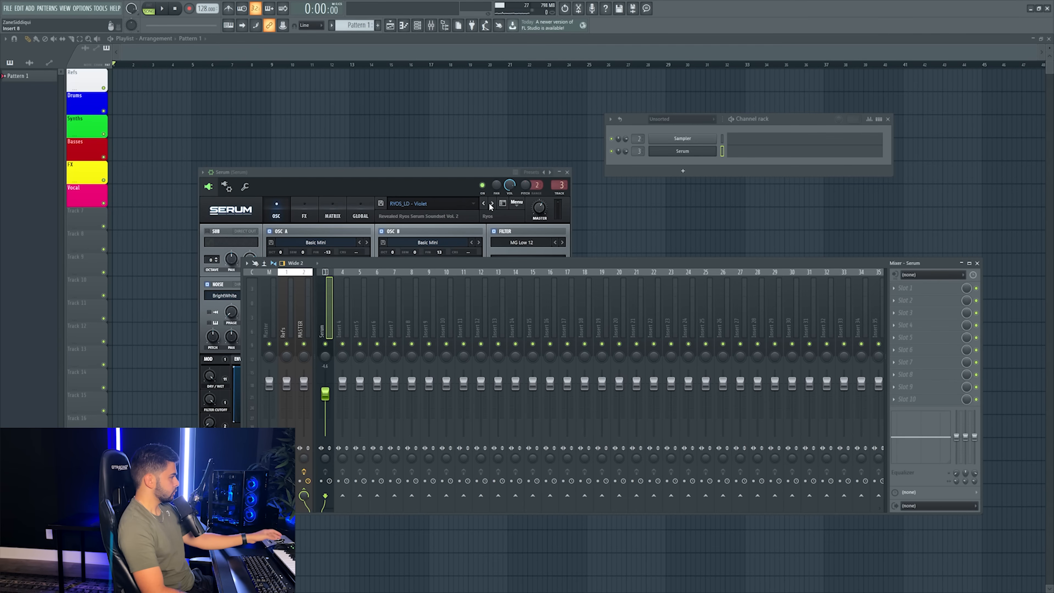
- Audition the RYOS_PL - Banger preset in Serum and inspect the Master and Serum mixer tracks
left_click(492, 203)
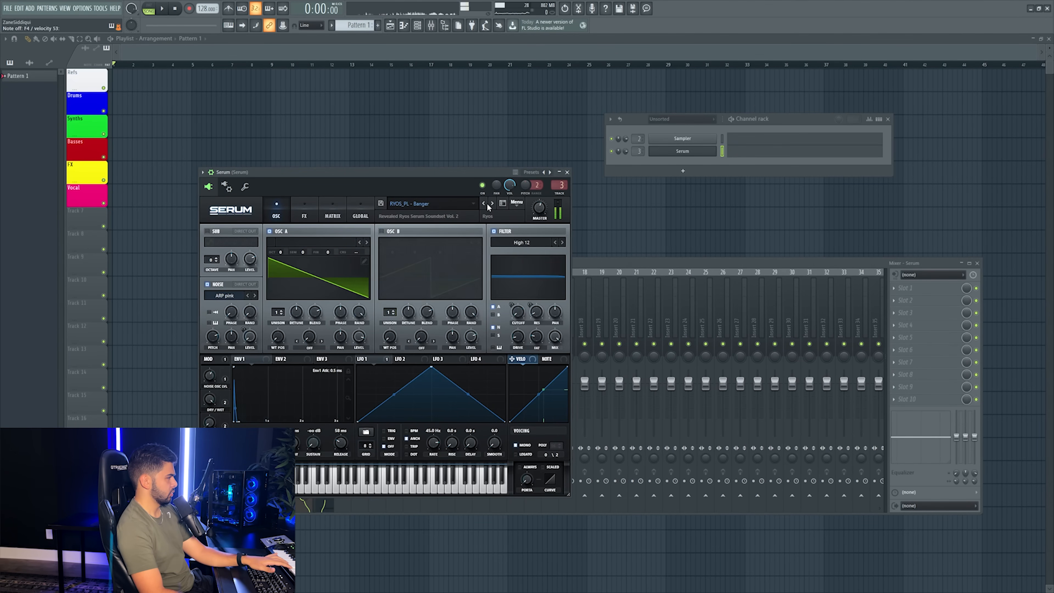
left_click(664, 264)
left_click(276, 326)
left_click(274, 327)
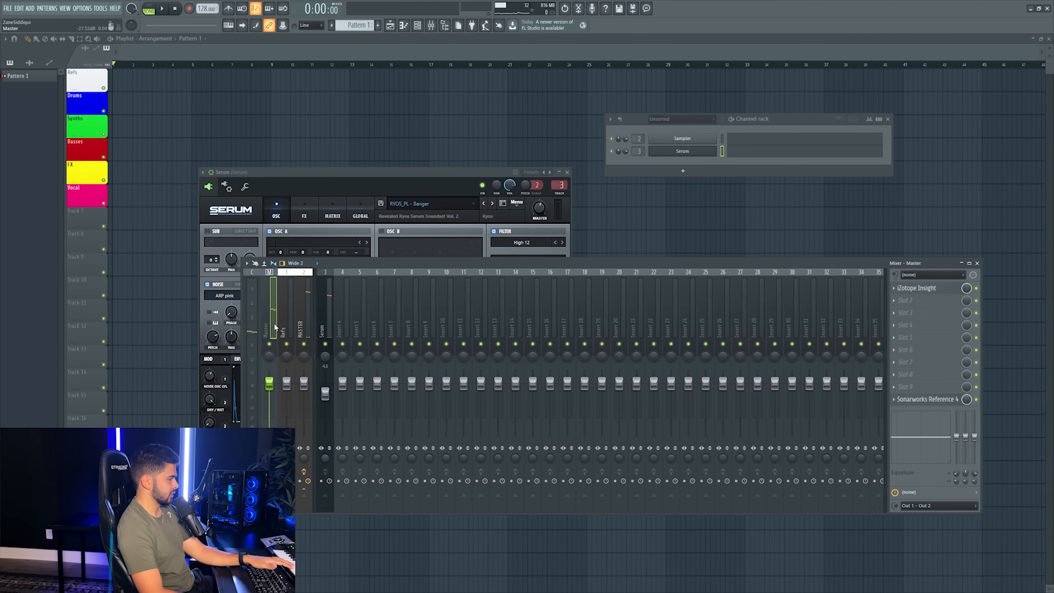
left_click(317, 343)
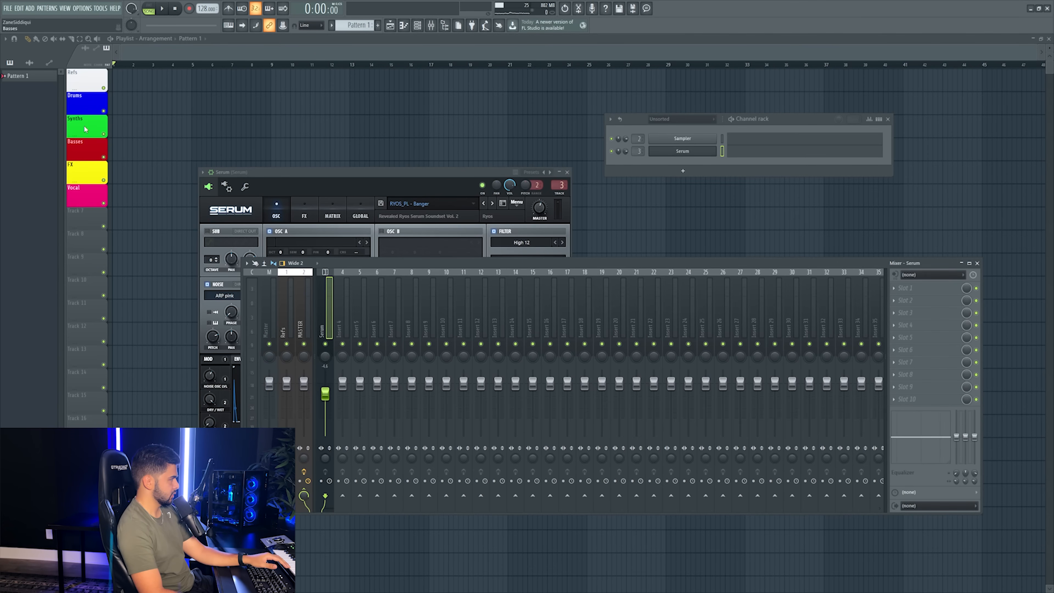
- Check the audio device settings and close them again
left_click(83, 8)
left_click(95, 34)
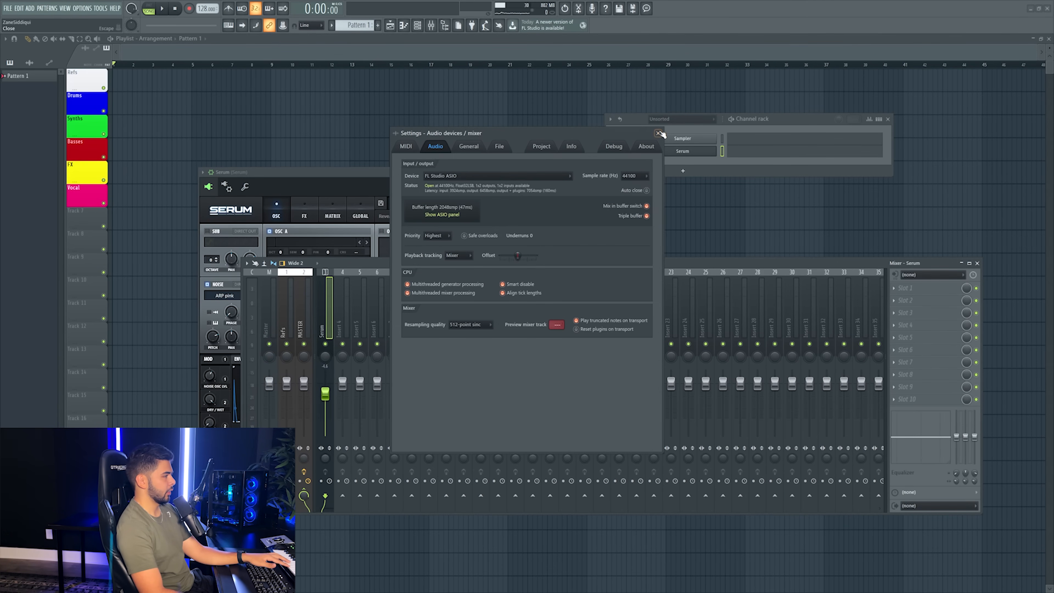
left_click(659, 133)
- Audition neighbouring Serum lead presets, including RYOS_LD - Warp Storm, and settle on RYOS_LD - Worth It
left_click(493, 207)
left_click(491, 206)
left_click(484, 205)
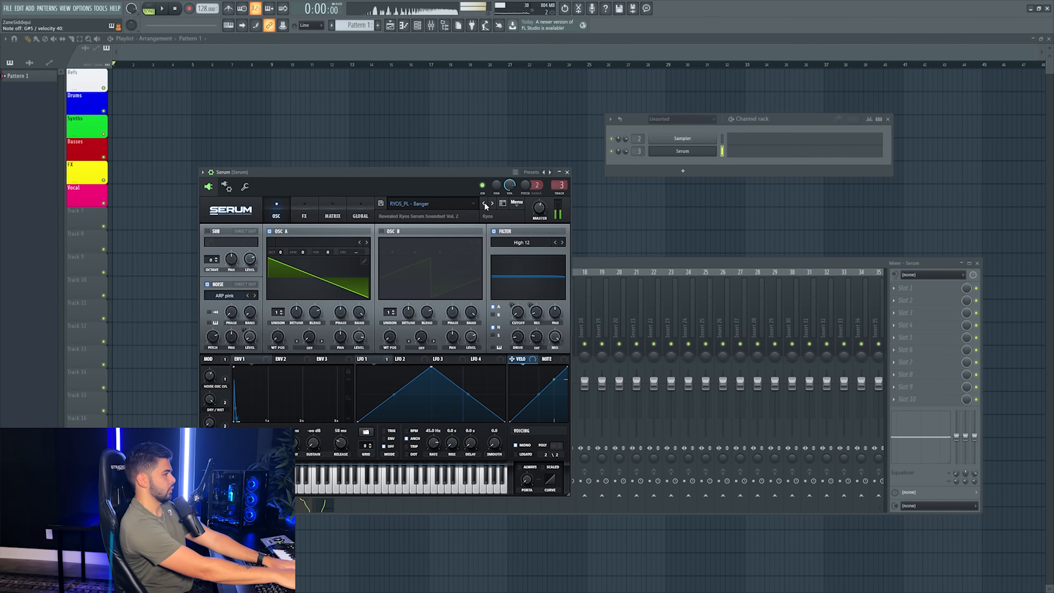
left_click(485, 204)
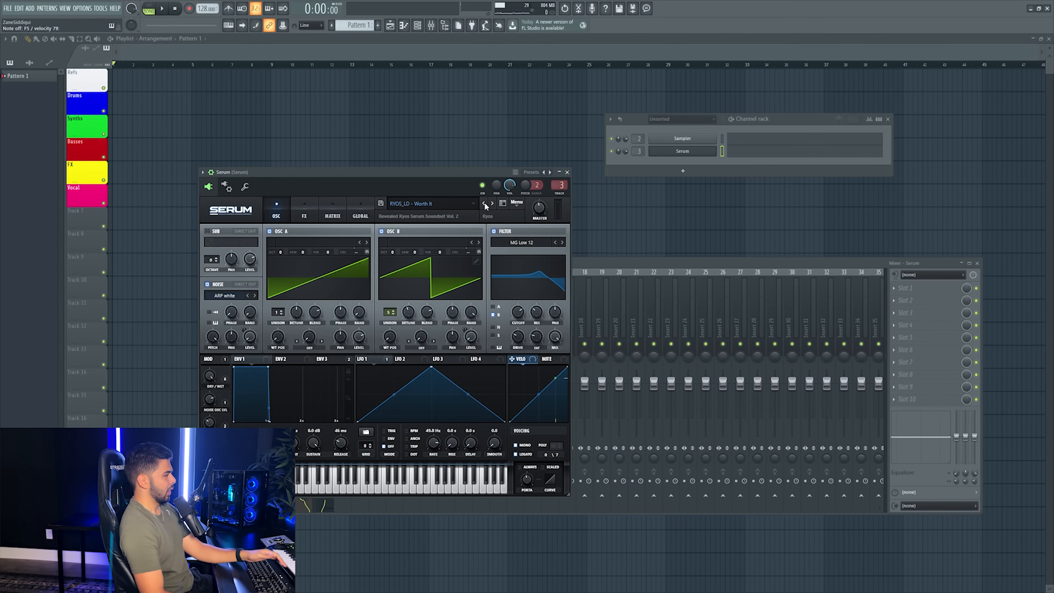
left_click_drag(426, 172, 463, 173)
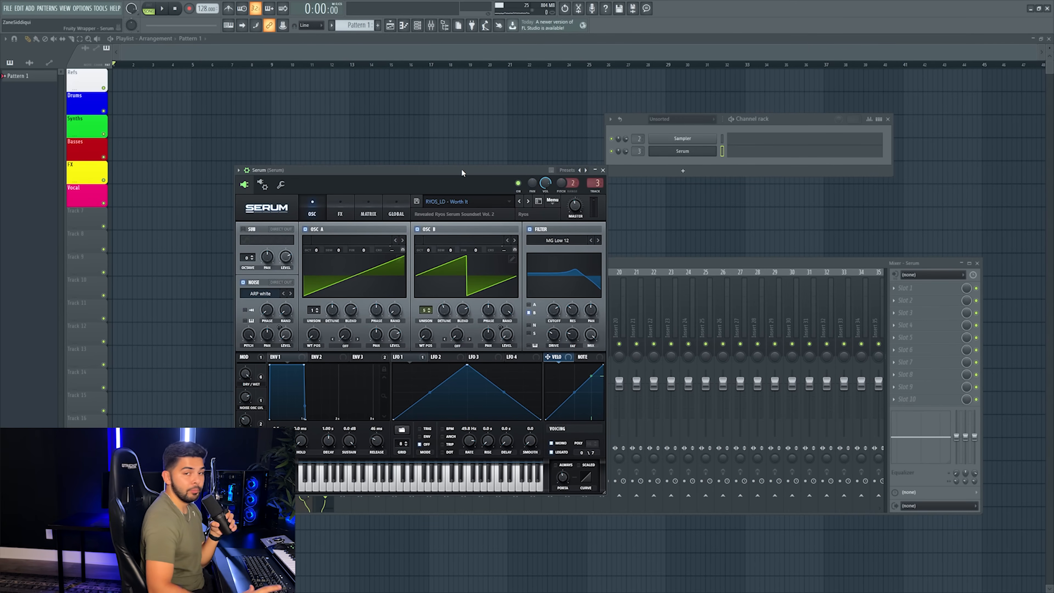
left_click(648, 264)
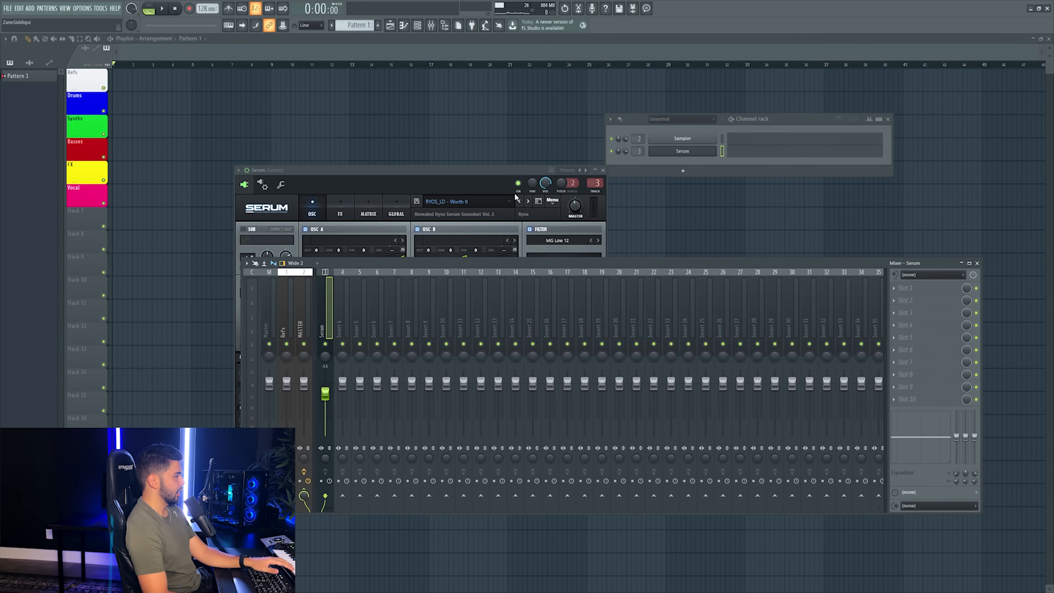
left_click(521, 201)
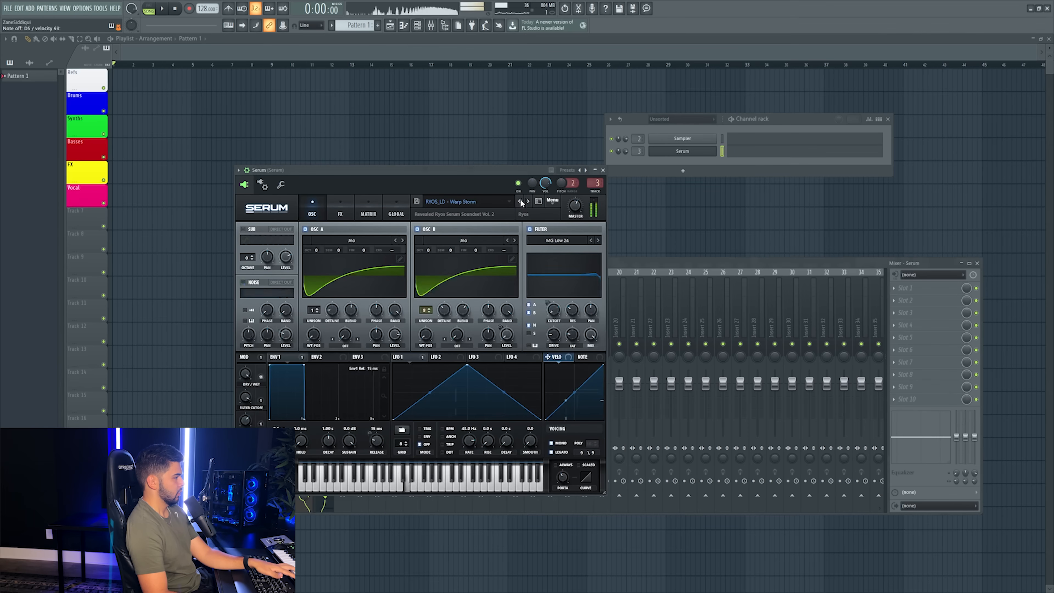
left_click(528, 201)
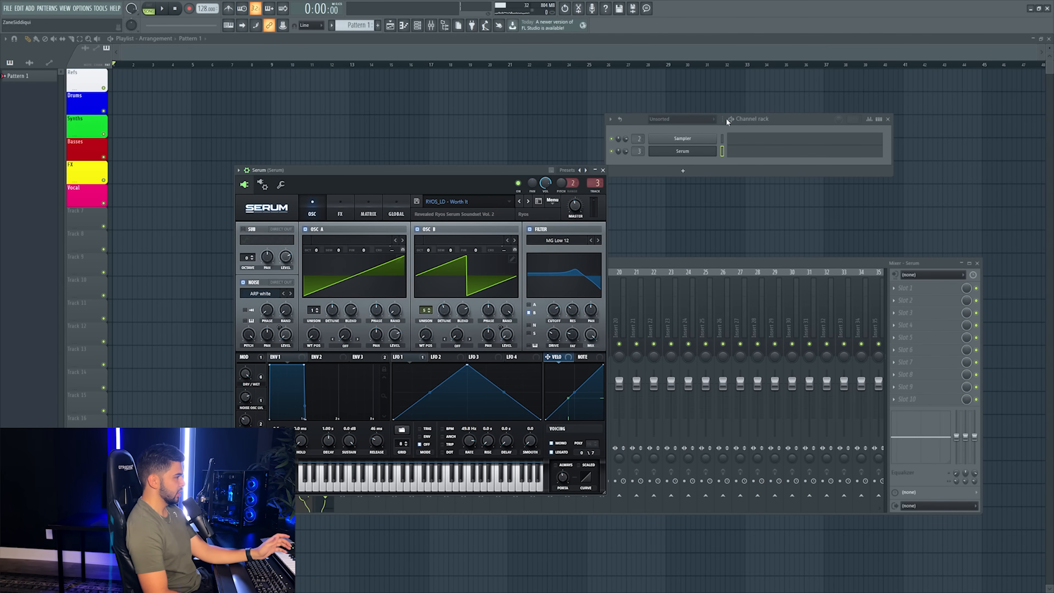
- Add a Spire 1.5 channel, route it to mixer track 4 and arrange the synth windows side by side
left_click(680, 169)
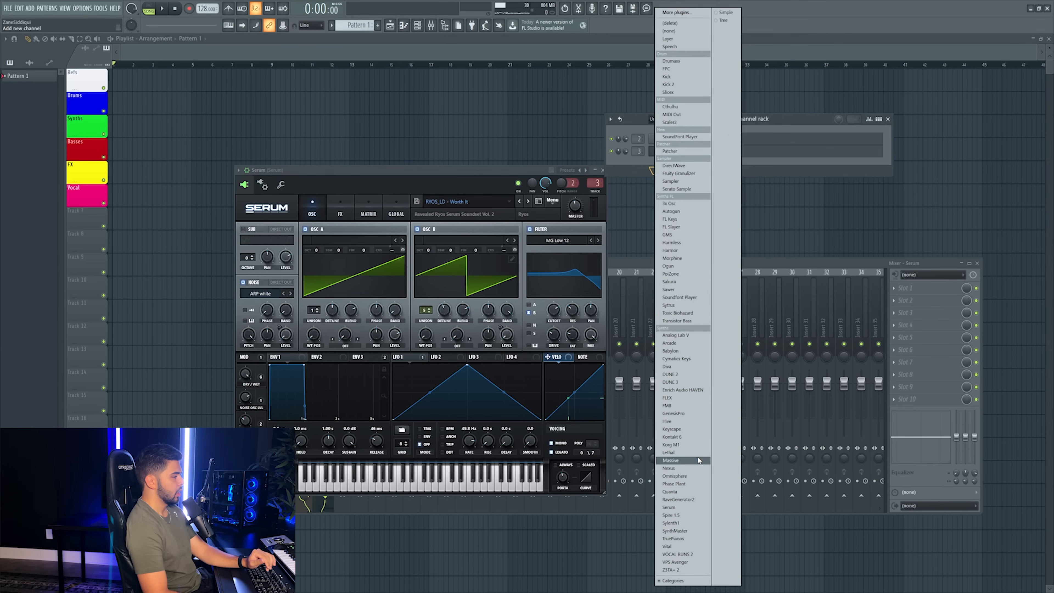
left_click(684, 515)
left_click_drag(283, 172, 804, 232)
left_click_drag(452, 173, 388, 179)
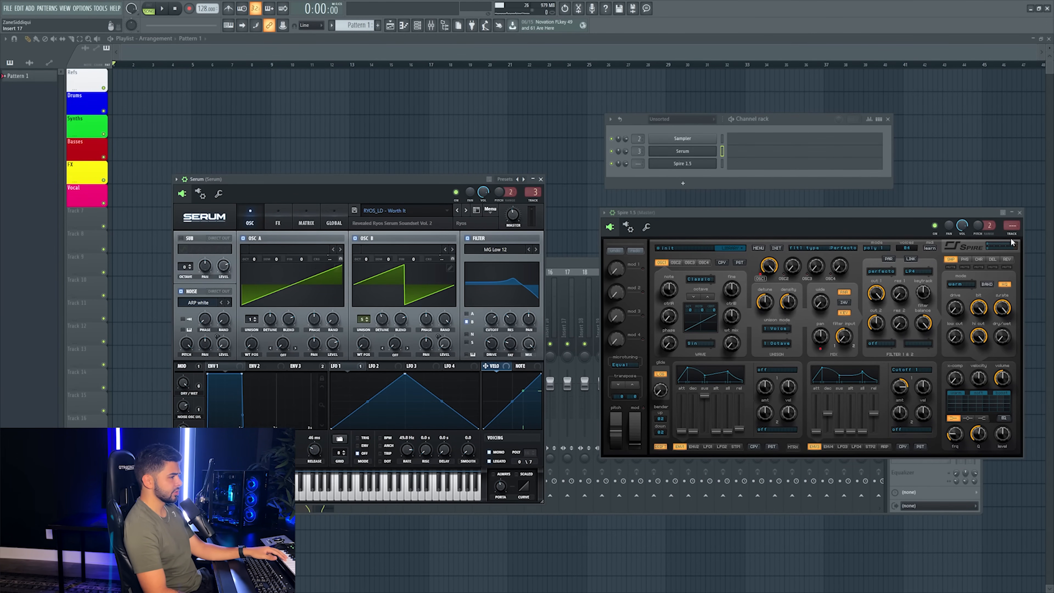
left_click(1011, 229)
key("ctrl+l")
left_click_drag(762, 215, 668, 219)
- Audition favourite lead presets in Spire's library, such as Big Saw and Diplo, and load ALNSO_LEAD - Berliner
left_click(596, 254)
left_click(659, 263)
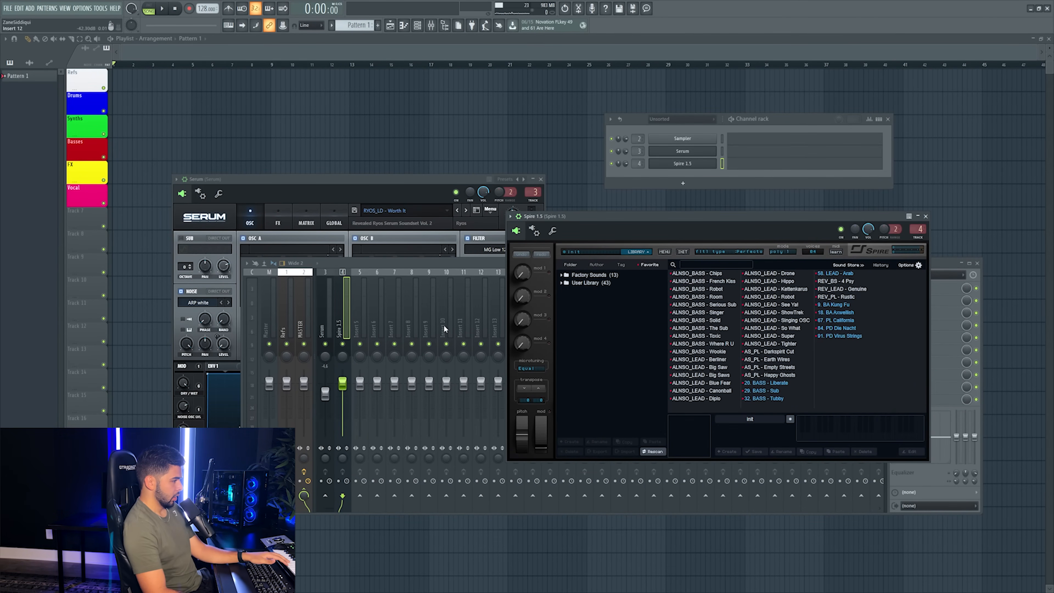
left_click(723, 152)
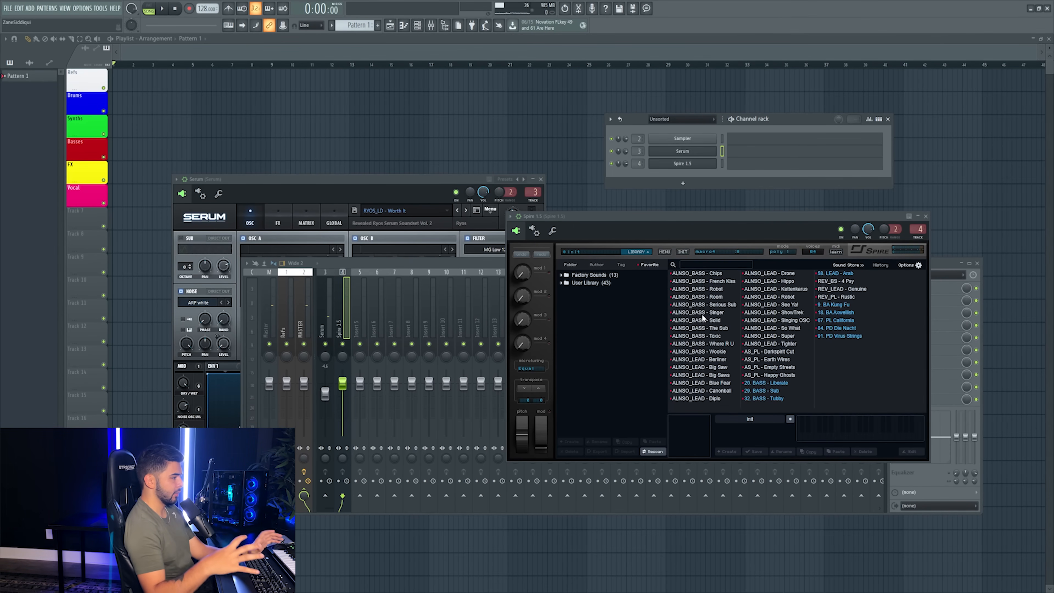
left_click(704, 359)
left_click(705, 367)
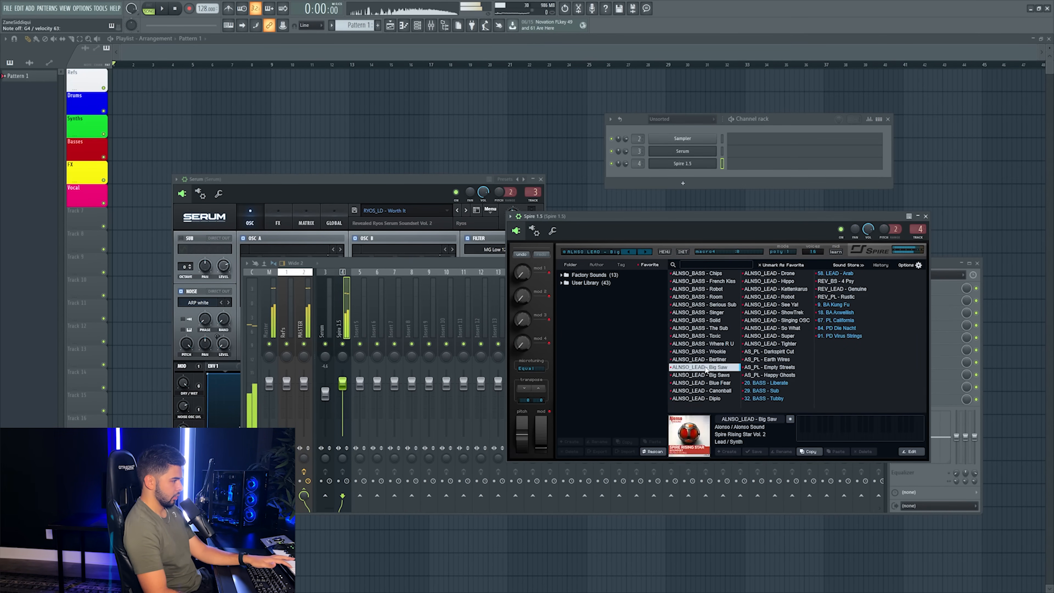
left_click(707, 375)
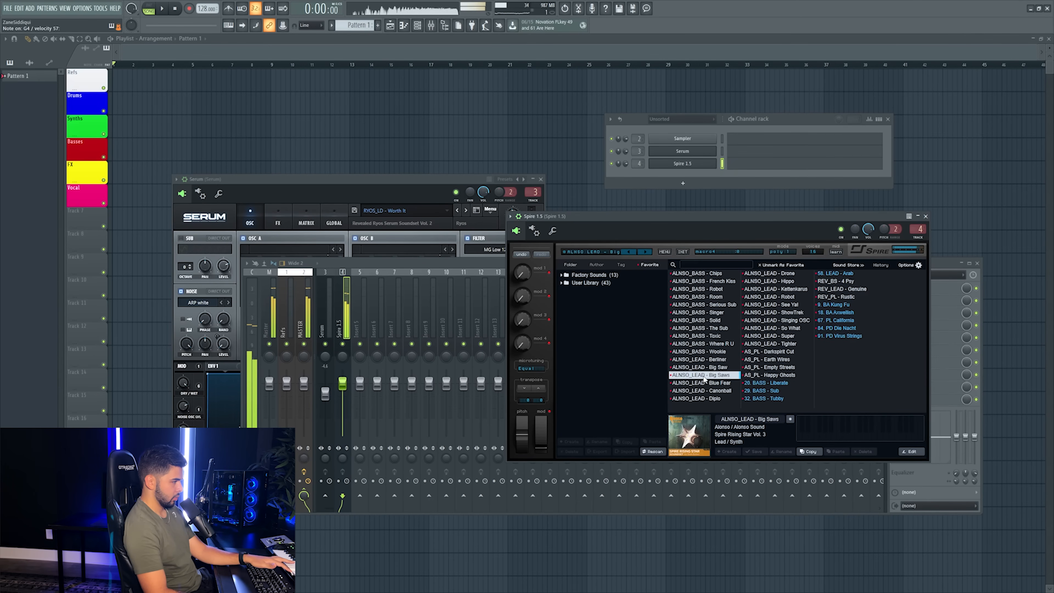
left_click(712, 391)
left_click(712, 399)
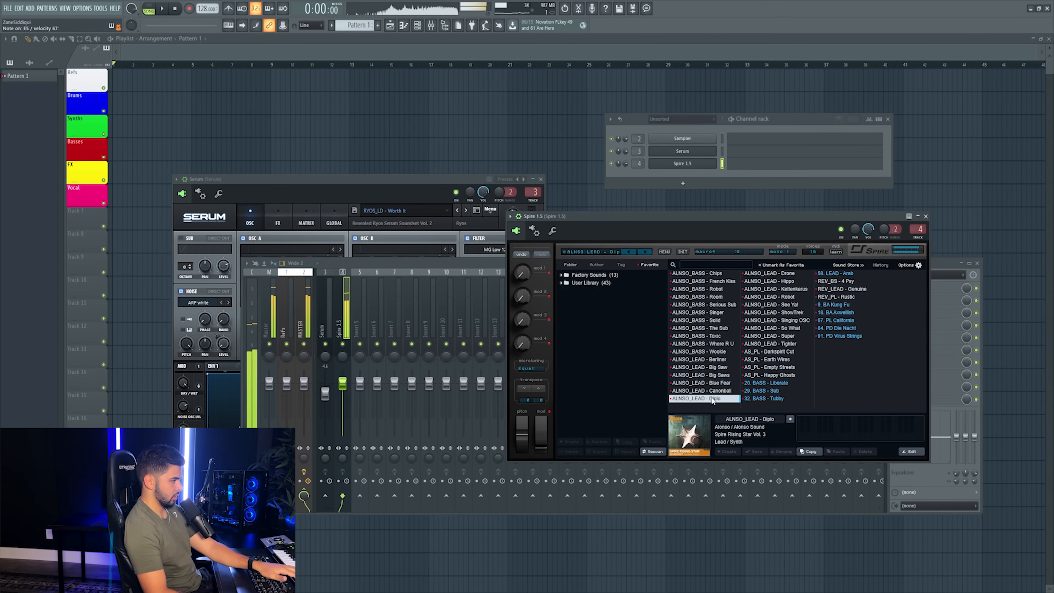
left_click(714, 361)
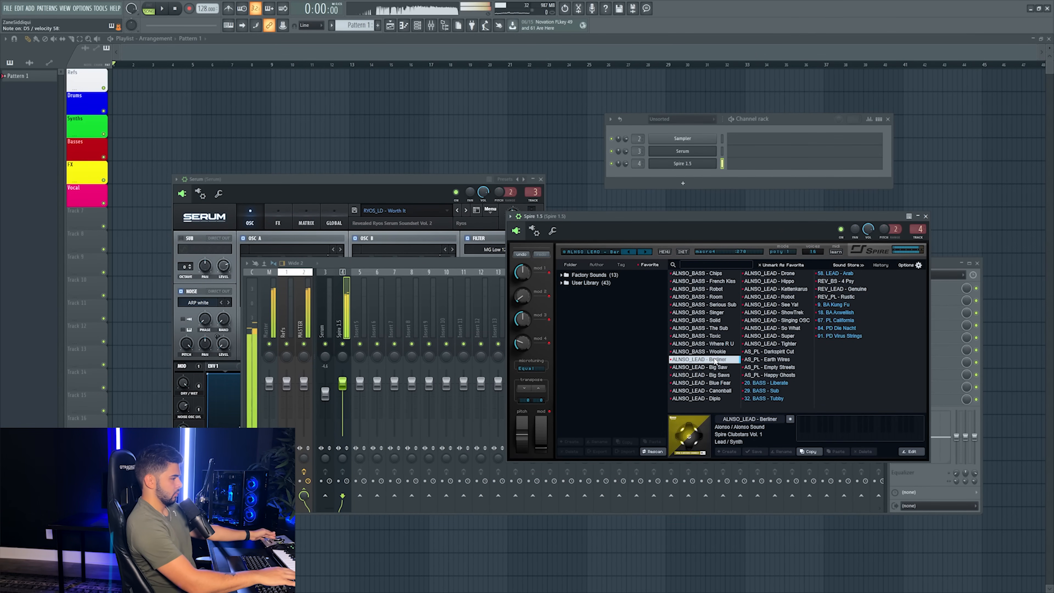
left_click(600, 251)
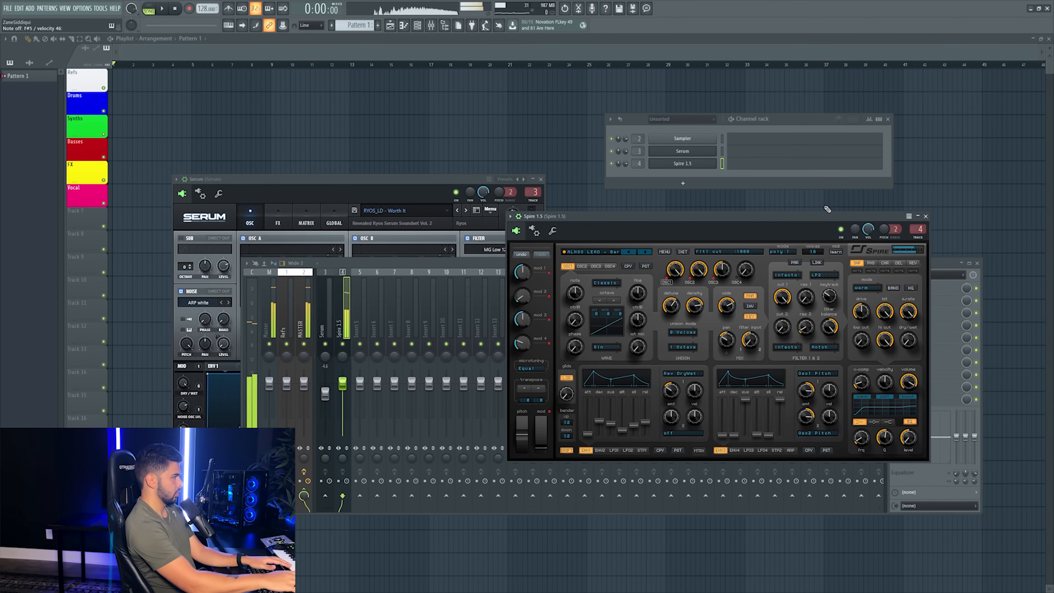
- Add a Layer channel, place it directly above Serum and have it play Serum and Spire 1.5 together
left_click(684, 183)
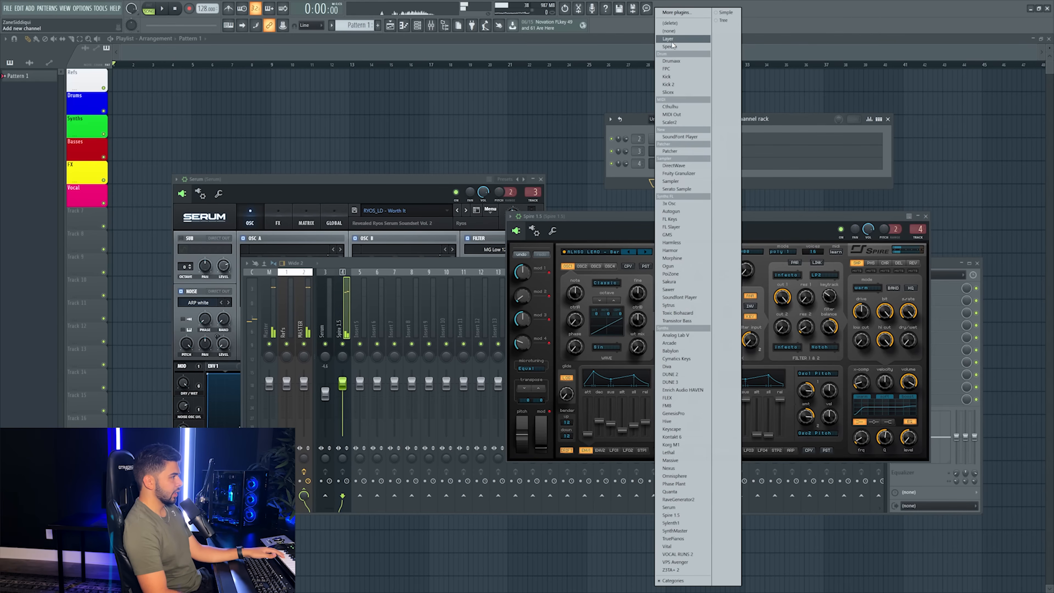
left_click(701, 39)
key("alt+Up")
left_click(681, 152)
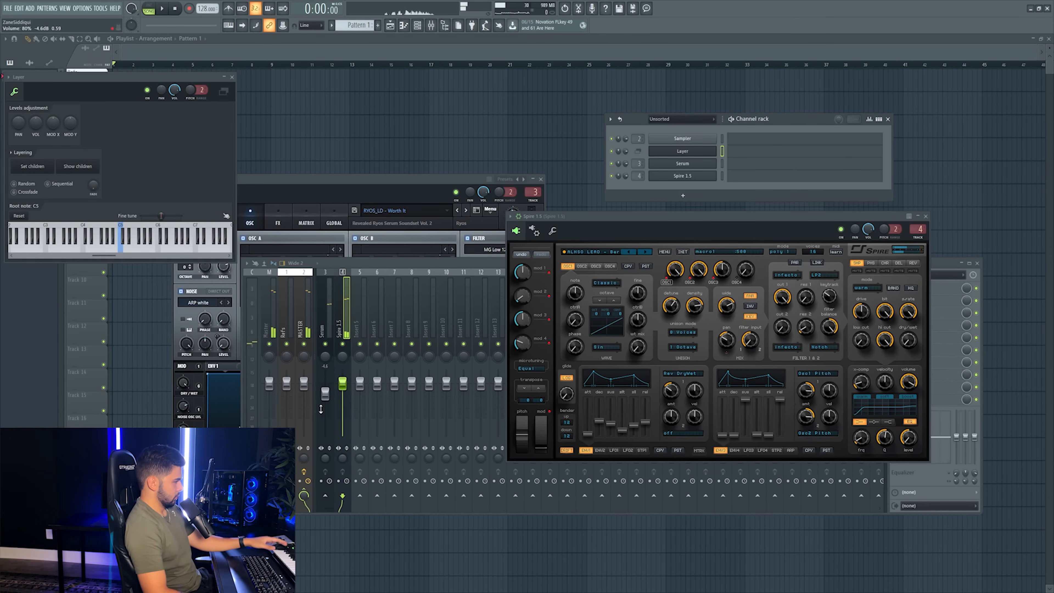
- Balance the two layers by raising the Serum mixer fader slightly and lowering the Spire 1.5 fader
left_click_drag(325, 394, 325, 386)
left_click_drag(342, 383, 342, 395)
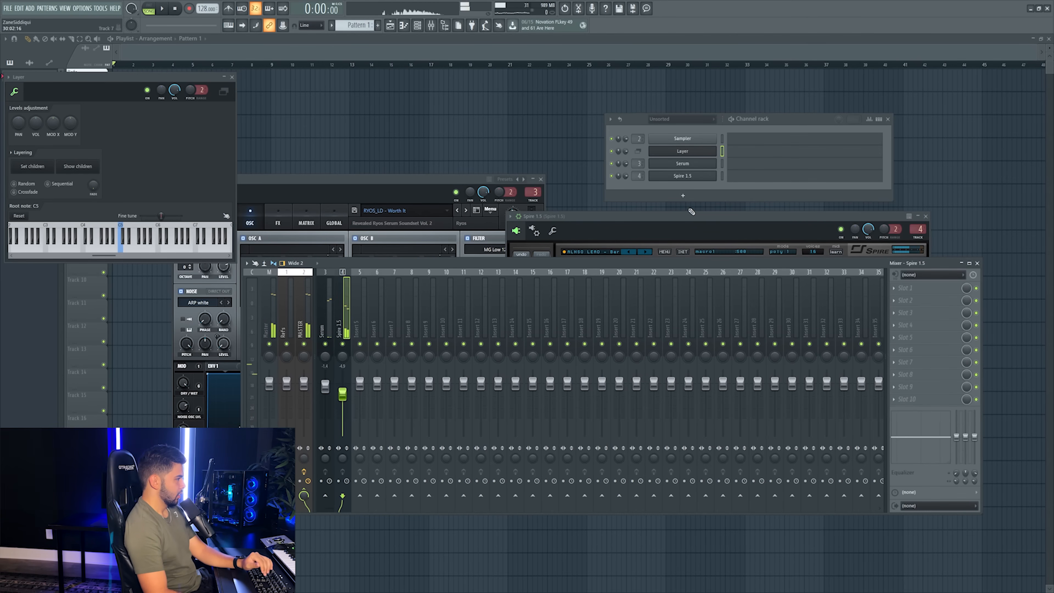
left_click(684, 197)
left_click(804, 124)
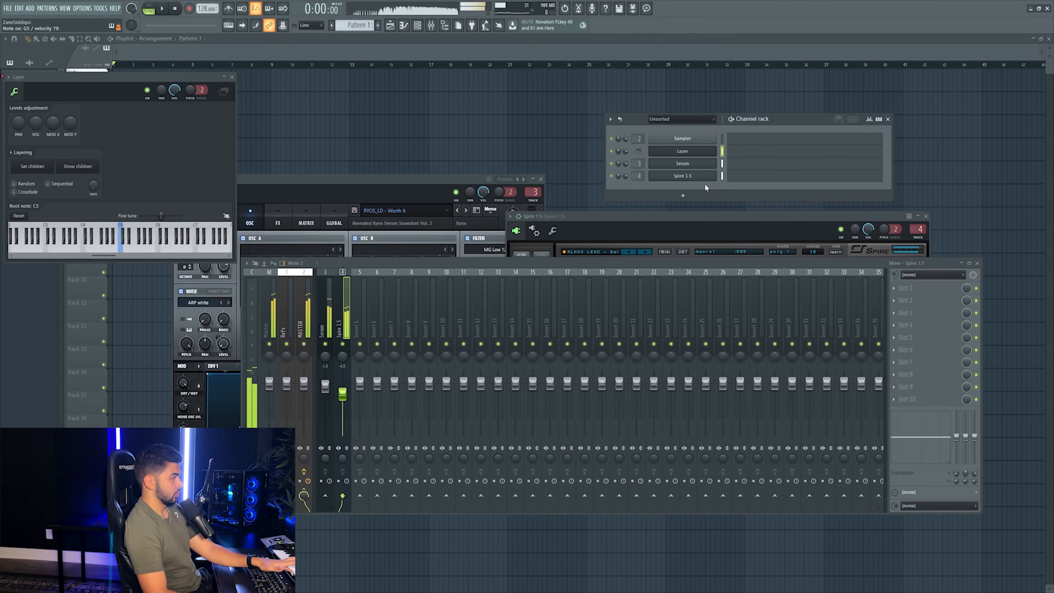
- Add a Sylenth1 channel and load the custom bank Alonso Hardwell Sylenth1 Soundset Vol 2
left_click(682, 195)
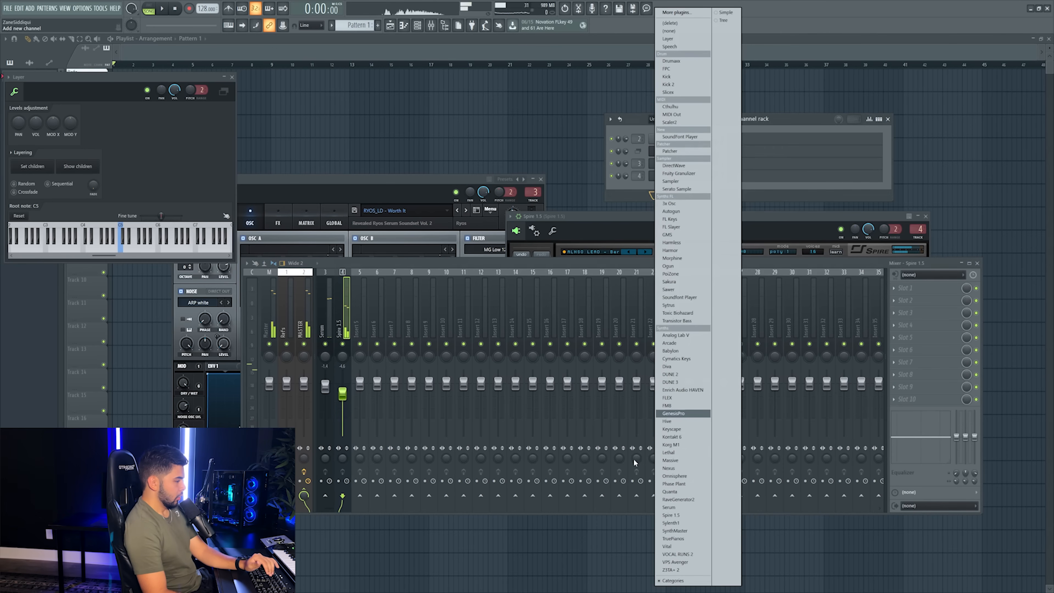
left_click(684, 524)
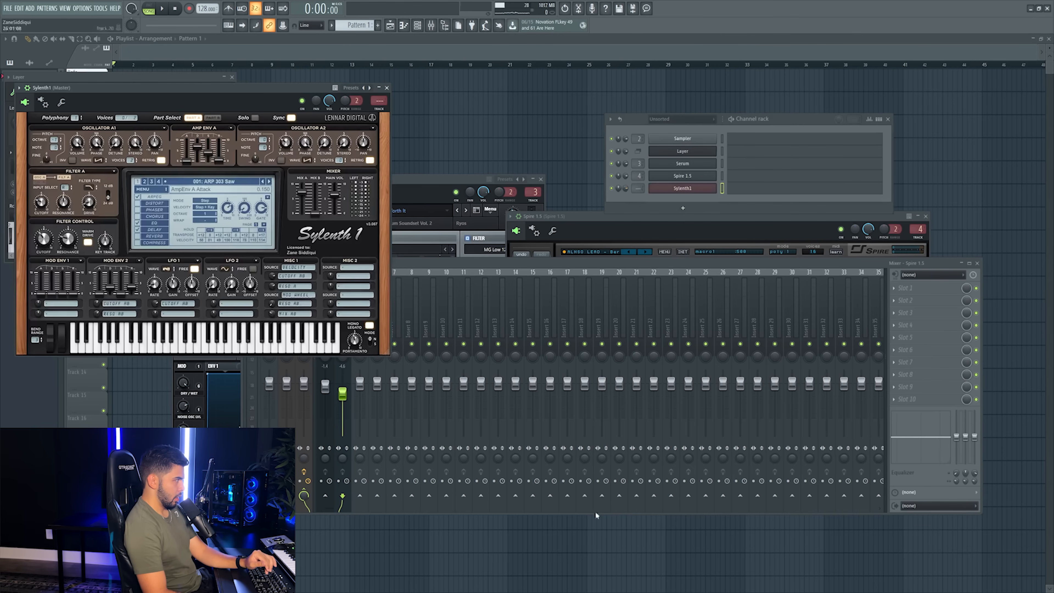
left_click(150, 189)
mouse_move(152, 204)
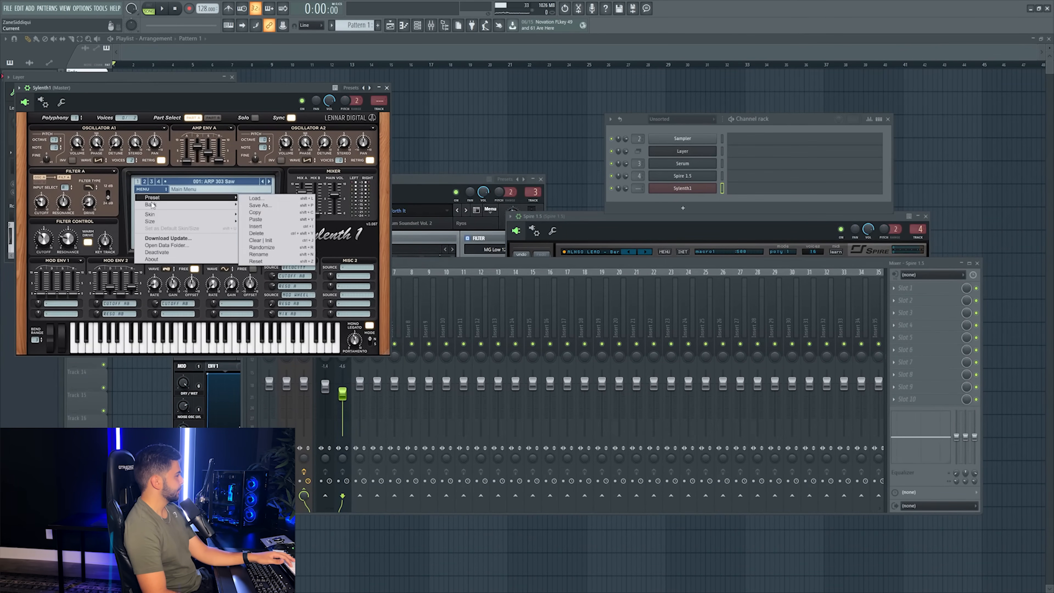
mouse_move(261, 213)
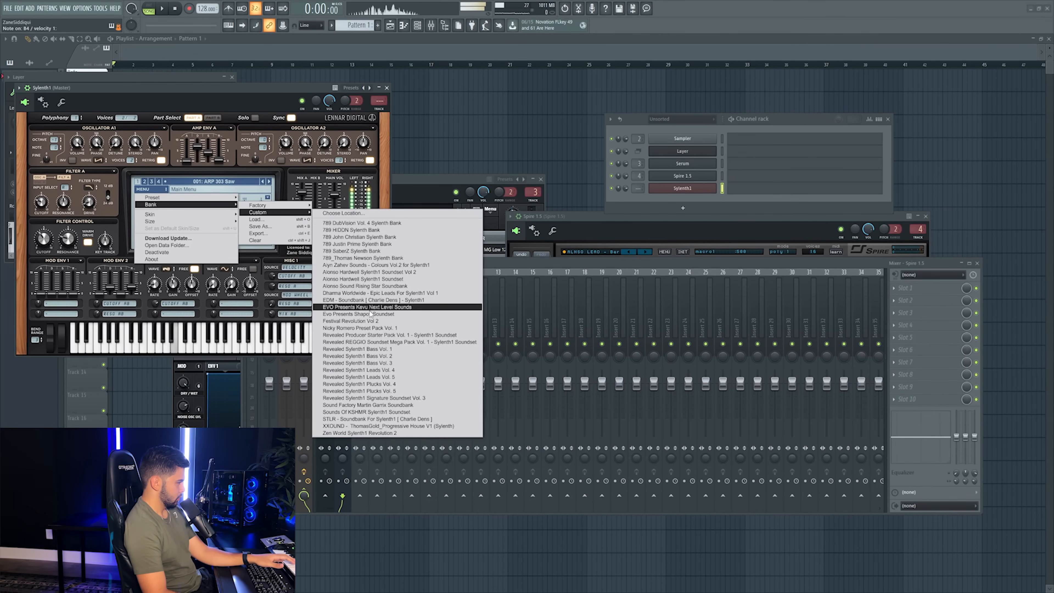
left_click(360, 271)
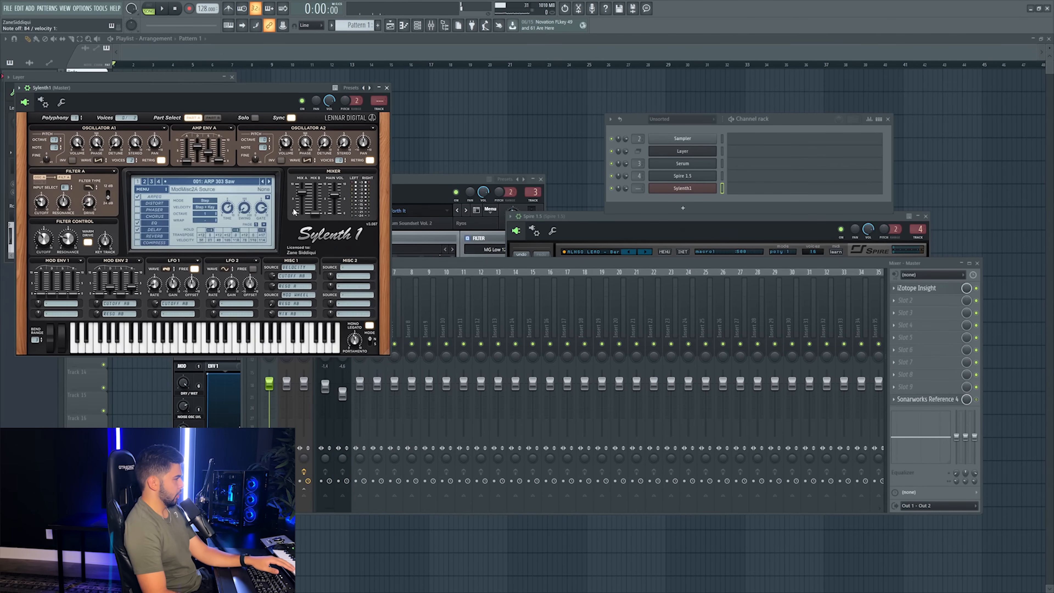
- Select the PLUCK - Water preset in Sylenth1 and route the synth to mixer track 5
left_click(230, 181)
left_click(456, 411)
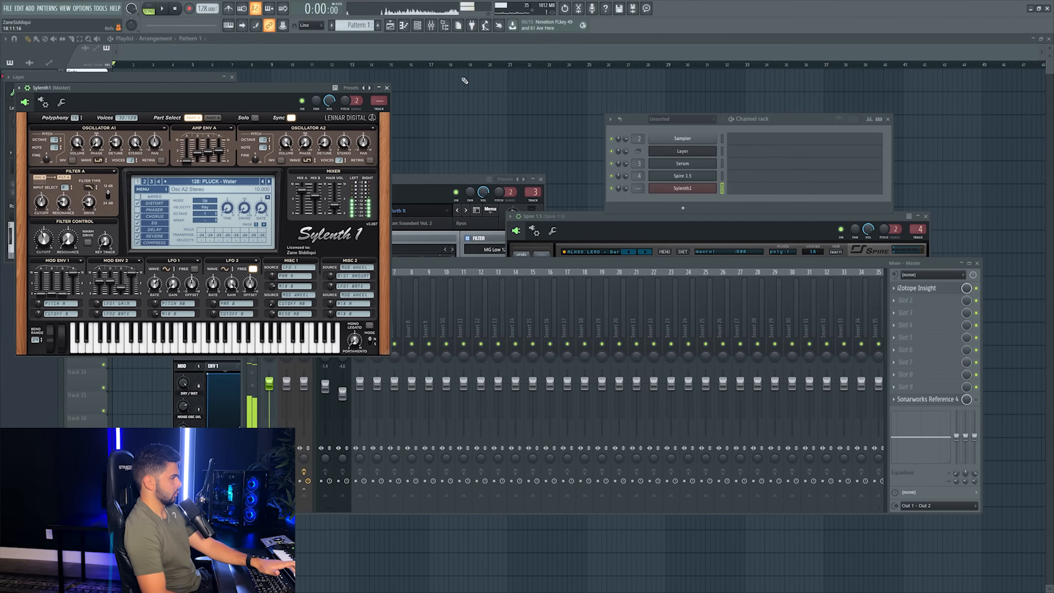
key("ctrl+l")
- Set Serum, Spire 1.5 and Sylenth1 as the children of the Layer channel
left_click(684, 152)
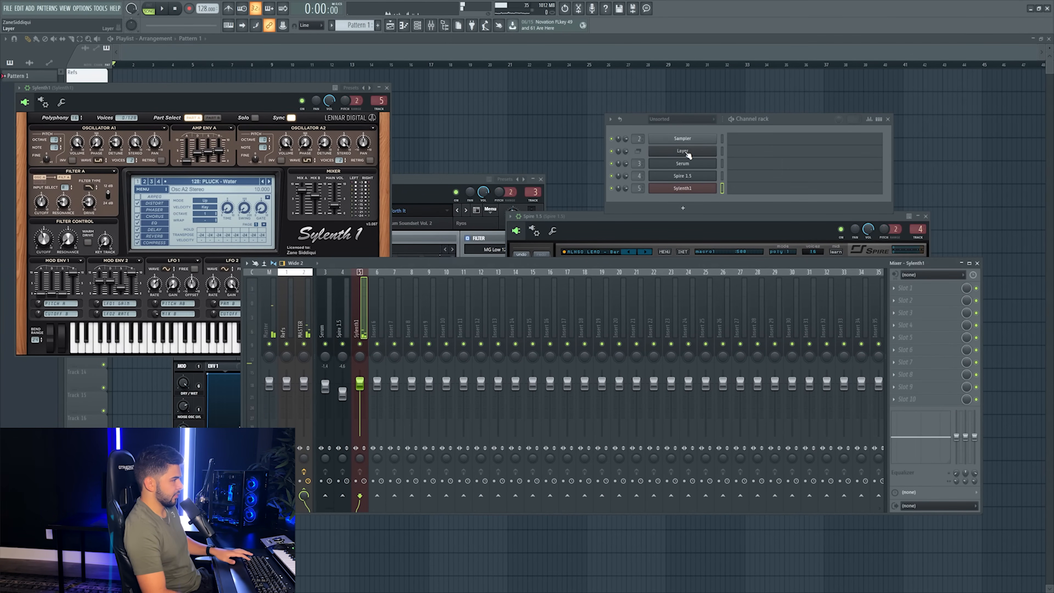
left_click(89, 170)
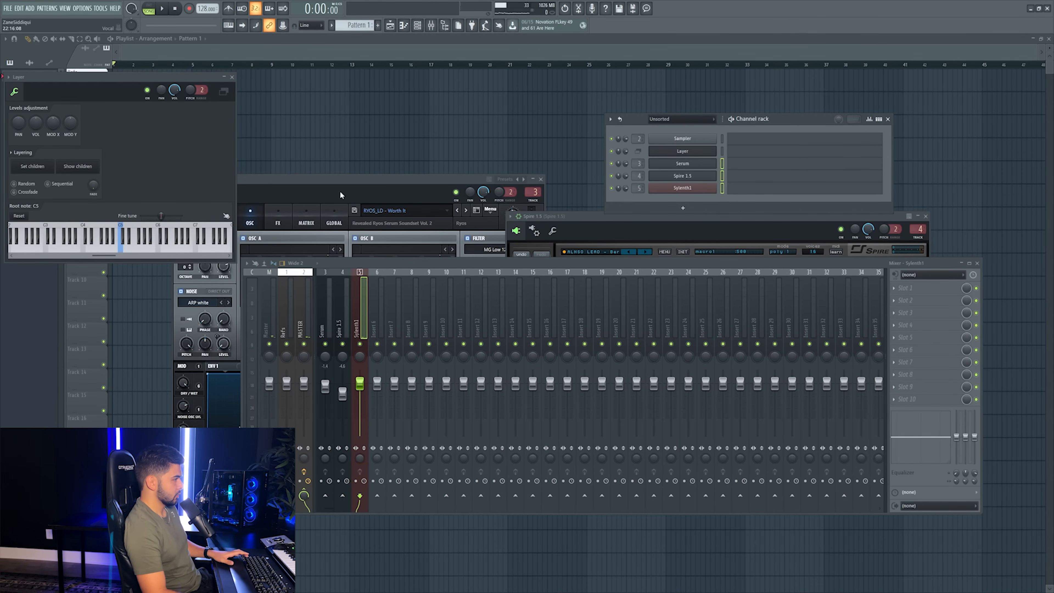
left_click(74, 168)
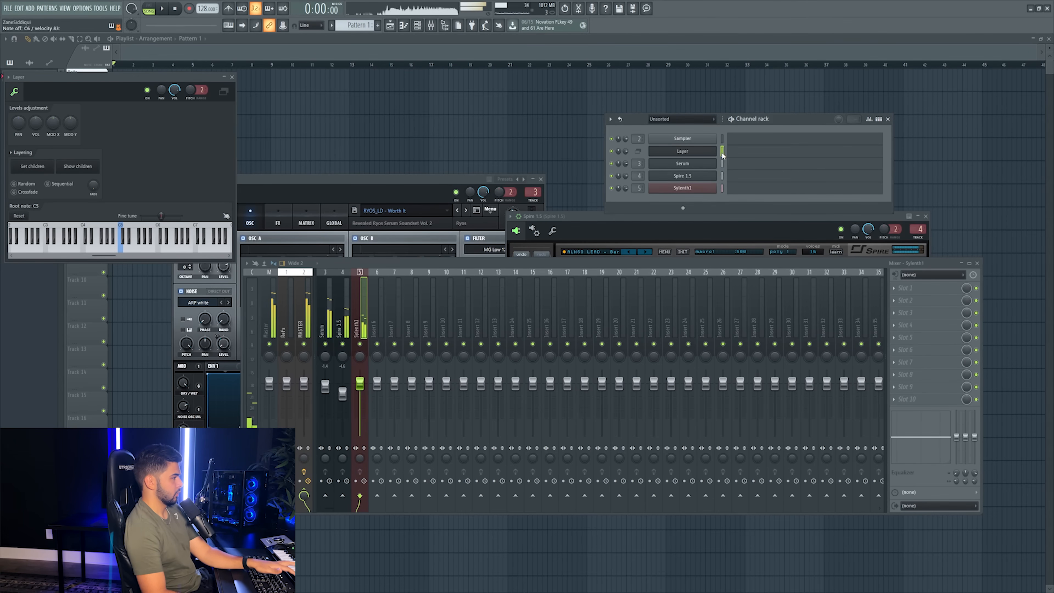
- Adjust the Sylenth1 mixer fader against the other layers, ending above the Serum and Spire 1.5 faders
left_click_drag(359, 384, 361, 392)
left_click_drag(360, 379, 360, 370)
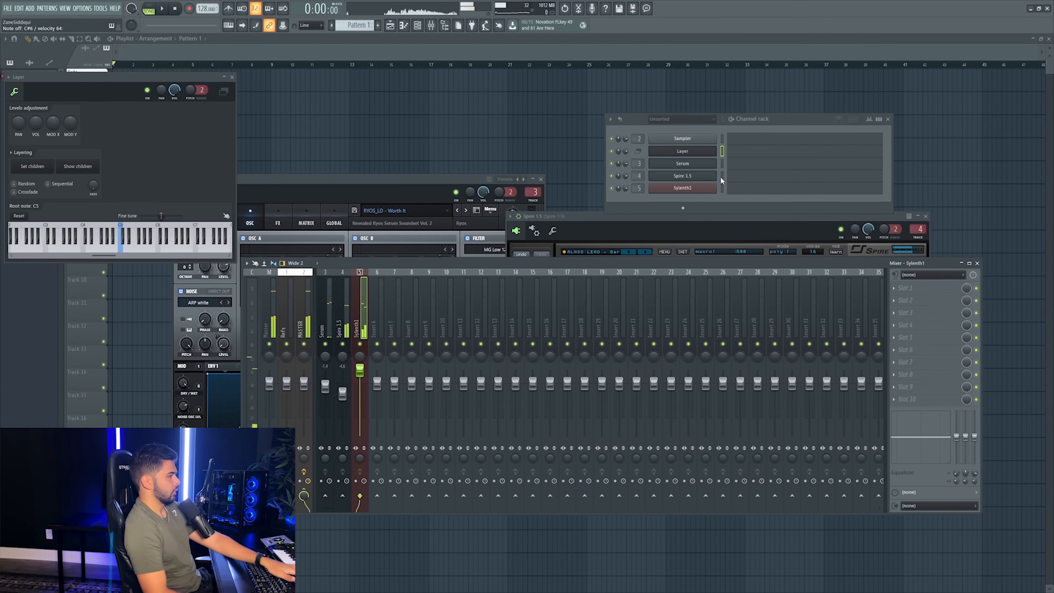
left_click(683, 202)
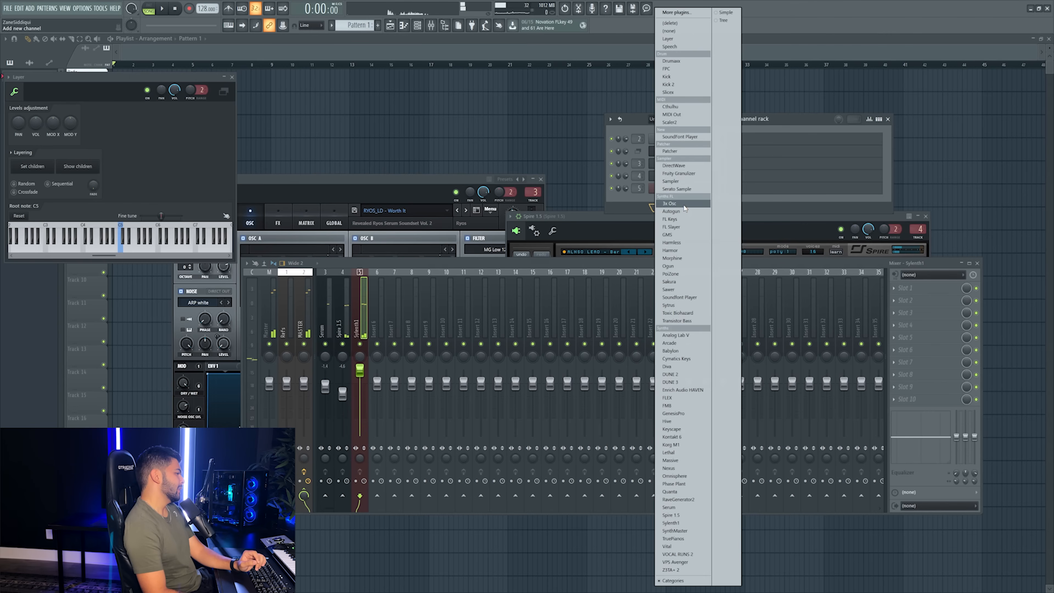
left_click(808, 131)
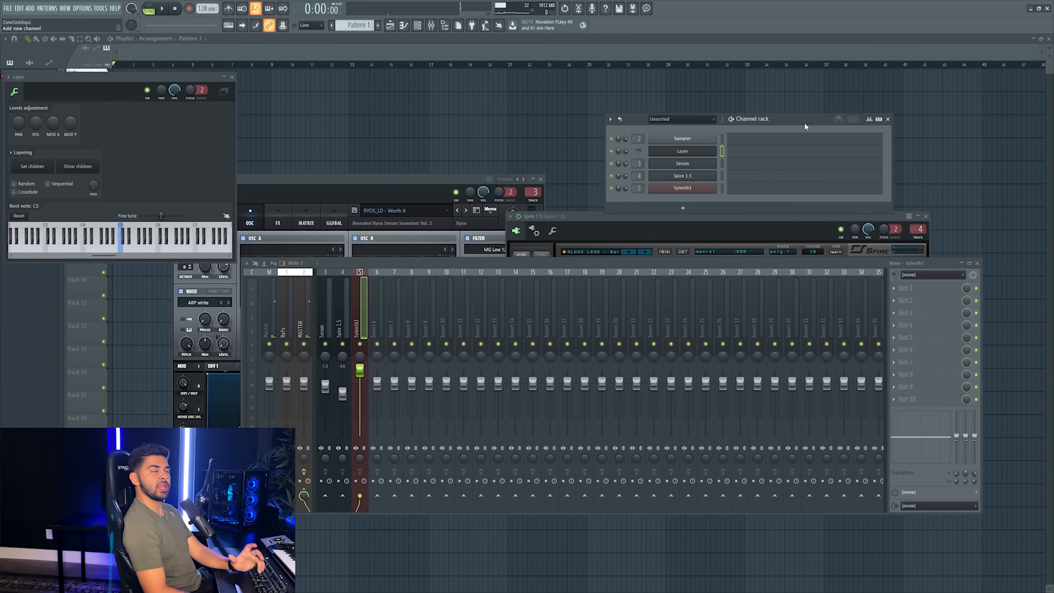
- Add a second Sylenth1 channel with the LEAD - Chameleon Saw preset from the custom Alonso Hardwell Sylenth1 Soundset bank
left_click(683, 207)
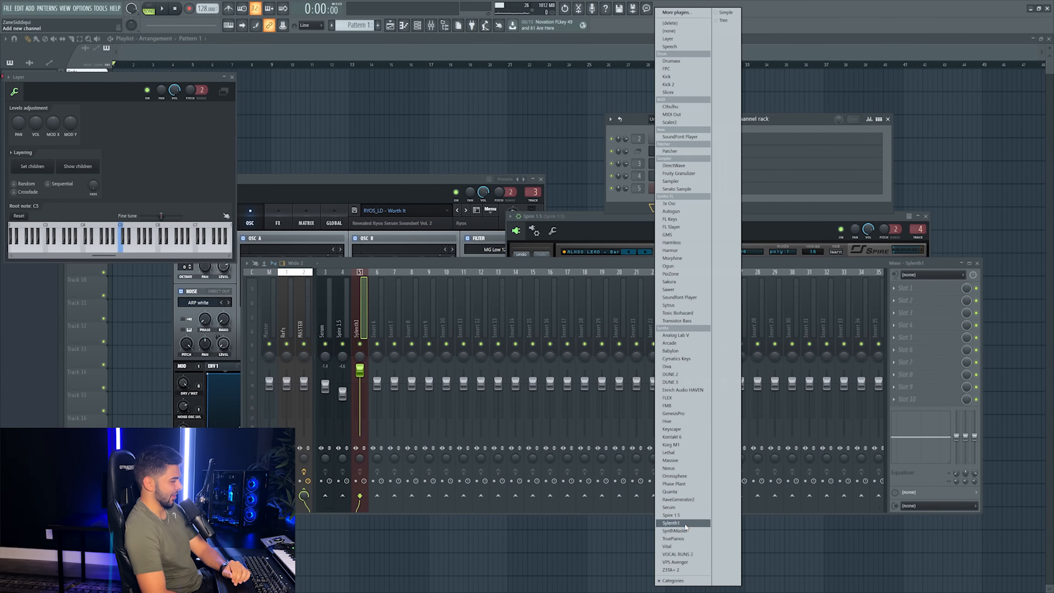
left_click(671, 522)
left_click(153, 199)
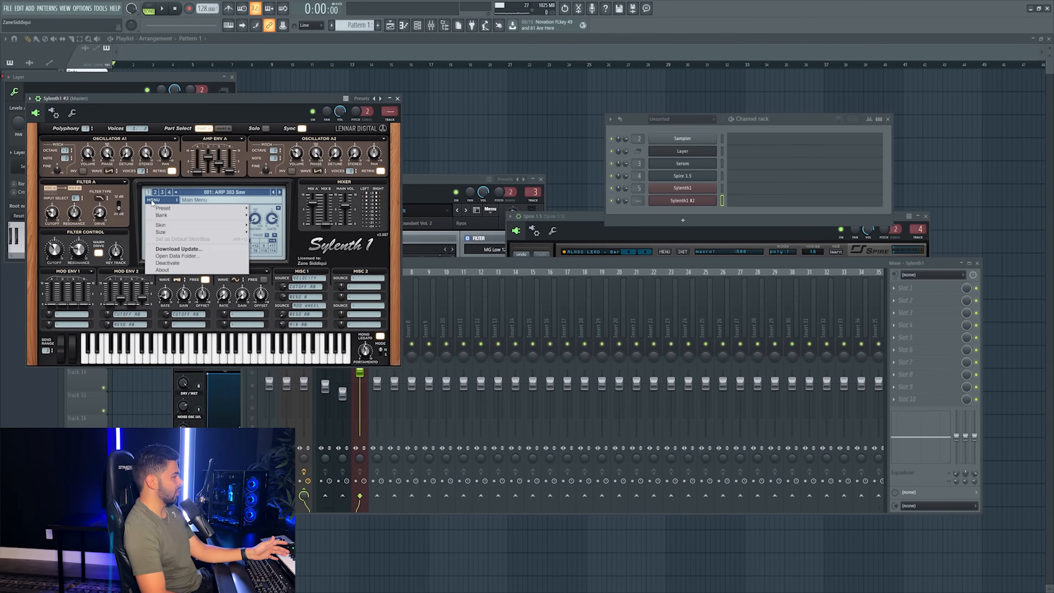
mouse_move(199, 215)
mouse_move(282, 223)
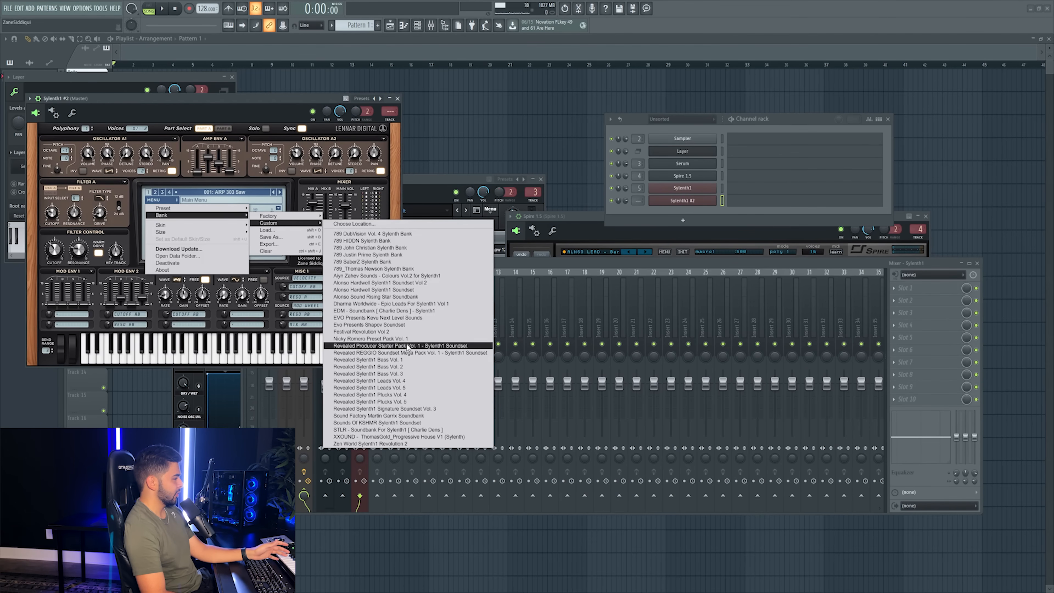
left_click(412, 288)
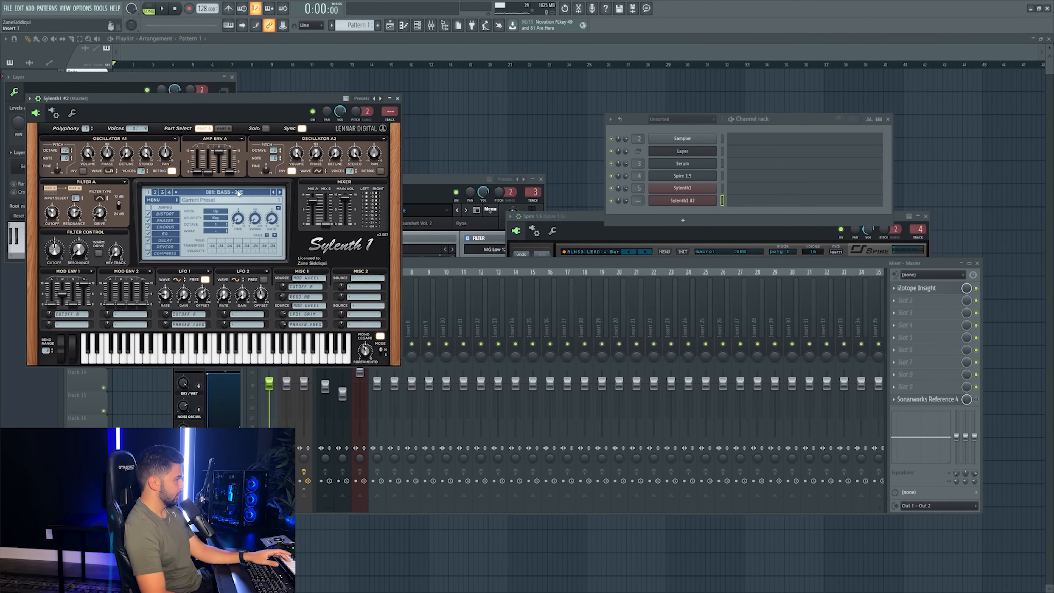
left_click(235, 191)
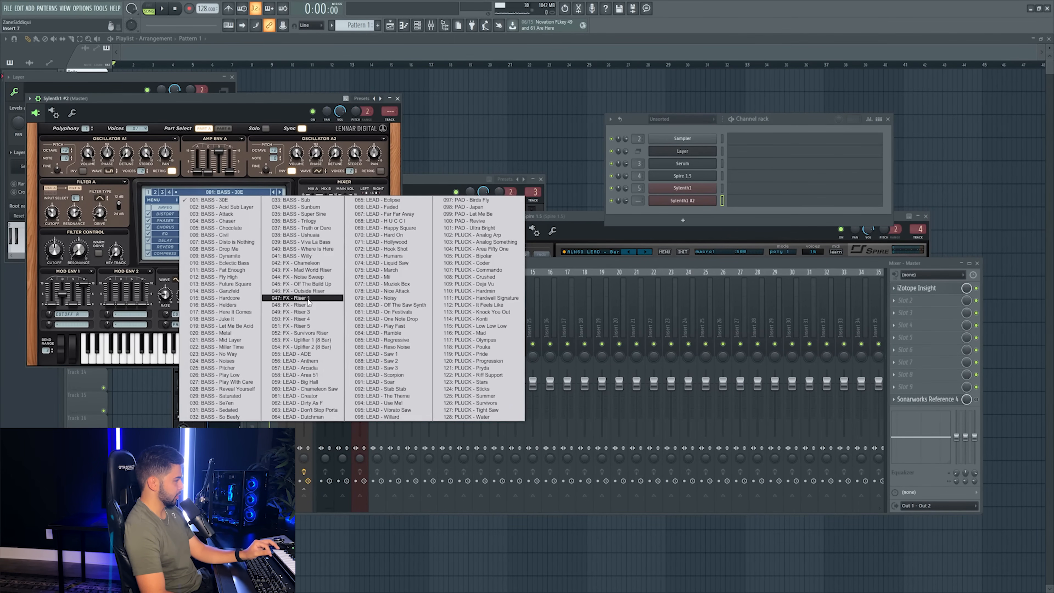
left_click(305, 388)
- Route the second Sylenth1 channel to mixer track 6 and lower that track's fader to about -4 dB
left_click(689, 200)
left_click(689, 201)
left_click(385, 119)
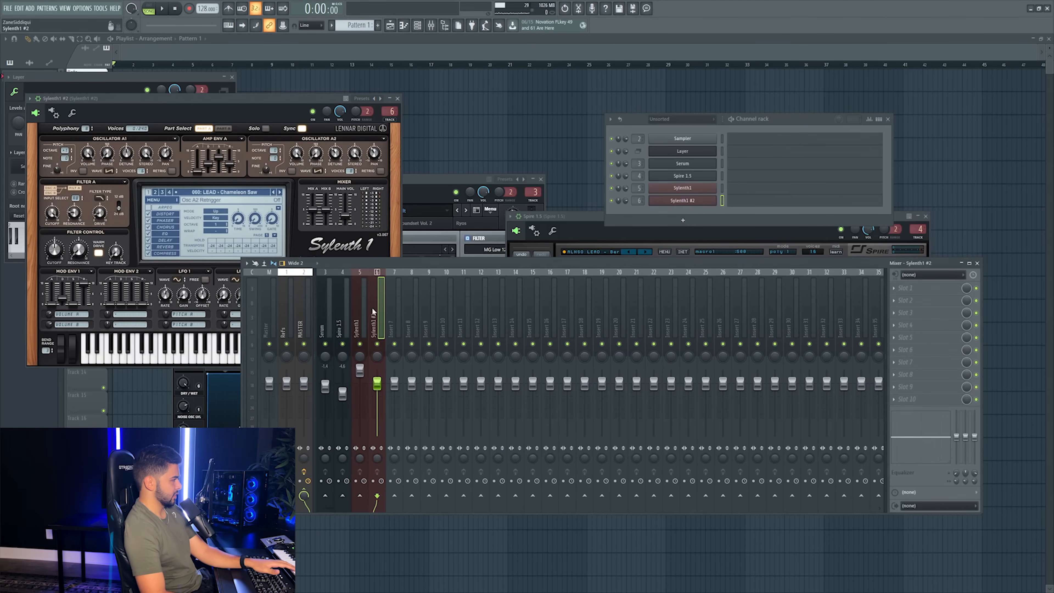
left_click_drag(377, 384, 377, 392)
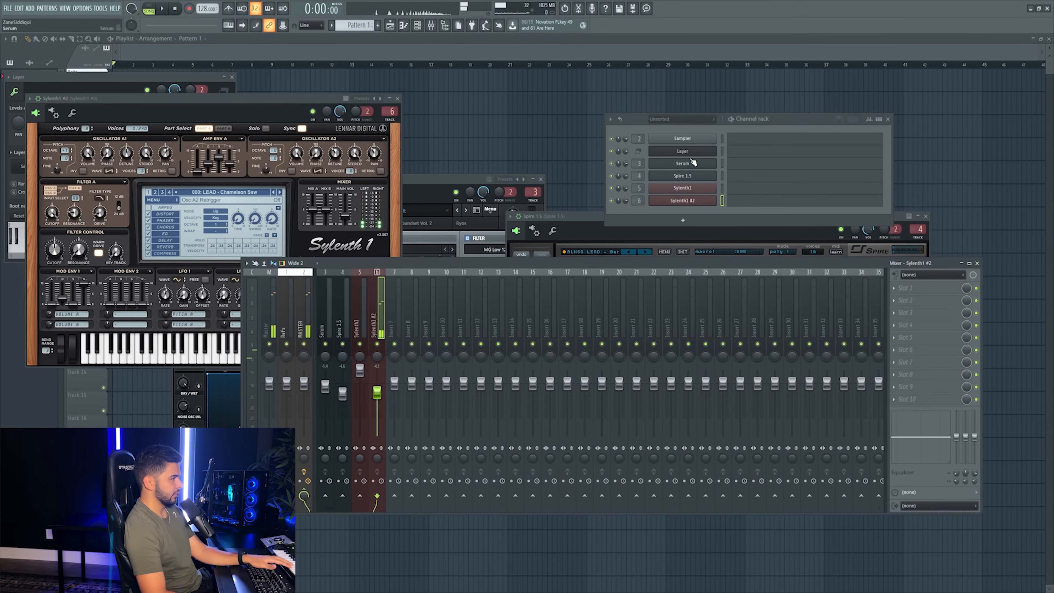
- Set Serum, Spire 1.5, Sylenth1 and Sylenth1 #2 as the children of the Layer channel
left_click(670, 154)
left_click_drag(692, 199, 659, 204)
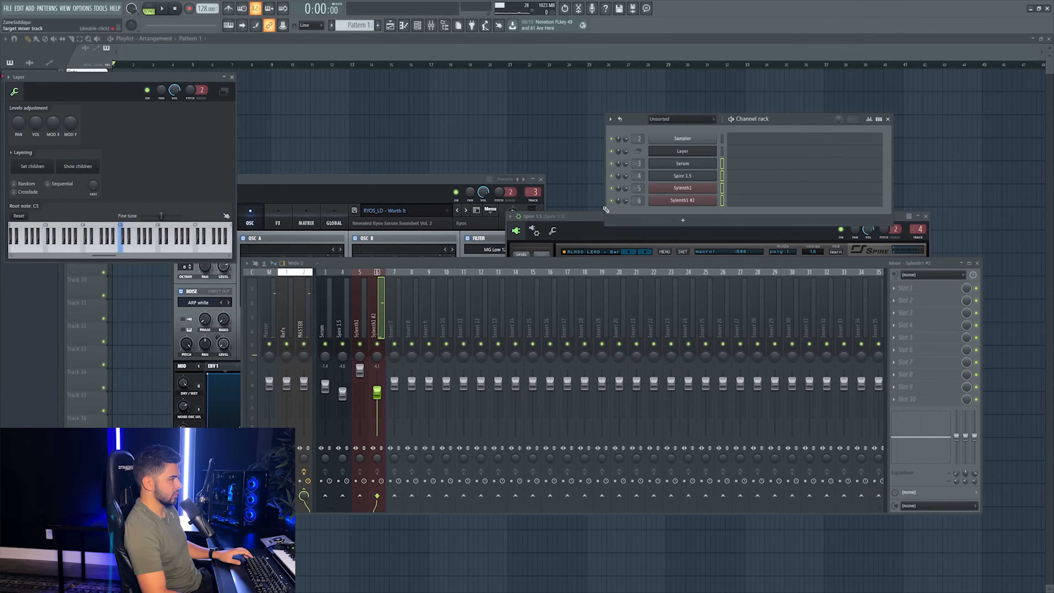
left_click(31, 171)
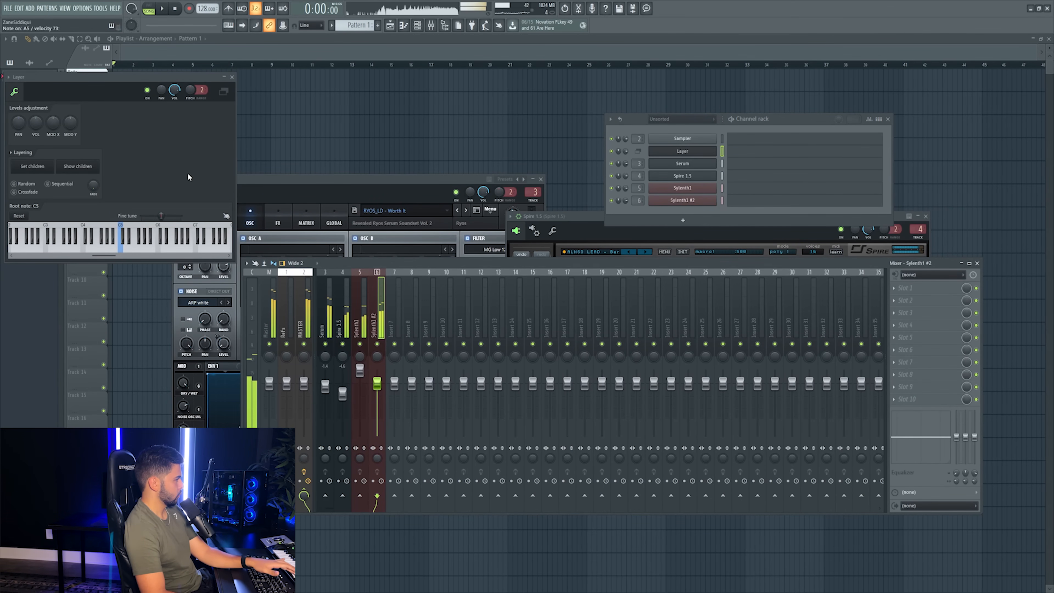
- Set the root note of the Sylenth1 #2 channel to C6 and audition it with the other sounds through the Layer channel
left_click(692, 203)
left_click(71, 113)
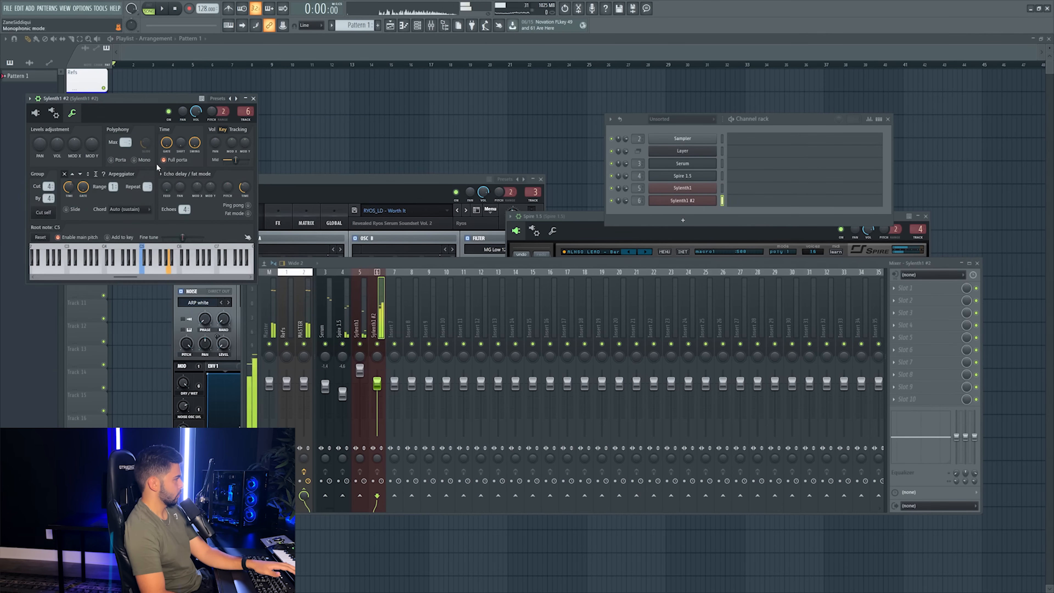
right_click(179, 258)
left_click(722, 151)
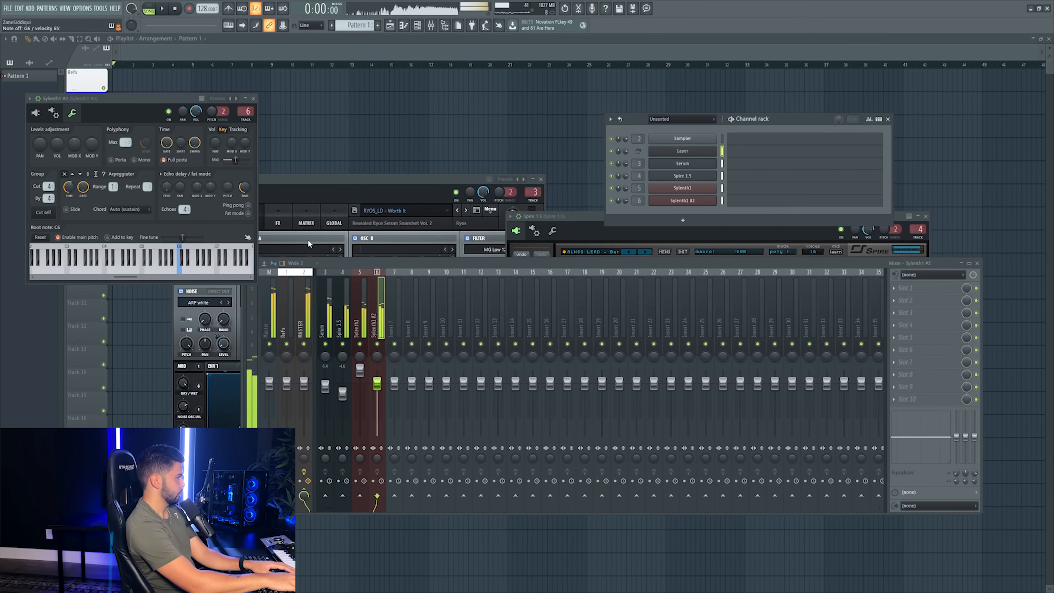
left_click(383, 345)
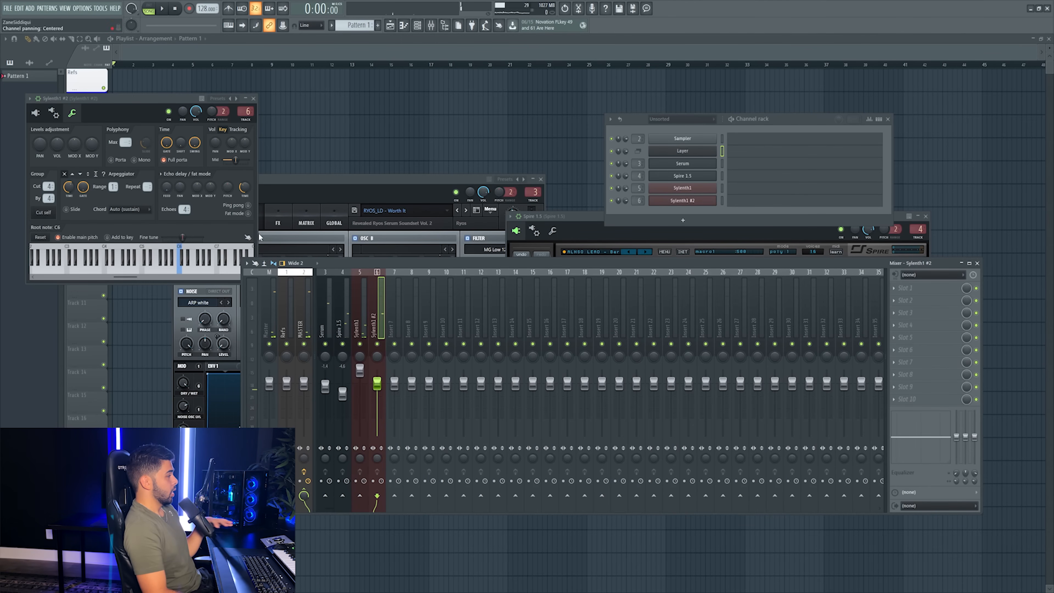
- Route the Serum, Spire 1.5, Sylenth1 and Sylenth1 #2 mixer tracks together into mixer track 7
left_click(322, 330)
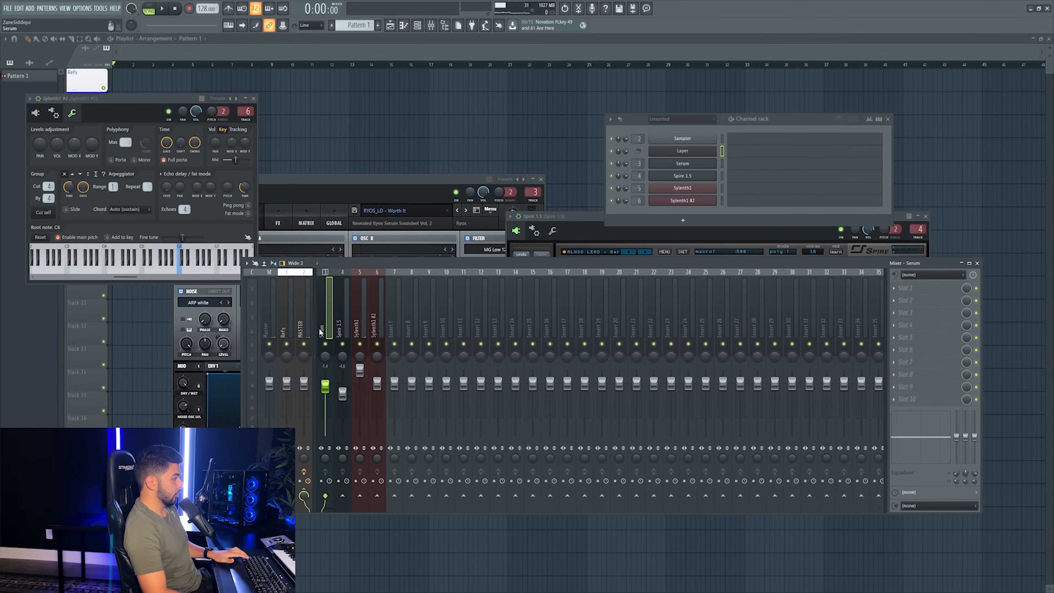
left_click(341, 329, "ctrl+shift")
left_click(358, 328, "ctrl+shift")
left_click(375, 328, "ctrl+shift")
right_click(397, 495)
left_click(419, 511)
- Rename mixer track 7 to LEAD GRP and color it lime green
left_click(402, 328)
right_click(403, 325)
left_click(430, 288)
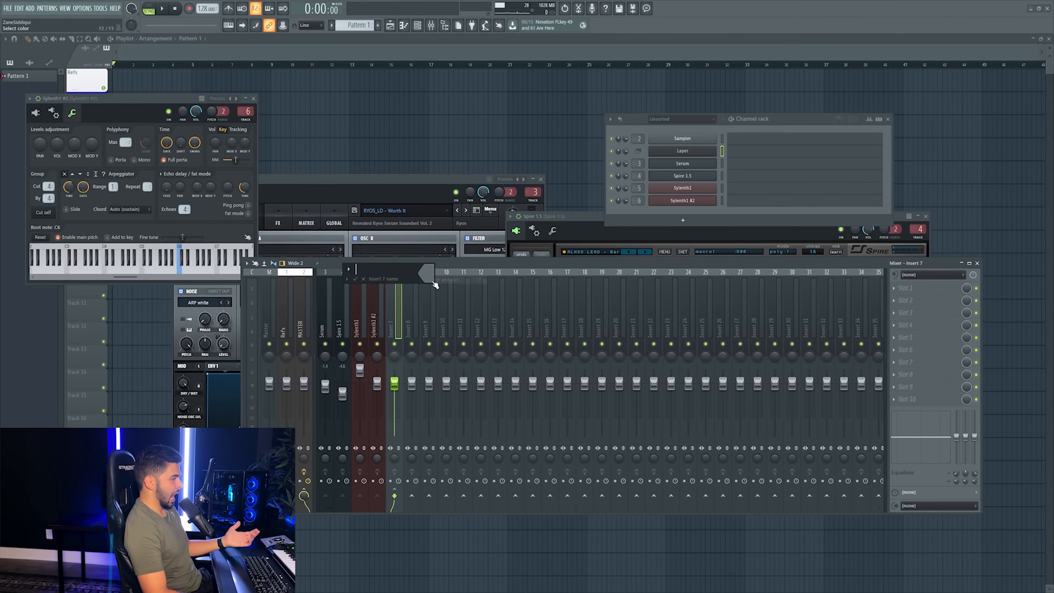
left_click(434, 269)
left_click(472, 410)
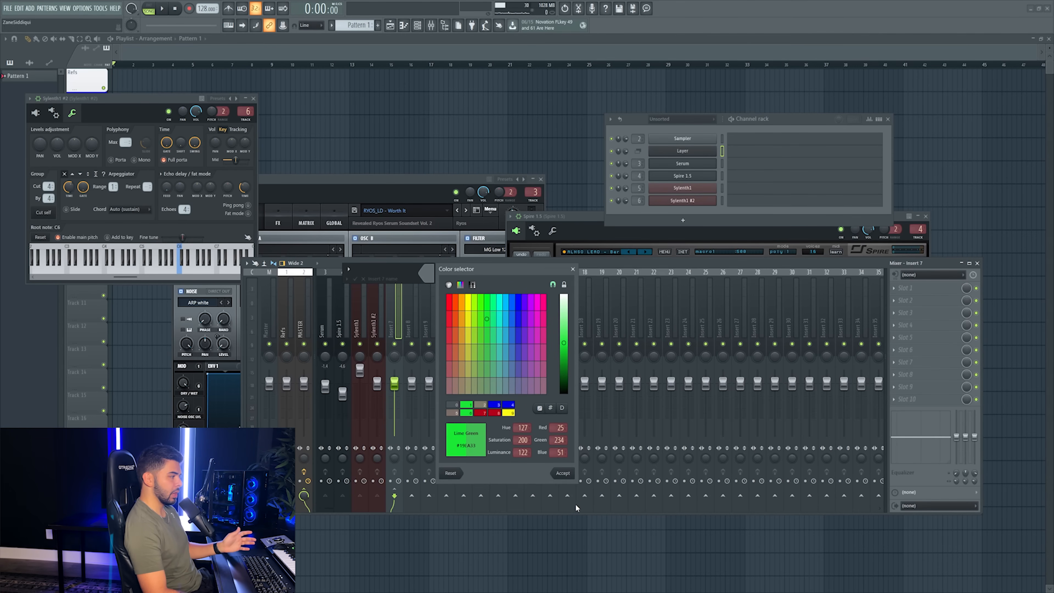
left_click(562, 473)
type("LEA")
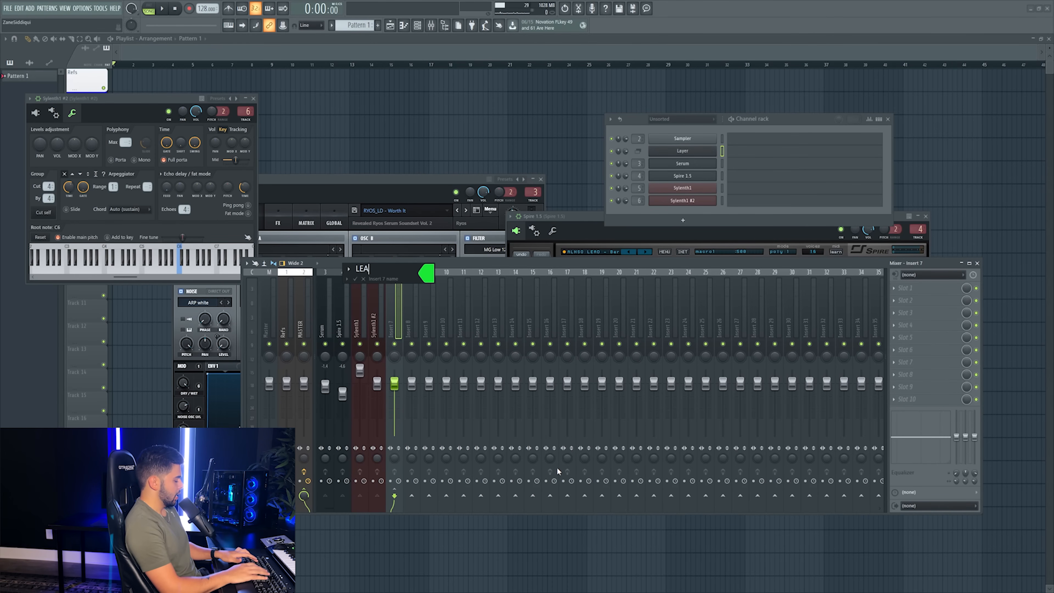
type("D GRP")
key("Return")
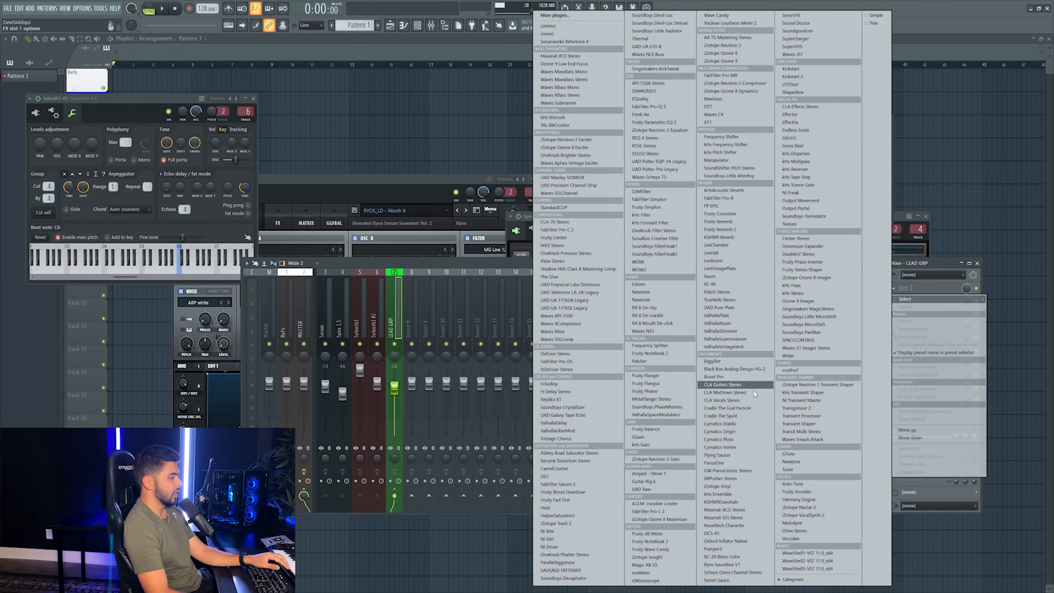
- Load ArtsAcoustic Reverb in the first LEAD GRP effect slot with dry at 0 dB and wet at about -9.6 dB
left_click(726, 190)
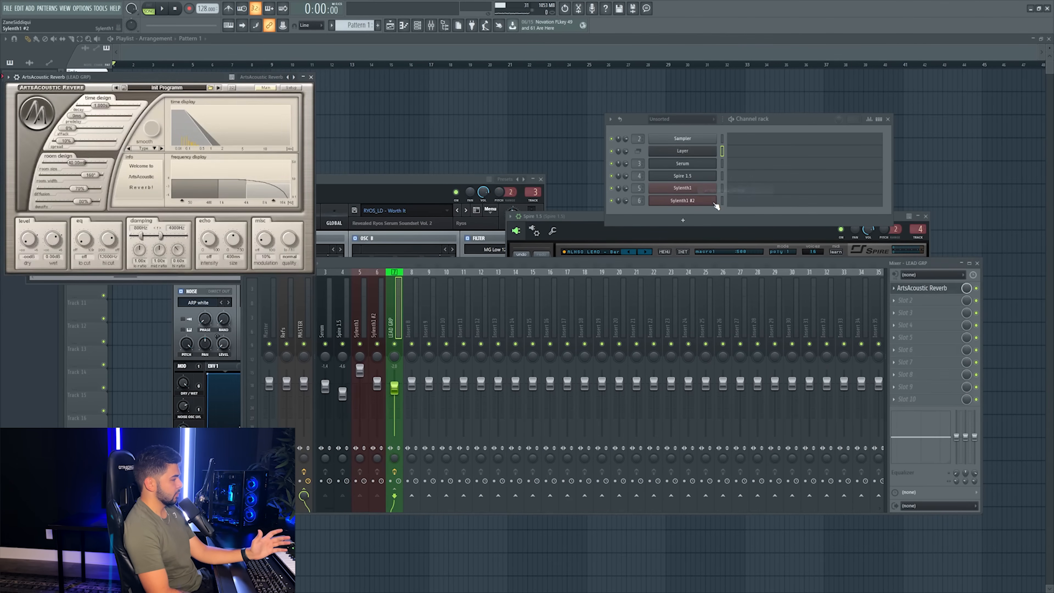
left_click_drag(87, 78, 454, 175)
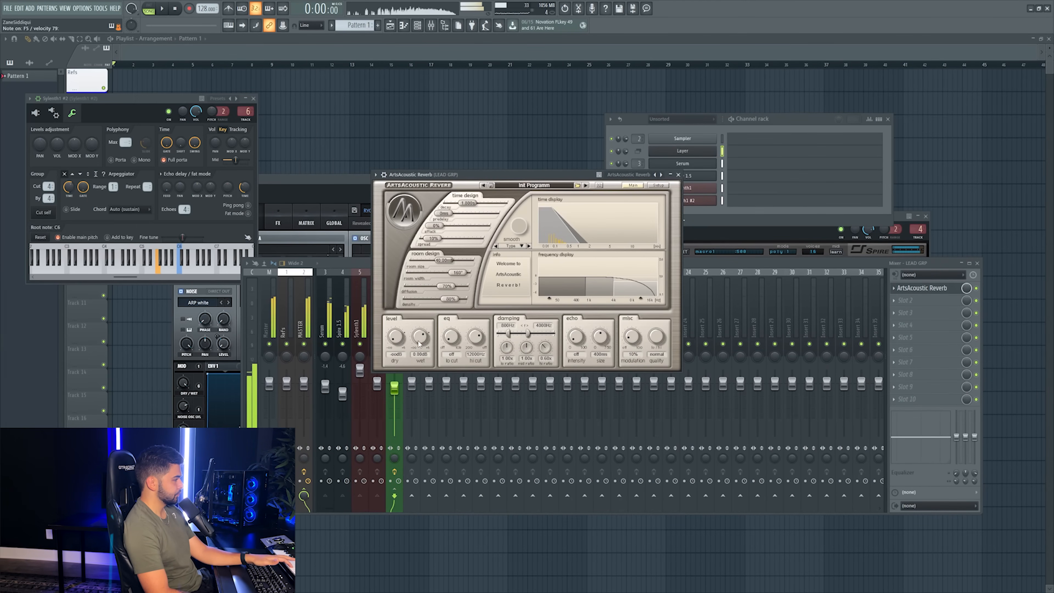
double_click(397, 335)
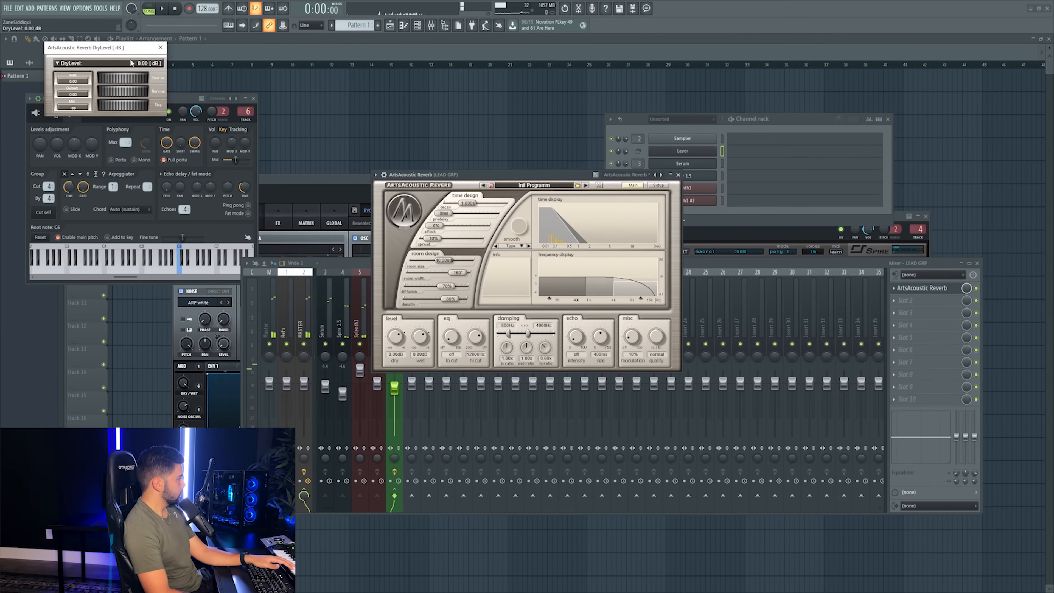
left_click_drag(419, 337, 414, 348)
- Switch the ArtsAcoustic Reverb type to open and lengthen its decay slightly
left_click(511, 245)
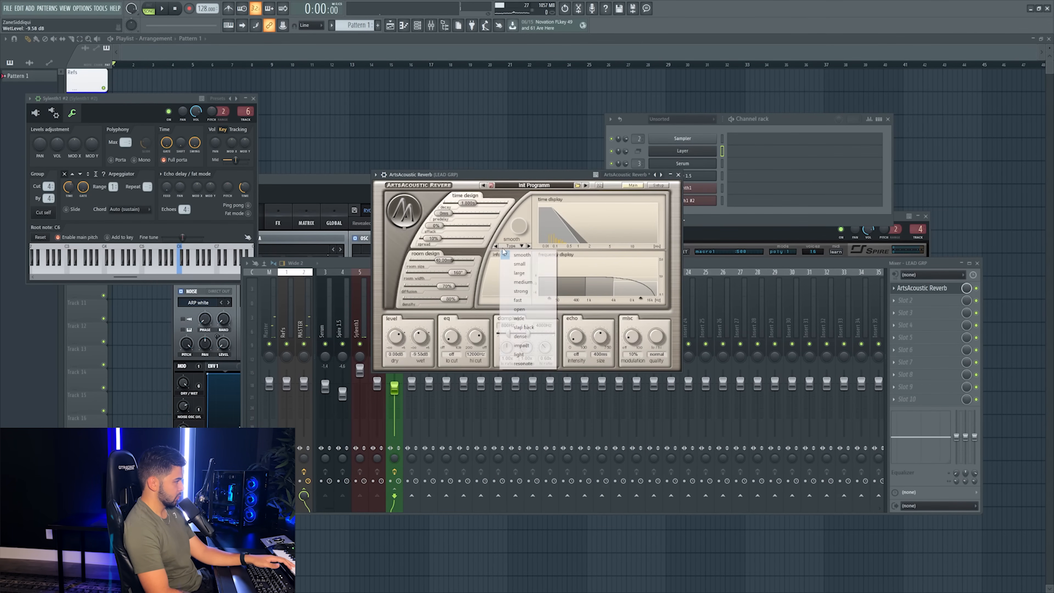
left_click(524, 308)
left_click_drag(470, 208, 472, 204)
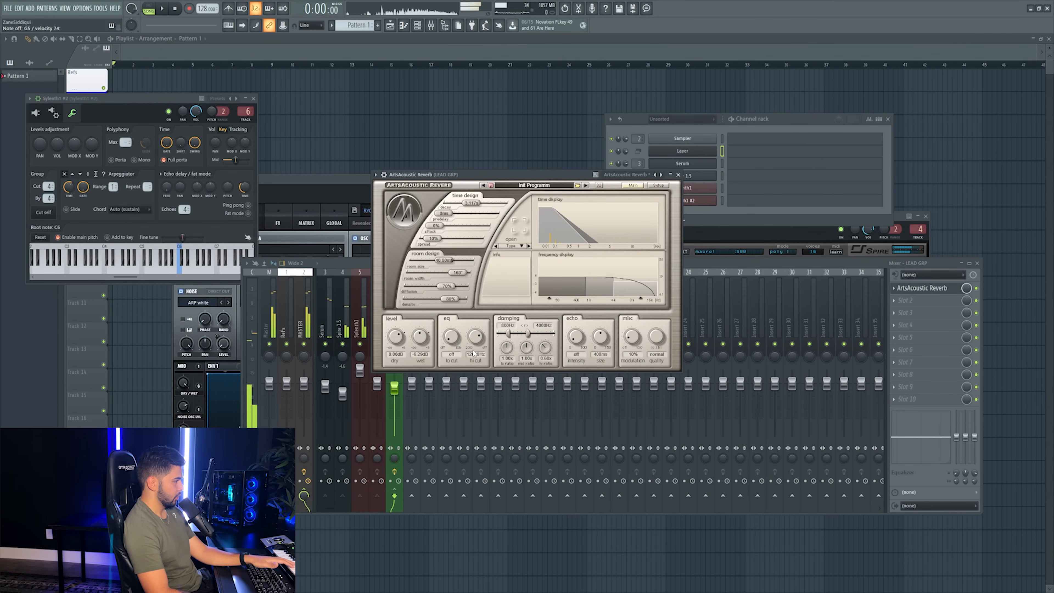
- Set the reverb's low cut to 775 Hz and high cut to 6453 Hz, and fine-tune its decay time
left_click_drag(452, 343, 470, 354)
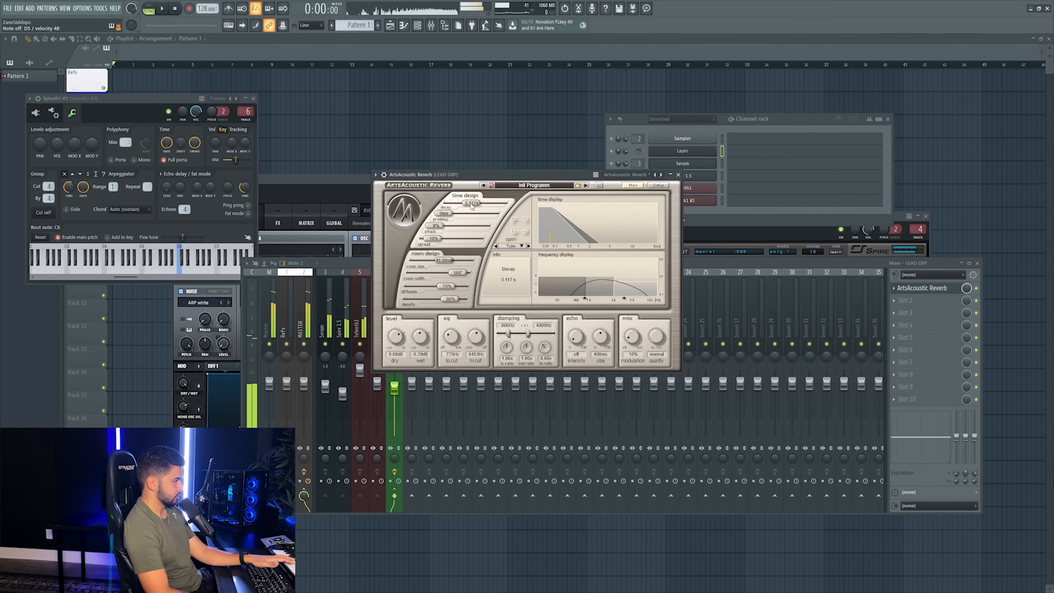
left_click_drag(472, 203, 480, 203)
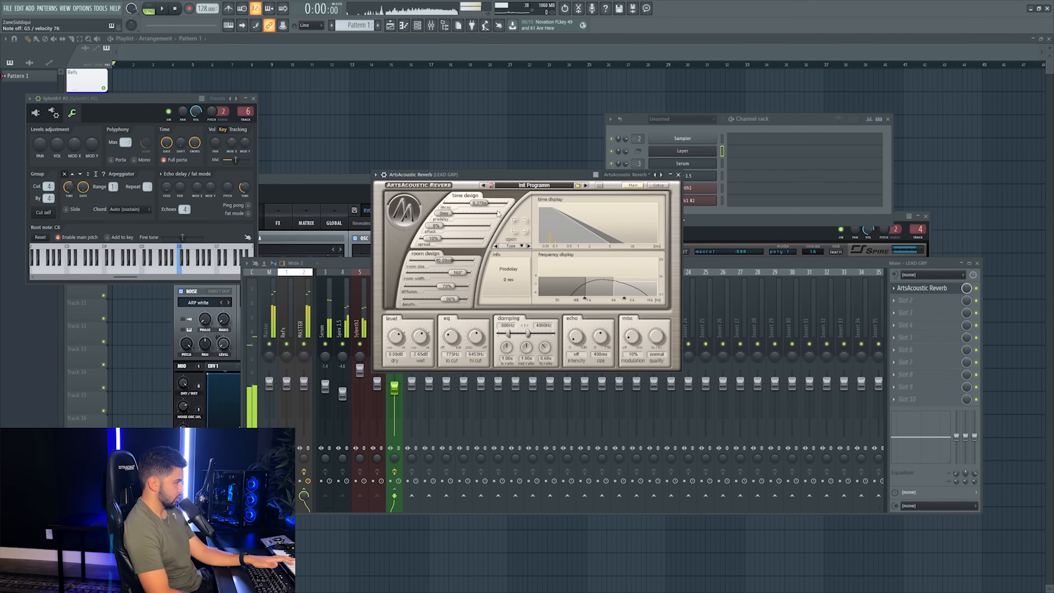
left_click_drag(479, 203, 473, 205)
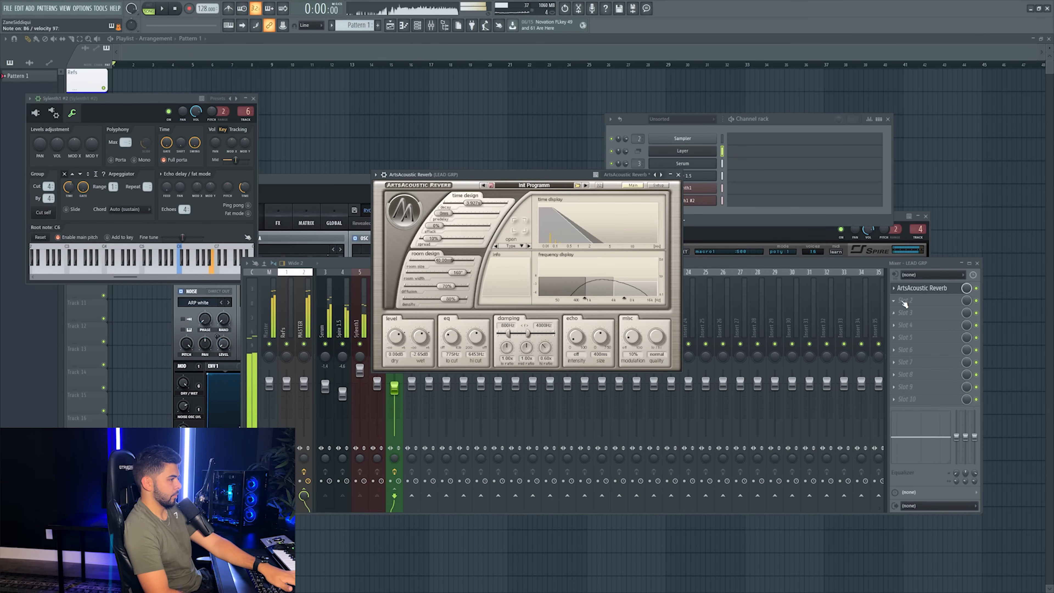
- Load ValhallaDelay in the second LEAD GRP effect slot and select the user preset Instant Vibe
left_click(904, 314)
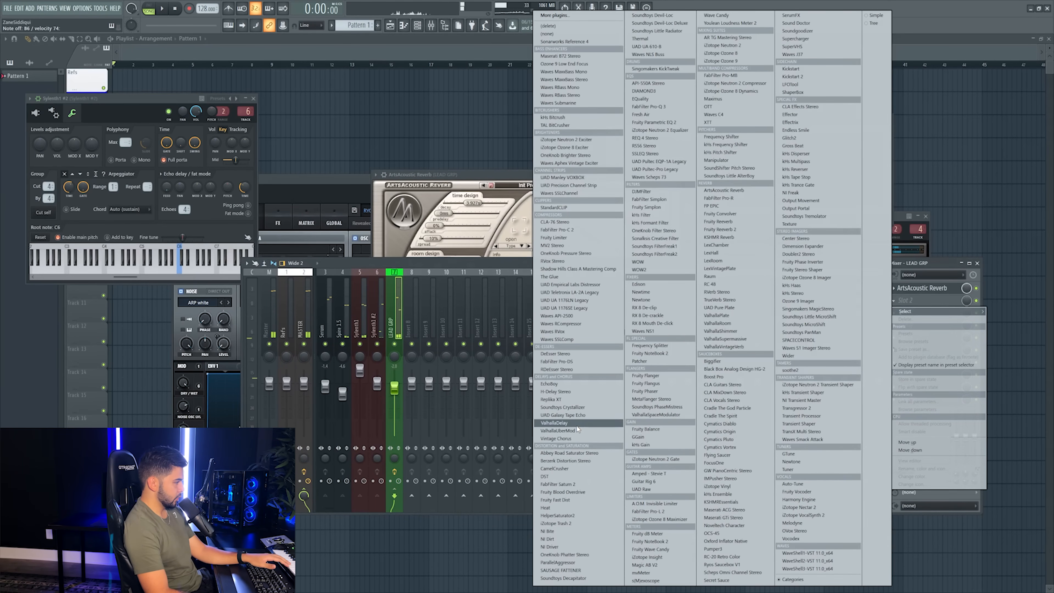
left_click(590, 423)
left_click_drag(149, 88, 457, 118)
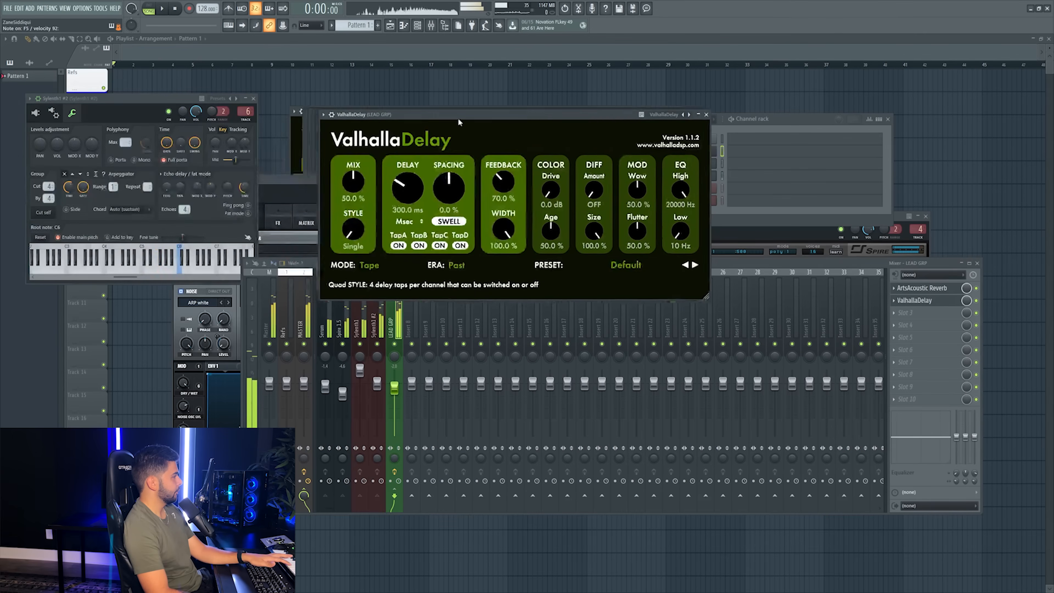
left_click(613, 265)
mouse_move(615, 324)
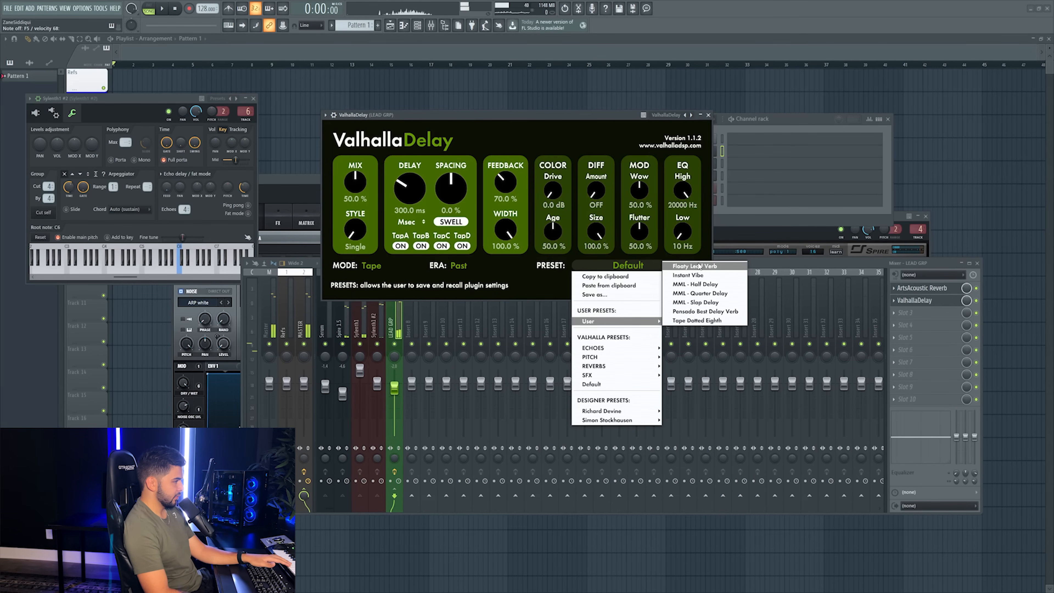
left_click(706, 277)
- Set ValhallaDelay's mix to 28.4 %, its note-synced delay to 1/8, and its low cut above 500 Hz
left_click_drag(353, 186, 354, 180)
left_click(409, 222)
left_click(408, 239)
left_click_drag(676, 236, 673, 210)
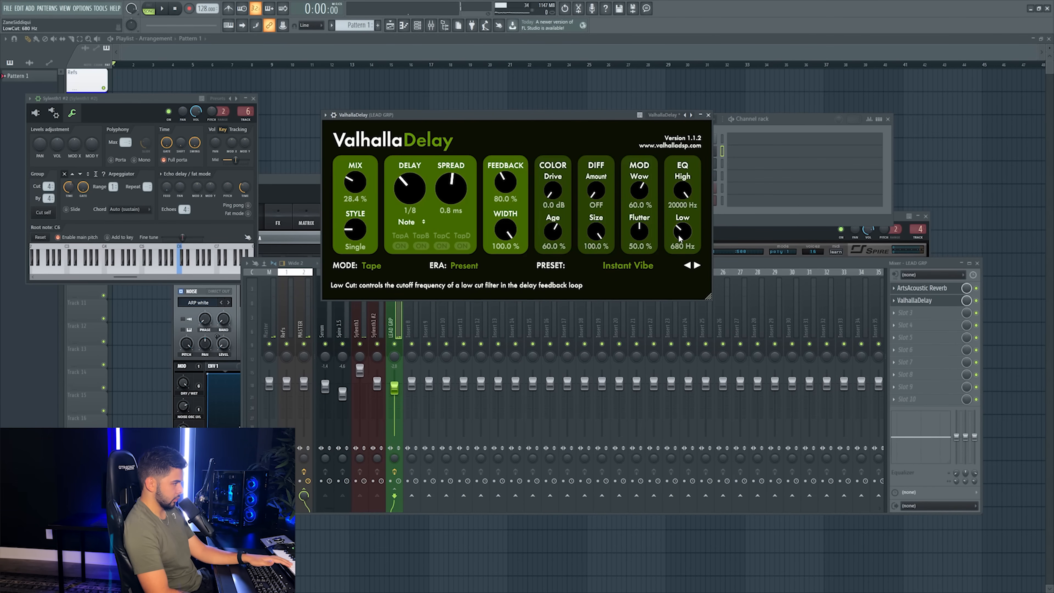
left_click_drag(678, 236, 678, 241)
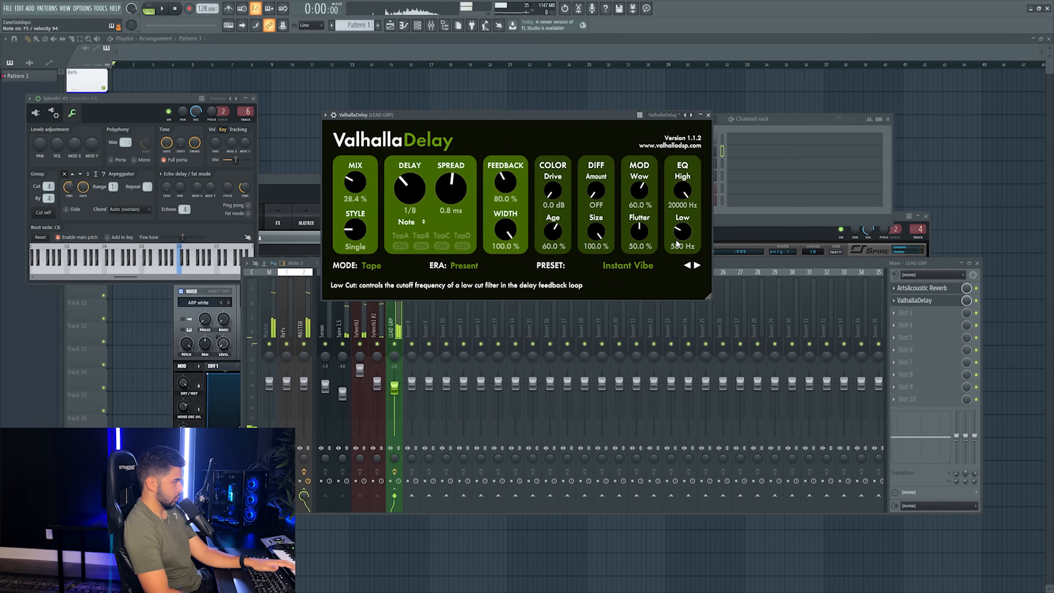
left_click(708, 115)
- Load Noveltech Character in the third LEAD GRP effect slot with the Piano preset and reduce the Character amount to about 24
left_click(911, 313)
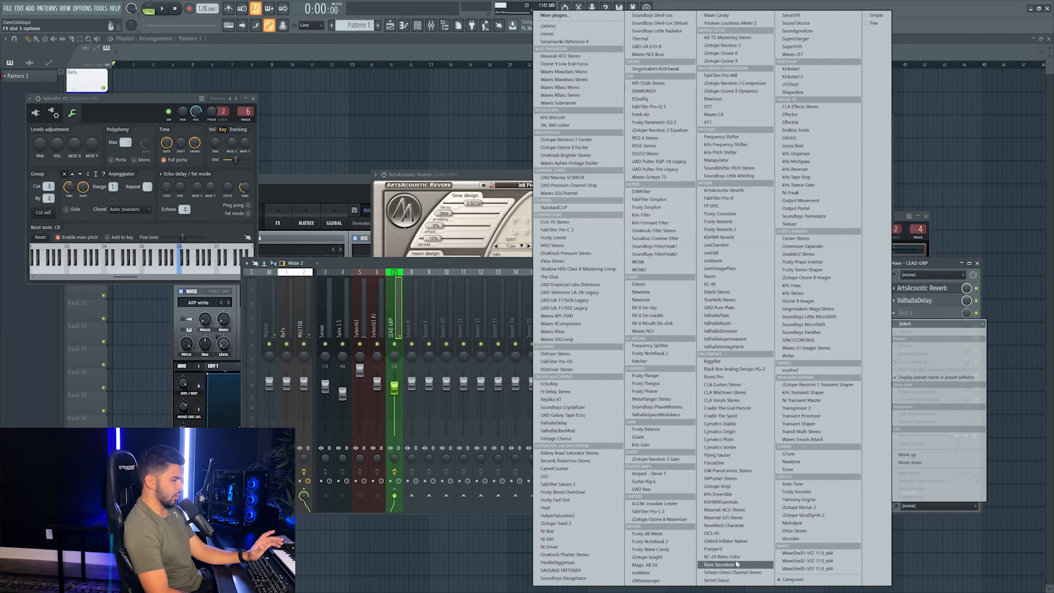
left_click(723, 525)
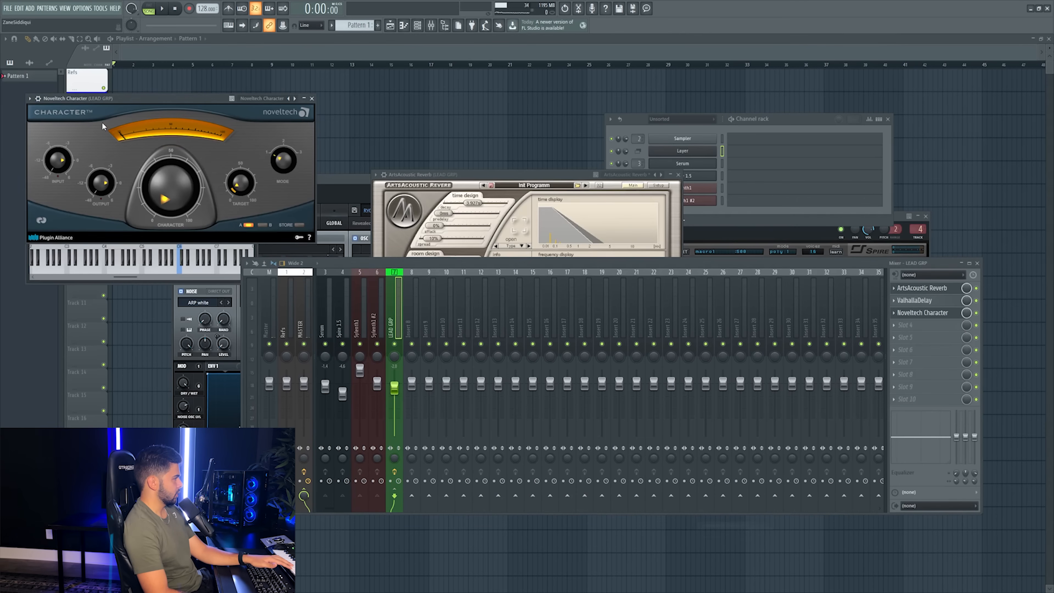
left_click(615, 166)
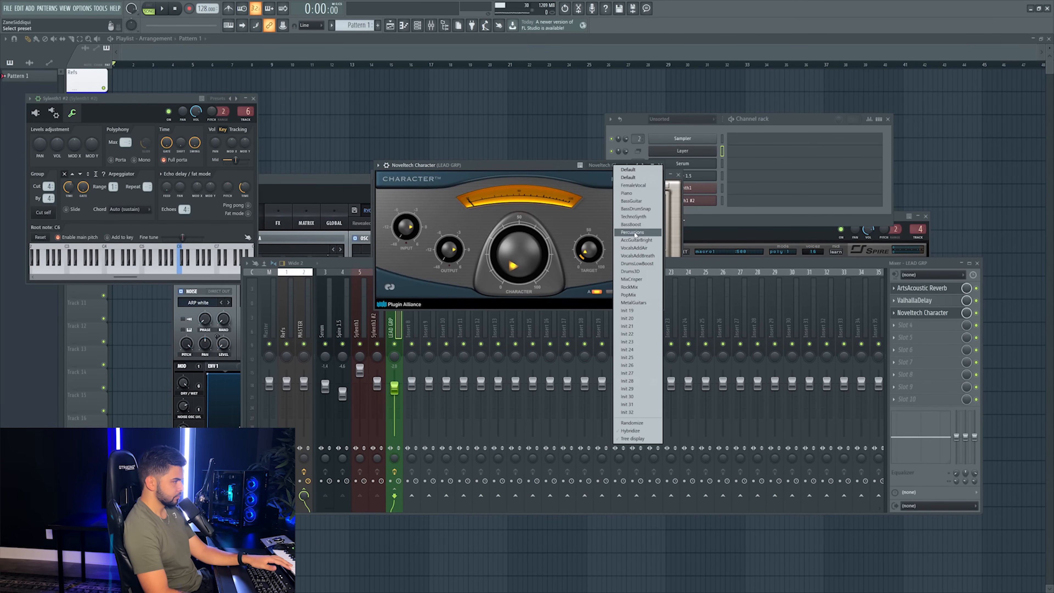
left_click(634, 193)
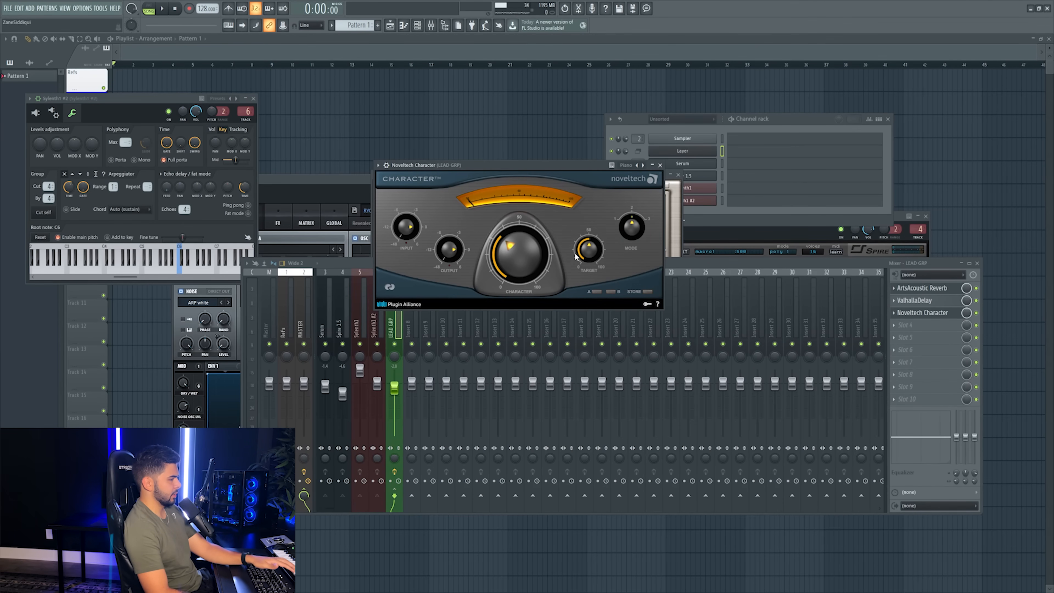
left_click_drag(517, 252, 513, 256)
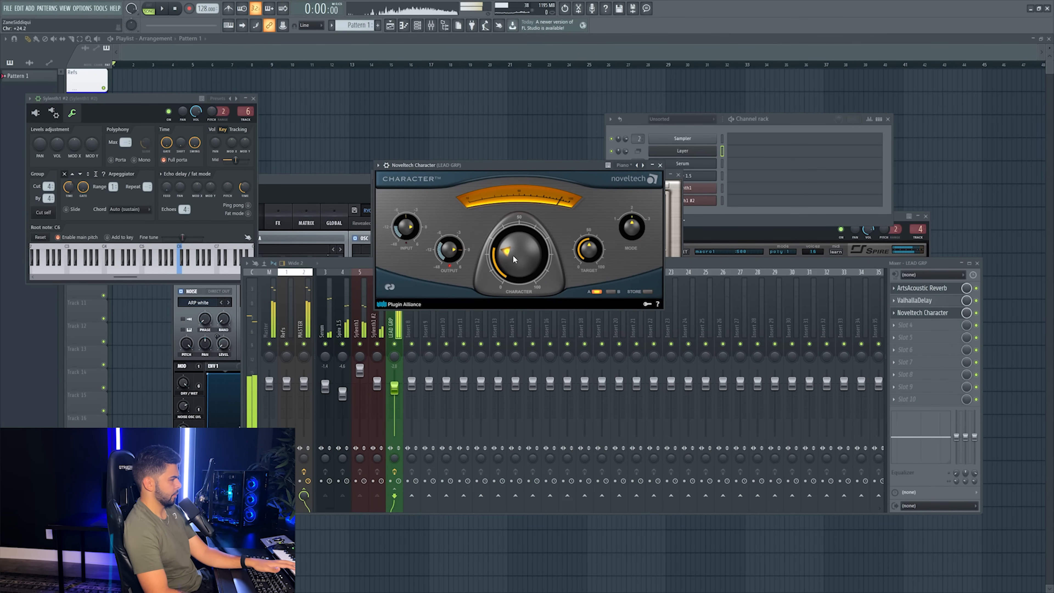
- Move Noveltech Character to the first LEAD GRP effect slot, ahead of the reverb and delay
left_click(918, 325)
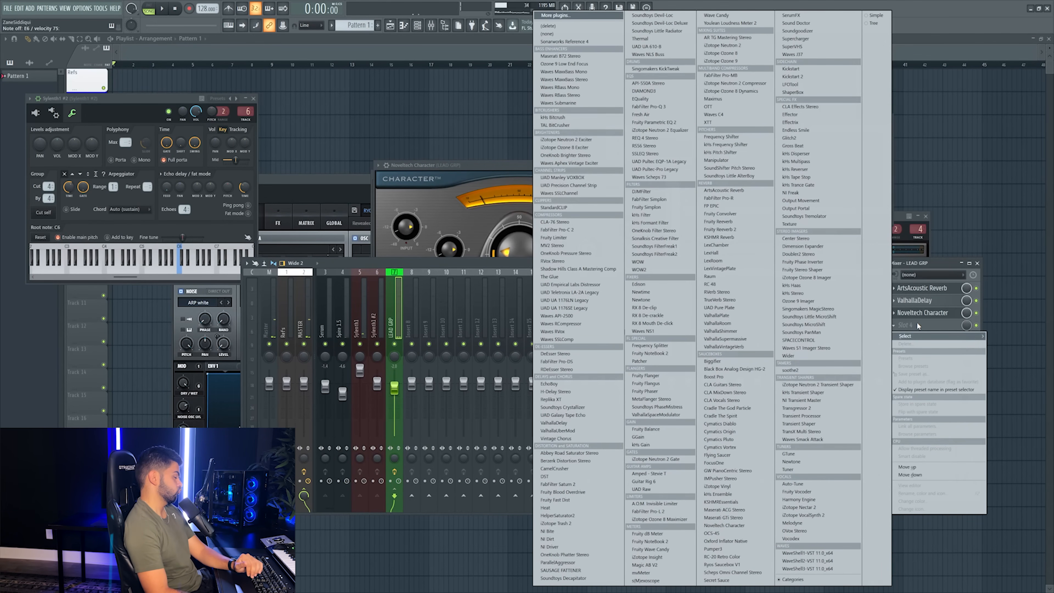
left_click(472, 201)
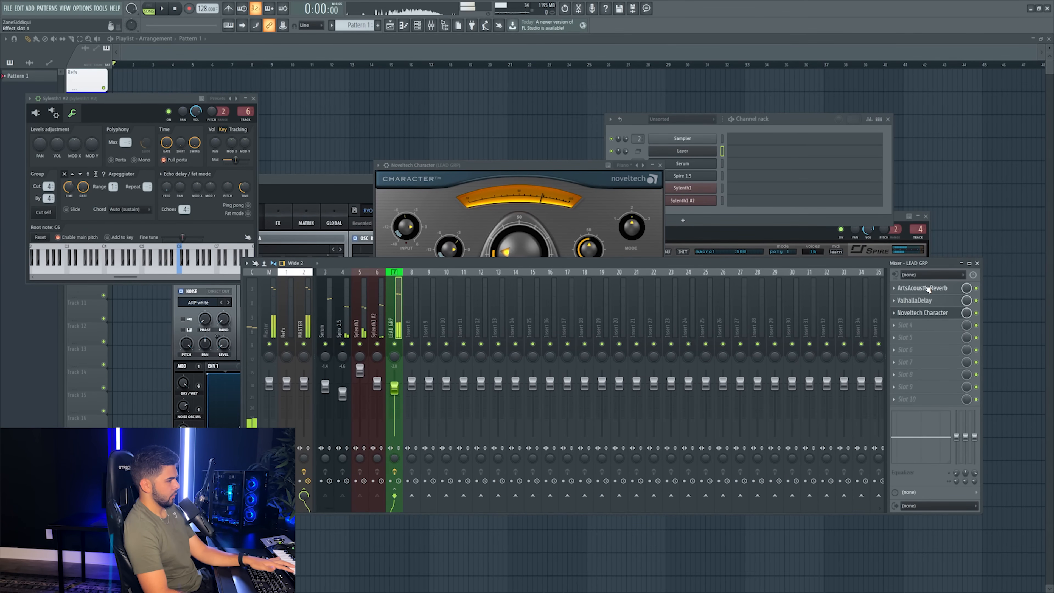
left_click_drag(927, 317, 923, 288)
- Load The Glue compressor in the fourth LEAD GRP effect slot and place its window over the mixer
left_click(910, 326)
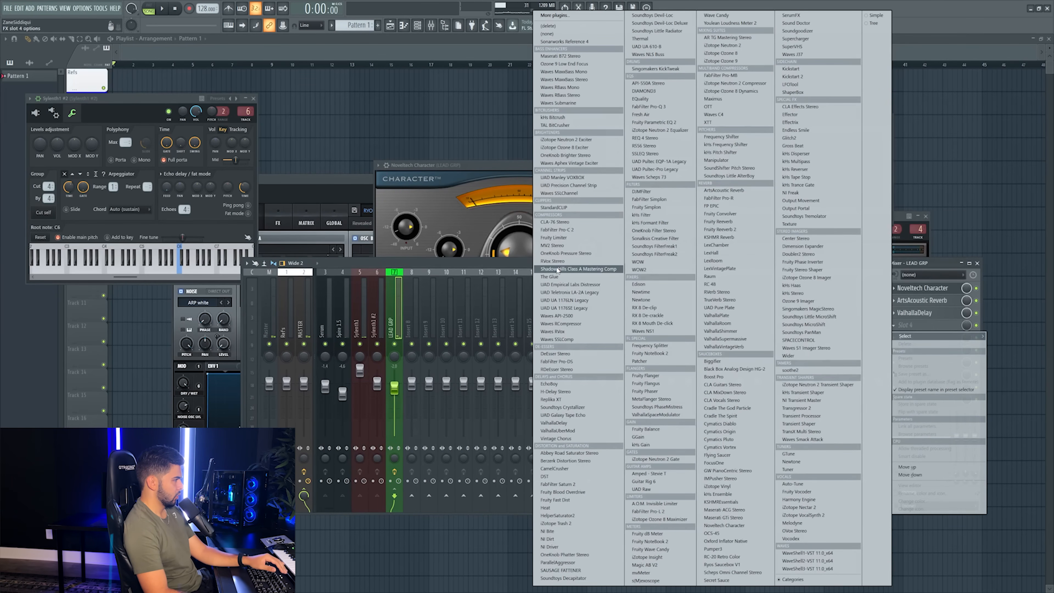
left_click(556, 277)
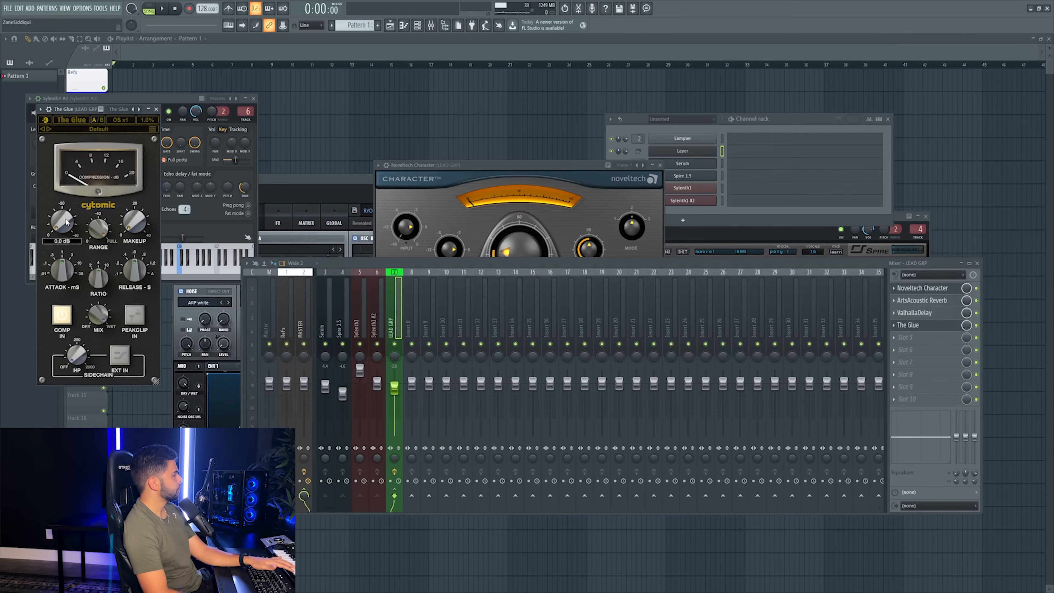
left_click_drag(85, 109, 369, 186)
- Lower The Glue's threshold to about -14.6 dB and fine-tune its attack, makeup gain and mix
mouse_move(348, 296)
left_mouse_down()
mouse_move(400, 297)
mouse_move(347, 305)
left_mouse_up()
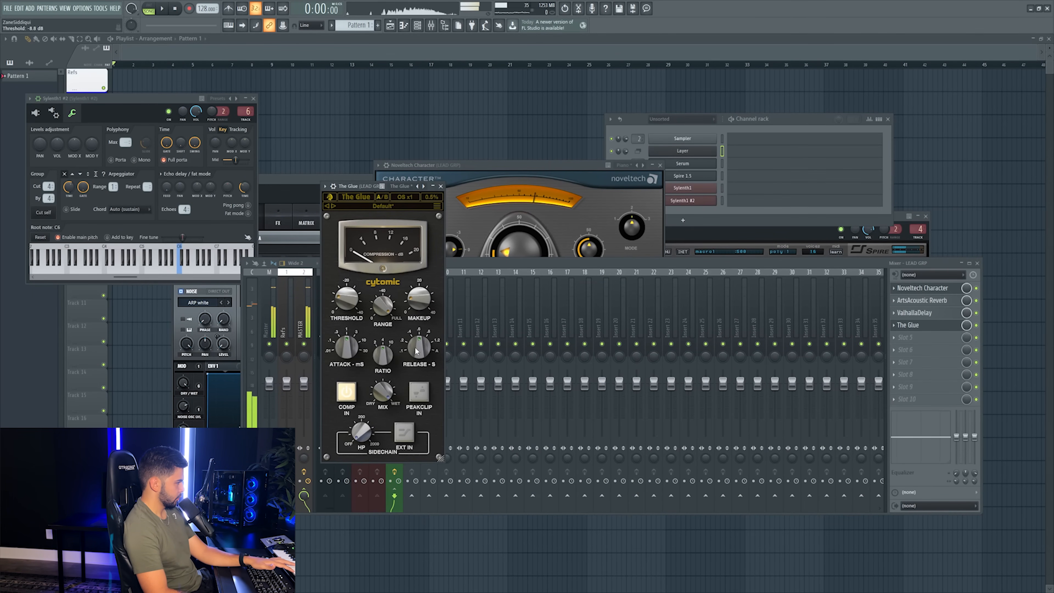
left_click_drag(345, 357, 340, 365)
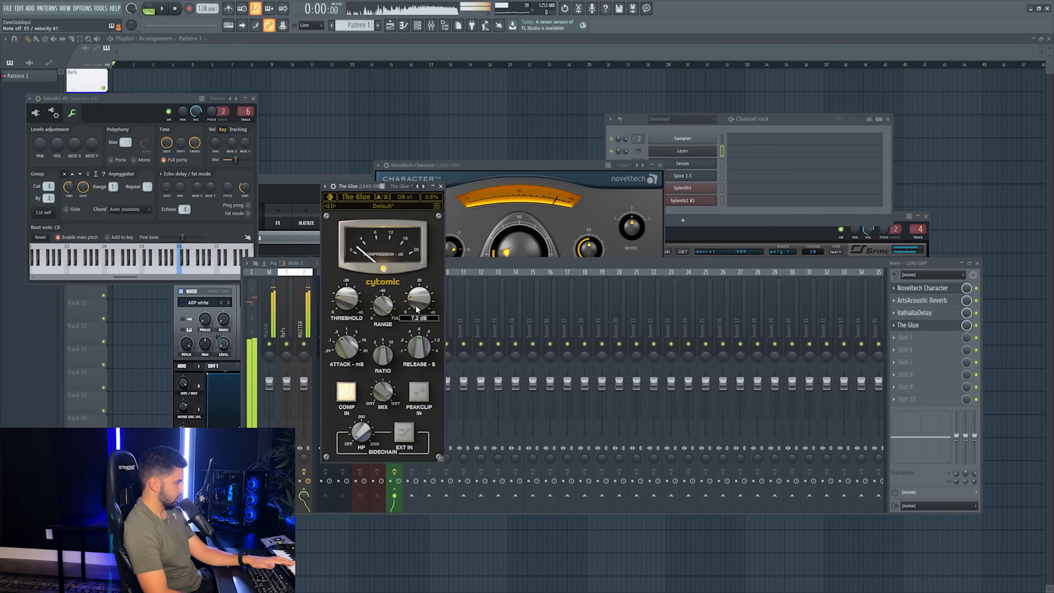
left_click_drag(348, 298, 355, 277)
left_click_drag(427, 294, 429, 301)
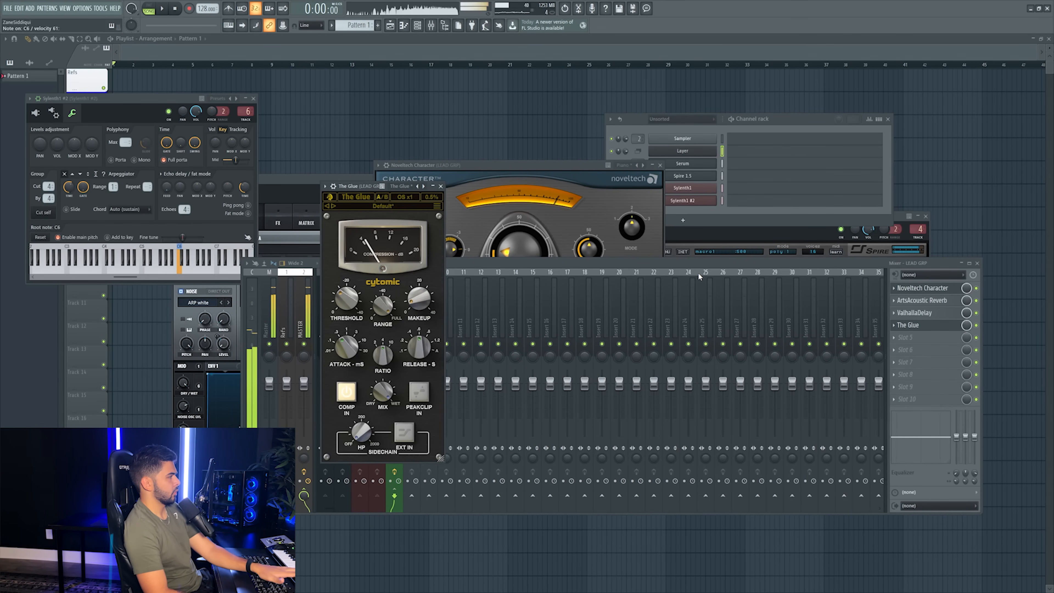
mouse_move(428, 303)
left_click_drag(421, 303, 420, 301)
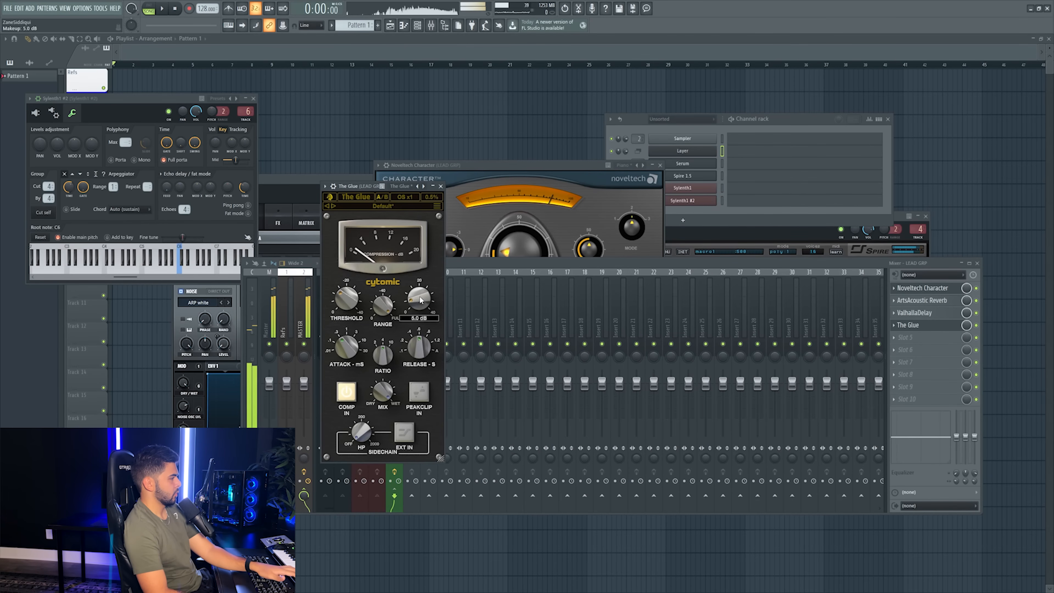
left_click_drag(342, 307, 342, 302)
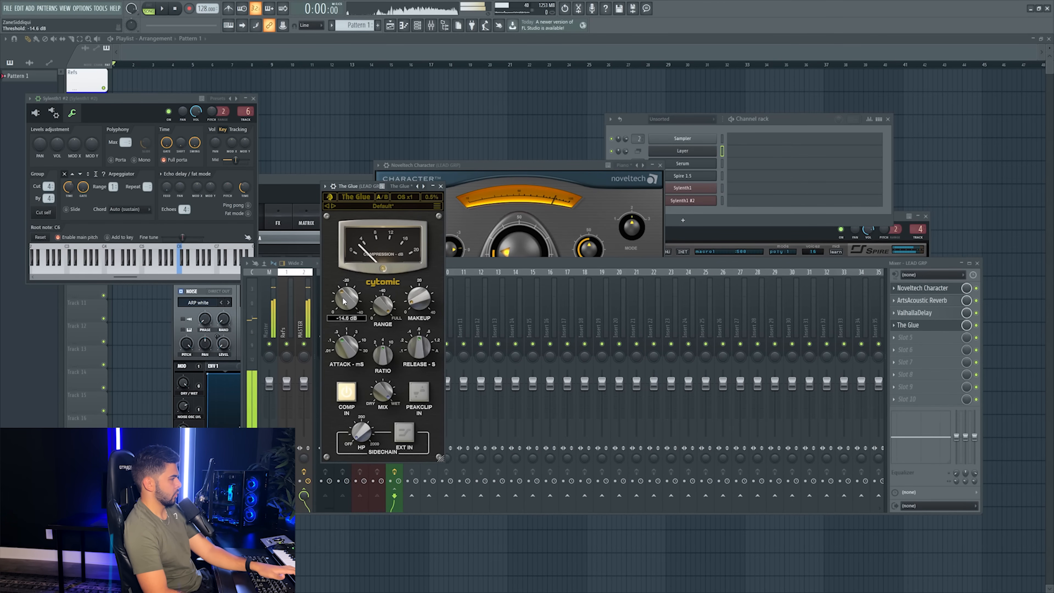
left_click_drag(429, 304, 428, 301)
left_click_drag(378, 397, 378, 399)
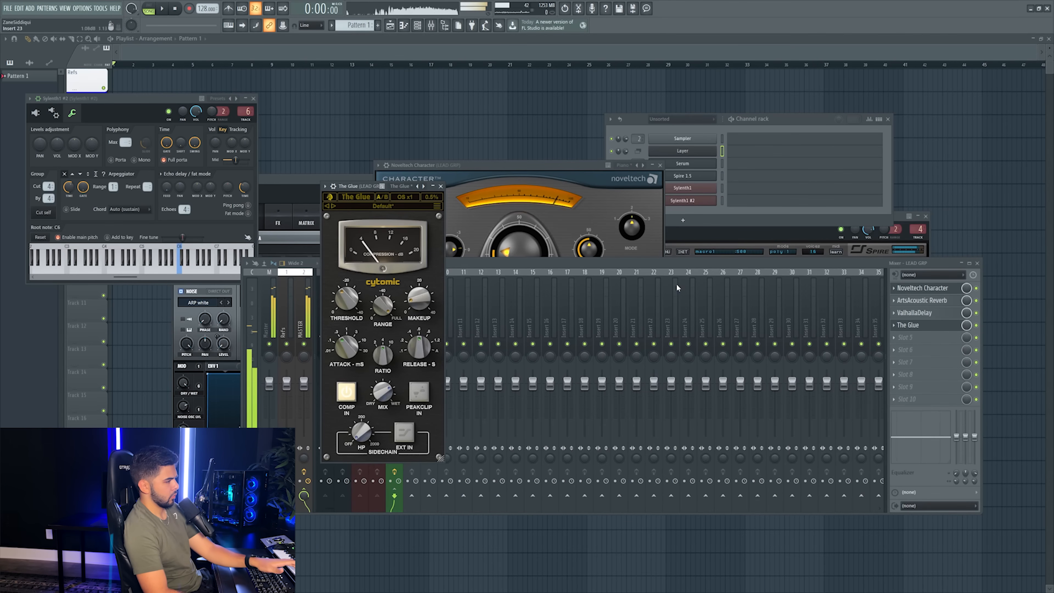
- Adjust the stereo separation of Sylenth1 #2, checking it soloed, and set the LEAD GRP volume to about -3.6 dB
left_click(669, 263)
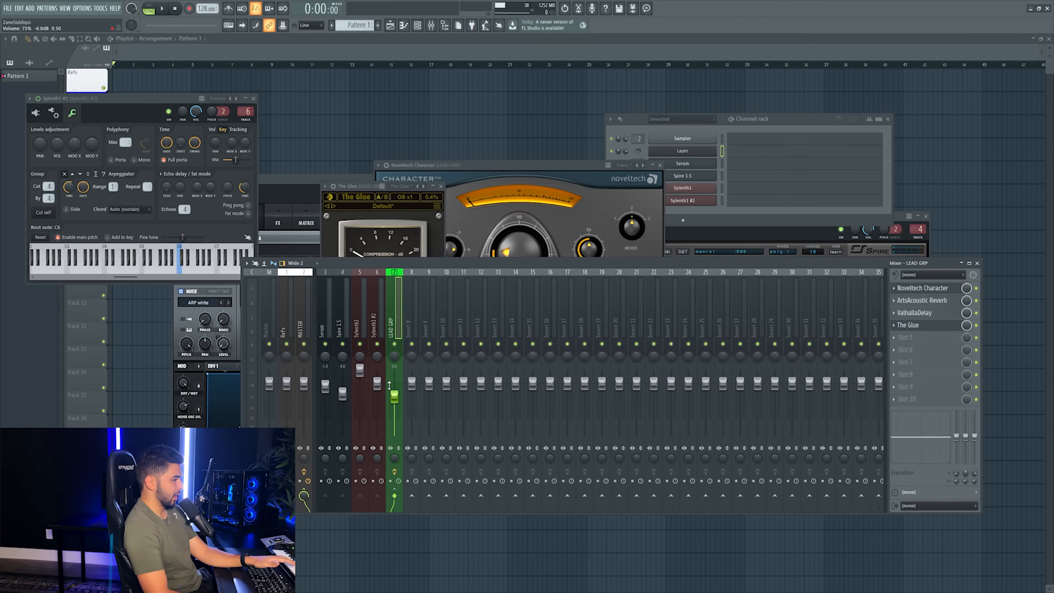
left_click_drag(389, 385, 394, 394)
left_click(379, 468)
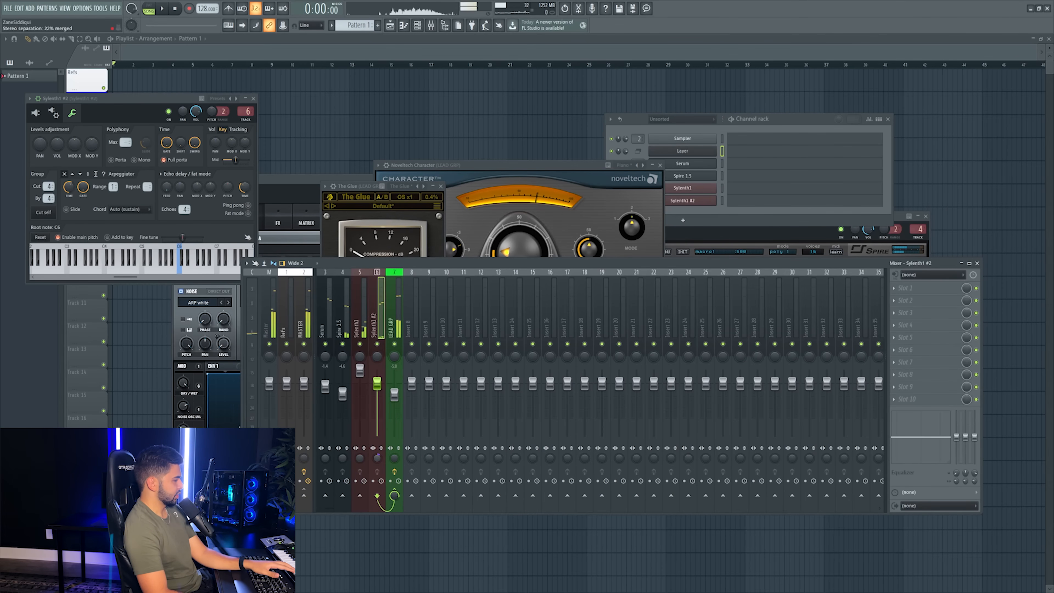
right_click(376, 342)
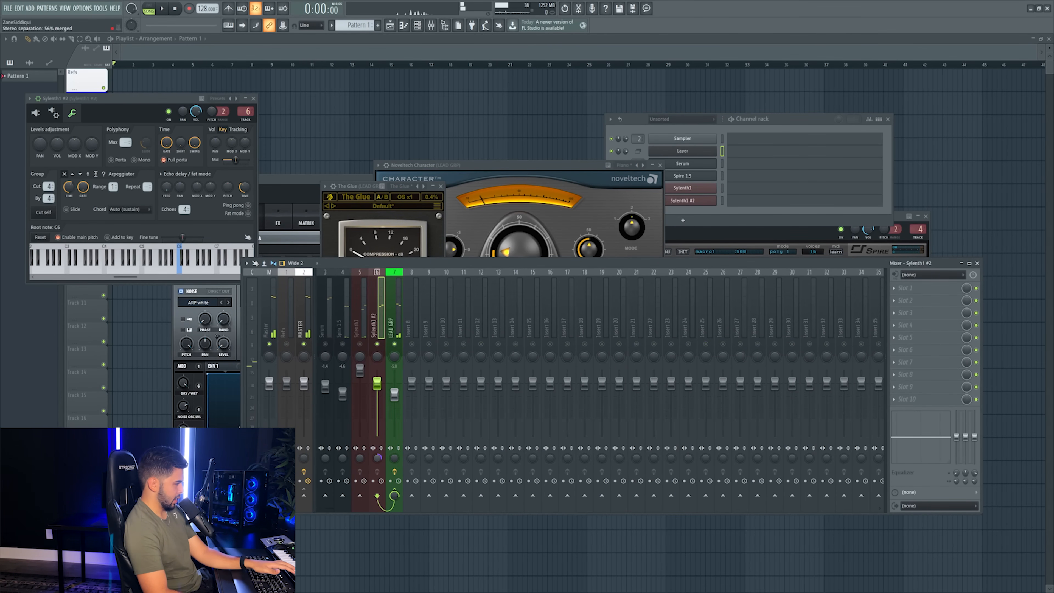
right_click(377, 344)
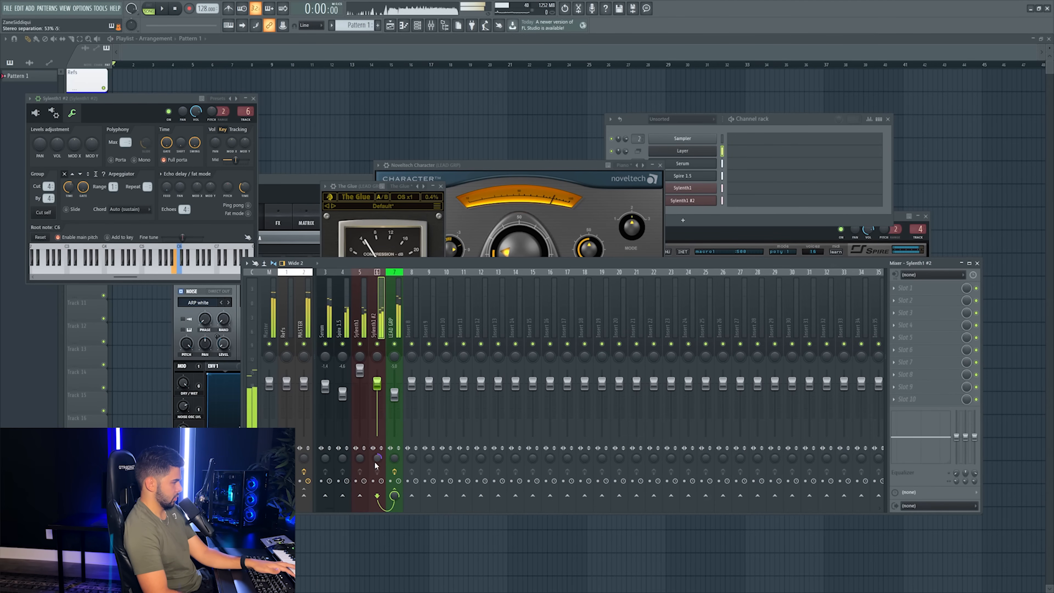
left_click_drag(394, 394, 394, 390)
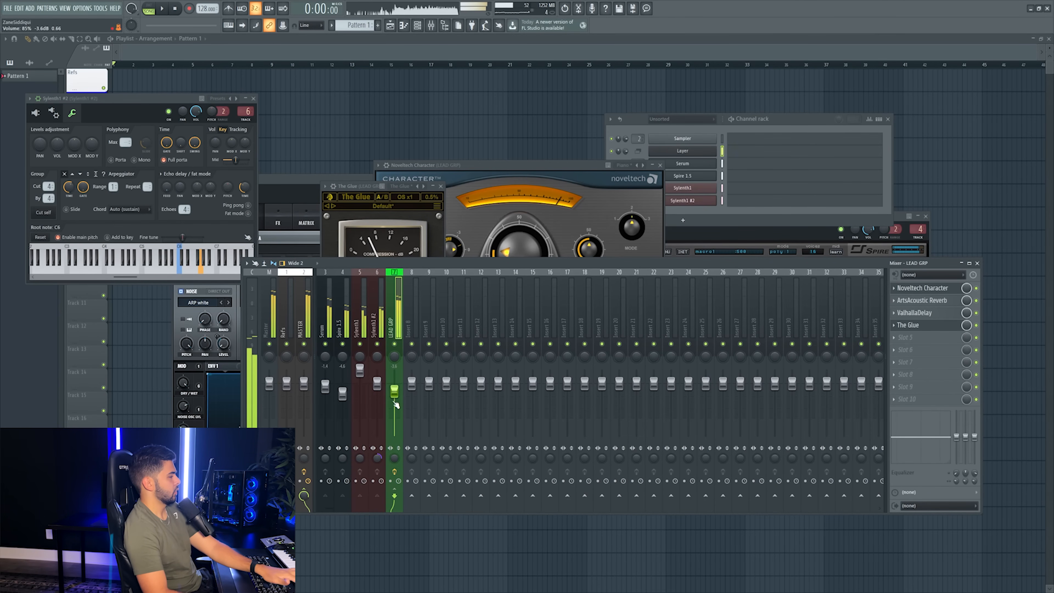
left_click_drag(373, 460, 376, 462)
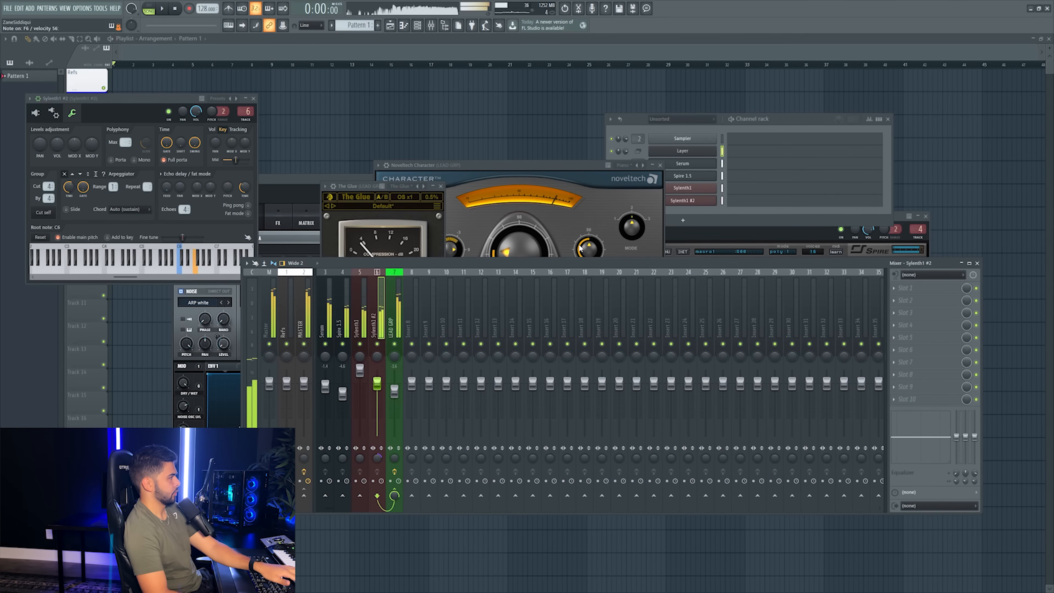
- Add a second Serum with the preset RYOS_CH - Titanium and route it to mixer track 8 at a slightly reduced volume
left_click(707, 215)
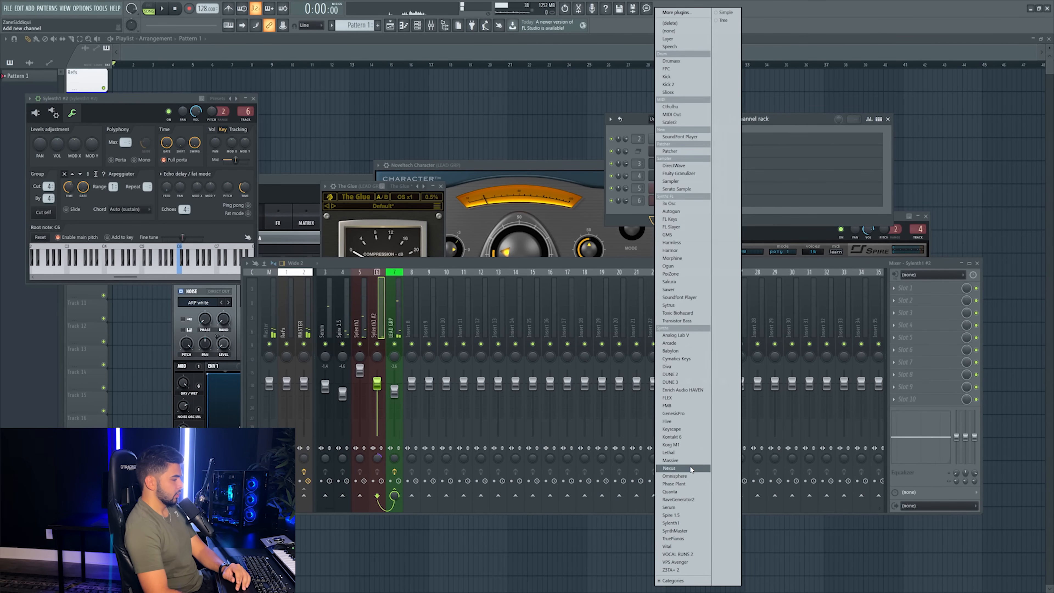
left_click(681, 509)
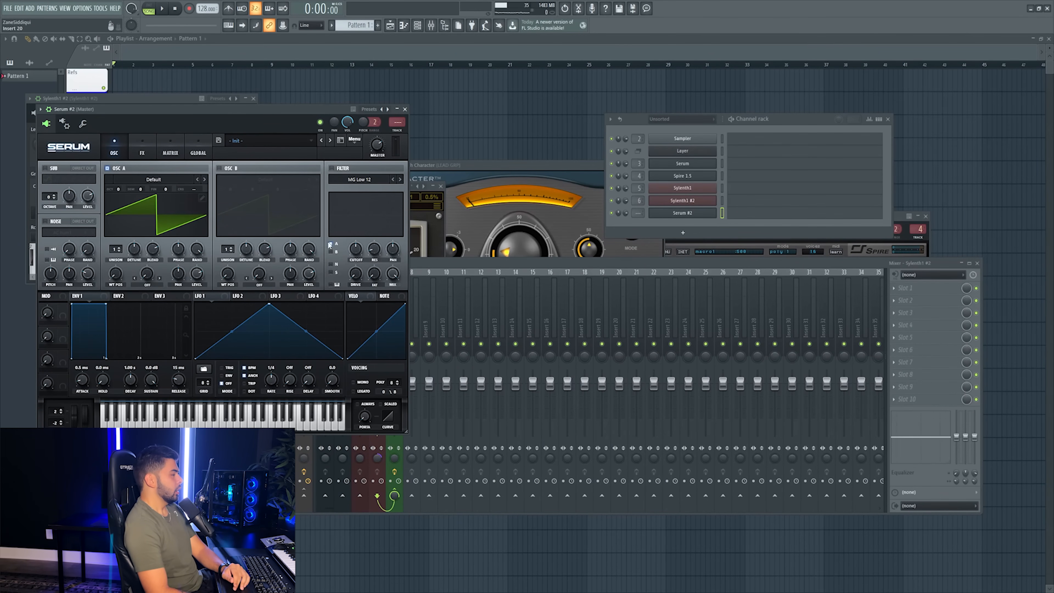
left_click(258, 144)
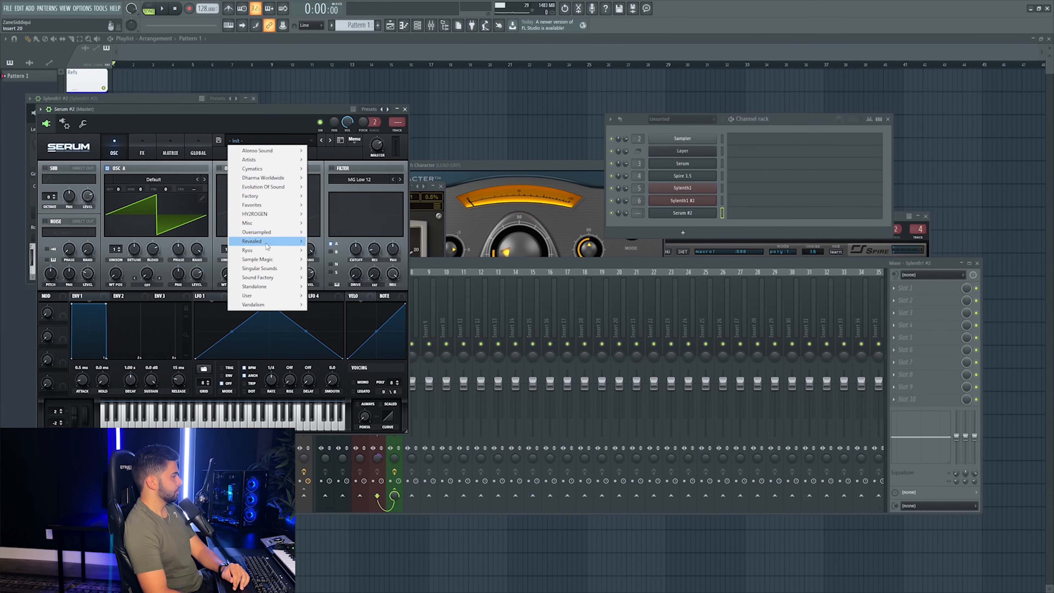
mouse_move(267, 250)
mouse_move(365, 259)
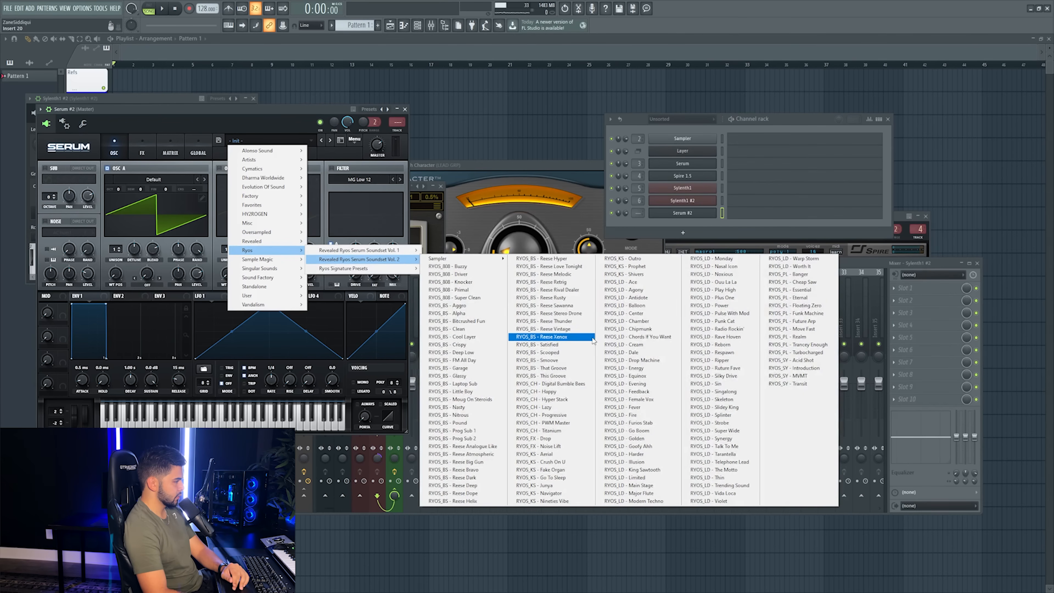
left_click(575, 433)
left_click(397, 132)
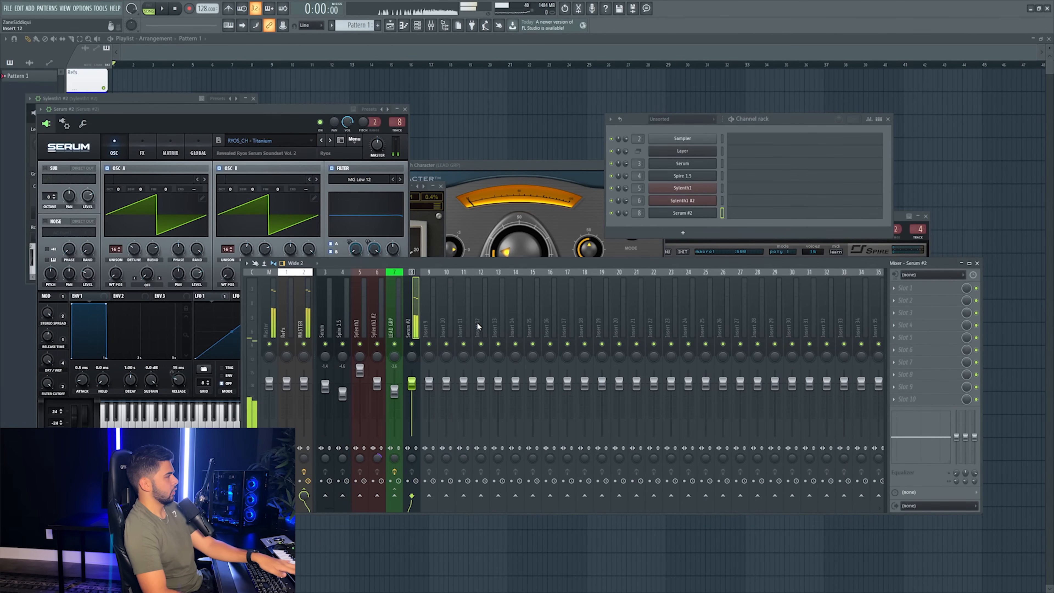
left_click_drag(418, 391, 419, 393)
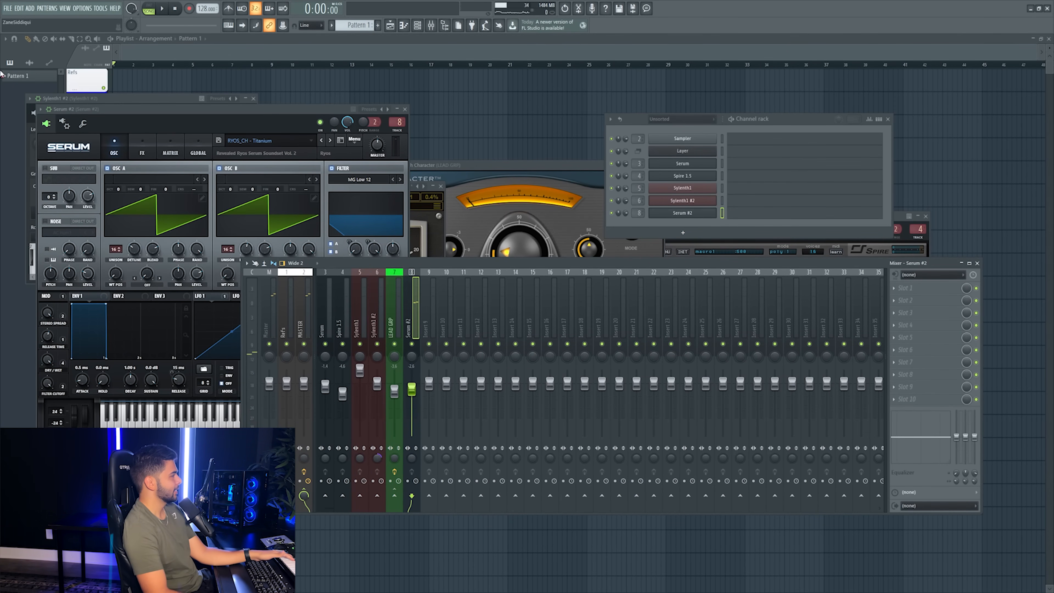
- Clear the plugin windows from the workspace and show the browser's Sample Packs External folder beside the mixer
key("F12")
left_click(438, 24)
left_click(418, 26)
left_click(418, 26)
left_click(446, 25)
left_click(118, 68)
left_click_drag(743, 263, 621, 307)
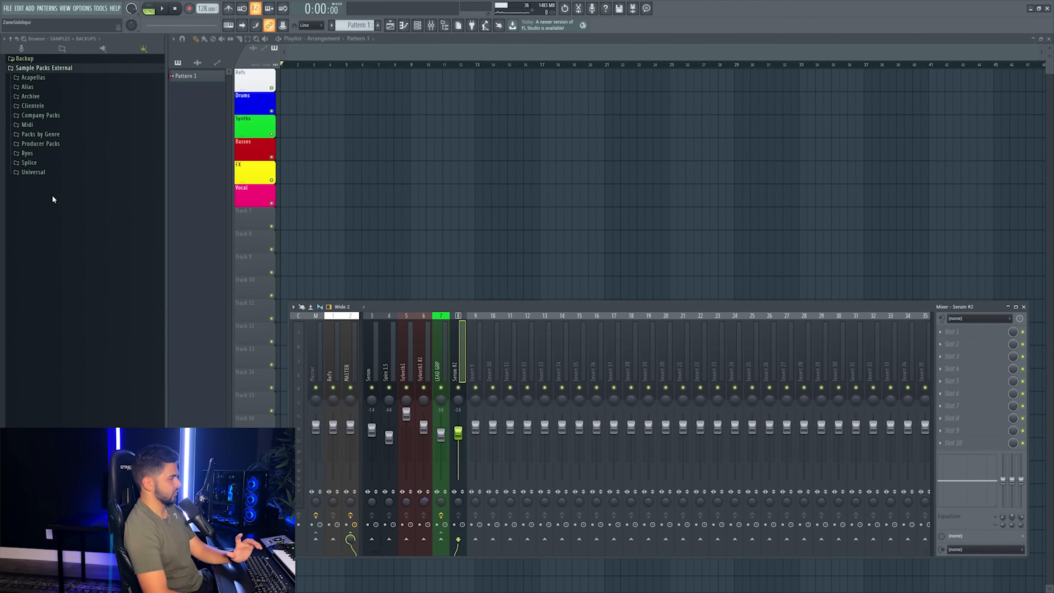
- Open the Vol. 6 - January 2023 folder inside Ryos Patreon Packs in the sample browser
left_click(61, 154)
left_click(69, 201)
left_click(71, 210)
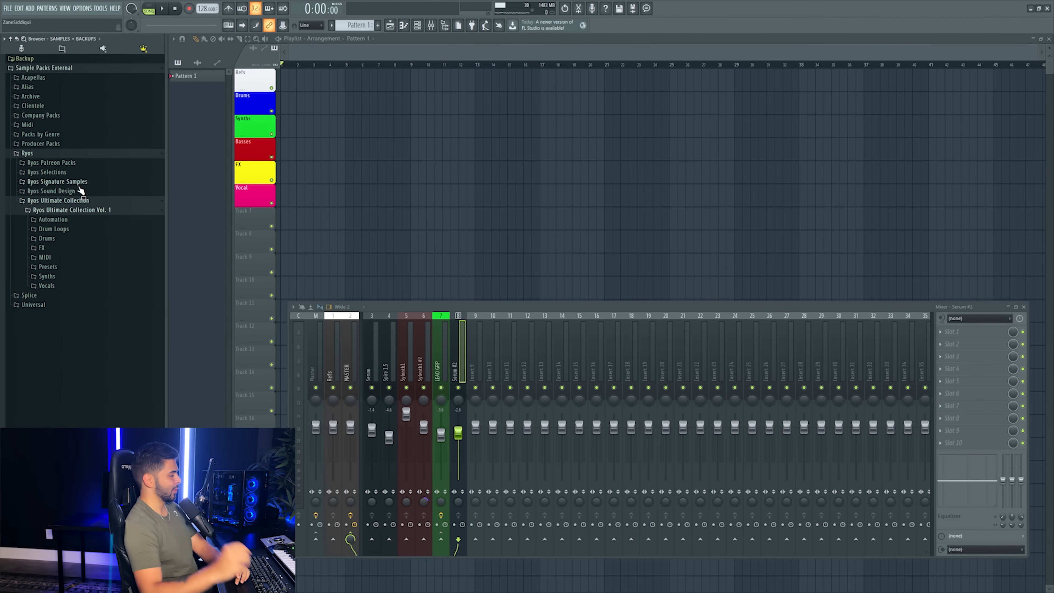
left_click(69, 163)
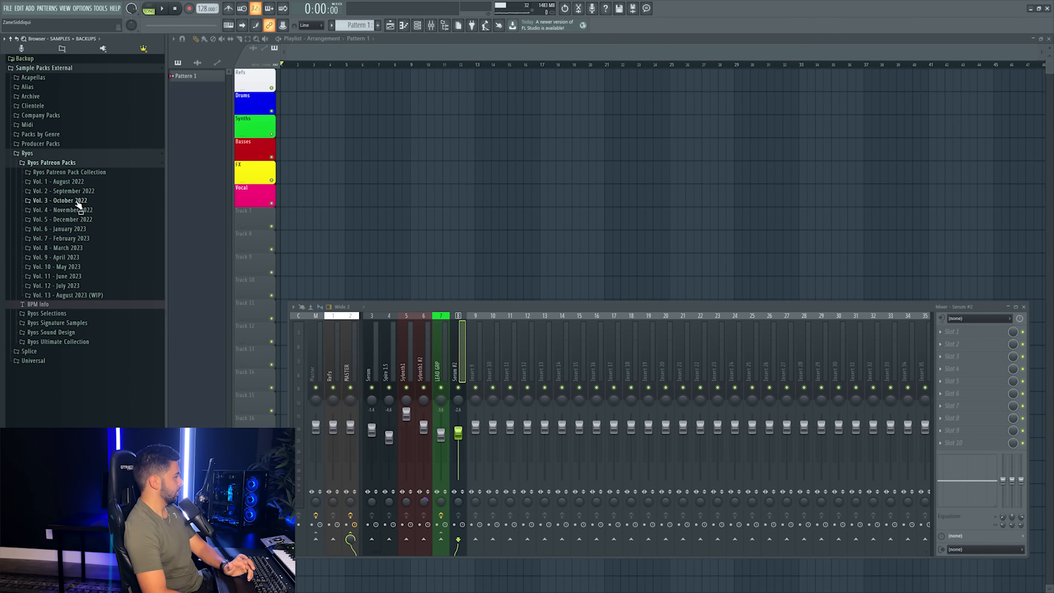
left_click(77, 228)
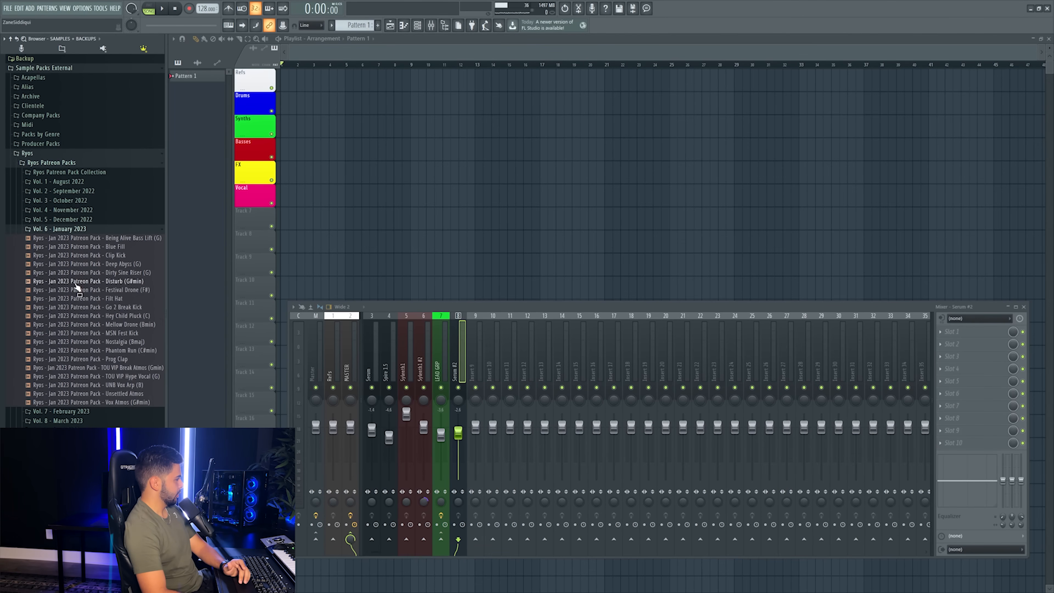
- Place the Festival Drone (F#) sample on playlist Track 7 starting at bar 25 and collapse the Ryos Patreon Packs folder
left_click_drag(89, 290, 111, 294)
left_click_drag(211, 274, 617, 222)
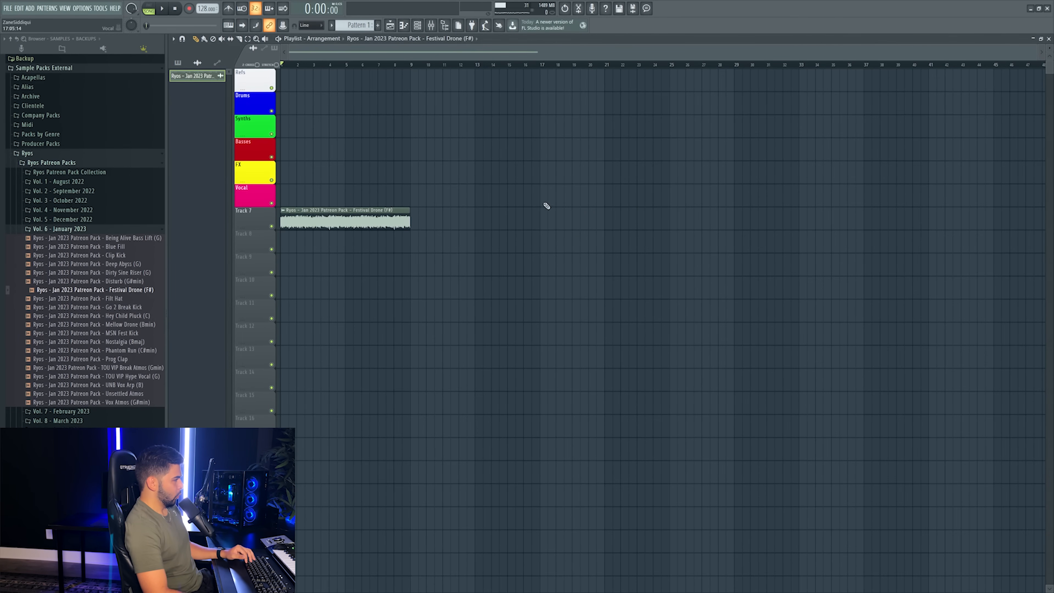
left_click(61, 165)
left_click(571, 231)
right_click(572, 232)
left_click_drag(371, 210, 675, 227)
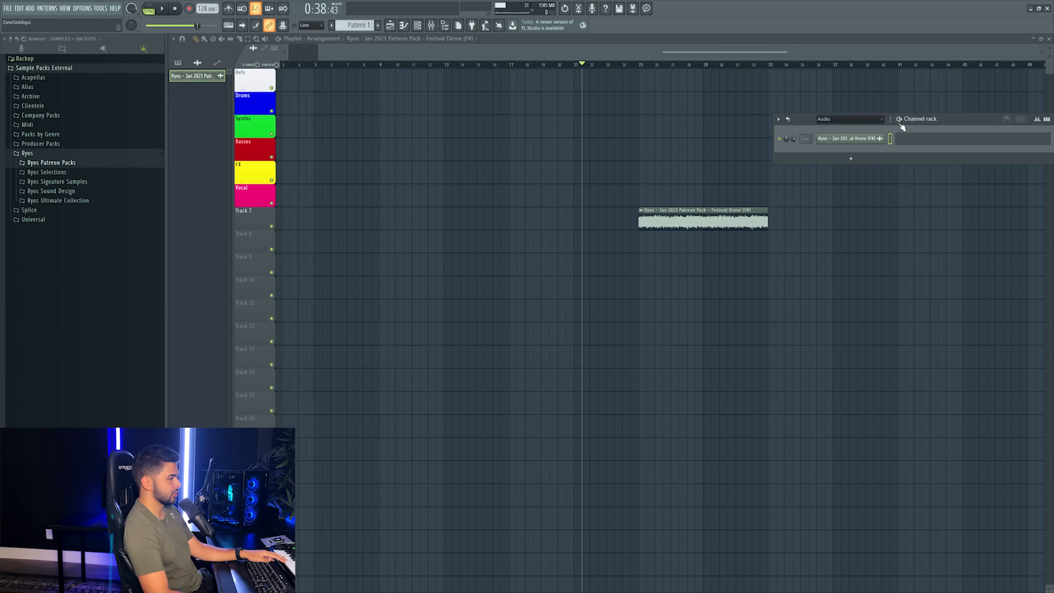
- Filter the Channel rack to the Unsorted group and move the playhead to bar 25
left_click_drag(847, 137, 700, 170)
right_click(700, 169)
left_click(418, 26)
left_click(710, 173)
left_click(694, 201)
left_click_drag(610, 65, 642, 67)
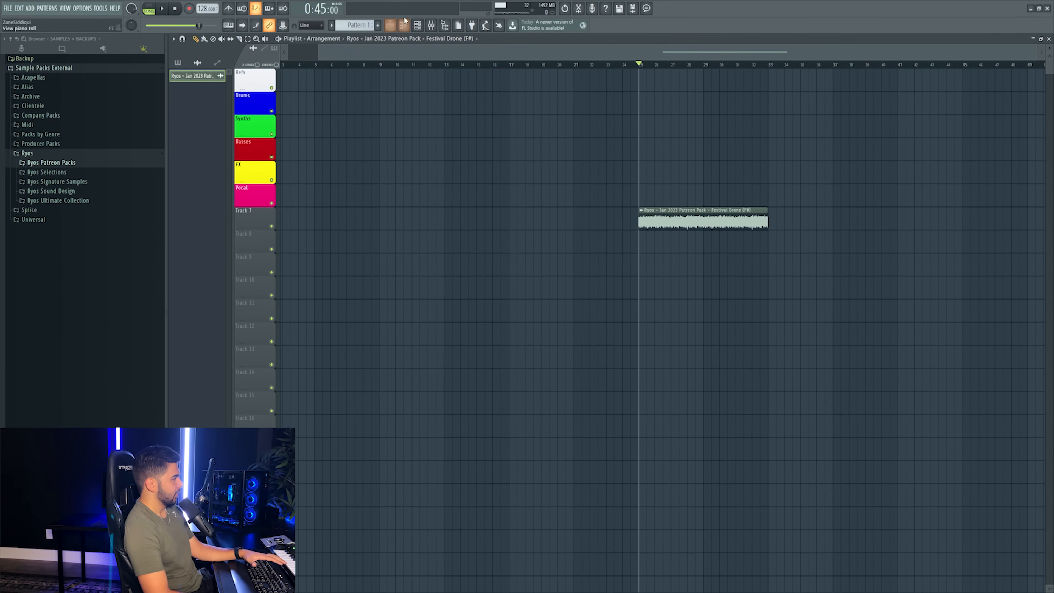
- Select the Serum #2 channel and lower its mixer track volume to about -4.5 dB
left_click(417, 25)
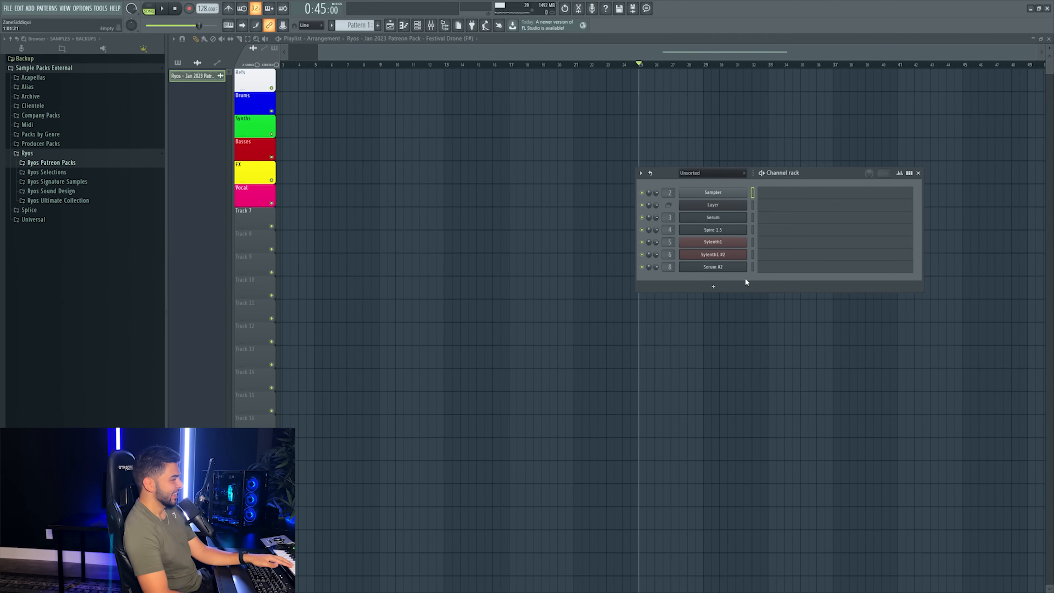
left_click(755, 268)
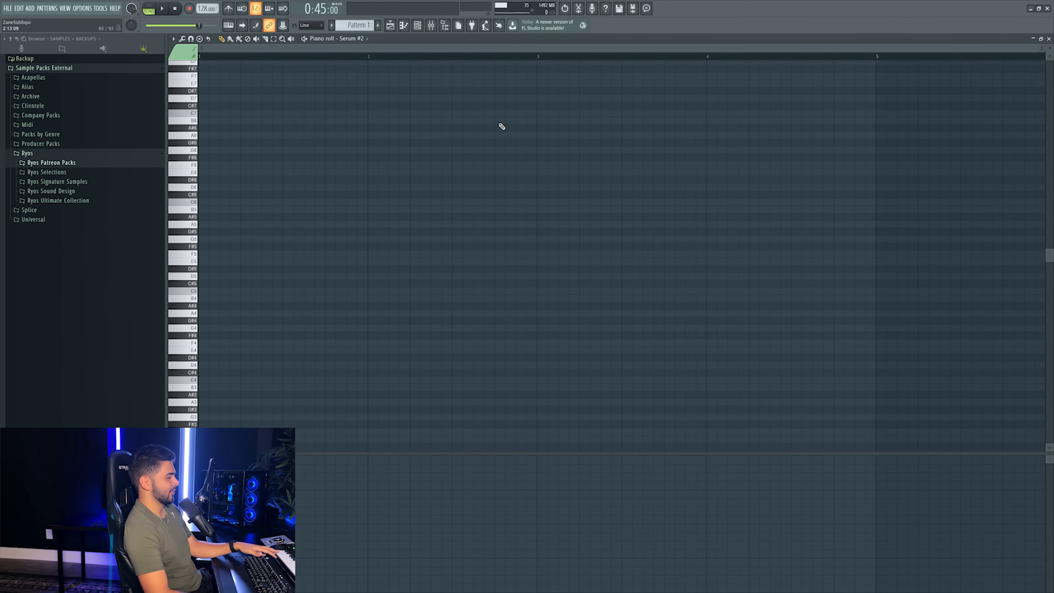
key("F7")
key("F9")
left_click_drag(459, 432, 458, 436)
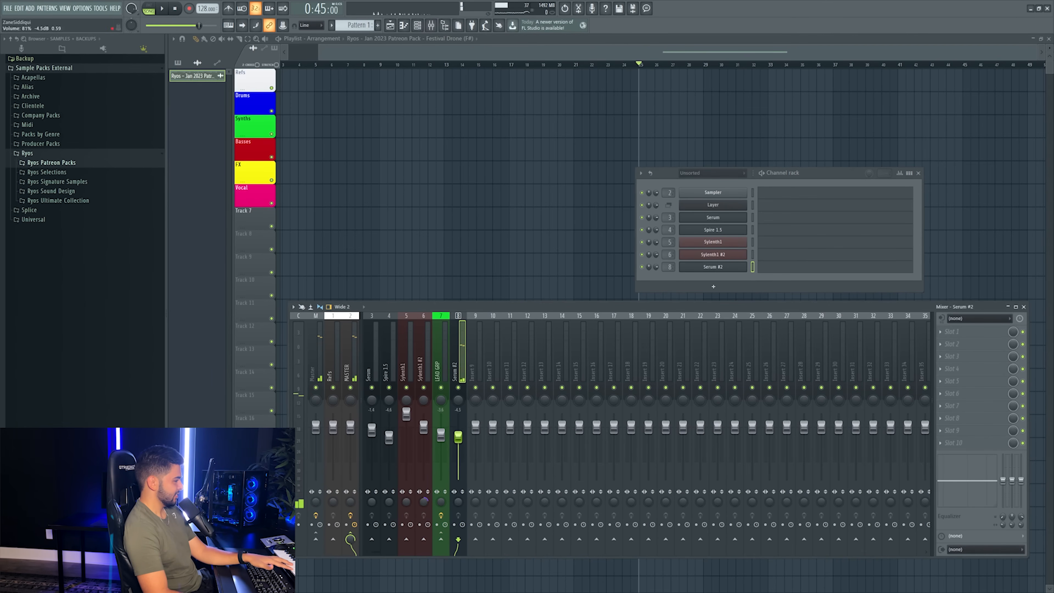
- Select bars 25 to 33 around the Festival Drone clip and pitch-shift its sample up about 296 cents in Auto stretch mode
left_click(646, 65)
left_click_drag(646, 65, 770, 74)
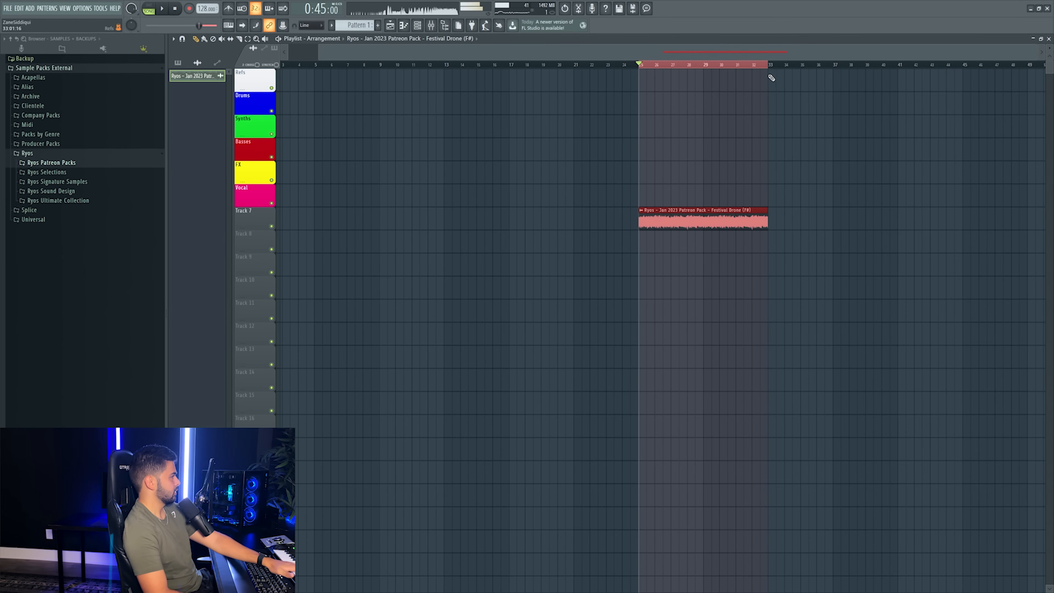
double_click(730, 223)
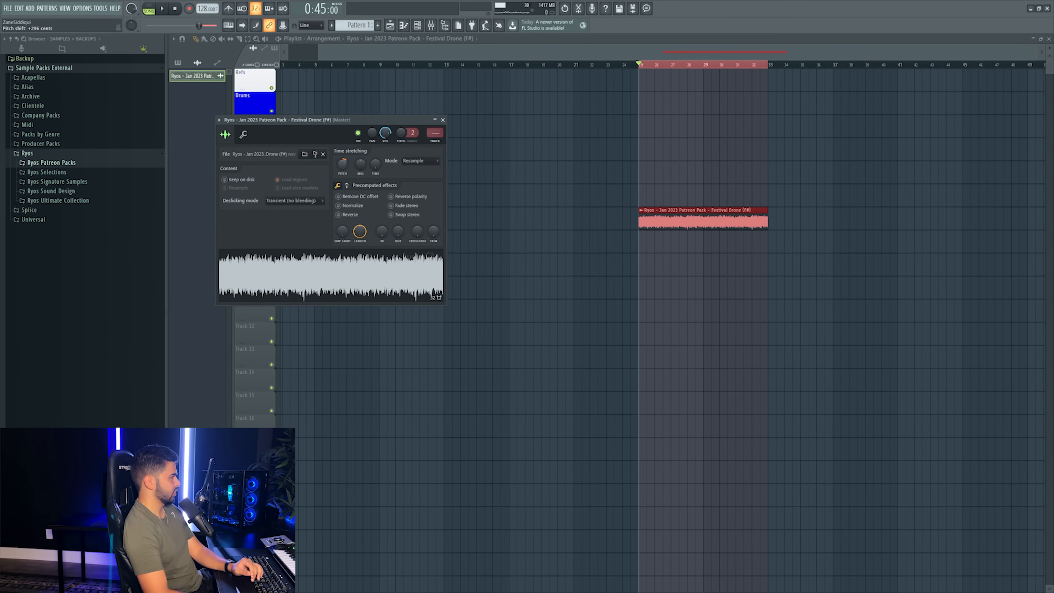
left_click_drag(342, 164, 342, 158)
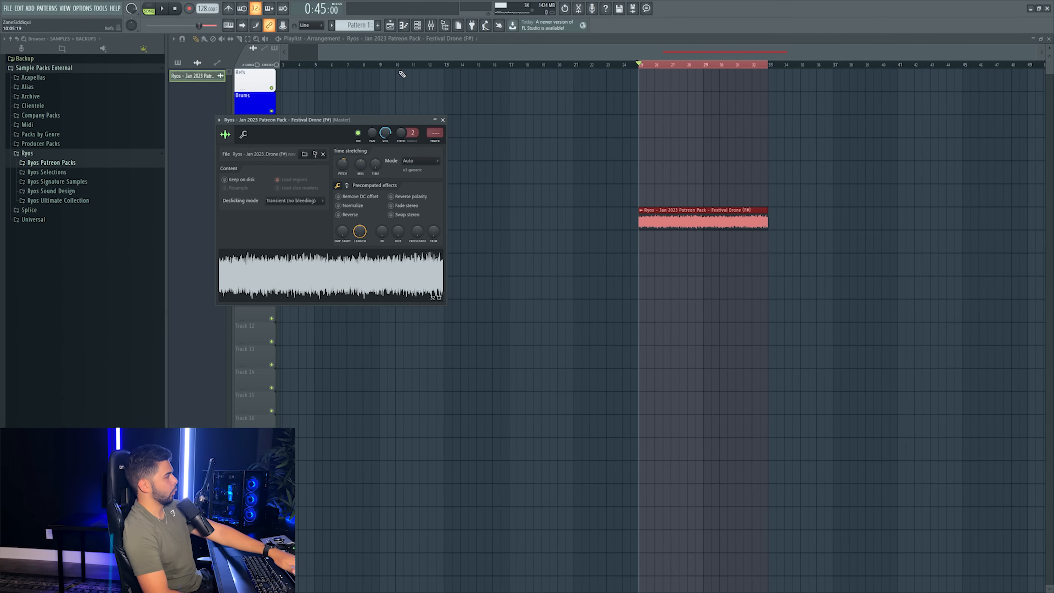
- Show the Unsorted channels and set the Festival Drone sample's level on mixer track 9 to about -11.8 dB
left_click(417, 25)
left_click(710, 173)
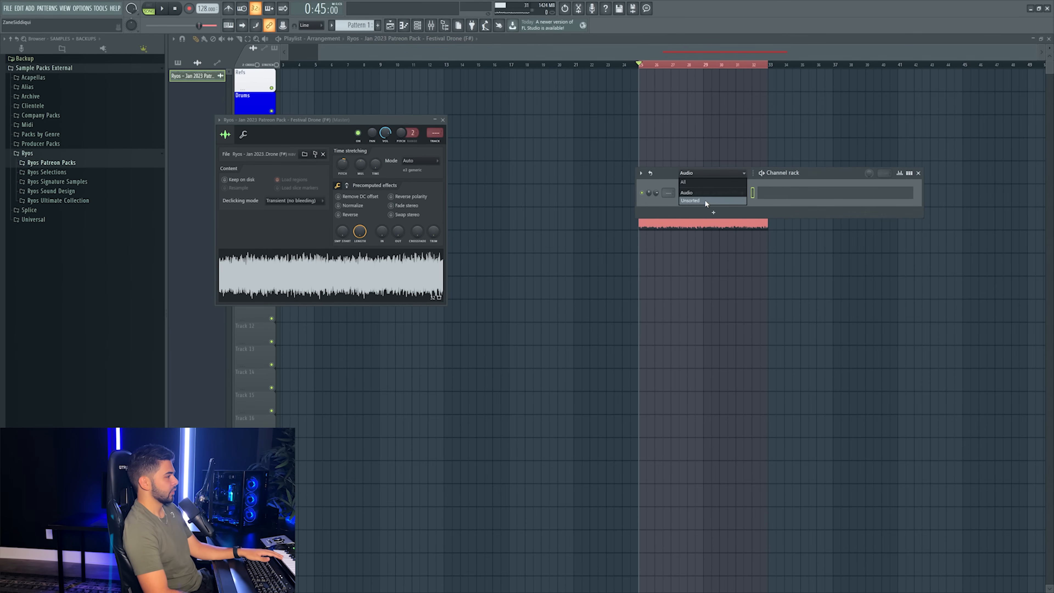
left_click(705, 202)
left_click(438, 143)
key("space")
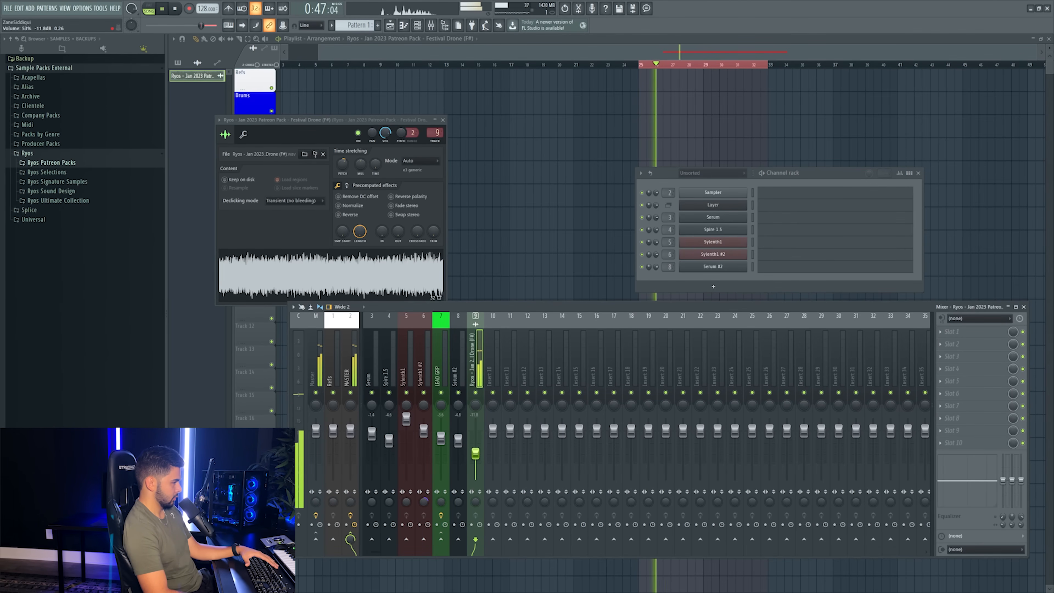
key("space")
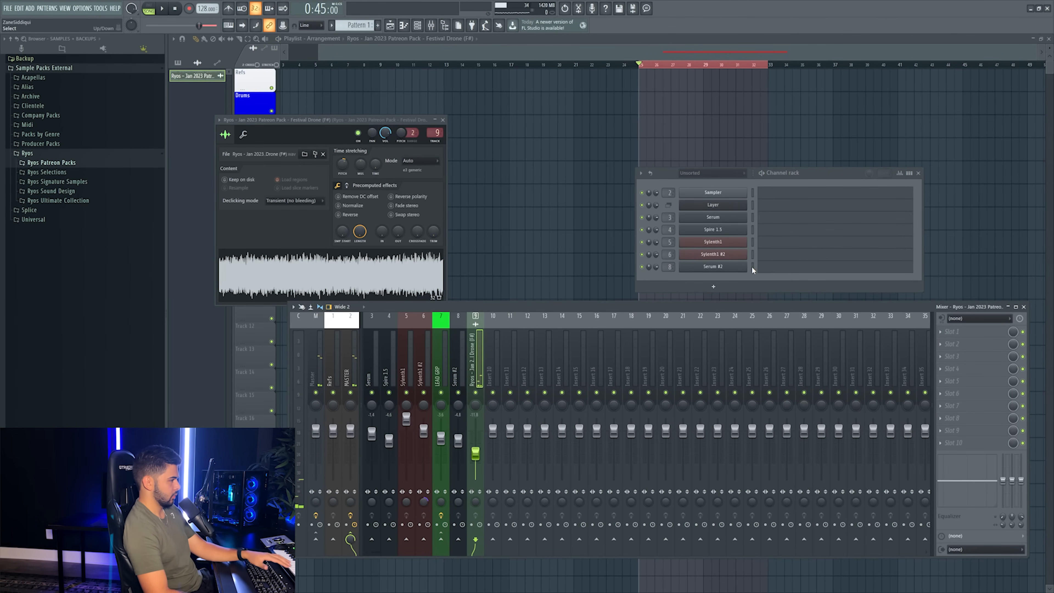
- Open the Serum #2 piano roll and draw one-bar notes on G#4 and D#5 at the start
left_click(752, 266)
left_click(774, 270)
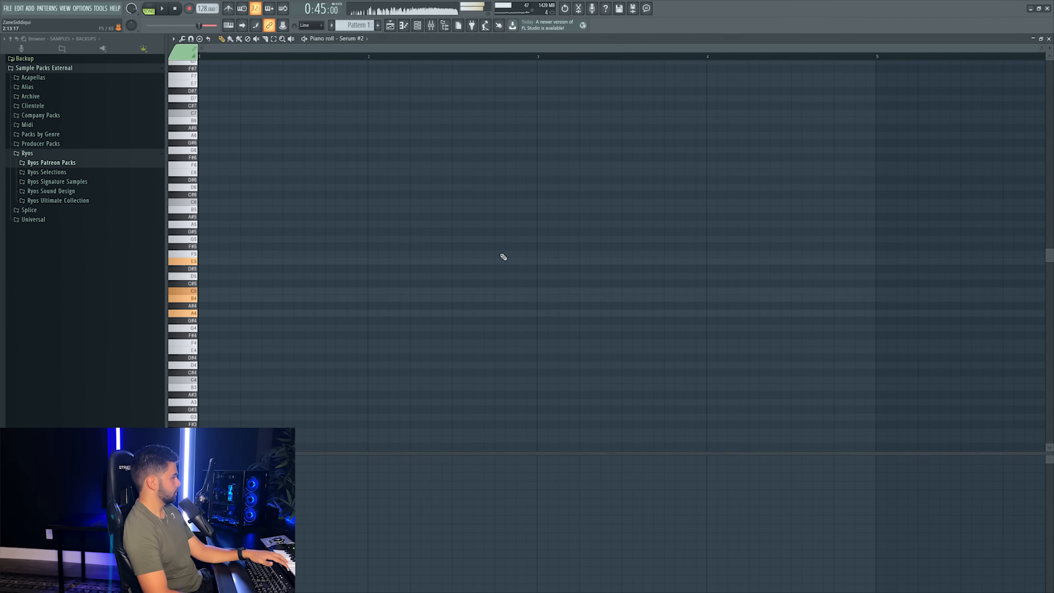
scroll(324, 290, "down", 3)
mouse_move(207, 342)
left_mouse_down()
mouse_move(182, 341)
mouse_move(175, 268)
mouse_move(172, 279)
mouse_move(450, 277)
left_mouse_up()
key("c")
left_click_drag(358, 255, 369, 304)
key("p")
right_click(396, 276)
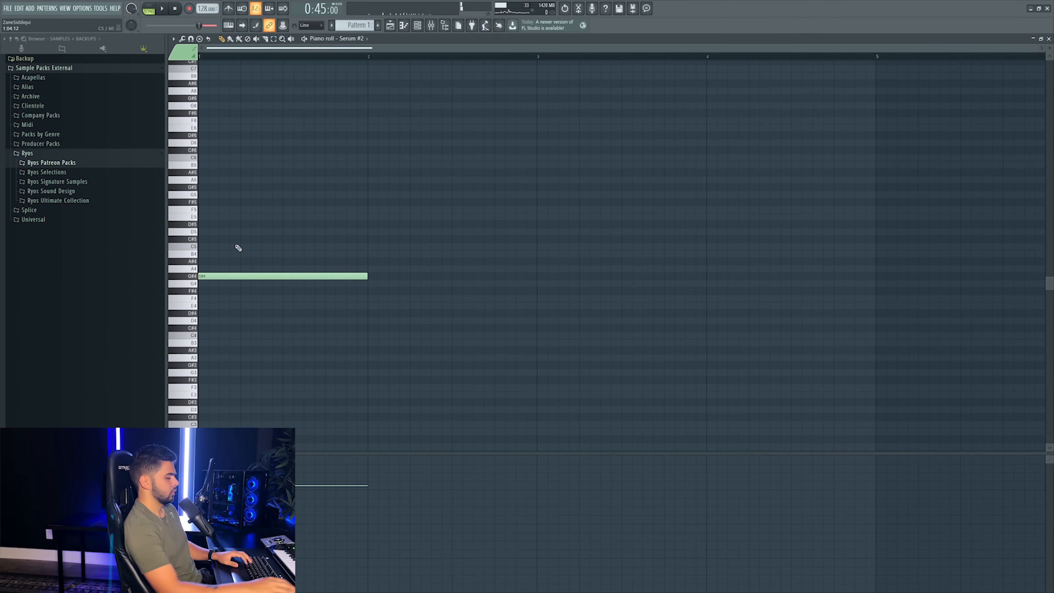
left_click(214, 221)
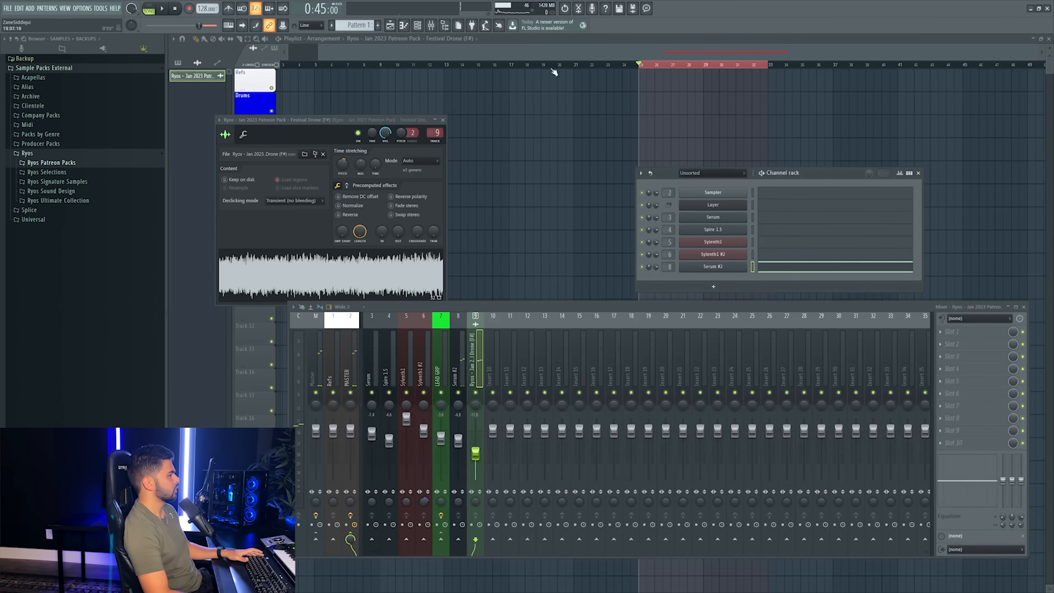
- Place Pattern 1 on playlist Track 8 at bar 25, beneath the Festival Drone clip, and play it
key("F12")
left_click(647, 246)
right_click(654, 244)
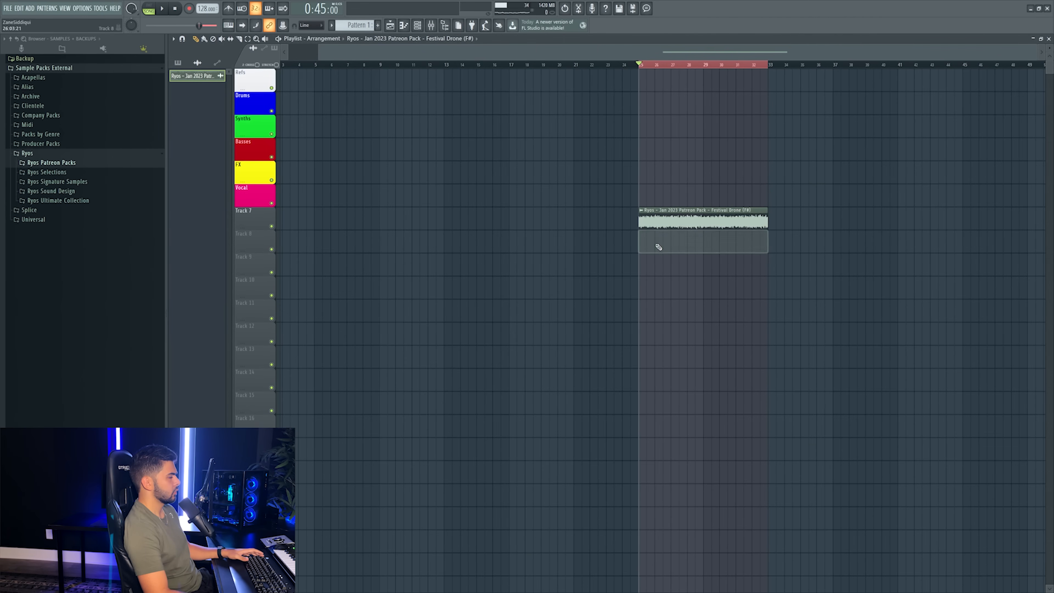
left_click(177, 63)
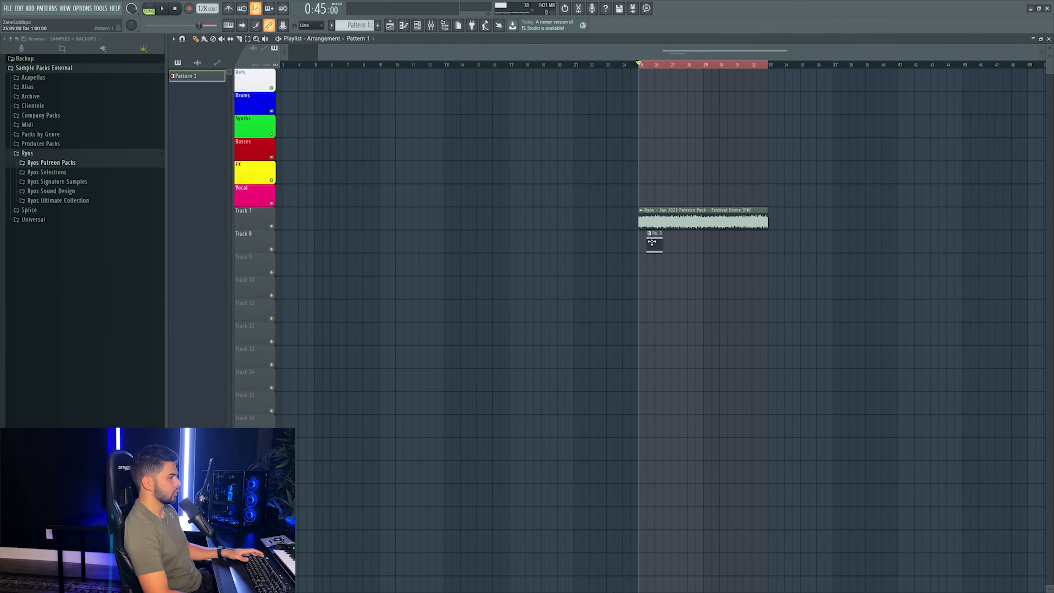
left_click_drag(733, 53, 760, 53)
scroll(702, 54, "up", 3)
key("space")
- Add one-bar G#5 and B5 notes above the existing Serum #2 notes and audition the chord
double_click(544, 245)
scroll(544, 246, "down", 5)
left_click_drag(211, 218, 216, 226)
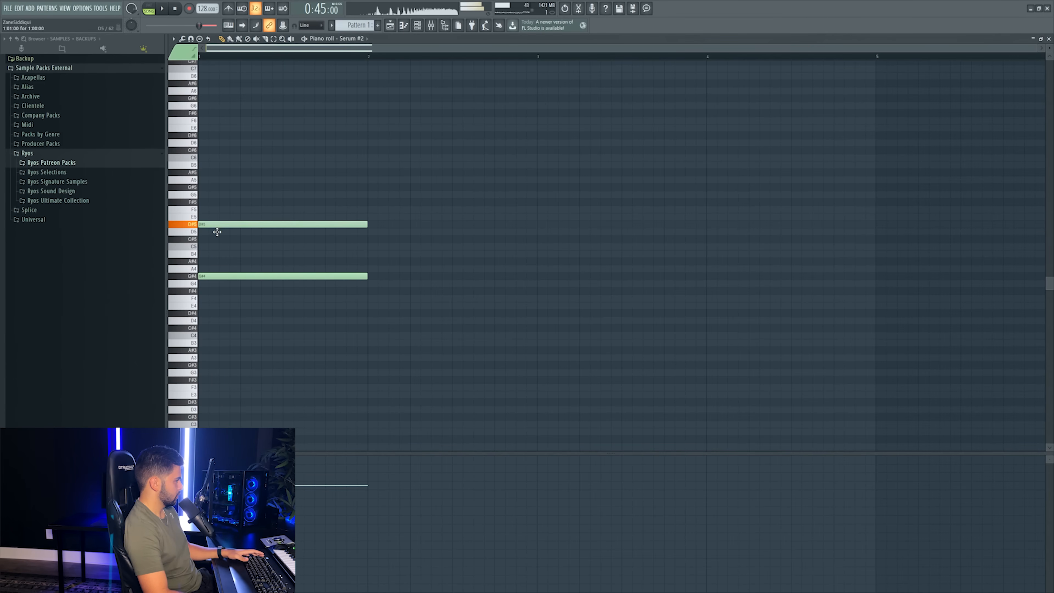
key("space")
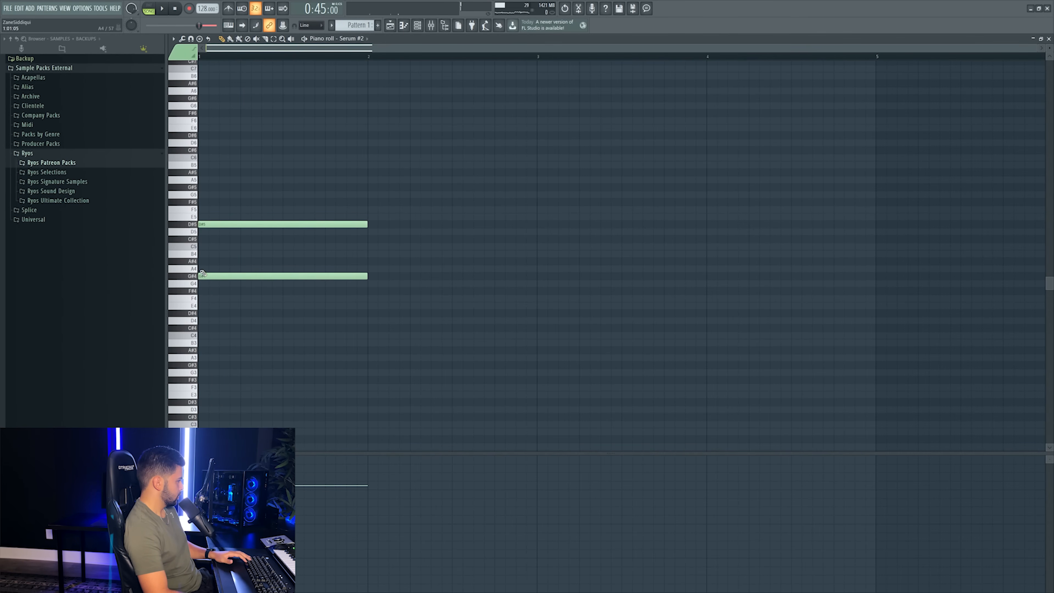
left_click(209, 188)
left_click(211, 165)
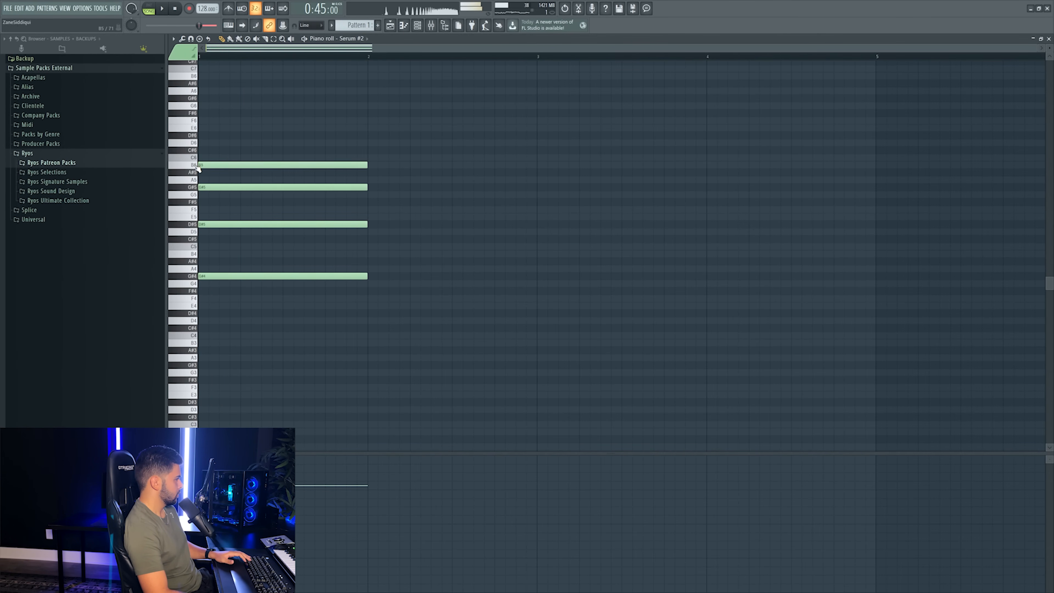
key("space")
key("ctrl+a")
key("space")
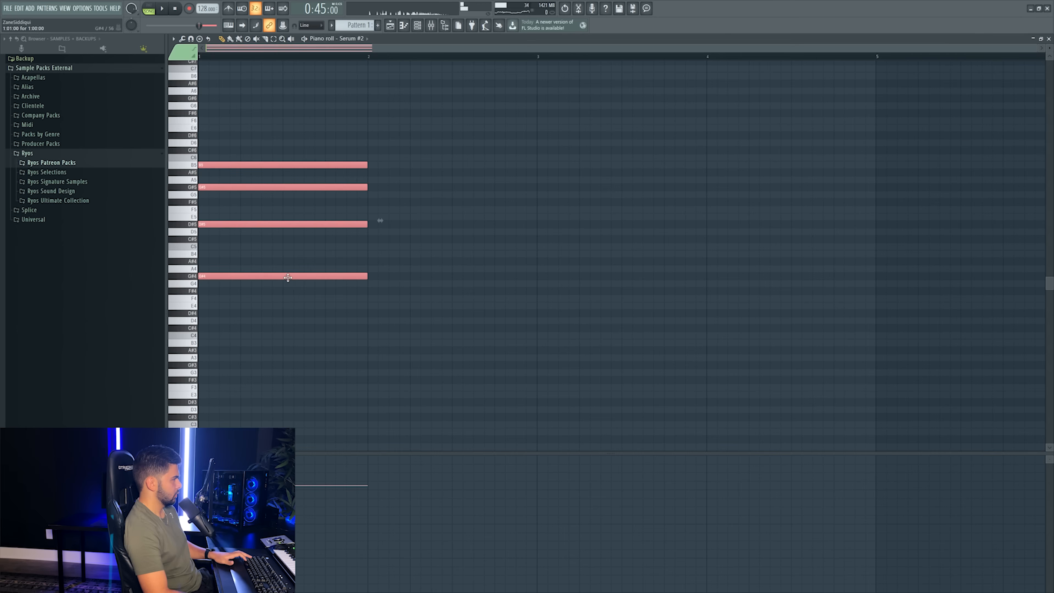
key("space")
key("space")
- Raise the chord's B5 note to D#6 and play the result against the drone
left_click(210, 165, "ctrl")
key("space")
key("space")
left_click_drag(216, 163, 216, 133)
key("space")
key("space")
key("space")
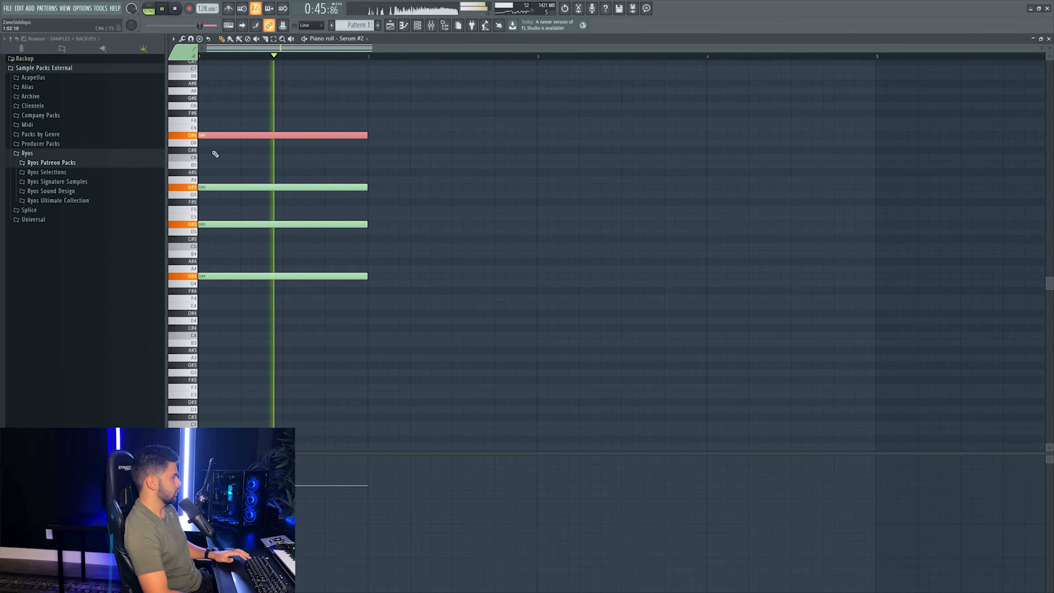
- Add a one-bar B5 note to the chord and delete its D#5 note
key("space")
left_click(208, 169)
left_click_drag(191, 166, 192, 164)
key("space")
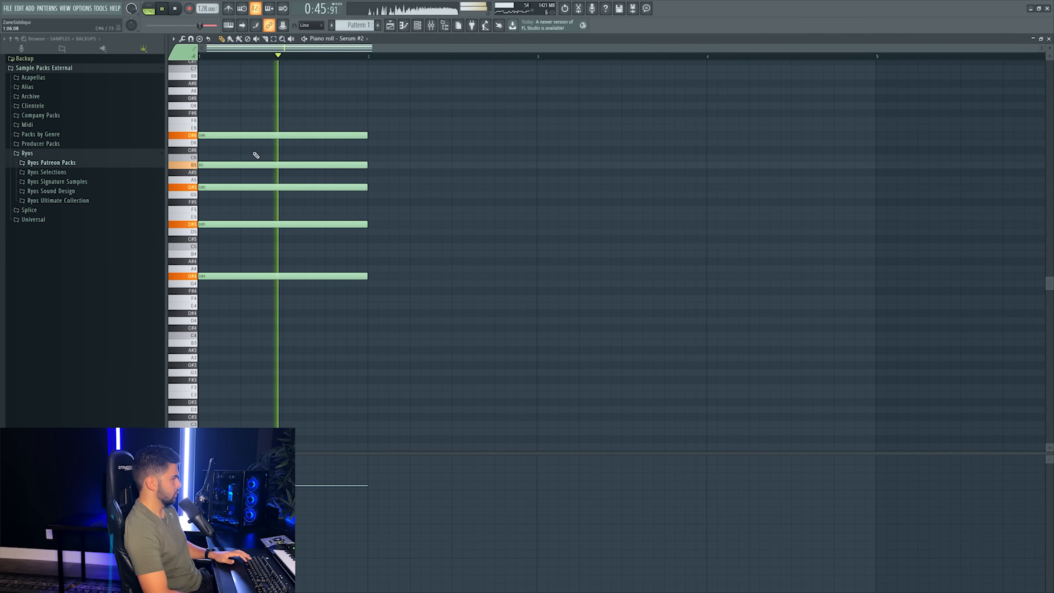
right_click(224, 223)
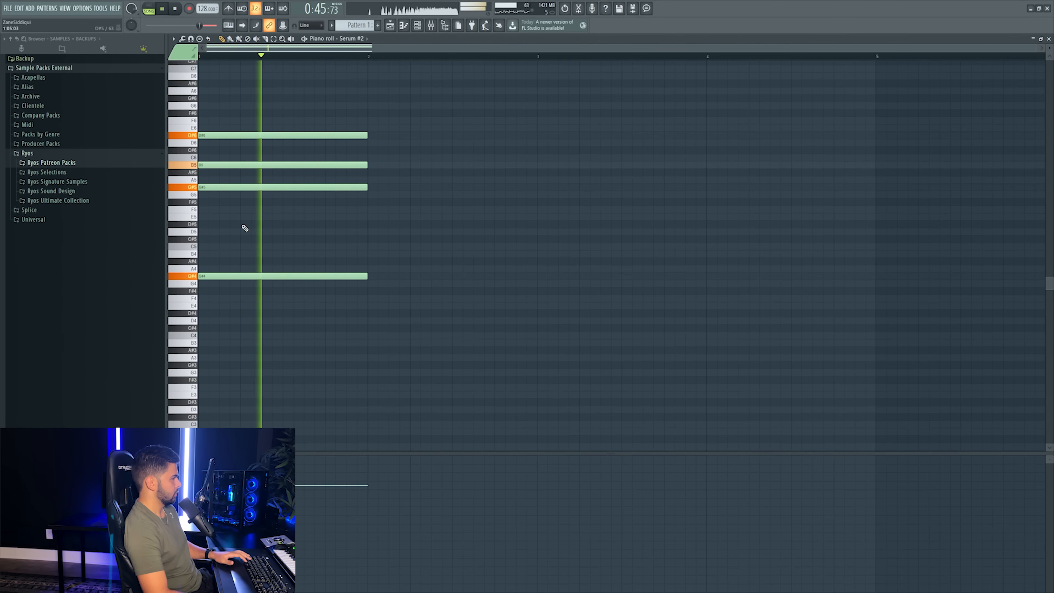
key("space")
- Try raising the whole chord three semitones to a B4 root and varying its upper notes while auditioning
key("ctrl+a")
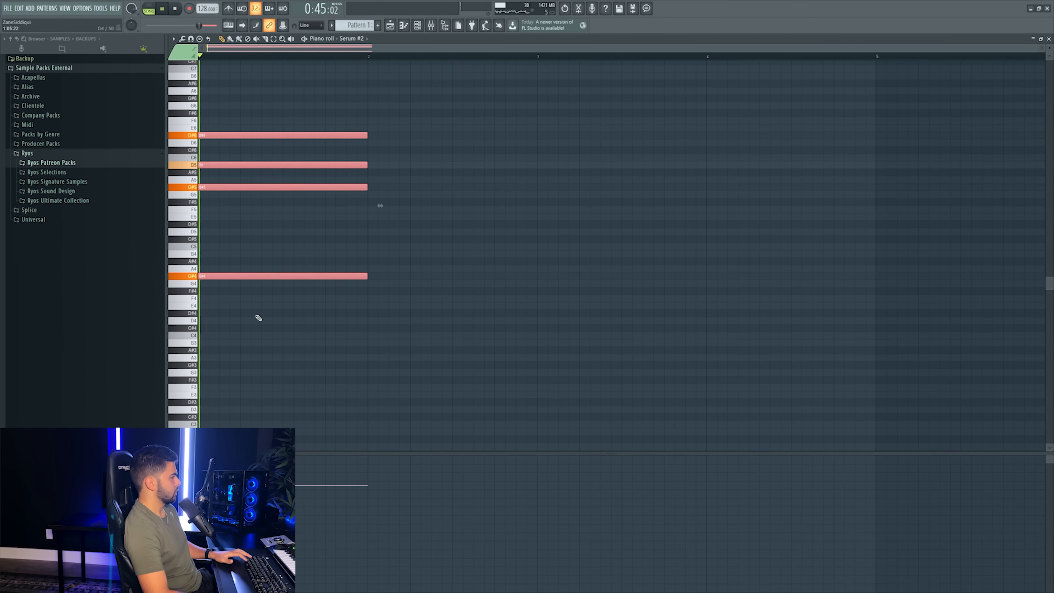
key("space")
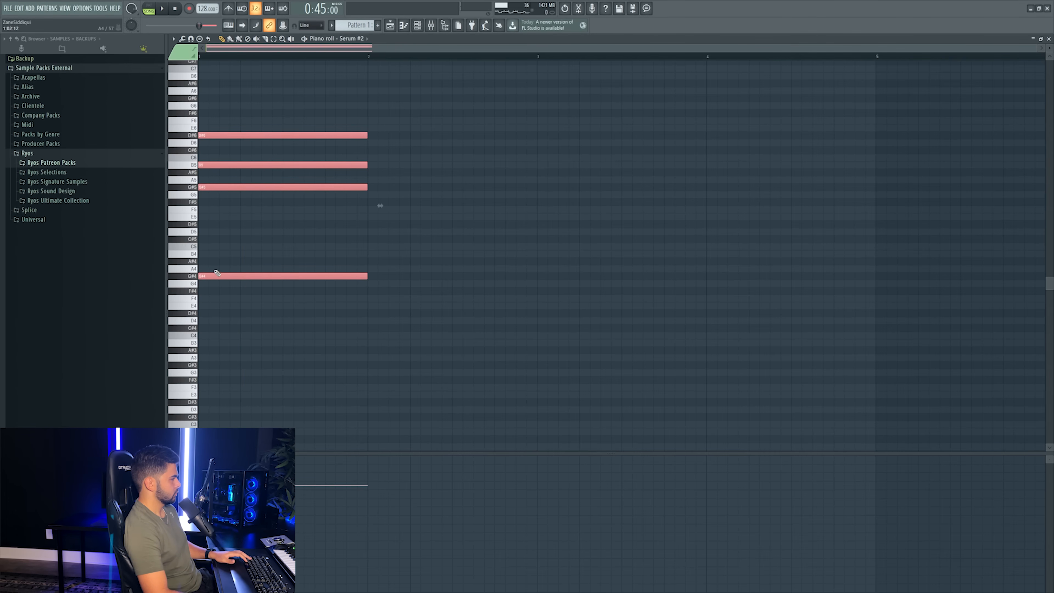
left_click_drag(218, 274, 212, 250)
key("space")
key("space")
key("ctrl+d")
key("space")
left_click_drag(224, 115, 226, 191)
key("space")
left_click(213, 165)
left_click_drag(213, 142, 266, 141)
key("space")
key("space")
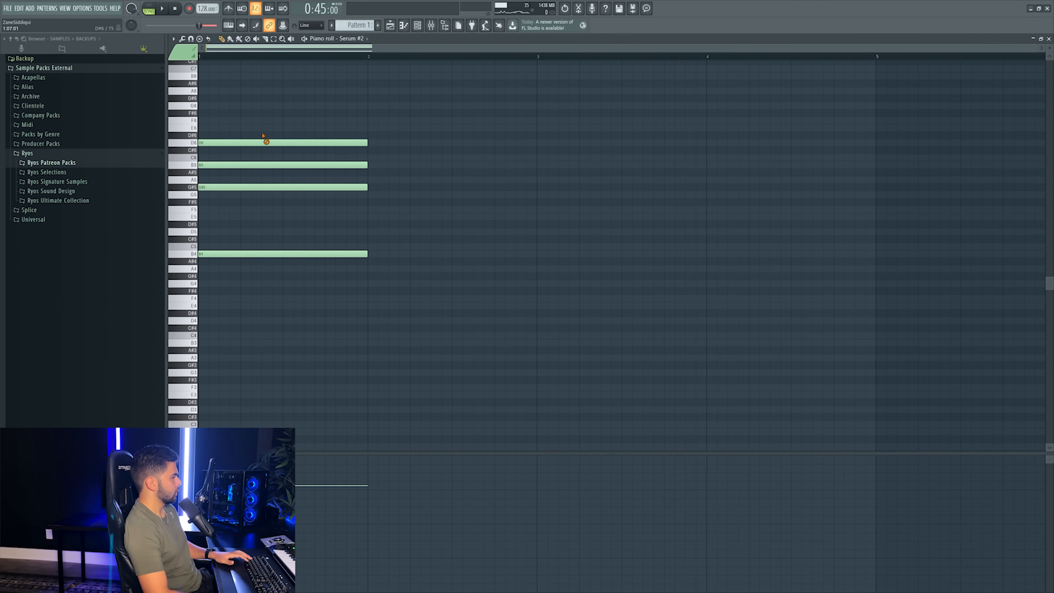
- Remove two upper notes and undo the chord variations back to the G#4, G#5, B5 and D#6 voicing
right_click(266, 143)
right_click(263, 165)
key("ctrl+z")
key("ctrl+z")
key("ctrl+z")
key("ctrl+z")
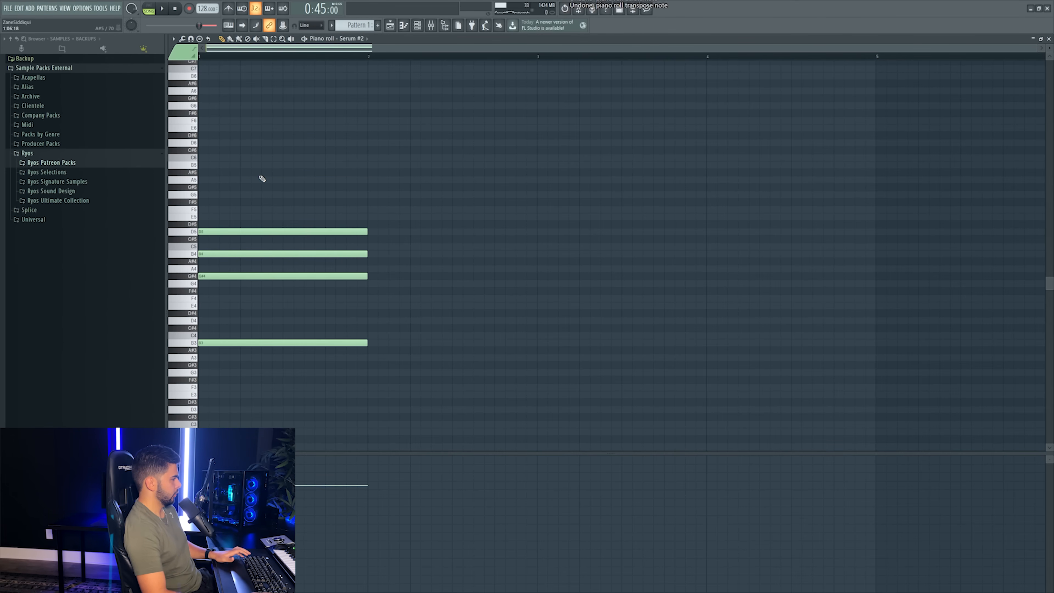
key("ctrl+z")
key("ctrl+z")
key("ctrl+z")
key("ctrl+z")
key("ctrl+z")
key("ctrl+z")
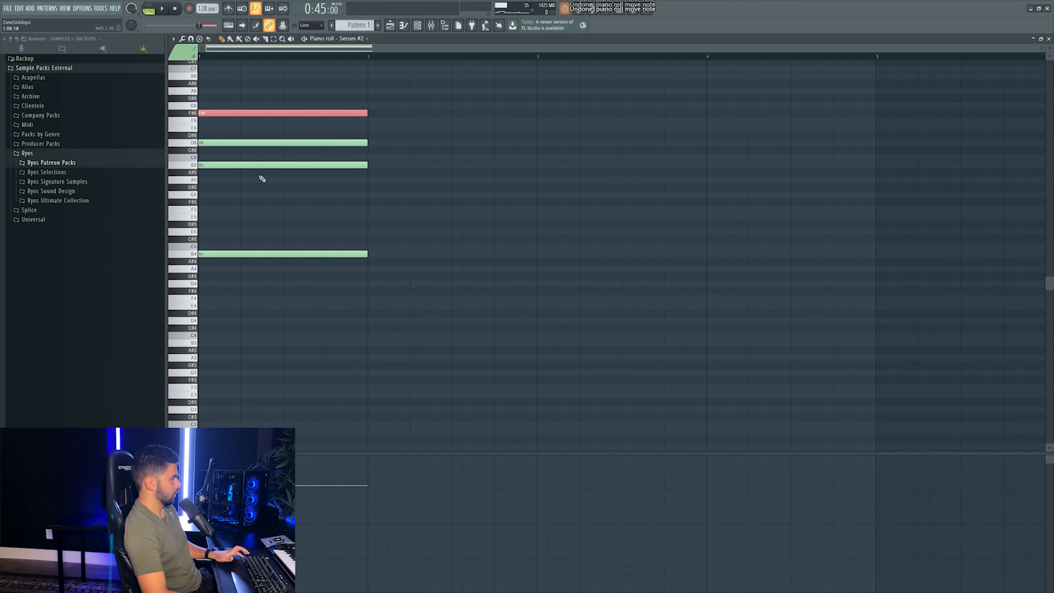
left_click(493, 267)
right_click(493, 268)
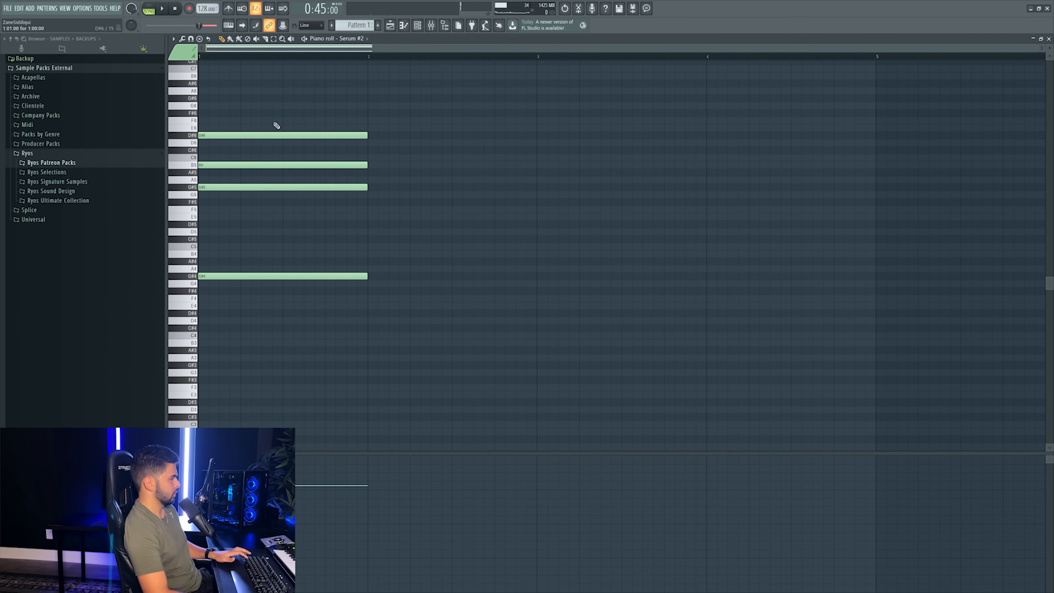
- Select all four chord notes and shorten them to half a bar
left_click_drag(270, 104, 328, 338)
key("space")
key("space")
left_click_drag(368, 275, 247, 279)
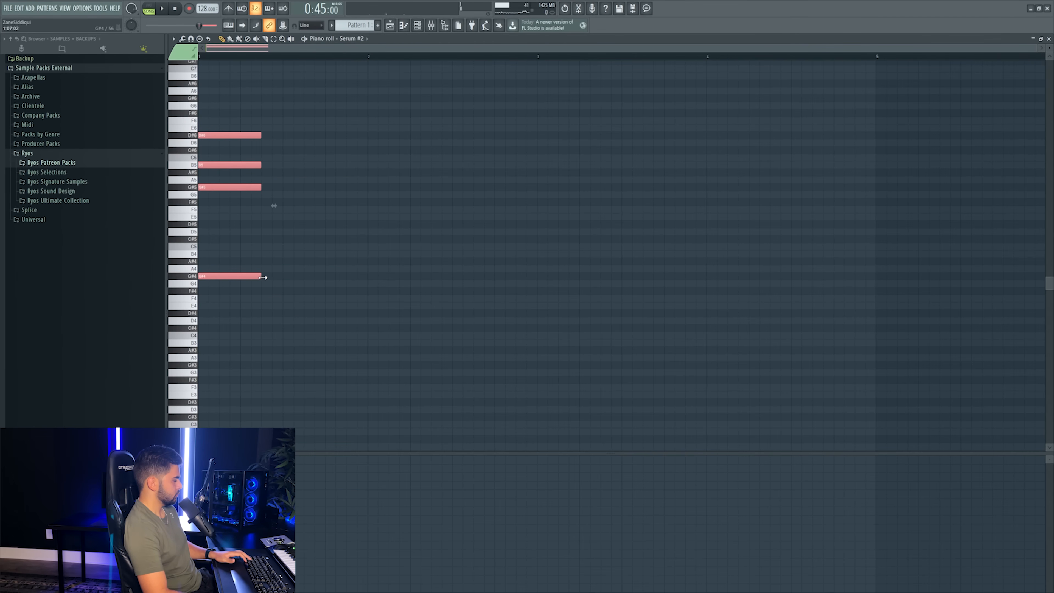
key("space")
- Copy the chord to step 11 of bar 1 on a B4 root, raise its D6 to D#6 and trim it to the barline
left_click_drag(273, 276, 354, 251)
scroll(355, 252, "up", 3)
key("space")
left_click(322, 210, "ctrl")
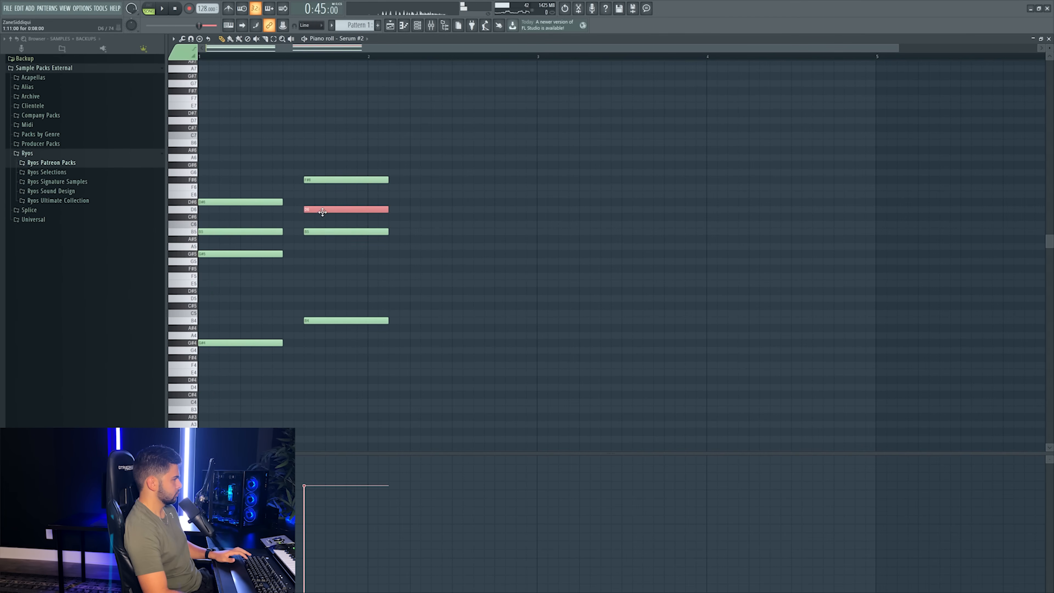
left_click_drag(323, 210, 322, 203)
key("space")
left_click_drag(367, 165, 367, 321)
key("space")
- Build a one-bar chord of E4, E5, G#5 and B5 in bar 2 from a copy of the first chord
left_click_drag(240, 135, 584, 369)
left_click_drag(216, 277, 388, 308)
key("space")
left_click(382, 192, "ctrl")
left_click_drag(407, 193, 411, 186)
right_click(504, 165)
right_click(505, 194)
right_click(507, 284)
left_click_drag(471, 151, 543, 312)
key("space")
- Raise the first chord to C#5, C#6, E6 and G#6
left_click_drag(319, 97, 335, 289)
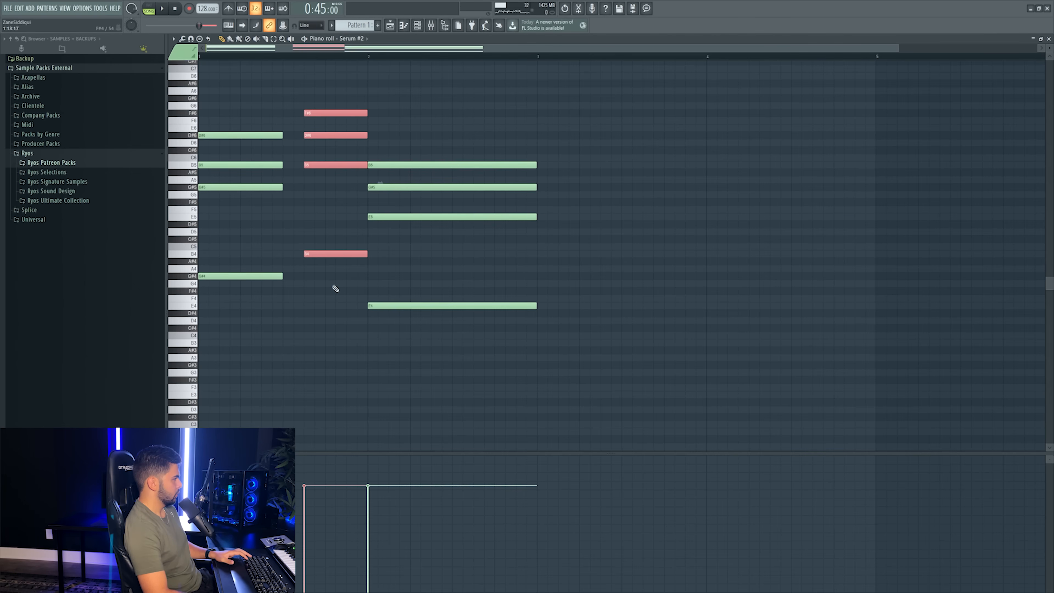
left_click_drag(213, 106, 227, 319)
left_click_drag(213, 277, 207, 246)
left_click_drag(227, 88, 249, 110)
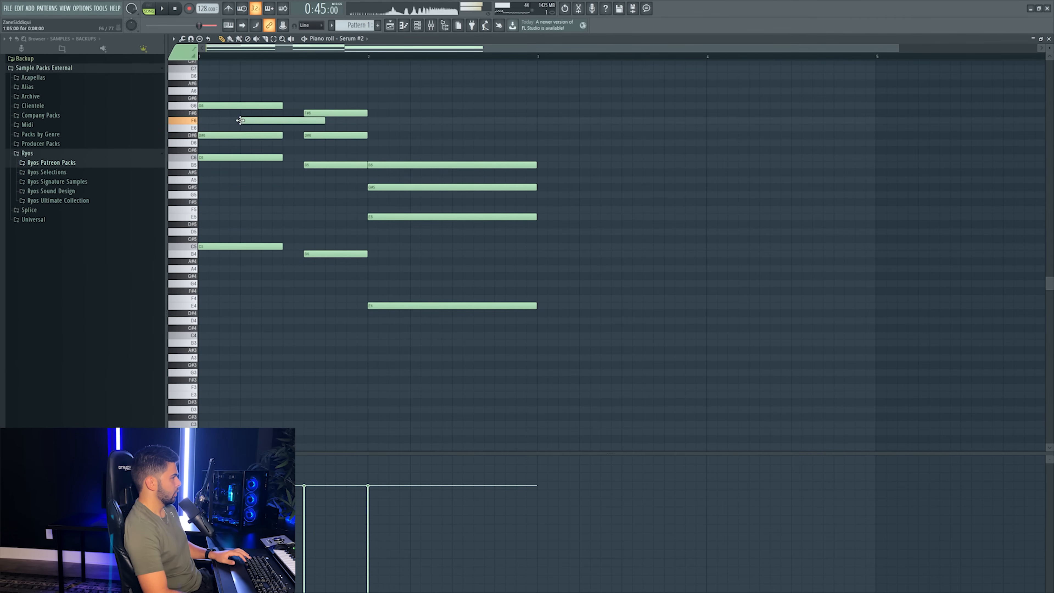
left_click_drag(242, 95, 224, 260)
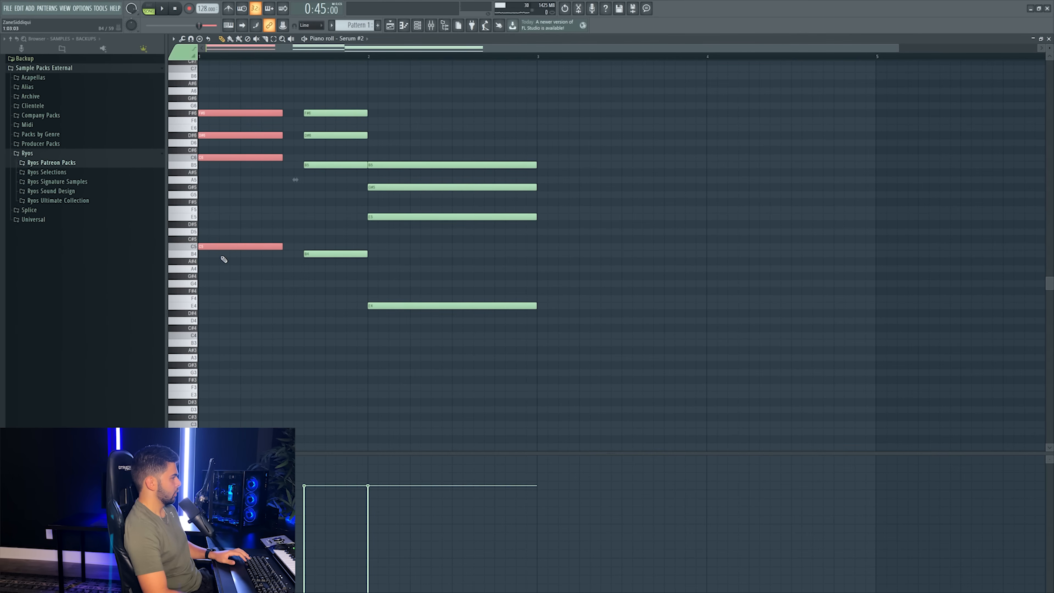
key("shift+Up")
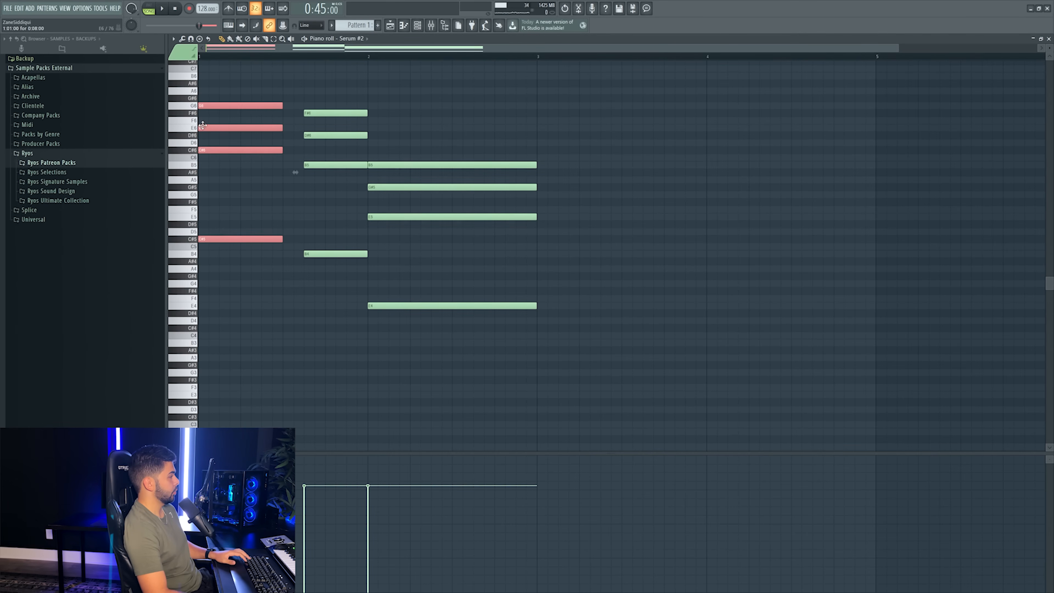
left_click_drag(212, 106, 212, 99)
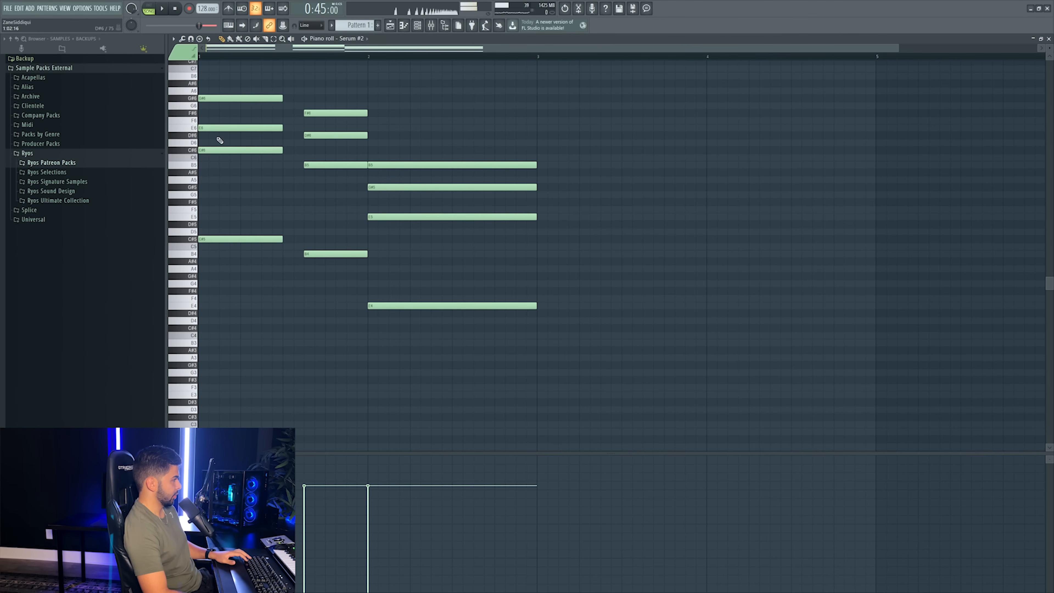
- Lower the second chord to G#4, G#5, B5 and D#6 and play the progression
left_click_drag(353, 106, 332, 277)
left_click_drag(297, 146, 315, 166)
key("space")
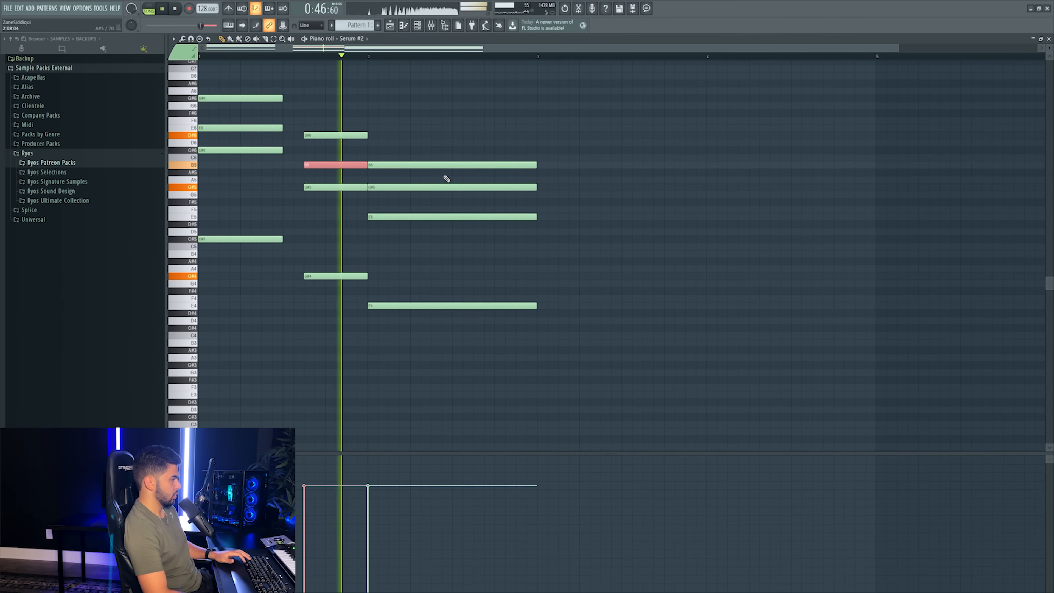
key("space")
key("space")
- Lower the bar 2 chord one semitone to a D#4 root and change its G5 note to F#5
left_click_drag(420, 131, 543, 318)
key("space")
left_click_drag(411, 141, 388, 309)
key("space")
left_click(392, 314)
left_click_drag(407, 138, 394, 312)
left_click(393, 312)
right_click(397, 311)
left_click_drag(408, 141, 395, 312)
key("space")
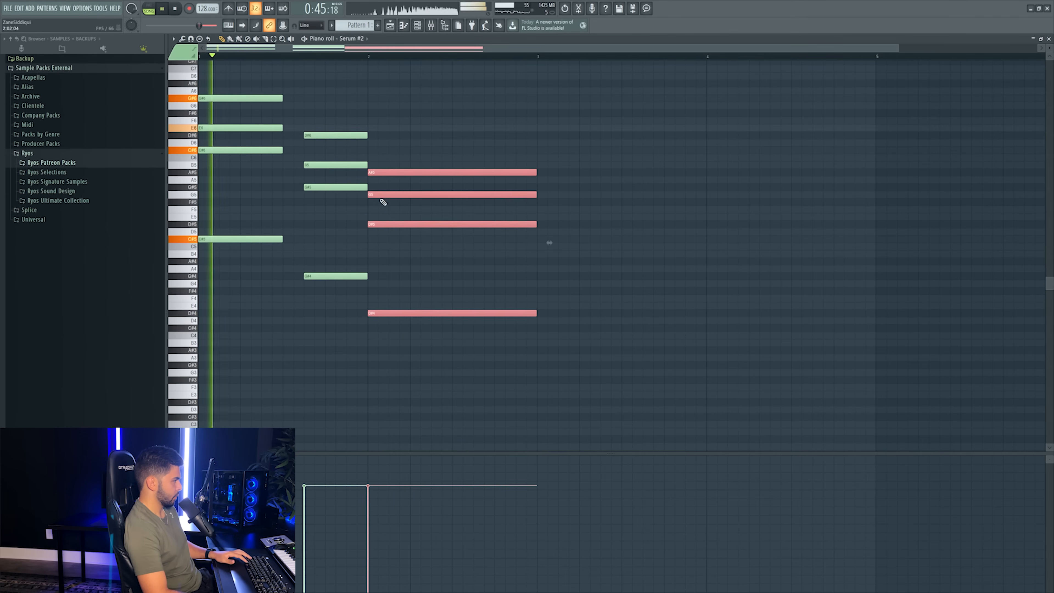
key("ctrl+d")
left_click_drag(383, 194, 384, 203)
key("space")
key("space")
- Shorten the bar 2 chord to ten steps and add an E4, E5, G#5 and B5 copy filling the rest of the bar
left_click_drag(409, 143, 517, 353)
mouse_move(534, 314)
left_mouse_down()
mouse_move(446, 318)
mouse_move(548, 303)
left_mouse_up()
key("space")
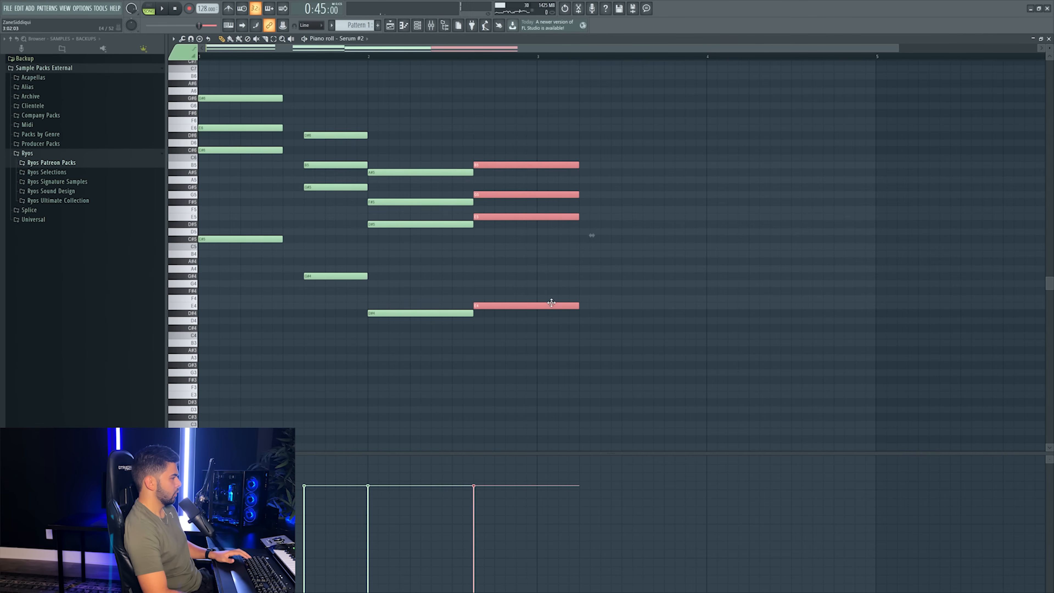
left_click(503, 195)
left_click_drag(548, 220, 535, 306)
key("space")
left_click(551, 375, "ctrl")
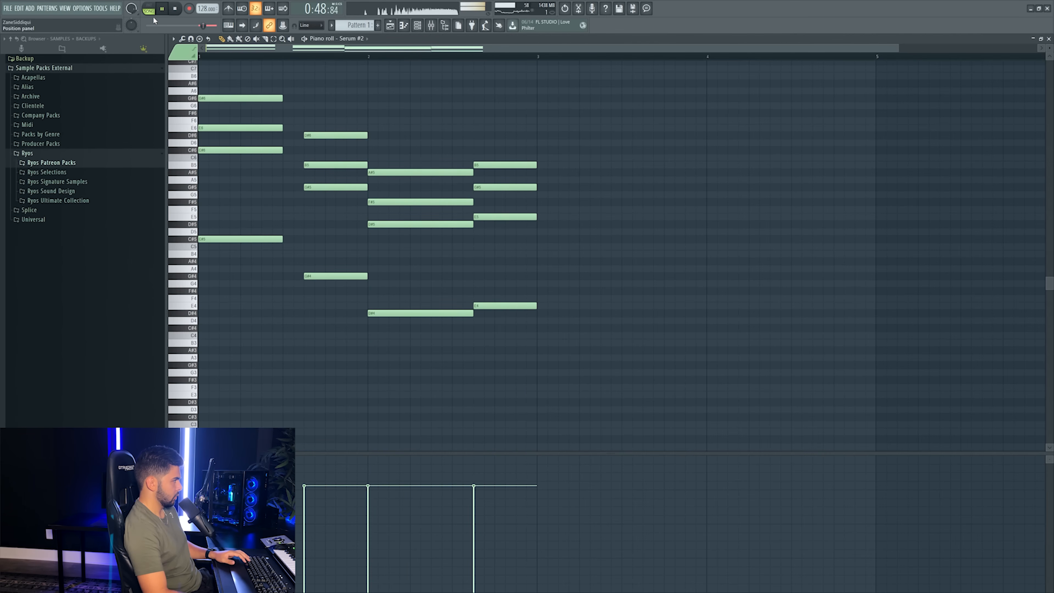
- Lower the whole progression one semitone, then drop the first chord to A#4, A#5, C#6 and F6
left_click(148, 8)
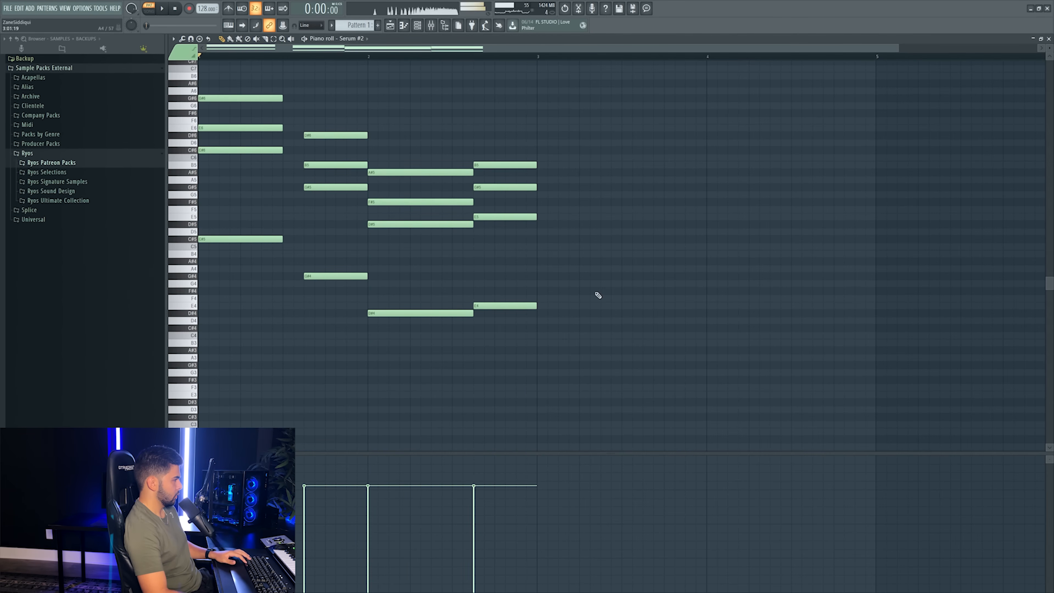
key("shift+Down")
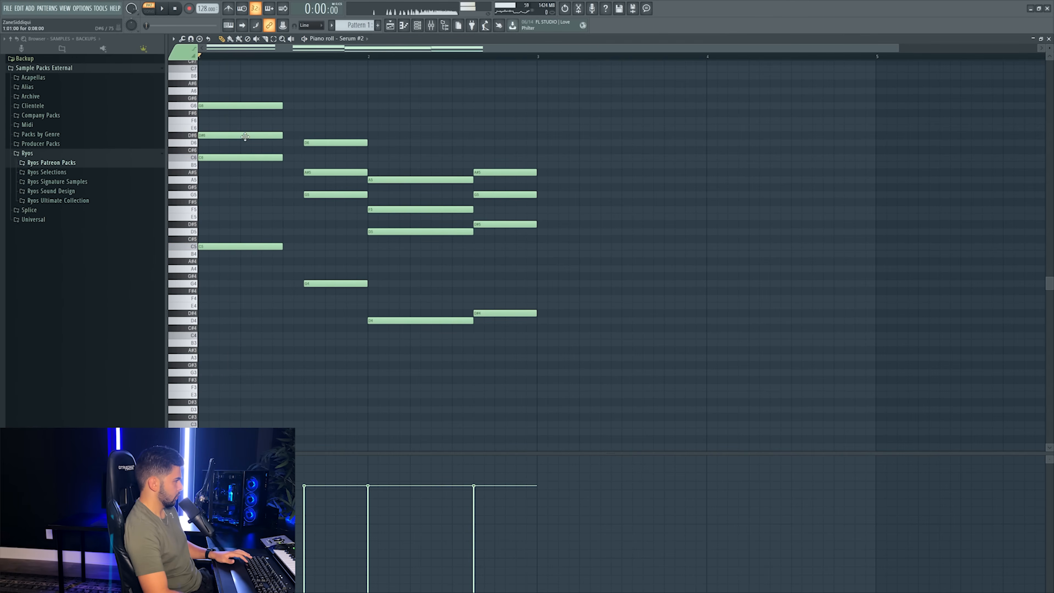
left_click_drag(313, 119, 331, 309)
left_click_drag(247, 100, 222, 276)
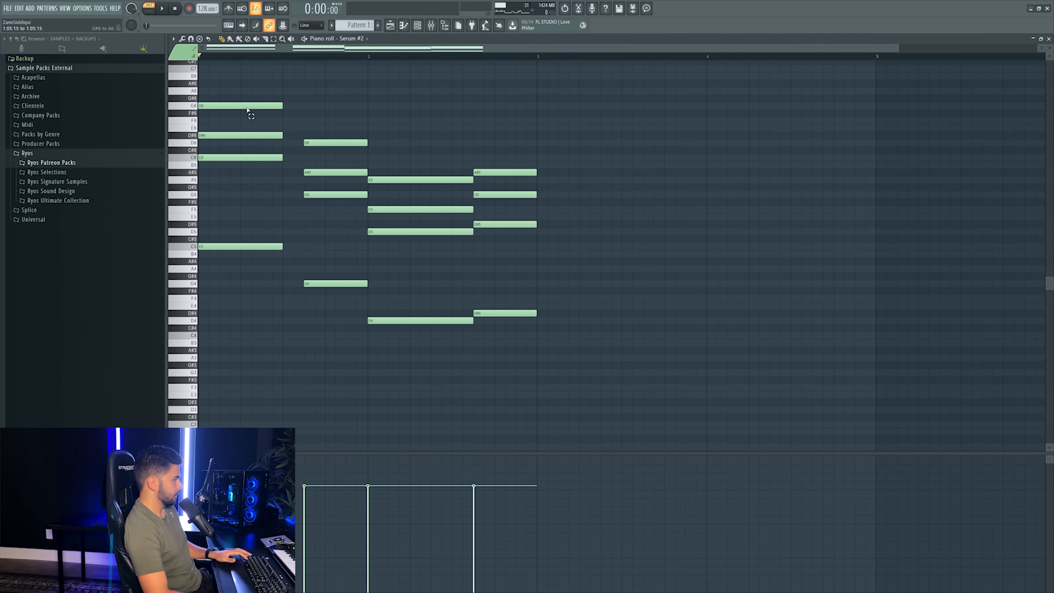
left_click_drag(222, 240, 218, 260)
left_click_drag(229, 80, 220, 299)
left_click(212, 259)
left_click_drag(230, 92, 213, 266)
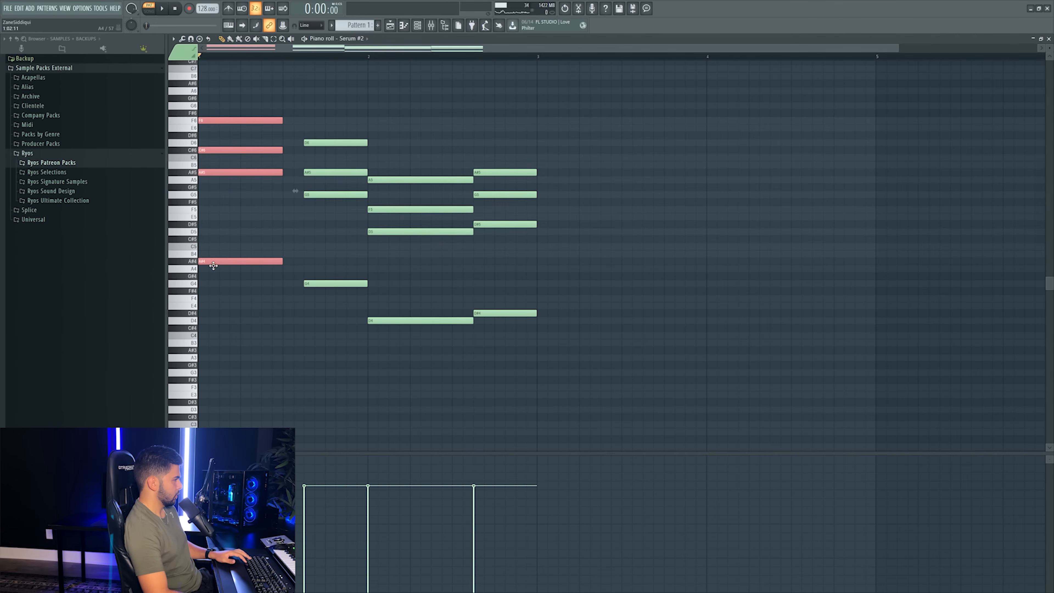
- Extend the first chord to meet the second, raise its C#6 note to D6 and play the progression
left_click(236, 151)
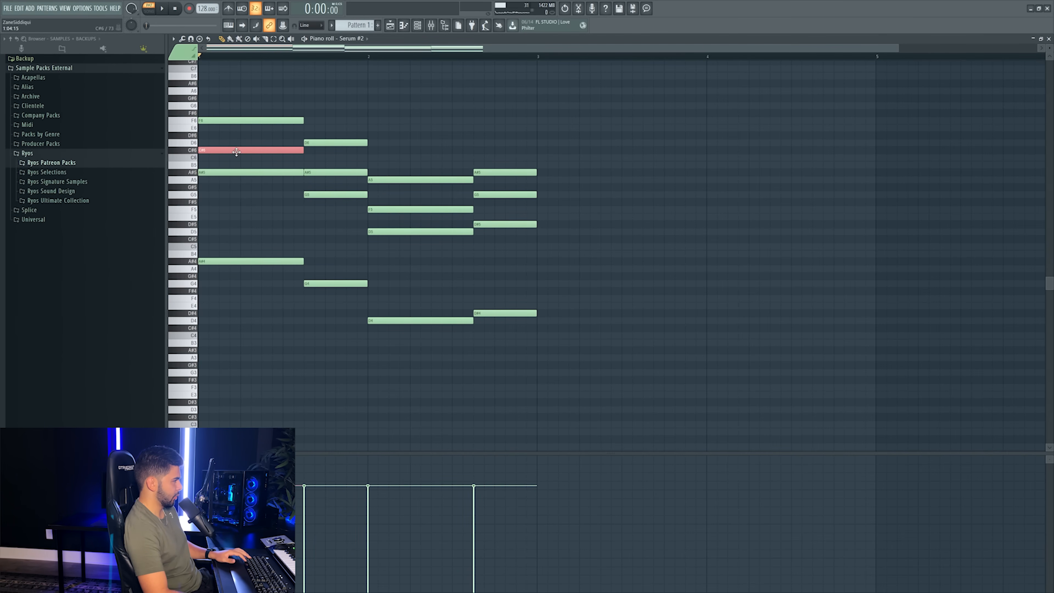
left_click_drag(311, 109, 327, 283)
key("space")
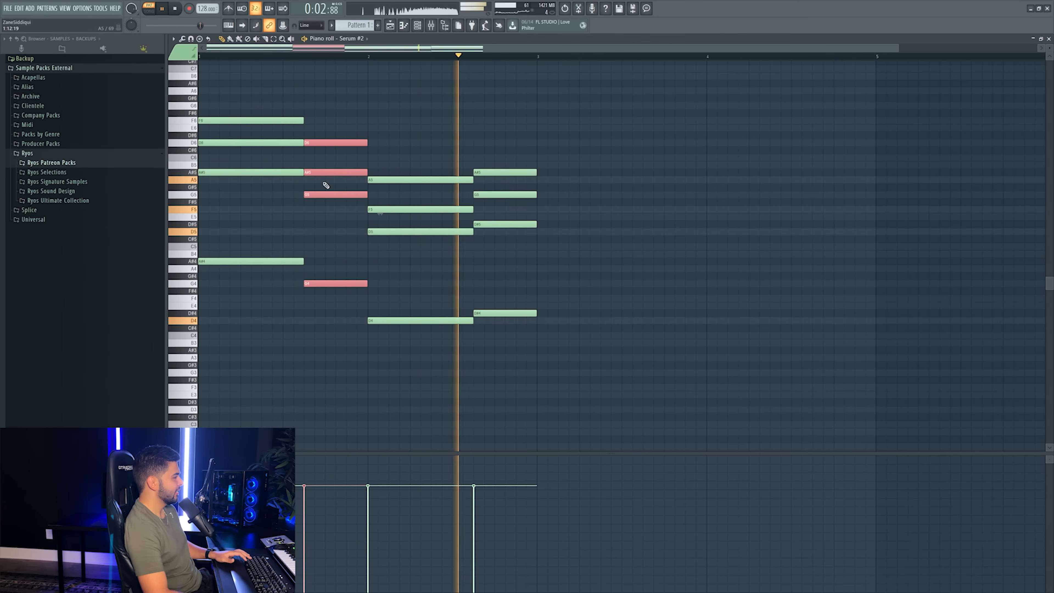
key("space")
- Change the first chord to G4, G5, A#5 and D6, and the second to F4, F5, G#5 and C6
left_click_drag(229, 97, 232, 324)
left_click_drag(208, 261, 209, 286)
left_click(206, 166)
right_click(332, 143)
left_click_drag(261, 118, 242, 348)
key("space")
mouse_move(216, 284)
left_mouse_down()
mouse_move(343, 303)
mouse_move(323, 291)
left_mouse_up()
key("space")
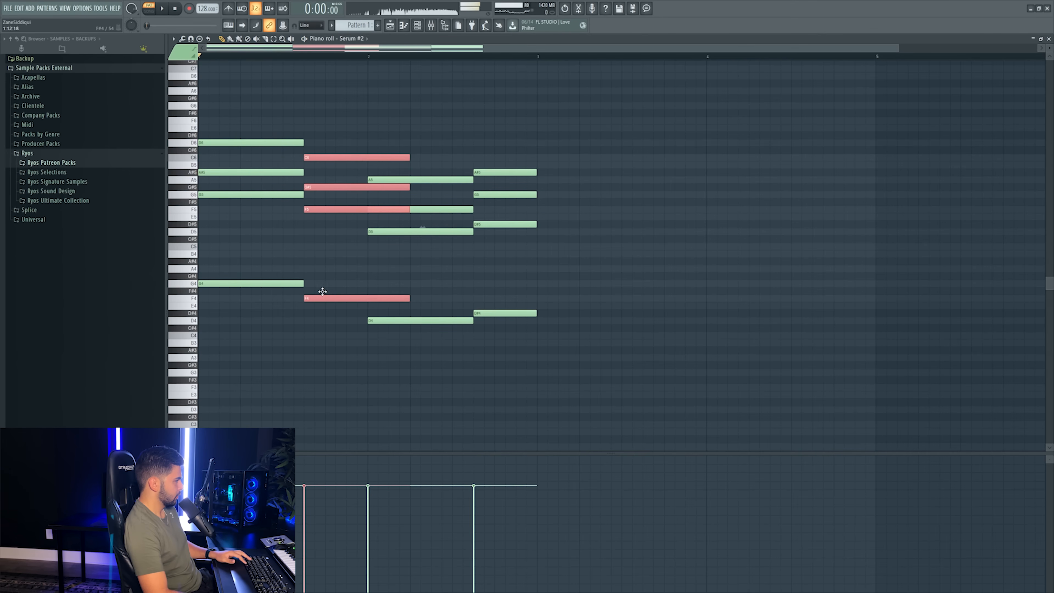
- Raise the second chord's G#5 note to A5 and end the chord at the start of bar 2
left_click(313, 188, "ctrl")
key("space")
left_click_drag(318, 188, 318, 180)
left_click_drag(346, 125, 368, 298)
left_click(701, 298)
right_click(701, 298)
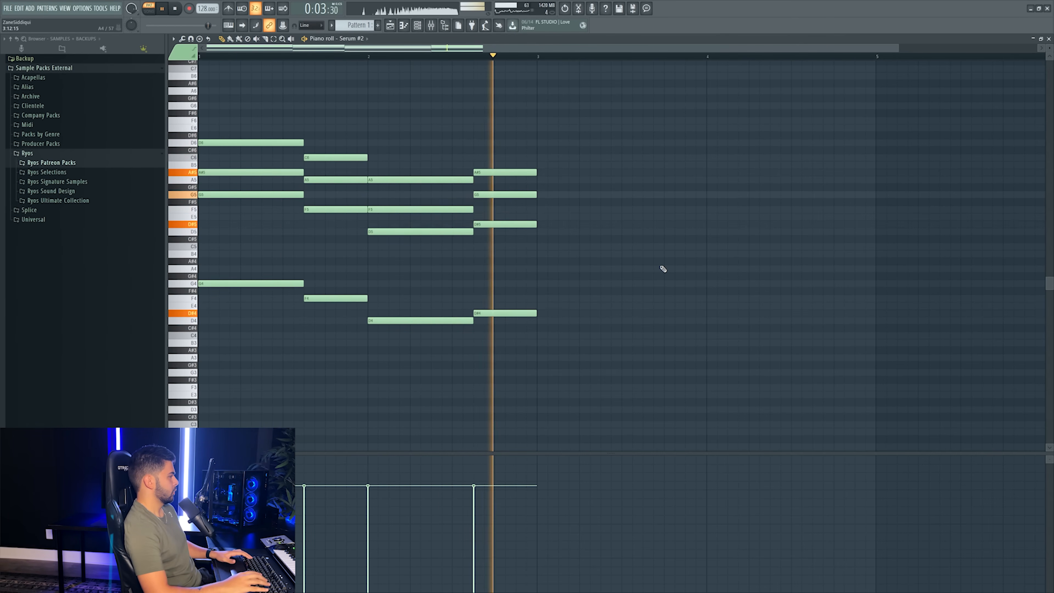
- Raise the whole progression one semitone and play it against the drone from bar 25 of the playlist
key("shift+Up")
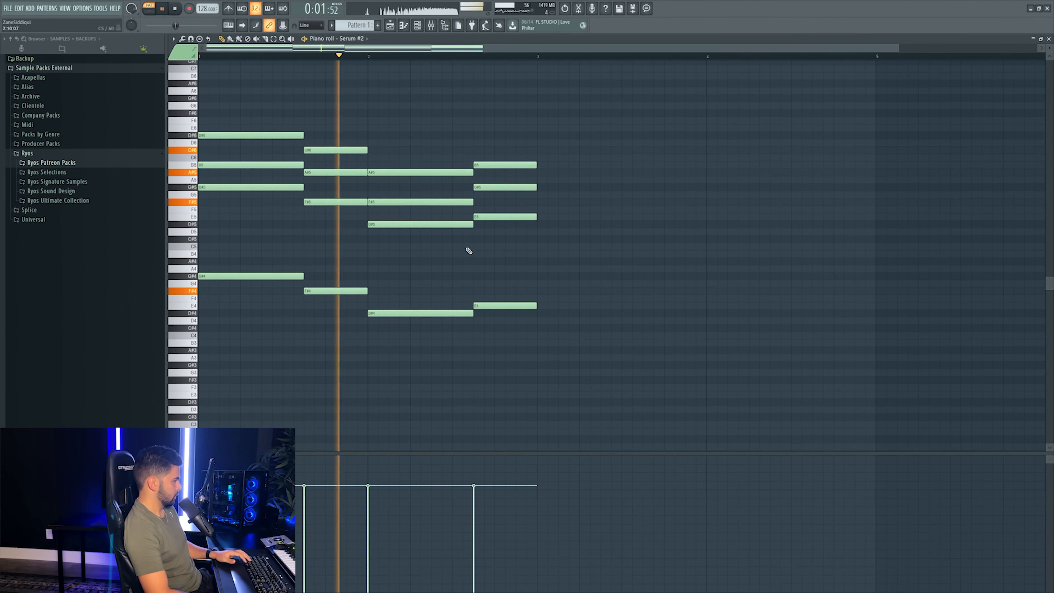
key("space")
key("Escape")
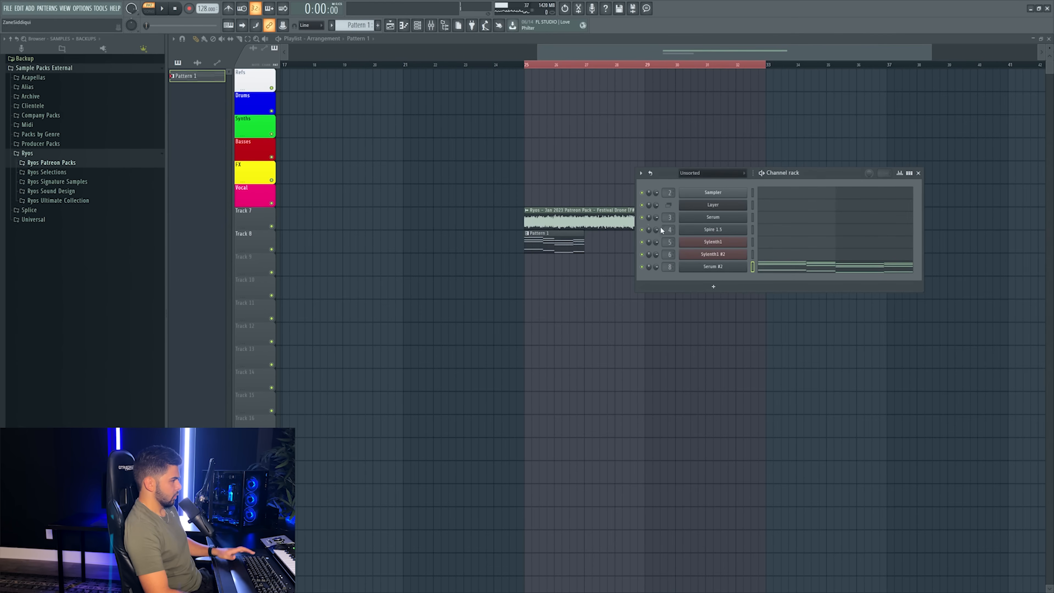
left_click(530, 66)
key("space")
key("F9")
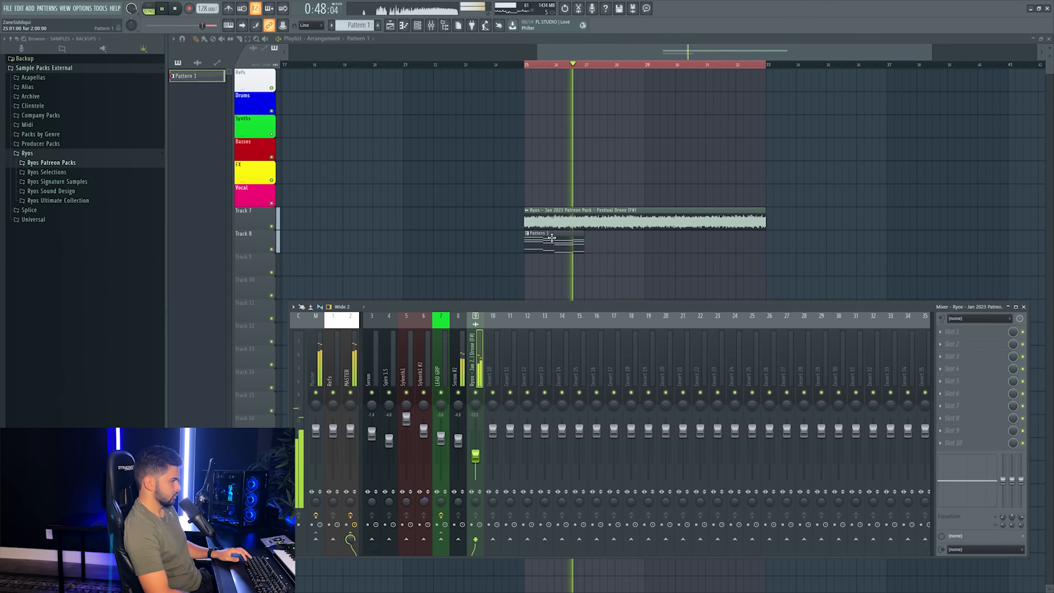
- Add a second Pattern 1 clip at bar 27 on Track 8
left_click(625, 243)
left_click_drag(626, 243, 596, 243)
key("F7")
key("F7")
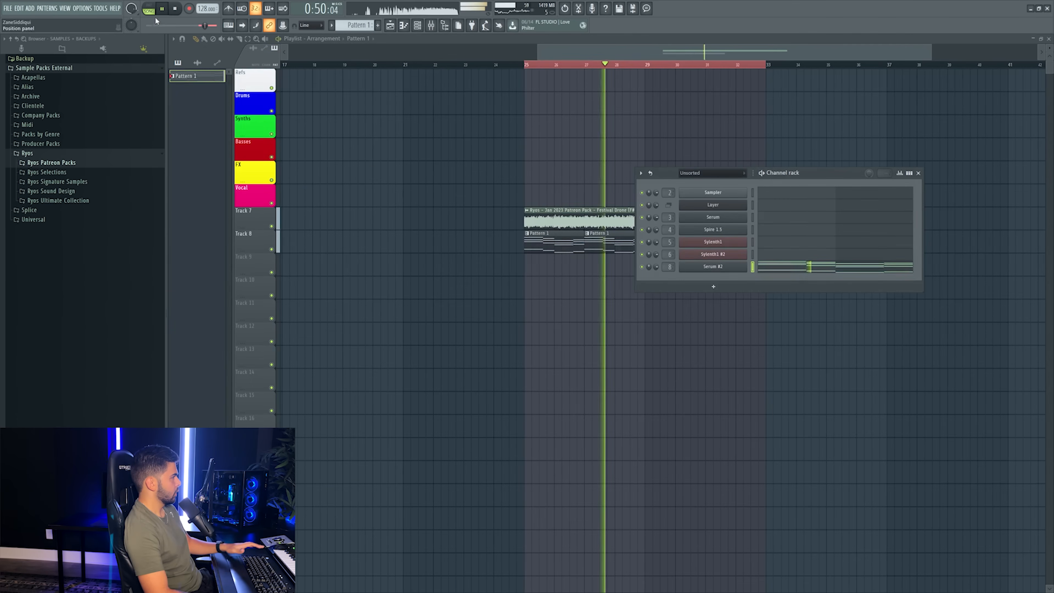
- Stop playback and review the chord notes in the Serum #2 piano roll
key("space")
key("l")
left_click(827, 265)
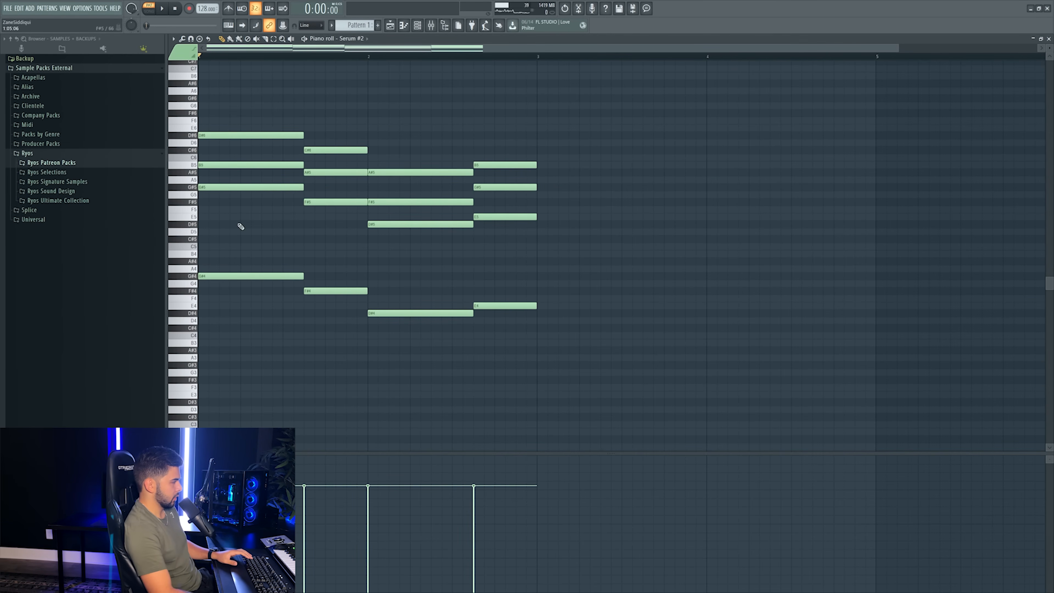
scroll(258, 189, "up", 6)
scroll(399, 299, "down", 2)
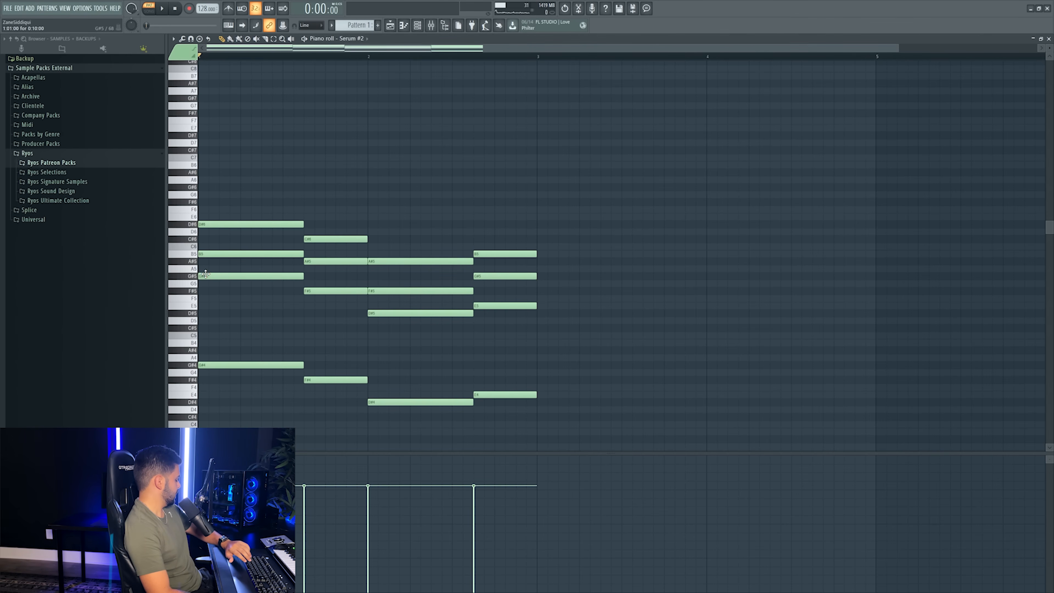
scroll(242, 263, "down", 3)
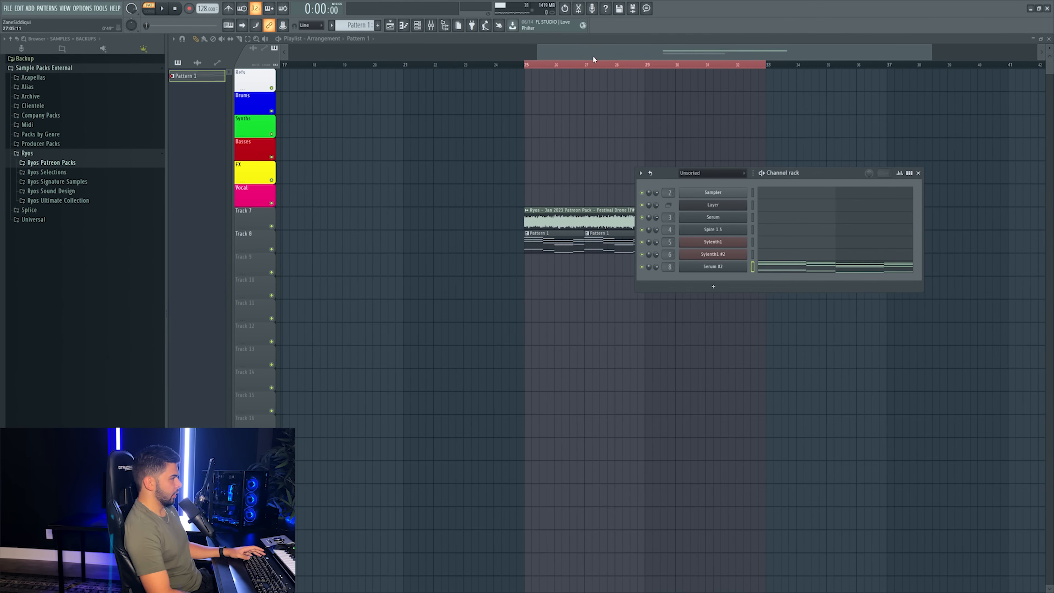
- Browse to the Punchy Kicks folder in the drum samples of Ryos Ultimate Collection Vol. 1
scroll(649, 46, "up", 4)
key("F6")
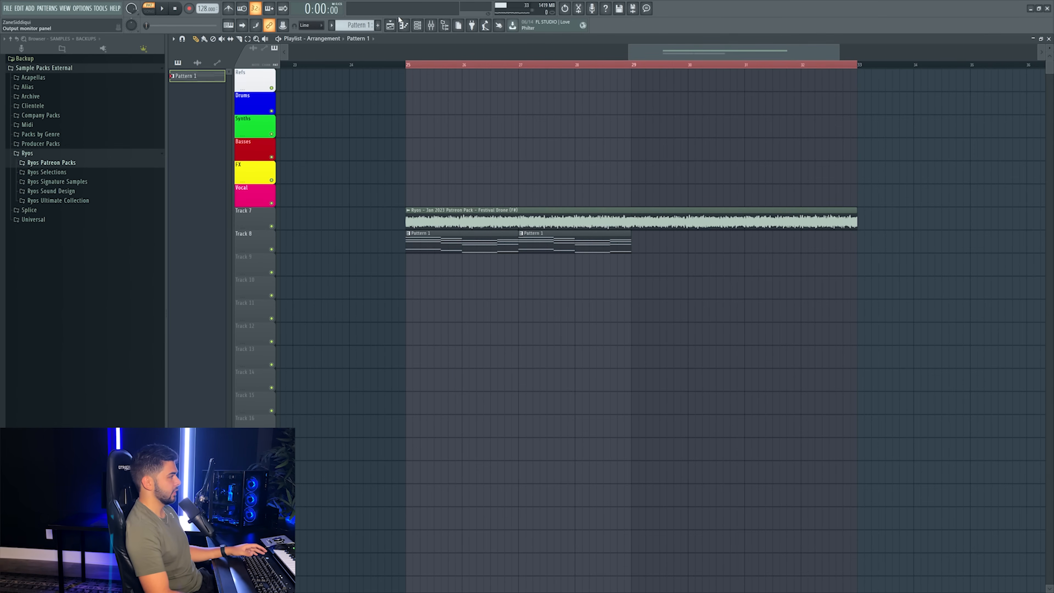
left_click(417, 26)
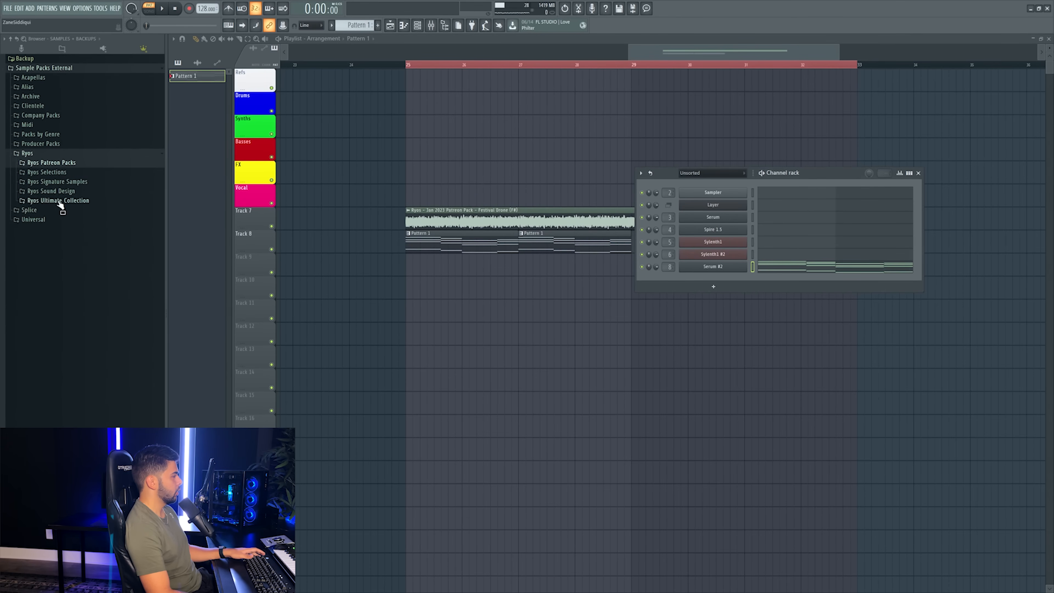
left_click(58, 202)
left_click(77, 210)
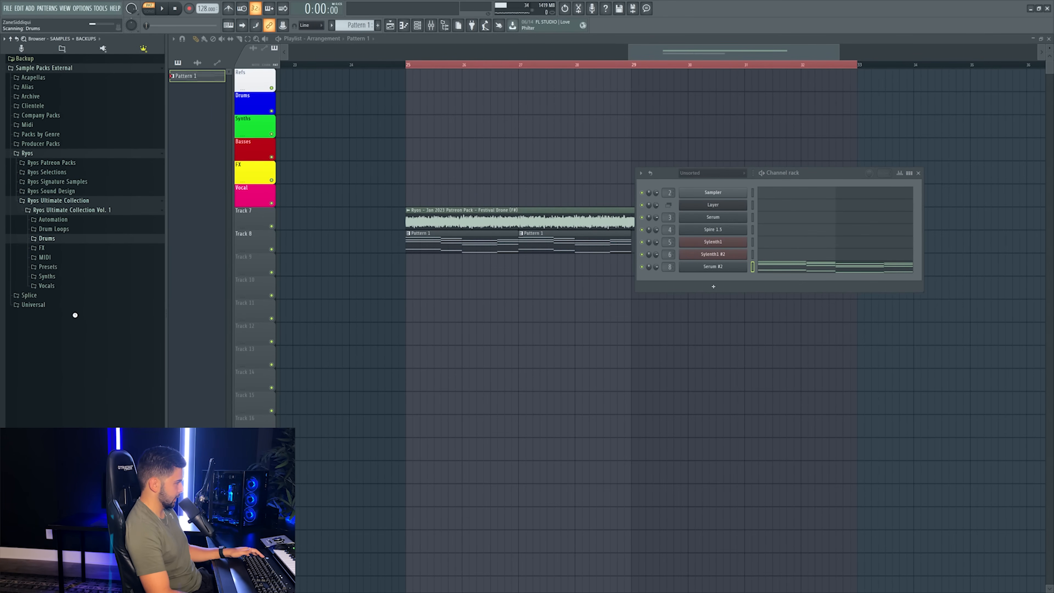
left_click(56, 314)
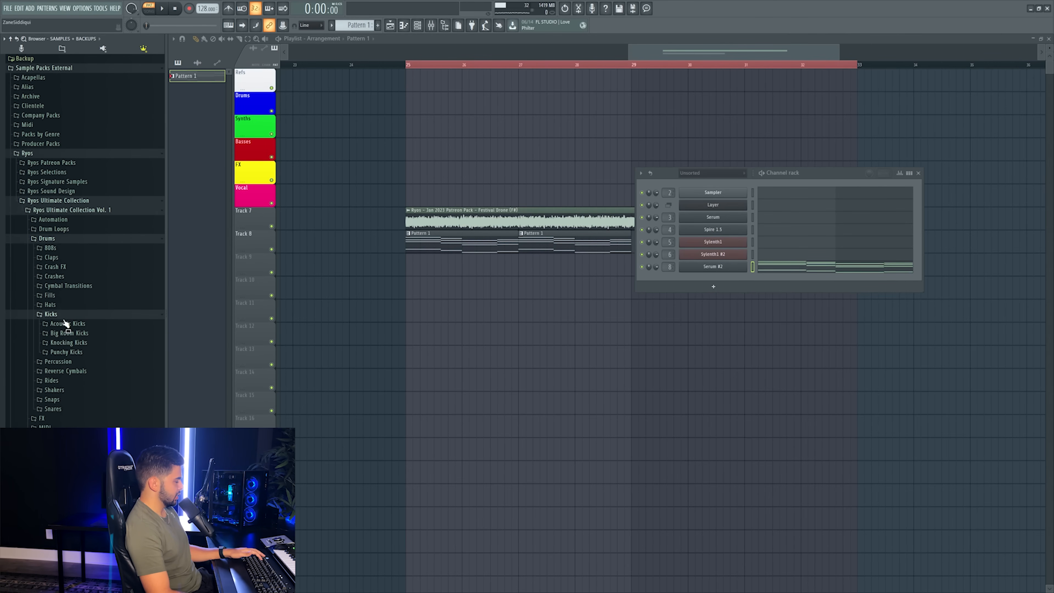
left_click(77, 353)
scroll(77, 370, "down", 2)
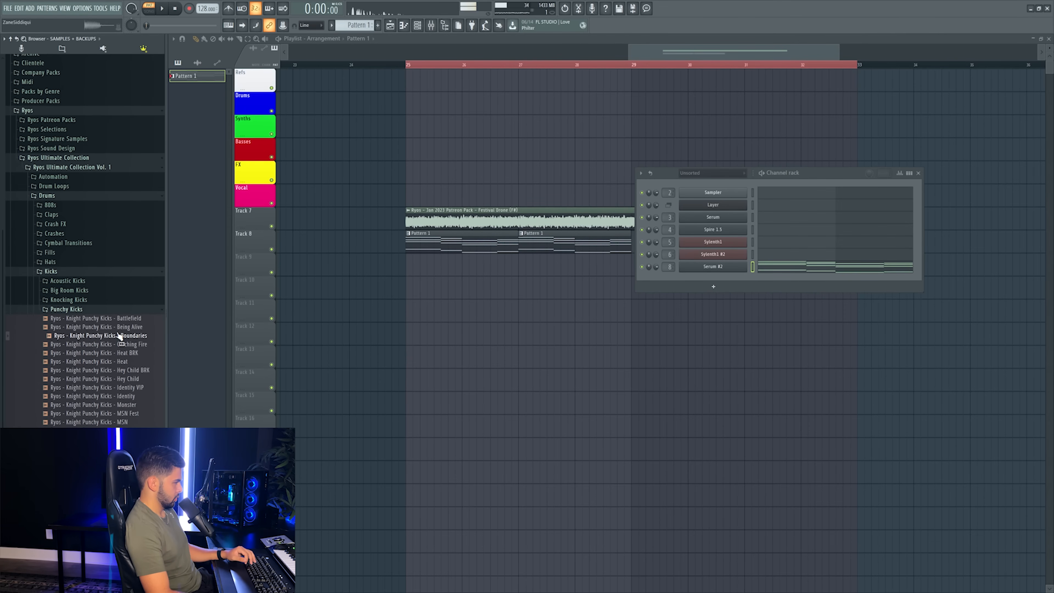
- Place the Ryos - Knight Punchy Kicks - Battlefield sample on Track 9 at every beat from bar 25 through bar 32
left_click_drag(410, 263, 410, 263)
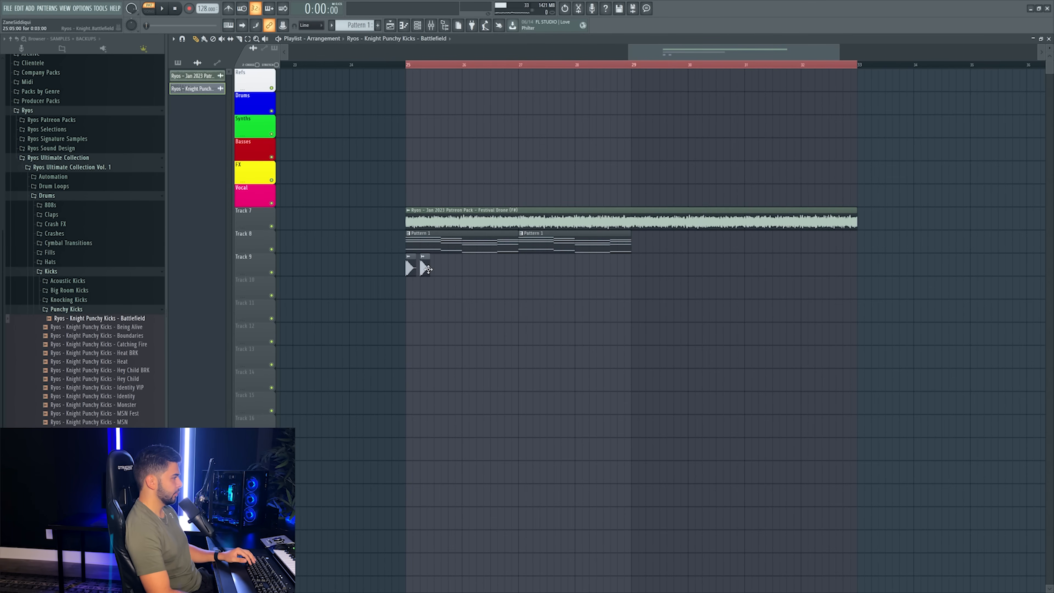
left_click_drag(440, 271, 919, 274)
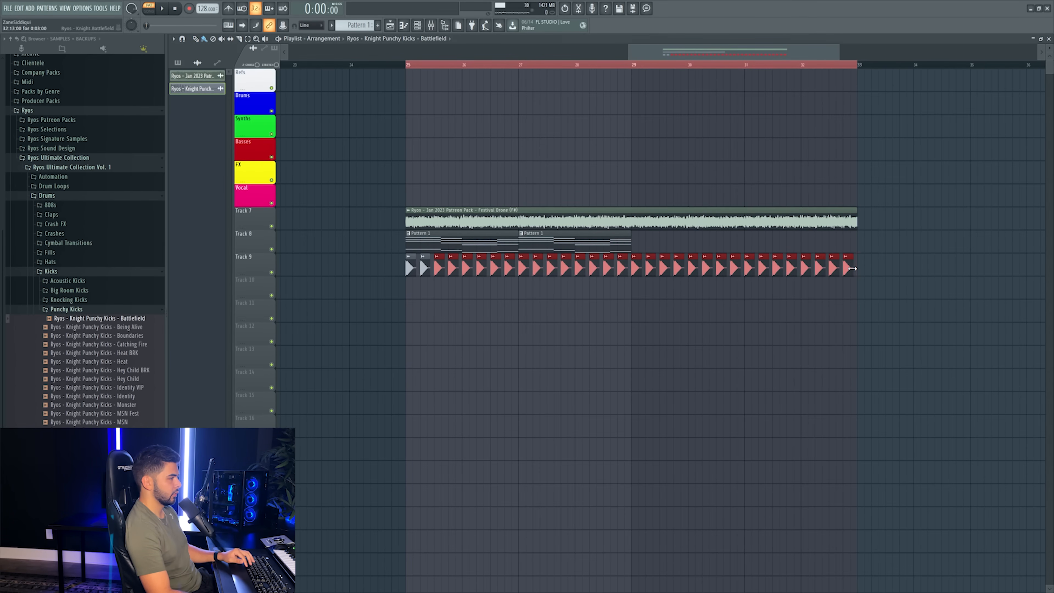
- Route the Battlefield kick to mixer track 10 and lower its level while playing the arrangement
double_click(853, 268)
left_click(446, 154)
key("space")
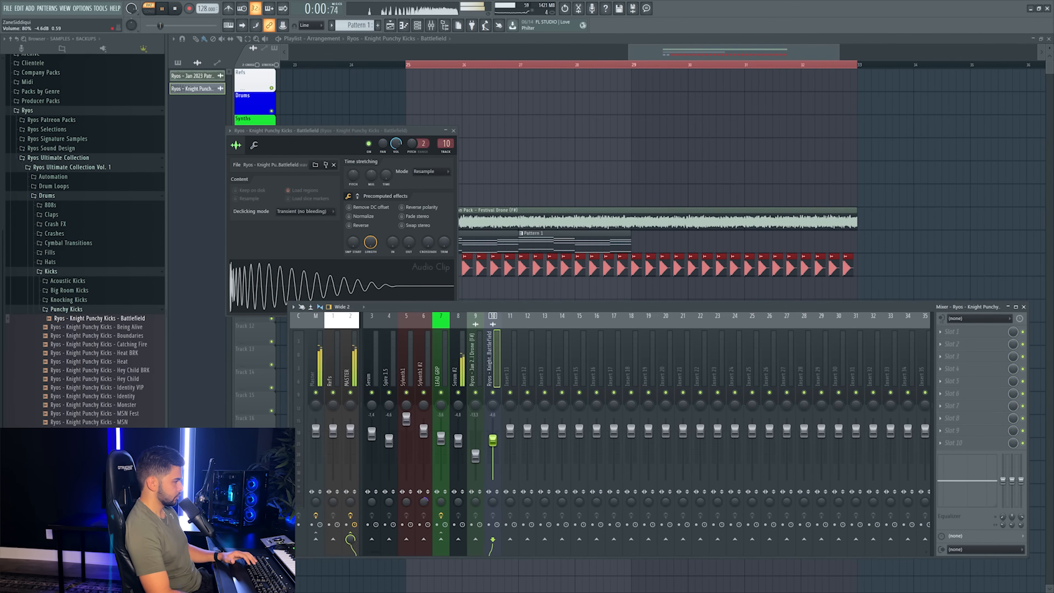
left_click(397, 58)
key("F9")
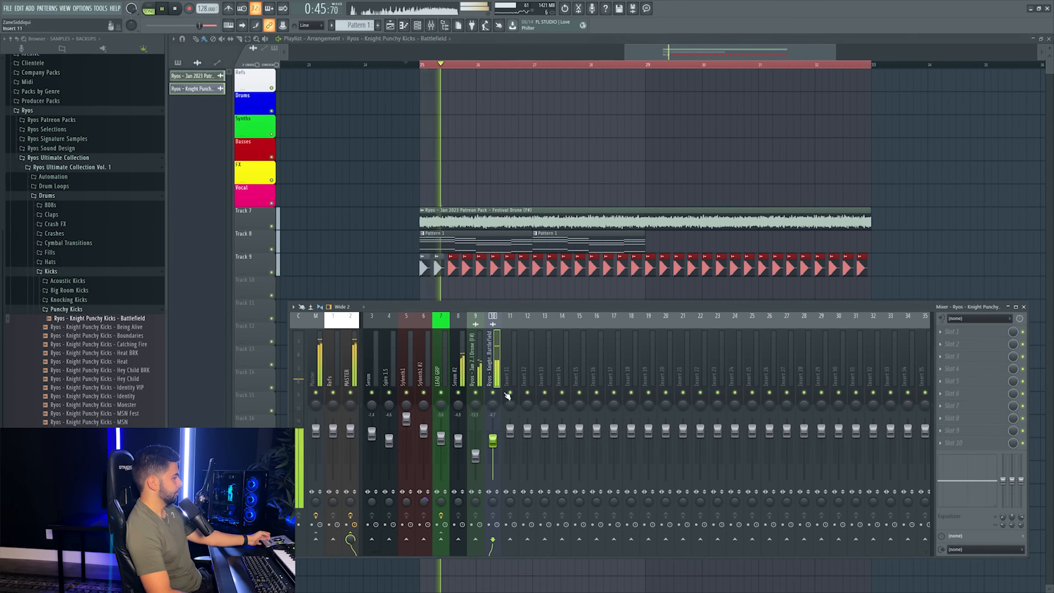
left_click_drag(493, 440, 475, 458)
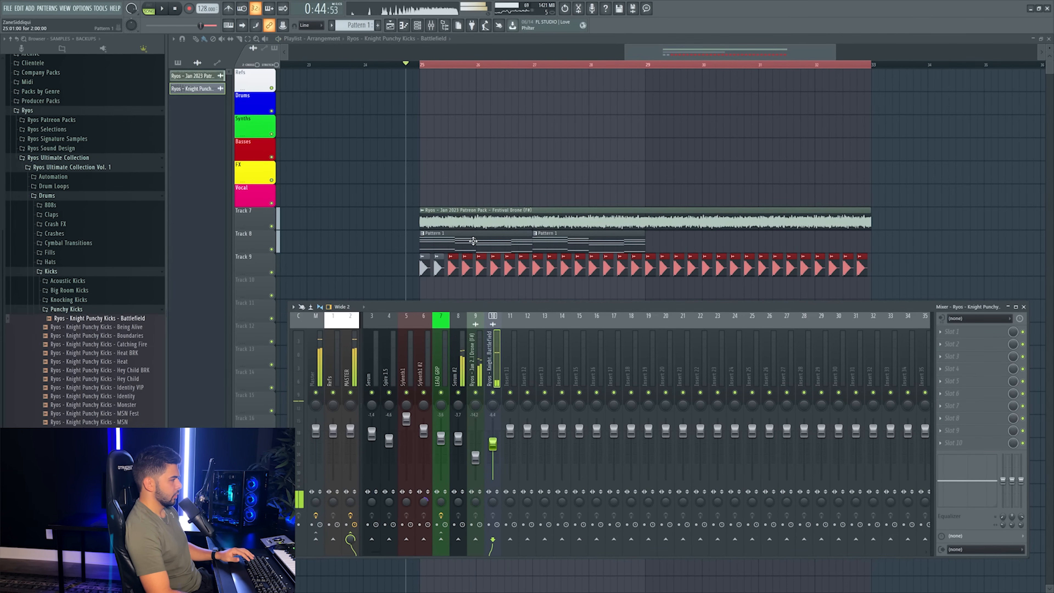
key("space")
- Split the first G#4 chord into two four-step hits starting at steps 1 and 7 of bar 1, and play it
left_click(480, 245)
double_click(480, 245)
left_click_drag(479, 50, 341, 54)
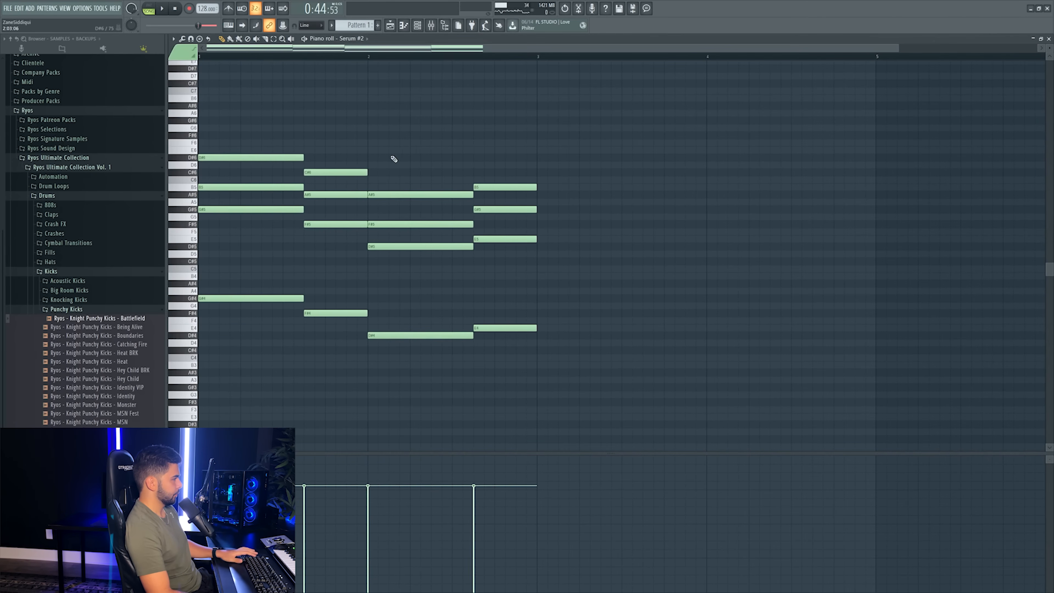
left_click_drag(241, 110, 248, 327)
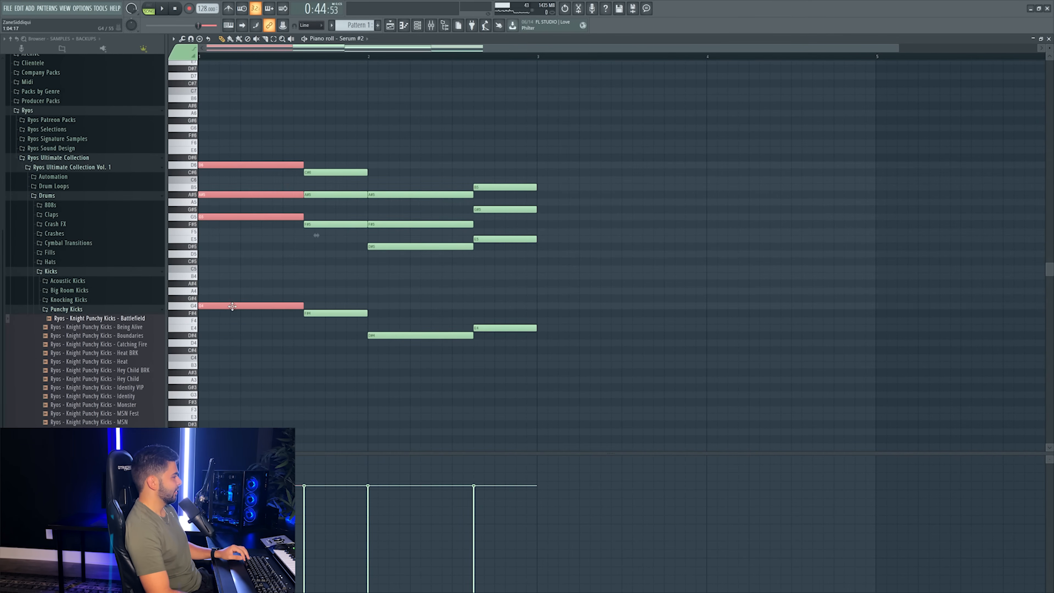
left_click_drag(302, 299, 280, 300)
key("space")
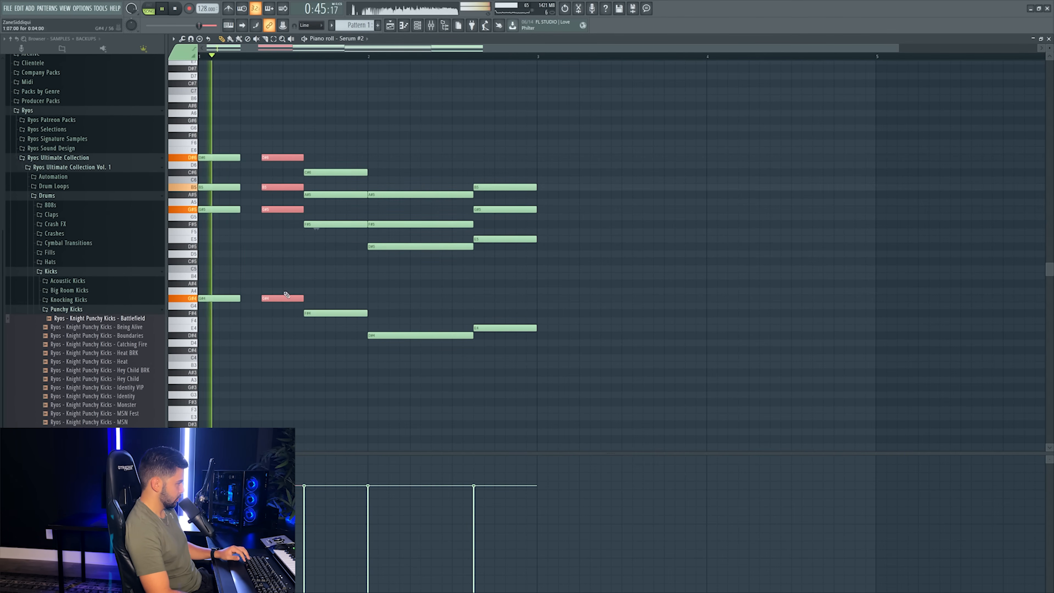
- Split the bar 2 D#4 chord into two four-step hits starting at steps 1 and 7, and play it with the kicks
key("space")
left_click_drag(334, 147, 350, 360)
key("space")
left_click_drag(417, 166, 461, 340)
key("space")
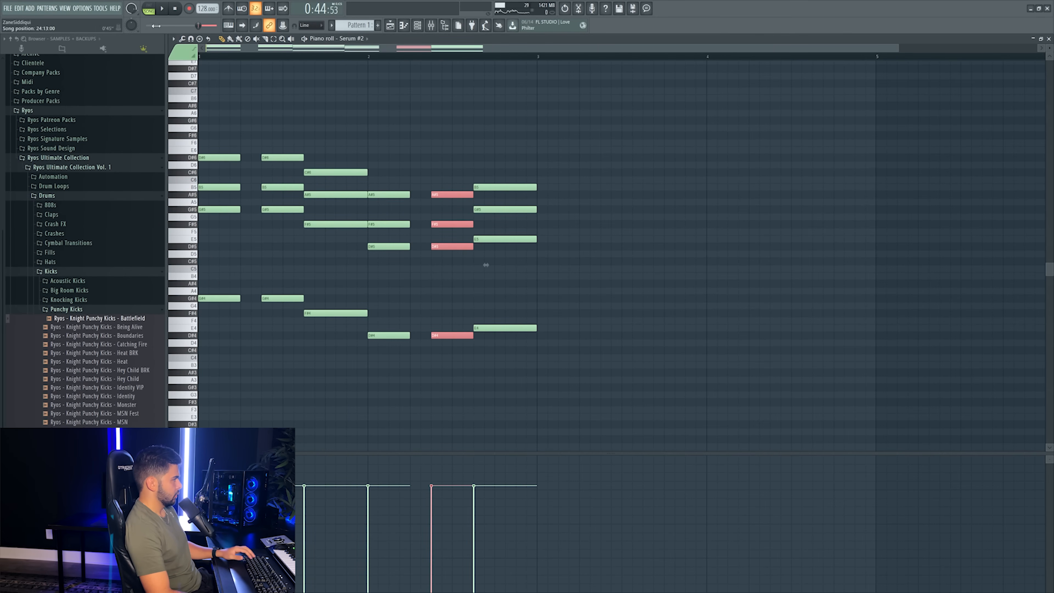
key("F5")
key("space")
key("F6")
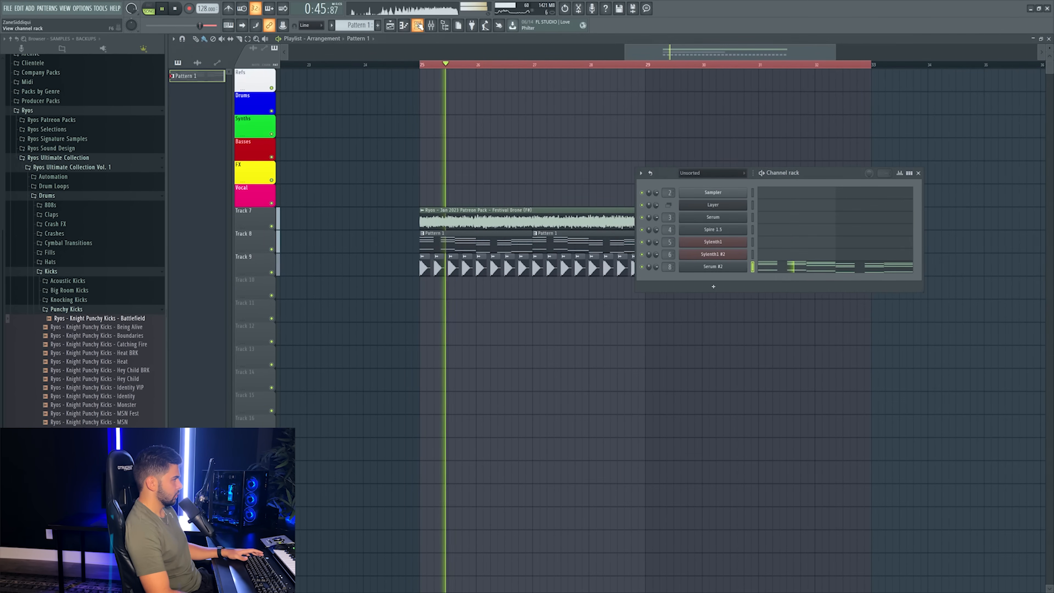
left_click(786, 270)
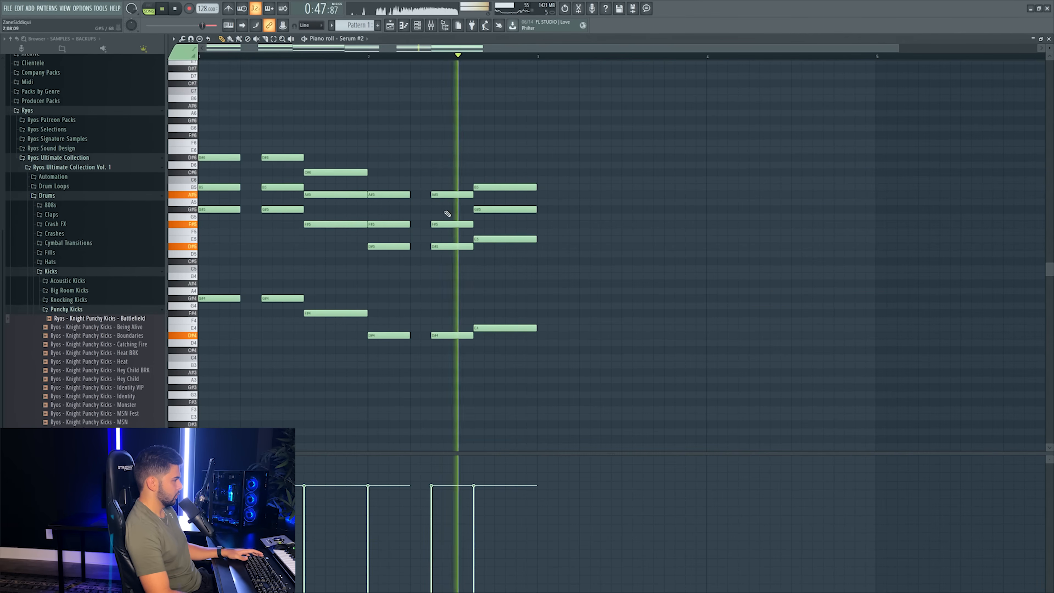
- Try shortening the second G#4 chord hit in bar 1 to two steps
left_click_drag(281, 124, 281, 298)
key("space")
key("space")
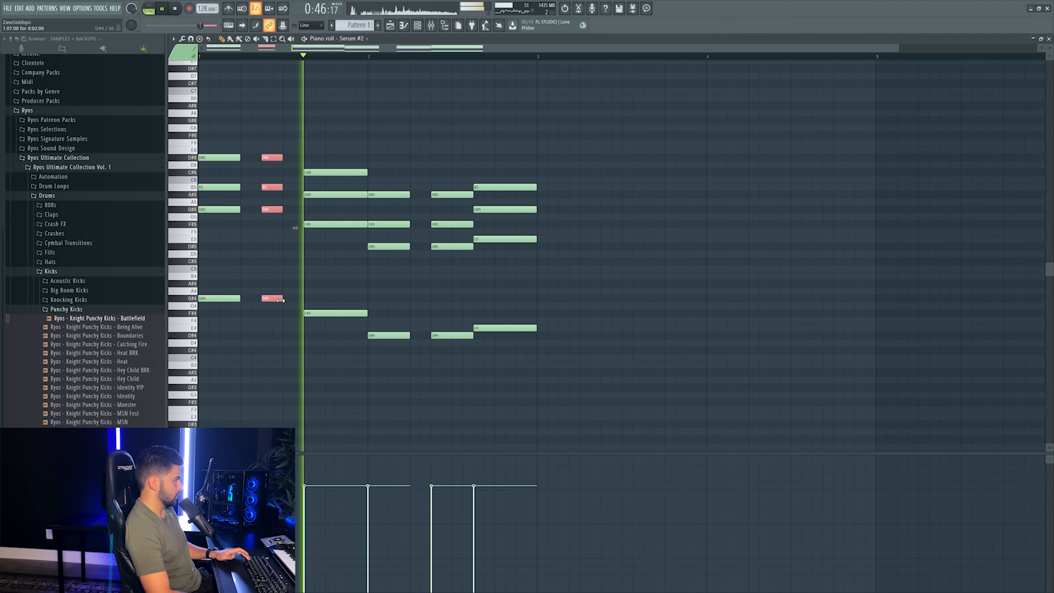
- Shorten the F#4 chord at the end of bar 1 to four steps and select all notes of the progression
left_click_drag(324, 109, 339, 347)
key("space")
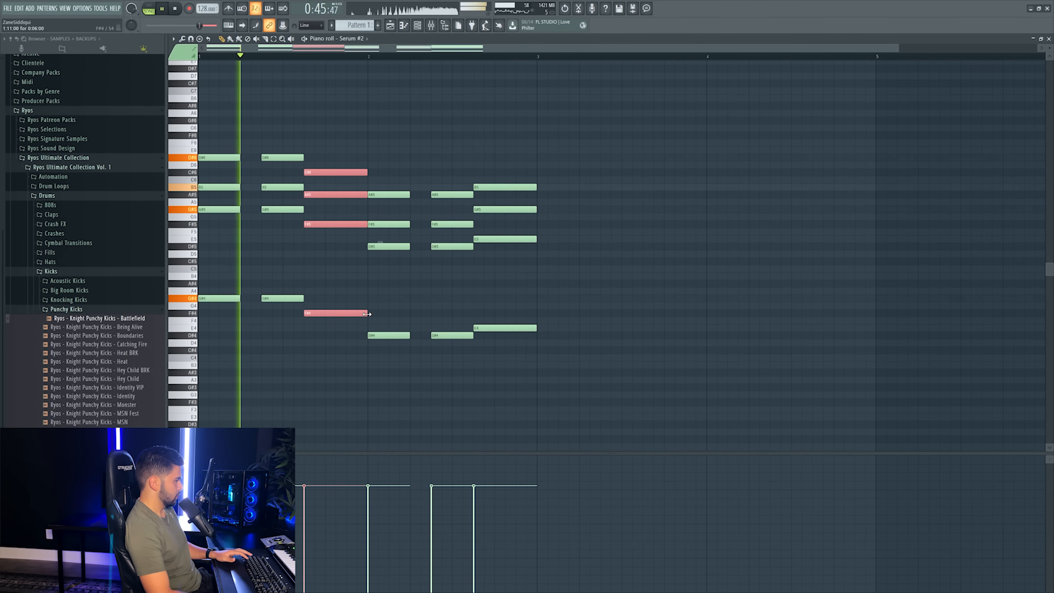
left_click_drag(366, 314, 348, 313)
left_click_drag(518, 155, 539, 334)
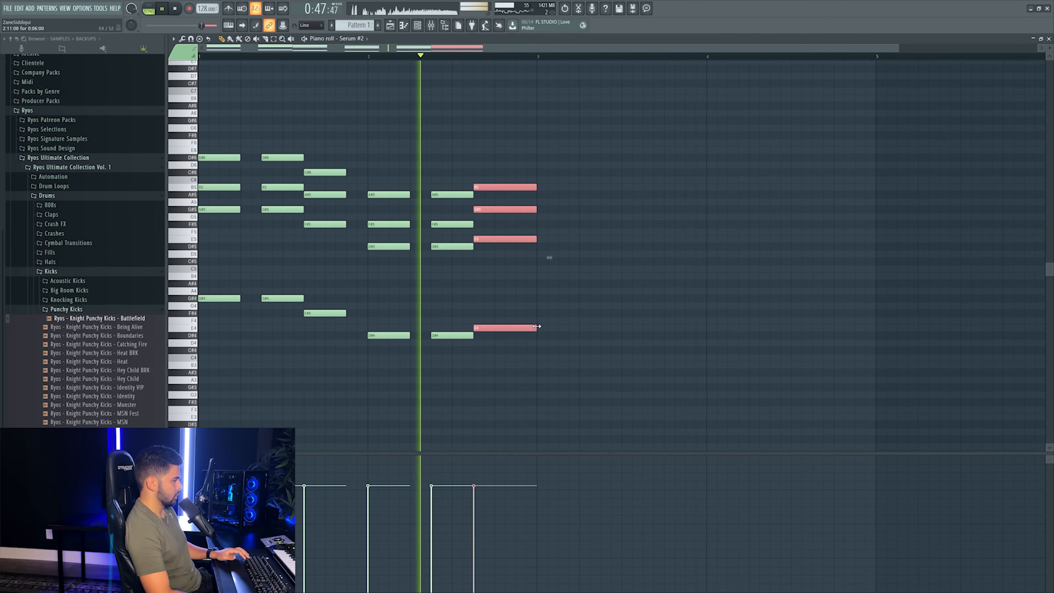
key("space")
key("ctrl+a")
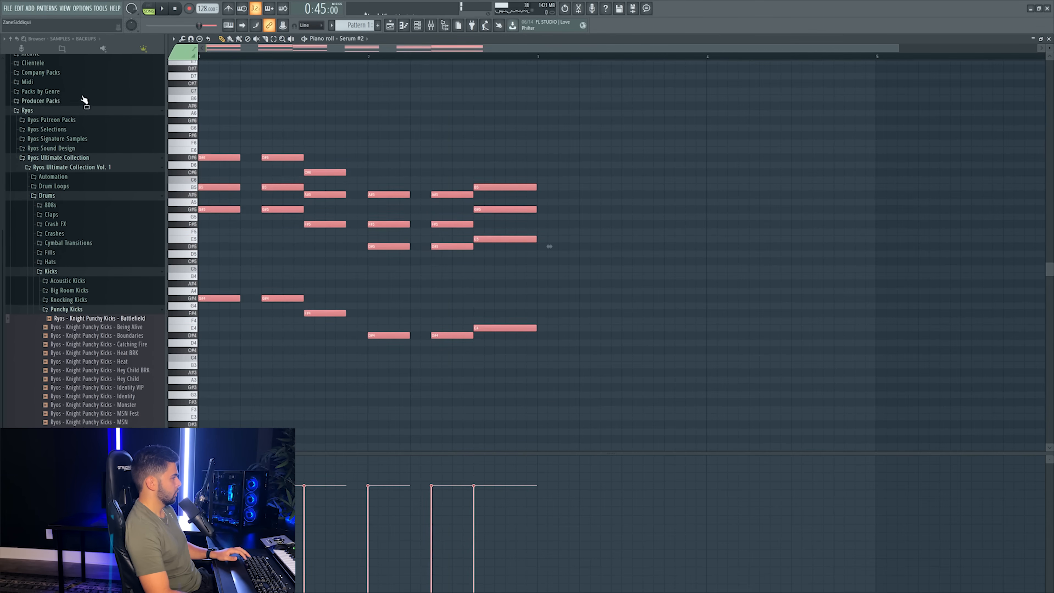
- Duplicate the two-bar progression into bars 3 and 4, and raise the last chord of bar 3 to a B4 root
key("ctrl+b")
key("space")
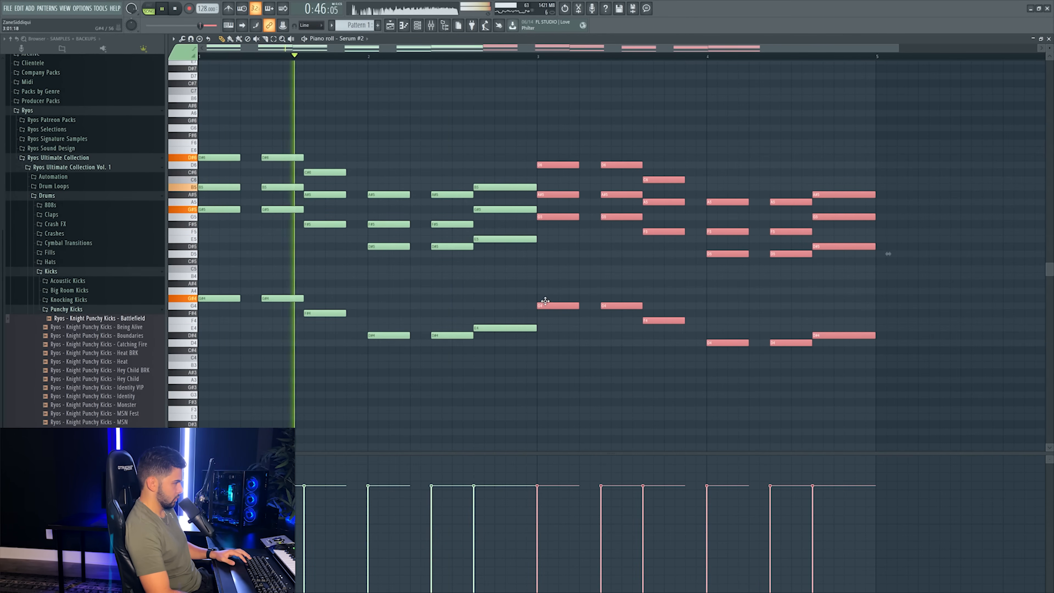
left_click_drag(702, 139, 660, 369)
left_click_drag(659, 314, 656, 270)
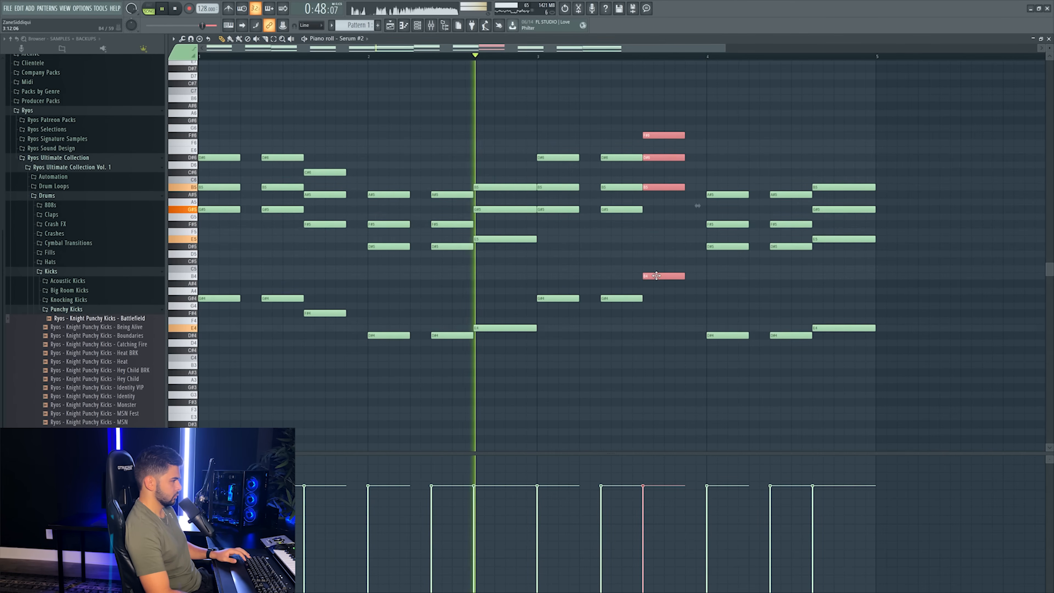
- Lengthen the last chords of bars 1 and 3 to six steps each and play the progression
left_click_drag(335, 155, 342, 327)
key("space")
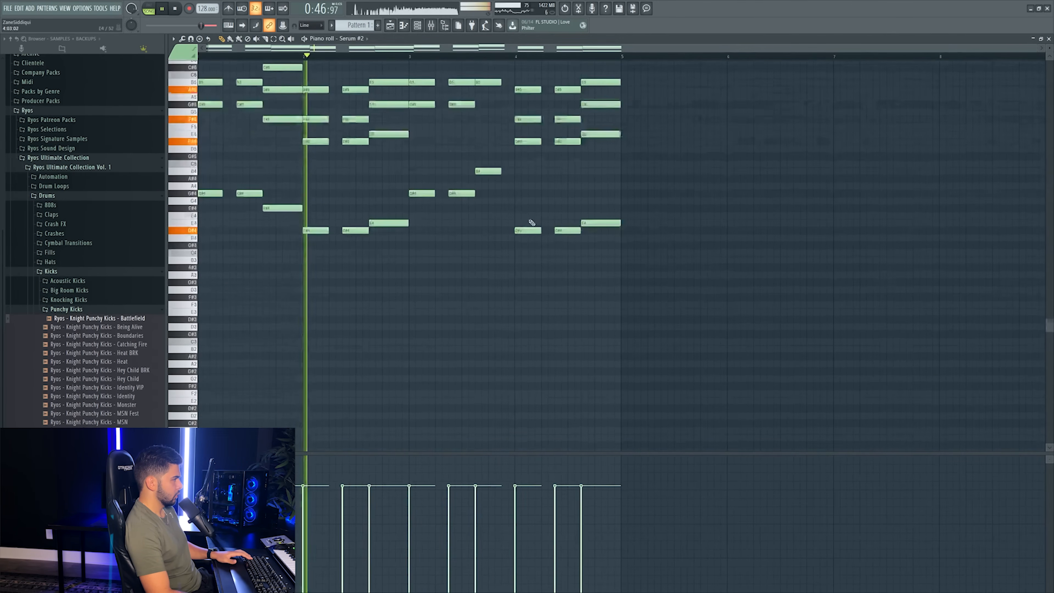
scroll(478, 107, "up", 3)
left_click_drag(478, 106, 514, 254)
left_click(703, 277)
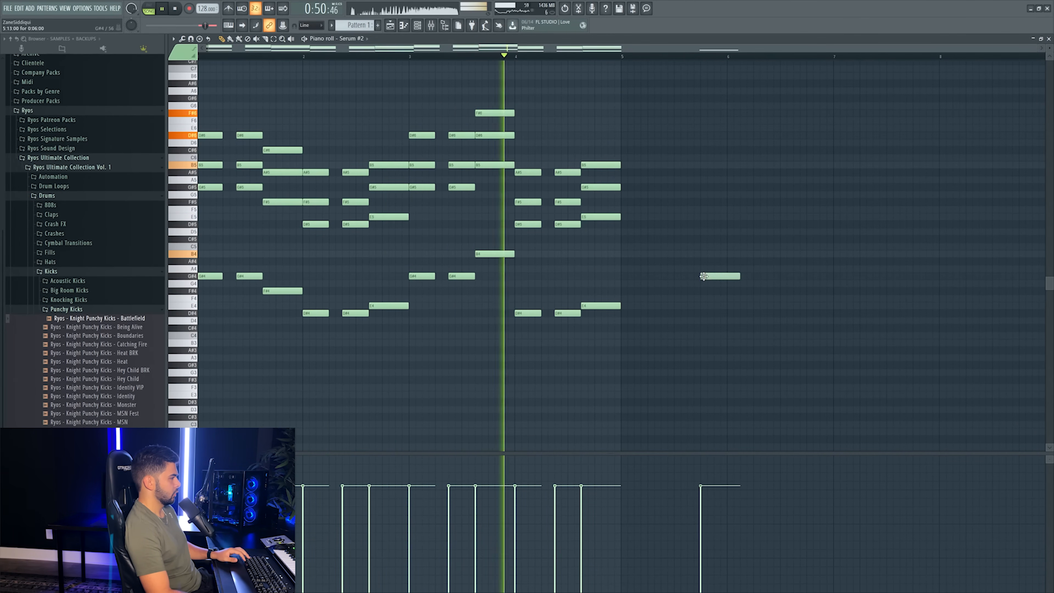
right_click(703, 277)
key("space")
scroll(401, 58, "up", 2)
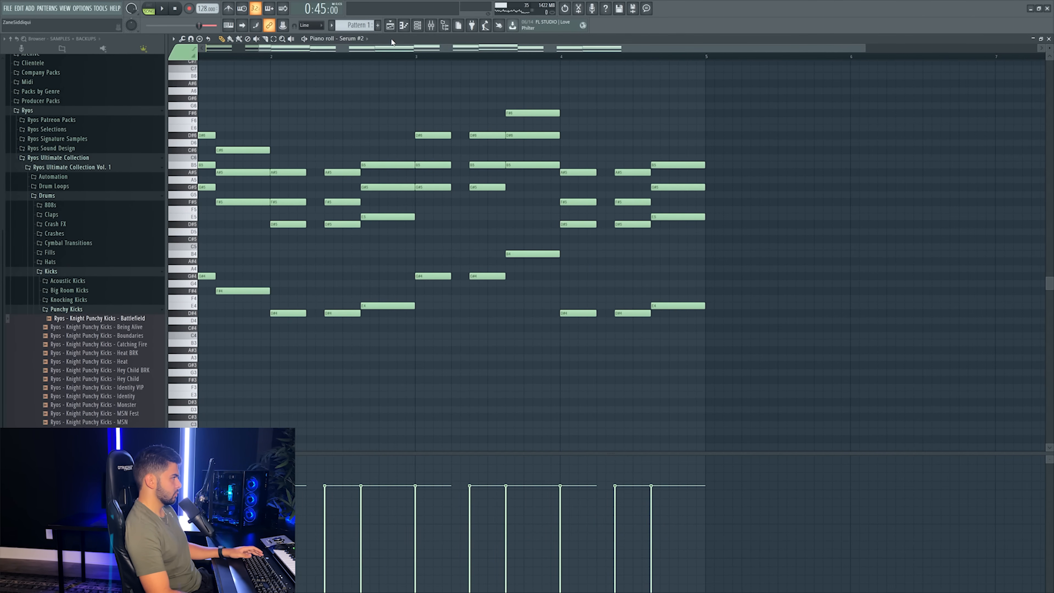
- Raise the B5 and A#5 notes in bar 1 and the F#5 and G#5 notes in bar 2 by an octave
left_click_drag(296, 50, 235, 57)
scroll(292, 54, "up", 2)
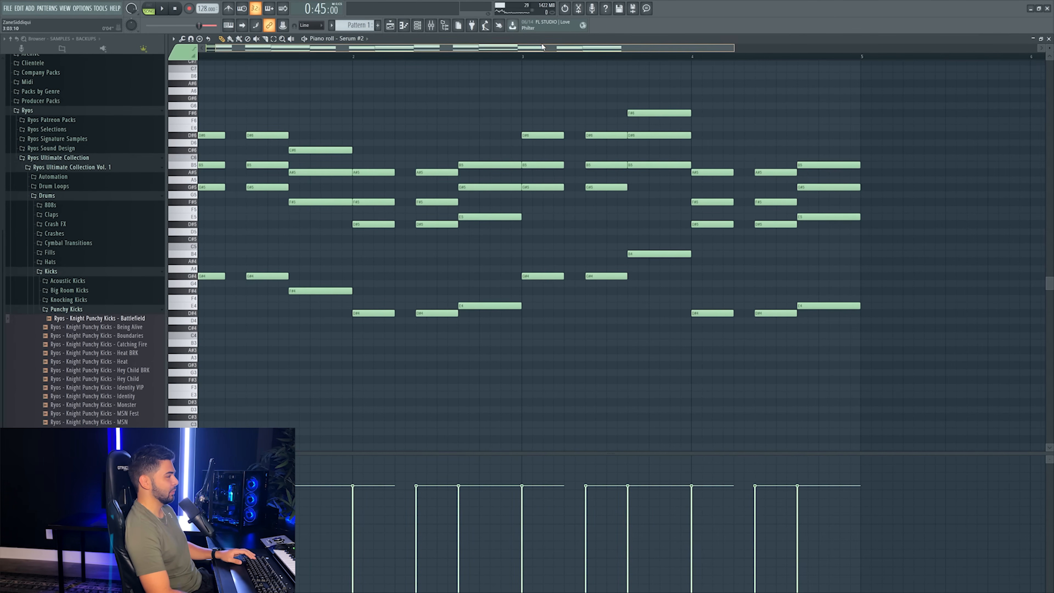
scroll(216, 224, "up", 3)
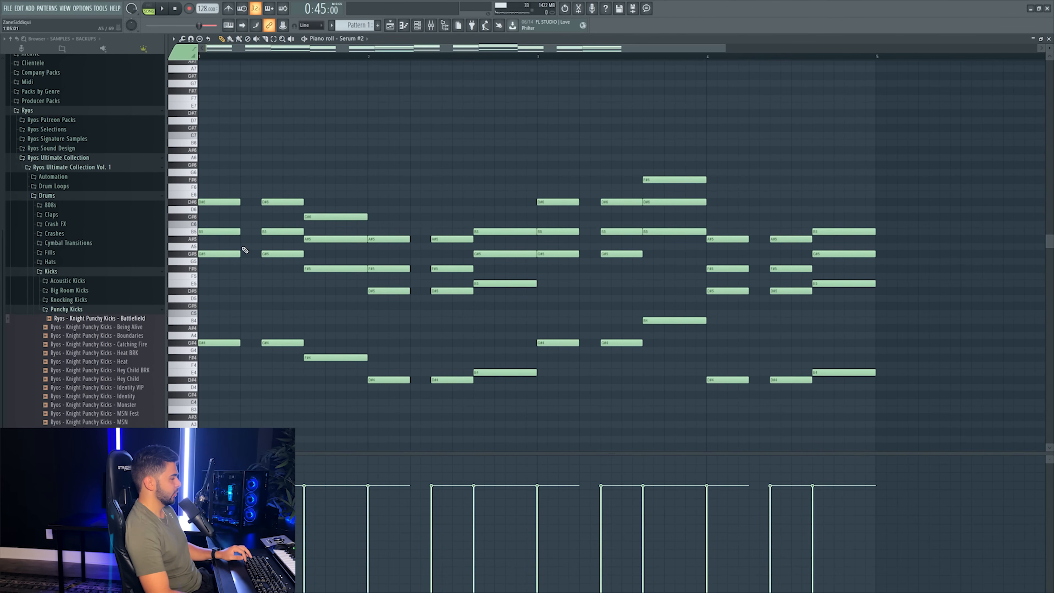
scroll(306, 225, "down", 1)
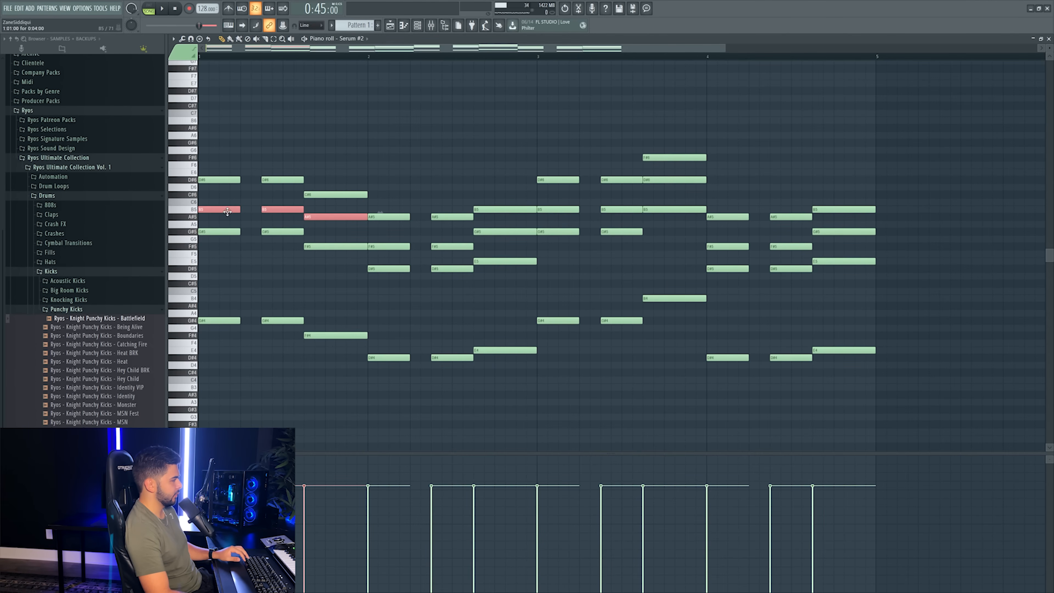
key("ctrl+Up")
key("space")
key("space")
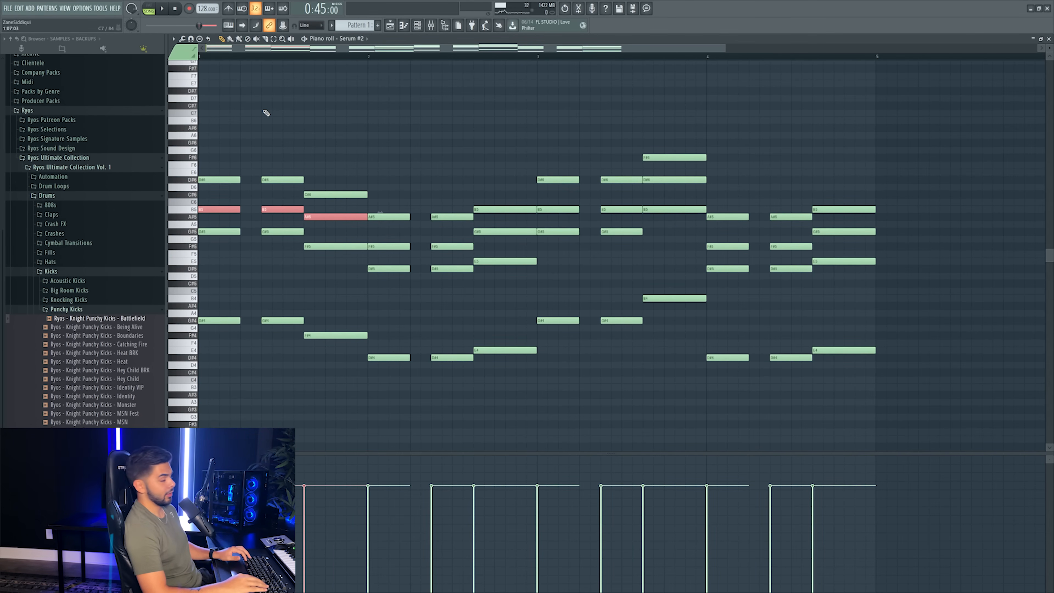
key("ctrl+Up")
key("space")
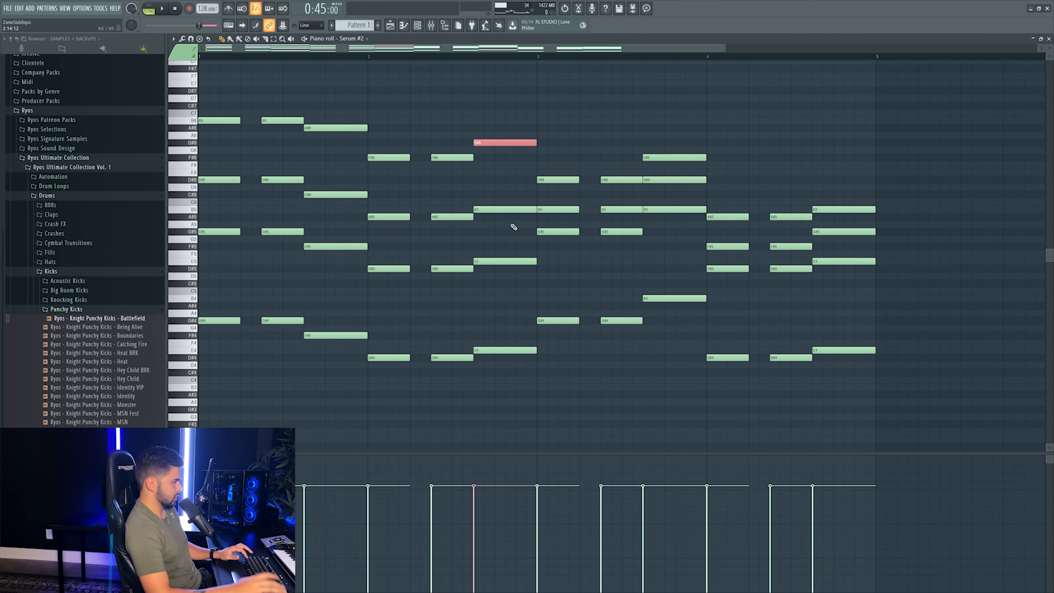
- Raise the B5 hits and the D#6 note in bar 3 and the F#5 and G#5 notes in bar 4 by an octave
left_click_drag(544, 193, 670, 217)
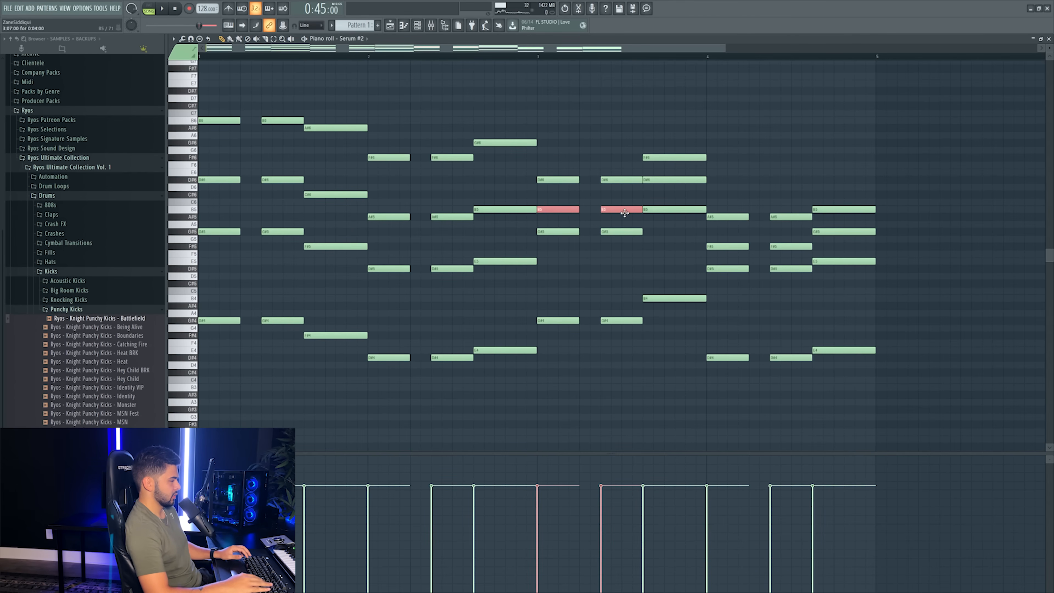
left_click_drag(649, 165, 695, 178)
key("ctrl+Up")
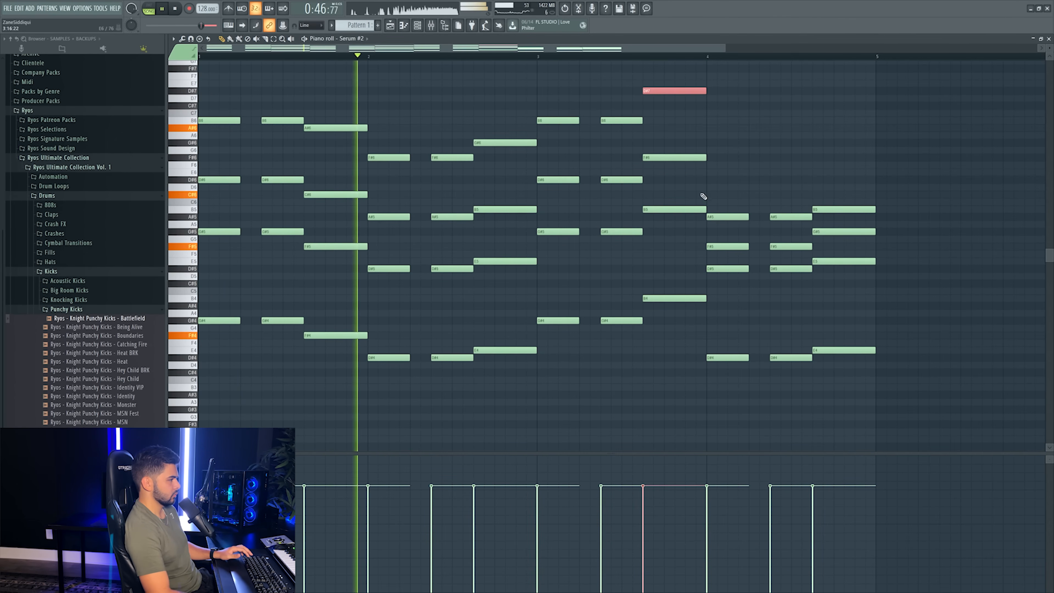
left_click_drag(718, 243, 798, 262)
key("ctrl+Up")
left_click(810, 231)
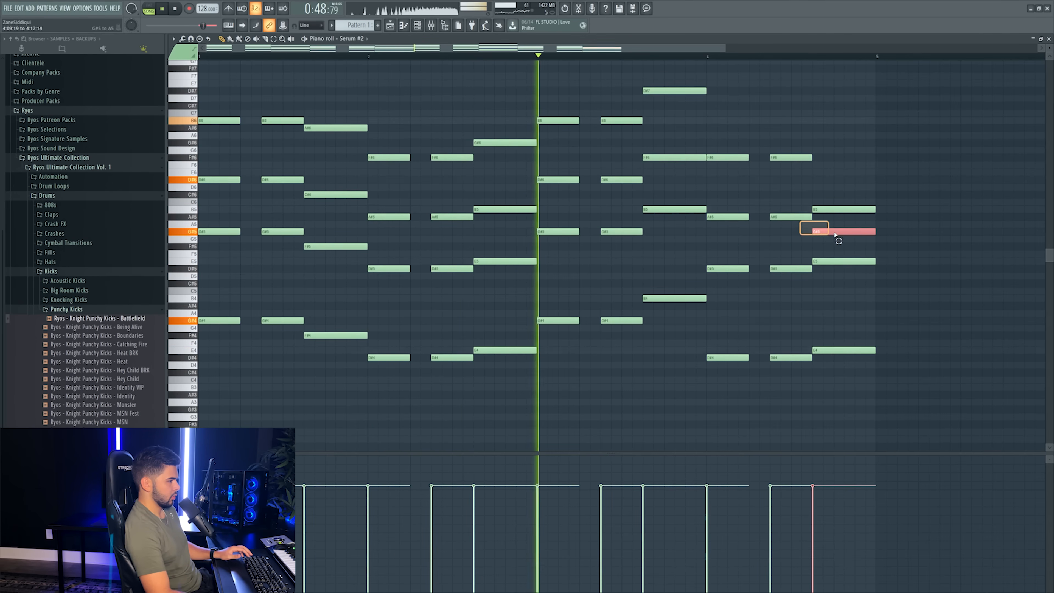
key("ctrl+Up")
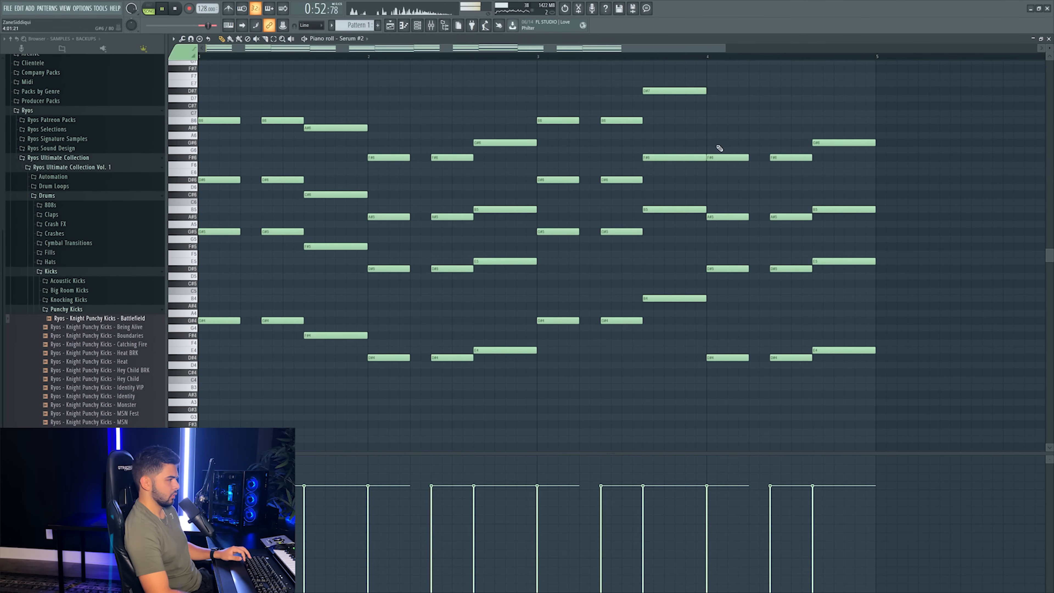
- Transpose the whole four-bar progression down one octave and play it
key("space")
scroll(776, 189, "down", 1)
scroll(863, 245, "up", 2)
key("ctrl+Down")
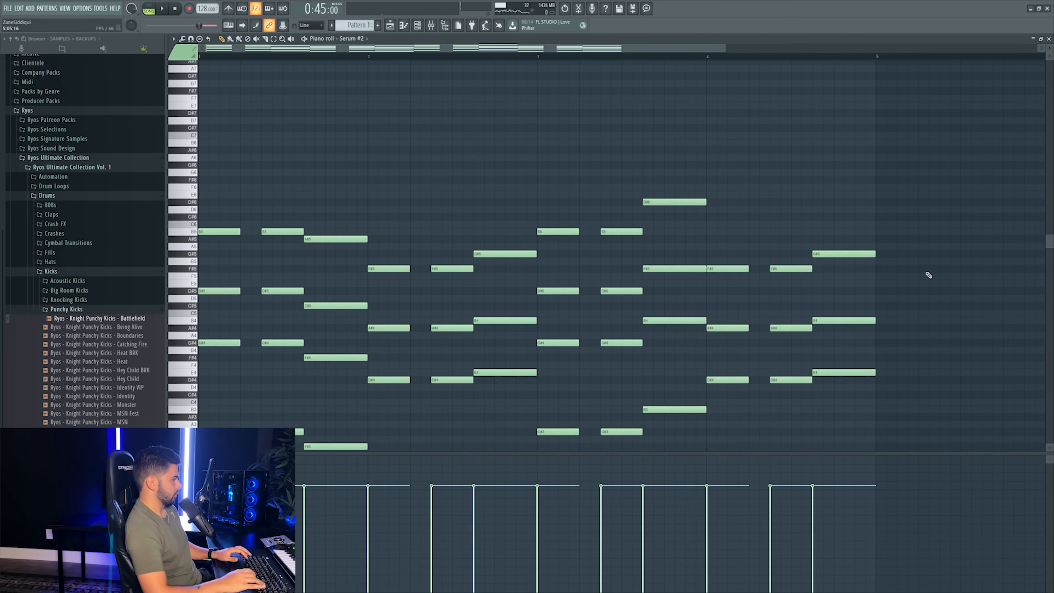
scroll(569, 176, "down", 3)
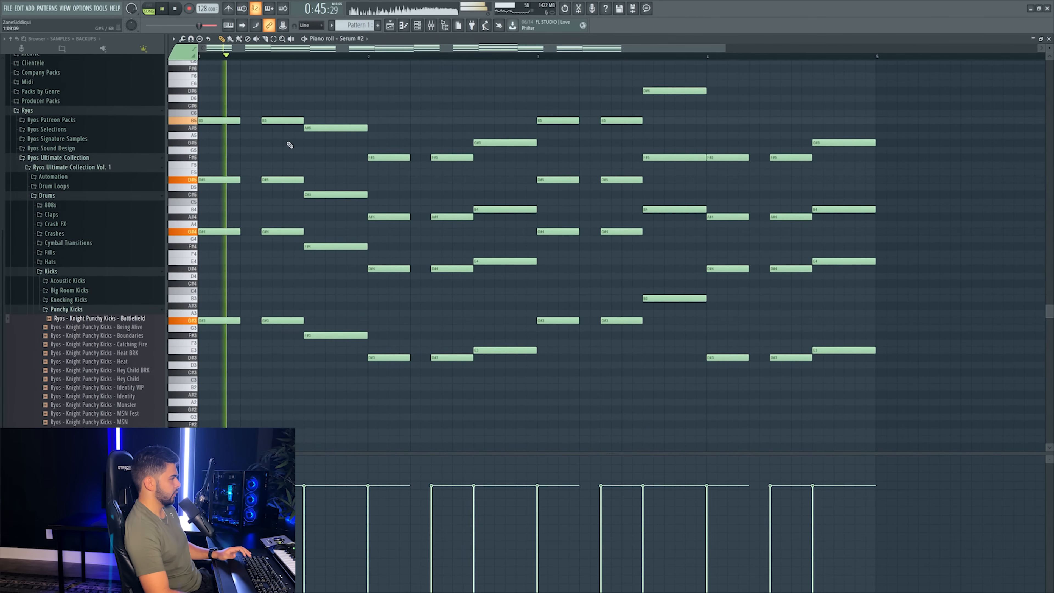
scroll(289, 145, "up", 1)
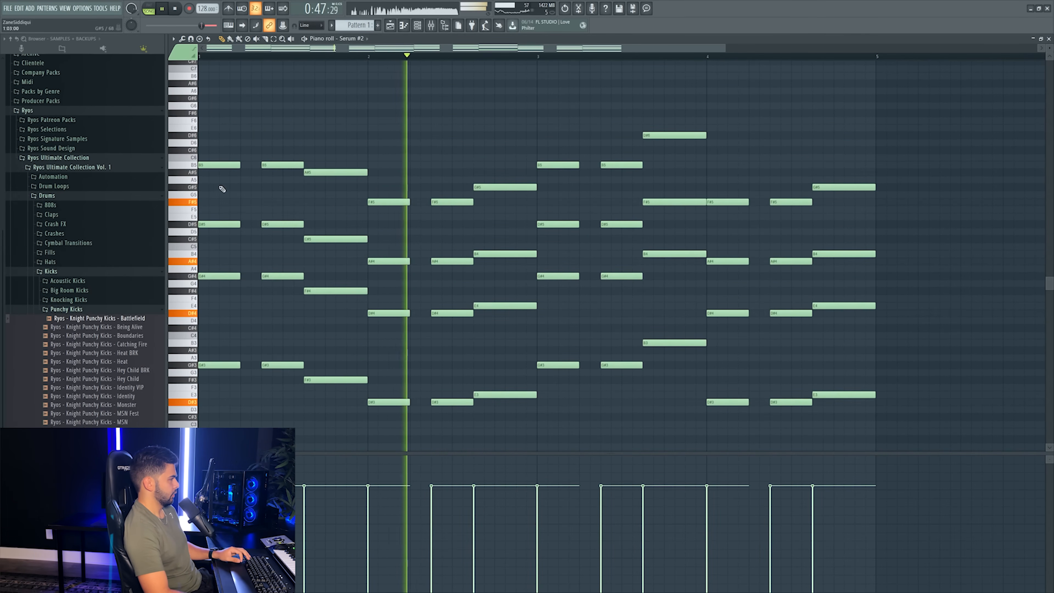
- Add a top melody in bar 1: four-step D#6 notes over the first two chord hits and a six-step F#6 over the last chord
left_click(207, 128)
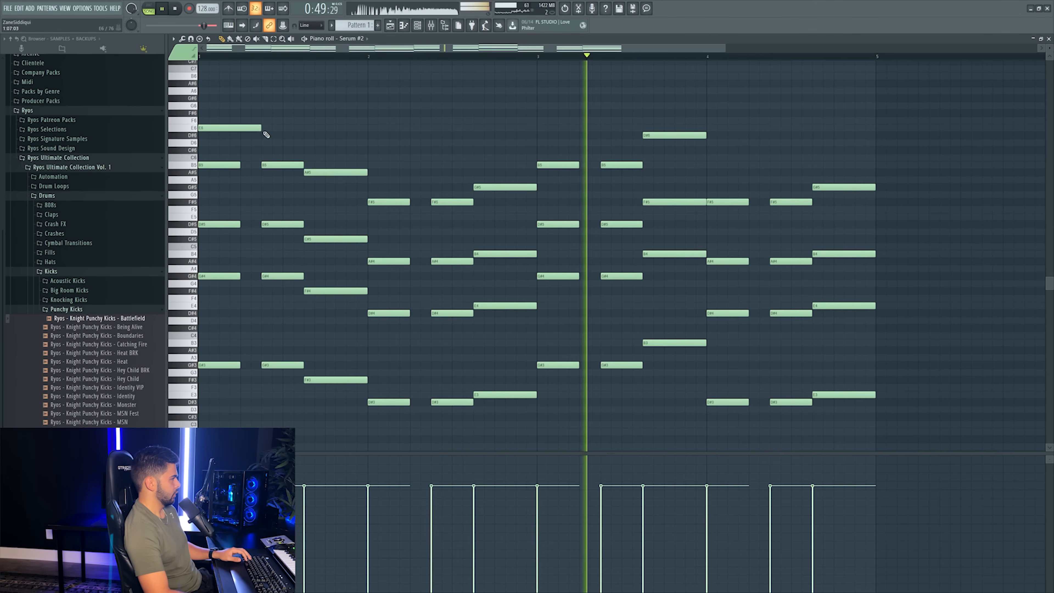
left_click_drag(258, 128, 223, 136)
left_click(266, 135)
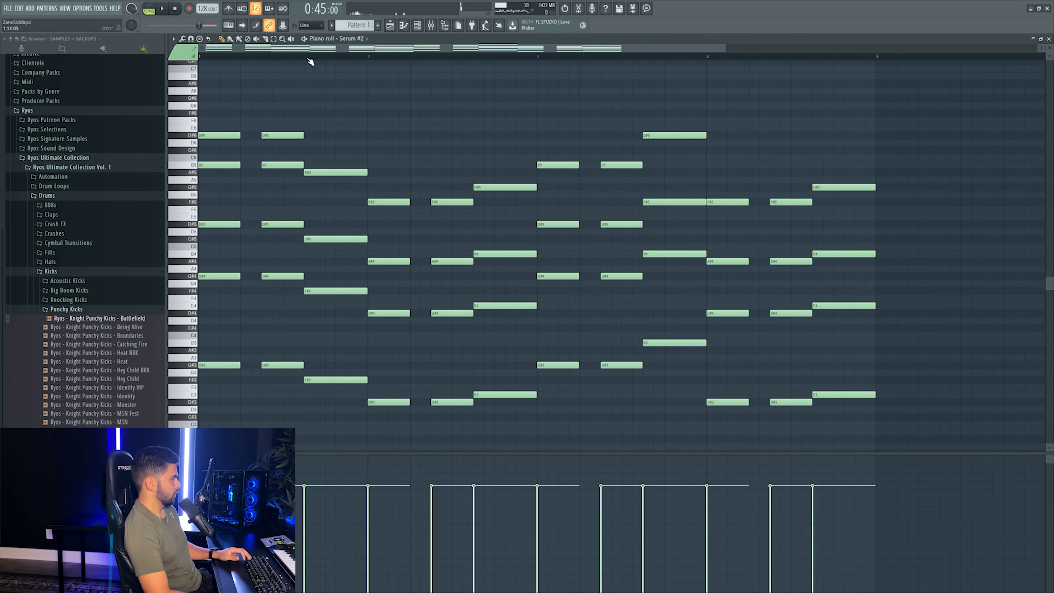
key("space")
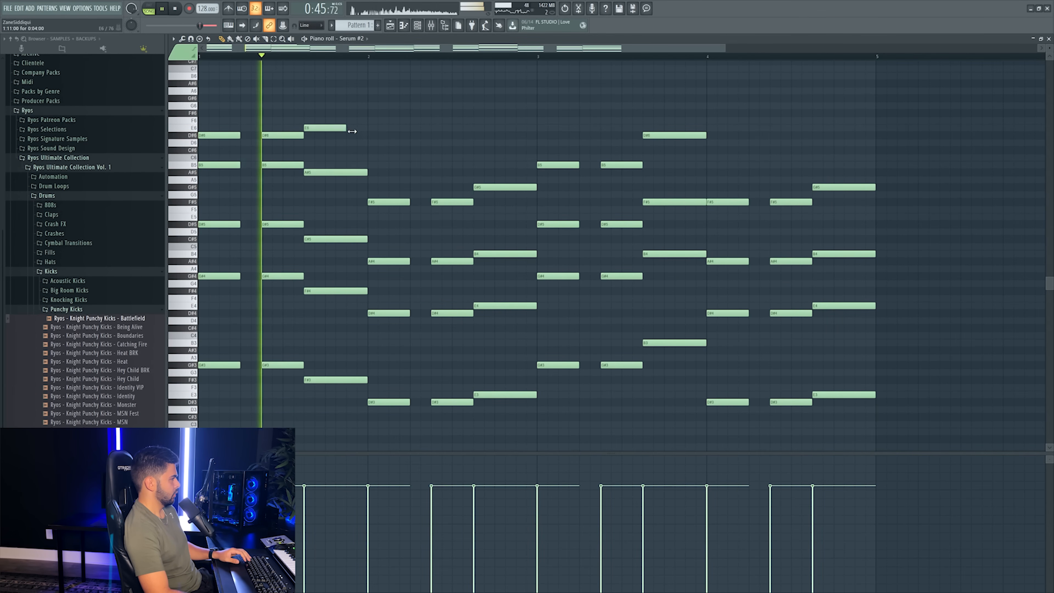
left_click_drag(345, 128, 366, 128)
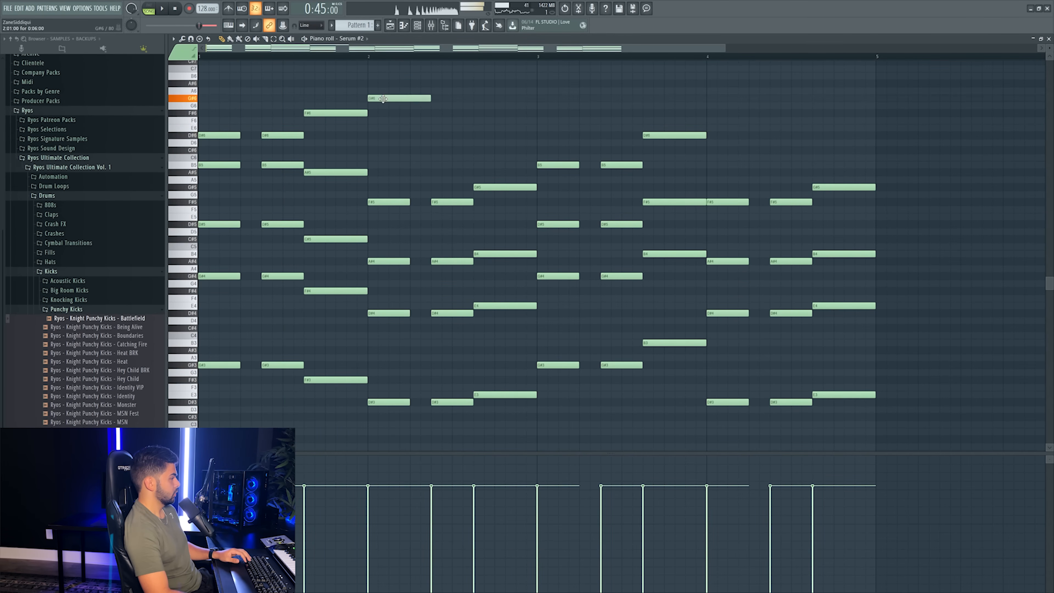
- Copy the bar 1 melody into bar 2, with A#6 over the first two hits and G#6 over the last chord, and play it
right_click(382, 98)
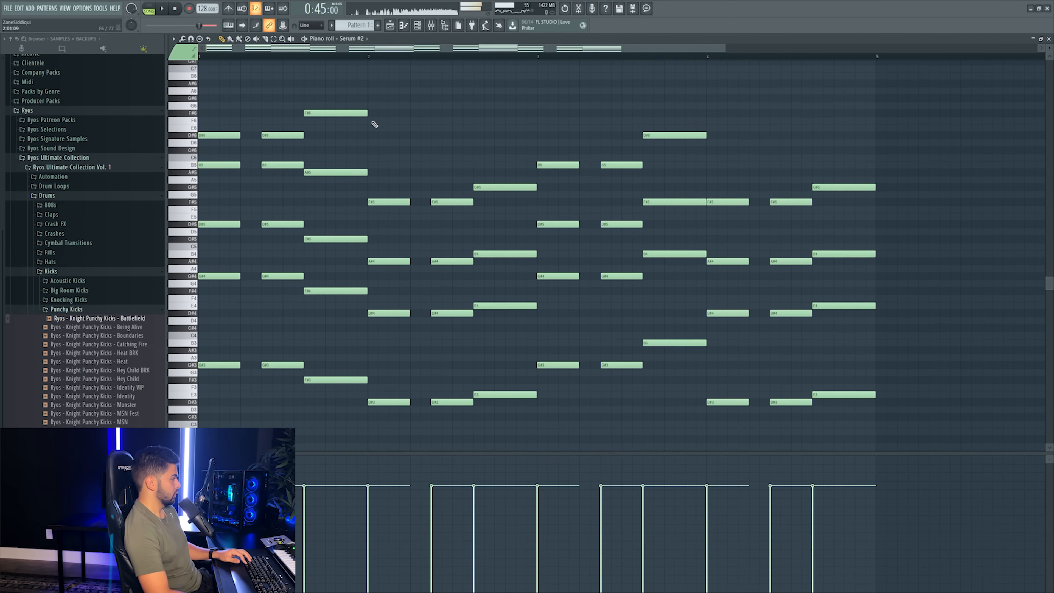
left_click_drag(198, 108, 402, 142)
key("space")
left_click_drag(209, 131, 379, 78)
scroll(398, 91, "up", 3)
left_click(513, 131, "ctrl")
left_click_drag(500, 131, 499, 165)
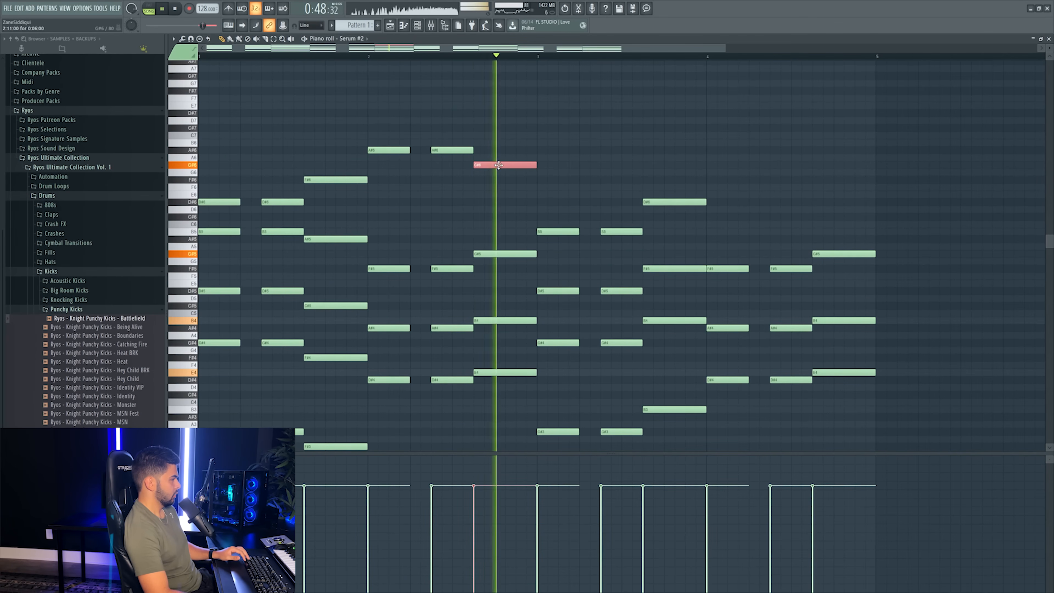
left_click_drag(496, 56, 199, 57)
scroll(398, 128, "down", 2)
scroll(397, 125, "down", 2)
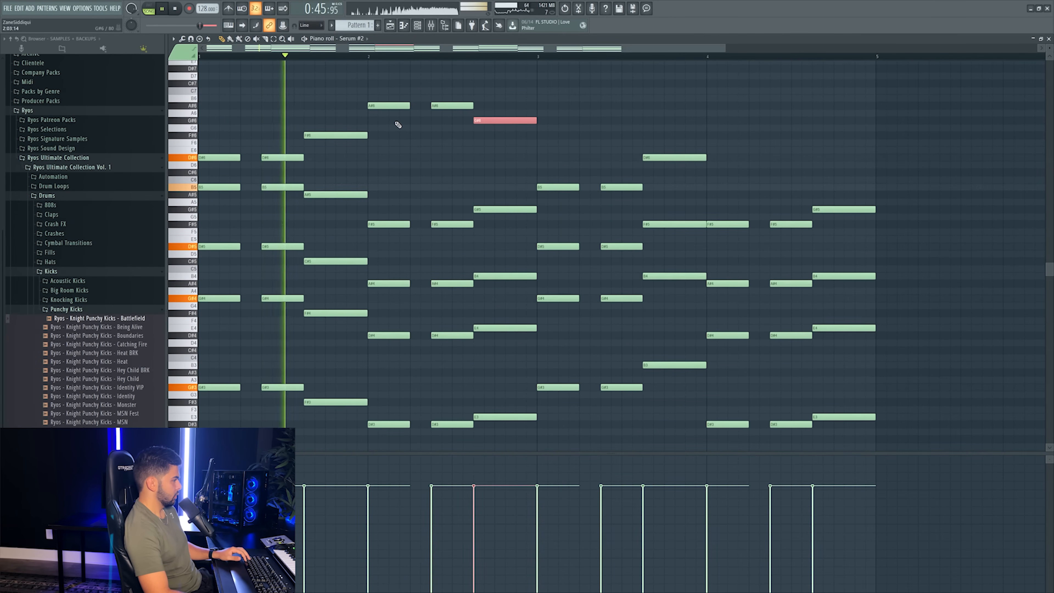
- Try lower bar 2 melody notes, with D#6 and B5 over the first two hits and F6 over the last chord
key("space")
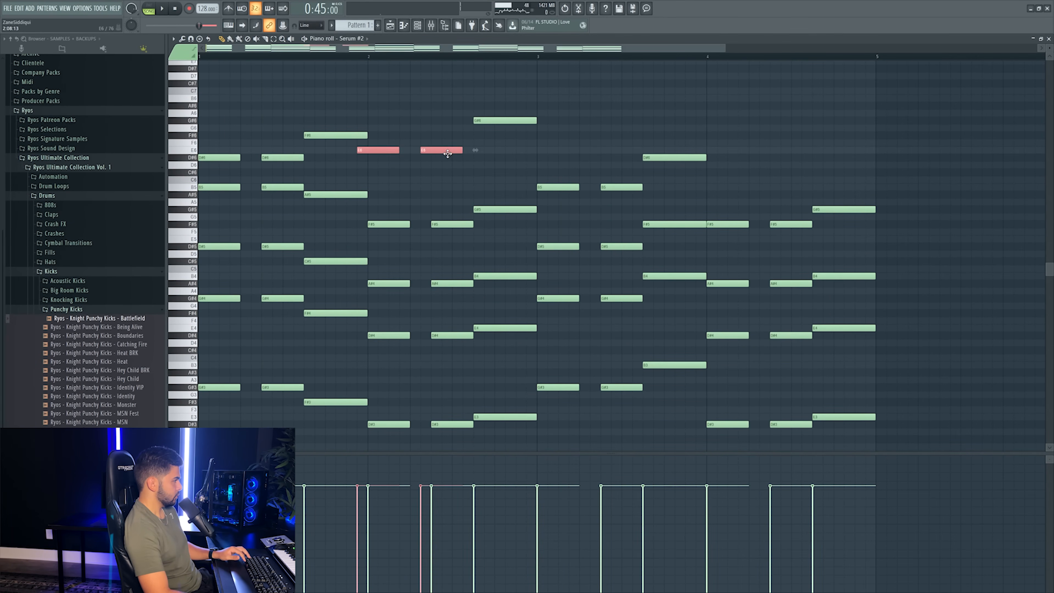
left_click_drag(489, 122, 490, 149)
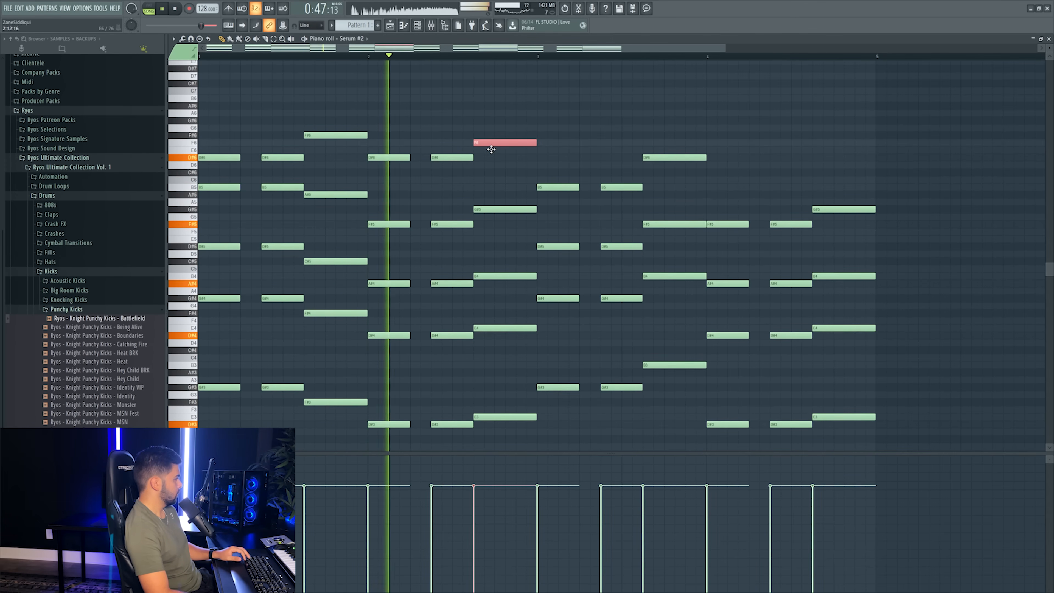
key("space")
left_click_drag(457, 160, 449, 190)
key("space")
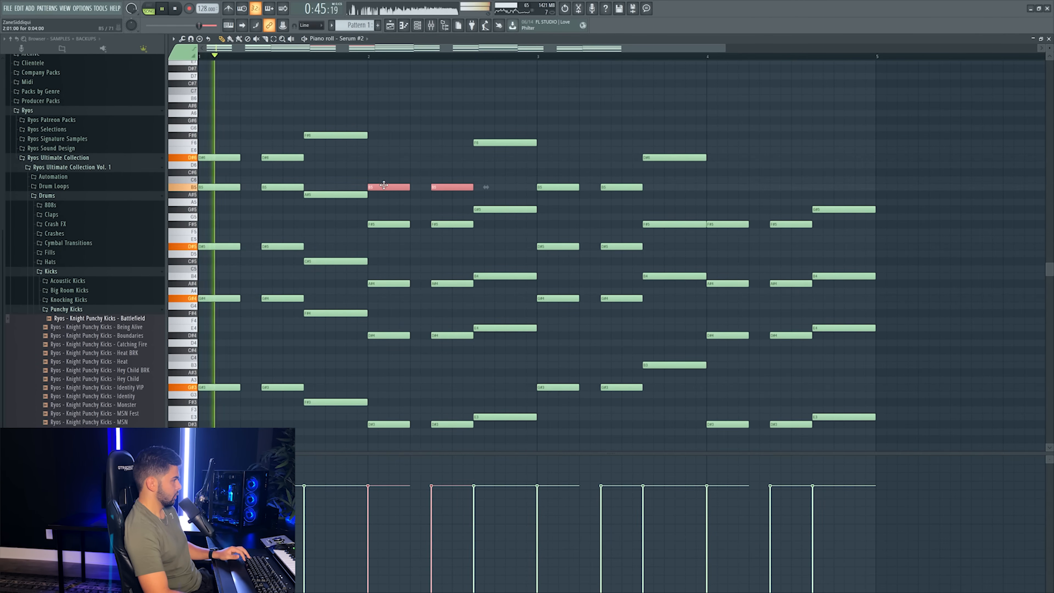
- Raise the first two chord hits of bar 2 to an E3 root and set the melody notes above them to G#6
left_click_drag(384, 185, 446, 348)
key("space")
scroll(393, 202, "up", 2)
scroll(393, 201, "down", 2)
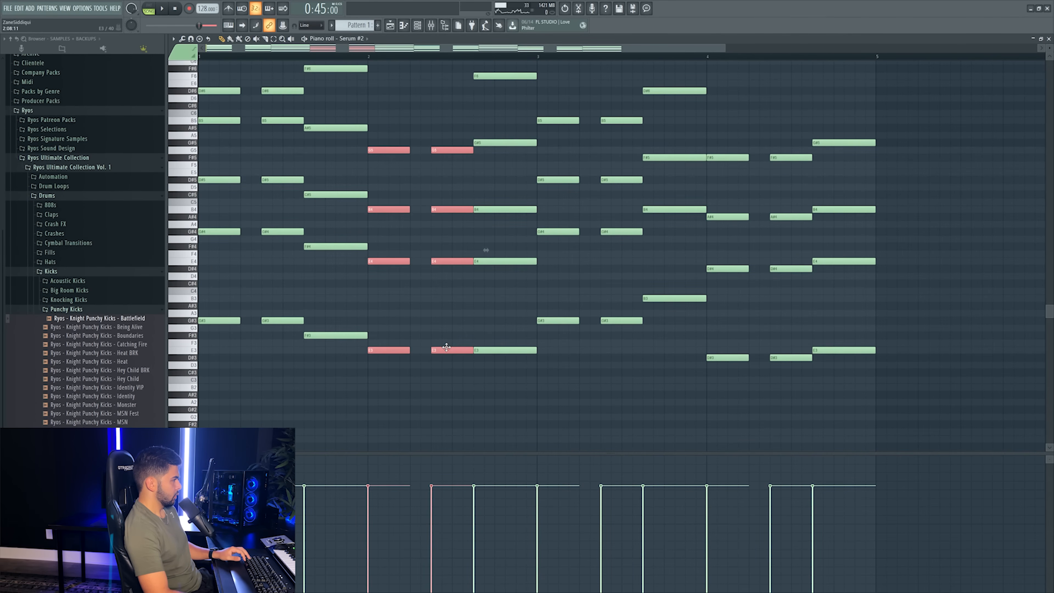
scroll(443, 348, "down", 1)
left_click(442, 342)
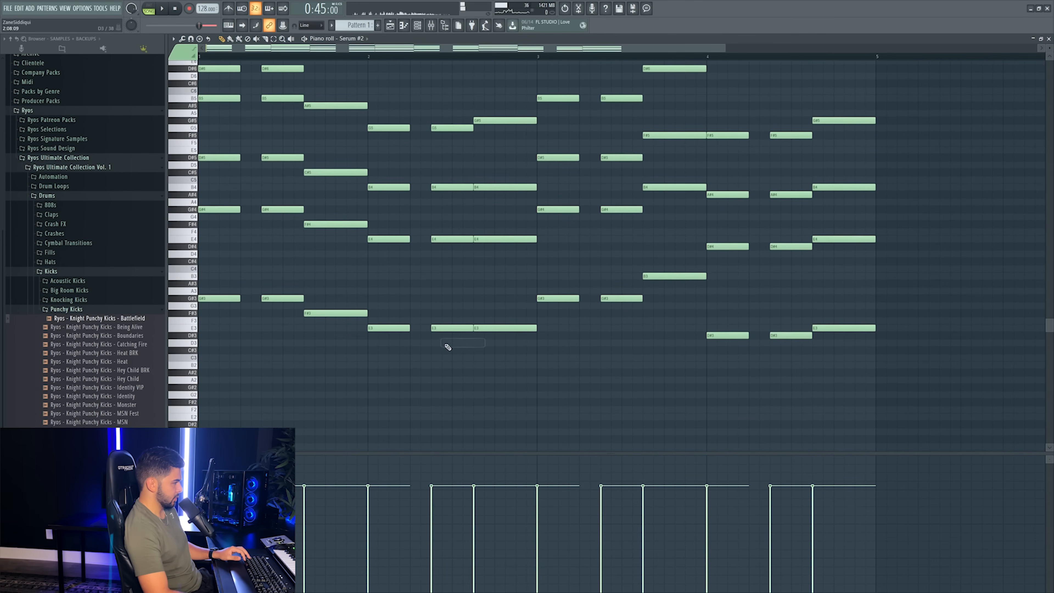
left_click_drag(419, 241, 453, 351)
scroll(458, 306, "up", 5)
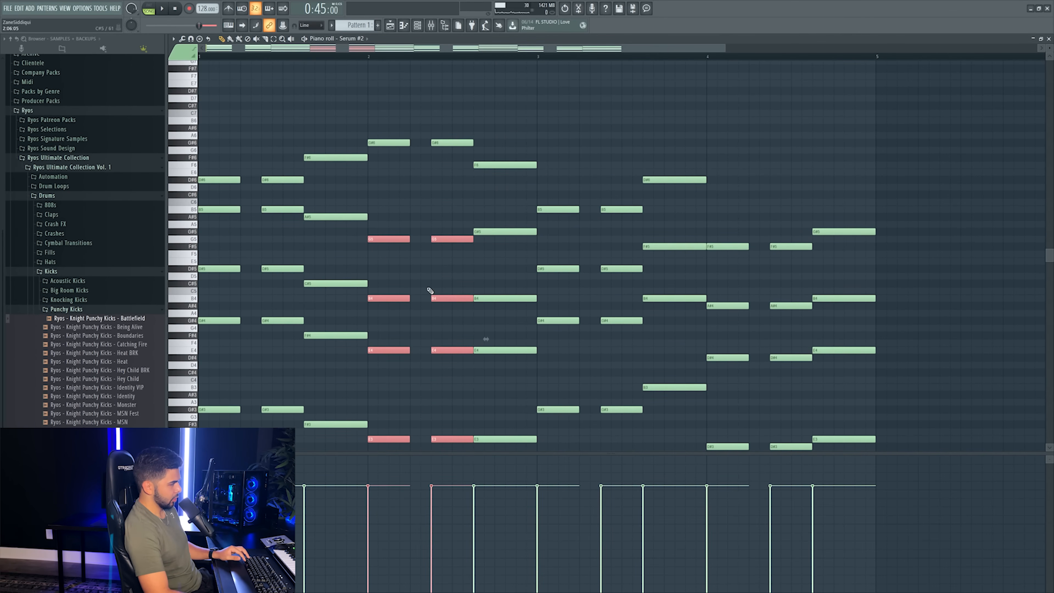
- Compare the first two bar 2 chords on D#3 and E3 roots, keep E3, and raise their G5 notes to G#5
scroll(430, 291, "down", 2)
left_click_drag(374, 400, 375, 408)
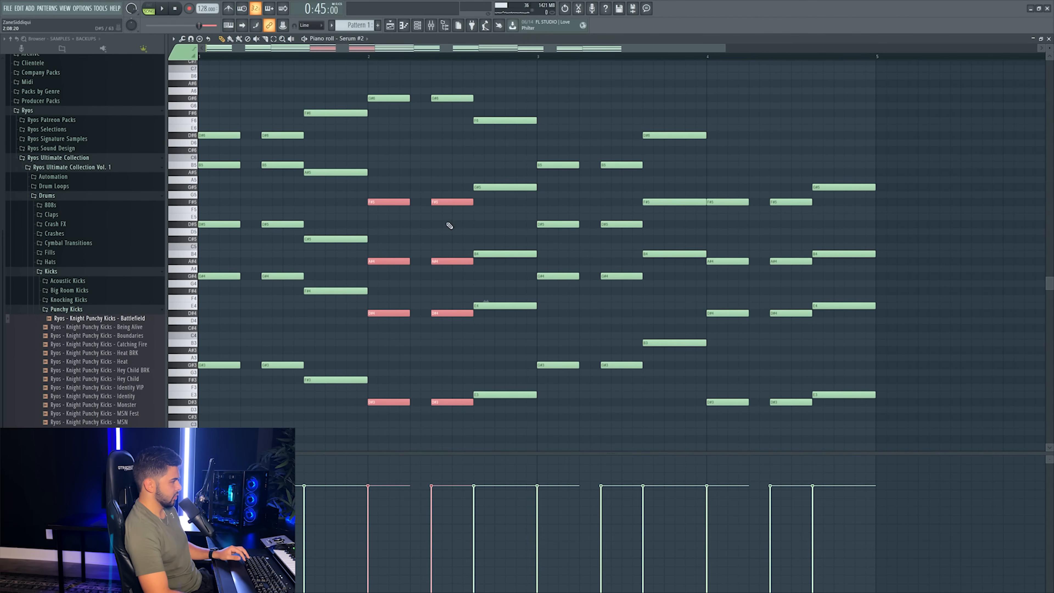
left_click_drag(381, 403, 378, 396)
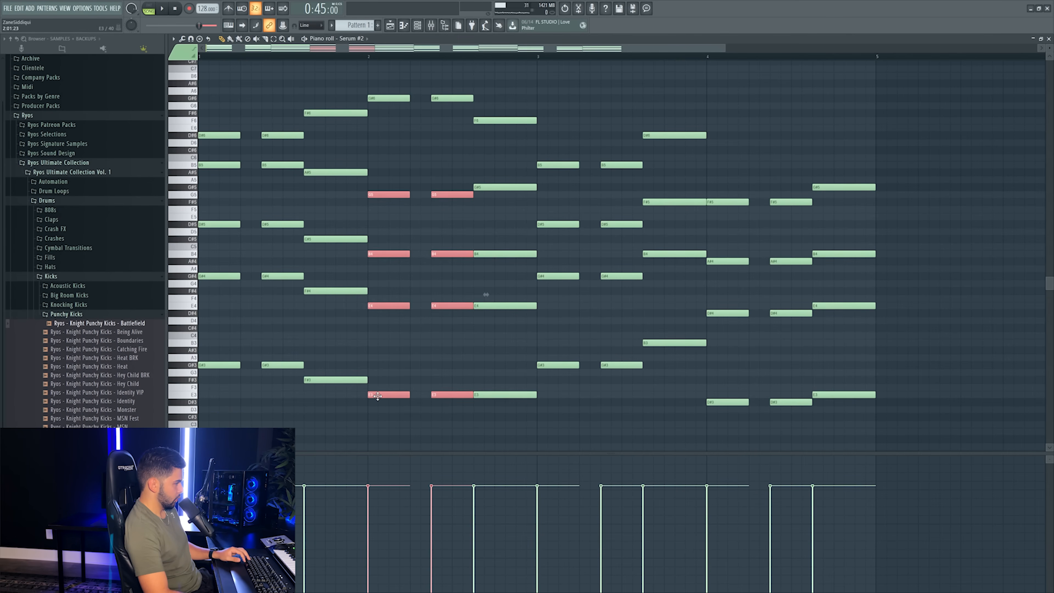
left_click_drag(386, 200, 450, 187)
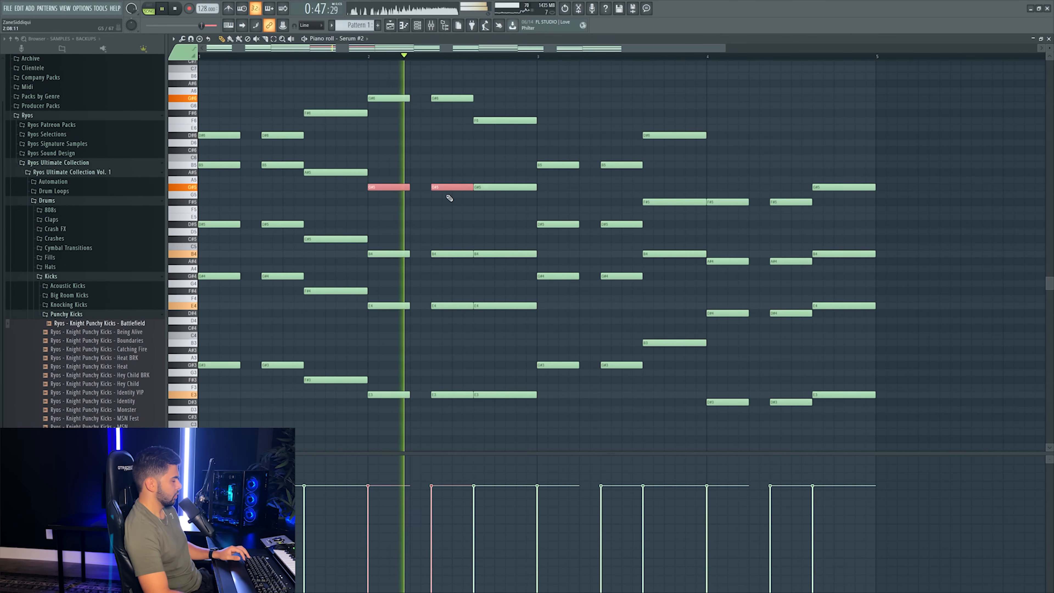
key("space")
- Lower the last chord of bar 2 to a D#3 root with F#5 as its upper note, and set its melody note to A#6
left_click_drag(513, 267, 501, 408)
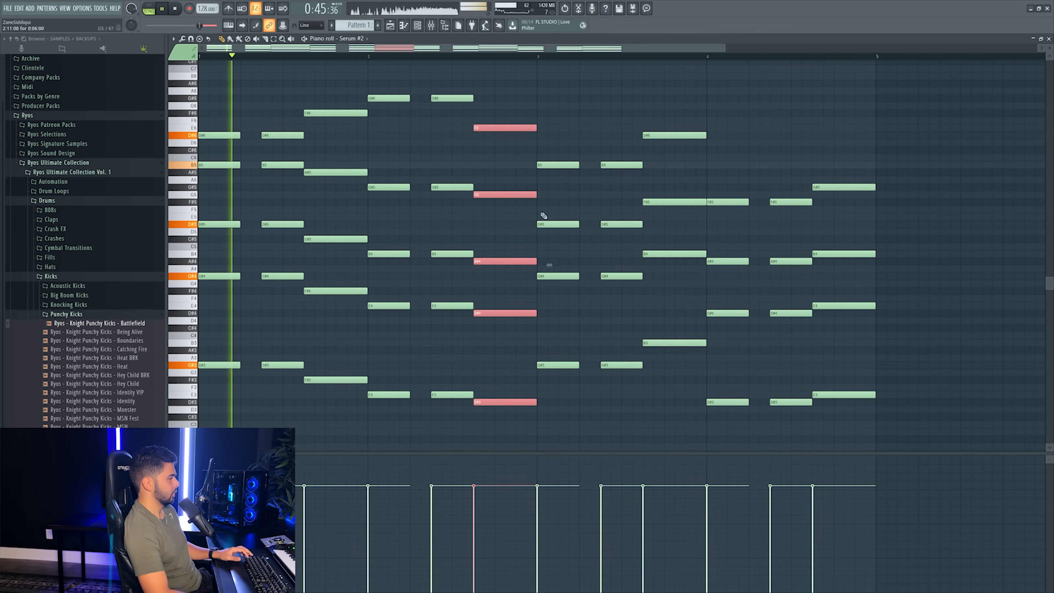
left_click(483, 196, "ctrl")
left_click_drag(483, 195, 483, 202)
left_click_drag(490, 128, 495, 136)
key("space")
- Try a G6 melody note just after the start of bar 3 and remove it again
left_click(549, 109)
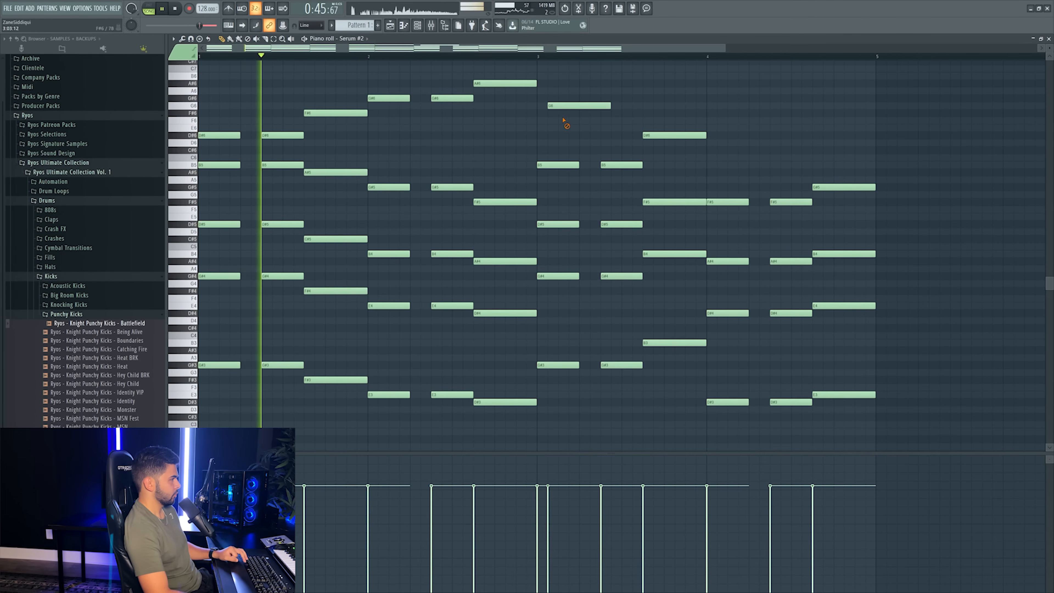
scroll(332, 258, "up", 4)
right_click(588, 191)
scroll(568, 193, "down", 5)
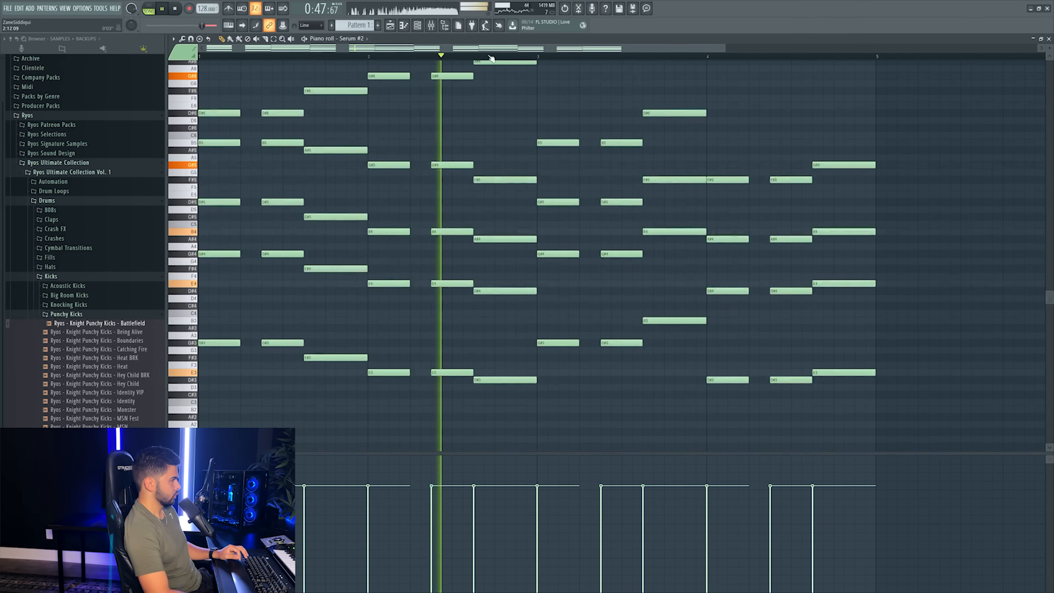
scroll(435, 181, "down", 2)
scroll(436, 181, "up", 3)
scroll(416, 182, "down", 1)
key("space")
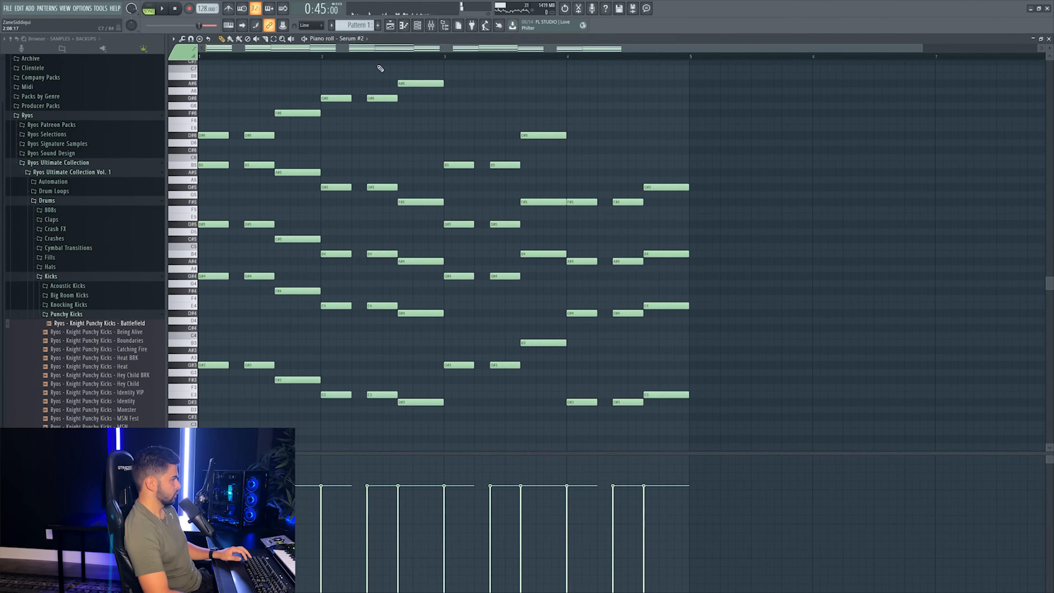
- Raise the last chord of bar 2 to an F#3 root with F#4, C#5 and A#5 above it, and play it back
left_click_drag(425, 175, 414, 429, "ctrl")
key("space")
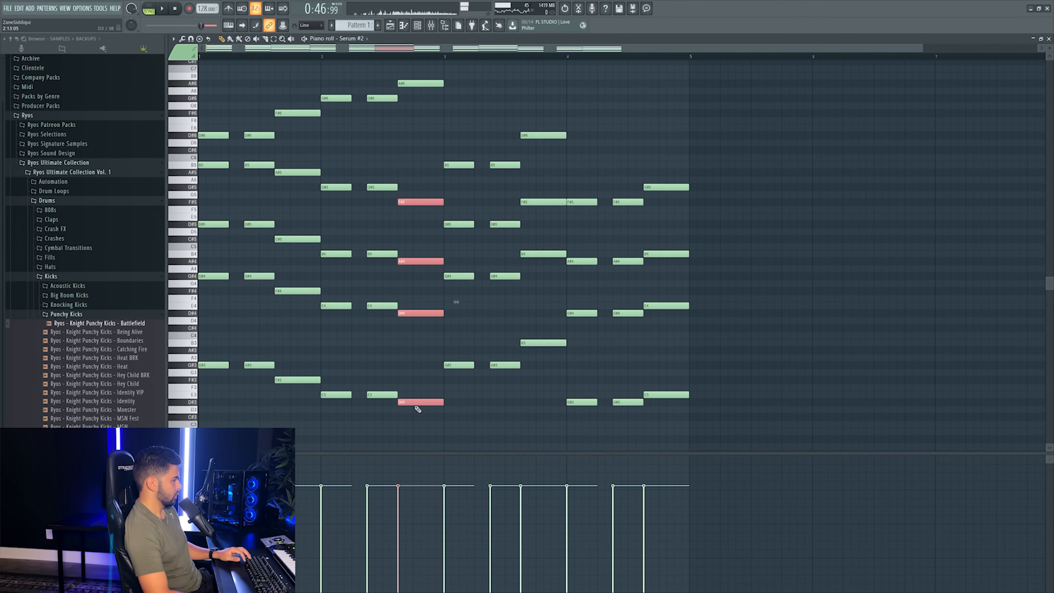
scroll(426, 380, "up", 2)
key("space")
left_click_drag(414, 229, 428, 218, "ctrl")
key("space")
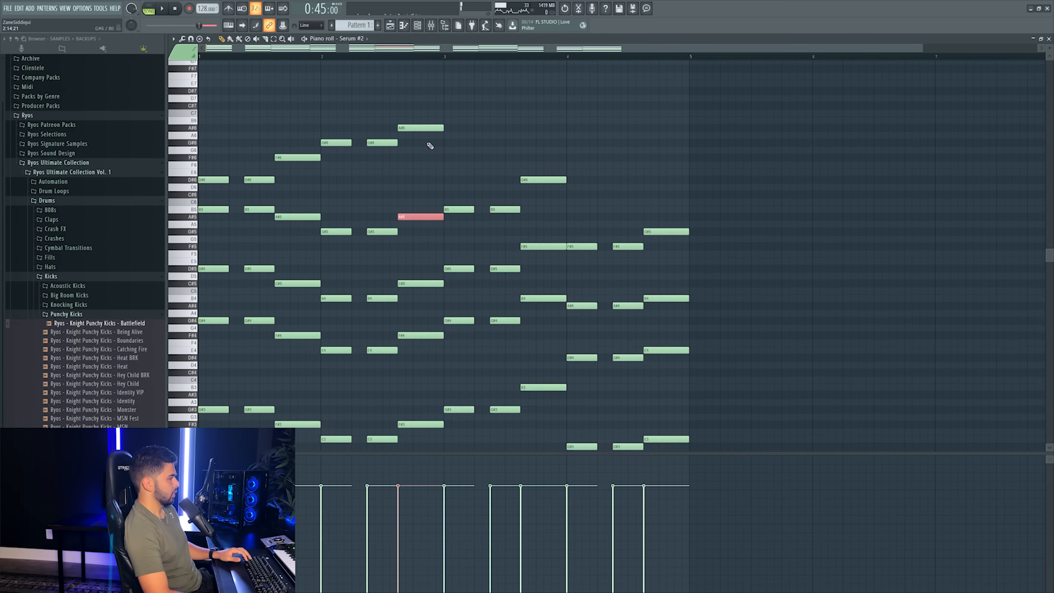
scroll(431, 145, "down", 2)
key("space")
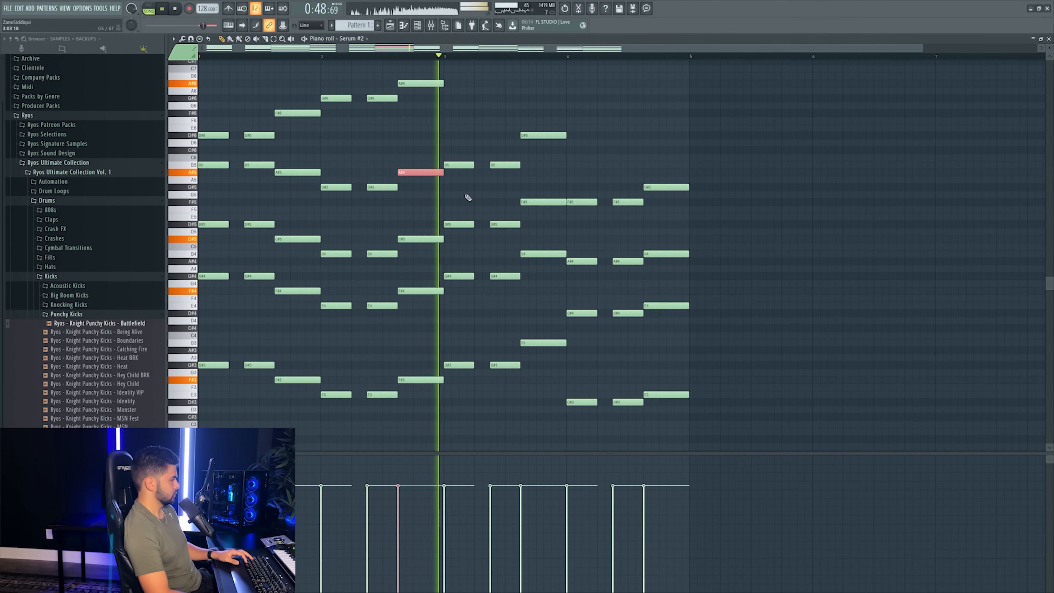
- Play the four-bar progression and replay it from bar 3 to audition the last two bars
scroll(469, 187, "up", 2)
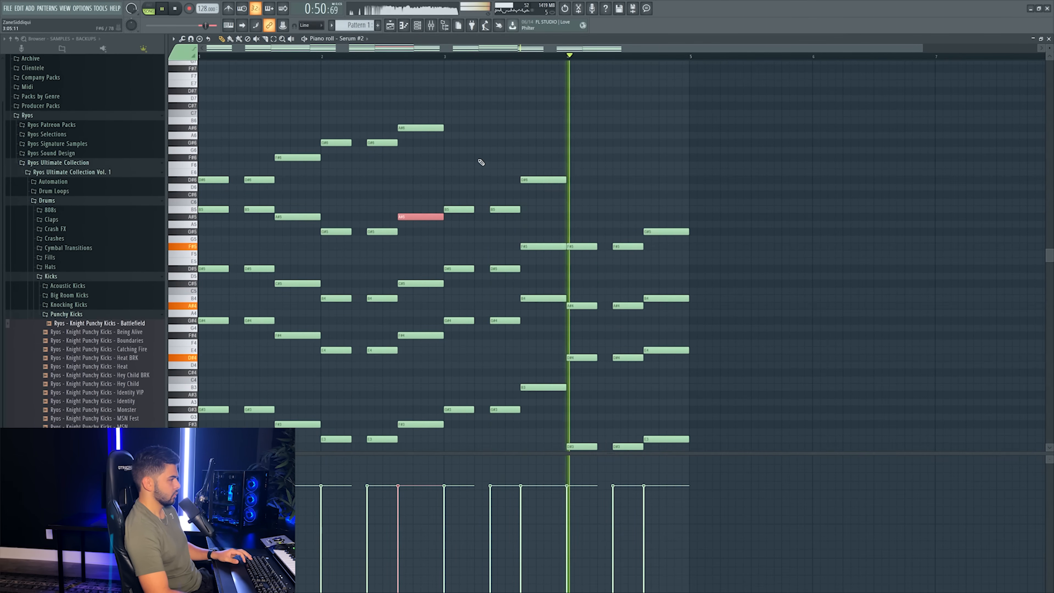
scroll(481, 162, "down", 3)
scroll(494, 153, "up", 2)
key("space")
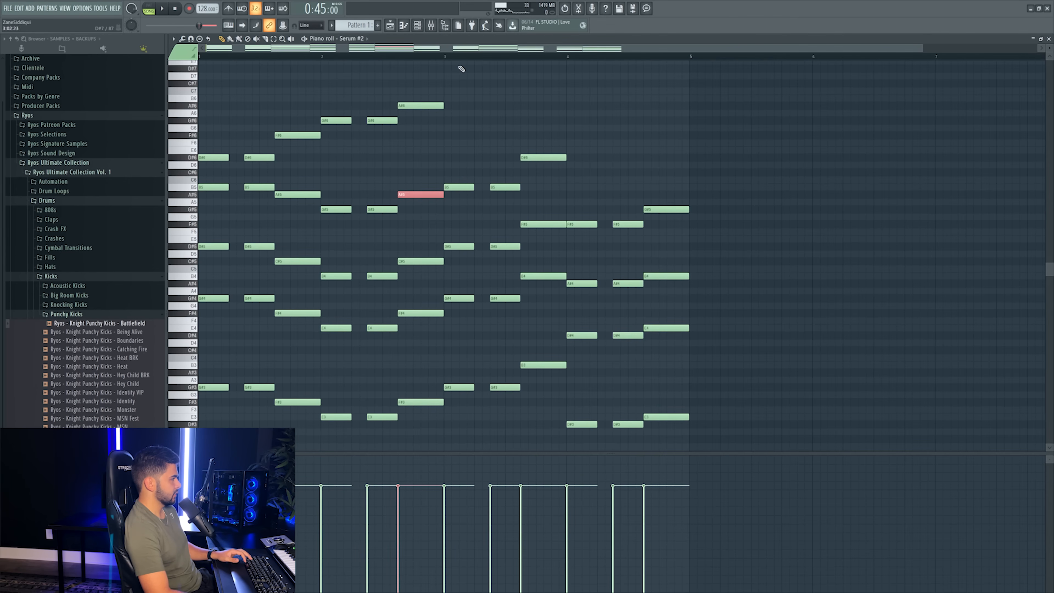
left_click_drag(463, 139, 781, 216)
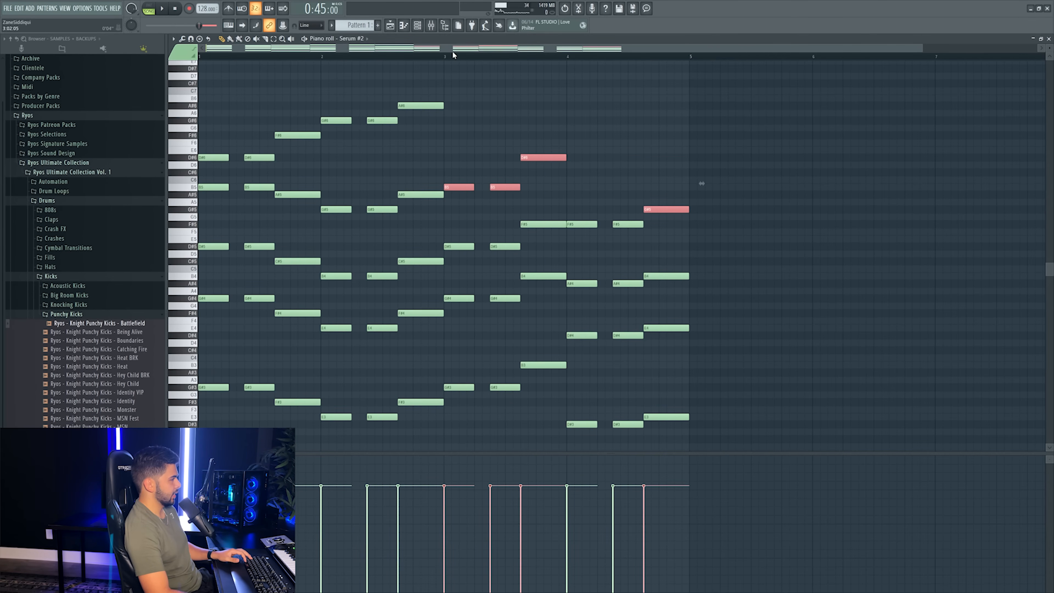
left_click(447, 58)
key("space")
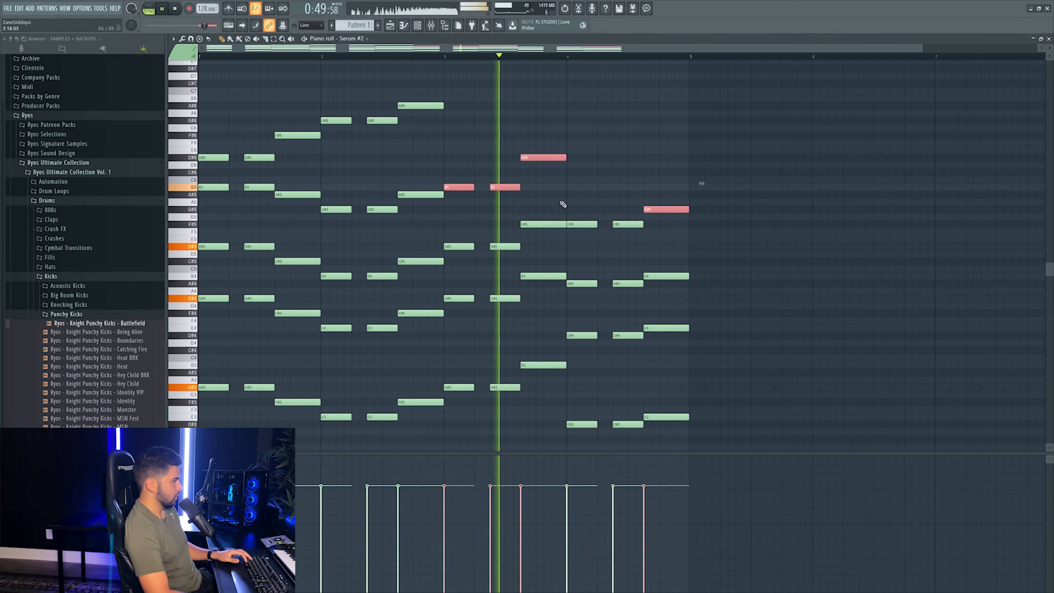
key("space")
left_click_drag(569, 171, 589, 171)
scroll(587, 173, "down", 2)
key("space")
scroll(589, 169, "up", 2)
- Delete all the chords in bar 4
left_click_drag(584, 162, 744, 435)
left_click(625, 342, "ctrl")
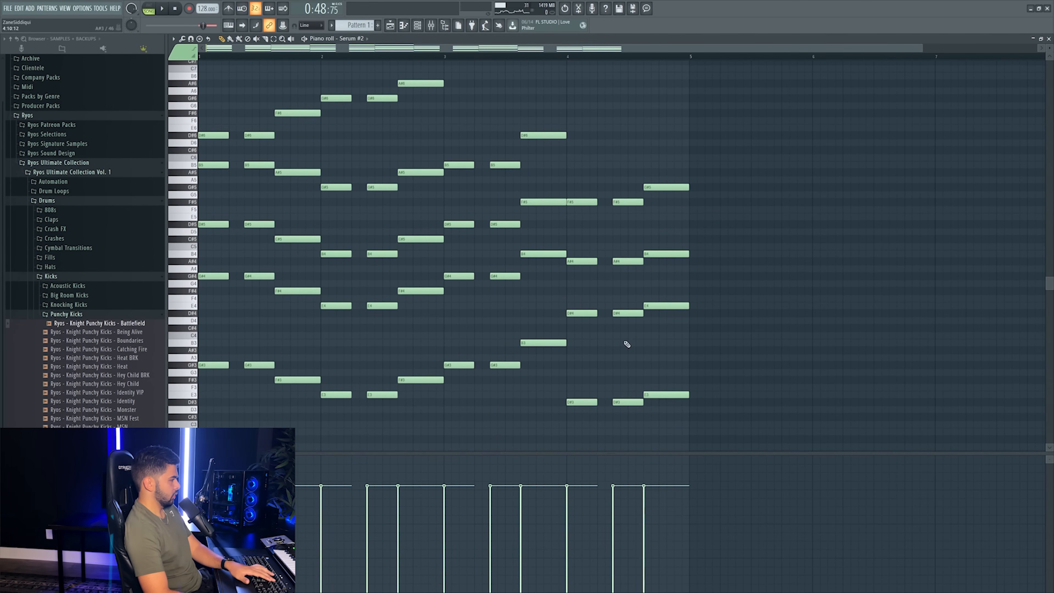
left_click_drag(578, 169, 781, 418)
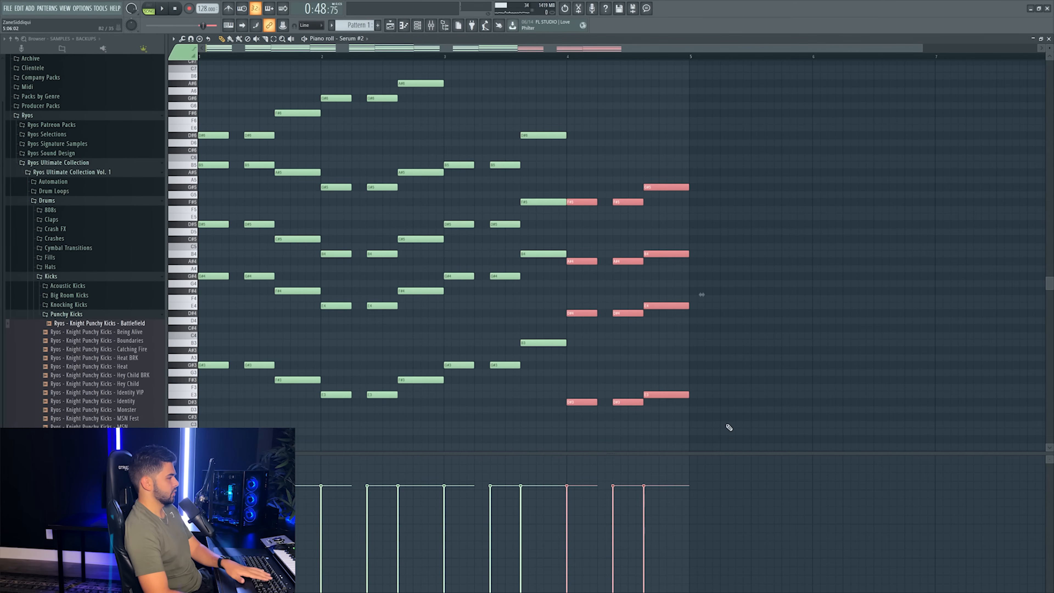
key("Delete")
- Copy the bar 2 chords into bar 4 and delete the copied melody notes above them
scroll(346, 117, "up", 3)
left_click_drag(342, 101, 424, 451)
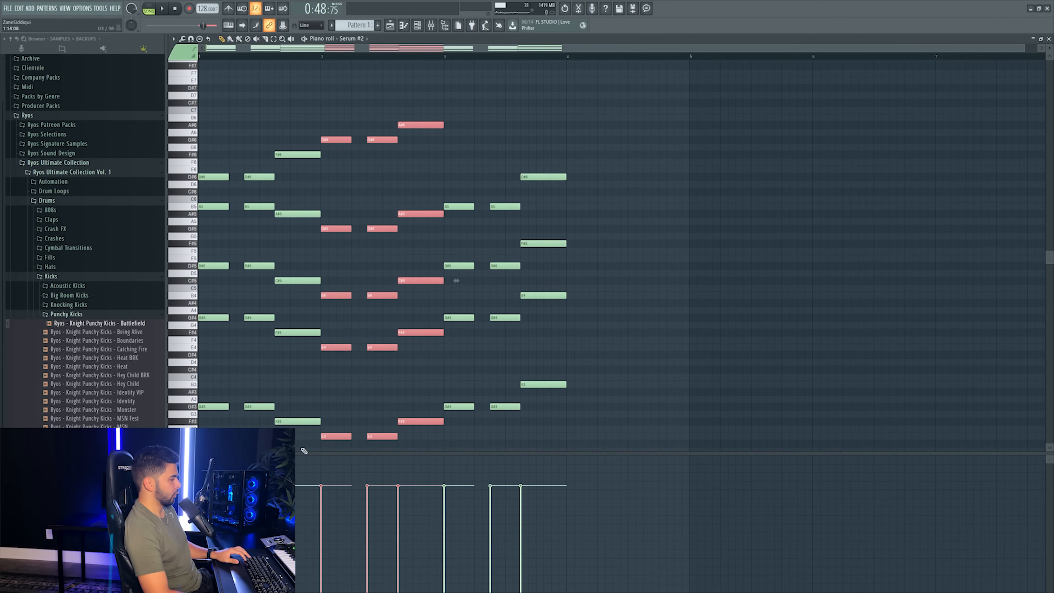
mouse_move(330, 436)
left_mouse_down()
mouse_move(590, 428)
mouse_move(577, 436)
left_mouse_up()
key("space")
scroll(744, 370, "up", 2)
scroll(741, 366, "down", 3)
scroll(614, 166, "up", 1)
left_click_drag(575, 93, 716, 132)
key("Delete")
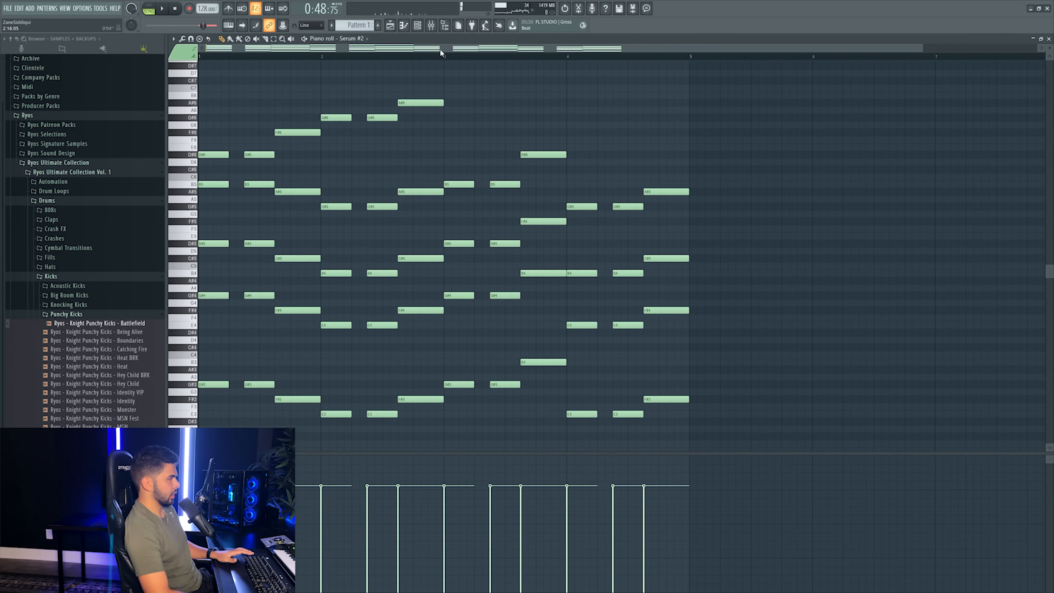
- Play from bar 3, and copy the melody notes of bars 1 and 2 over bars 3 and 4
left_click(447, 53)
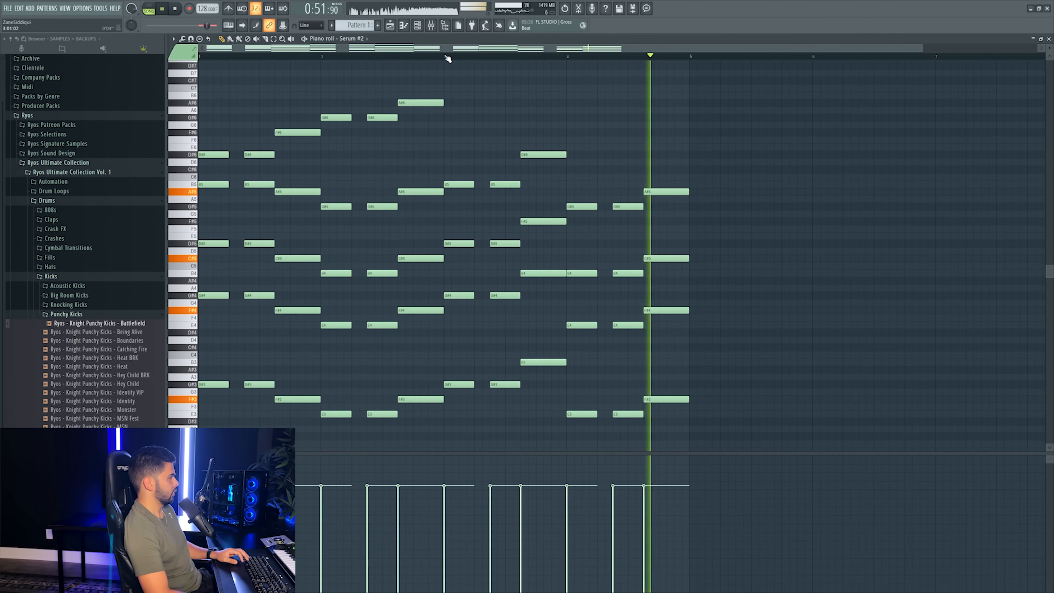
key("space")
scroll(552, 171, "up", 3)
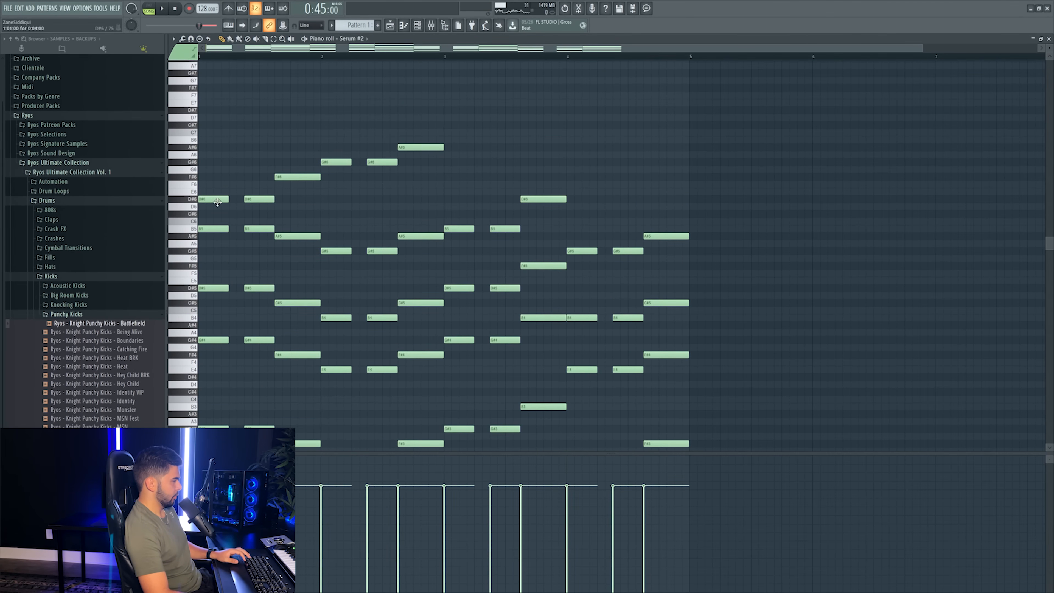
left_click_drag(207, 137, 443, 212)
left_click_drag(215, 199, 461, 197)
key("space")
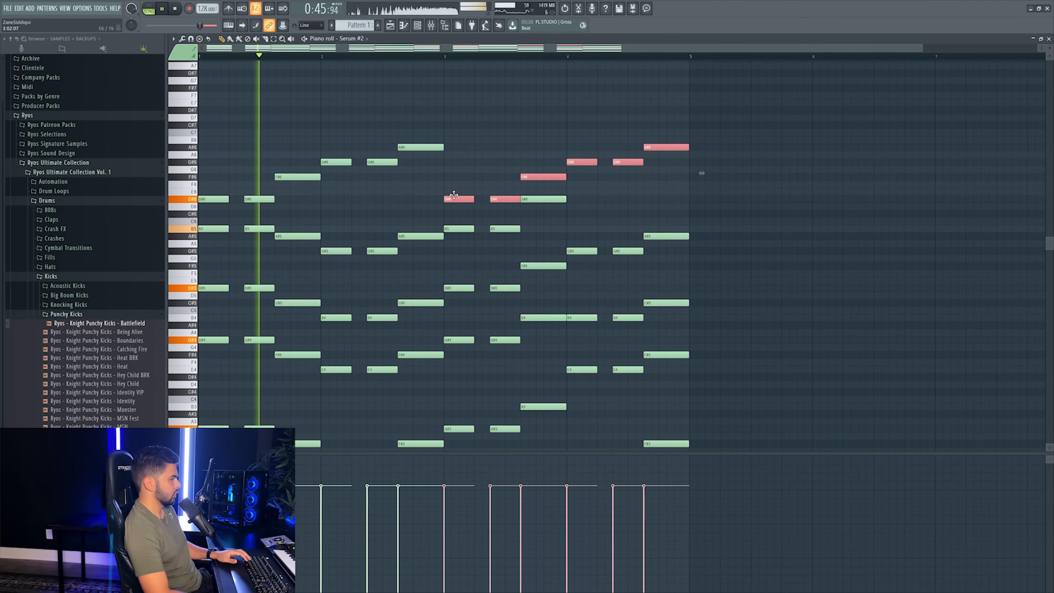
- Remove the copied melody notes over bar 3 and lower those over bar 4 to E6, E6 and F#6
right_click(460, 199)
right_click(507, 200)
right_click(538, 177)
left_click_drag(556, 162, 618, 163)
key("space")
left_click(522, 61)
key("space")
right_click(534, 63)
left_click(521, 56)
left_click_drag(665, 150, 675, 178)
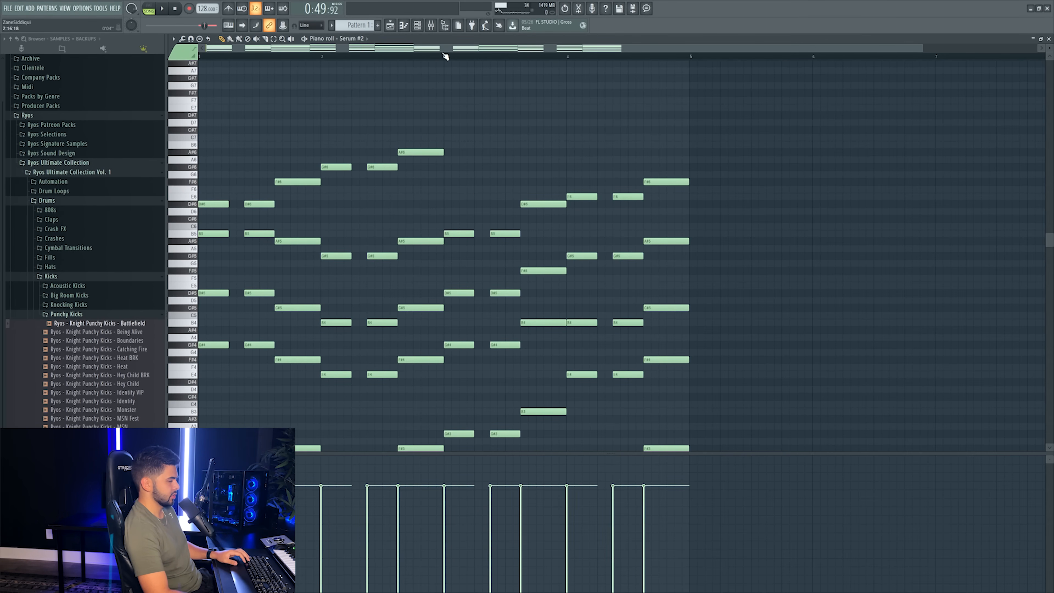
- Delete the three melody notes over bar 4 and play the chords without them
key("space")
right_click(582, 196)
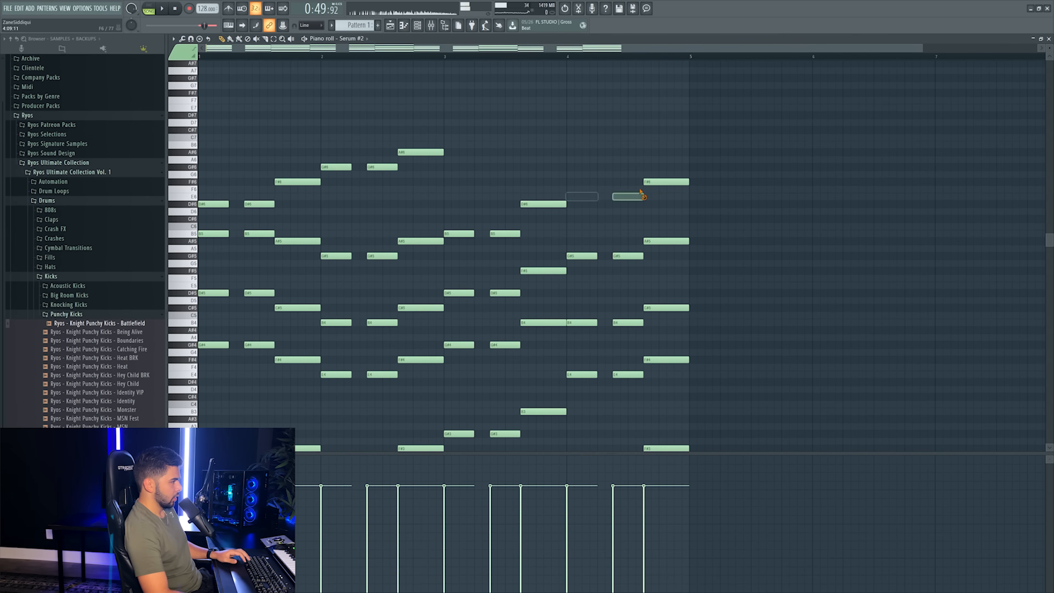
key("space")
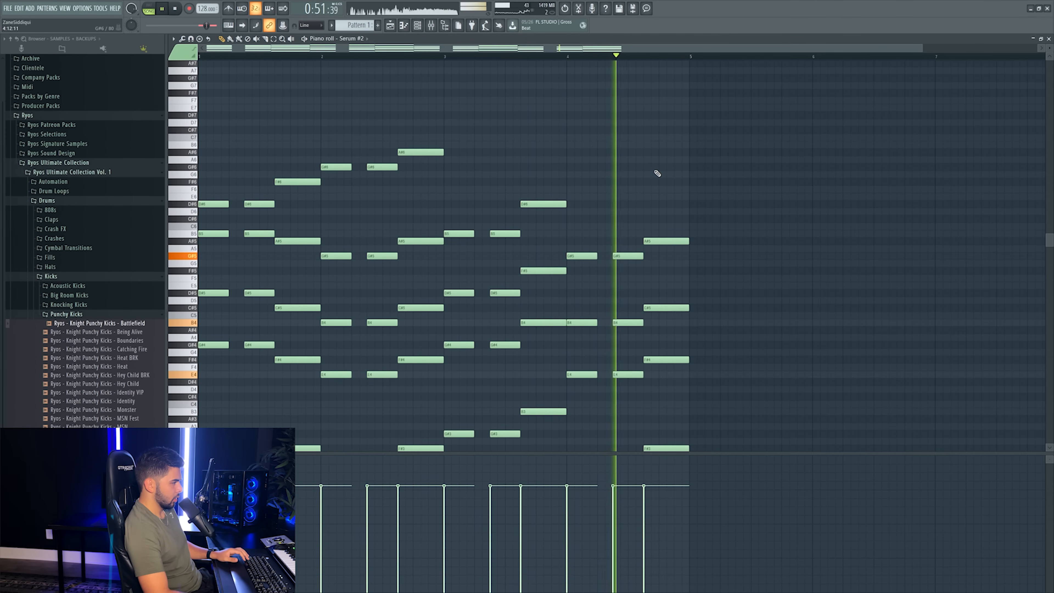
key("space")
- Try the loop without the melody notes over bars 1 and 2, and undo their deletion
left_click_drag(225, 121, 472, 214)
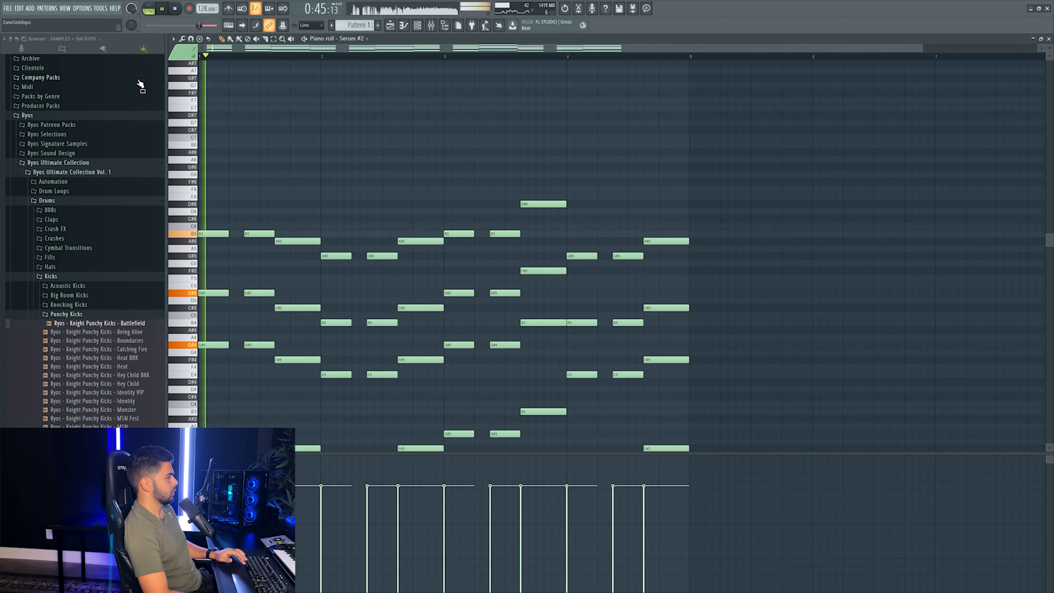
scroll(533, 121, "down", 5)
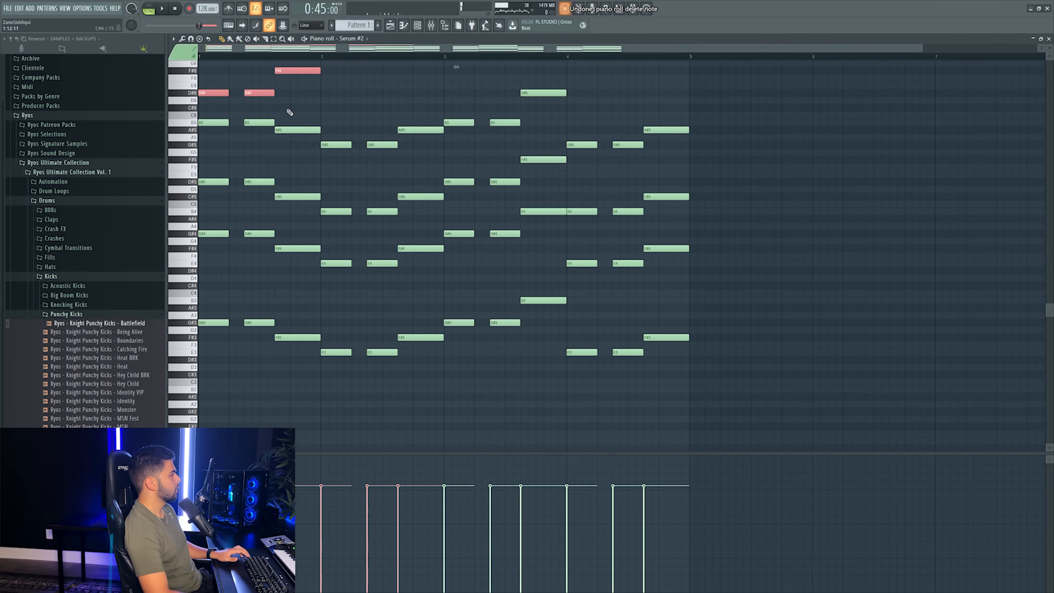
key("space")
- Compare the bars 1 and 2 melody an octave lower, and raise it back by an octave
scroll(289, 113, "up", 5)
key("space")
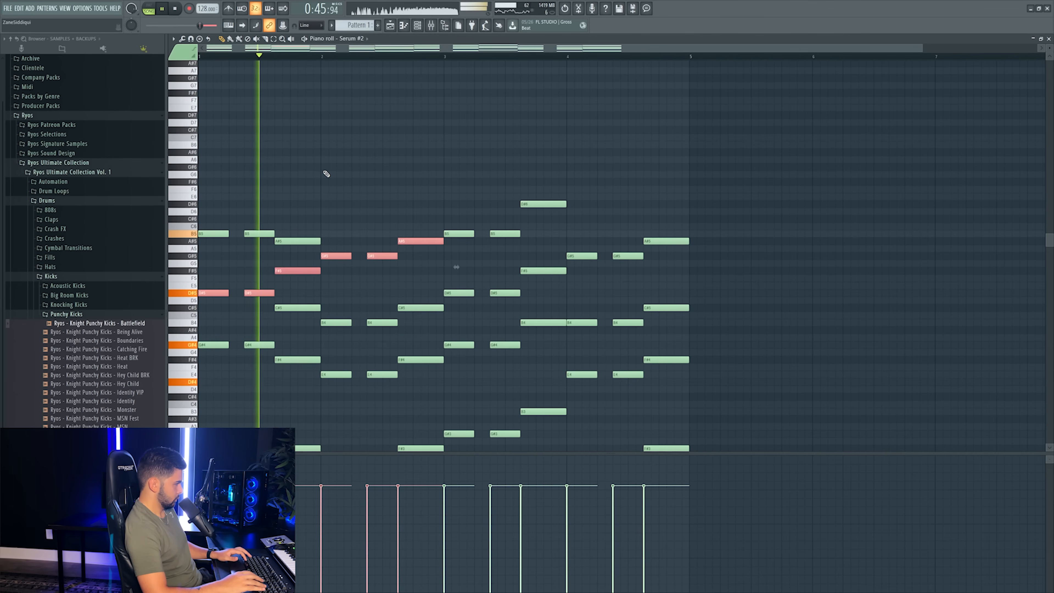
key("space")
key("ctrl+Up")
key("space")
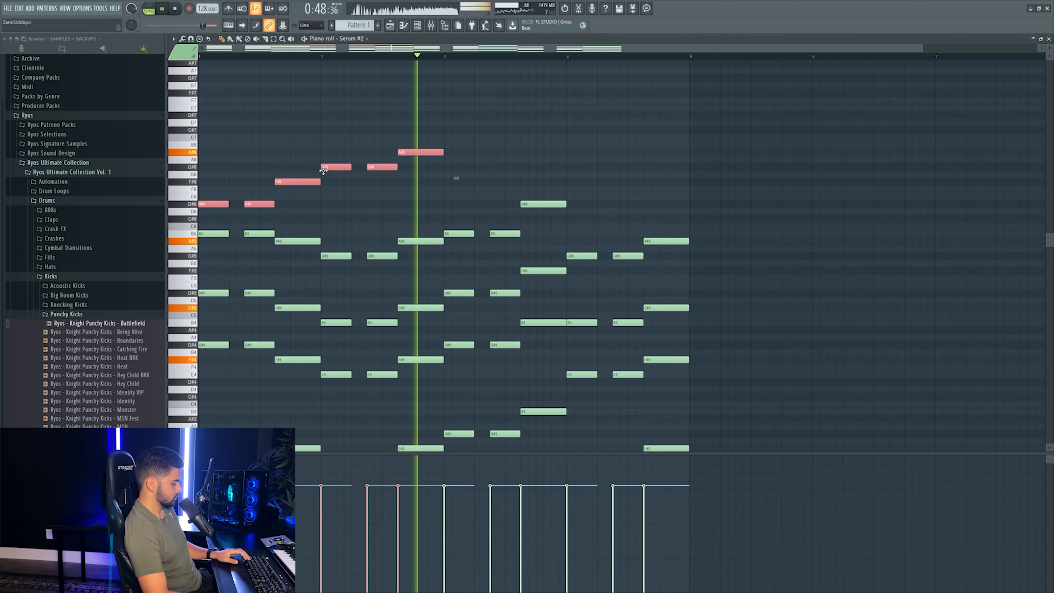
- Delete the melody notes over bars 1 and 2 of the Serum #2 part and return to the playlist
key("space")
key("F7")
right_click(715, 268)
left_click(791, 272)
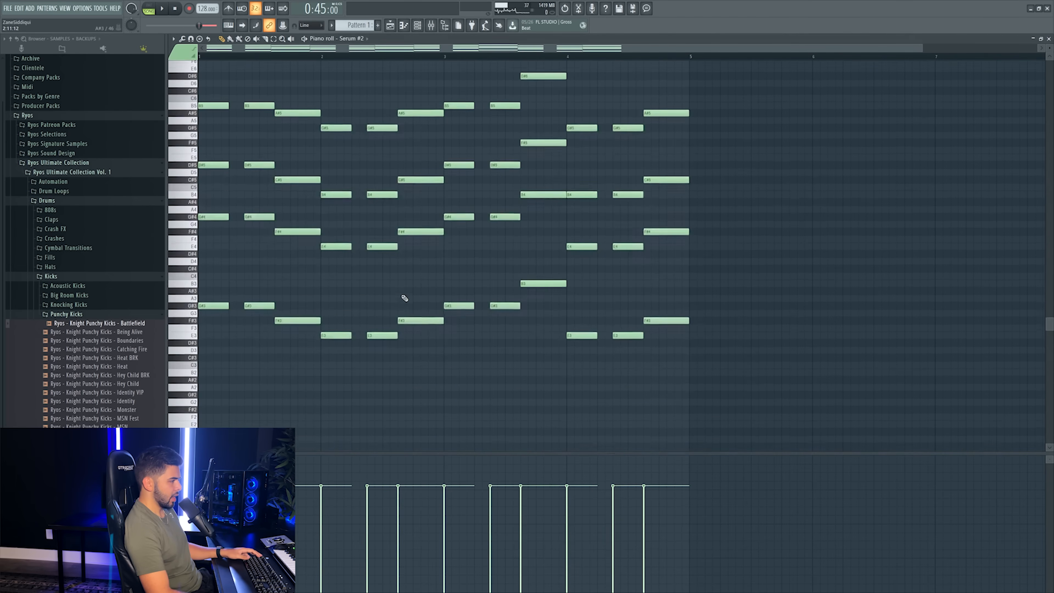
key("F7")
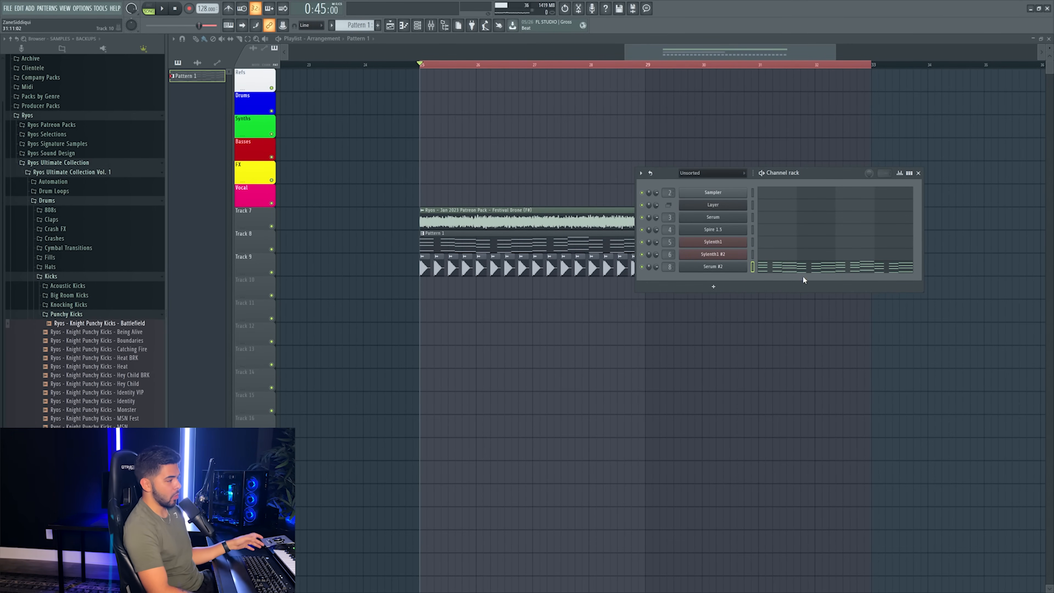
left_click(807, 269)
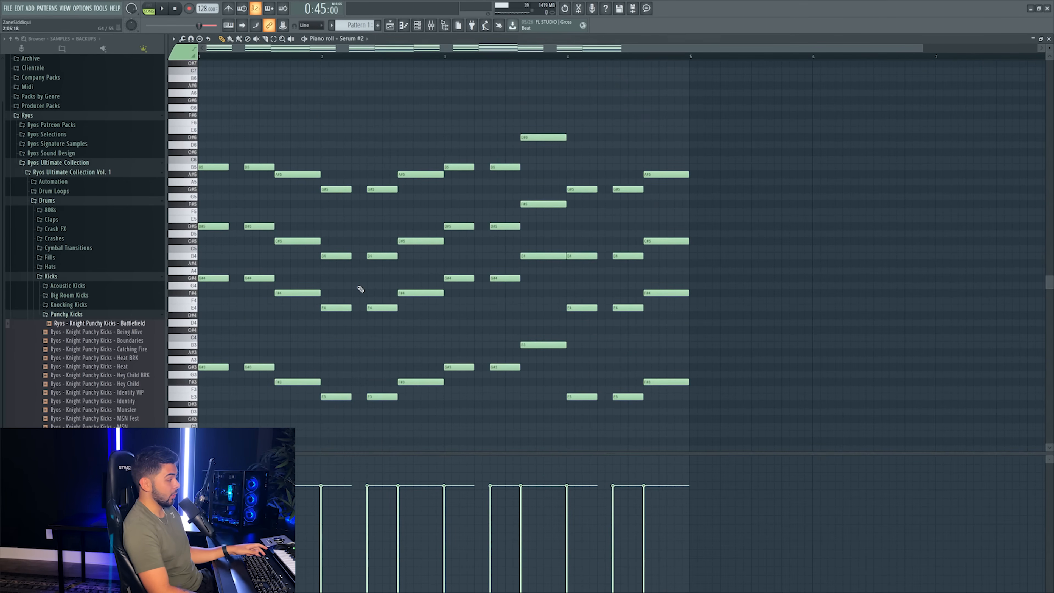
key("F7")
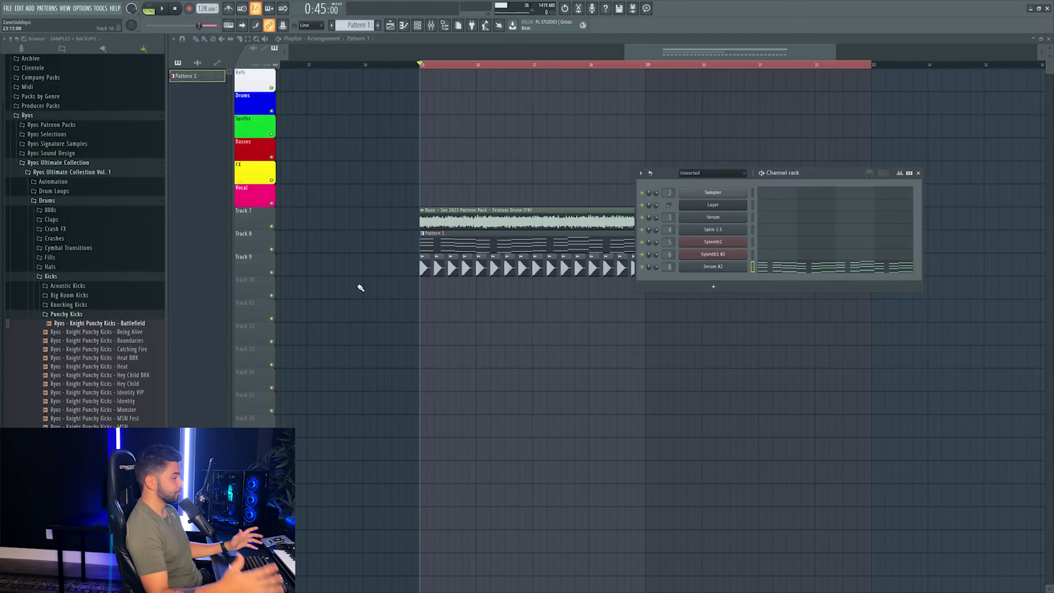
- Open the mixer, raise the Battlefield kick track's volume slightly and play a moment of the loop
left_click(431, 26)
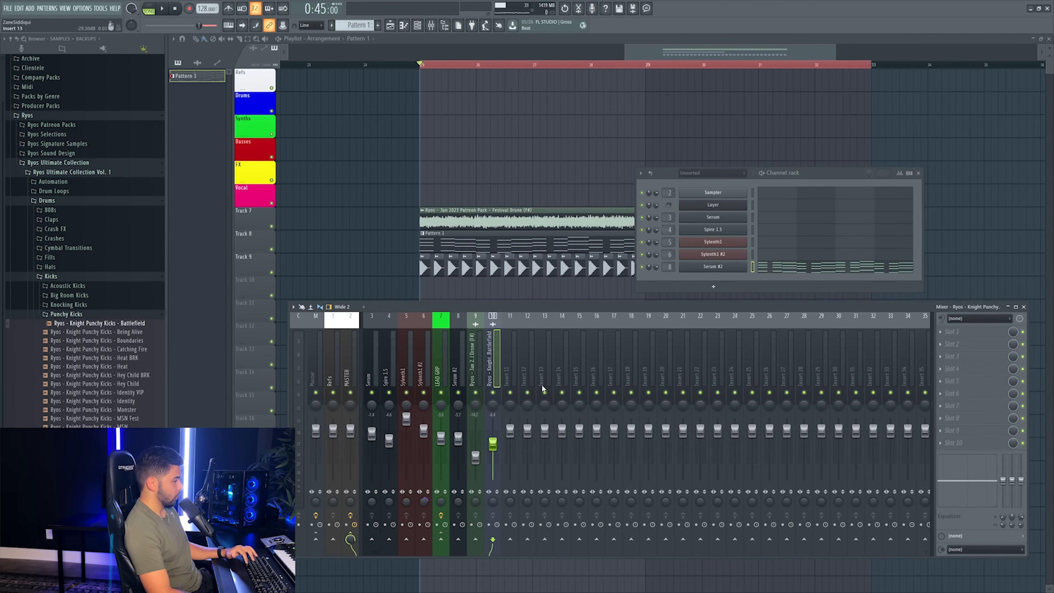
left_click_drag(493, 444, 492, 442)
key("space")
key("space")
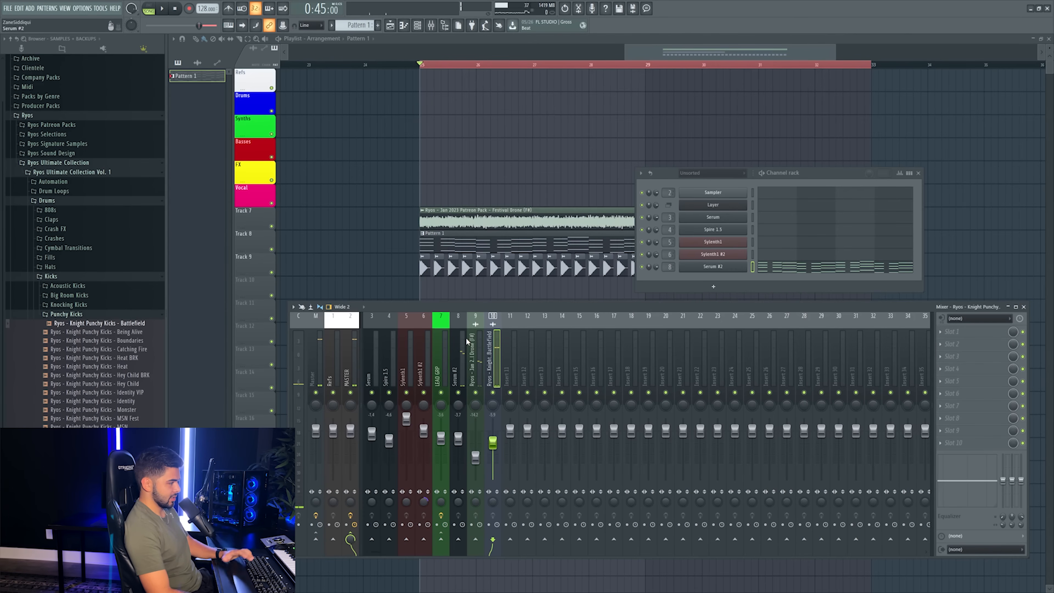
- Select the Serum #2 mixer track and play the loop to check its balance with the kick and drone
left_click(462, 352)
left_click(954, 333)
left_click(614, 268)
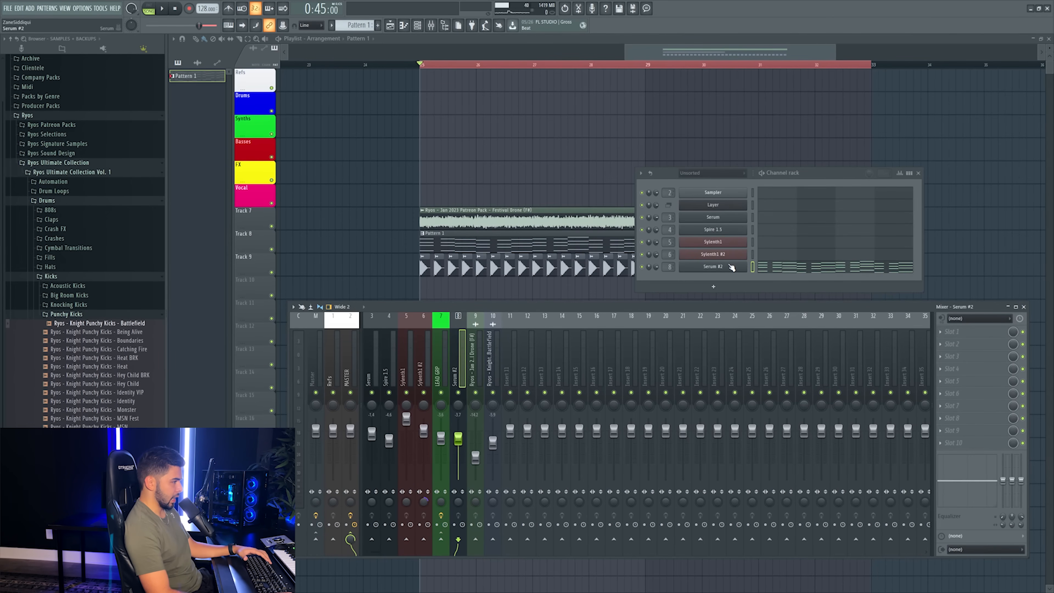
key("space")
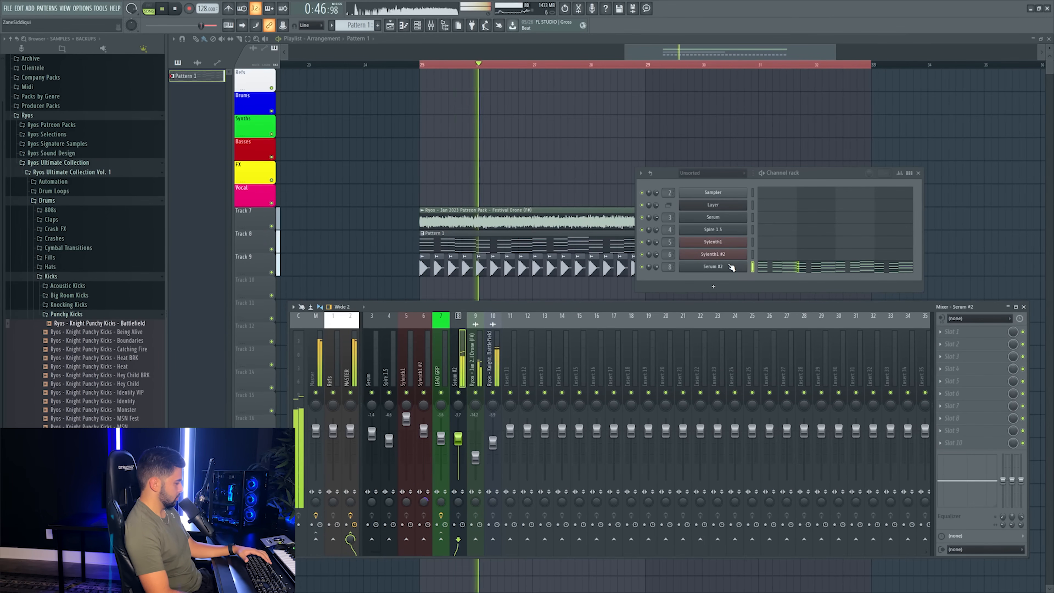
key("space")
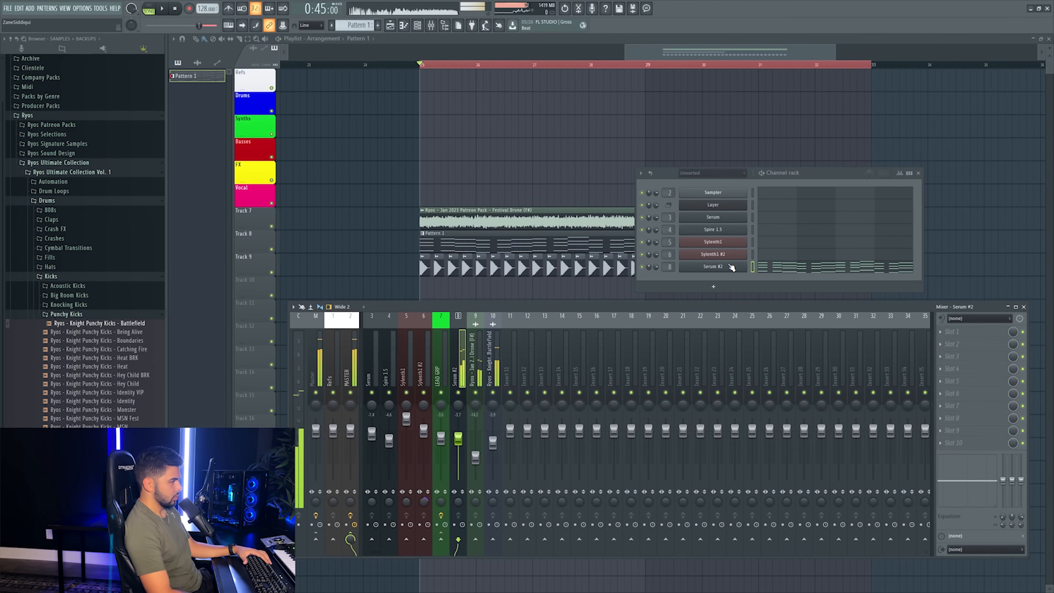
- Copy the Serum #2 notes from Pattern 1 and switch to Pattern 2
right_click(731, 266)
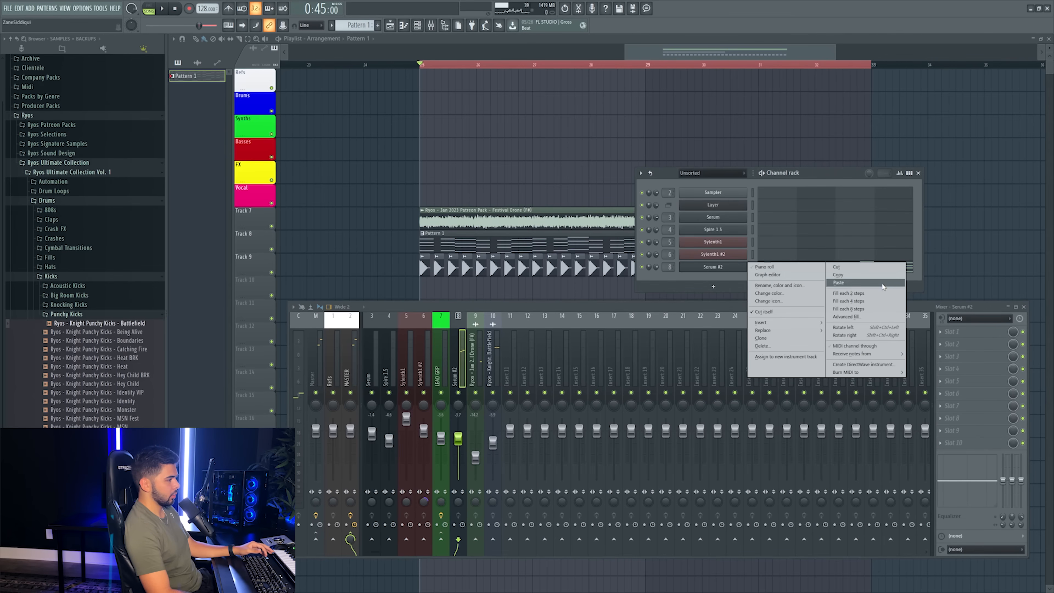
left_click(876, 274)
scroll(353, 19, "up", 1)
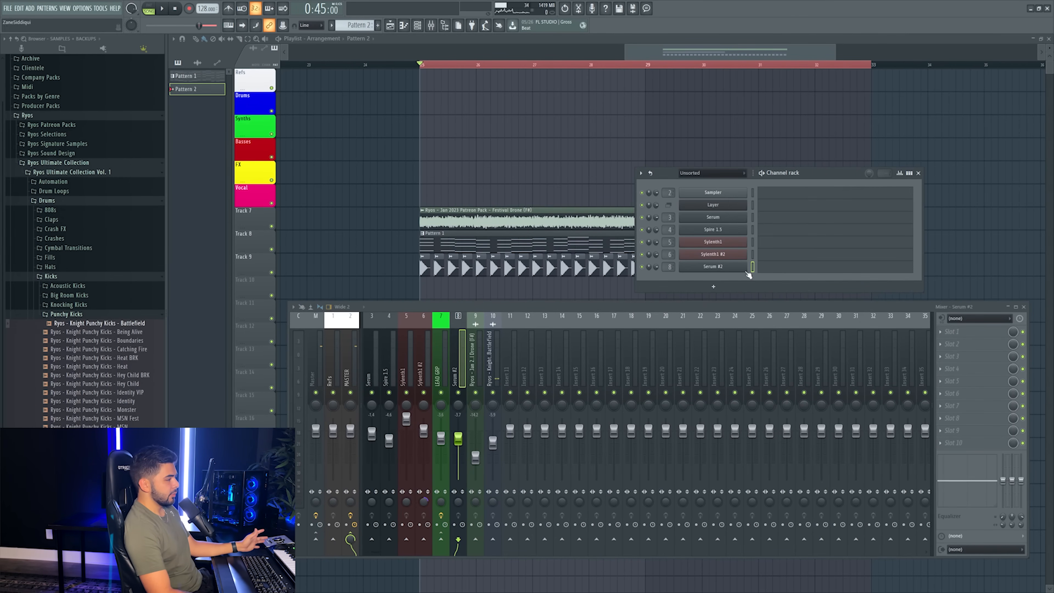
- Add a third Serum channel with the RYOS_BS - Reese Xenox preset from Revealed Ryos Serum Soundset Vol. 2 and route it to mixer track 11
left_click(713, 287)
left_click(709, 507)
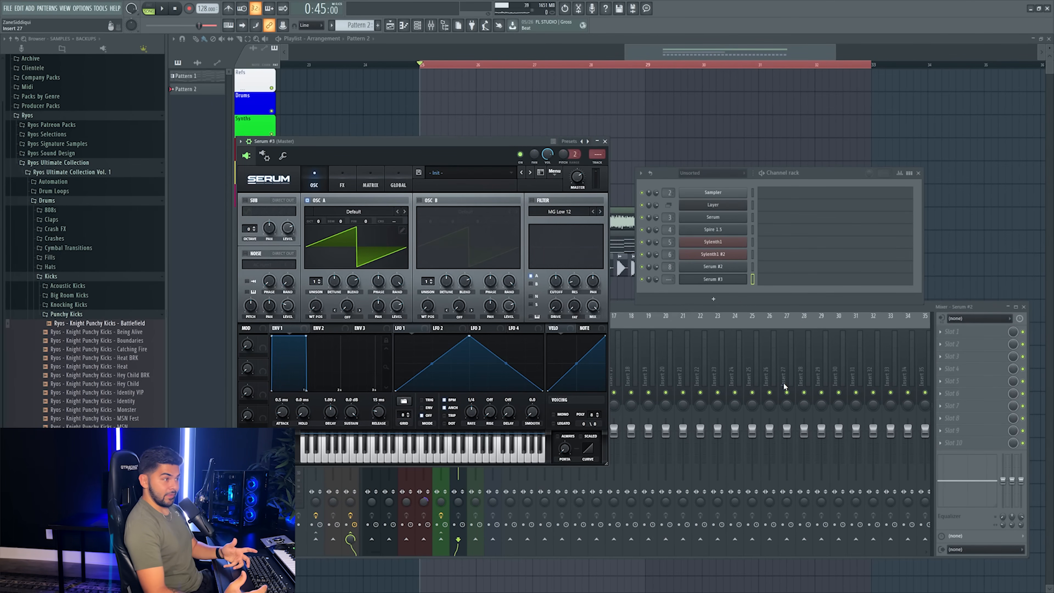
left_click(452, 174)
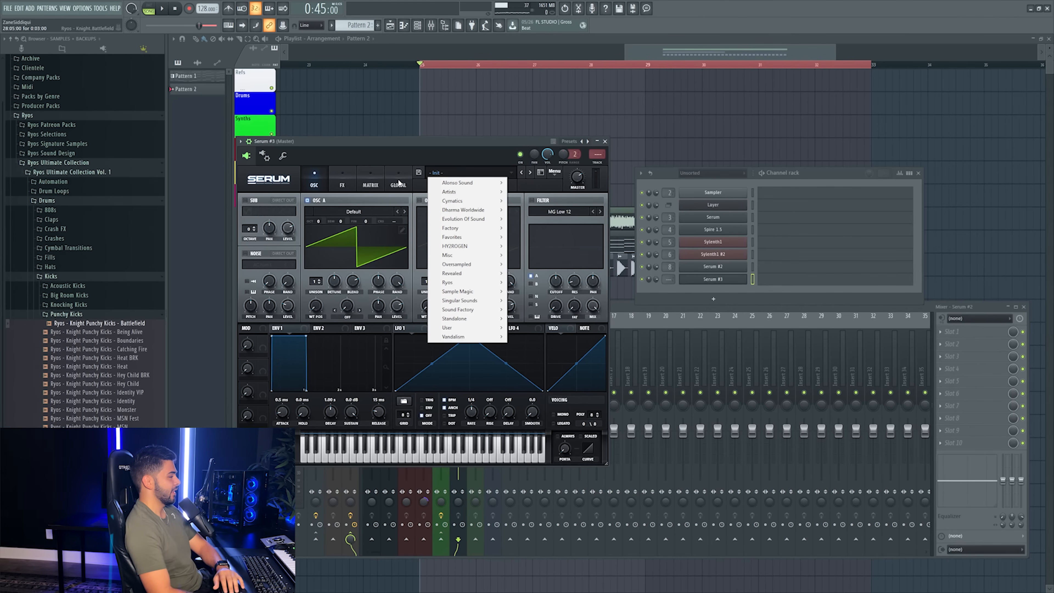
mouse_move(478, 283)
mouse_move(575, 292)
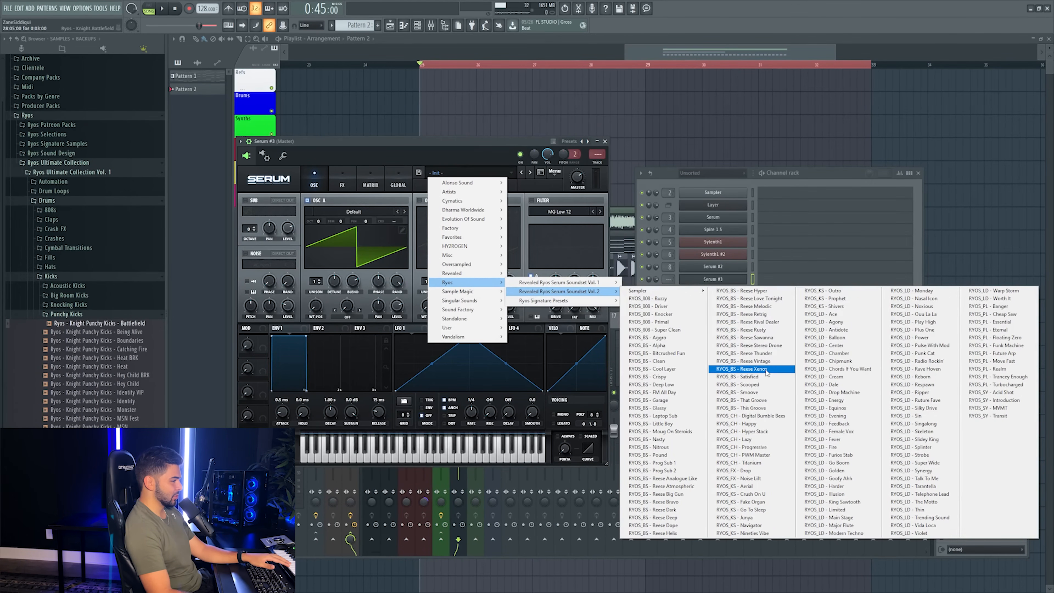
left_click(766, 369)
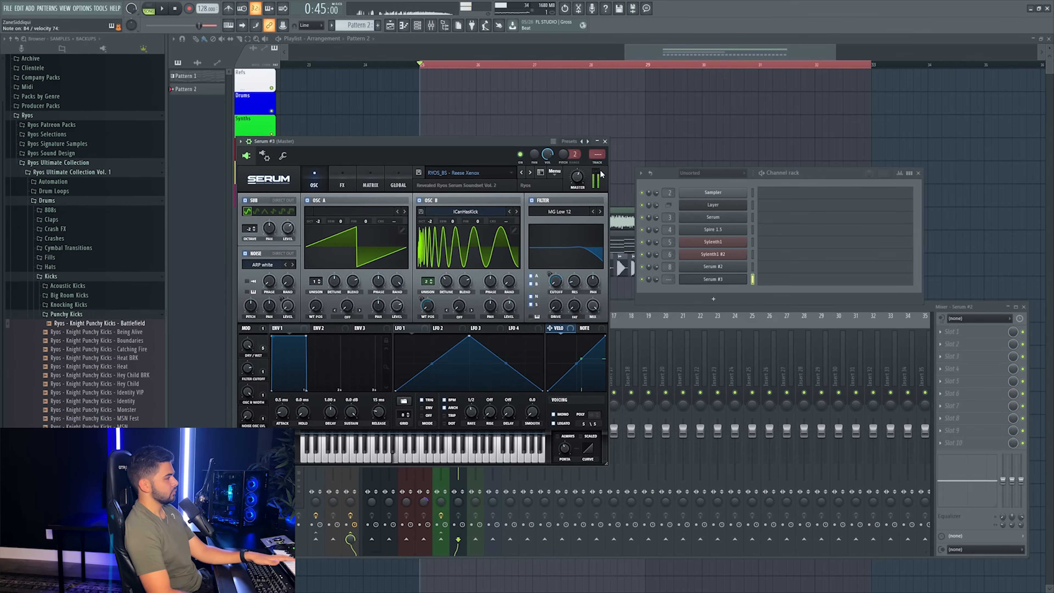
key("ctrl+l")
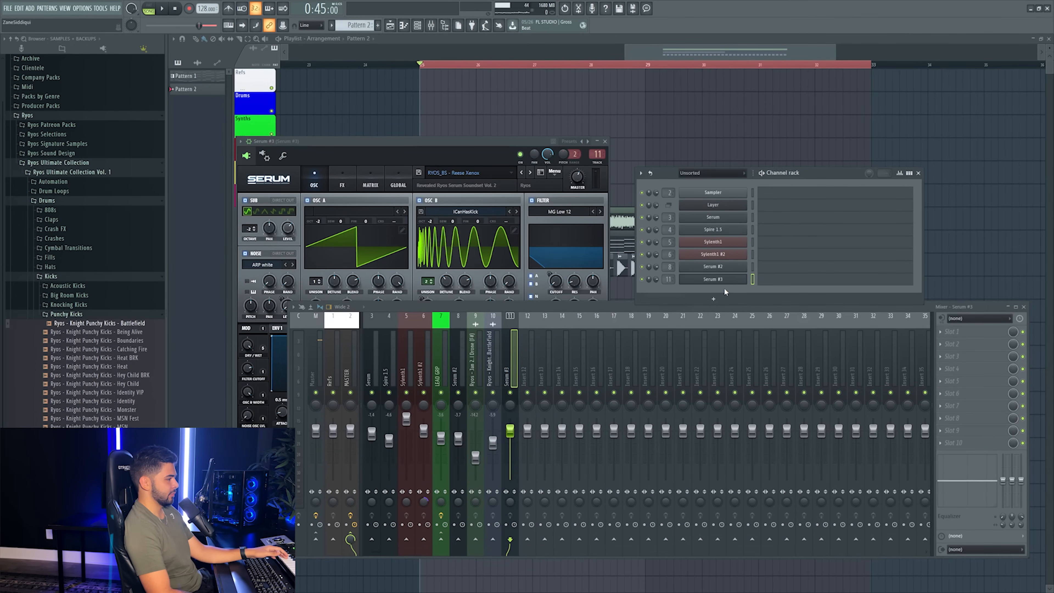
- Paste the copied chords into Serum #3 in Pattern 2 and delete all upper chord notes, keeping only the lowest bass line
right_click(724, 281)
left_click(835, 293)
left_click(778, 280)
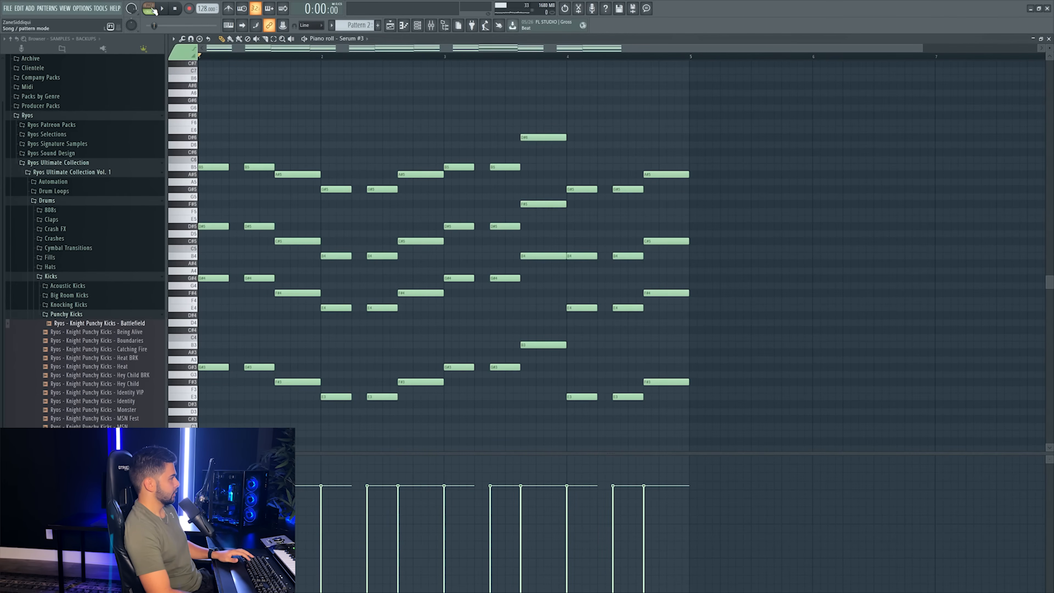
left_click(153, 9)
key("space")
scroll(290, 141, "down", 3)
left_click_drag(193, 78, 753, 242)
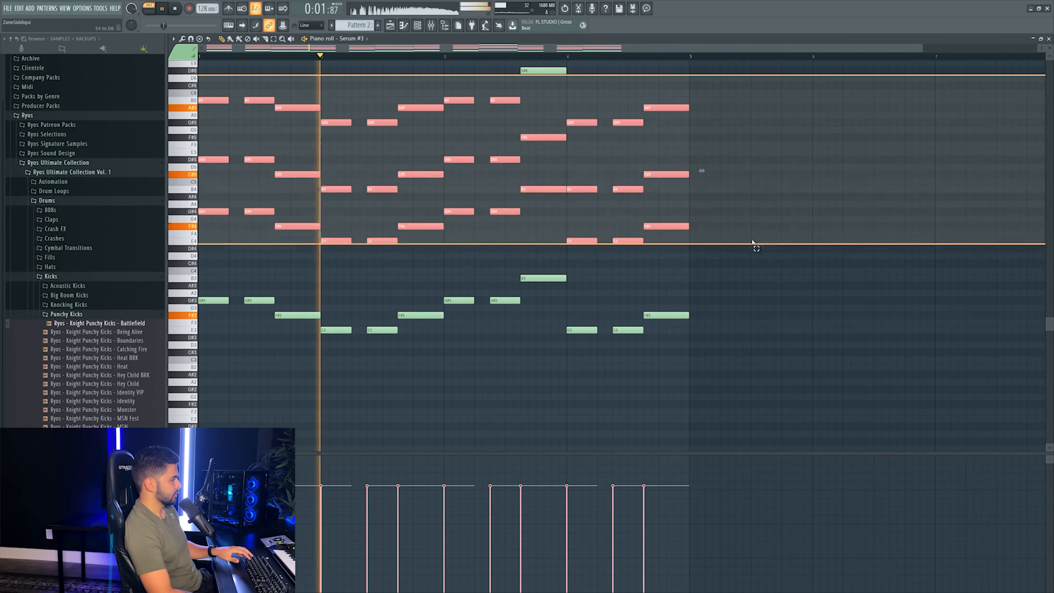
key("Delete")
scroll(543, 160, "up", 3)
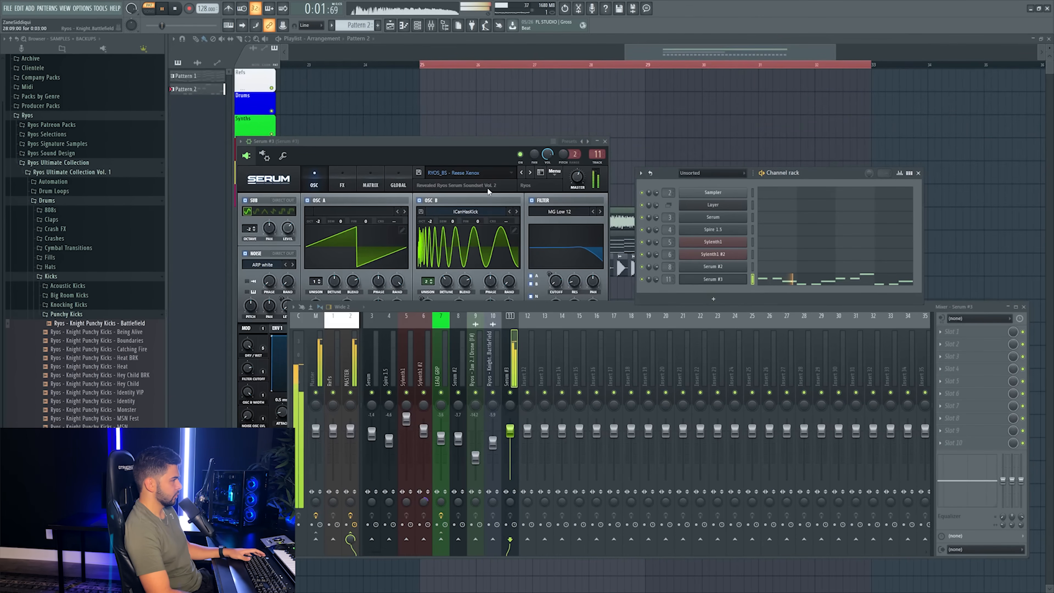
left_click(491, 194)
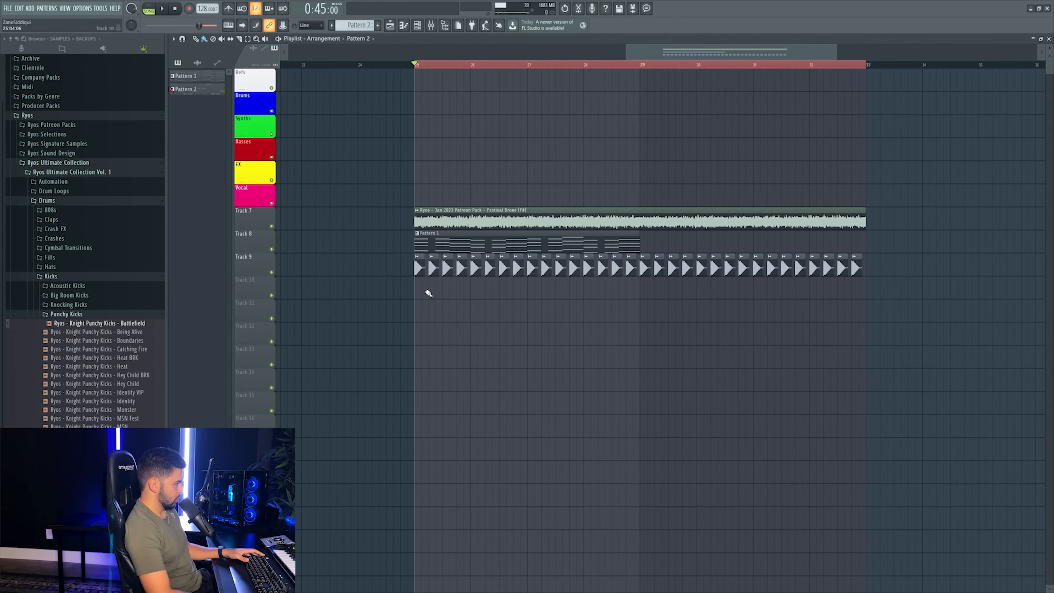
- Place the Pattern 2 clip at bar 25 between Pattern 1 and the kicks, and play the loop
left_click_drag(428, 292, 416, 293)
key("space")
key("space")
key("space")
scroll(251, 283, "up", 1)
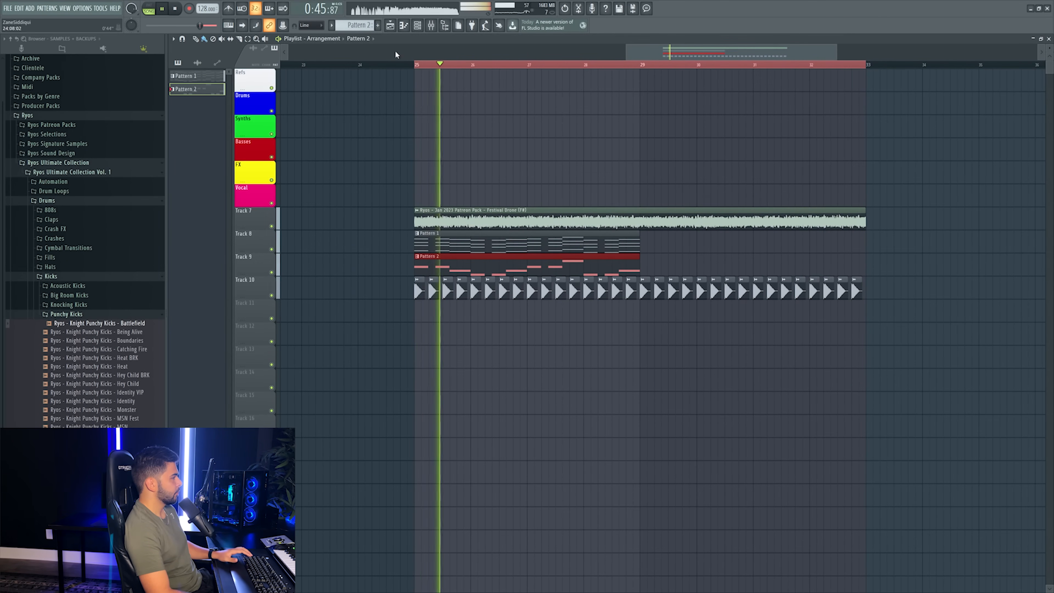
- Repeat the Pattern 1 and Pattern 2 clips at bar 29 and lower the Serum #3 mixer track's volume
key("F9")
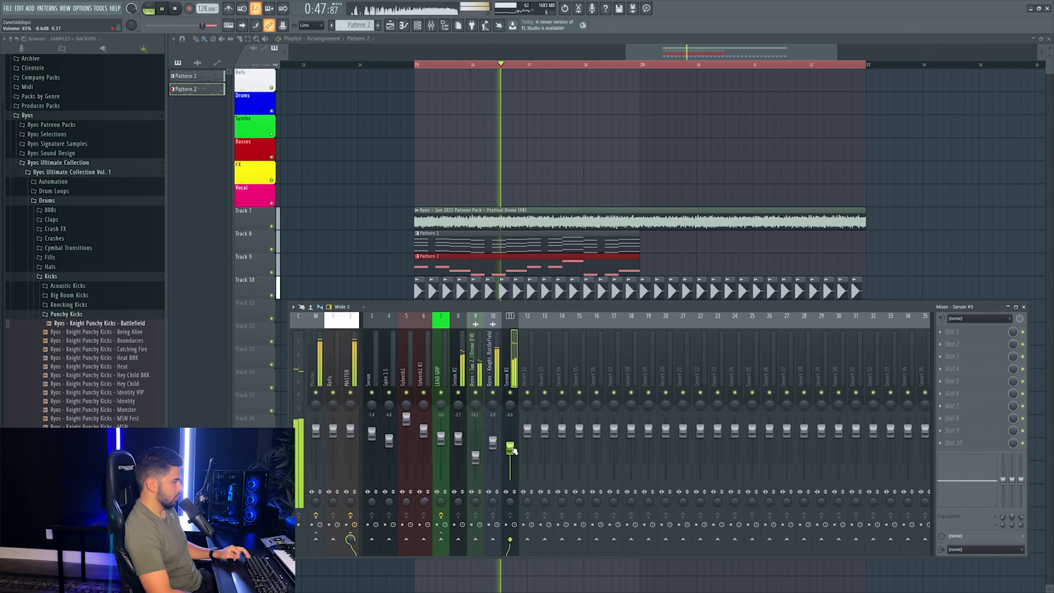
key("F9")
left_click_drag(448, 237, 465, 263)
left_click_drag(477, 260, 702, 260)
key("F9")
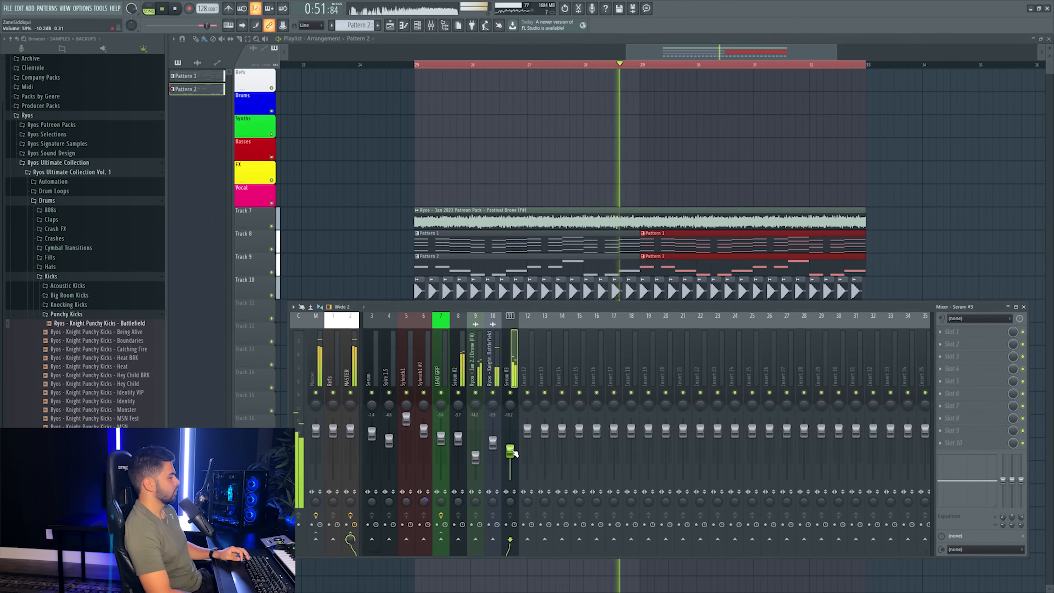
left_click_drag(513, 452, 513, 455)
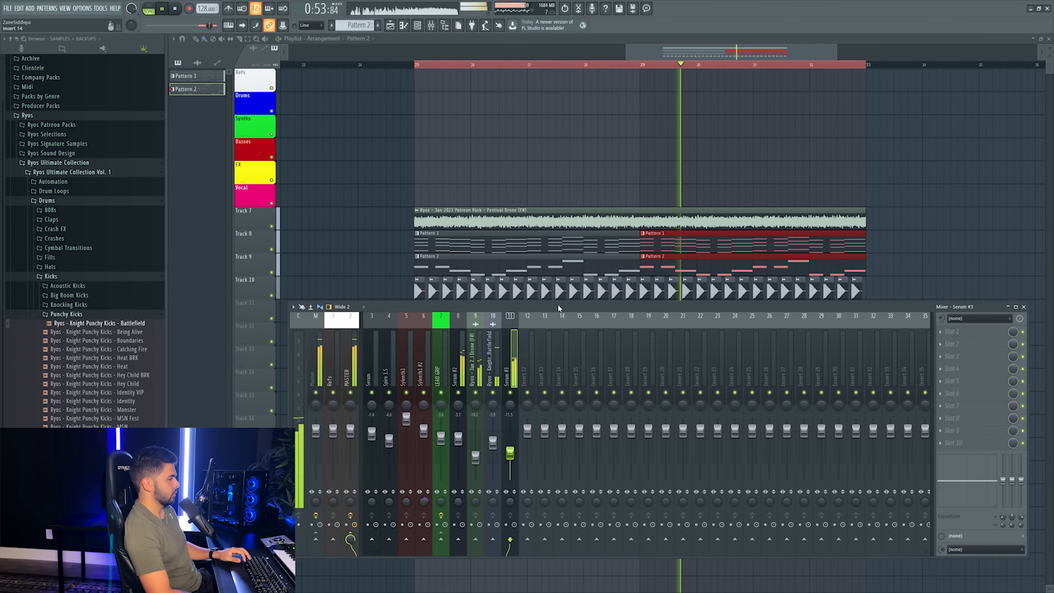
scroll(558, 308, "down", 1)
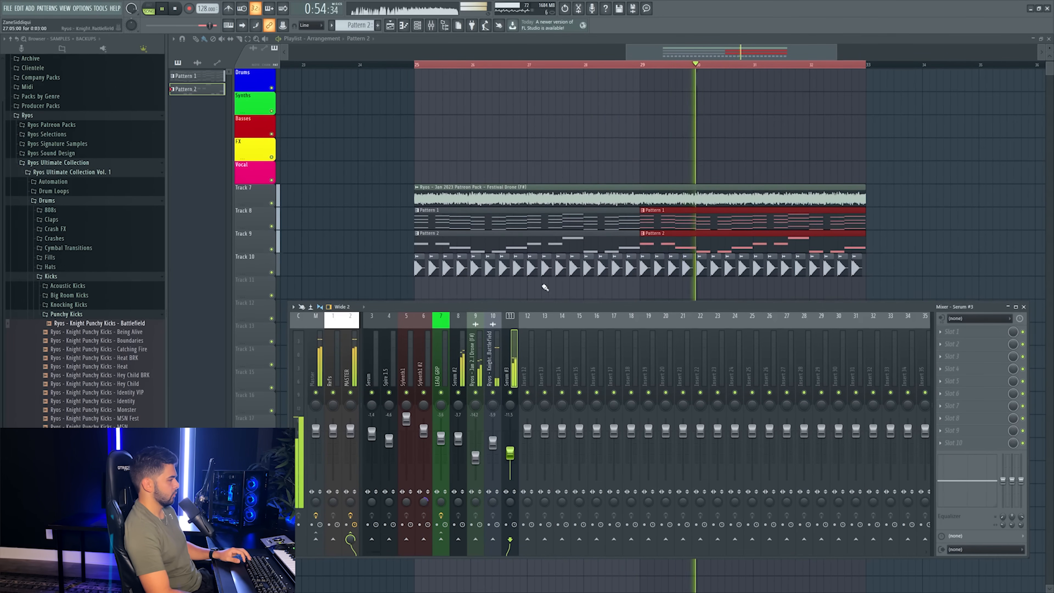
- Insert Kickstart 2 on the Serum #3 mixer track and choose the second-row S-shaped ducking curve at 1/4
left_click(960, 328)
left_click(865, 76)
left_click(385, 294)
- Insert Kickstart 2 on the Serum #2 mixer track, stop playback and choose the Quick Chain ducking curve
left_click(458, 349)
left_click(950, 332)
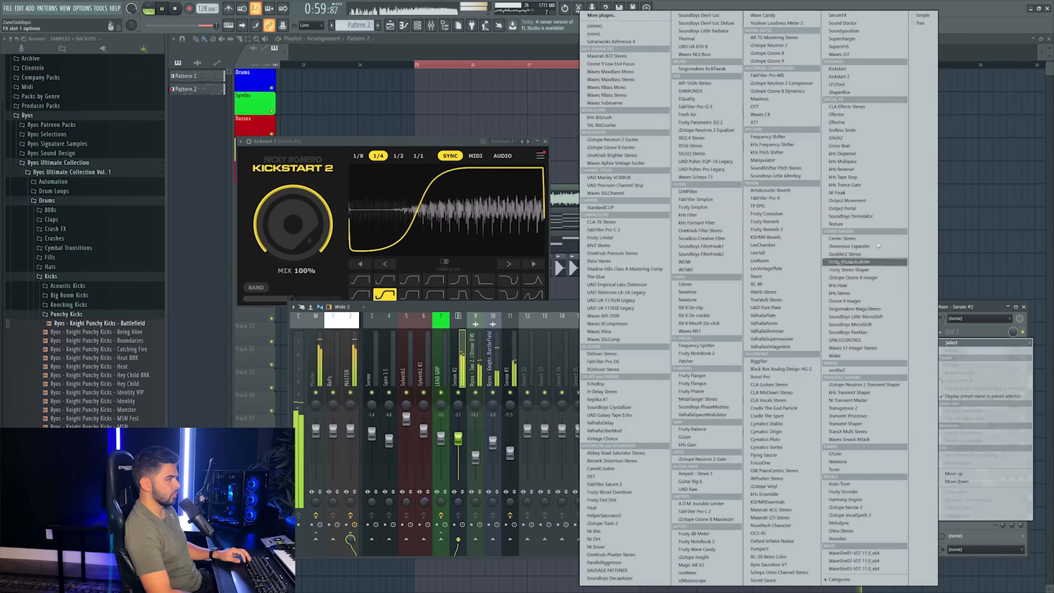
left_click(839, 76)
key("space")
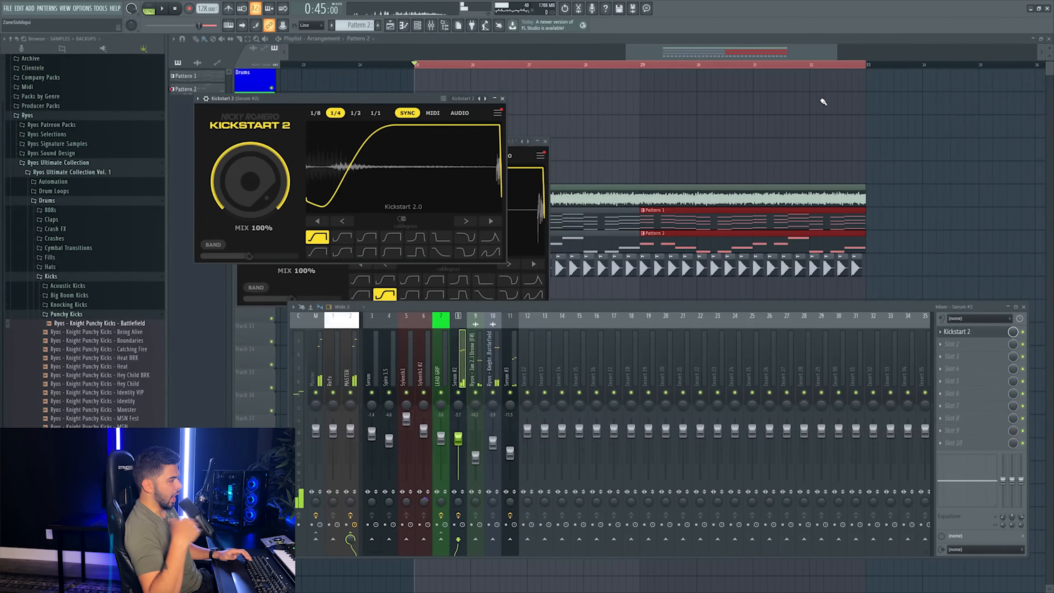
left_click(346, 250)
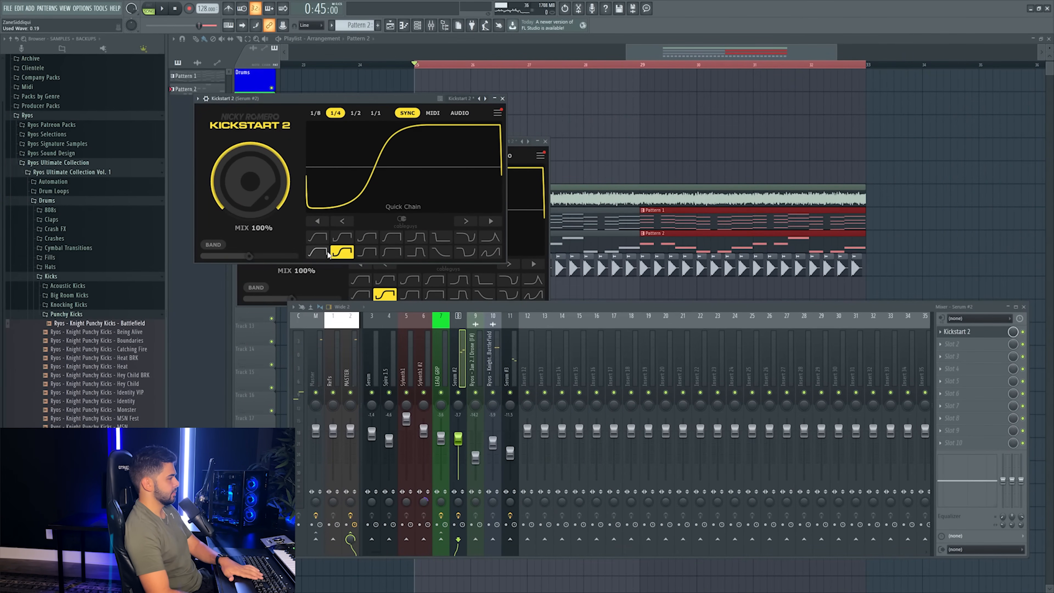
- Reorder the mixer so the Battlefield kick sits before Serum #2 and Serum #3 sits before the drone
left_click(491, 364)
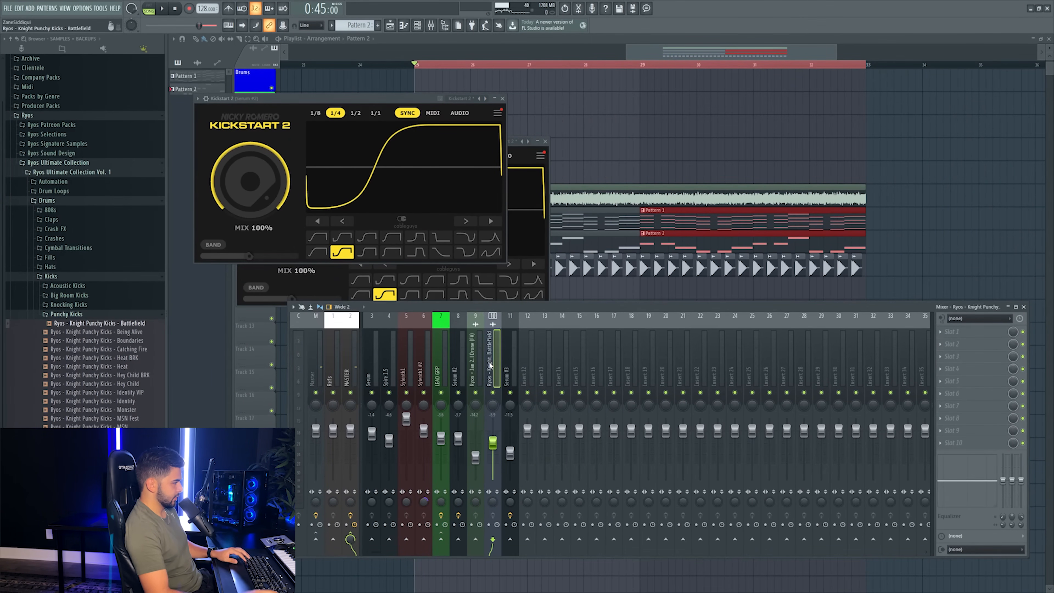
key("alt+Left")
key("alt+Left")
left_click(507, 374)
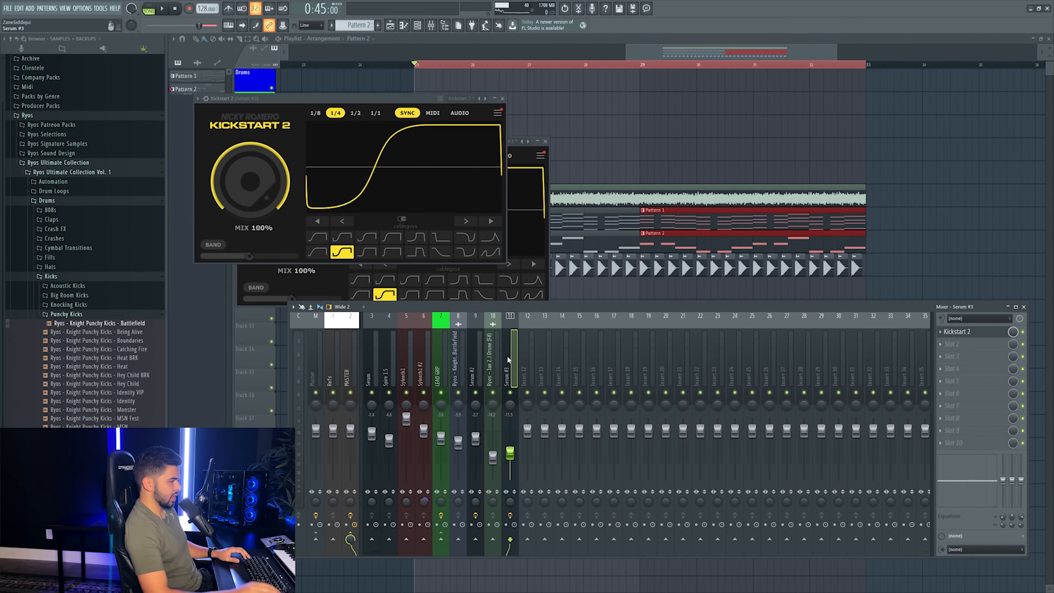
key("alt+Left")
- Play the loop and try out the Mix amount of Kickstart 2 on Serum #3
key("space")
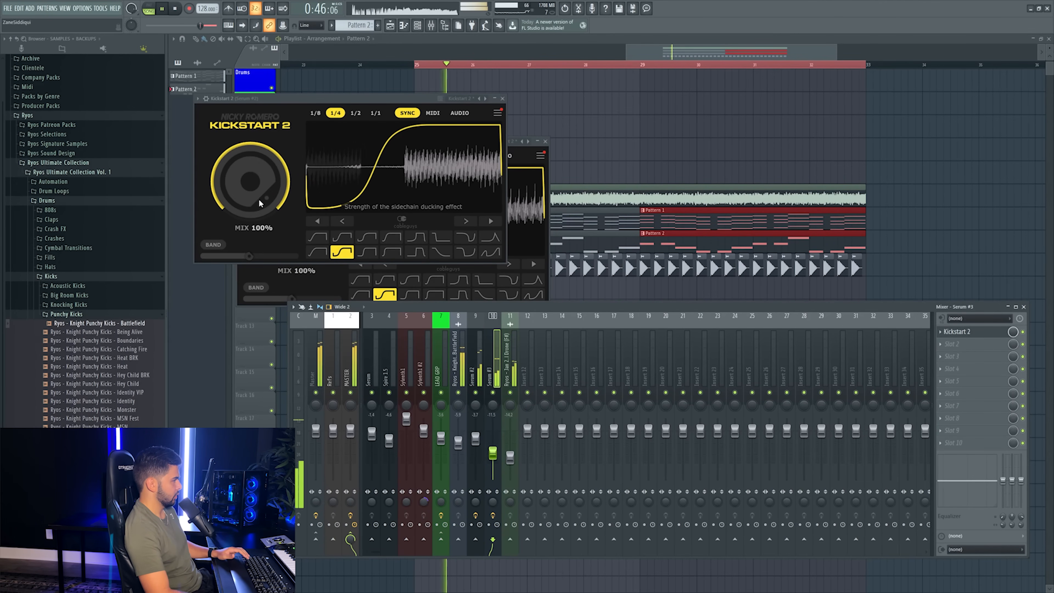
left_click(518, 222)
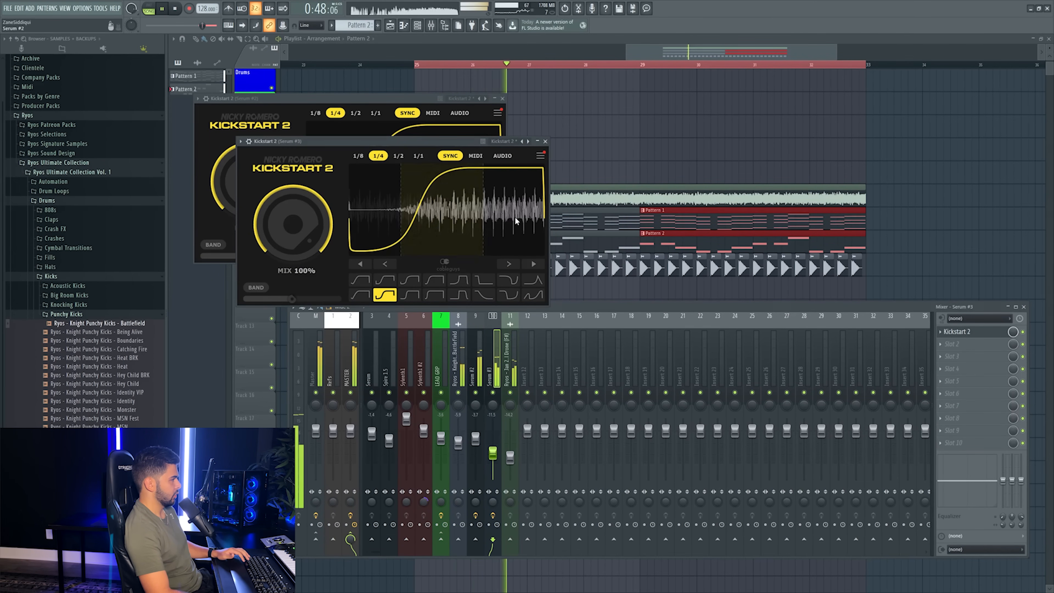
left_click_drag(306, 224, 306, 307)
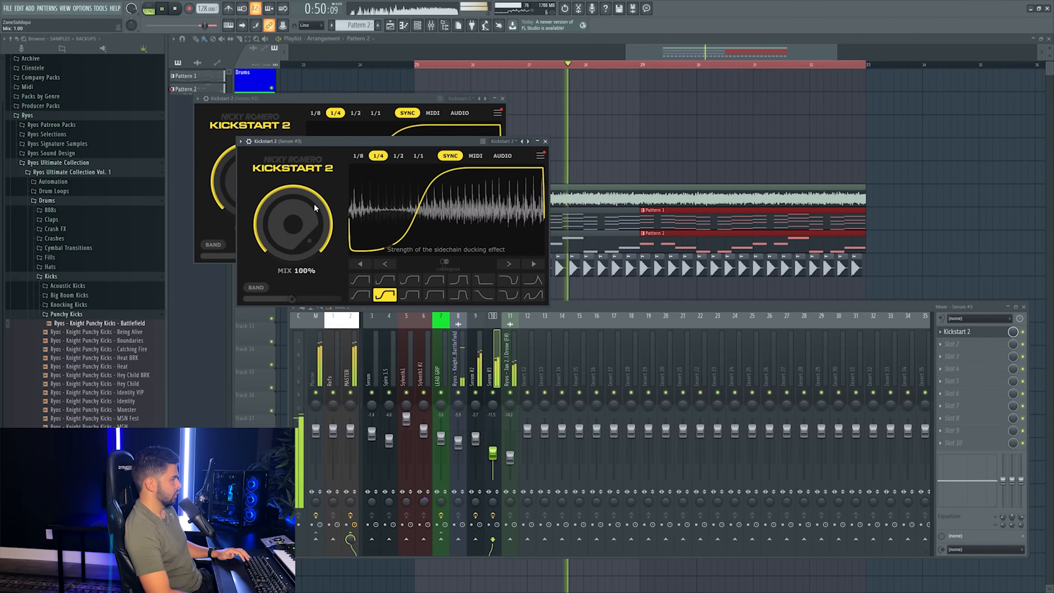
key("space")
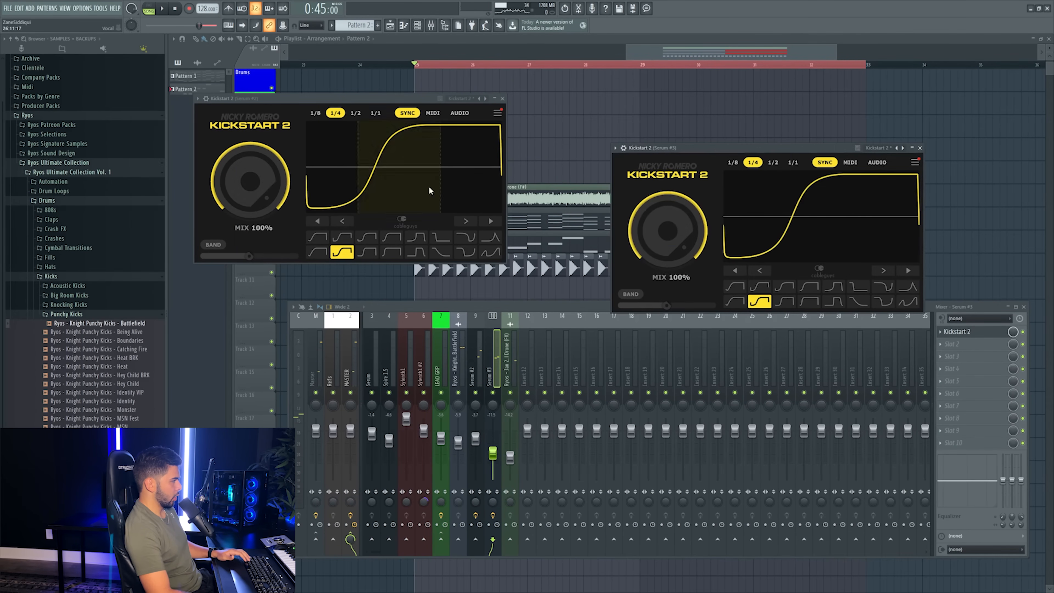
- Set the Serum #2 Kickstart 2 mix to 80%, switch it to the second curve of the first row and close both Kickstart windows
mouse_move(251, 181)
left_mouse_down()
mouse_move(251, 195)
mouse_move(234, 169)
left_mouse_up()
key("space")
left_click(342, 236)
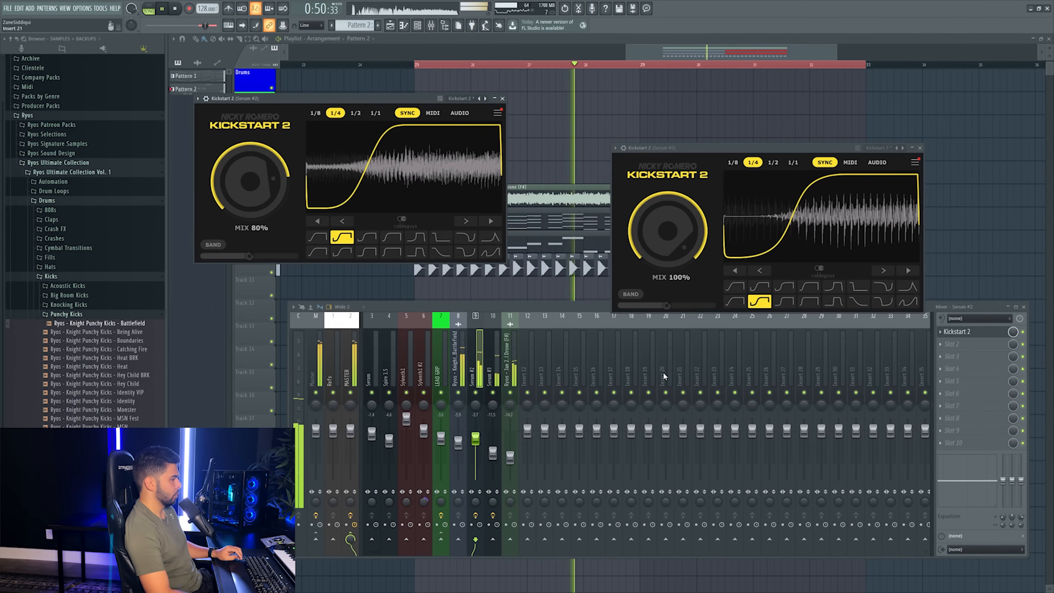
left_click(502, 98)
left_click(920, 148)
- Rebalance the playing loop by raising the Serum #2, Serum #3 and Battlefield kick track volumes, and close the mixer
left_click_drag(476, 438, 493, 451)
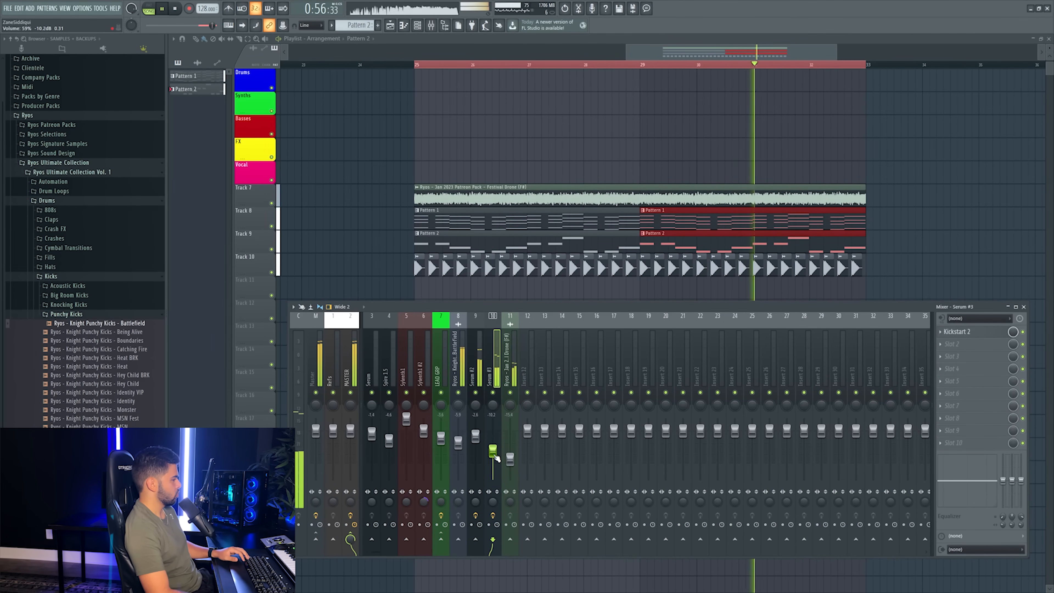
left_click_drag(459, 440, 492, 440)
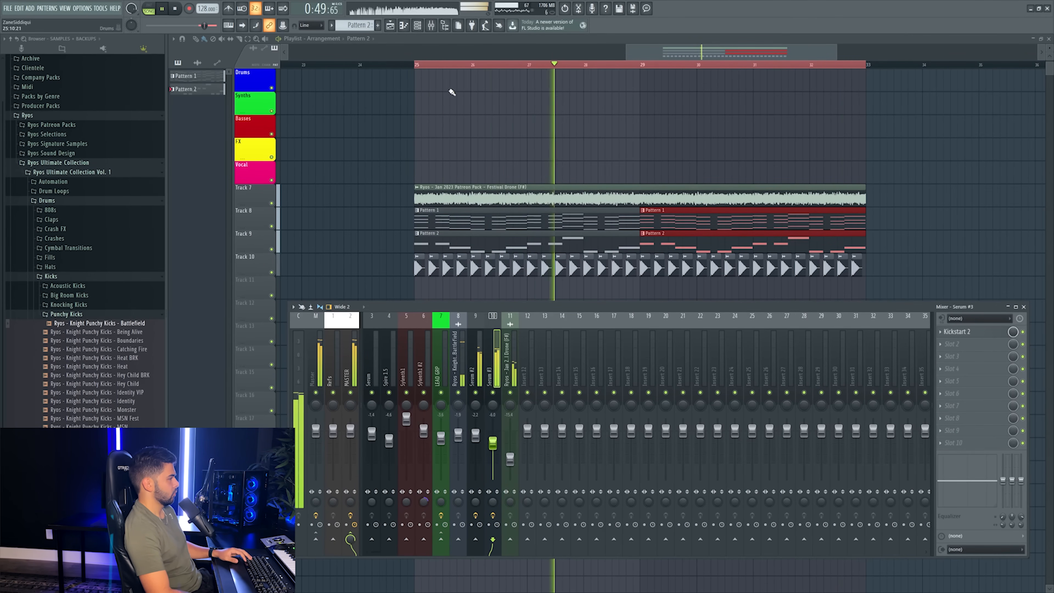
key("F9")
- Stop playback, create an empty Pattern 3 and select the Layer channel with the mixer open
key("F6")
key("space")
scroll(362, 25, "down", 1)
scroll(367, 25, "up", 2)
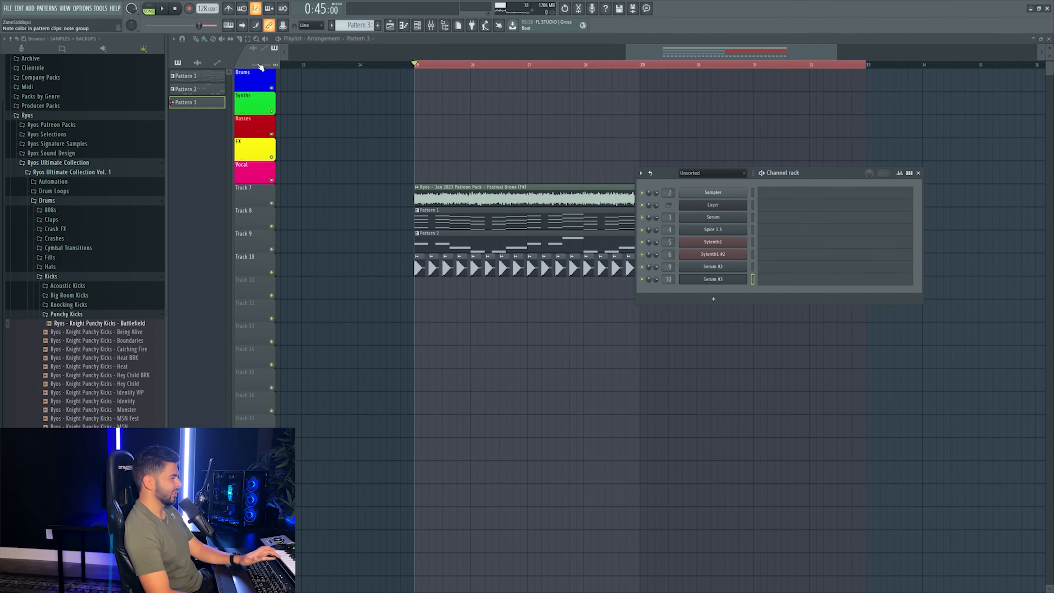
left_click(431, 25)
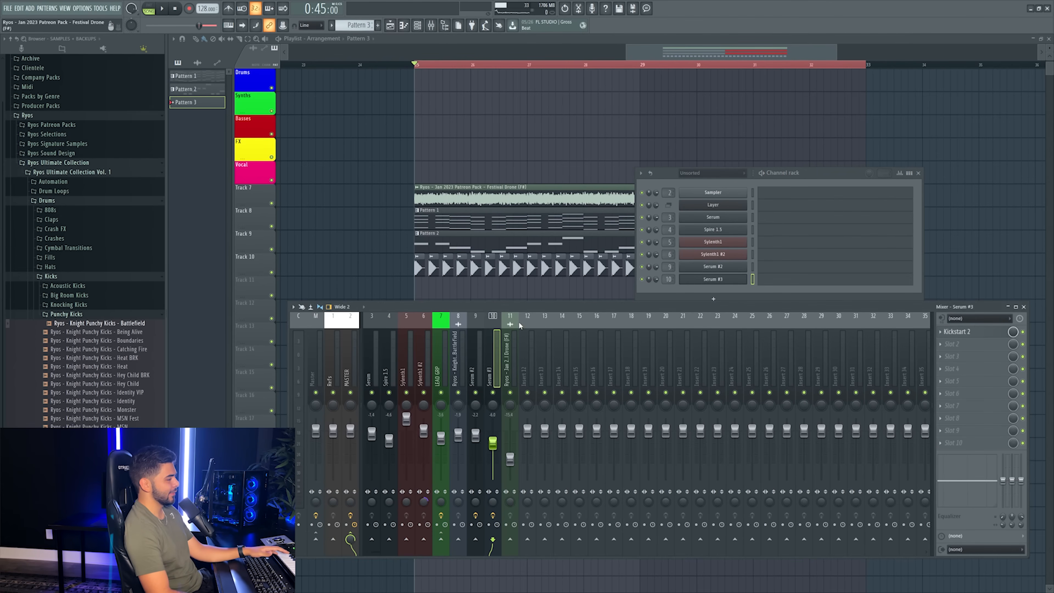
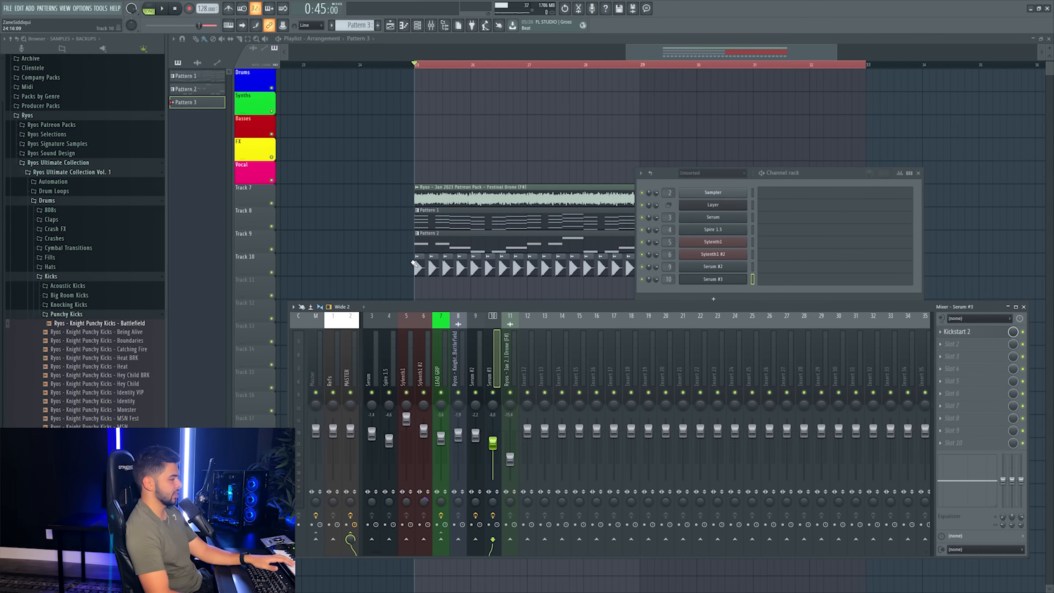
left_click(752, 205)
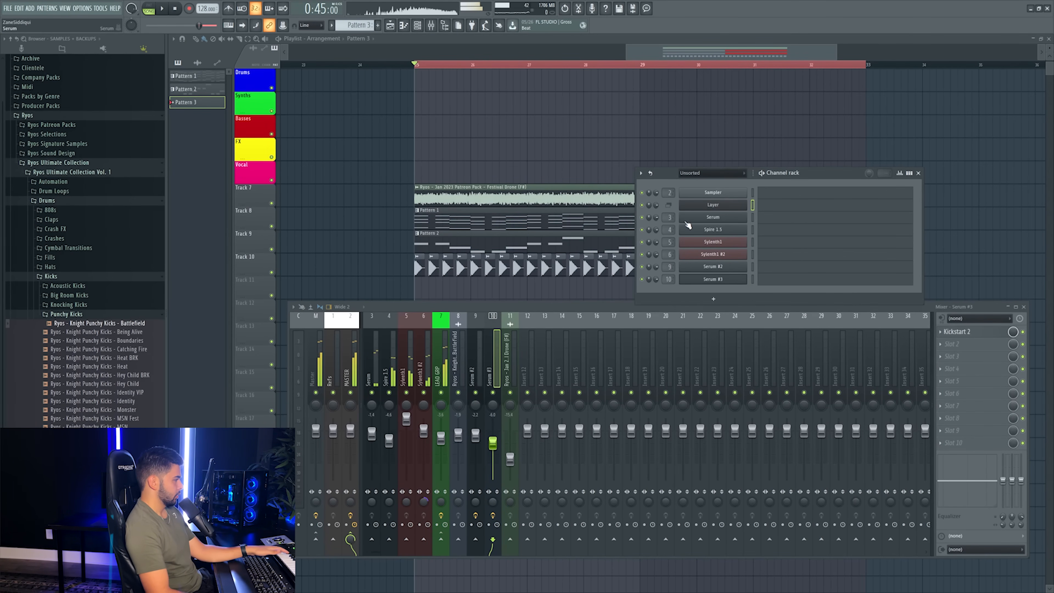
- Lower the LEAD GRP volume slightly, compare the lead with Sylenth1 #2 muted and unmuted, and reduce Sylenth1 #2's level
left_click_drag(443, 438, 445, 438)
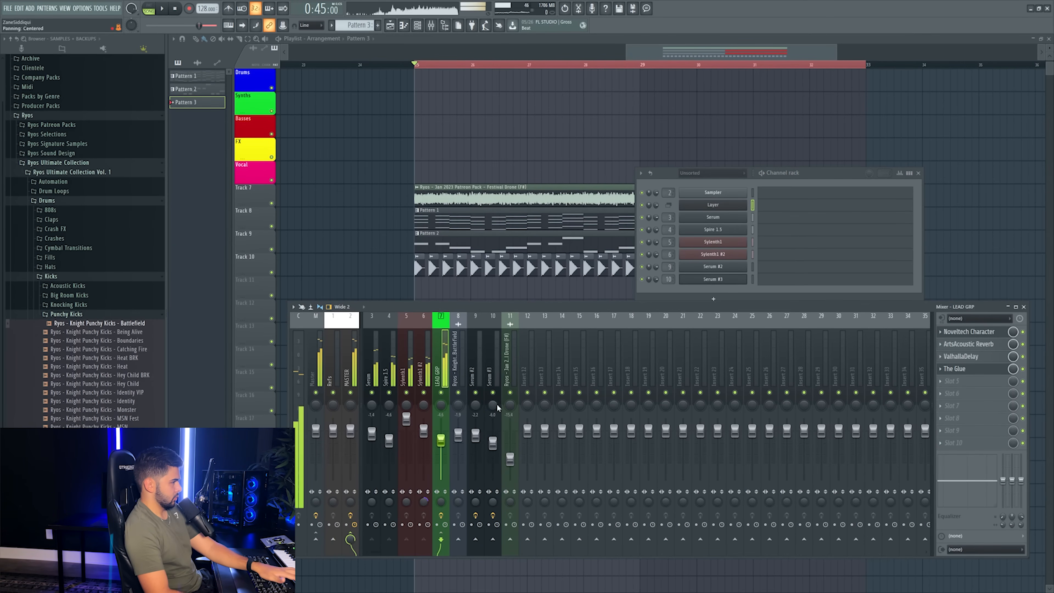
left_click(424, 393)
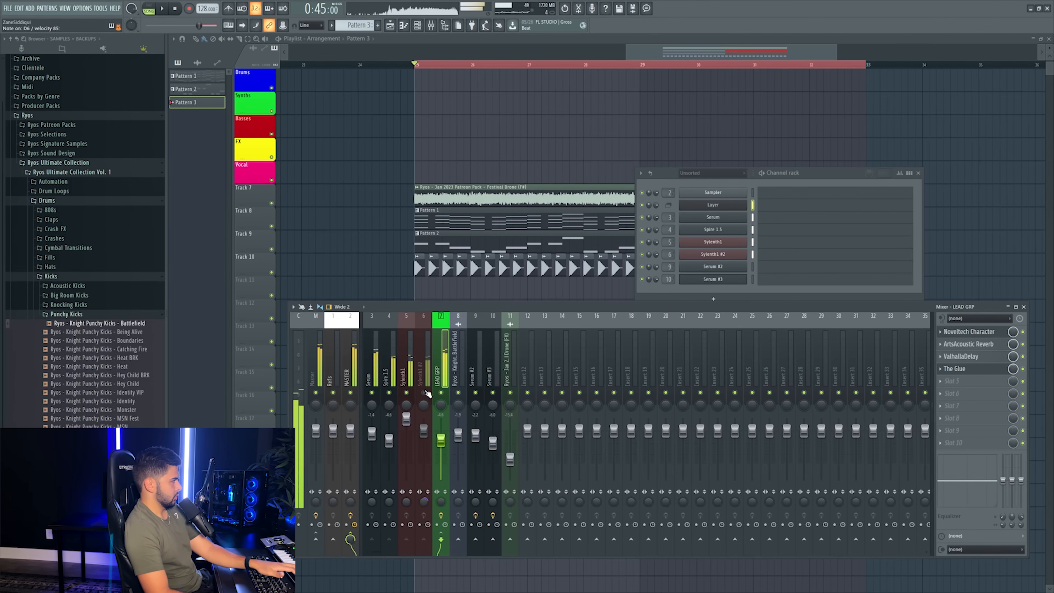
left_click(425, 392)
left_click_drag(424, 432, 424, 438)
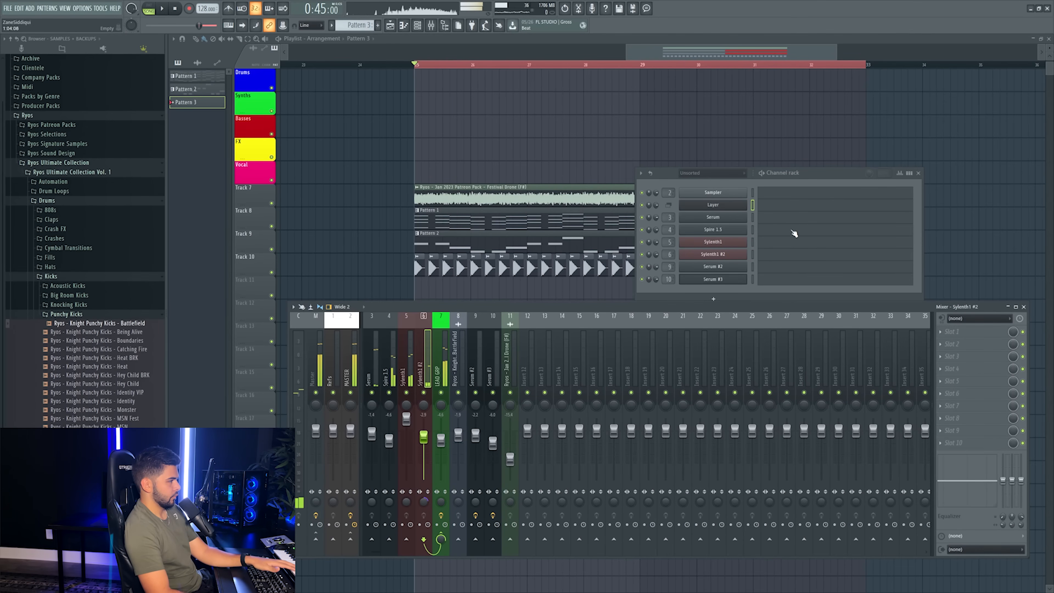
- Check ArtsAcoustic Reverb on LEAD GRP, lower the ValhallaDelay feedback to about 61.6%, and close both effect windows
left_click(440, 369)
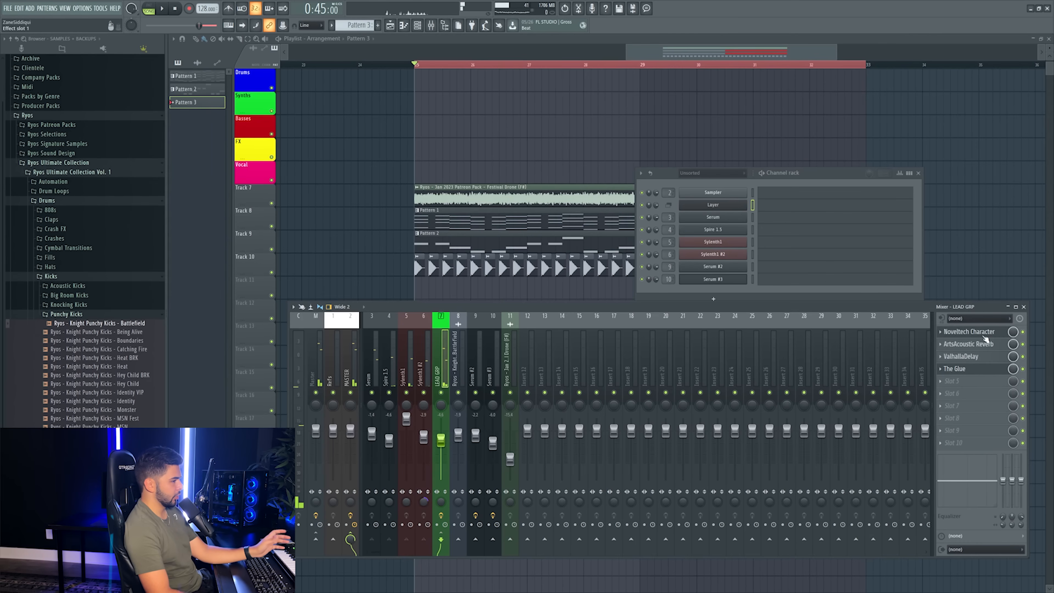
left_click(986, 344)
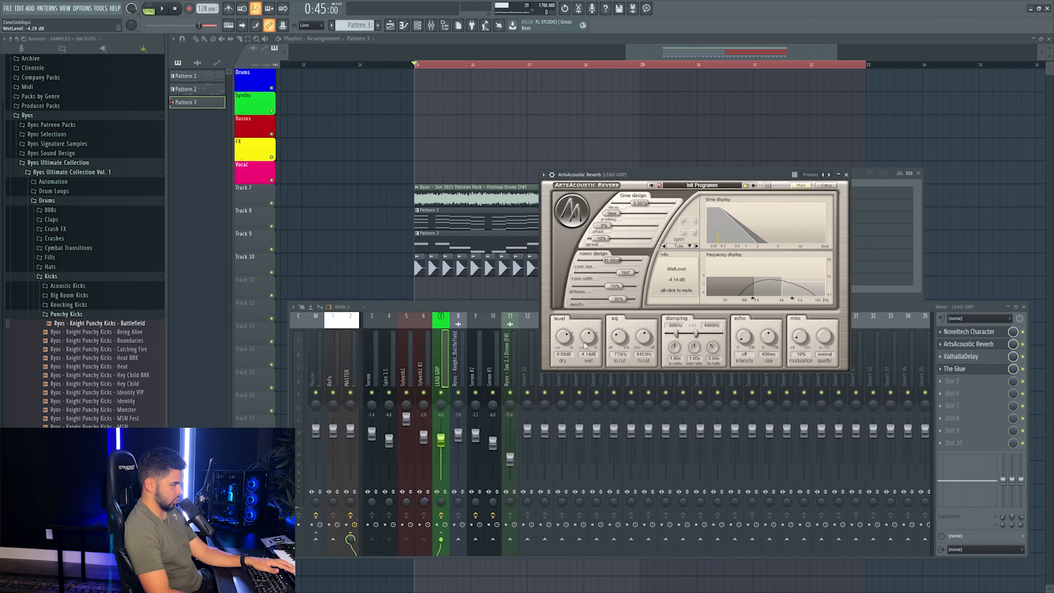
left_click(970, 358)
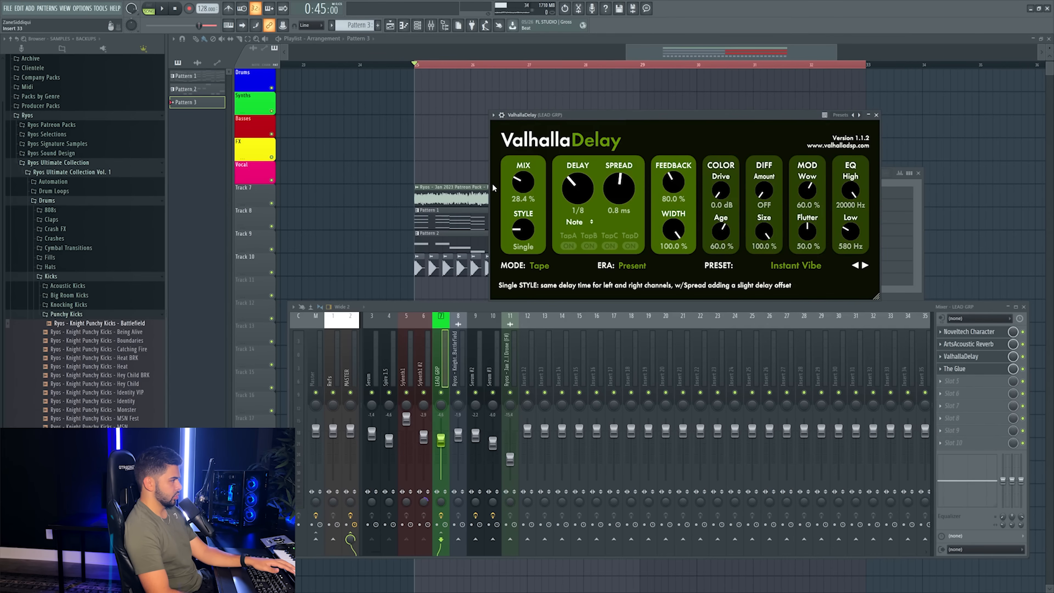
left_click_drag(668, 182, 667, 186)
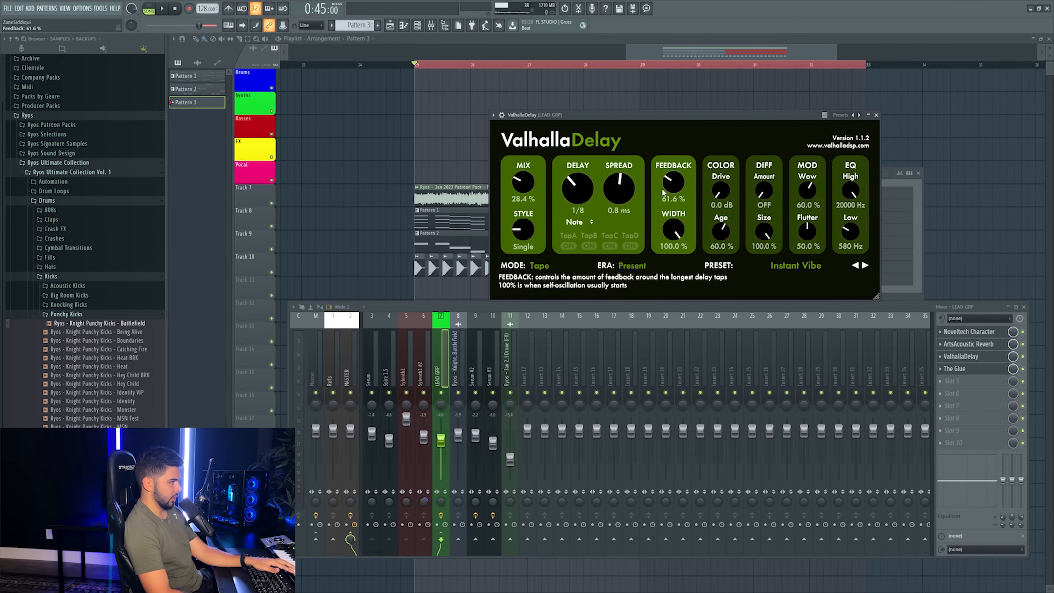
left_click(875, 114)
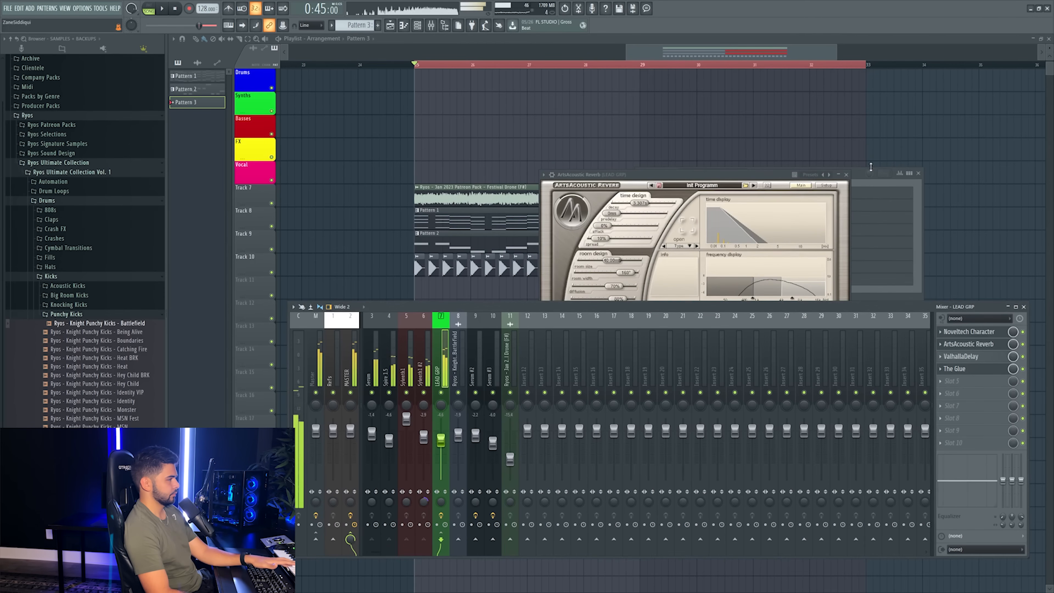
left_click(846, 174)
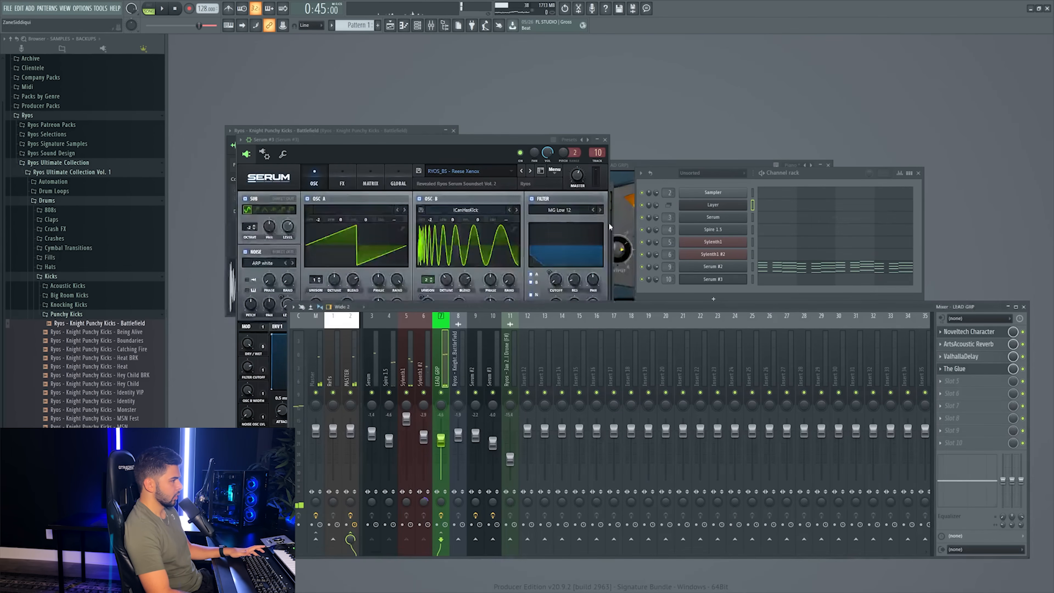
- Copy the Serum #2 chord notes in Pattern 1 and paste them into the Sampler channel
right_click(726, 264)
left_click(845, 275)
left_click(390, 26)
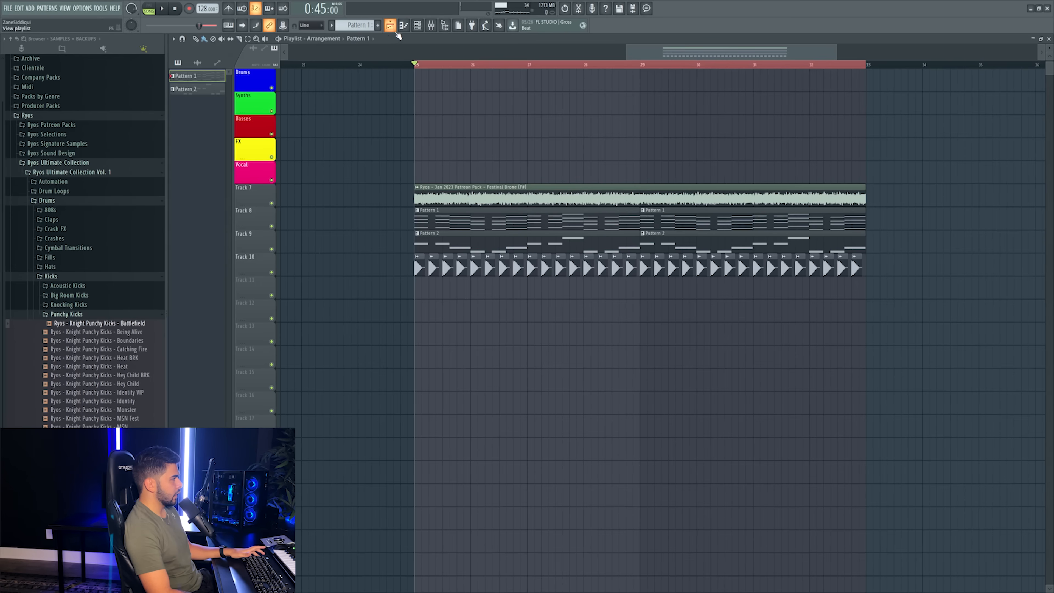
left_click(418, 26)
right_click(719, 191)
key("Escape")
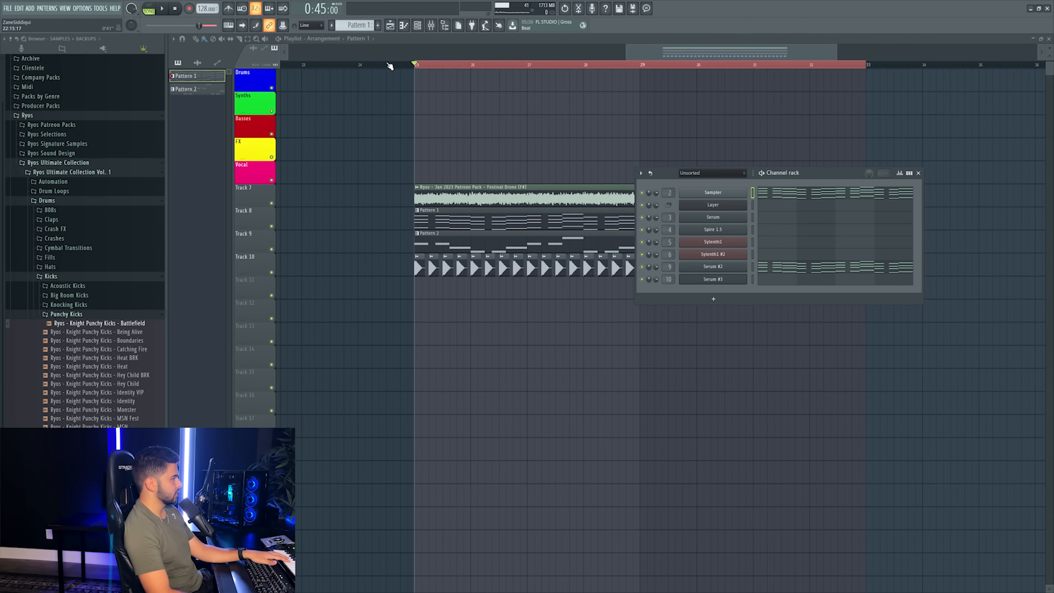
- Cut the chord notes from the Sampler channel in Pattern 1 and paste them into the Sampler channel of Pattern 3
right_click(742, 193)
left_click(865, 192)
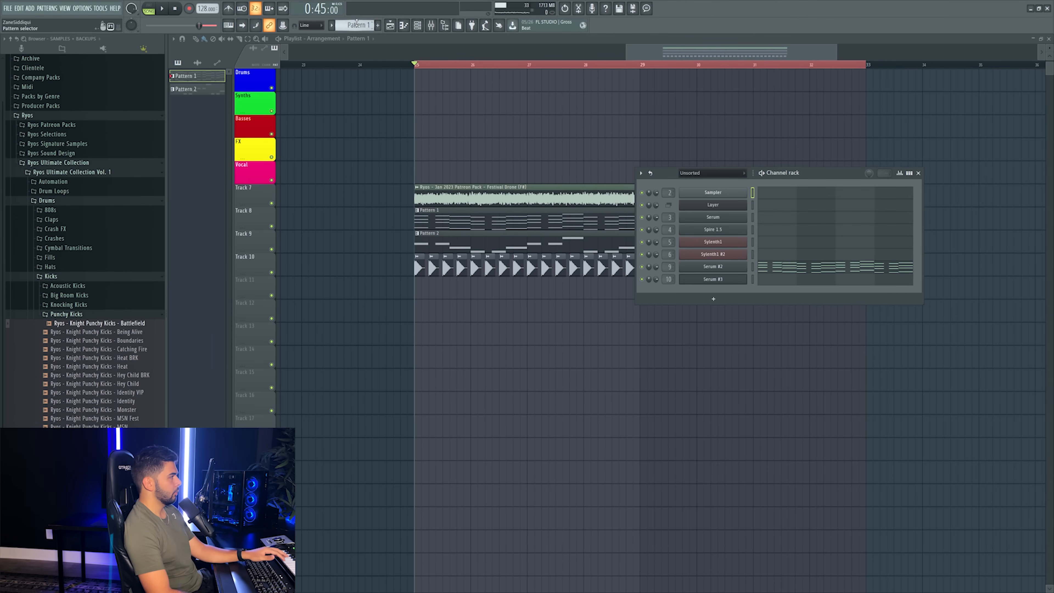
scroll(357, 23, "down", 2)
right_click(744, 193)
left_click(853, 210)
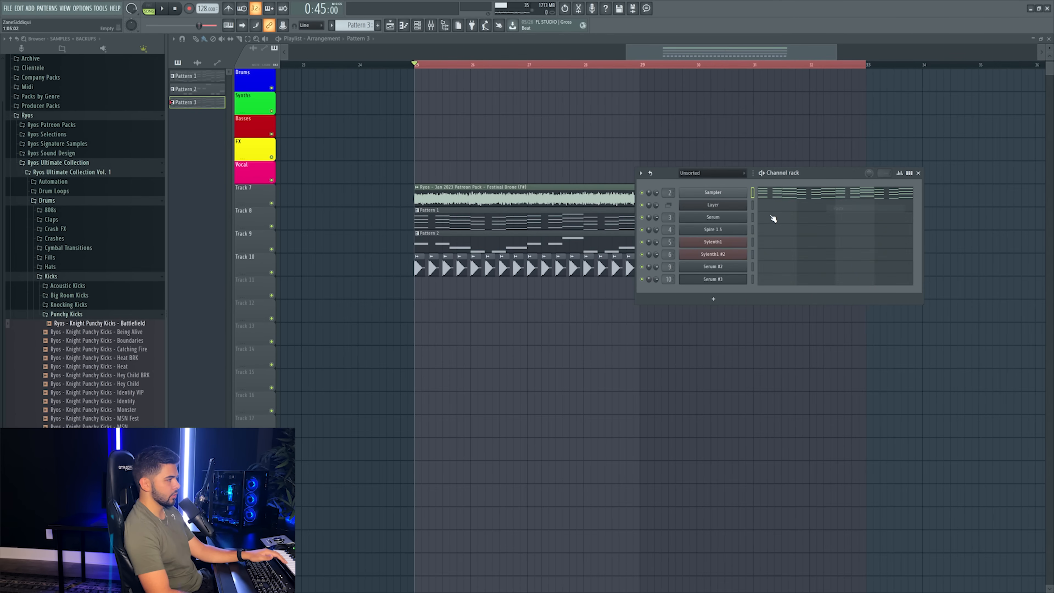
- Start the lead in the Layer channel's piano roll, place Pattern 3 on Track 11 at the loop start, and show the mixer
left_click(763, 209)
key("Escape")
left_click(775, 204)
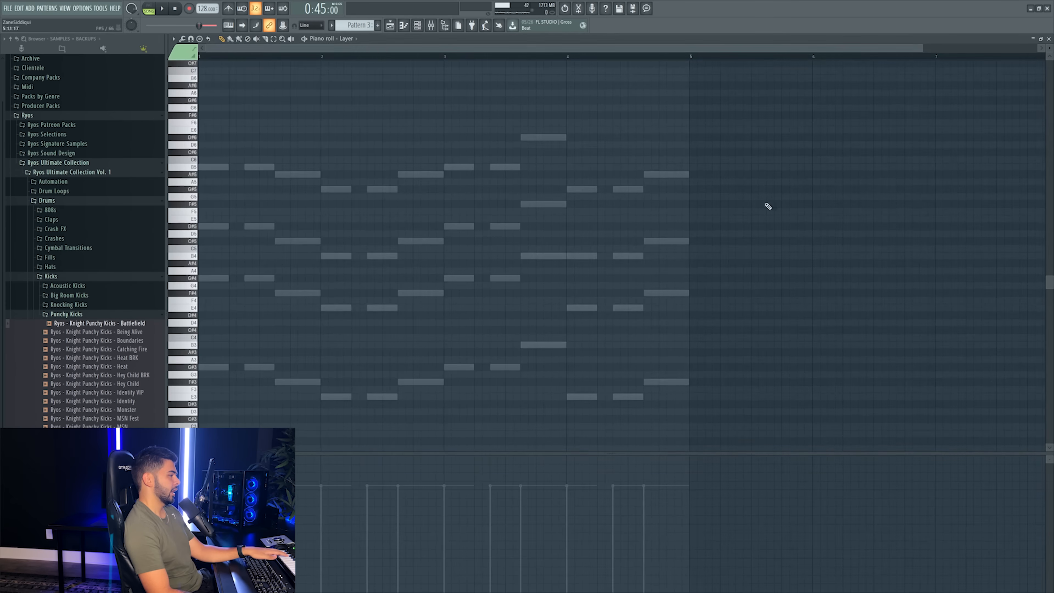
scroll(282, 191, "down", 1)
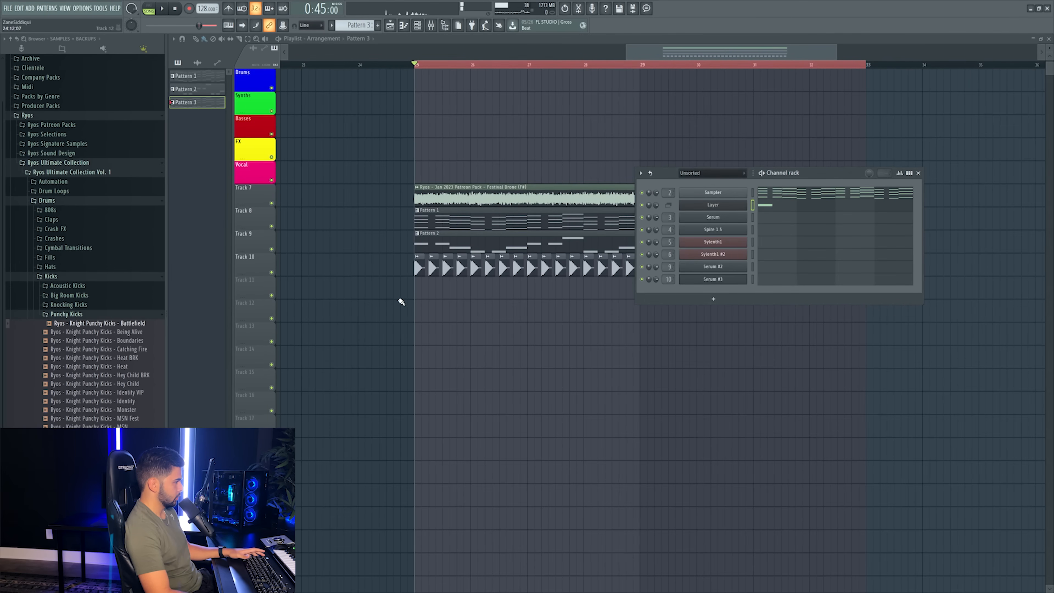
left_click(401, 299)
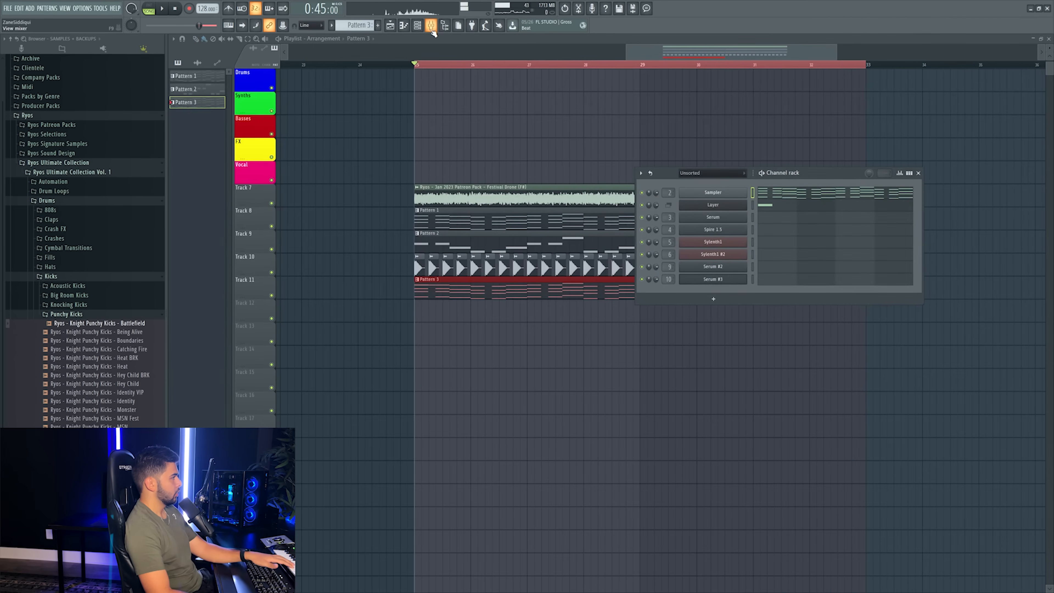
left_click(431, 27)
left_click(950, 395)
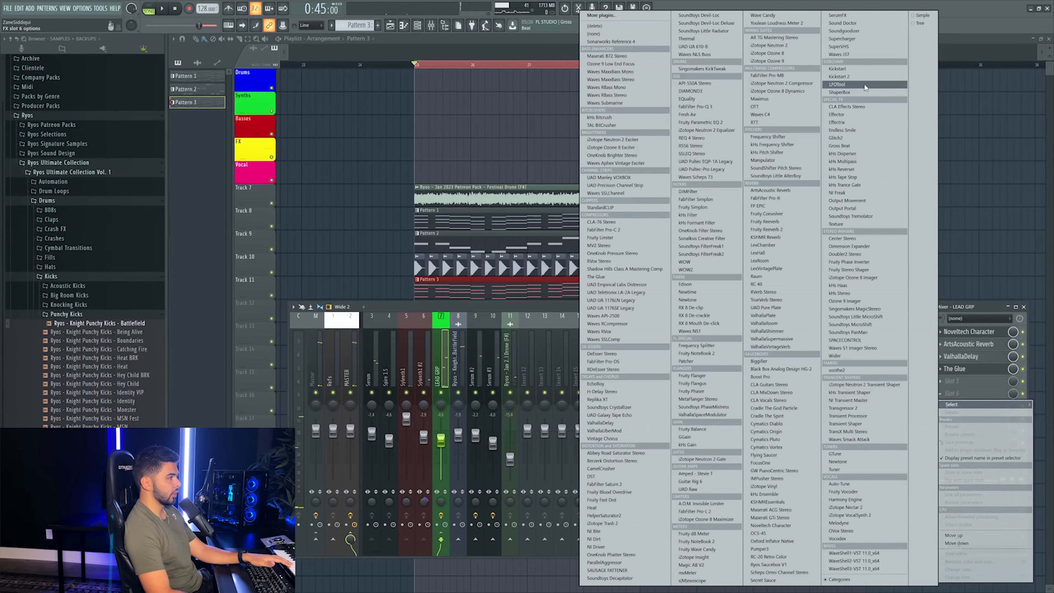
left_click(836, 68)
left_click(941, 395)
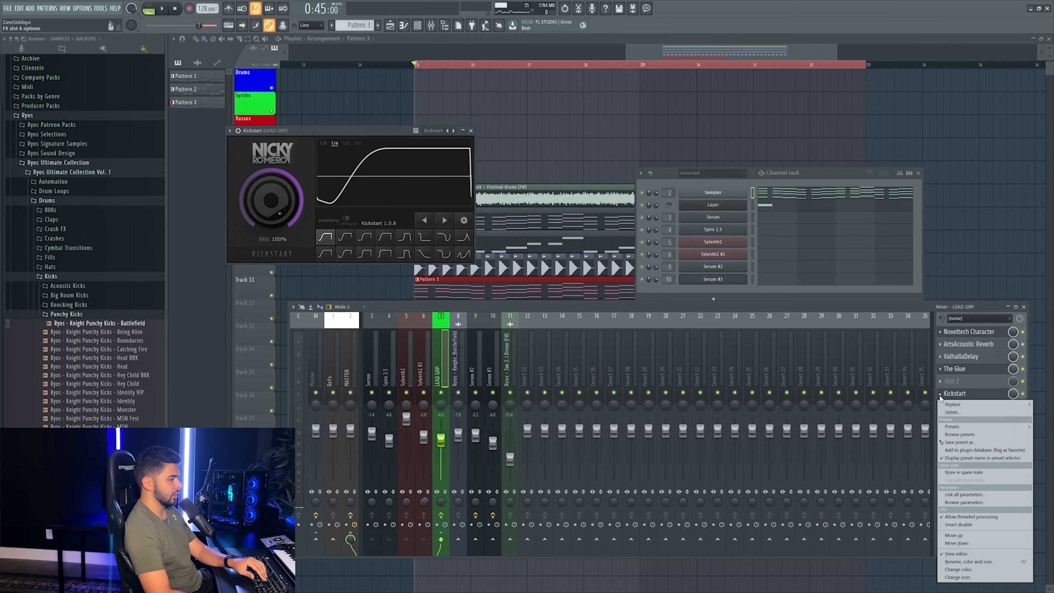
left_click(951, 413)
- Load Kickstart 2 in LEAD GRP's slot 6 with a 60% mix, and raise the LEAD GRP volume while auditioning the lead
left_click(952, 393)
left_click(837, 79)
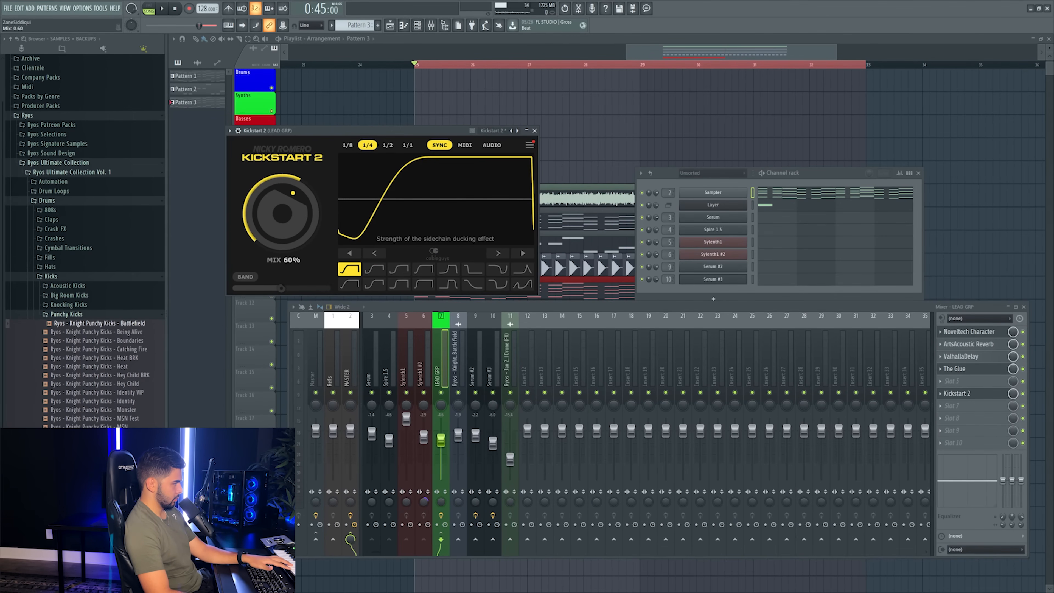
key("space")
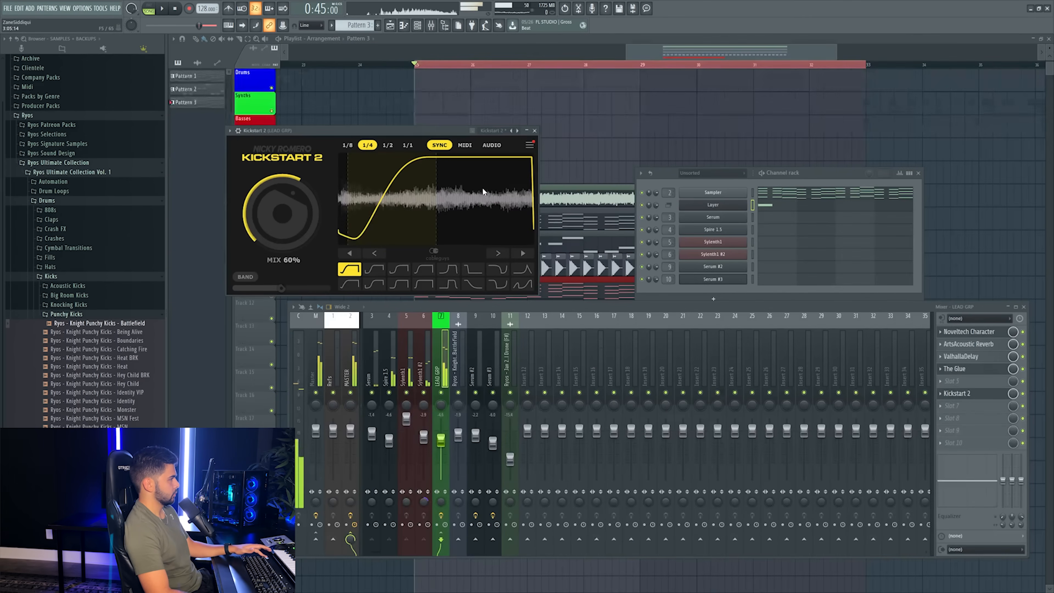
key("space")
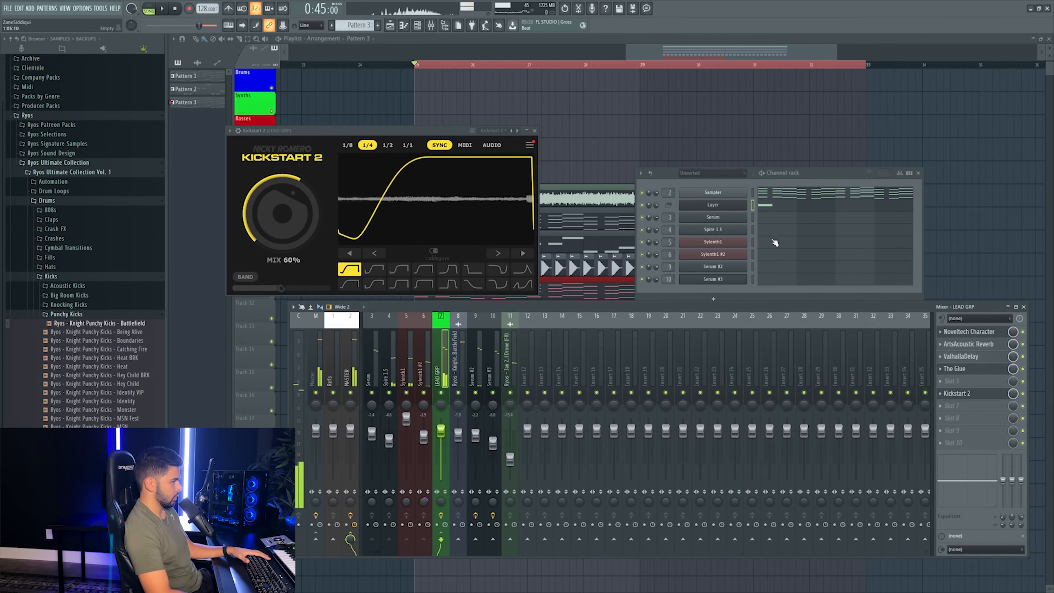
- Reopen the Layer channel's piano roll, add a second short B5 note on step 4 of bar 1, and audition it
left_click(769, 207)
left_click(216, 145)
key("space")
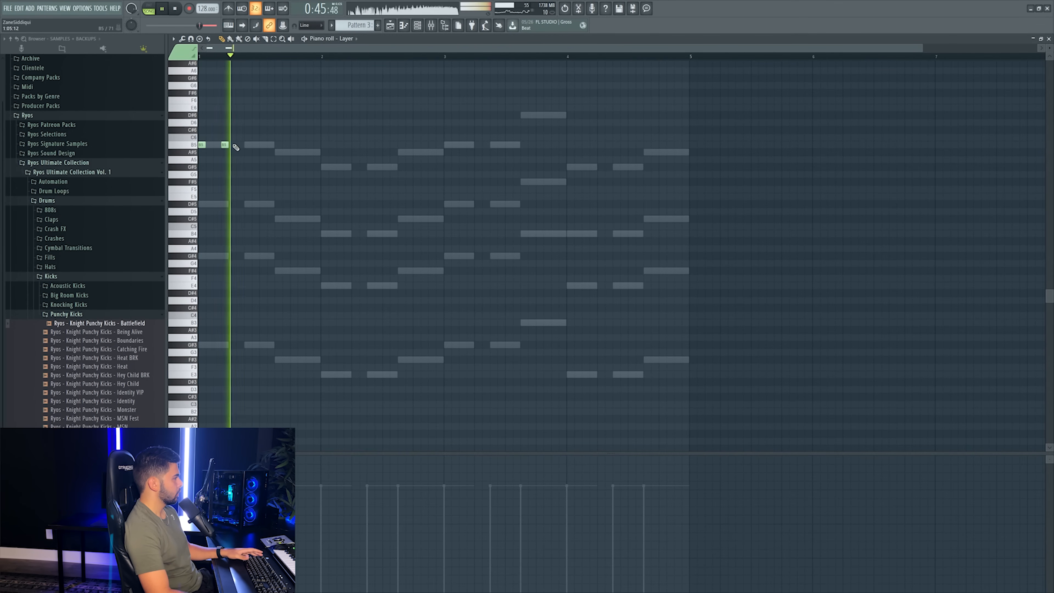
scroll(261, 52, "up", 3)
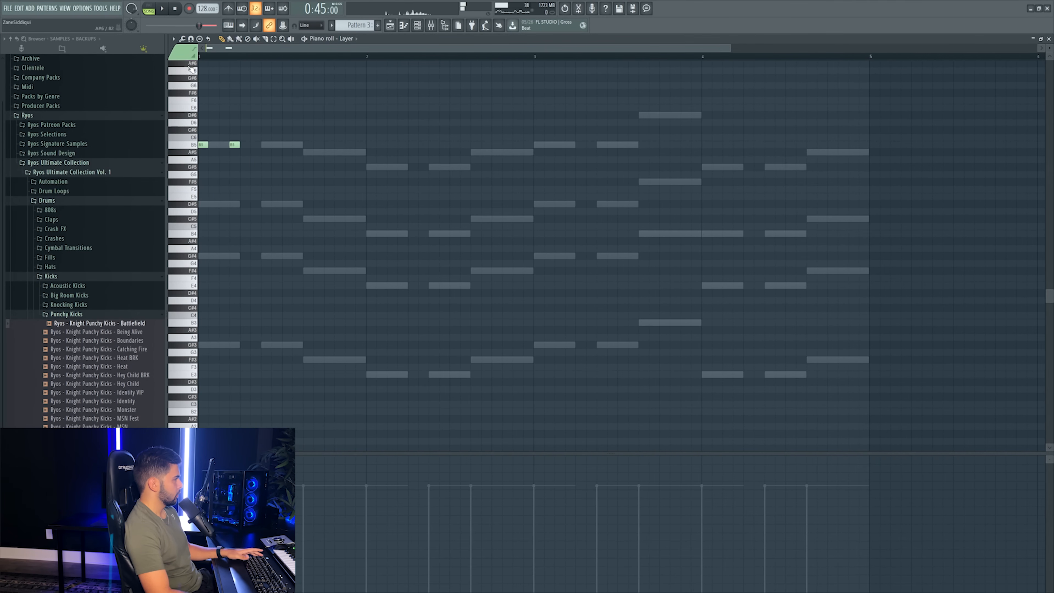
scroll(226, 65, "up", 2)
scroll(235, 57, "up", 3)
key("space")
key("space")
- Continue the bar 1 lead with short D#6 and E6 notes on steps 5 and 6 and a B5 on step 9, and audition it
left_click(277, 152)
left_click(313, 190)
key("space")
key("space")
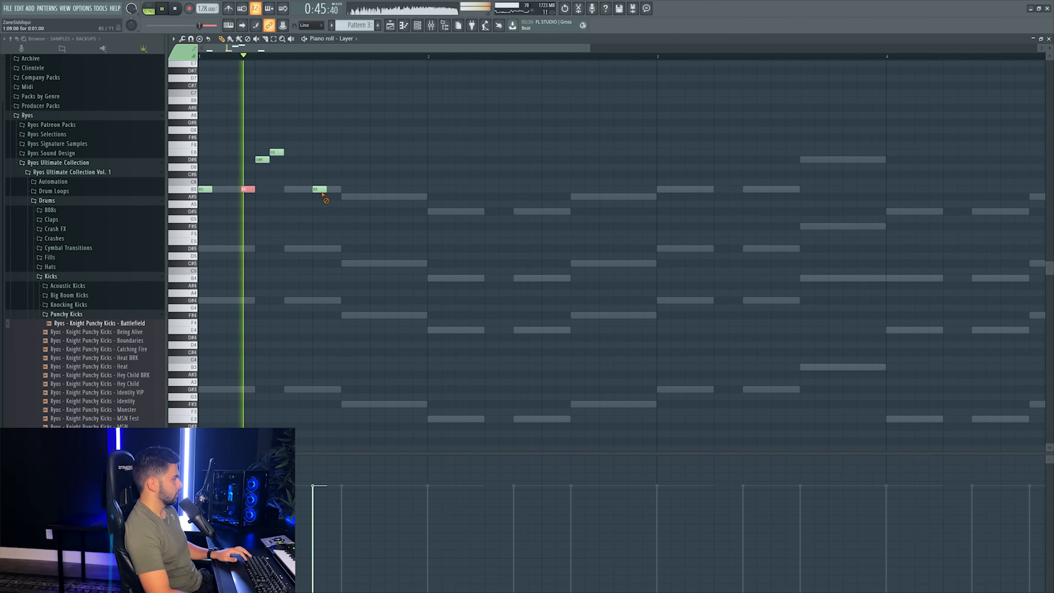
- Change the last lead note from B5 to C#6, settle it on step 9 of bar 1, and audition the phrase
left_click_drag(319, 189, 320, 174)
key("space")
key("space")
right_click(308, 175)
left_click(320, 176)
key("space")
key("space")
- Try shifting the E6 note one step later and placing C#6 earlier in bar 1, auditioning each variation
right_click(280, 152)
left_click(284, 152)
key("space")
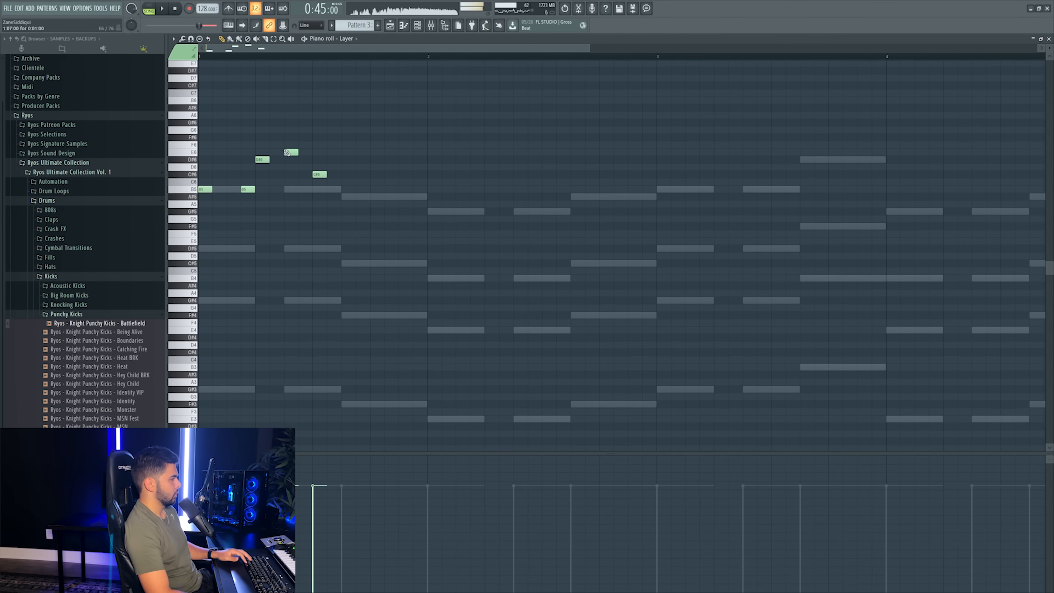
key("space")
right_click(290, 153)
left_click(305, 174)
key("space")
right_click(318, 175)
right_click(303, 175)
key("space")
- Add a short B5 on step 7 and C#6 notes on steps 9 and 13 of bar 1, auditioning the phrase
left_click(285, 189)
left_click(318, 175)
key("space")
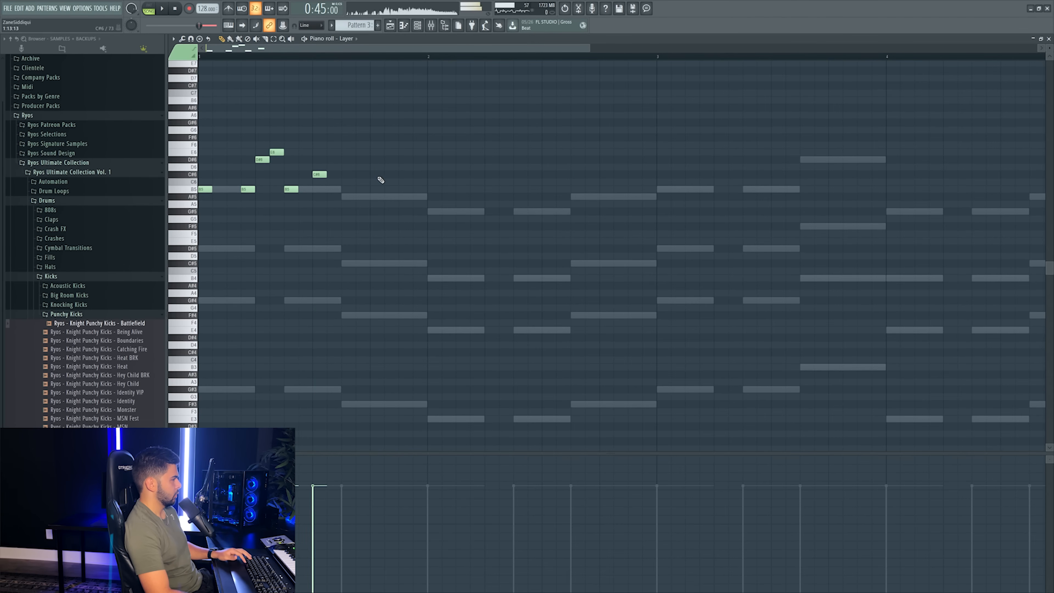
key("space")
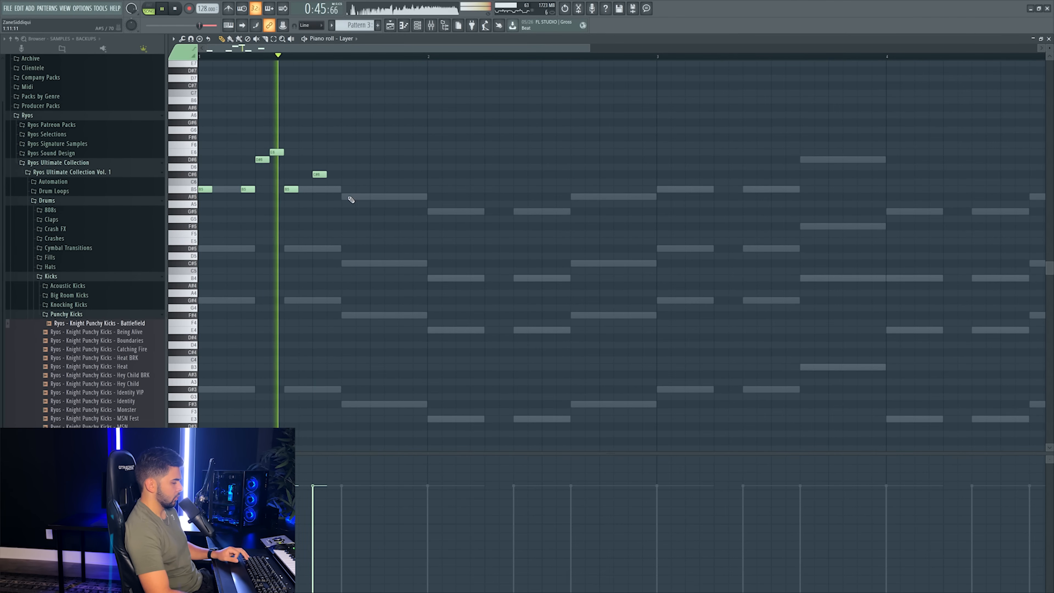
key("space")
key("space")
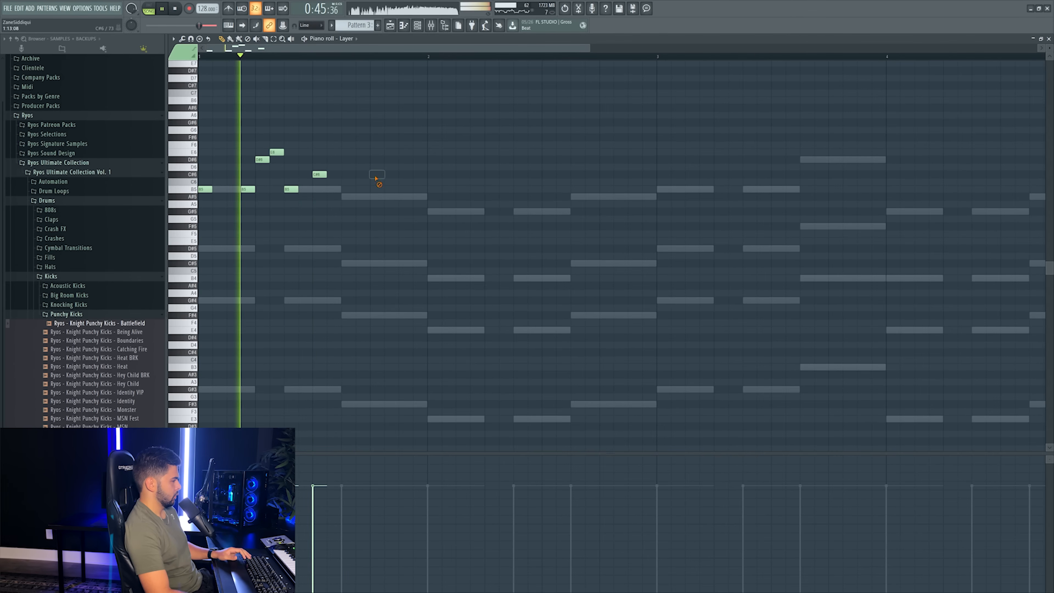
key("space")
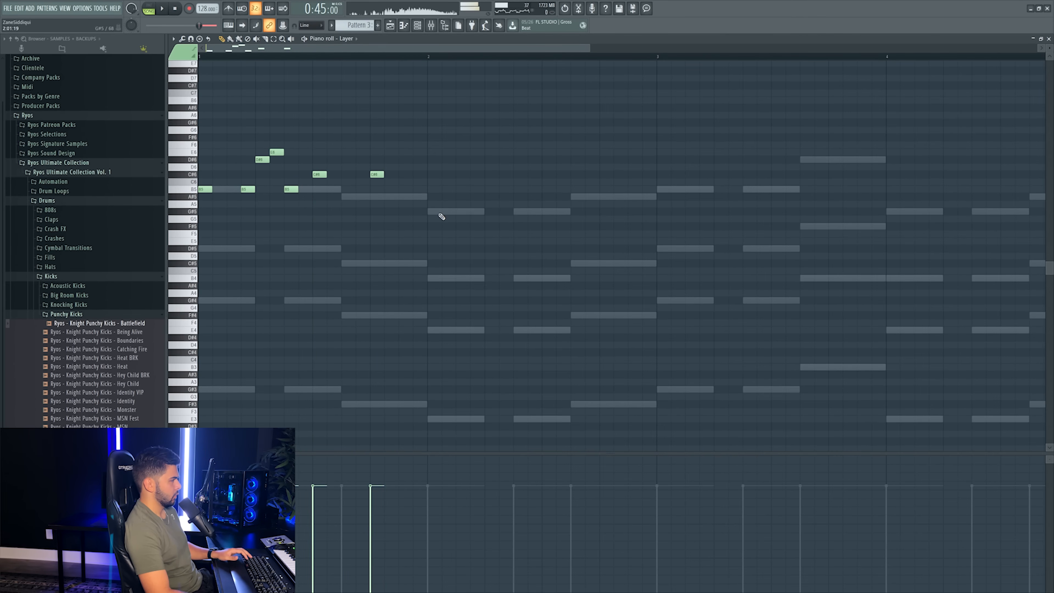
- Duplicate all of the bar 1 lead notes into bar 2 and audition the two bars
scroll(439, 62, "down", 4, "ctrl")
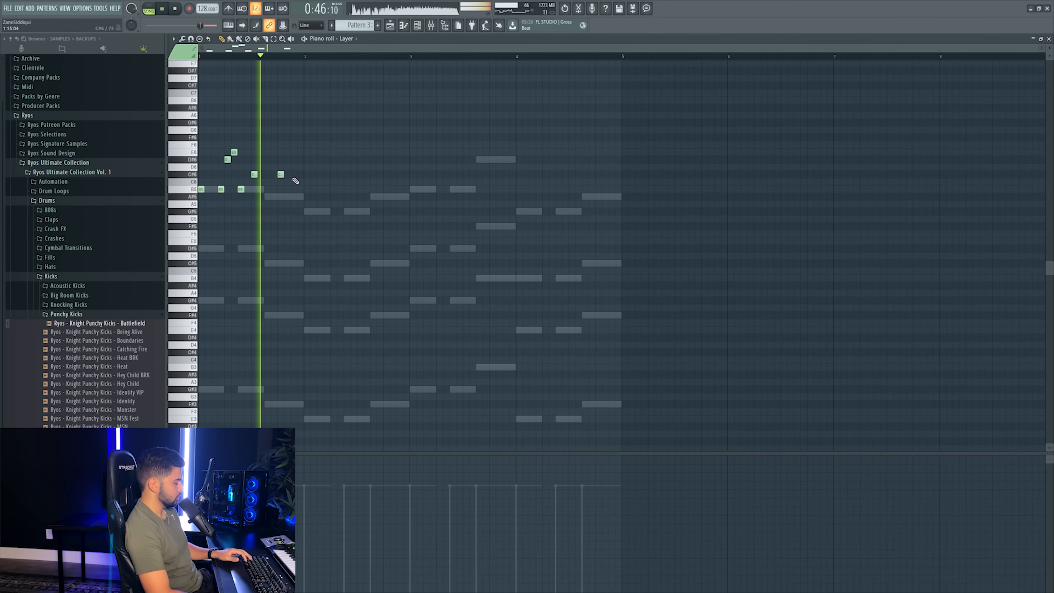
key("space")
left_click_drag(316, 231, 199, 97)
left_click_drag(201, 190, 309, 188, "shift")
key("space")
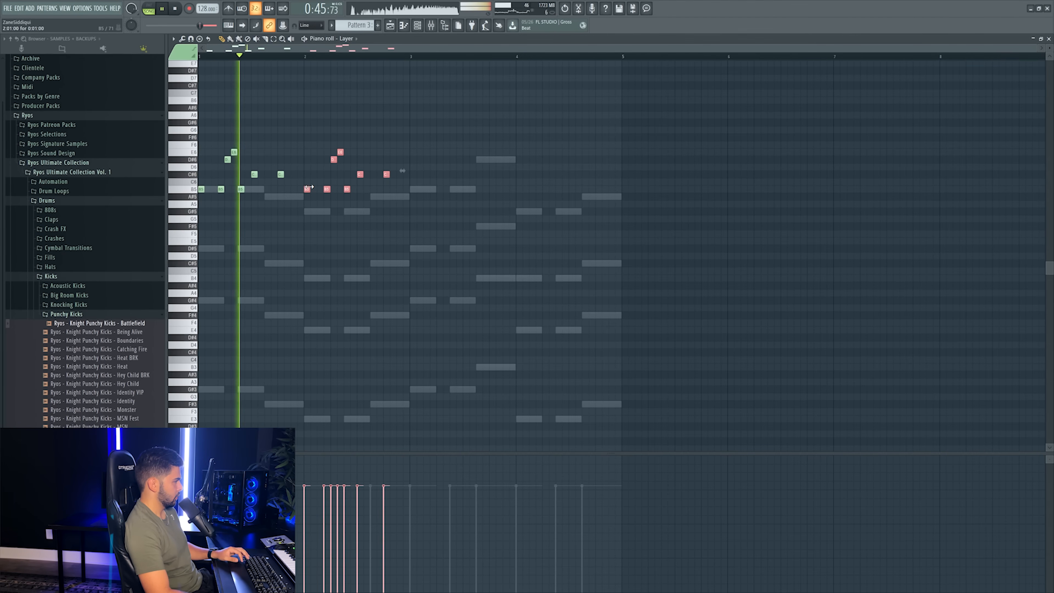
key("space")
- Try a short A#5 note on step 15 of bar 1 as a transition into bar 2, auditioning the result
left_click(293, 197)
key("space")
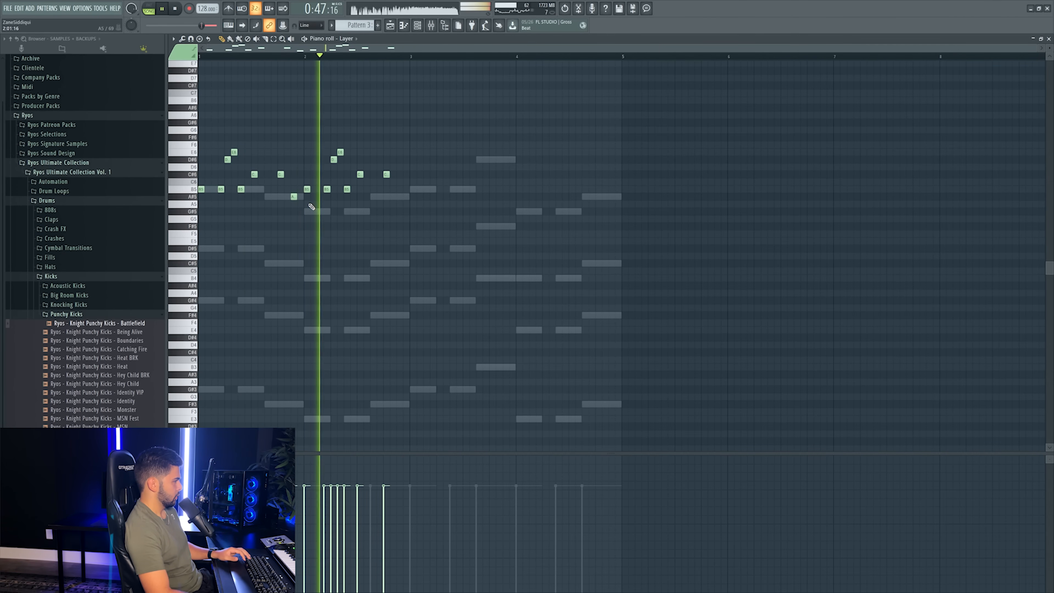
key("space")
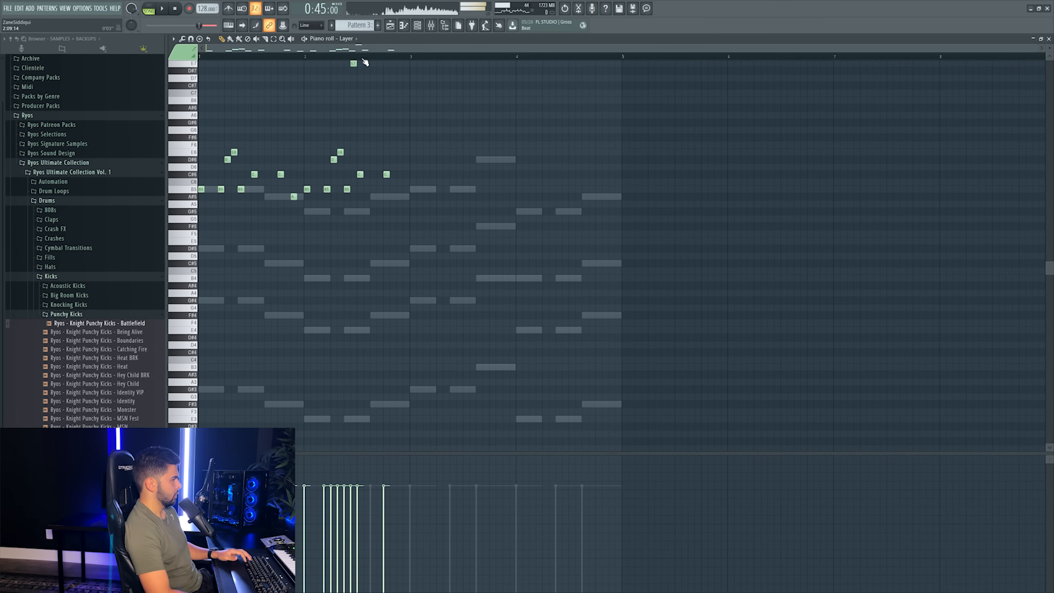
key("space")
key("space")
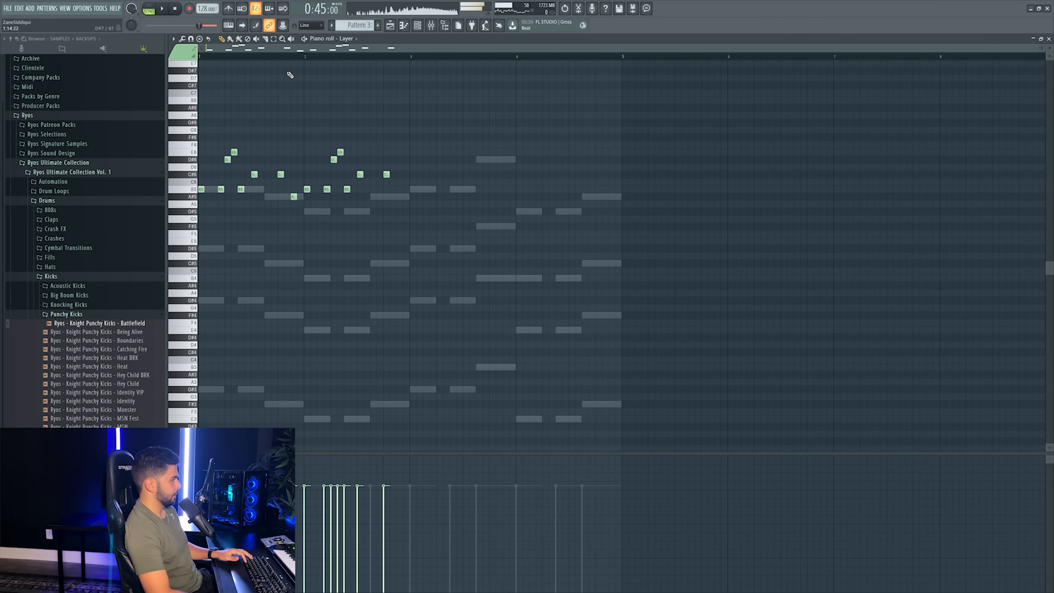
- Remove the A#5 note and move the step 13 note of bar 1 down to F#5, auditioning the lead
scroll(305, 51, "up", 2)
left_click_drag(311, 51, 273, 51)
key("space")
key("space")
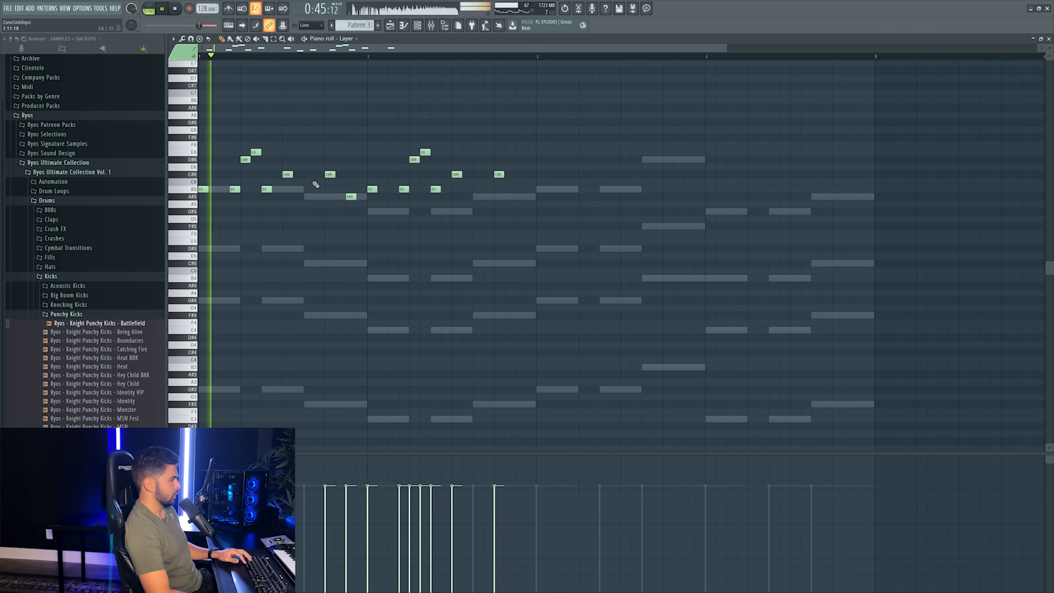
key("space")
left_click_drag(329, 174, 329, 212)
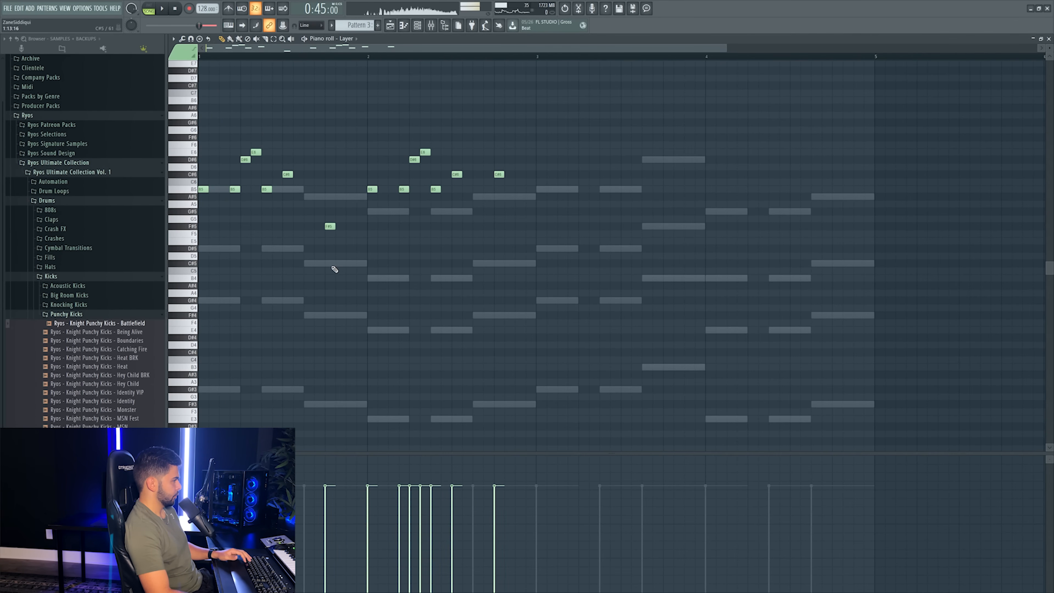
key("space")
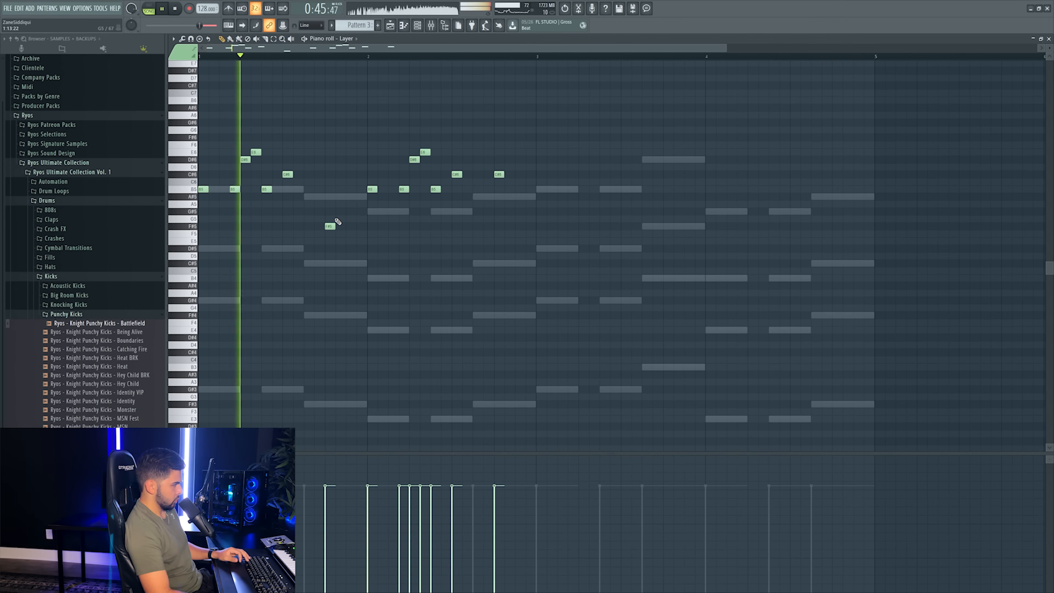
key("space")
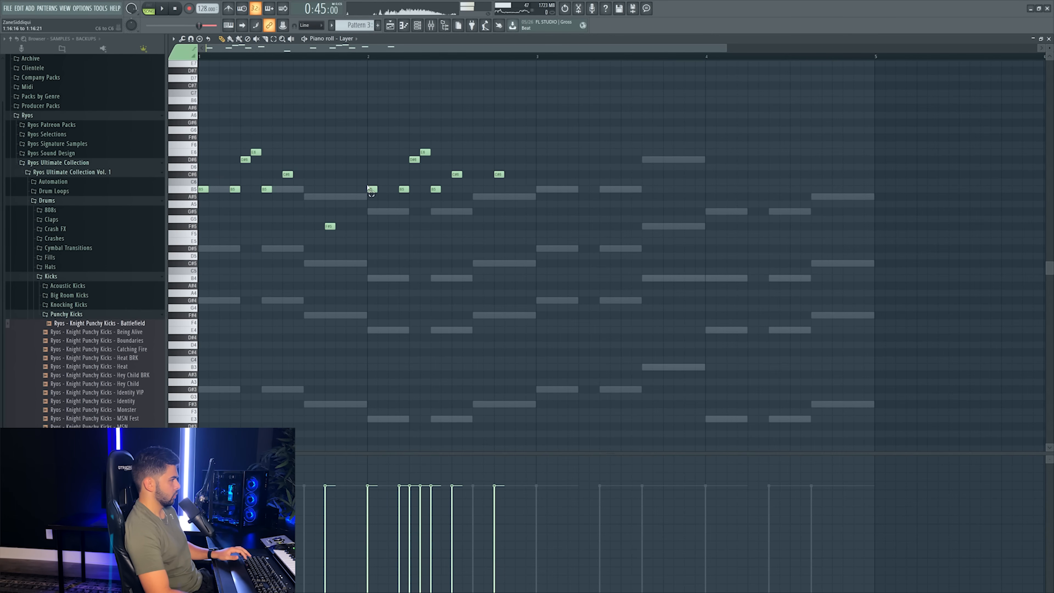
- Move the first two lead notes of bar 2 down to G#5 and remove its D#6 and E6 notes, auditioning the phrase
key("space")
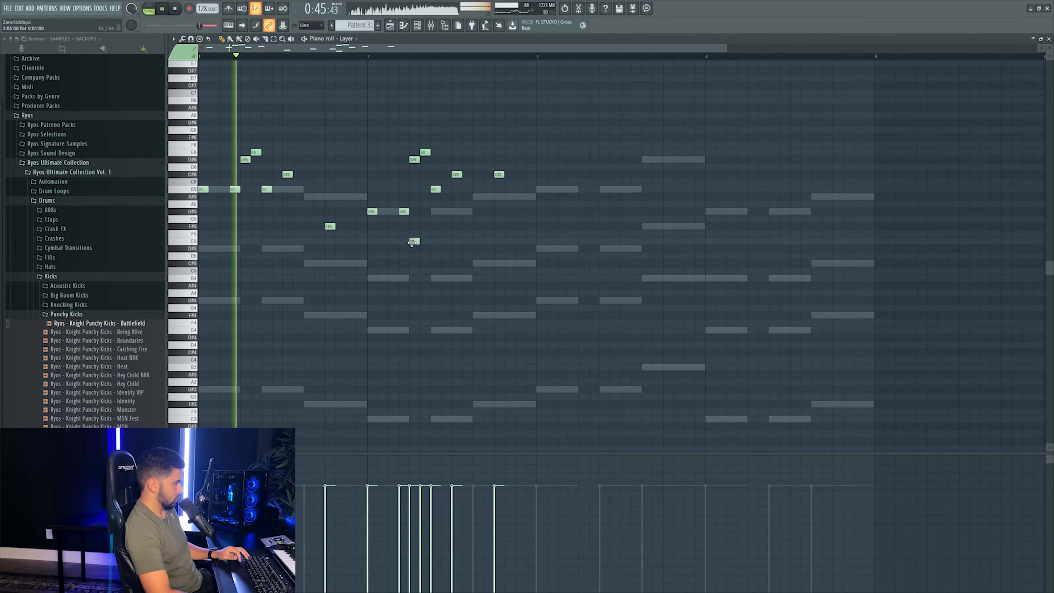
key("space")
left_click(366, 56)
right_click(425, 152)
right_click(414, 160)
key("space")
key("space")
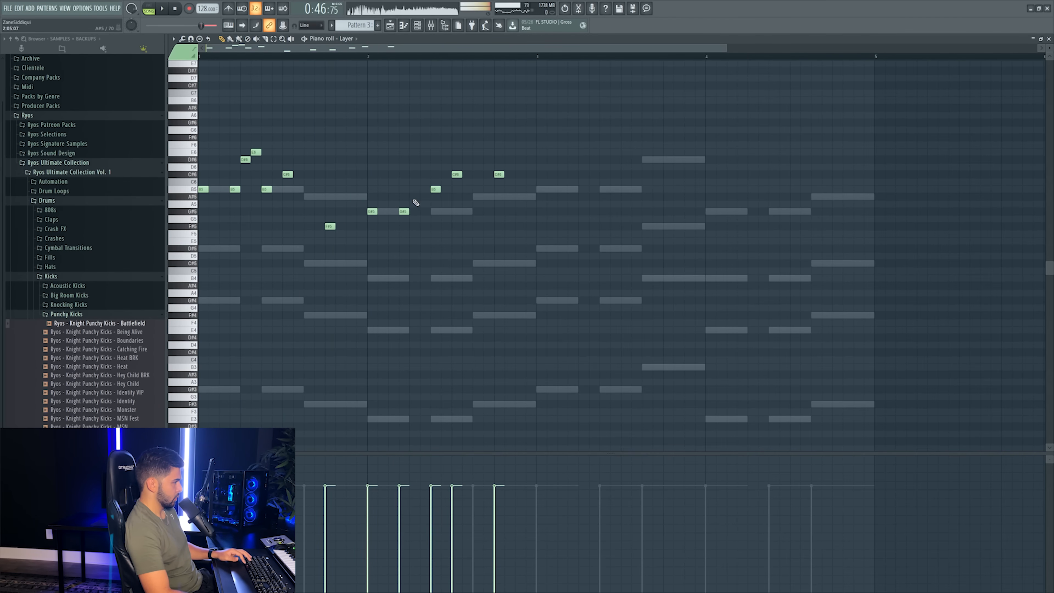
- In bar 2, add short A#5 and B5 notes on steps 5 and 6, a G#5 on step 7, and change step 13 to D#6
key("space")
key("space")
right_click(431, 189)
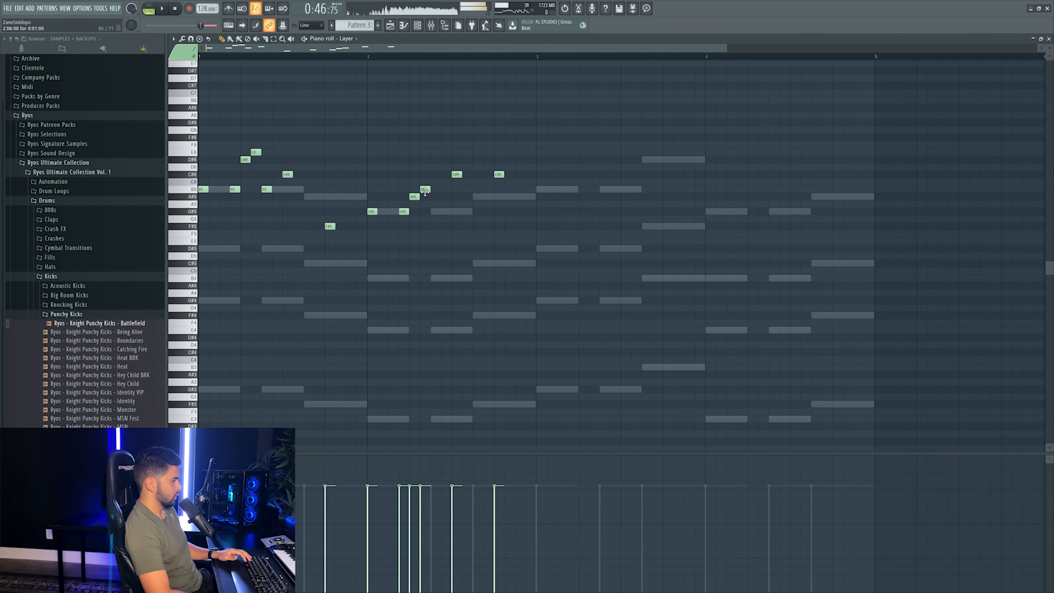
key("space")
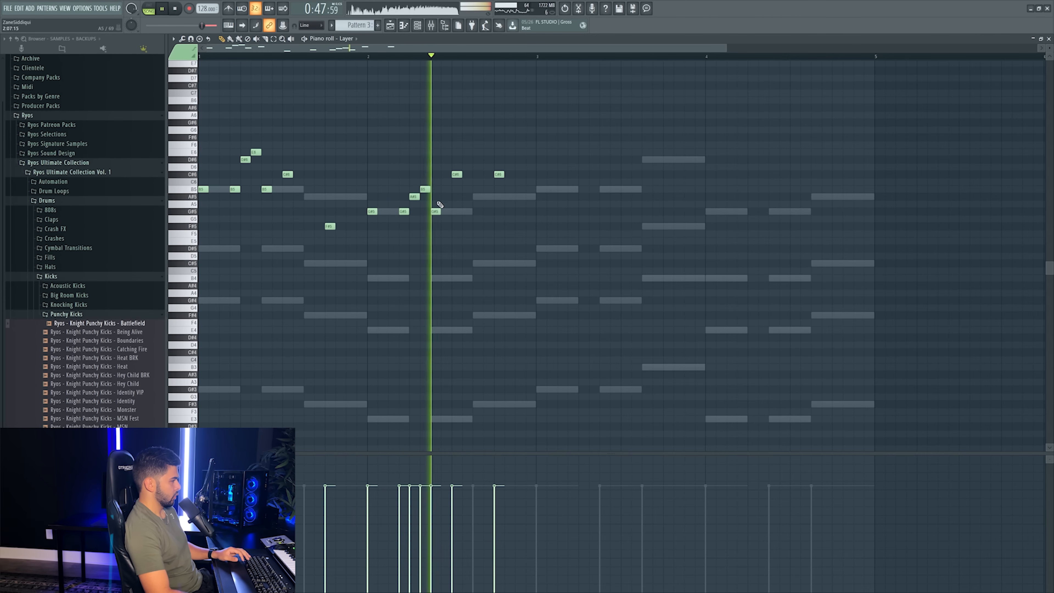
key("space")
left_click(502, 162)
key("space")
key("space")
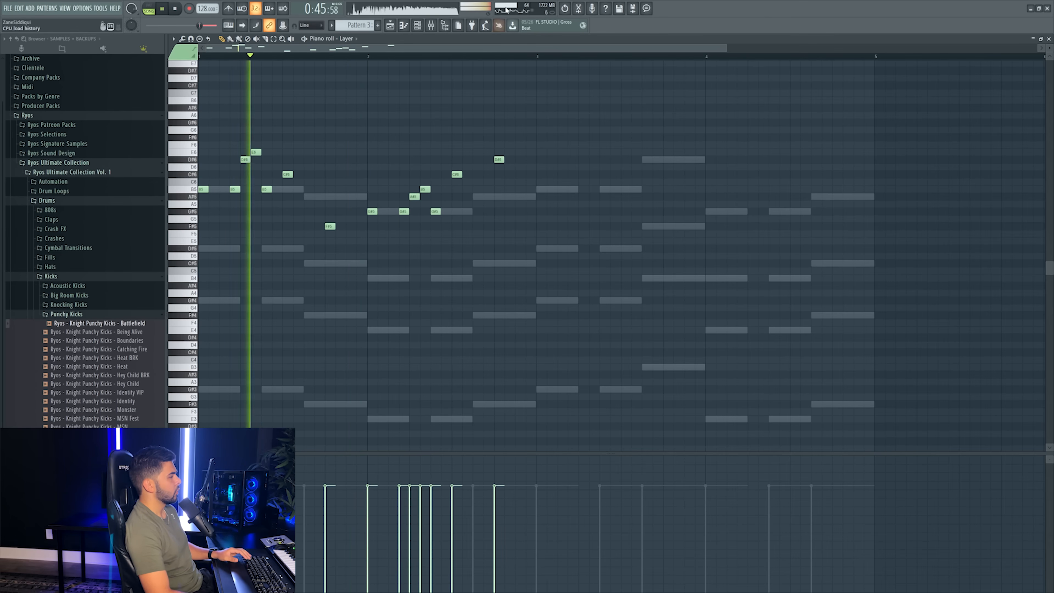
- Check the mixer and repeatedly audition the two-bar lead against the chords
key("F9")
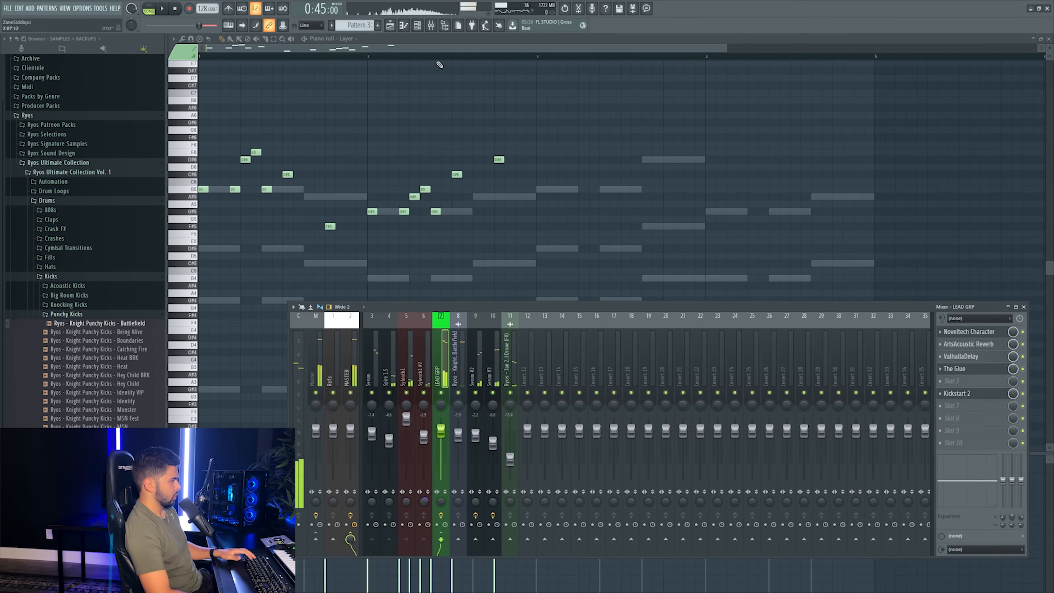
key("F9")
key("F7")
key("F5")
key("space")
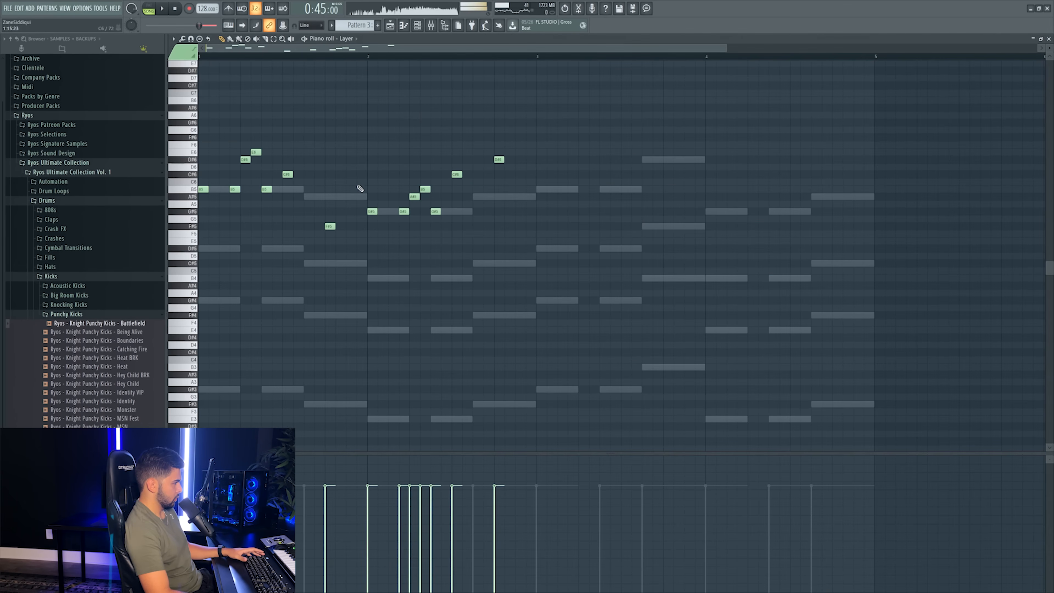
key("space")
key("space")
key("space")
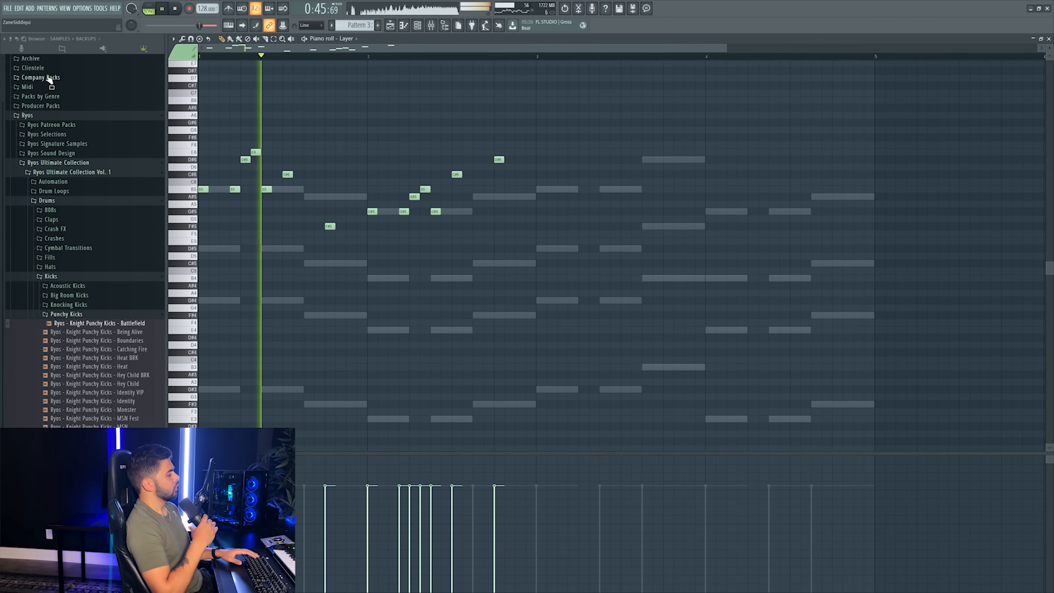
key("space")
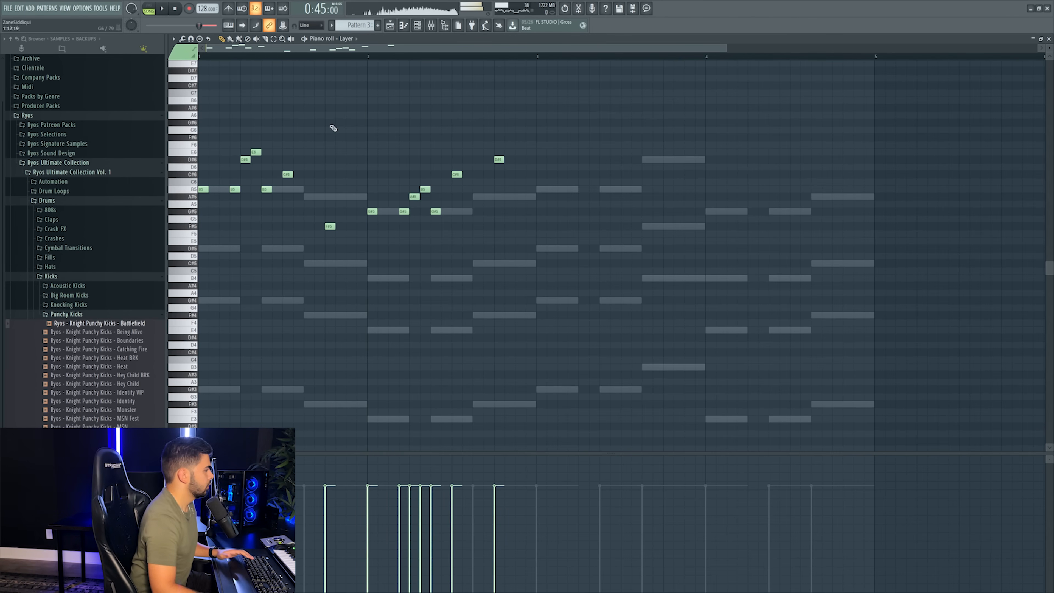
key("space")
key("space")
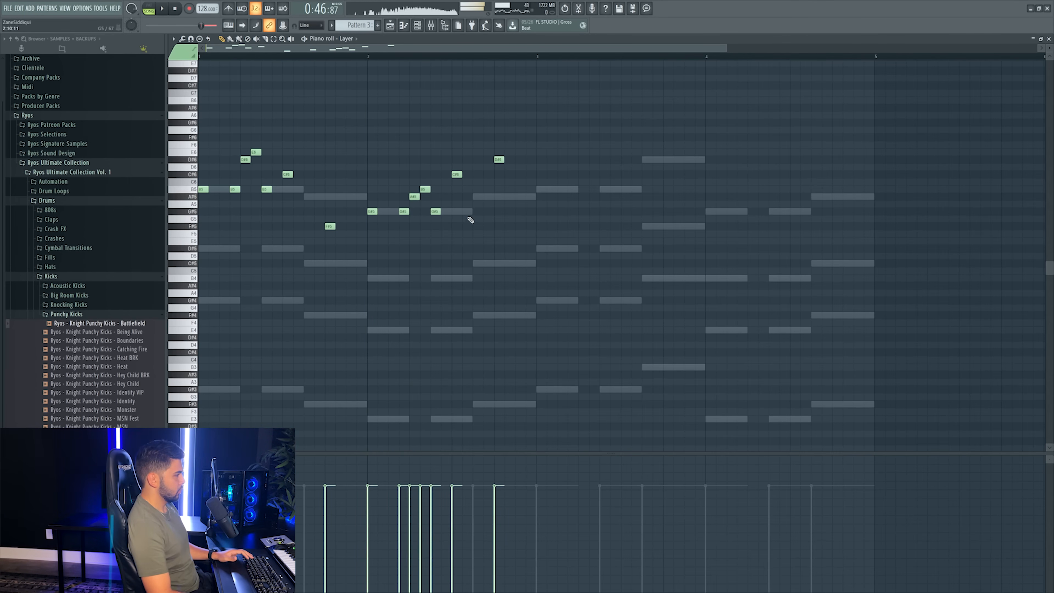
- Try repeating the G#5, A#5, B5, G#5 motif from step 9 of bar 2 in place of its last notes, auditioning it
key("space")
left_click_drag(369, 174, 438, 227)
left_click_drag(372, 211, 458, 211)
right_click(458, 212)
key("space")
key("space")
left_click_drag(520, 212, 489, 211)
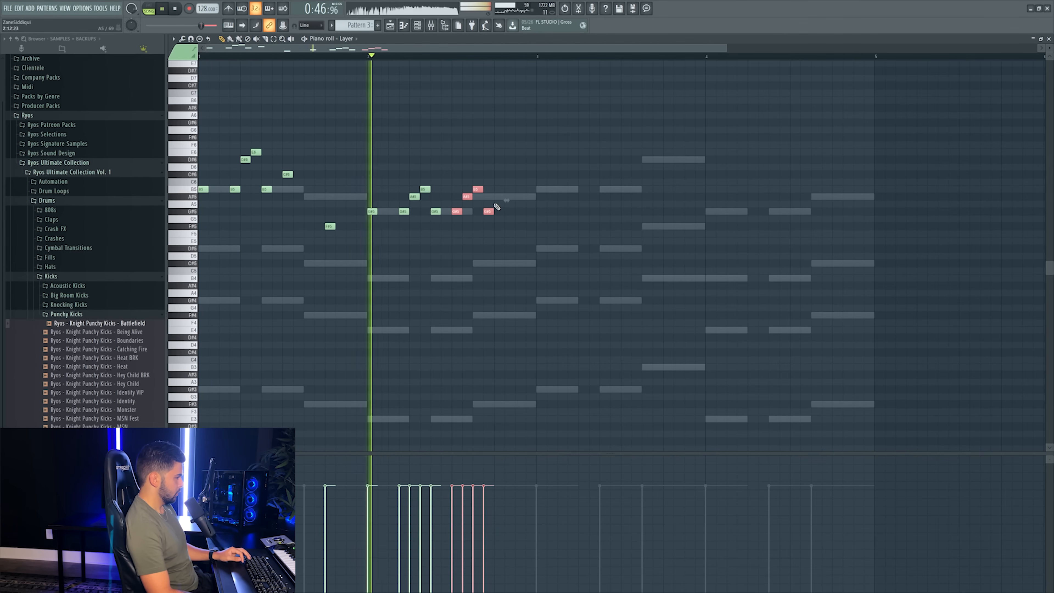
key("F9")
- Delete all lead notes in Pattern 3 and play the arrangement without them
key("space")
right_click(458, 211)
key("Delete")
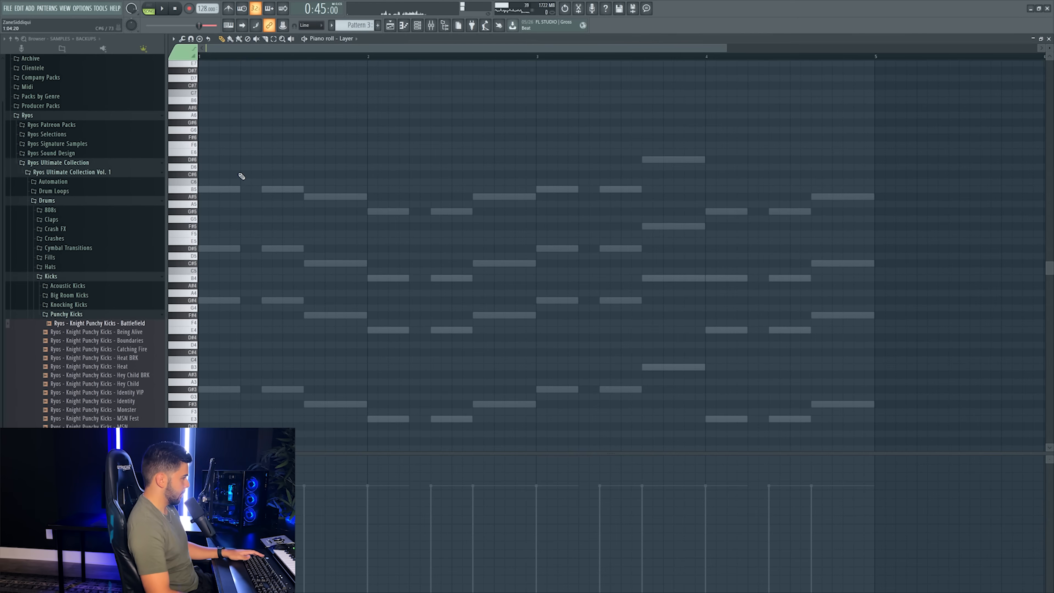
key("space")
key("space")
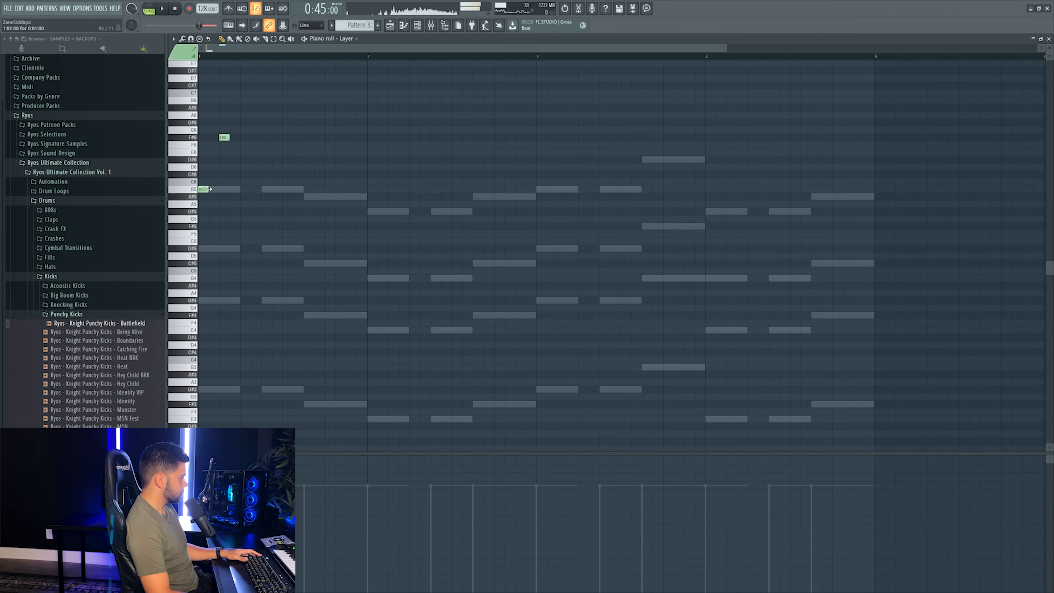
- Try a new lead motif of two-step notes in bar 1: B5 on step 1, D#6 on step 3 and B5 on step 5
left_click(235, 137)
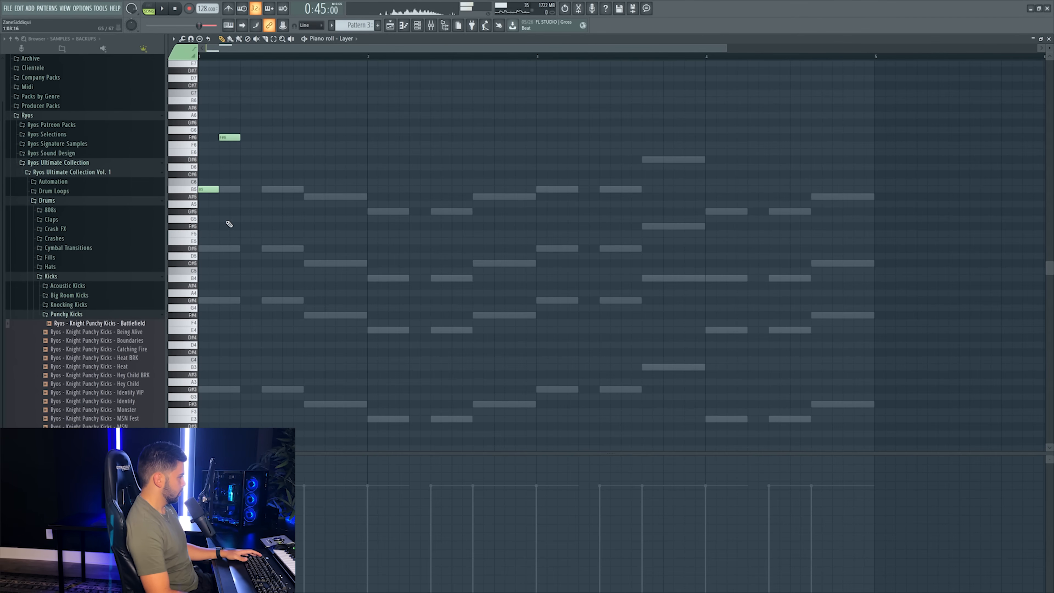
key("space")
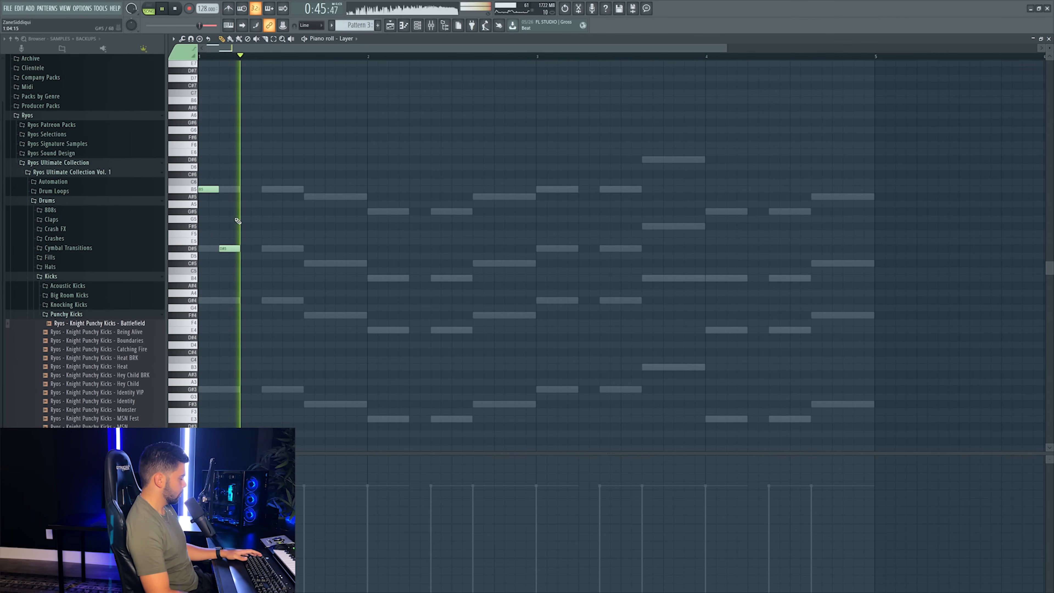
key("space")
left_click(224, 161)
key("space")
key("space")
left_click(245, 190)
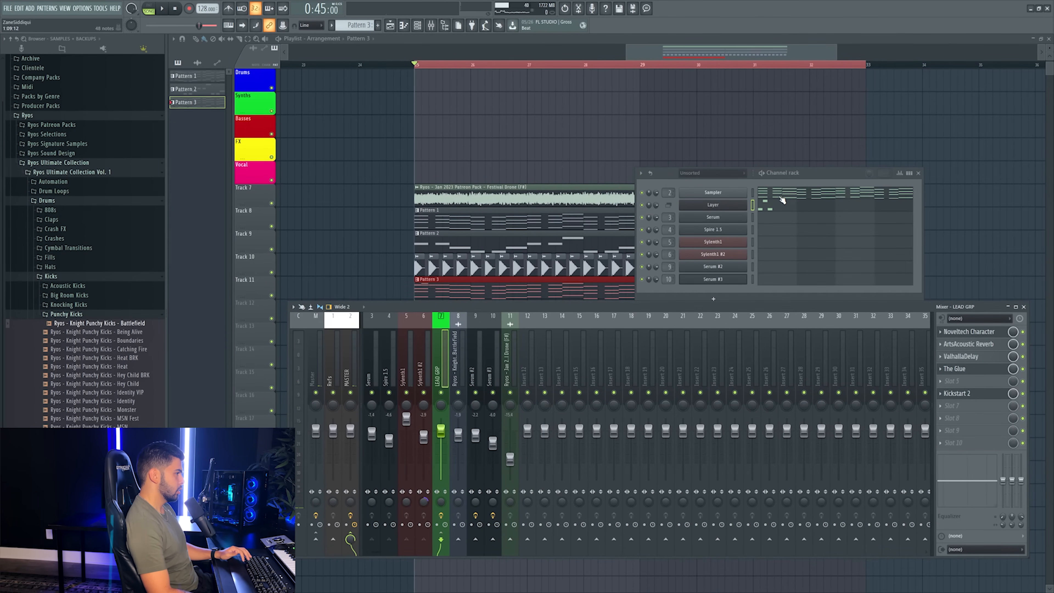
- Transpose all chord notes of Pattern 1 on Serum #2 down two semitones
left_click(769, 213)
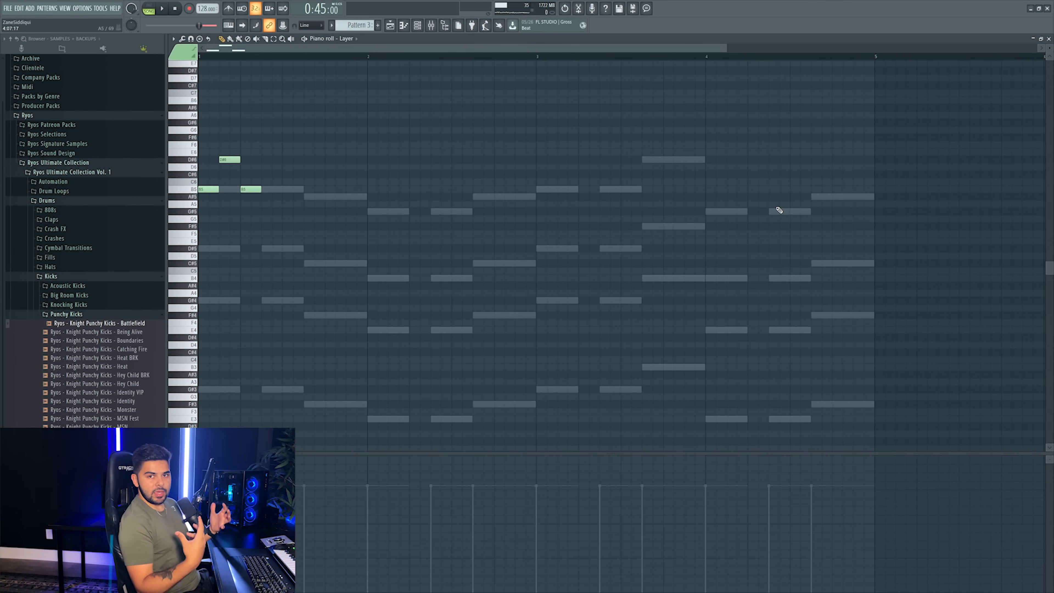
key("F7")
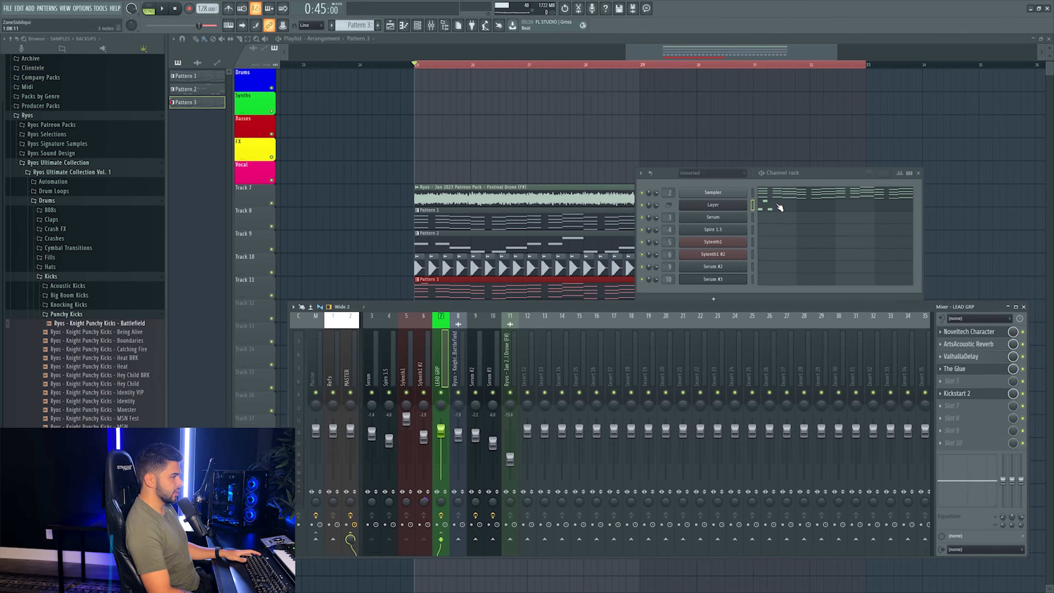
double_click(456, 201)
double_click(475, 217)
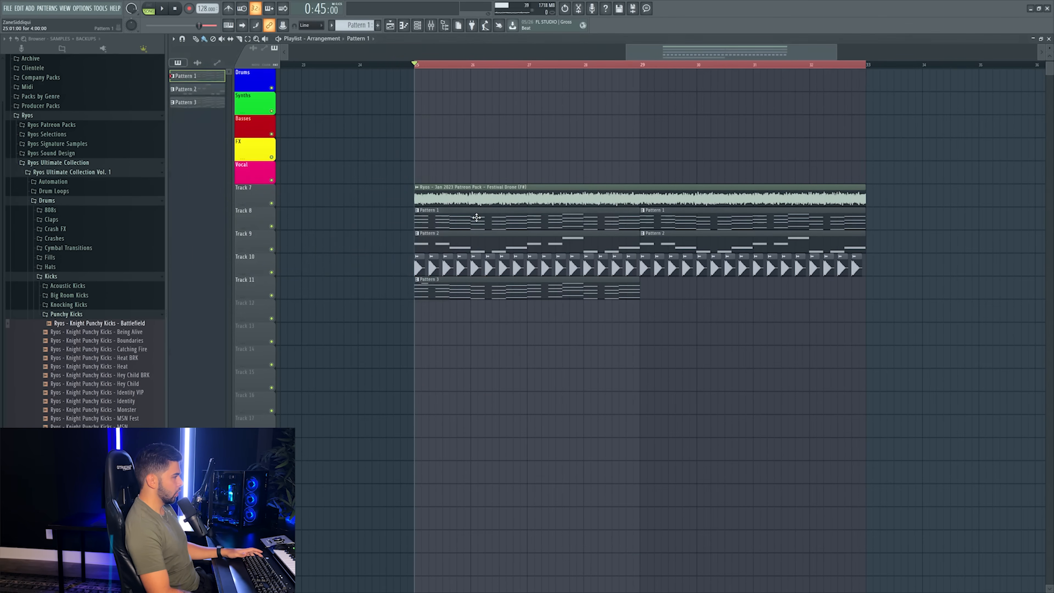
key("space")
key("space")
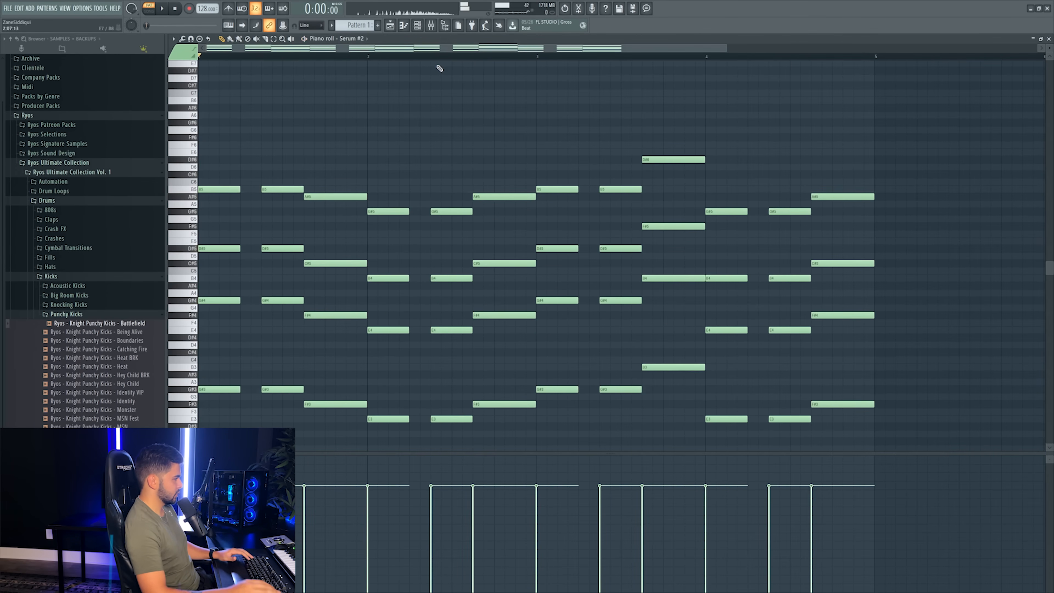
scroll(438, 68, "up", 1)
key("F7")
- Transpose the Pattern 2 bass notes and the guide chords in Pattern 3's Sampler channel down two semitones
double_click(456, 243)
key("space")
key("F7")
double_click(440, 288)
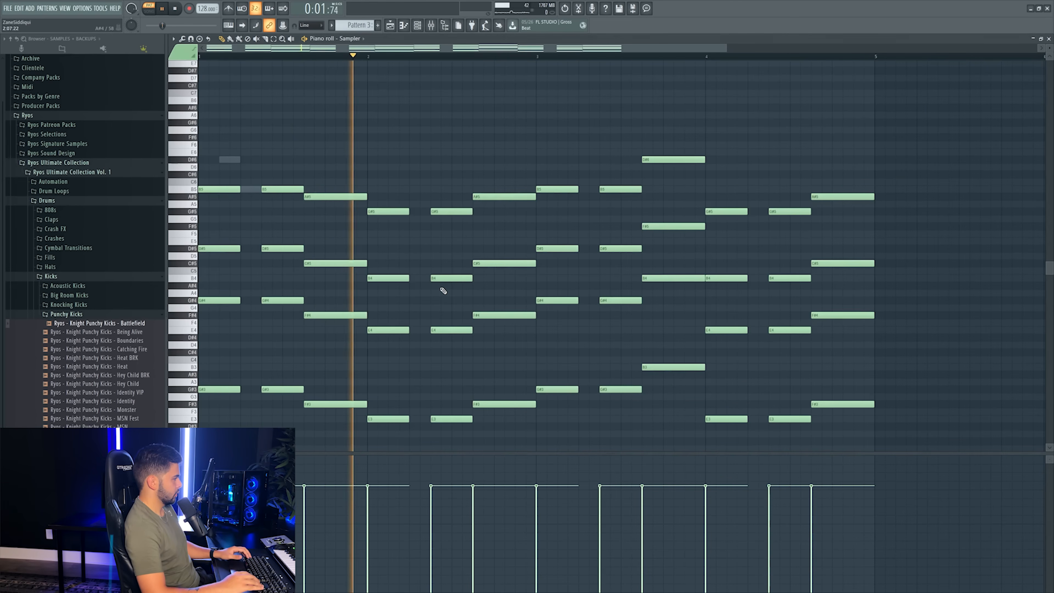
key("F7")
- Lower the Festival Drone clip's time-stretching pitch to match the transposed chords and audition the arrangement
double_click(456, 201)
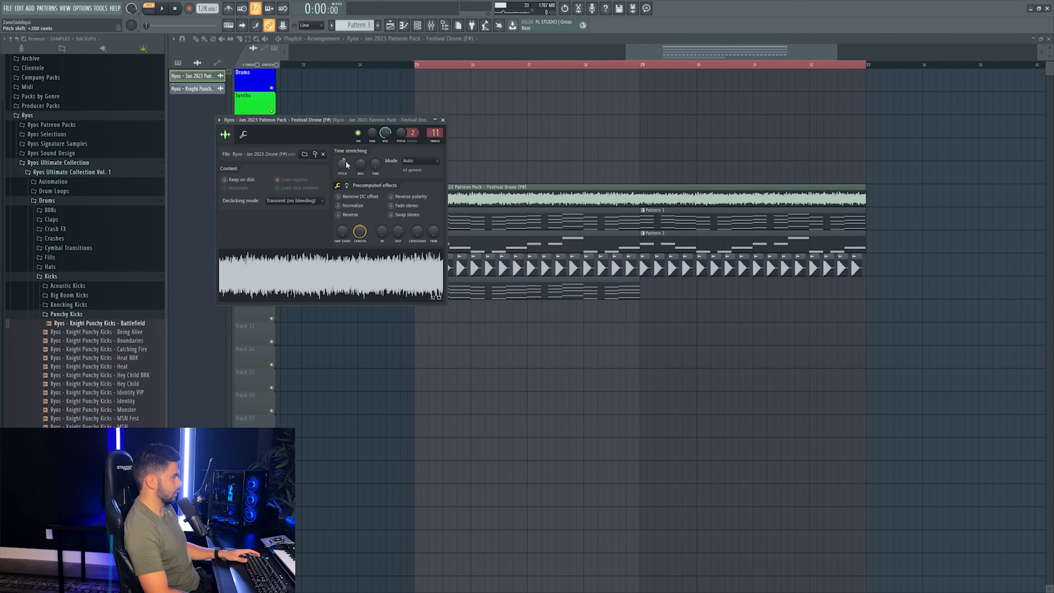
left_click(415, 65)
key("space")
key("F9")
key("space")
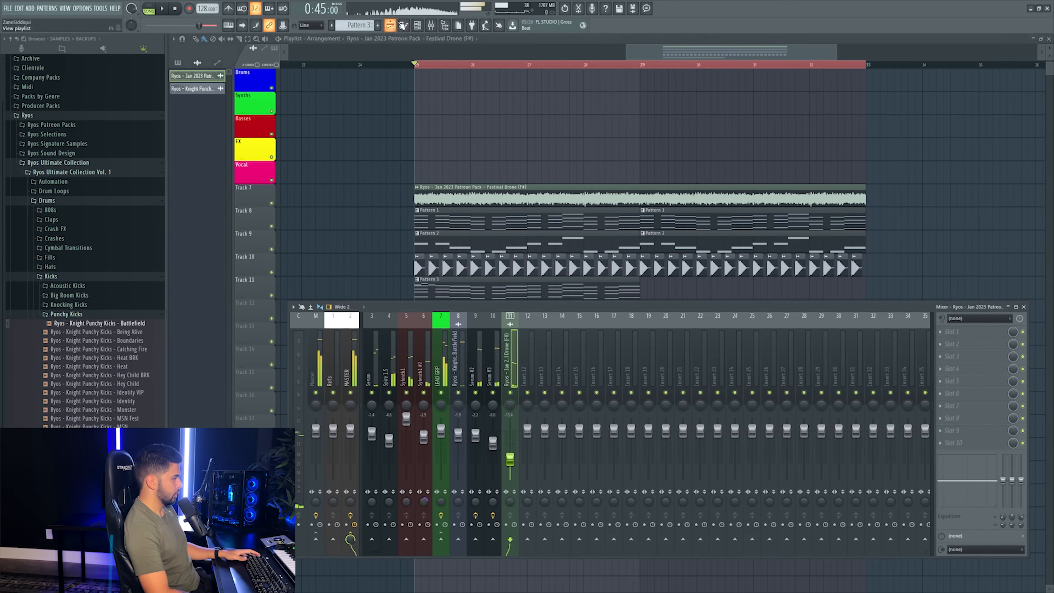
- Transpose the three lead notes in Pattern 3's Layer channel down to A5, C#6 and A5, auditioning them
left_click(432, 292)
left_click(429, 308)
right_click(430, 308)
double_click(430, 287)
key("F7")
left_click(769, 211)
key("shift+Down")
key("space")
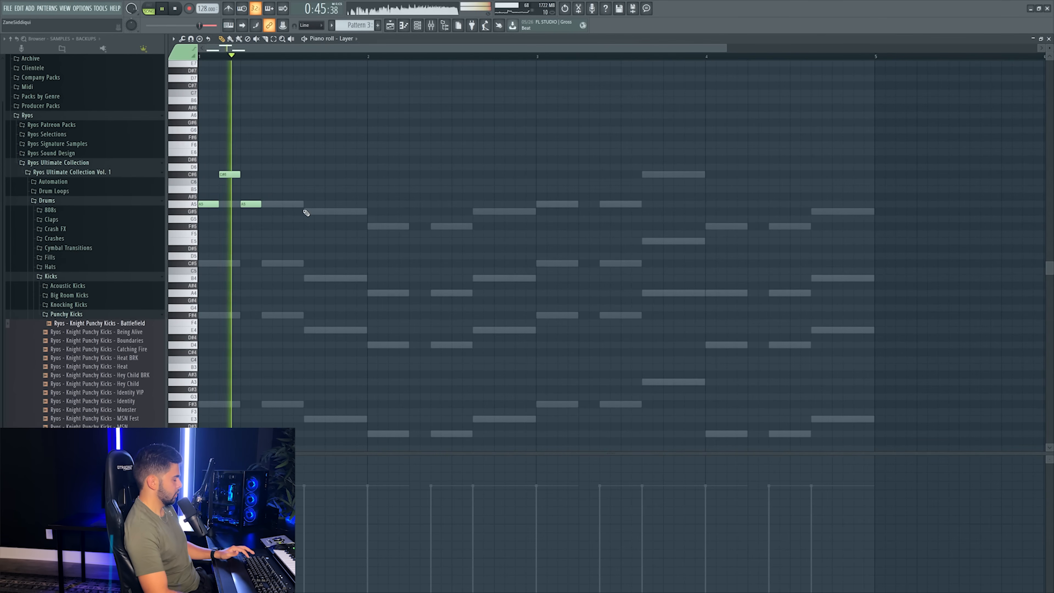
key("space")
- Replace the lead notes in bar 1 with two-step F#6 notes on steps 1 and 5 and an E6 on step 9
right_click(228, 172)
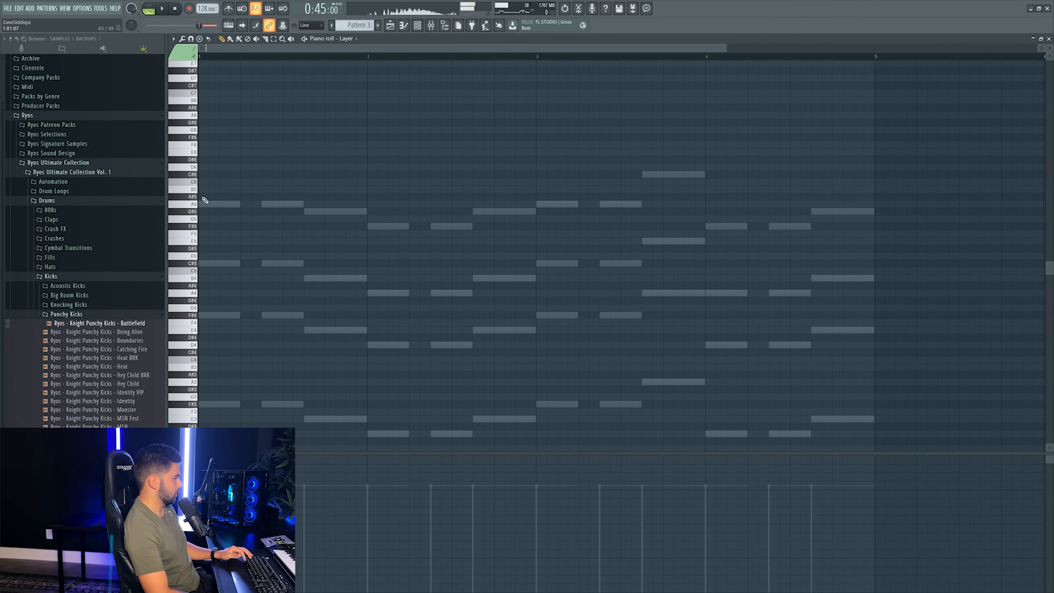
left_click(250, 138)
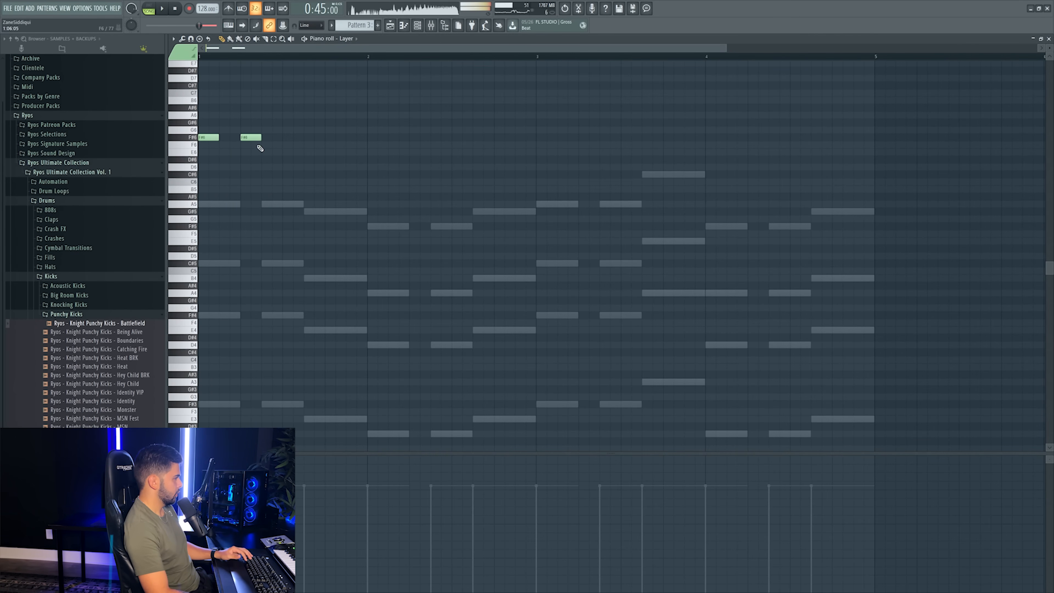
left_click(272, 159)
right_click(284, 159)
left_click(285, 160)
key("space")
right_click(286, 160)
left_click(286, 153)
key("space")
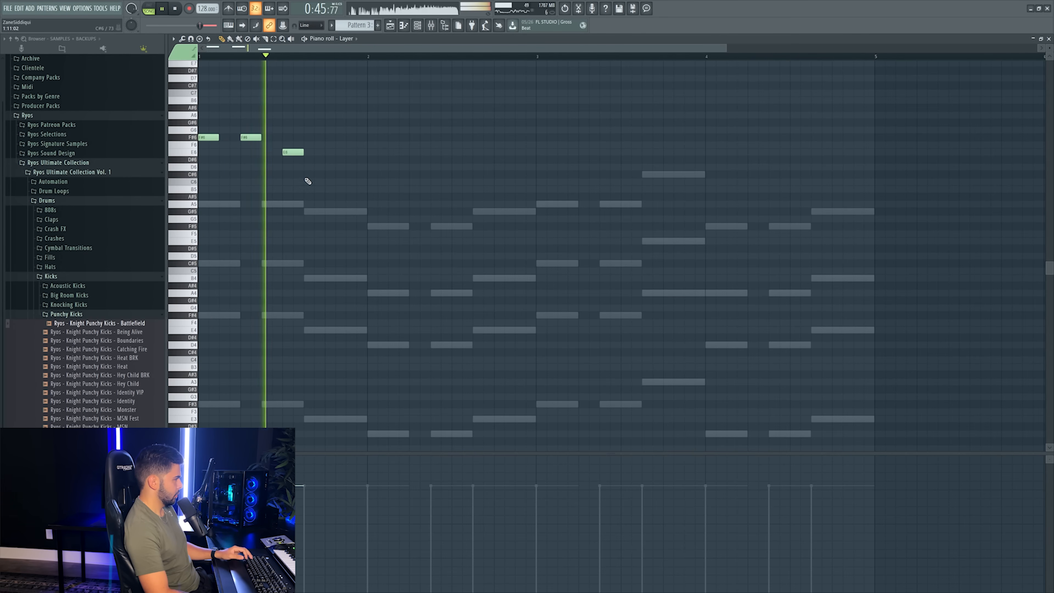
- Continue the lead with B5 on step 11 and C#6 on step 13 of bar 1, plus C#6 at the start of bar 2
left_click(309, 190)
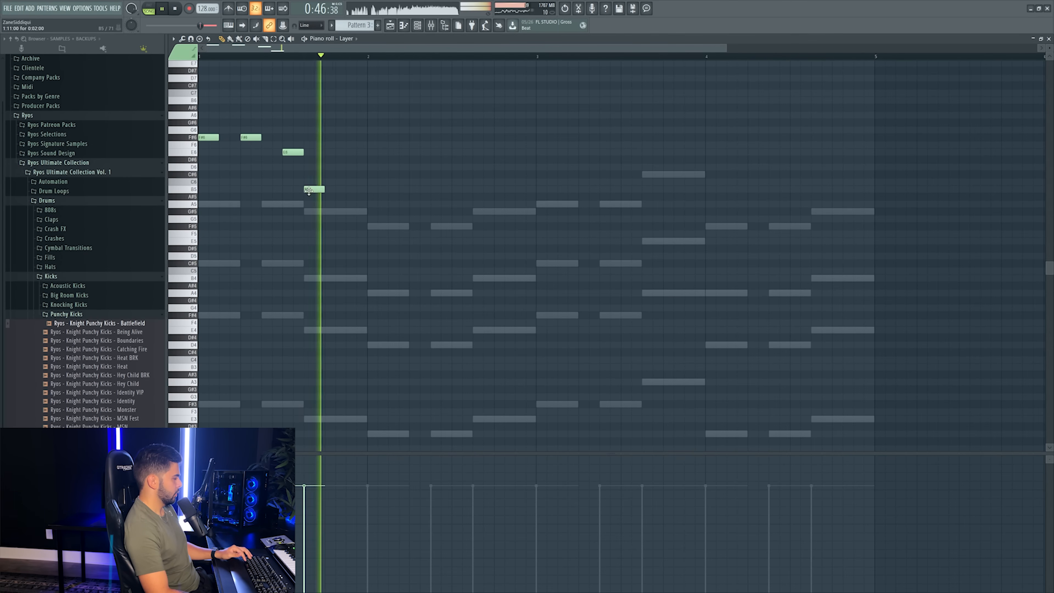
key("space")
key("space")
left_click(377, 175)
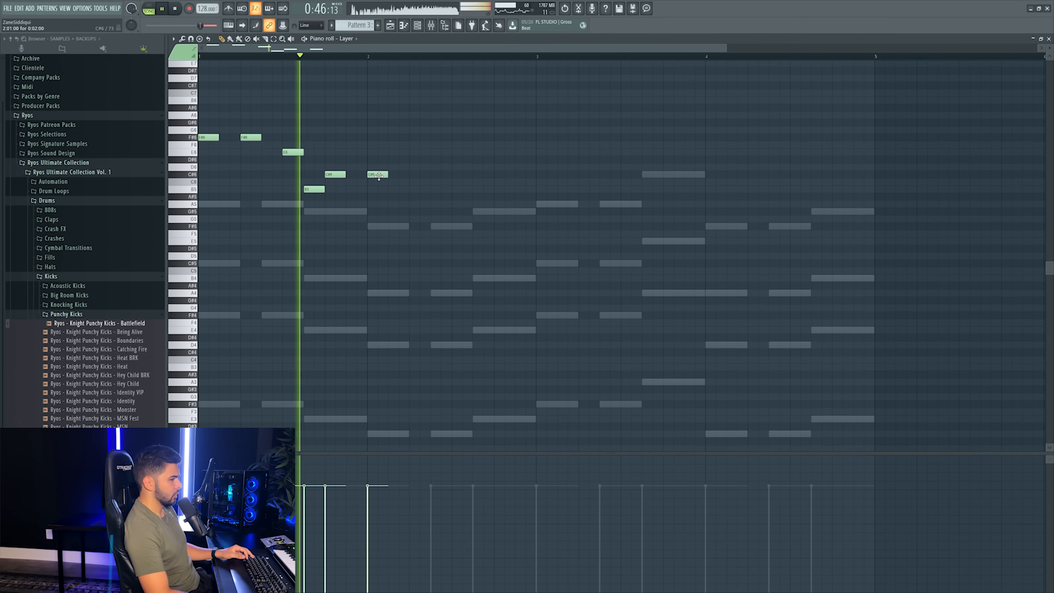
key("space")
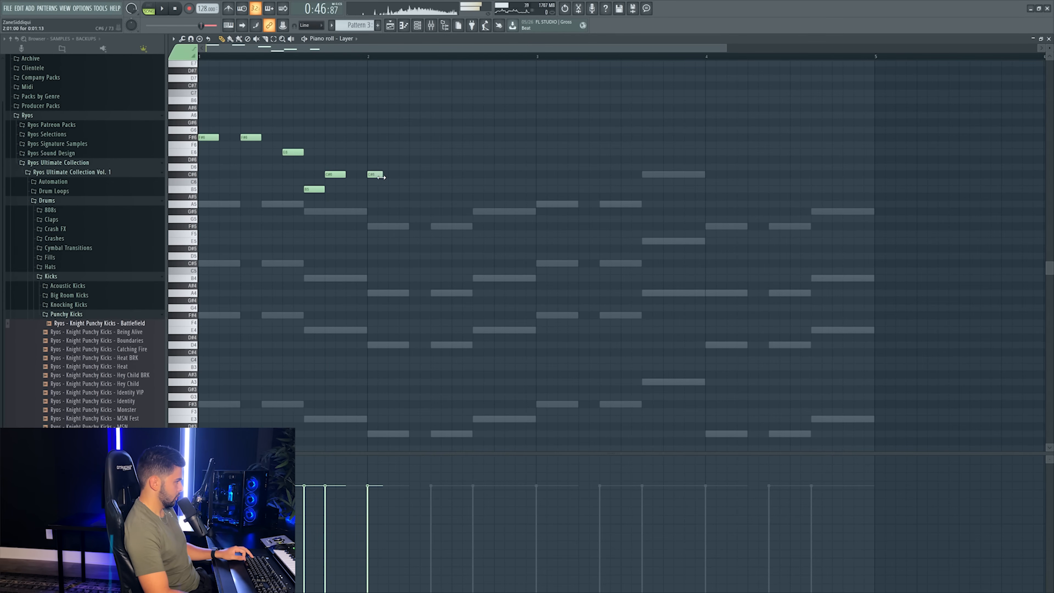
- Layer a D6 note over the first C#6 of bar 2 and add another C#6 on step 3, auditioning the phrase
left_click_drag(380, 168, 382, 167)
key("space")
left_click(397, 174)
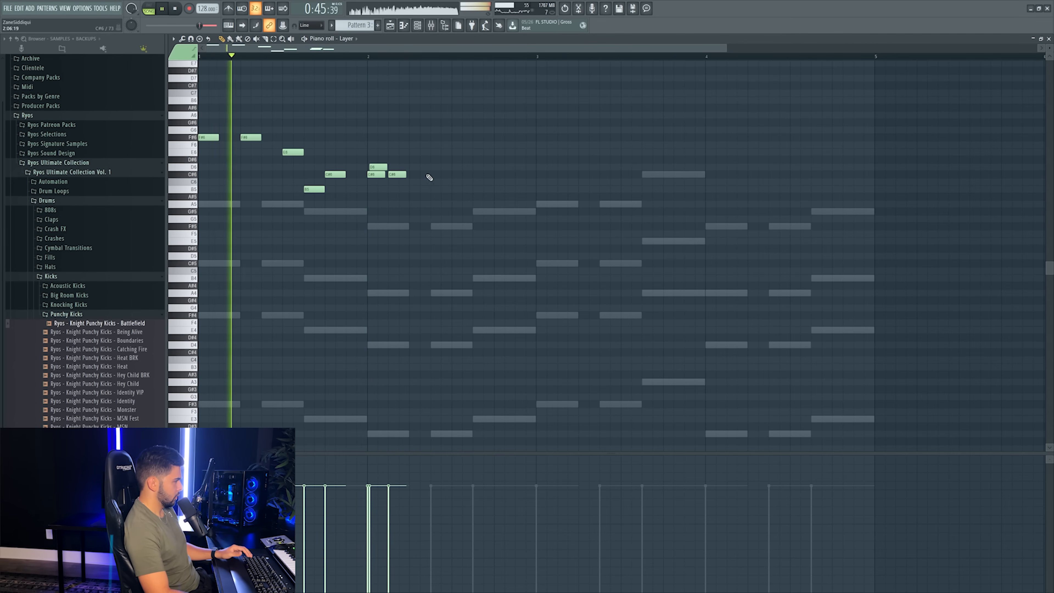
left_click(431, 175)
key("space")
left_click(368, 55)
- Add C#6 on step 5 of bar 2 and put A5 on step 7 in place of the C#6, auditioning the bar
key("space")
key("space")
key("space")
left_click(414, 175)
right_click(438, 174)
key("space")
key("space")
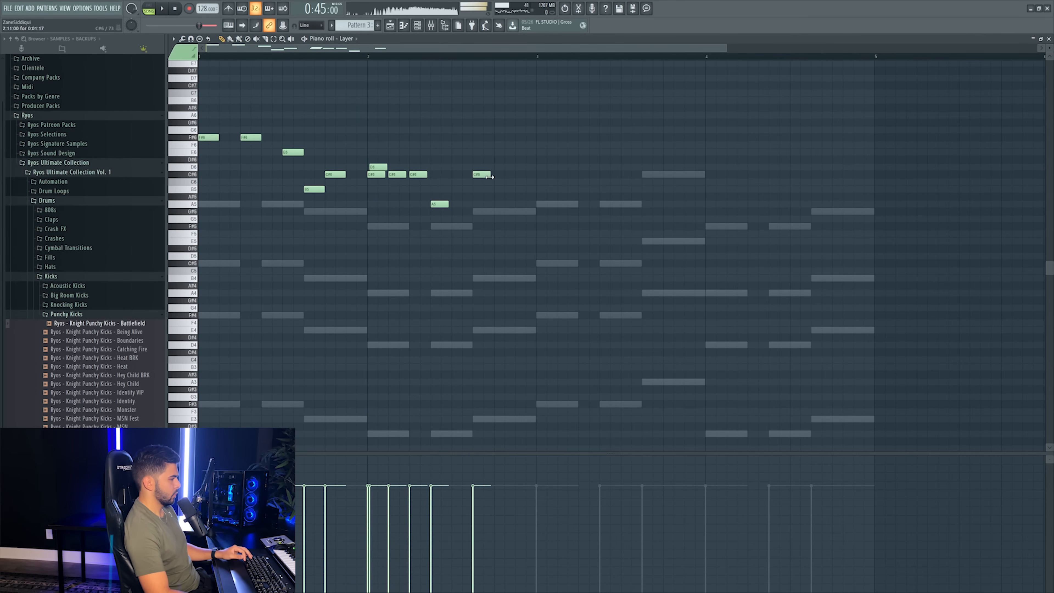
- Duplicate the bar 2 phrase from step 9 onward and move its last note, on step 15, down to G#5
left_click_drag(359, 155, 484, 246)
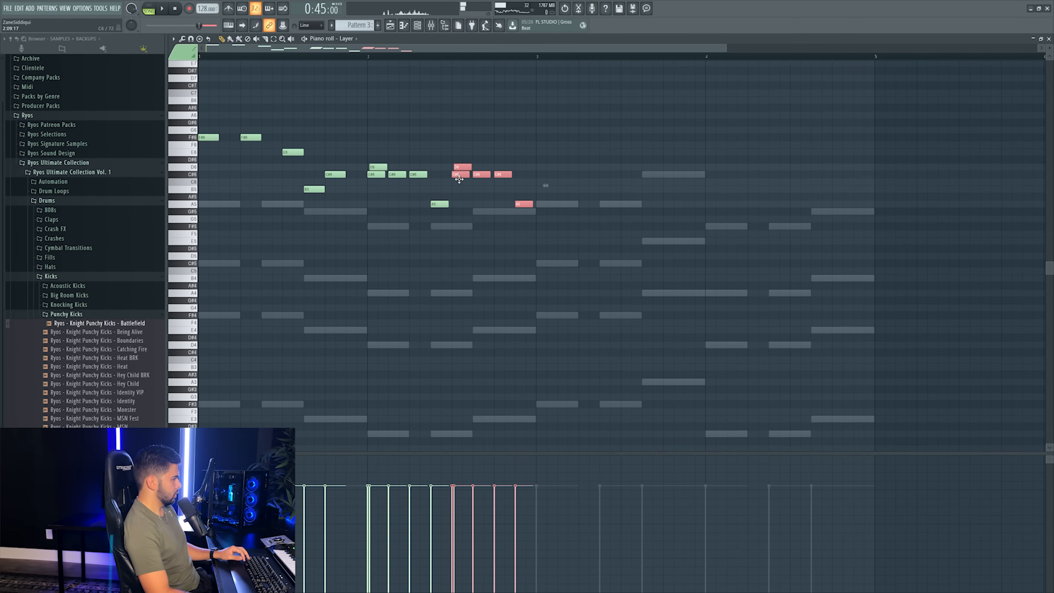
left_click(515, 221, "ctrl")
left_click_drag(524, 204, 524, 212)
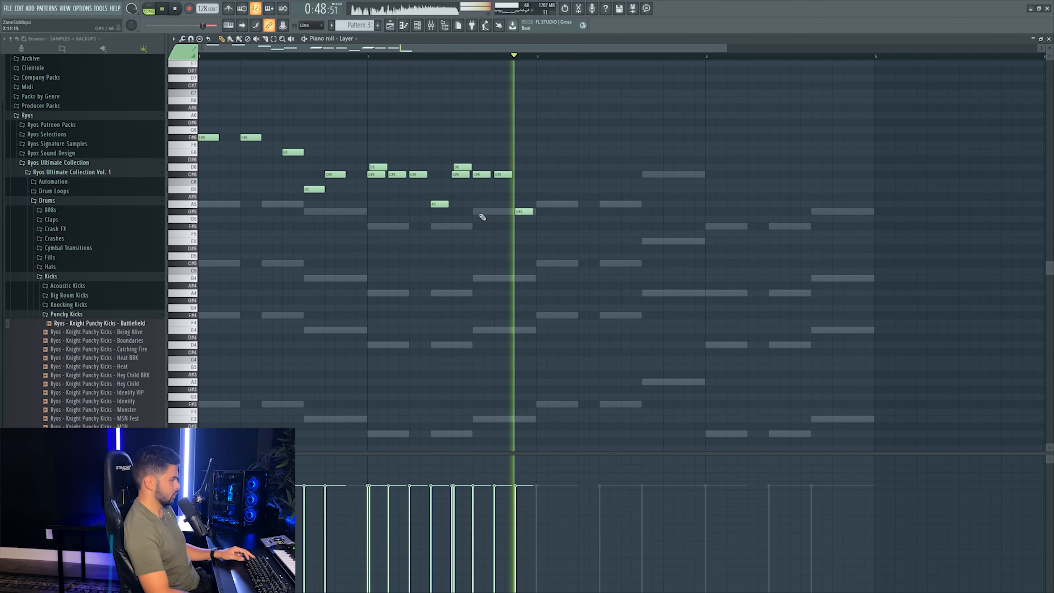
- Duplicate the lead phrase from bars 1–2 into bars 3–4 and start playback
left_click_drag(648, 285, 198, 96)
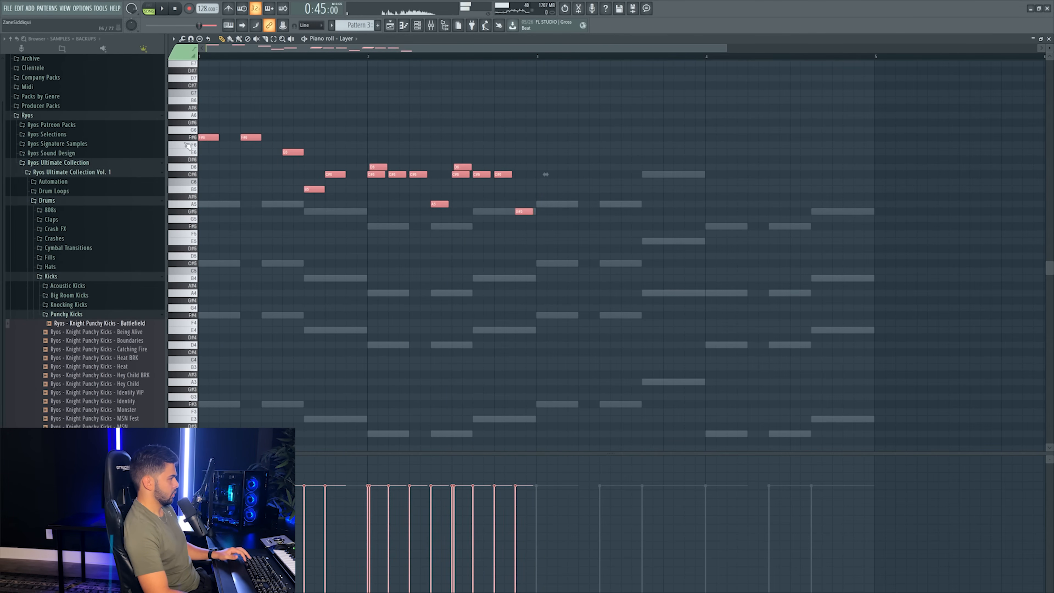
key("space")
mouse_move(203, 139)
left_mouse_down()
mouse_move(579, 144)
mouse_move(543, 143)
left_mouse_up()
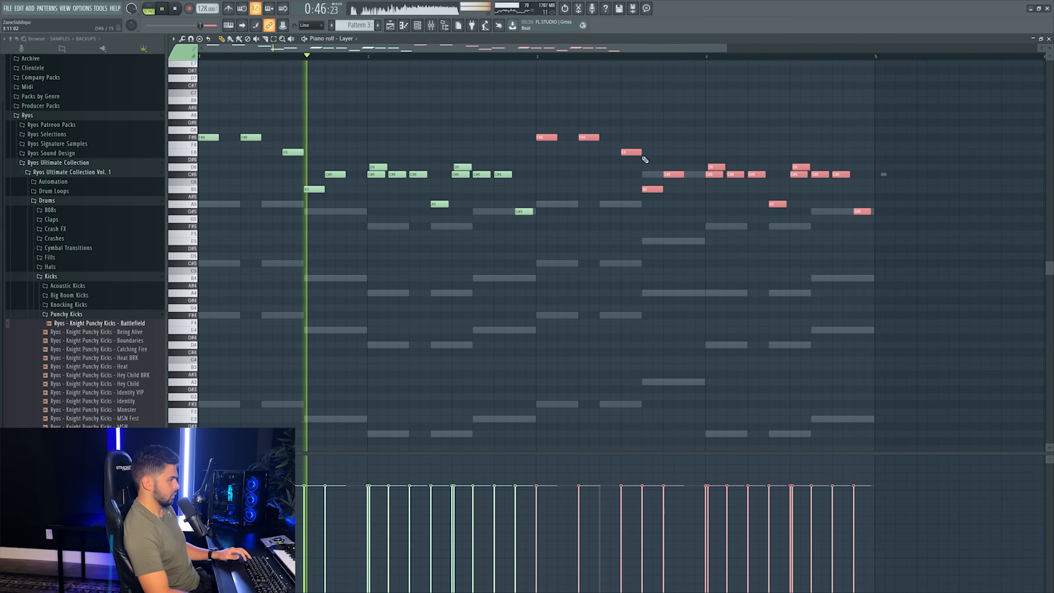
- Replace the B5 on step 11 of bar 3 with A6, auditioning the change
left_click(665, 127)
left_click_drag(665, 127, 672, 174)
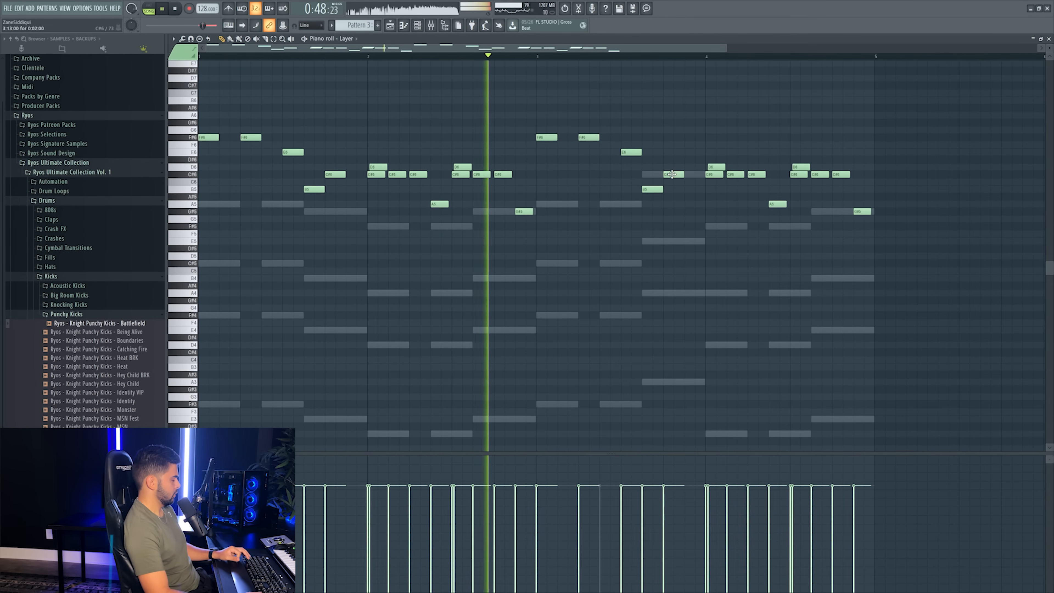
key("space")
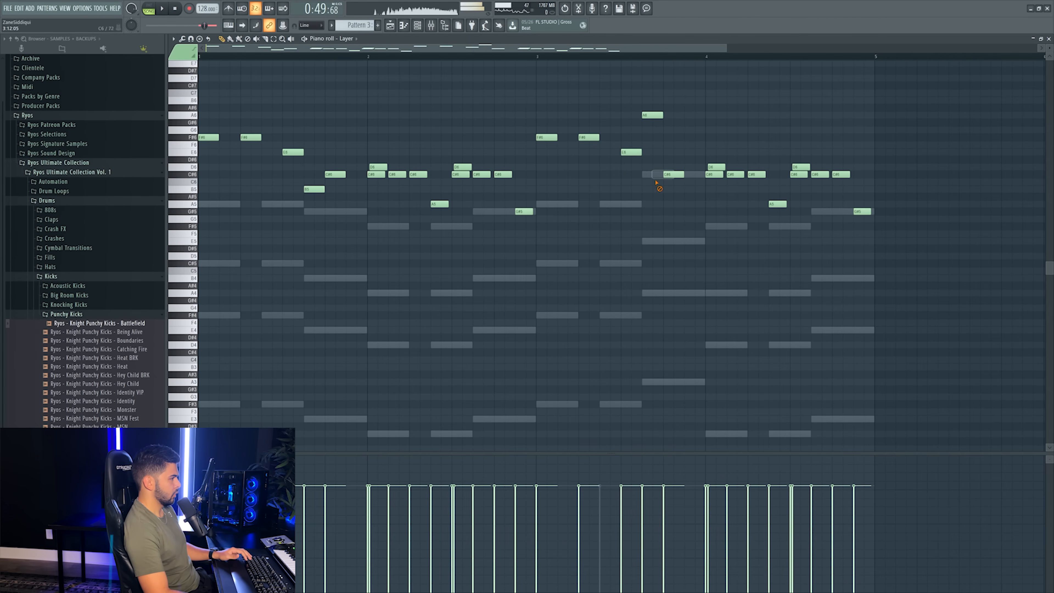
right_click(656, 293)
right_click(654, 242)
key("space")
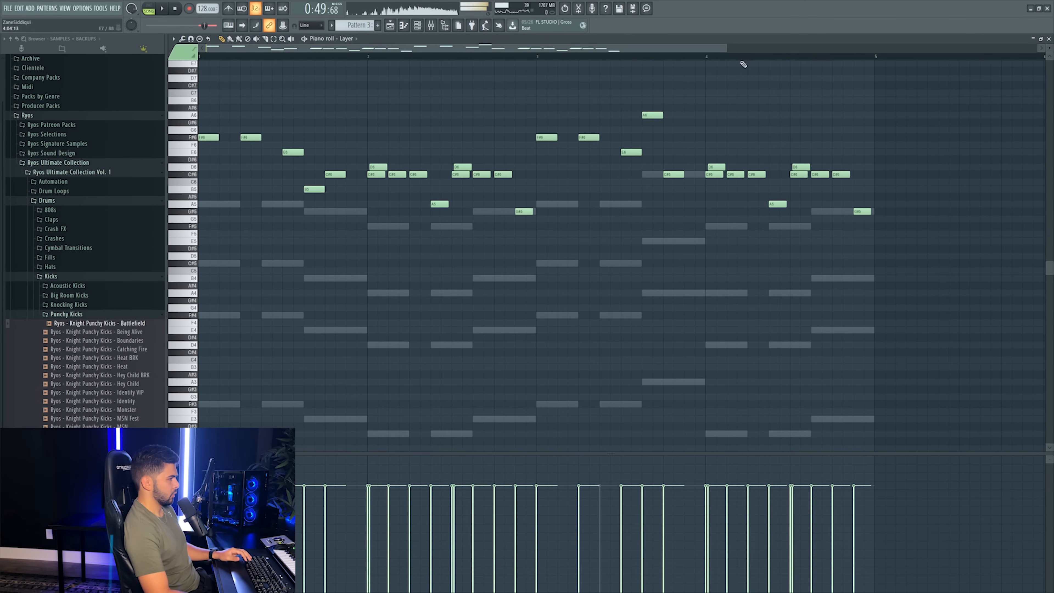
- Lower the lead notes from step 9 of bar 4 by two semitones and delete the upper layered note on step 9
scroll(856, 172, "up", 3)
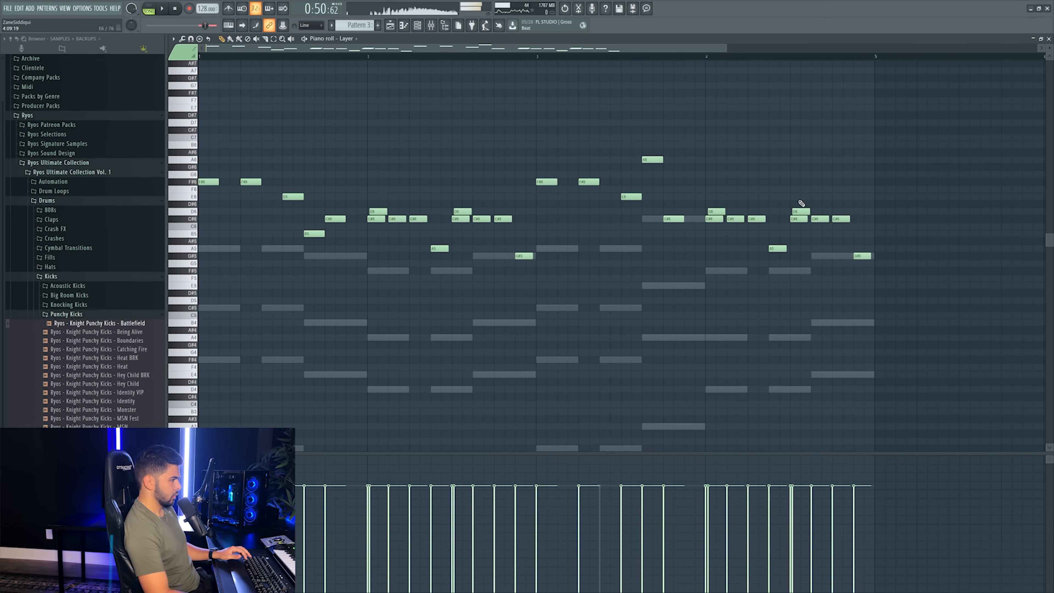
key("Down")
key("Down")
key("space")
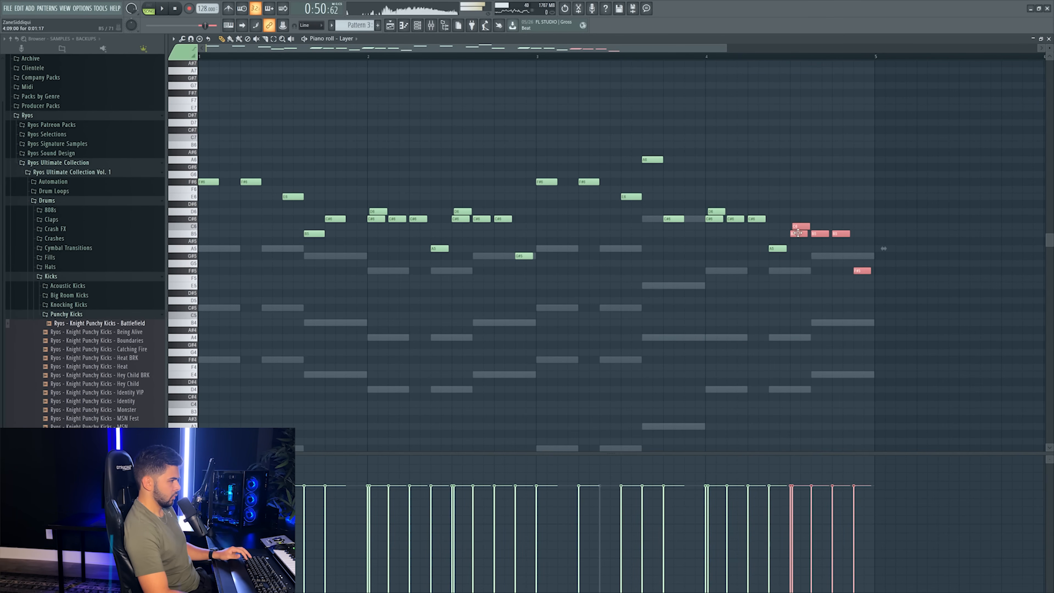
key("Up")
key("space")
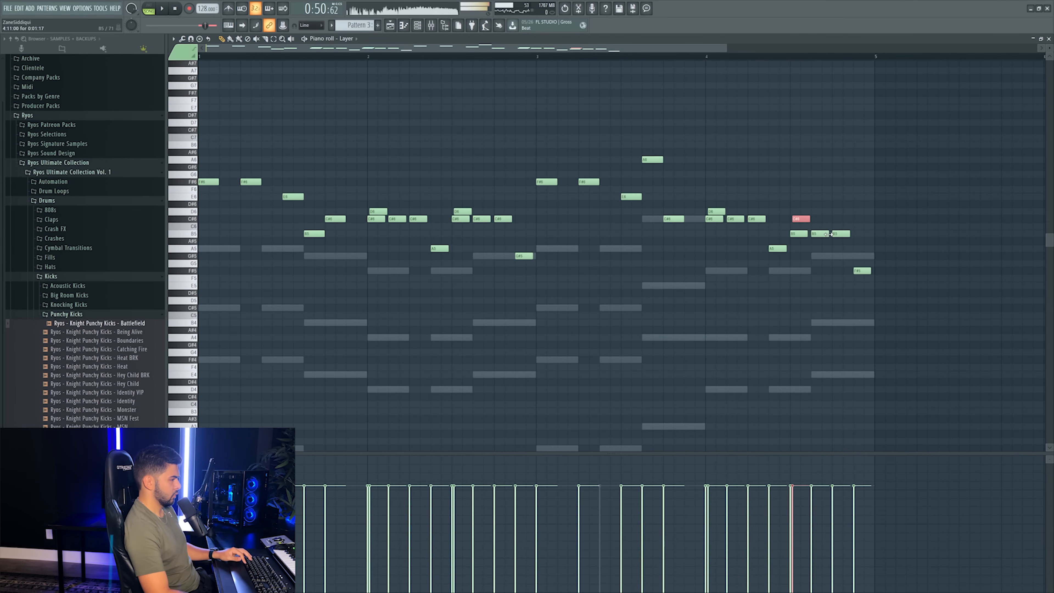
key("Delete")
- Rewrite the end of bar 4 as C#6 on step 11, G#5 on step 13 and A5 on step 15
key("space")
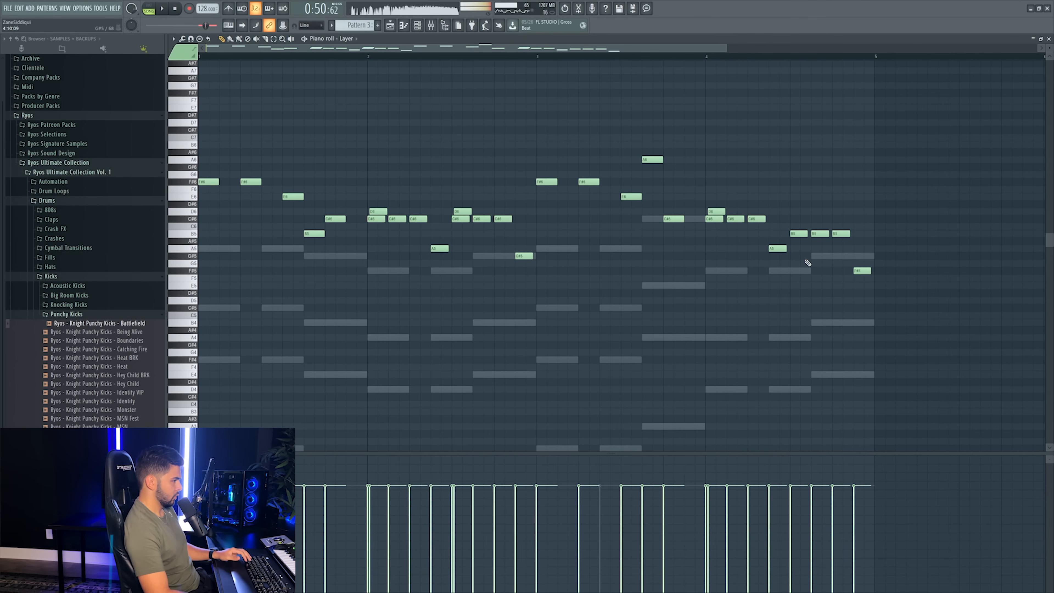
key("space")
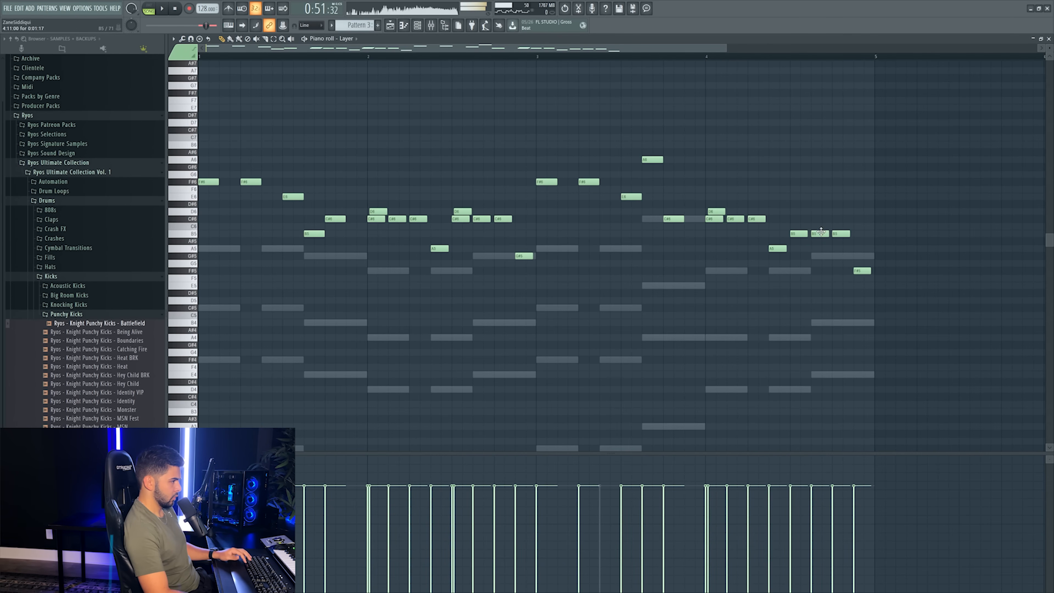
right_click(841, 233)
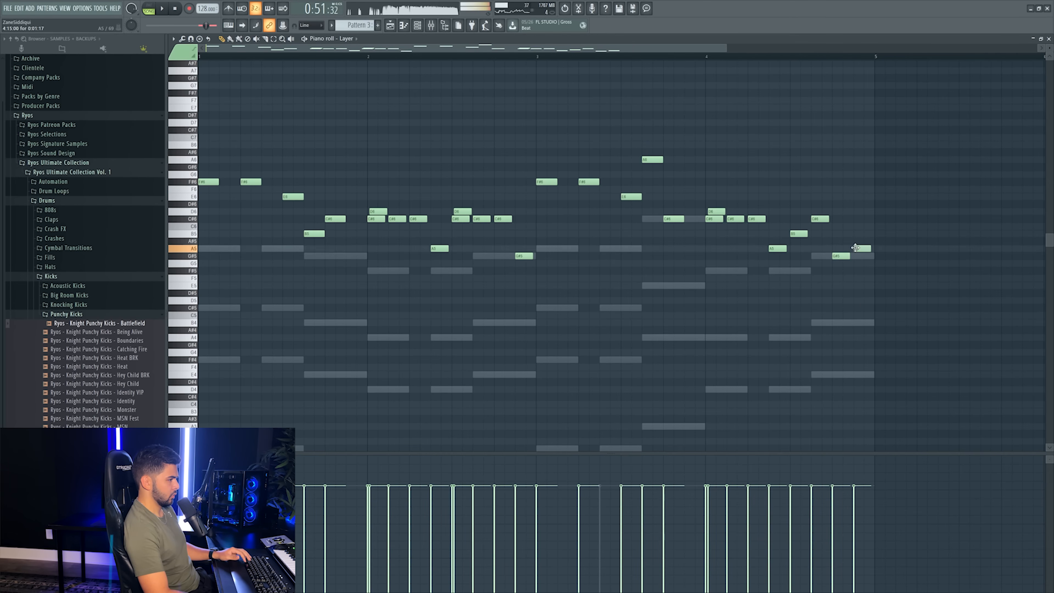
- Play the drop from bar 25 while reviewing the chord and lead notes of Pattern 3
key("F7")
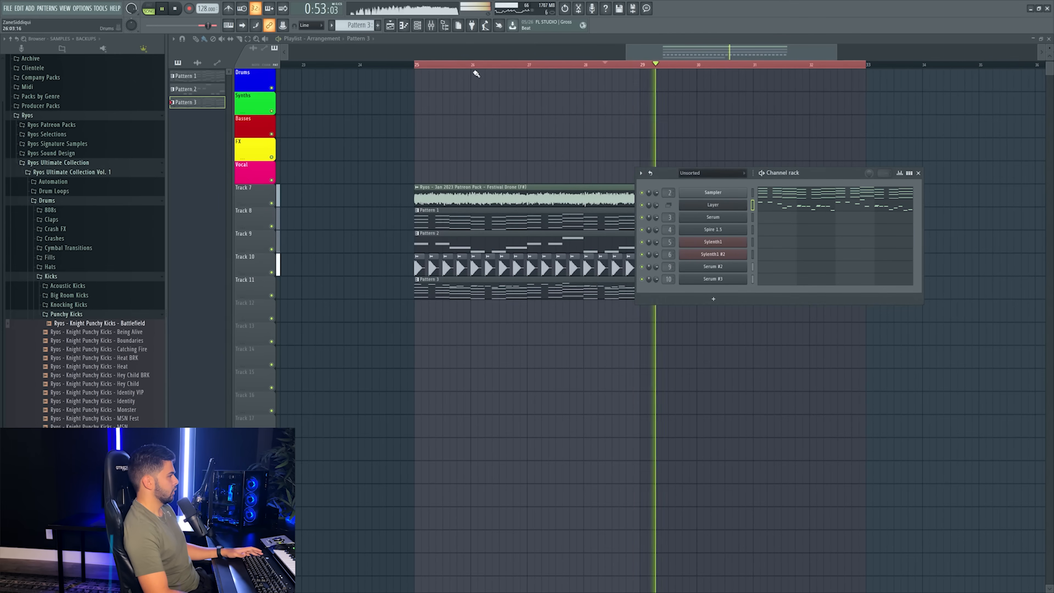
key("space")
left_click(409, 65)
key("space")
double_click(431, 289)
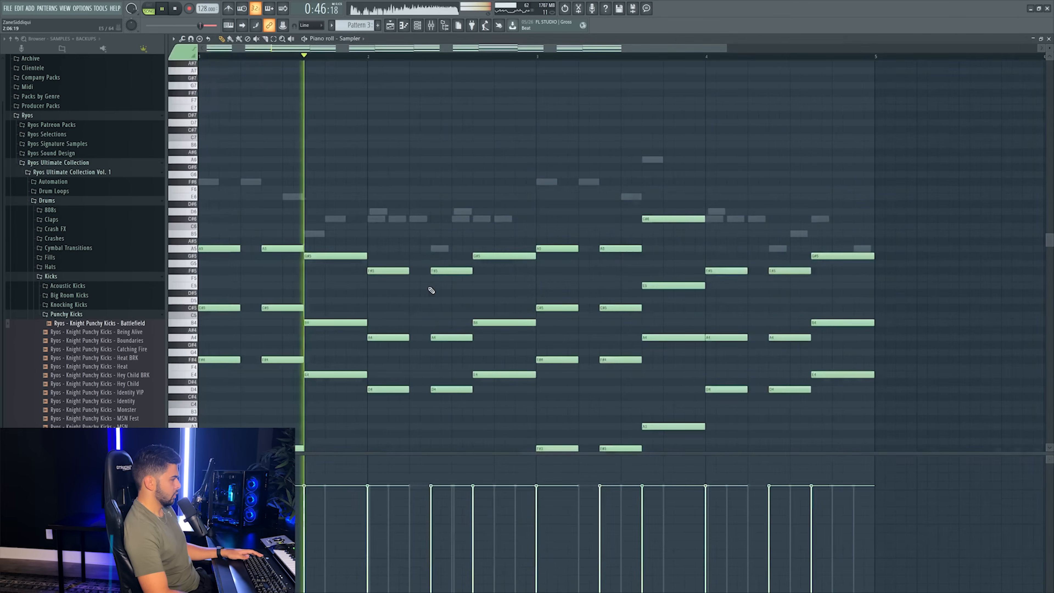
key("F7")
key("F7")
key("F7")
key("F7")
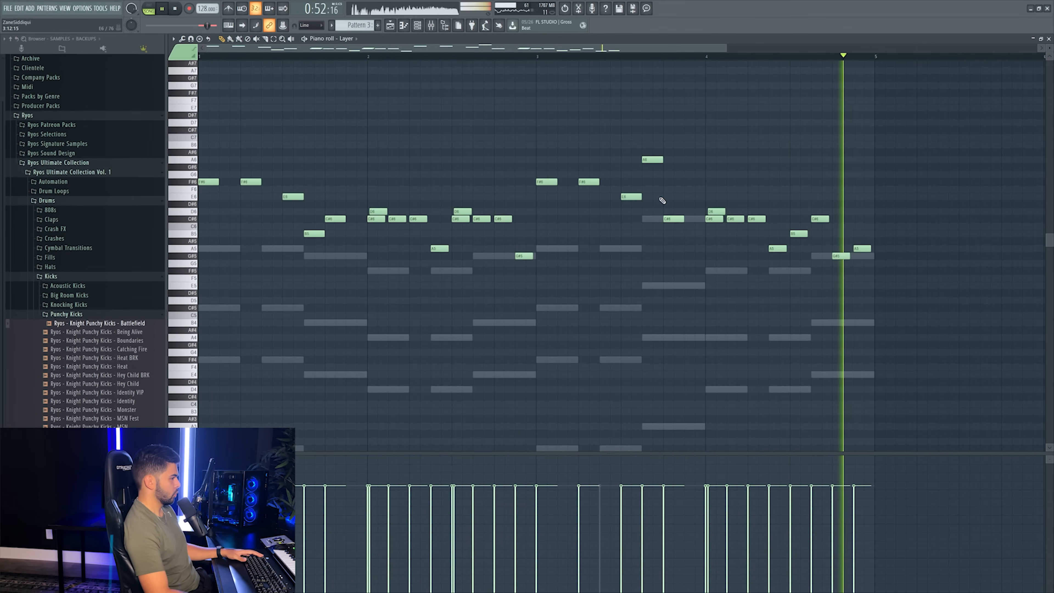
key("F7")
key("F6")
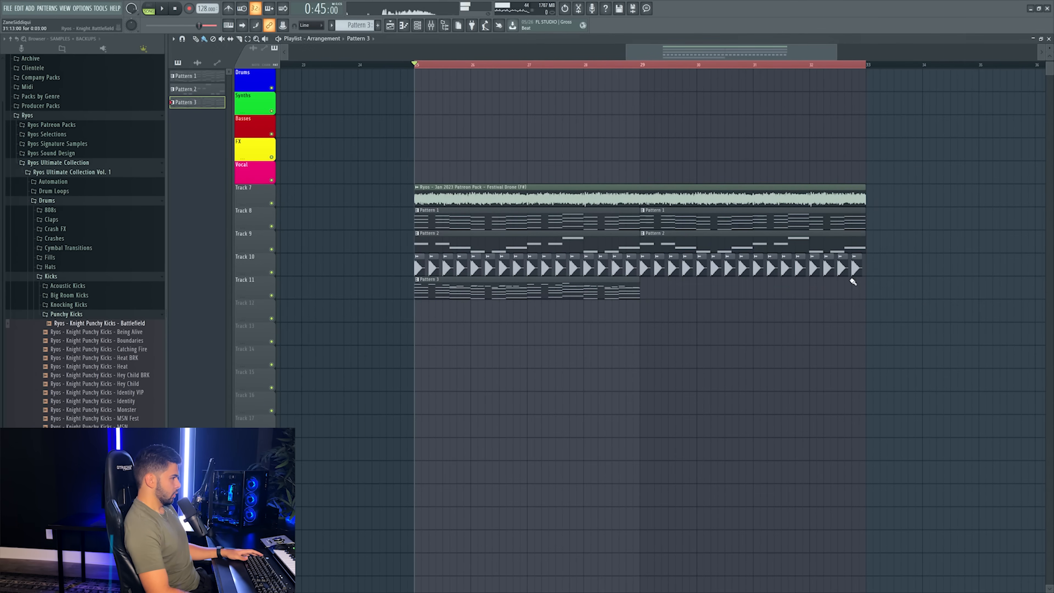
- Reopen the Layer channel's lead notes in Pattern 3 and listen through the melody
double_click(557, 293)
key("F7")
key("F6")
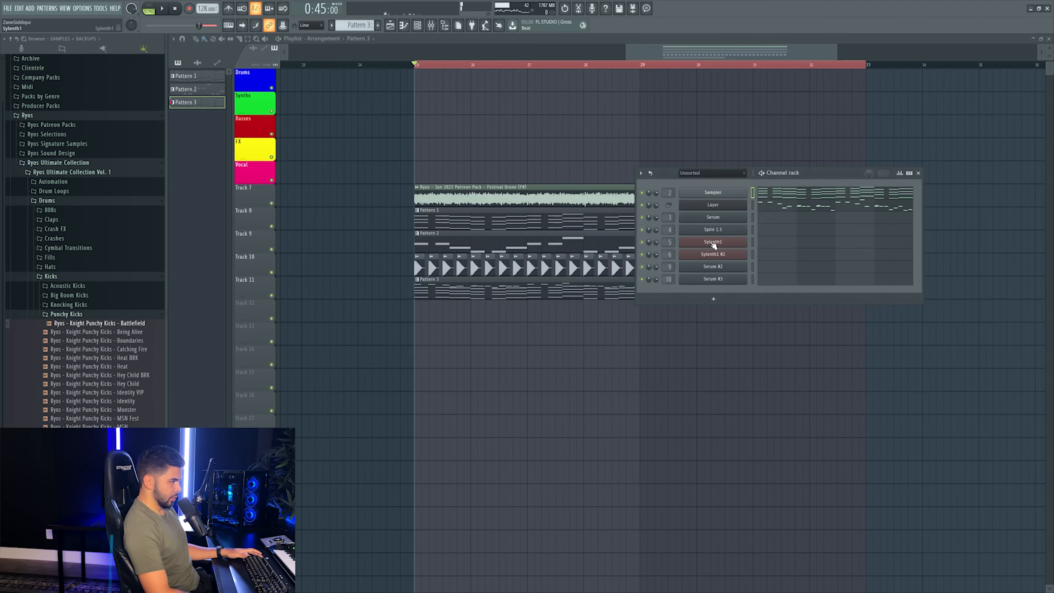
left_click(828, 209)
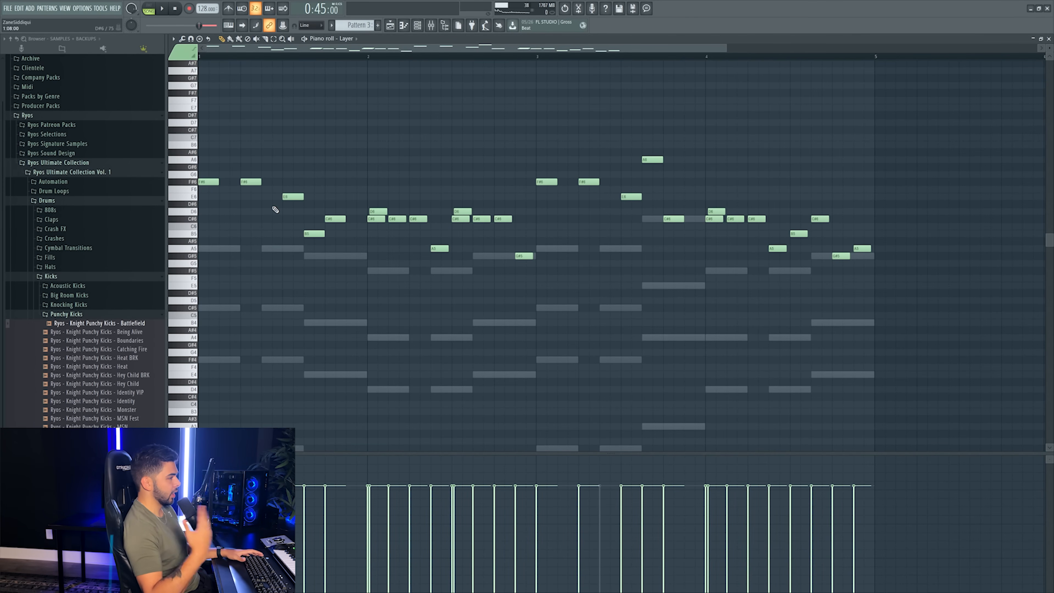
key("space")
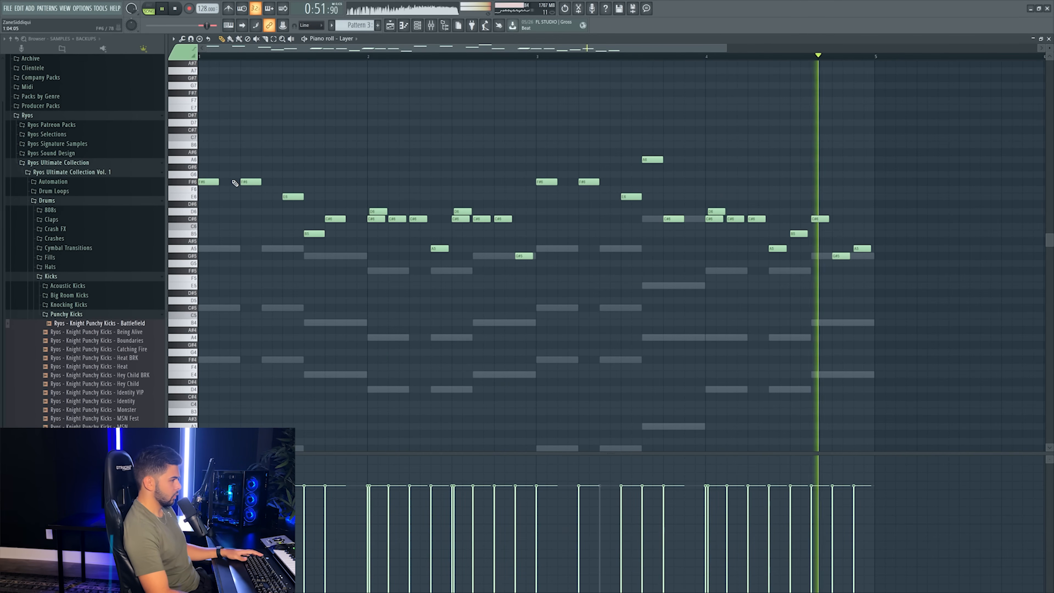
key("space")
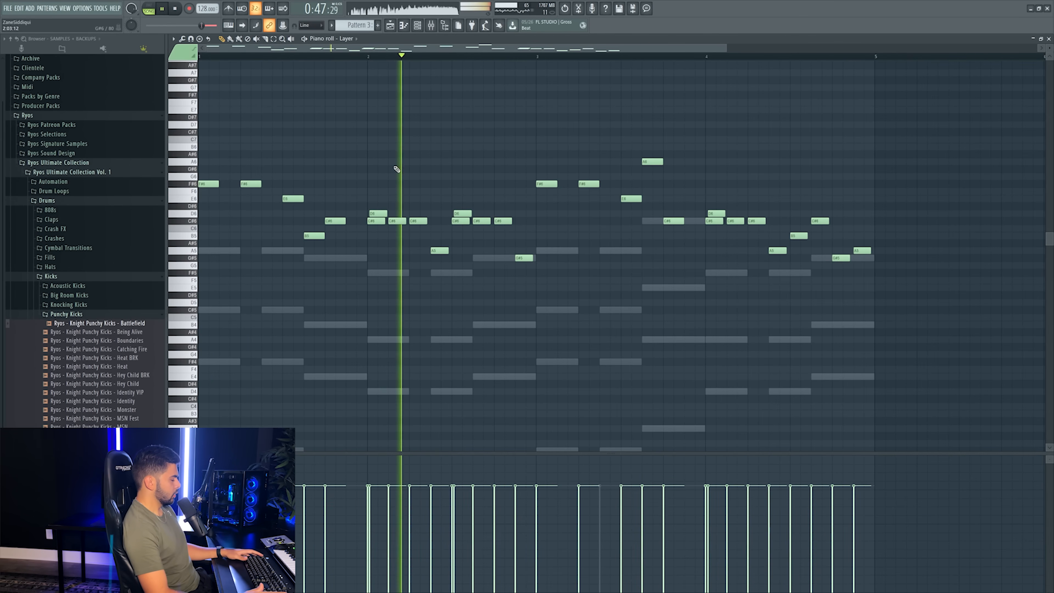
key("space")
key("space")
key("F5")
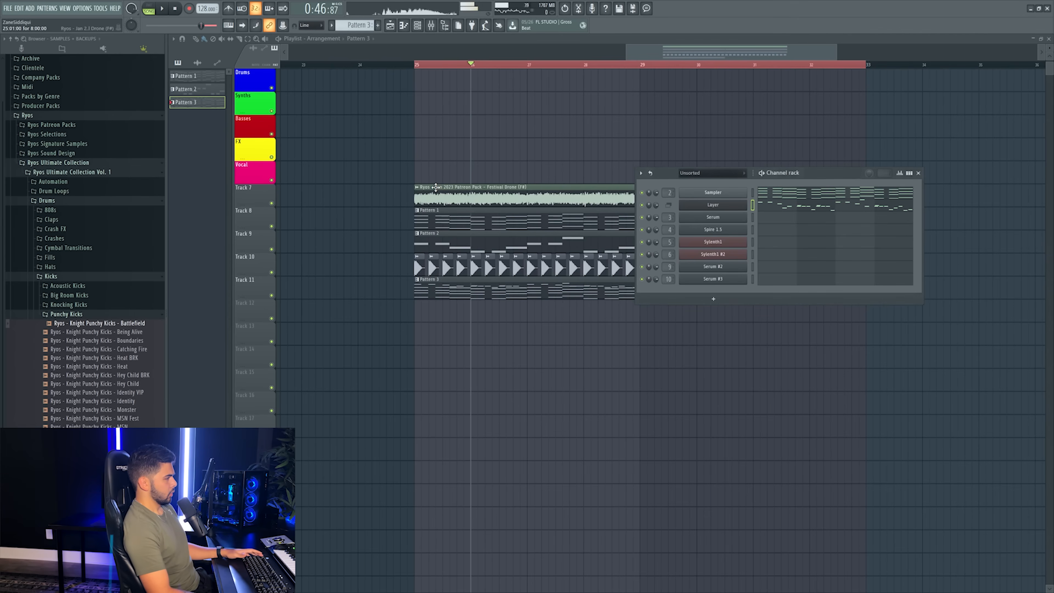
- Select the closing notes of bar 2 and of bar 4 in the lead to compare the two phrase endings
left_click(814, 211)
left_click_drag(365, 196, 541, 283)
left_click_drag(787, 203, 813, 288)
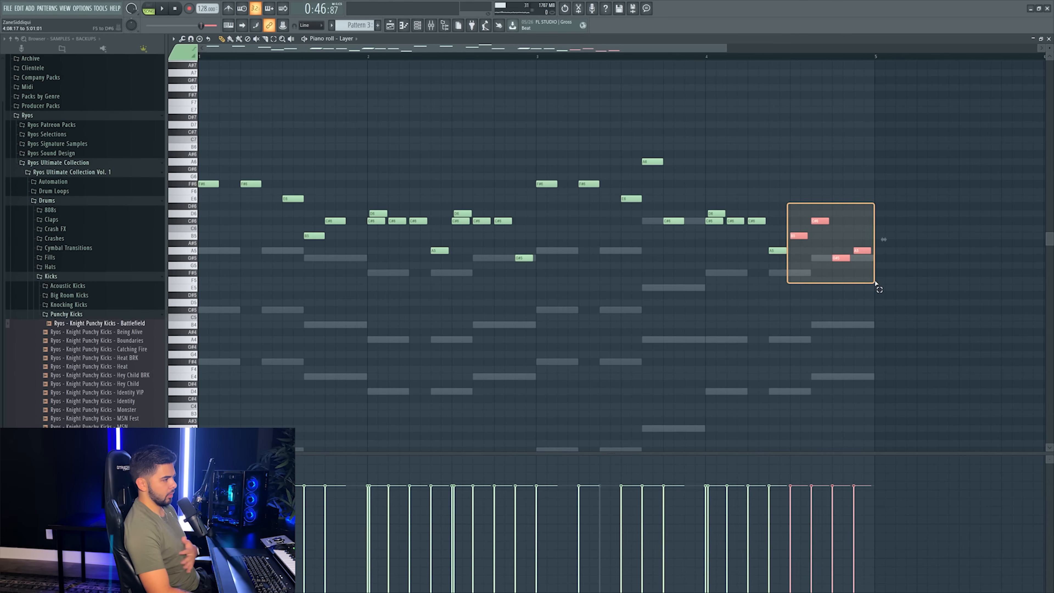
left_click_drag(875, 283, 874, 283)
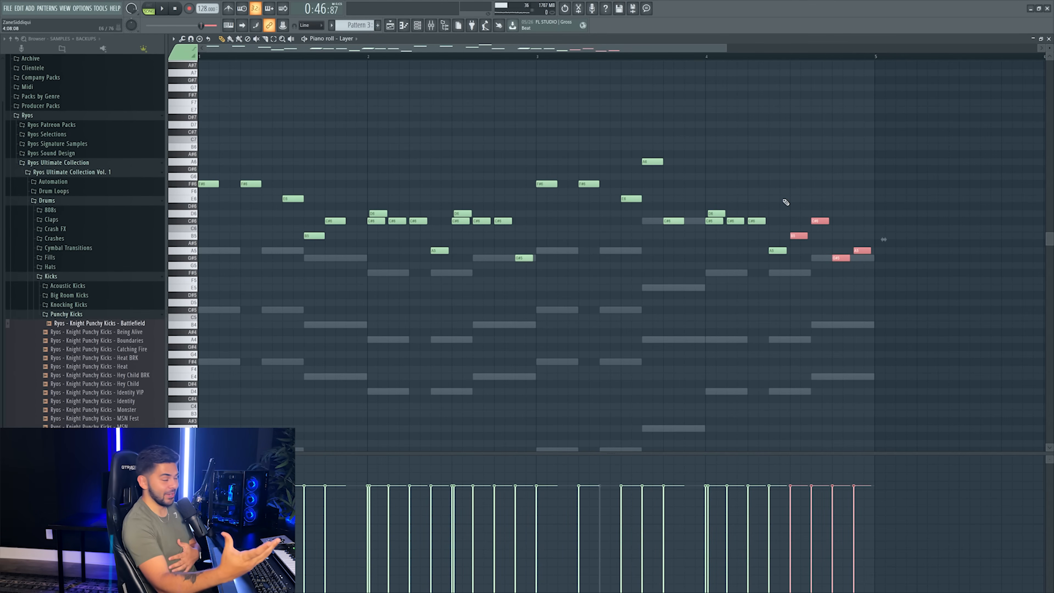
left_click_drag(770, 225, 954, 283)
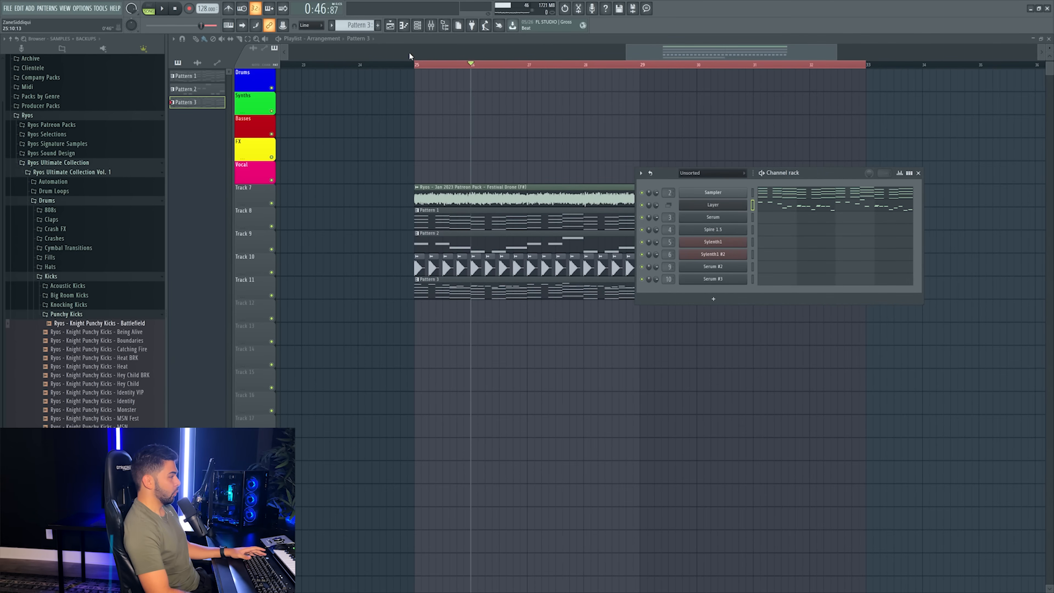
- Mute Track 9 and toggle Track 11's mute, auditioning the drop without the bass
scroll(409, 56, "up", 3)
key("F6")
left_click(271, 249)
left_click(271, 295)
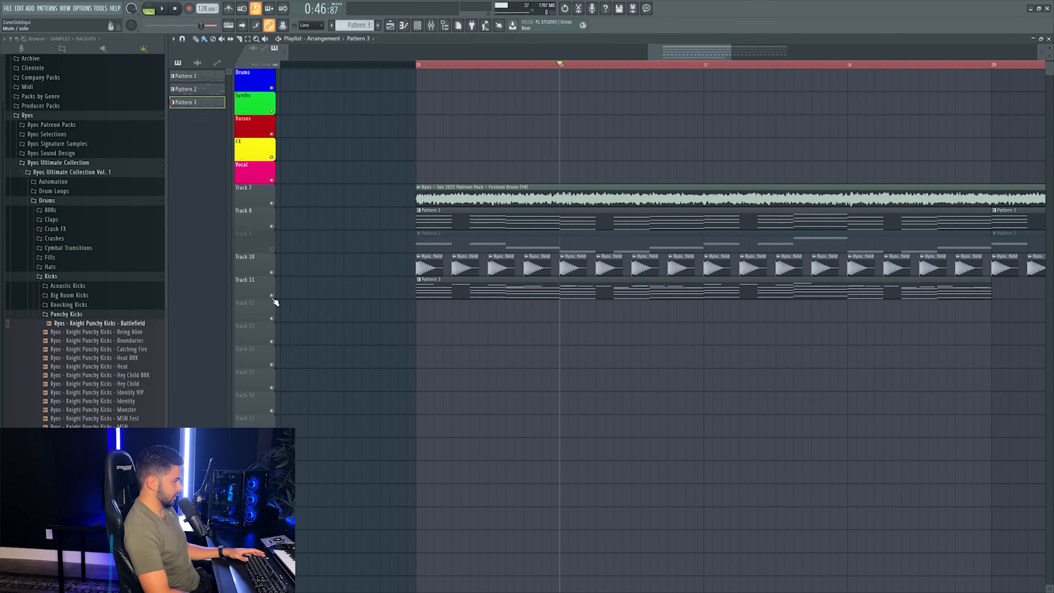
key("space")
left_click(272, 295)
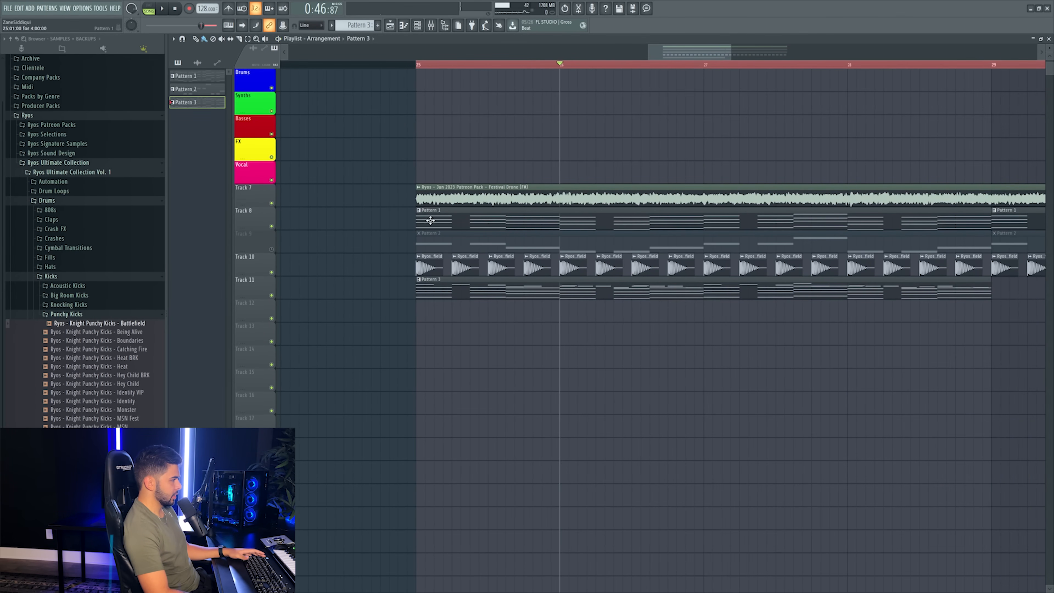
key("space")
scroll(420, 73, "up", 1)
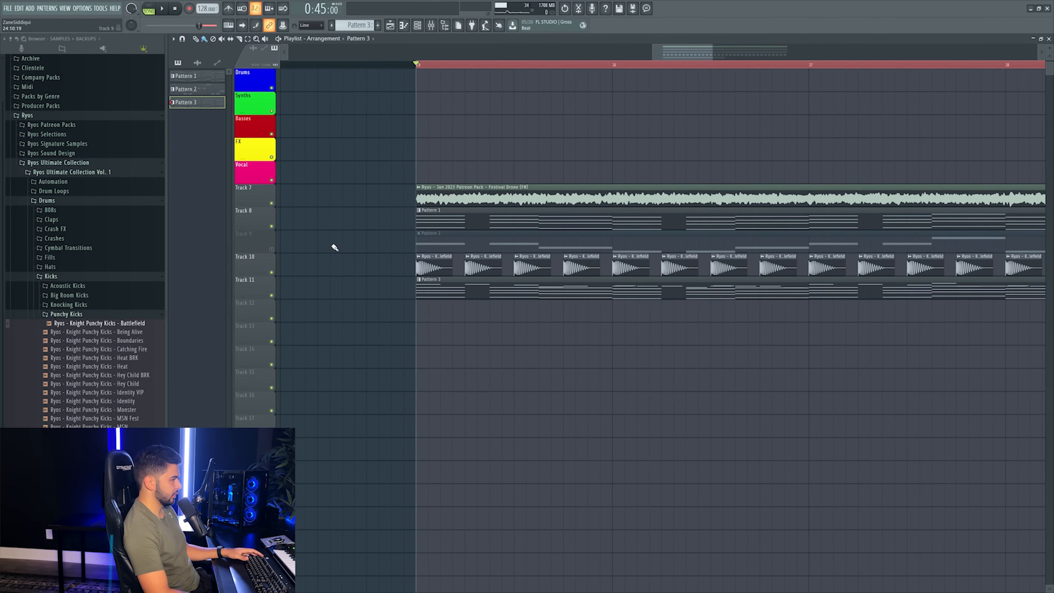
- Mute Track 8, unmute Track 9 and open Pattern 2's Serum #3 bass line to audition it
left_click(271, 226)
left_click(272, 249)
double_click(471, 239)
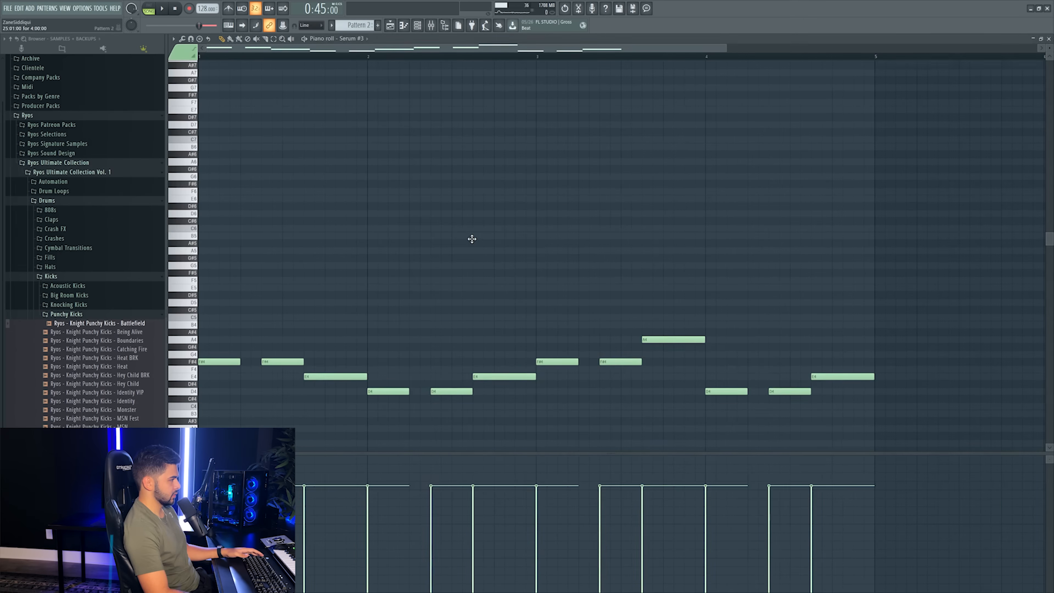
scroll(365, 177, "down", 1)
key("space")
scroll(344, 191, "down", 4)
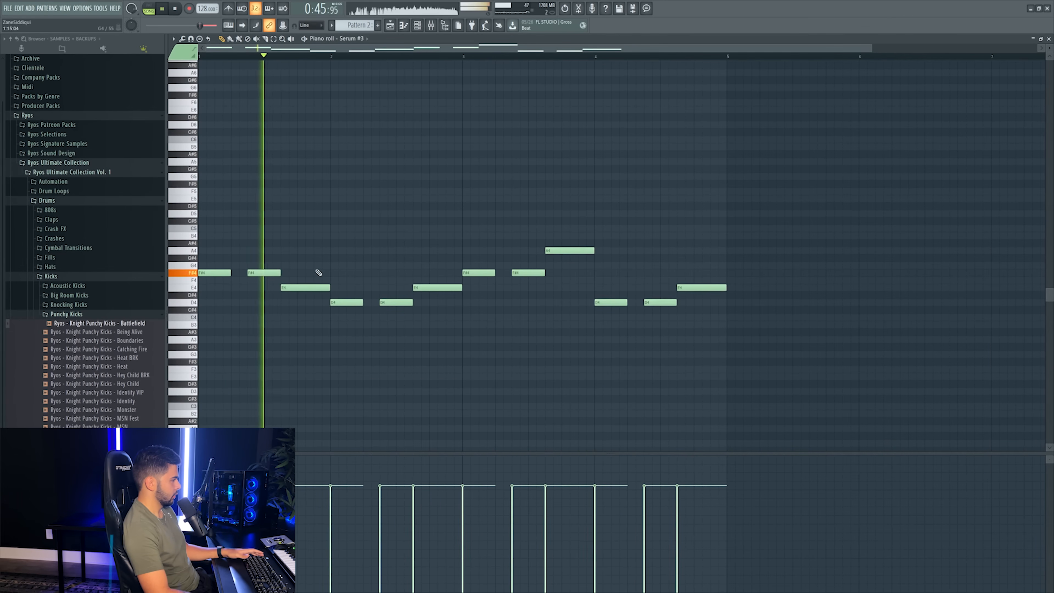
key("space")
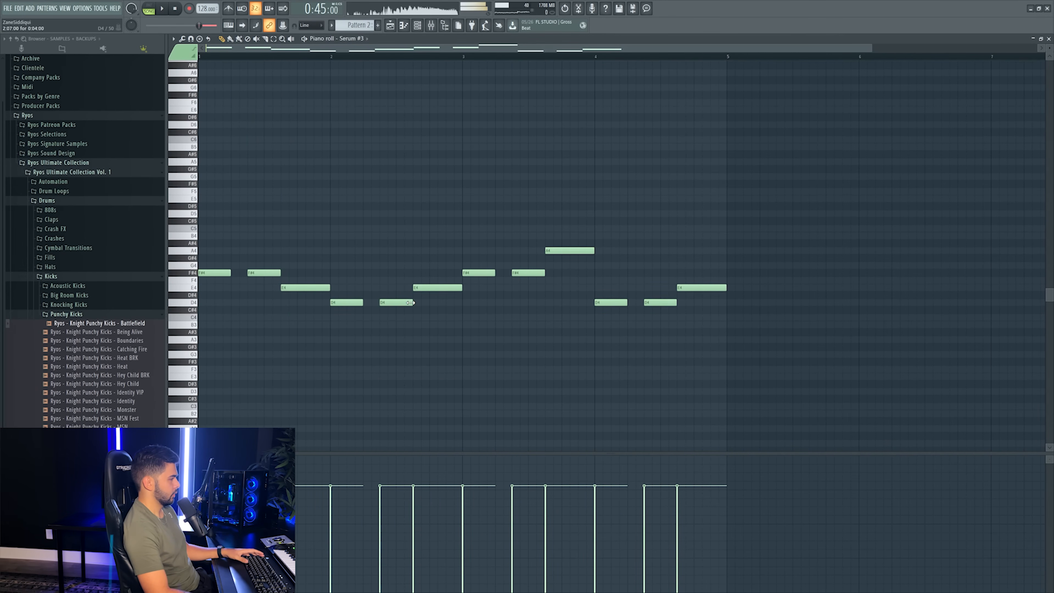
scroll(333, 61, "up", 3)
key("space")
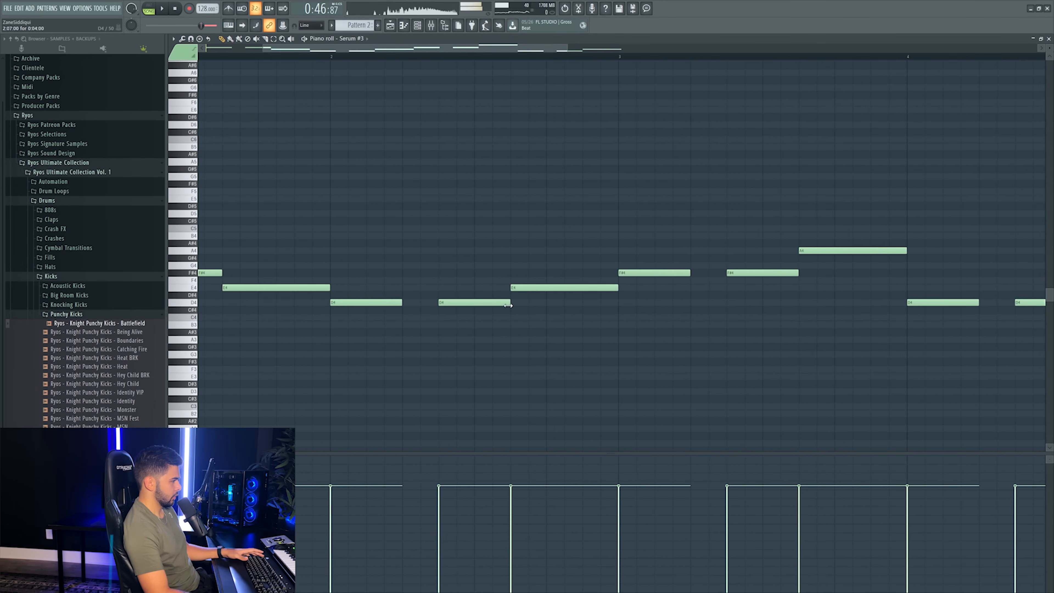
- Shorten the D4 on step 7 of bar 2 to one step and extend the following E4 from step 9 to the bar's end
left_click_drag(508, 303, 459, 304)
key("space")
left_click(473, 306)
right_click(484, 303)
left_click_drag(523, 288, 486, 288)
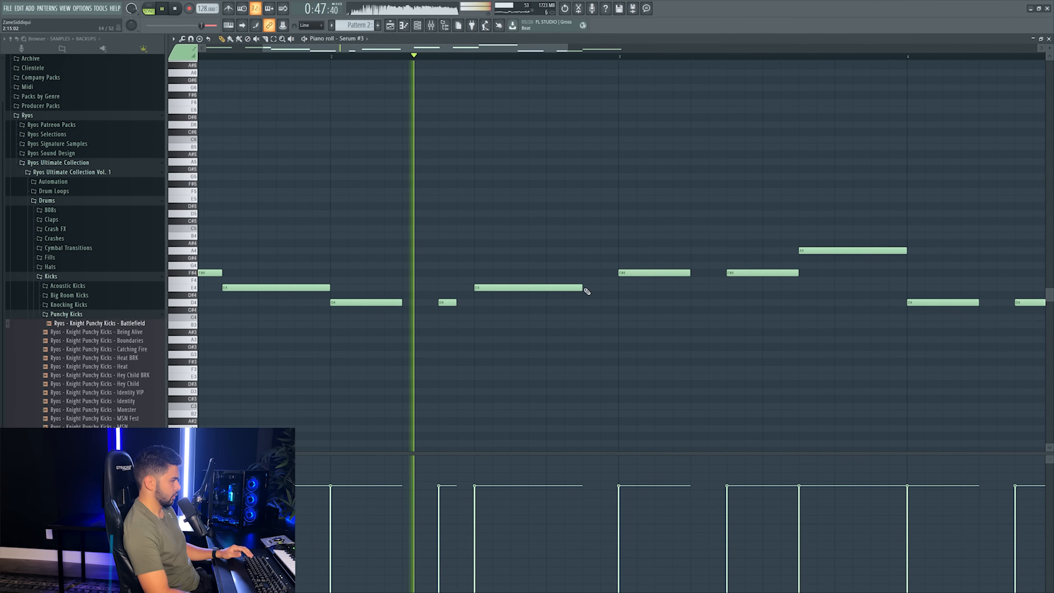
left_click_drag(583, 287, 618, 288)
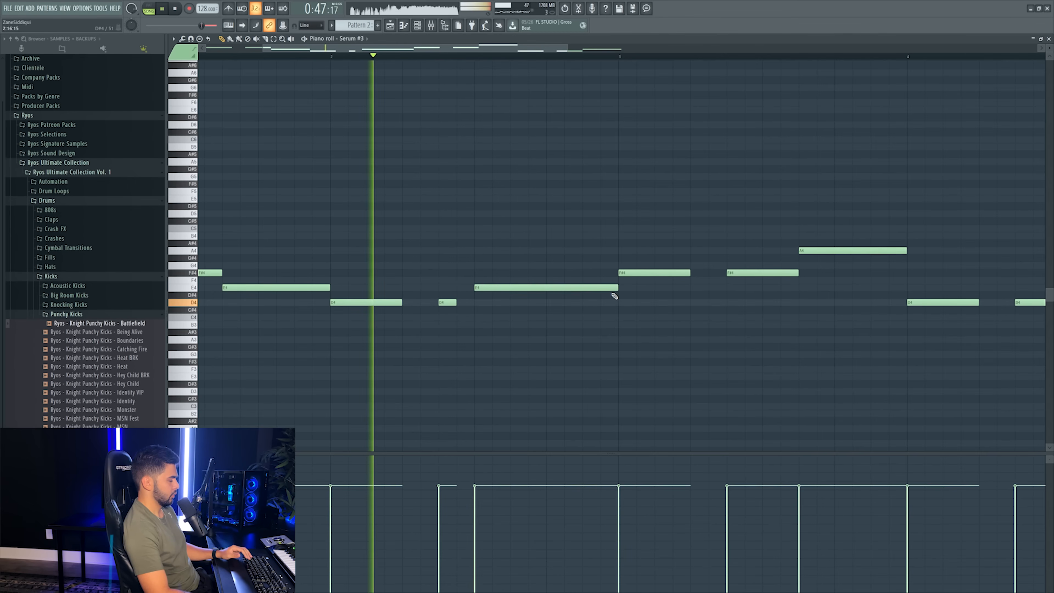
key("space")
scroll(500, 59, "down", 5)
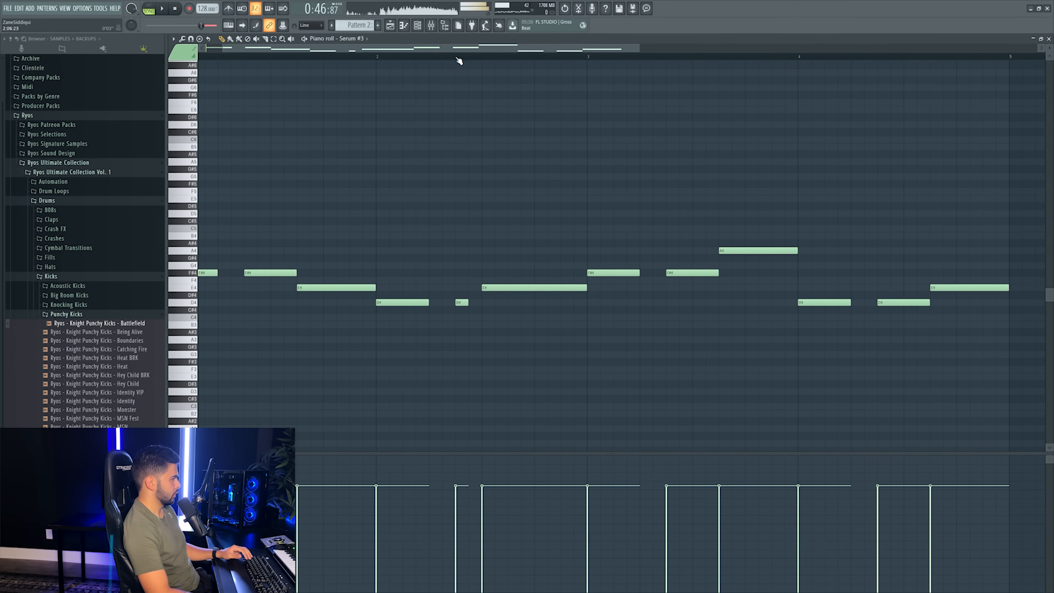
- Return to the playlist and open the Serum #3 reese bass synth
key("Escape")
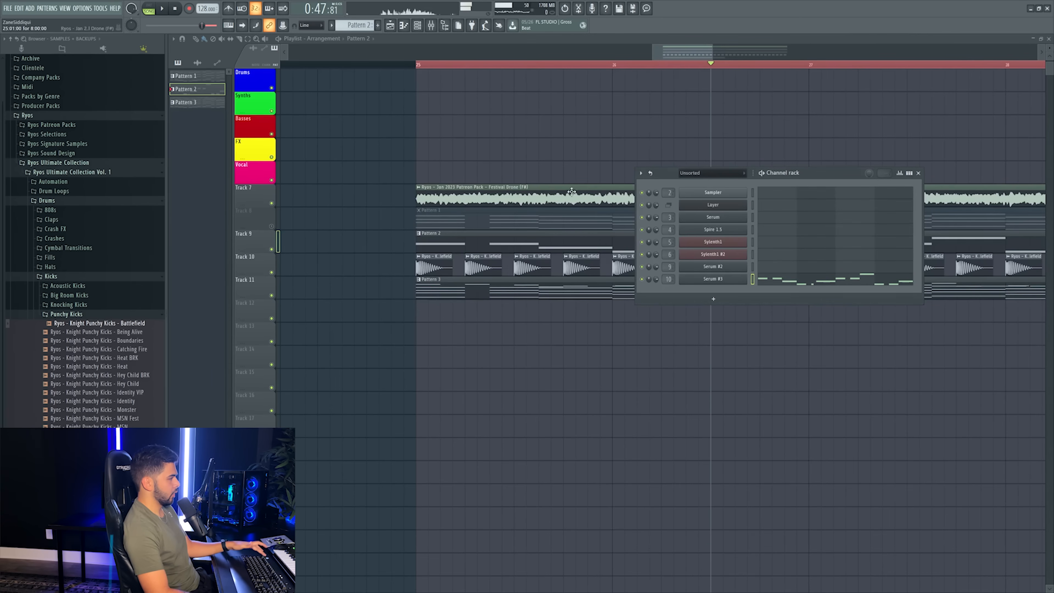
left_click(721, 279)
left_click(100, 8)
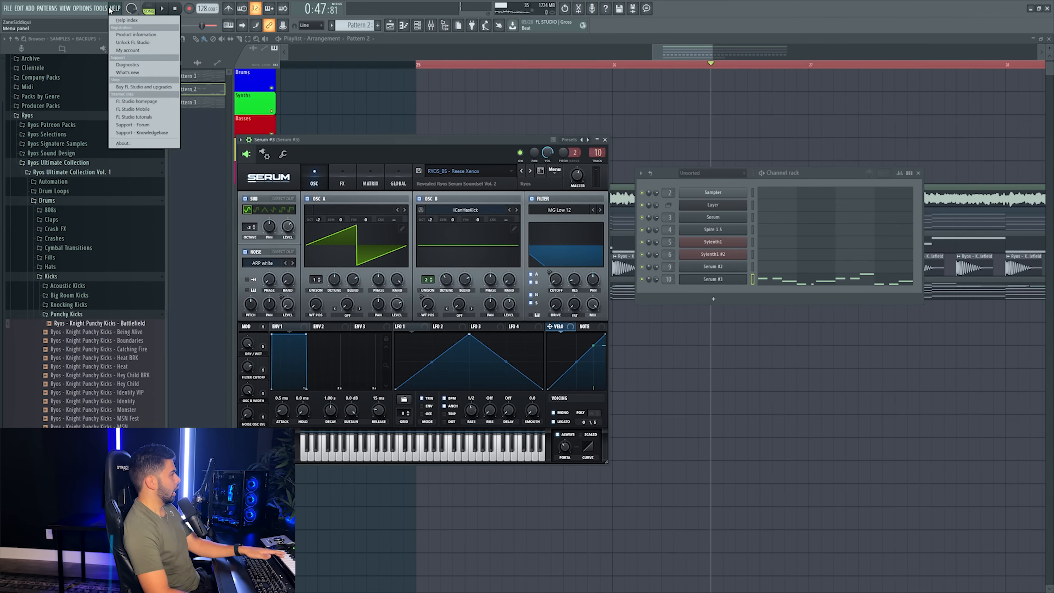
- Create an automation clip for Serum #3's pitch bend and place it on Track 12 below the existing clips
left_click(238, 166)
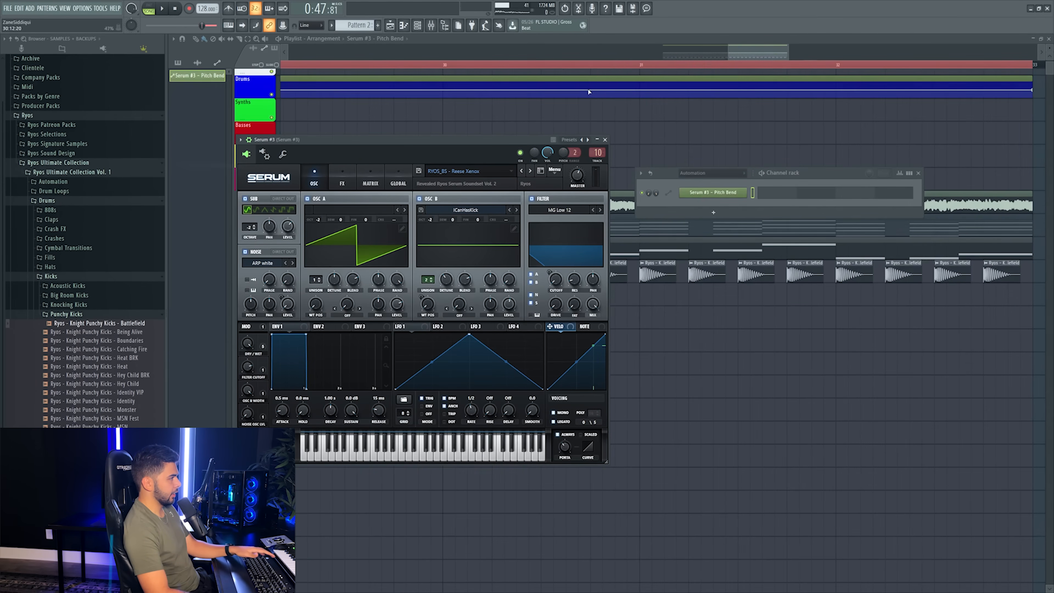
scroll(570, 68, "down", 3)
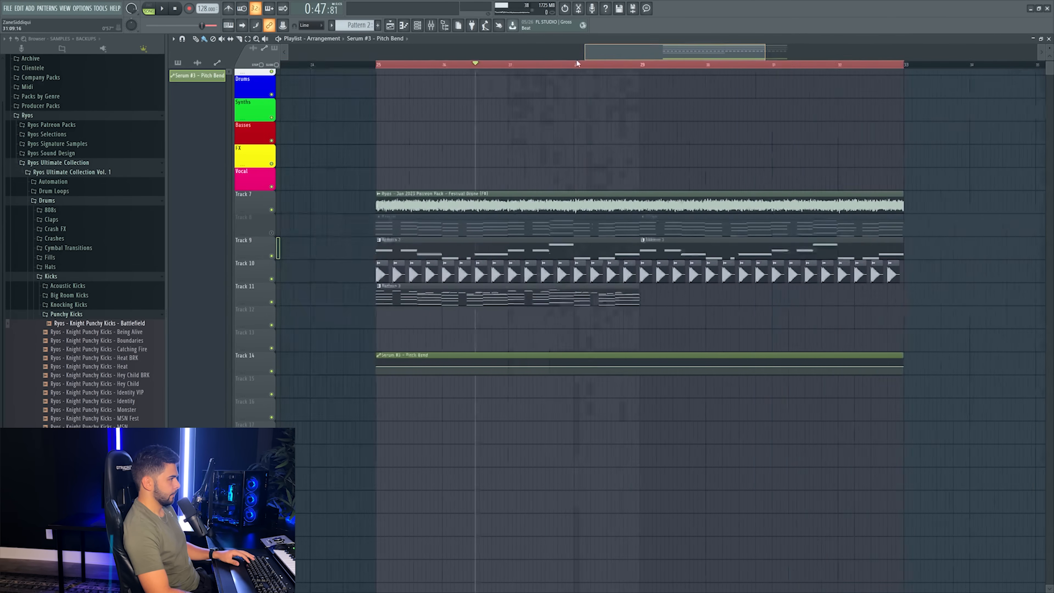
scroll(586, 70, "up", 4)
scroll(739, 70, "left", 3)
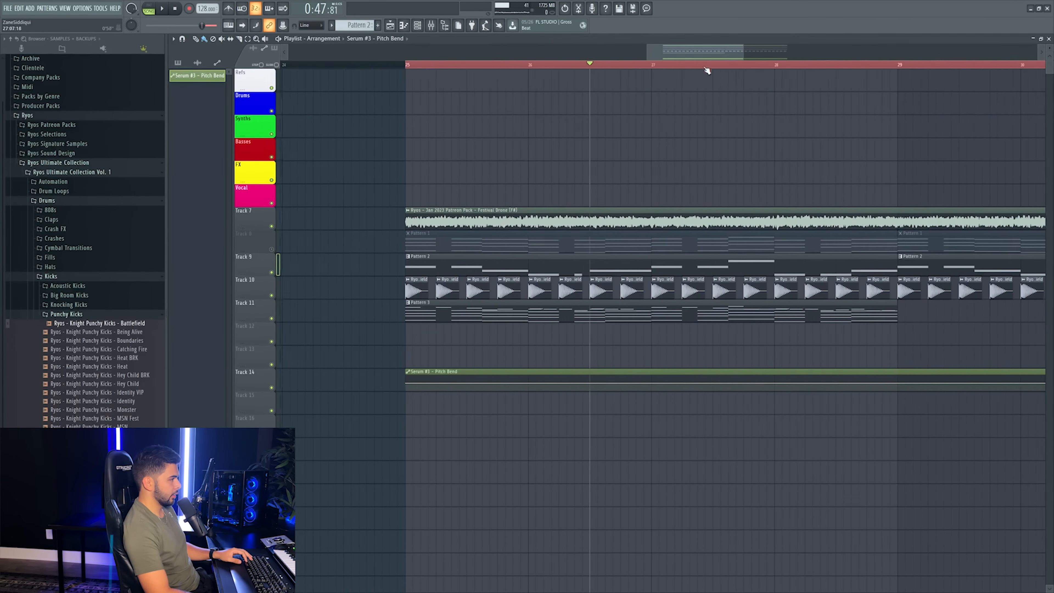
scroll(254, 377, "up", 2)
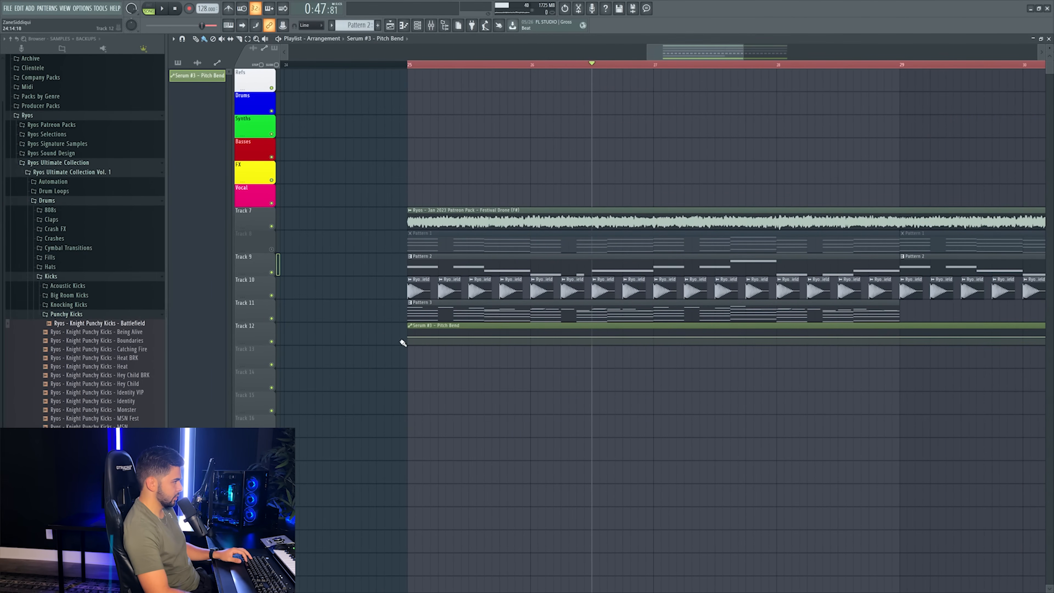
- Copy the value of the pitch bend clip's starting point and move its track up to Track 10, directly below Pattern 2
right_click(409, 336)
left_click(434, 395)
key("space")
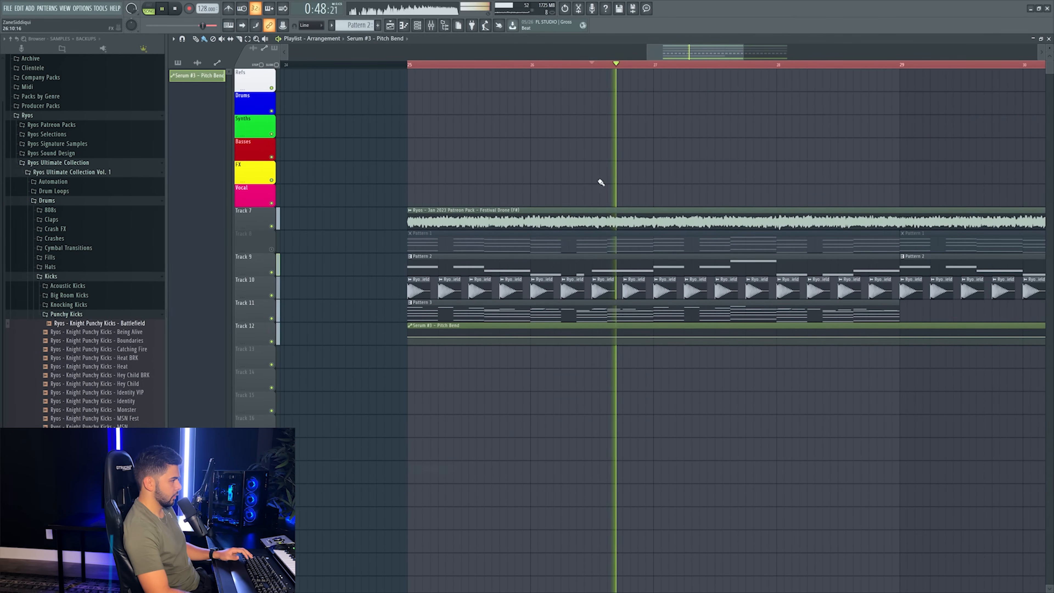
left_click_drag(248, 341, 255, 292)
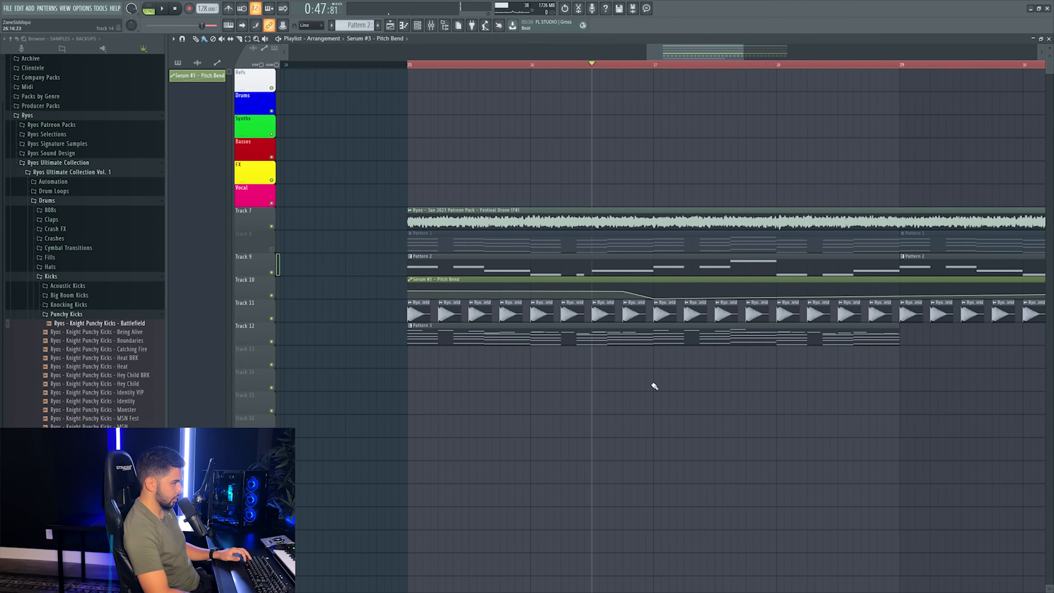
- Shape a pitch dip that starts at the pasted 50% value one beat before bar 27 and falls to the clip's bottom at bar 27
right_click(624, 292)
right_click(623, 289)
left_click(628, 300)
right_click(623, 292)
left_click(647, 431)
- Bring the pitch bend back to 50% at bar 27 with another automation point and play the section from bar 25
key("space")
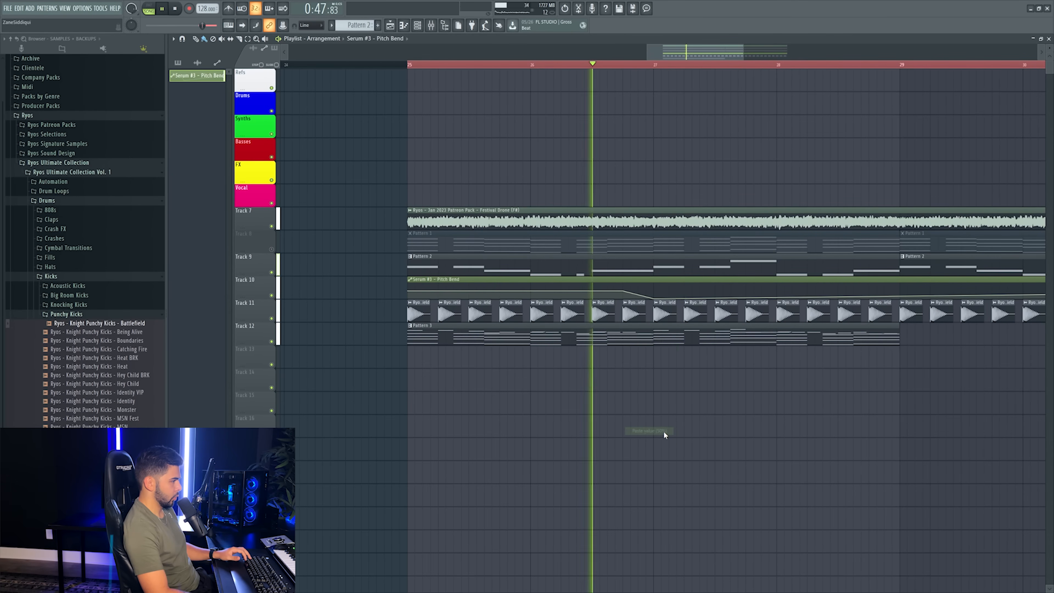
left_click(409, 62)
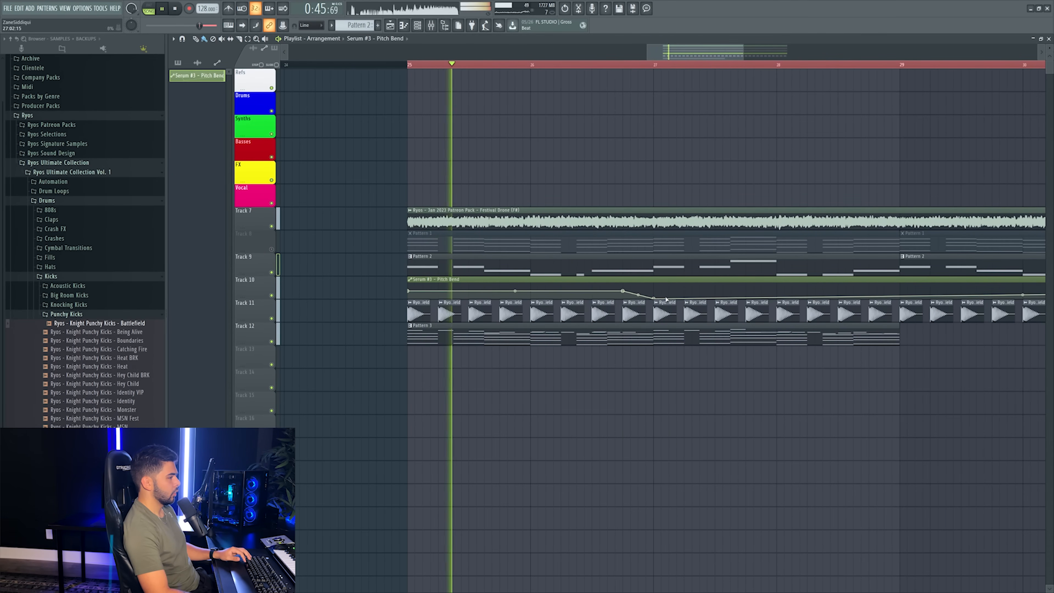
right_click(654, 297)
left_click(697, 440)
key("Return")
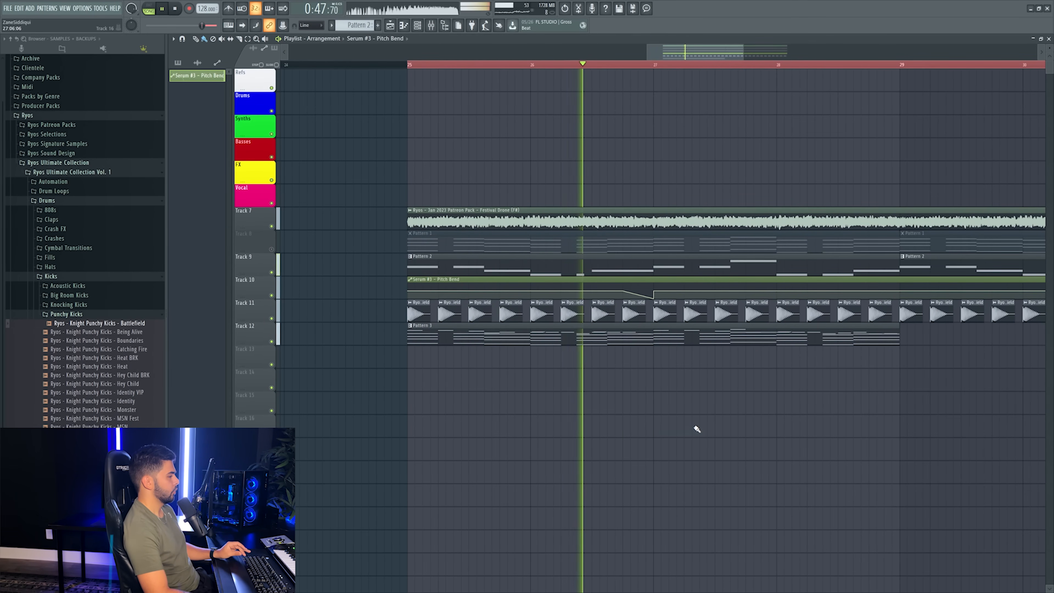
key("space")
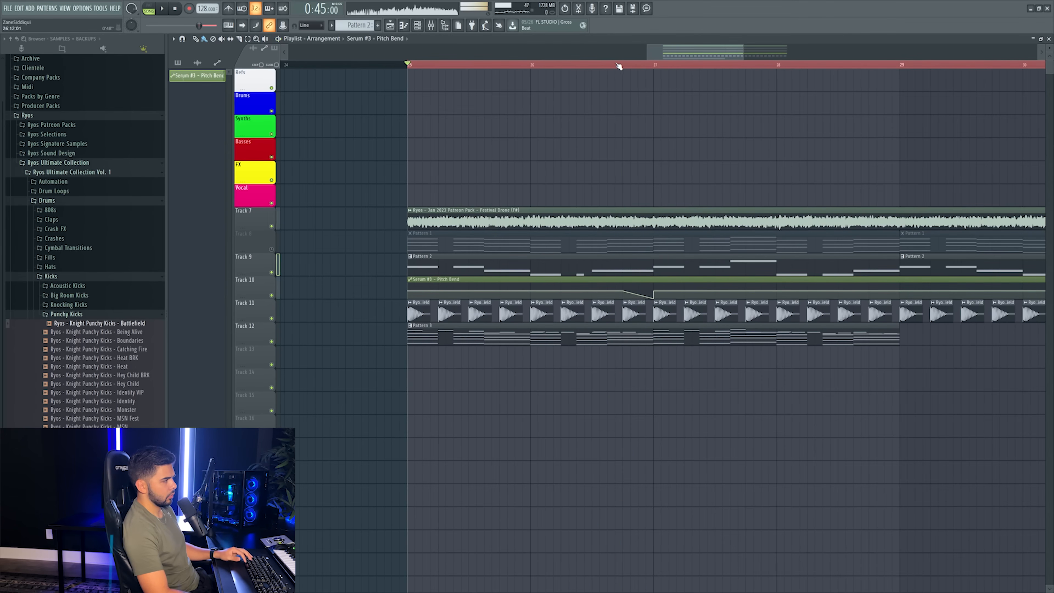
- In Pattern 2's piano roll, shorten the last D4 note to a stab and start the final E4 note soon after it
scroll(617, 64, "down", 3)
left_click(506, 64)
scroll(579, 282, "right", 2)
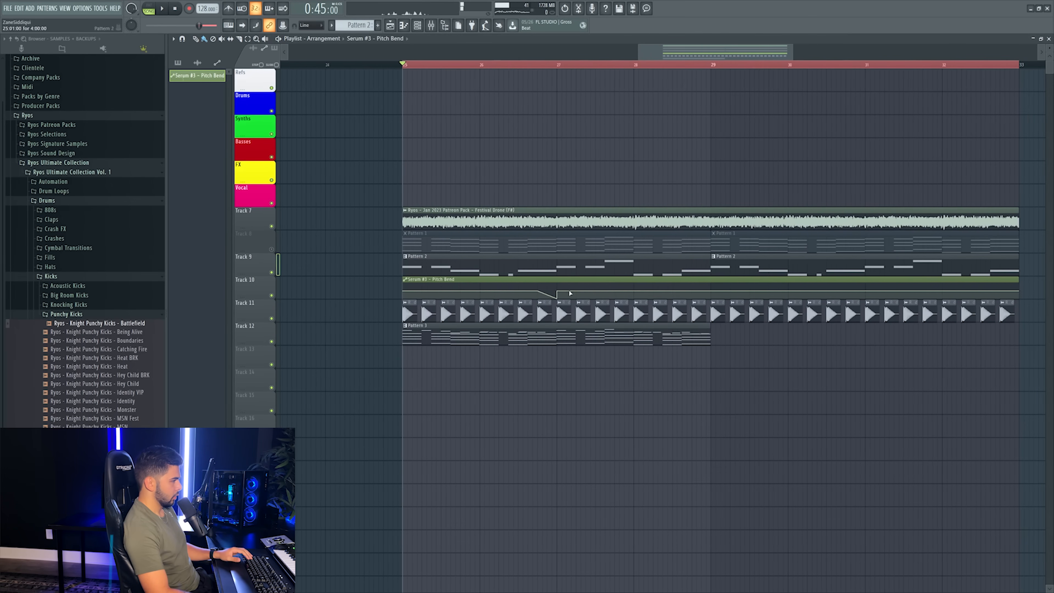
double_click(514, 265)
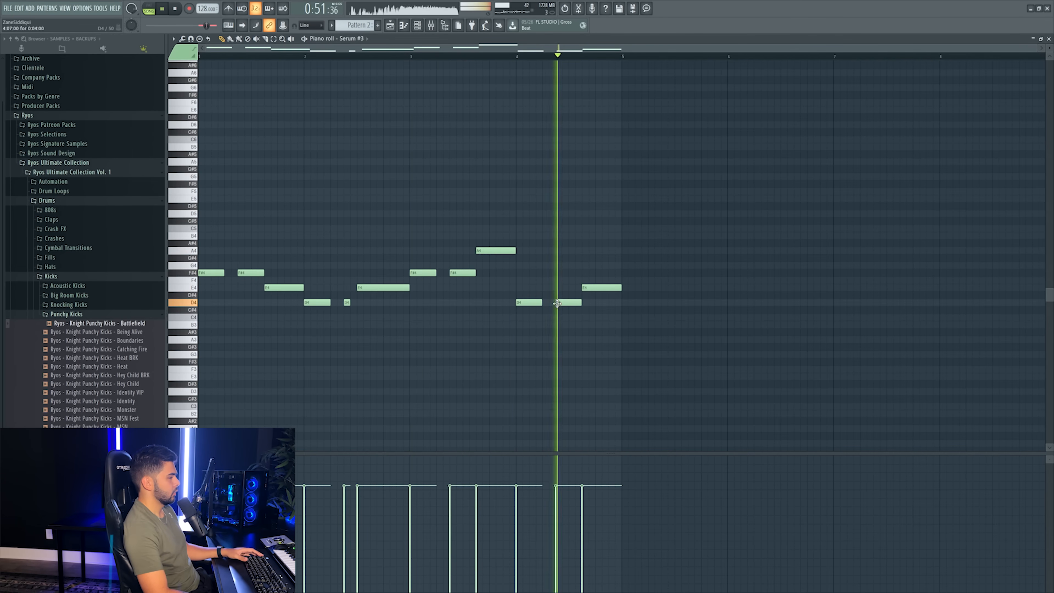
key("space")
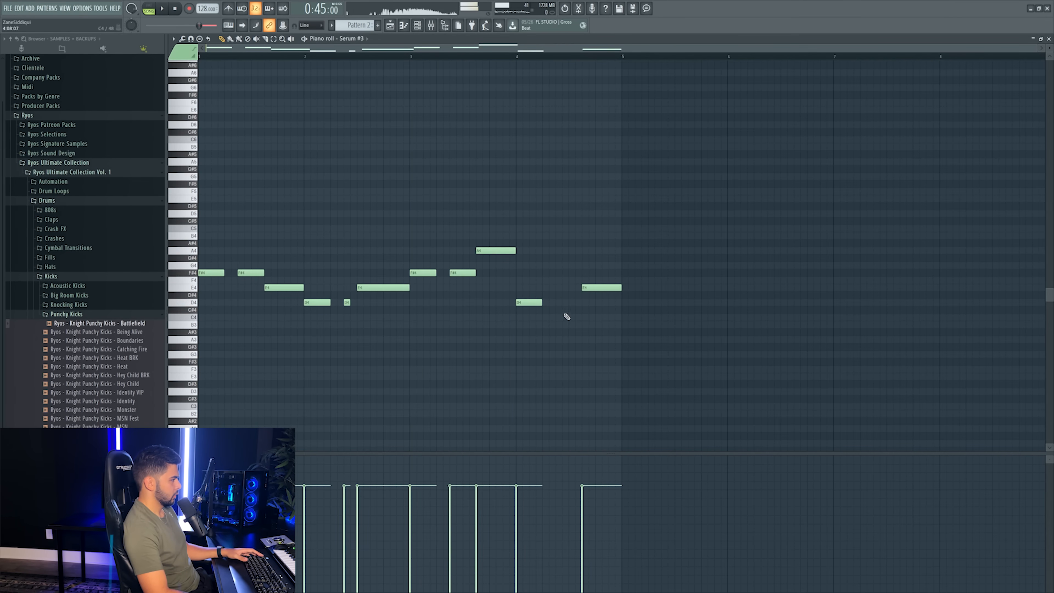
key("space")
key("space")
key("space")
left_click_drag(592, 290, 578, 290)
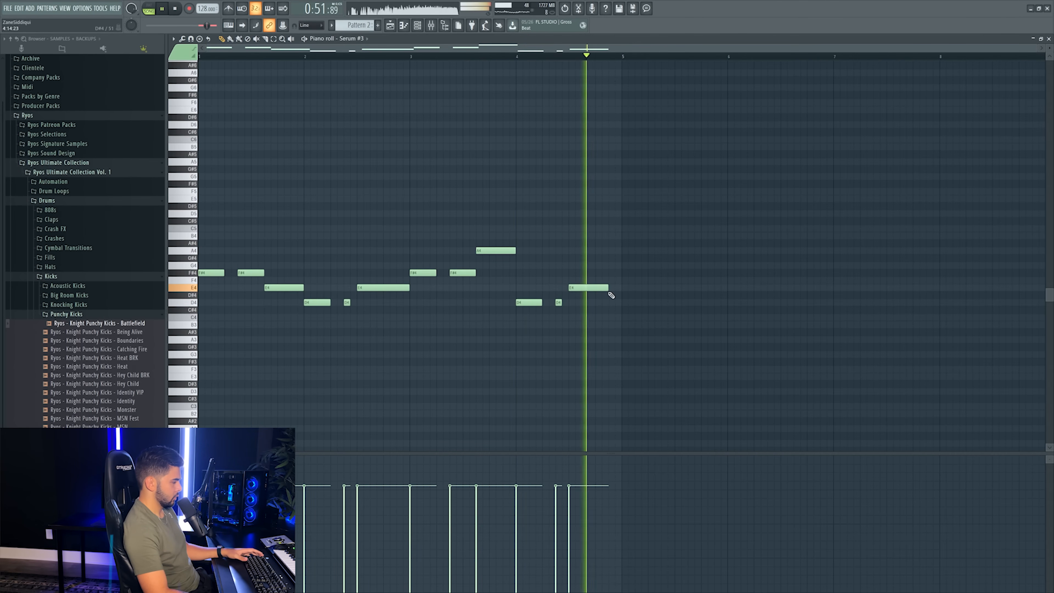
- Play the arrangement from bar 25 and check the revised Serum #3 notes against Pattern 2's piano roll
key("F5")
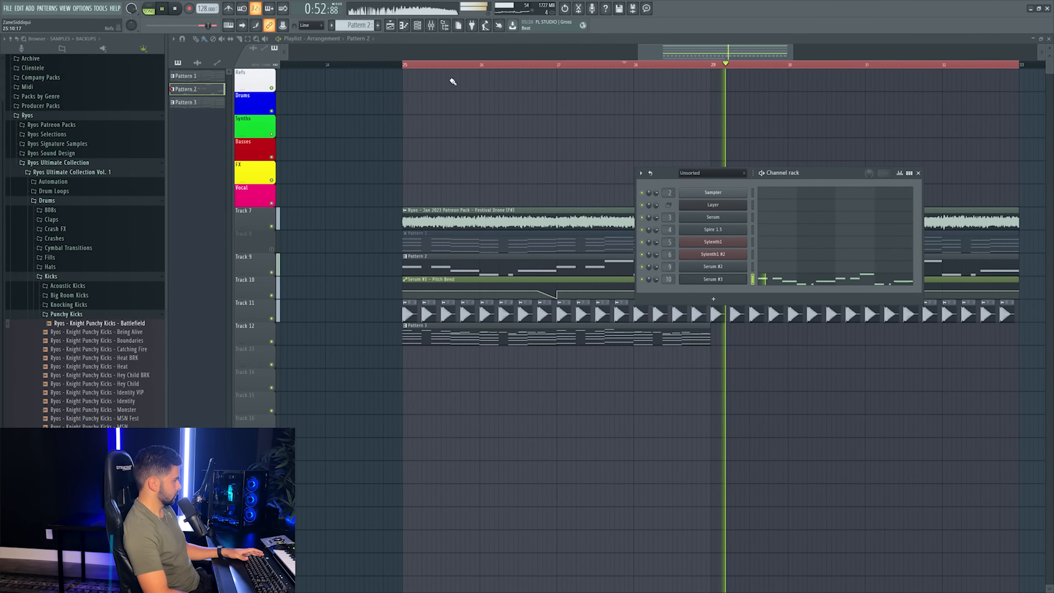
key("space")
key("F6")
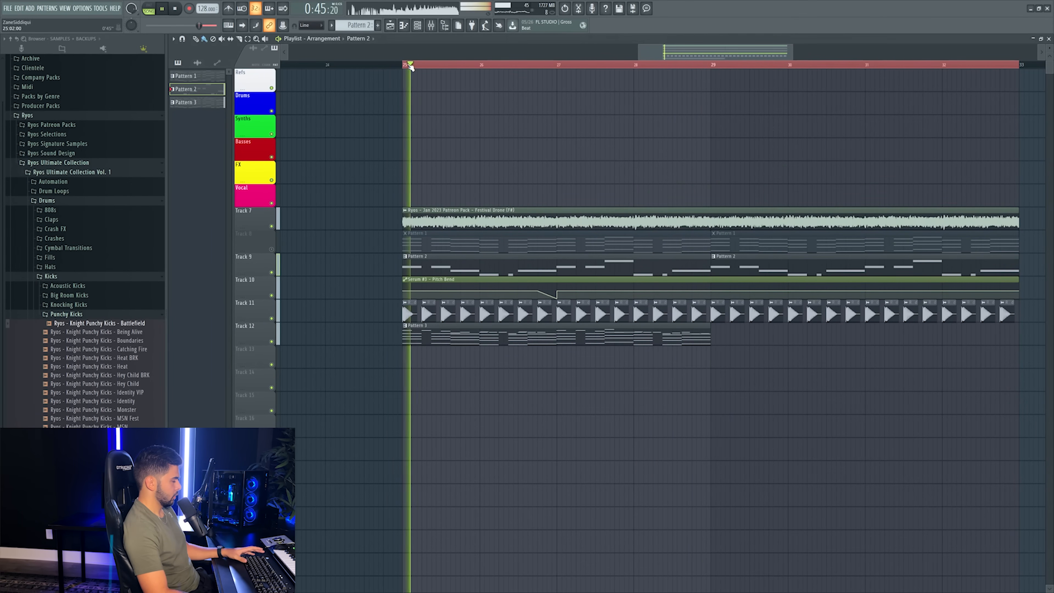
double_click(461, 271)
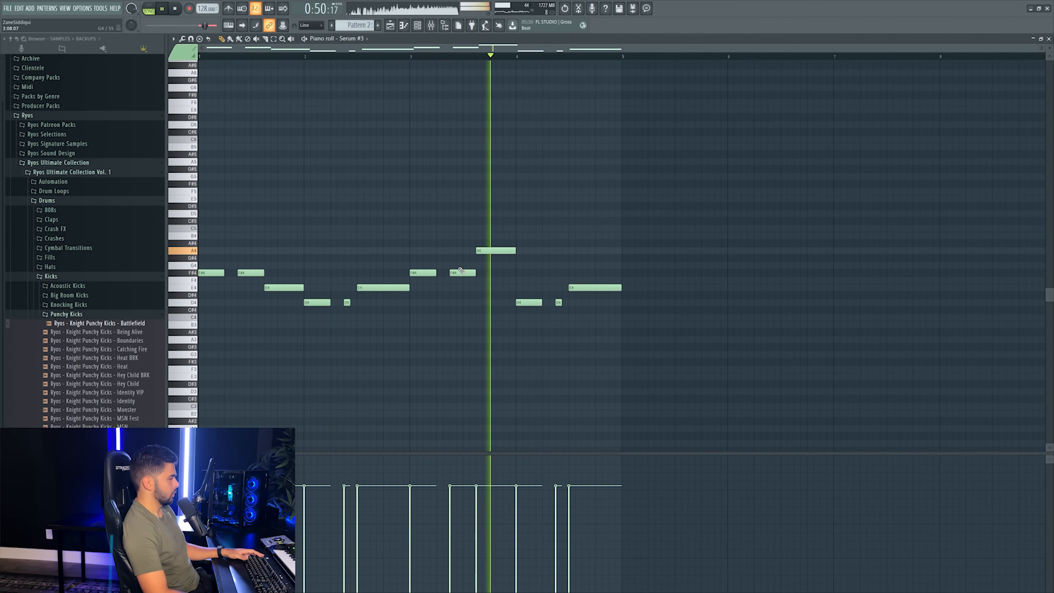
key("F7")
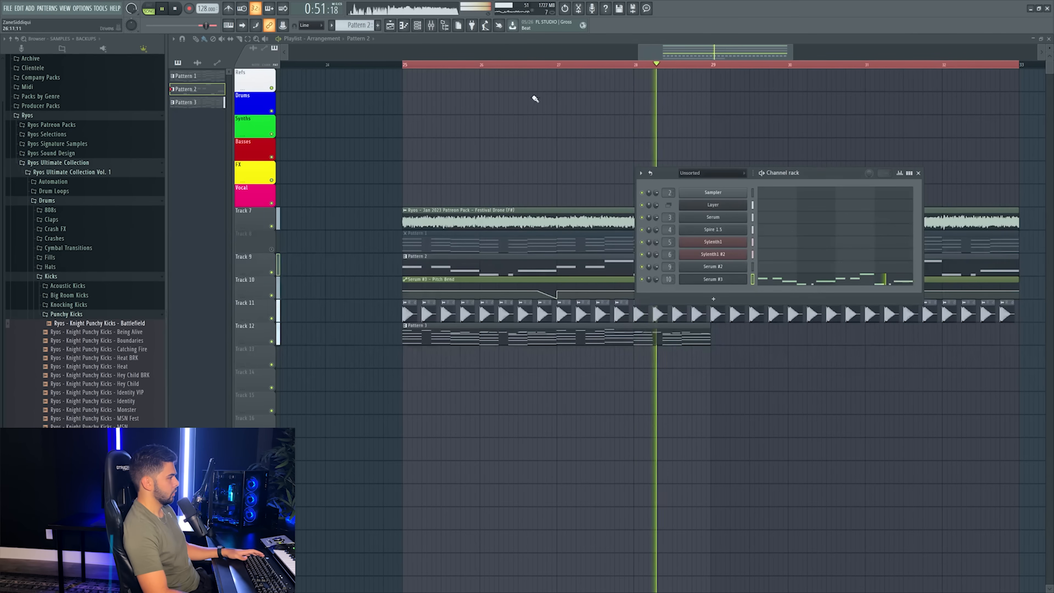
key("space")
- Add a pitch bend automation point at 27:15, just before bar 28, and paste the 50% value into it
left_click(620, 67)
scroll(621, 66, "up", 3)
left_click_drag(1050, 48, 1051, 37)
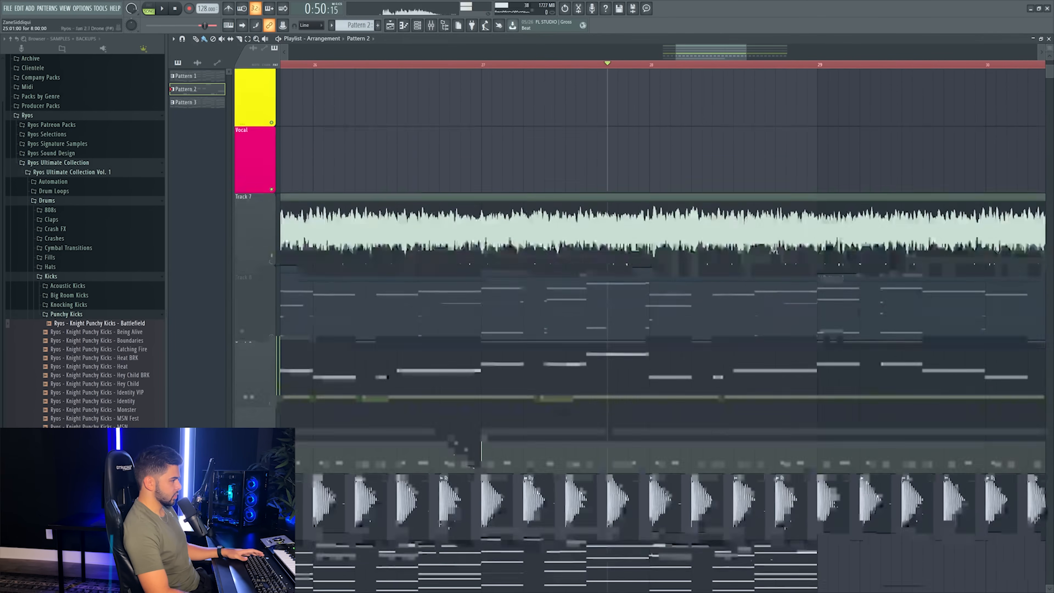
scroll(605, 272, "down", 3)
right_click(629, 245)
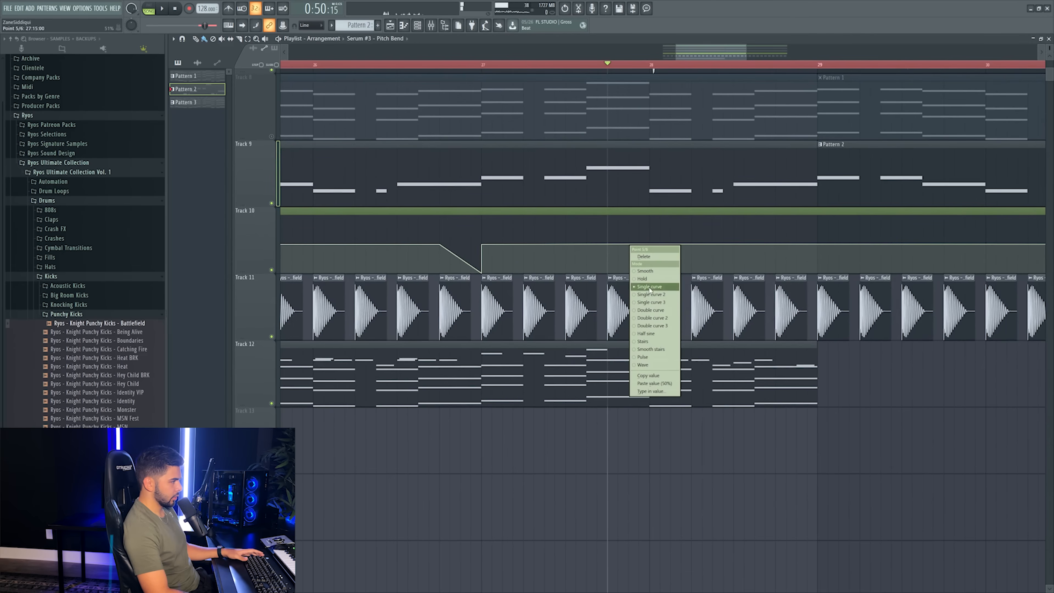
left_click(671, 384)
- Complete a smaller pitch dip at bar 28 that returns to 50% through a second point, and play it back
right_click(650, 250)
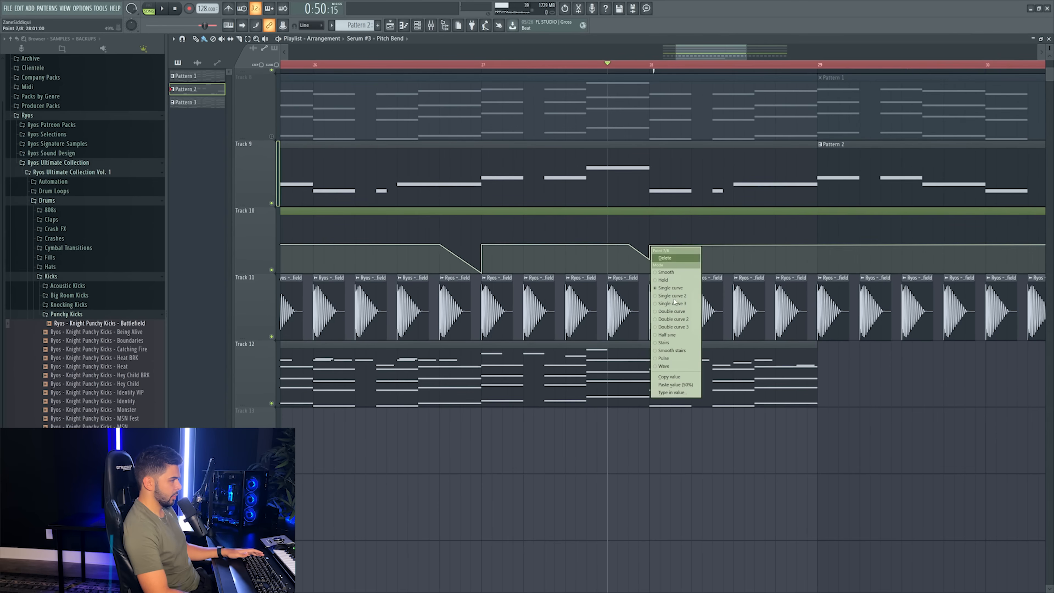
left_click(642, 233)
right_click(650, 245)
left_click(675, 384)
right_click(651, 261)
left_click(688, 405)
key("space")
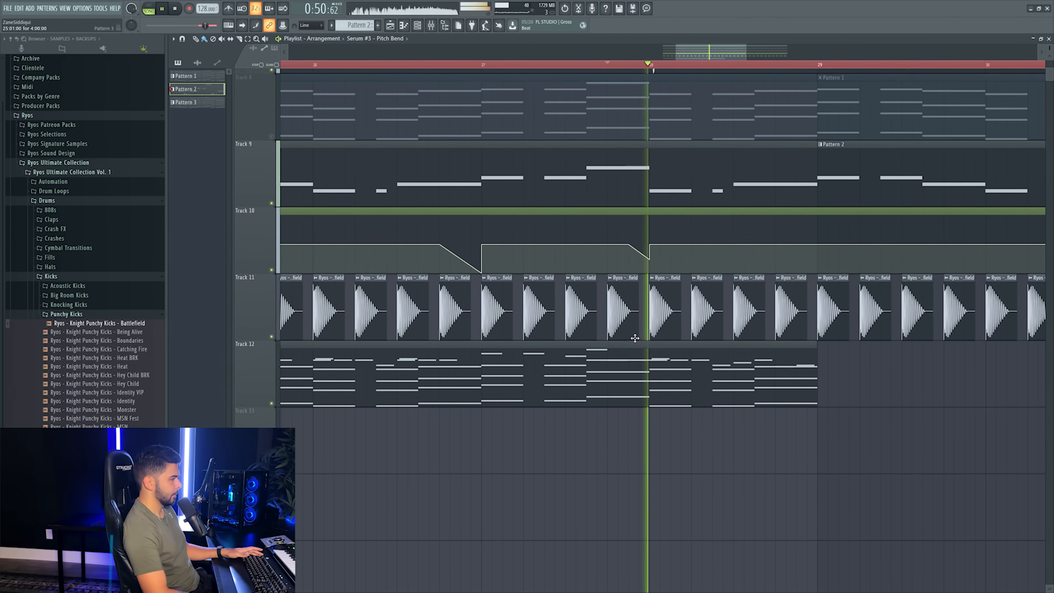
key("space")
- Add pitch bend points at bar 26 and half a beat before it, pasting the 50% value into the earlier one
scroll(702, 62, "down", 4)
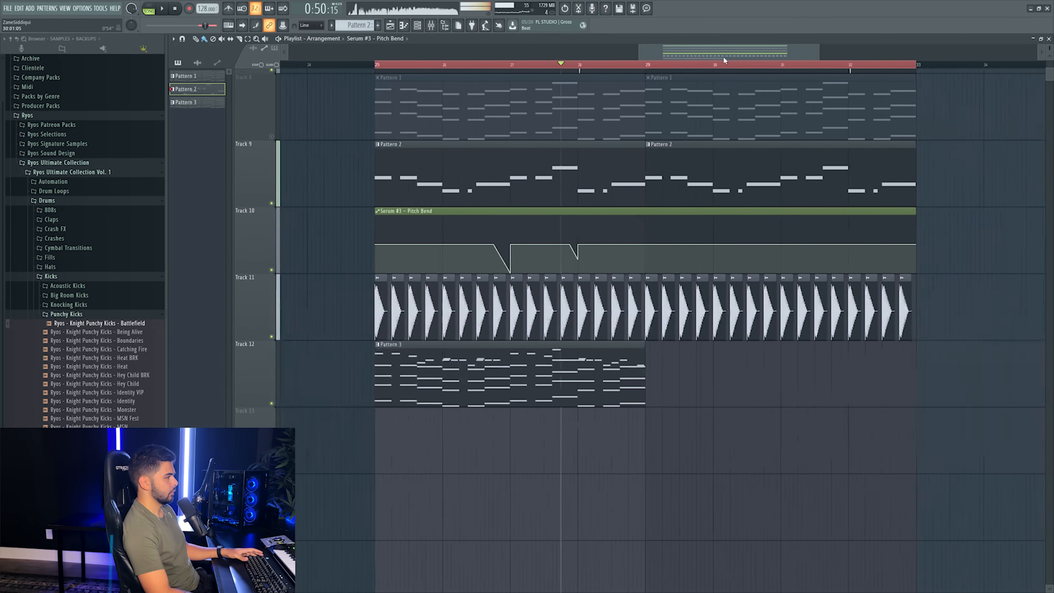
left_click_drag(722, 56, 684, 59)
scroll(591, 79, "up", 4)
scroll(591, 79, "up", 3)
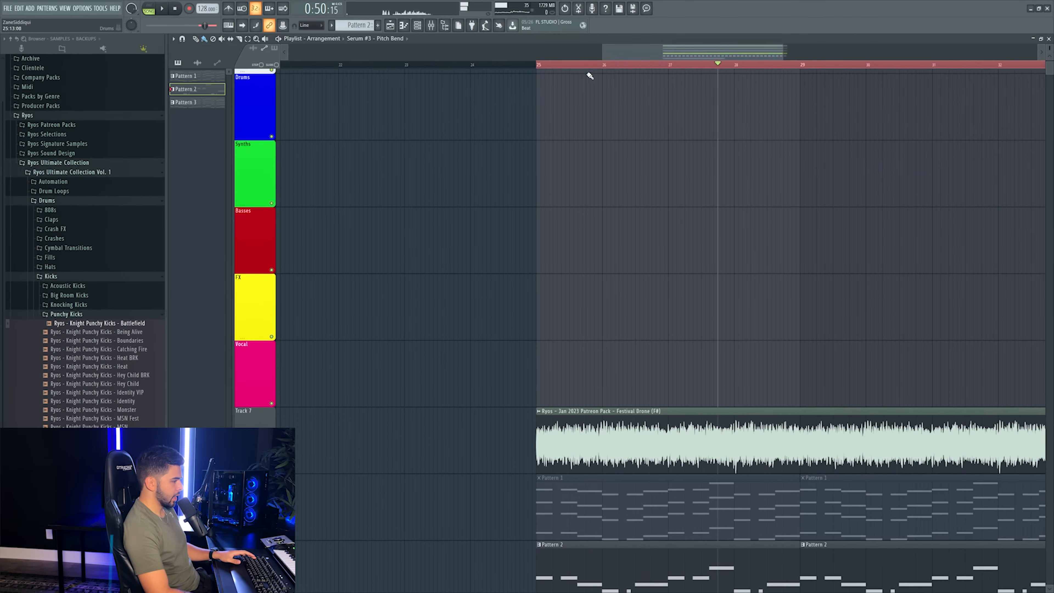
scroll(583, 66, "up", 4)
scroll(680, 141, "down", 7)
scroll(714, 169, "down", 3)
left_click_drag(682, 55, 693, 58)
scroll(645, 245, "up", 6)
scroll(484, 401, "down", 1)
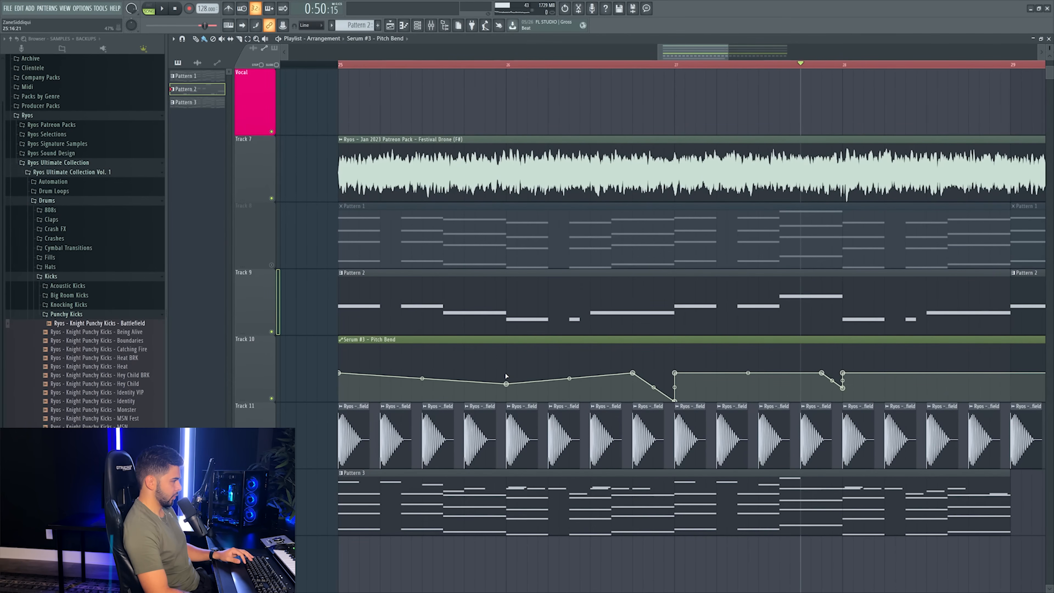
right_click(485, 379)
left_click(522, 515)
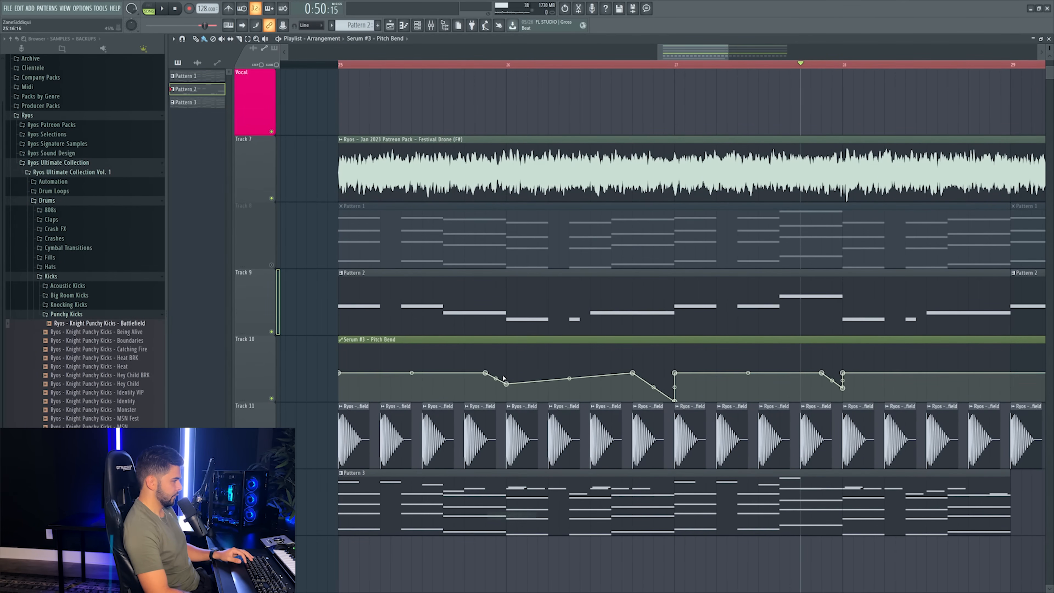
- Finish the bar 26 dip by pasting 50% into a second point there and setting the low point to 20, with a playback check
right_click(505, 377)
left_click(539, 515)
right_click(506, 377)
left_click(538, 516)
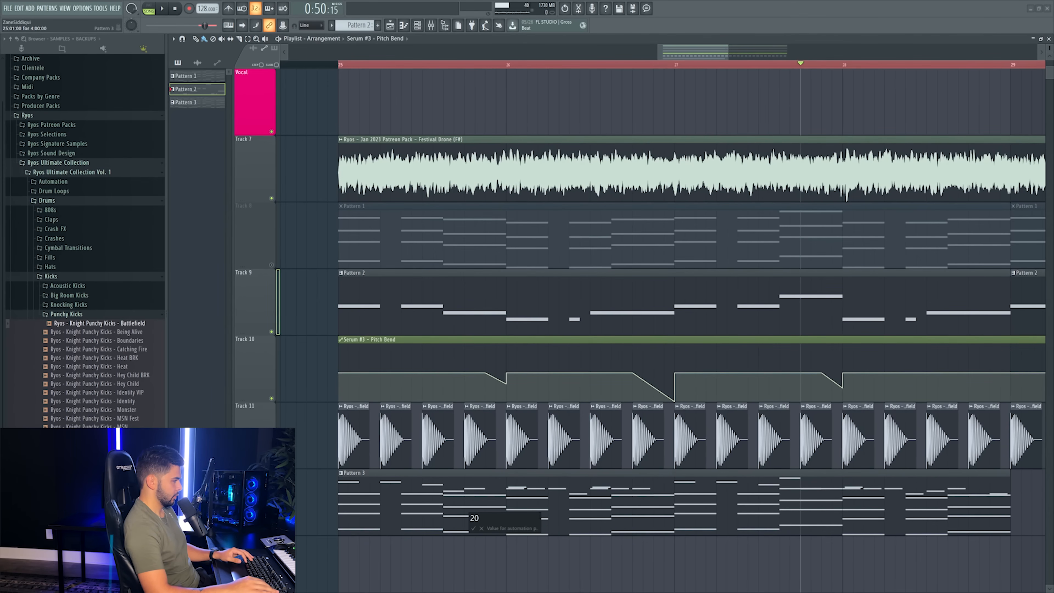
key("Return")
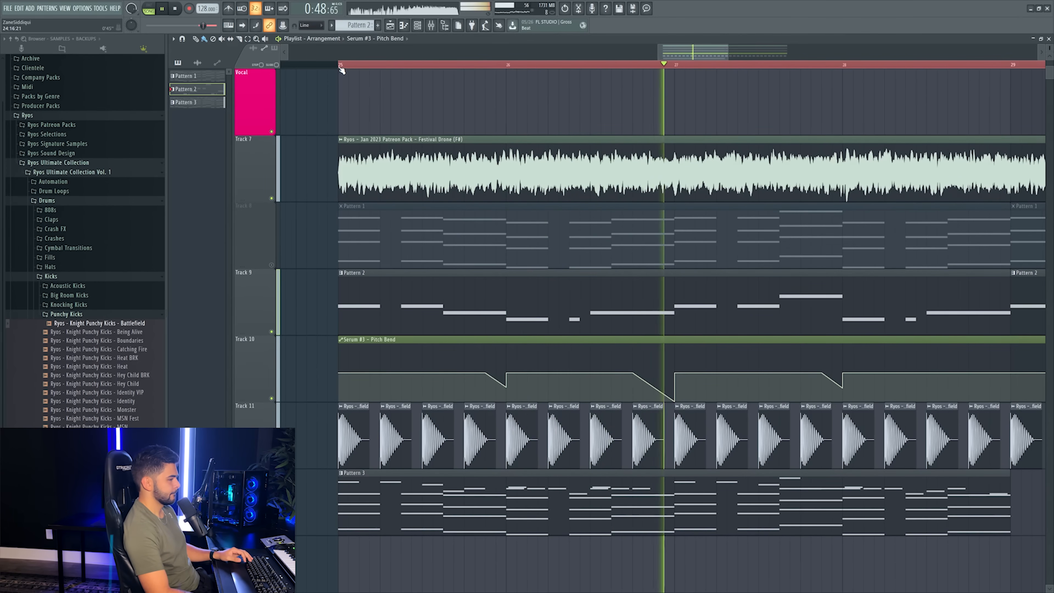
scroll(701, 64, "down", 2)
scroll(704, 65, "down", 2)
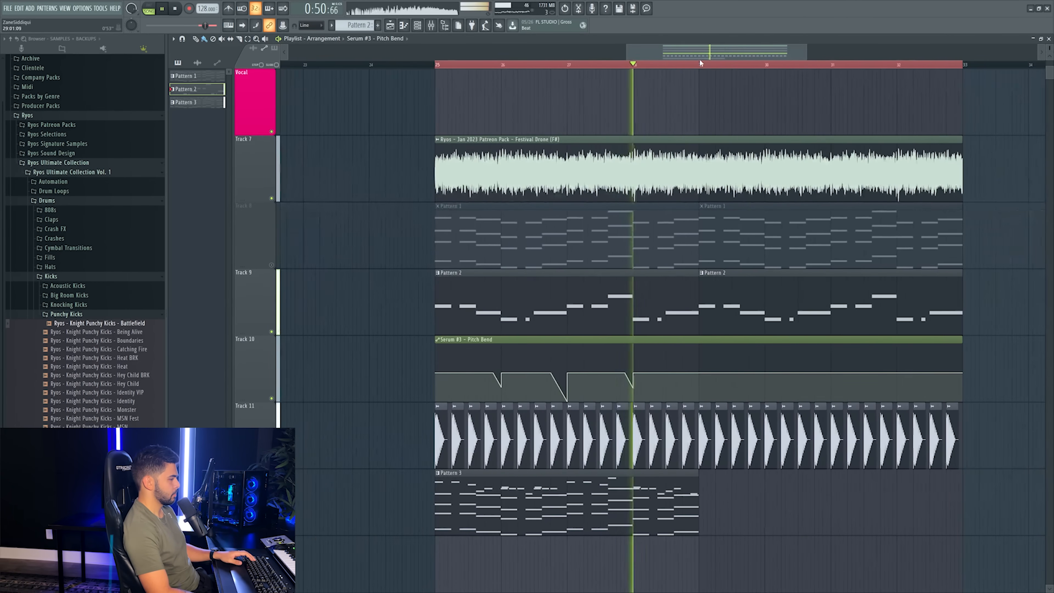
key("space")
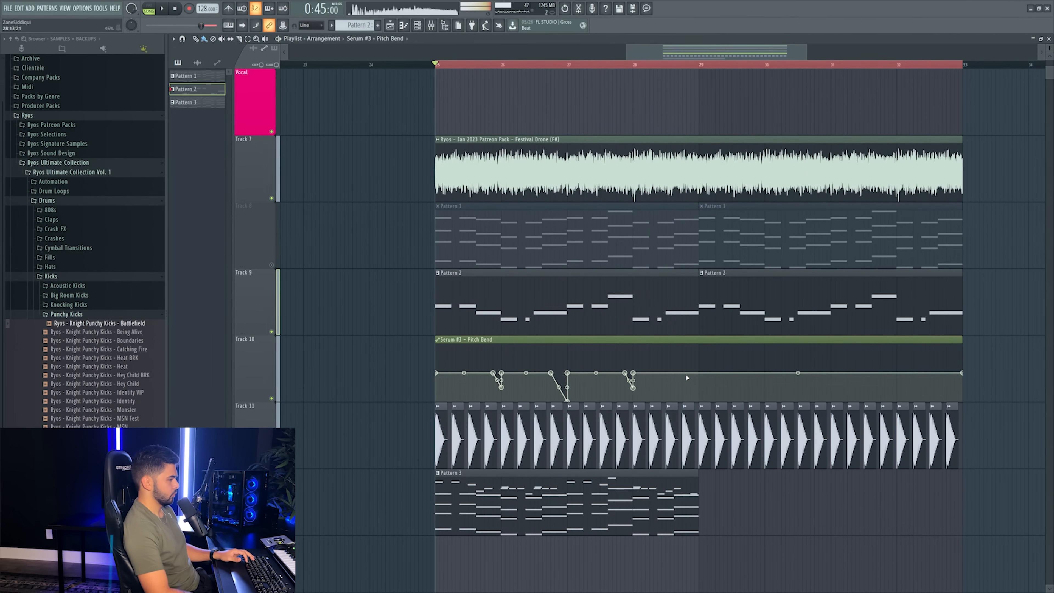
- Add a pitch rise from 50% just before bar 29 up to the clip's top at bar 29, with a second point returning to 50%
right_click(683, 373)
left_click(722, 511)
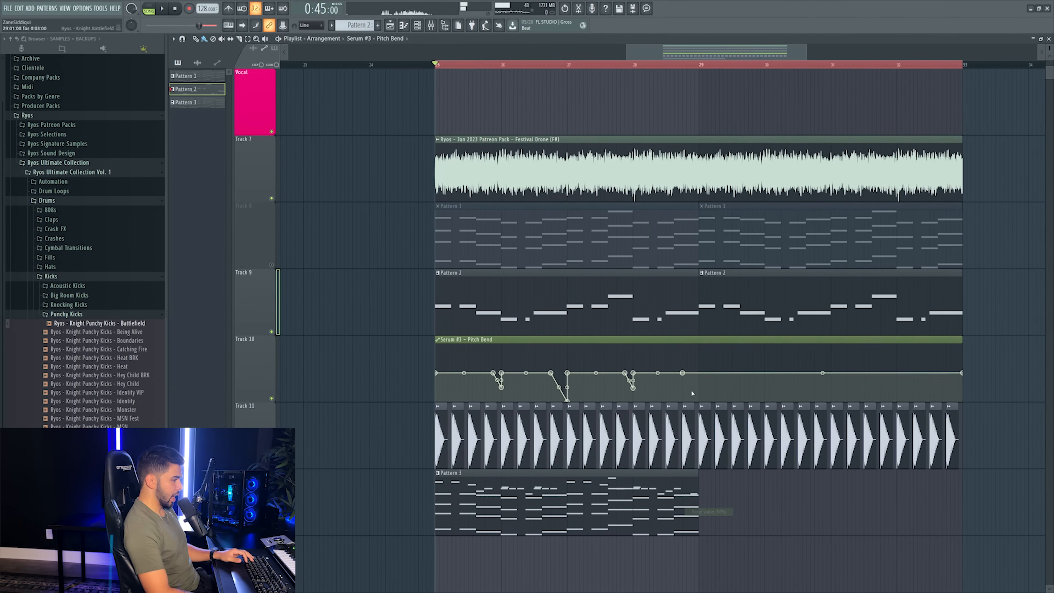
left_click_drag(697, 358, 700, 339)
left_click(698, 367)
right_click(698, 368)
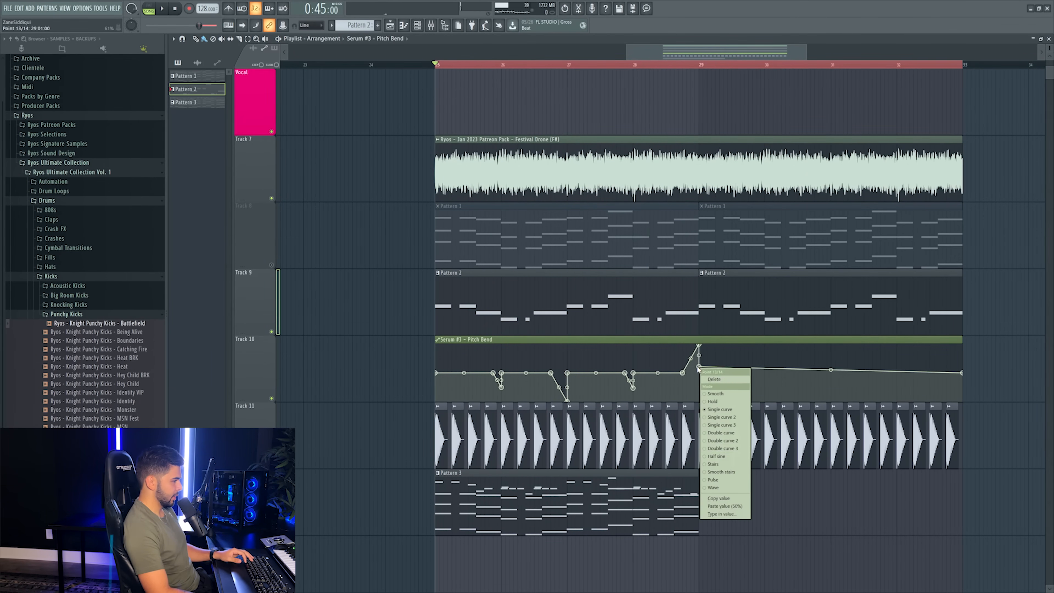
left_click(740, 507)
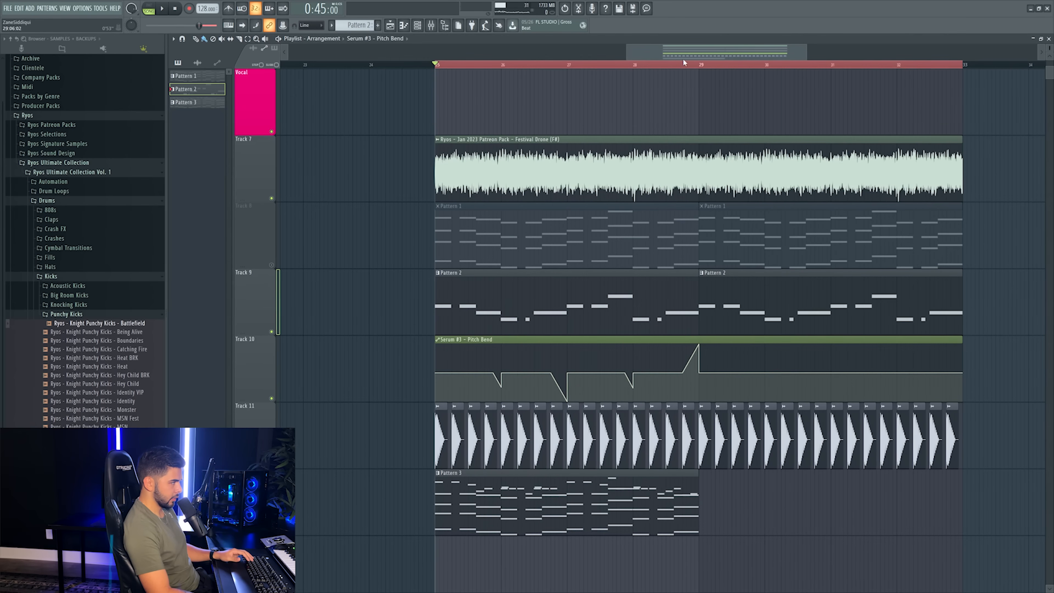
- Bend the pitch rise before bar 29 into a curve that steepens toward its peak, and play the passage
key("space")
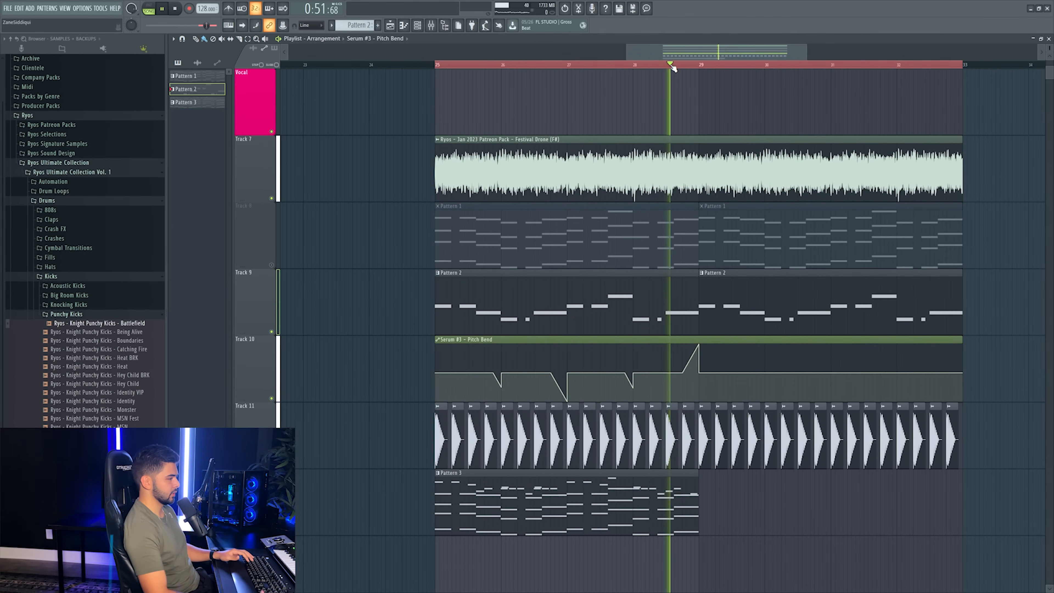
key("space")
key("space")
left_click_drag(690, 358, 691, 365)
key("space")
key("space")
- Trim the pitch bend clip to end at bar 29 and duplicate it to cover bars 29 to 33
mouse_move(962, 339)
left_mouse_down()
mouse_move(649, 341)
mouse_move(699, 342)
left_mouse_up()
key("ctrl+b")
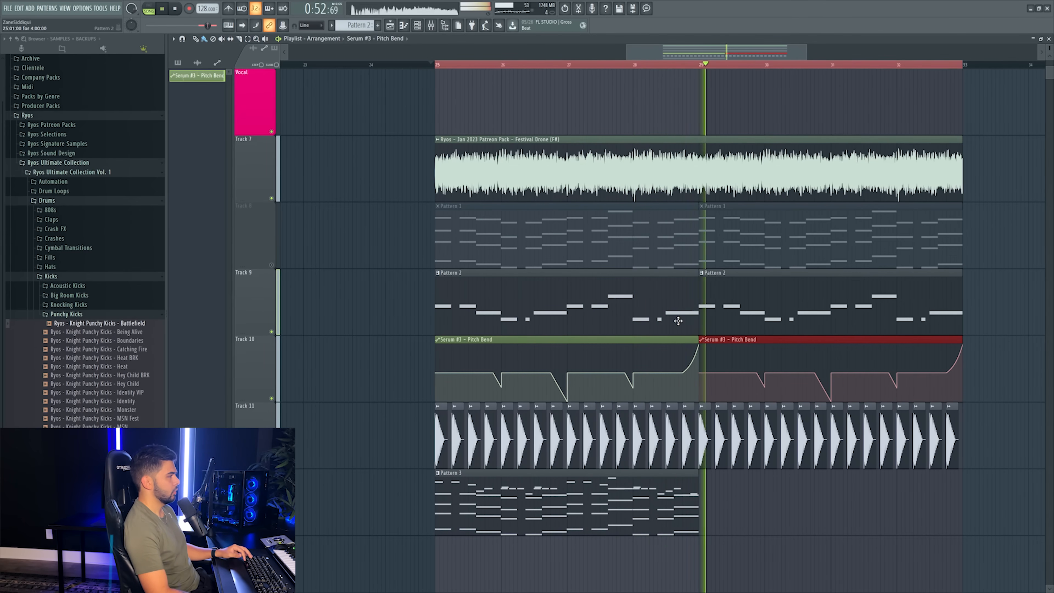
- Move the kick clips to Track 7 above the Festival Drone and insert one empty track between them
scroll(676, 320, "down", 1)
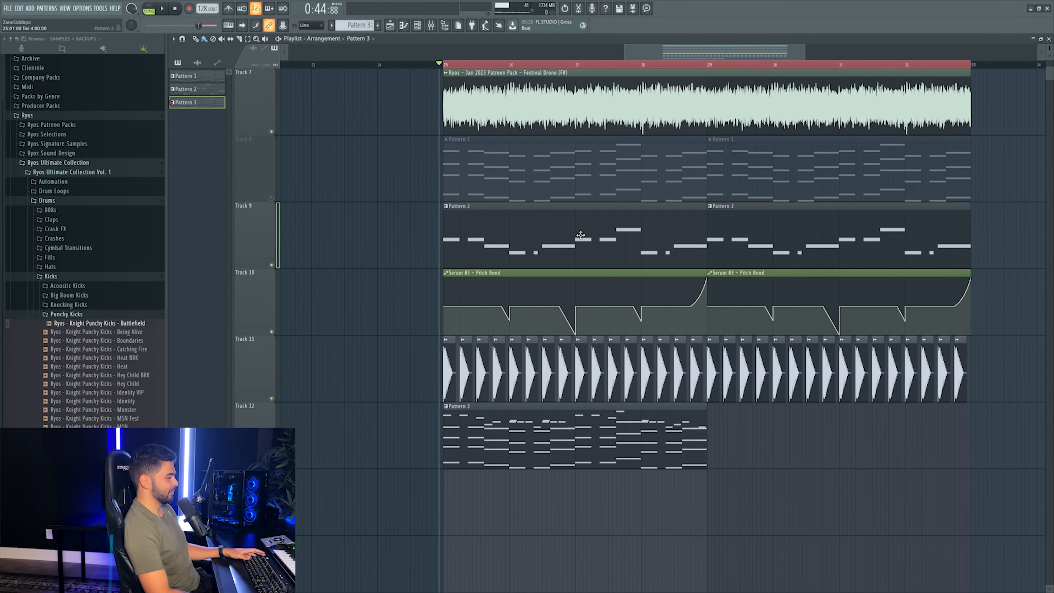
scroll(260, 366, "up", 4)
scroll(581, 162, "down", 1)
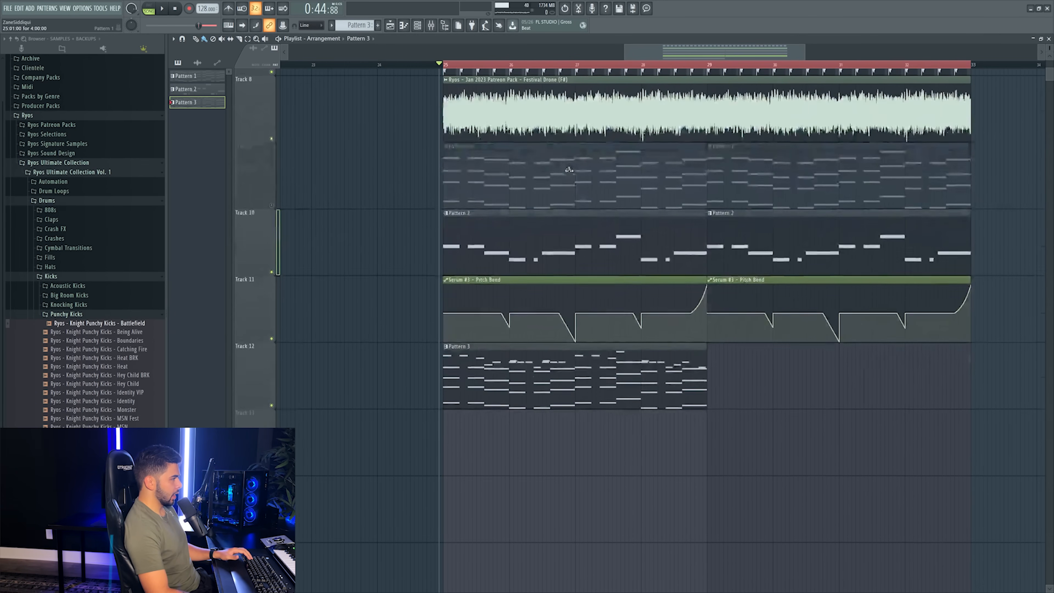
scroll(299, 229, "up", 2)
right_click(242, 210)
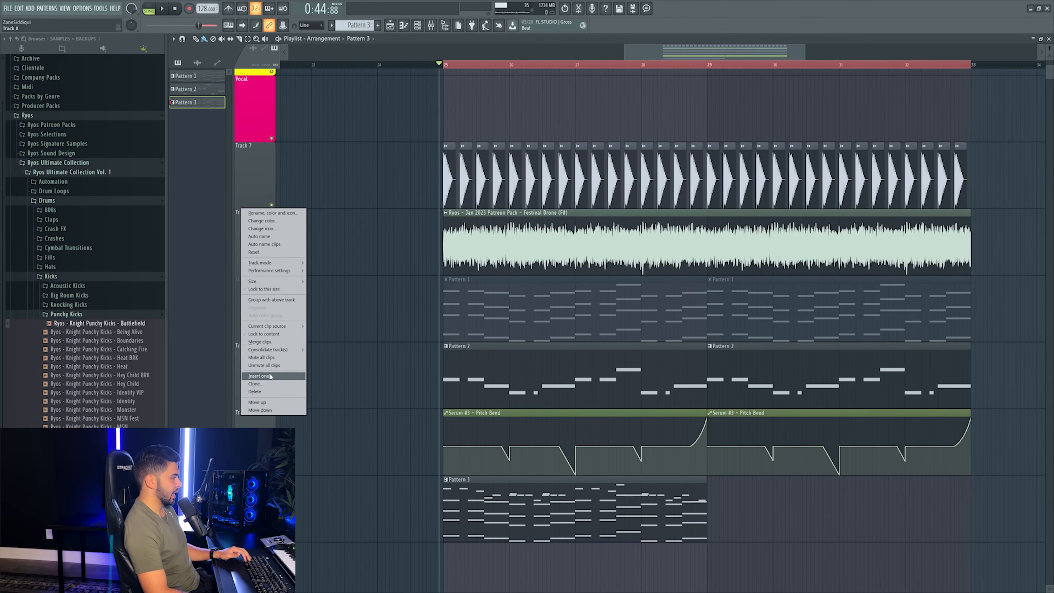
left_click(270, 376)
scroll(666, 417, "down", 1)
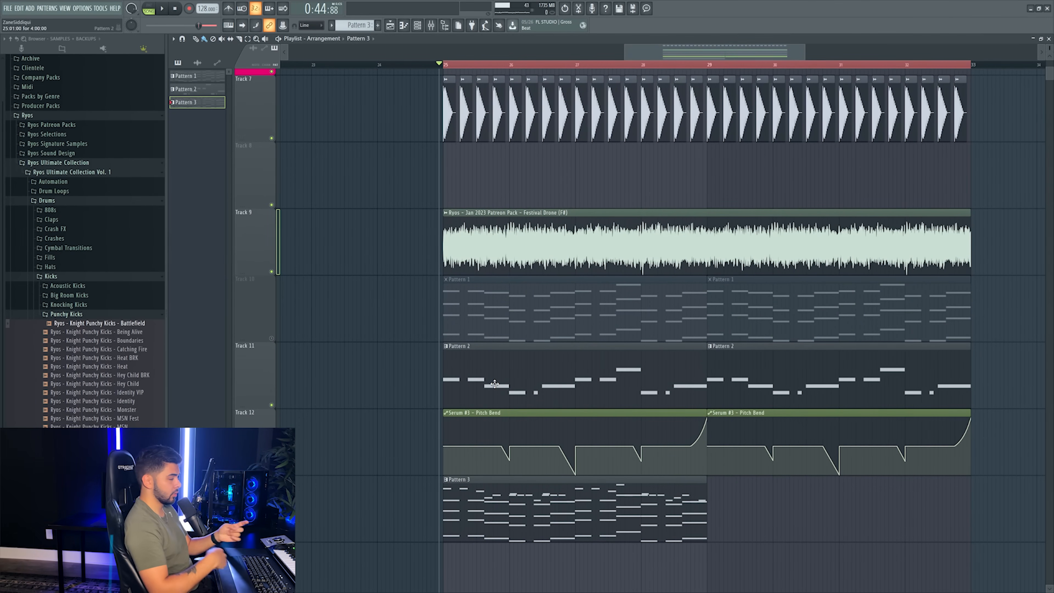
scroll(67, 204, "down", 1)
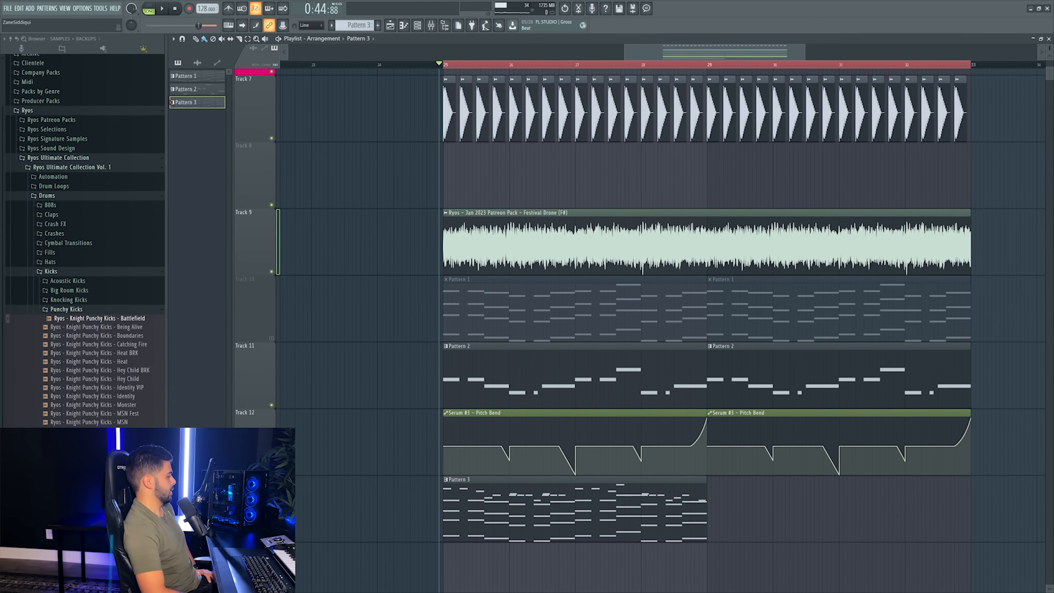
- Browse the Ryos Patreon Packs volumes from Vol. 12 - July 2023 back to Vol. 7 - February 2023 for a sample
left_click(80, 122)
left_click(80, 243)
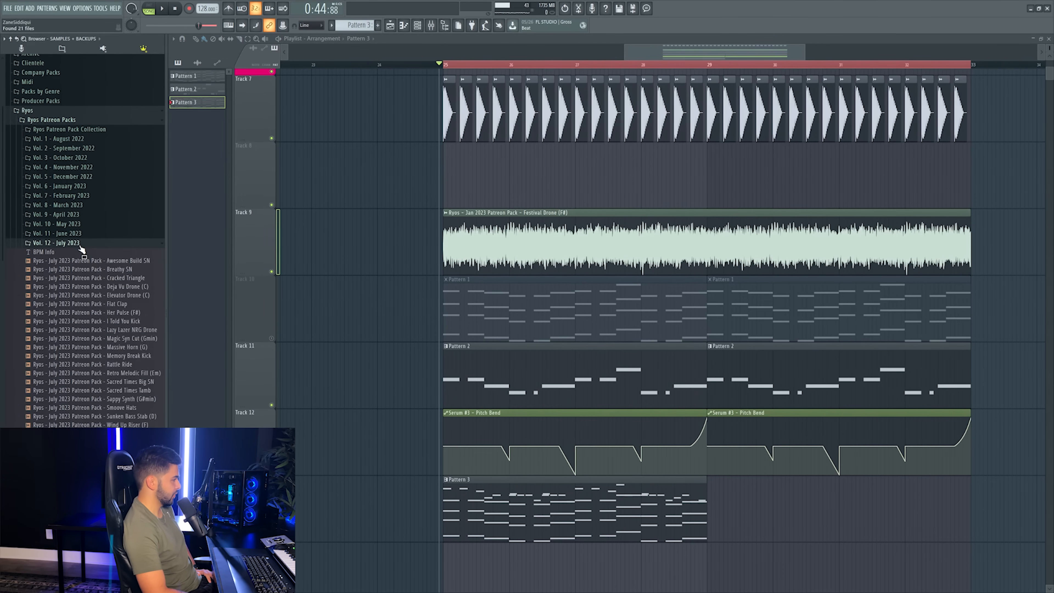
left_click(83, 236)
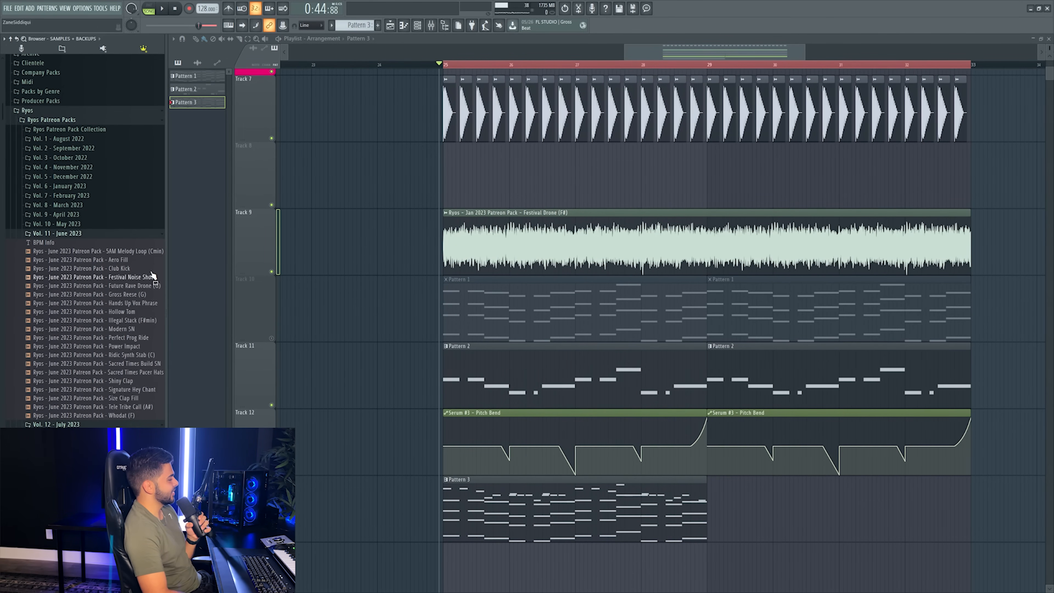
left_click(96, 226)
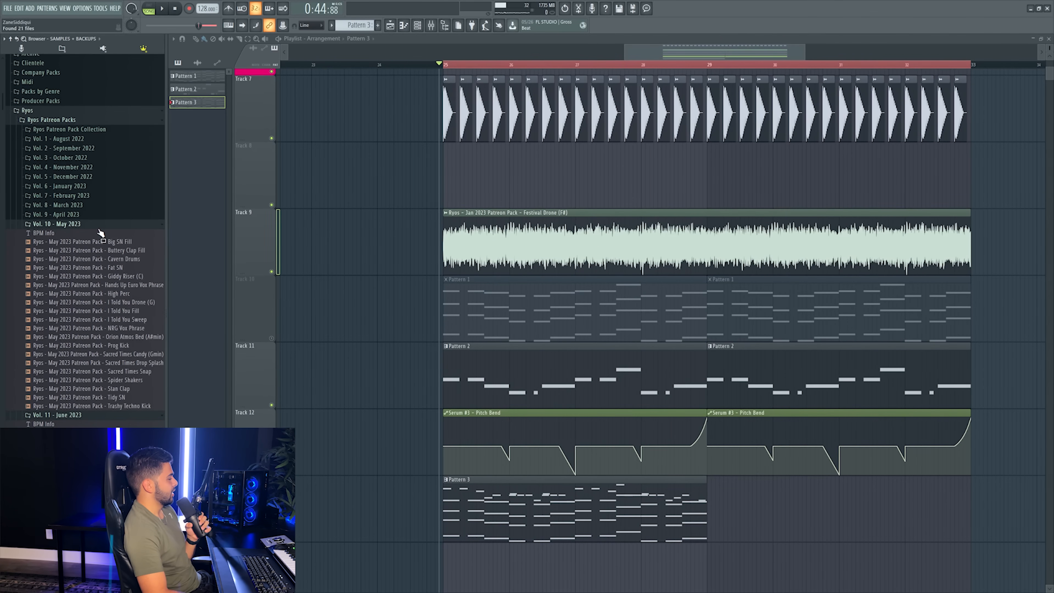
left_click(97, 214)
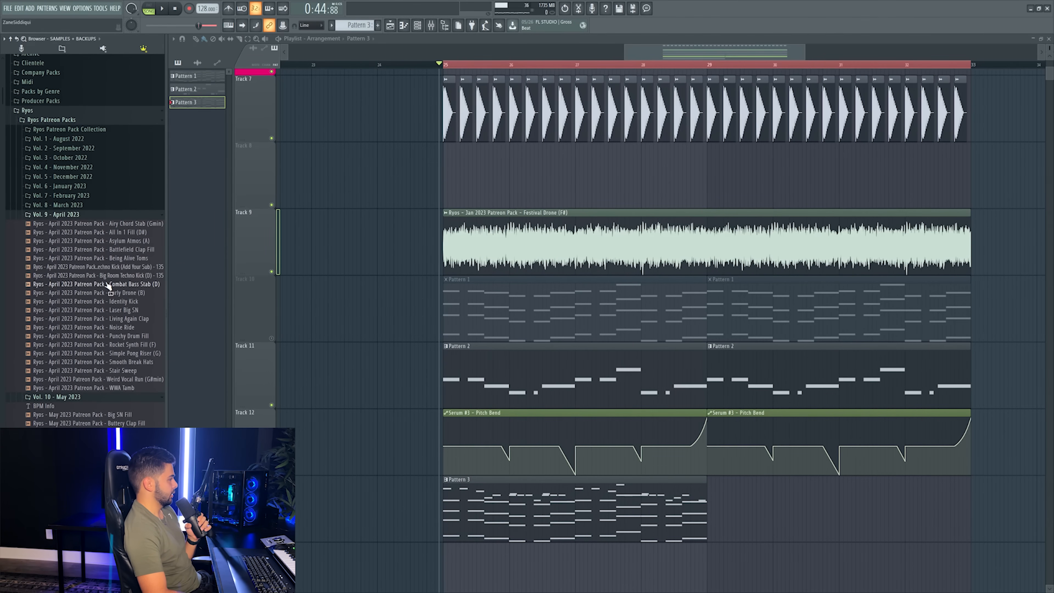
left_click(80, 208)
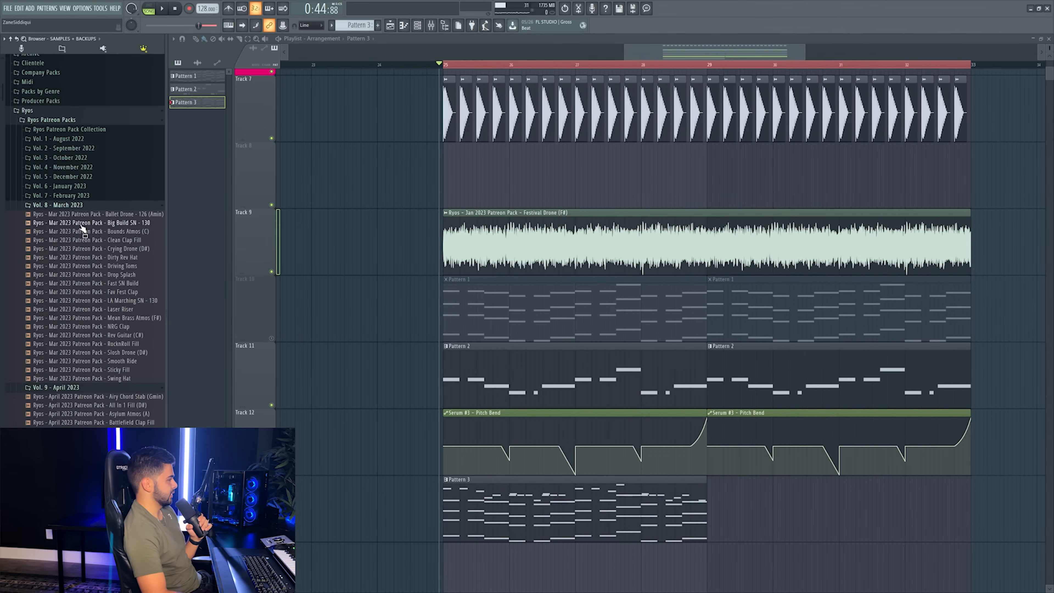
left_click(75, 195)
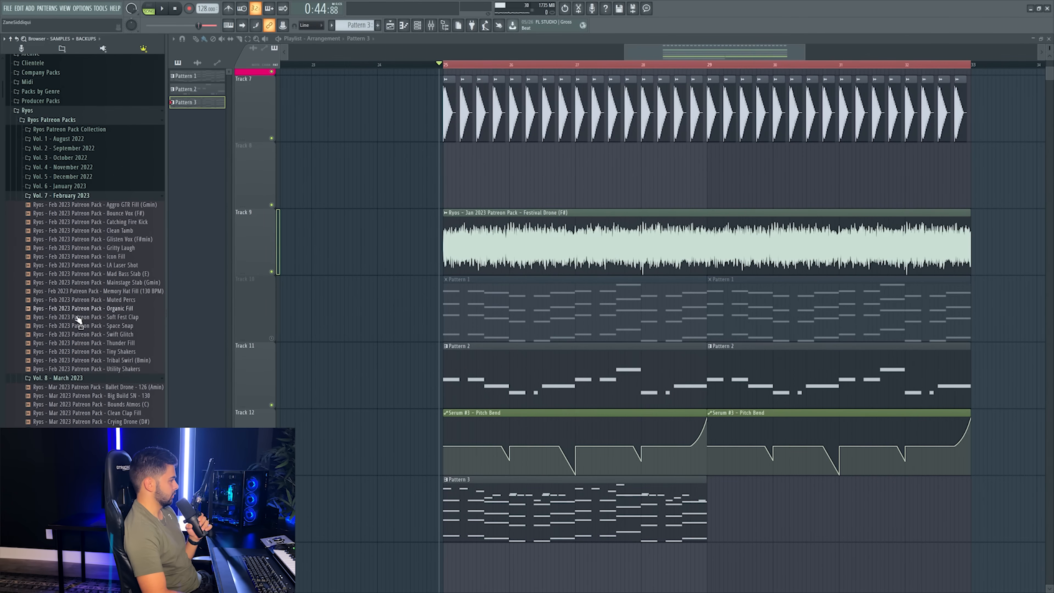
- Place the Bounce Vox (F#) sample on Track 8 at bar 25, play it, and open its channel settings
left_click_drag(107, 217, 492, 175)
key("space")
double_click(489, 174)
key("space")
double_click(493, 174)
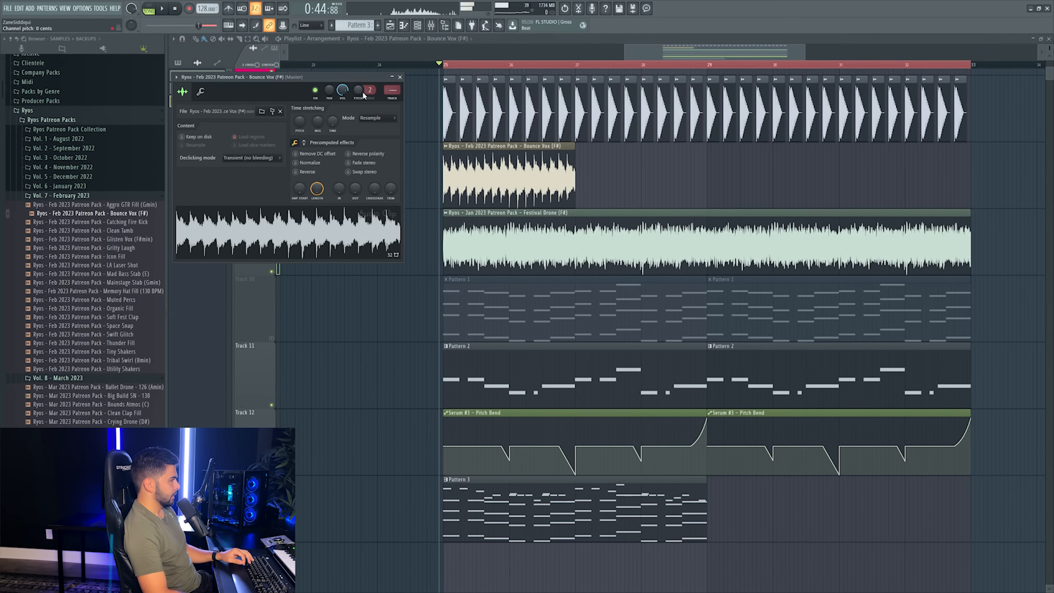
- Route the Bounce Vox to mixer track 12, solo it, and load Kickstart 2 in its first effect slot
key("ctrl+l")
right_click(526, 393)
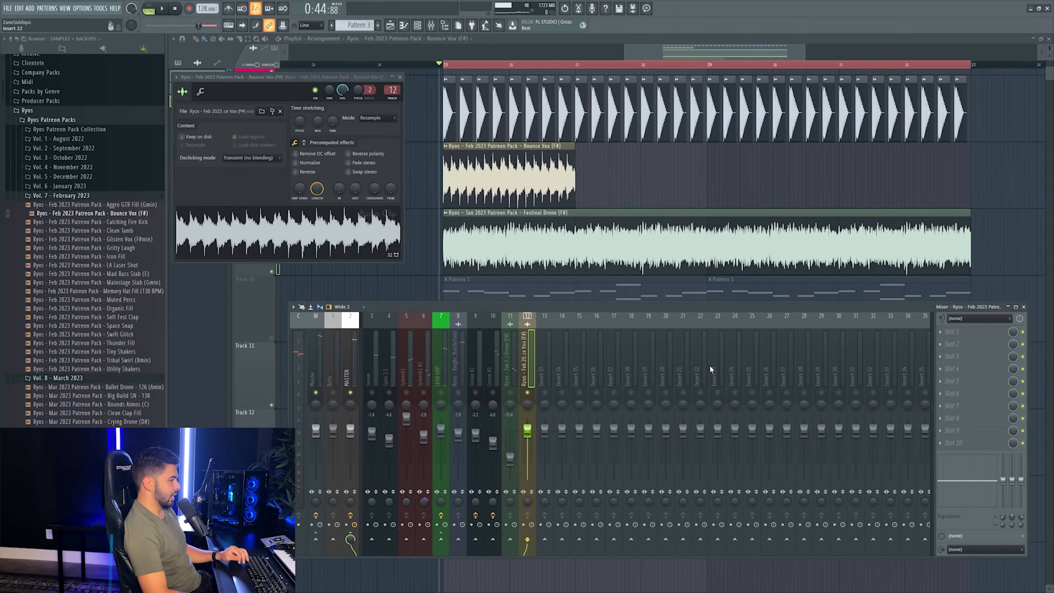
left_click(986, 339)
left_click(840, 76)
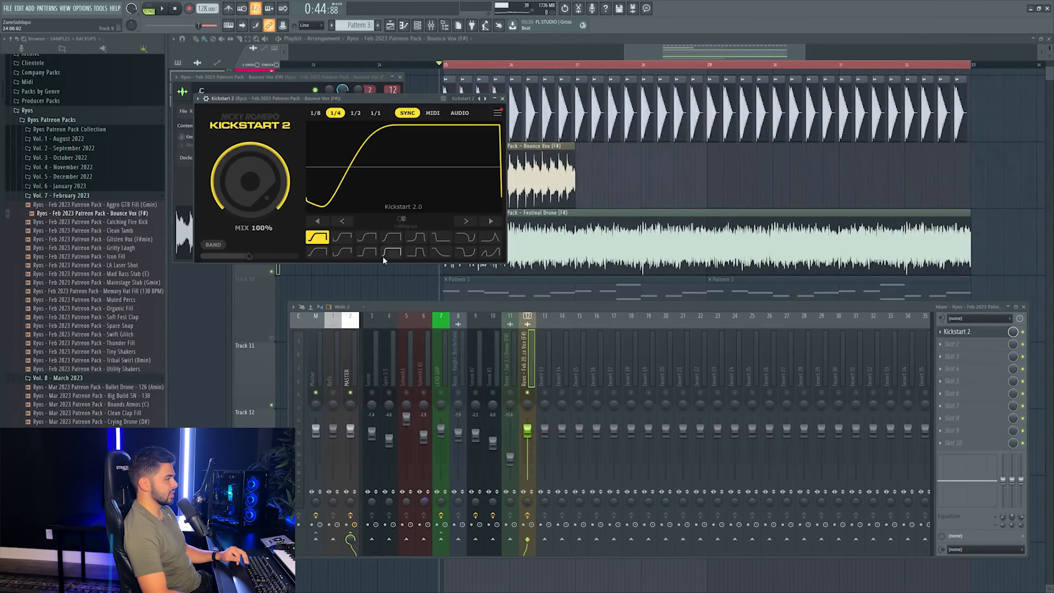
- Set Kickstart 2 on the vocal to the late-rising curve that dips at the end, with a 75% mix, while testing playback
left_click(347, 253)
key("space")
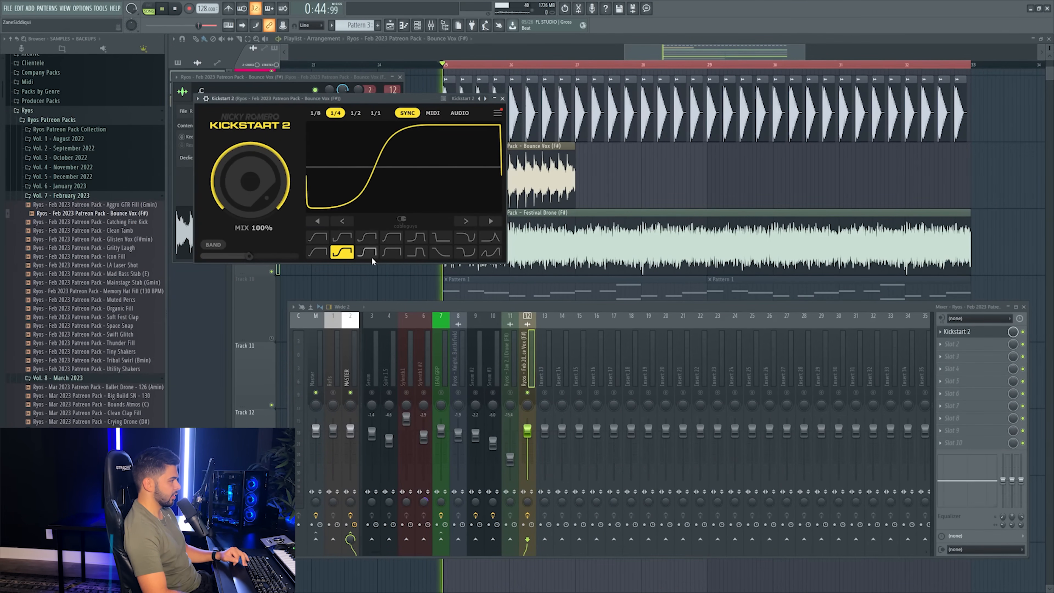
left_click(417, 239)
key("space")
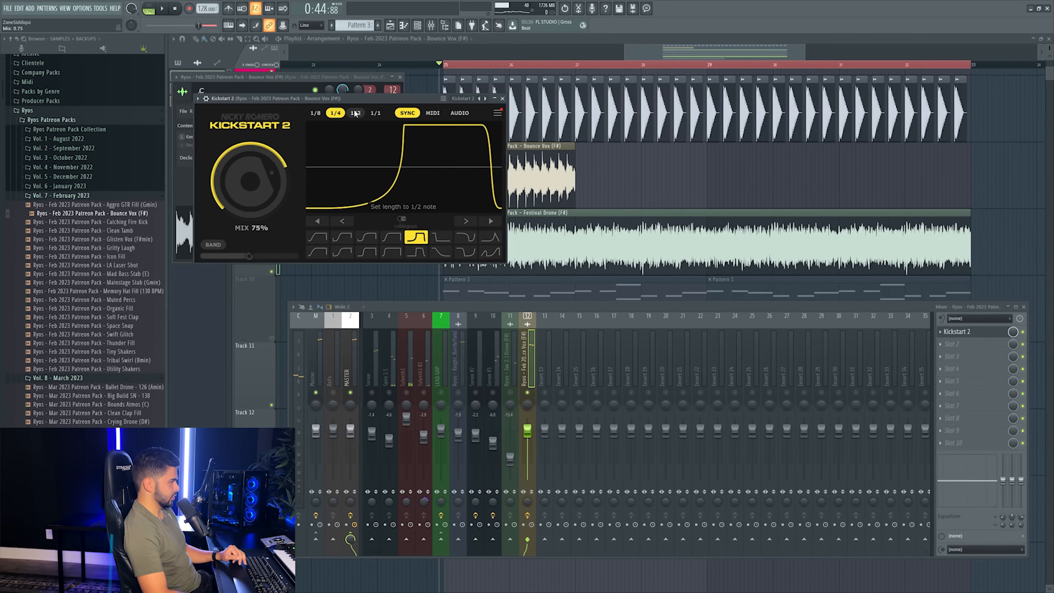
left_click_drag(359, 99, 428, 121)
key("space")
- Compare the ducked vocal solo and with the full mix, and lower its mixer fader to sit behind the other sounds
right_click(528, 392)
right_click(528, 392)
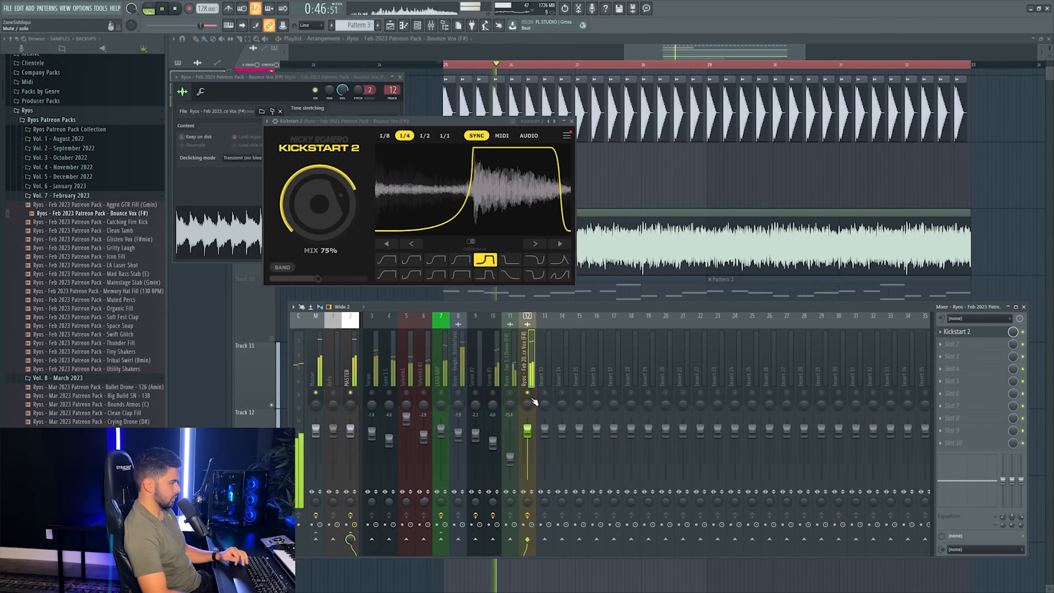
key("space")
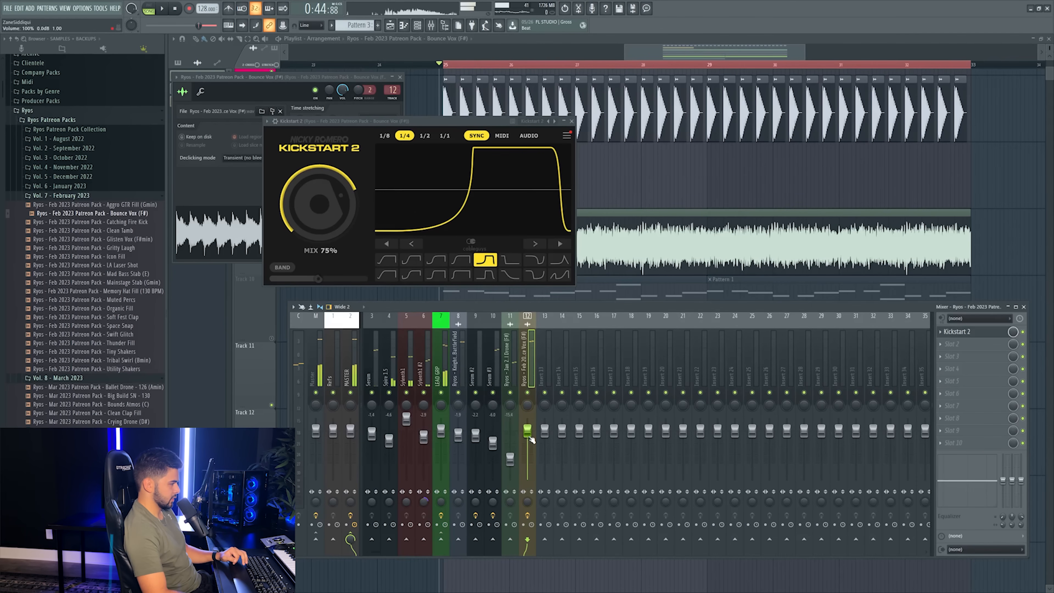
key("space")
left_click_drag(531, 438, 532, 463)
key("space")
key("space")
- Repeat the Bounce Vox clip on Track 8 at bars 27 and 29
left_click(591, 168)
right_click(592, 168)
left_click(582, 167)
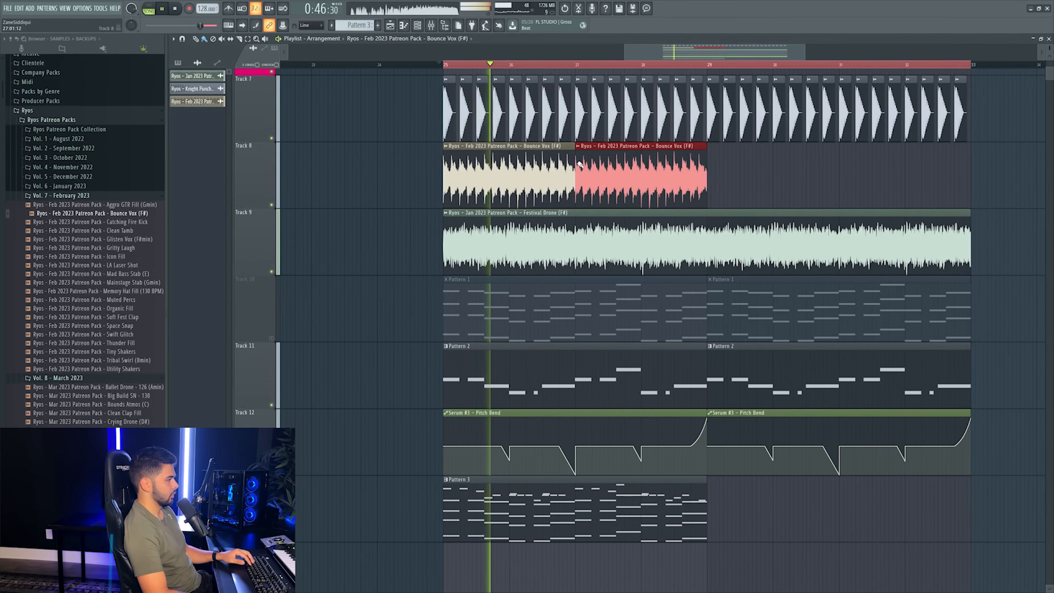
left_click(718, 158)
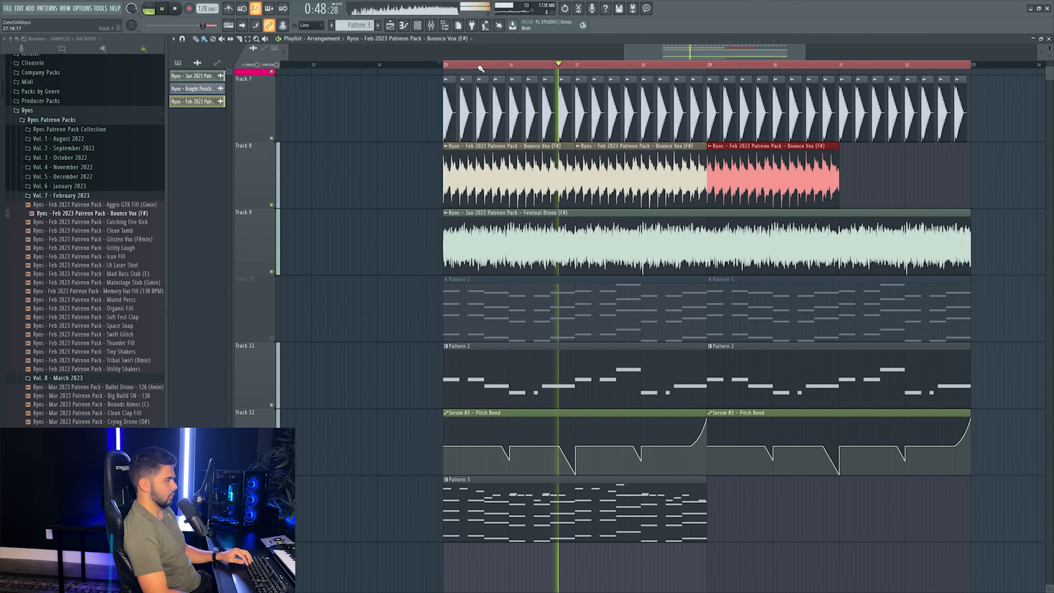
- Raise the Kickstart 2 mix on the Bounce Vox mixer track to 100% and play the drop
key("space")
key("F9")
left_click(957, 332)
key("space")
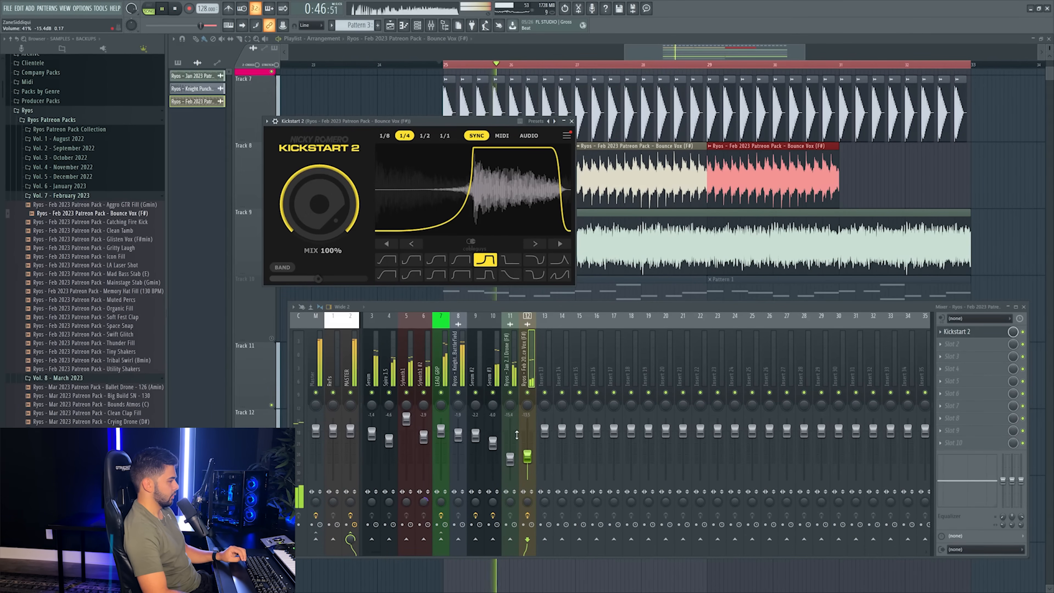
- Solo the Festival Drone mixer track, add Kickstart 2 to its first effect slot, and play it
right_click(510, 392)
left_click(509, 370)
key("space")
left_click(969, 332)
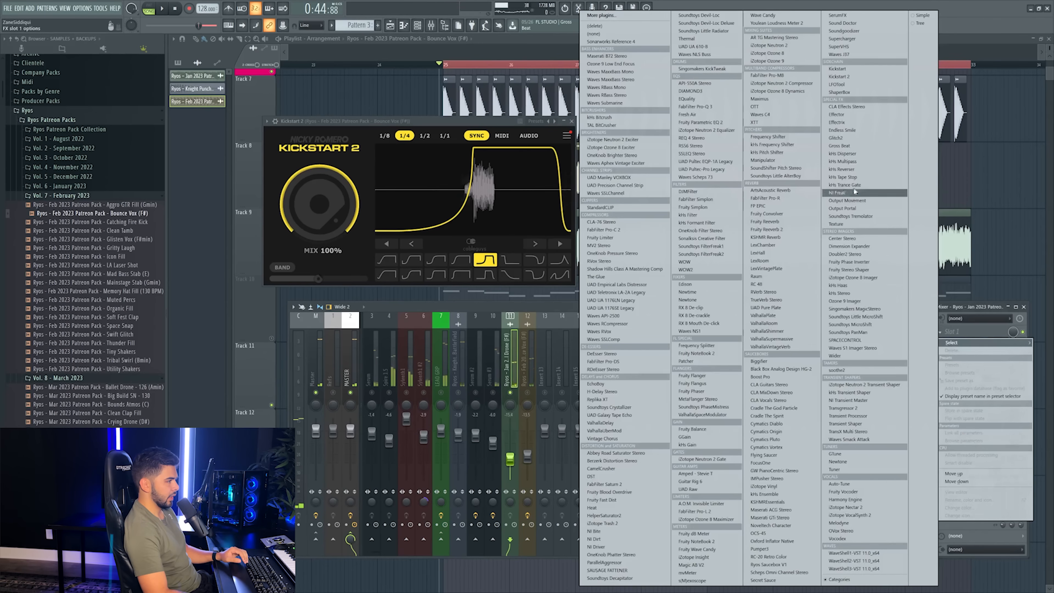
left_click(853, 79)
key("space")
left_click(526, 386)
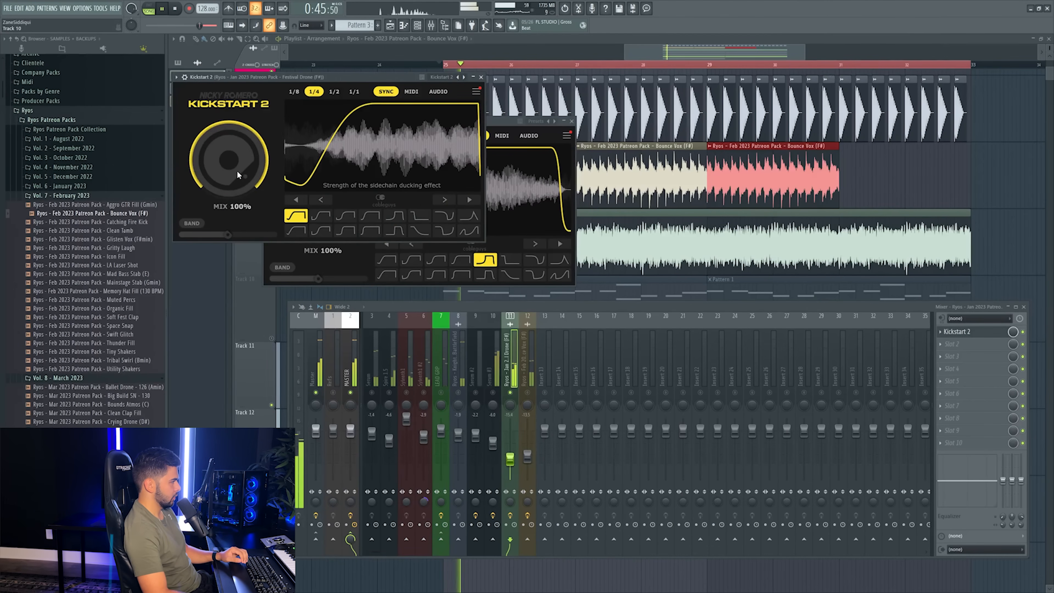
- Bring back the full mix, raise the Bounce Vox fader to about -10.7 dB, and close both Kickstart 2 windows
right_click(527, 393)
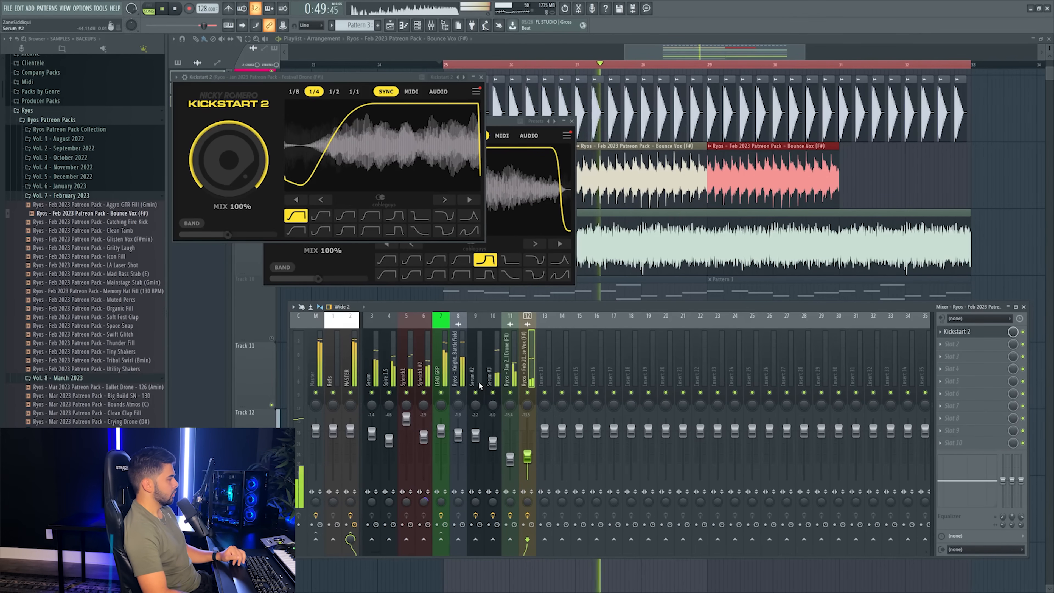
left_click_drag(530, 458, 530, 453)
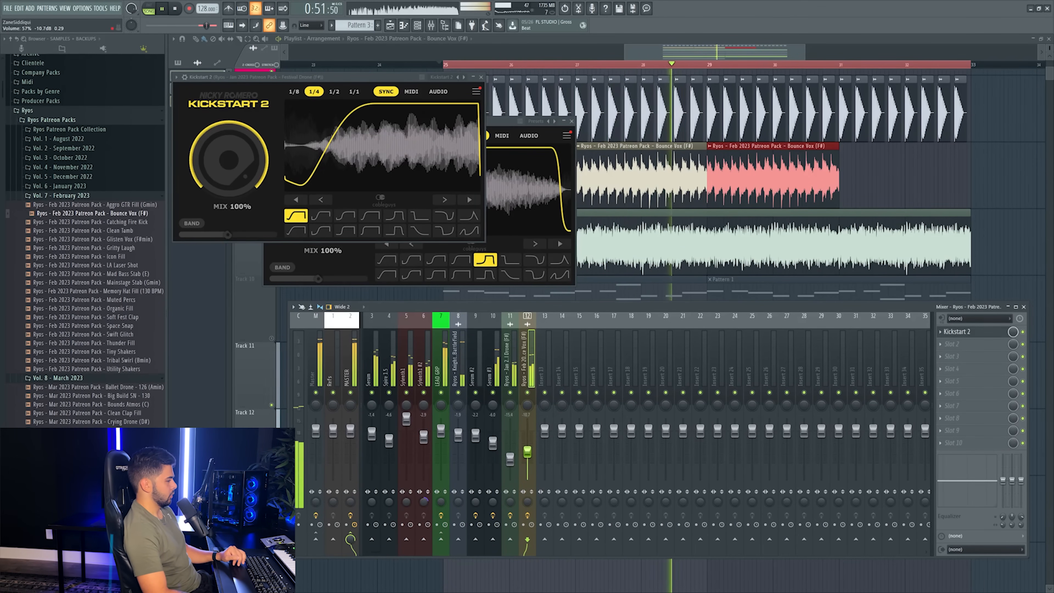
left_click(481, 77)
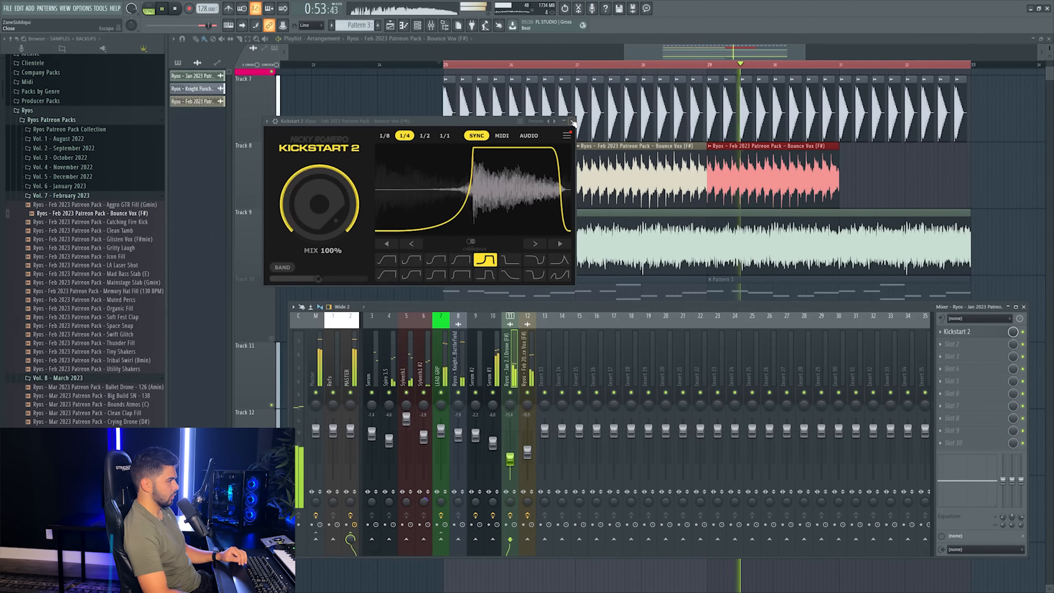
left_click(571, 122)
- Place a fourth Bounce Vox clip at bar 31 so the vocal fills the drop to bar 33
left_click_drag(722, 57, 724, 73)
key("ctrl+b")
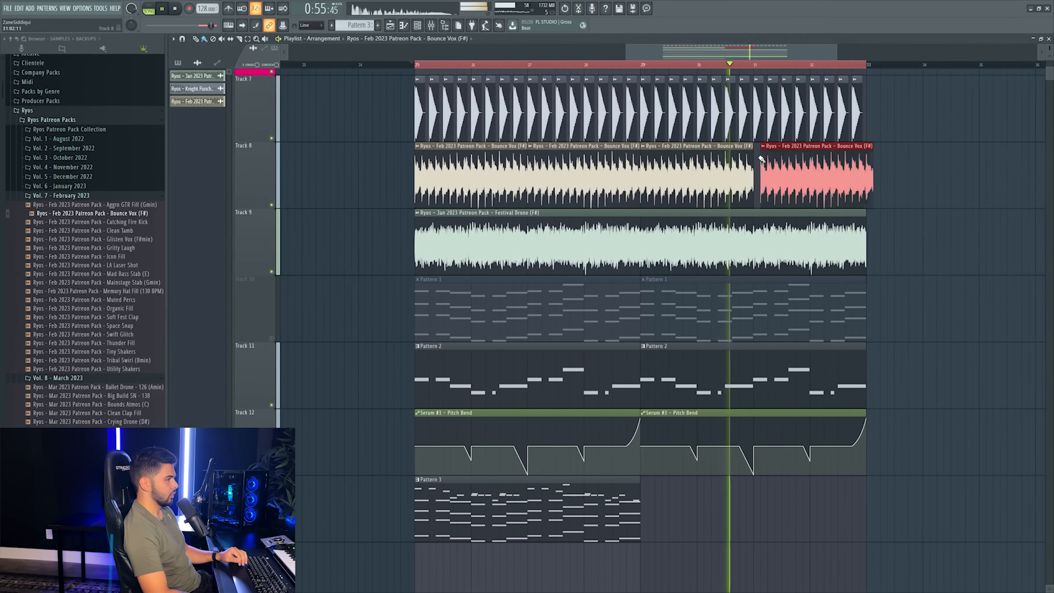
key("space")
left_click_drag(1049, 48, 1049, 29)
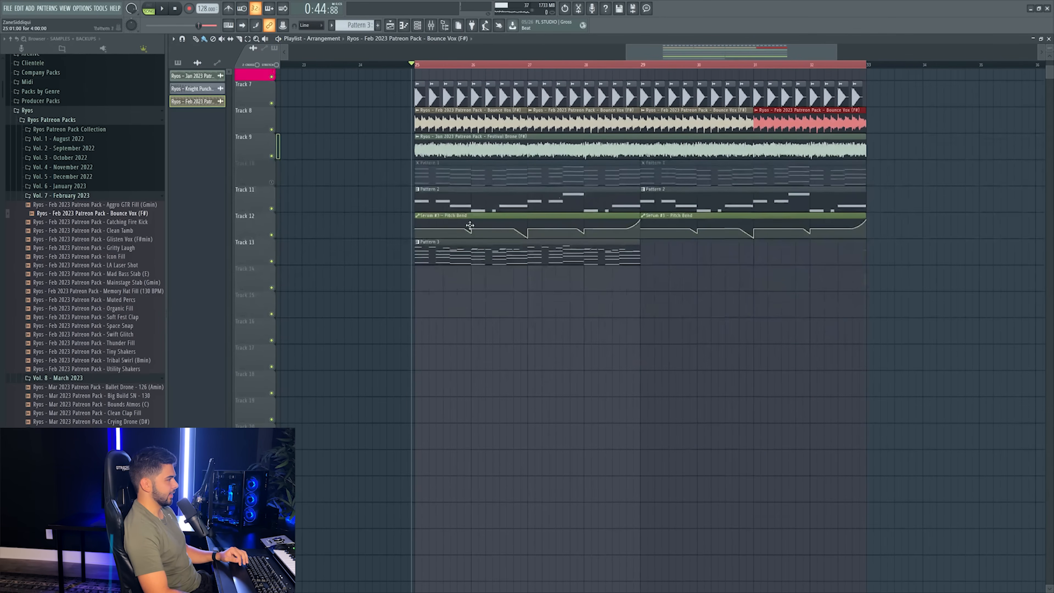
- Paste the bass line's notes into Pattern 1 of Serum #2 and move them down to start on F#2
scroll(405, 83, "up", 4)
double_click(444, 355)
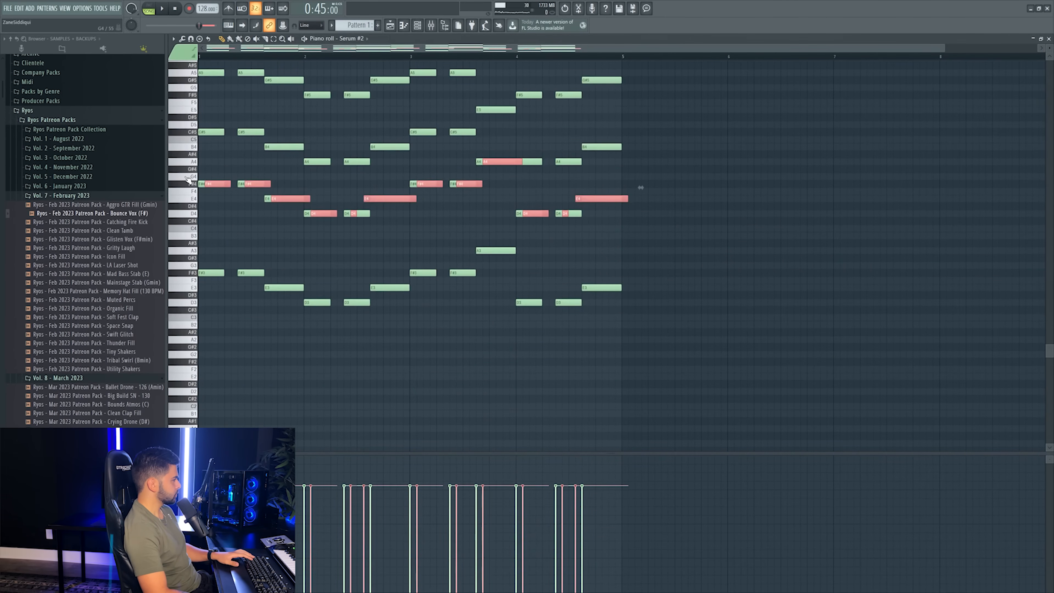
left_click_drag(212, 184, 47, 360)
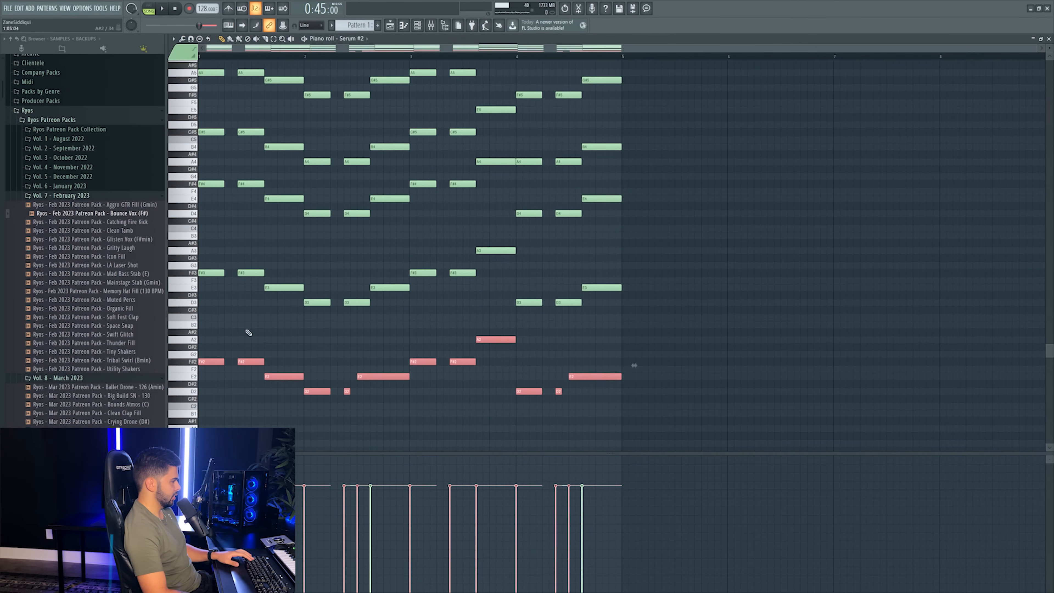
scroll(365, 131, "up", 3)
- Match the chords to the bass rhythm in bars 2 and 4 by shortening the second D chord and starting the following E chord earlier
left_click_drag(366, 131, 346, 400)
scroll(370, 304, "down", 2)
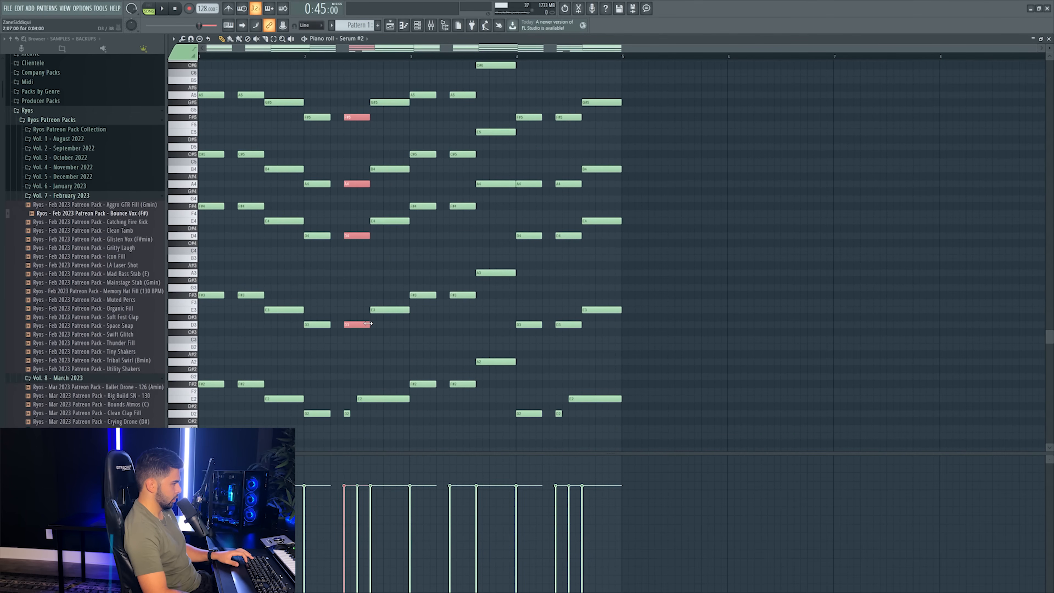
left_click_drag(382, 88, 381, 329)
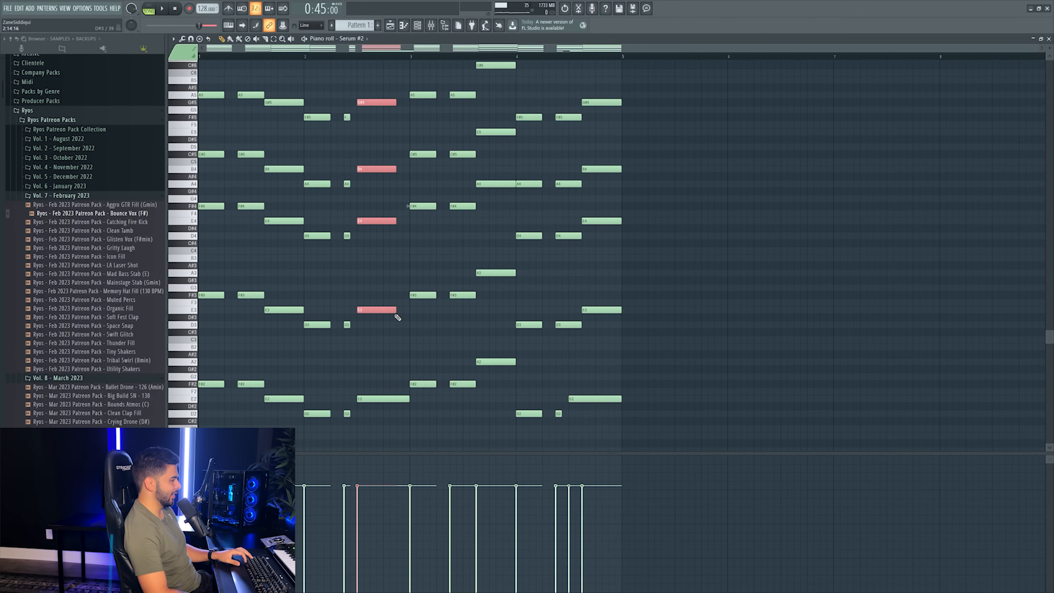
scroll(408, 313, "up", 2)
scroll(498, 328, "down", 2)
left_click_drag(558, 109, 572, 342)
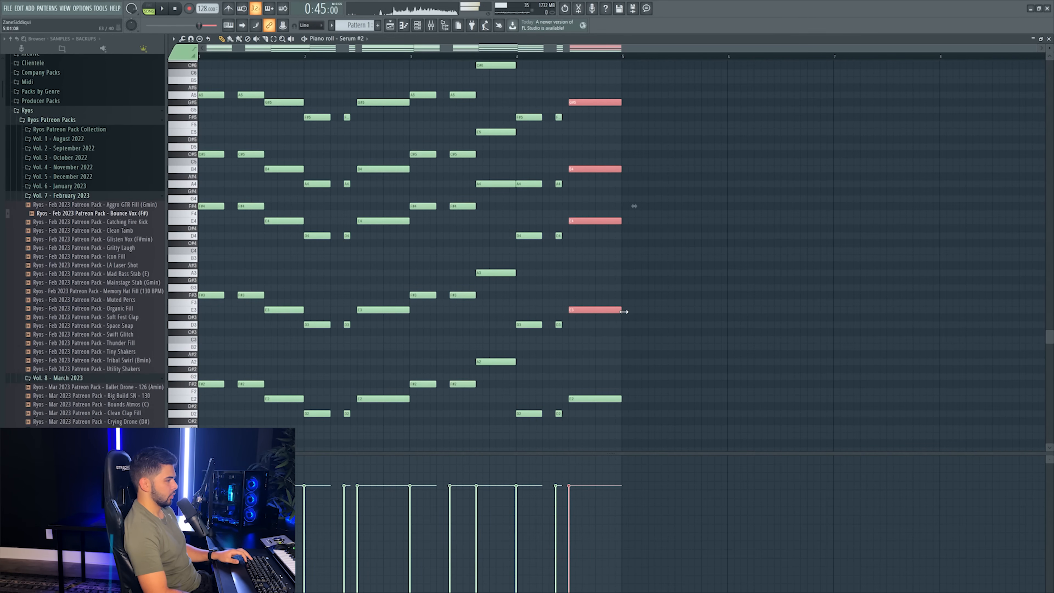
- Switch playback to pattern mode and listen to the chords with the added low notes
left_click(156, 9)
scroll(275, 269, "down", 3)
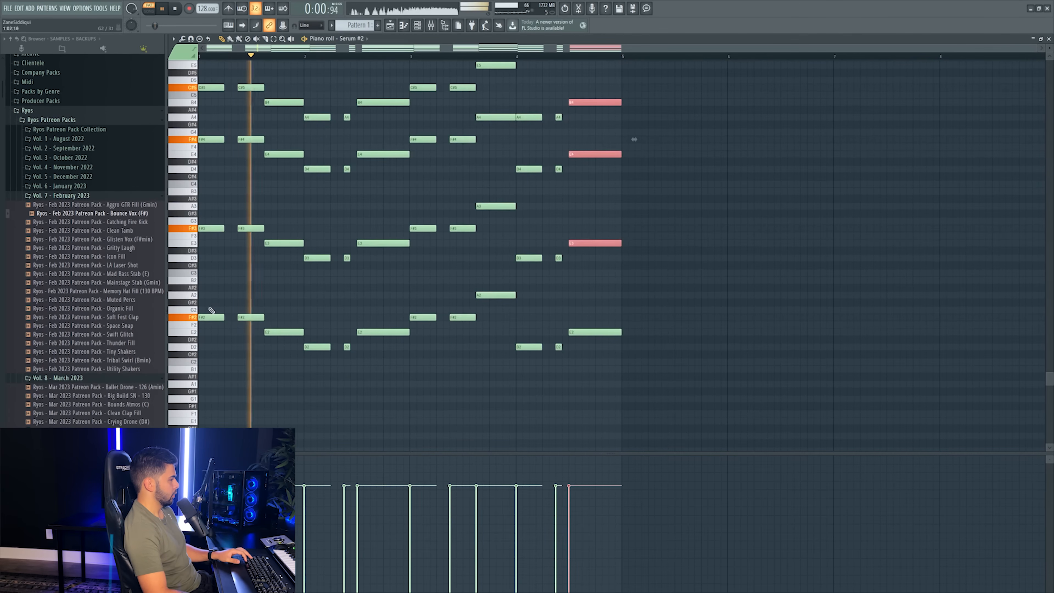
key("space")
left_click(196, 320)
key("space")
- Try deleting the lowest row of notes to hear the chords without them, and undo the deletion
left_click_drag(204, 277, 635, 406)
key("Delete")
key("space")
key("space")
key("space")
key("ctrl+z")
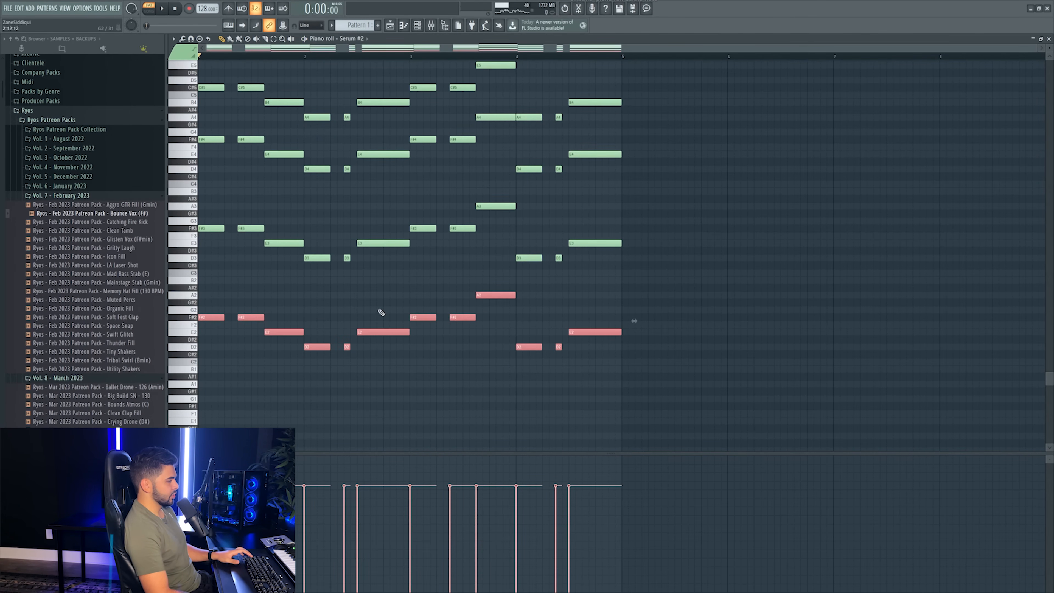
- Play the chords with the low octave, try them once more without the lowest row, and undo that deletion
scroll(427, 362, "up", 5)
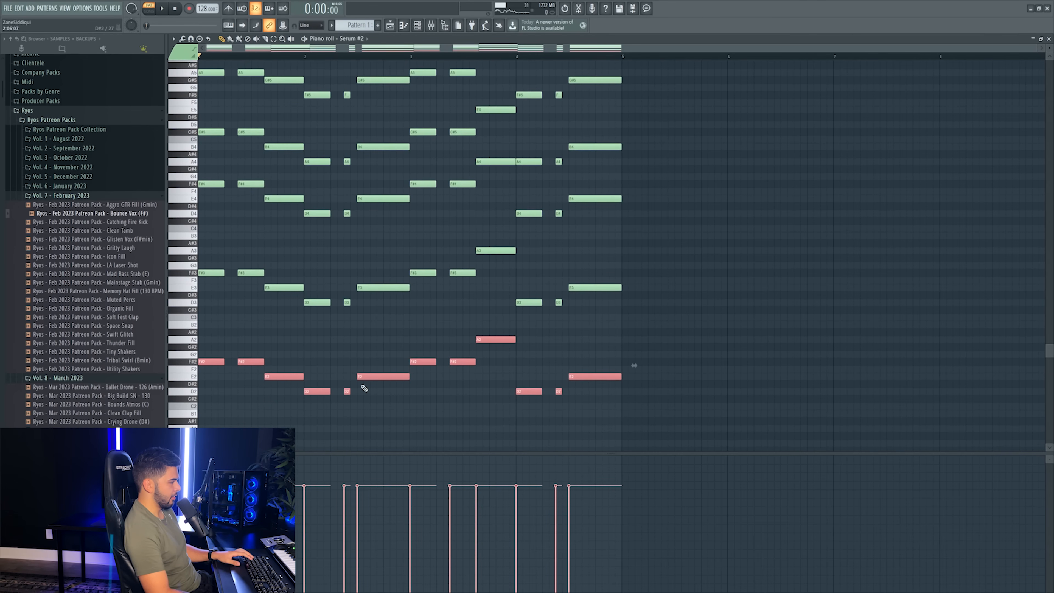
key("space")
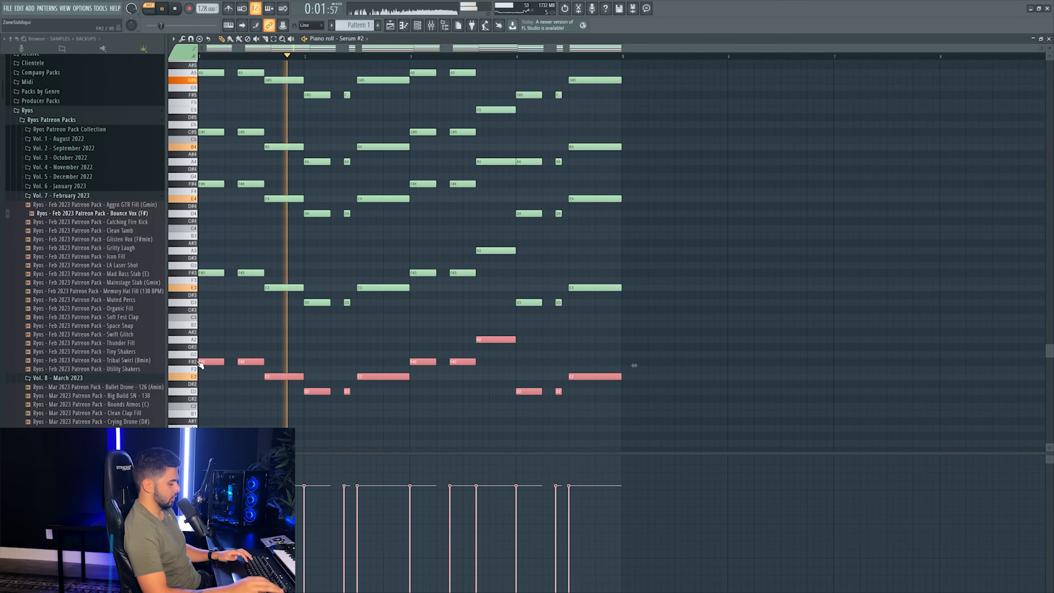
key("Delete")
key("space")
key("ctrl+z")
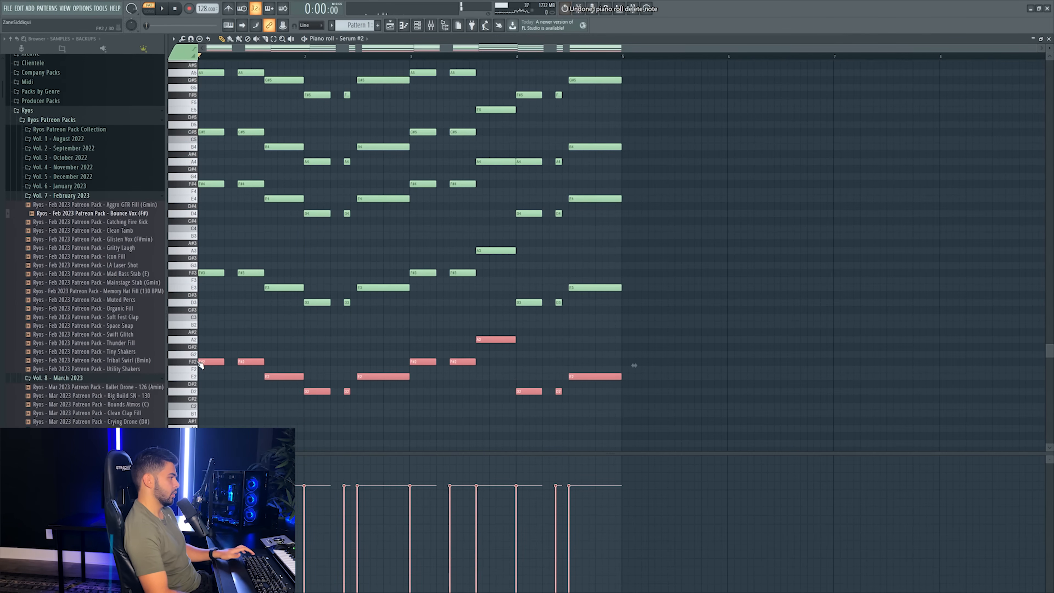
key("space")
scroll(361, 175, "up", 2)
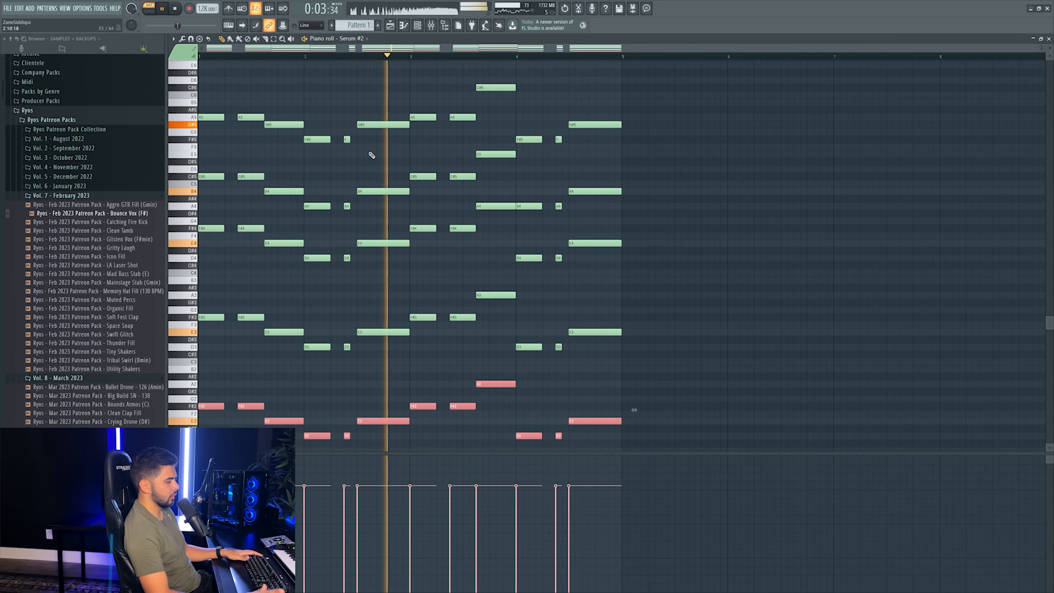
- Unmute Track 10 holding the Pattern 1 chords in the playlist and play the drop in song mode
key("F5")
right_click(735, 266)
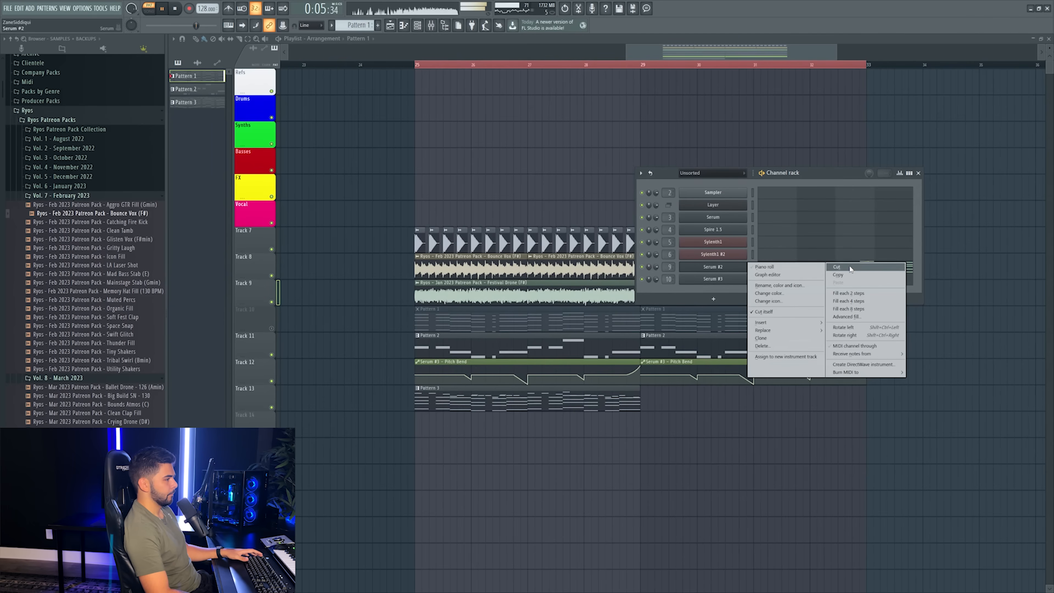
left_click(735, 274)
left_click(734, 270)
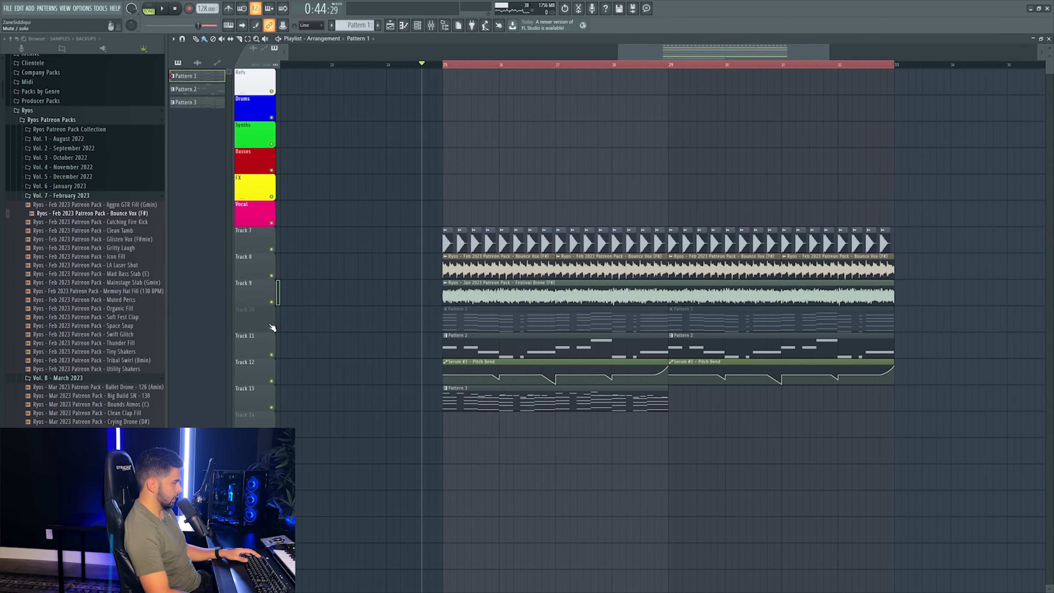
left_click(272, 328)
key("space")
- Lower the Serum #2 mixer track's level to -4.4 dB while the drop plays
left_click(431, 26)
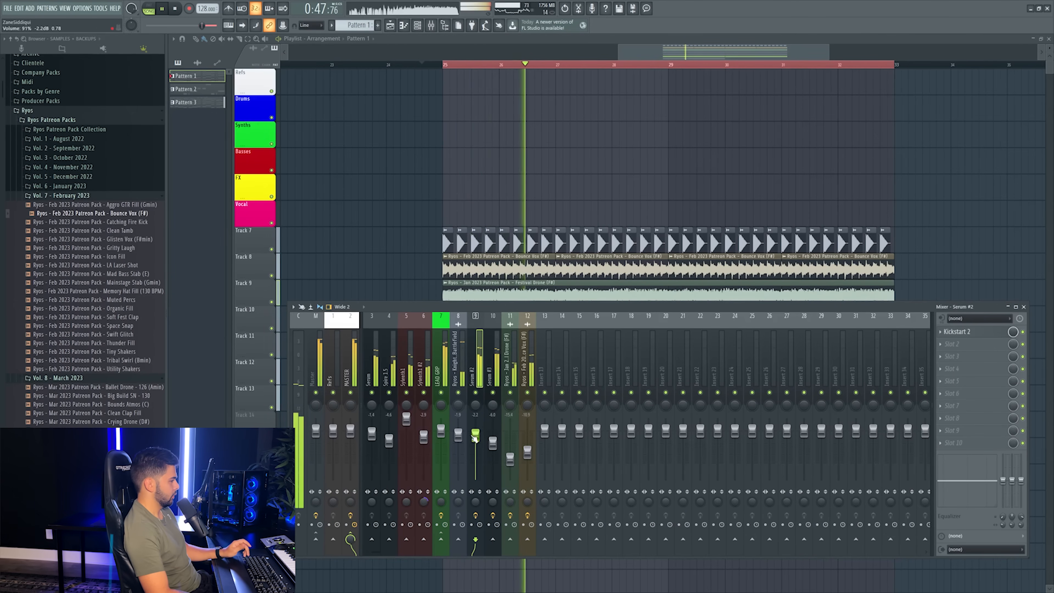
left_click_drag(475, 439, 475, 443)
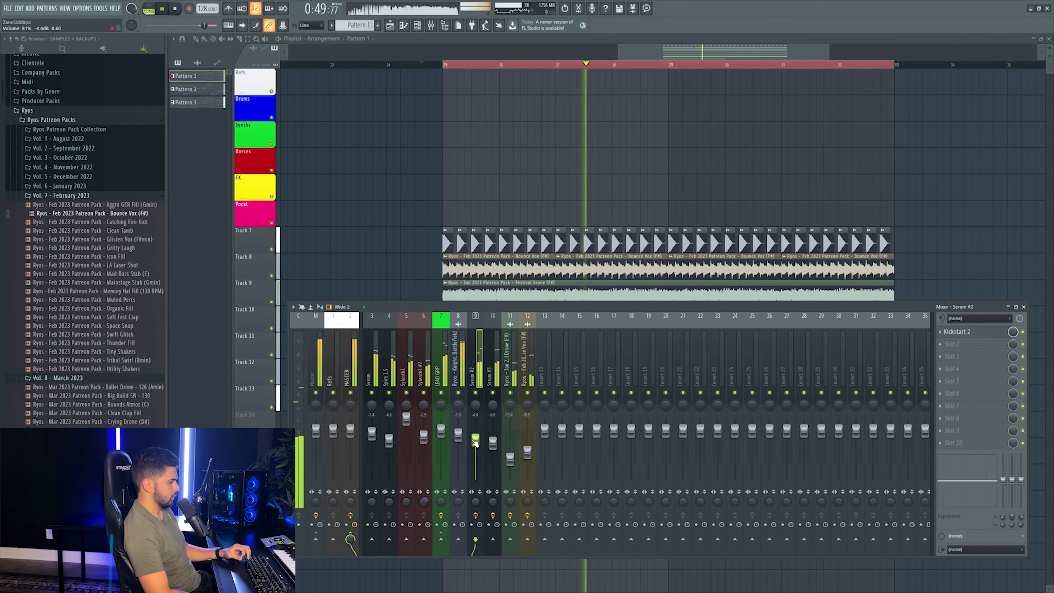
key("space")
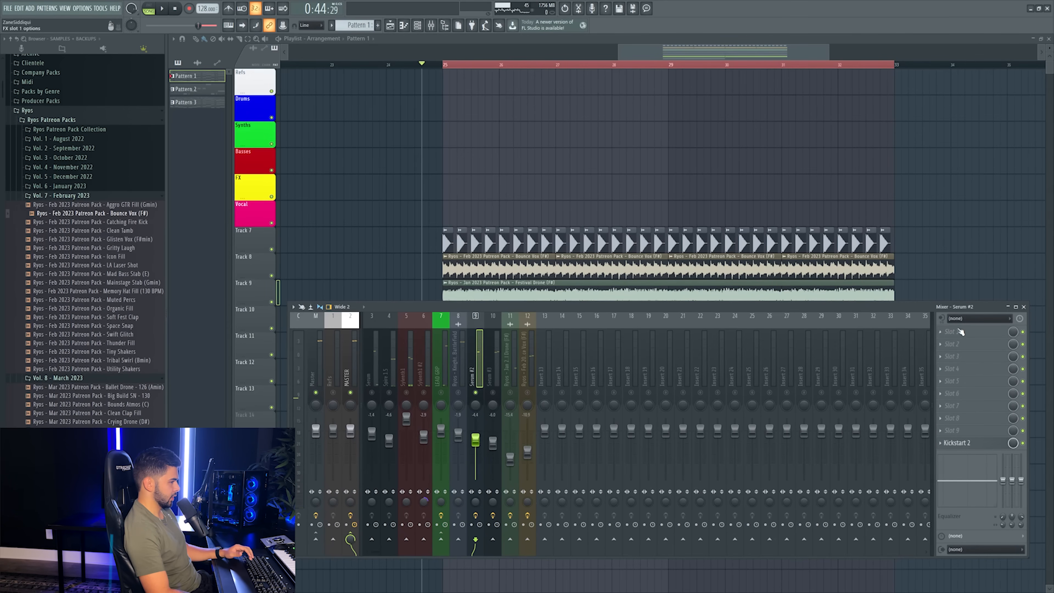
- Load FabFilter Pro-Q 3 in slot 1 of the Serum #2 mixer track, with Kickstart 2 moved to slot 10
left_click(960, 331)
left_click(717, 107)
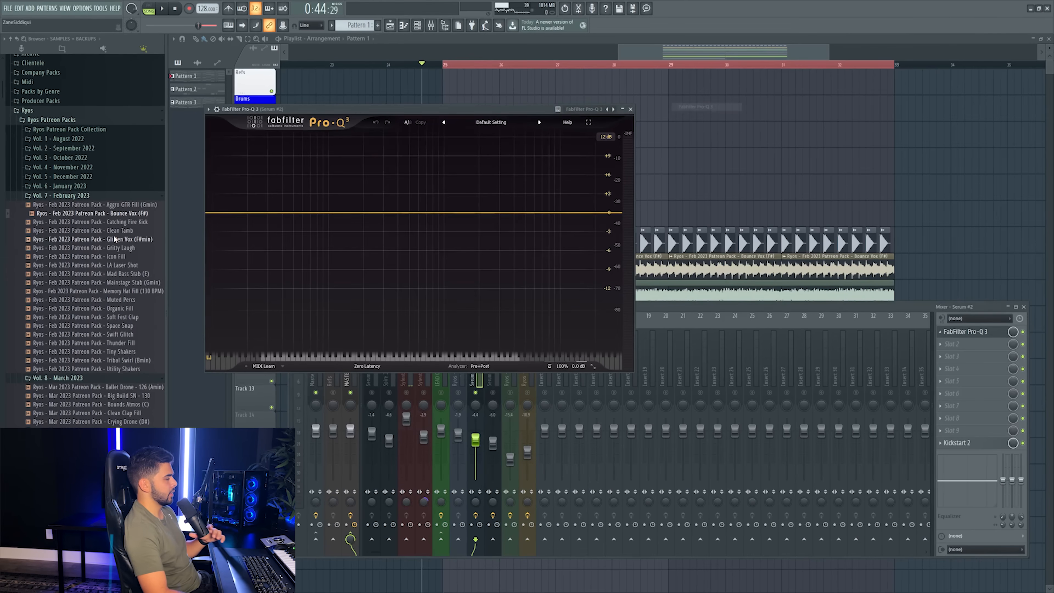
left_click_drag(335, 113, 443, 104)
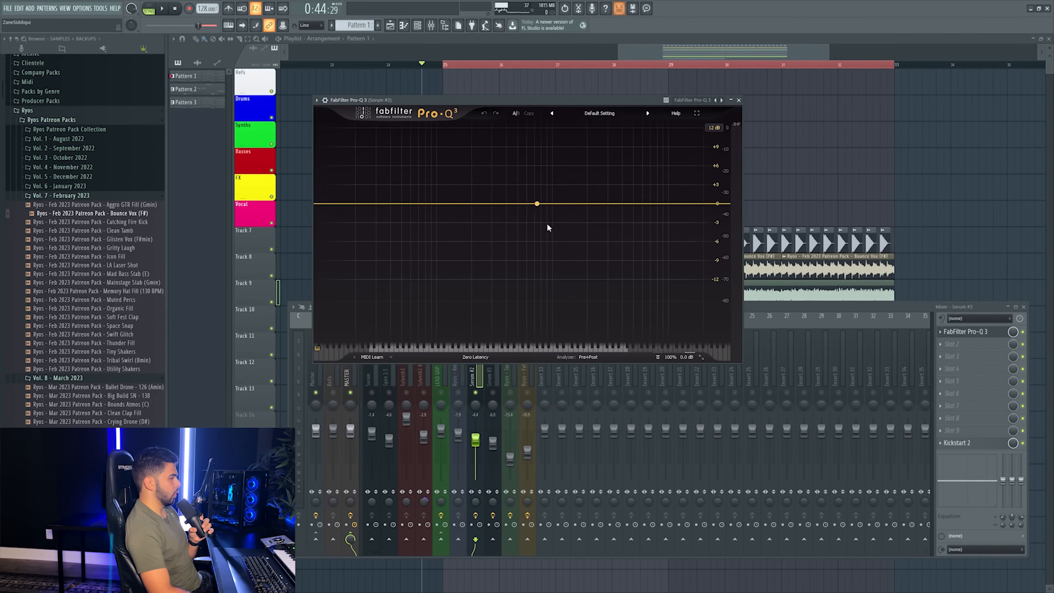
- Create a 24 dB/oct low cut on the Serum #2 chords and raise it to about 175 Hz while listening
left_click_drag(471, 205, 472, 220)
left_click(402, 321)
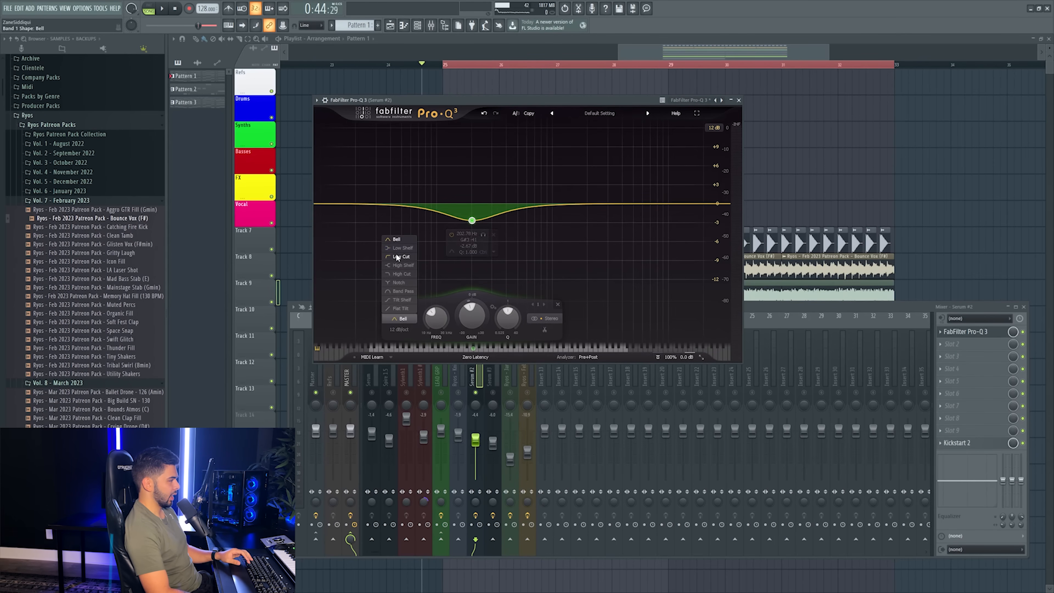
left_click(398, 257)
left_click(399, 329)
left_click(402, 367)
left_click_drag(472, 204, 437, 205)
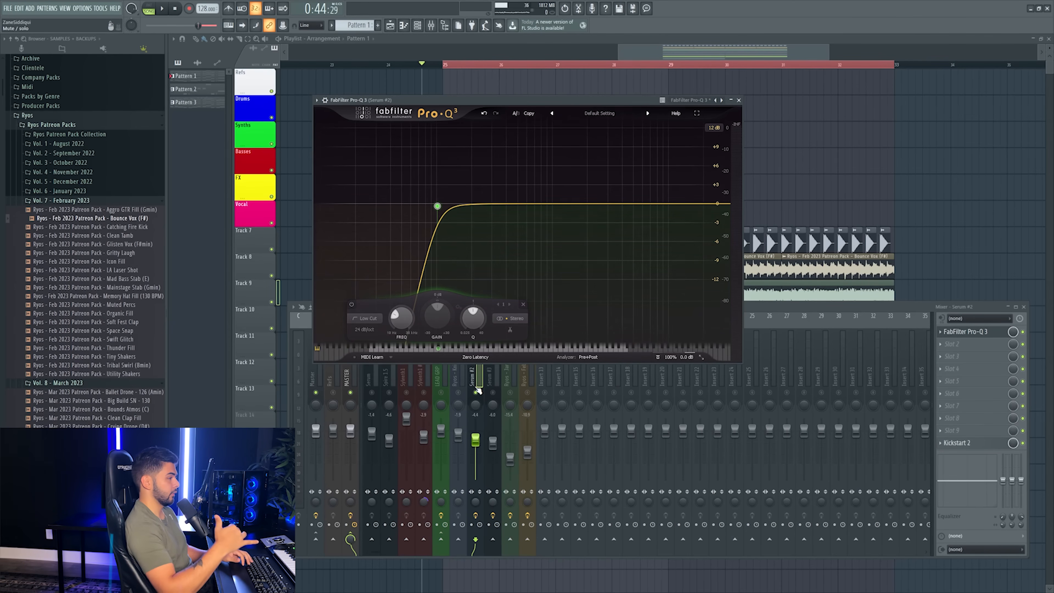
key("space")
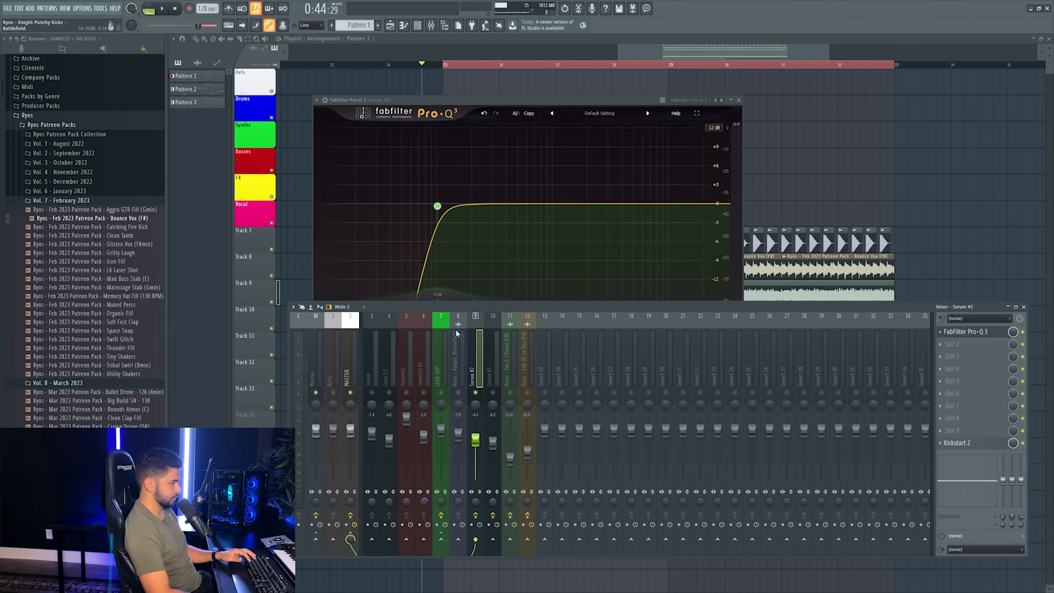
left_click_drag(438, 206, 464, 217)
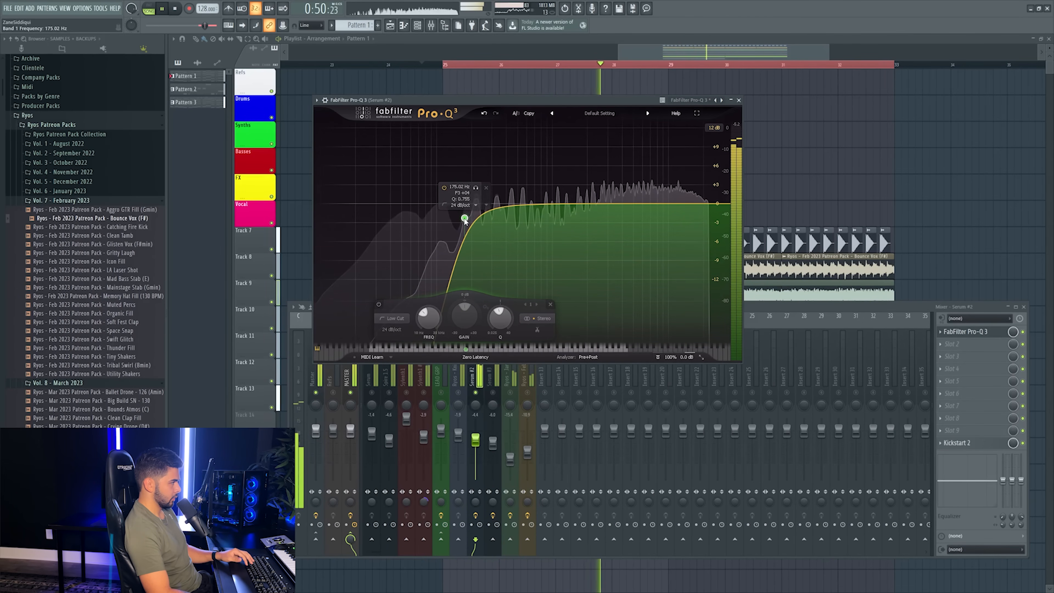
key("space")
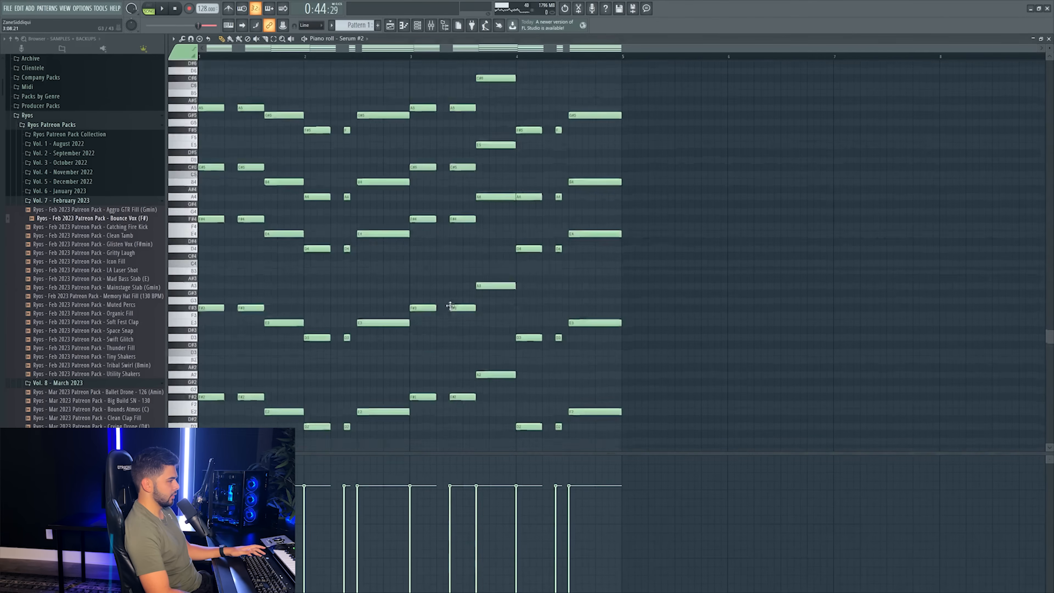
- Readjust the Serum #2 low cut by ear and add a bell dip of about -2.35 dB at 448 Hz with Q 0.964
scroll(450, 306, "down", 4)
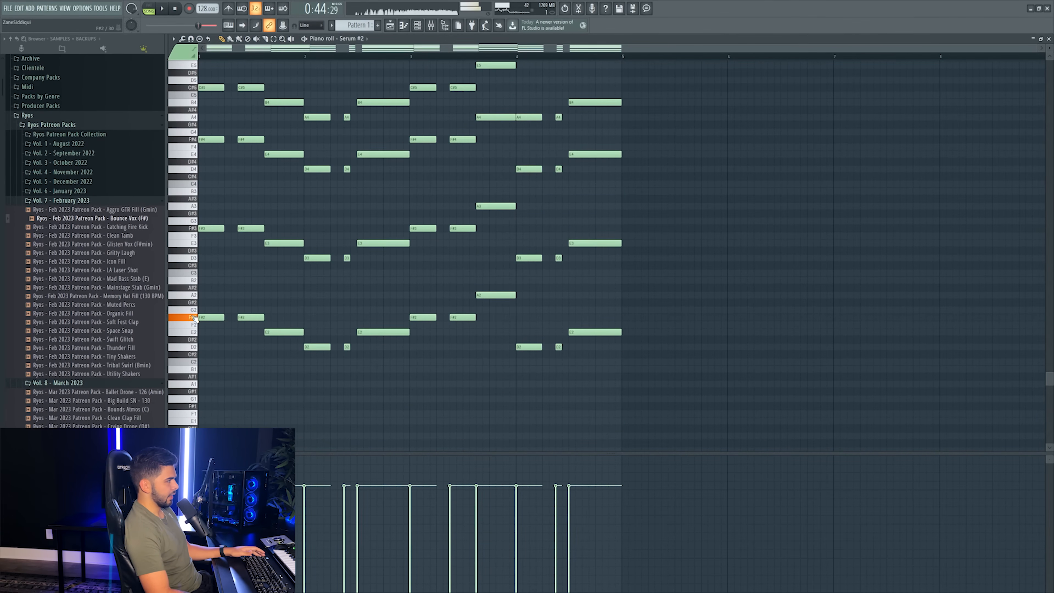
left_click(434, 27)
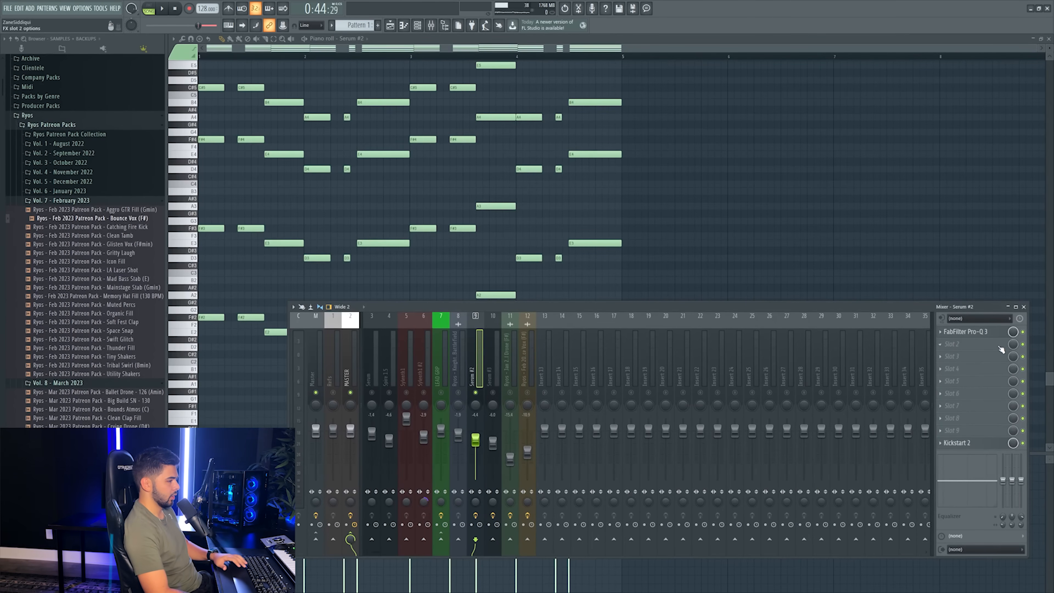
left_click(980, 332)
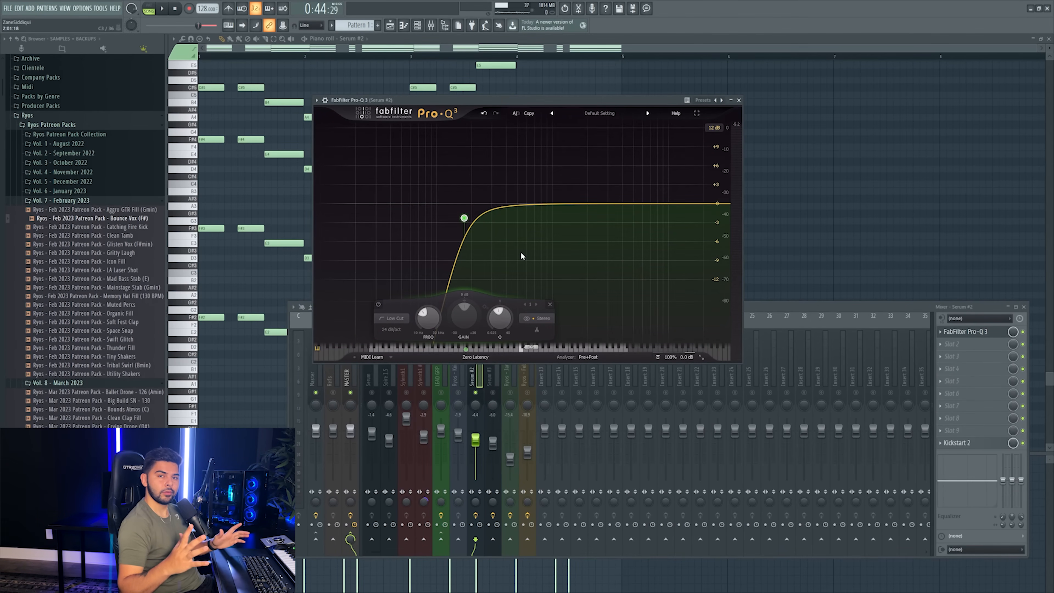
left_click_drag(464, 218, 471, 224)
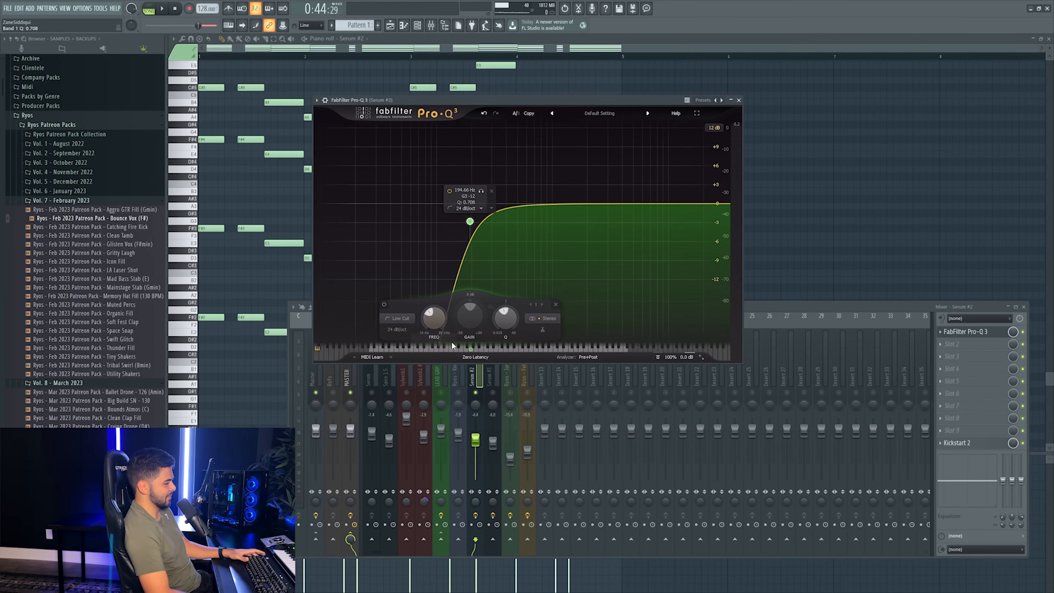
key("space")
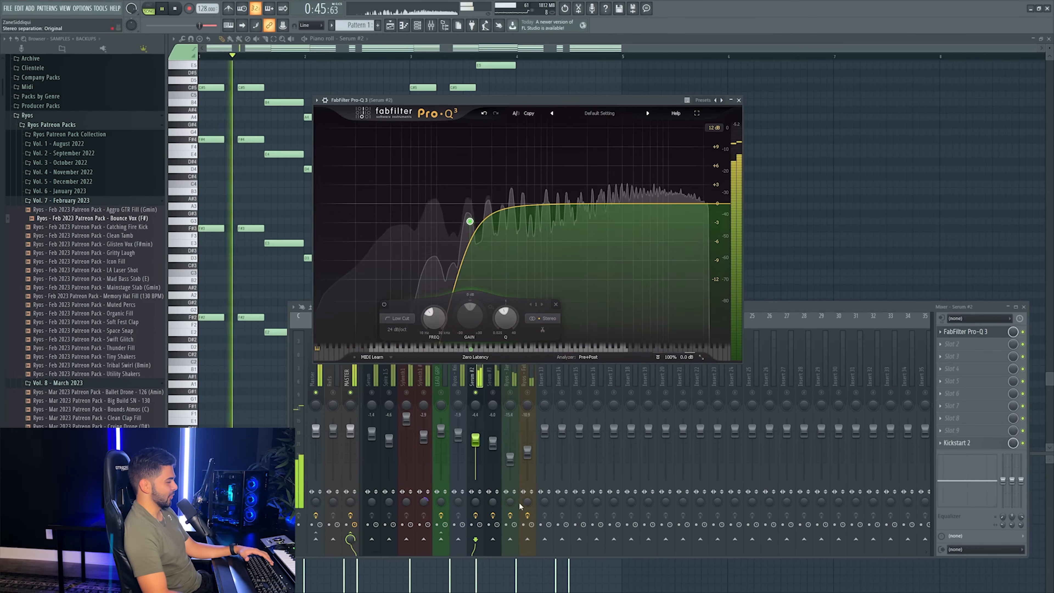
left_click_drag(470, 222, 523, 236)
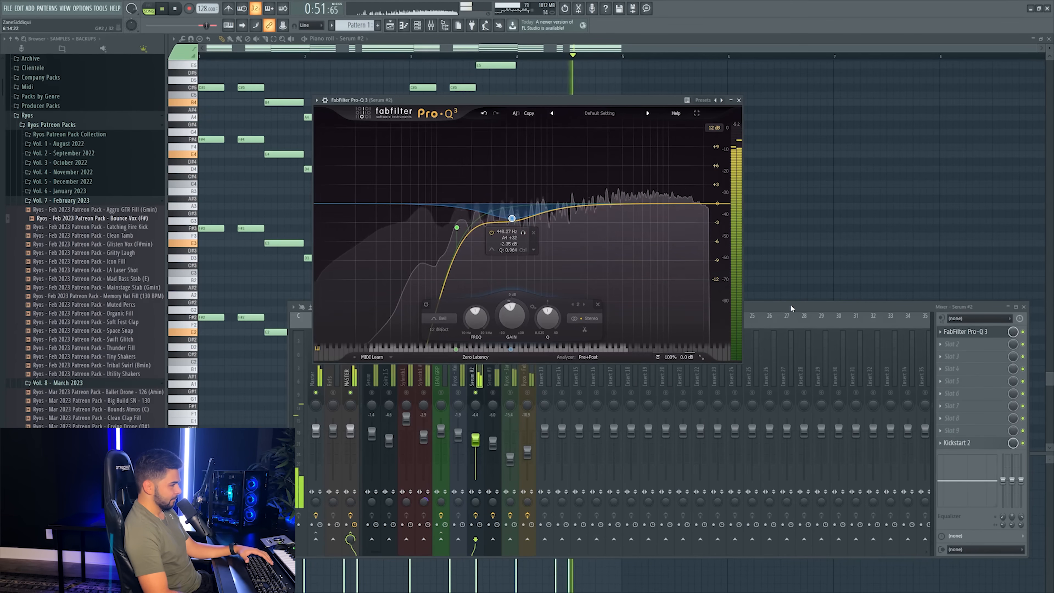
left_click(770, 307)
key("space")
left_click_drag(548, 100, 590, 102)
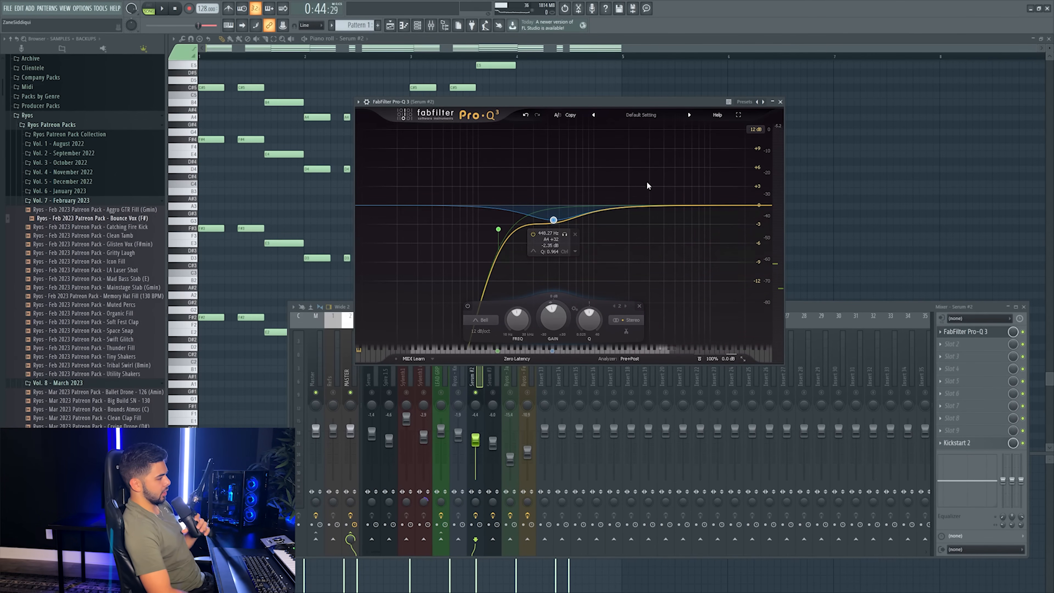
- Play the drop from bar 25, check the Serum #2 chords in solo and in the mix, and raise Serum #3's level slightly
key("Escape")
key("Escape")
key("Escape")
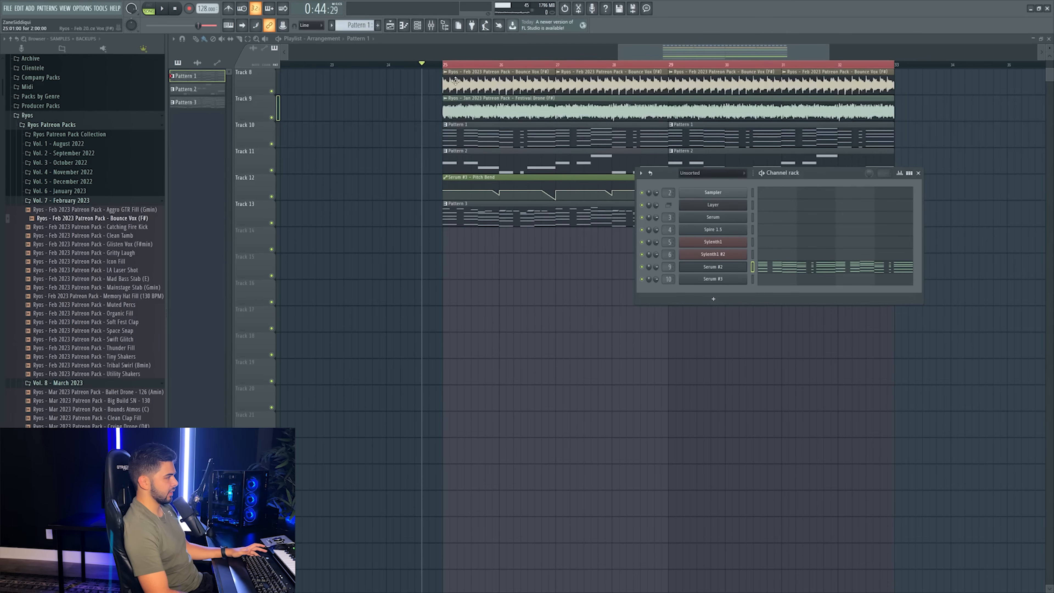
key("Escape")
left_click(443, 65)
key("F9")
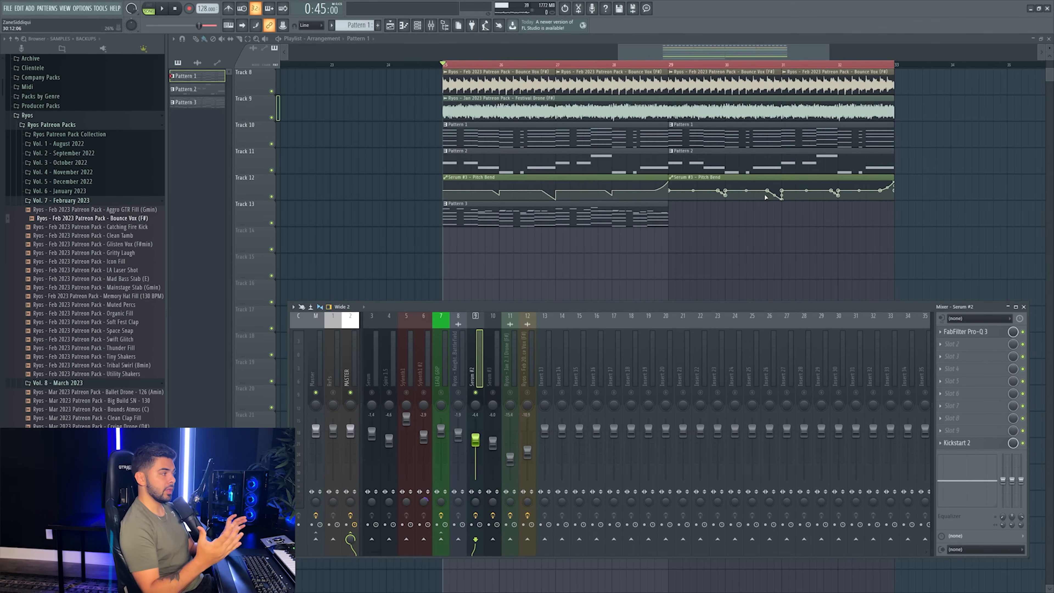
right_click(476, 392)
key("space")
mouse_move(475, 441)
left_mouse_down()
mouse_move(527, 456)
mouse_move(476, 440)
left_mouse_up()
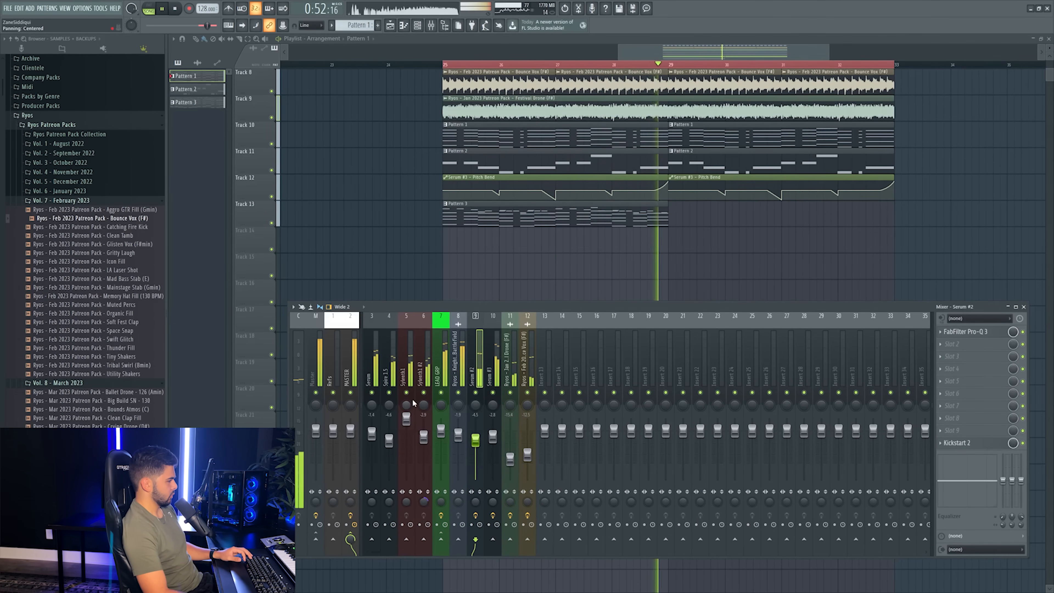
- Set the Kickstart 2 mix on LEAD GRP to 73%, trying the second ducking curve before returning to the first
left_click(441, 366)
key("space")
left_click(980, 394)
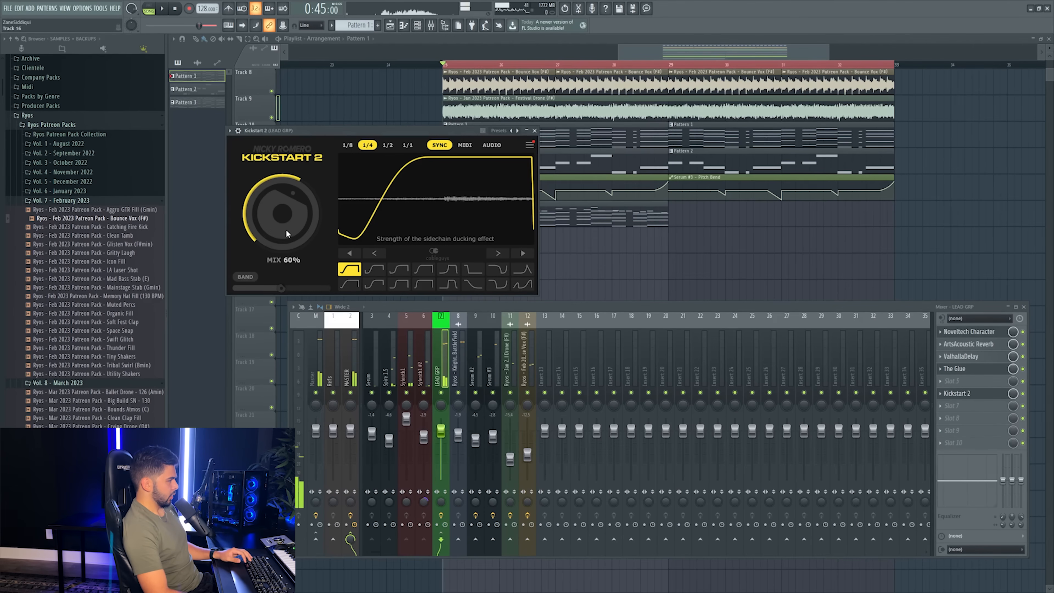
left_click_drag(348, 129, 477, 133)
key("space")
left_click(505, 273)
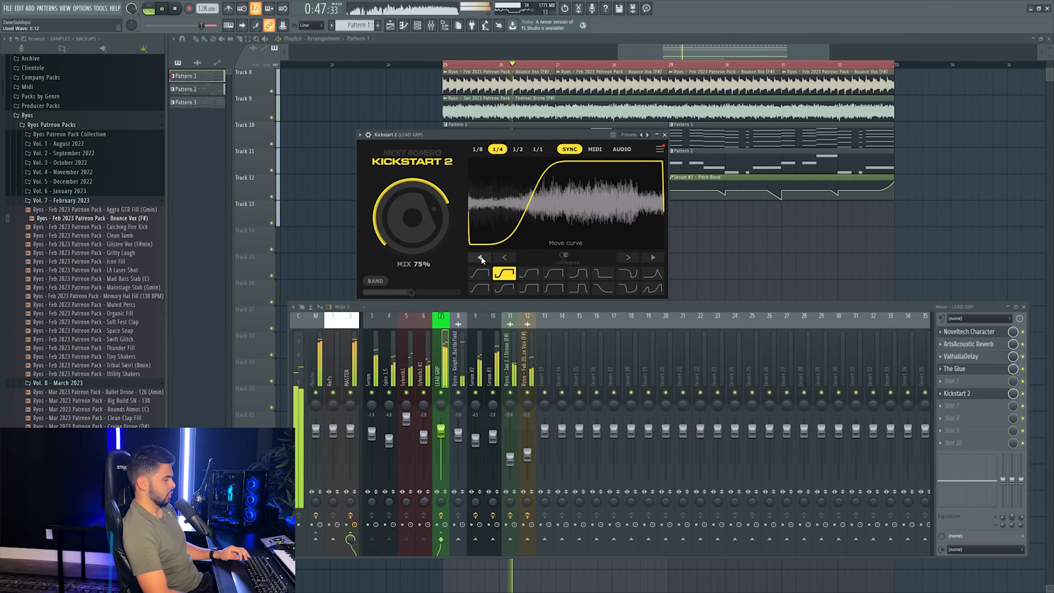
left_click(479, 273)
left_click_drag(395, 231, 396, 234)
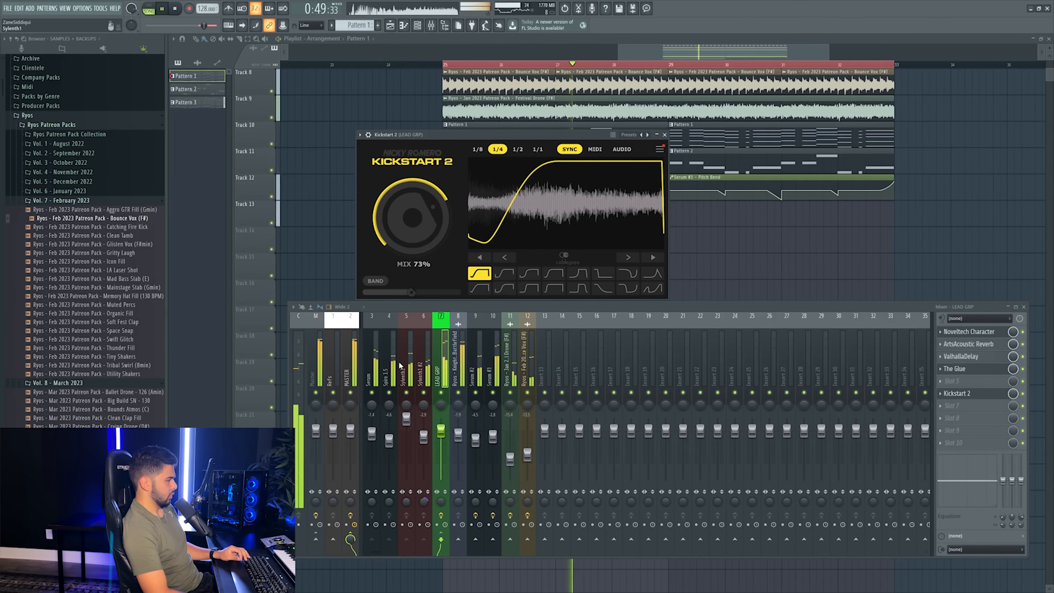
- Listen to Sylenth1 in solo and adjust the wet mix of The Glue on LEAD GRP to about 65%
left_click(407, 392)
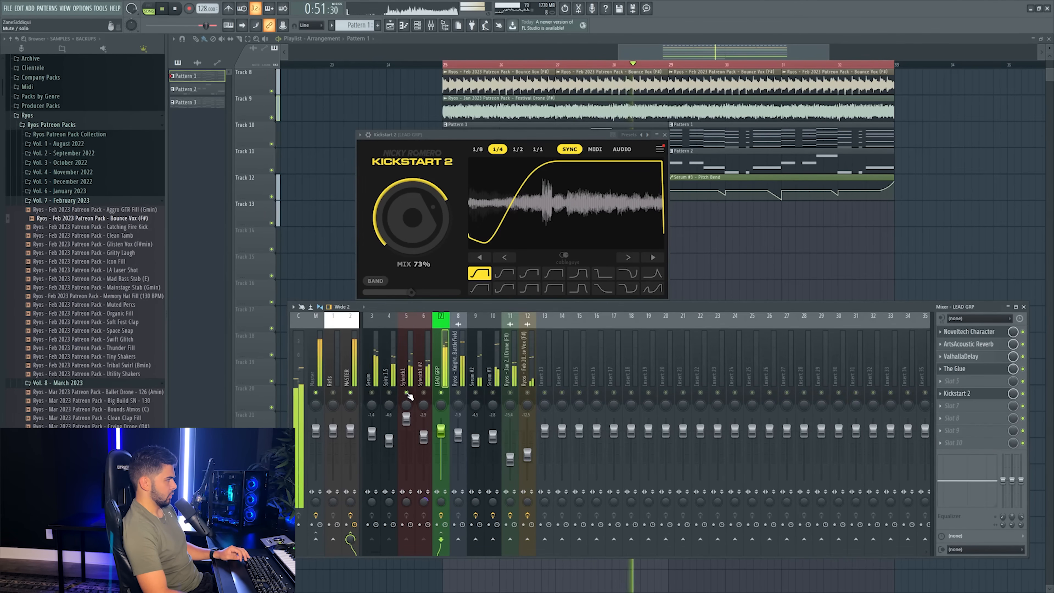
right_click(407, 392)
key("space")
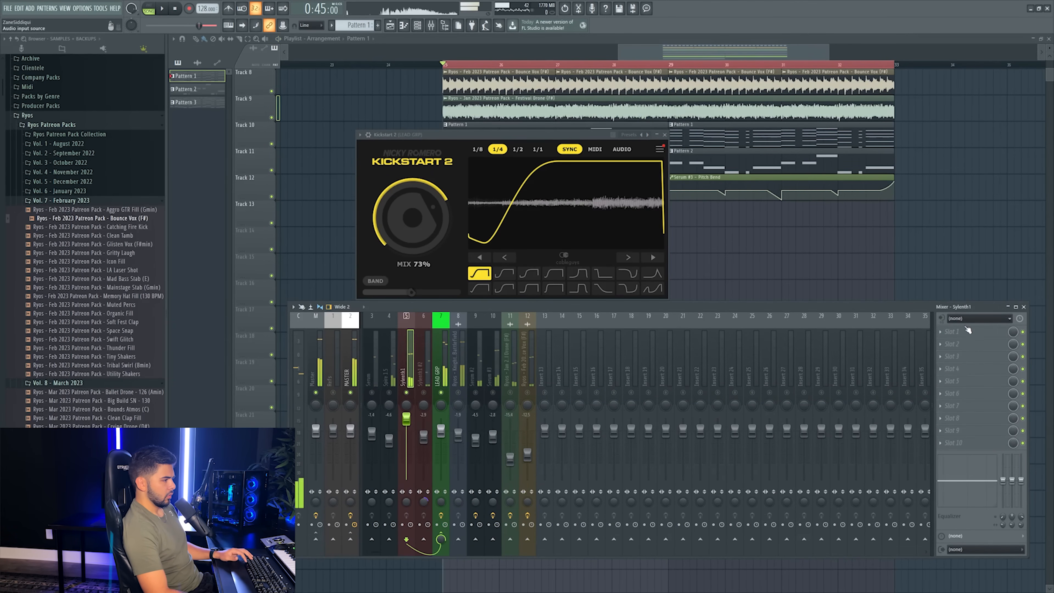
right_click(406, 392)
left_click(440, 373)
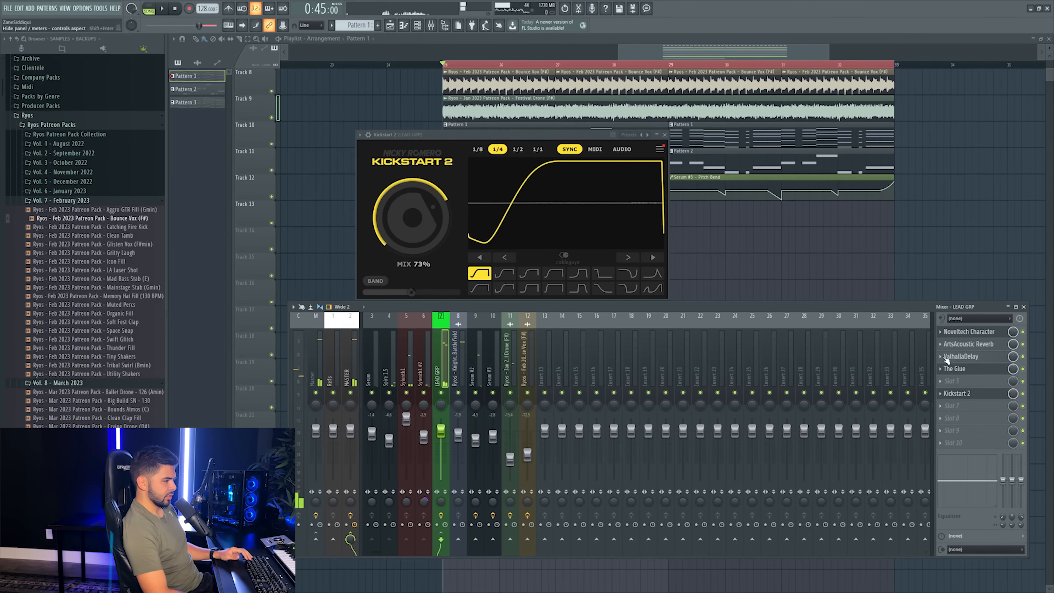
left_click(965, 371)
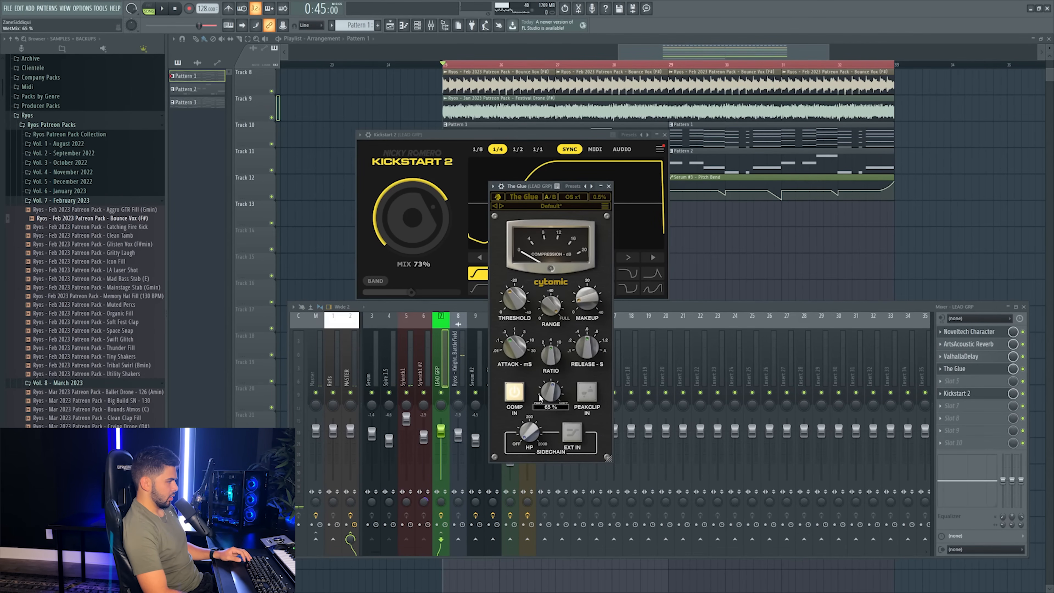
- Solo the Sylenth1 mixer insert, start playback and load FabFilter Pro-Q 3 in its first effect slot
left_click(404, 365)
right_click(407, 392)
key("space")
key("space")
left_click(992, 332)
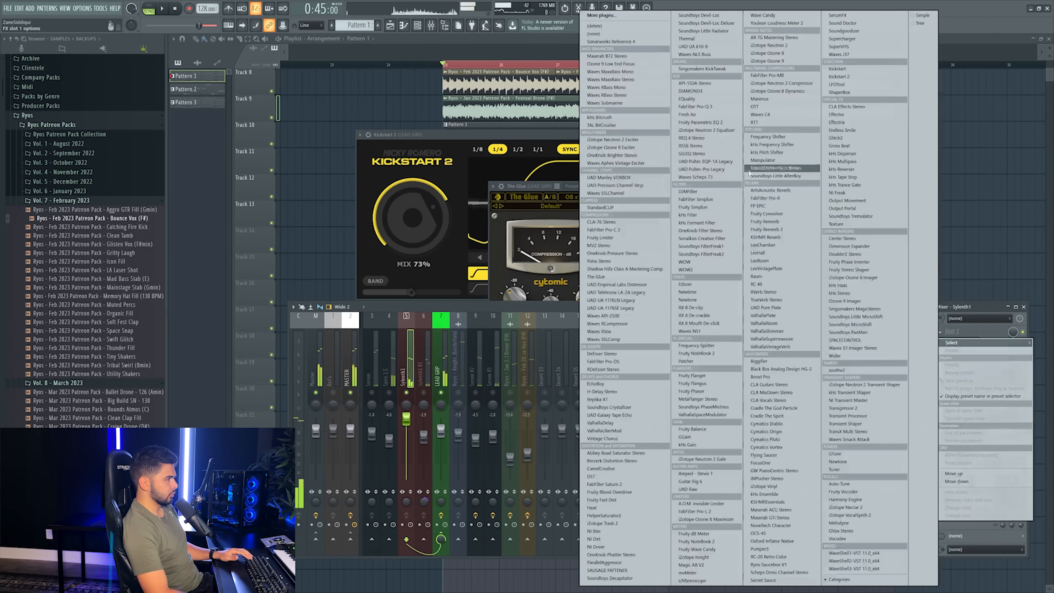
left_click(705, 107)
- Add a 30 dB/oct low cut at about 245 Hz on the Sylenth1 insert's Pro-Q 3
left_click(417, 235)
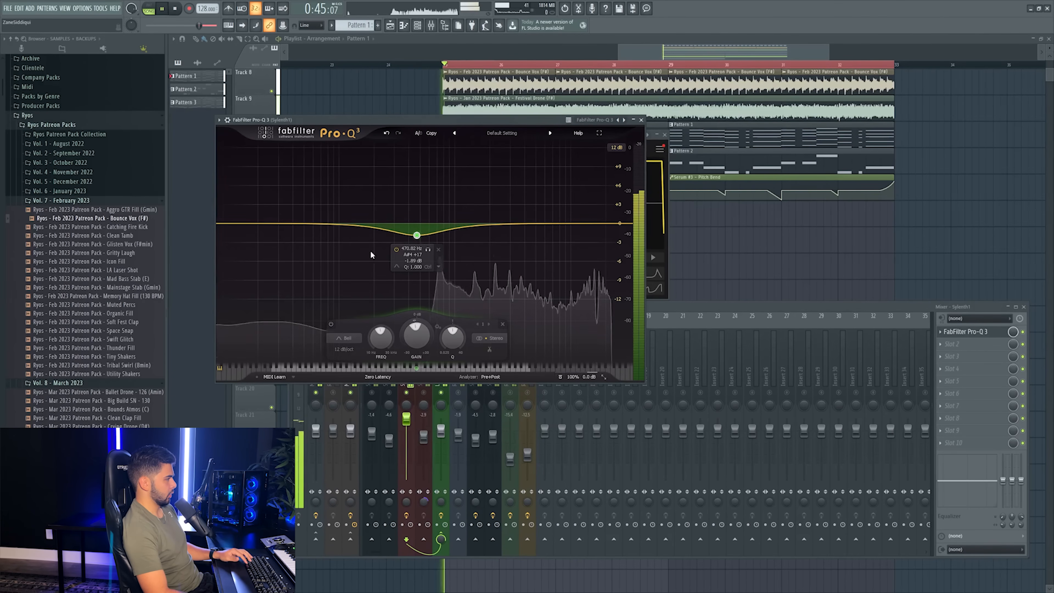
left_click(344, 337)
left_click(346, 270)
left_click(343, 349)
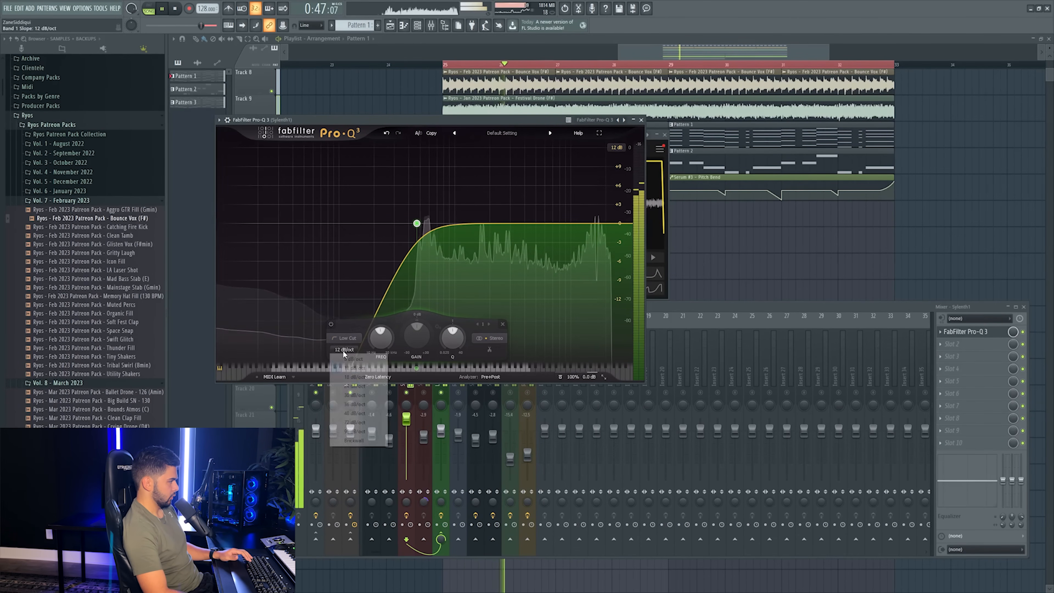
left_click(353, 394)
left_click_drag(417, 223, 383, 221)
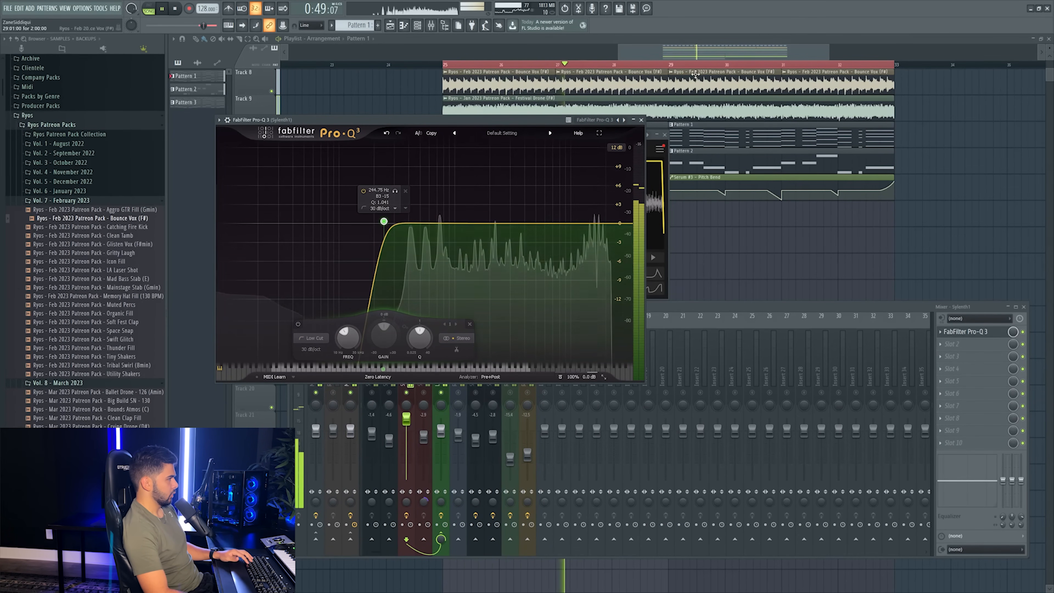
left_click(671, 77)
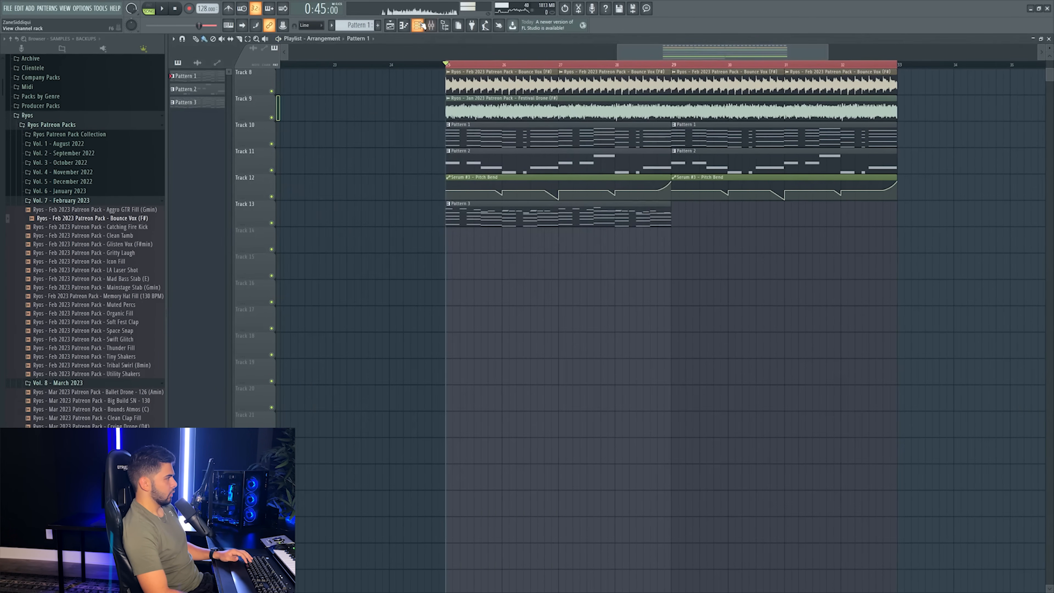
- Enable mono legato in Sylenth1 and set its portamento time to about 27 ms while the drop plays
left_click(421, 26)
left_click(708, 244)
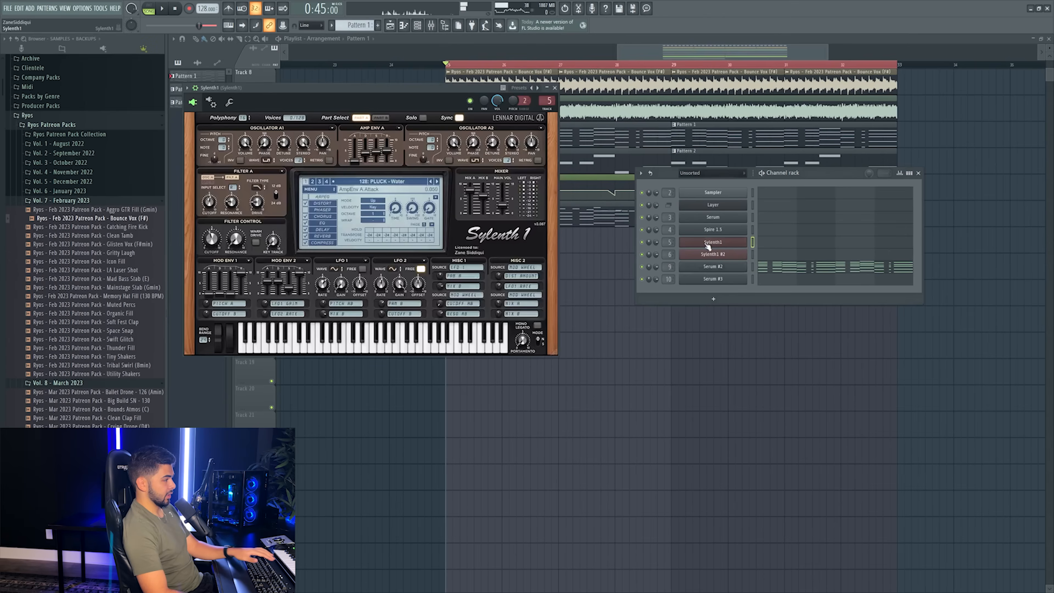
key("space")
left_click_drag(523, 349, 523, 343)
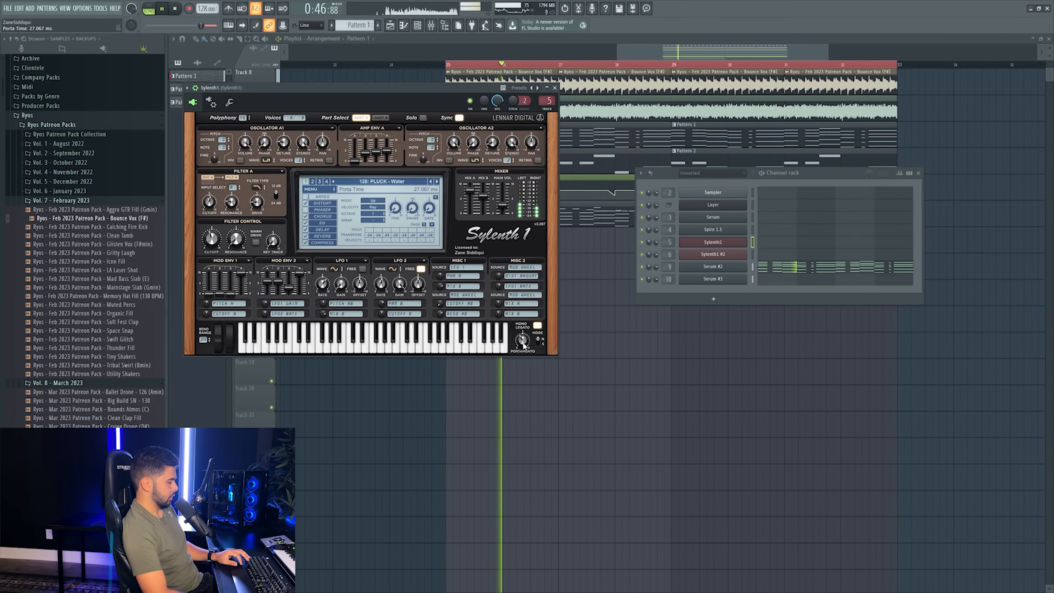
left_click(555, 88)
- Clear the timeline selection over the drop and restart playback from bar 25
key("F9")
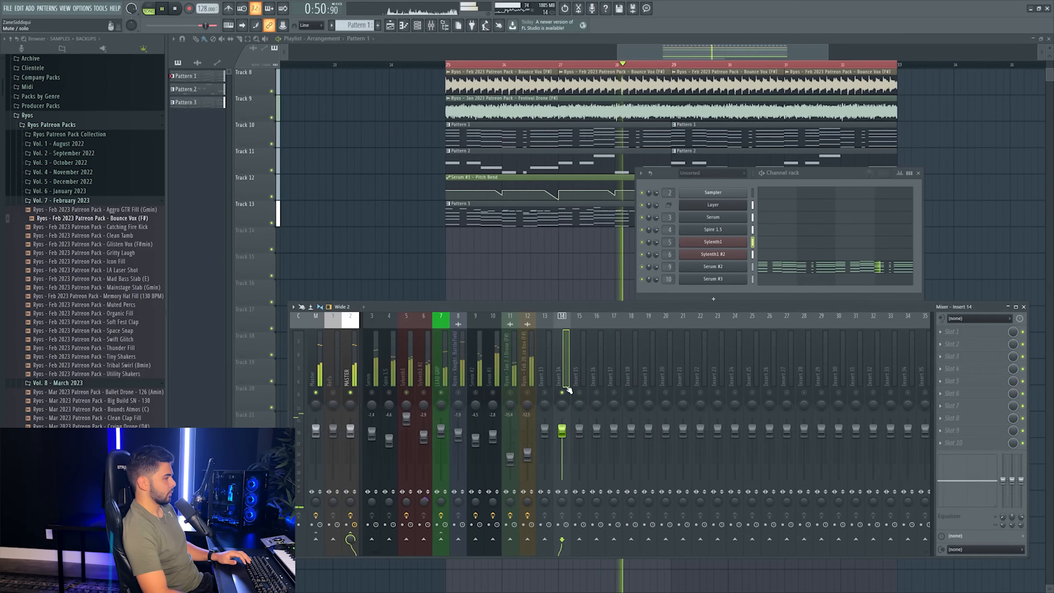
scroll(449, 62, "down", 4)
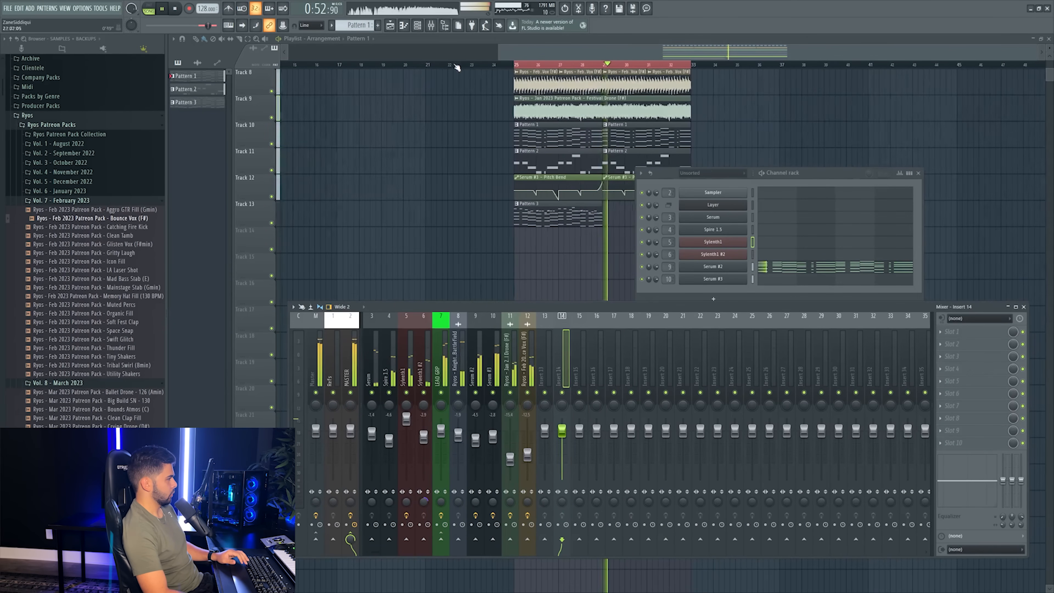
left_click(516, 65)
key("space")
left_click(514, 63, "ctrl")
key("space")
scroll(758, 277, "up", 5)
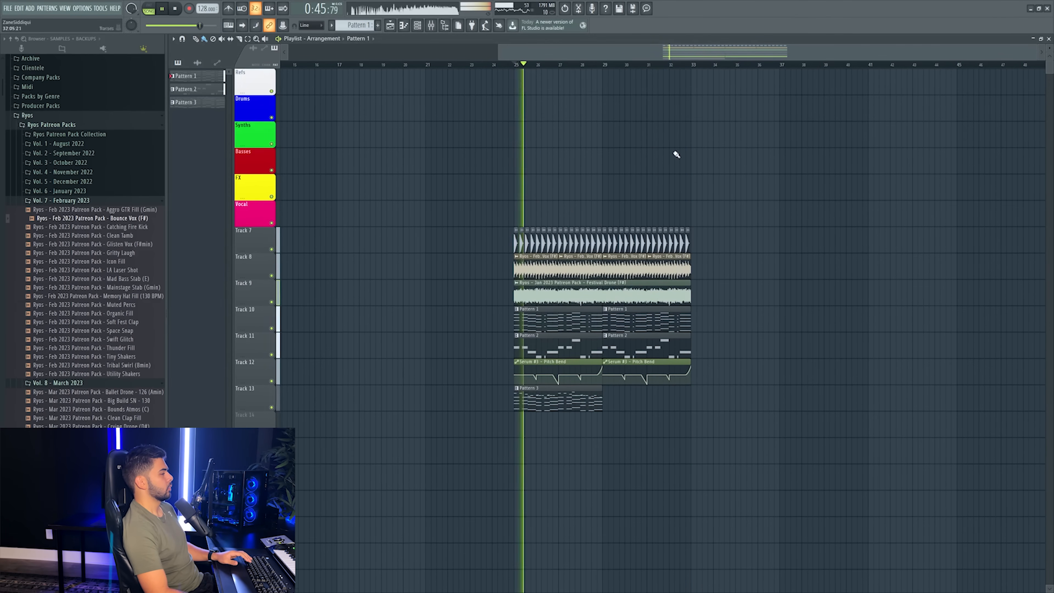
- Repeat the Pattern 3 clip on Track 13 from bar 29 so it fills the eight-bar drop
scroll(674, 70, "up", 2)
scroll(676, 69, "up", 2)
scroll(452, 326, "down", 4)
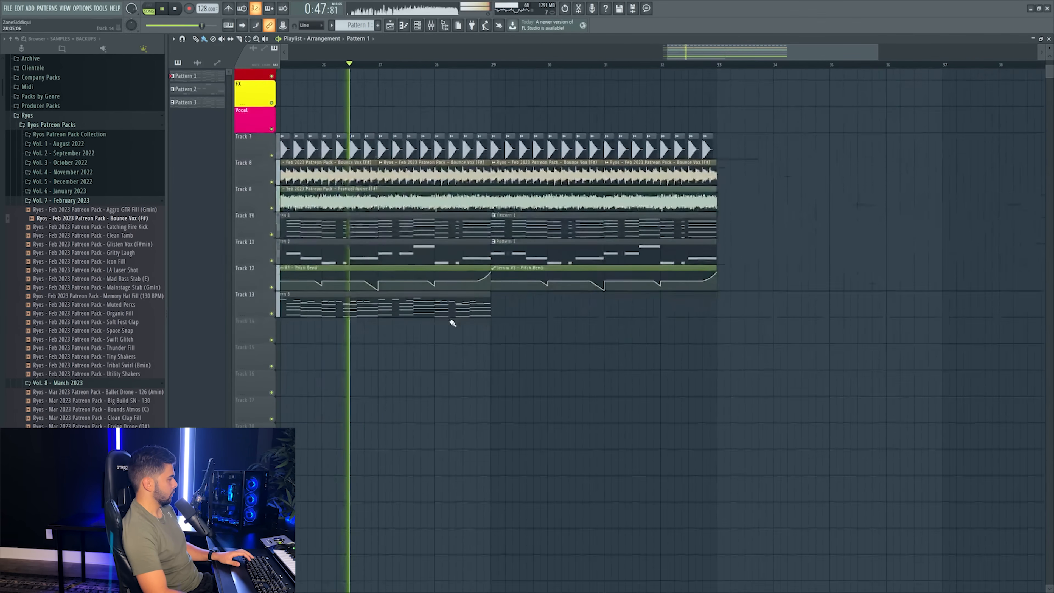
scroll(639, 68, "down", 4)
key("F9")
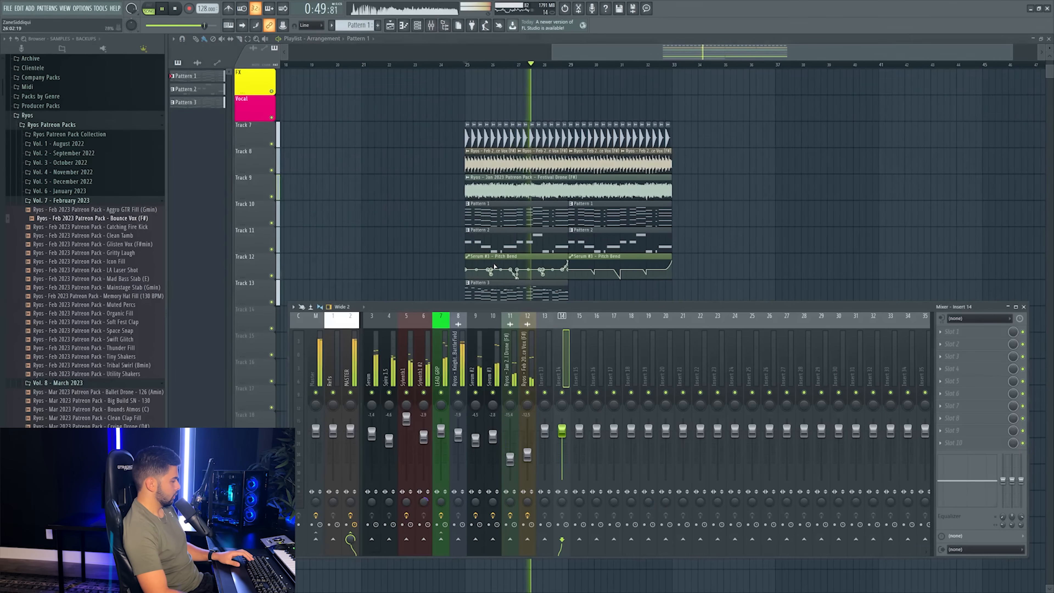
scroll(498, 266, "down", 2)
left_click_drag(456, 241, 589, 238)
scroll(461, 321, "up", 3)
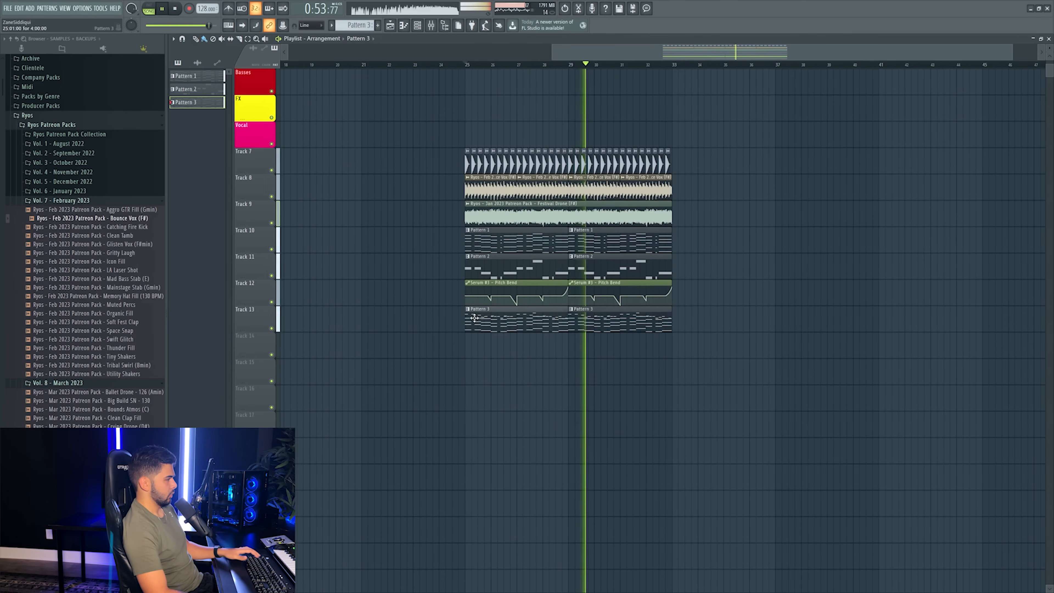
- Listen to the second half of the drop with Pattern 3 repeated, and stop playback
key("F5")
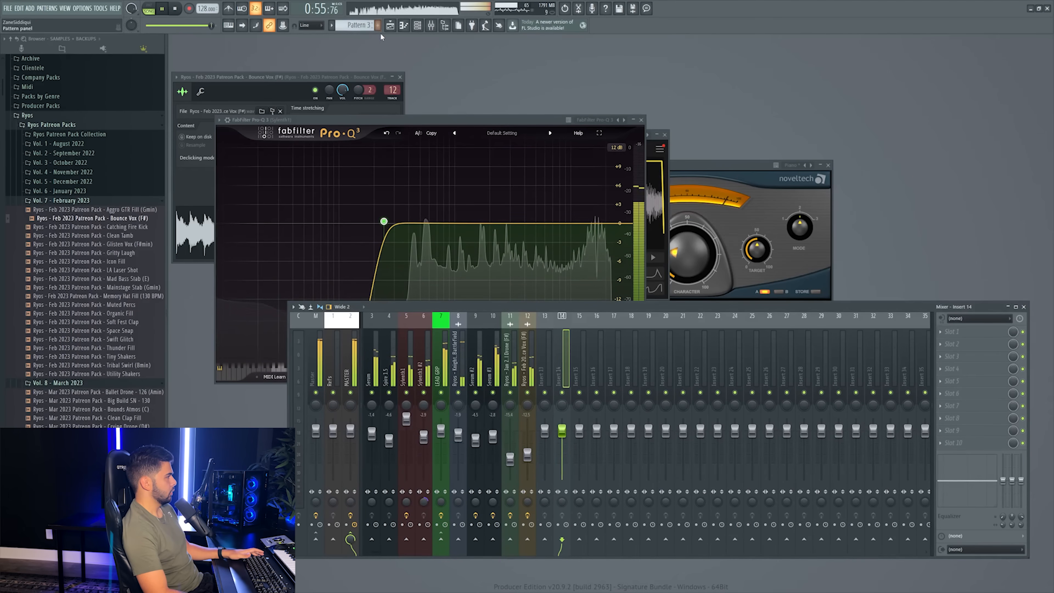
key("F5")
scroll(624, 68, "up", 1)
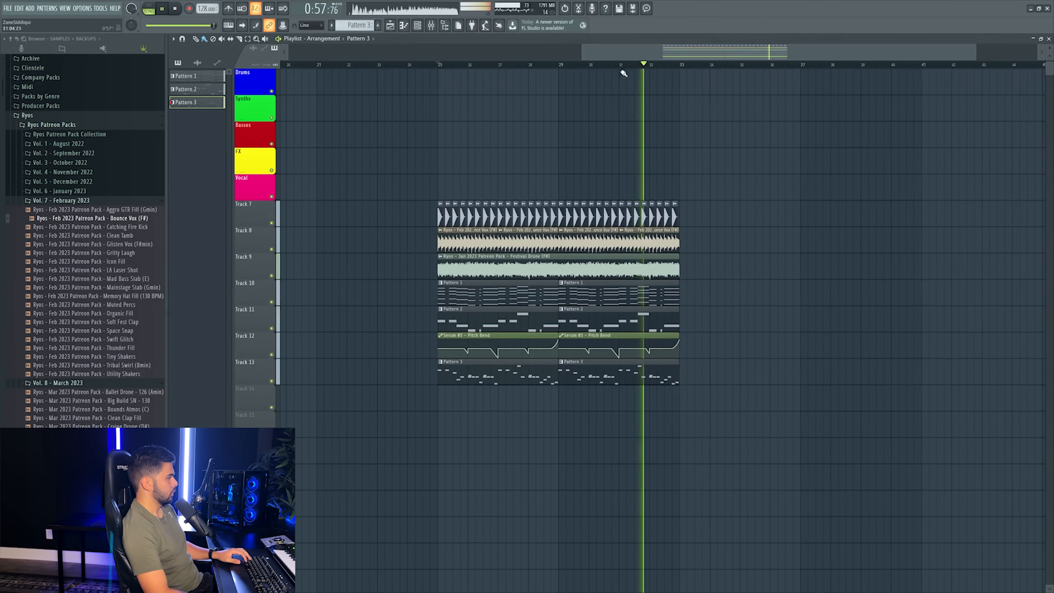
scroll(289, 260, "up", 1)
key("space")
scroll(273, 342, "down", 1)
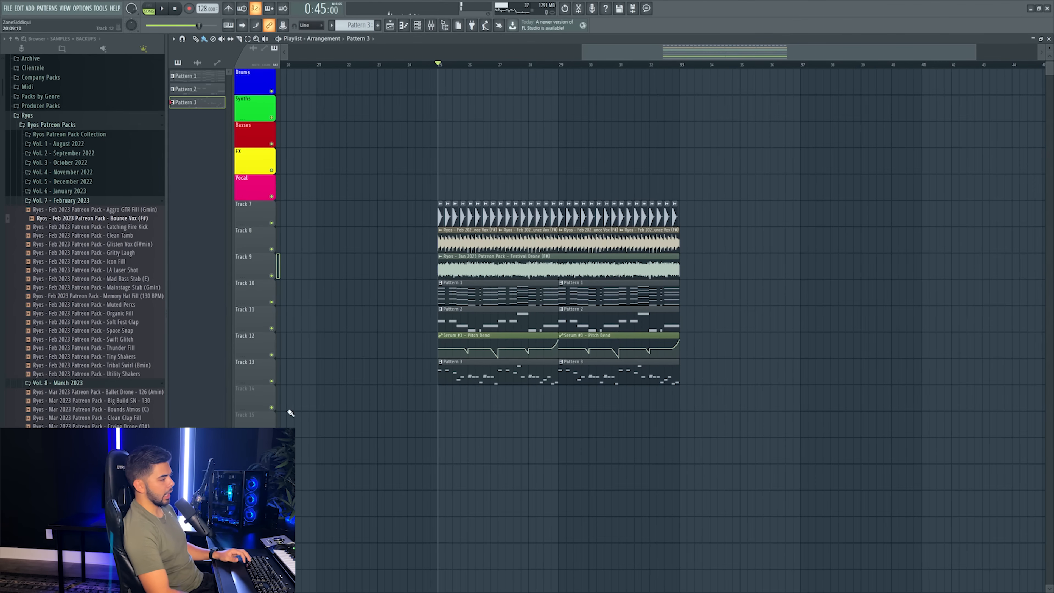
- Group the Serum #3 pitch bend automation track under Track 11 and collapse the group
right_click(263, 345)
left_click(275, 423)
left_click(266, 329)
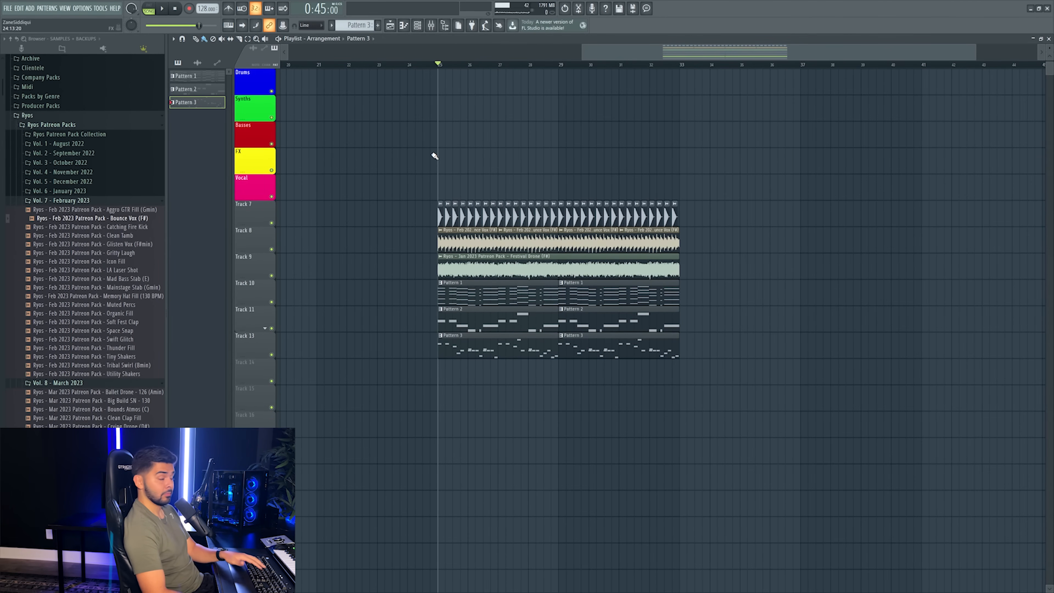
- Locate the Battlefield kick in the Punchy Kicks folder and shift the Pattern 2 and Pattern 3 tracks down, leaving Track 11 empty
scroll(98, 255, "down", 20)
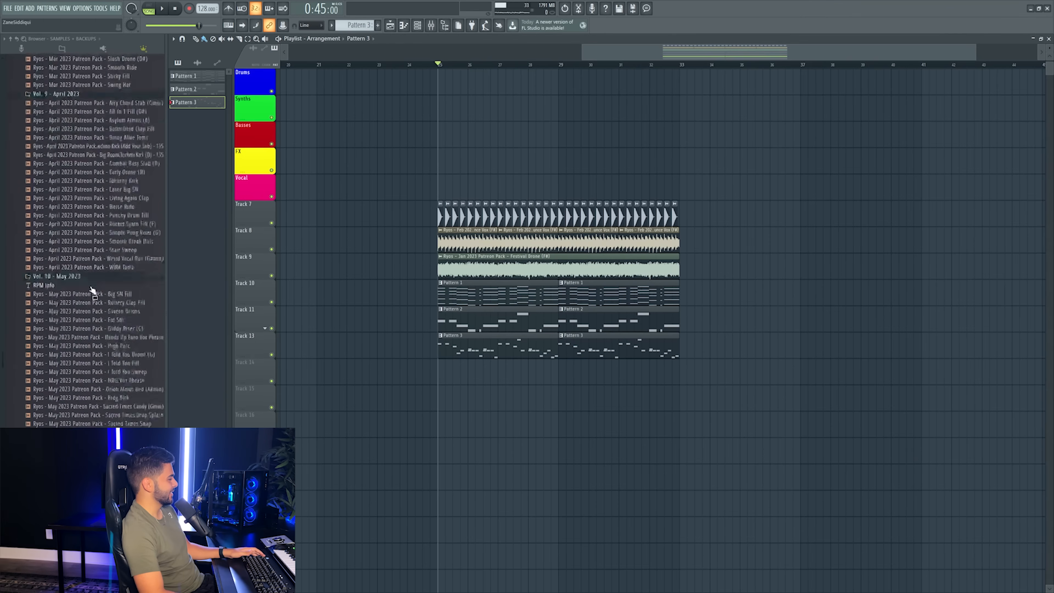
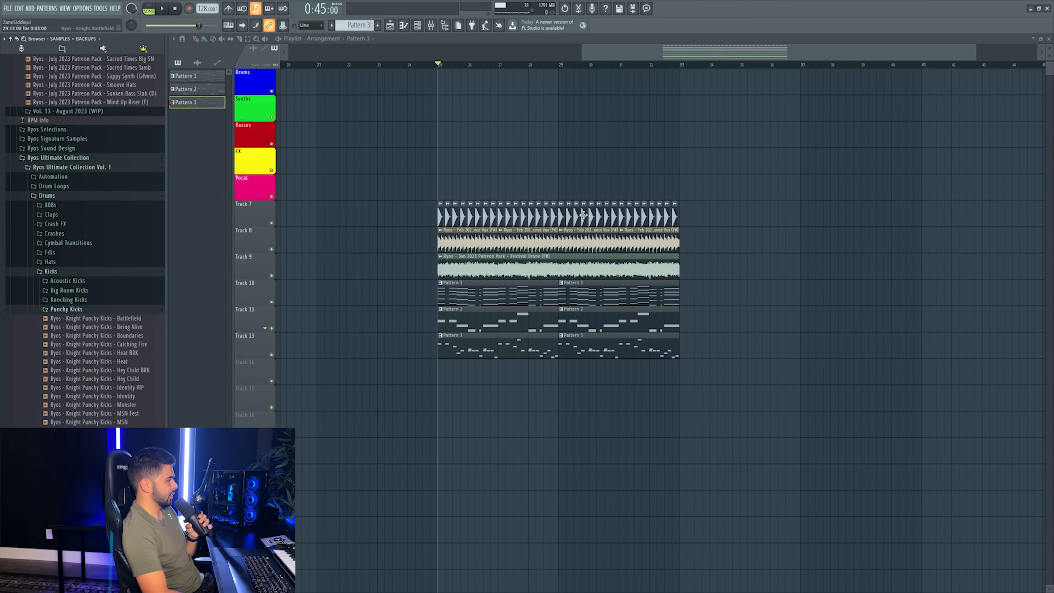
double_click(567, 219)
key("Escape")
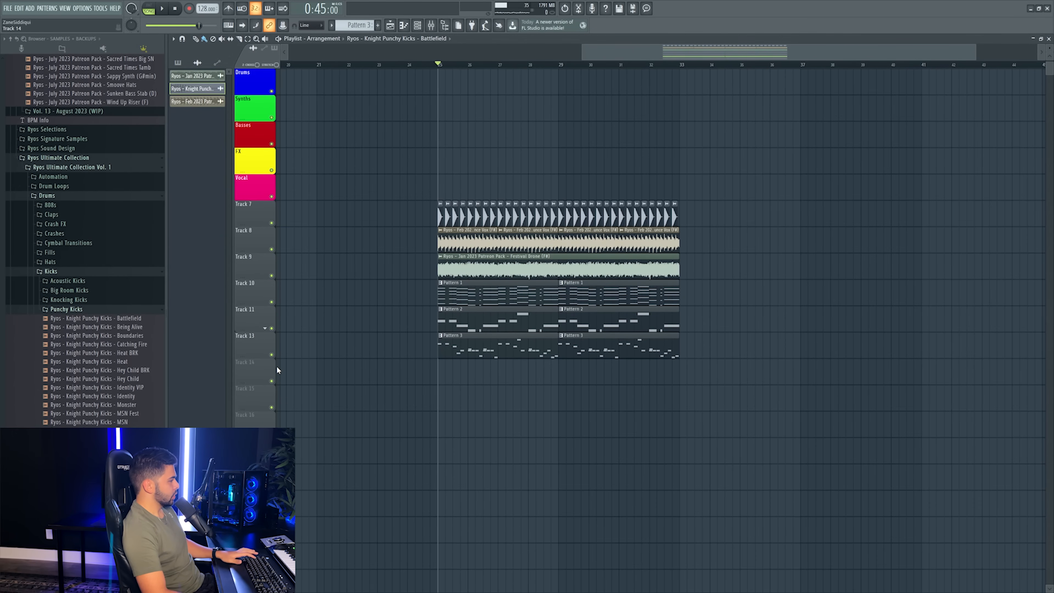
scroll(267, 375, "up", 2)
- Play the drop and lower Spire 1.5's mixer level slightly
key("space")
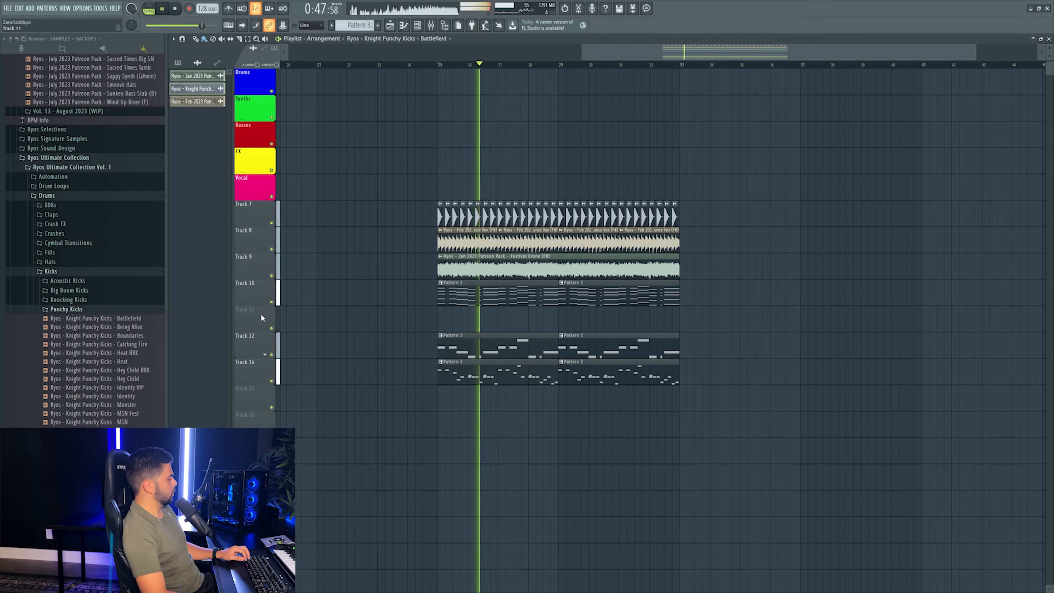
left_click(431, 27)
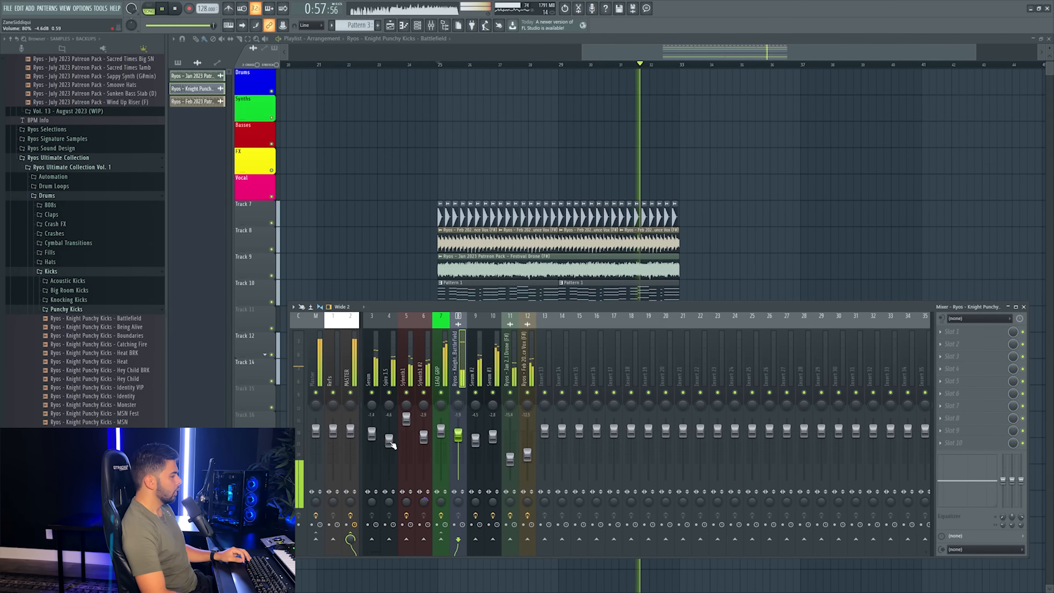
left_click_drag(390, 441, 390, 442)
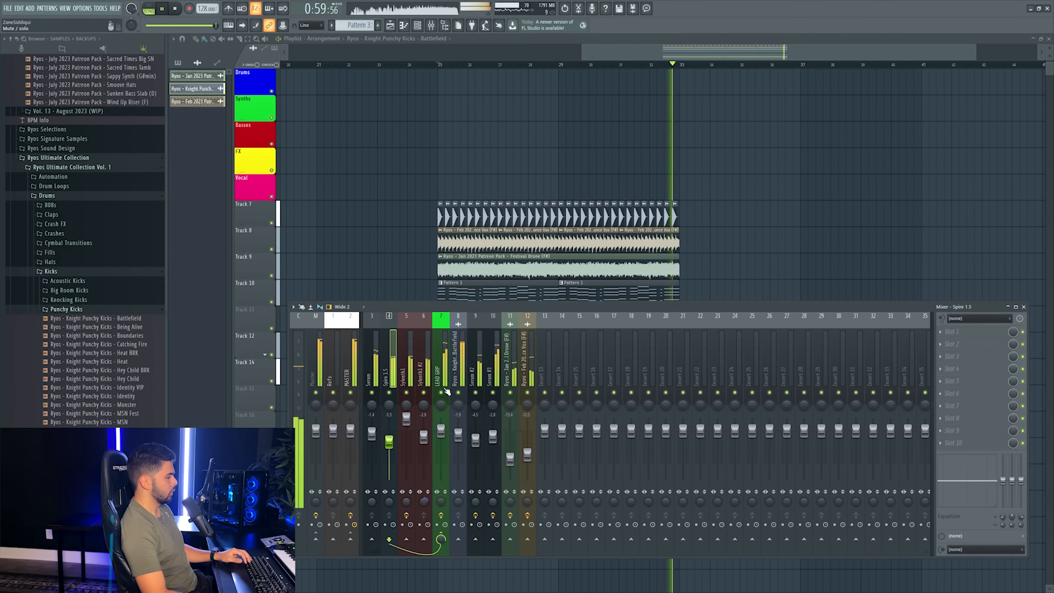
- Replay the drop from bar 25 and audition the LEAD GRP effects against the mix
key("space")
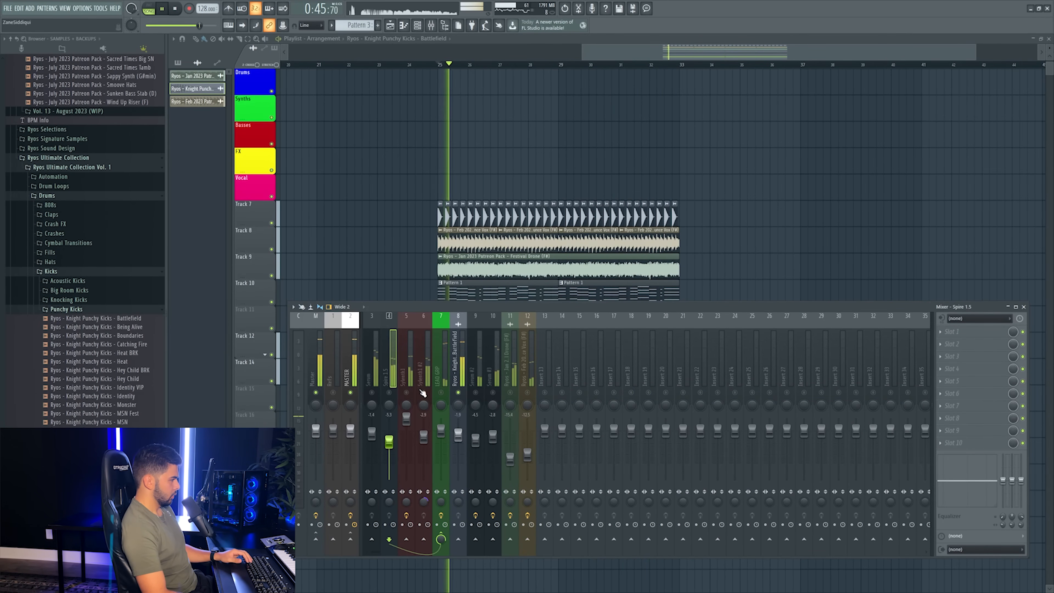
left_click(440, 373)
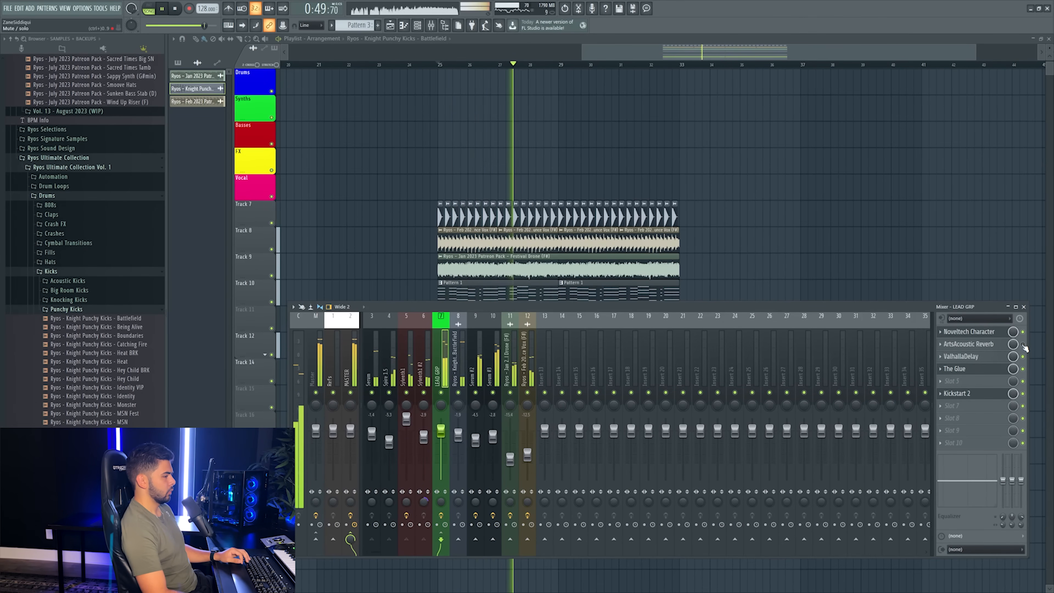
key("space")
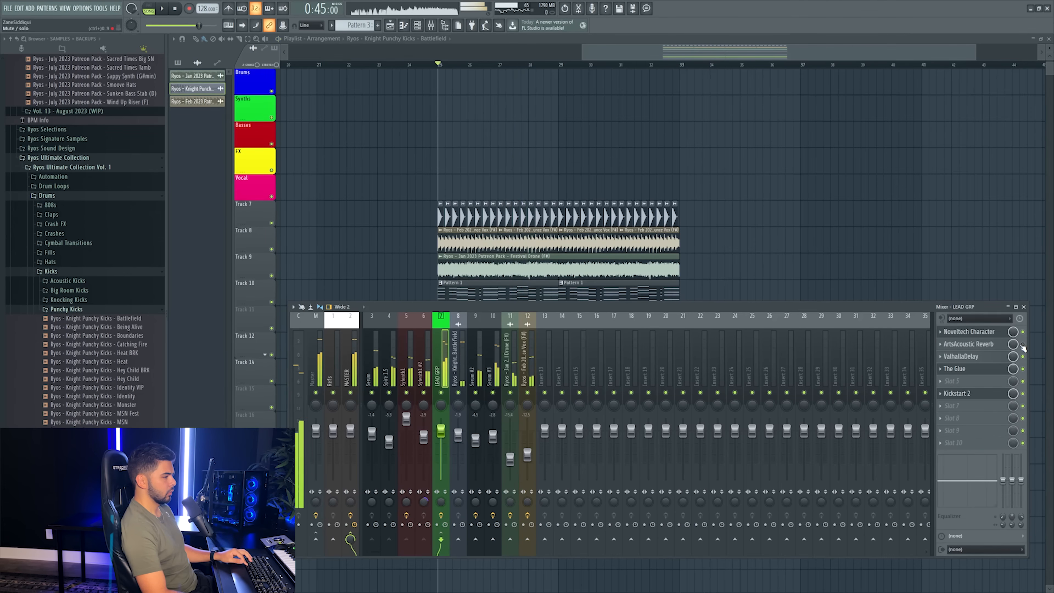
- Solo LEAD GRP, reduce the wet level of its ArtsAcoustic Reverb and check the change in playback
left_click(985, 344)
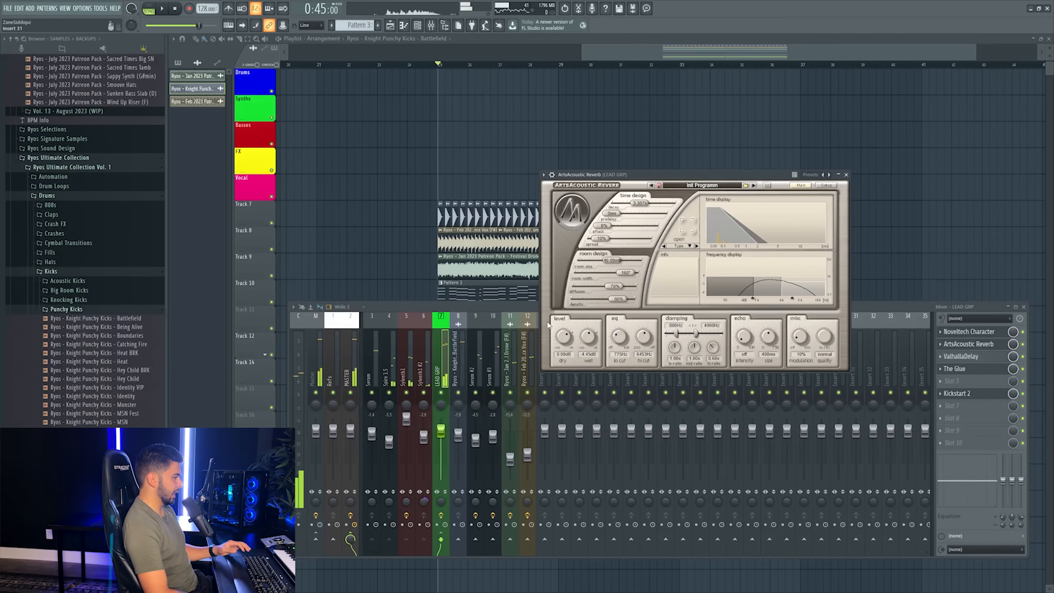
right_click(440, 392)
left_click(637, 166)
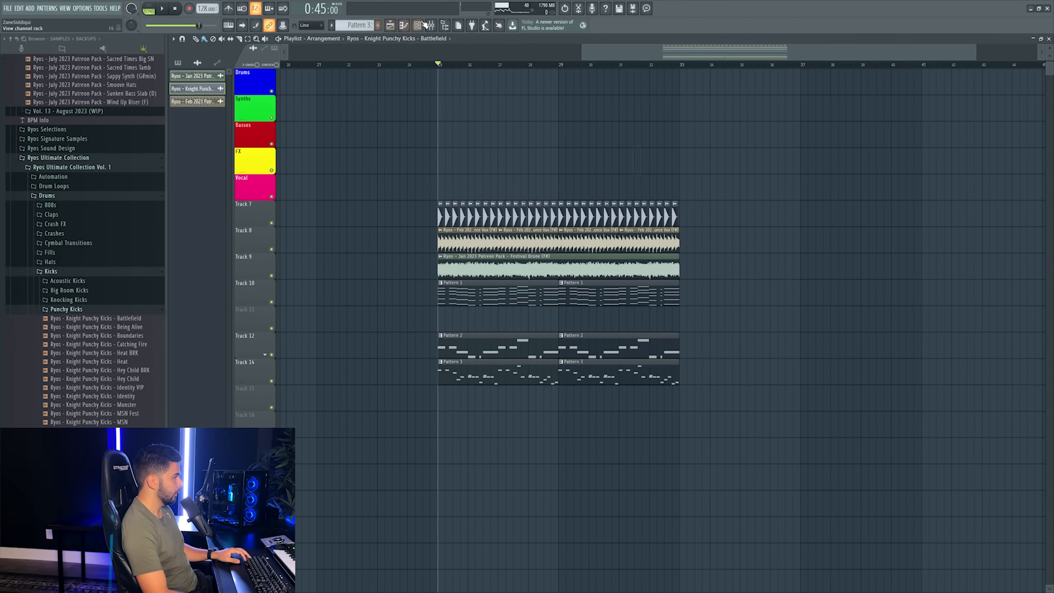
left_click(432, 30)
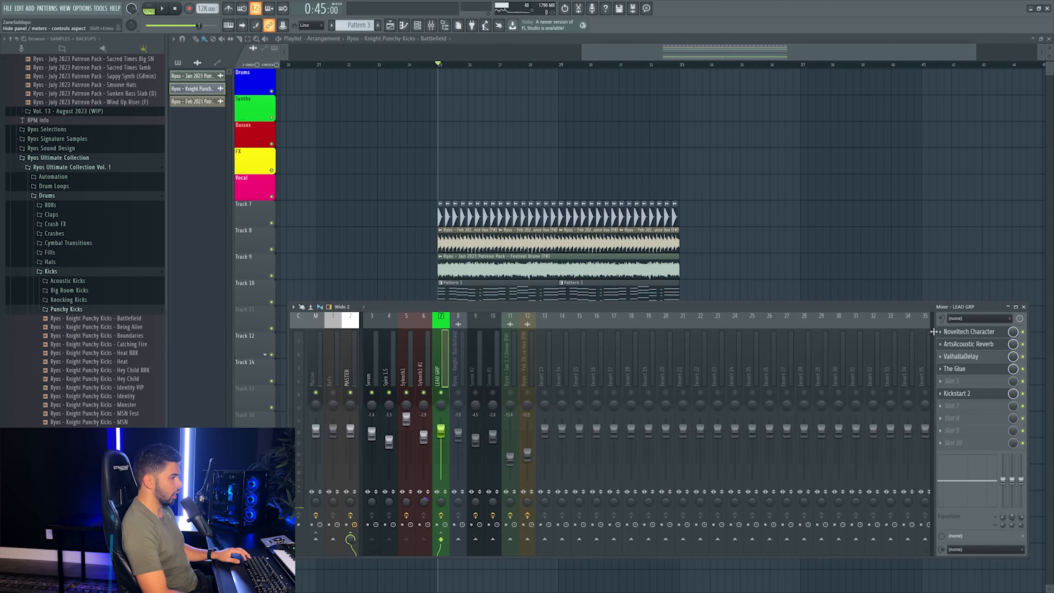
left_click(962, 347)
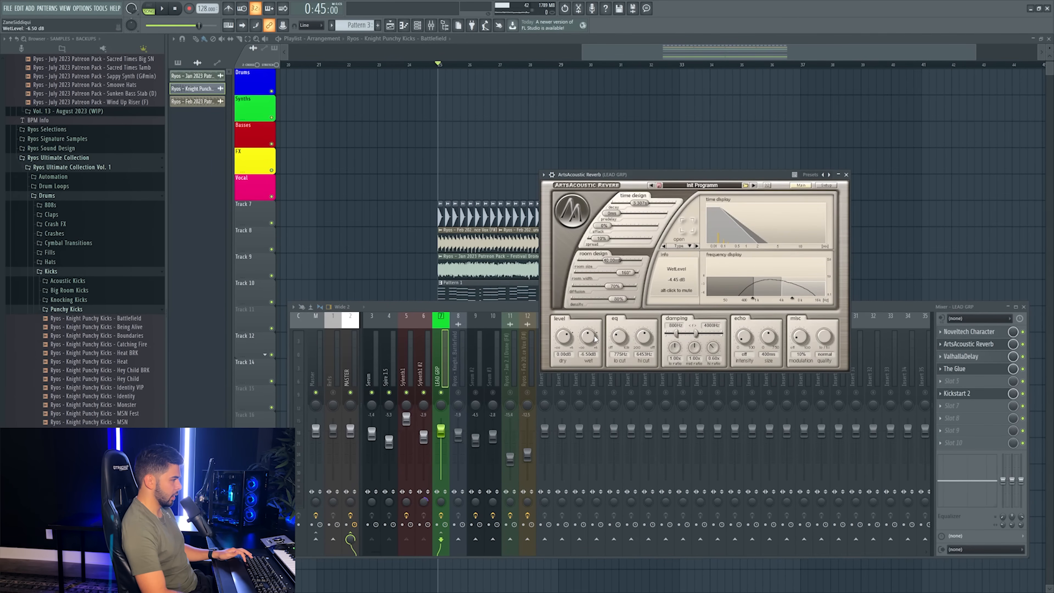
key("space")
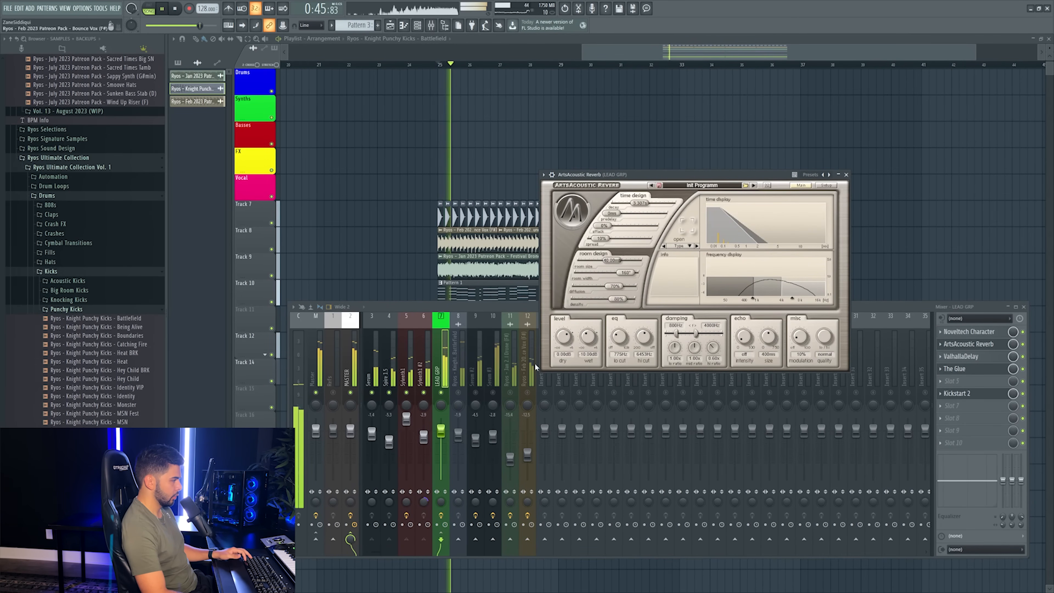
key("space")
- Insert FabFilter Pro-Q 3 between The Glue and Kickstart 2 on LEAD GRP and add a low cut
left_click(952, 381)
mouse_move(952, 392)
left_click(694, 107)
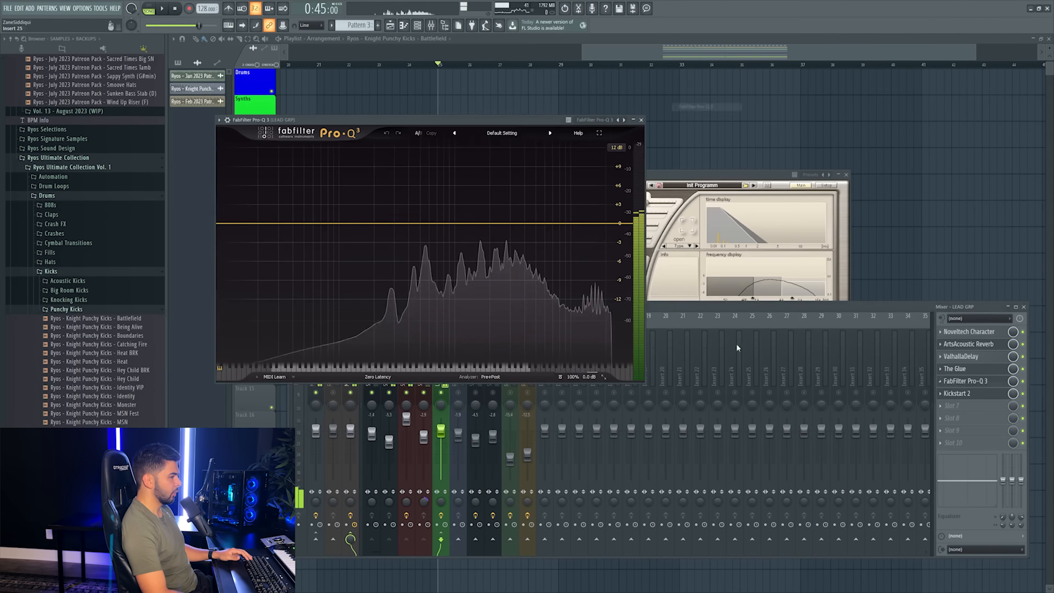
left_click_drag(372, 223, 370, 228)
left_click(298, 338)
left_click(295, 279)
key("space")
- Add a side-only bell dip of about -1.83 dB near 524 Hz with Q 1 on LEAD GRP and audition it
left_click(410, 235)
right_click(410, 235)
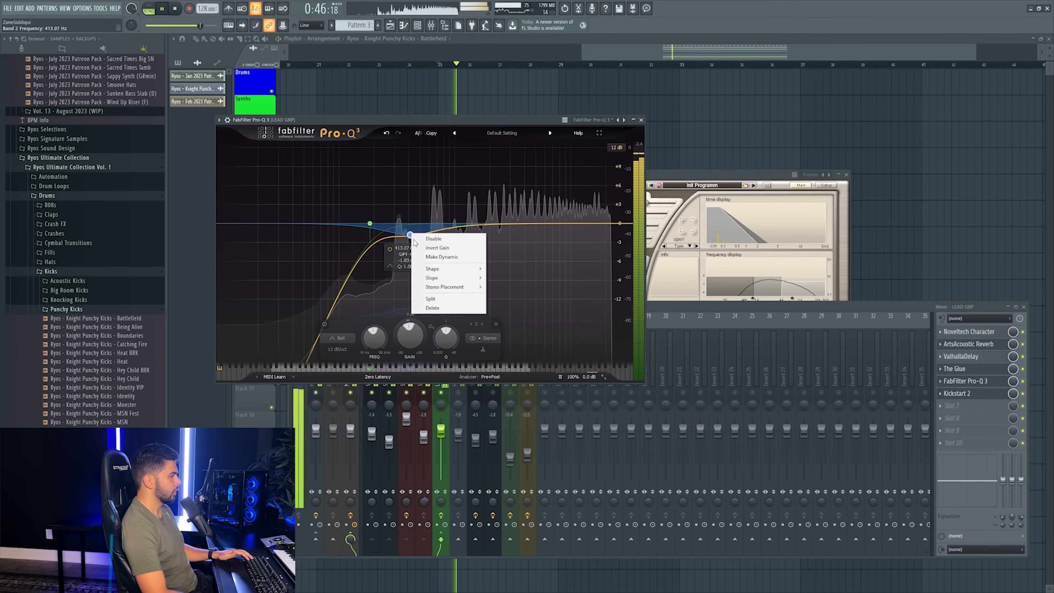
mouse_move(448, 287)
left_click(505, 325)
left_click_drag(424, 250, 438, 251)
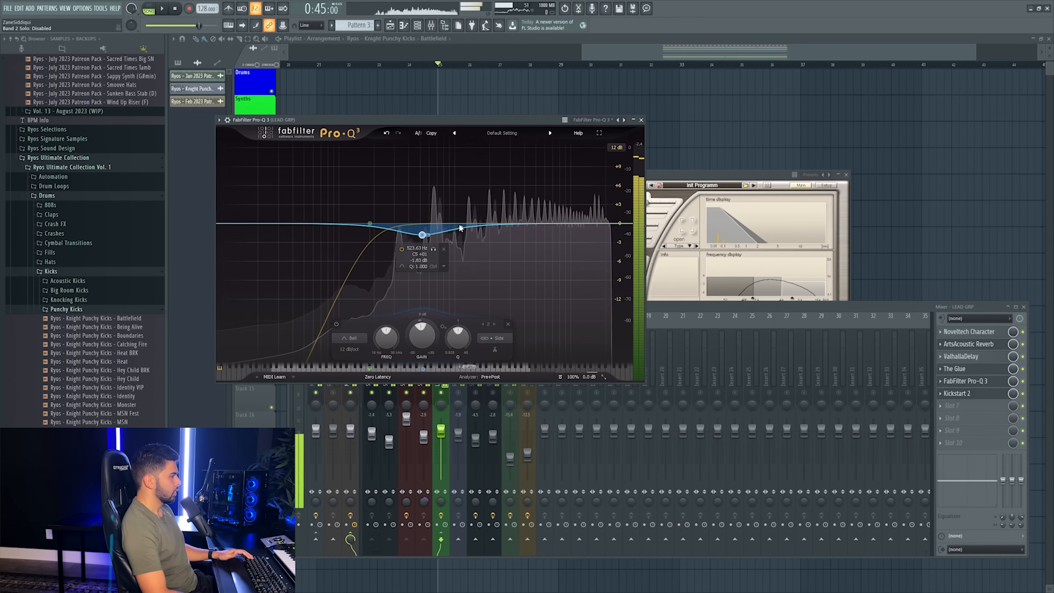
- Add a mid-only bell boost of about +1.23 dB near 545 Hz to the LEAD GRP Pro-Q 3 and audition it
left_click_drag(461, 227, 424, 196)
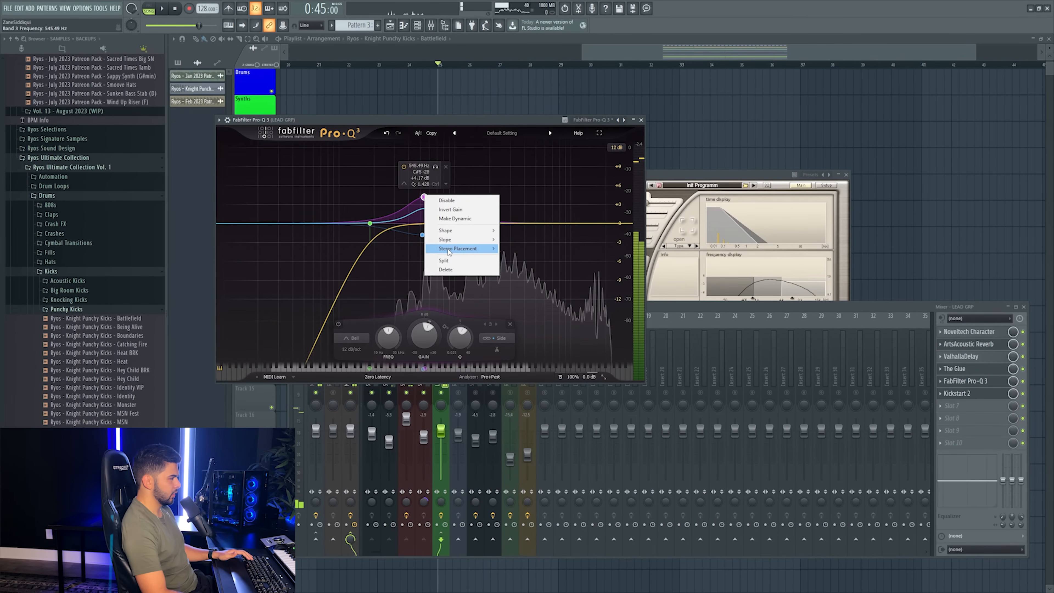
left_click(517, 276)
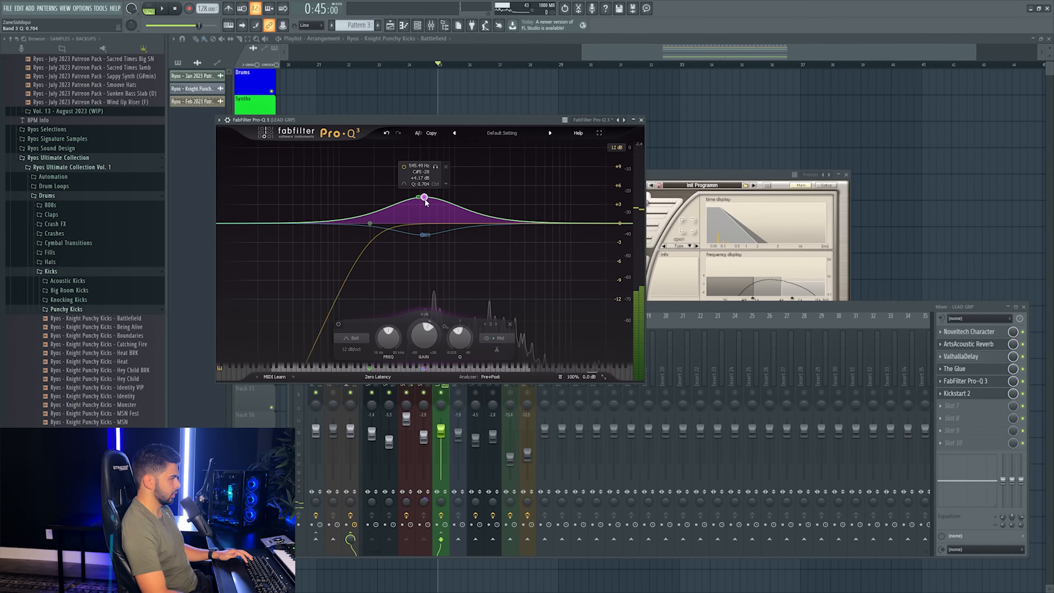
key("space")
left_click_drag(435, 168, 439, 174)
left_click_drag(433, 252, 434, 251)
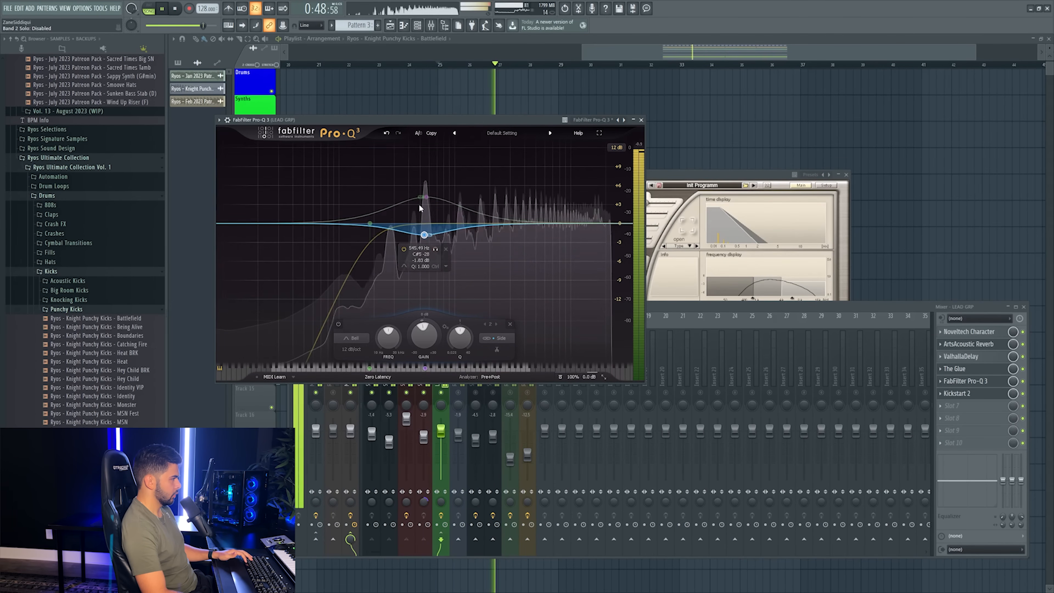
left_click_drag(428, 332, 428, 309)
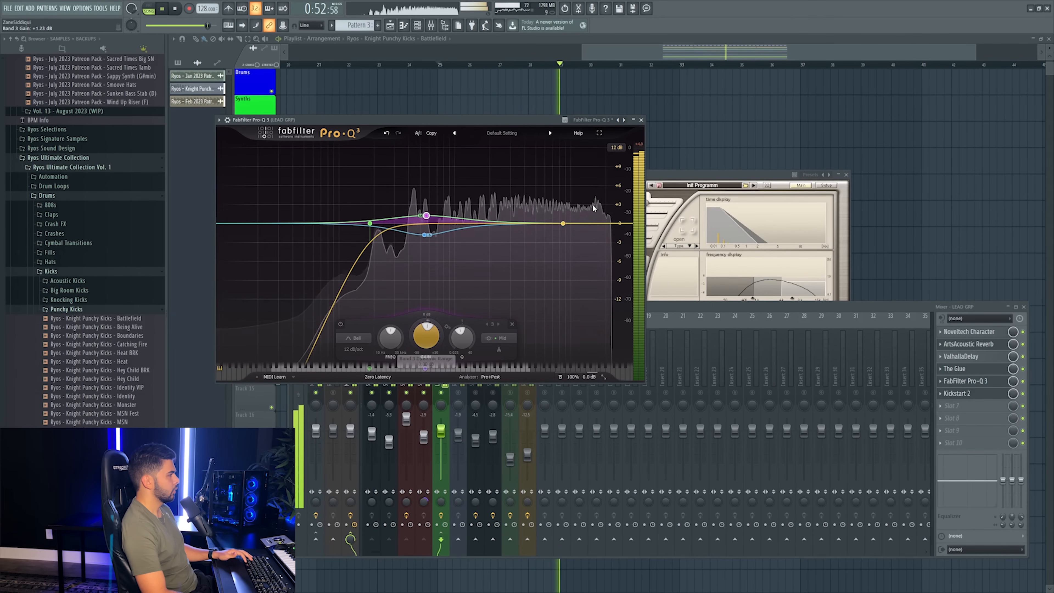
left_click(641, 119)
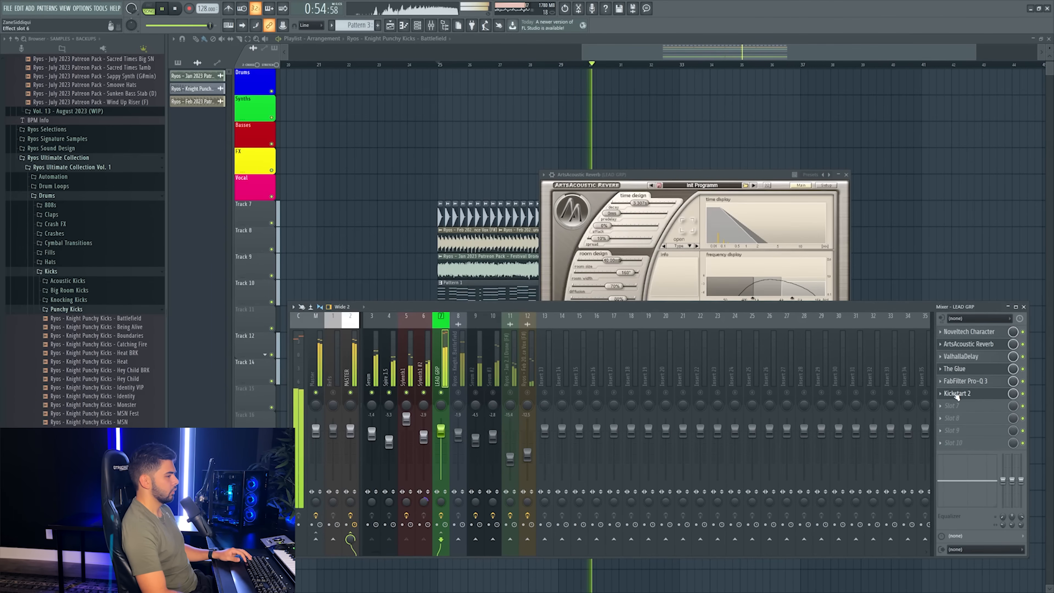
- Add a side-only low cut at about 150 Hz to the LEAD GRP Pro-Q 3, audition it and unsolo the group
left_click(965, 382)
key("space")
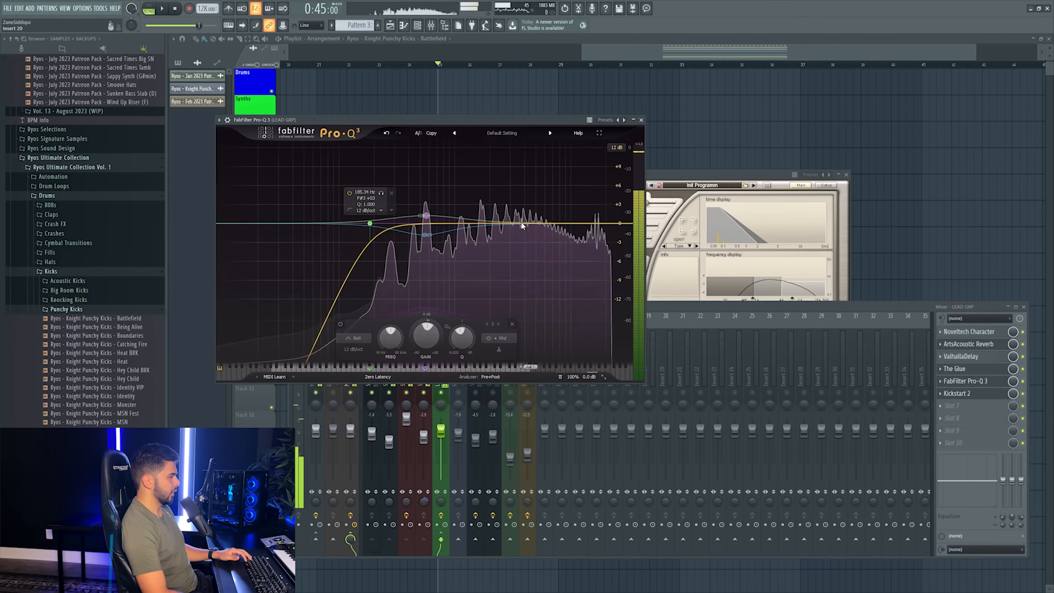
double_click(511, 230)
left_click(439, 338)
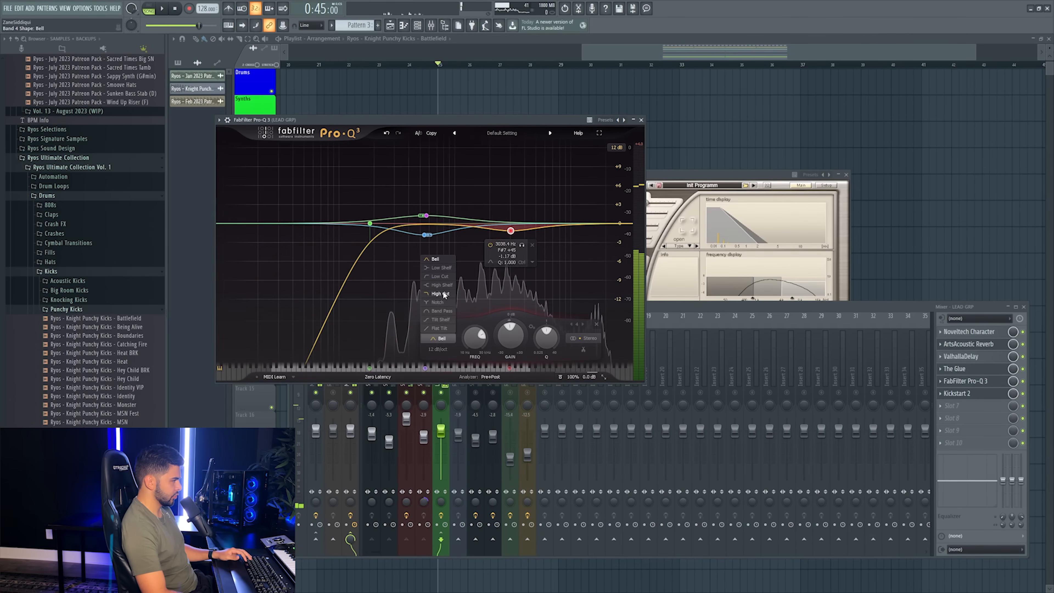
left_click(440, 276)
mouse_move(552, 256)
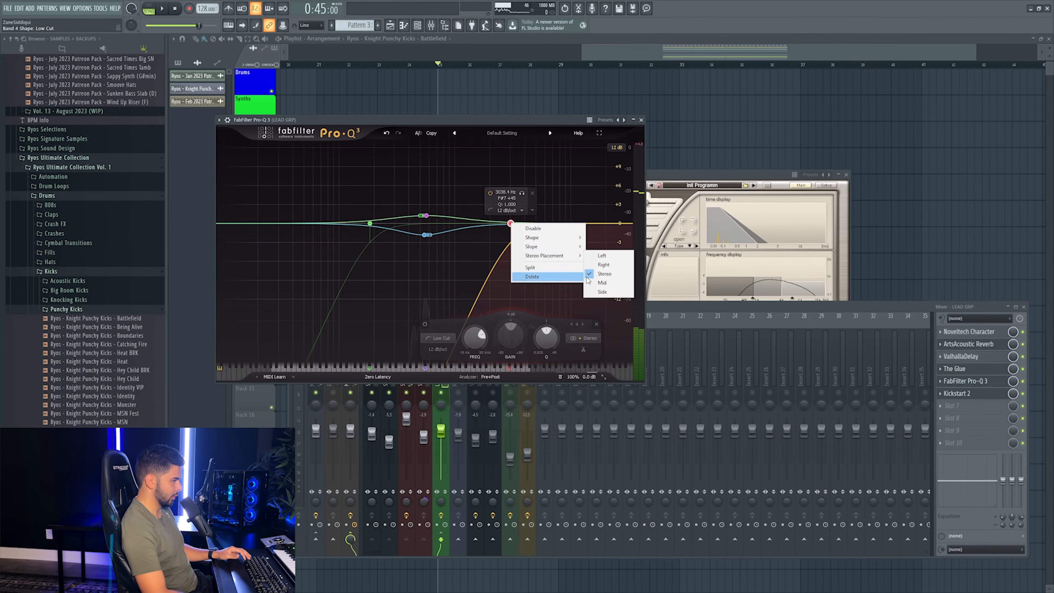
left_click(602, 291)
left_click_drag(513, 221, 370, 206)
key("space")
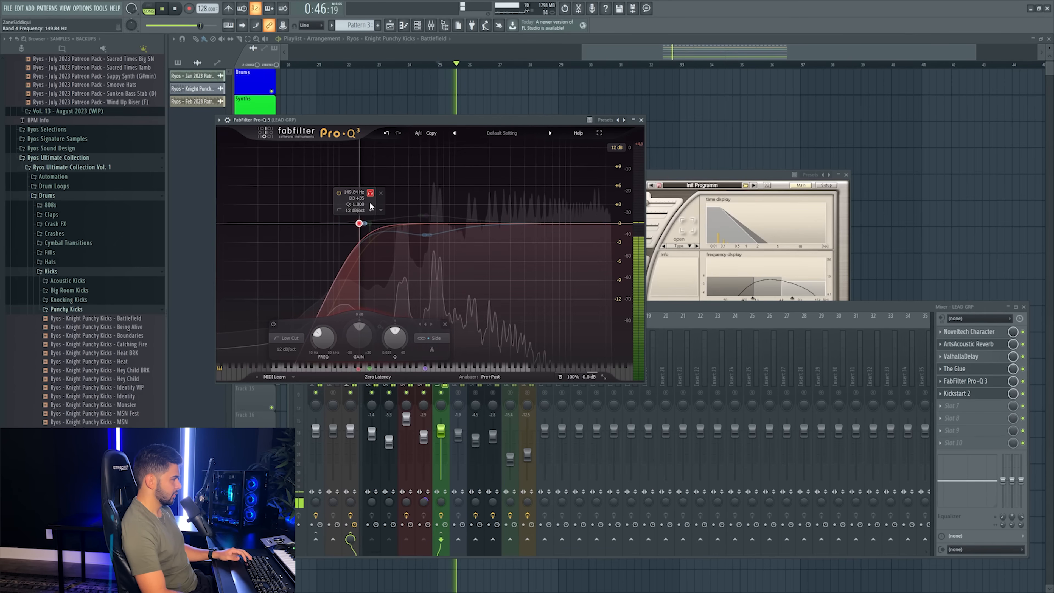
left_click_drag(370, 204, 370, 204)
left_click(641, 120)
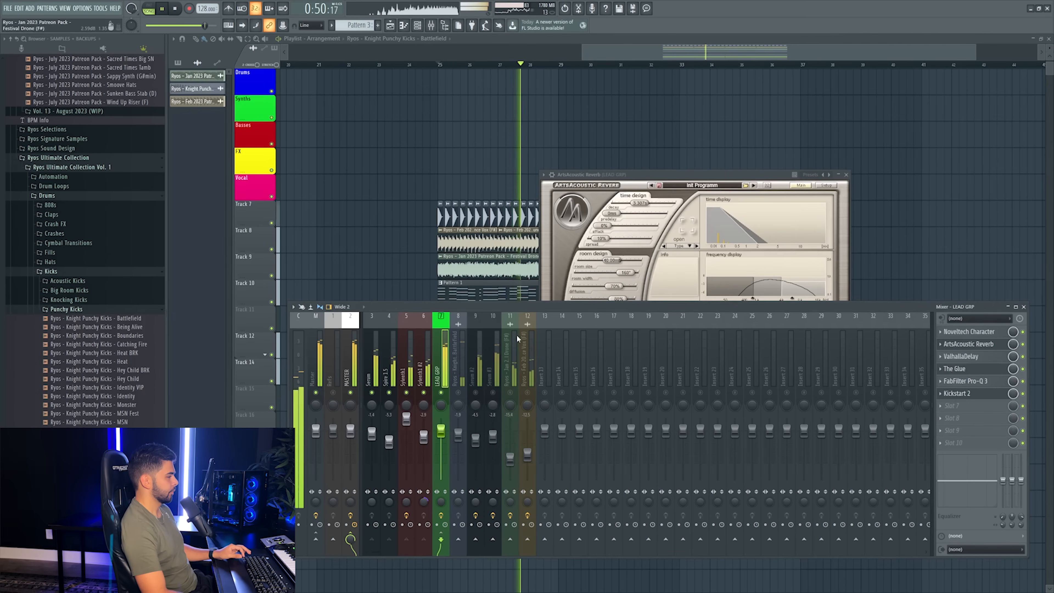
right_click(456, 396)
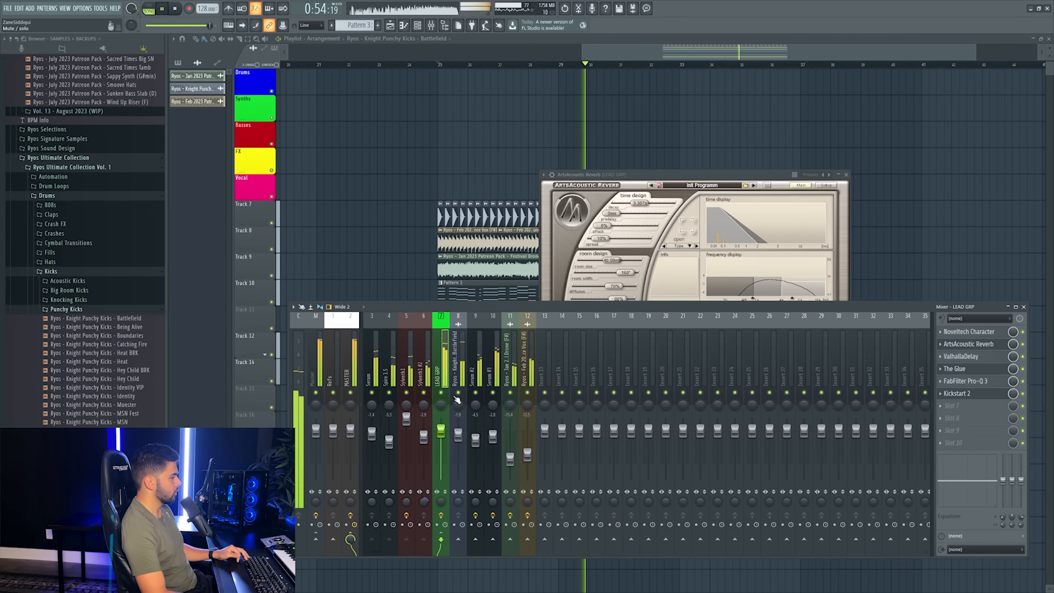
- Copy the Serum #3 notes from Pattern 2 and create Pattern 4
left_click_drag(625, 54, 672, 63)
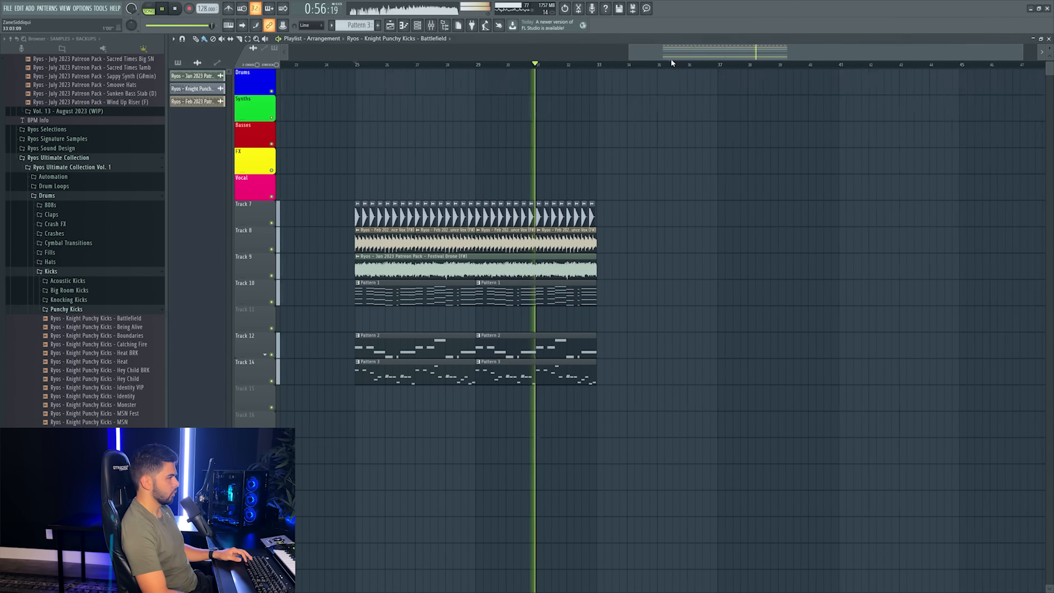
scroll(672, 63, "down", 1)
left_click(617, 345)
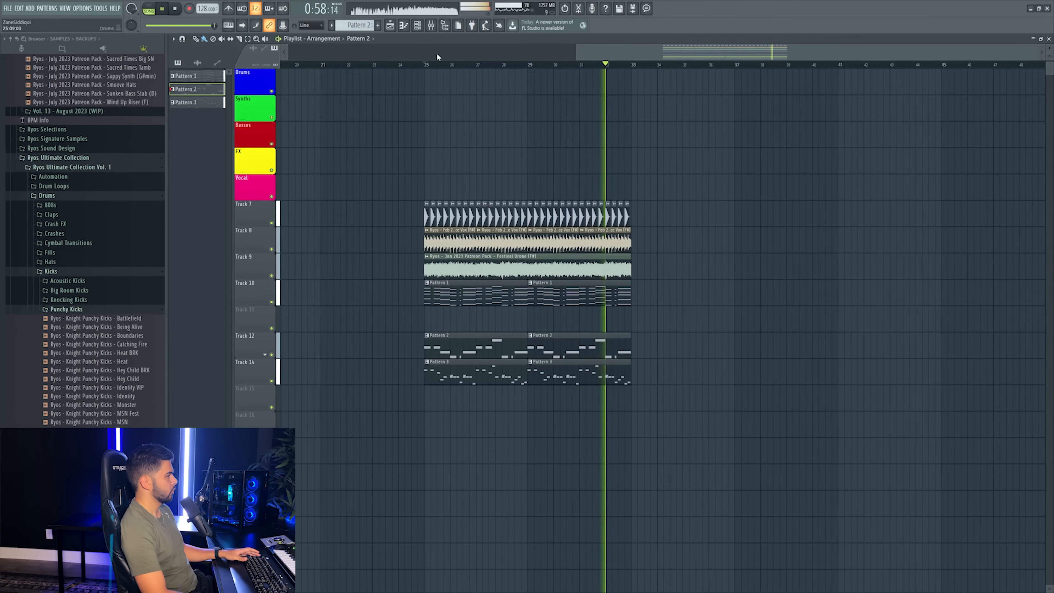
left_click(418, 25)
right_click(711, 281)
left_click(838, 286)
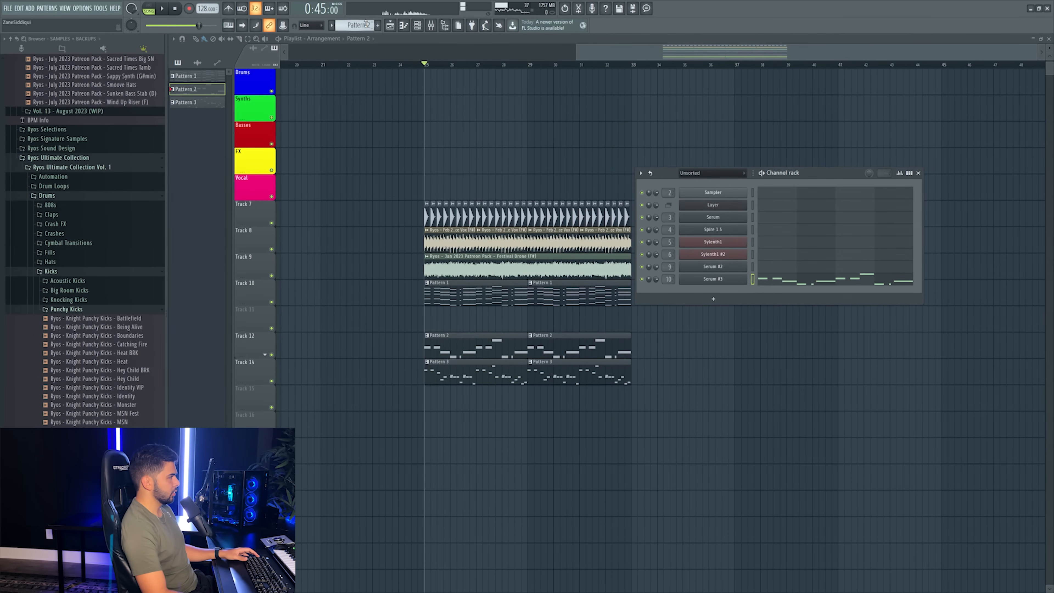
scroll(366, 24, "up", 2)
- Add a Spire 1.5 channel, paste the copied notes into it and route it to mixer track 13
left_click(732, 297)
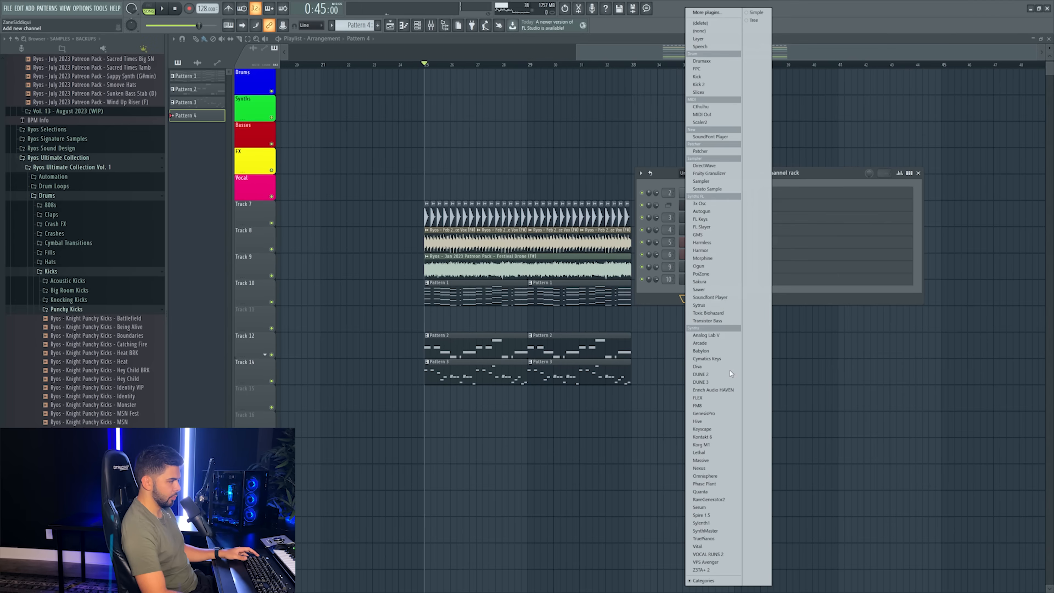
left_click(719, 516)
right_click(745, 289)
left_click(839, 309)
left_click(740, 294)
left_click(740, 293)
left_click(595, 108)
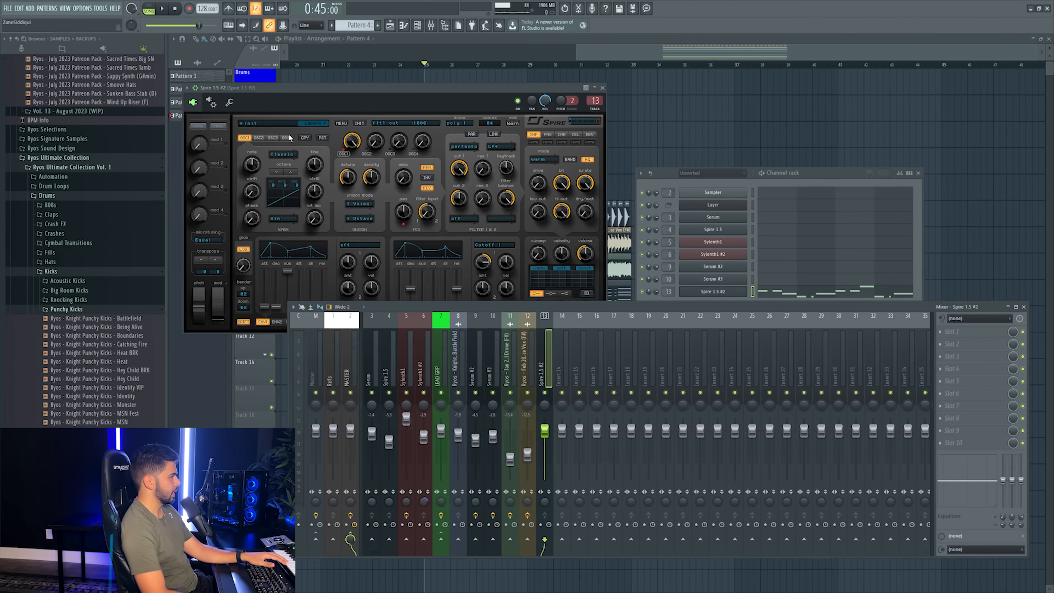
- Audition favorite bass presets in Spire, load ALNSO_BASS - Toxic and lower its mixer track to about -2.3 dB
left_click(313, 123)
left_click(325, 137)
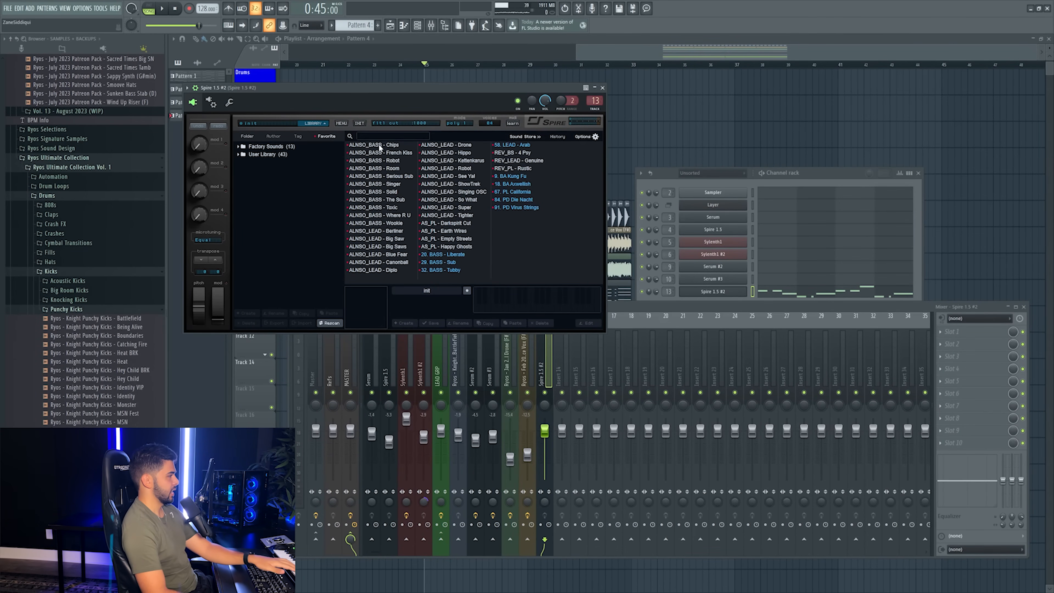
left_click(391, 225)
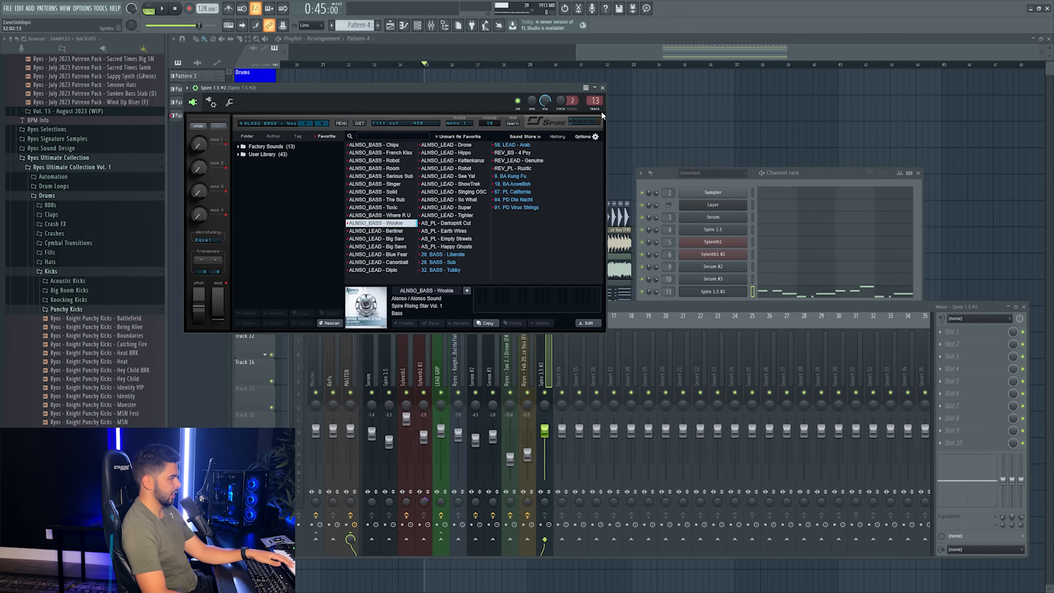
left_click_drag(545, 430, 545, 438)
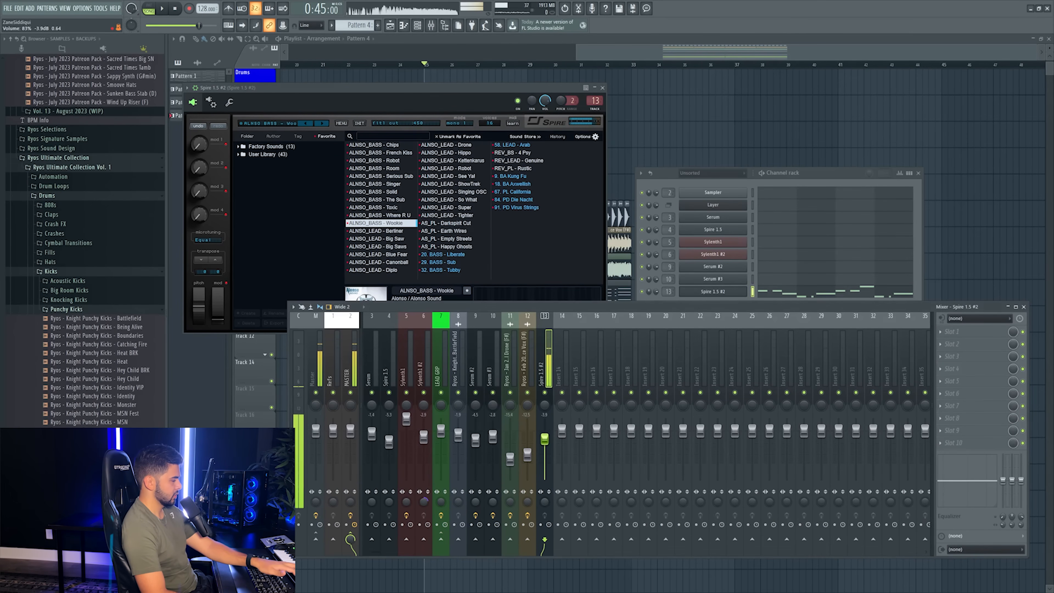
left_click(388, 215)
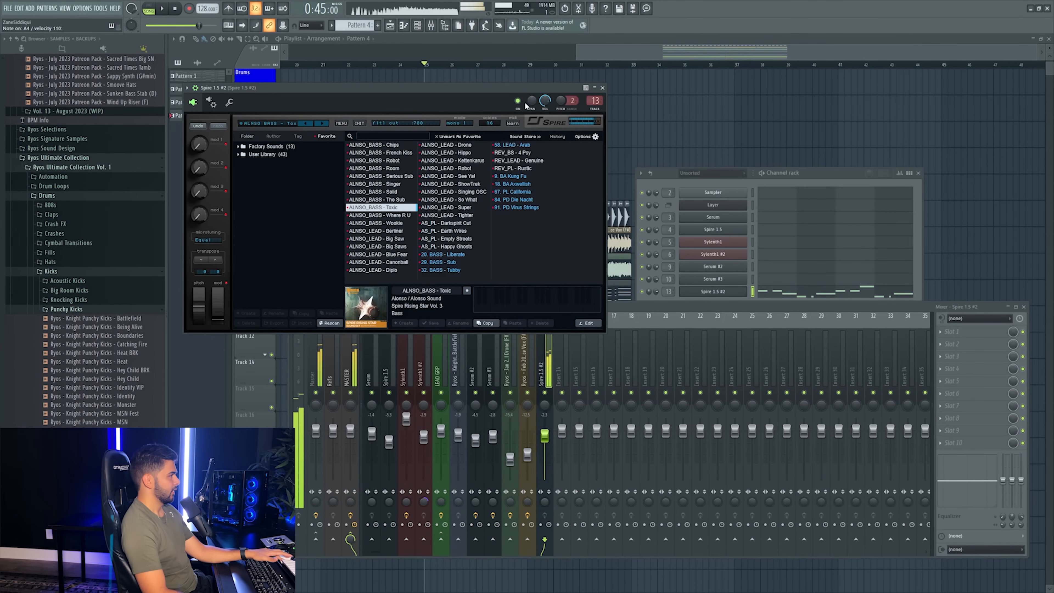
- Insert FabFilter Pro-Q 3 on the new Spire track and add a 24 dB/oct low cut at about 120 Hz
left_click(941, 332)
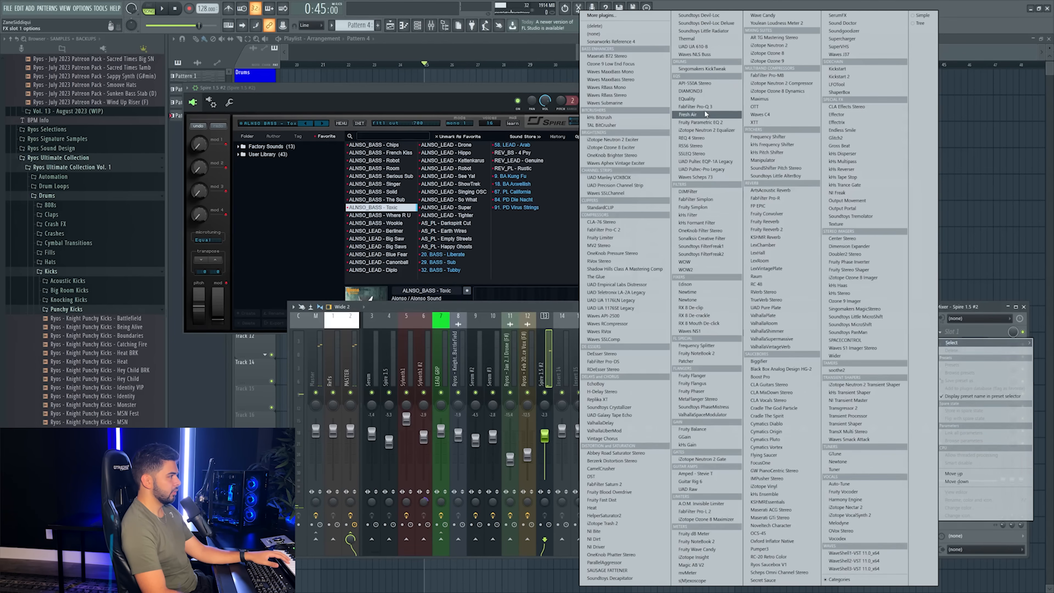
left_click(695, 107)
left_click_drag(365, 225, 365, 237)
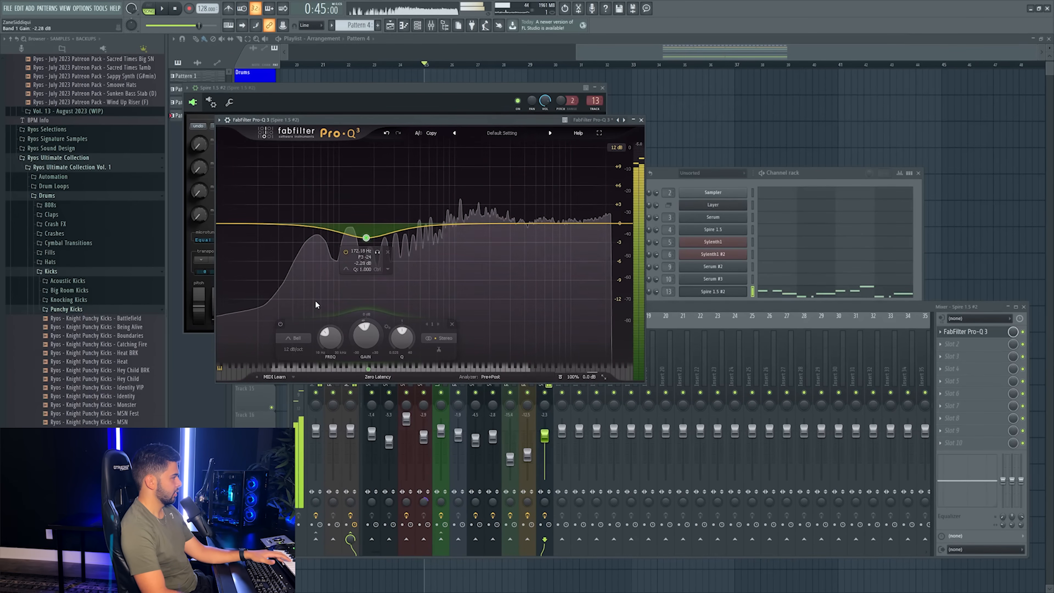
left_click(294, 337)
left_click(287, 291)
left_click(293, 349)
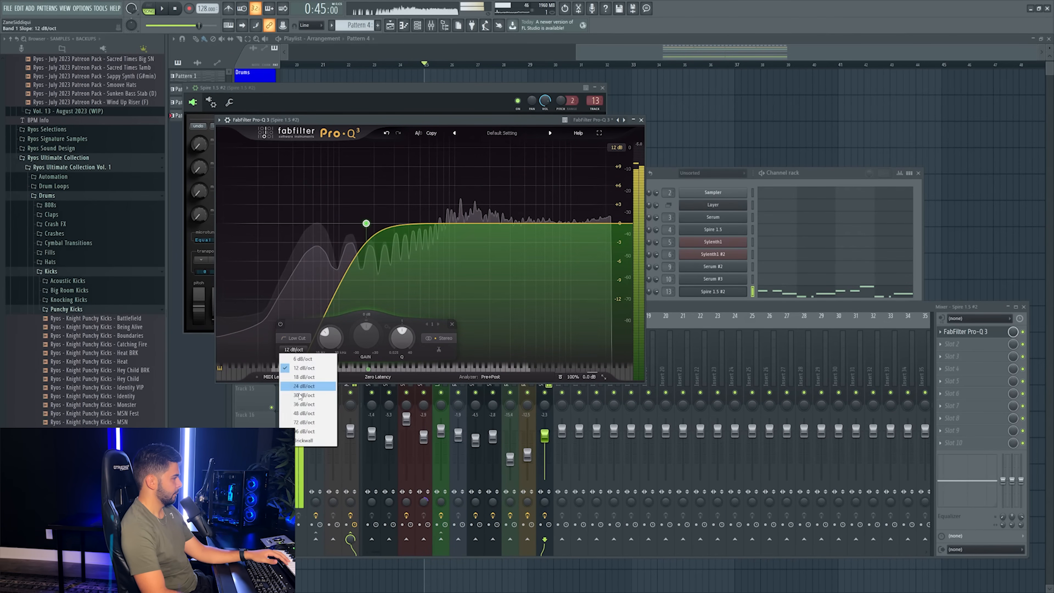
left_click(297, 386)
left_click_drag(377, 194, 359, 194)
- Set both the up and down pitch bender ranges of the new Spire to 24
left_click(819, 176)
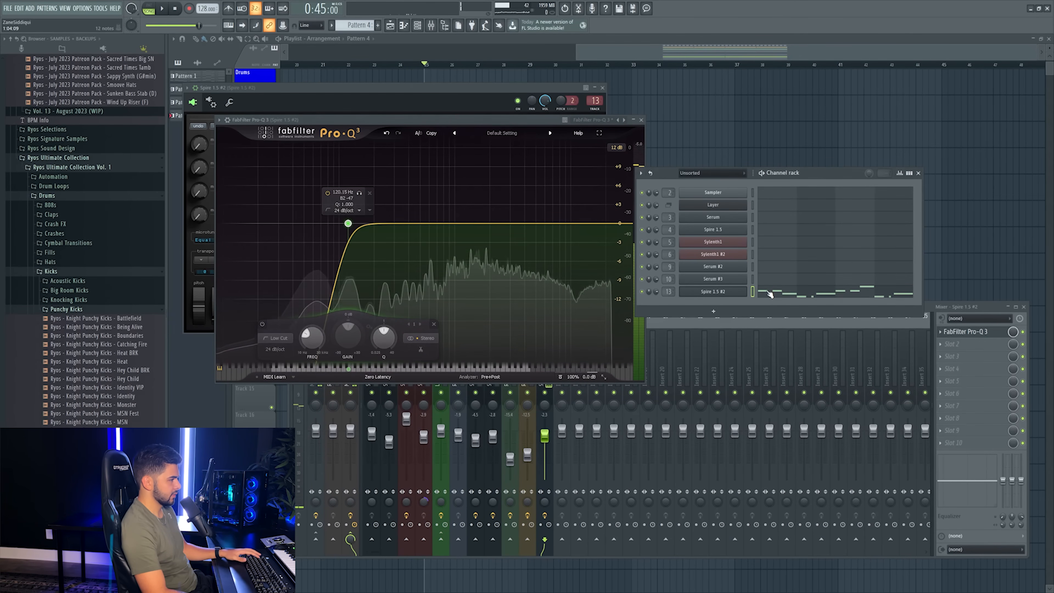
key("F6")
left_click(428, 95)
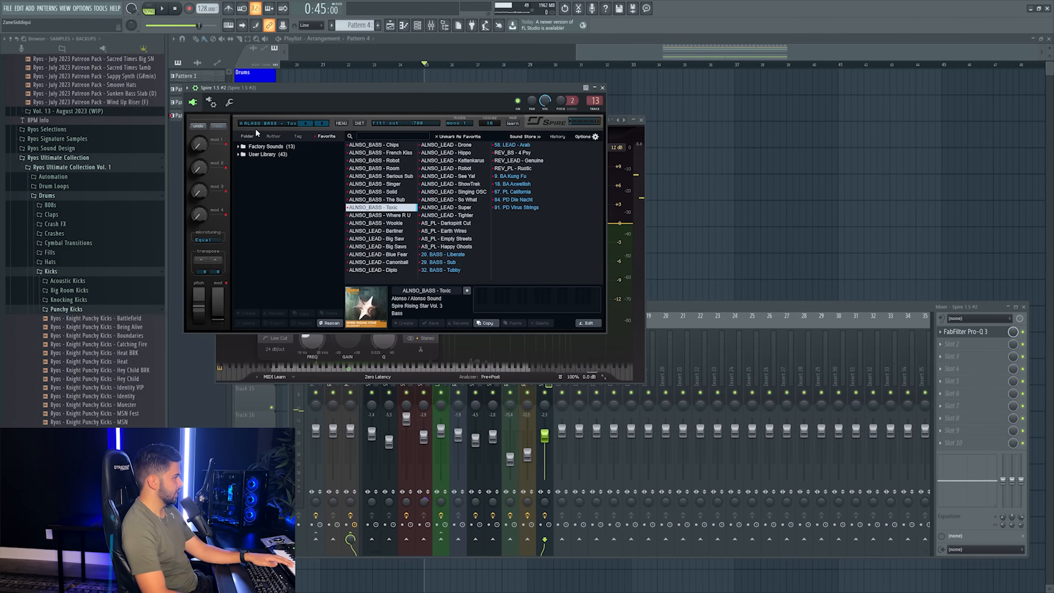
left_click(274, 124)
left_click(242, 304)
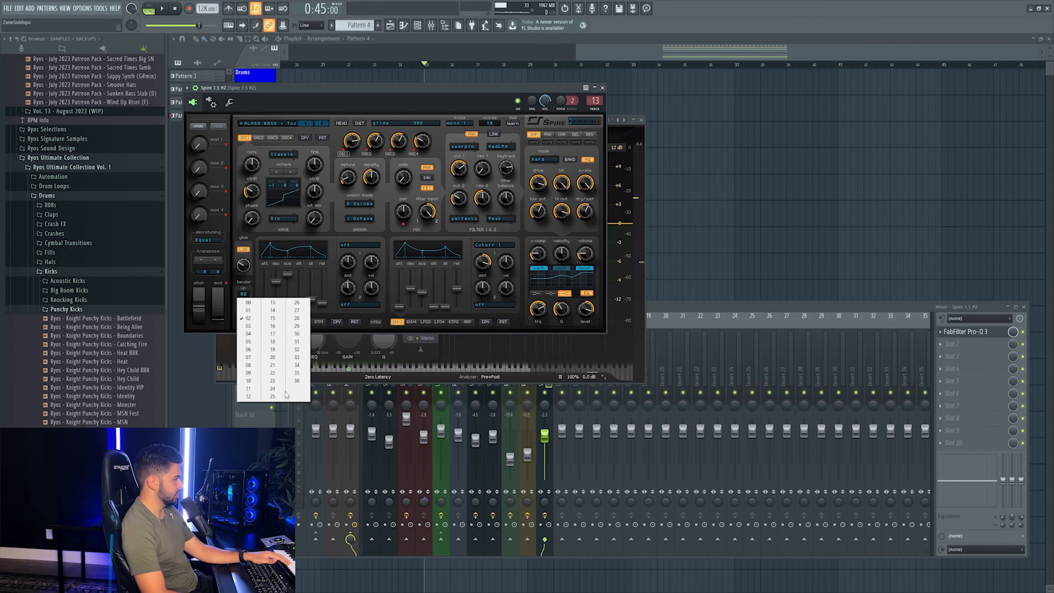
left_click(273, 388)
left_click(242, 307)
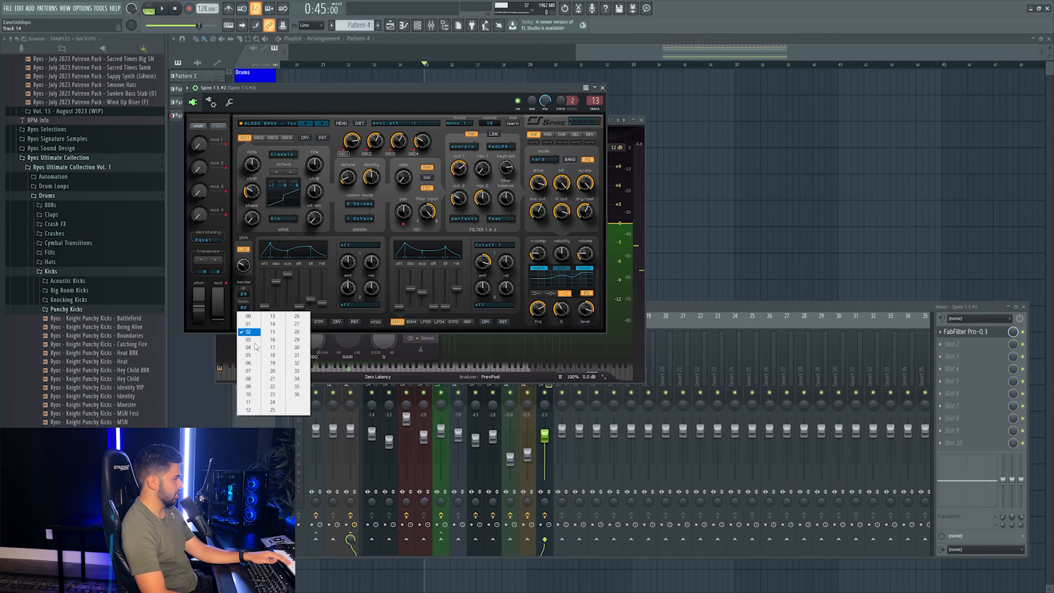
left_click(272, 402)
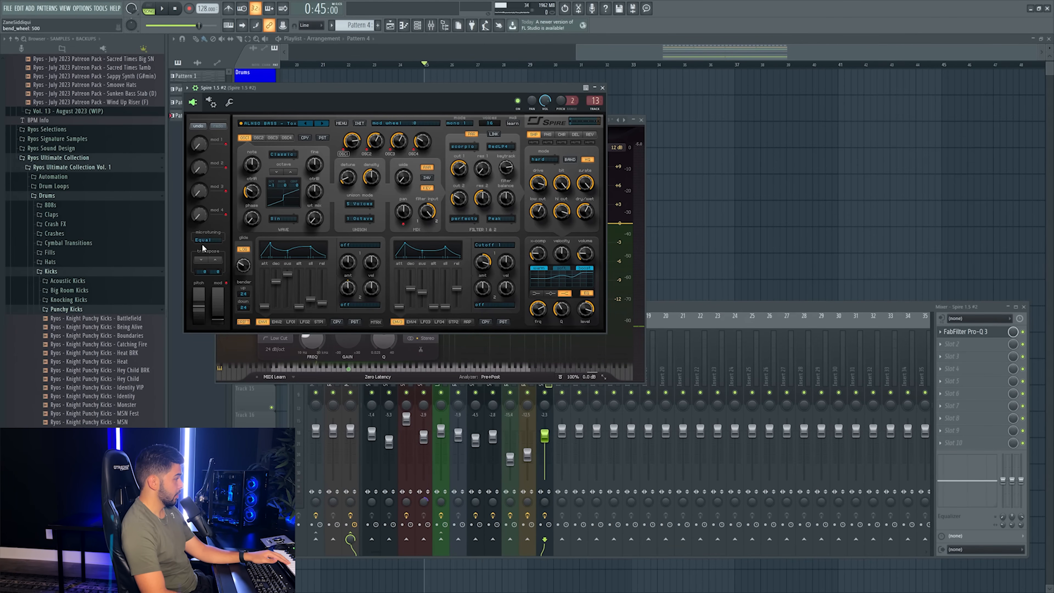
- Link the new Spire's bend_wheel to the internal controller Serum #3 - Pitch Bend and close the plugin windows
left_click(100, 8)
mouse_move(137, 110)
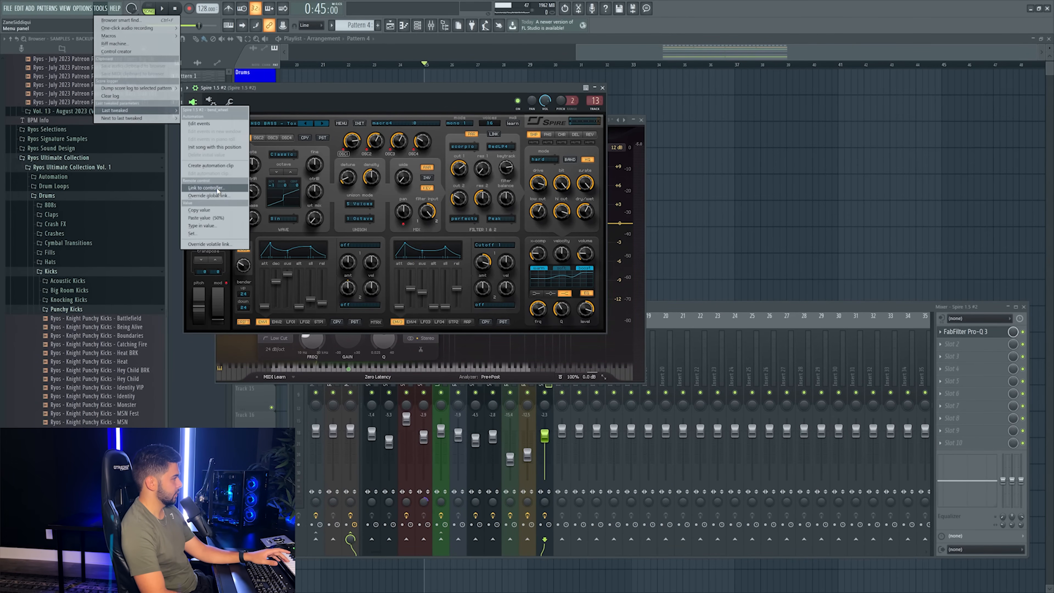
left_click(205, 188)
left_click(500, 311)
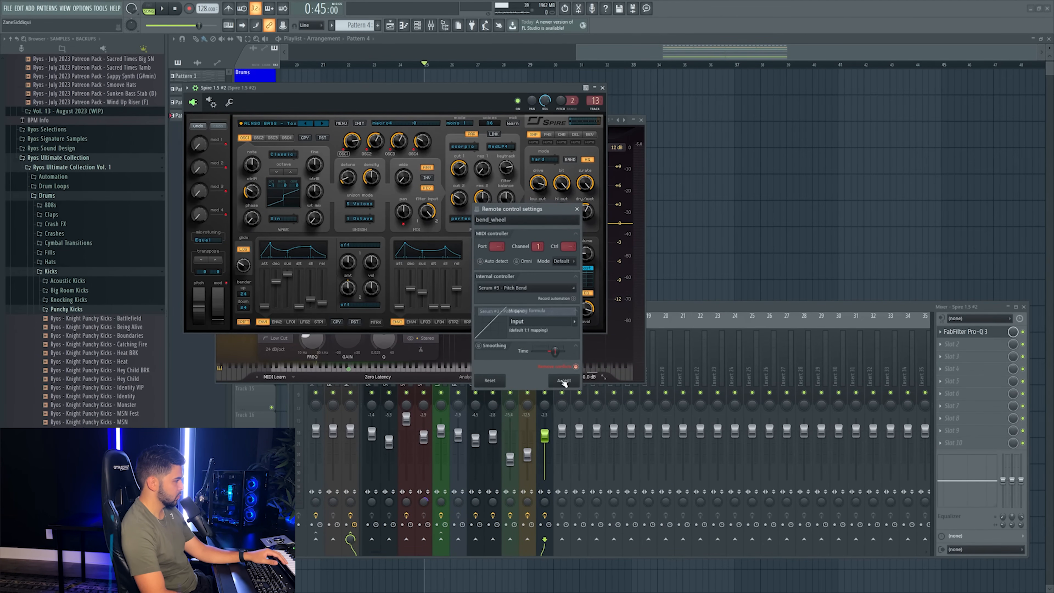
left_click(563, 380)
left_click(602, 87)
left_click(639, 121)
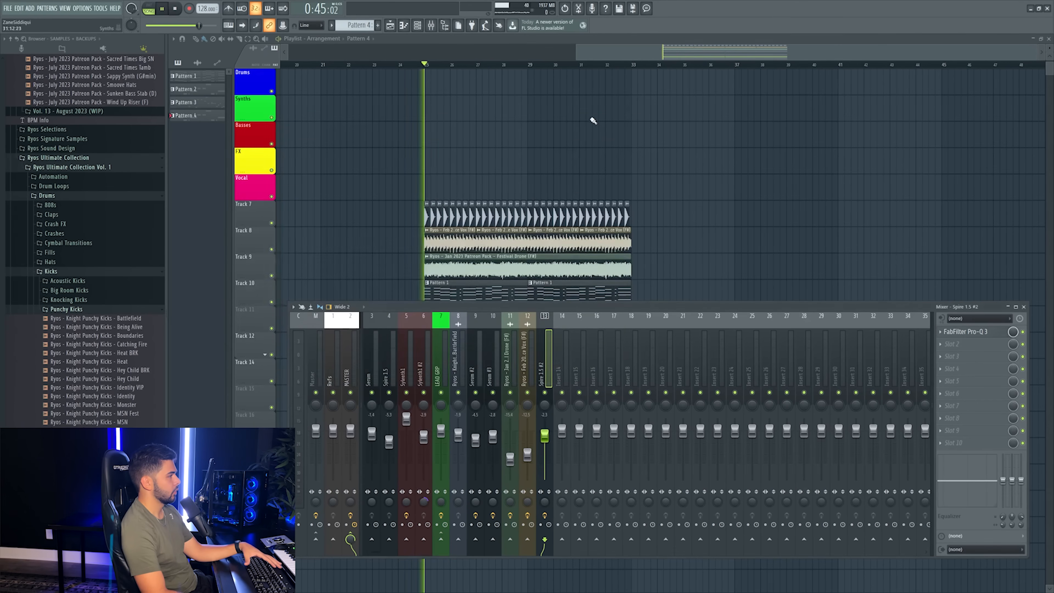
- Play the drop, place Pattern 4 on Track 11 from bar 25 and duplicate the clip to fill the eight bars
key("space")
key("F9")
scroll(443, 304, "down", 1)
left_click(443, 305)
key("ctrl+b")
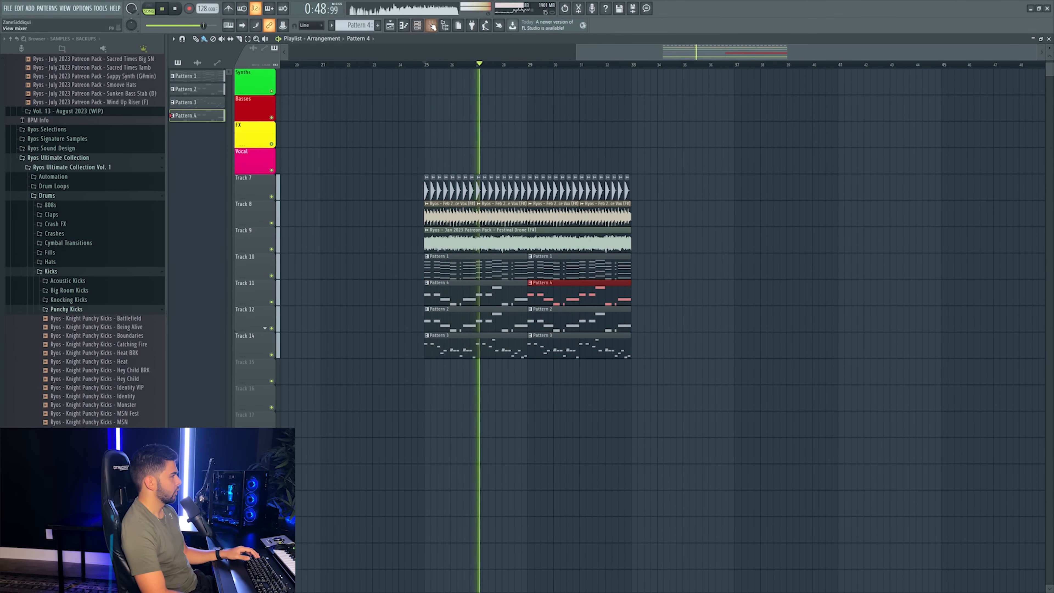
- Copy Kickstart 2 from the Serum #3 mixer track to the Spire 1.5 #2 track and unsolo the Spire
key("F9")
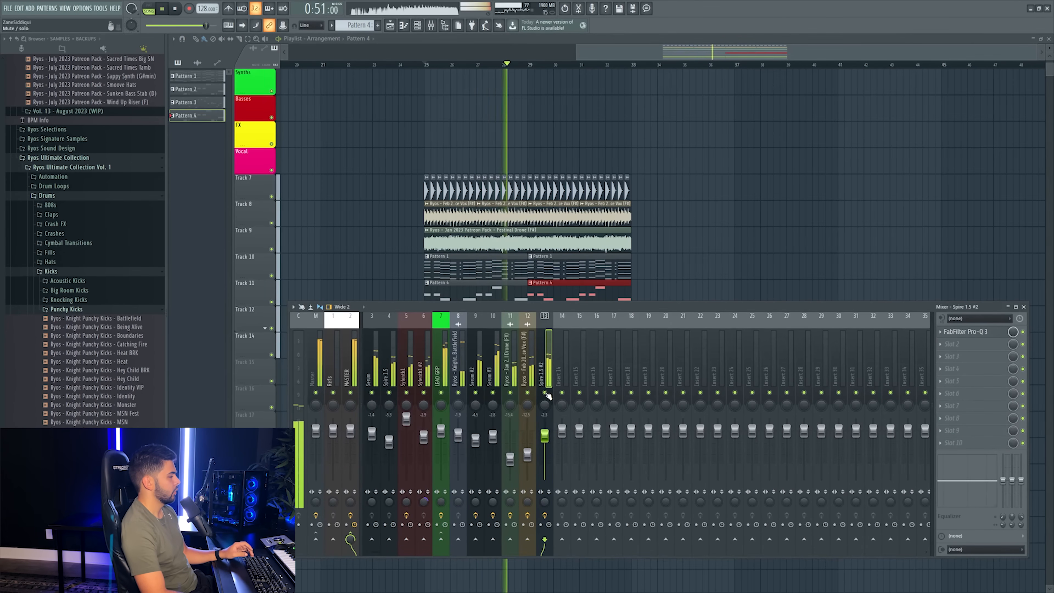
left_click(496, 398)
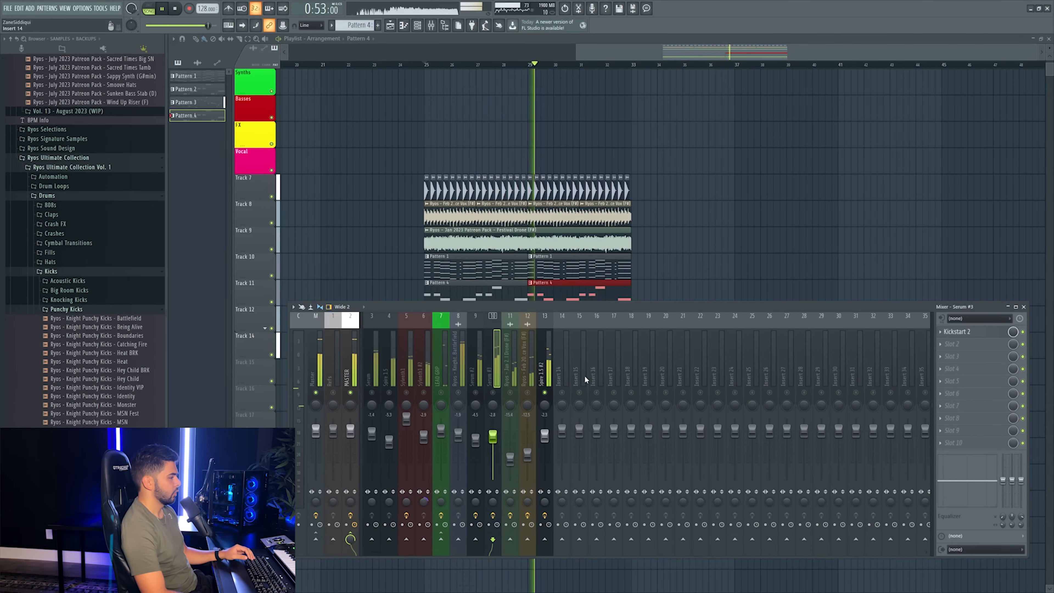
left_click(940, 331)
left_click_drag(967, 380, 547, 395)
right_click(545, 393)
- Move the Spire 1.5 #2 mixer track from insert 13 to insert 11, directly beside Serum #3
left_click(571, 372)
left_click(546, 372)
key("Left")
key("Left")
key("Left")
left_click(546, 373)
key("alt+Left")
key("alt+Left")
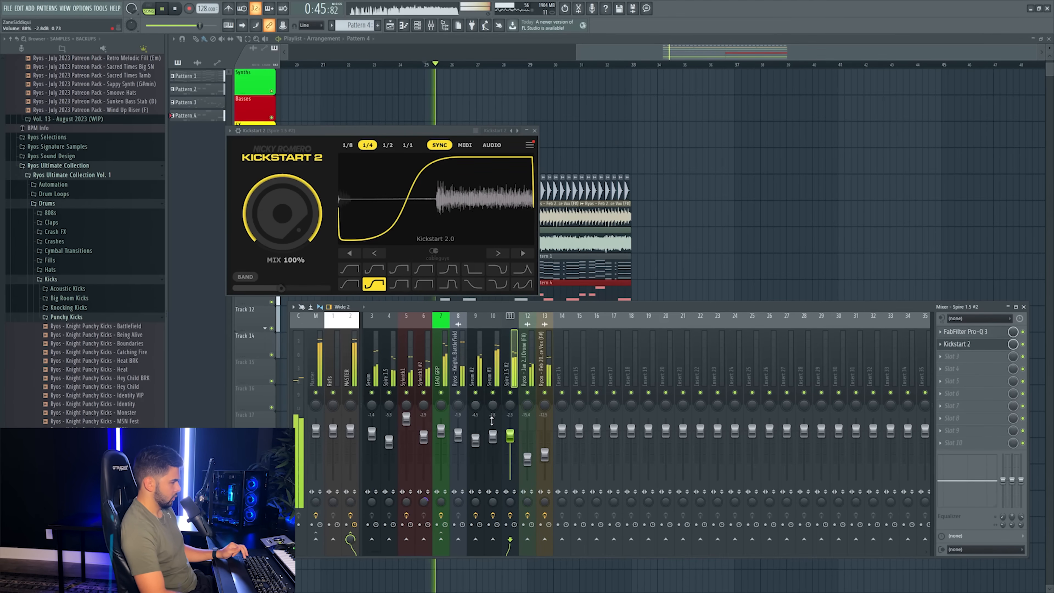
- Set the Spire 1.5 #2 mixer fader to about -3.6 dB during playback and close Kickstart 2
key("Left")
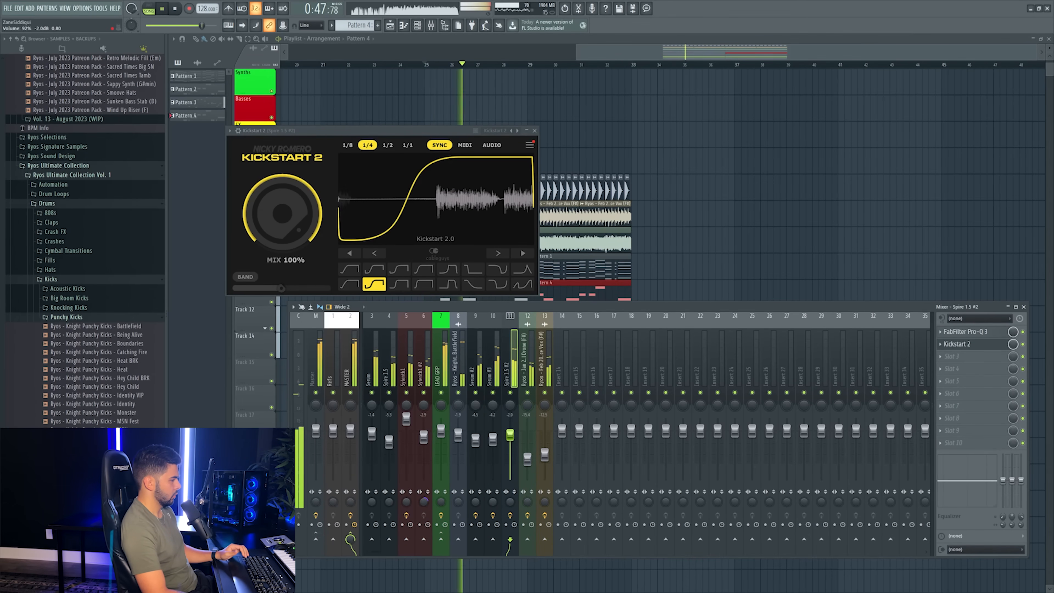
key("Right")
left_click_drag(476, 440, 512, 438)
left_click(534, 131)
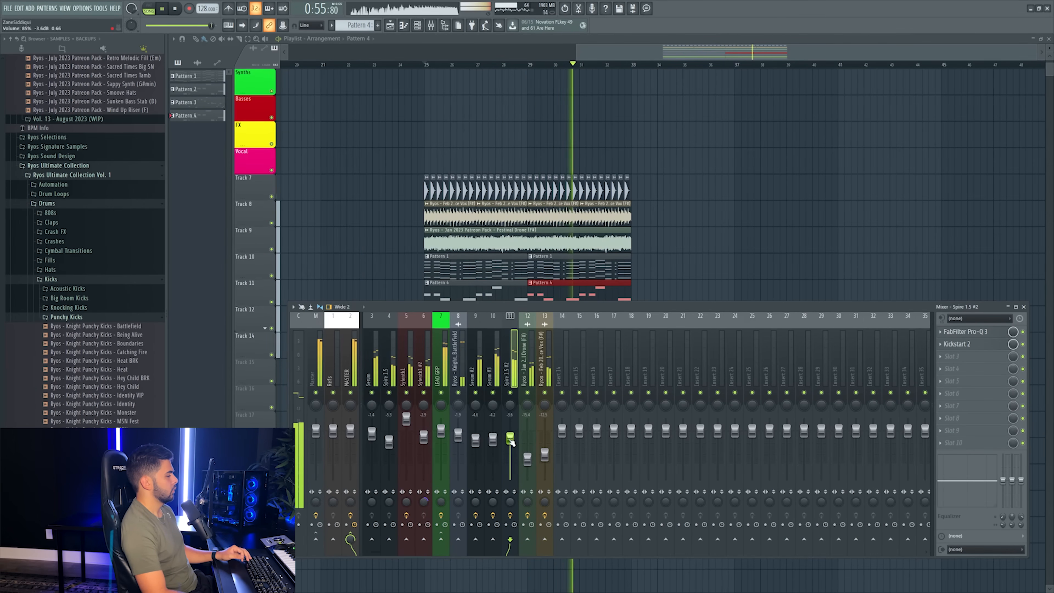
- Audition the LEAD GRP, Sylenth1 #2, Sylenth1 and Spire 1.5 mixer tracks in solo
right_click(441, 393)
right_click(425, 393)
right_click(424, 393)
right_click(406, 393)
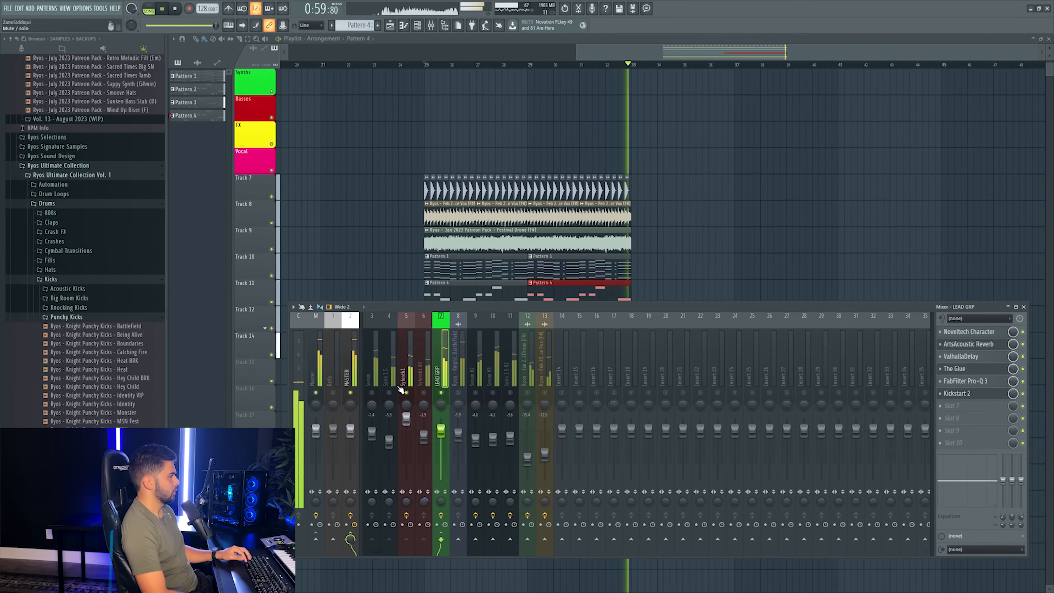
right_click(388, 392)
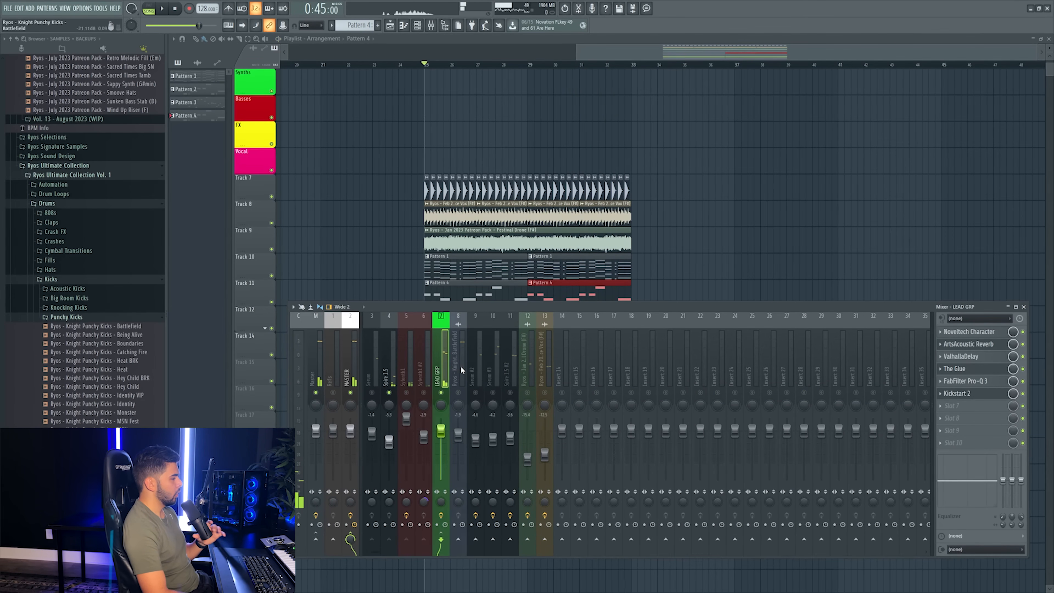
- Add kHs Transient Shaper to LEAD GRP, set its Attack to 29% and unsolo the group
left_click(950, 410)
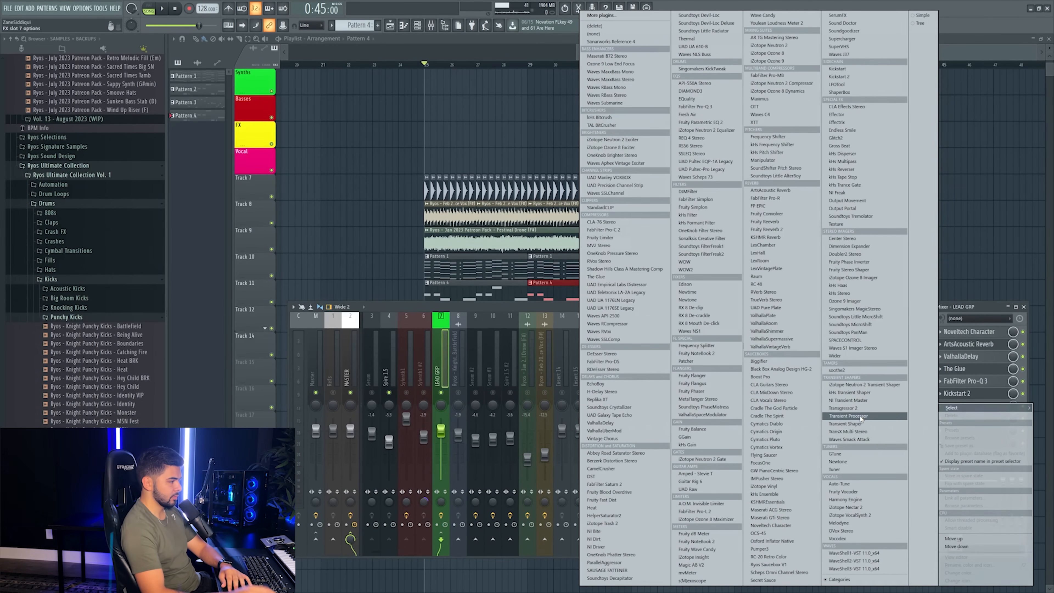
left_click(871, 394)
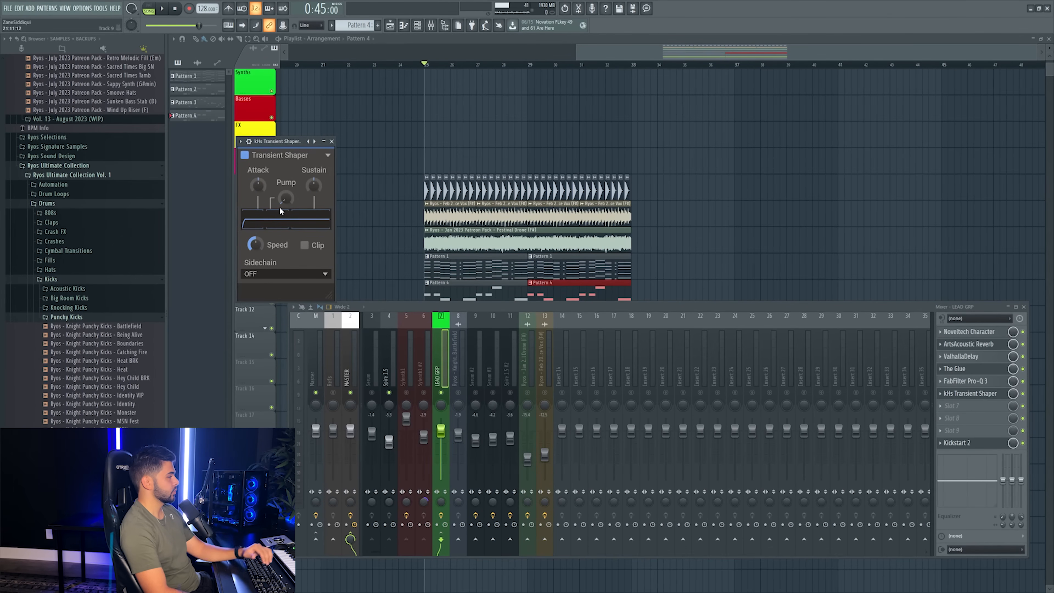
left_click_drag(274, 141, 392, 172)
key("space")
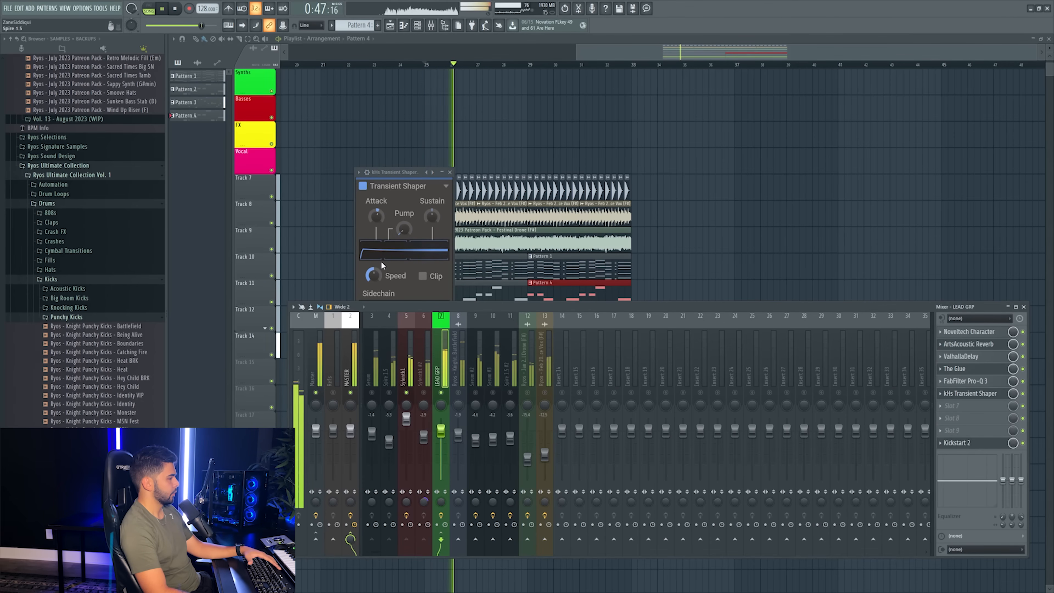
mouse_move(376, 216)
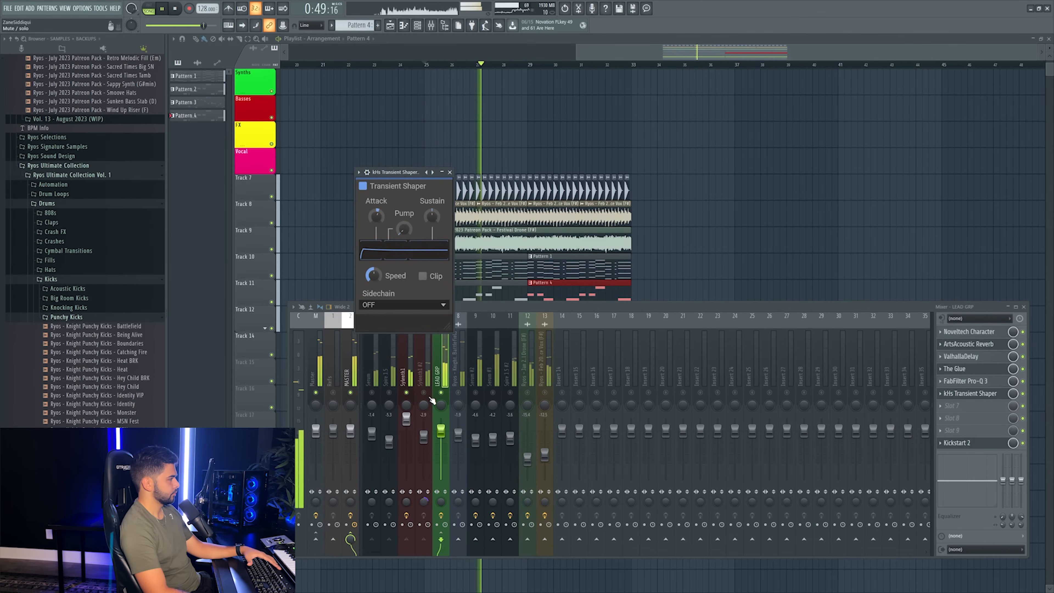
right_click(441, 393)
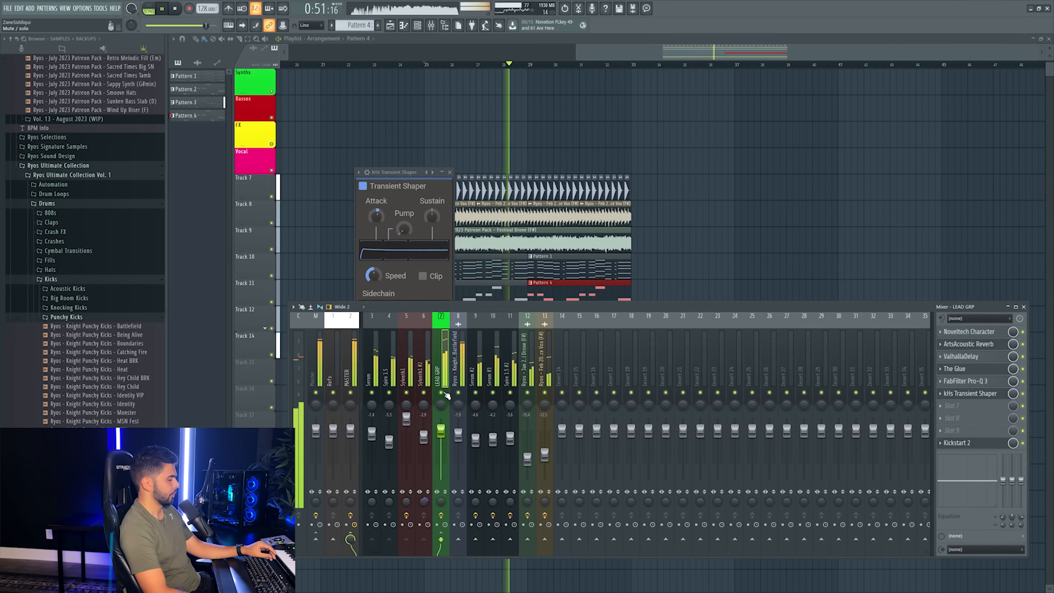
left_click_drag(376, 216, 376, 205)
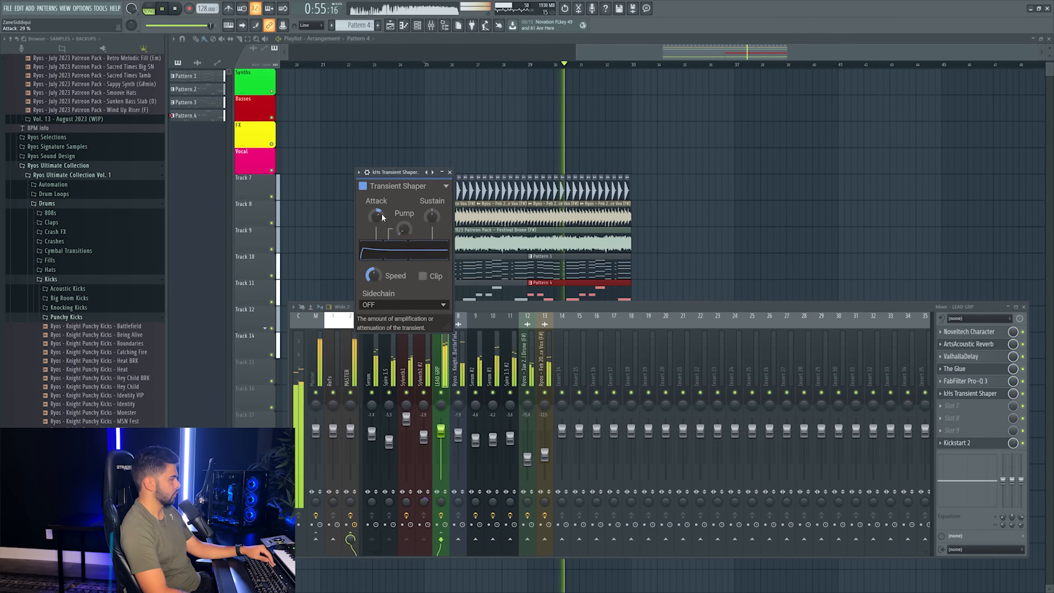
left_click_drag(378, 215, 378, 216)
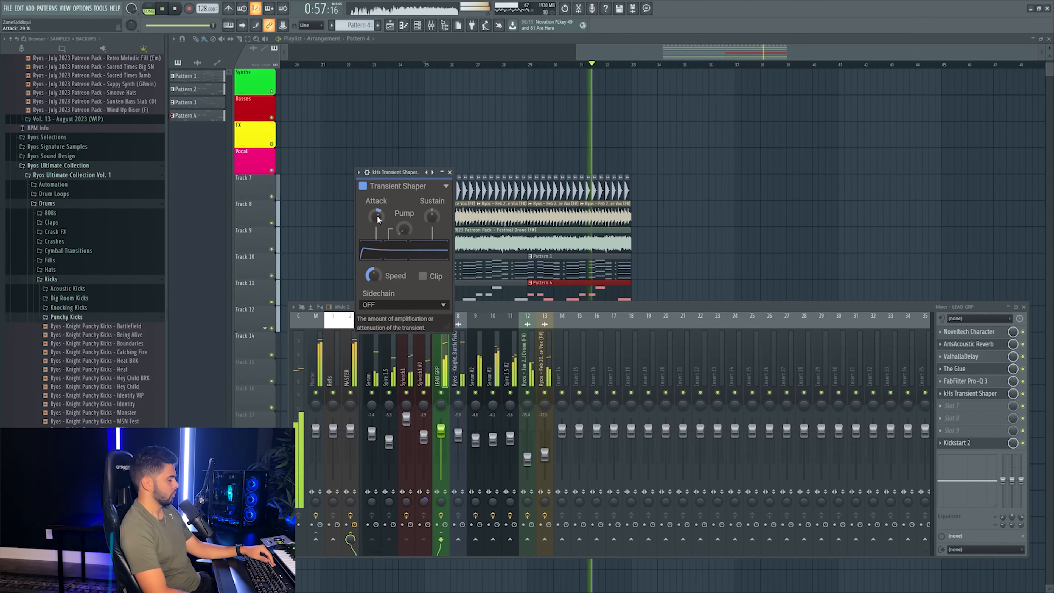
left_click(452, 172)
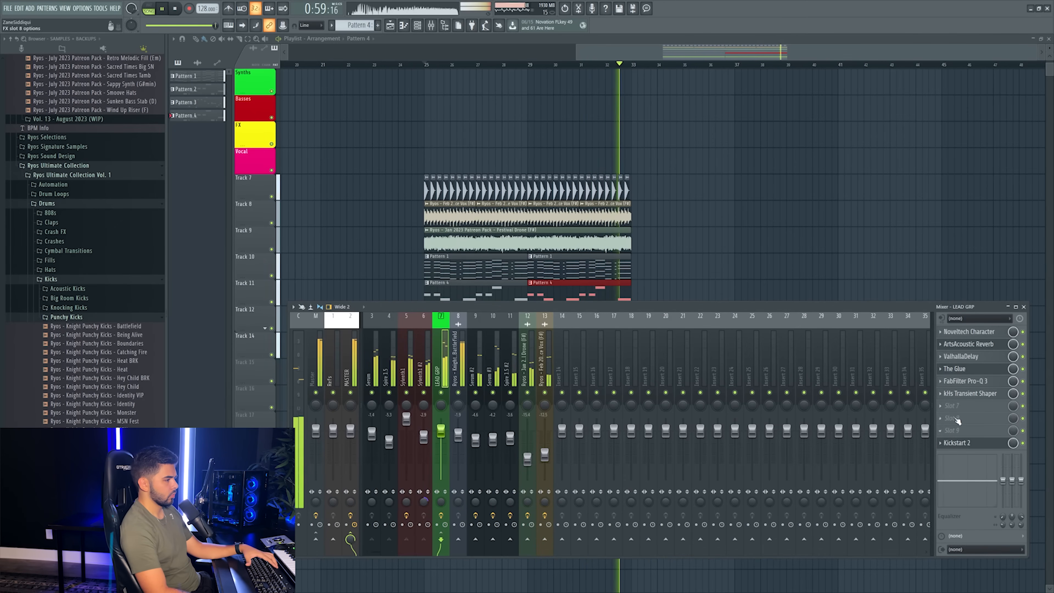
- Add UAD Pultec EQP-1A Legacy to LEAD GRP after the Transient Shaper, listen to the drop and close the plugin
key("space")
left_click(952, 409)
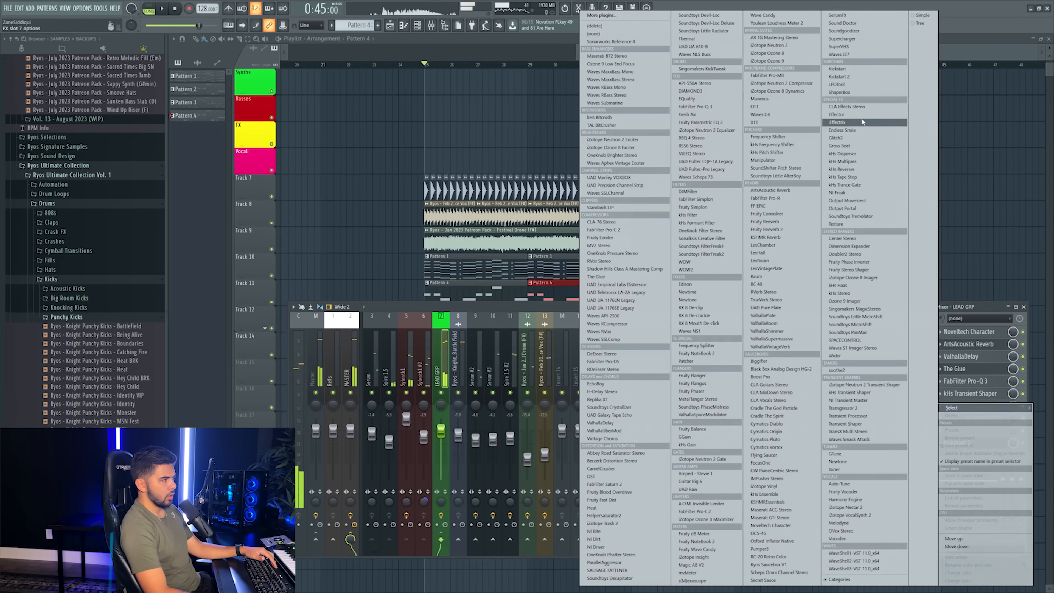
left_click(724, 161)
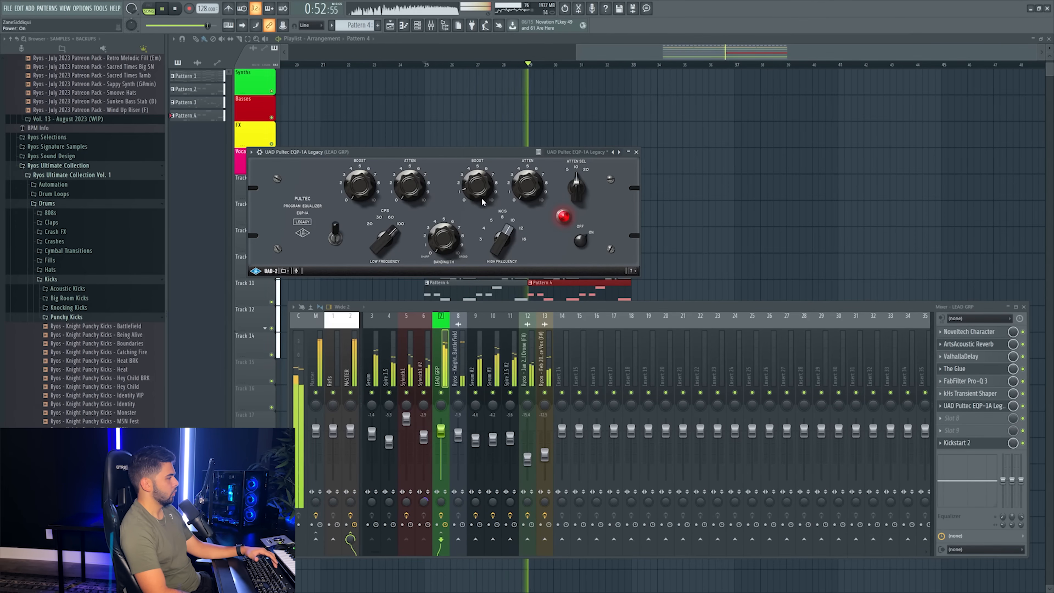
key("space")
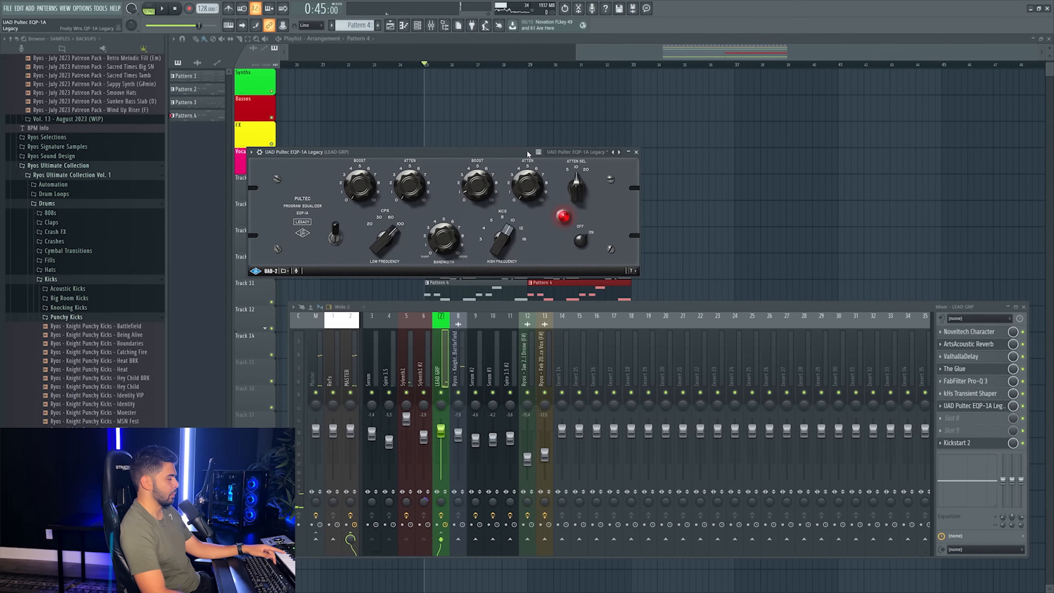
left_click_drag(467, 157, 736, 169)
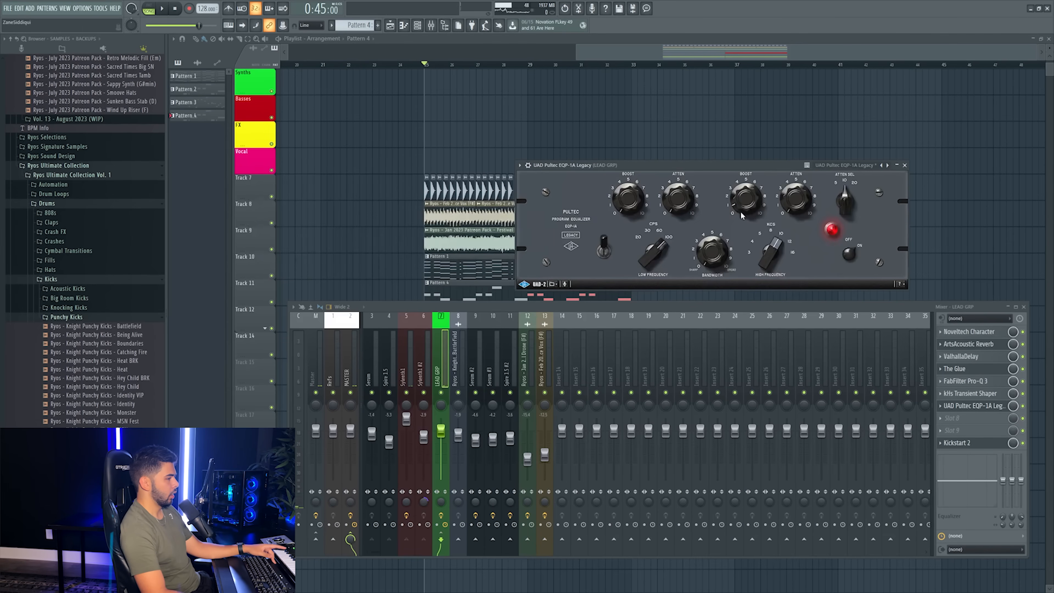
left_click(905, 166)
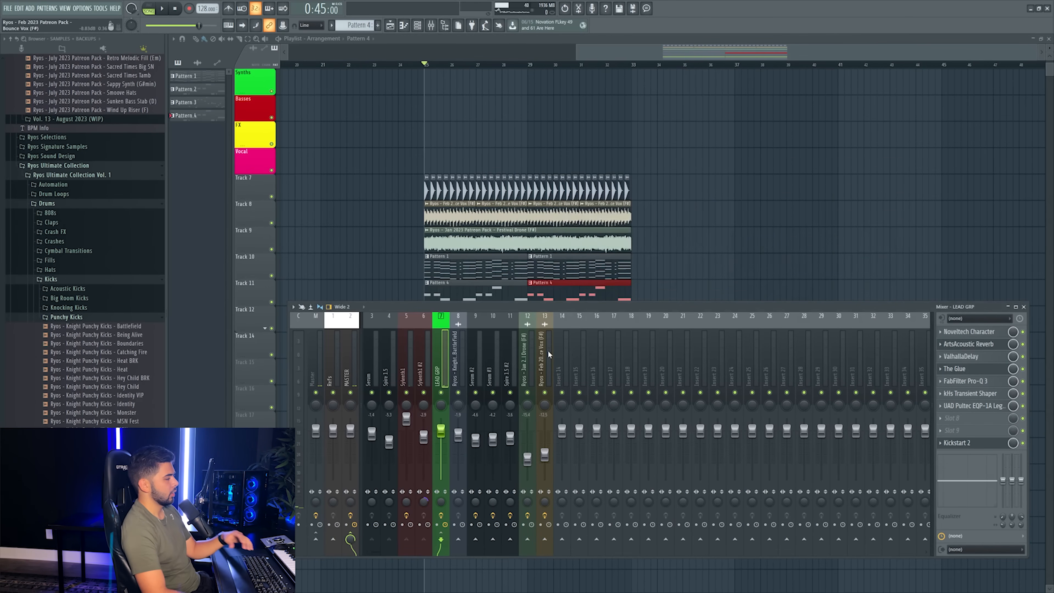
- Shift the playlist tracks below the kick downward, leaving Tracks 8 to 10 empty and placing Bounce Vox on Track 11
left_click(423, 64)
key("space")
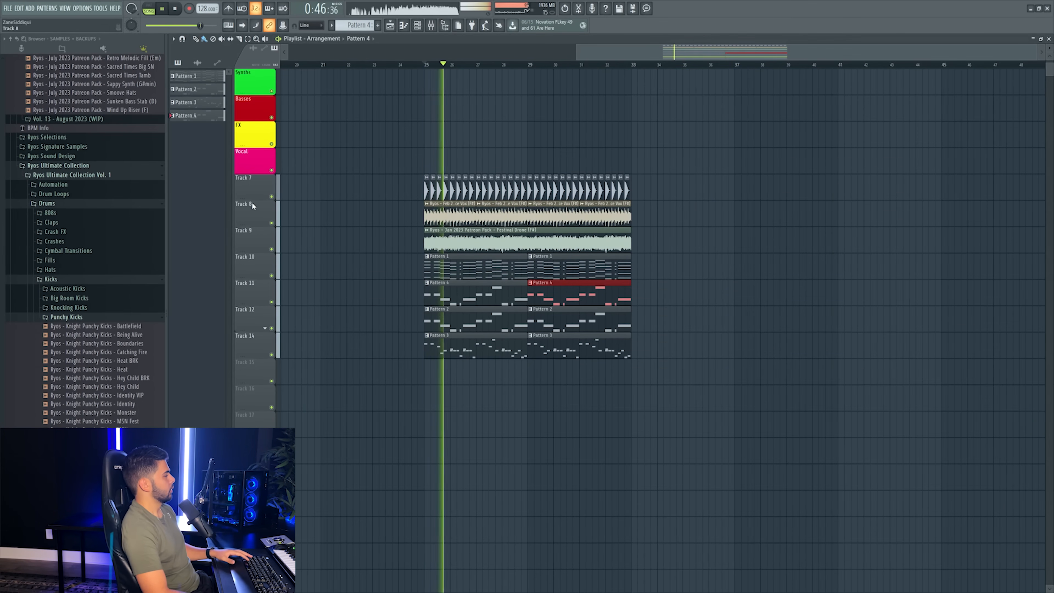
scroll(256, 373, "up", 6)
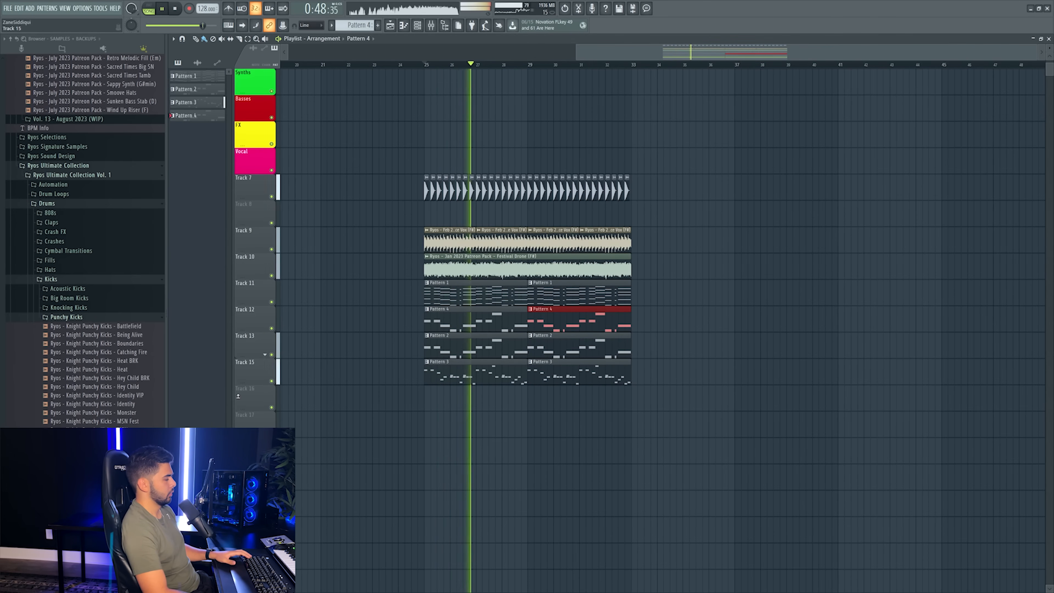
scroll(252, 399, "up", 6)
scroll(267, 425, "up", 5)
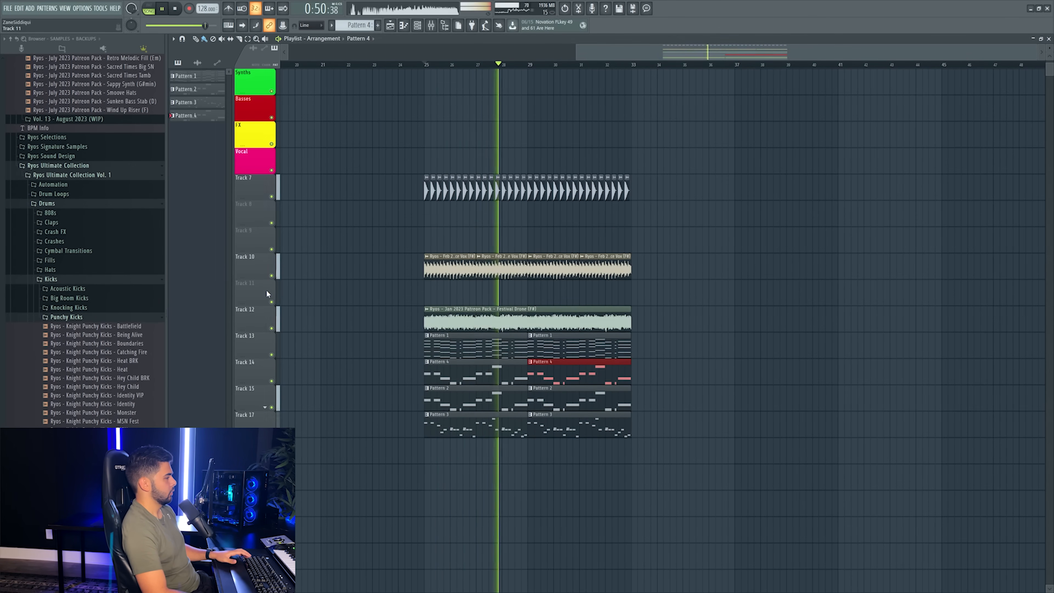
scroll(267, 294, "up", 1)
key("space")
- Play the drop from bar 25 and check how the layered clips line up with the kick
scroll(423, 66, "up", 5)
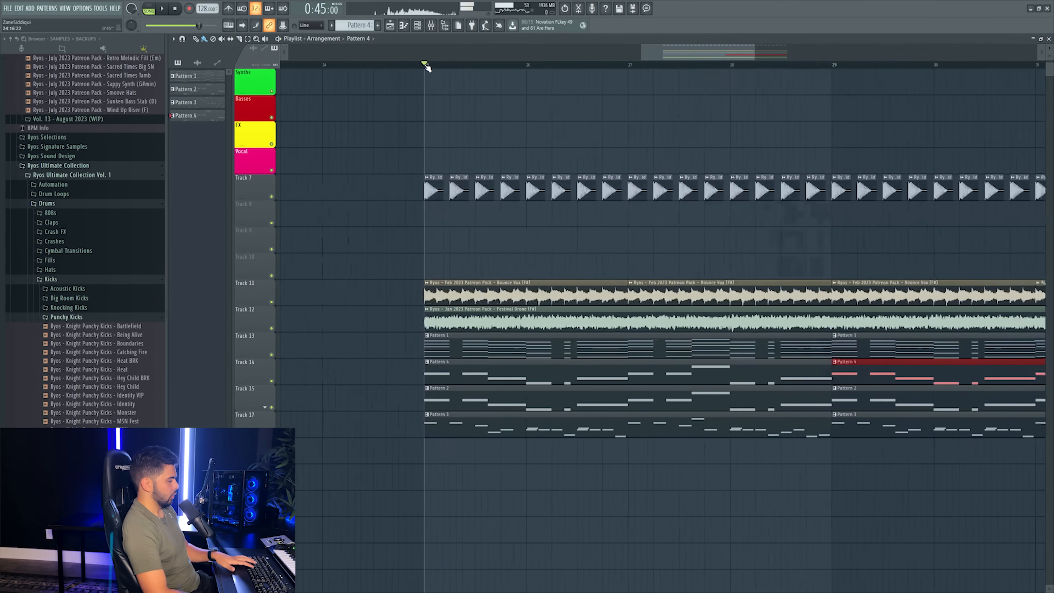
scroll(427, 68, "up", 2)
key("p")
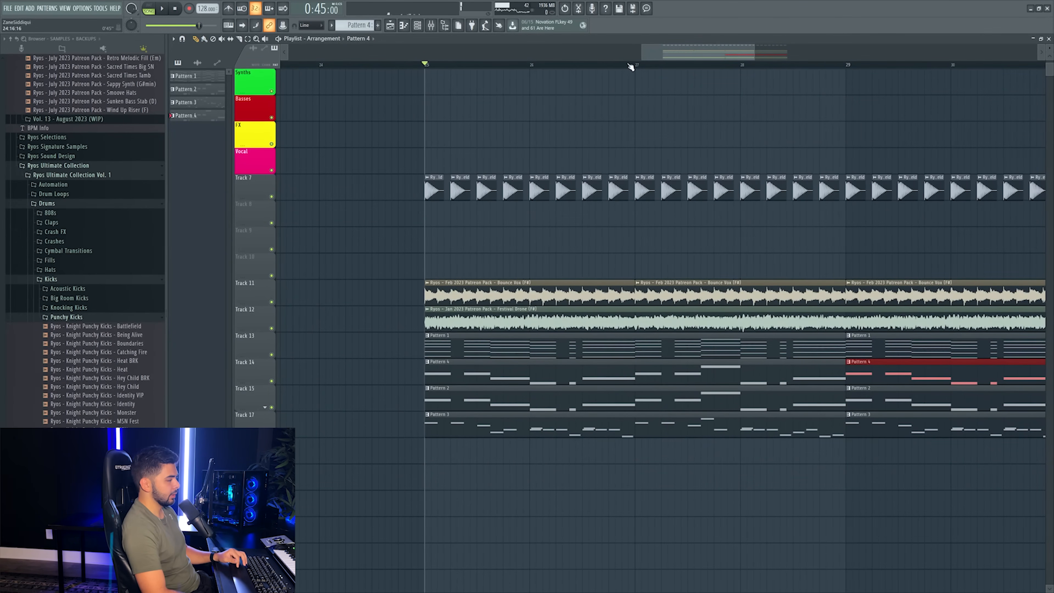
scroll(561, 241, "down", 1)
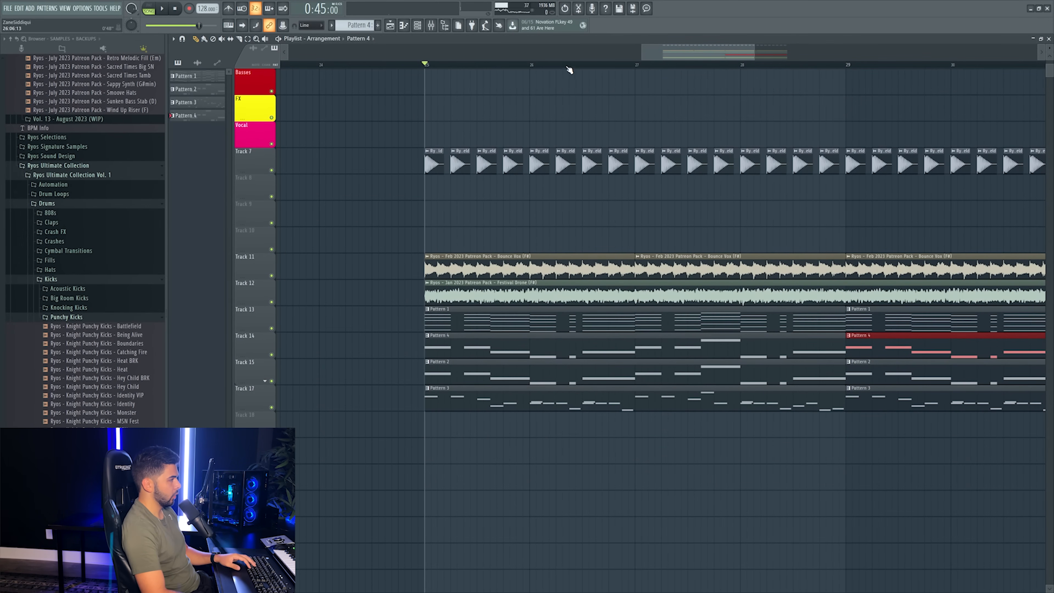
key("space")
scroll(569, 69, "up", 2)
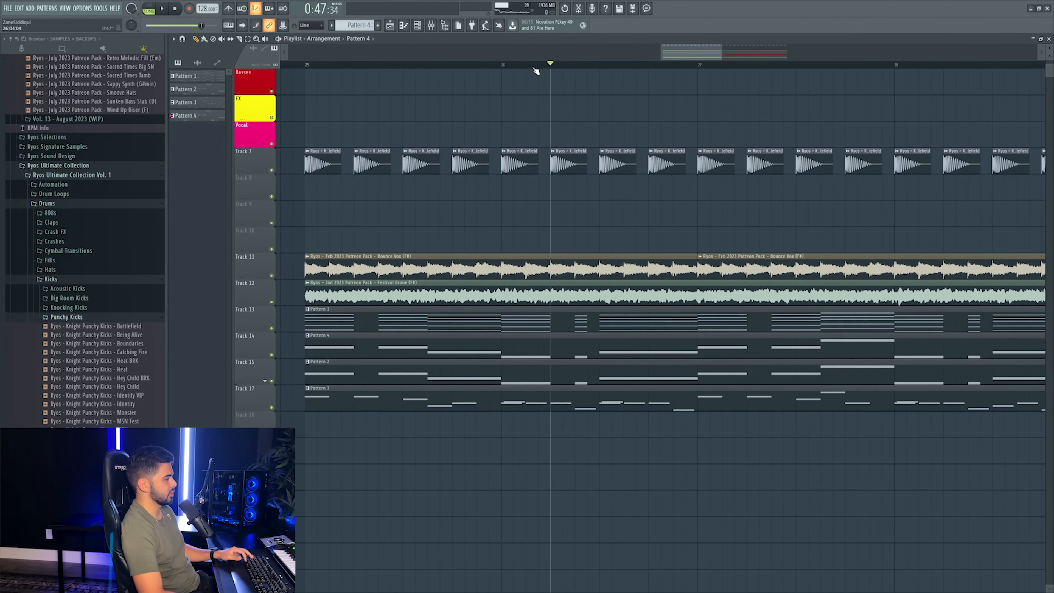
scroll(498, 64, "left", 1)
key("space")
left_click(356, 65)
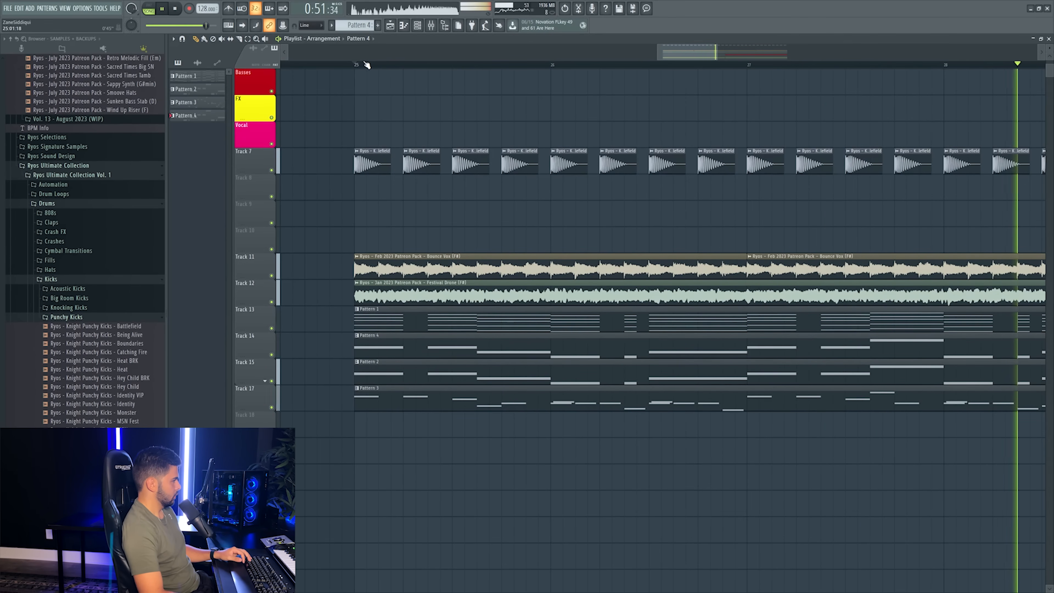
key("space")
scroll(373, 74, "down", 6, "ctrl")
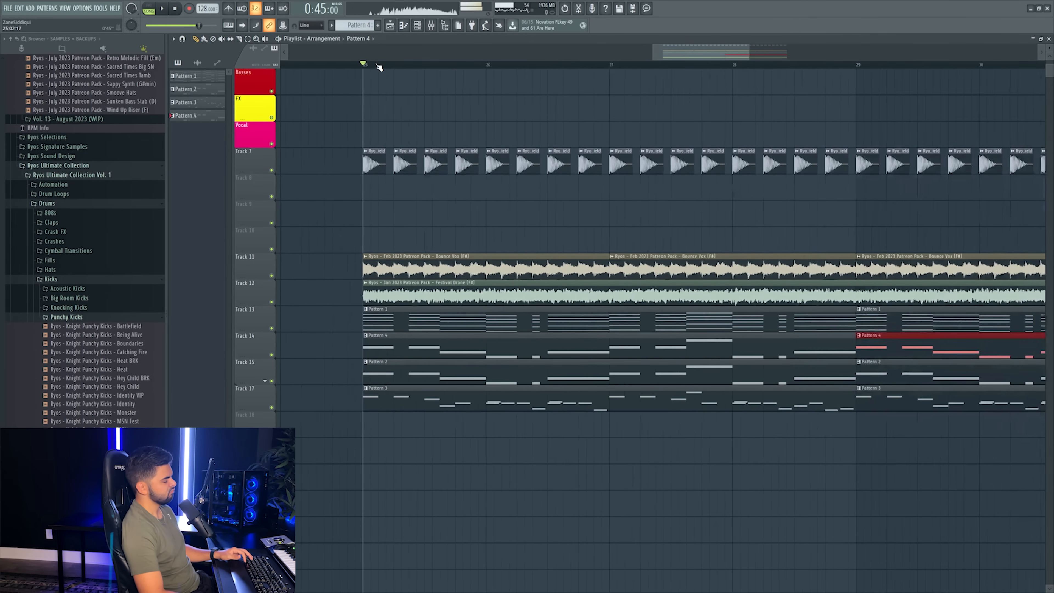
- Copy the Spire 1.5 #2 notes from Pattern 4 and create Pattern 5
left_click(386, 352)
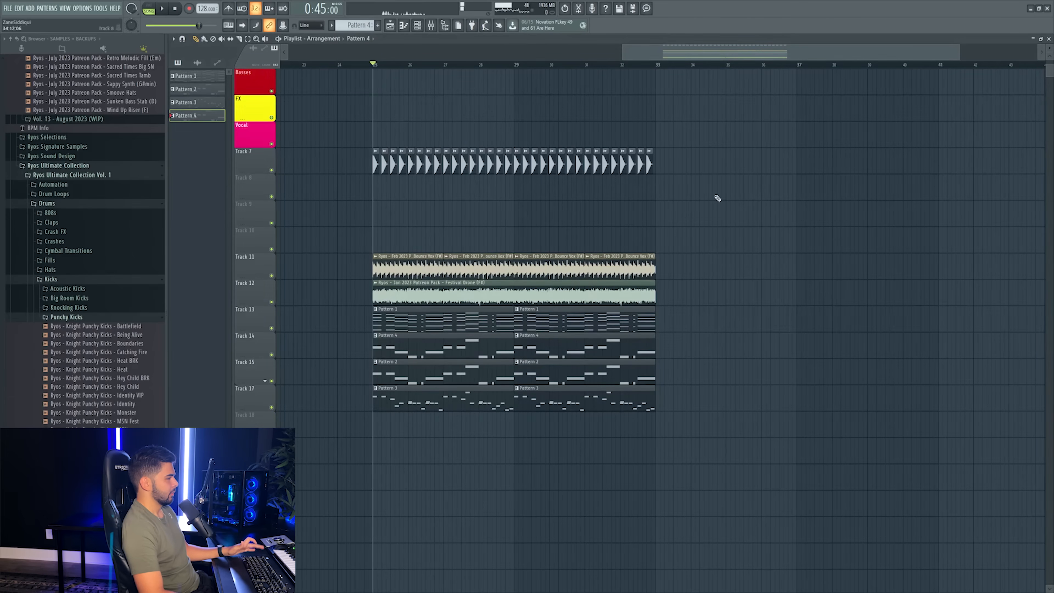
left_click(420, 27)
right_click(744, 291)
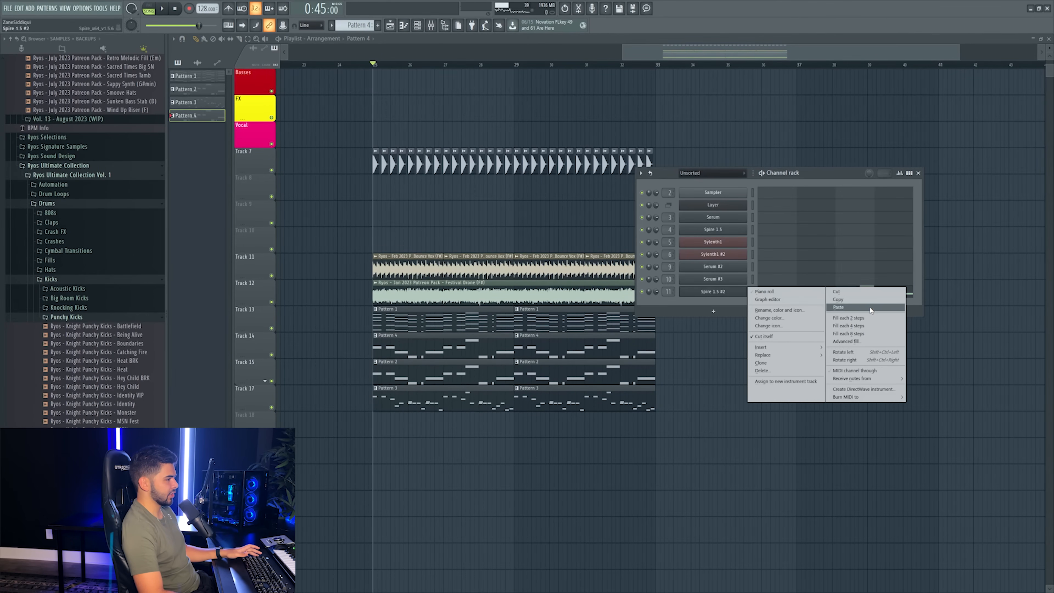
left_click(860, 299)
left_click(377, 25)
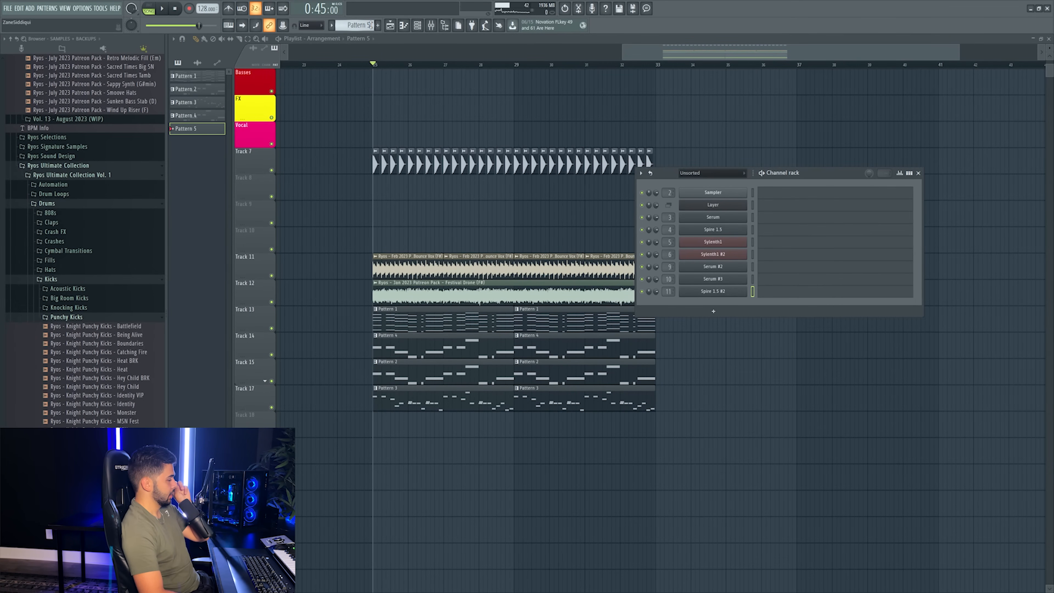
- Add another Spire 1.5 channel, audition favourite bass presets and load ALNSO_BASS - The Sub
left_click(713, 311)
left_click(701, 516)
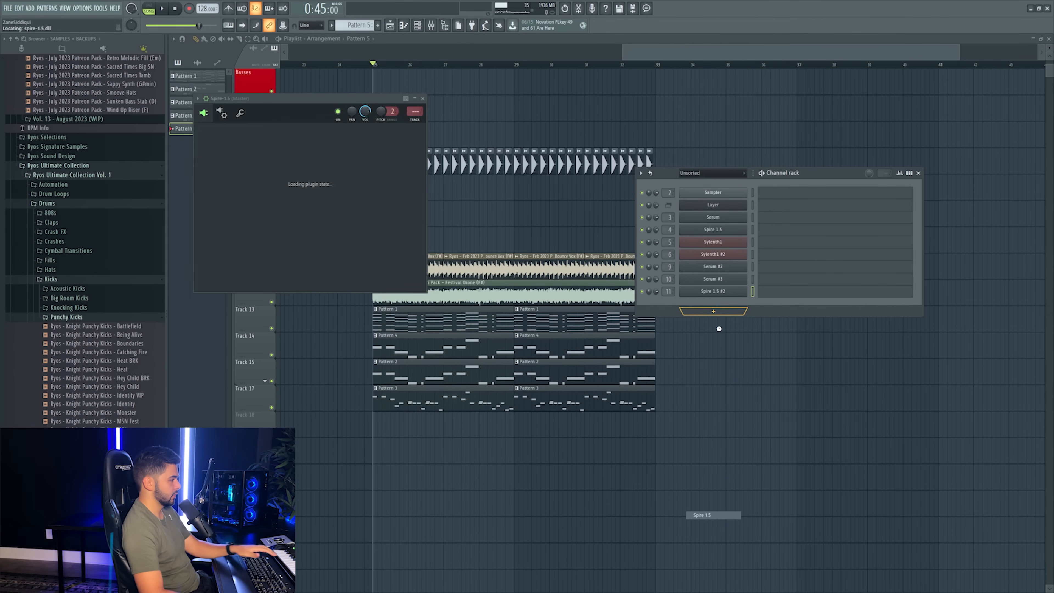
left_click(323, 134)
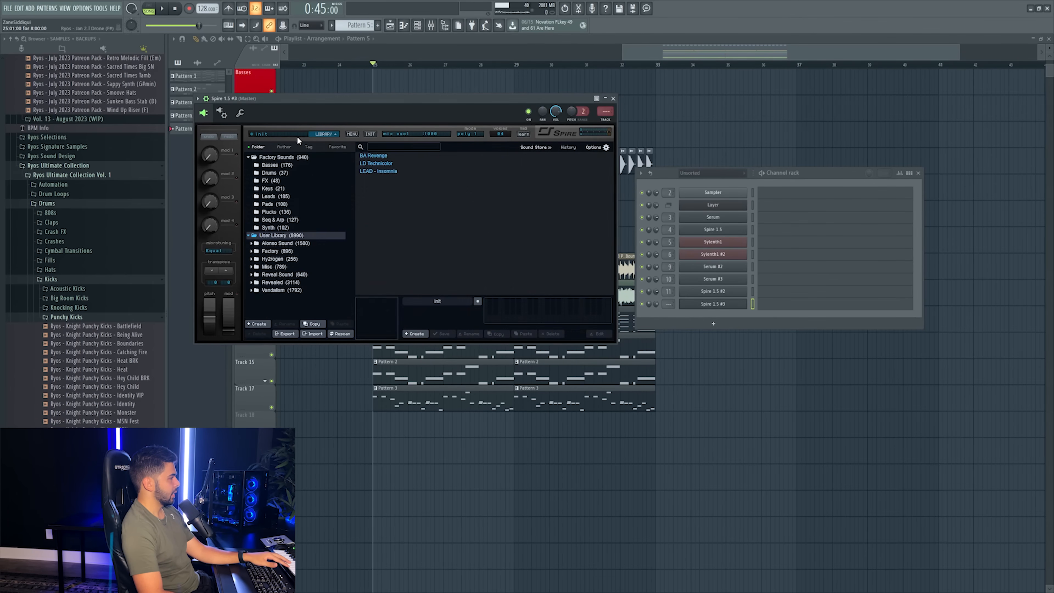
left_click(337, 146)
left_click(398, 163)
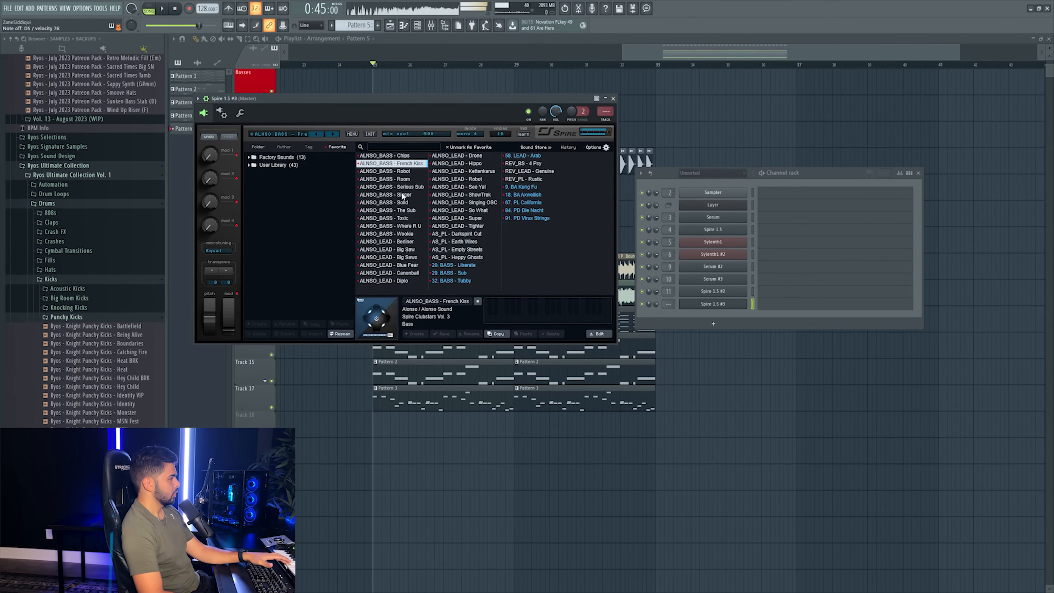
left_click(402, 194)
left_click(407, 210)
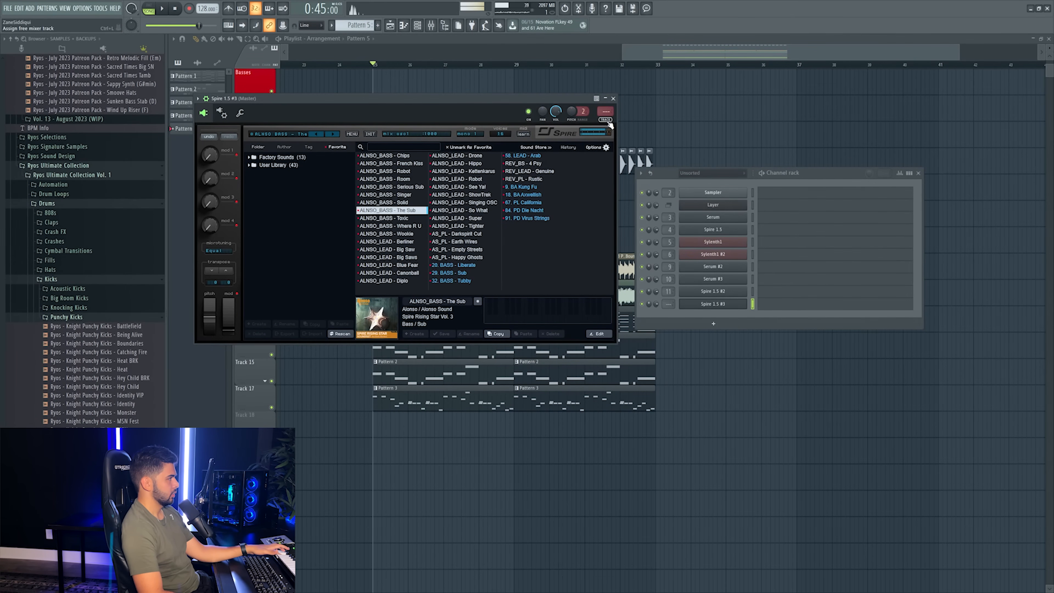
- Assign Spire 1.5 #3 to free mixer track 14 and paste the copied notes into its channel
left_click(607, 121)
left_click(811, 197)
right_click(719, 308)
left_click(847, 321)
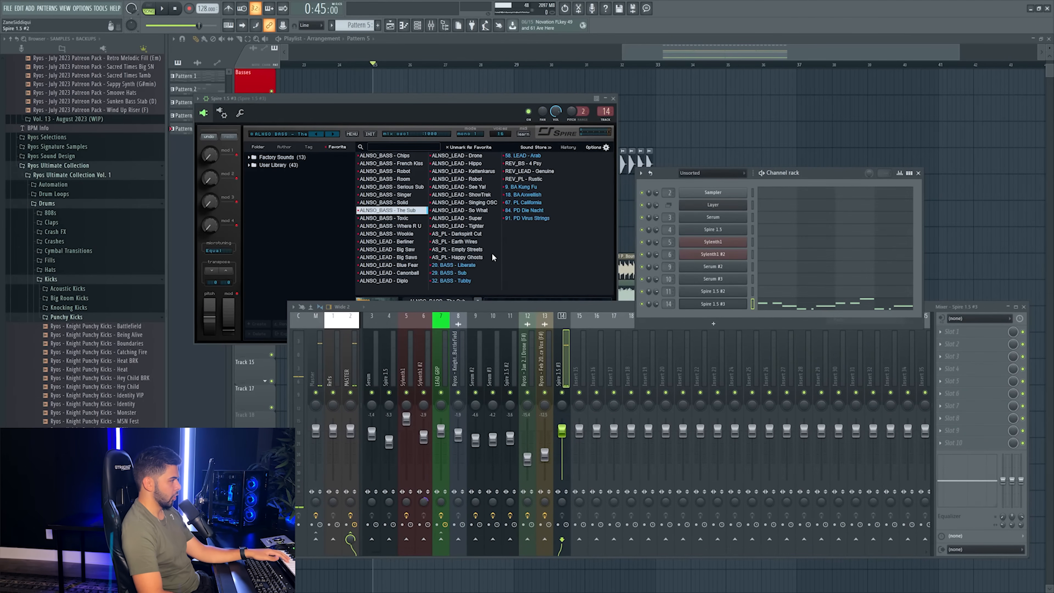
left_click(561, 364)
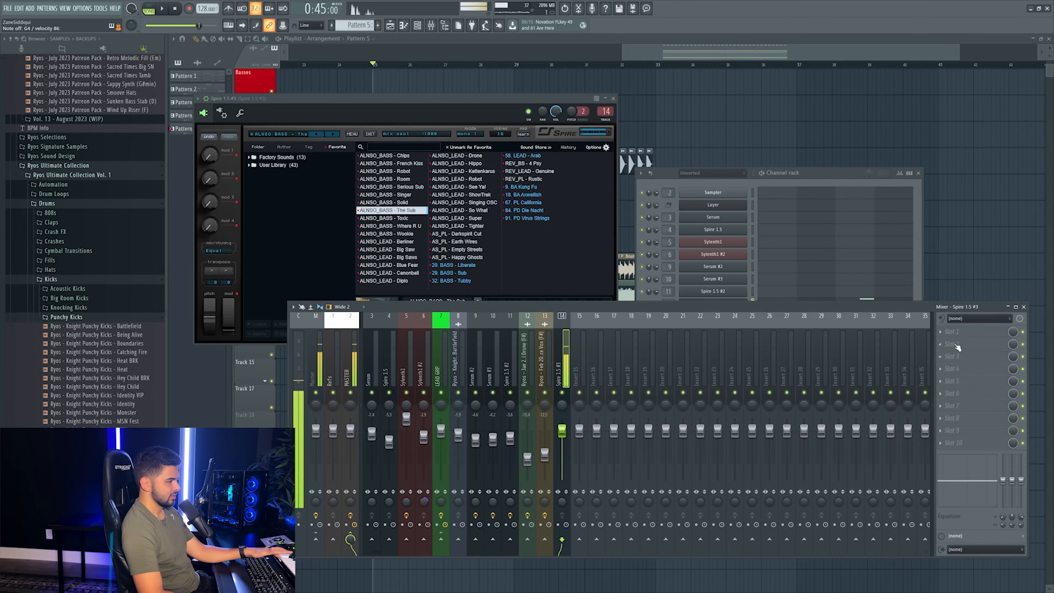
- Load Kickstart 2 on the Spire 1.5 #3 mixer track and select the Tighter ducking curve
left_click(954, 332)
left_click(839, 76)
left_click(407, 282)
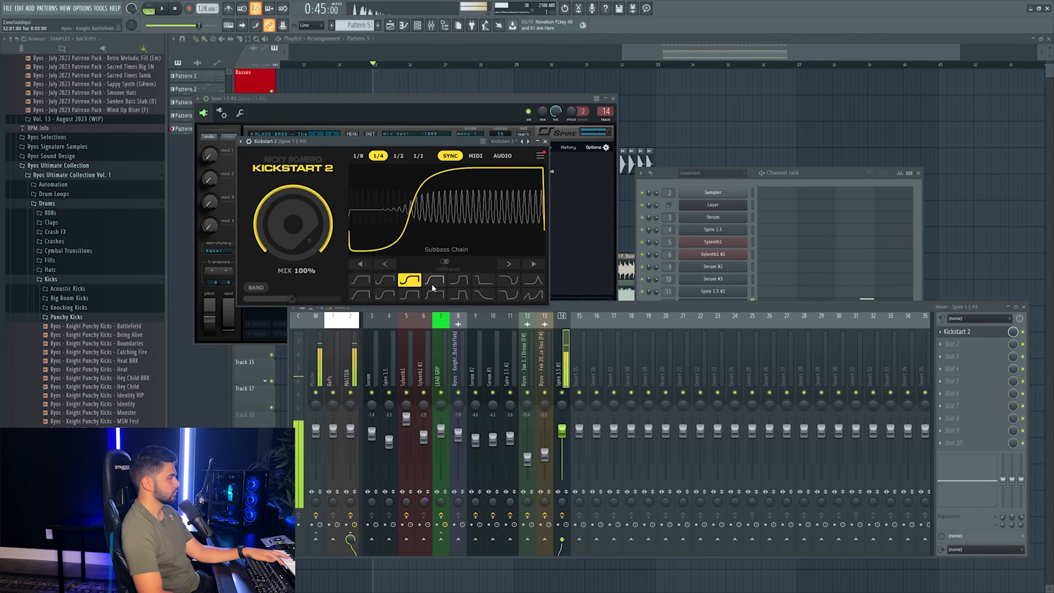
left_click(410, 294)
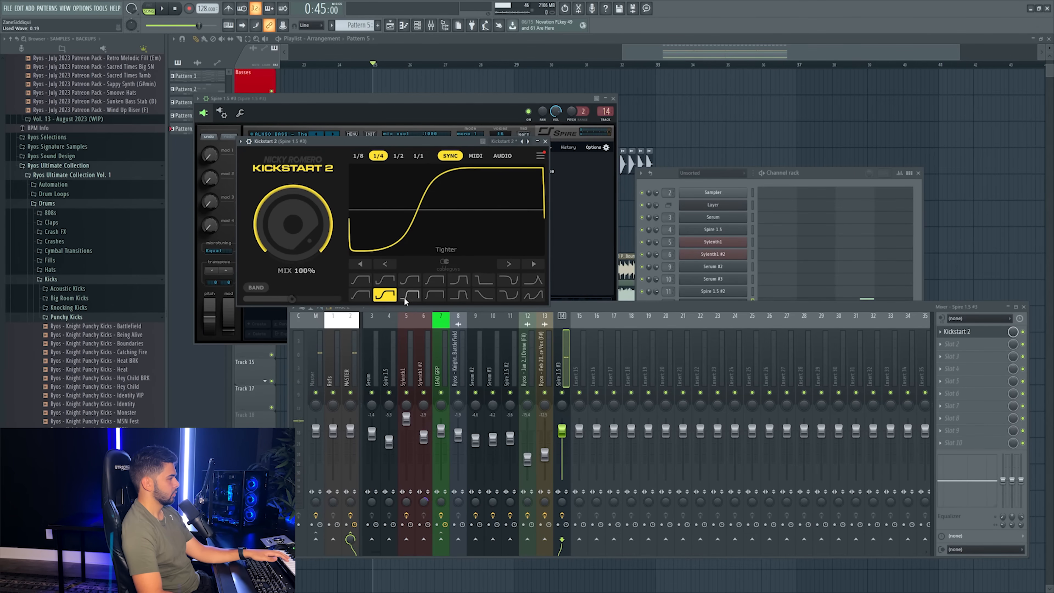
- Play the drop and move the Pattern 5 track up to sit directly below the Pattern 4 track
left_click(820, 173)
key("space")
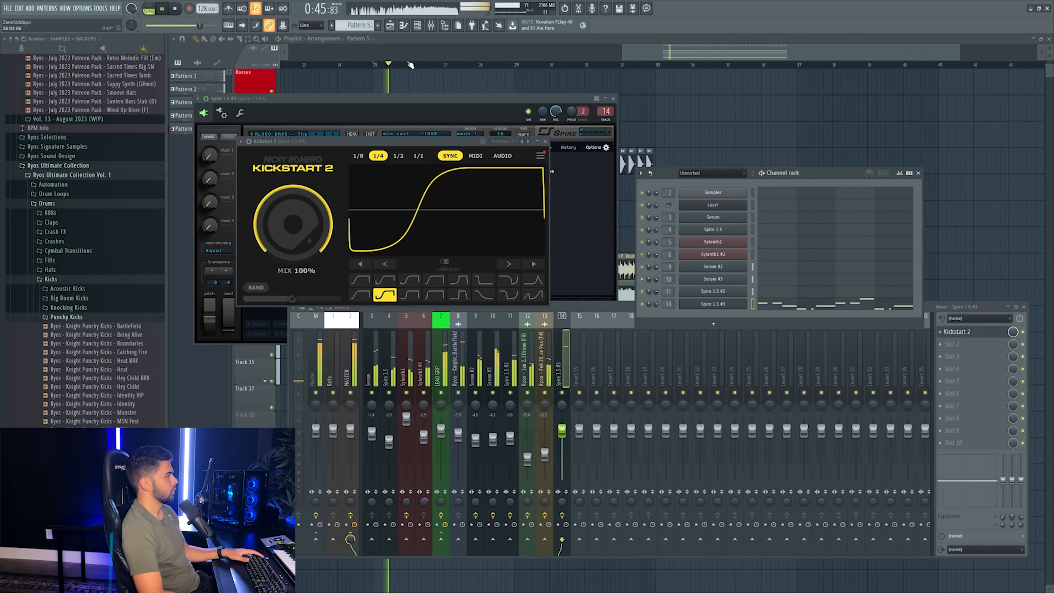
key("F12")
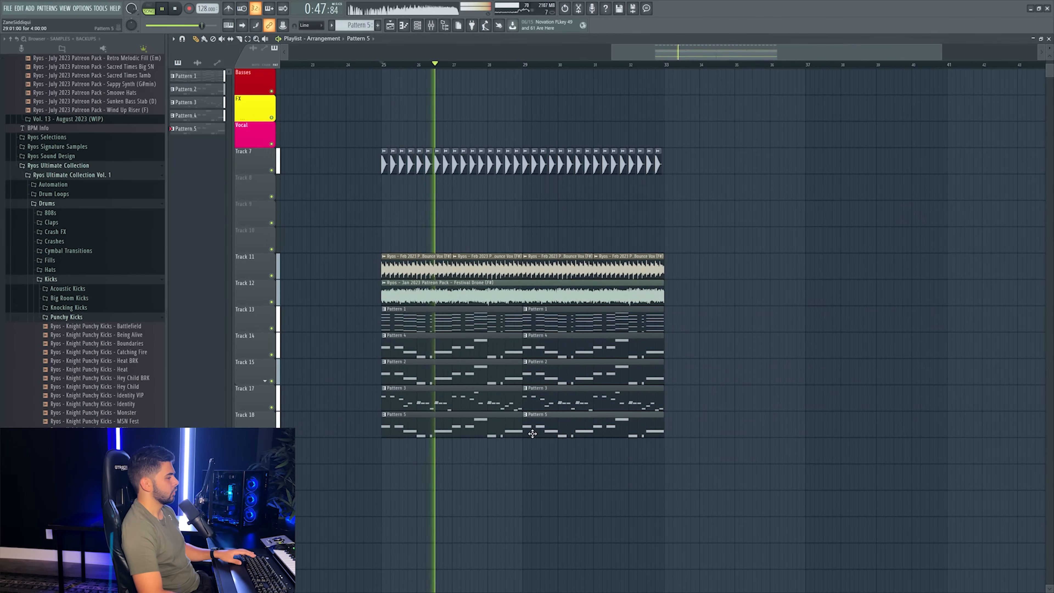
scroll(252, 426, "up", 2)
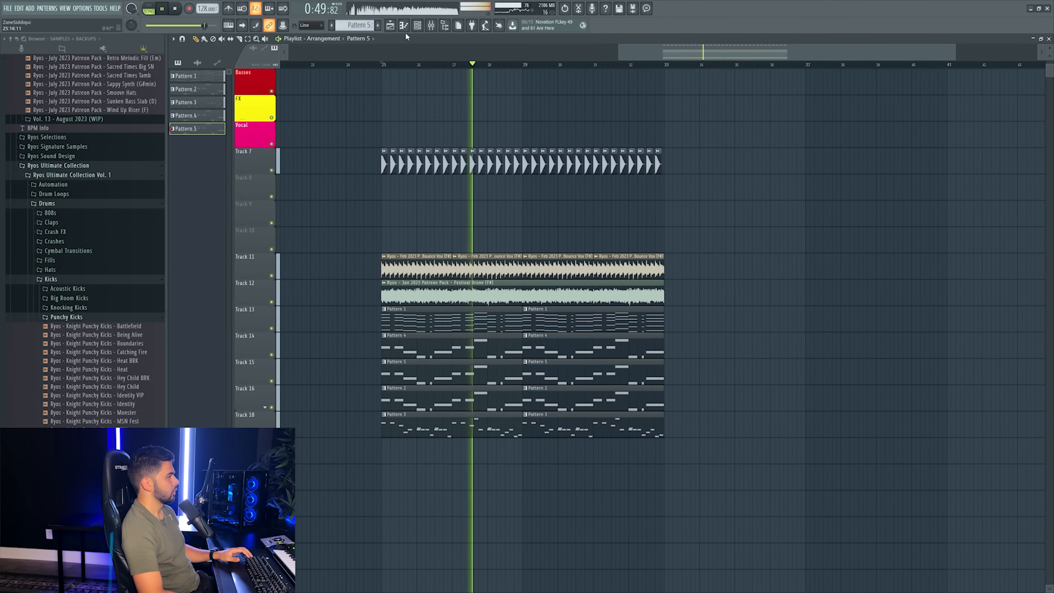
- Set the bender range of Spire 1.5 #3 to 24 for both up and down
left_click(418, 25)
left_click(722, 304)
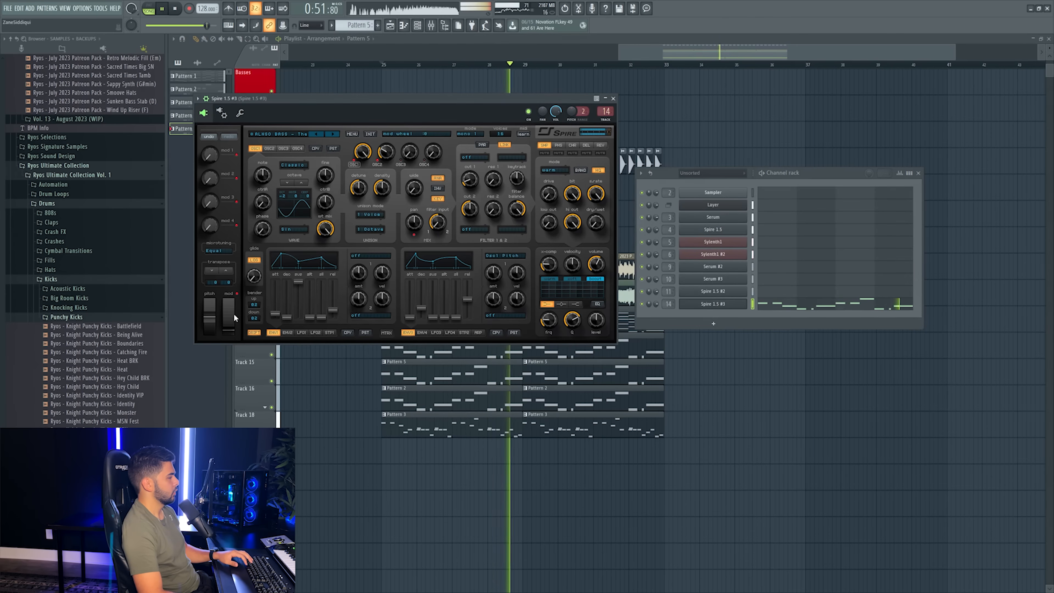
left_click(254, 317)
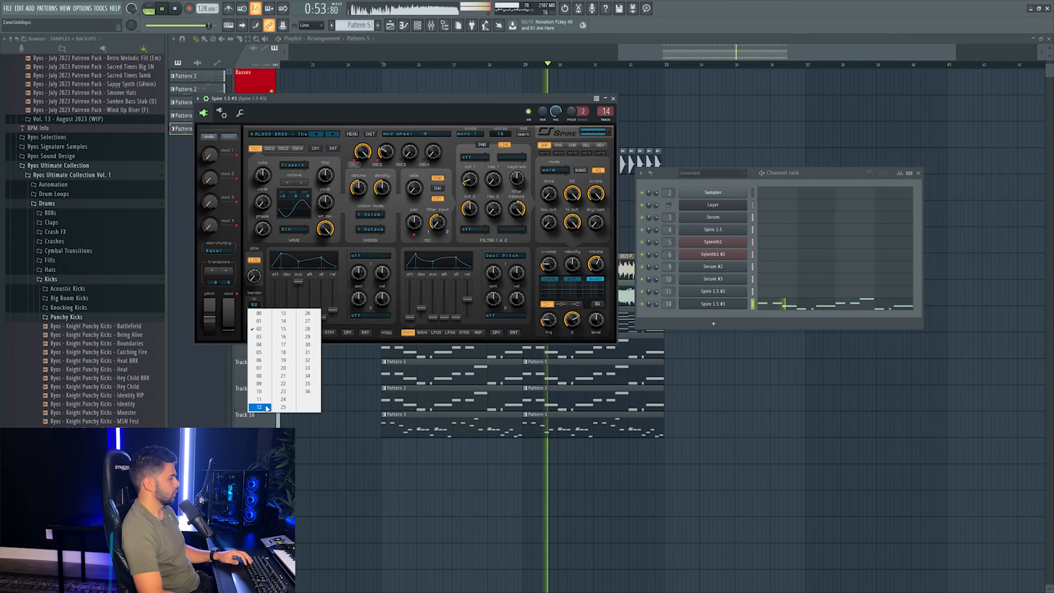
left_click(283, 399)
left_click(254, 318)
left_click(284, 413)
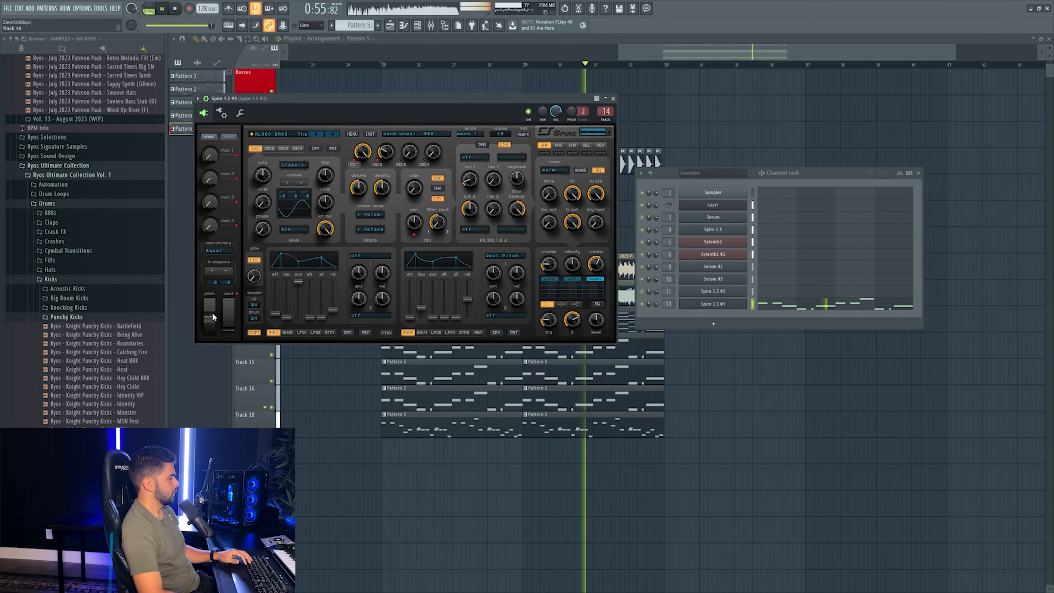
- Link the Spire 1.5 #3 bend wheel to the existing Serum Pitch Bend automation clip as its internal controller
left_click(104, 8)
mouse_move(125, 110)
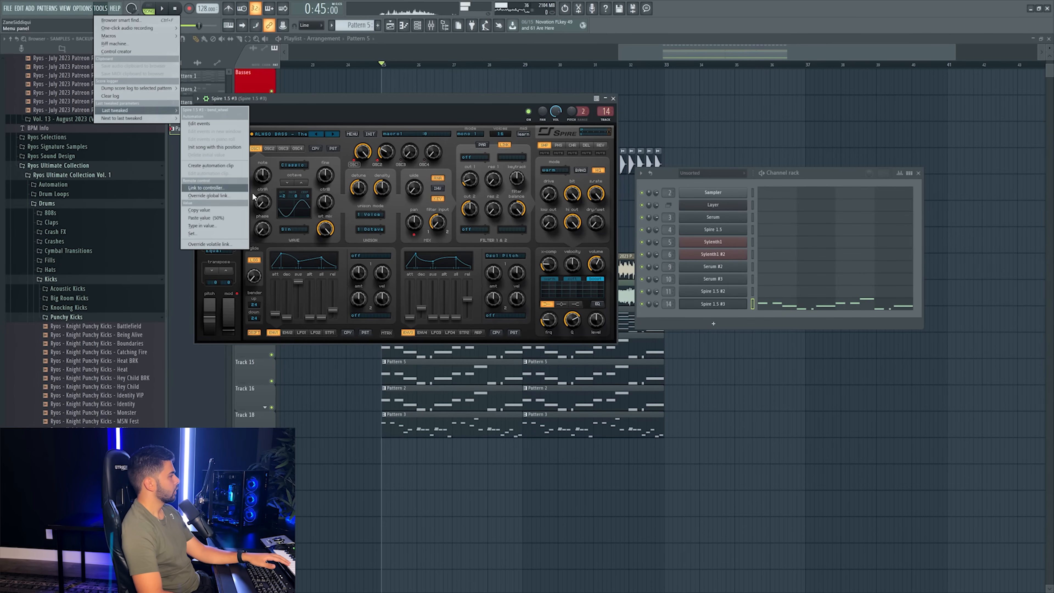
left_click(216, 188)
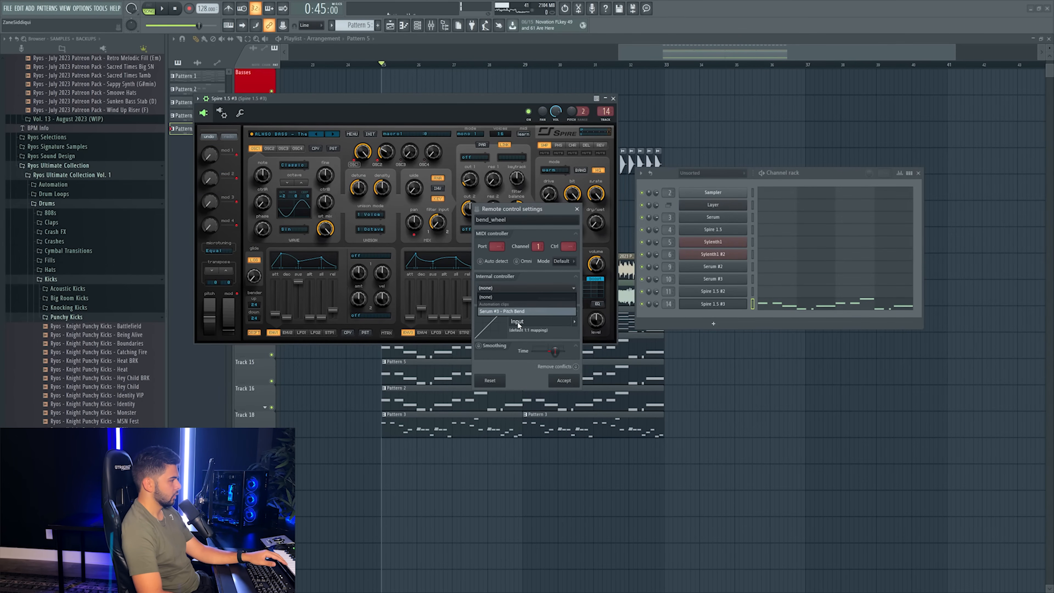
left_click(564, 381)
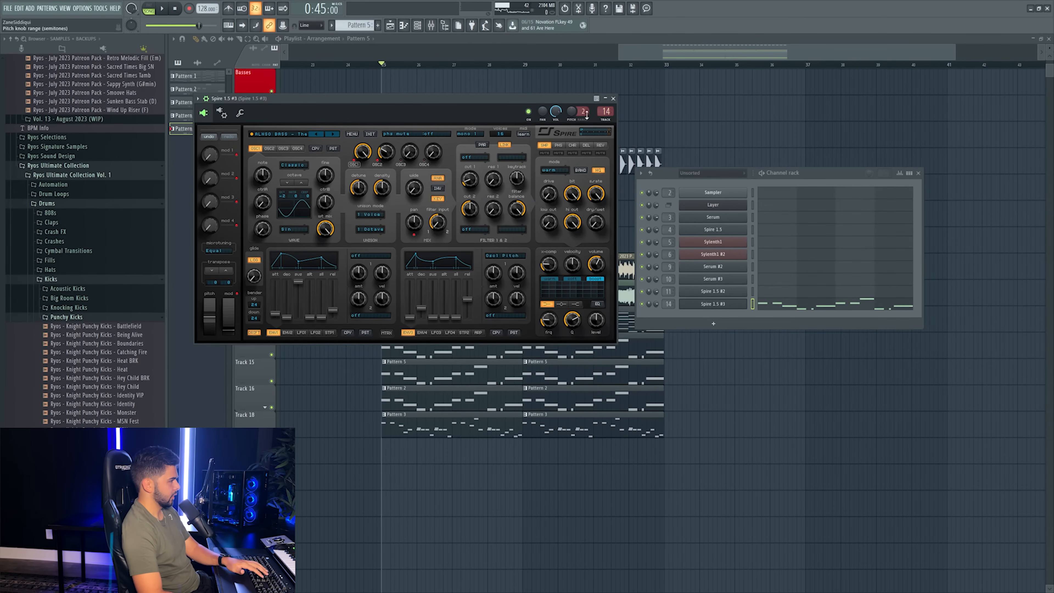
left_click(614, 98)
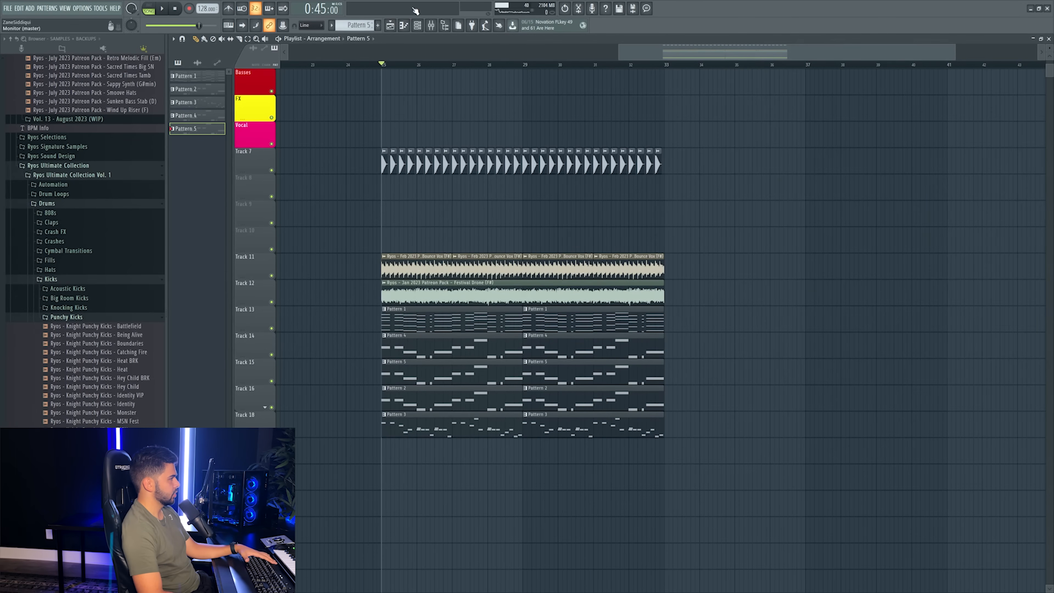
- Play the drop and lower the Spire 1.5 #3 sub's mixer level to balance it with the kick and other layers
key("space")
key("F9")
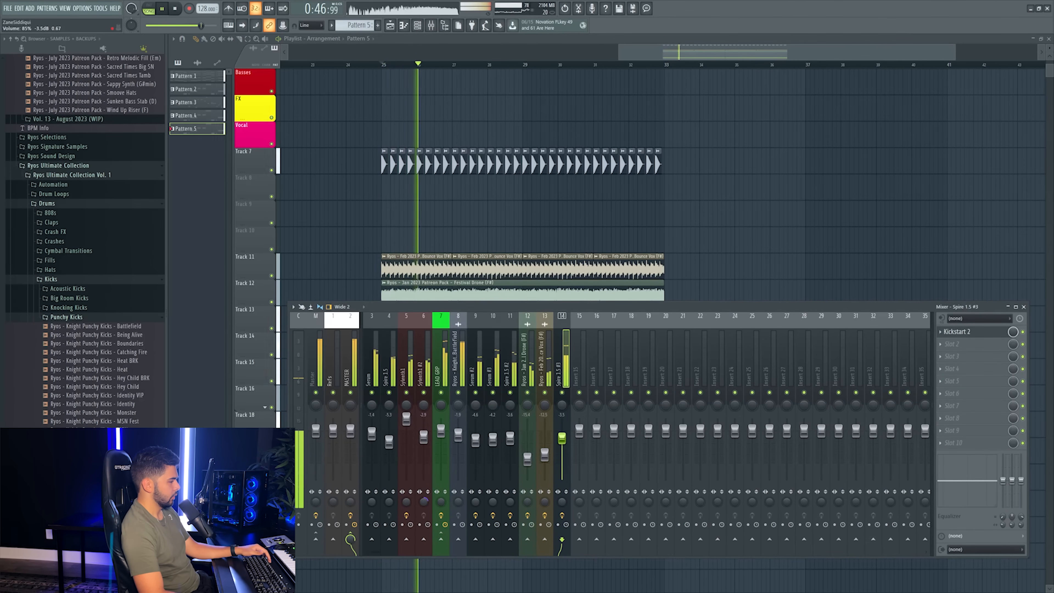
left_click_drag(562, 438, 562, 442)
left_click_drag(458, 437, 457, 437)
left_click_drag(562, 441, 561, 425)
key("F9")
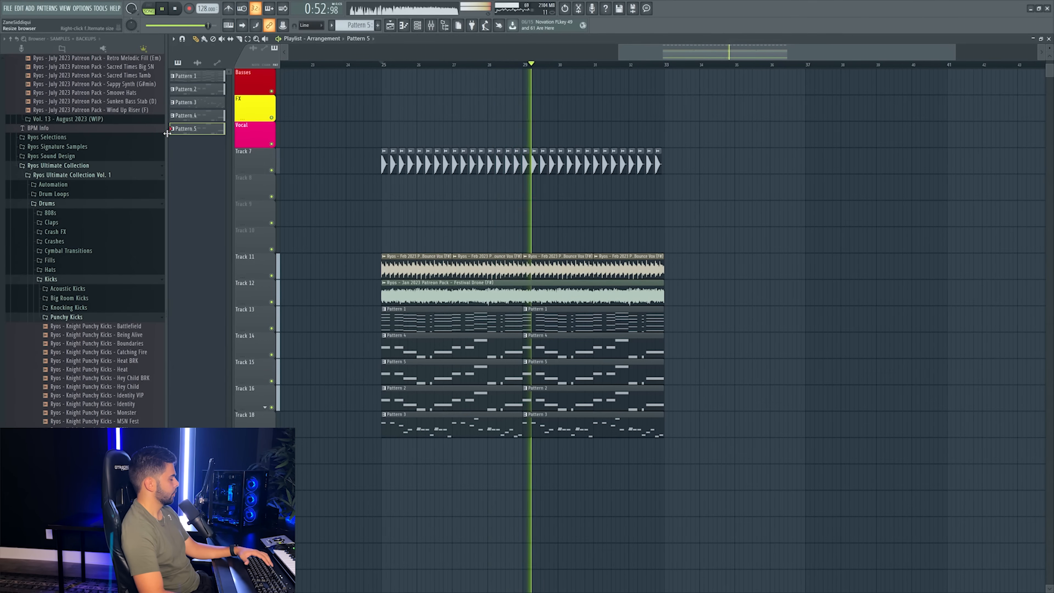
- Open the Claps sample folder and audition Ryos - Knight Claps - Heat BLD
left_click(51, 223)
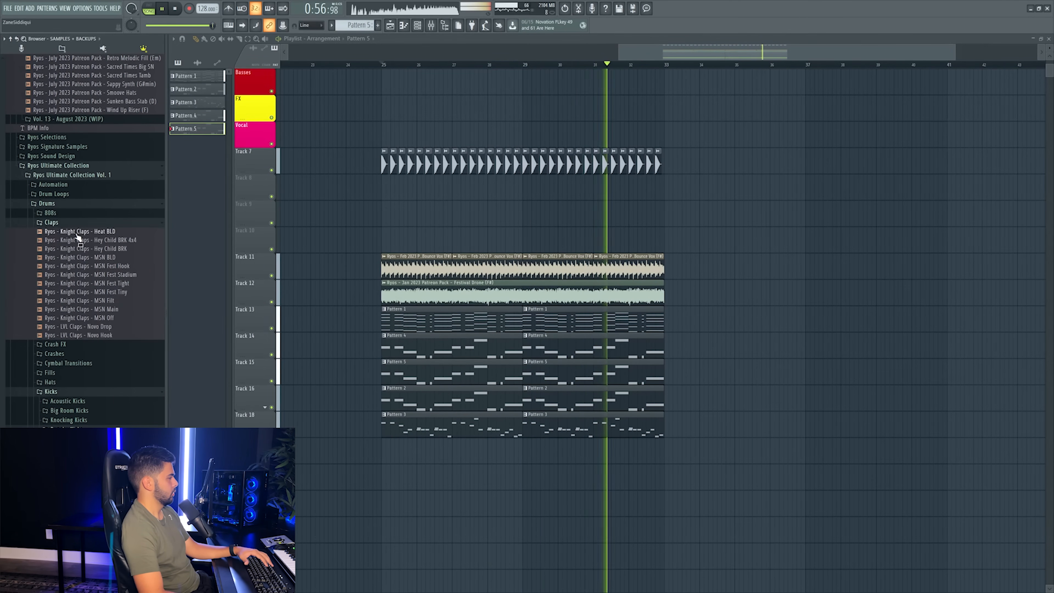
key("space")
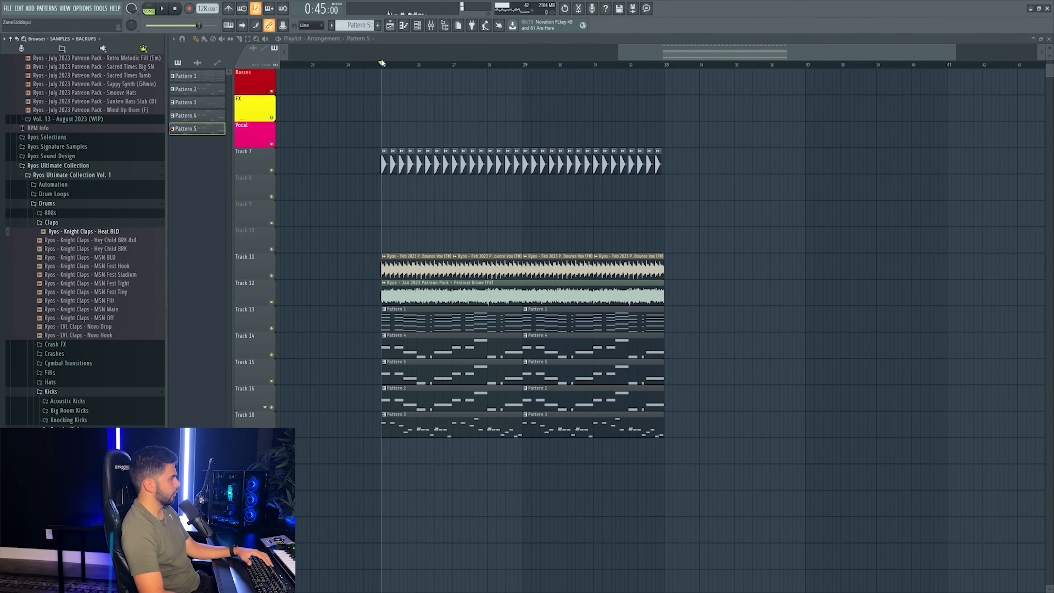
- Duplicate all clips of the eight-bar drop from bar 25 so the copy starts at bar 33, leaving the clips unselected
left_click_drag(379, 63, 666, 65)
left_click_drag(542, 188, 560, 366)
left_click_drag(550, 308, 722, 310)
scroll(534, 122, "up", 3)
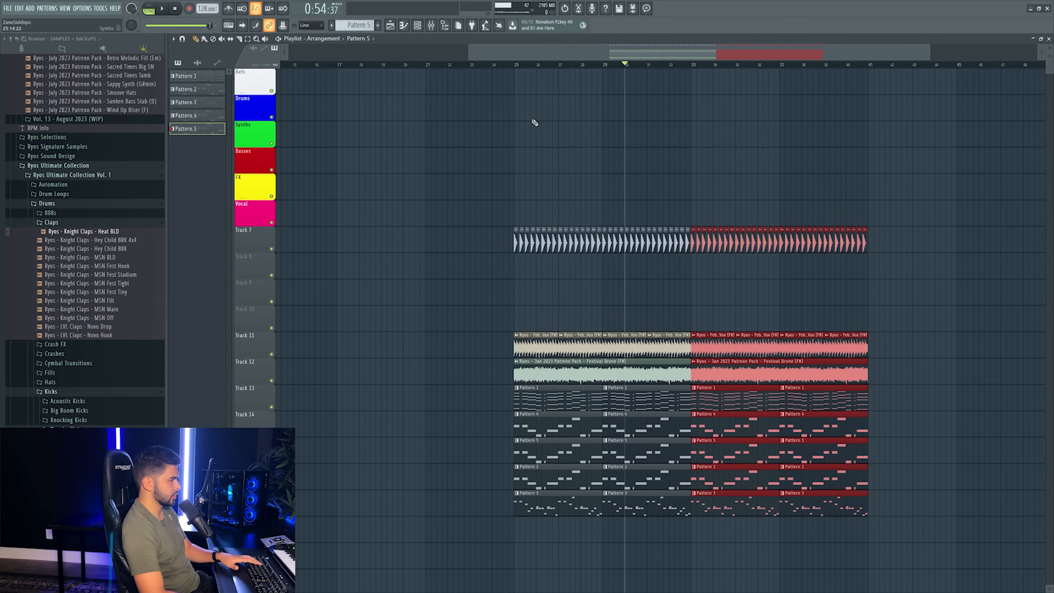
scroll(560, 67, "up", 3)
left_click(666, 149)
right_click(666, 151)
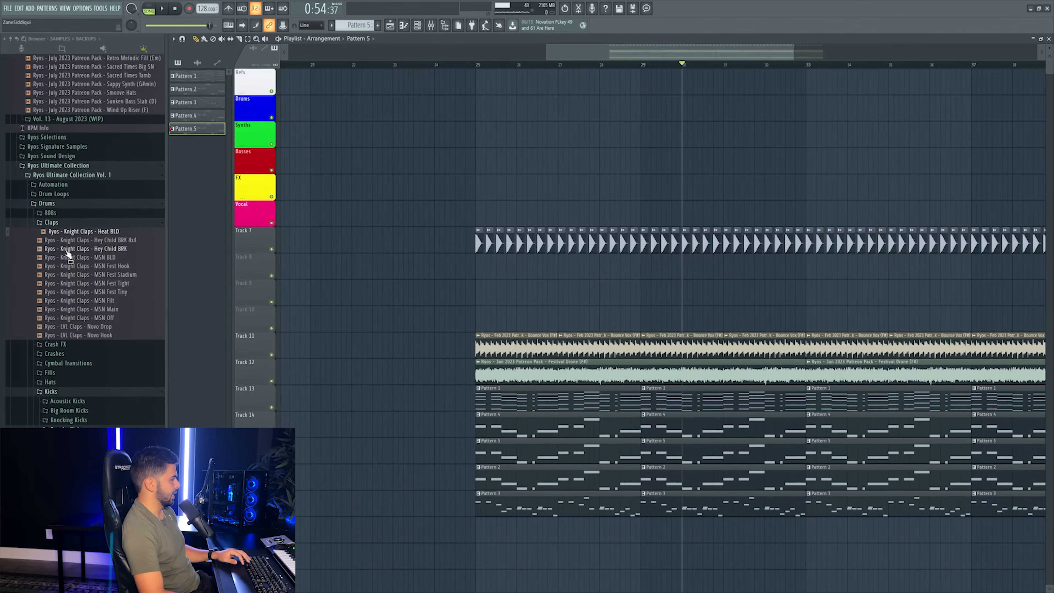
- Browse the clap samples and place the 4x4 clap loop Ryos - Knight Clap Loops 4x4 - Being Alive on Track 8 at bar 25
scroll(68, 252, "down", 5)
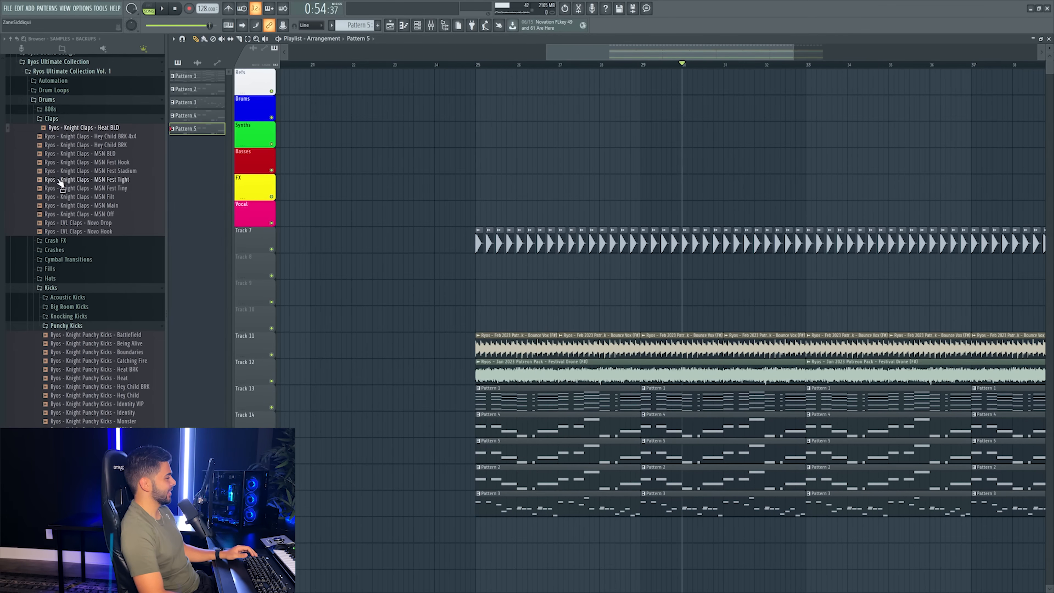
scroll(612, 46, "down", 5)
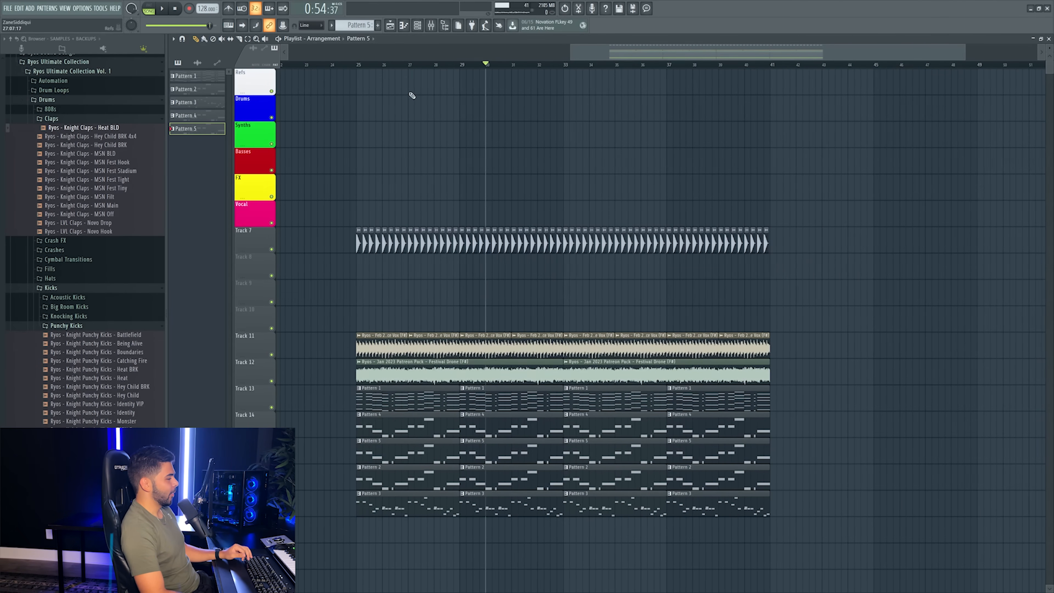
scroll(54, 175, "up", 2)
left_click(65, 143)
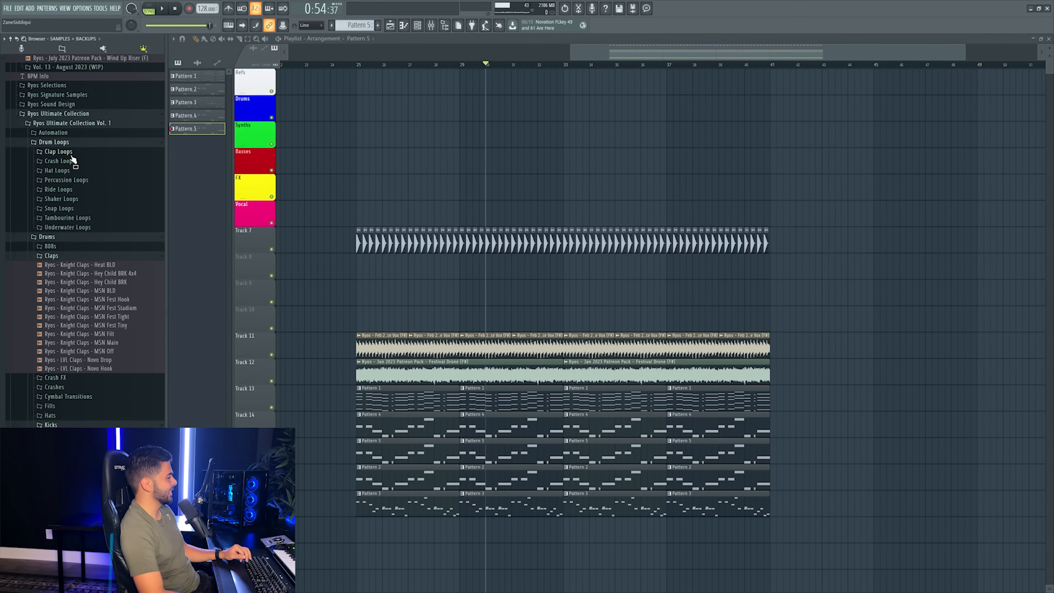
left_click(70, 152)
left_click(78, 163)
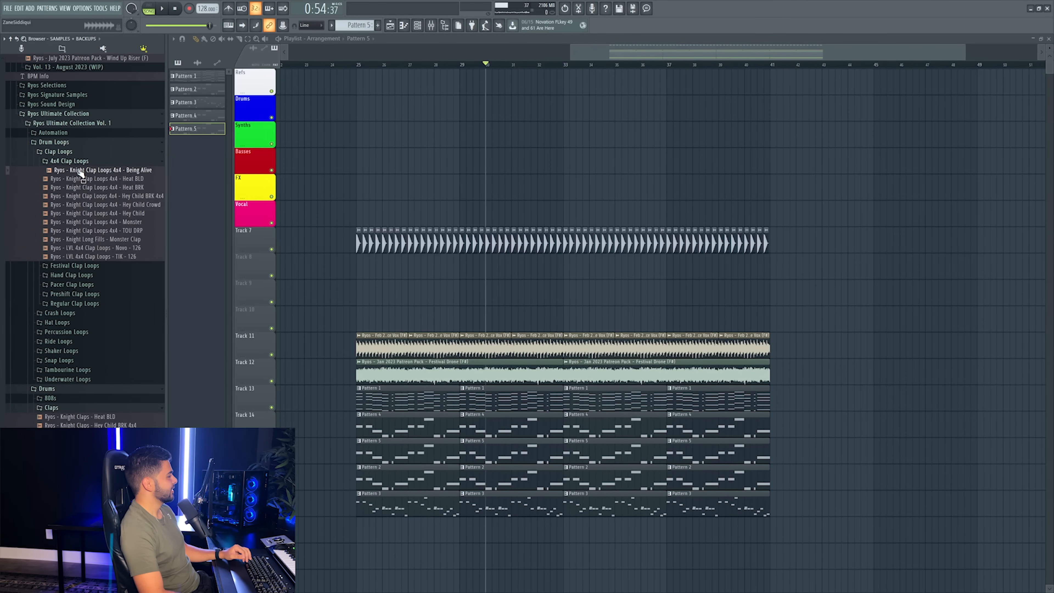
left_click_drag(369, 281, 368, 278)
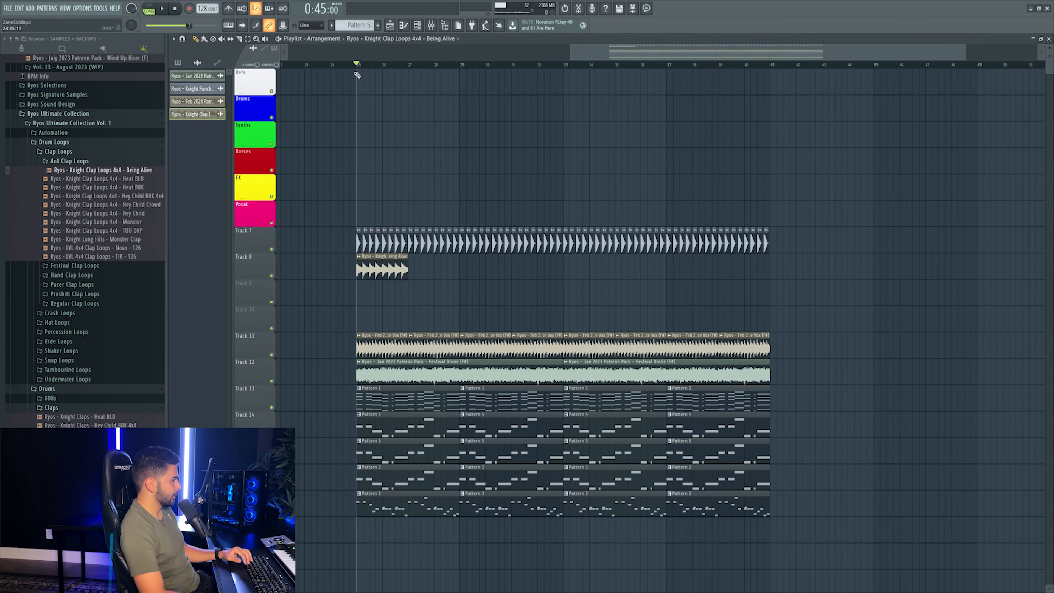
- Repeat the clap loop along Track 8 until it fills the whole drop up to bar 41
key("space")
left_click(415, 267)
left_click(465, 266)
mouse_move(465, 266)
left_mouse_down()
mouse_move(799, 263)
mouse_move(744, 265)
left_mouse_up()
- Route the clap loop to free mixer track 15 and lower its level while the drop plays
double_click(744, 266)
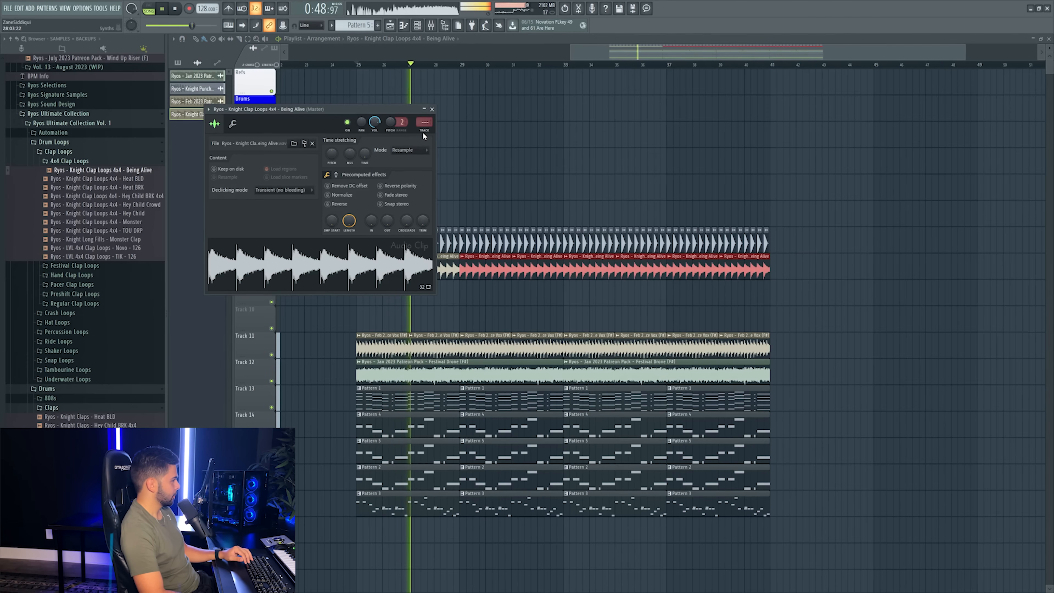
key("ctrl+l")
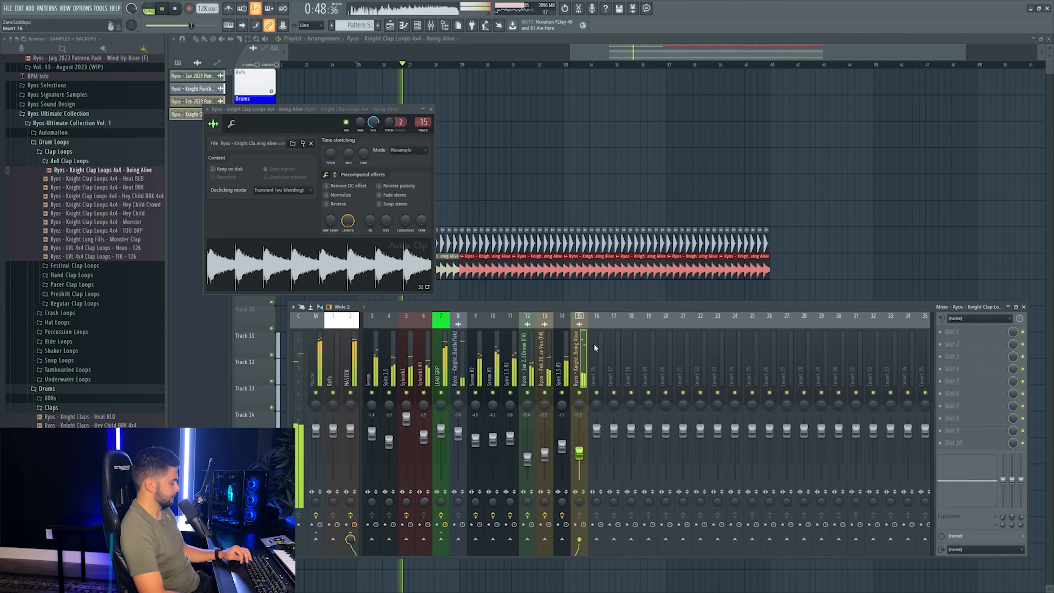
right_click(657, 74)
scroll(558, 64, "up", 4)
left_click(431, 25)
left_click(431, 26)
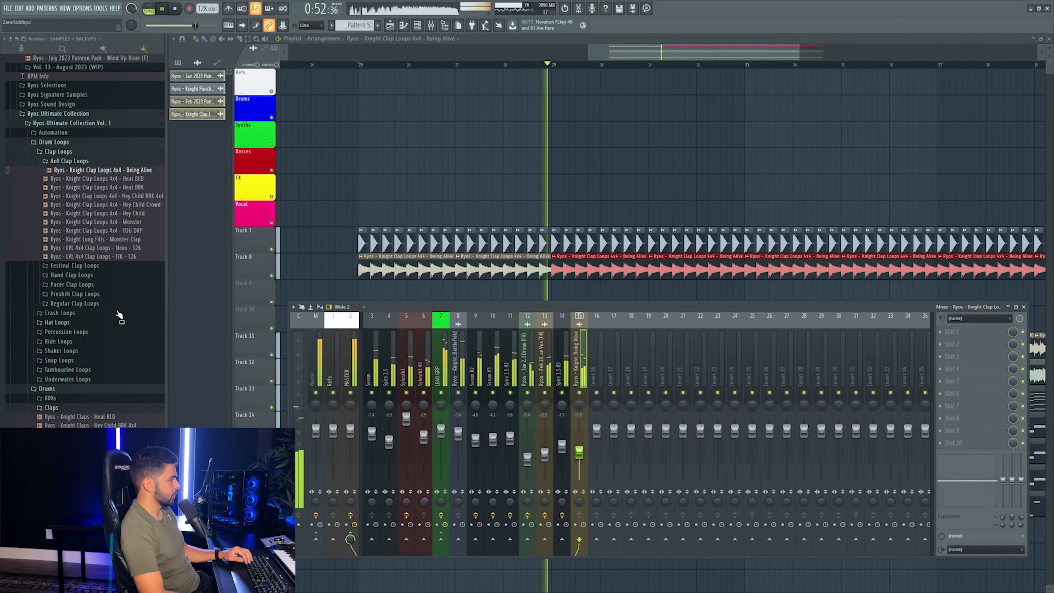
- Place Ryos - Knight Crash Loops - Being Alive from the Crash Loops folder on Track 9 at bar 25
left_click(54, 161)
left_click_drag(682, 52, 669, 52)
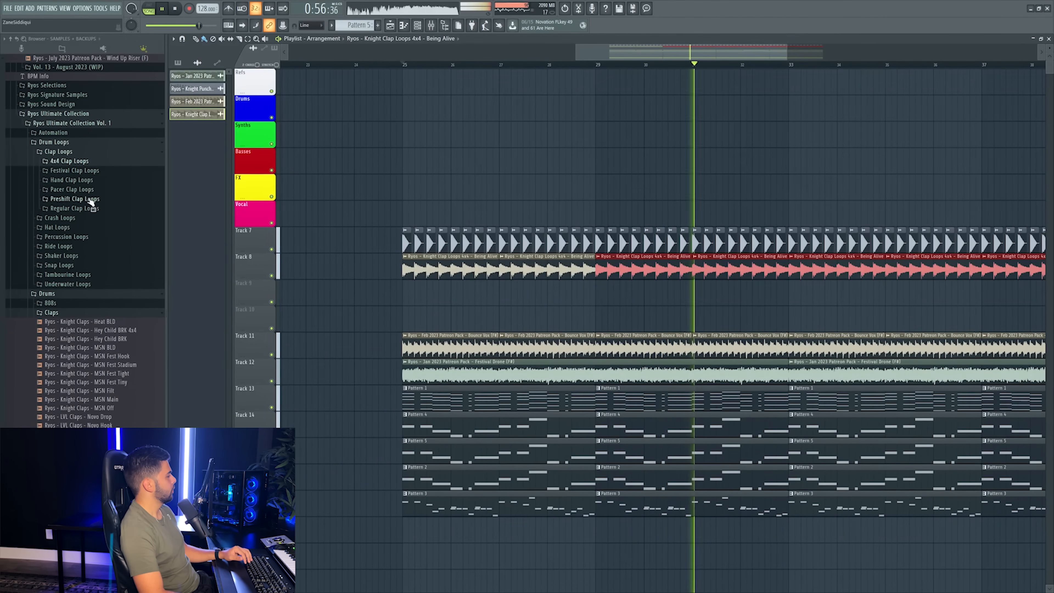
left_click(87, 220)
key("space")
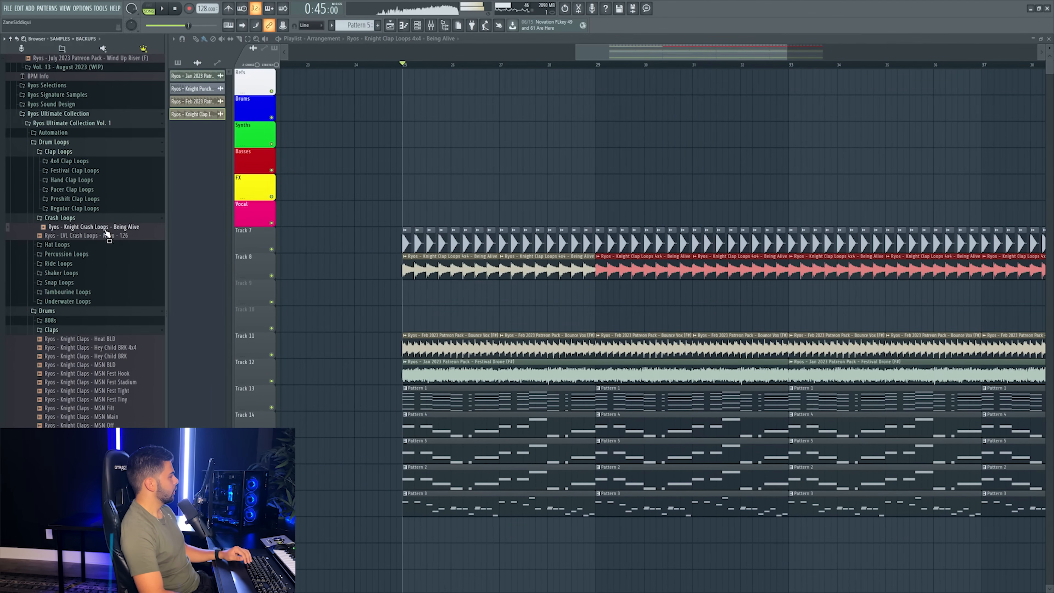
left_click_drag(396, 293, 424, 290)
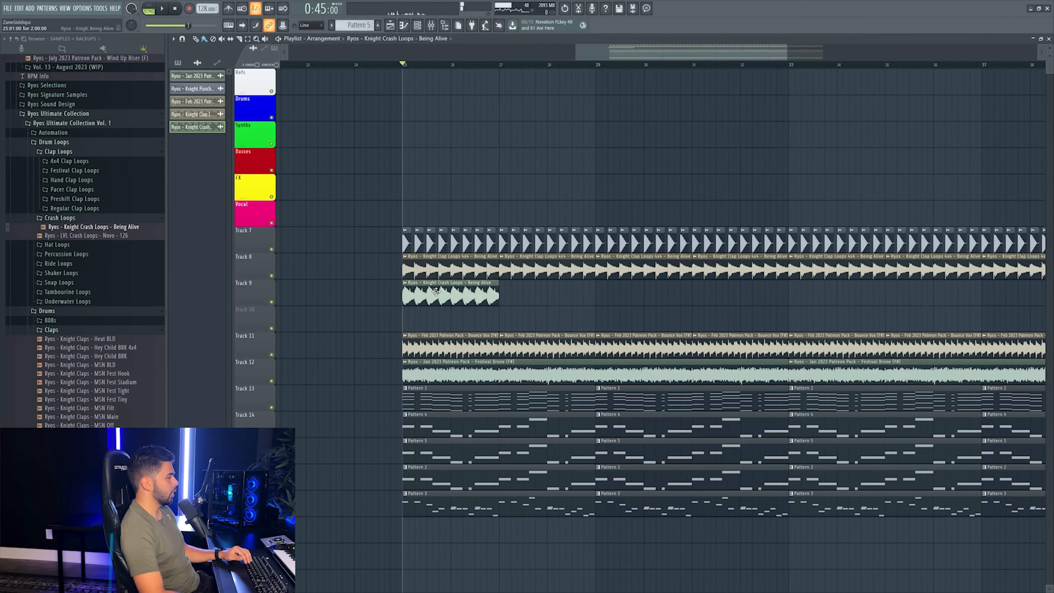
- Route the crash loop to mixer track 16 and lower its level to about -20 dB
double_click(436, 291)
left_click(436, 135)
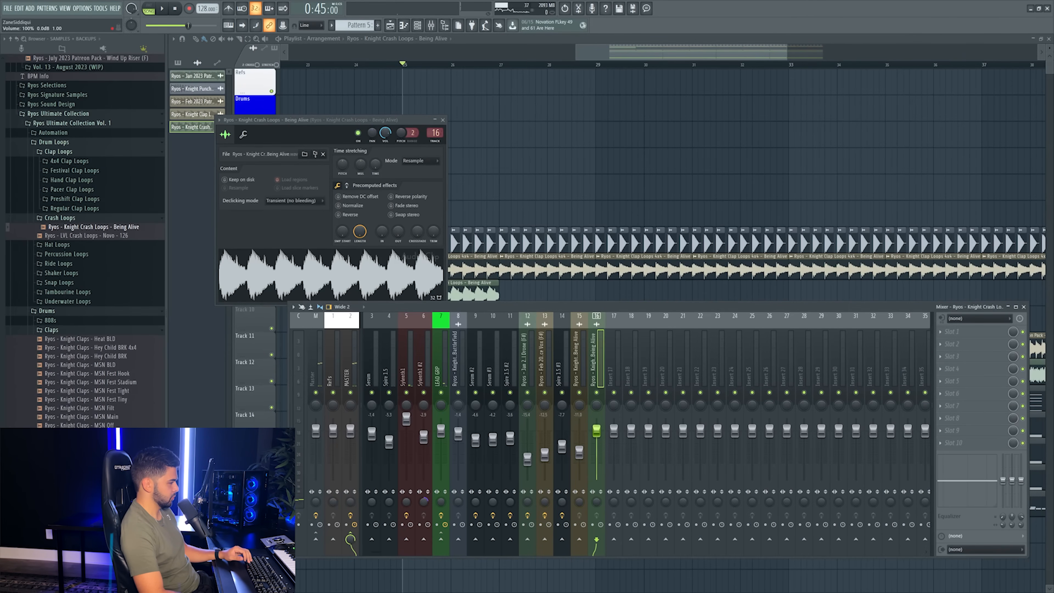
left_click_drag(600, 453, 600, 458)
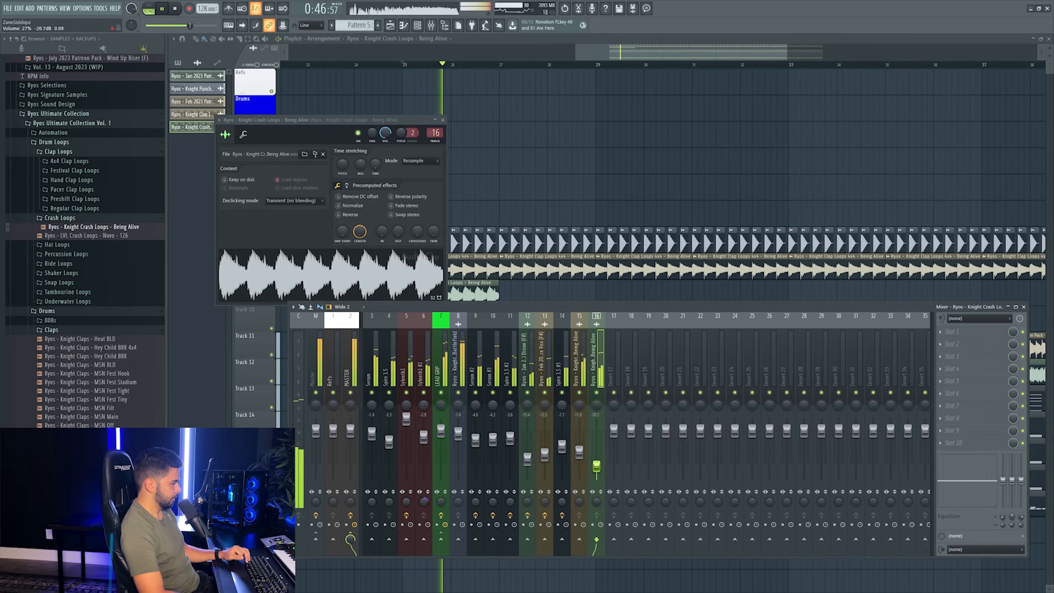
- Repeat the crash loop along Track 9 until it fills the drop up to bar 41
left_click(662, 51)
scroll(655, 69, "down", 3)
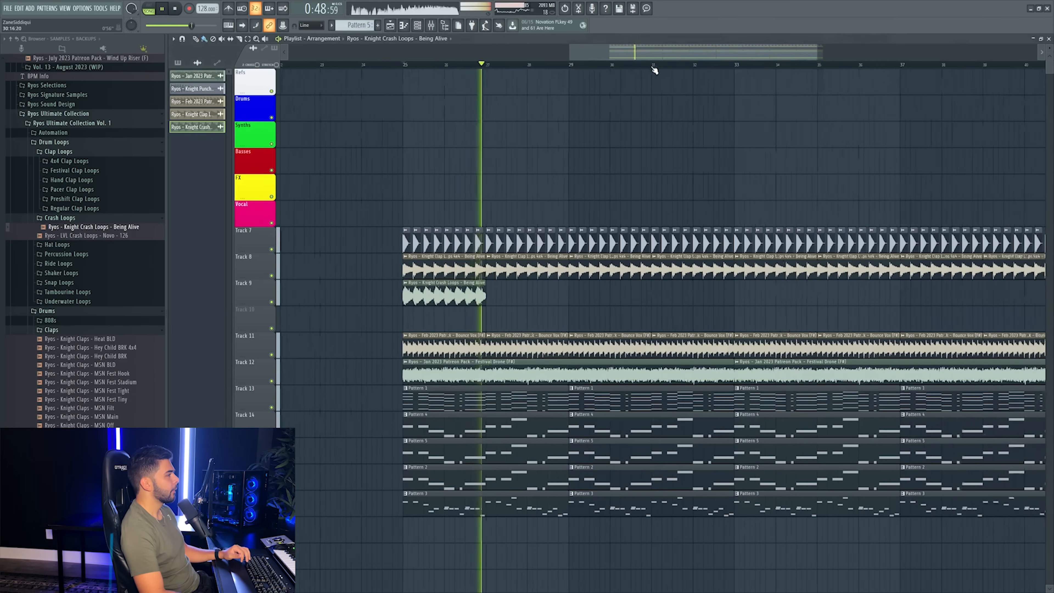
mouse_move(534, 297)
left_mouse_down()
mouse_move(889, 318)
mouse_move(933, 301)
mouse_move(903, 302)
left_mouse_up()
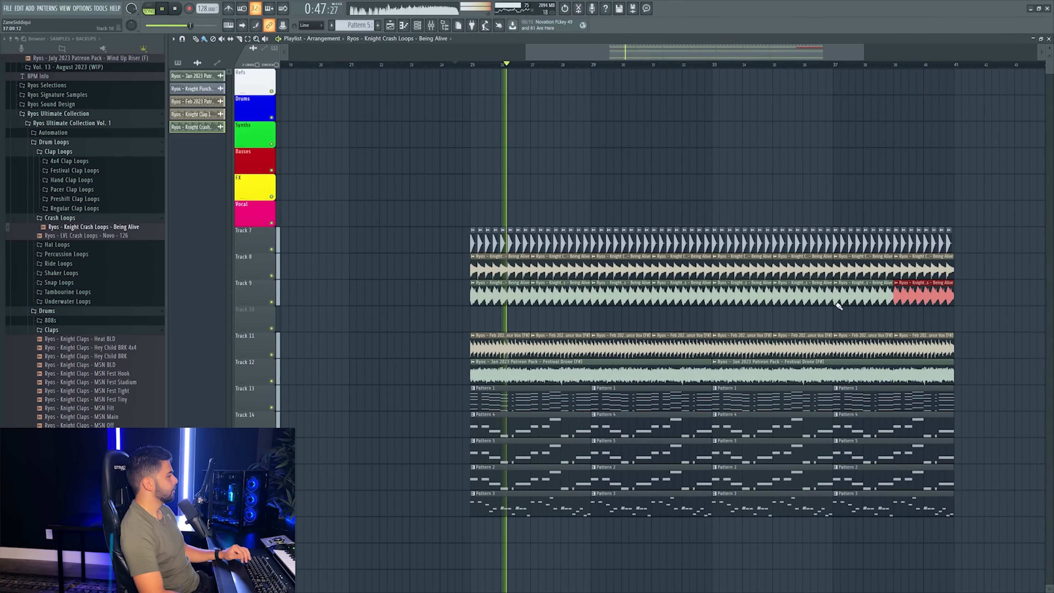
- Replace the crash loop on Track 9 with Ryos - Knight Ride Loops - Battlefield DRP and raise mixer track 16 to -15.4 dB
left_click(58, 263)
left_click_drag(96, 273, 506, 302)
key("F9")
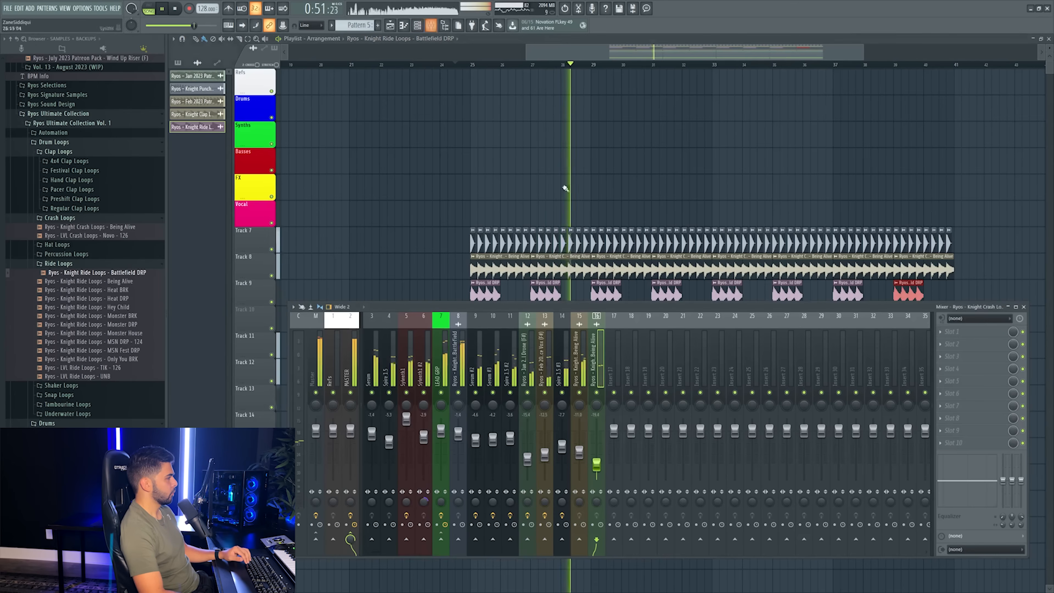
left_click_drag(596, 464, 596, 458)
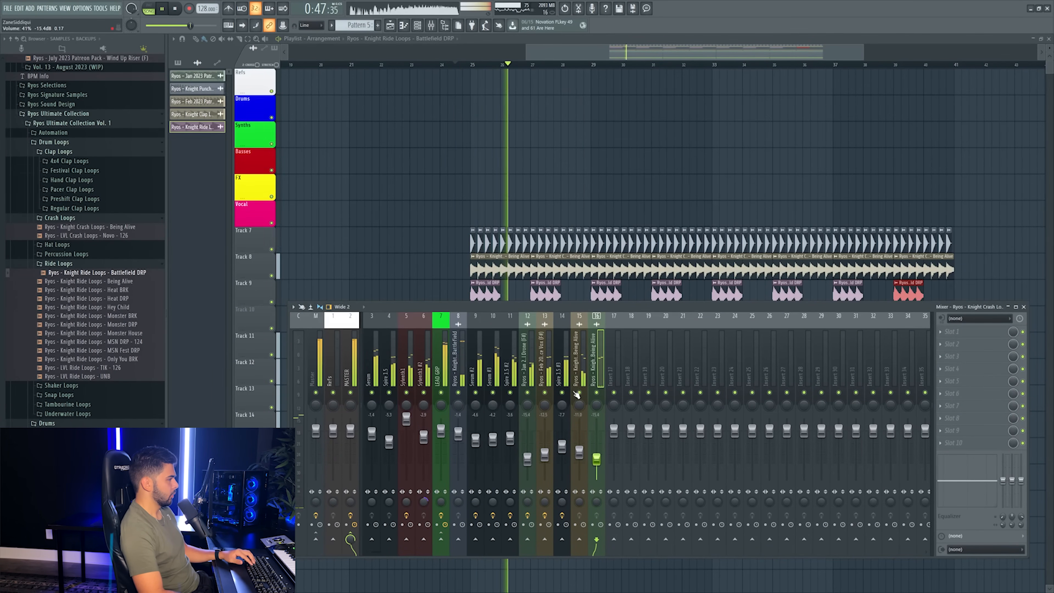
- Replace the ride loop on Track 9 with Ryos - June 2023 Patreon Pack - Perfect Prog Ride from the Vol. 11 - June 2023 folder
key("space")
key("F9")
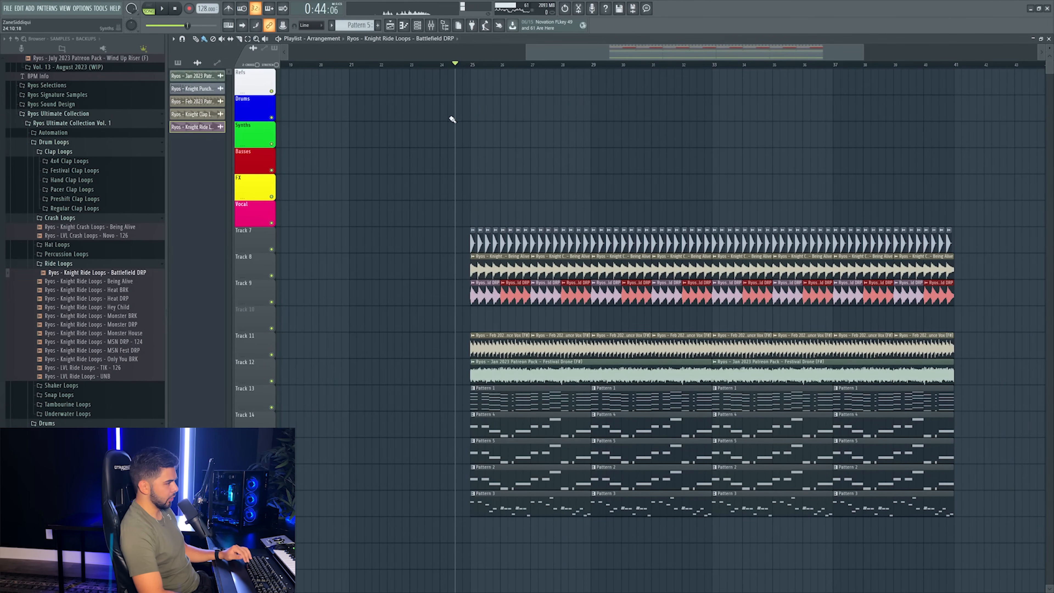
scroll(118, 305, "down", 3)
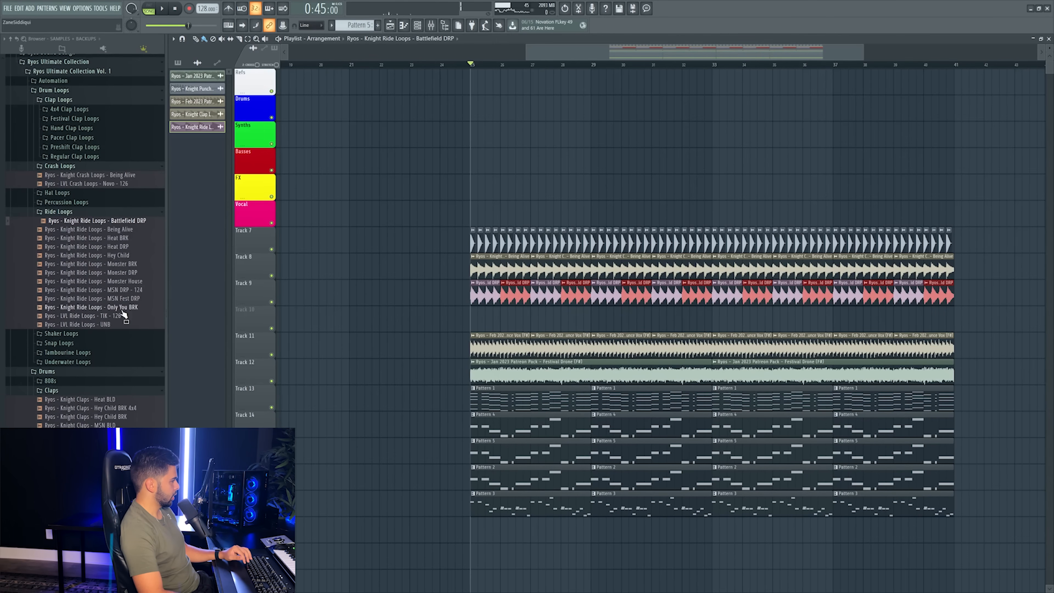
scroll(104, 282, "up", 20)
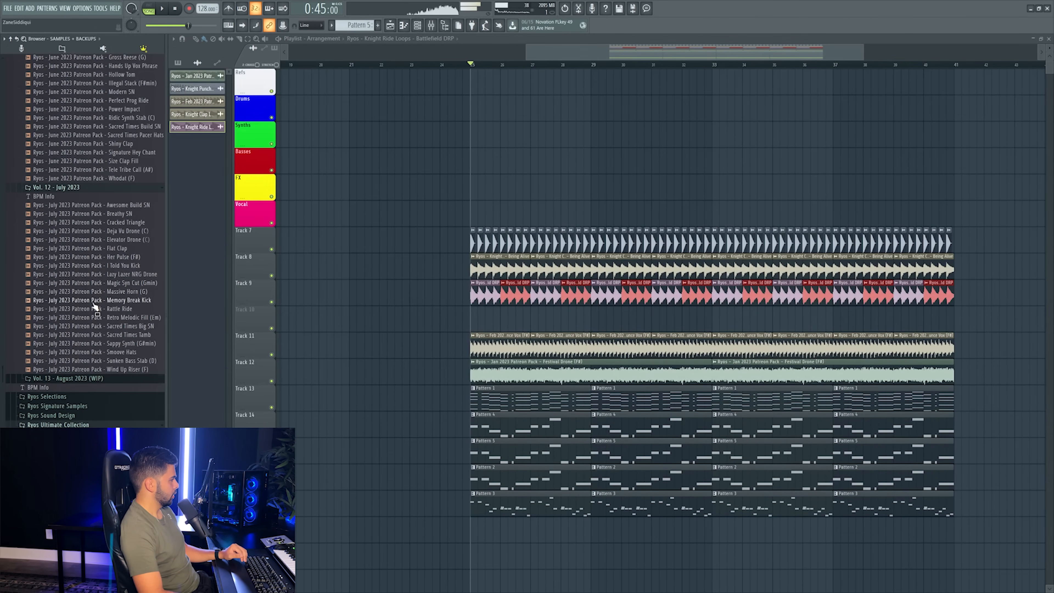
scroll(94, 306, "up", 12)
left_click_drag(95, 308, 502, 289)
key("space")
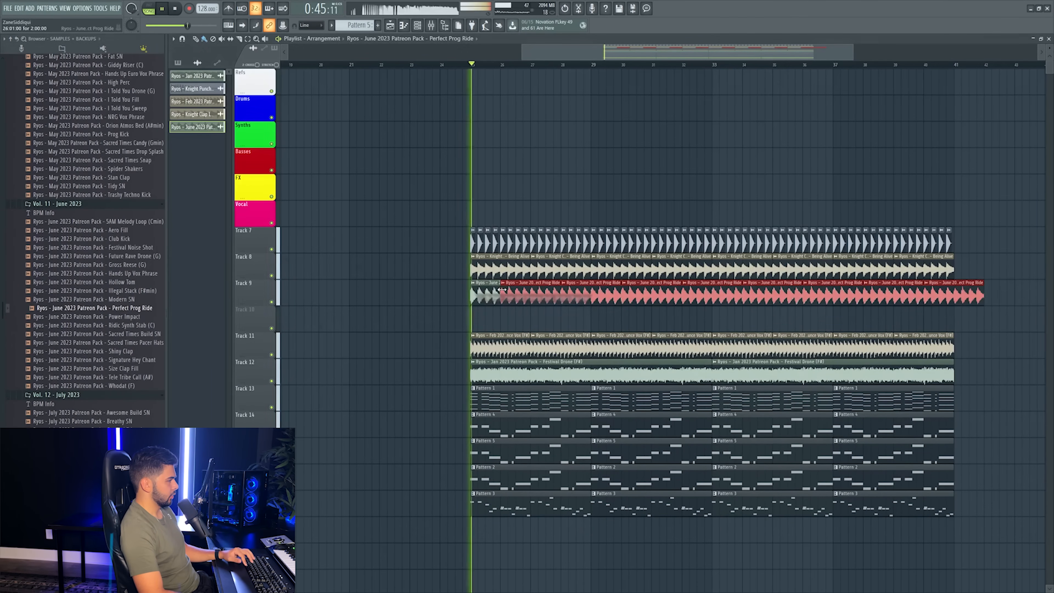
- Delete the overlapping ride copies on Track 9, leaving back-to-back two-bar loops up to bar 41, and play back the drop
right_click(530, 291)
right_click(586, 292)
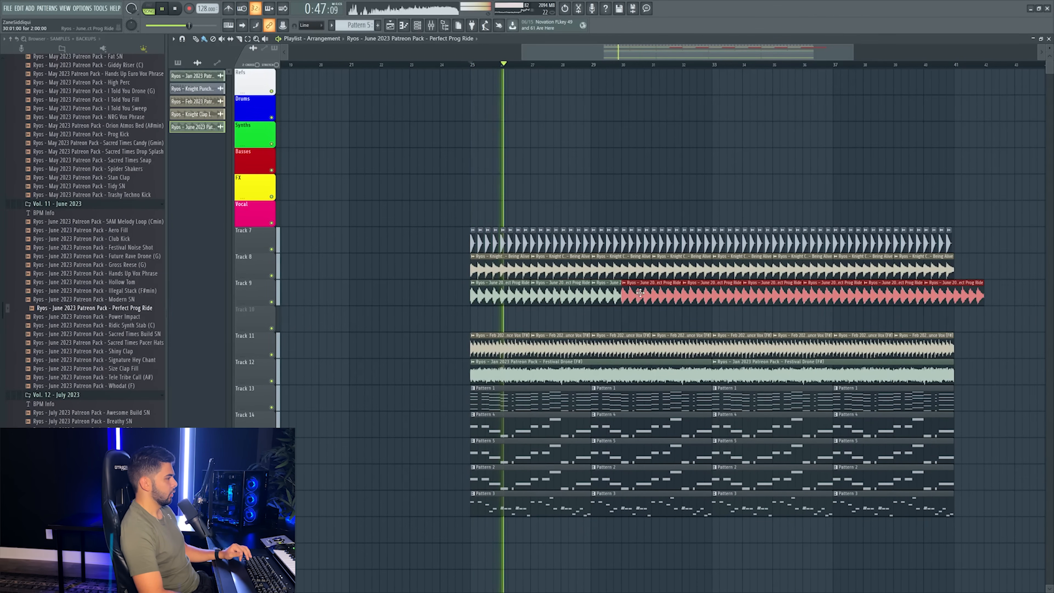
right_click(639, 293)
right_click(710, 293)
right_click(772, 294)
right_click(834, 294)
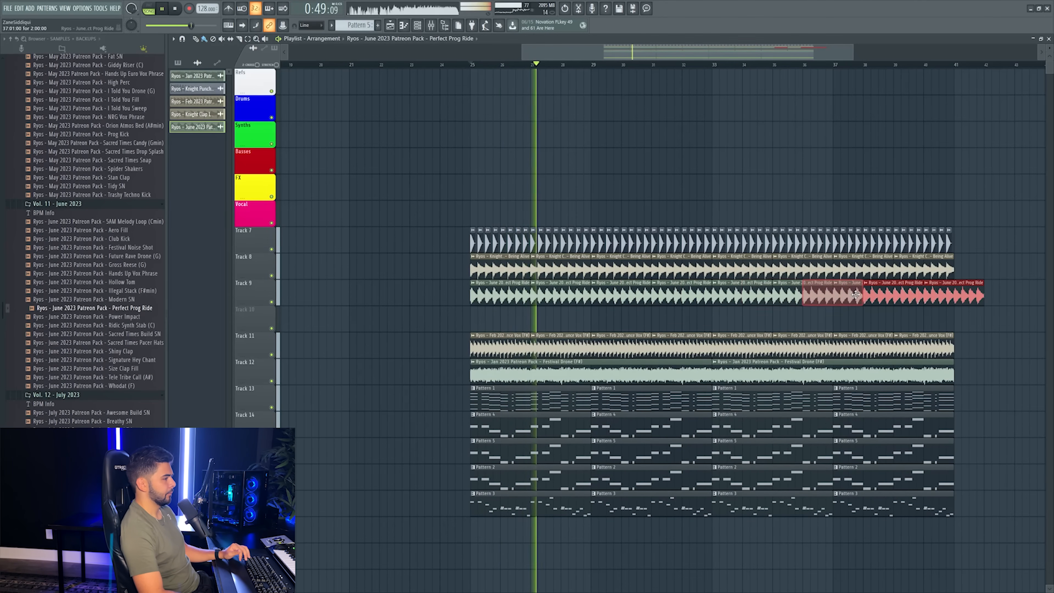
right_click(892, 294)
right_click(955, 294)
key("F9")
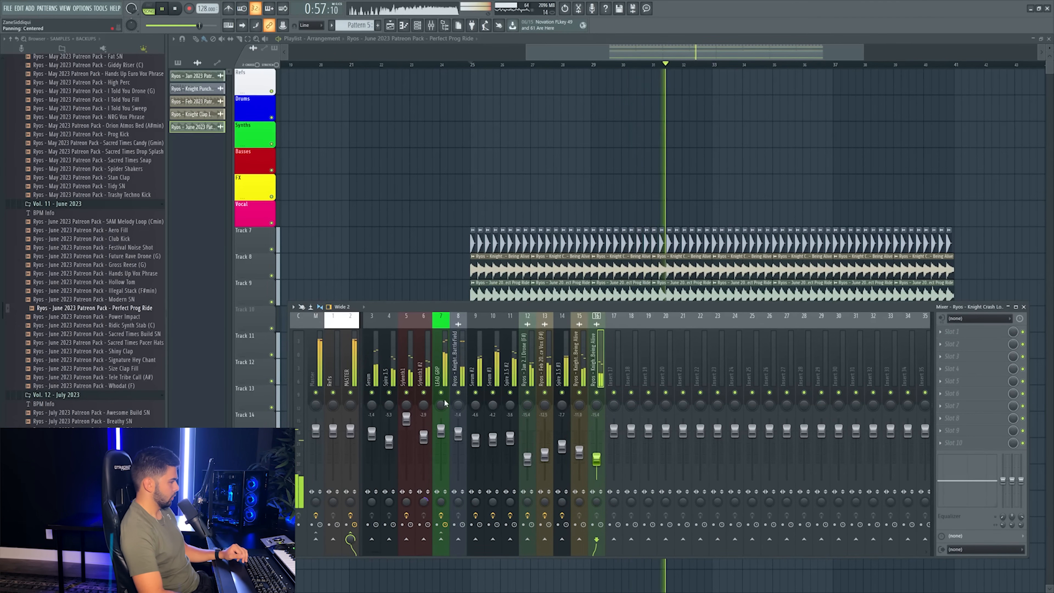
key("F9")
scroll(643, 72, "down", 4)
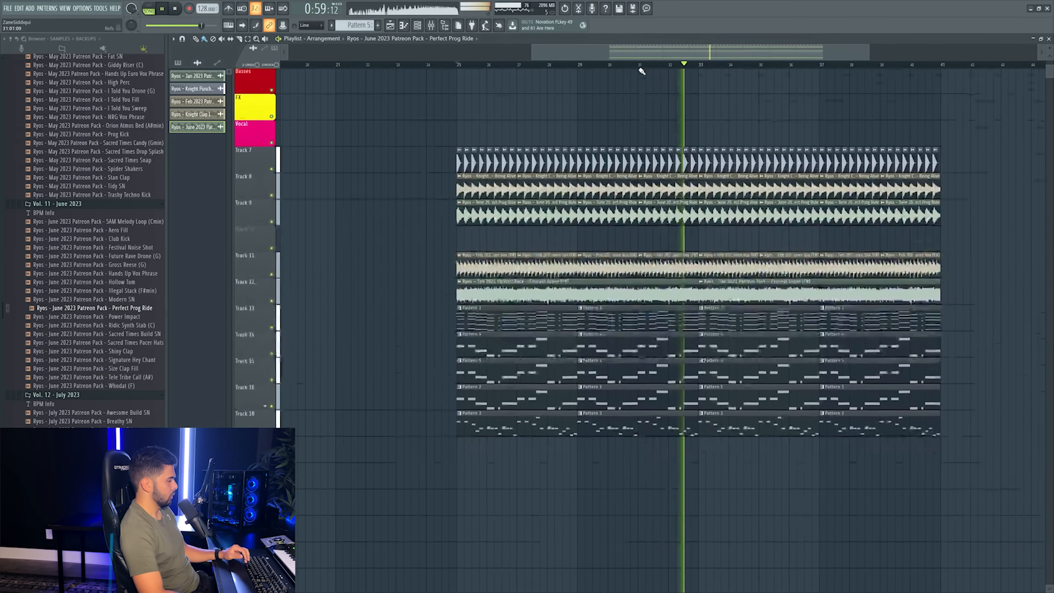
scroll(639, 69, "down", 2)
key("space")
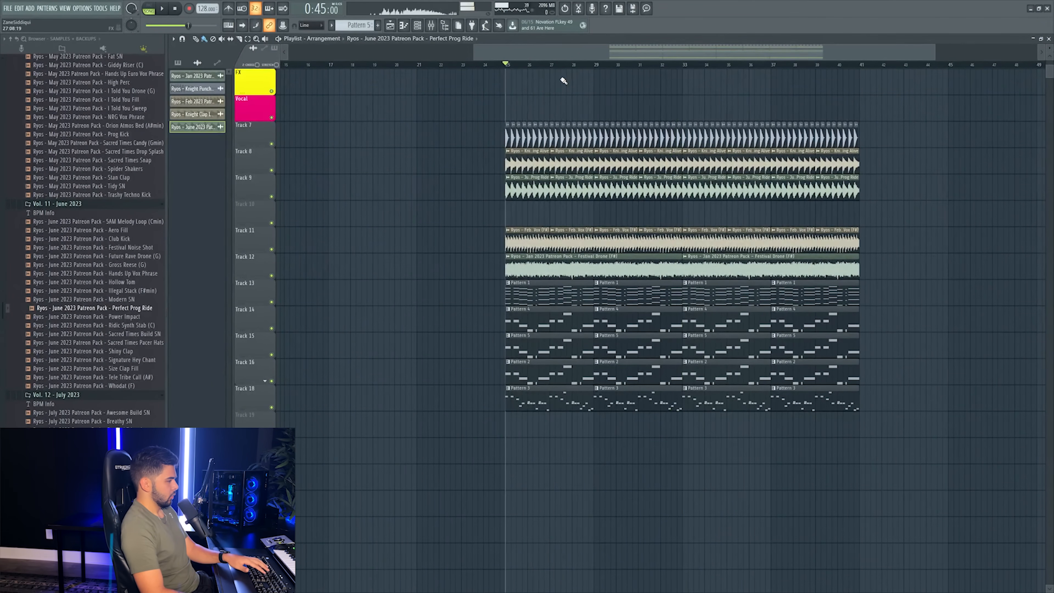
- Collapse the browser's folder structure and move the Bounce Vox and Festival Drone clips up to Tracks 10 and 11
scroll(571, 76, "up", 3)
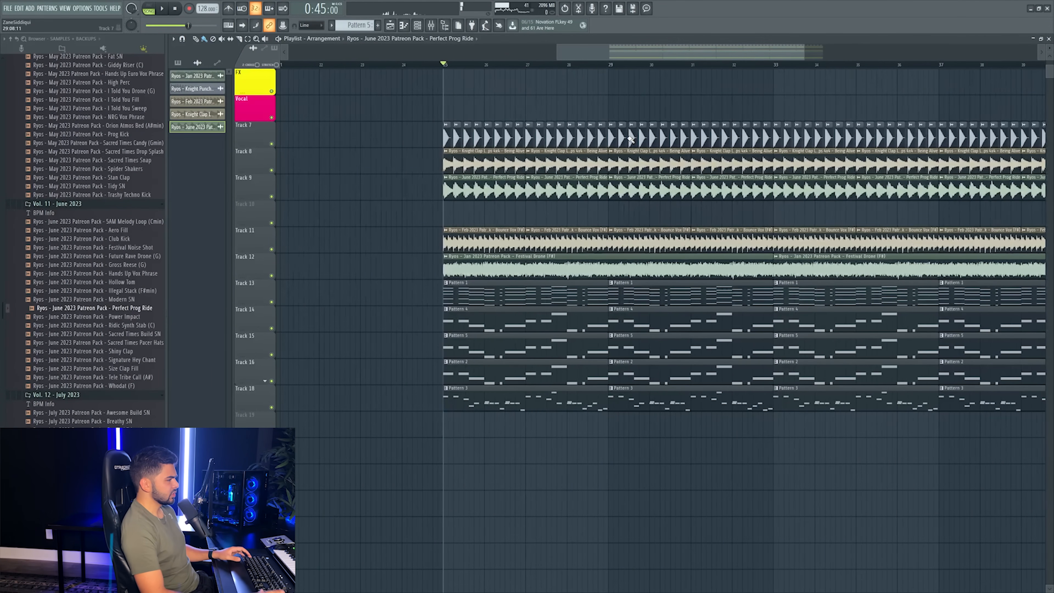
left_click(4, 39)
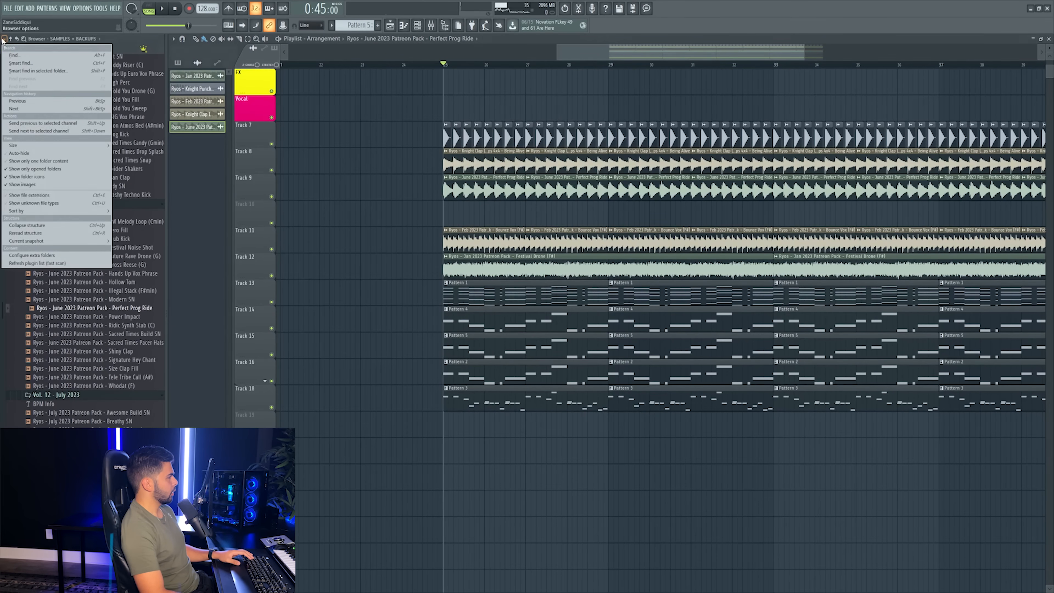
left_click(19, 225)
scroll(578, 67, "up", 3)
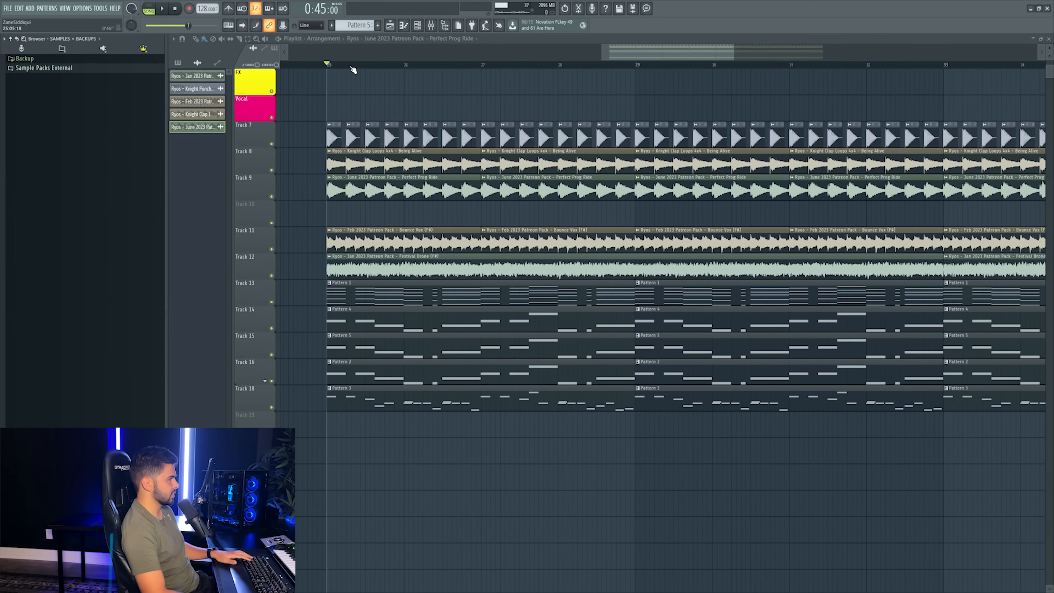
scroll(352, 69, "up", 5)
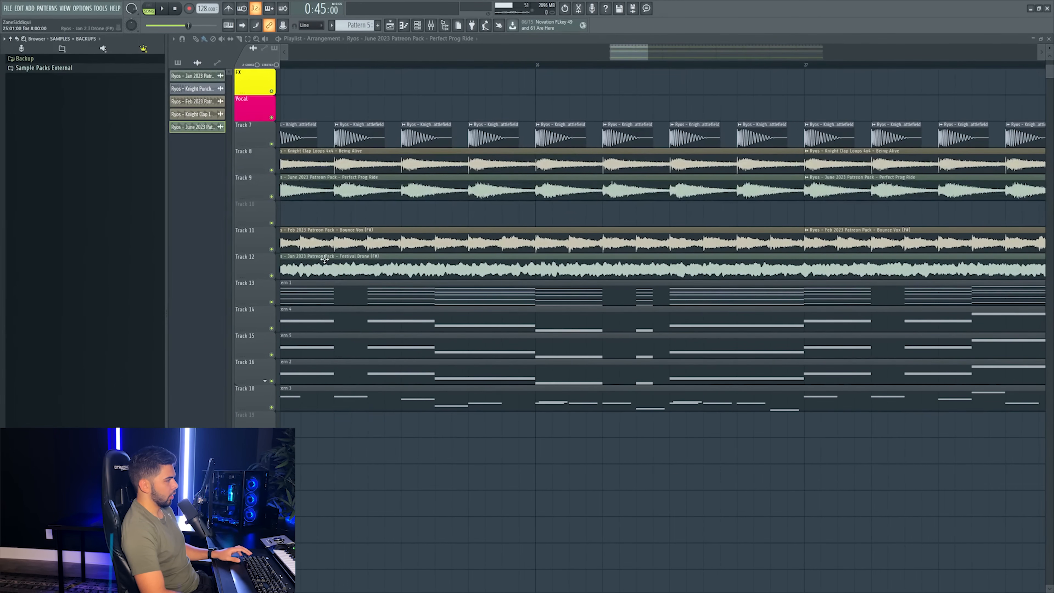
scroll(267, 242, "up", 1)
scroll(265, 258, "up", 1)
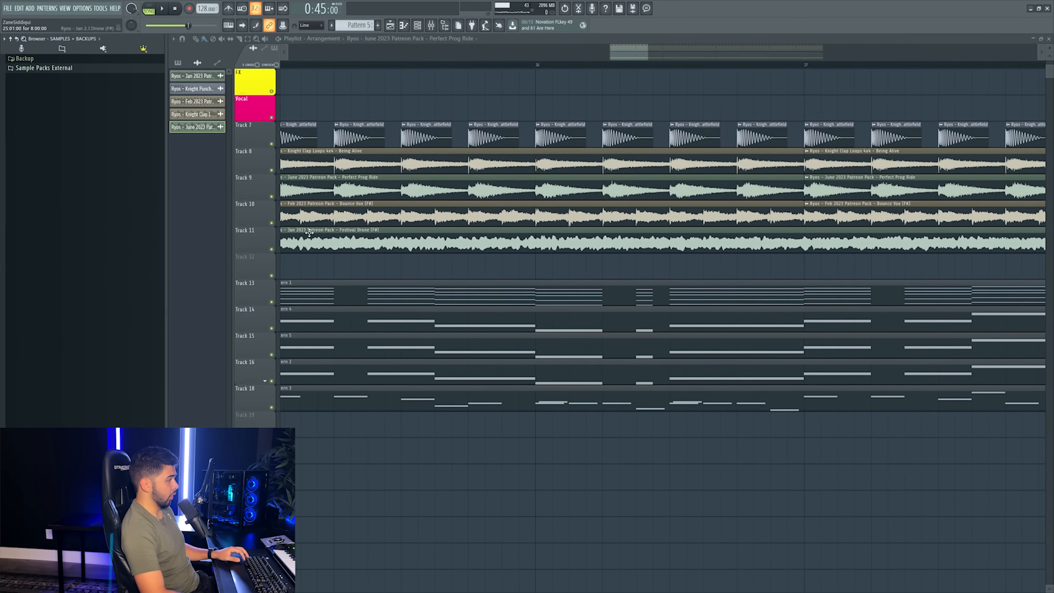
- Try cutting a half-beat gap after the first beat of bar 25 on Tracks 8 to 11 and play it back
left_click_drag(607, 57, 619, 52)
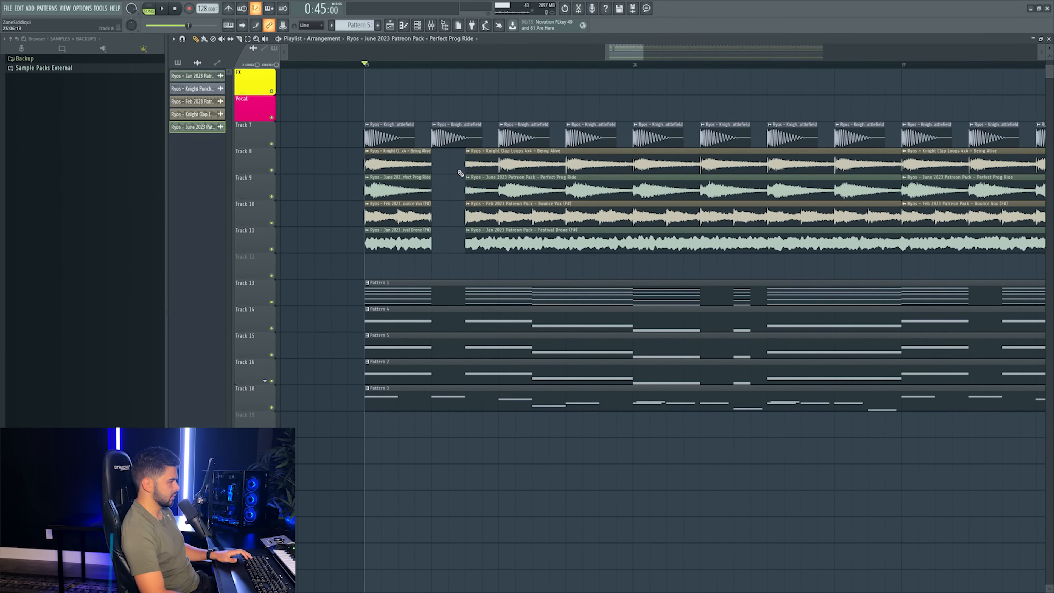
key("space")
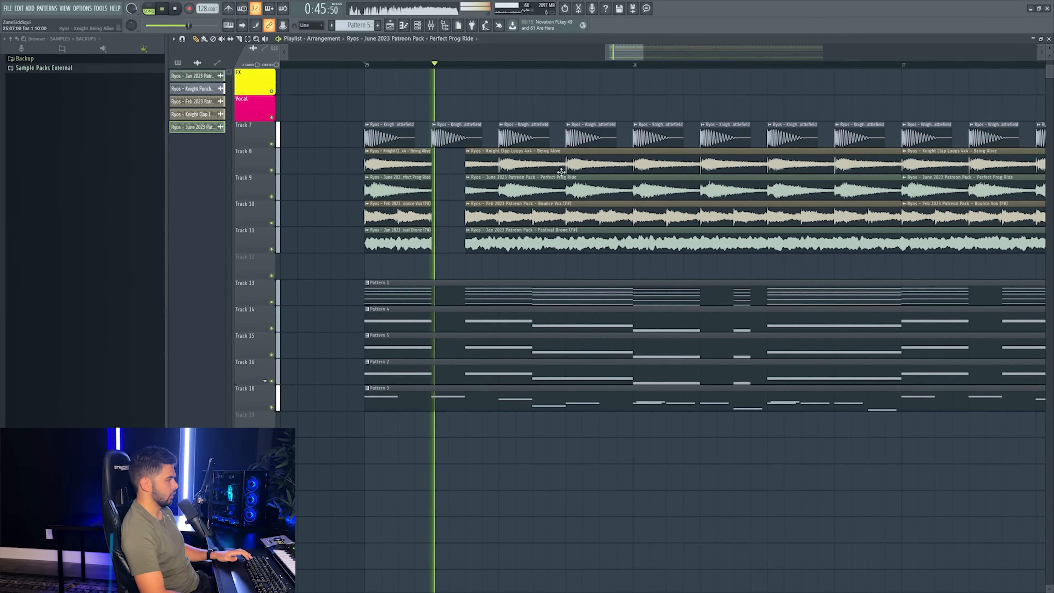
key("space")
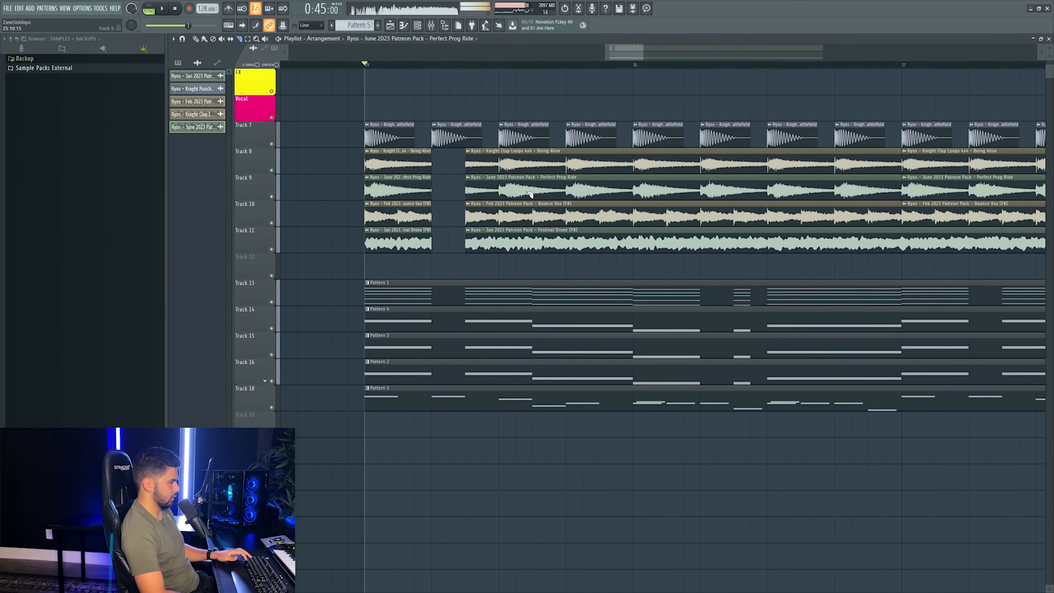
- Try slicing out the last half beat of bar 25 from the clips on Tracks 8 to 11 and play it back
key("space")
left_click_drag(600, 146, 602, 253)
key("space")
left_click_drag(616, 146, 627, 167)
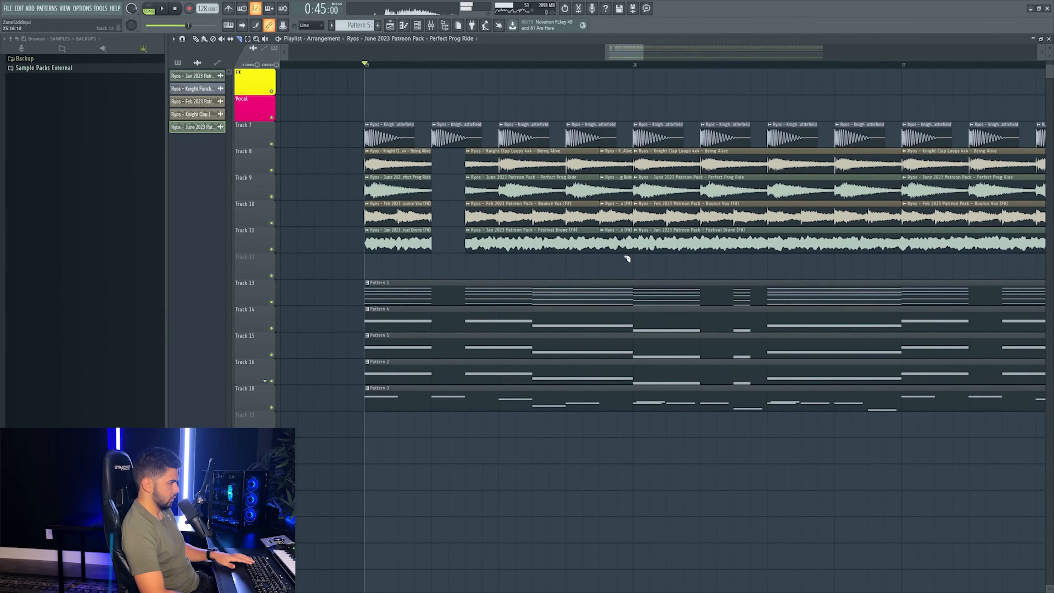
key("p")
right_click(623, 244)
right_click(624, 218)
right_click(625, 191)
right_click(625, 165)
key("space")
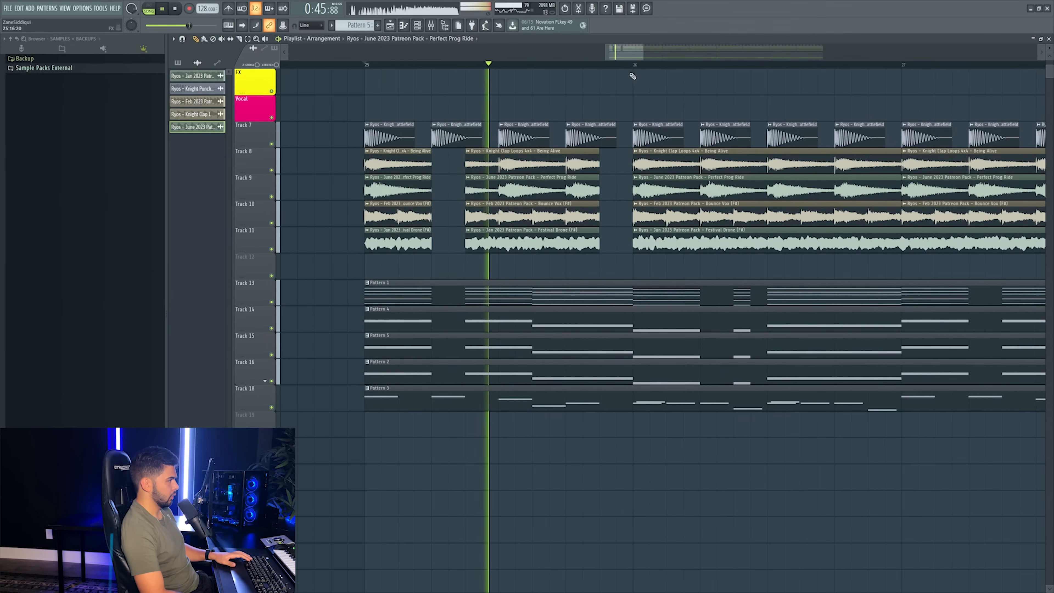
- Listen from the fourth beat of bar 25 and undo the half-beat cuts on Tracks 8 to 11
left_click(633, 55)
left_click_drag(633, 54, 497, 54)
left_click(491, 64)
left_click(494, 64)
left_click(491, 65)
key("space")
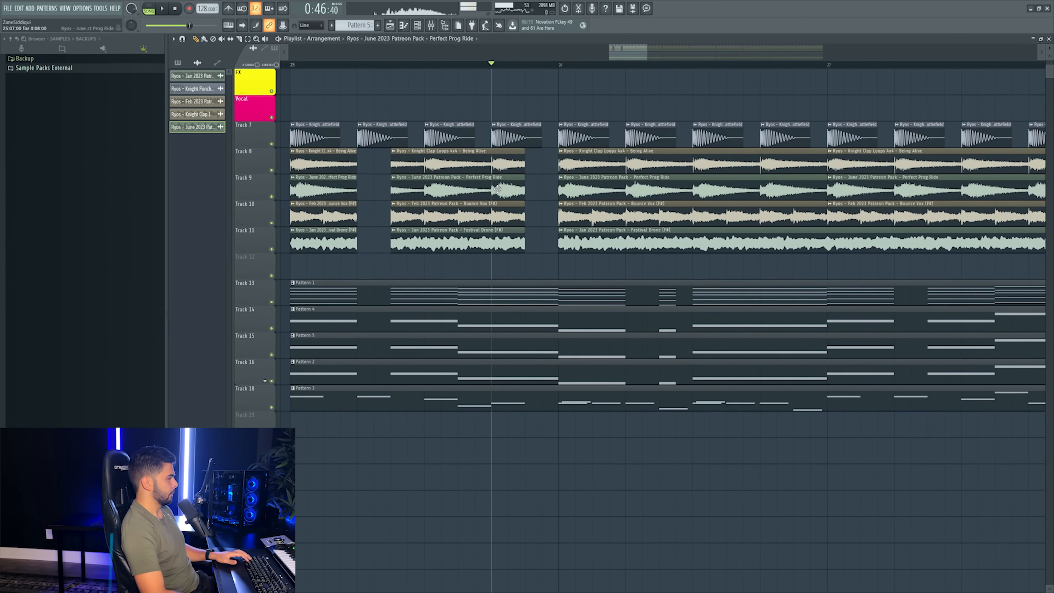
key("ctrl+alt+z")
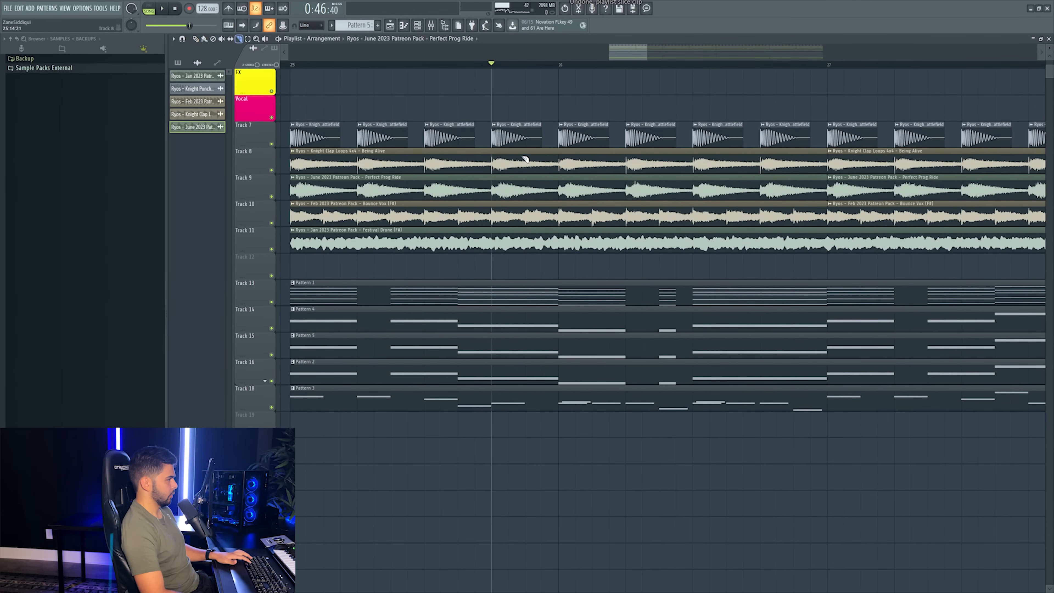
- Try removing the whole fourth beat of bar 25 from the clips on Tracks 8 to 11 and listen to the break
right_click(536, 245)
right_click(539, 216)
right_click(543, 187)
left_click(297, 64)
key("space")
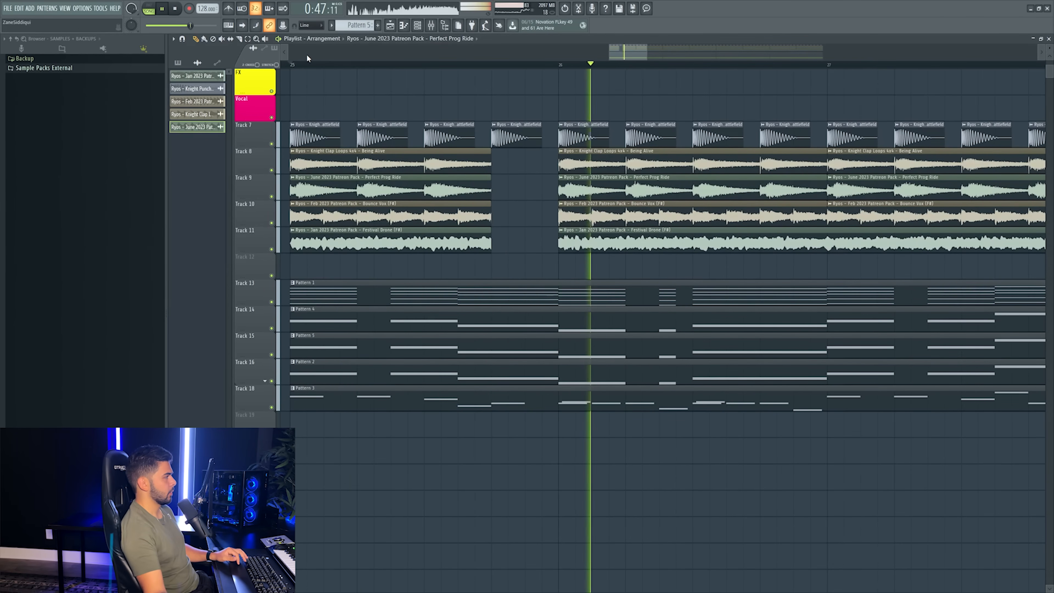
key("space")
key("space")
key("space")
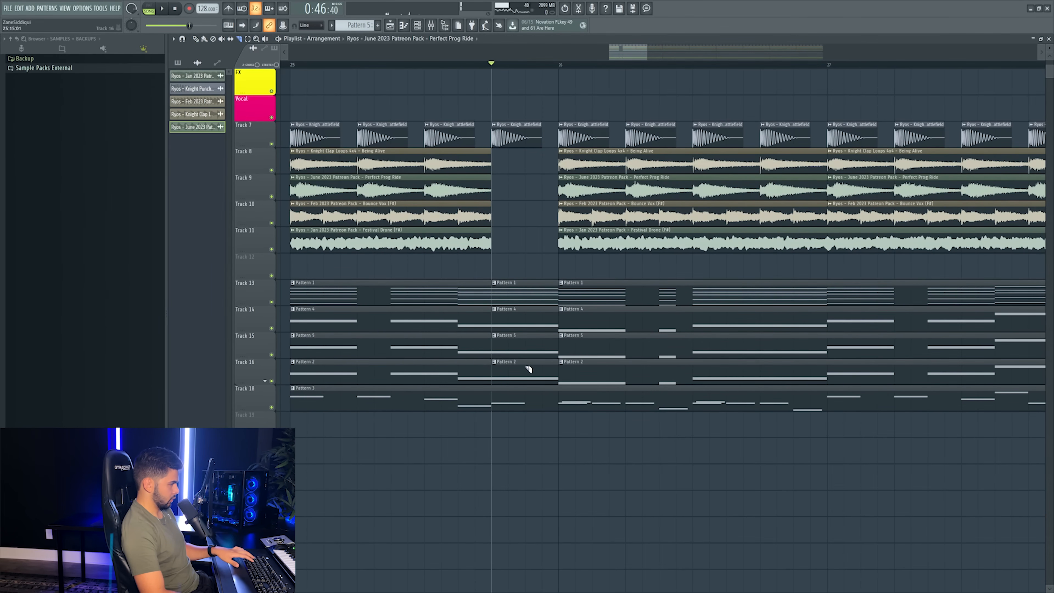
- Try deleting the sliced fourth beat of bar 25 from the patterns on Tracks 13 to 16 and play back the result
key("p")
right_click(526, 379)
key("space")
scroll(559, 68, "down", 5)
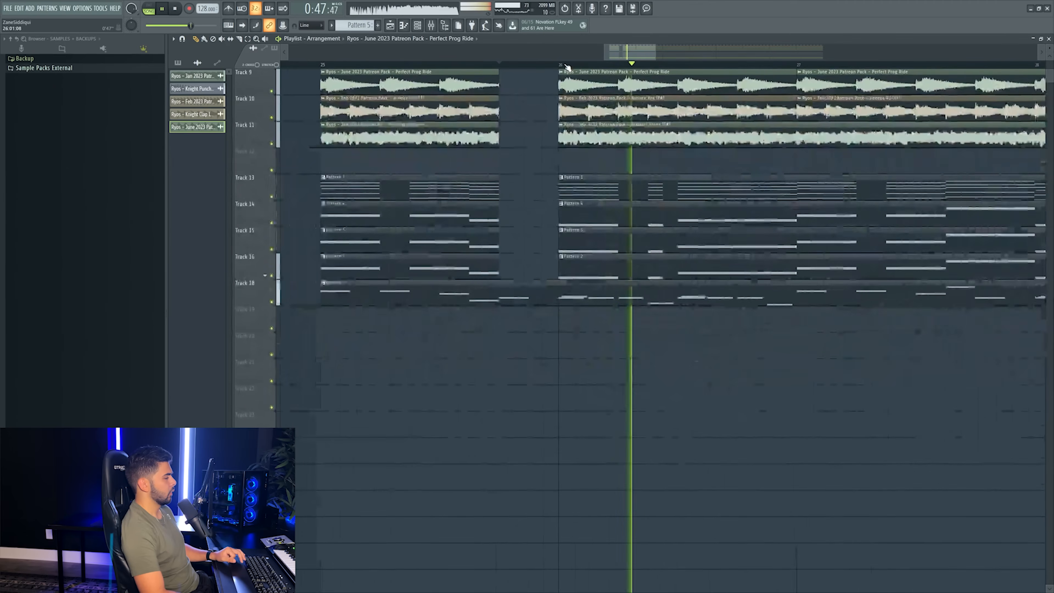
left_click(465, 67)
- Play the opening bars of the drop from several positions to judge the break at the end of bar 25
scroll(583, 280, "up", 3)
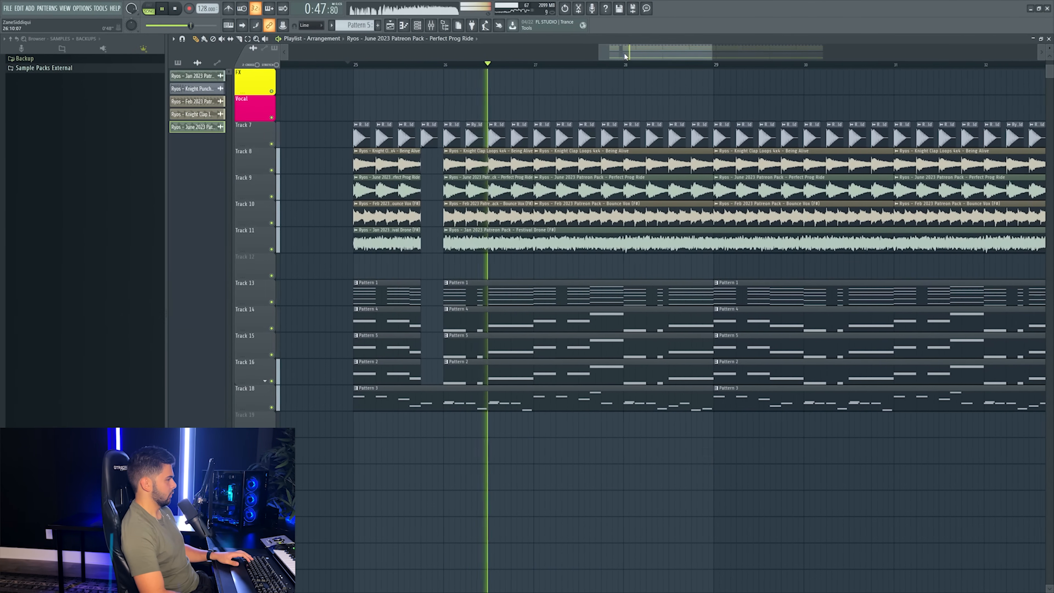
key("space")
left_click(538, 66)
key("space")
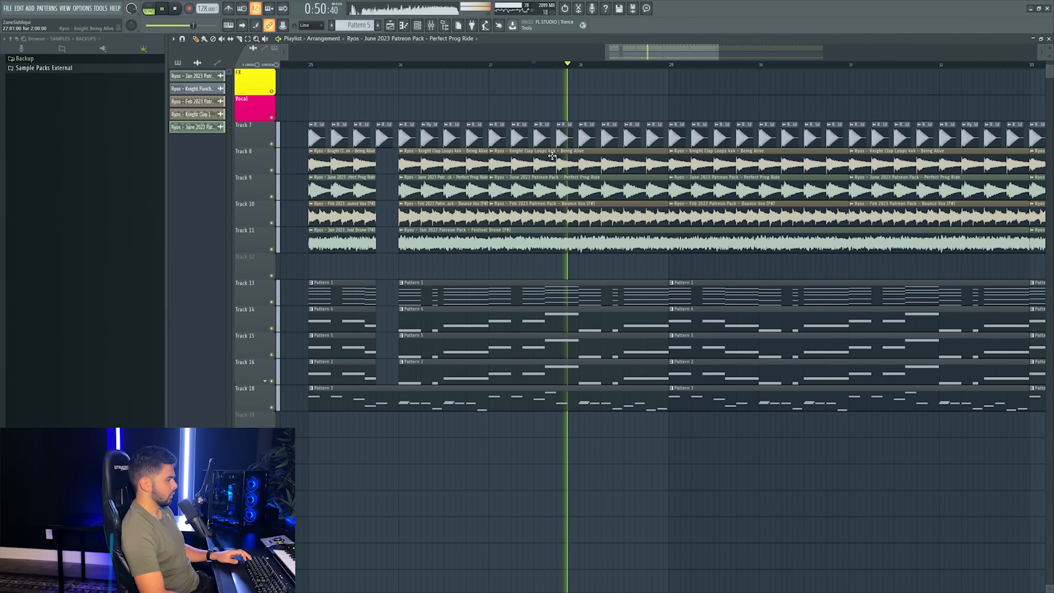
key("space")
left_click(369, 66)
key("space")
key("space")
scroll(319, 68, "down", 2)
scroll(319, 69, "up", 1)
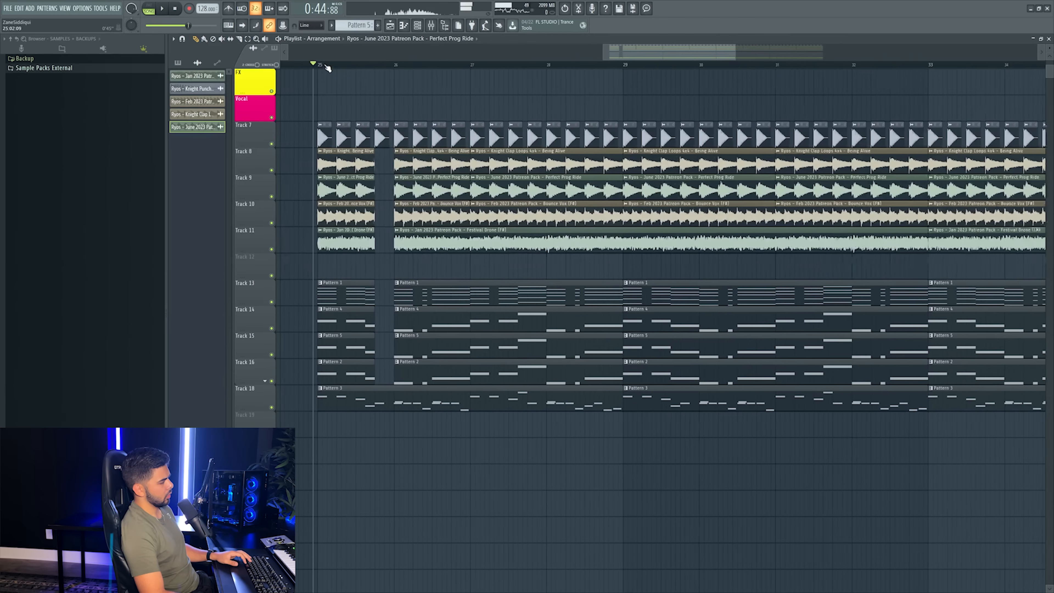
left_click_drag(631, 55, 612, 56)
key("space")
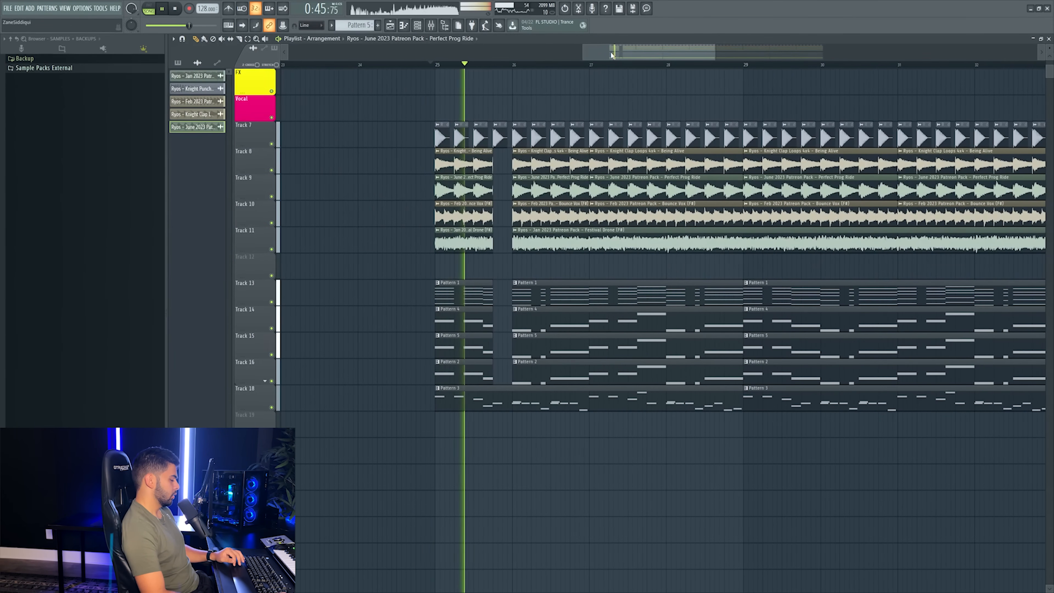
key("space")
- Undo all slices and deletions made in bar 25 on Tracks 8 to 11 and 13 to 16
key("ctrl+z")
key("ctrl+alt+z")
key("ctrl+alt+z")
key("ctrl+alt+z")
key("ctrl+alt+z")
key("ctrl+alt+z")
key("ctrl+alt+z")
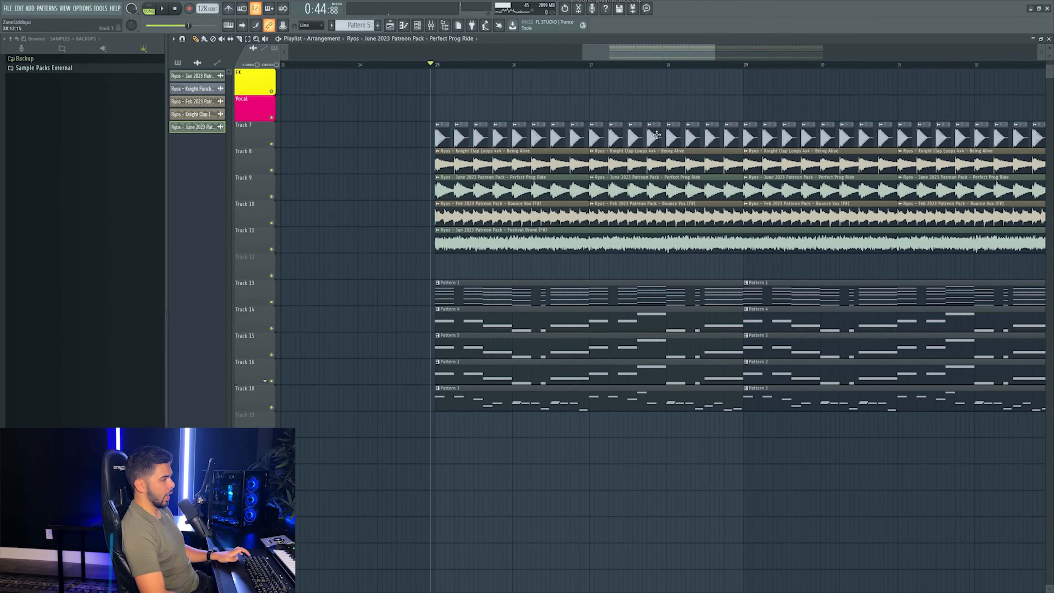
left_click(267, 381)
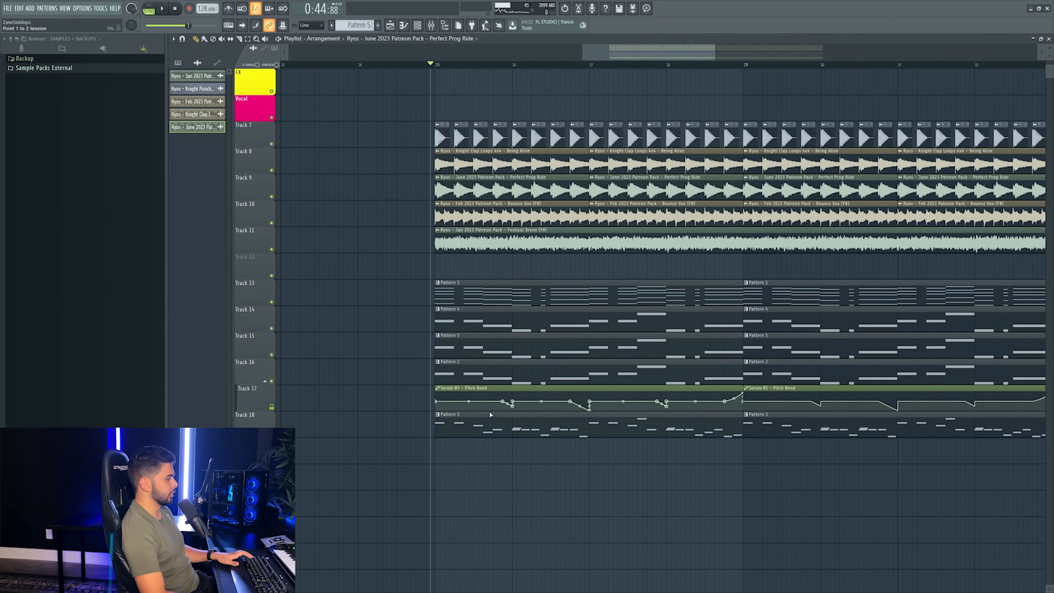
left_click(267, 381)
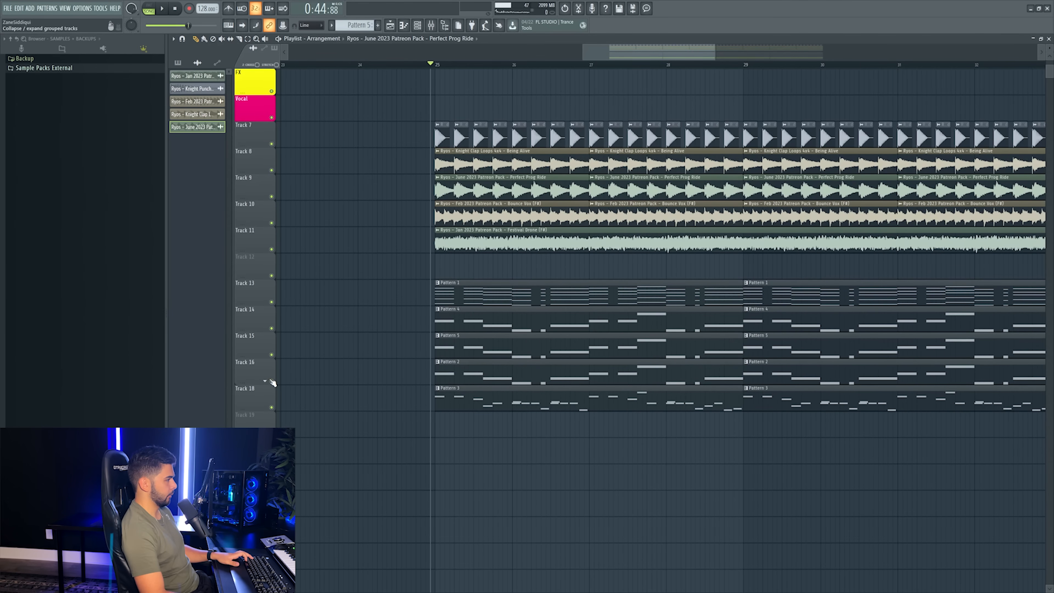
scroll(429, 66, "down", 3)
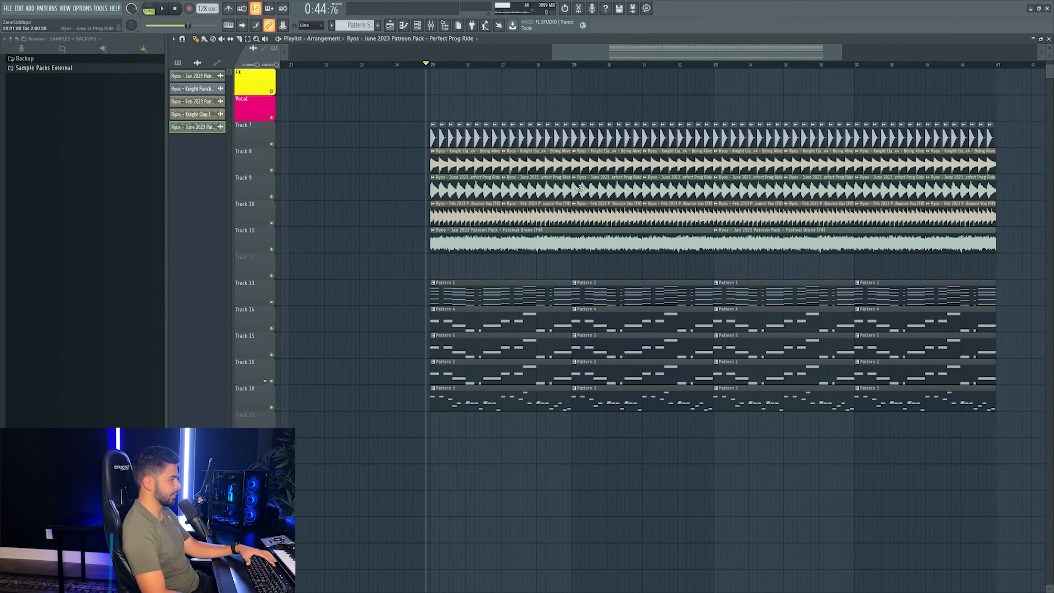
scroll(580, 189, "up", 3)
left_click_drag(713, 50, 725, 49)
- Play the drop, solo mixer track 16 briefly to check the ride loop, and lower its level slightly
key("space")
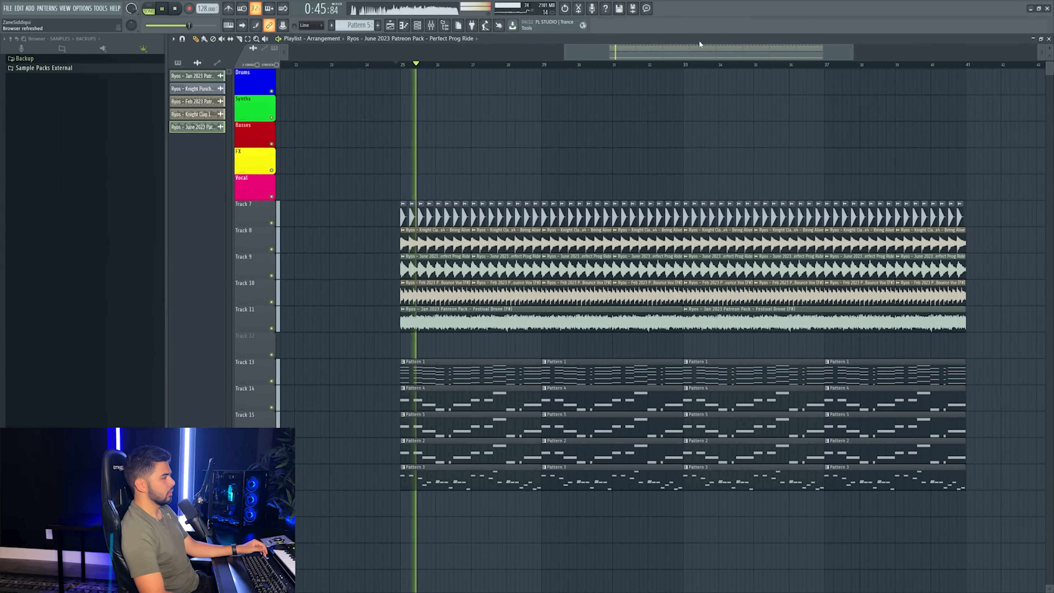
key("F9")
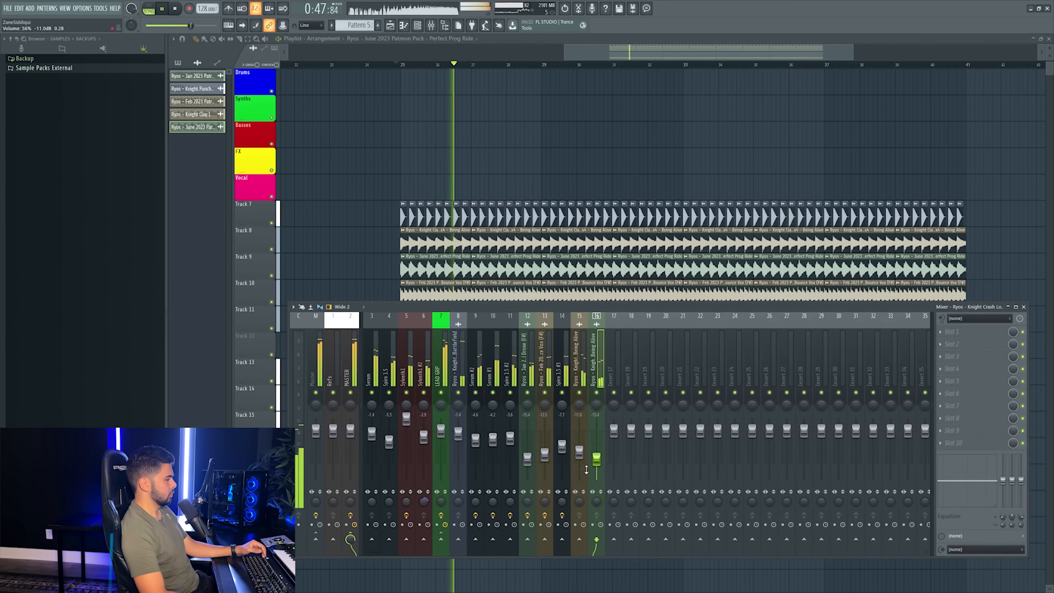
right_click(597, 393)
right_click(596, 392)
left_click_drag(597, 459, 596, 461)
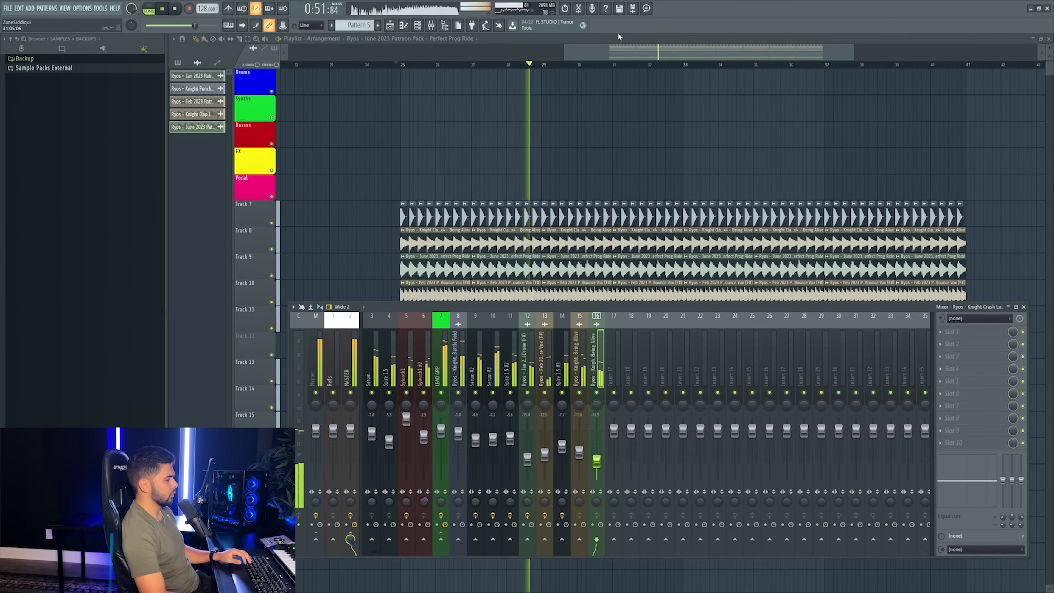
- Browse the external sample packs down to the FX Downlifters folder in Ryos Ultimate Collection Vol. 1
left_click_drag(617, 49, 610, 49)
scroll(415, 166, "down", 3)
left_click(44, 68)
left_click(40, 154)
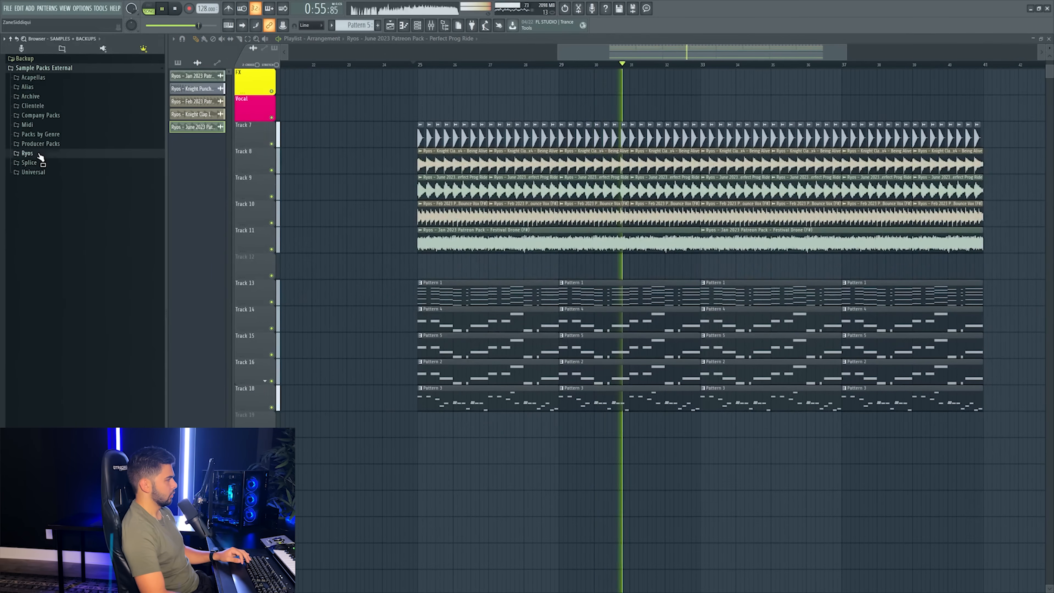
key("space")
left_click(87, 203)
left_click(96, 210)
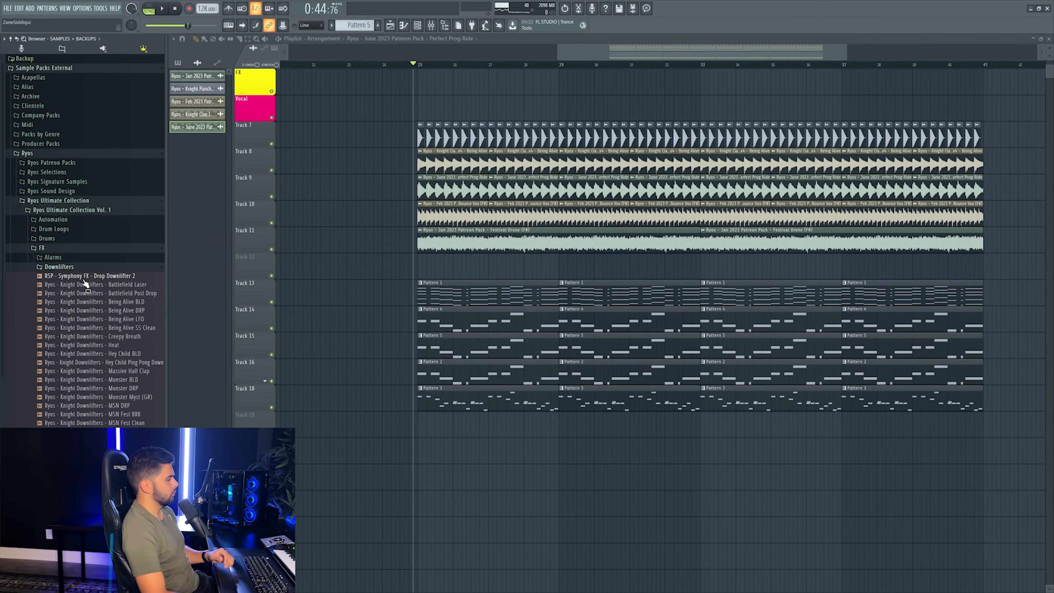
scroll(87, 282, "down", 4)
scroll(71, 317, "up", 1)
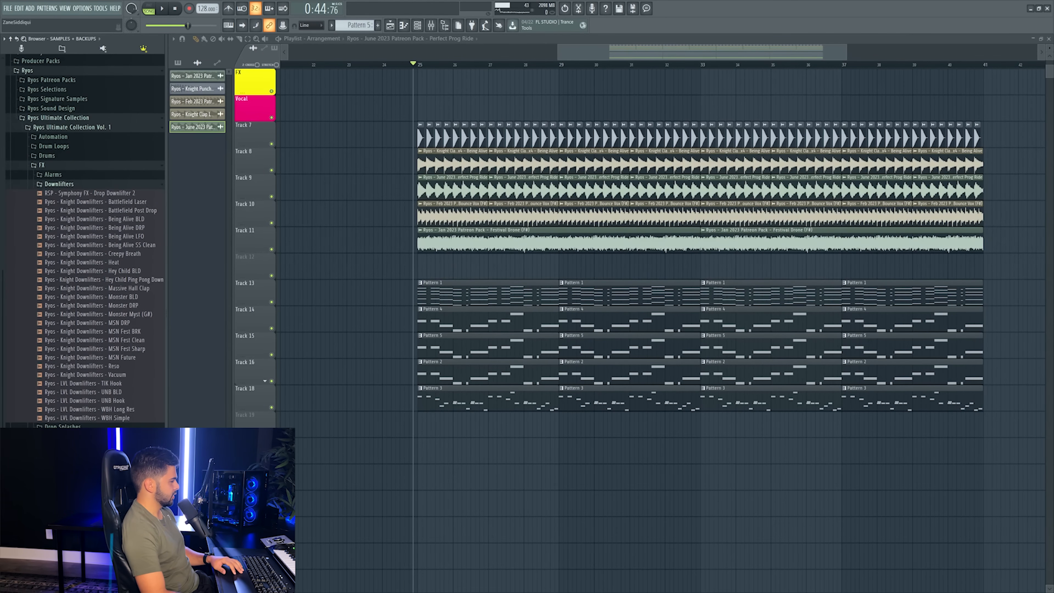
- Place the KSHMR Exhaust 02 sample on Track 19 at bar 25 and route it to mixer track 17
left_click_drag(294, 457, 446, 430)
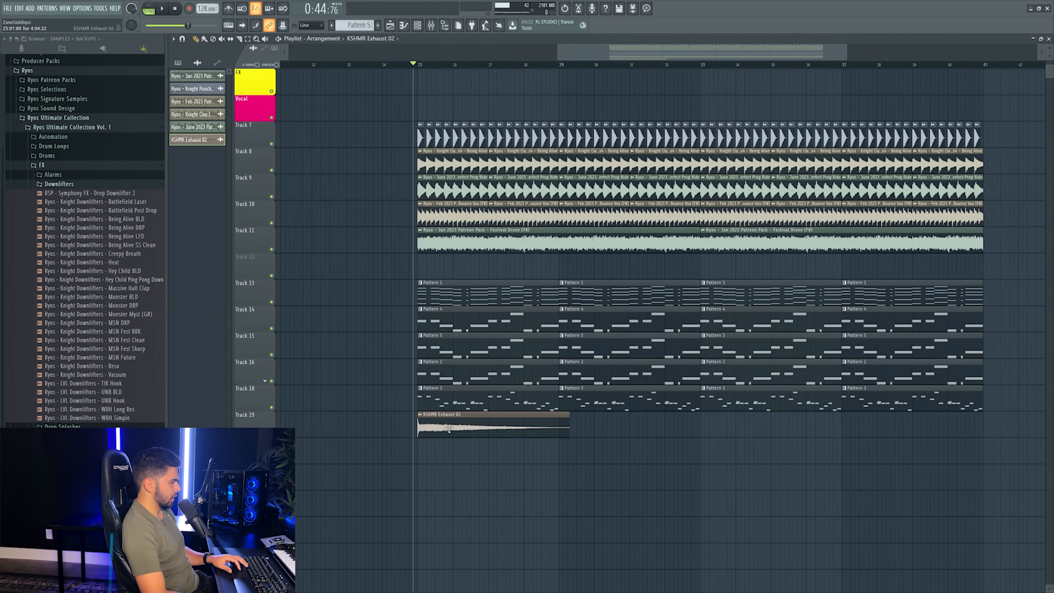
double_click(449, 429)
key("ctrl+l")
key("space")
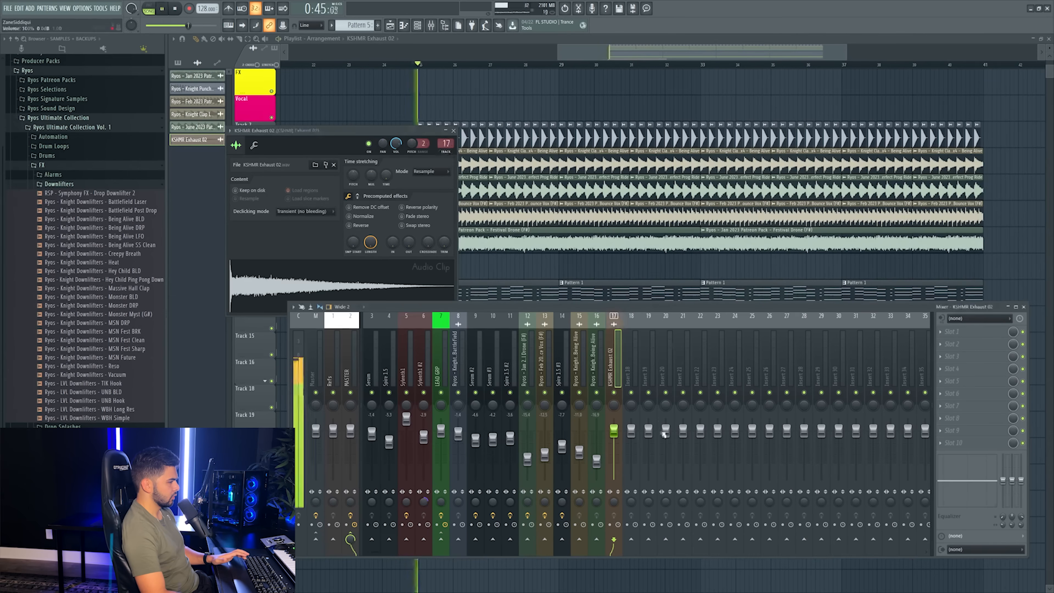
key("space")
- Replace the clip's sample with KSHMR Exhaust 02 05 Combo Slidey Drama and lower mixer track 17's level during playback
left_click_drag(137, 494, 266, 288)
key("space")
left_click_drag(614, 434, 621, 450)
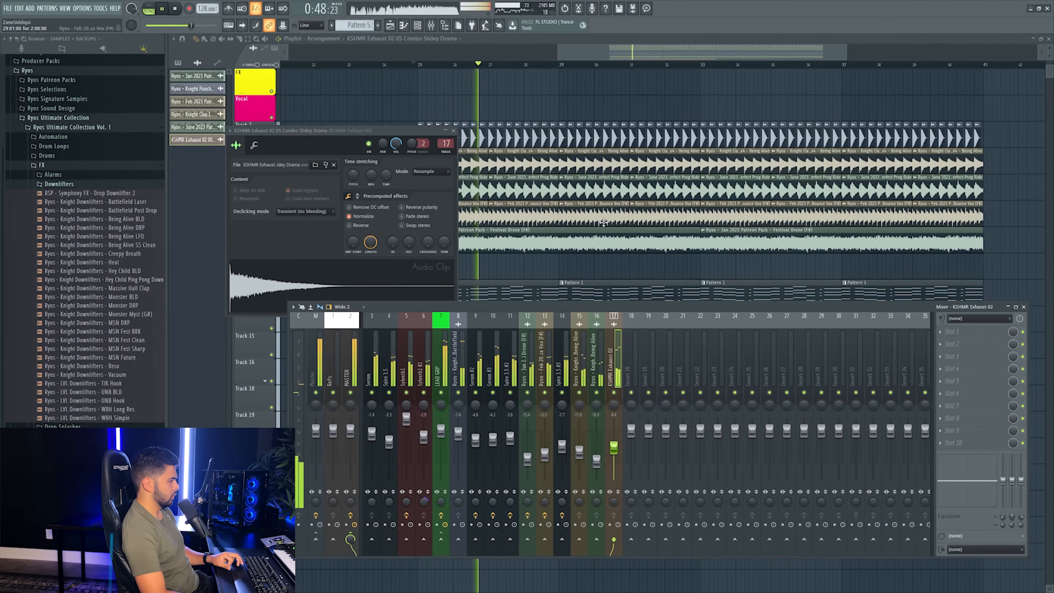
left_click(612, 52)
key("space")
- Add KSHMR Exhaust 07 on Track 20 at bar 25, routed to mixer track 18 with its level at about -19 dB
left_click_drag(82, 490, 411, 448)
left_click(448, 449)
double_click(446, 441)
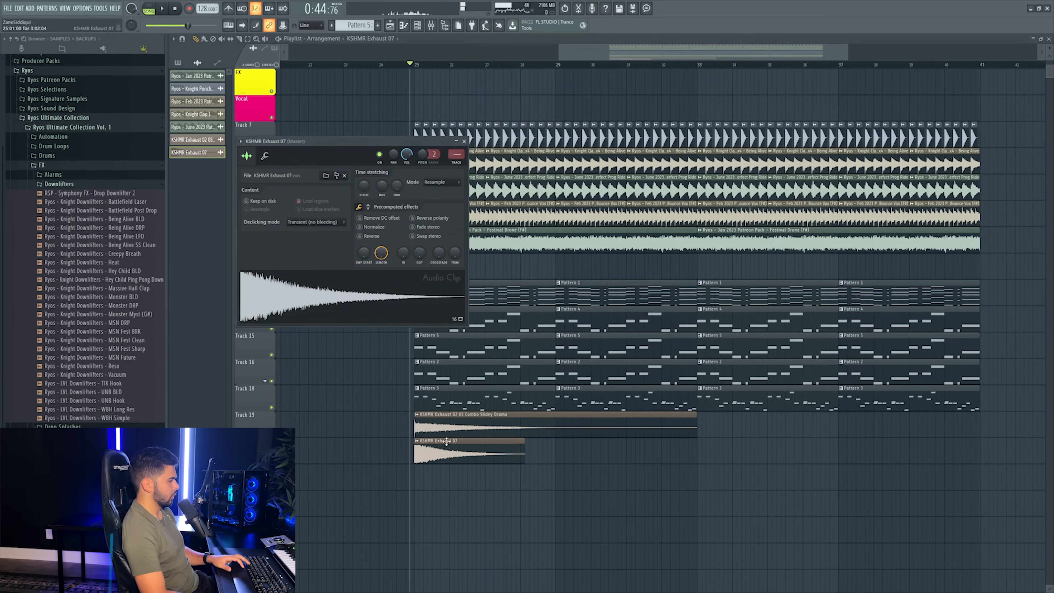
key("ctrl+l")
key("space")
left_click_drag(630, 431, 633, 468)
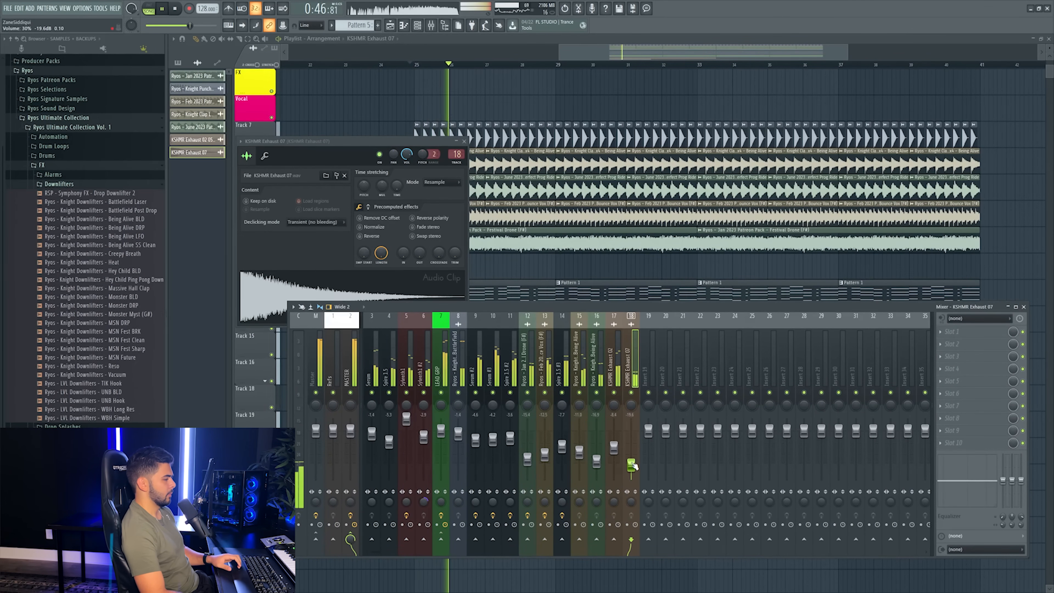
- Play the drop up to its midpoint and delete the kicks in bar 32 on Track 7
key("F12")
scroll(556, 67, "down", 4)
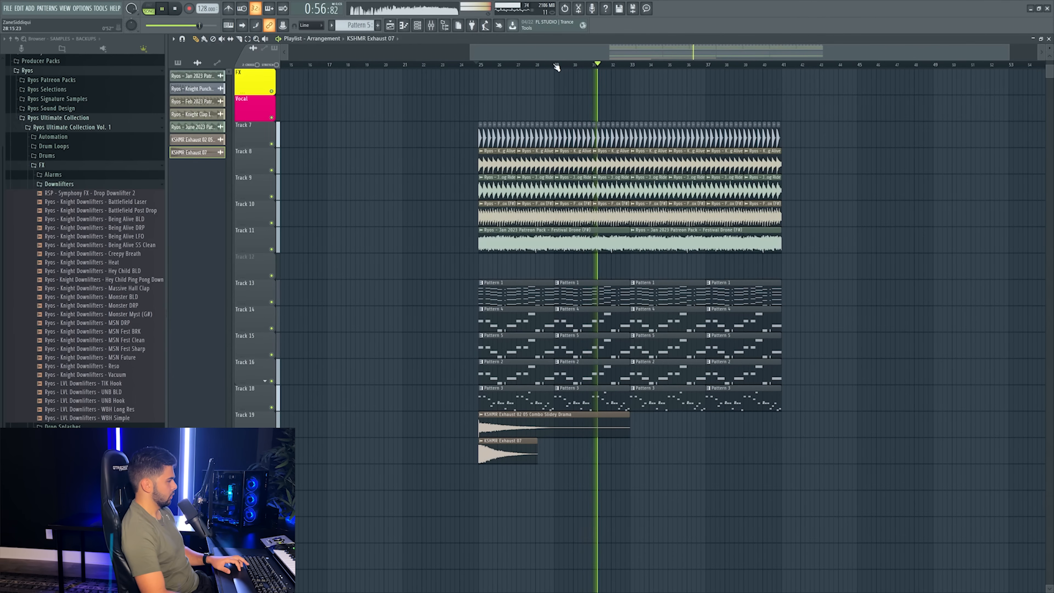
key("space")
scroll(625, 72, "up", 8)
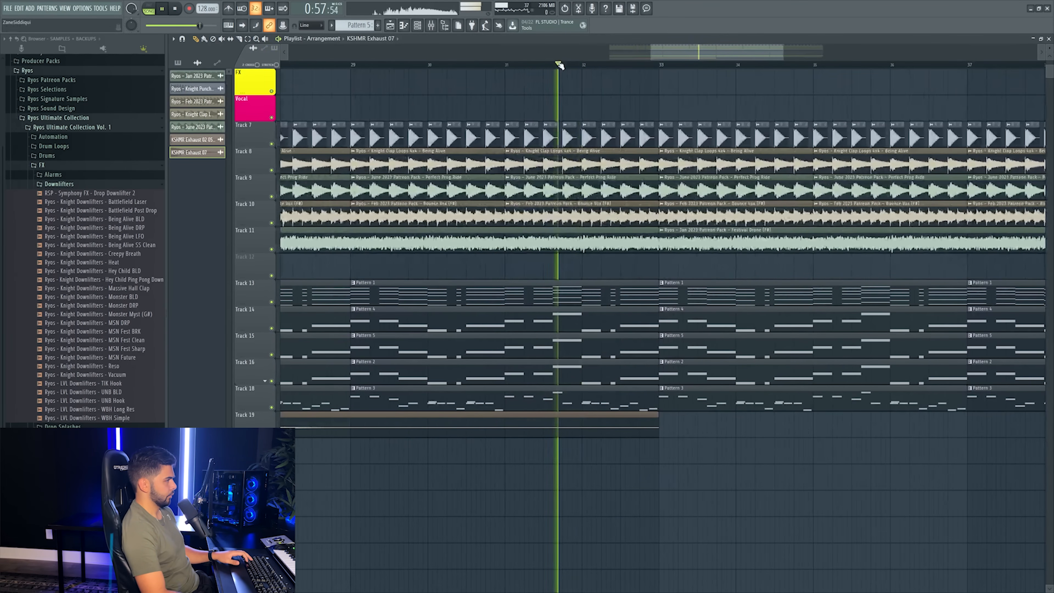
right_click(616, 141)
right_click(633, 139)
right_click(664, 139)
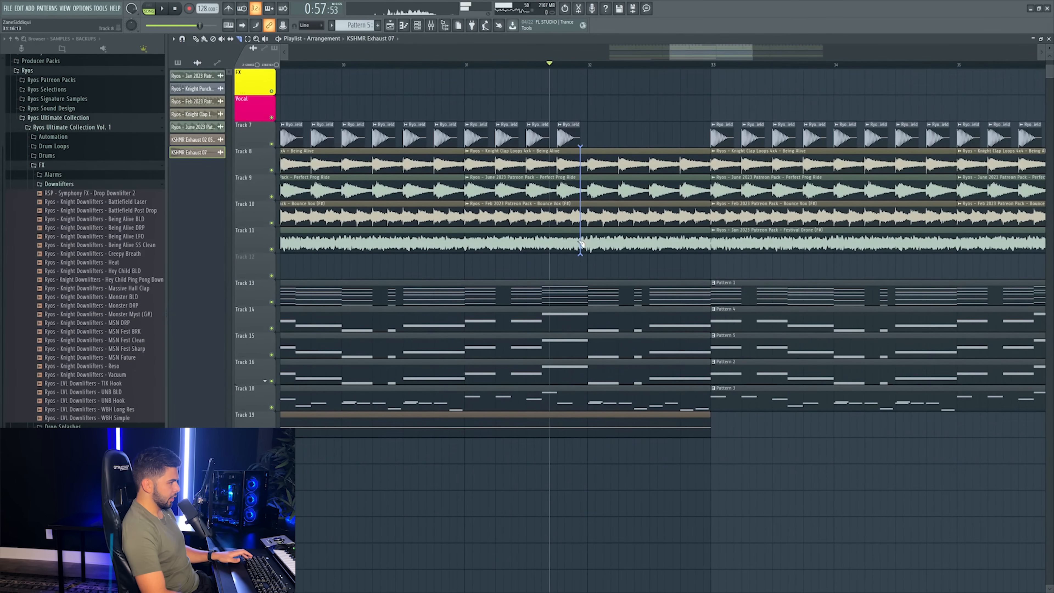
- Slice the loops on Tracks 8 to 11 at bar 32, delete that bar's pieces, and play back the gap
right_click(621, 245)
right_click(627, 216)
right_click(633, 188)
right_click(639, 162)
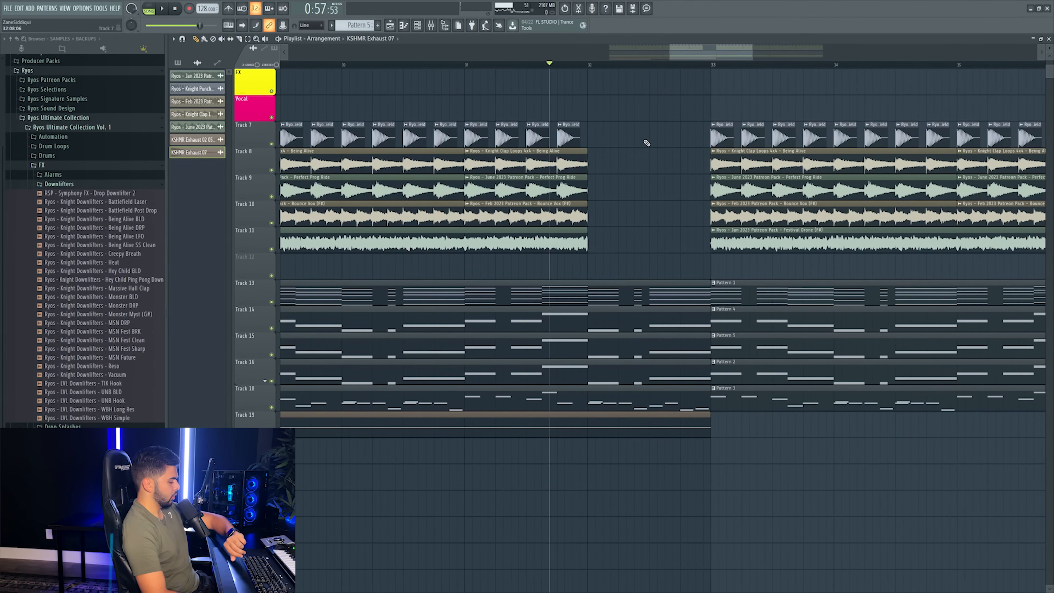
scroll(599, 74, "down", 3)
key("space")
scroll(602, 77, "down", 1)
key("space")
- Slice the patterns on Tracks 13 to 16 at bar 32 and delete that bar's pieces
key("c")
key("p")
right_click(617, 300)
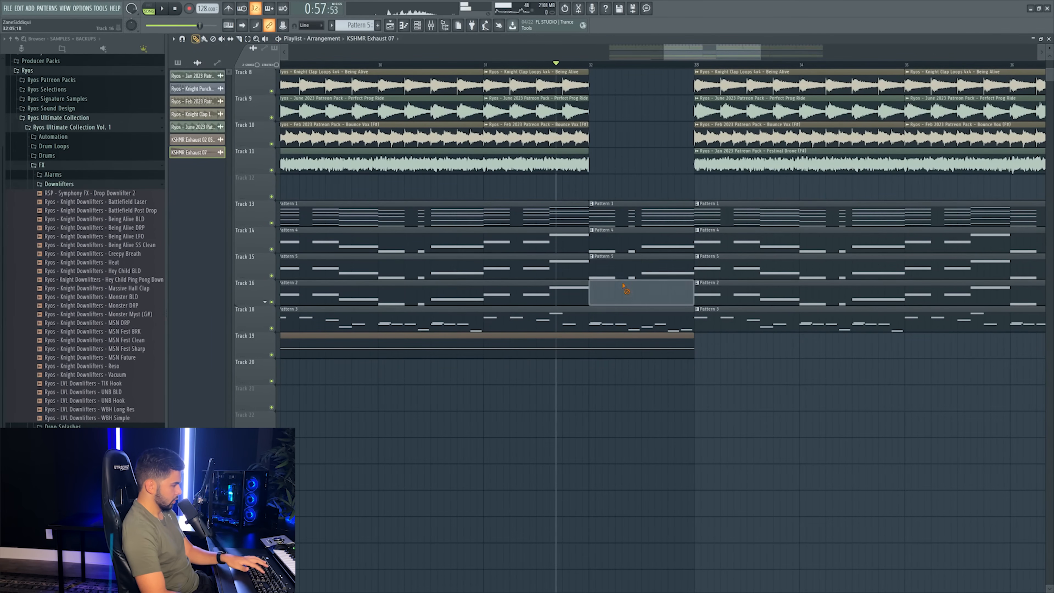
right_click(621, 268)
right_click(623, 242)
right_click(626, 215)
- Automate the Kickstart 2 mix level on the LEAD GRP mixer track over bars 25 to 32, dropping it for bar 32
scroll(631, 68, "down", 3)
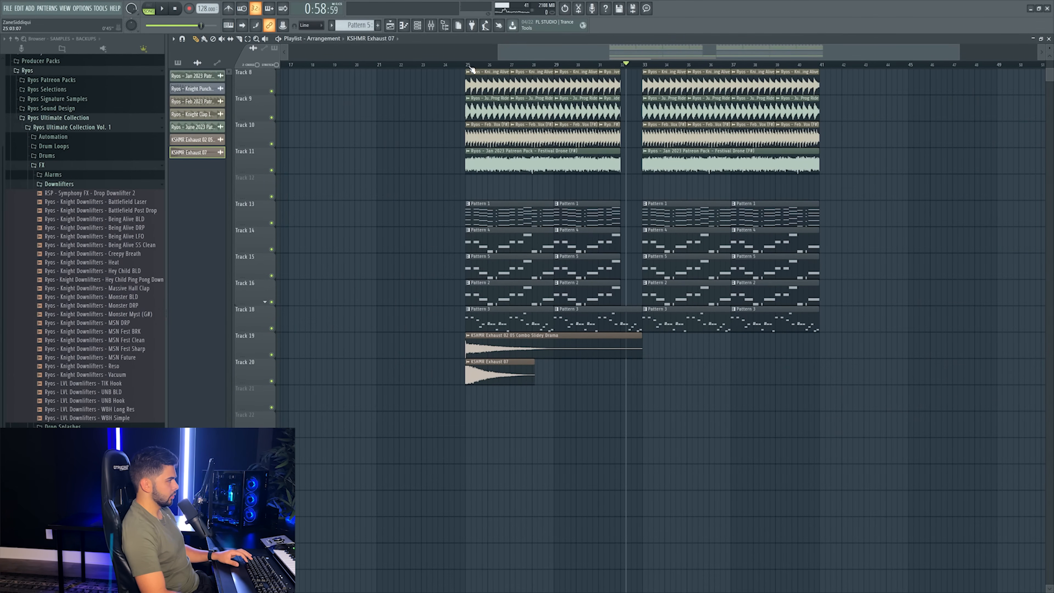
left_click_drag(468, 69, 621, 92)
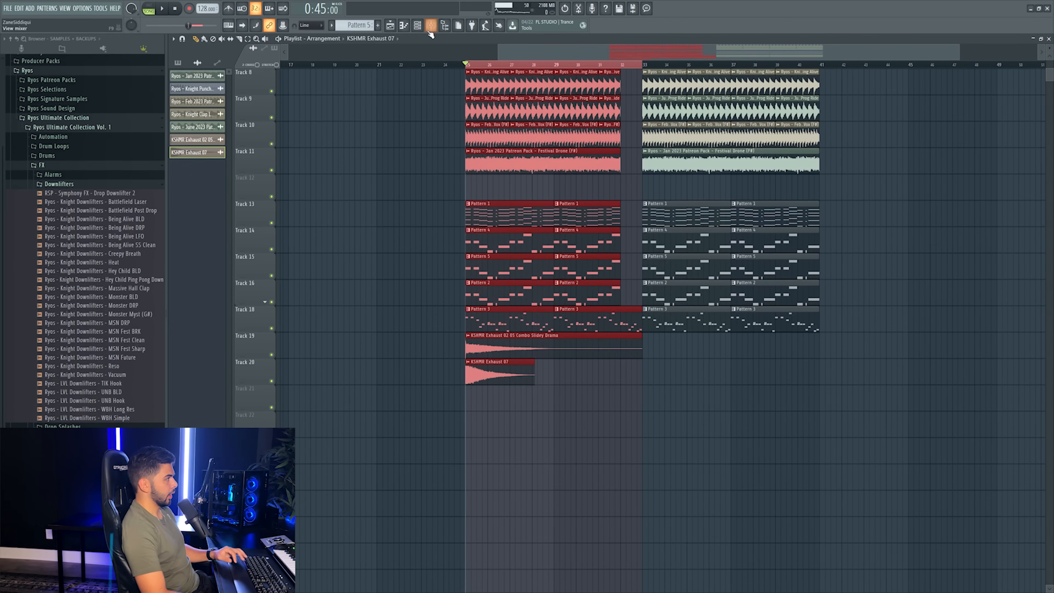
left_click(431, 30)
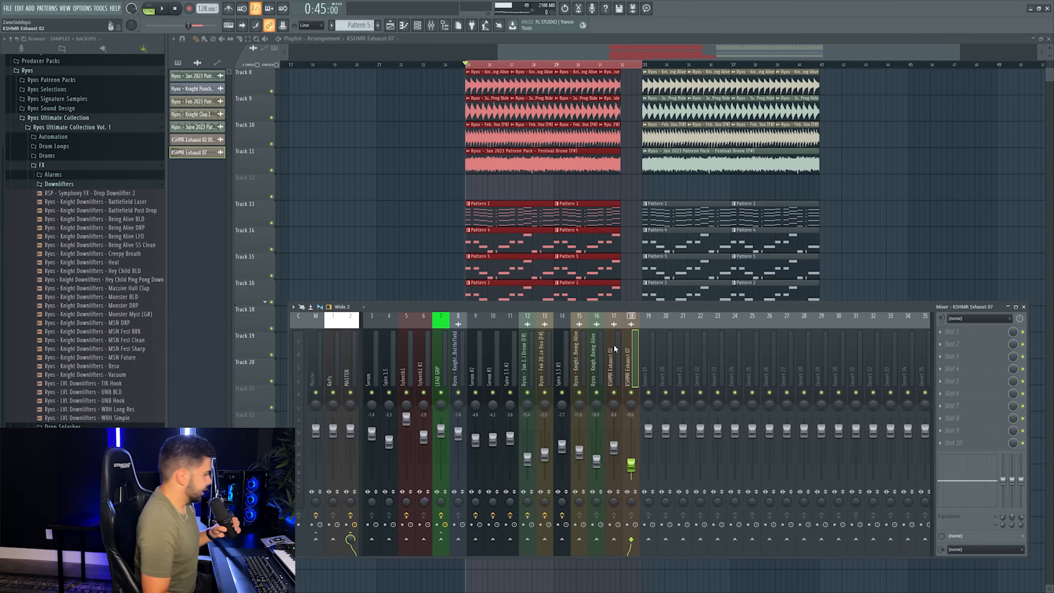
scroll(341, 294, "down", 3)
scroll(654, 139, "down", 3)
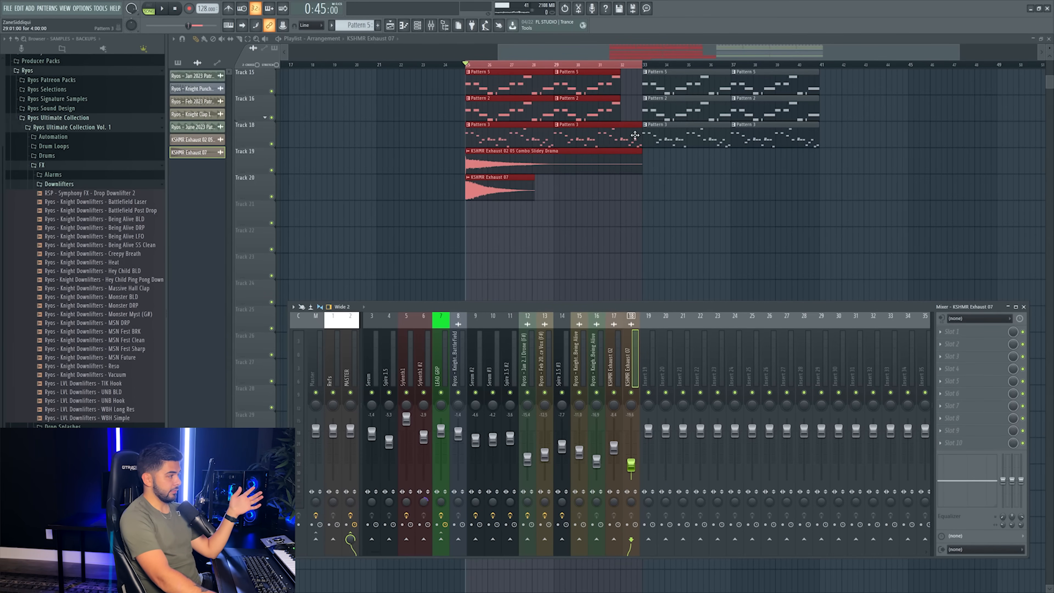
left_click(438, 372)
right_click(1013, 443)
left_click(1015, 503)
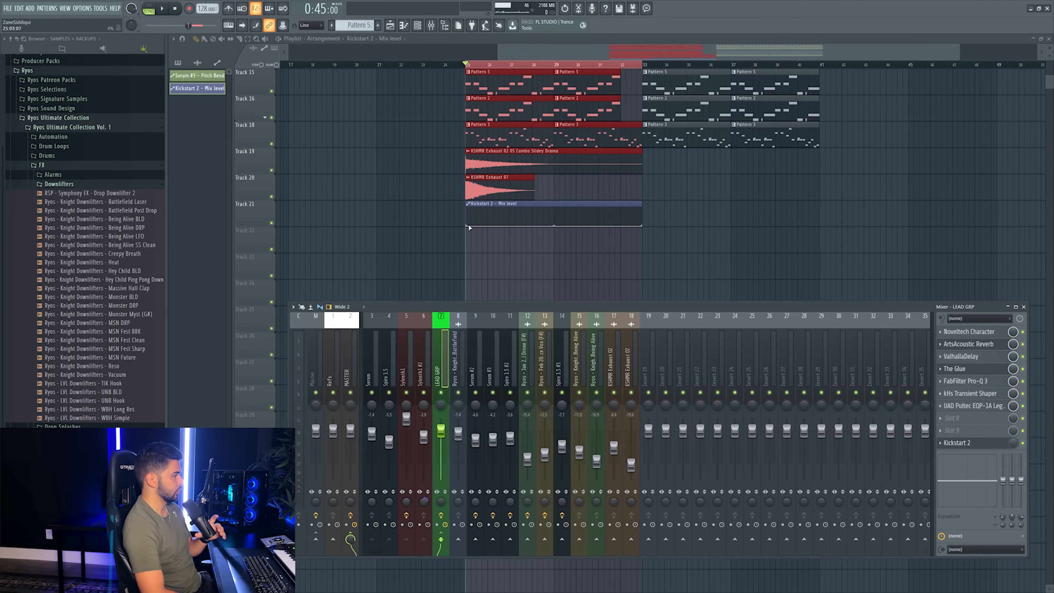
left_click_drag(467, 226, 465, 215)
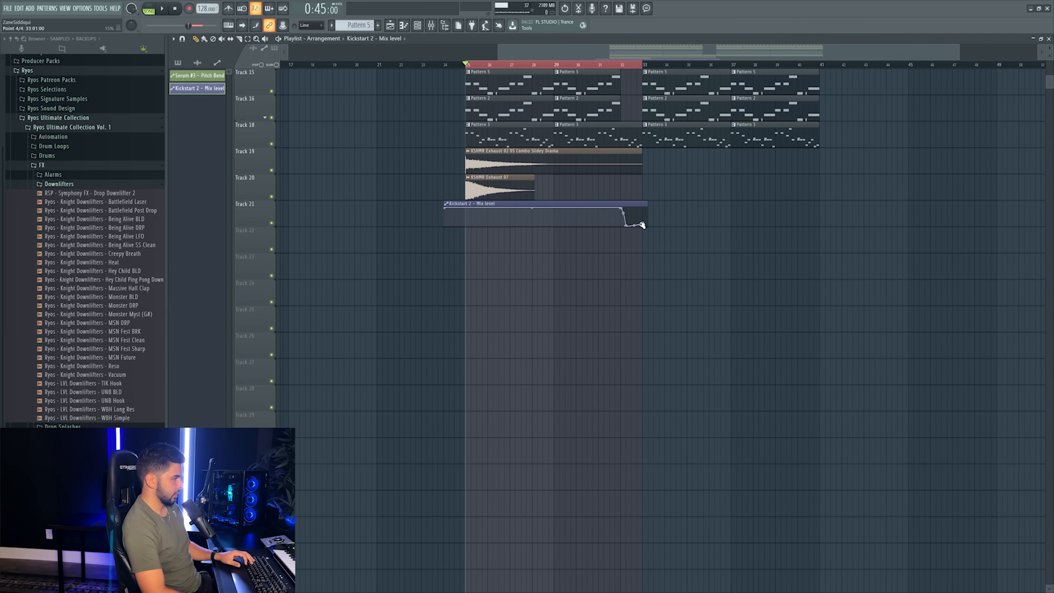
- Move the Kickstart 2 automation track above the two exhaust sample tracks, lock it, and play through the bar 32 break
left_click_drag(273, 225, 267, 159)
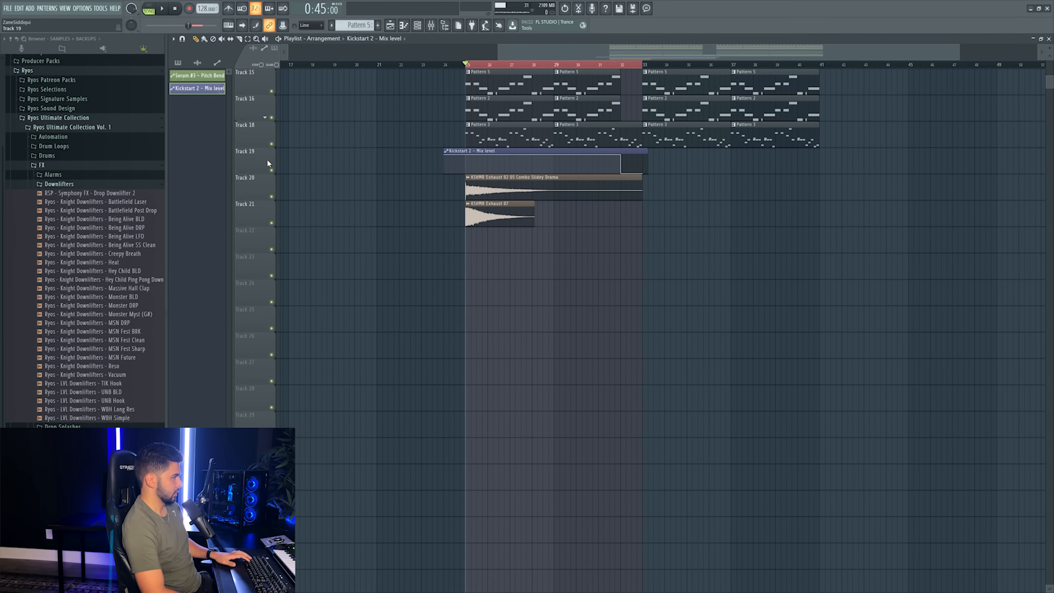
right_click(267, 159)
left_click(292, 239)
key("space")
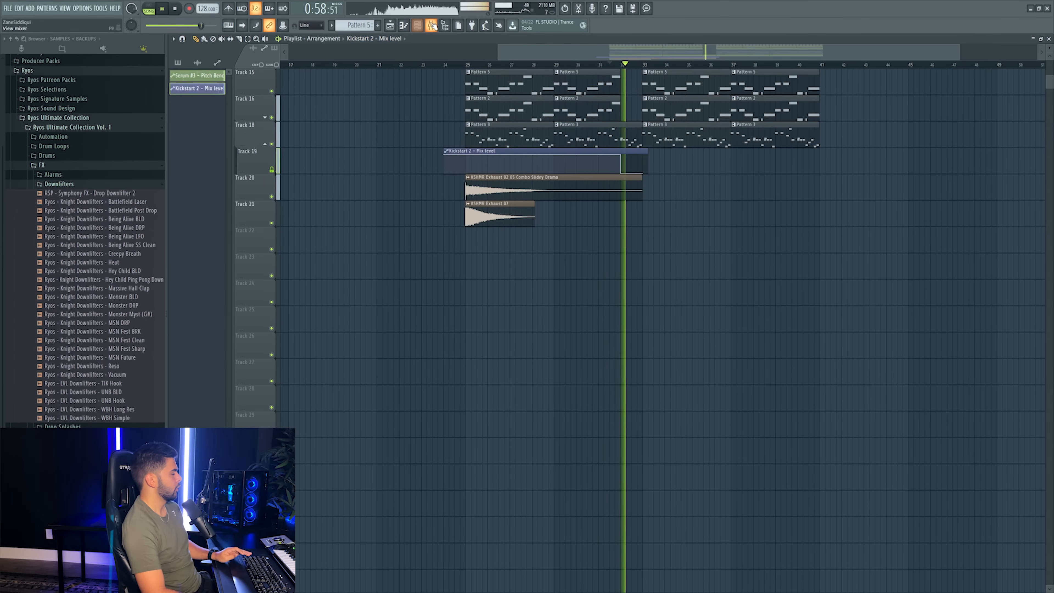
left_click(431, 25)
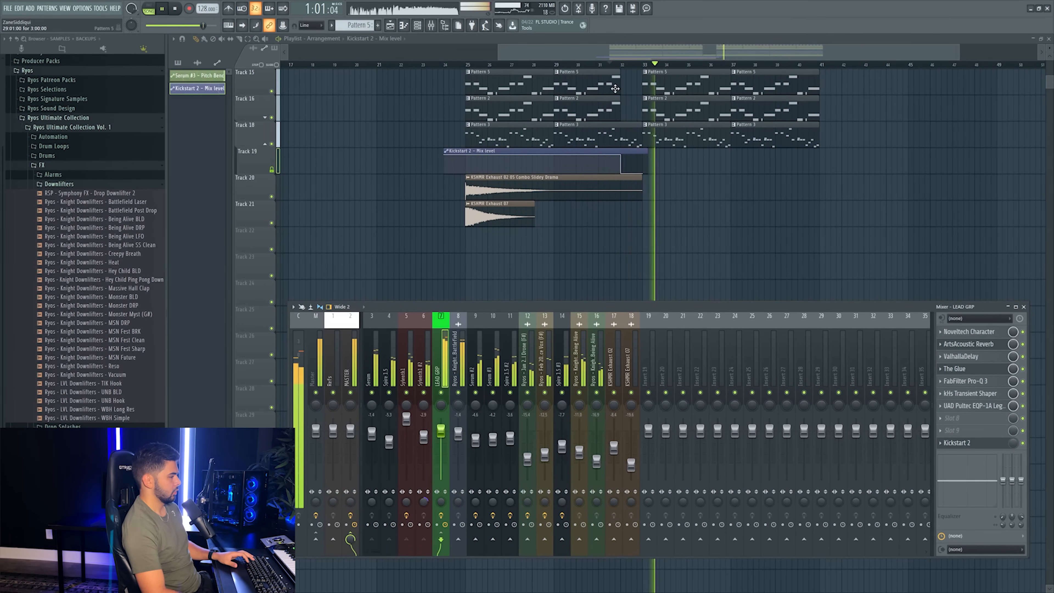
key("space")
- Copy a one-bar phrase from the Layer channel's melody in Pattern 3
key("F9")
double_click(669, 120)
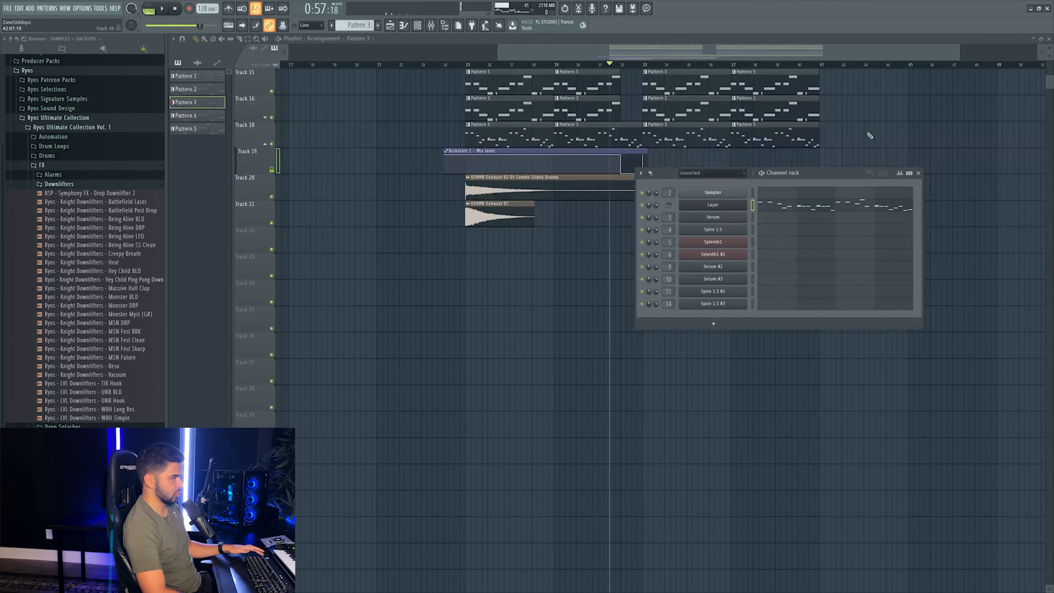
left_click(891, 212)
scroll(898, 207, "up", 6)
left_click_drag(511, 181, 623, 244)
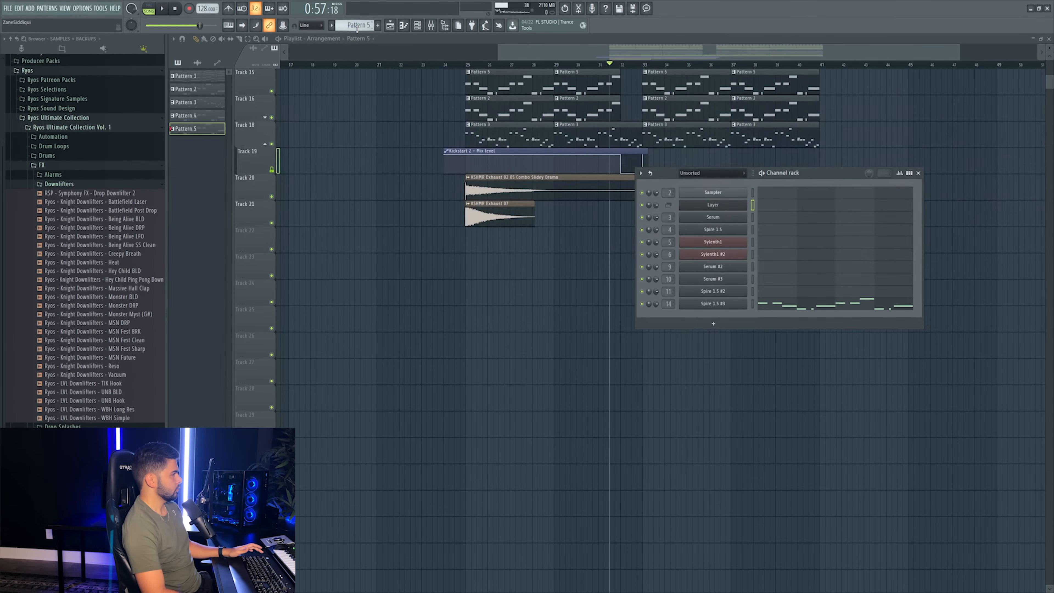
- In an empty Pattern 6, add a Serum channel with the RYOS_LD - Illusion preset from Revealed Ryos Serum Soundset Vol. 2
scroll(357, 28, "up", 1)
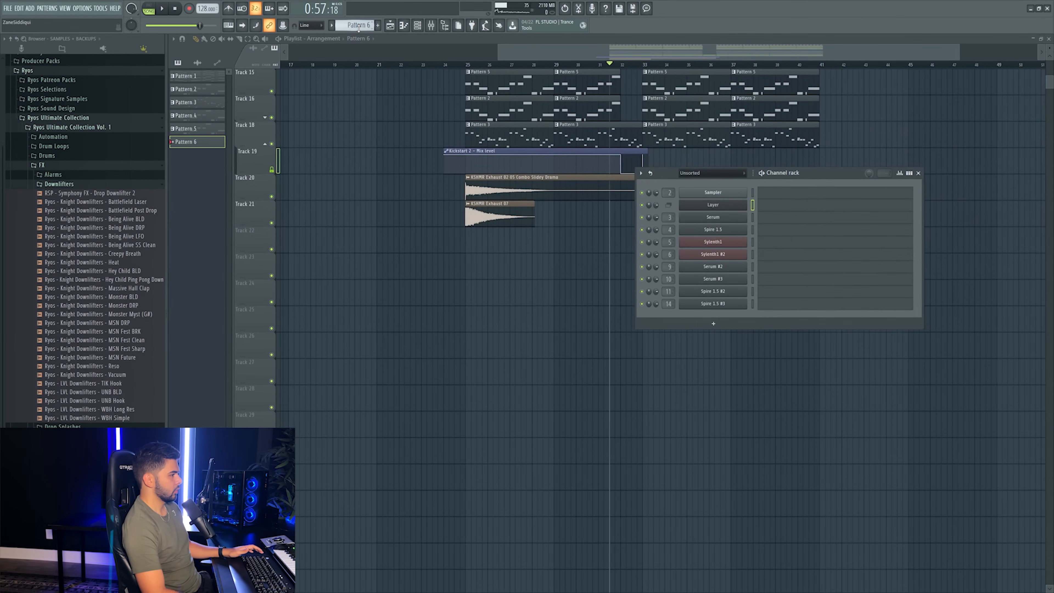
left_click(713, 324)
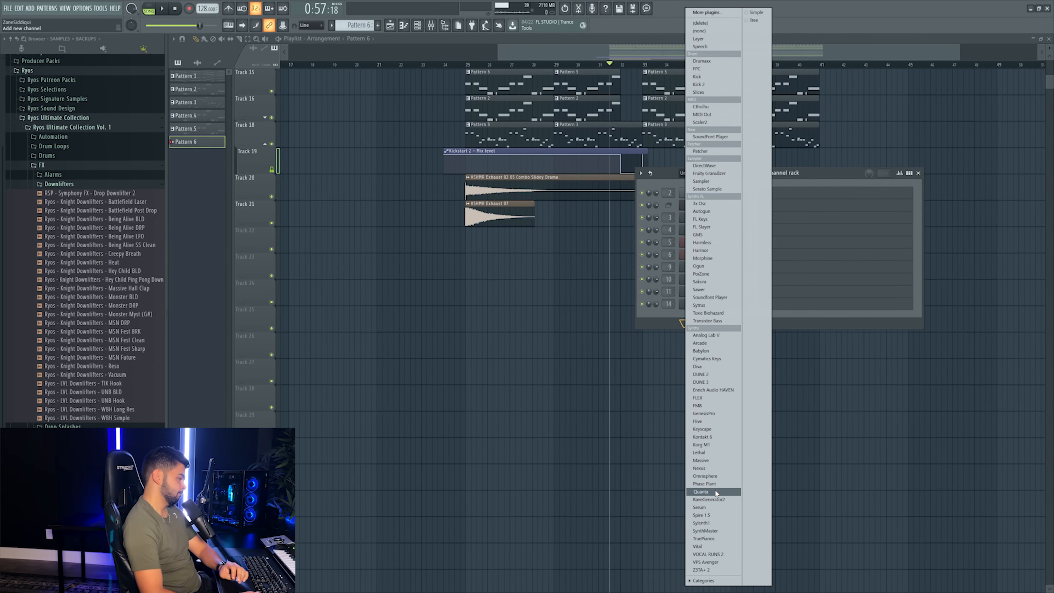
left_click(705, 507)
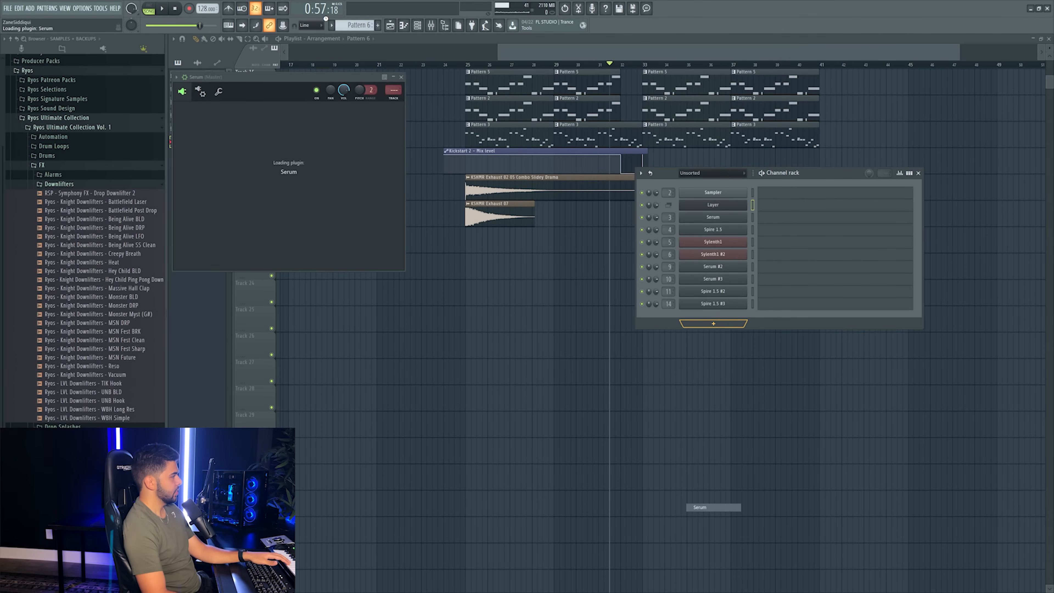
left_click(370, 108)
mouse_move(398, 218)
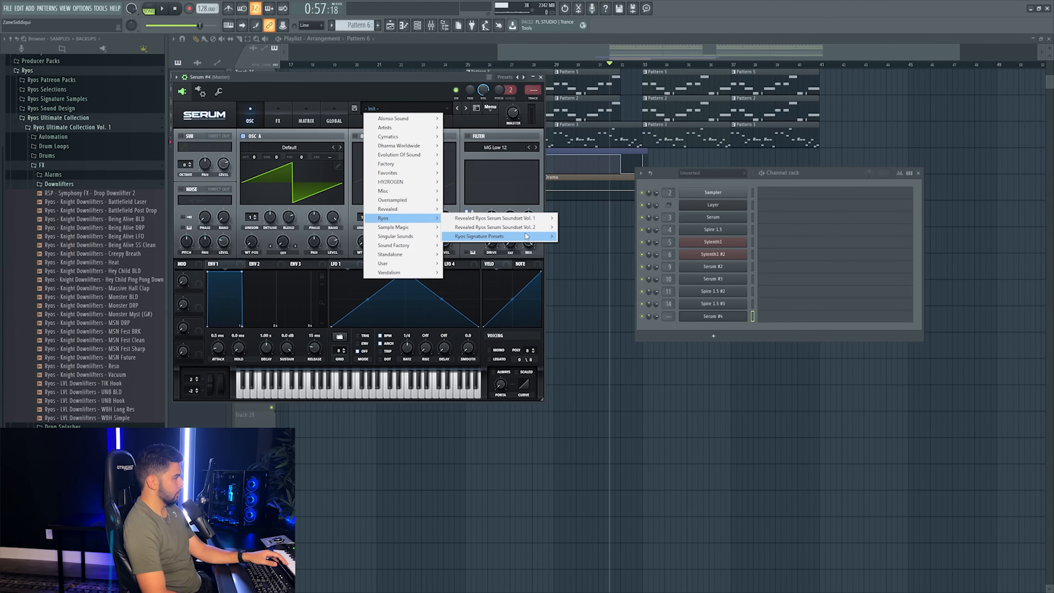
mouse_move(522, 227)
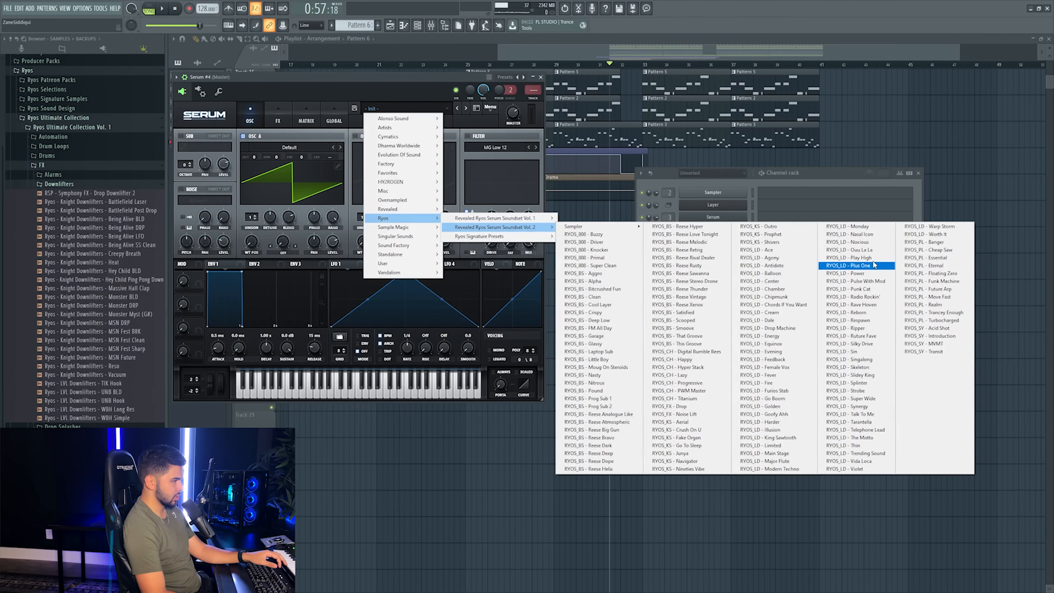
left_click(765, 430)
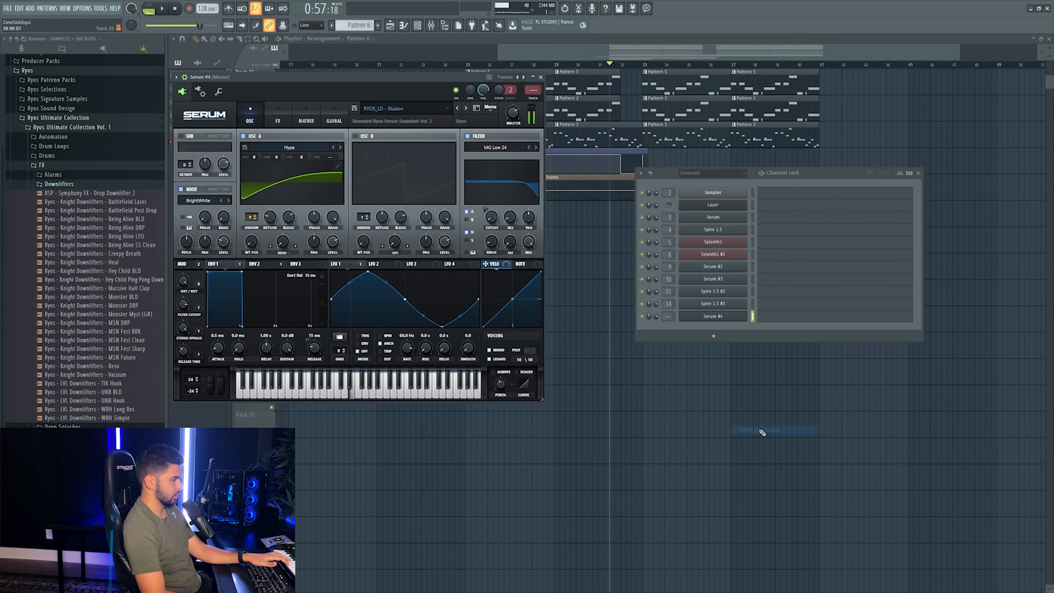
- Paste the copied melody phrase into the Serum #4 channel's piano roll in Pattern 6
right_click(742, 316)
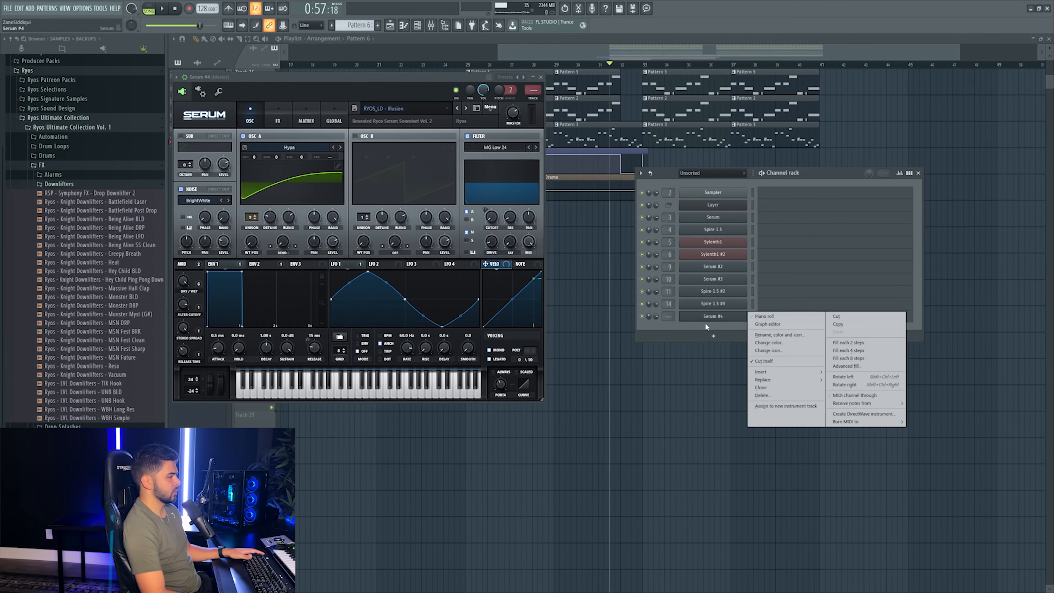
left_click(765, 317)
key("Escape")
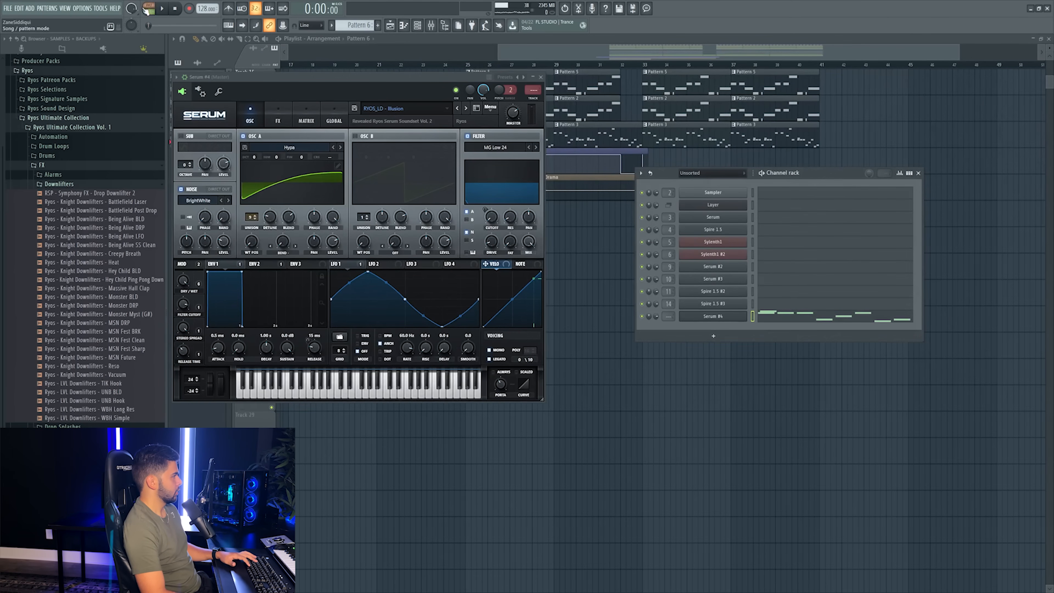
- Audition Pattern 6, place it at bar 32 in the playlist, and move its track directly below Track 16
key("space")
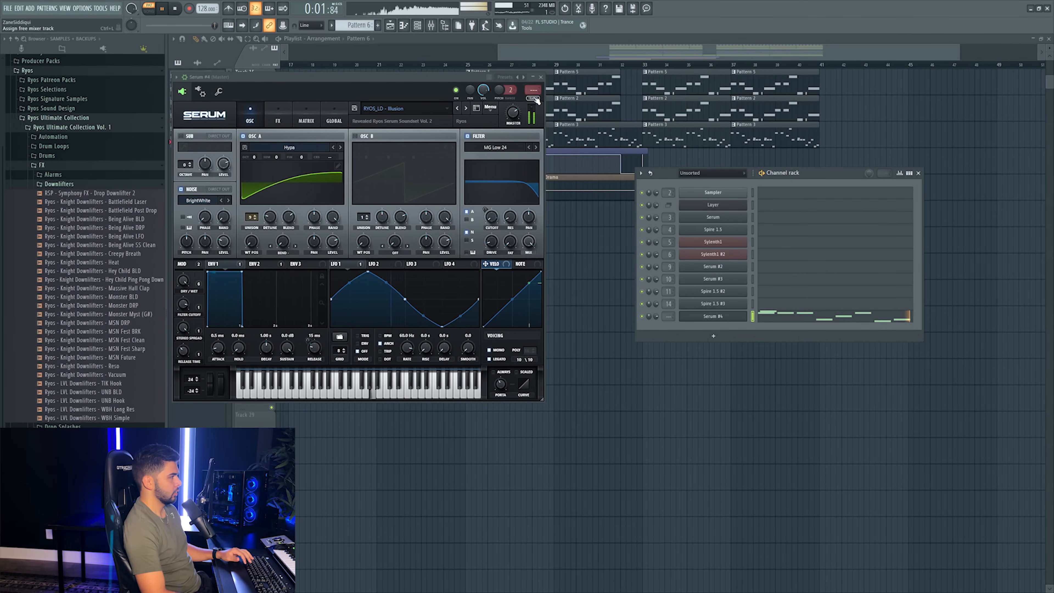
key("F9")
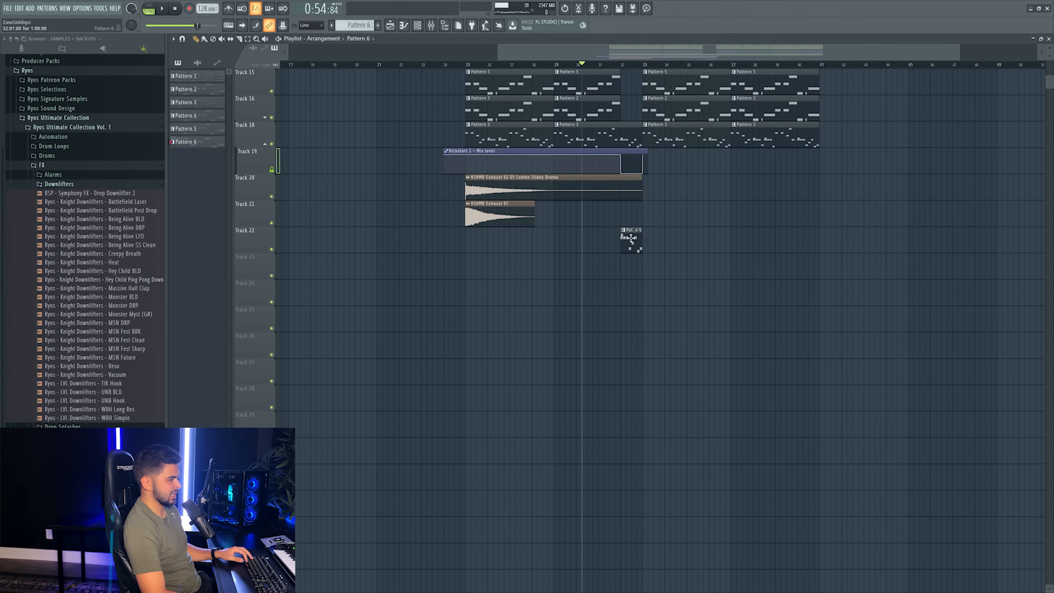
left_click_drag(272, 240, 256, 137)
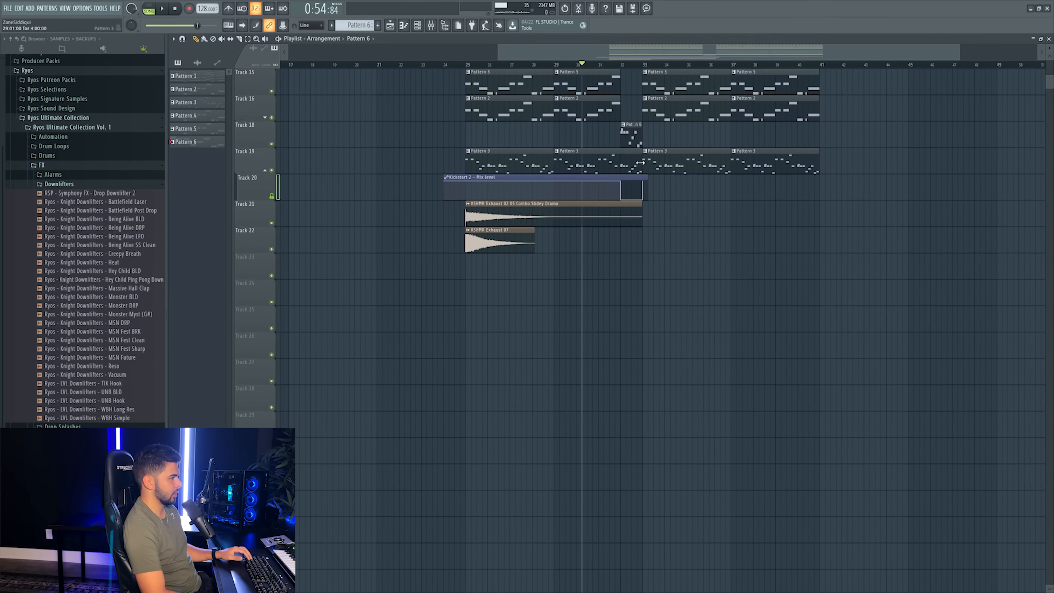
- Insert an empty playlist track above Track 20 and load Fruity Balance after the Pultec EQ on the LEAD GRP mixer track
right_click(260, 175)
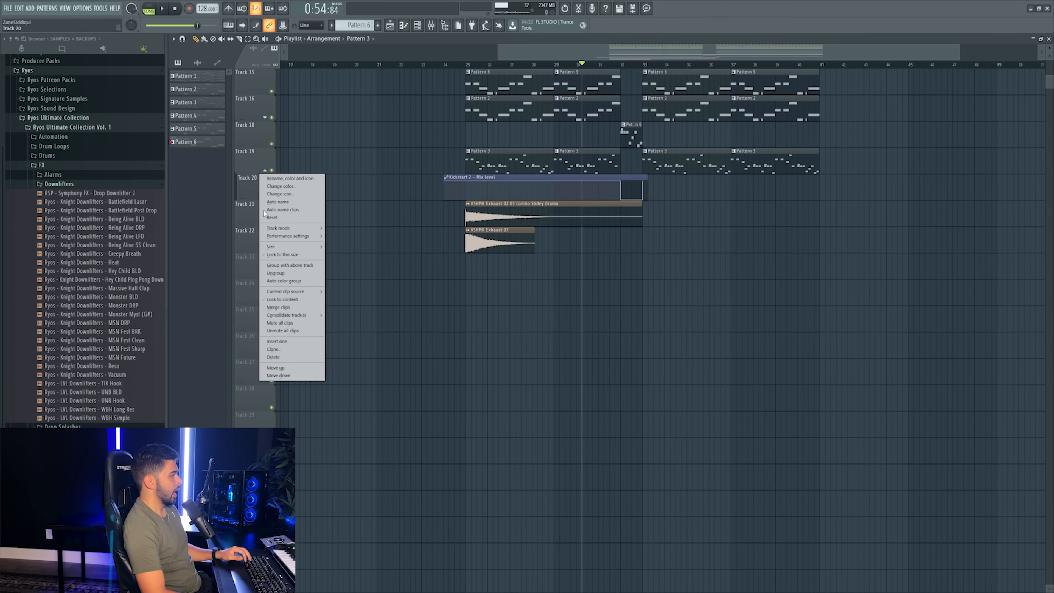
left_click(276, 342)
left_click_drag(468, 66, 622, 65)
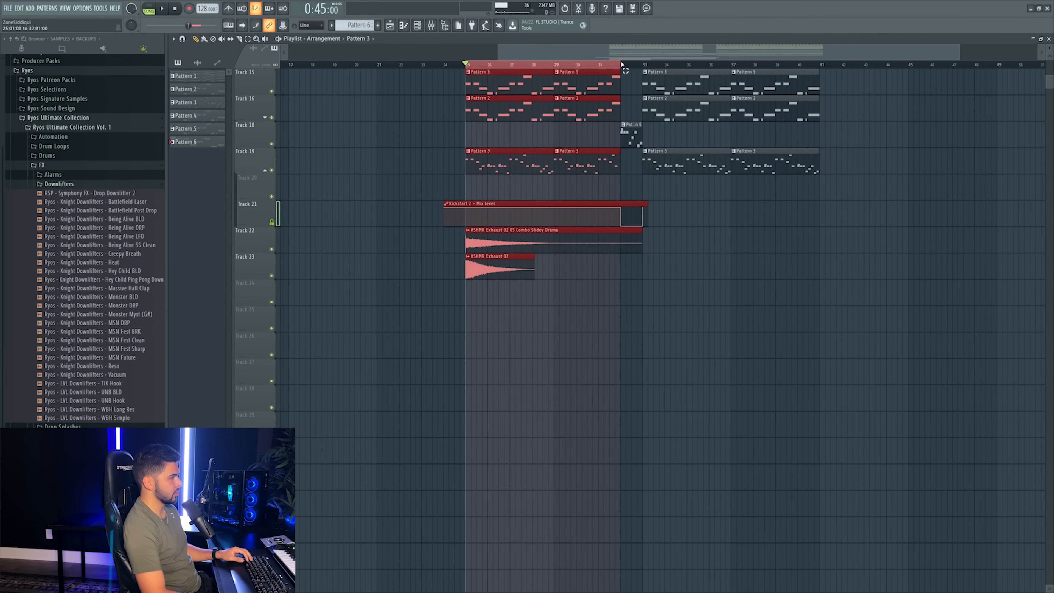
left_click(432, 26)
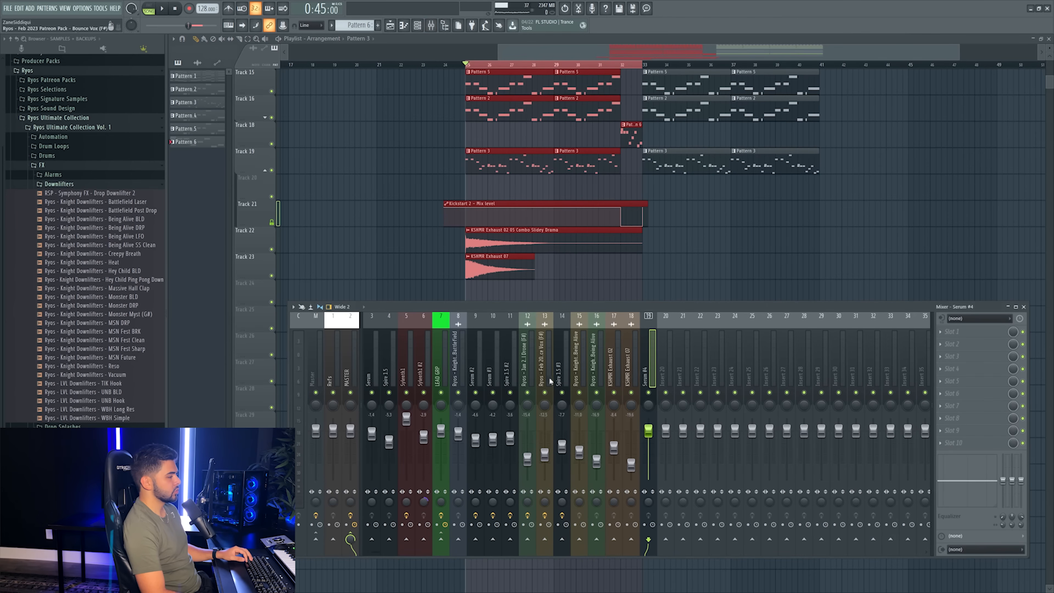
left_click(440, 365)
left_click(947, 419)
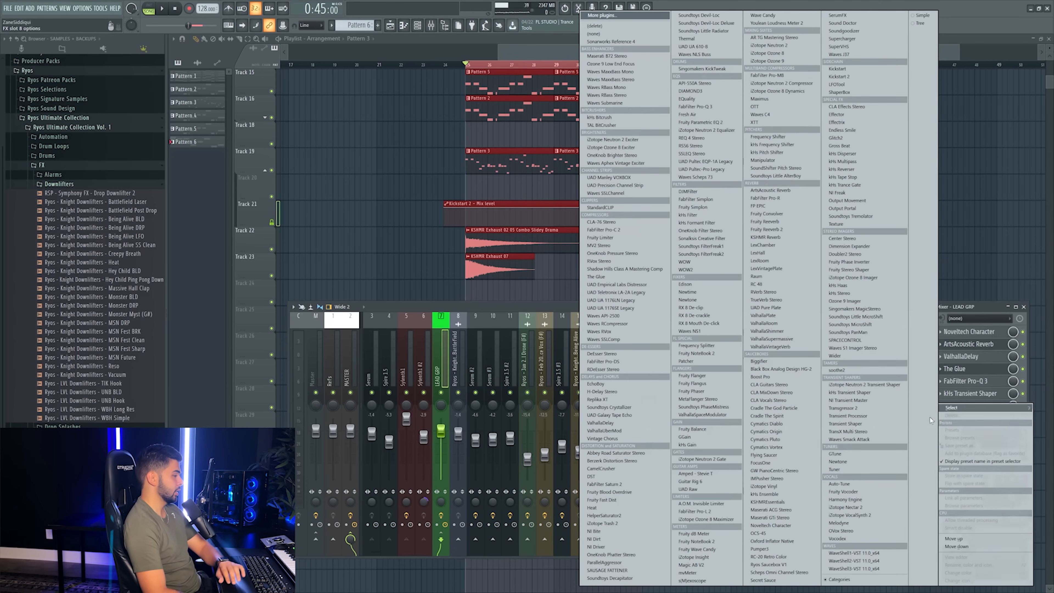
left_click(714, 429)
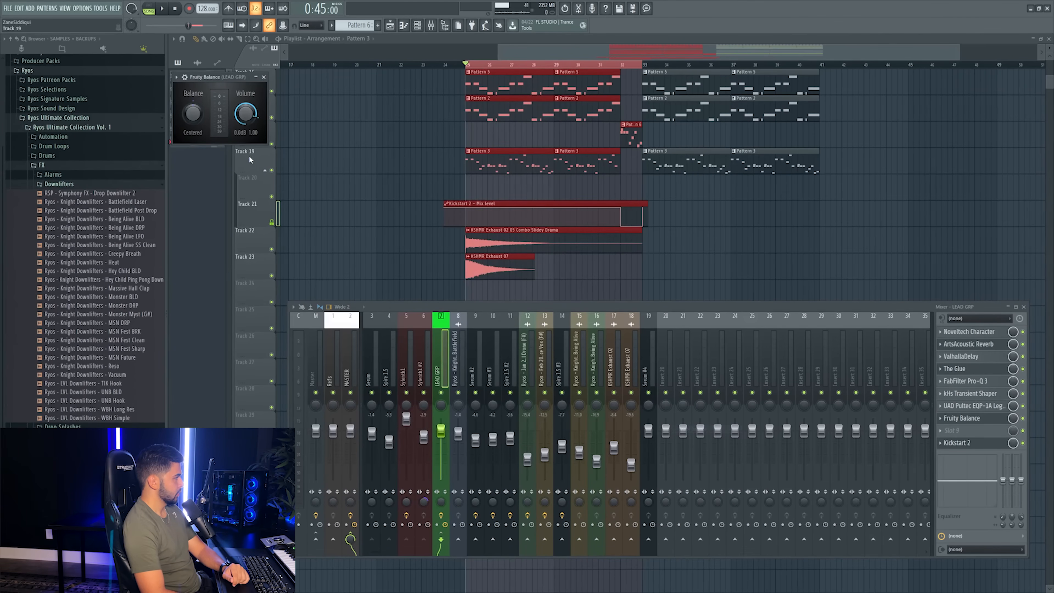
- Create an automation clip for the LEAD GRP Fruity Balance volume over bars 25 to 32, dropping it to the bottom throughout bar 32
right_click(246, 120)
left_click(276, 183)
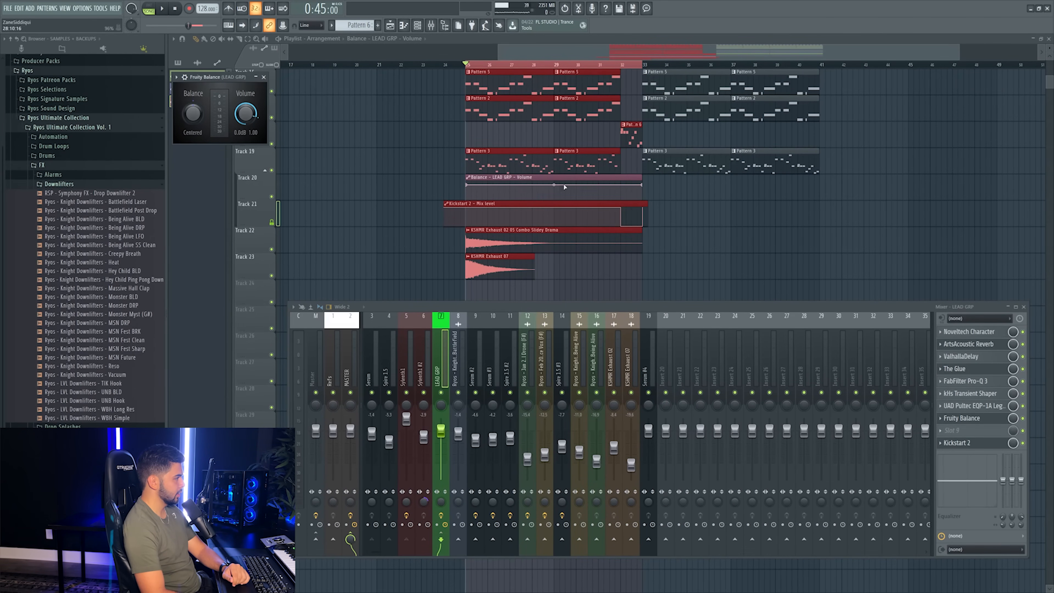
right_click(640, 188)
left_click(667, 319)
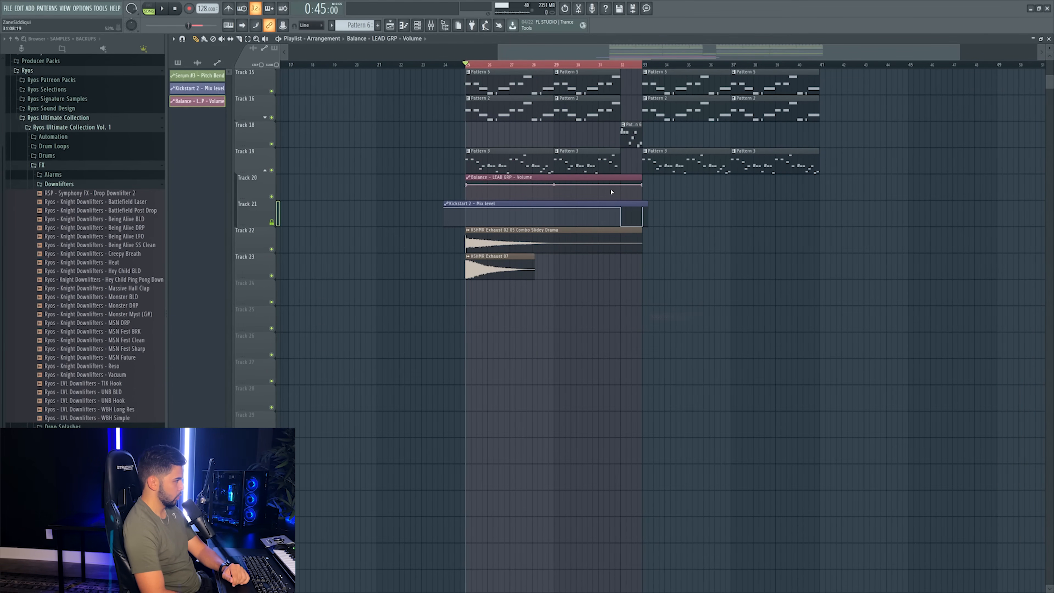
right_click(620, 189)
right_click(620, 189)
left_click(653, 328)
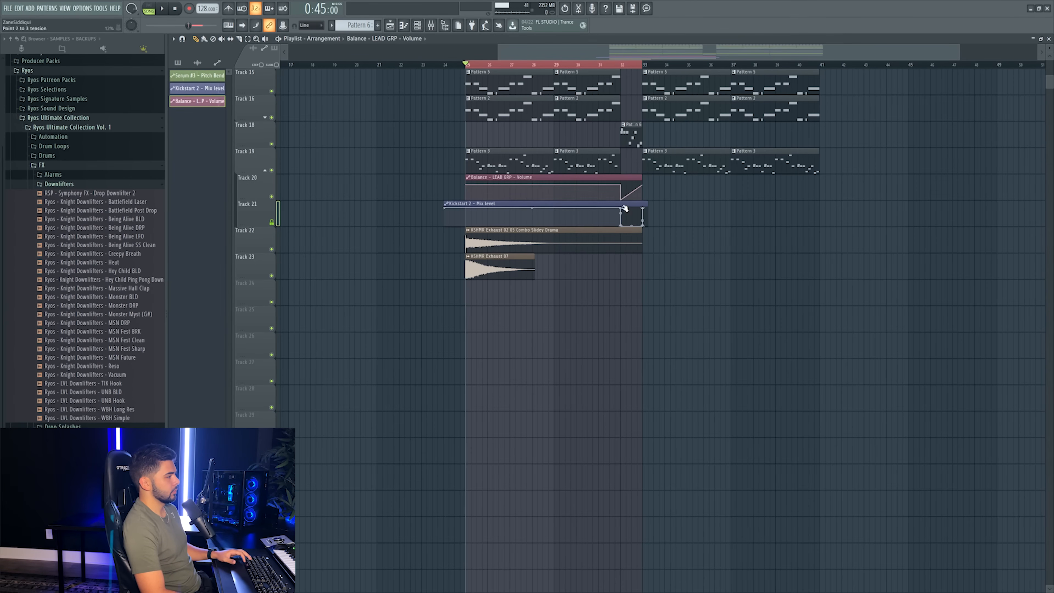
right_click(643, 192)
left_click(669, 328)
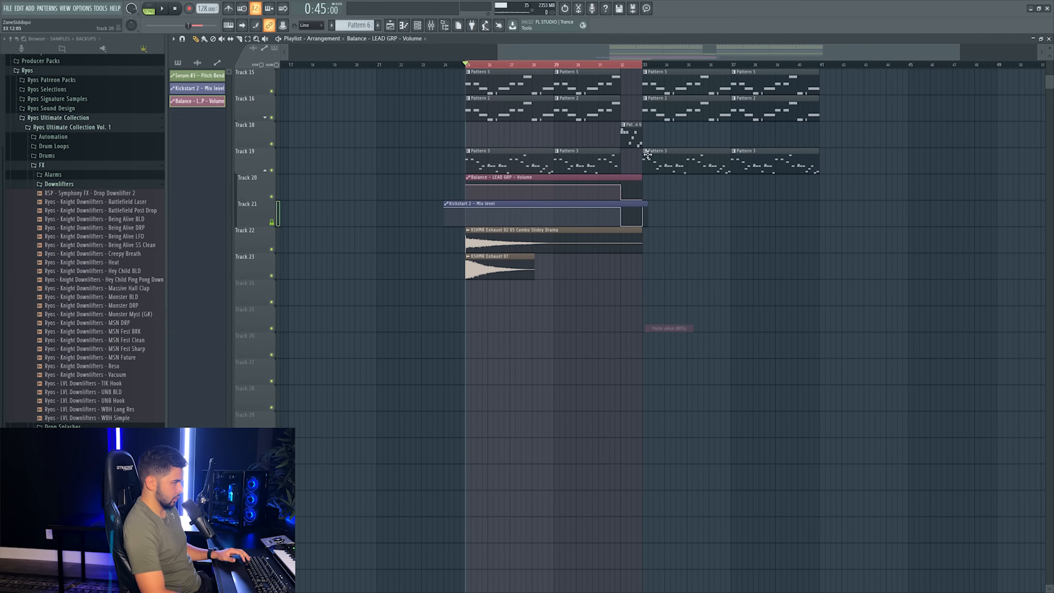
- Extend the LEAD GRP volume automation clip to bar 35, with the level returning at bar 33, and play the break
left_click(613, 65)
key("space")
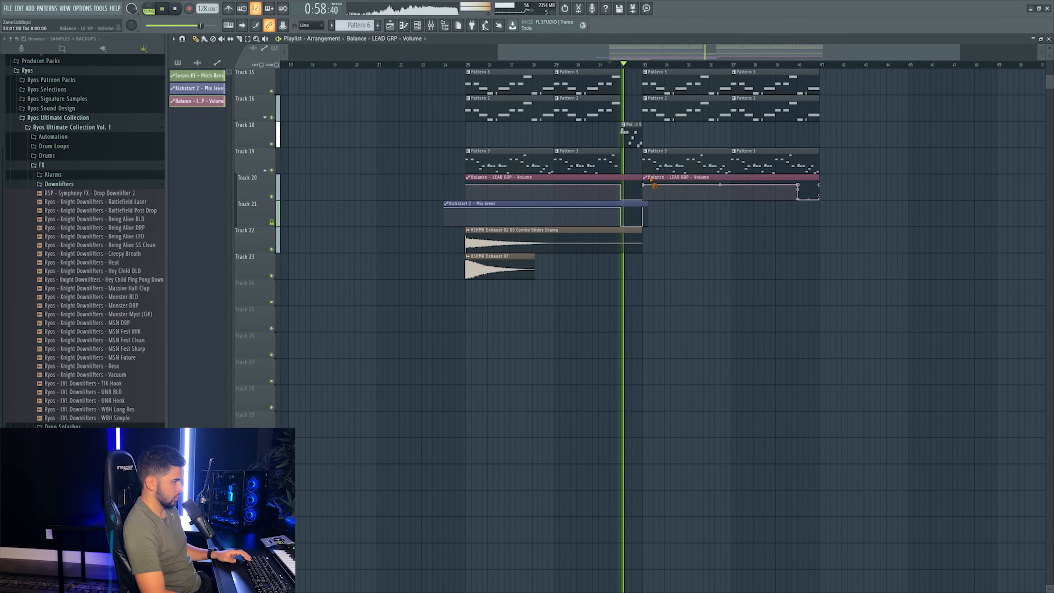
left_click_drag(643, 177, 687, 177)
key("F9")
left_click(647, 374)
left_click(608, 65)
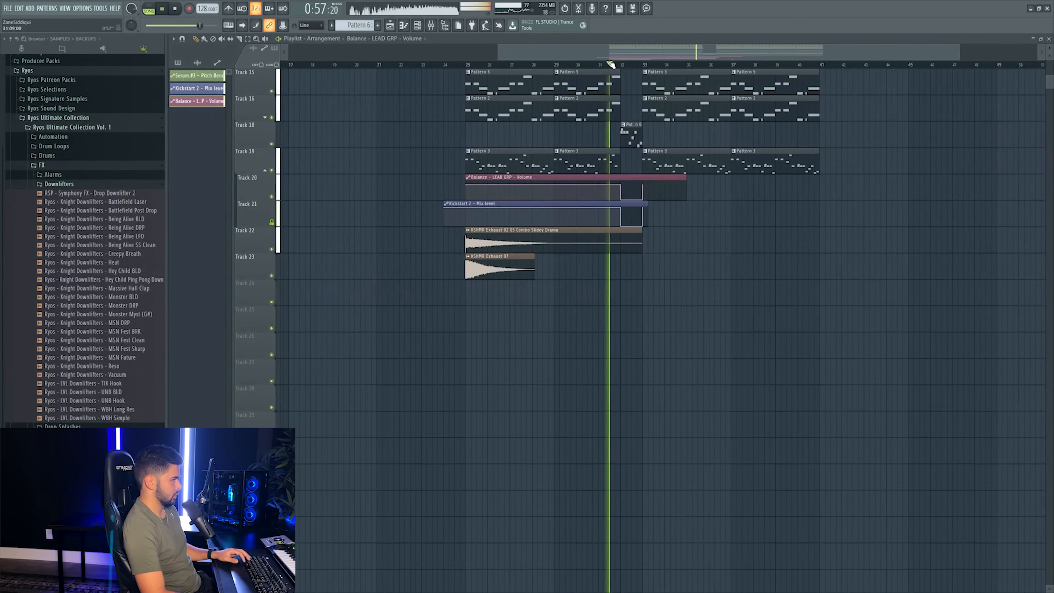
- Lower the Serum #4 mixer level slightly and try merging its stereo separation while comparing it soloed and in the mix
key("F9")
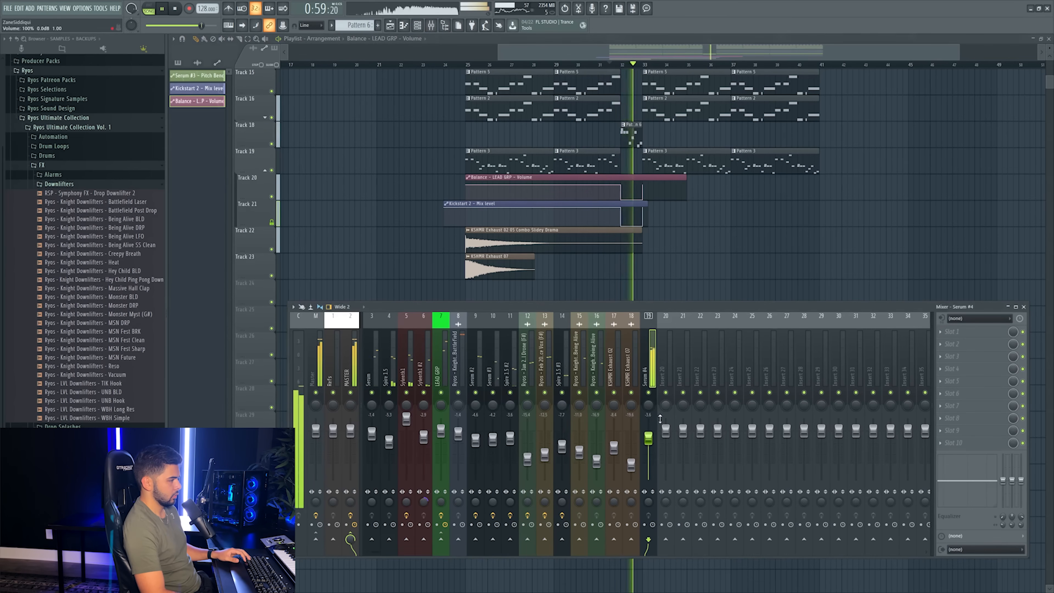
left_click_drag(648, 435, 648, 437)
key("s")
key("space")
left_click_drag(649, 502, 652, 494)
key("space")
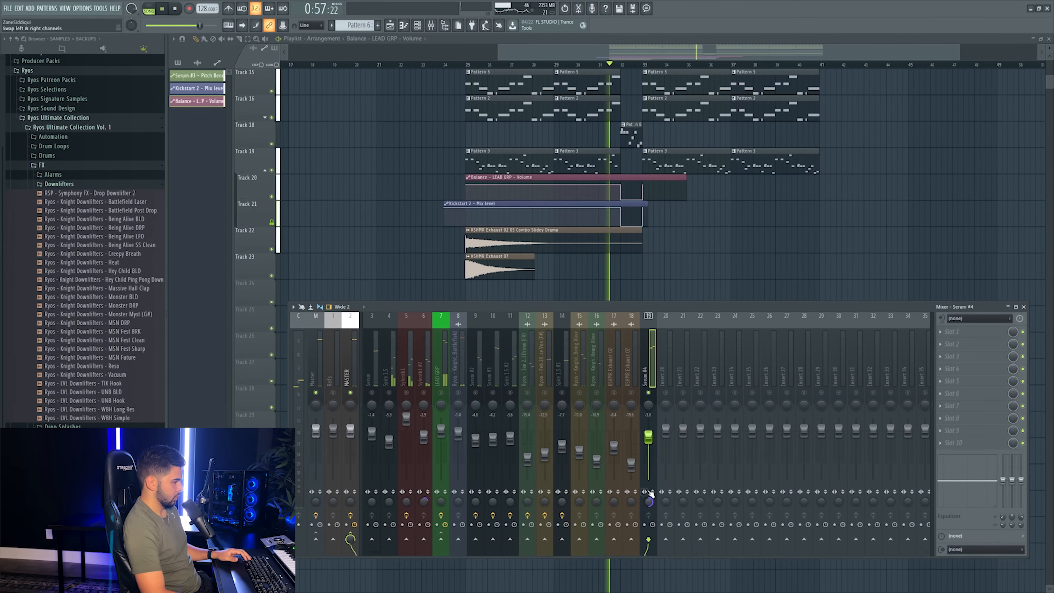
key("s")
left_click_drag(650, 438, 651, 435)
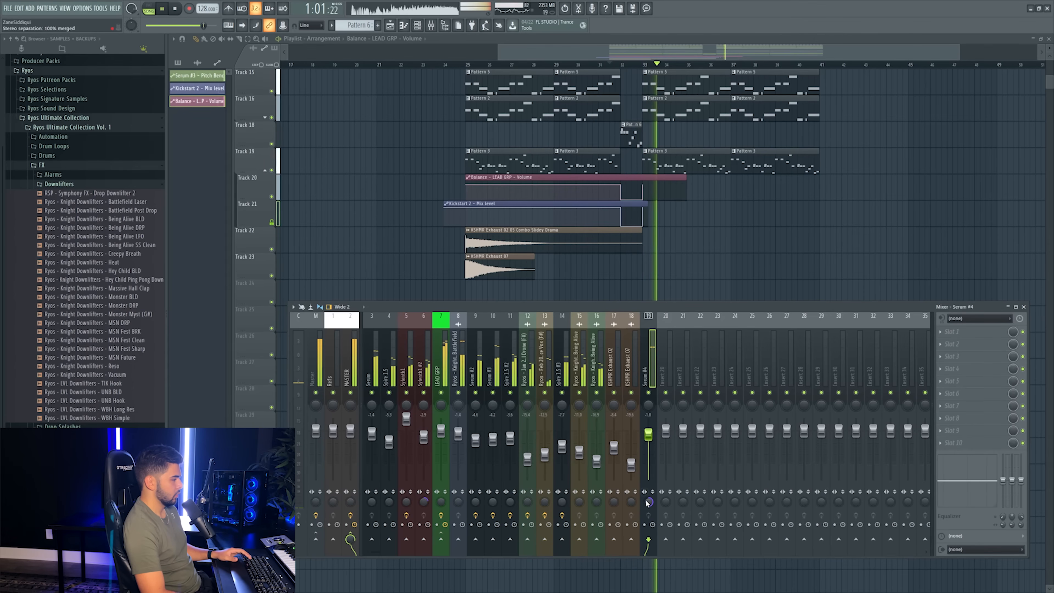
left_click_drag(649, 501, 647, 506)
key("space")
key("space")
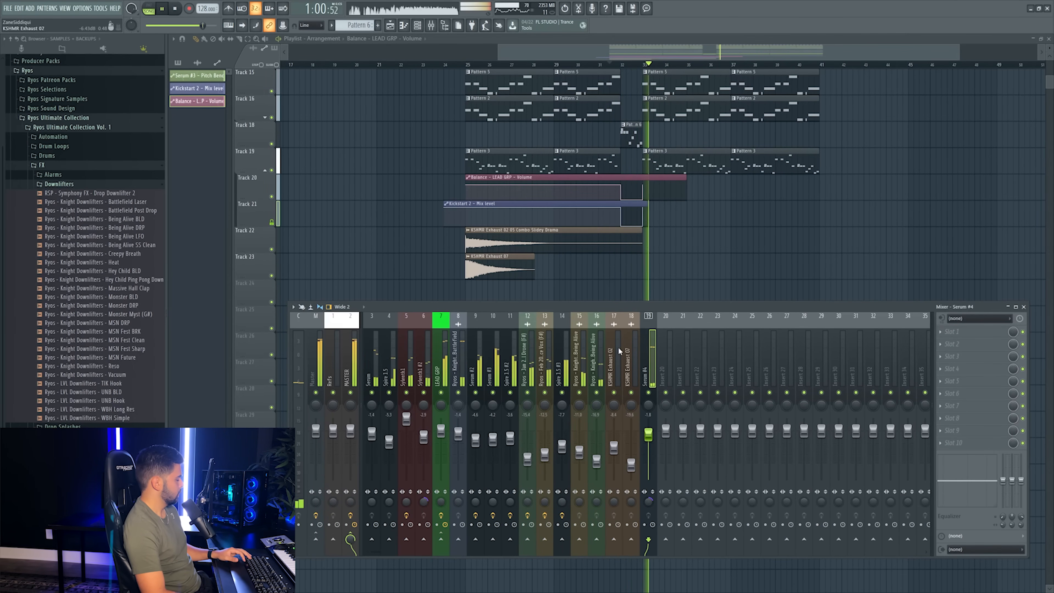
key("space")
- Loop Pattern 6 and step through the Serum #4 presets from Illusion to RYOS_LD - Modern Techno
key("F9")
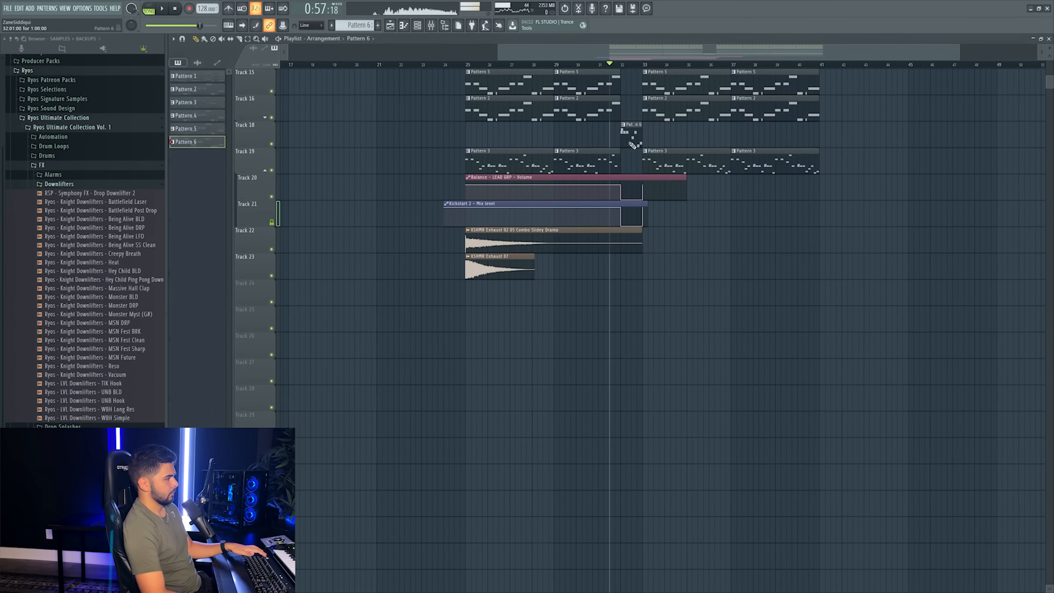
key("F6")
left_click(709, 316)
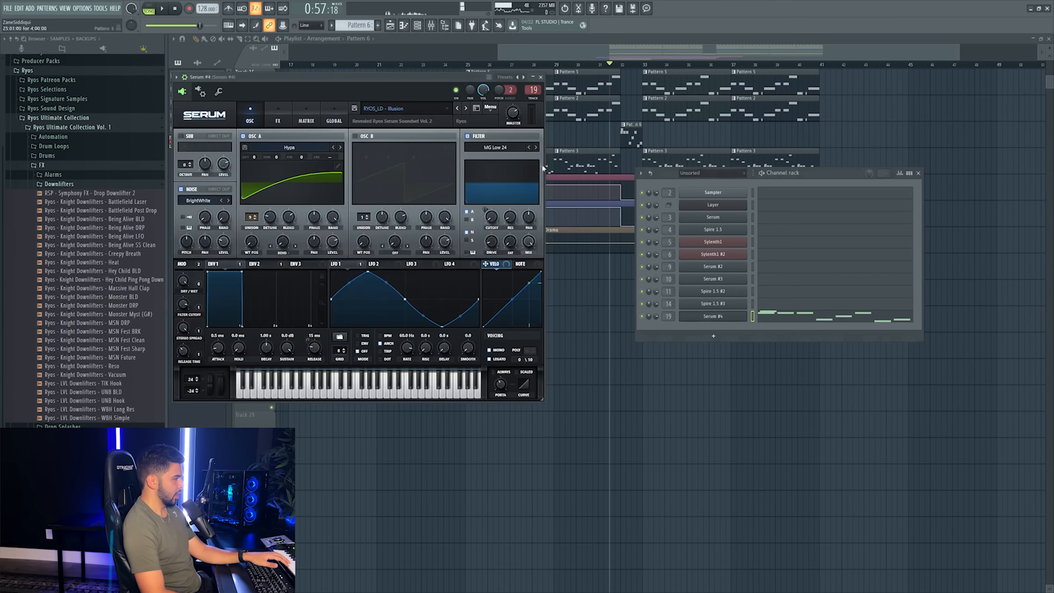
left_click(156, 8)
left_click(162, 9)
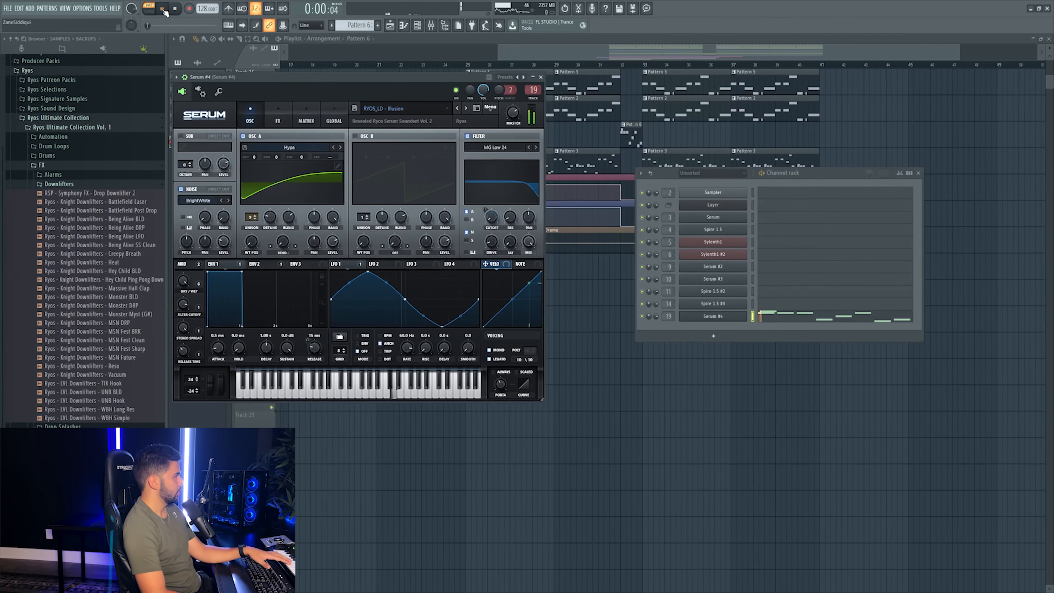
left_click(466, 108)
key("space")
left_click(466, 109)
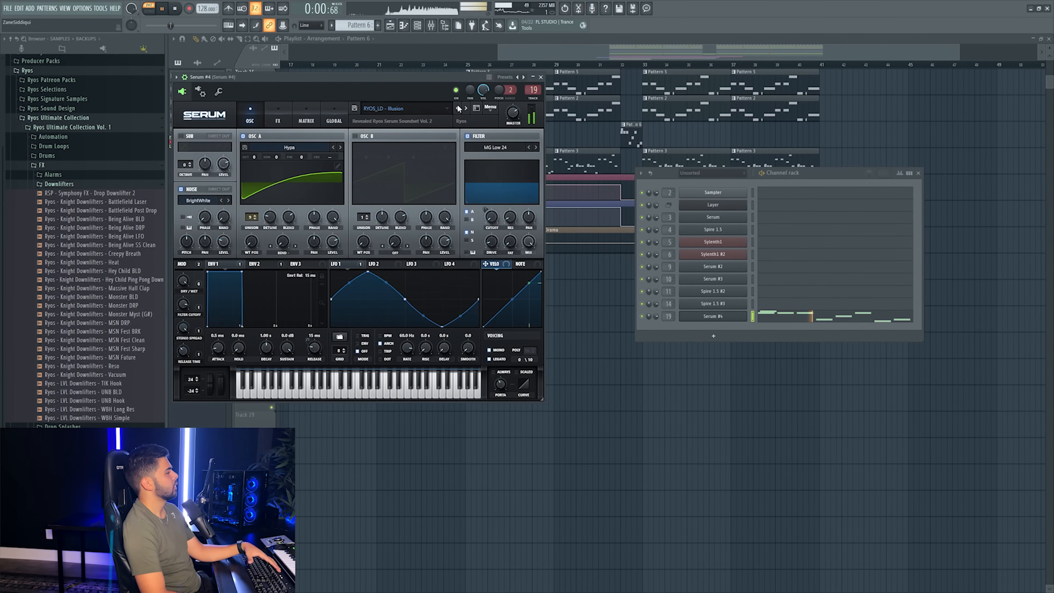
key("space")
left_click(466, 108)
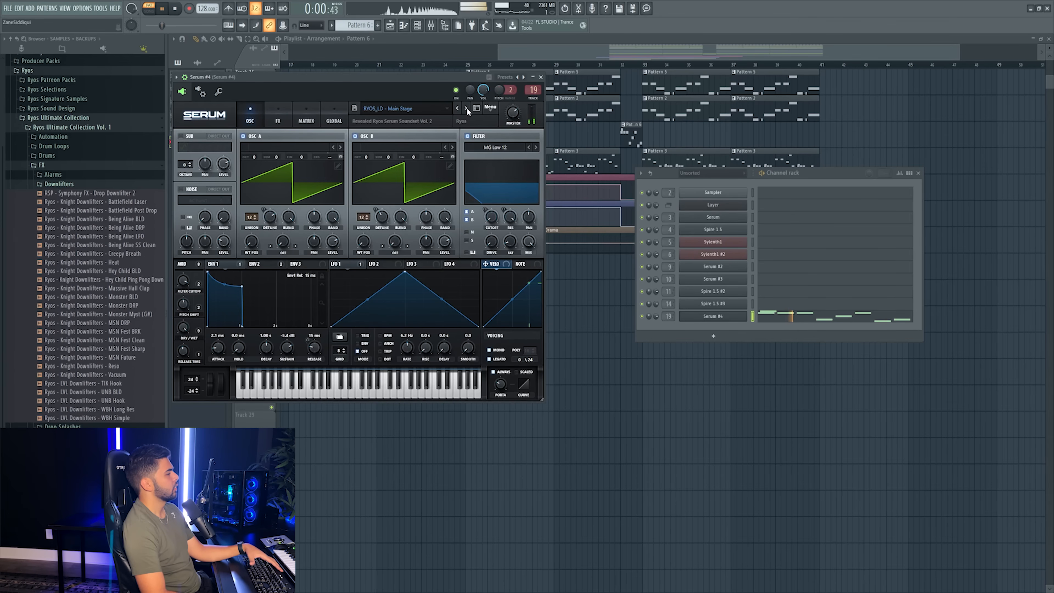
left_click(466, 109)
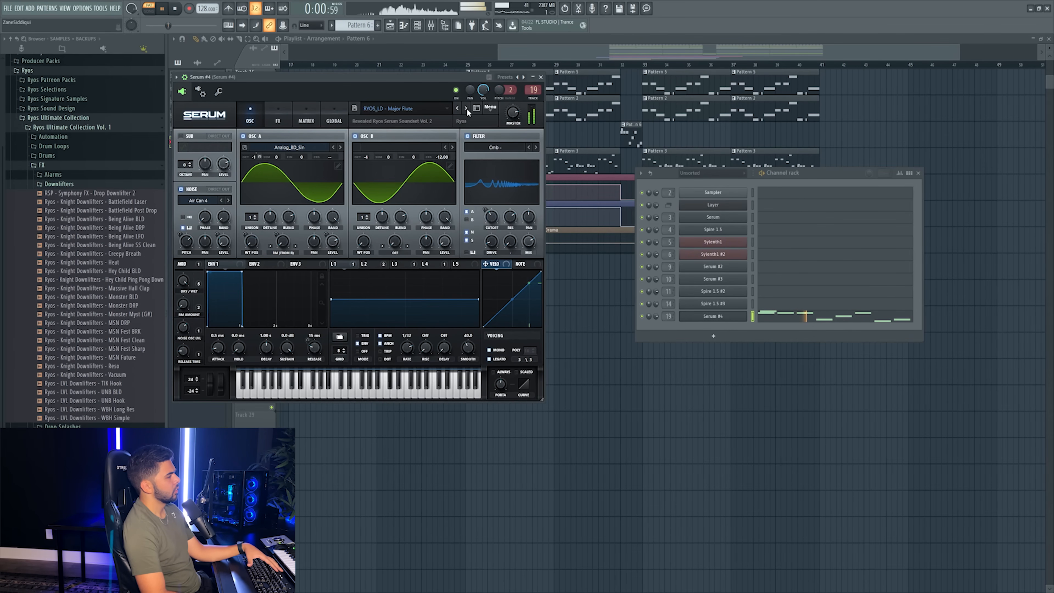
left_click(466, 108)
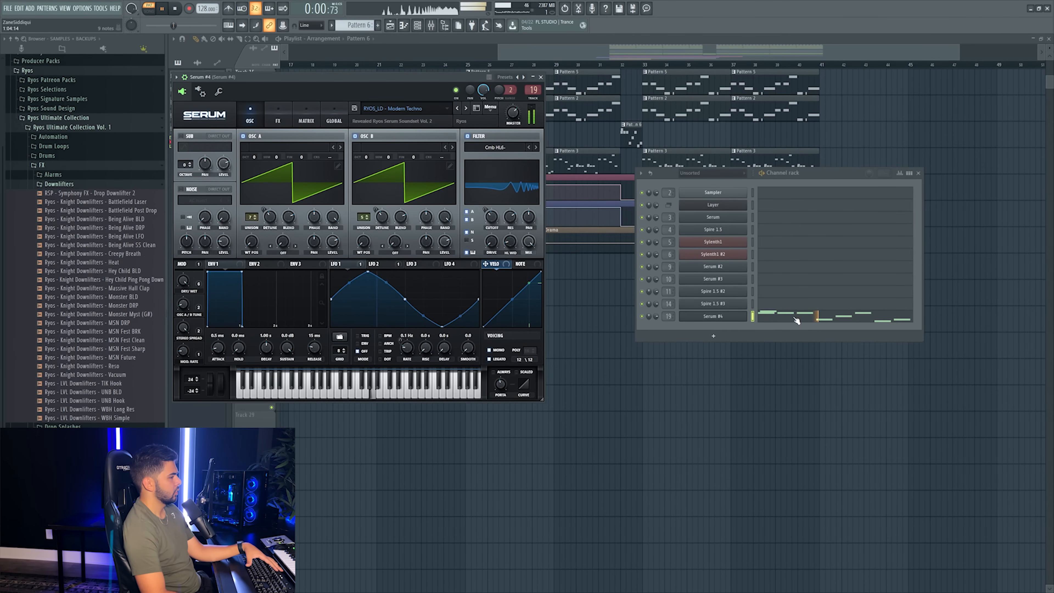
- Play the song through bar 32, lower Serum #4 to about -5.7 dB and fine-tune the Bounce Vox mixer level
left_click(609, 65)
key("space")
key("l")
key("space")
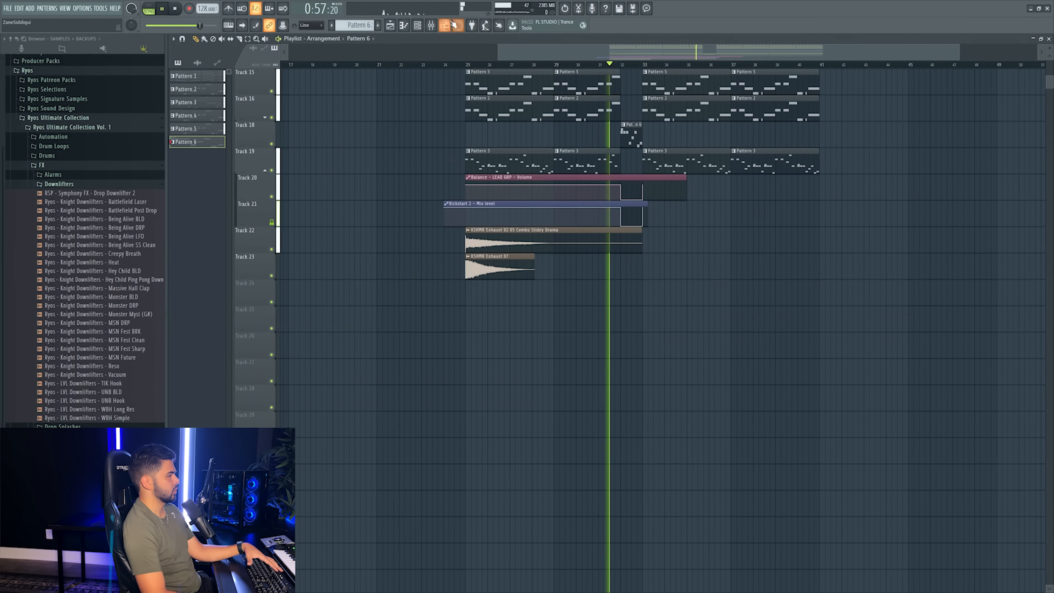
key("F9")
left_click_drag(653, 427, 652, 430)
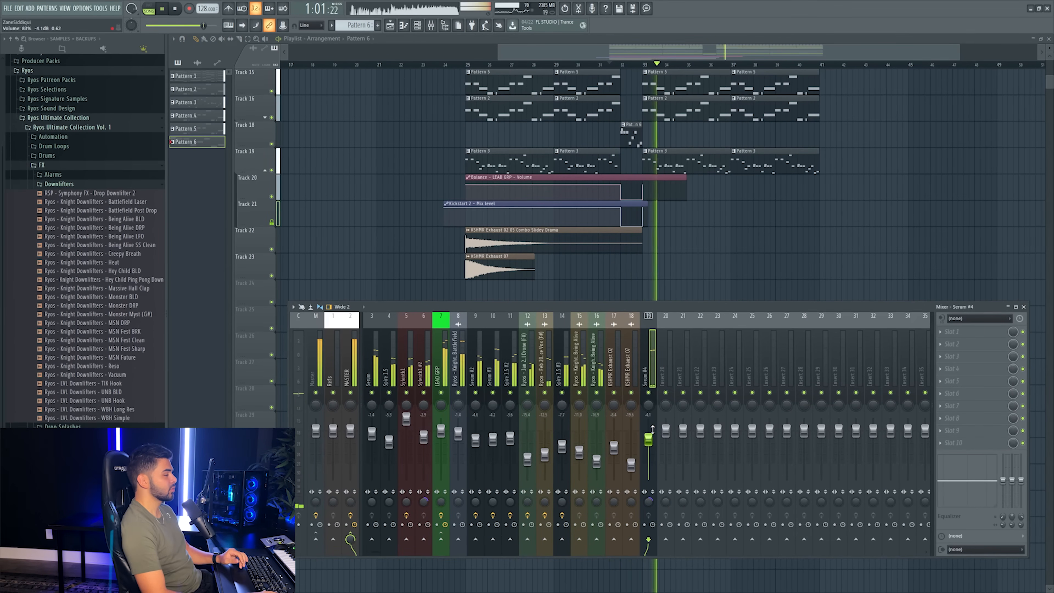
left_click_drag(650, 439, 650, 444)
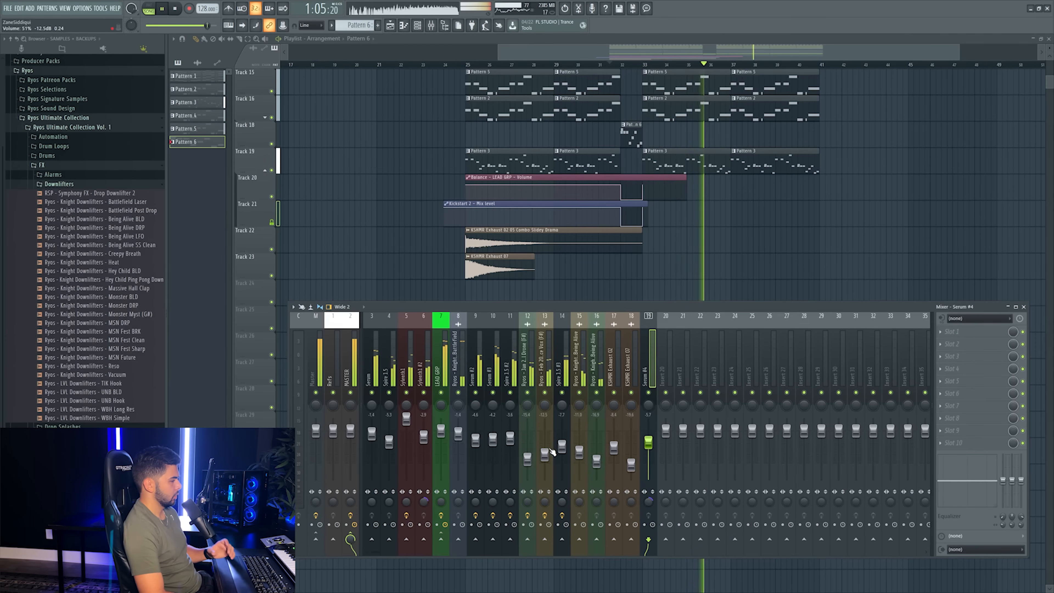
left_click_drag(544, 455, 546, 453)
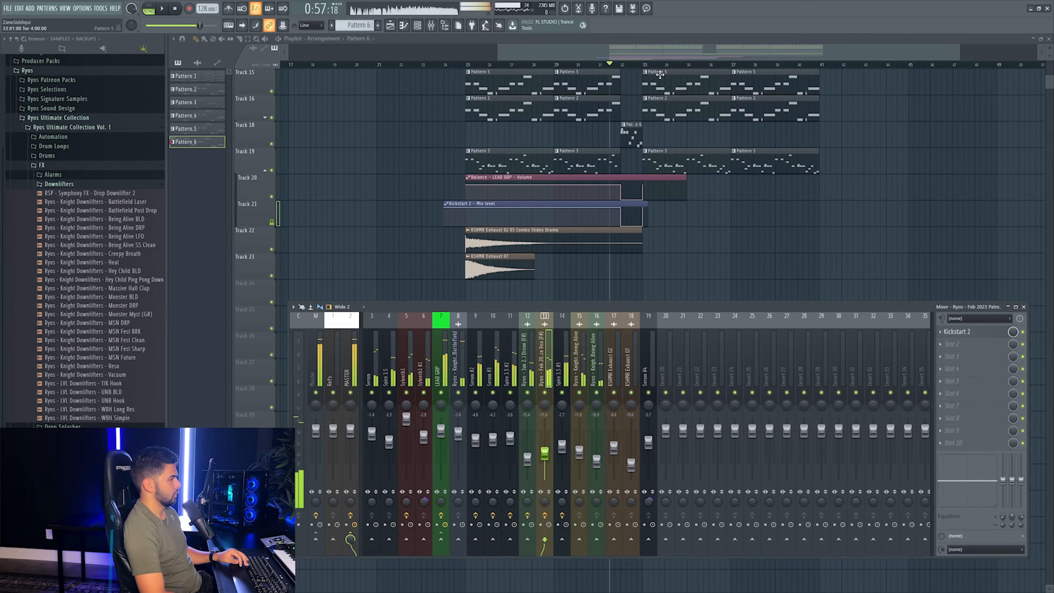
- Replay the break from just before bar 32 and collapse the automation tracks grouped under Track 19
key("F9")
left_click(613, 64)
left_click(265, 171)
scroll(623, 174, "up", 6)
scroll(649, 65, "up", 3)
scroll(652, 65, "up", 2)
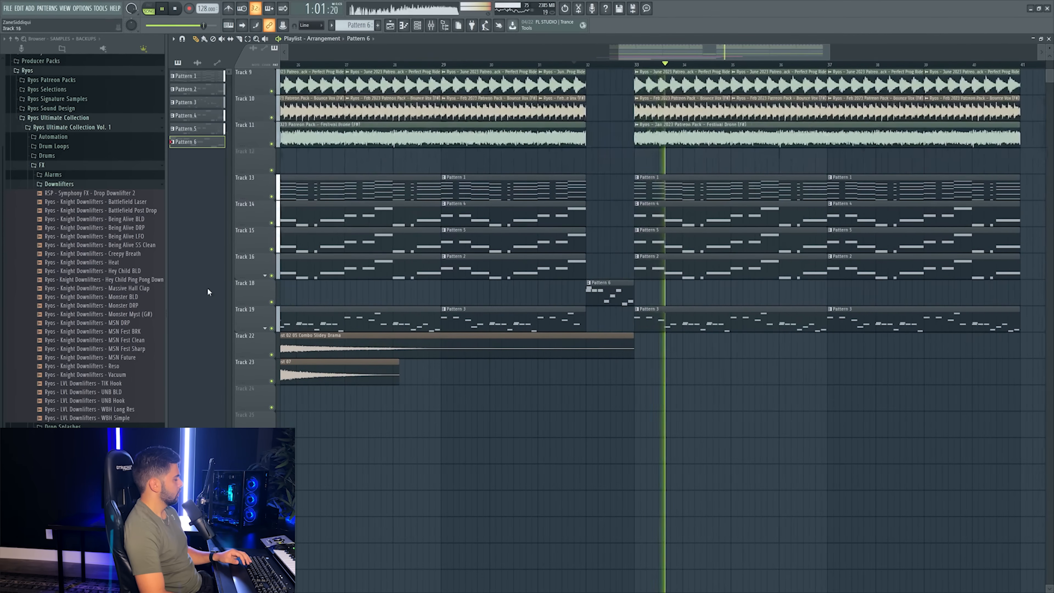
left_click(265, 328)
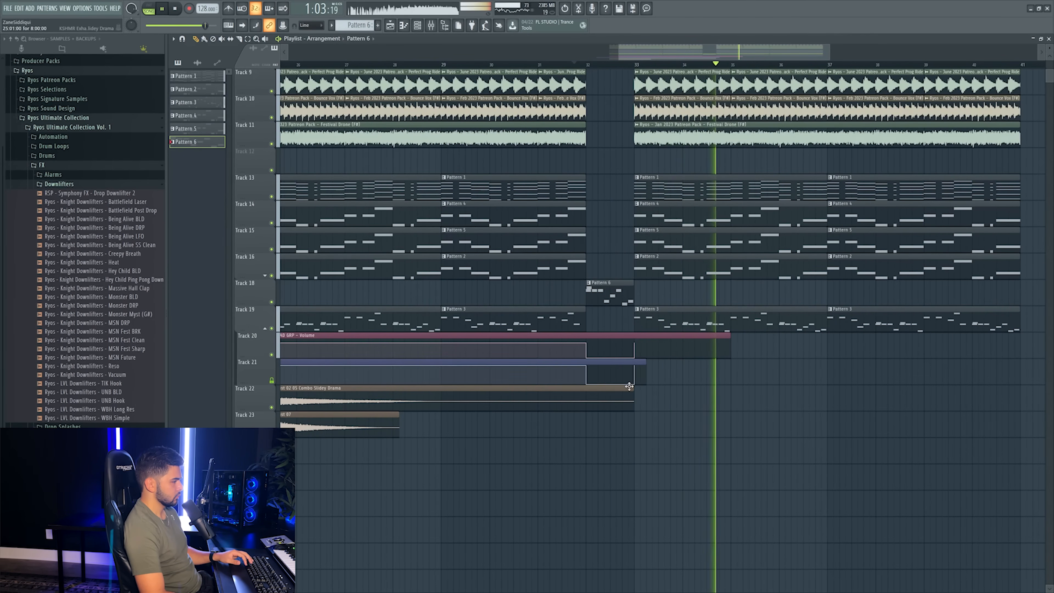
key("space")
left_click(265, 328)
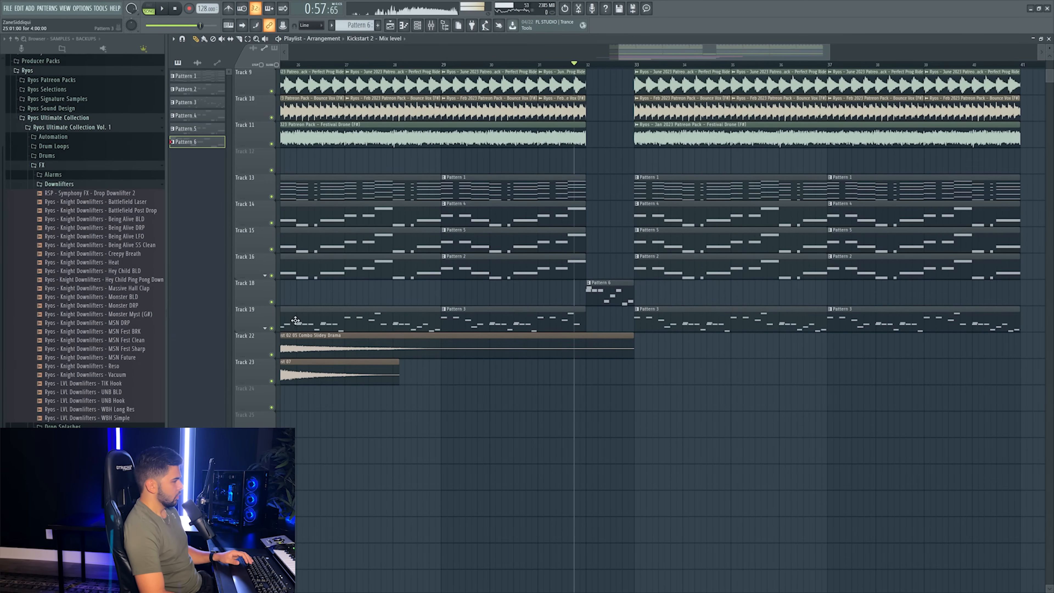
- Look through the Ultimate Collection FX samples down to the Impacts folder and audition the Knight Impacts sounds
scroll(581, 52, "down", 4)
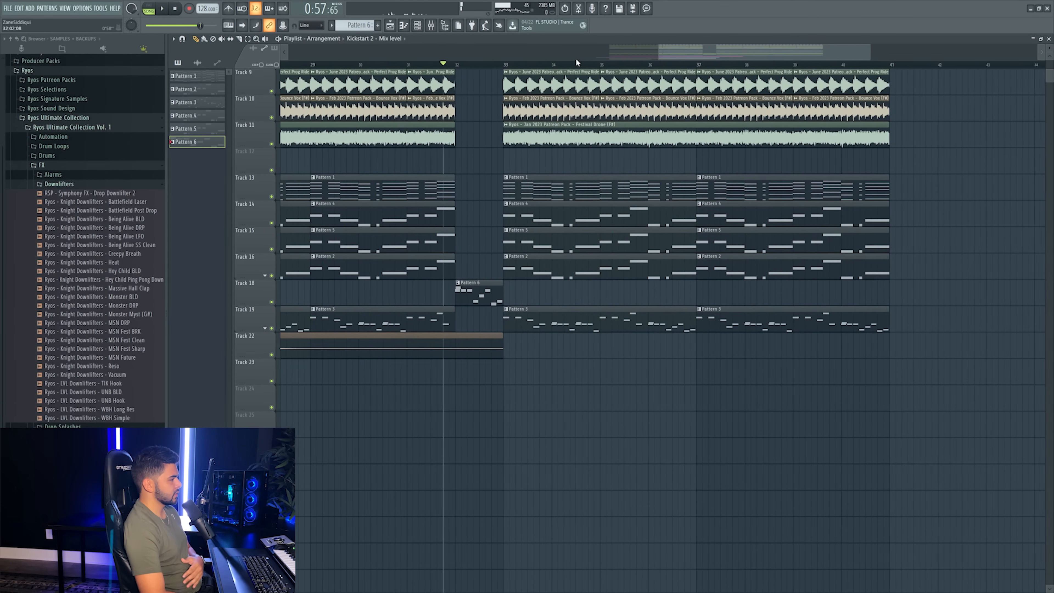
scroll(744, 323, "down", 4)
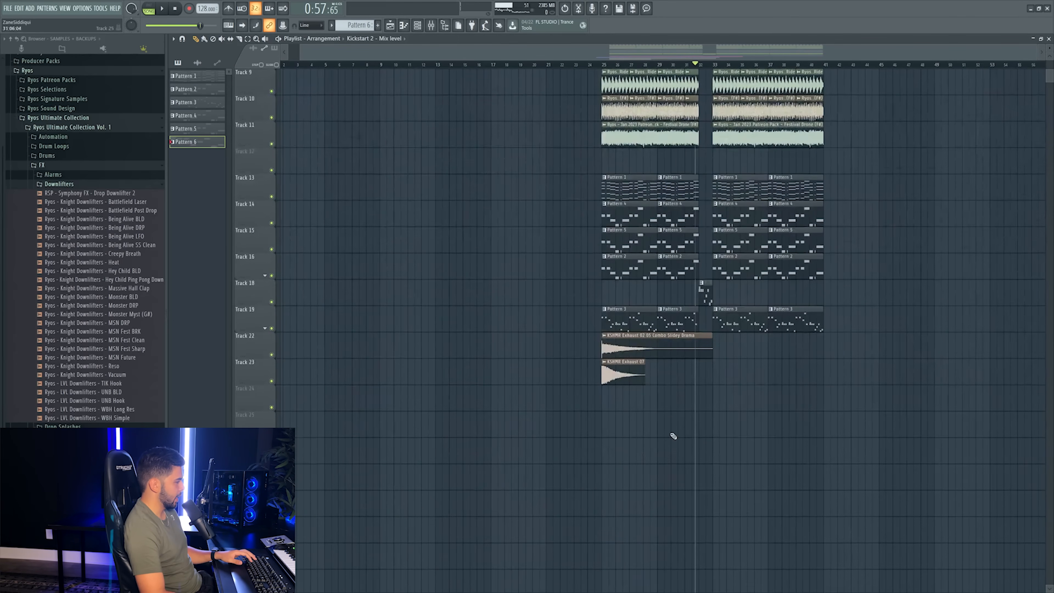
scroll(85, 240, "down", 3)
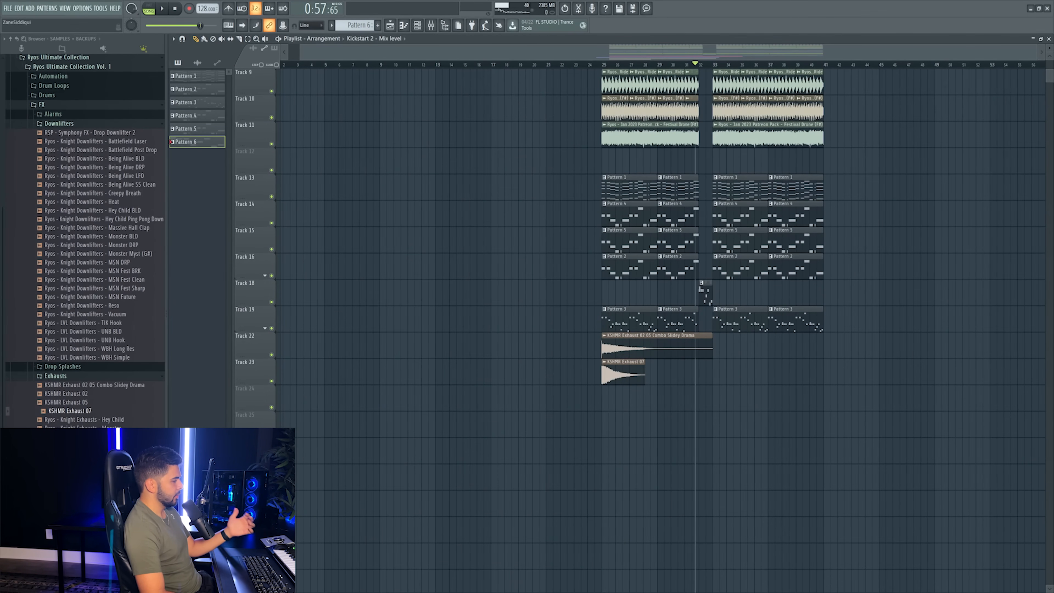
scroll(742, 67, "up", 3)
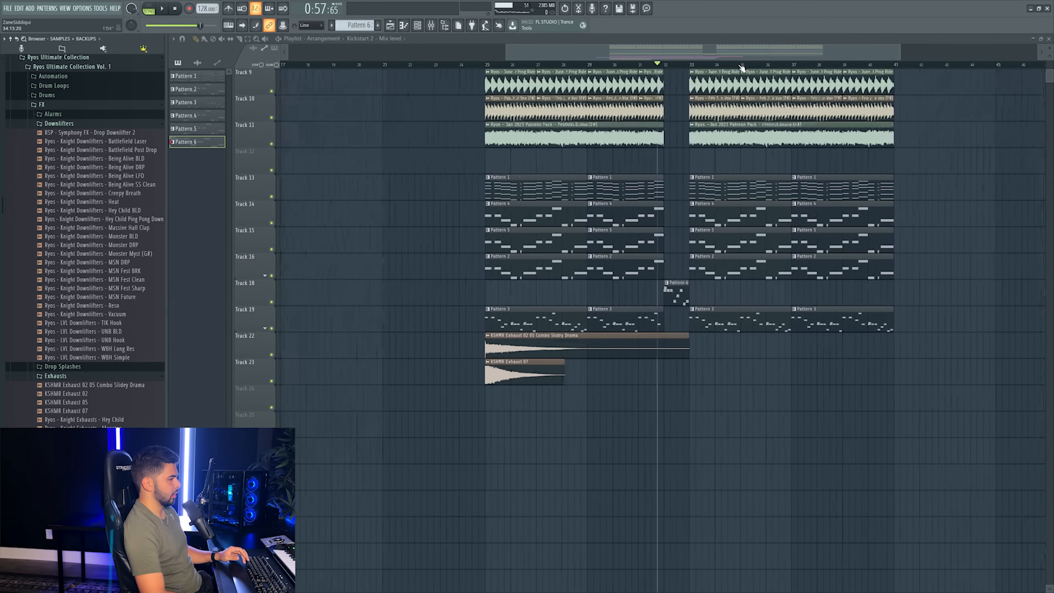
scroll(742, 66, "up", 2)
scroll(611, 365, "down", 3)
scroll(83, 398, "down", 3)
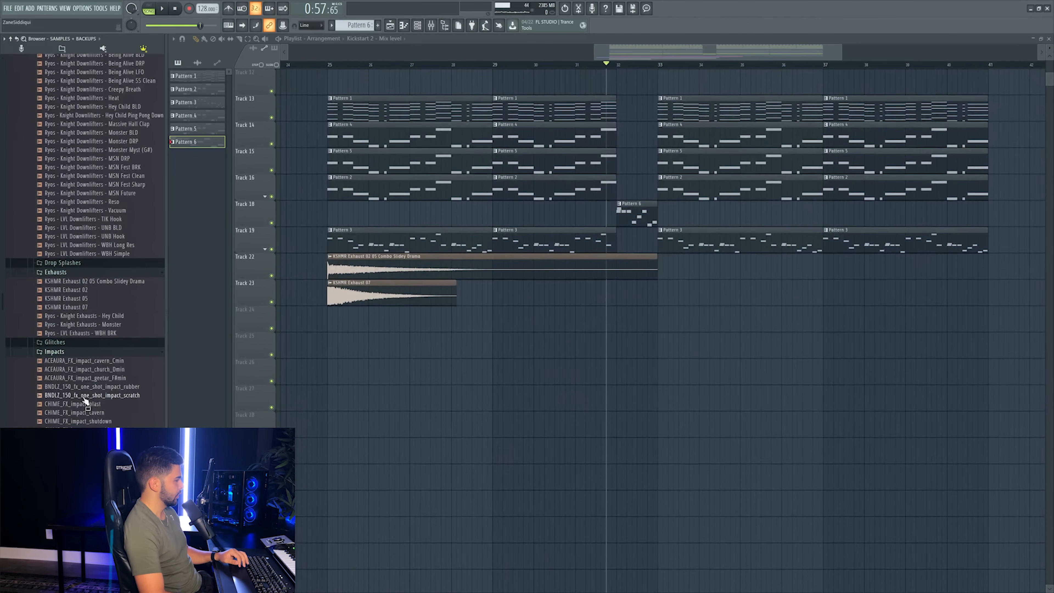
left_click_drag(120, 395, 118, 402)
scroll(118, 401, "down", 4)
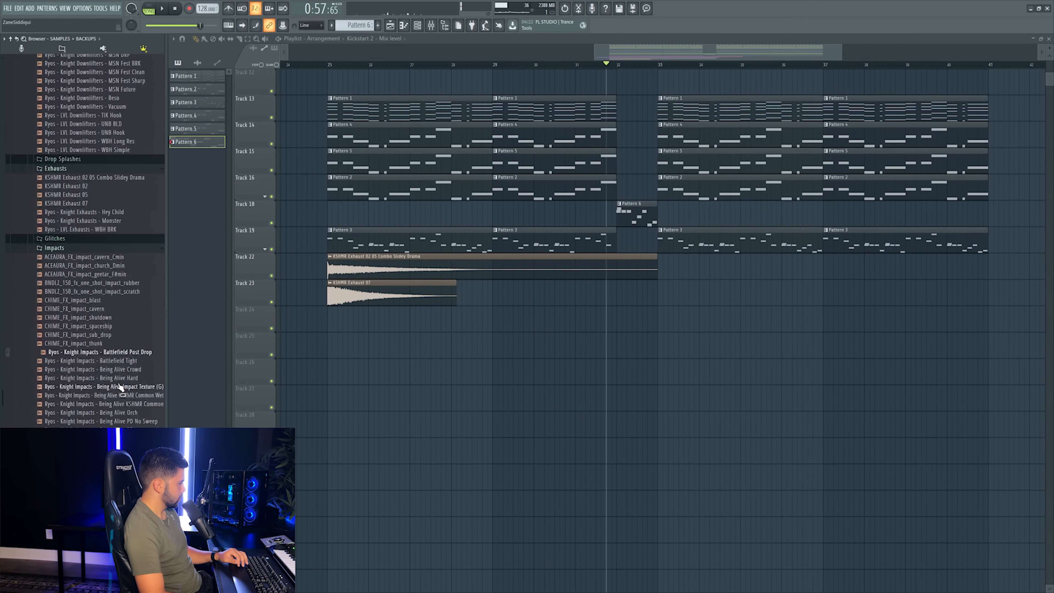
left_click_drag(111, 411, 104, 427)
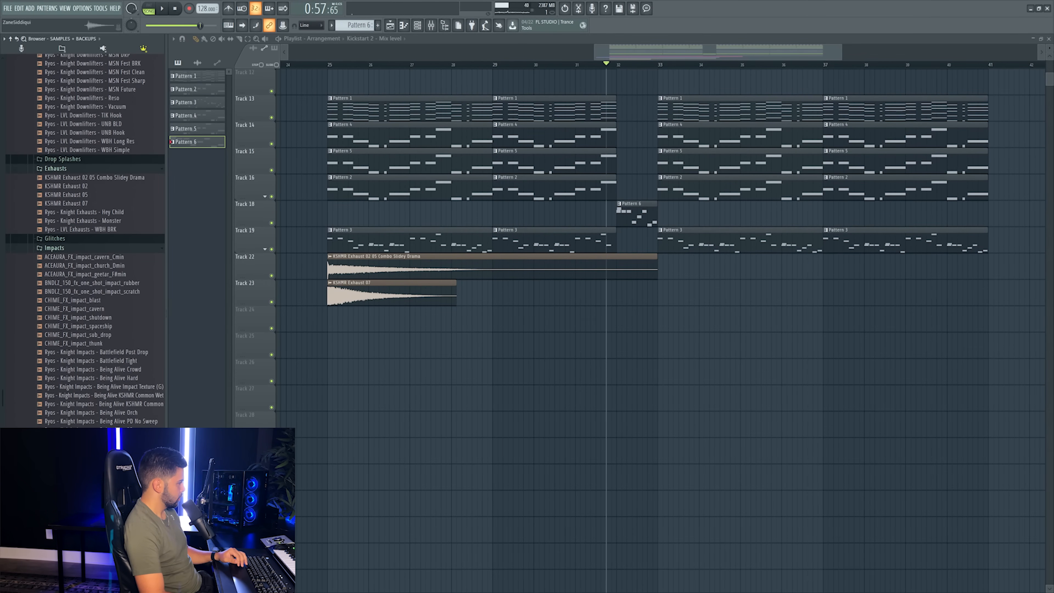
- Place the Ryos - Knight Impacts - Heat 3 sample on Track 24 just before bar 32 and trim it to end shortly before bar 33
left_click_drag(104, 427, 641, 323)
key("space")
double_click(640, 322)
key("space")
left_click(413, 119)
key("space")
mouse_move(683, 431)
left_mouse_down()
mouse_move(683, 447)
mouse_move(666, 443)
left_mouse_up()
key("space")
key("space")
right_click(684, 440)
left_click(692, 446)
key("space")
left_click(602, 63)
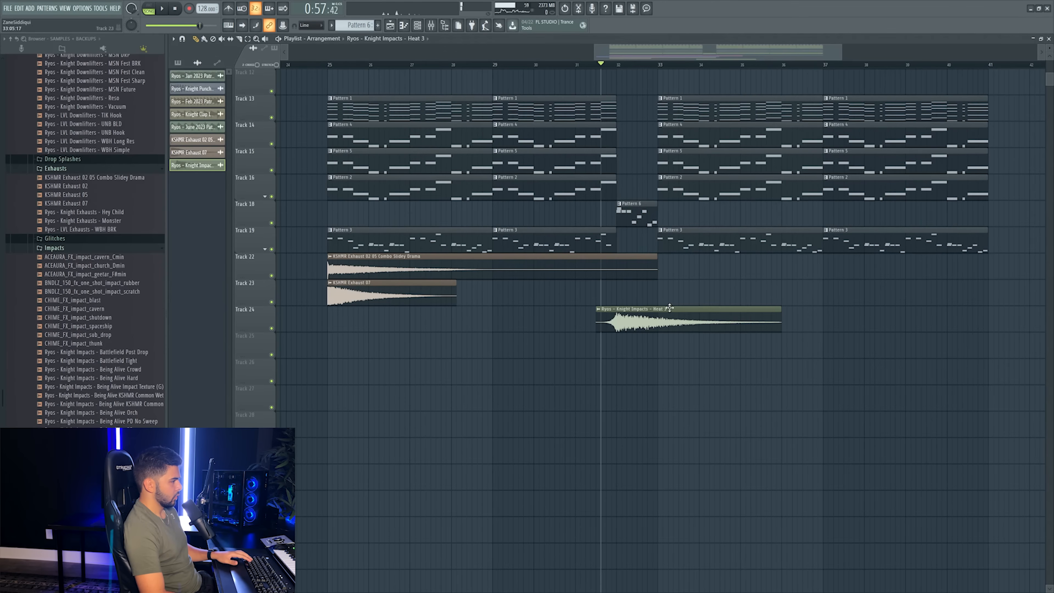
right_click(660, 326)
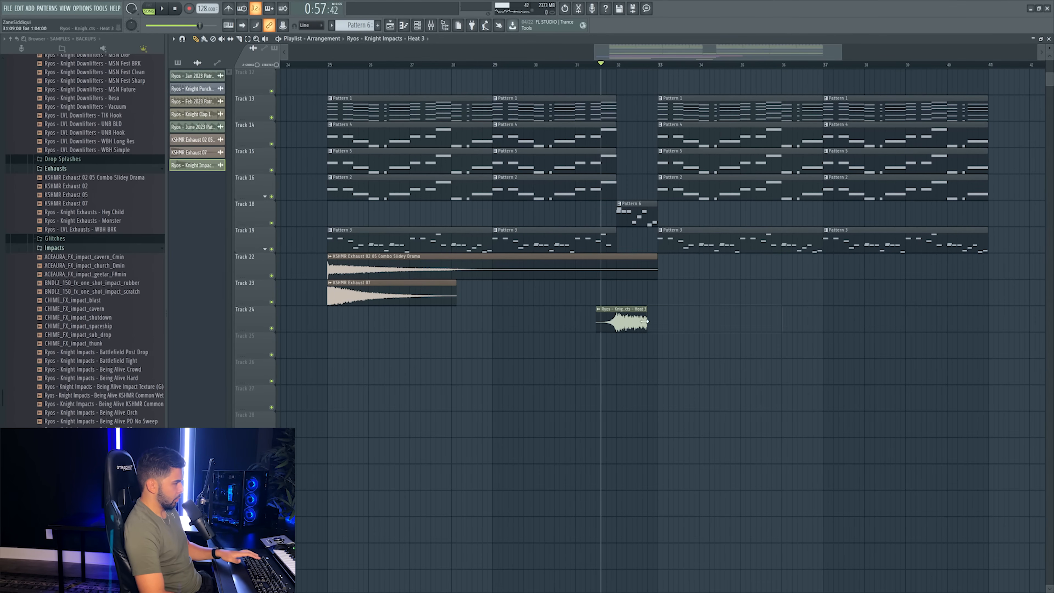
- Create a channel volume automation clip for Heat 3 over the break up to bar 33 and place it on Track 25
left_click_drag(603, 64, 654, 75)
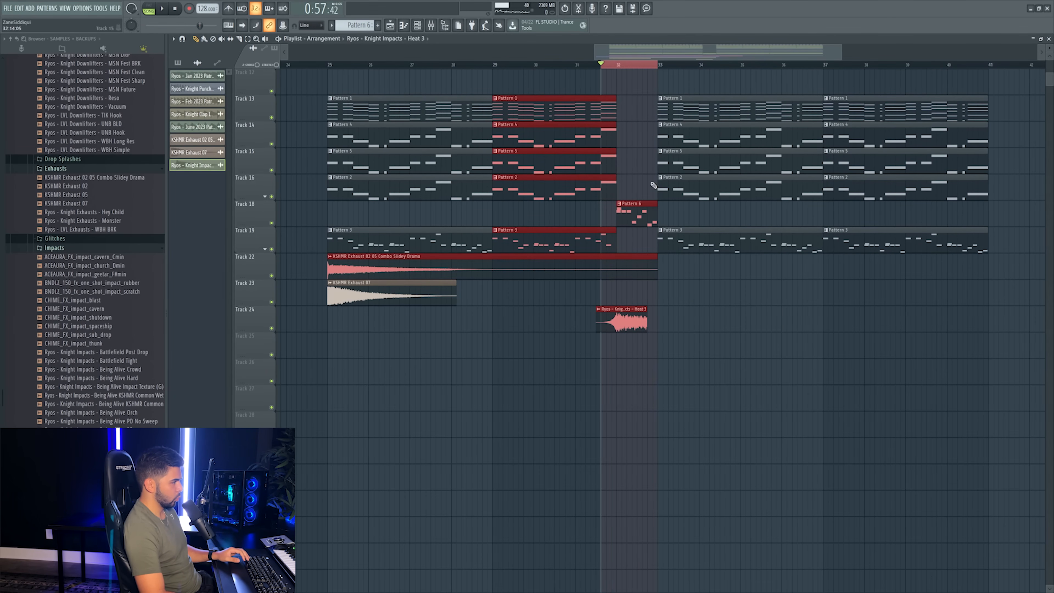
double_click(638, 315)
right_click(364, 111)
left_click(405, 173)
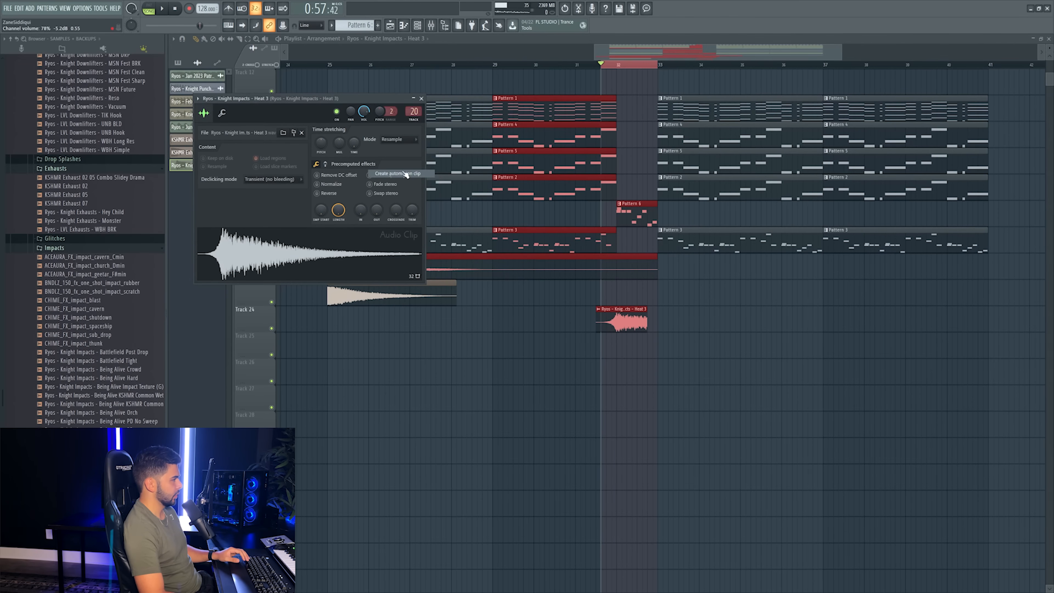
left_click_drag(649, 79, 645, 354)
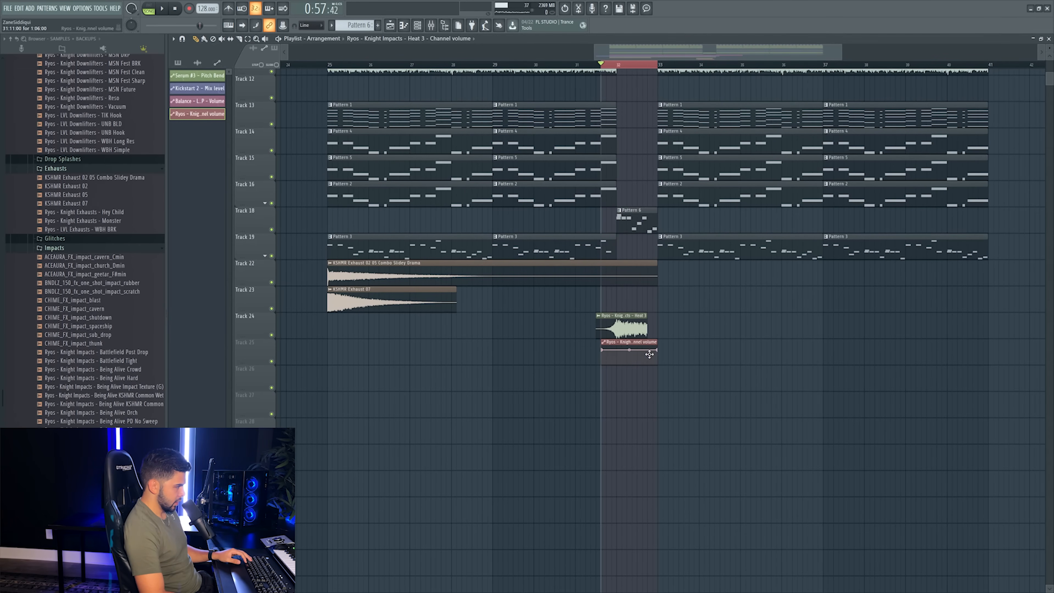
- Shape the Heat 3 volume automation into a curved fade that holds its level at first and drops to zero before bar 33
right_click(659, 351)
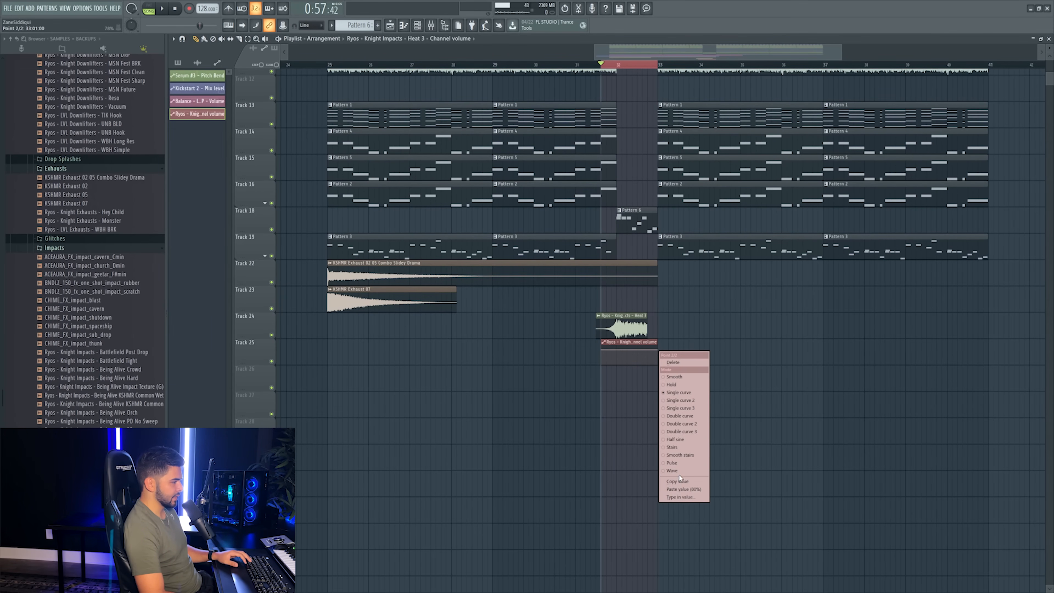
left_click(680, 481)
right_click(618, 352)
left_click(642, 491)
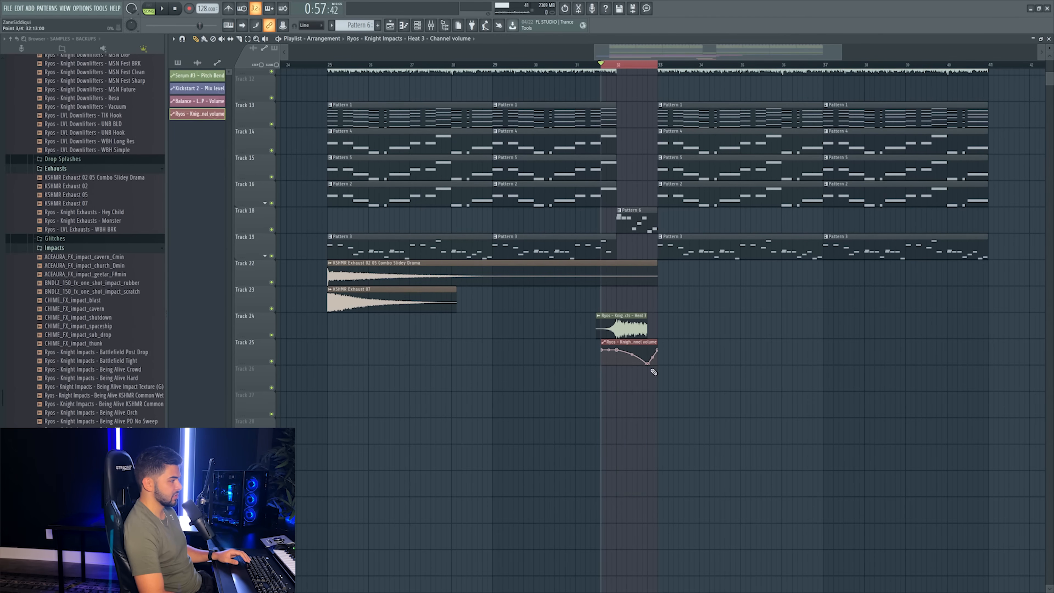
left_click(664, 366)
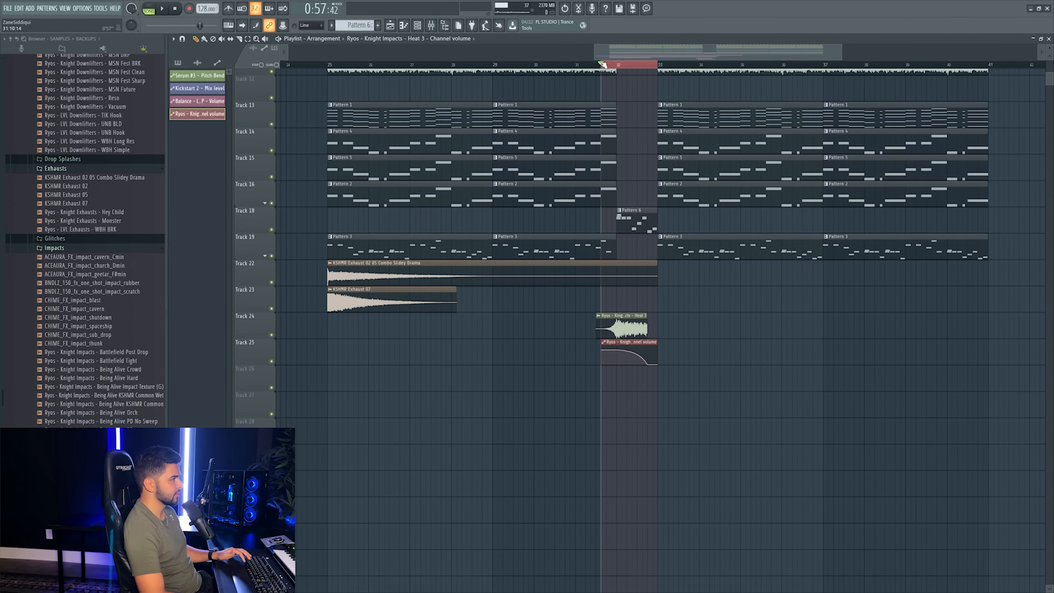
- Play through the break and lower the Heat 3 mixer level to about -6.3 dB
key("space")
key("F9")
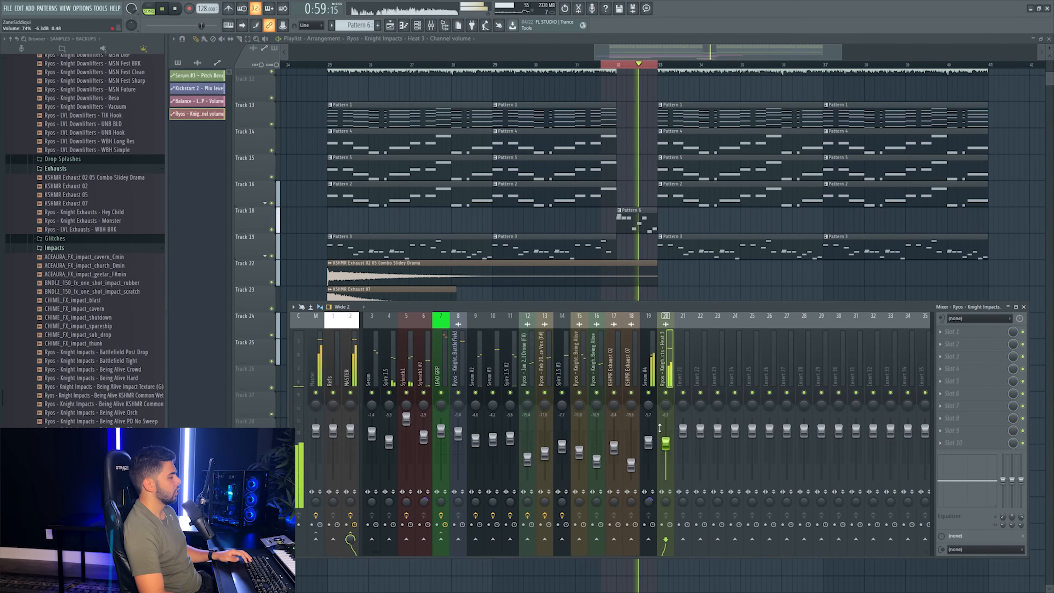
key("space")
key("F9")
left_click(556, 65)
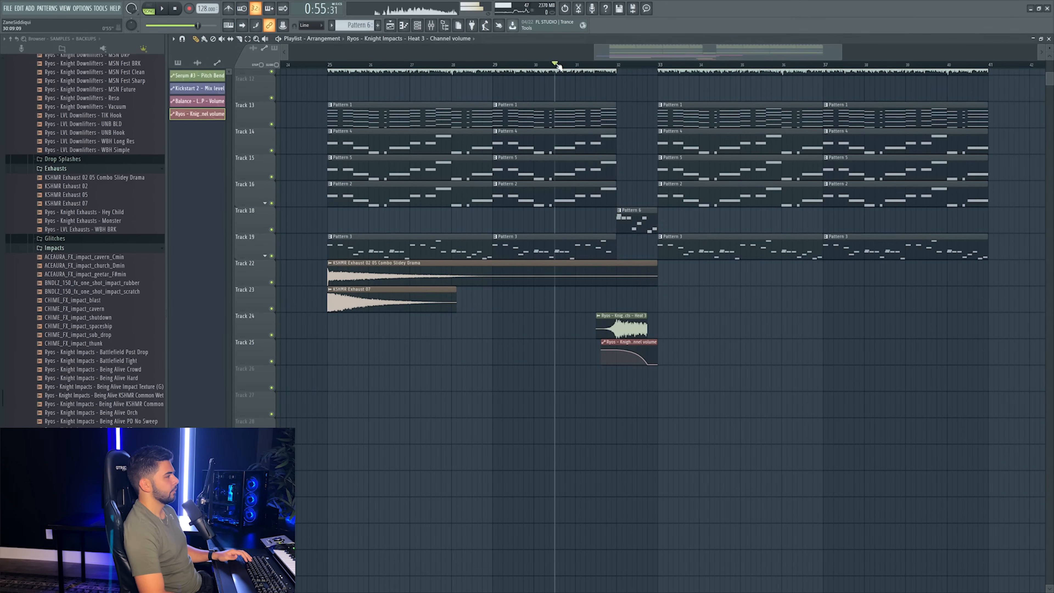
- Open the KOYU_fx_risers folder of KOYU Kollektion Vol. 2 within the official producer sample packs
scroll(558, 67, "down", 3)
scroll(52, 330, "up", 10)
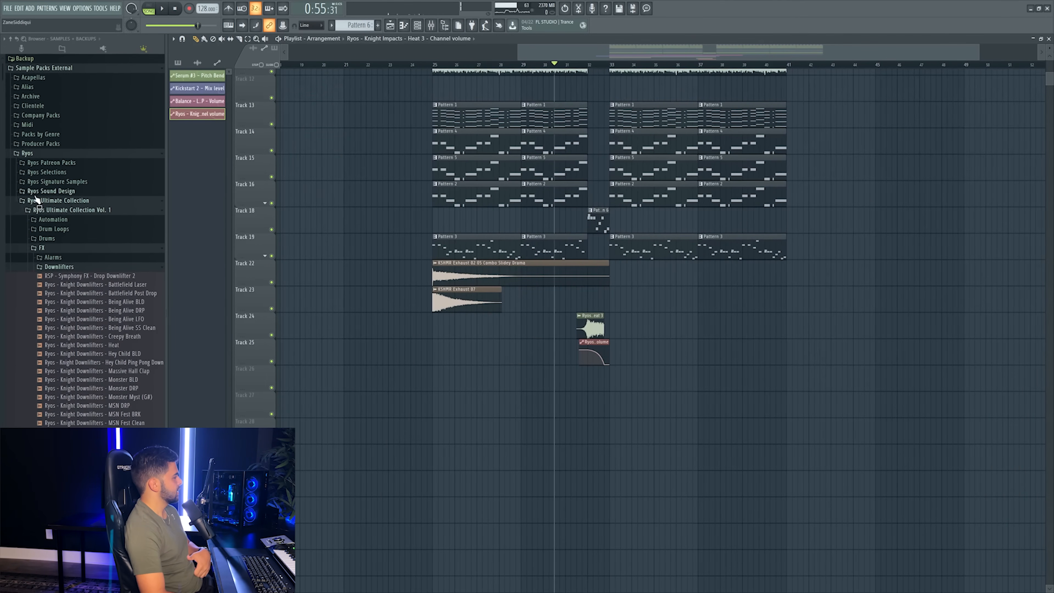
left_click(62, 145)
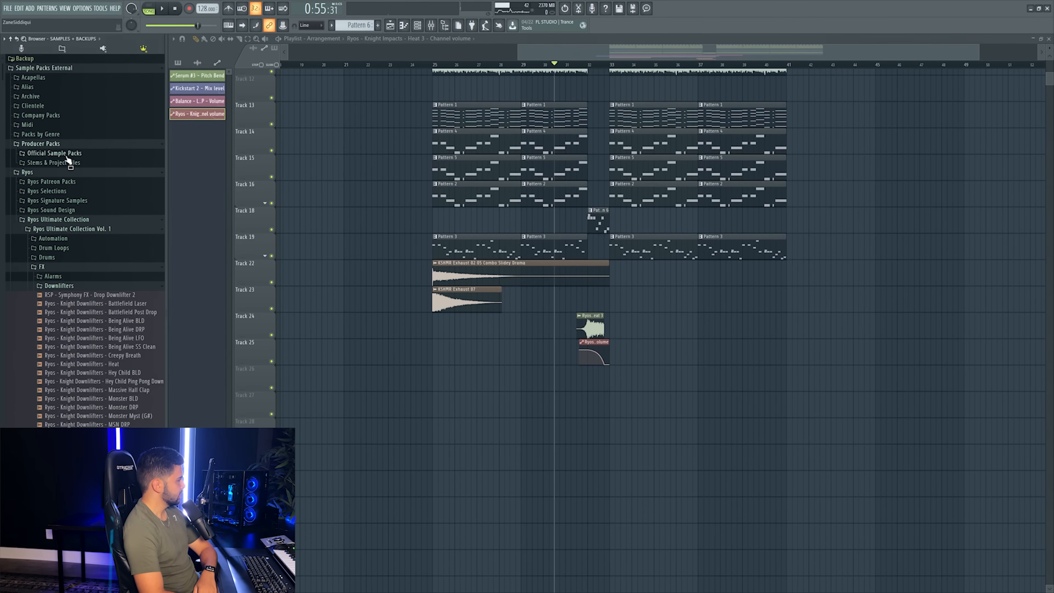
scroll(68, 230, "down", 10)
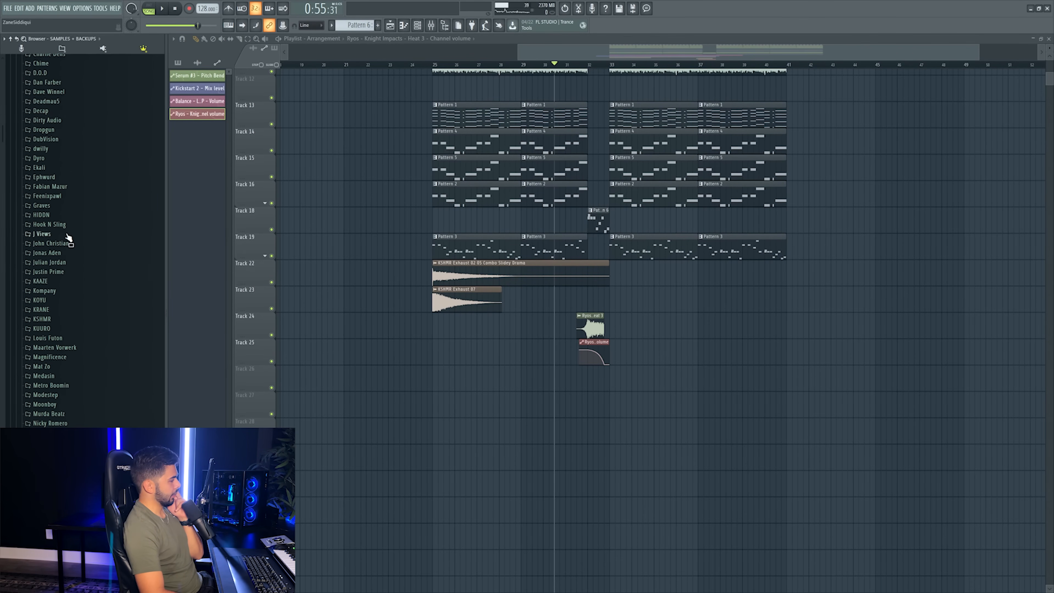
left_click(47, 300)
left_click(64, 320)
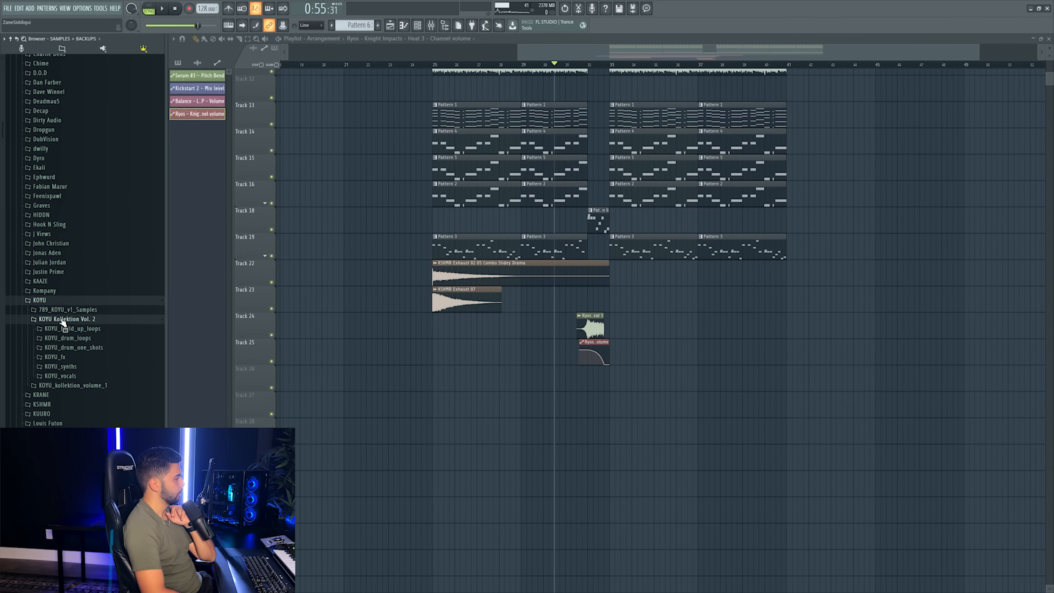
left_click(55, 357)
left_click(69, 395)
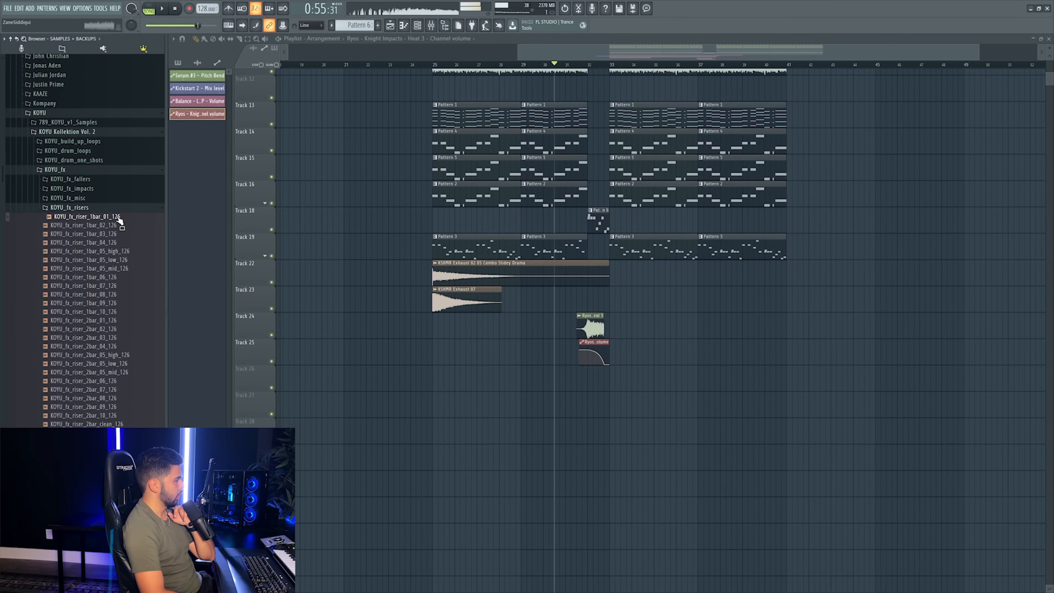
- Place KOYU_fx_riser_1bar_01_126 at bar 32 on Track 26 and route it to mixer track 21
left_click_drag(596, 394, 598, 376)
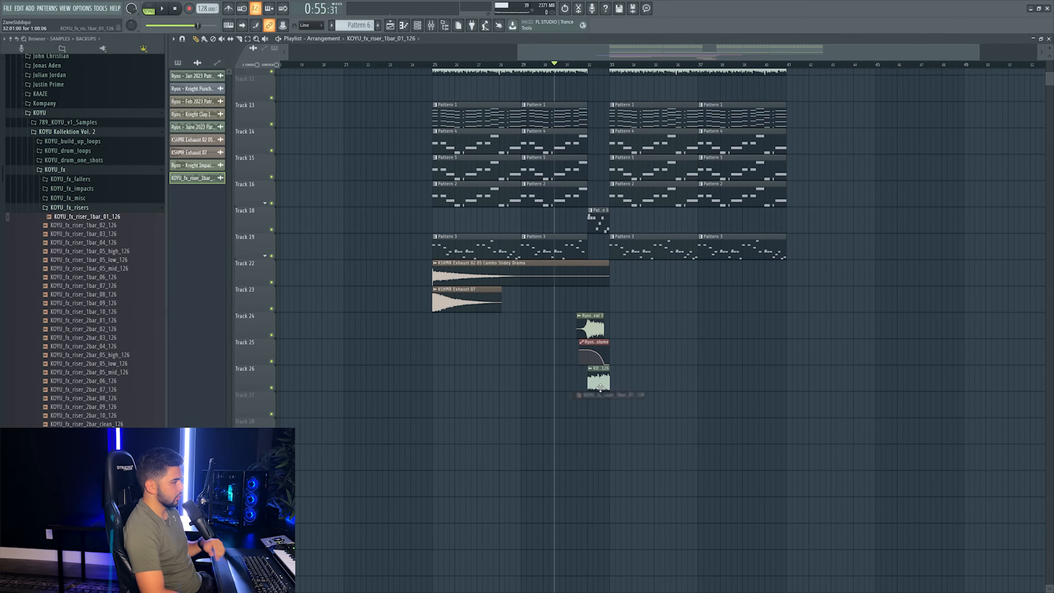
key("ctrl+l")
scroll(629, 63, "up", 5)
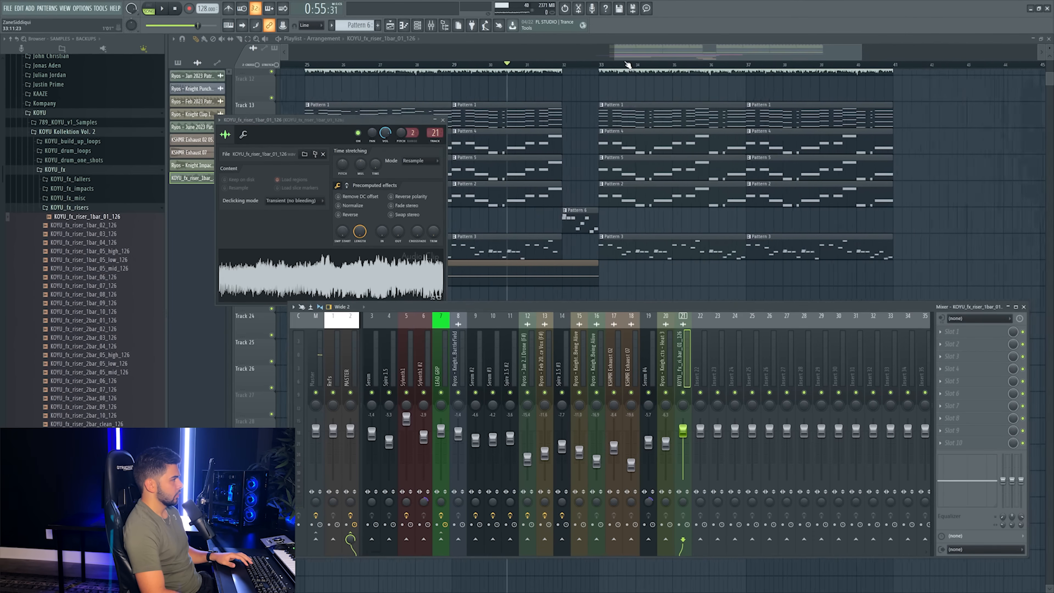
- Fit the riser clip on Track 26 to the project tempo while the song plays into the break
right_click(553, 174)
key("space")
left_click(530, 372)
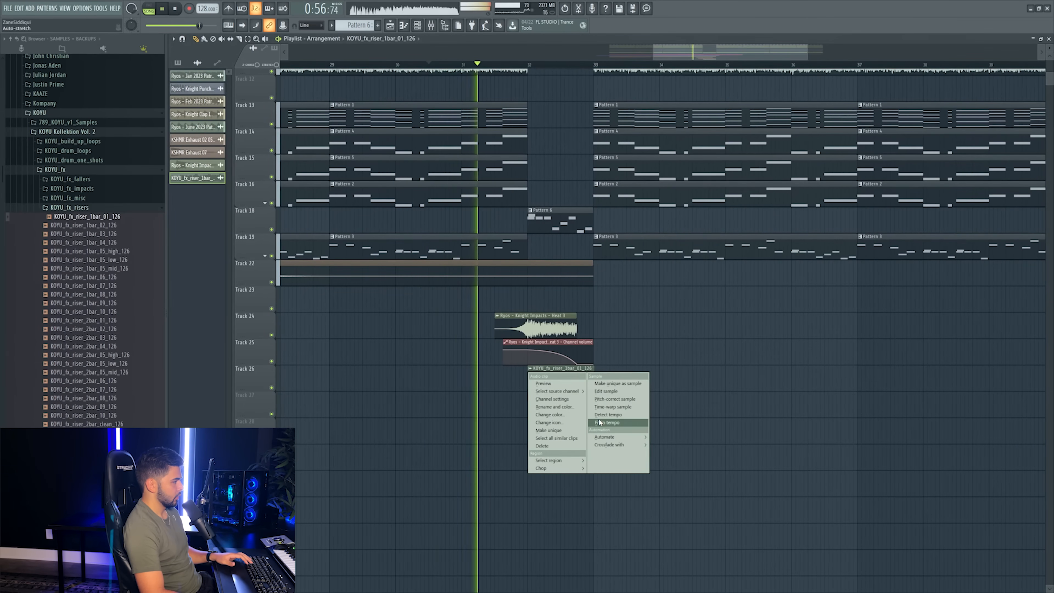
left_click(600, 420)
left_click(526, 304)
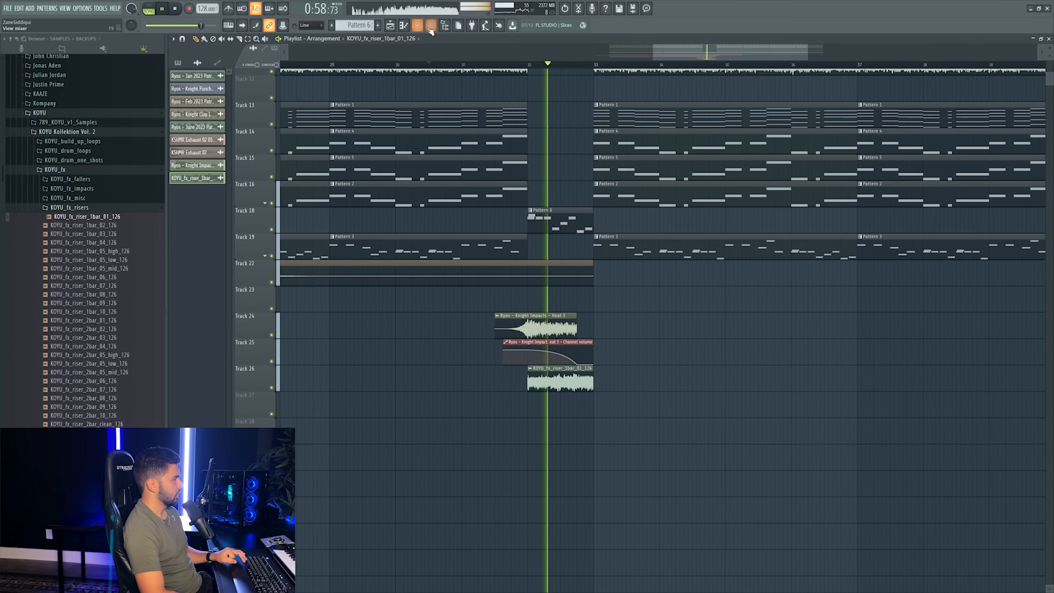
- Lower the riser's mixer level to about -13.7 dB and replay the break
key("F9")
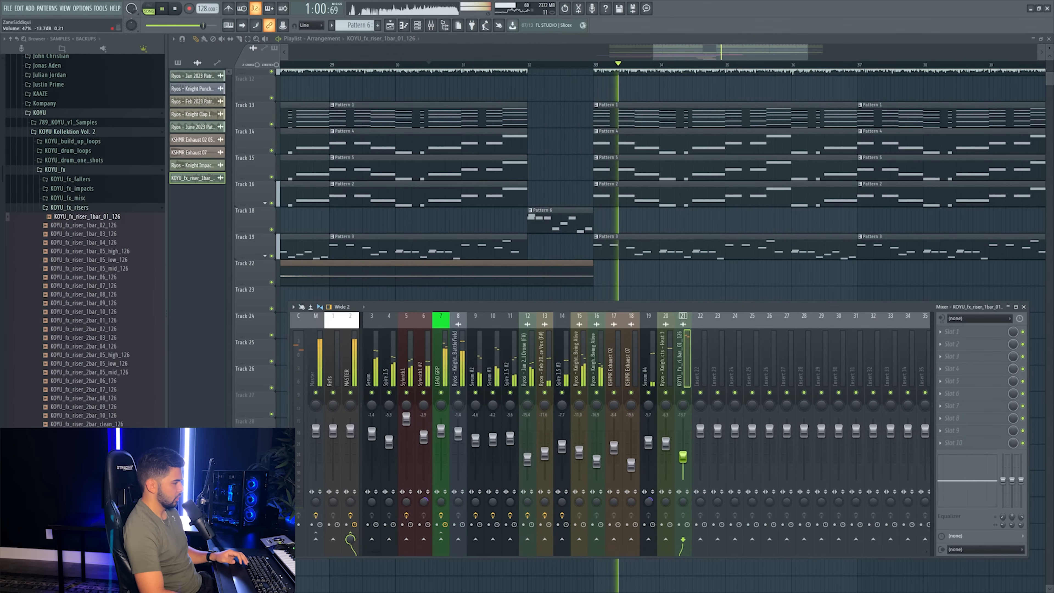
key("F9")
left_click(555, 65)
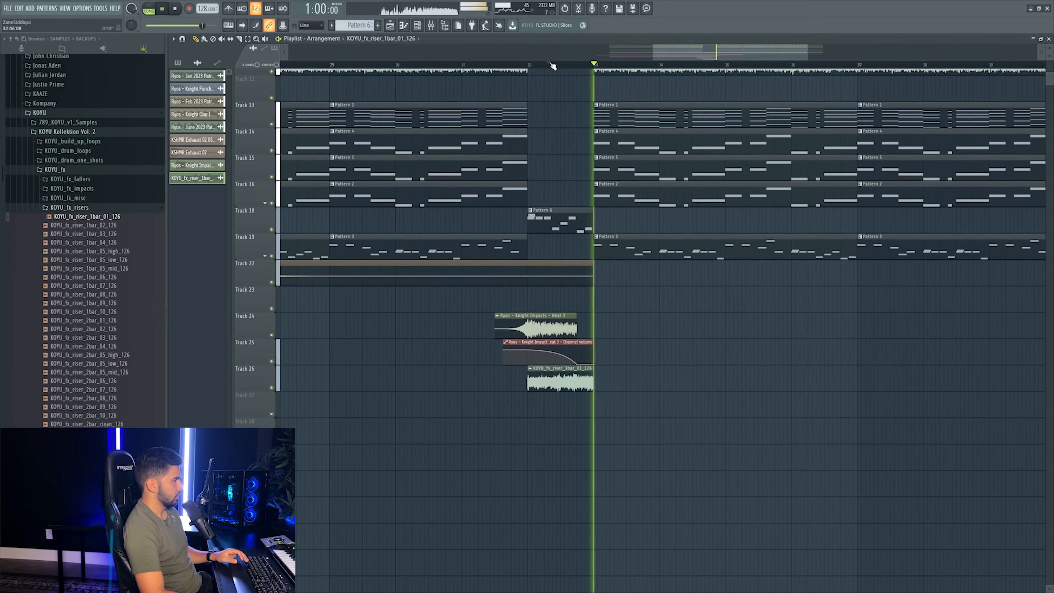
key("space")
- Extend the Heat 3 clip and the end of its volume fade to bar 33, playing the break to check it
left_click_drag(584, 332, 593, 332)
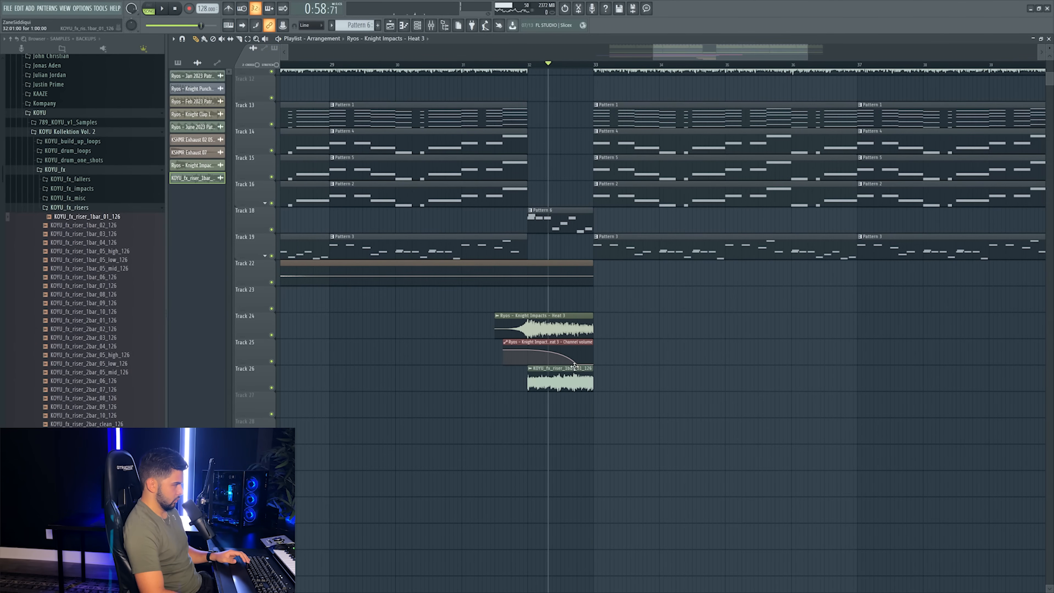
key("space")
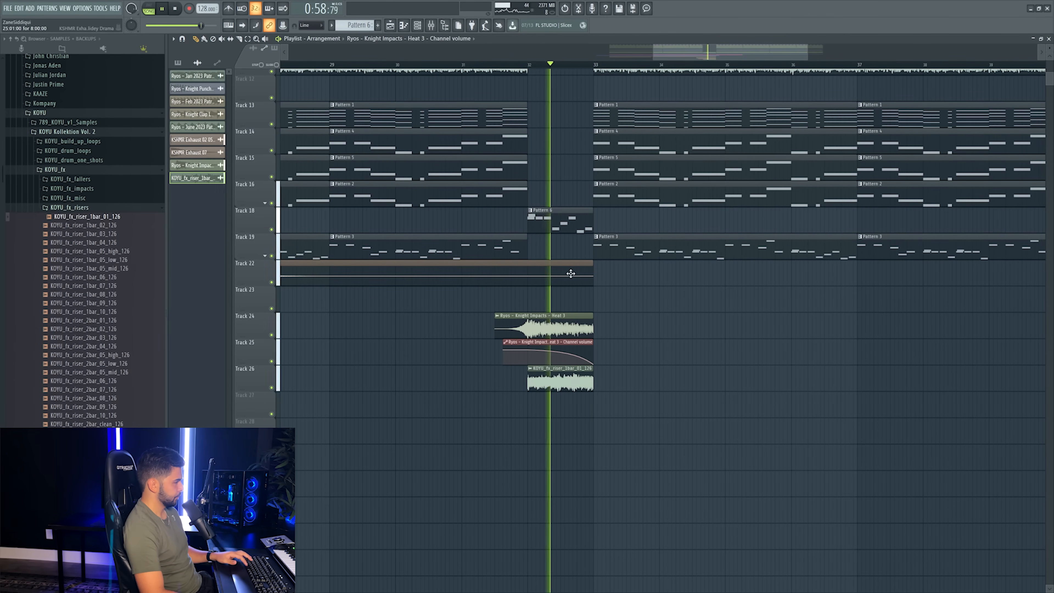
key("F9")
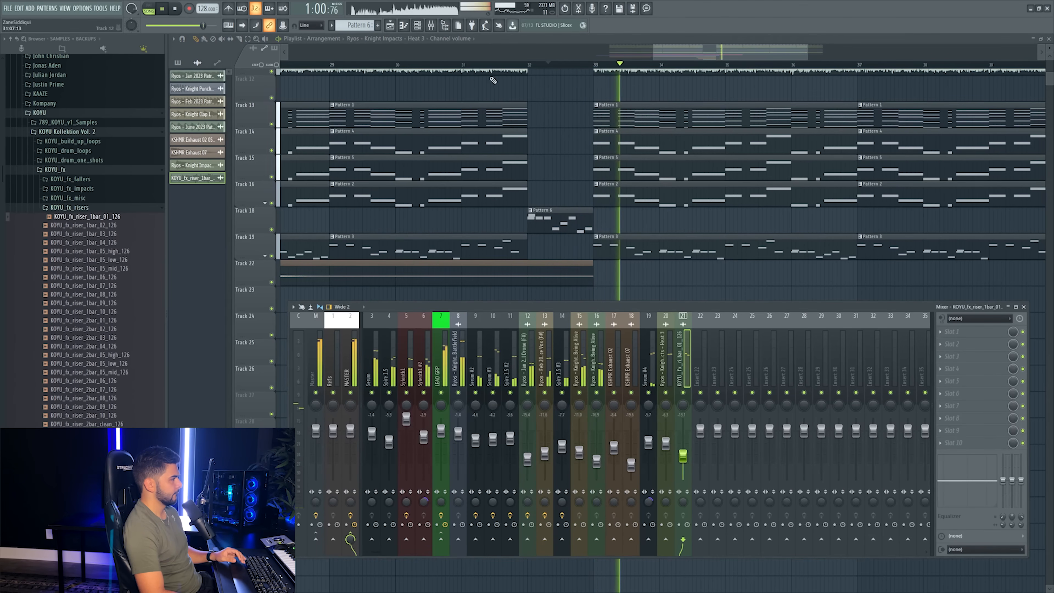
left_click(500, 65)
- Raise the riser's mixer level slightly while playing from just before bar 32
key("F9")
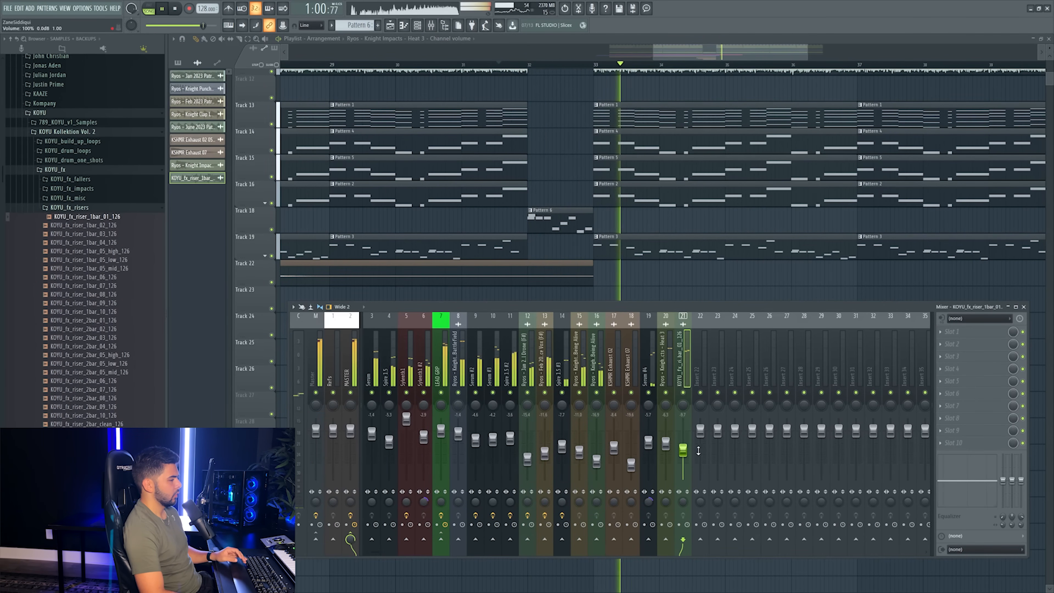
key("space")
key("F9")
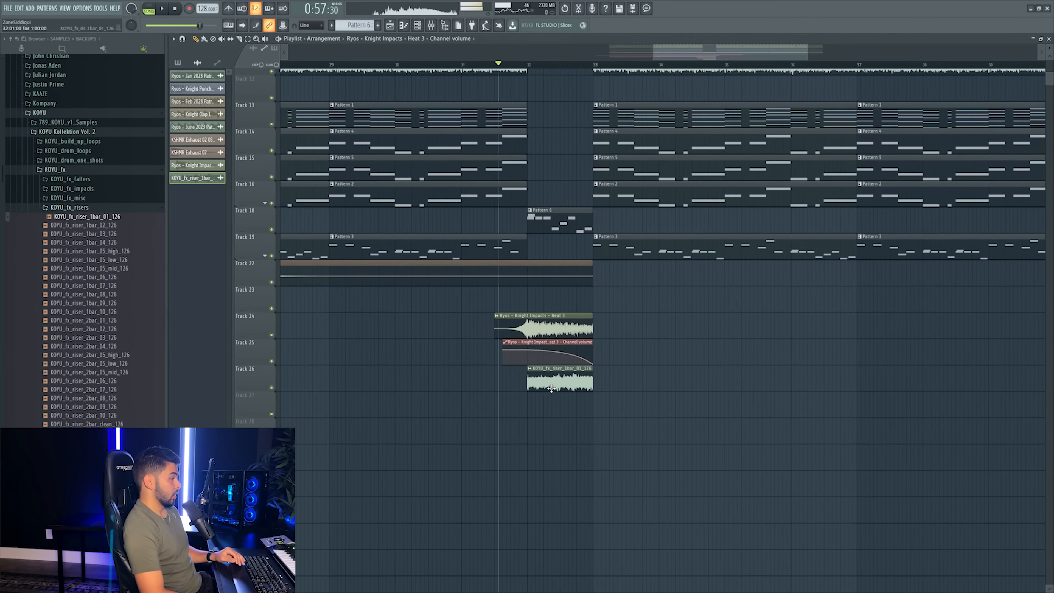
- Replace the riser sample on Track 26 with KOYU_fx_riser_1bar_02_126 and play it through the break into bar 33
left_click(118, 225)
left_click_drag(123, 227, 563, 373)
double_click(563, 374)
key("space")
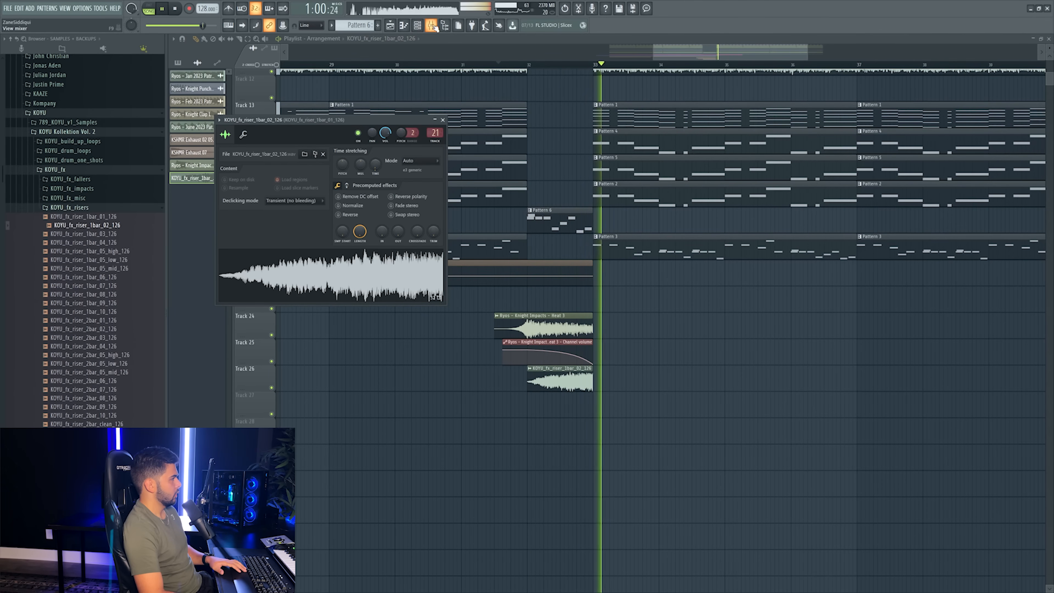
left_click(583, 68)
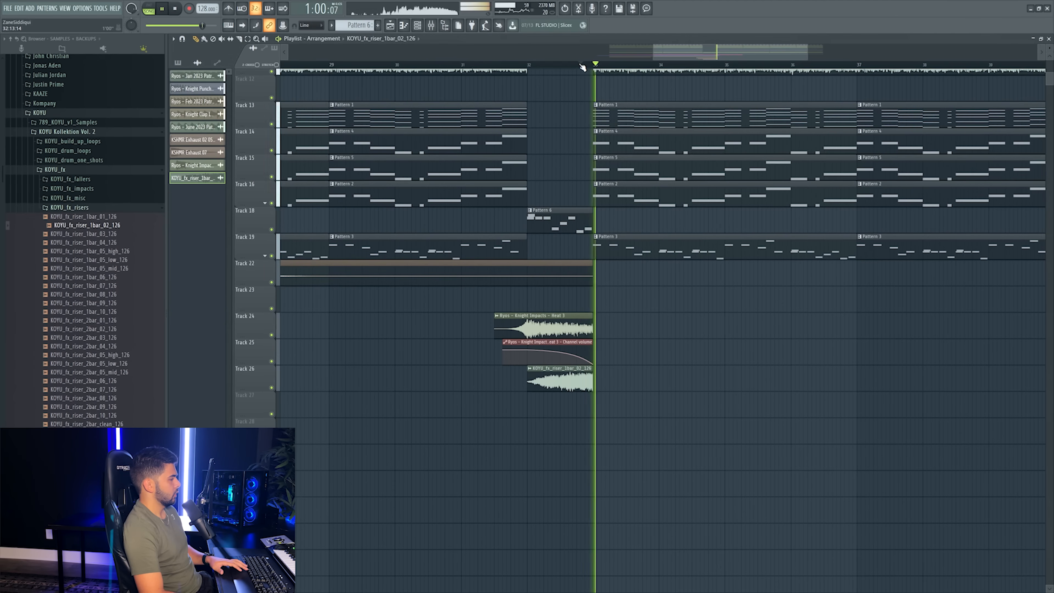
scroll(582, 67, "down", 3)
key("space")
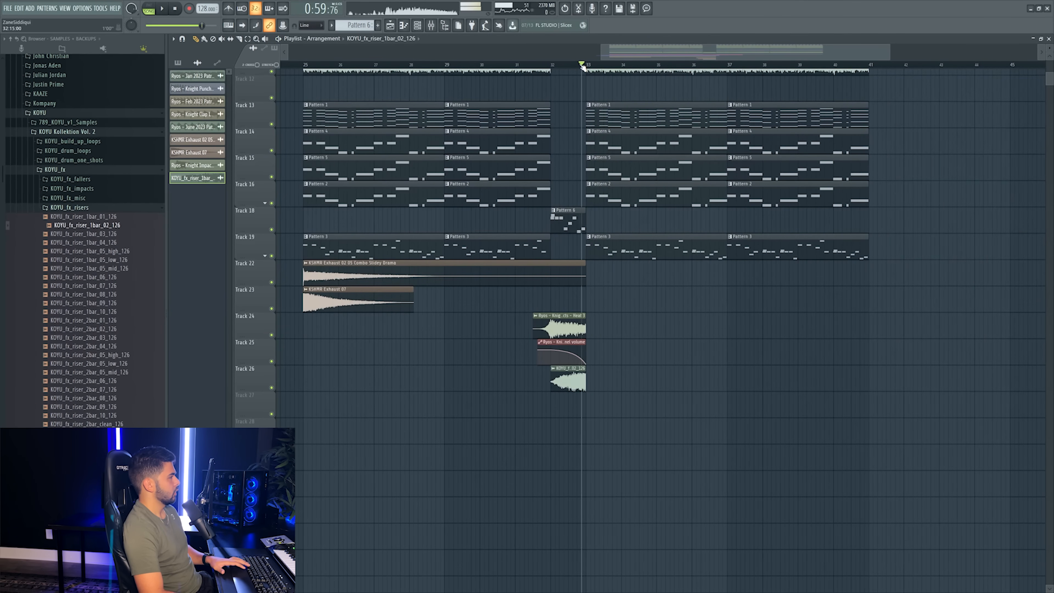
- Solo Track 26, which holds the KOYU_fx_riser_1bar_02_126 clip, and start playback
scroll(583, 67, "up", 3)
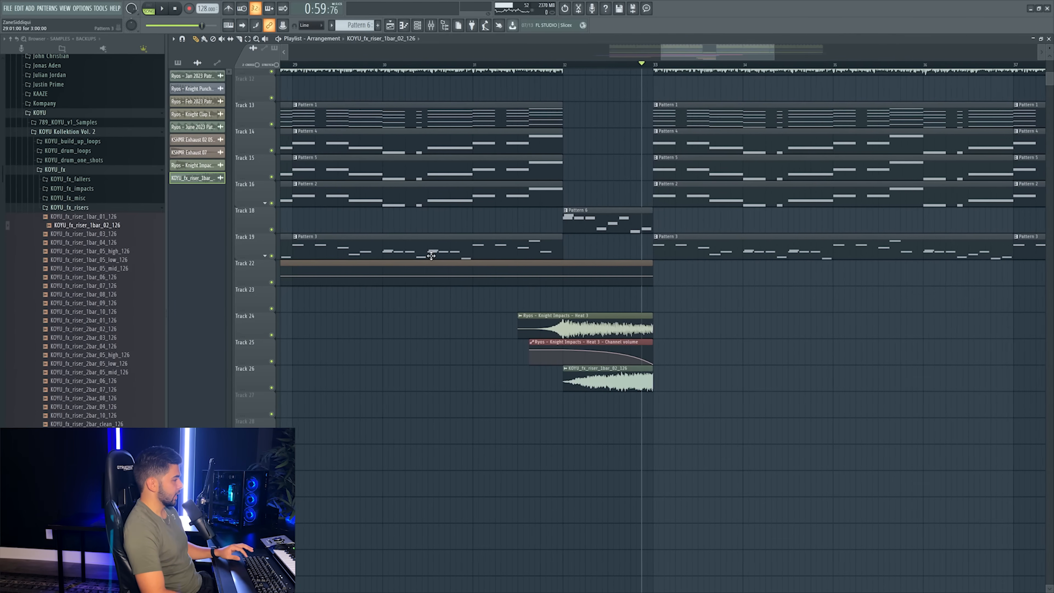
right_click(272, 388)
key("space")
key("space")
key("space")
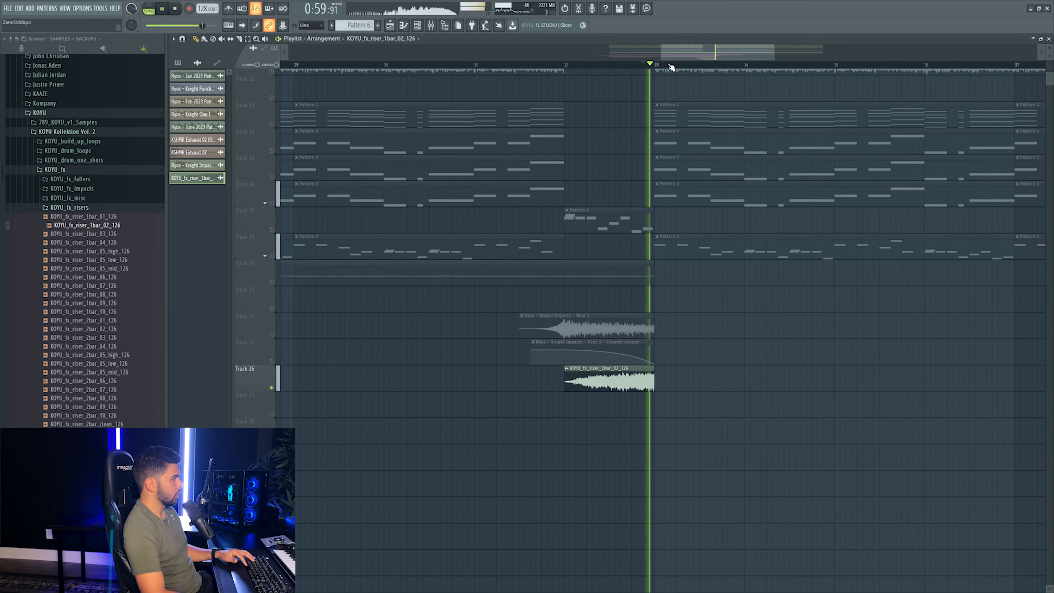
- Play the soloed riser through bar 32 from several start points to check the transition into bar 33
left_click(650, 66)
key("space")
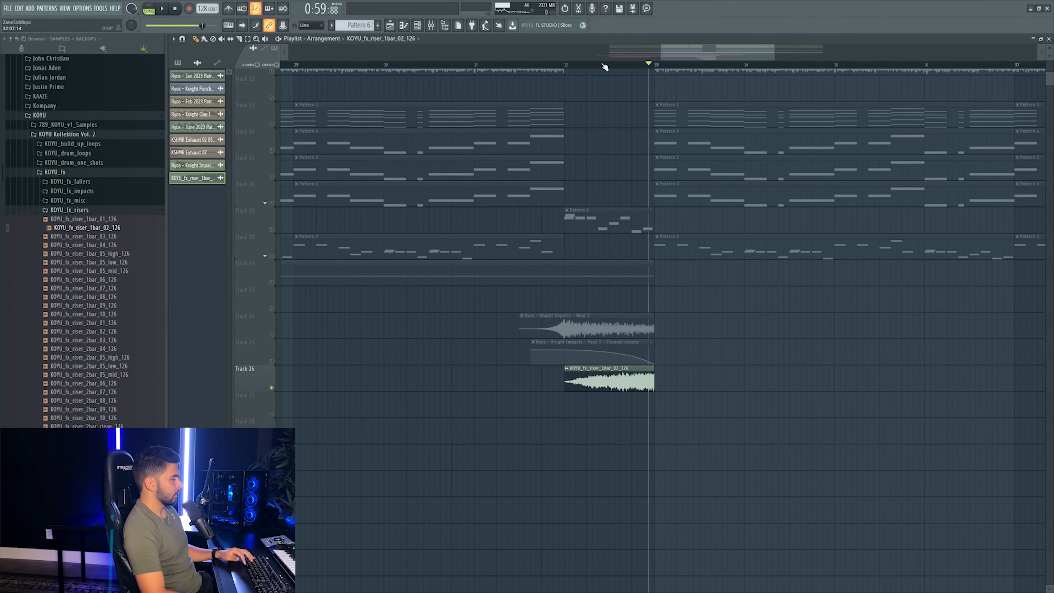
left_click(558, 65)
key("space")
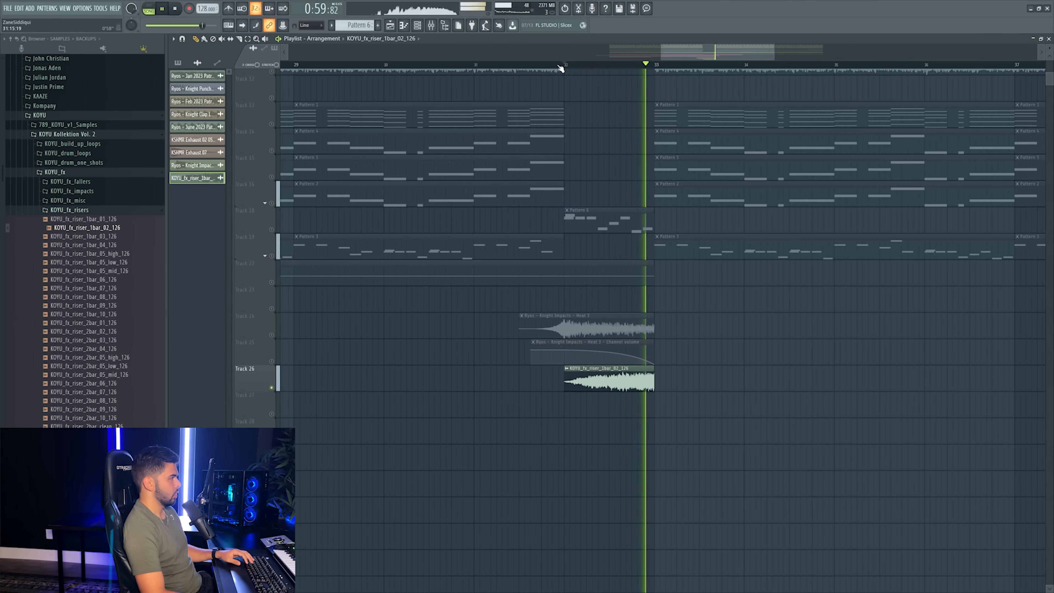
key("space")
scroll(672, 426, "down", 3)
scroll(658, 68, "down", 1)
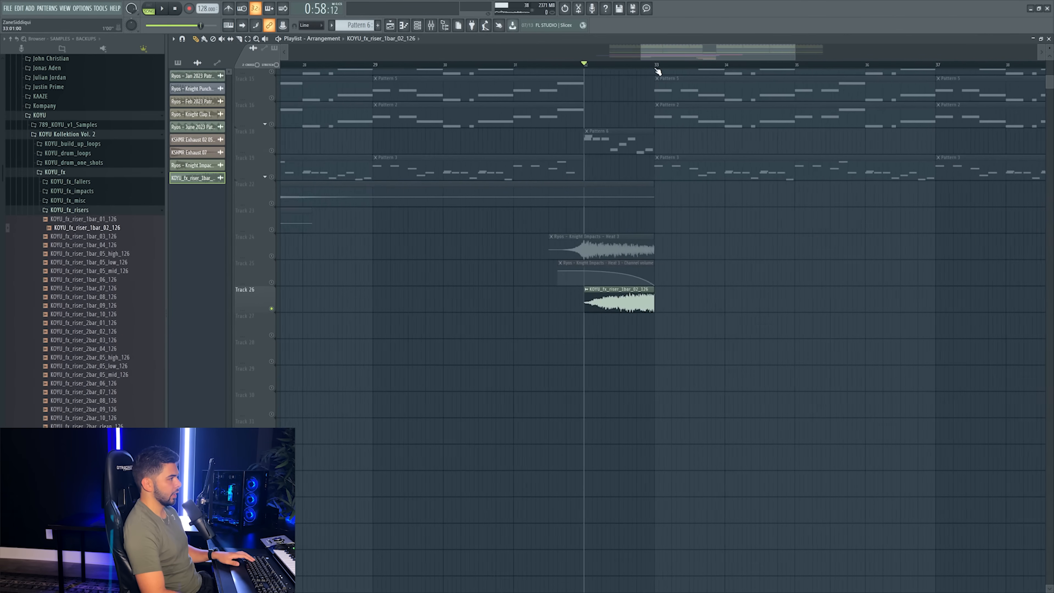
scroll(657, 70, "down", 1)
scroll(613, 146, "up", 1)
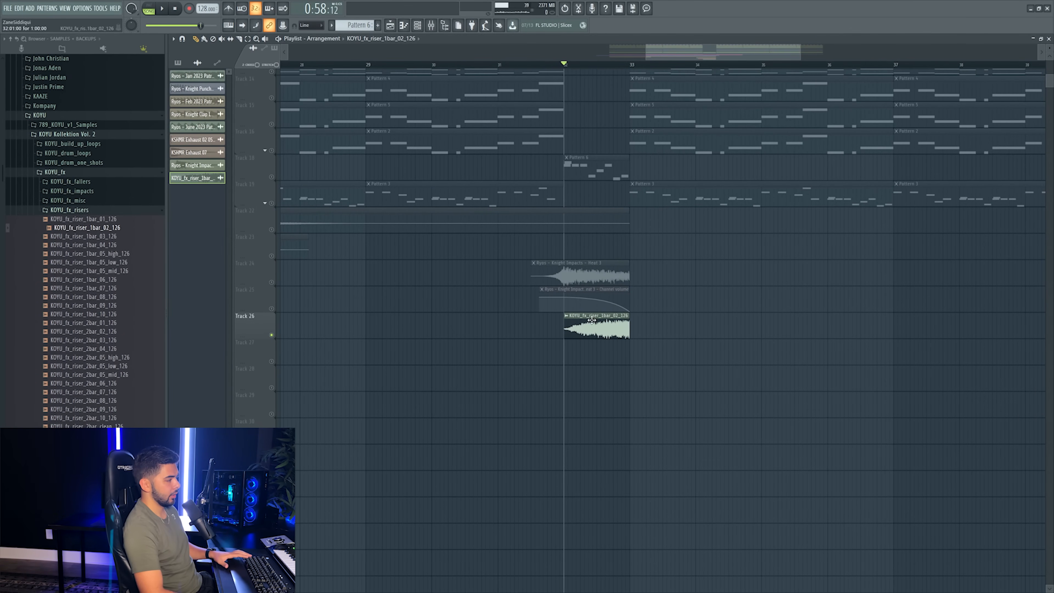
- Select the riser clip on Track 26 and examine the KOYU_fx_risers samples and the arrangement around bar 33
left_click_drag(506, 312, 683, 364)
scroll(43, 373, "down", 8)
scroll(41, 373, "up", 6)
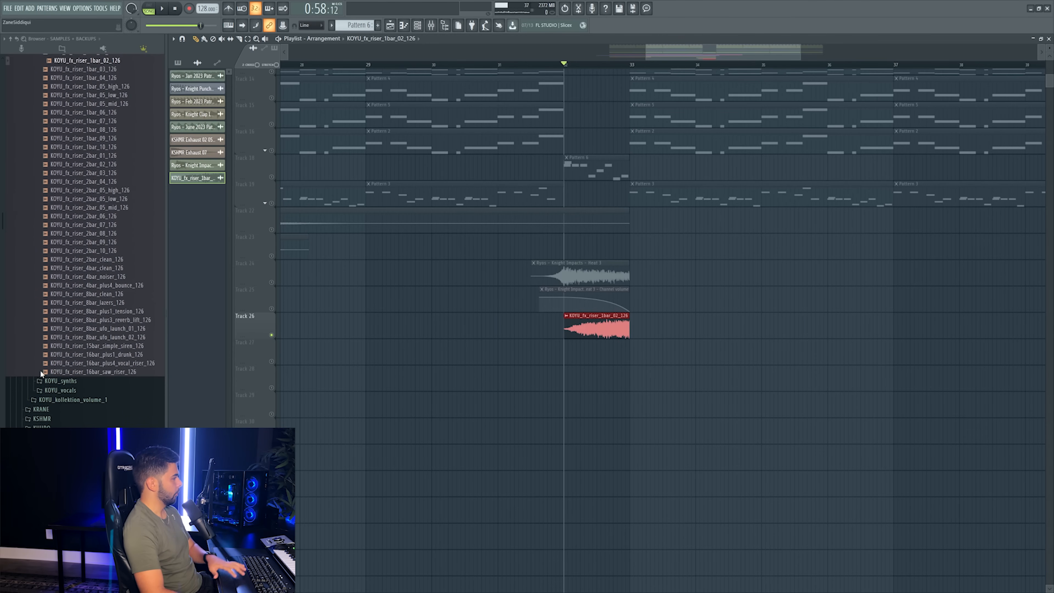
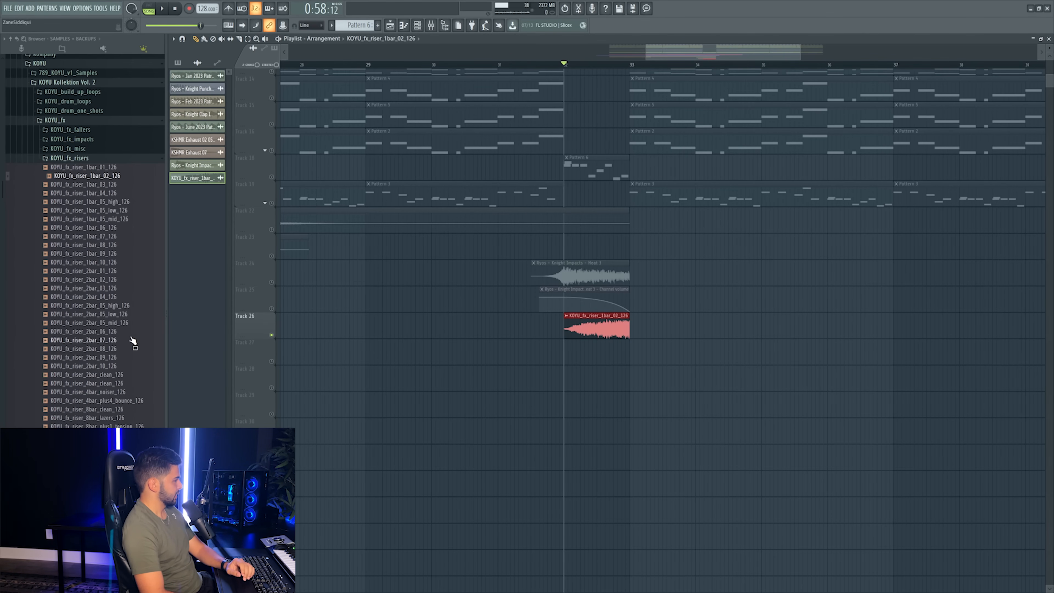
scroll(108, 345, "down", 10)
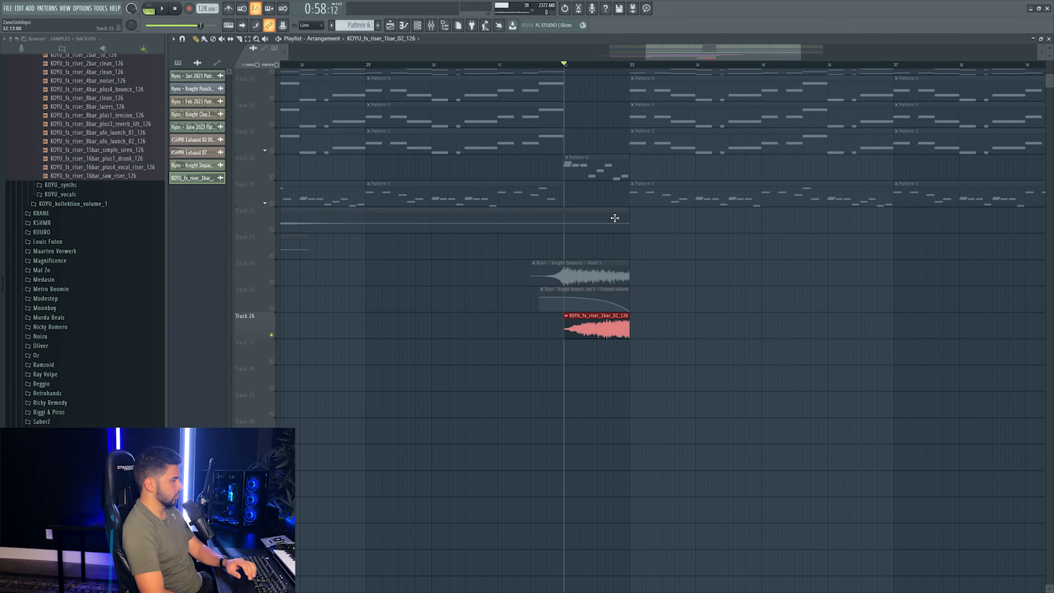
scroll(626, 68, "up", 8)
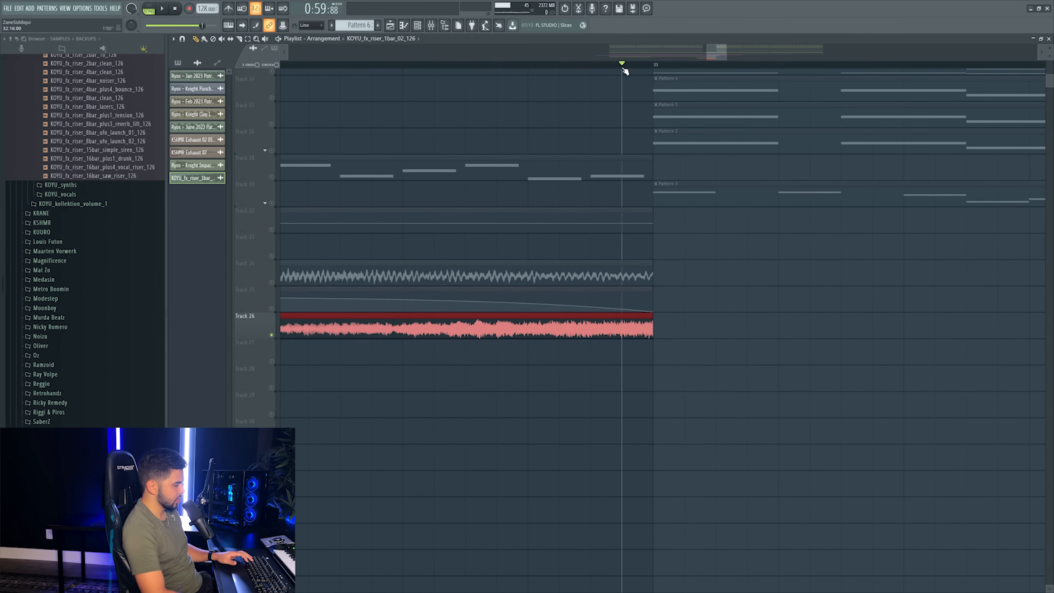
left_click_drag(637, 332, 654, 331)
scroll(635, 59, "right", 5)
scroll(630, 70, "down", 4)
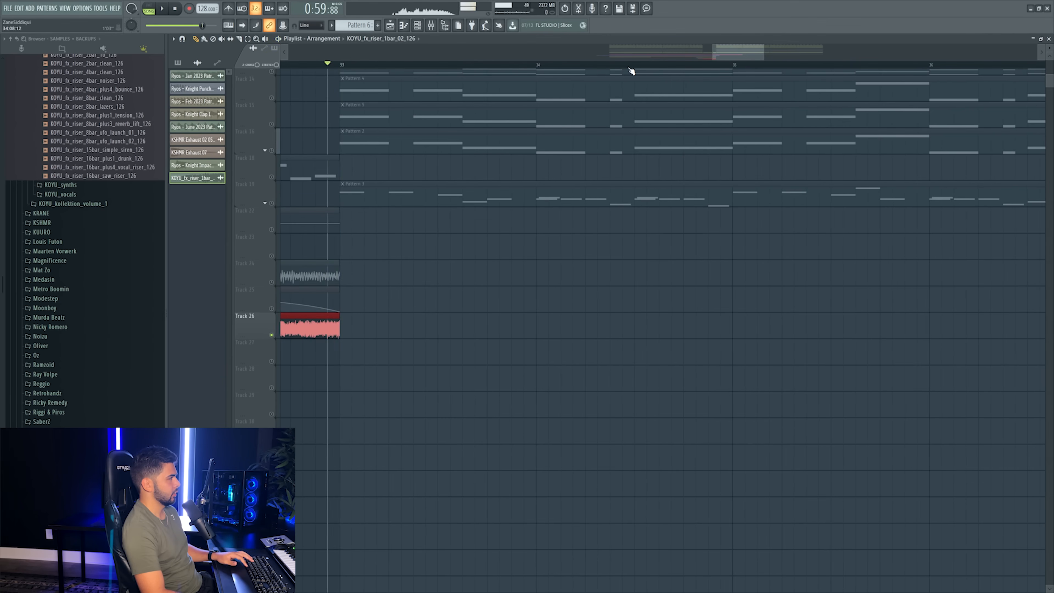
scroll(694, 53, "left", 3)
scroll(526, 65, "up", 2)
scroll(526, 65, "down", 4)
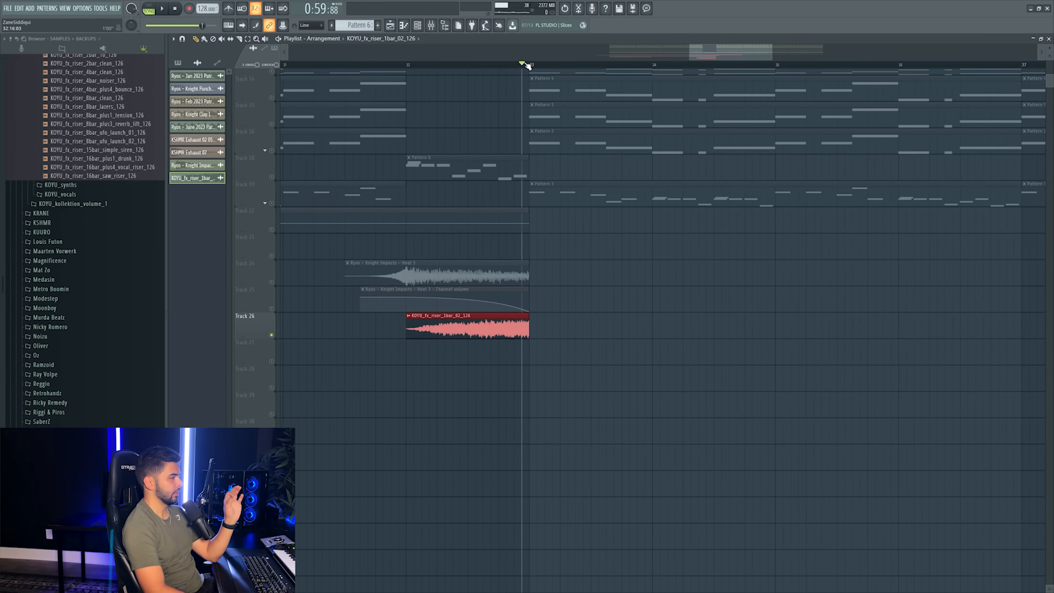
scroll(65, 351, "up", 2)
scroll(65, 351, "up", 10)
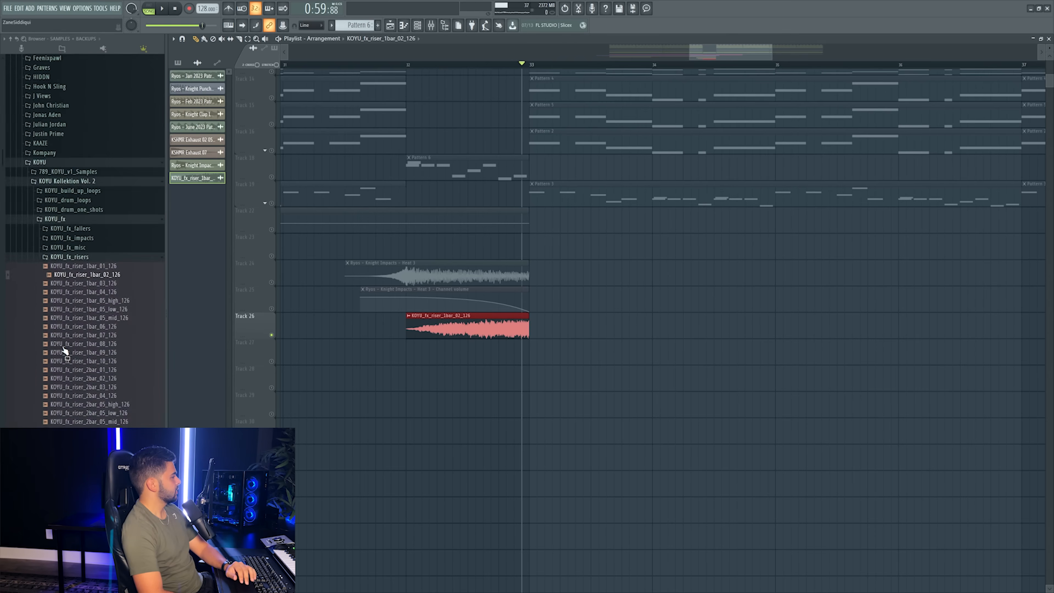
- Collapse the KOYU folder and look through the other sample pack folders for another effect source
left_click(50, 323)
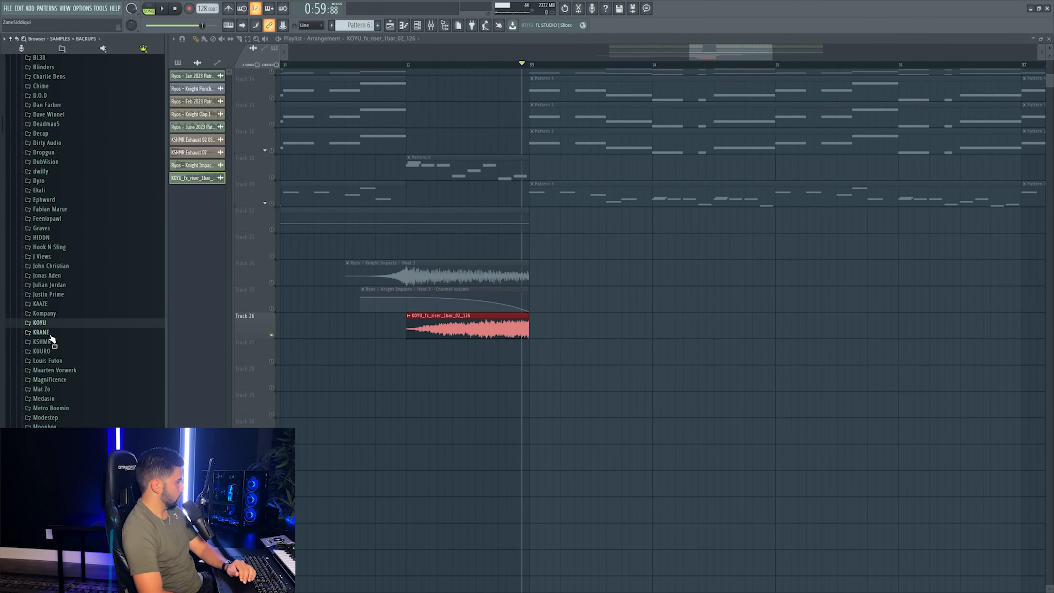
scroll(62, 370, "down", 14)
scroll(83, 353, "up", 8)
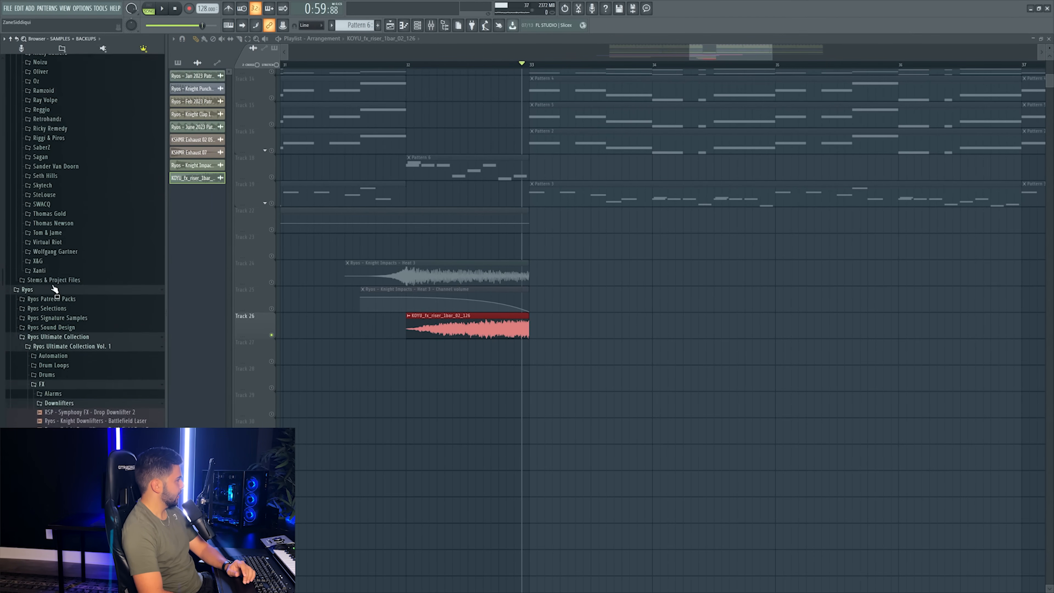
scroll(36, 376, "up", 6)
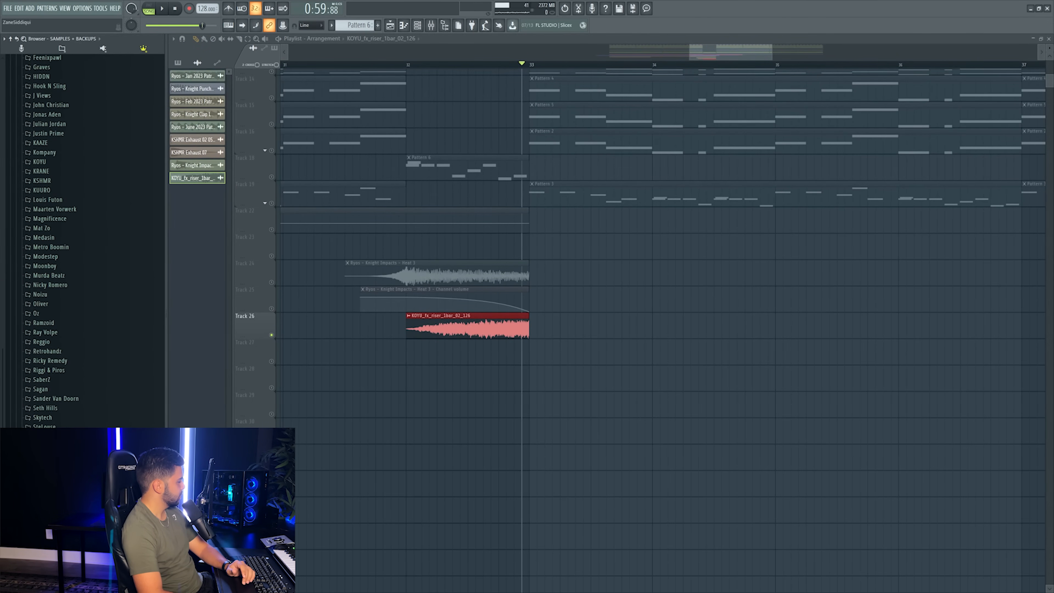
scroll(40, 241, "down", 1)
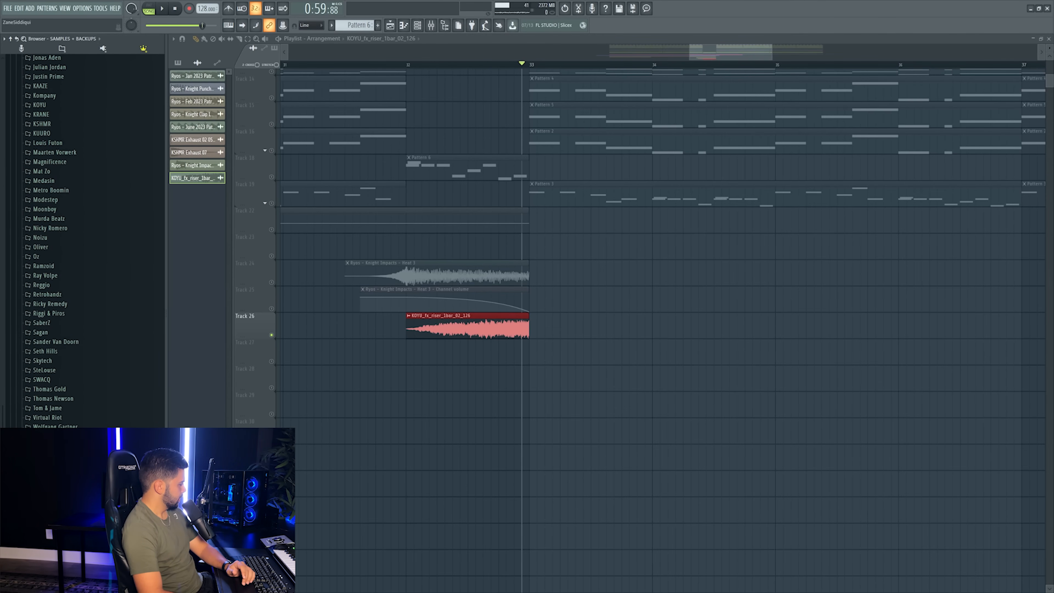
scroll(62, 241, "down", 1)
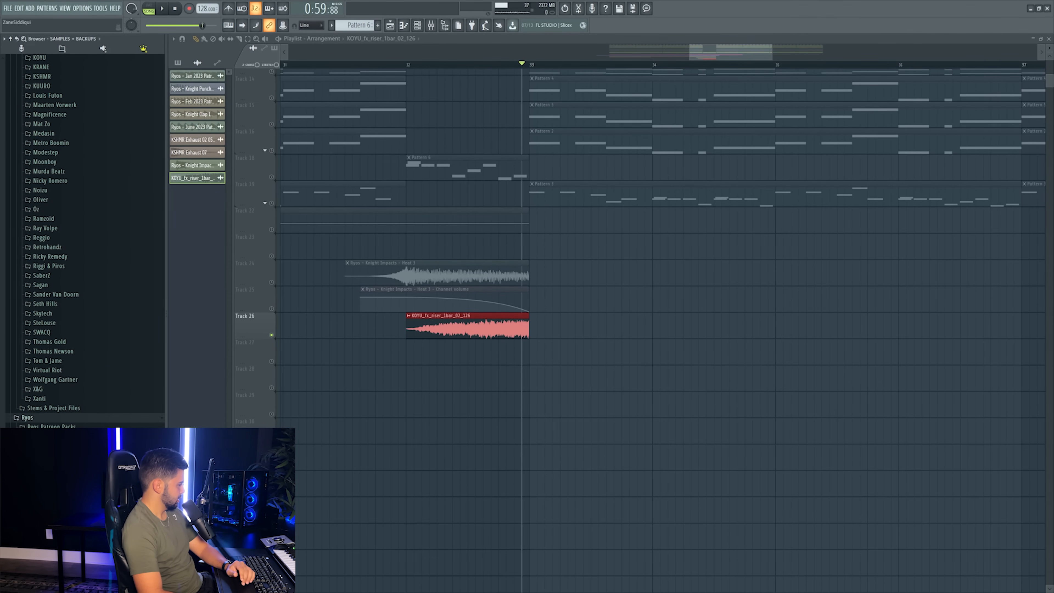
scroll(73, 422, "down", 4)
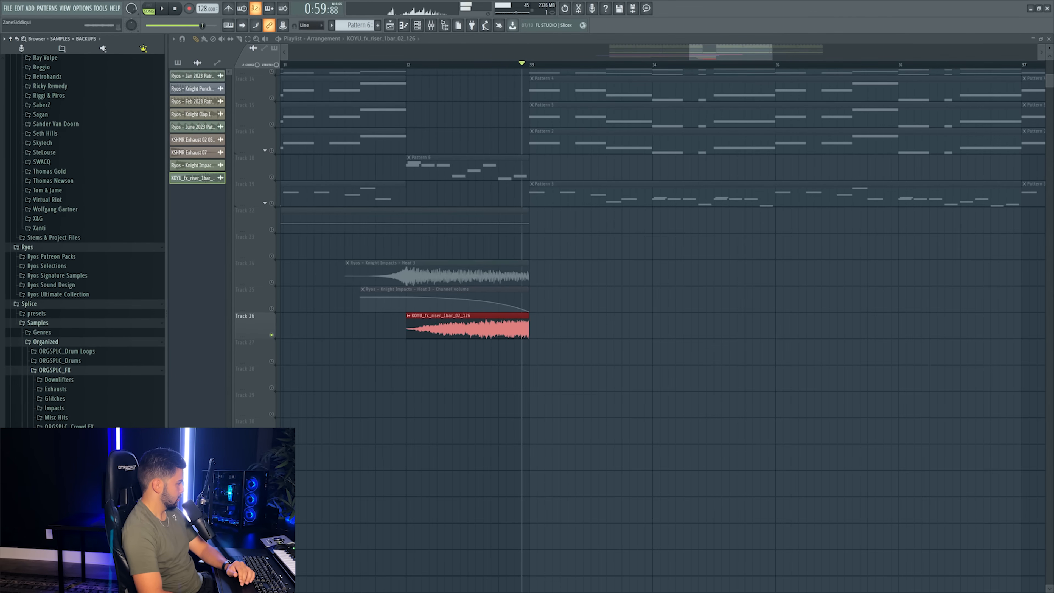
scroll(41, 357, "up", 8)
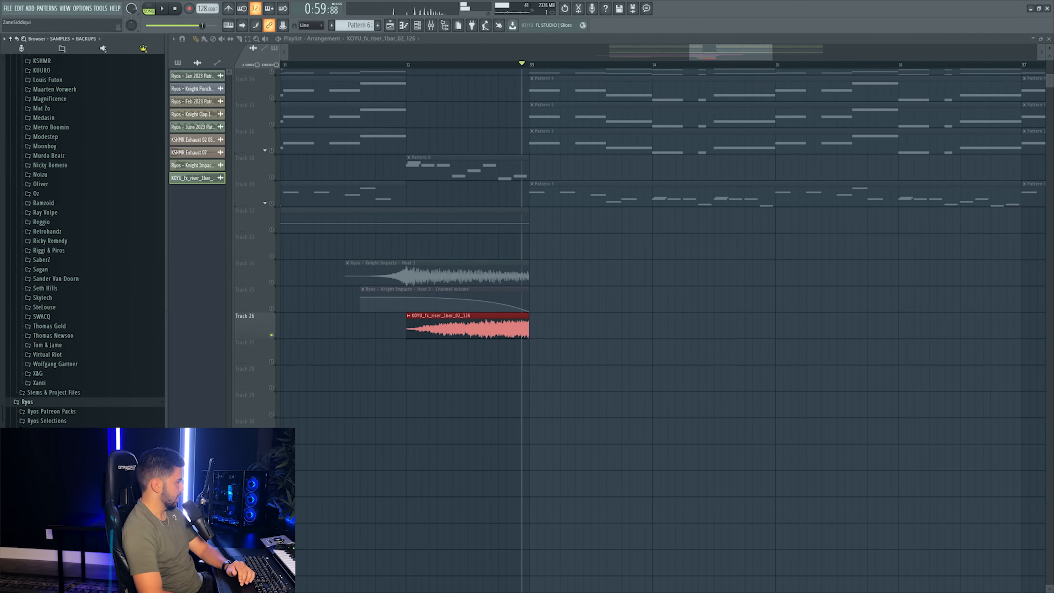
- Stop playback and open the FX > War Horns & Alarms > Alarms folder of Sounds of KSHMR Vol. 4 - Complete Edition, previewing an alarm sample
left_click(175, 9)
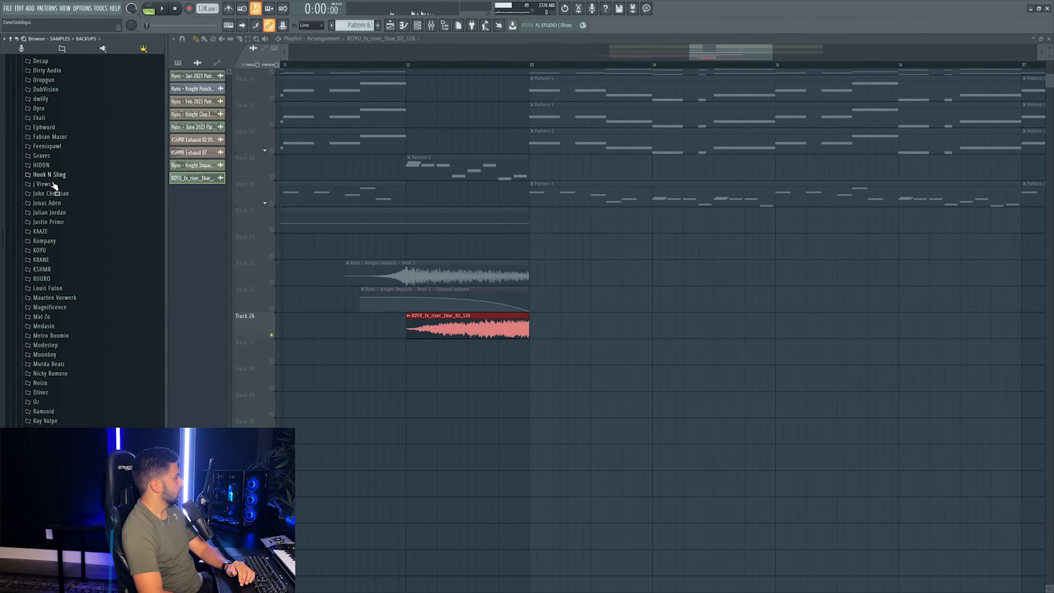
left_click(49, 273)
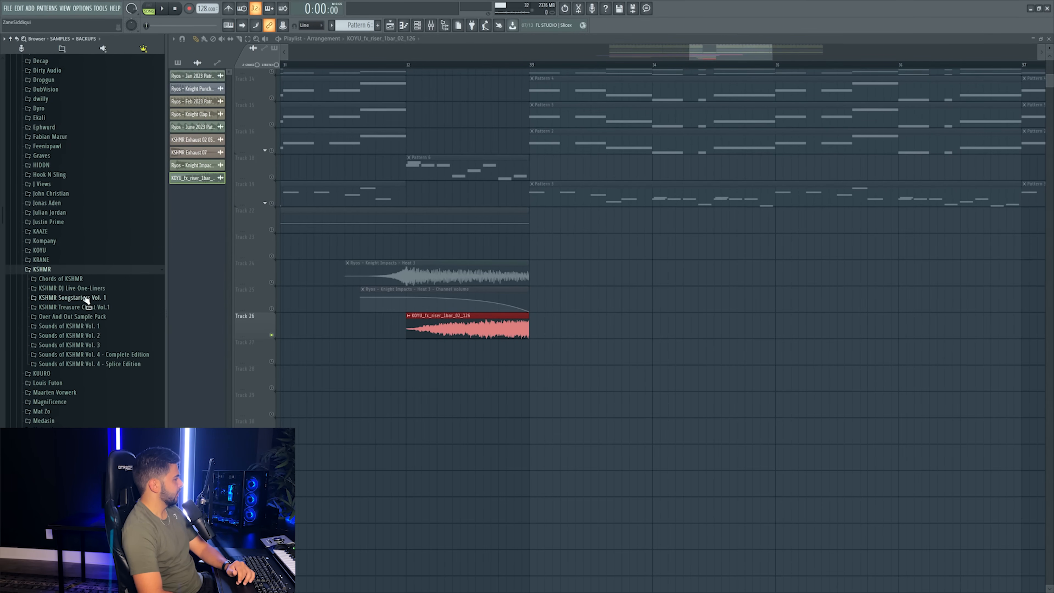
left_click(99, 354)
left_click(79, 383)
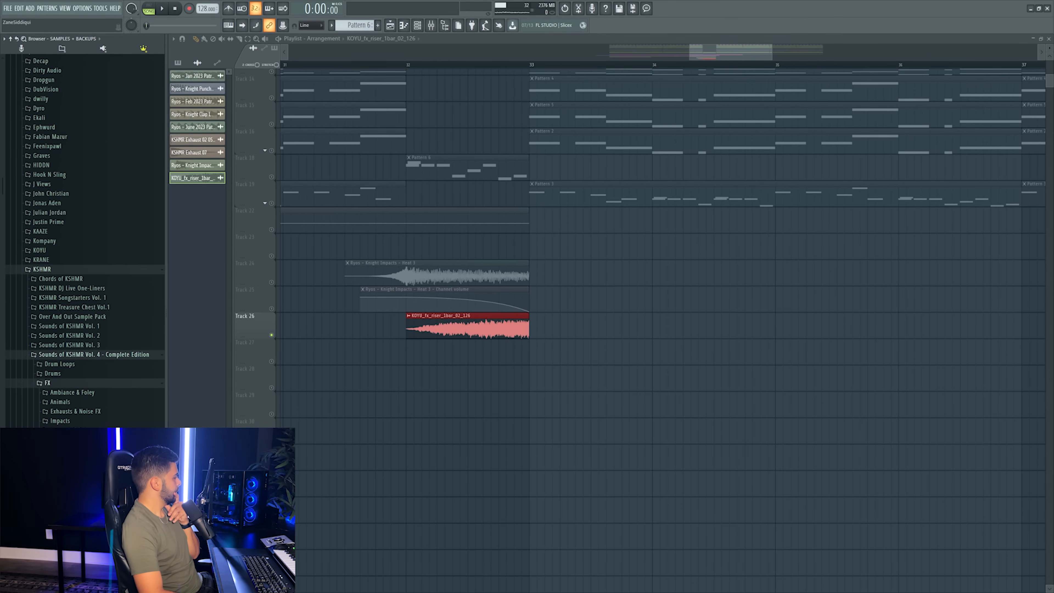
scroll(83, 241, "down", 3)
left_click(79, 436)
scroll(79, 438, "down", 3)
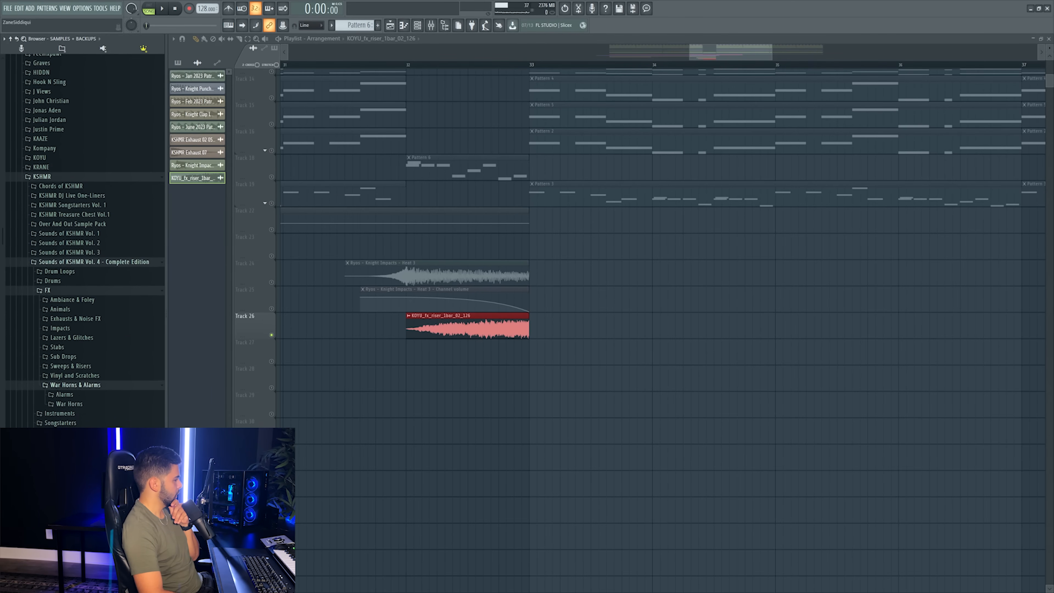
left_click(78, 396)
left_click(80, 410)
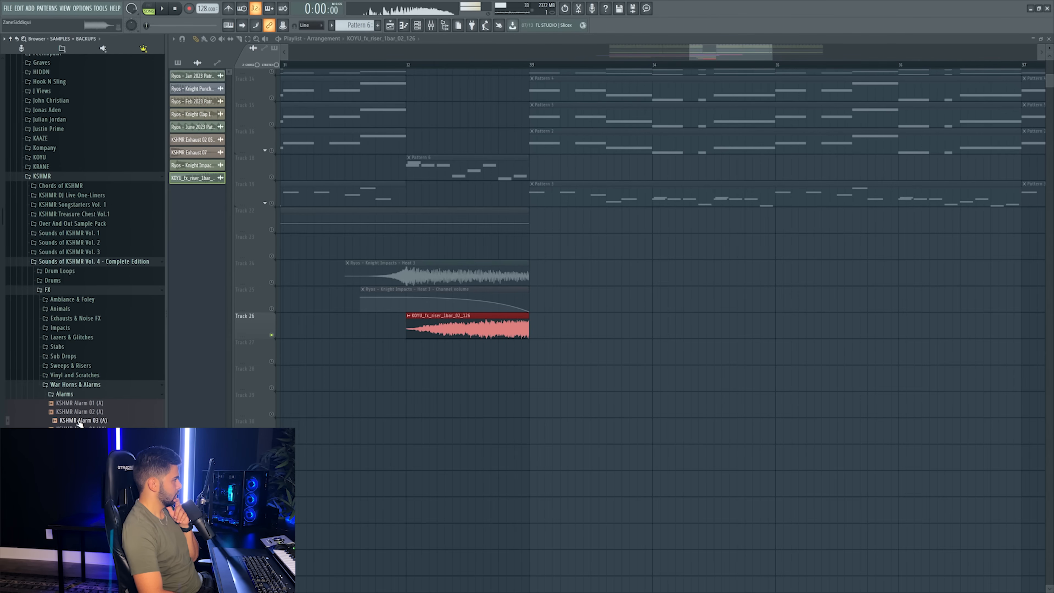
- Place KSHMR Alarm 03 (A) on Track 27 at bar 33, enable the track, and set playback to start in bar 32
left_click_drag(82, 420, 561, 346)
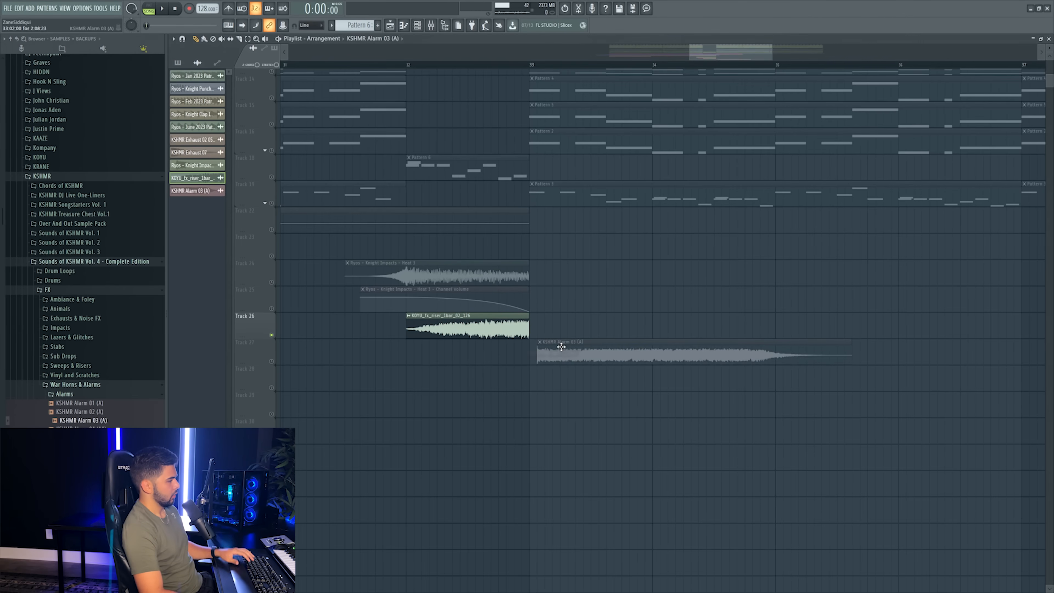
left_click(271, 360)
left_click(476, 65)
- Open the alarm clip's channel settings, raise its pitch shift to +900 cents, and play it back
double_click(197, 190)
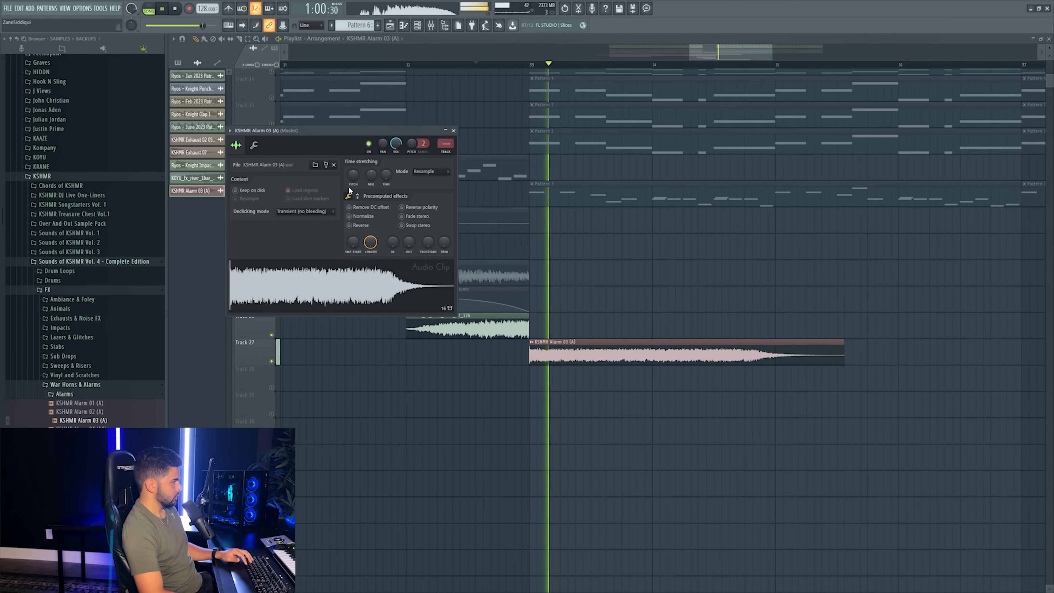
key("space")
mouse_move(353, 175)
left_mouse_down()
mouse_move(354, 157)
mouse_move(352, 171)
left_mouse_up()
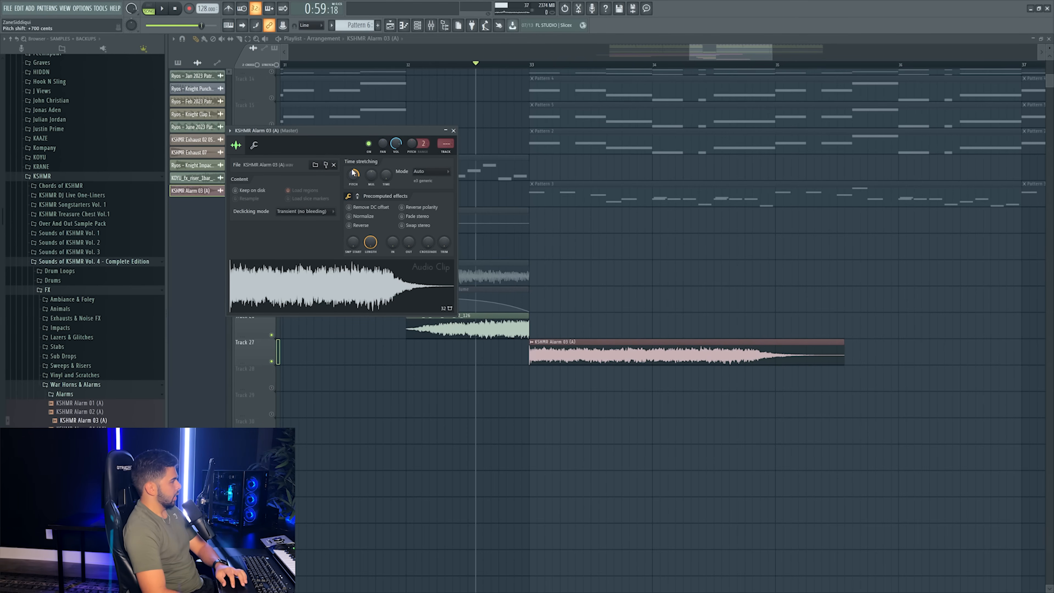
left_click_drag(354, 175, 354, 175)
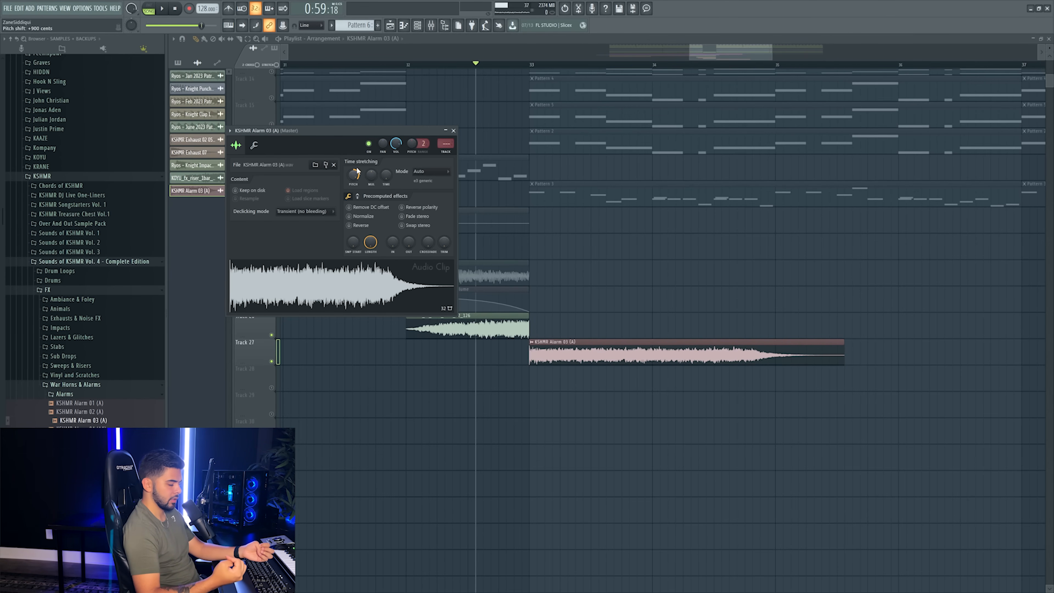
key("space")
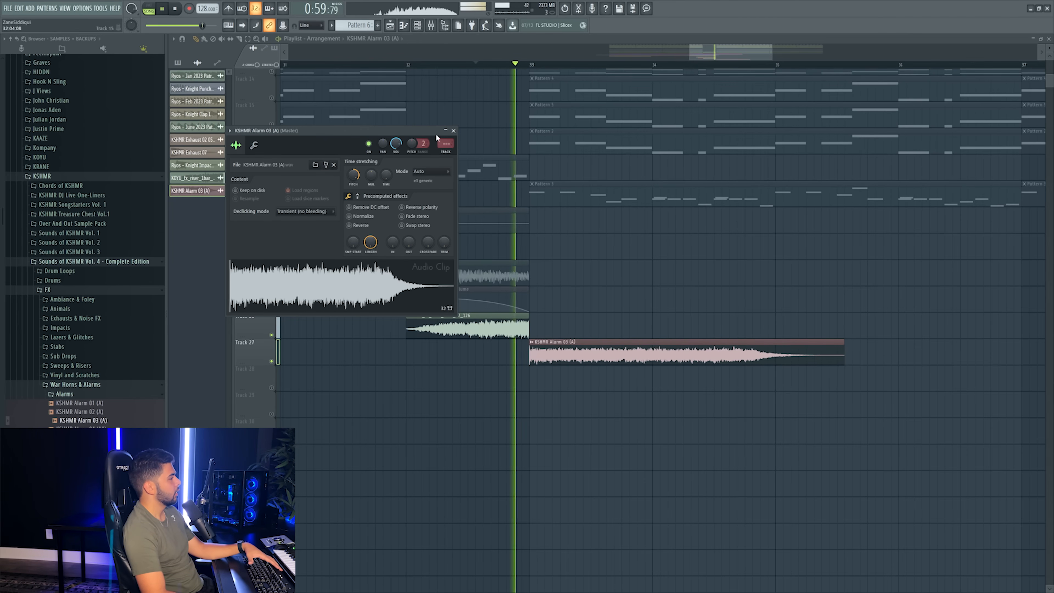
- Route the KSHMR Alarm 03 (A) clip to mixer track 22 and lower that track's volume to about -8 dB
double_click(446, 153)
key("space")
key("space")
left_click_drag(701, 432, 701, 447)
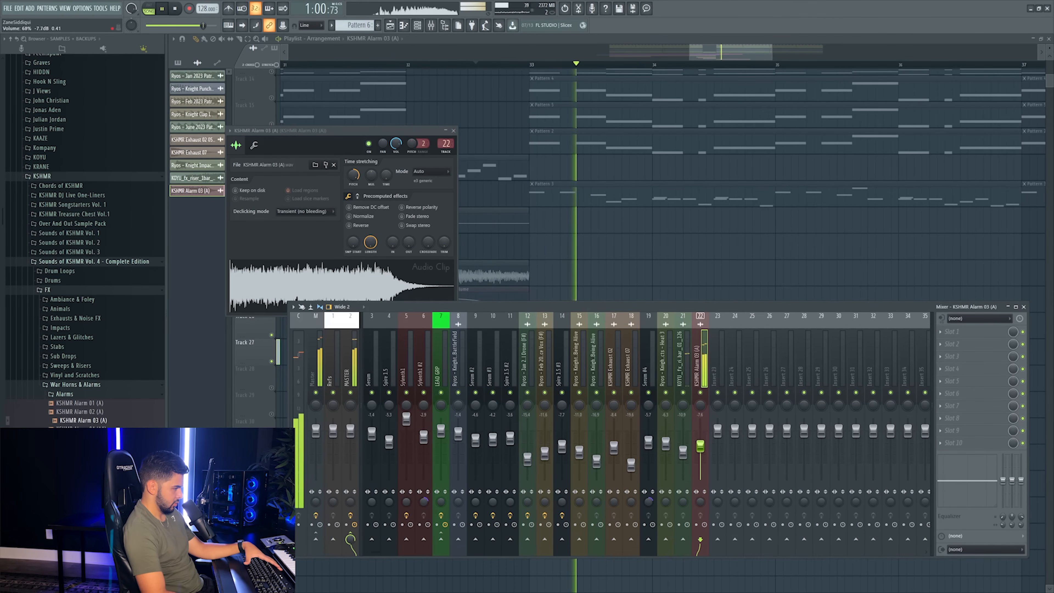
key("space")
- Slice off and delete the beginning of the alarm clip on Track 27, then extend its start back to just after bar 33
scroll(530, 66, "up", 4)
left_click(530, 66)
scroll(530, 65, "up", 2)
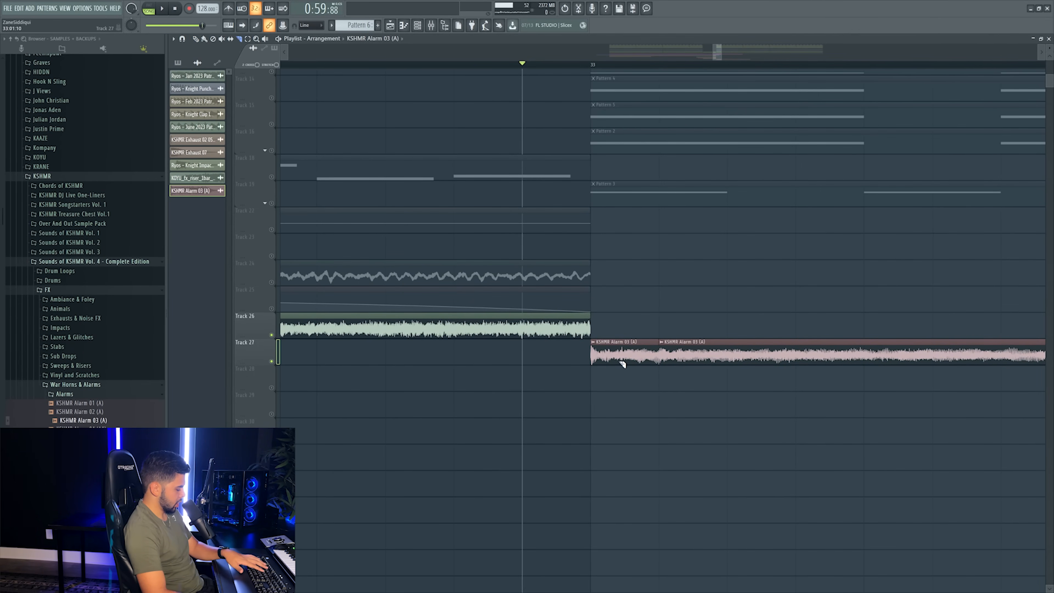
right_click(623, 364)
double_click(660, 351)
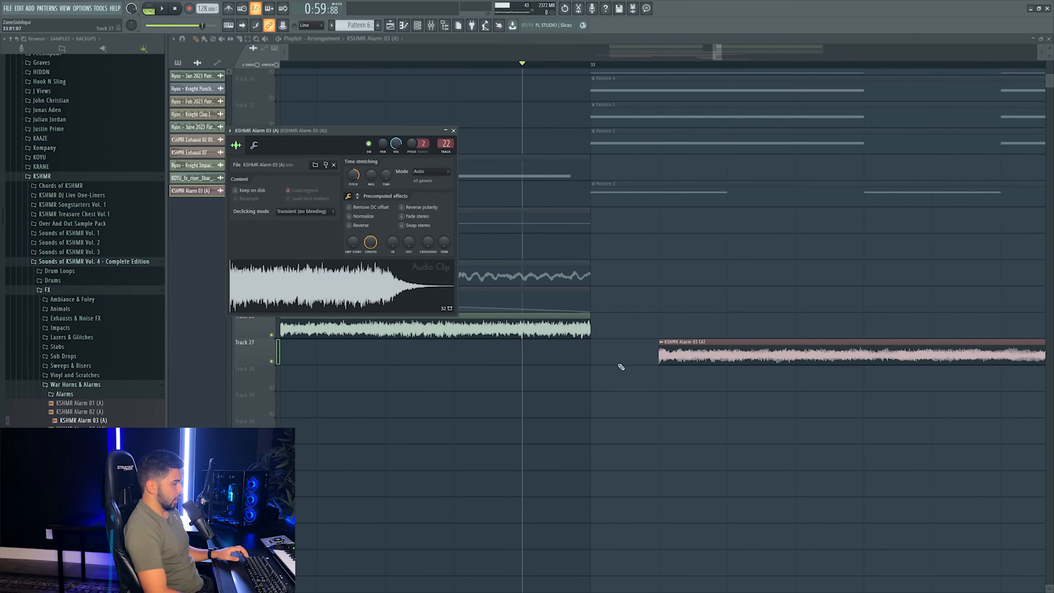
left_click_drag(659, 359, 600, 359)
- Change the alarm clip's declicking mode in its channel settings and play the transition from the end of bar 32
double_click(608, 358)
left_click(285, 212)
left_click(286, 251)
left_click(454, 64)
scroll(453, 65, "down", 7)
key("space")
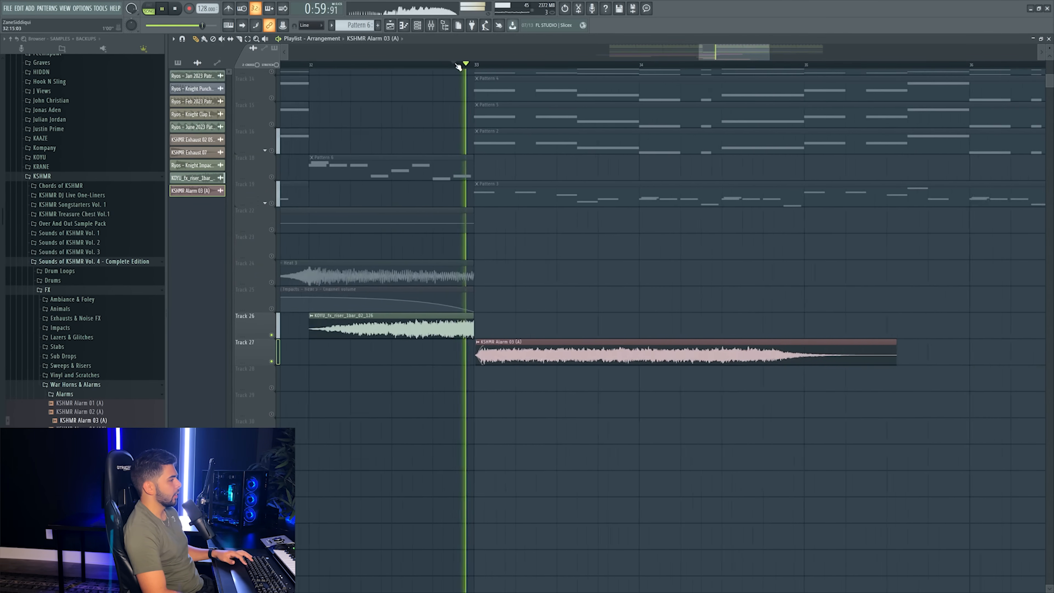
- Load Kickstart 2 into the first effect slot of the alarm's mixer track 22
key("F9")
left_click(952, 331)
left_click(864, 95)
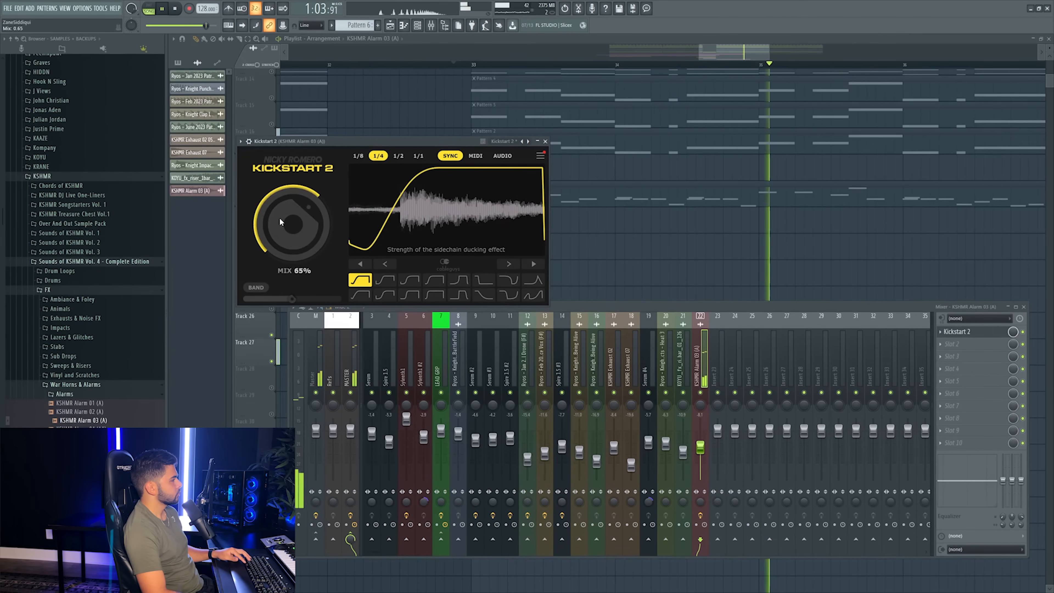
- Replay the transition from the end of bar 31 and place a copy of the alarm clip at bar 37 on Track 27
left_click(370, 65)
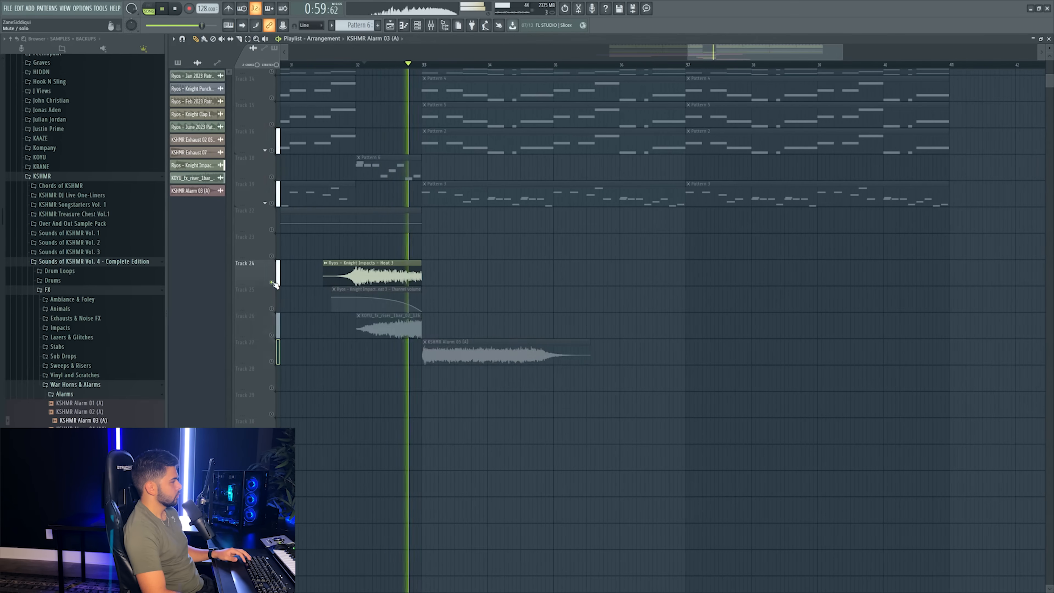
scroll(415, 67, "down", 3)
left_click(431, 25)
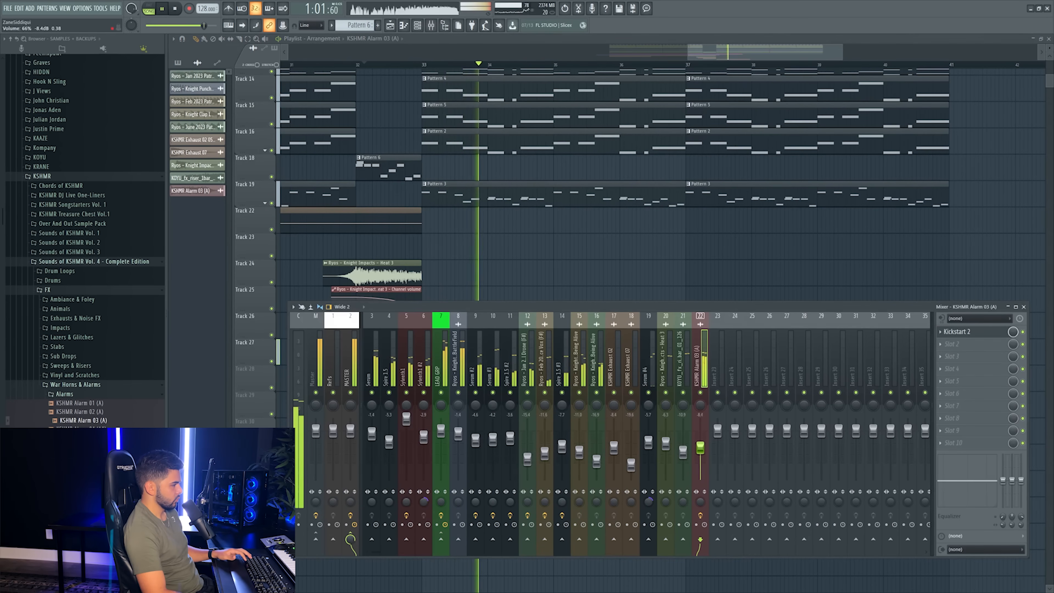
left_click(330, 65)
scroll(329, 65, "down", 2)
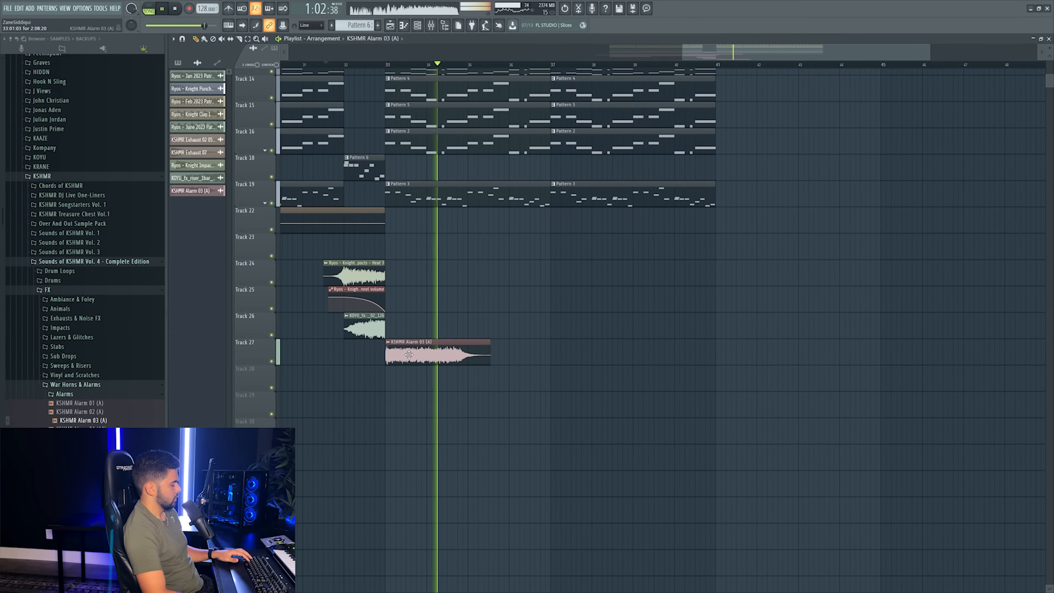
left_click_drag(430, 347, 550, 352)
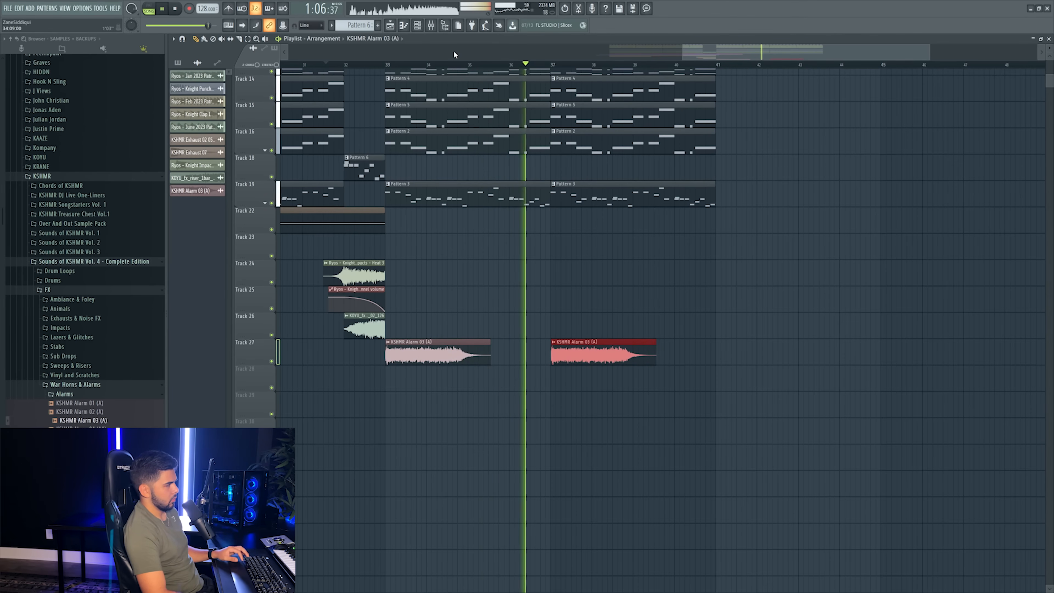
- Lower the alarm's mixer track 22 to about -10 dB while the section plays, and stop playback
key("F9")
left_click_drag(714, 451, 714, 454)
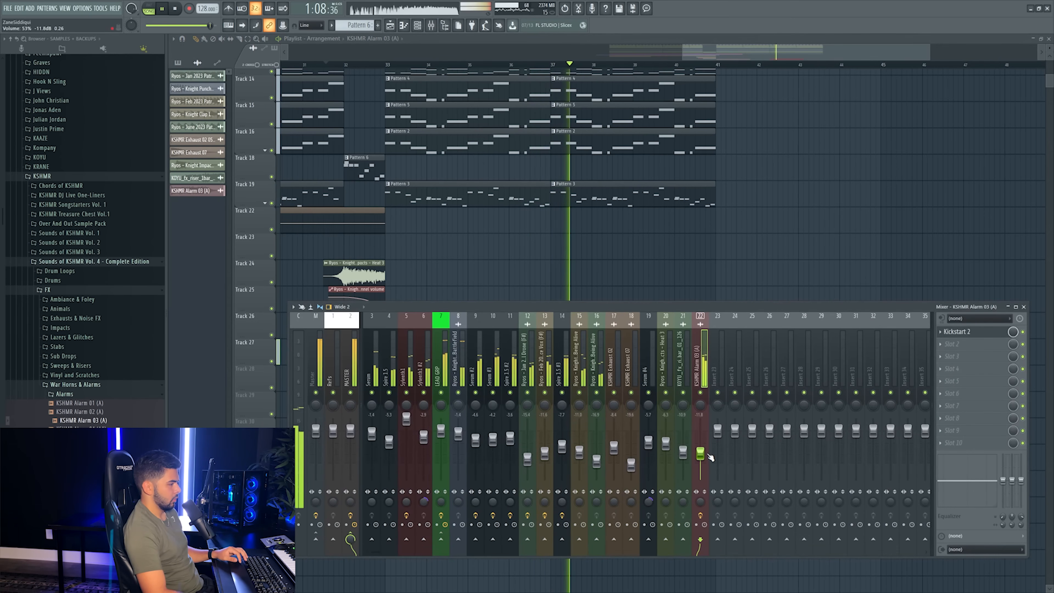
key("F9")
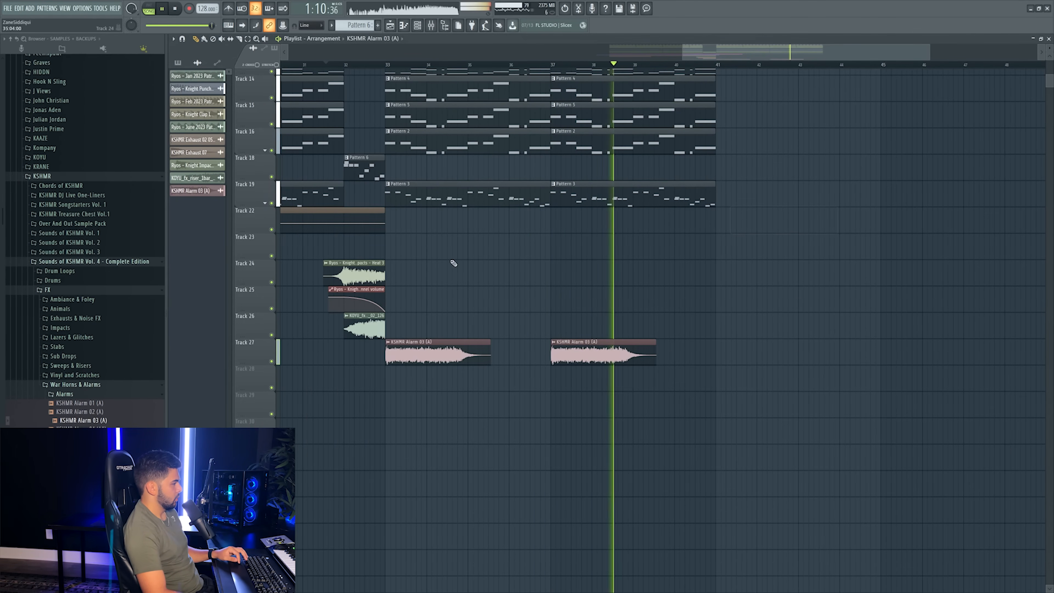
scroll(665, 66, "down", 5)
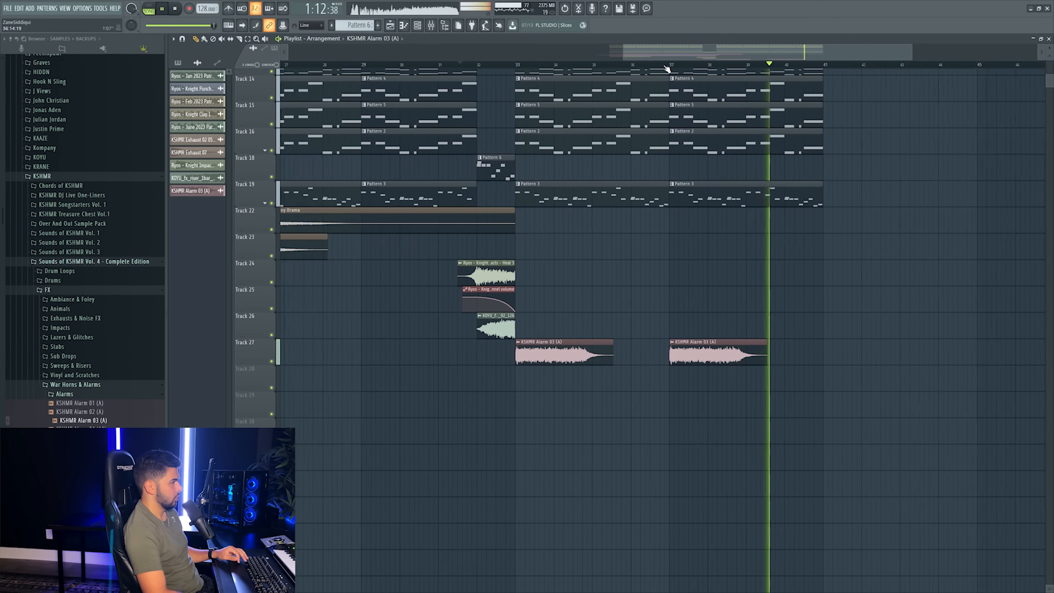
scroll(665, 66, "up", 3)
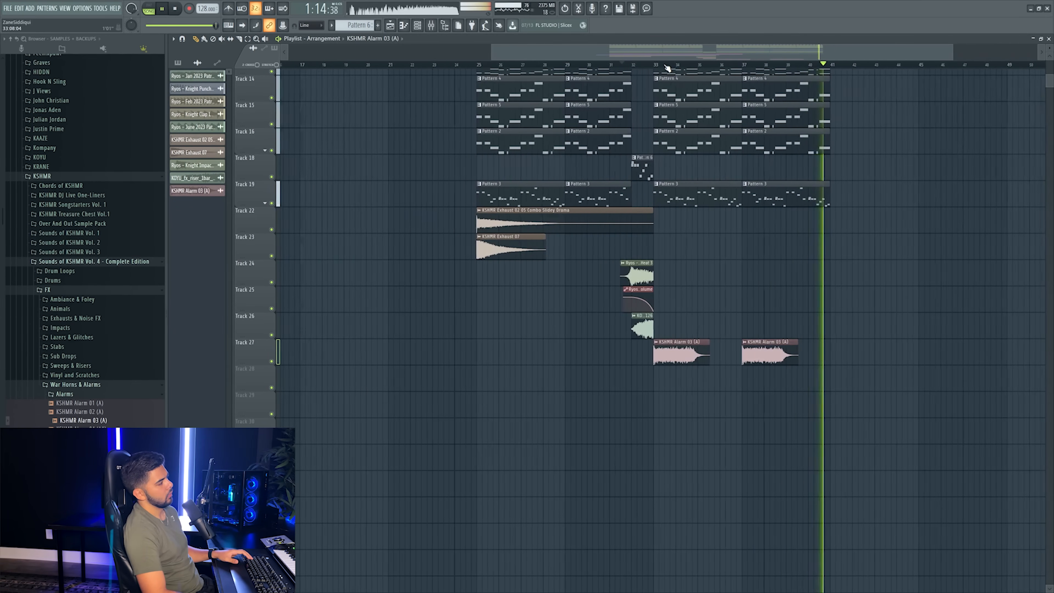
key("space")
- Slice the first alarm clip on Track 27 at bar 35 and delete its tail
scroll(694, 118, "up", 3)
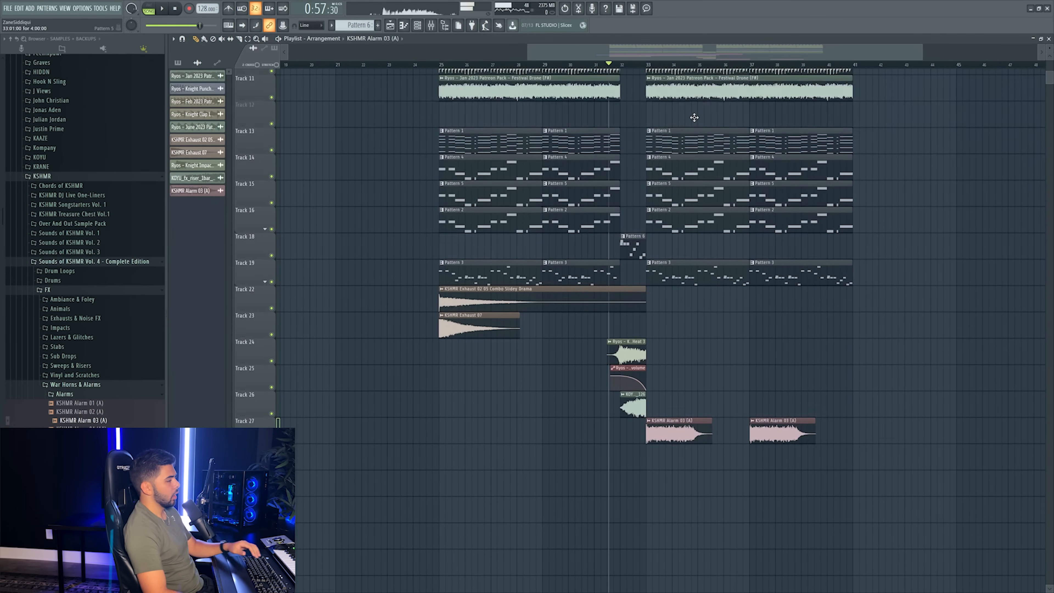
scroll(694, 143, "down", 7)
scroll(737, 76, "up", 4)
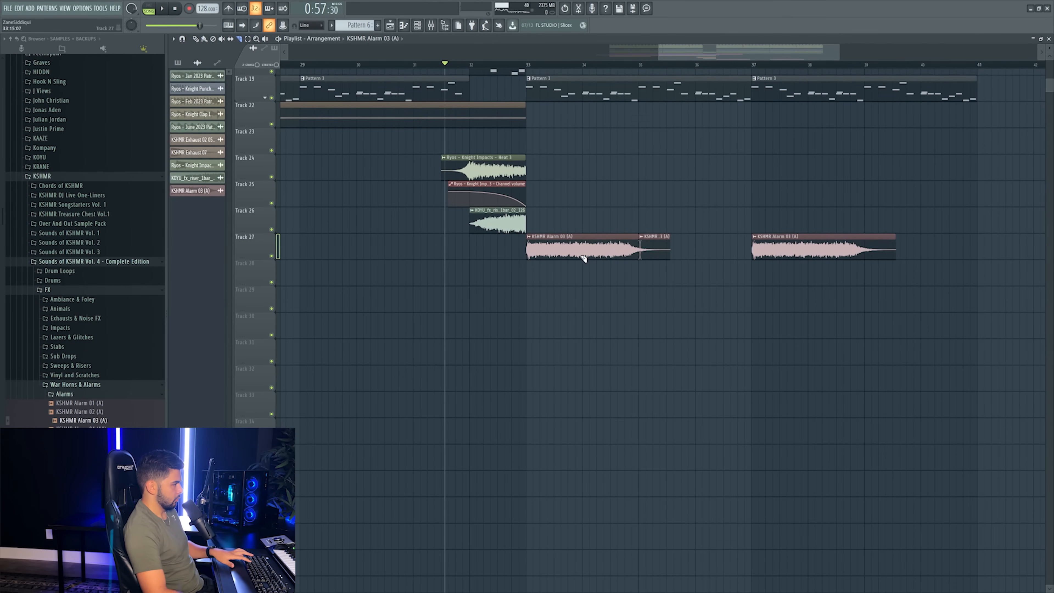
- Try repeating the shortened alarm clip at bar 35 and in place of the full clip at bar 37, and undo the repeats
left_click_drag(573, 246, 686, 246, "shift")
key("space")
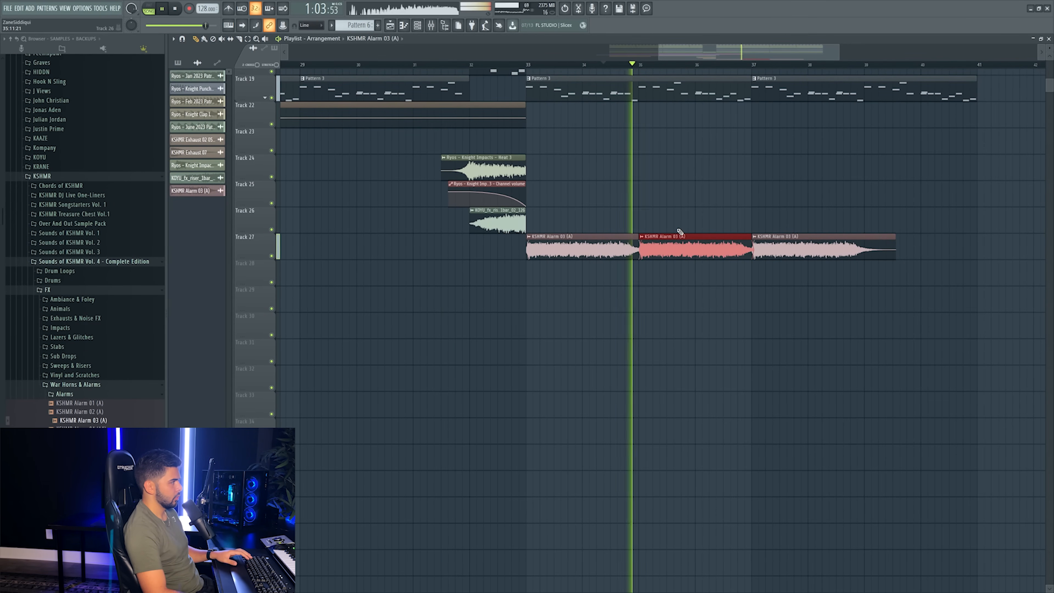
right_click(777, 249)
left_click_drag(667, 250, 806, 258, "shift")
key("space")
key("ctrl+z")
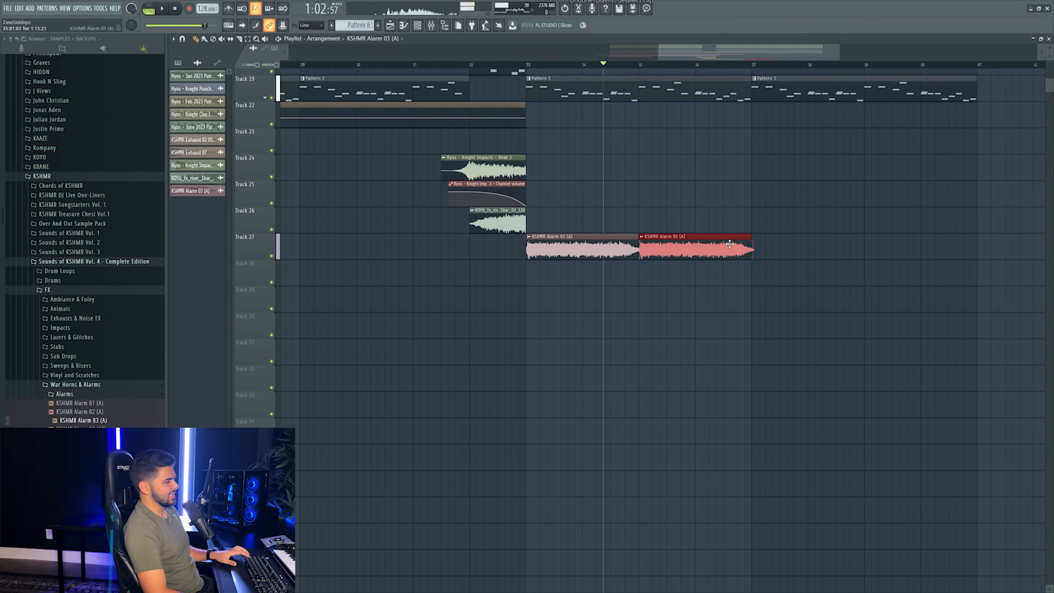
key("ctrl+z")
key("ctrl+z")
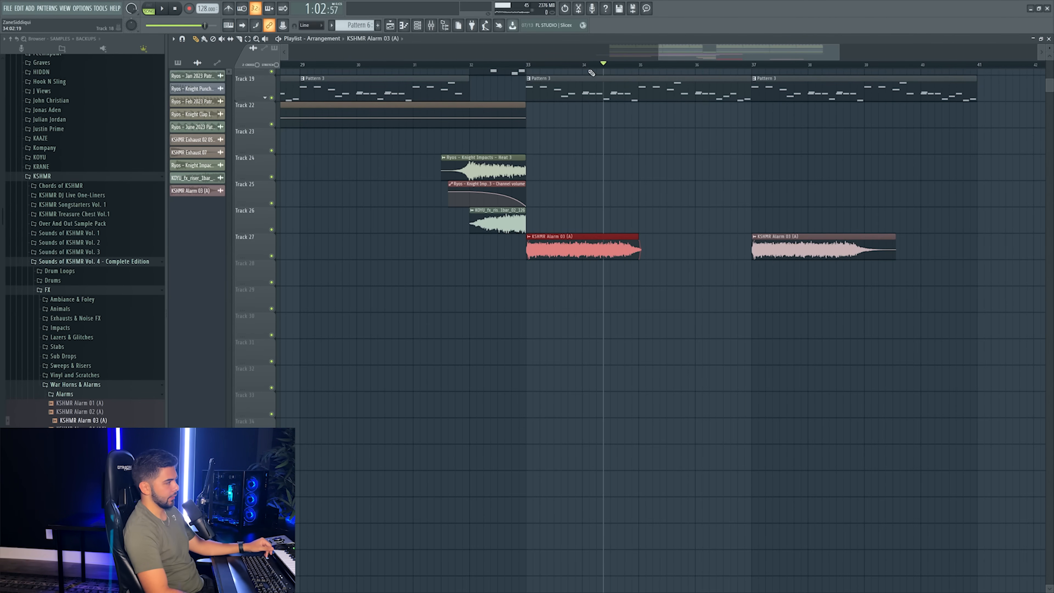
- Duplicate the two KSHMR Exhaust clips on Tracks 22 and 23 from bar 25 to bar 33 and start playback
scroll(591, 73, "down", 4)
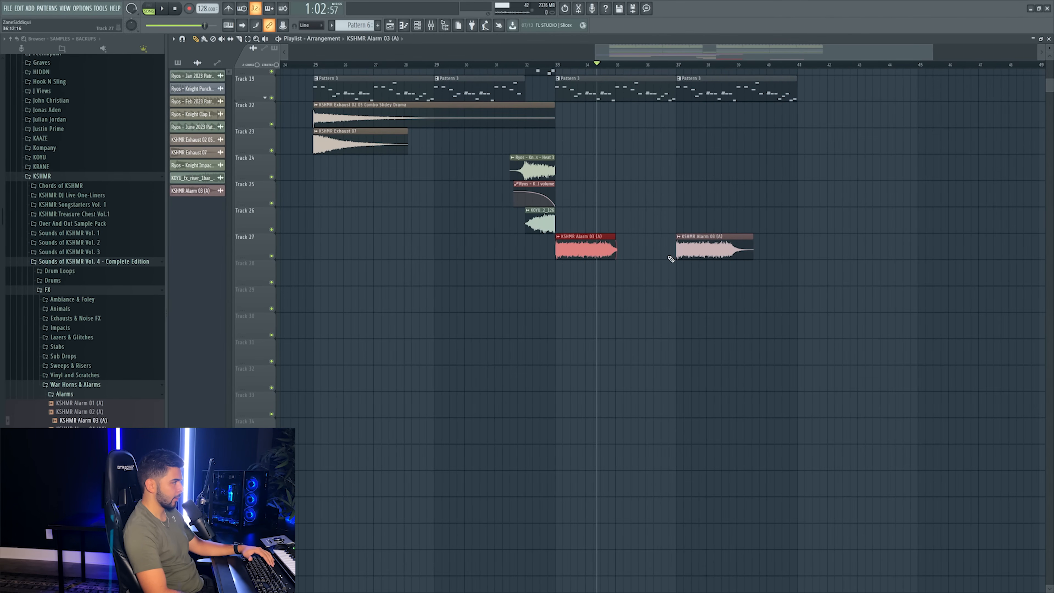
scroll(663, 120, "down", 4)
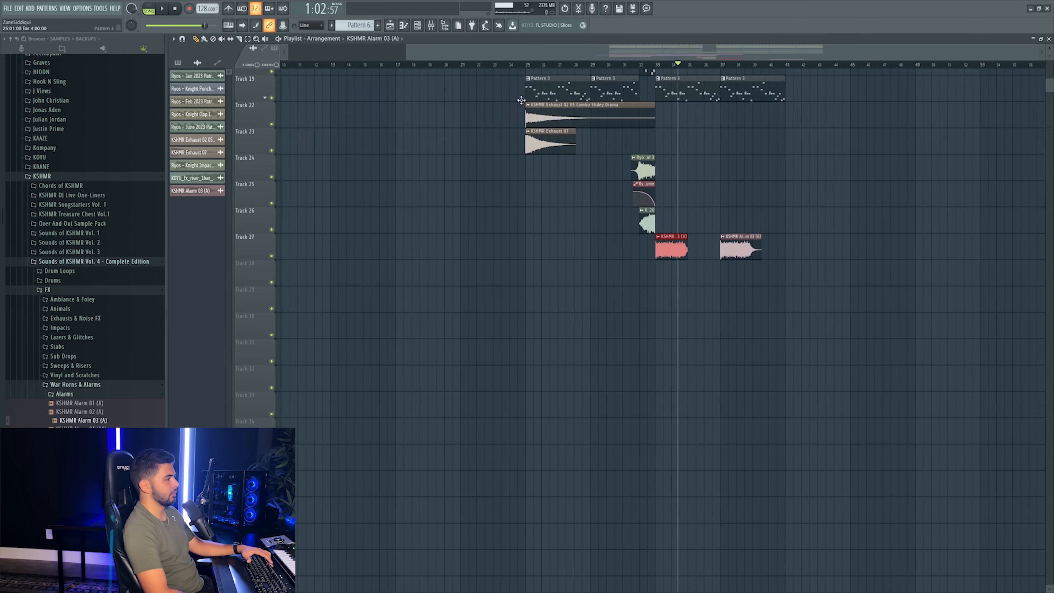
scroll(436, 145, "up", 6)
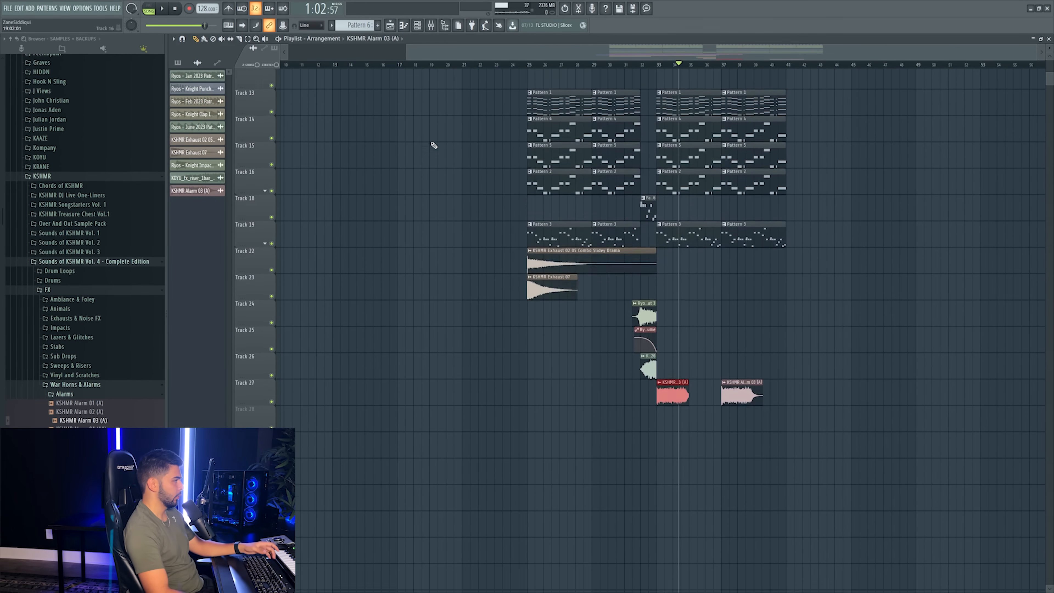
left_click_drag(514, 274, 647, 322)
left_click_drag(479, 280, 589, 303)
key("ctrl+b")
key("space")
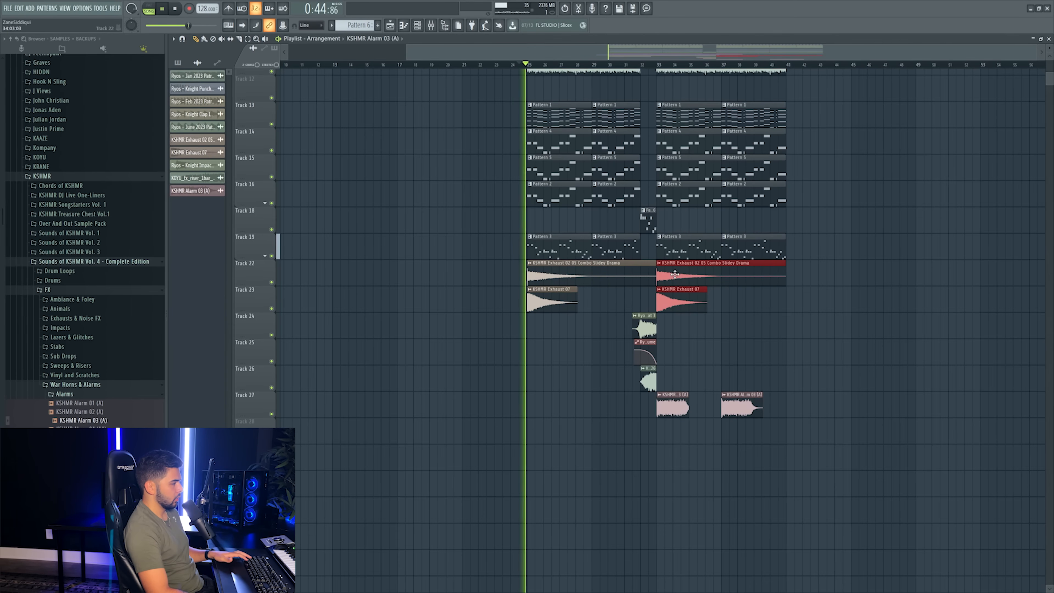
- Move the Festival Drone and Feb 2023 Vox tracks to just above the KSHMR Exhaust tracks and insert an empty track above the patterns
scroll(501, 165, "up", 9)
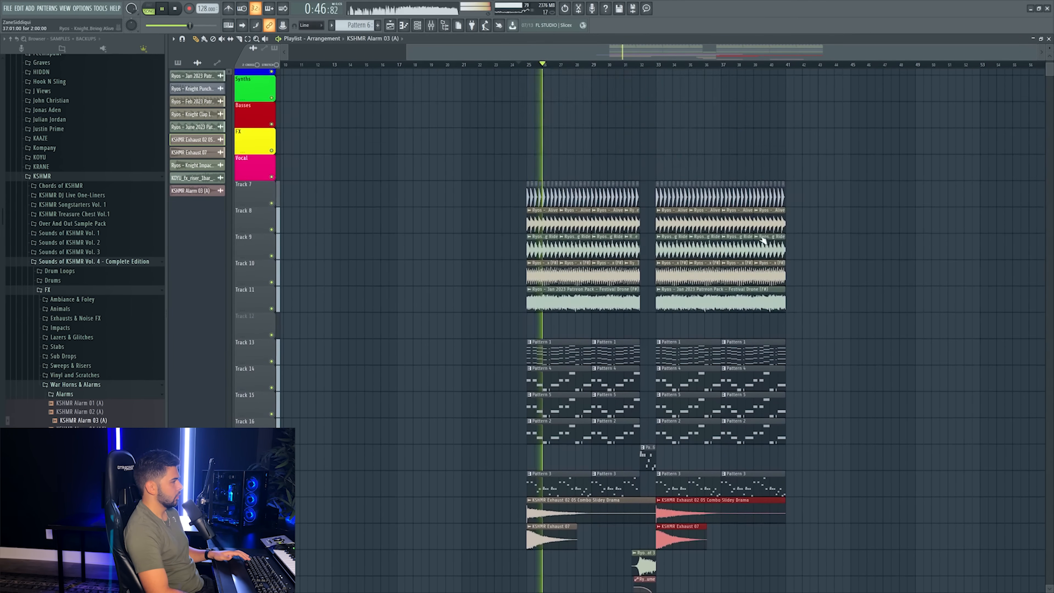
scroll(248, 289, "down", 3)
right_click(249, 249)
left_click(266, 400)
left_click_drag(261, 216, 258, 429)
left_click_drag(255, 195, 255, 431)
left_click(861, 457)
right_click(862, 458)
right_click(261, 212)
left_click(292, 346)
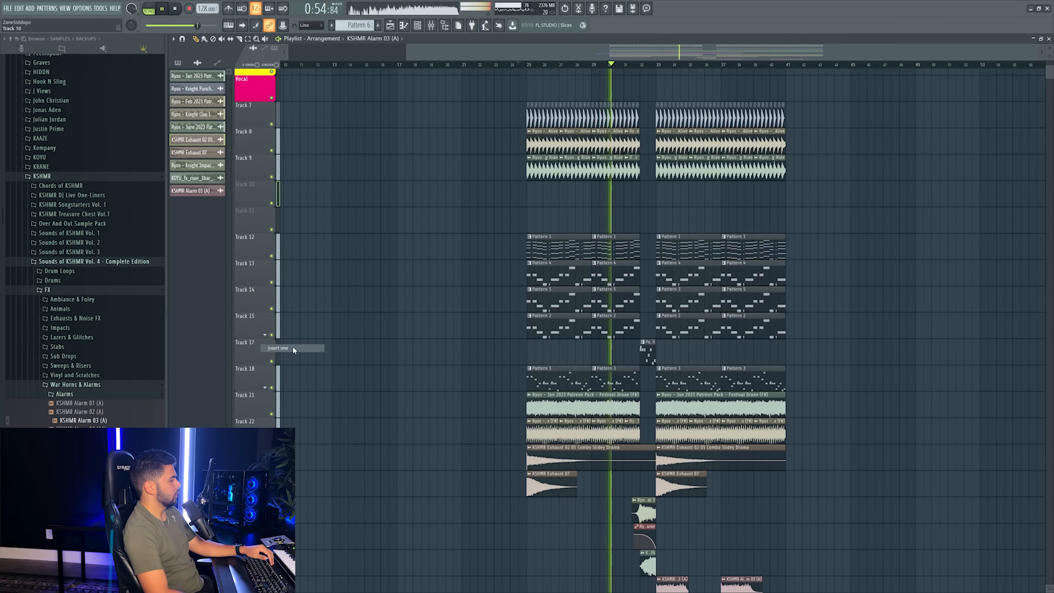
- Listen to the Serum #2 mixer track in solo, and restore the full mix for comparison
left_click(434, 26)
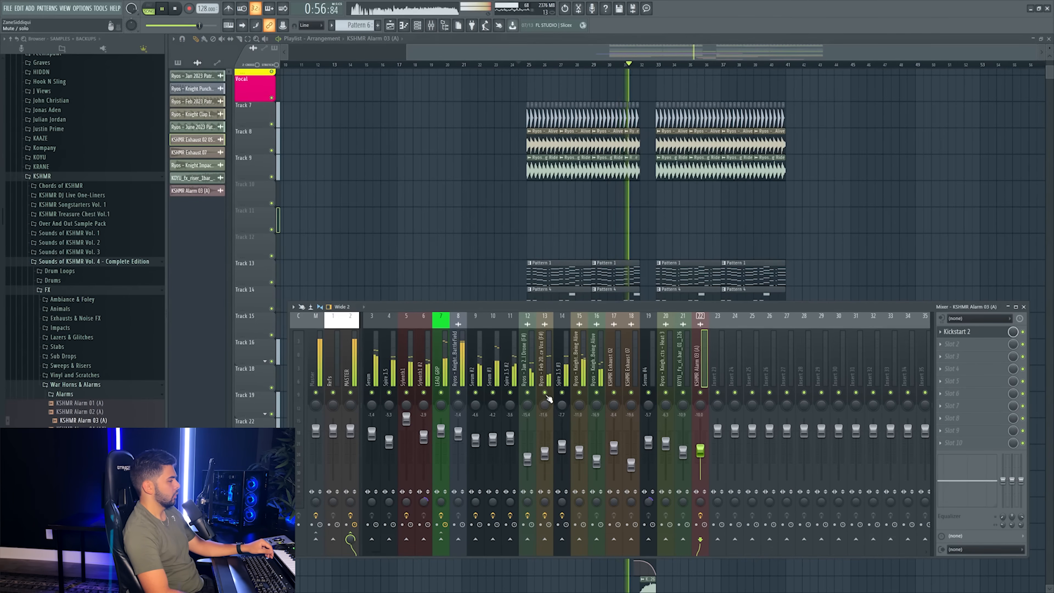
key("space")
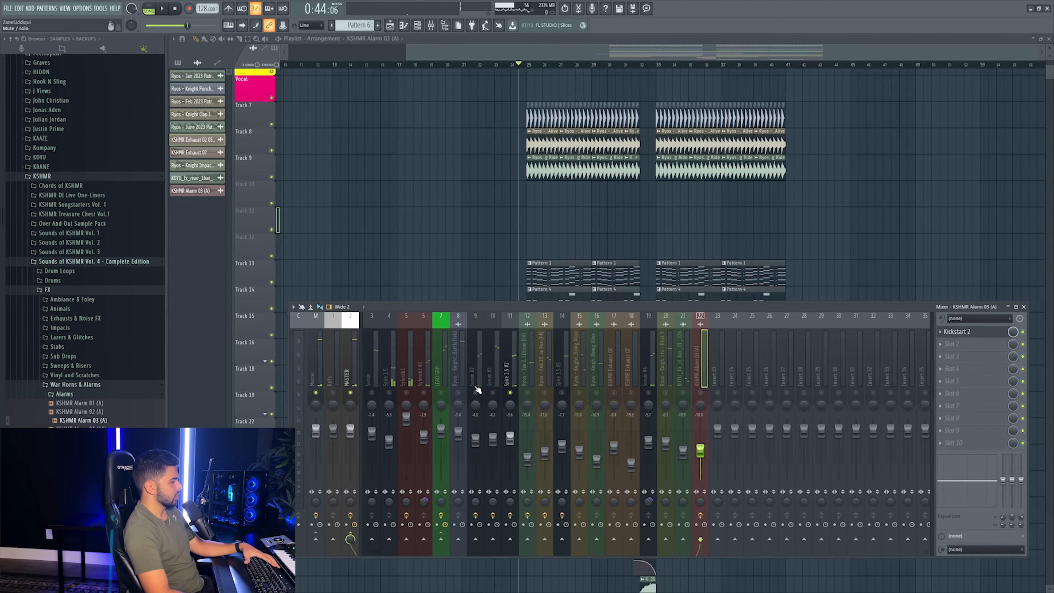
key("space")
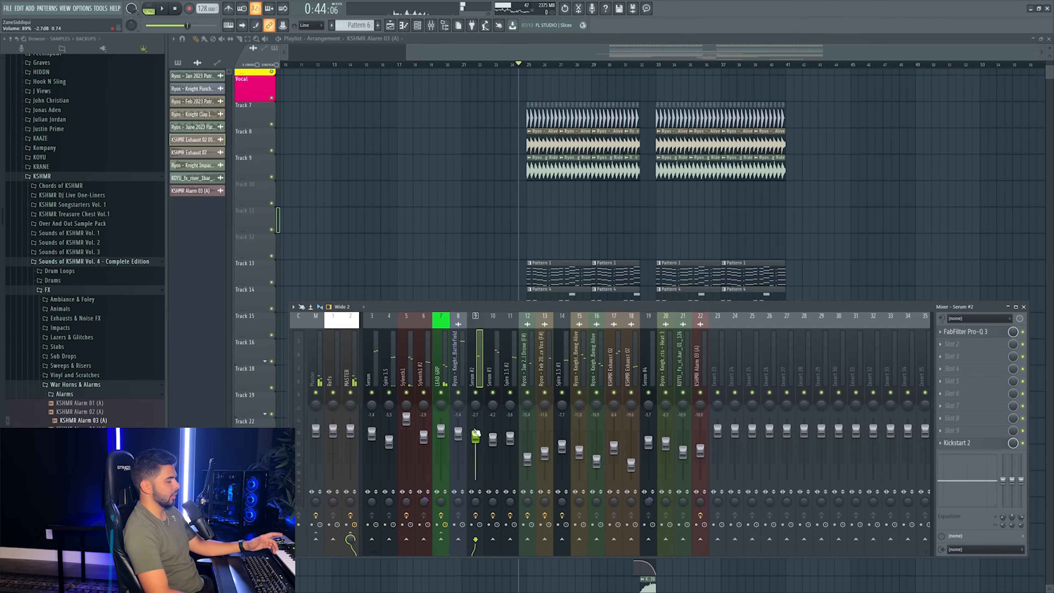
key("space")
right_click(476, 392)
key("space")
key("space")
right_click(476, 393)
key("space")
- Set the Serum #2 mixer track's volume to about -3 dB while the full mix plays
left_click_drag(475, 435, 477, 441)
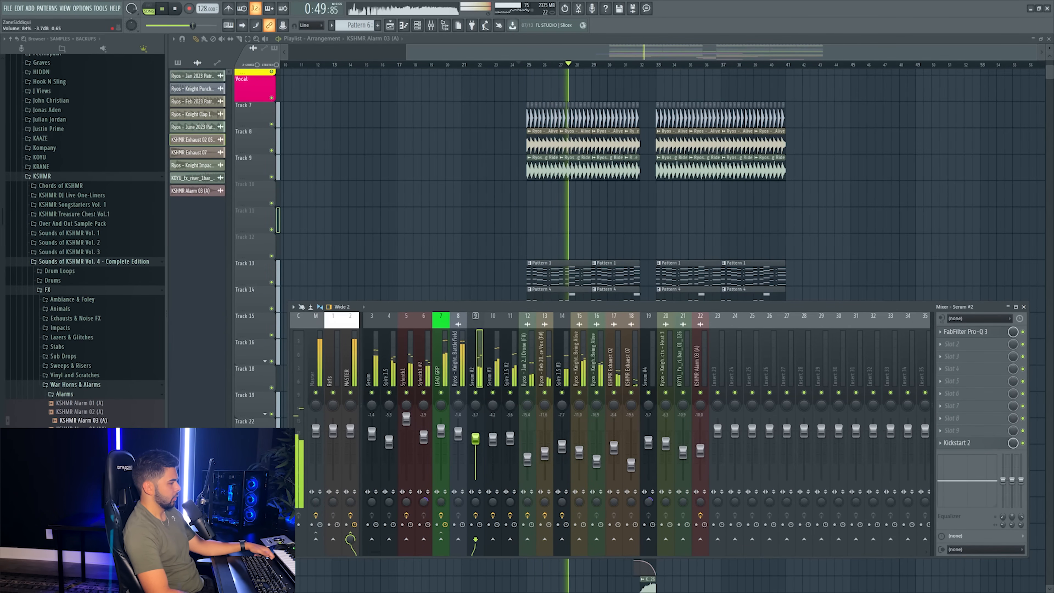
left_click_drag(475, 439, 475, 438)
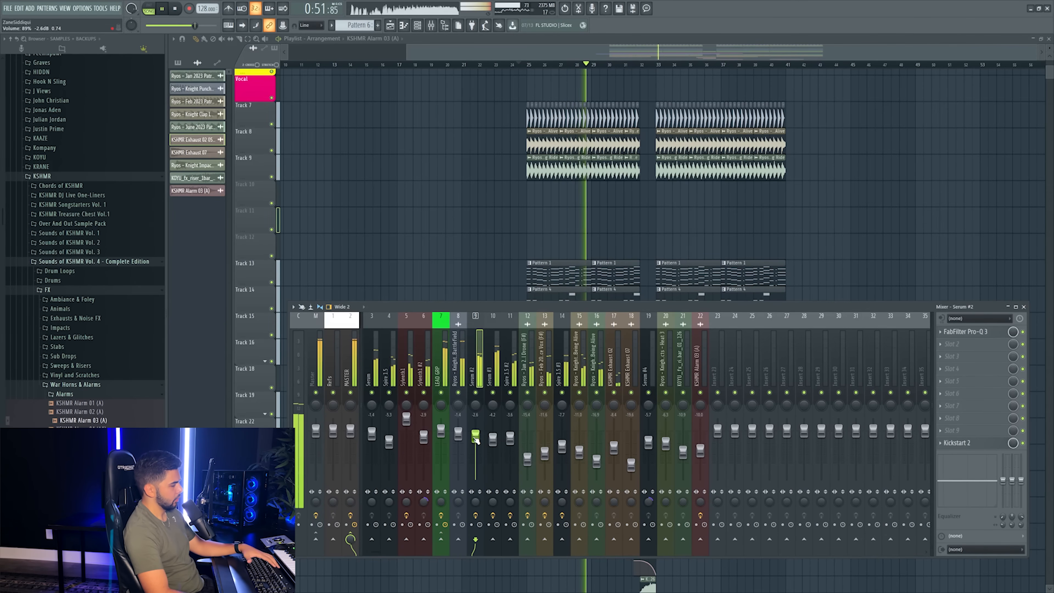
left_click_drag(476, 438, 475, 439)
key("space")
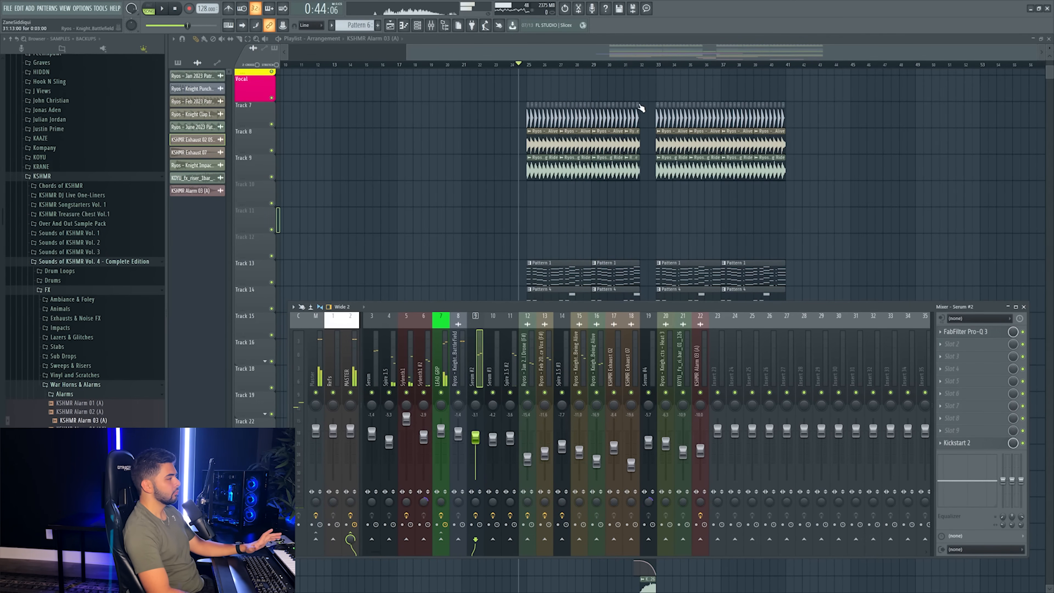
key("F9")
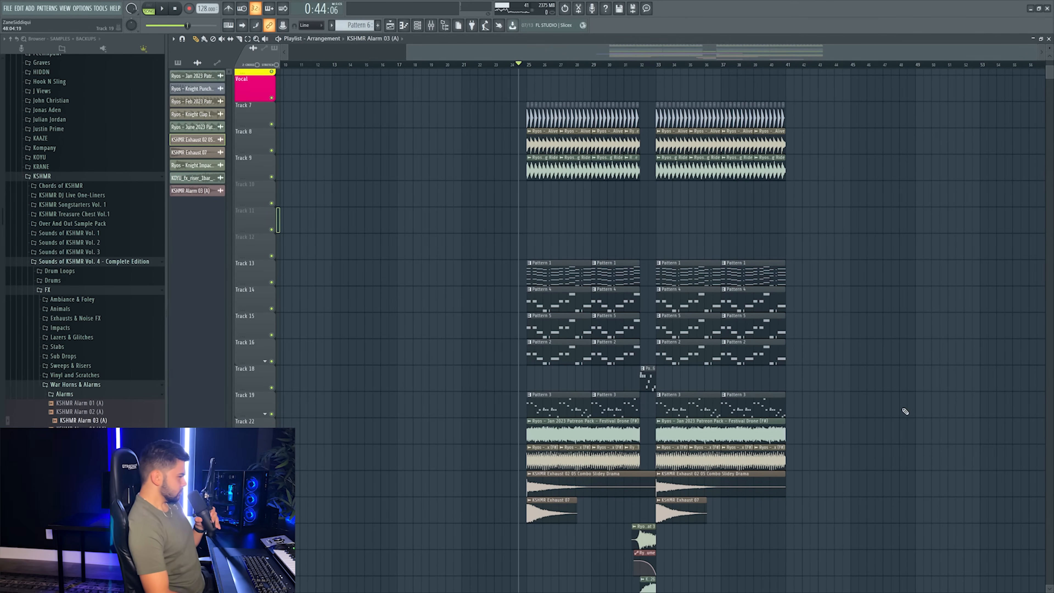
scroll(678, 468, "down", 6)
scroll(669, 466, "up", 7)
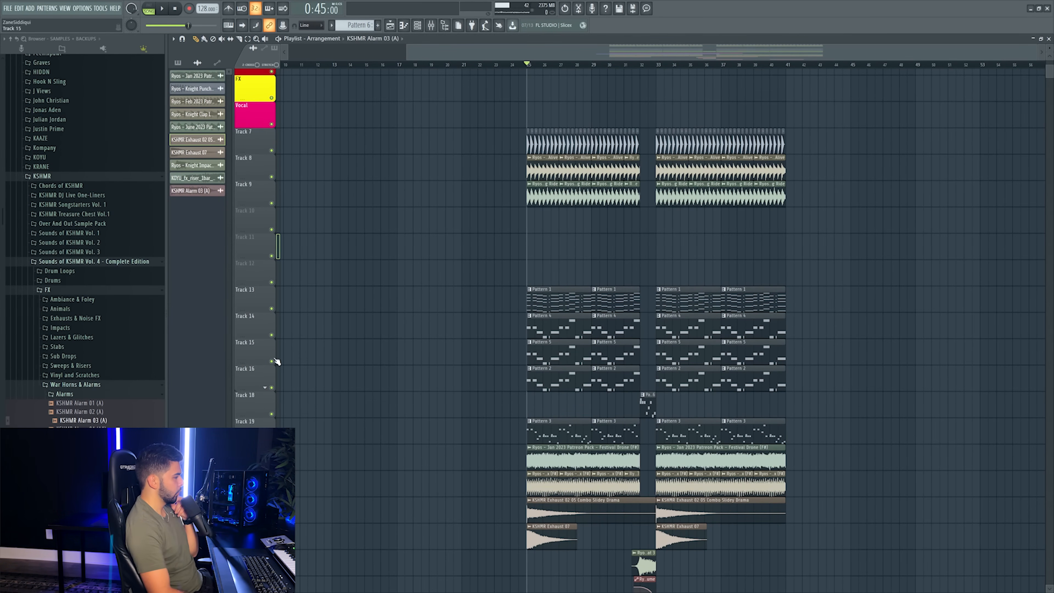
scroll(538, 438, "down", 7)
scroll(609, 372, "up", 8)
scroll(650, 303, "down", 3)
scroll(643, 361, "up", 3)
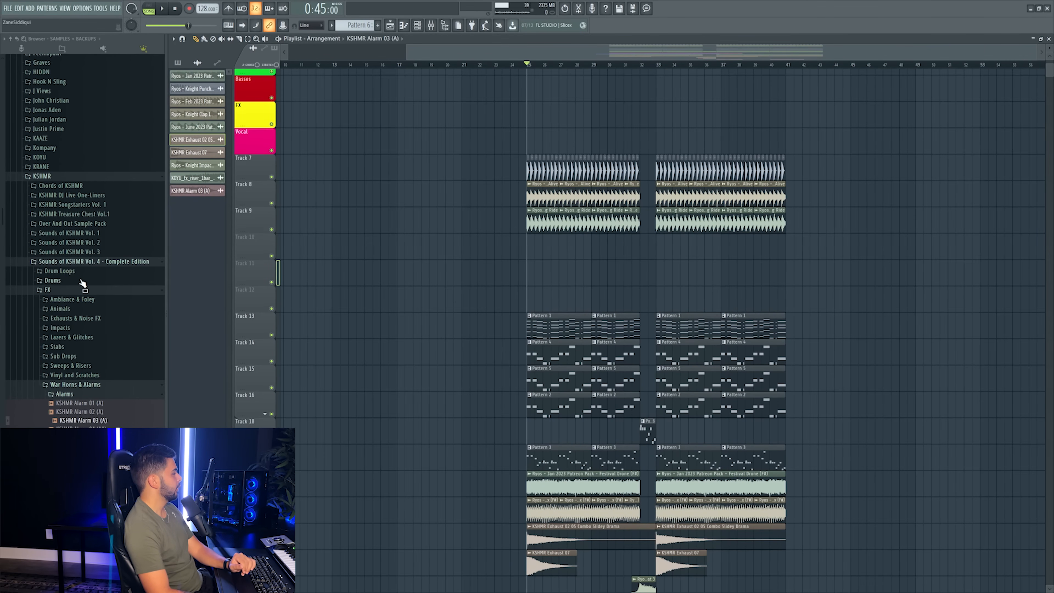
- Find KSHMR Short Fill 32 - 128BPM in the Short Fills 120 - 130bpm drum samples and place it at bar 32 on Track 10
left_click(53, 280)
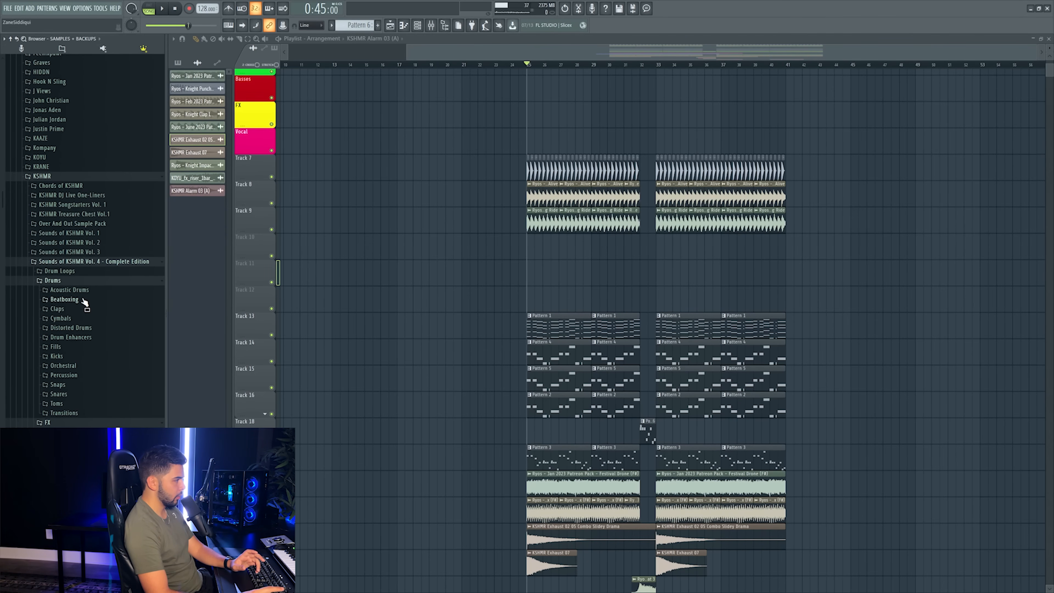
left_click(55, 347)
left_click(110, 385)
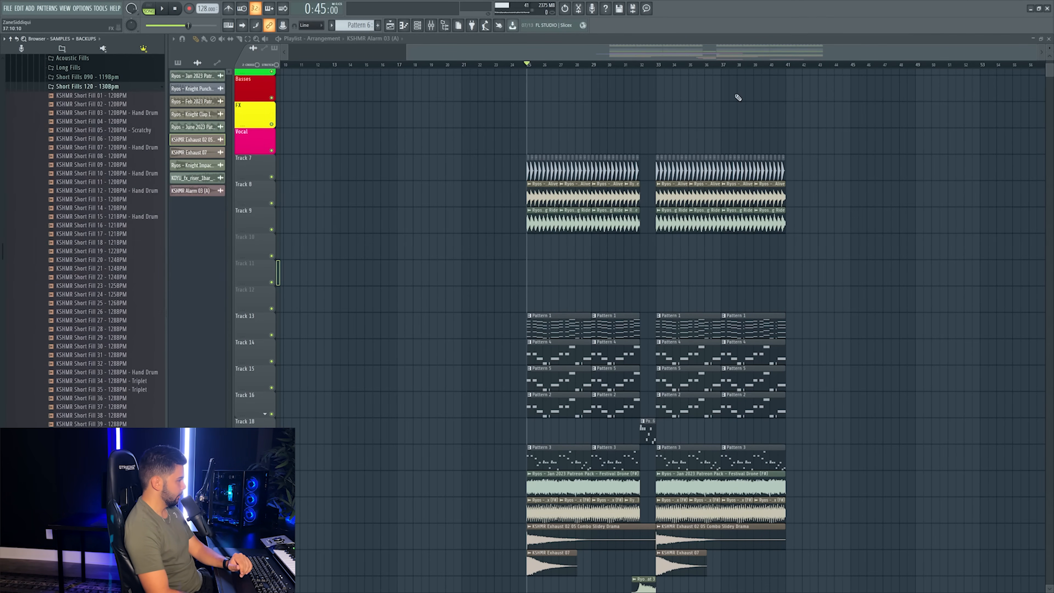
scroll(718, 64, "up", 3)
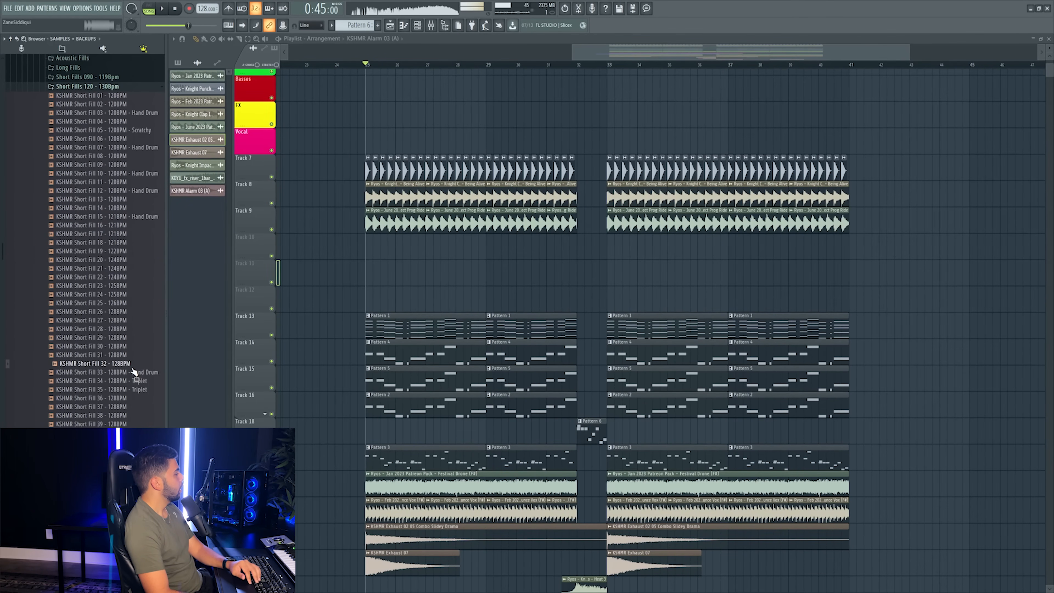
left_click_drag(133, 371, 590, 250)
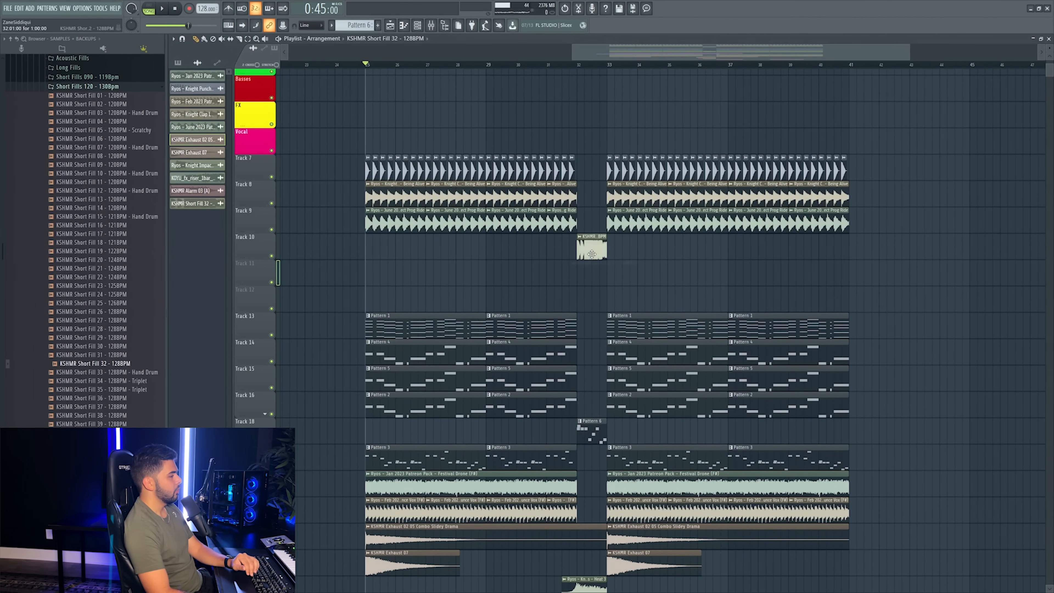
- Route the short fill to mixer track 23, lower its volume during playback, and cue playback just before bar 32
double_click(591, 254)
key("ctrl+l")
left_click(552, 64)
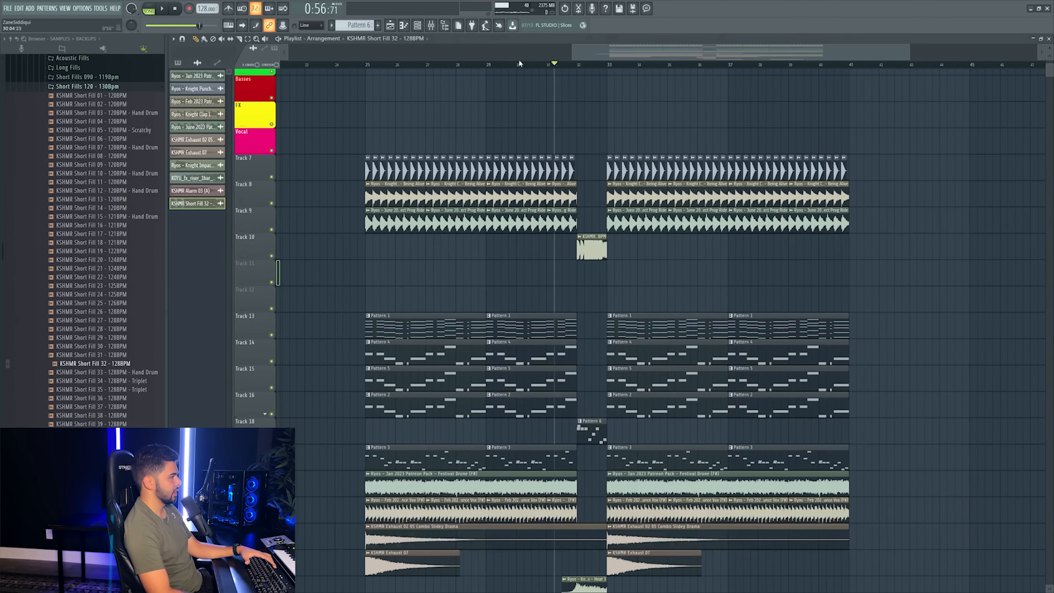
key("space")
left_click(431, 25)
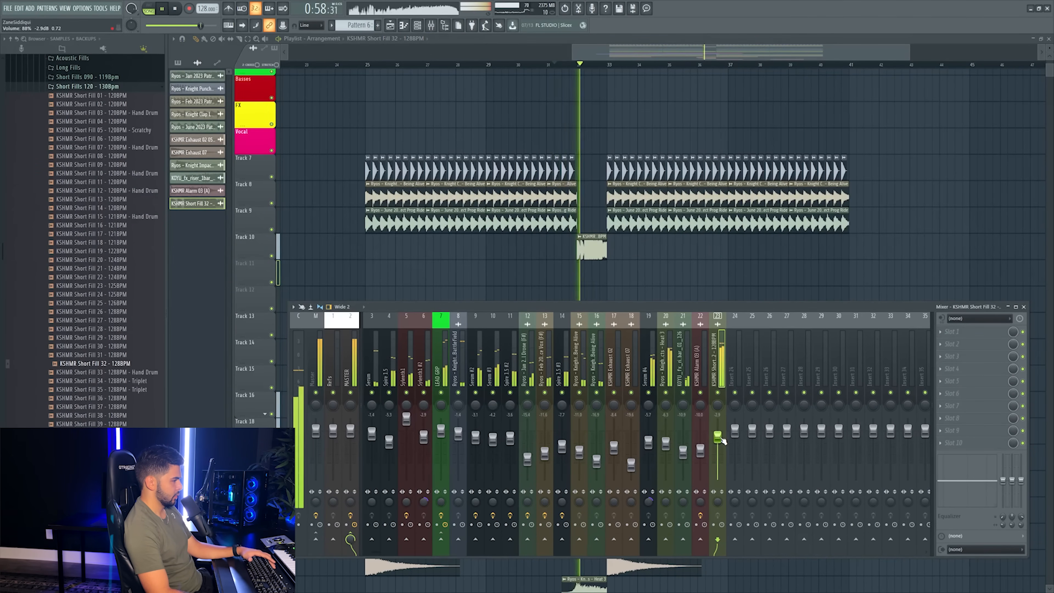
left_click_drag(717, 431, 721, 457)
key("space")
left_click(570, 65)
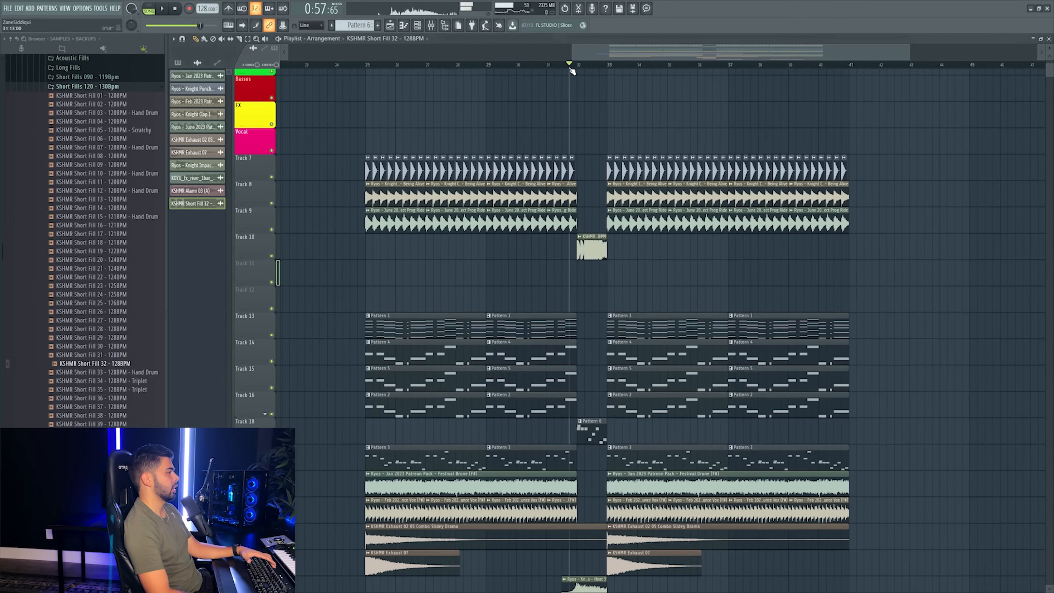
- While the transition plays, set the KSHMR Alarm 03 mixer track to about -10.9 dB and slightly lower the KSHMR Short Fill 32 track
key("space")
key("F9")
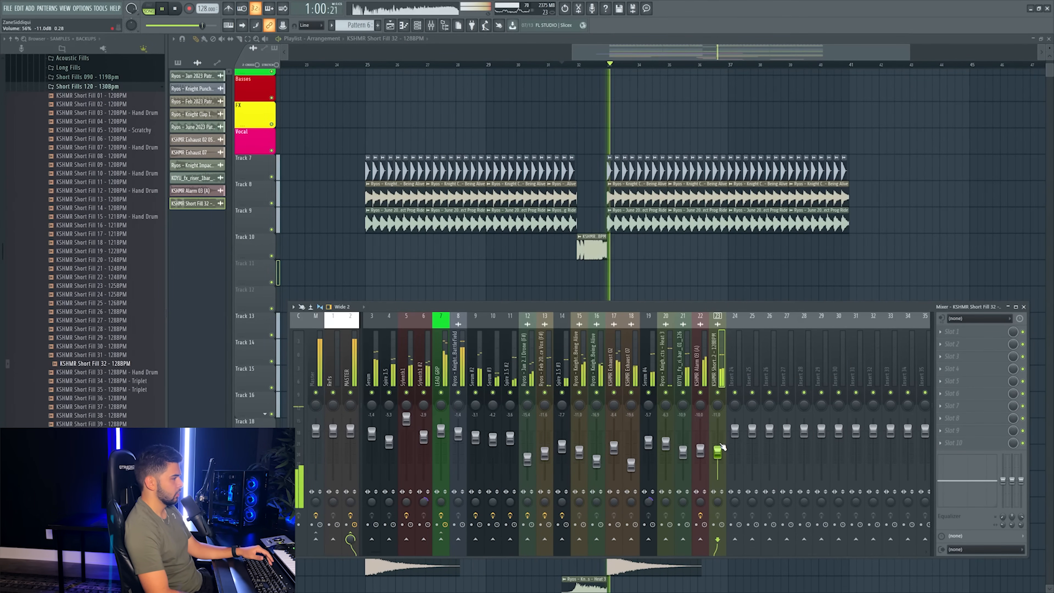
left_click(700, 451)
left_click_drag(700, 451, 699, 450)
left_click_drag(717, 452, 717, 454)
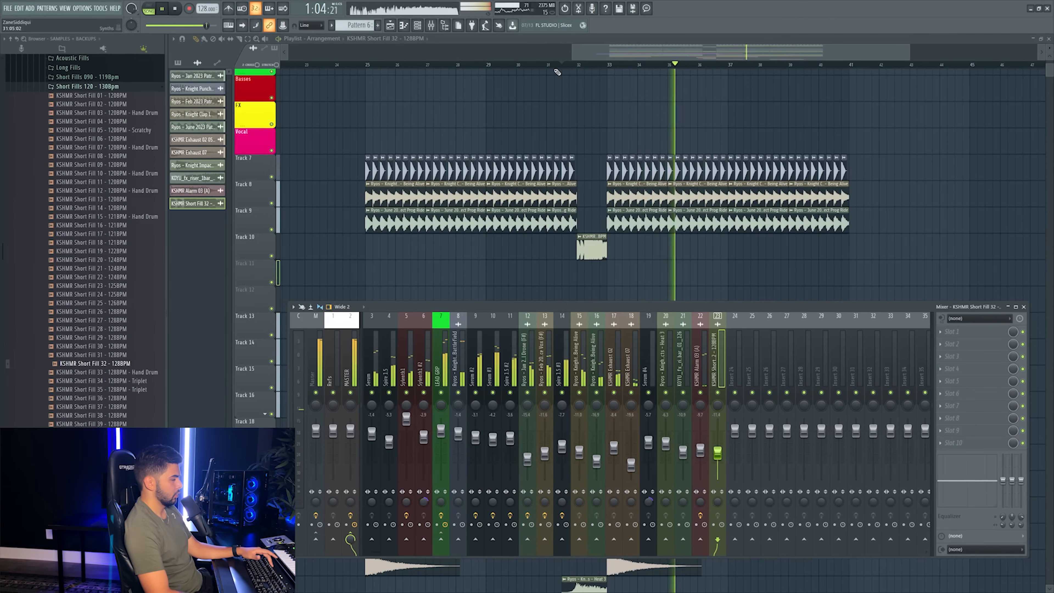
left_click_drag(700, 450, 706, 456)
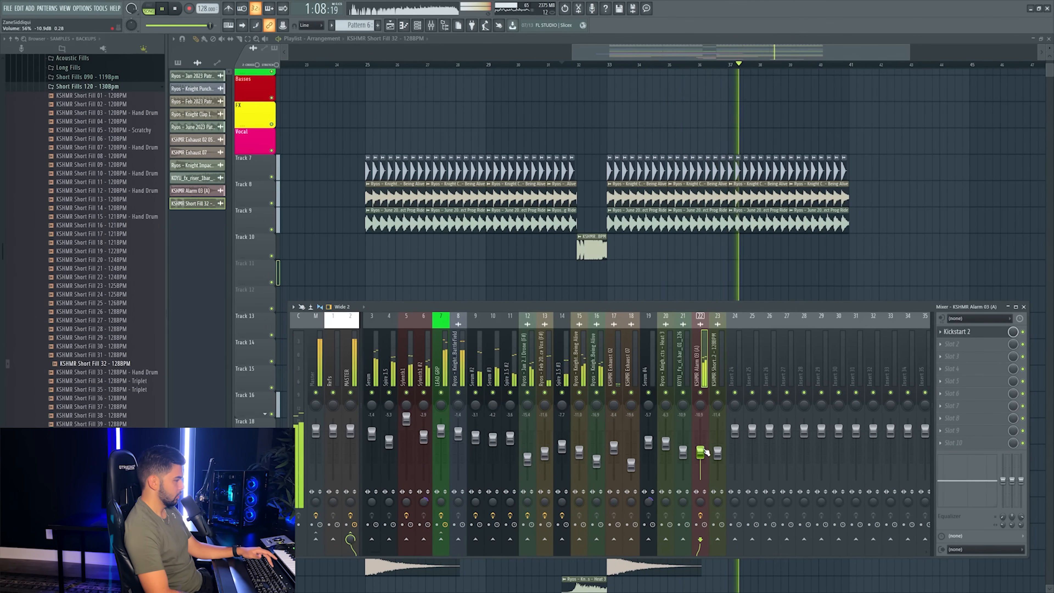
- Replay the transition through bar 32 several times to judge how the drum fill sits in the mix
key("F9")
left_click(556, 65)
key("F9")
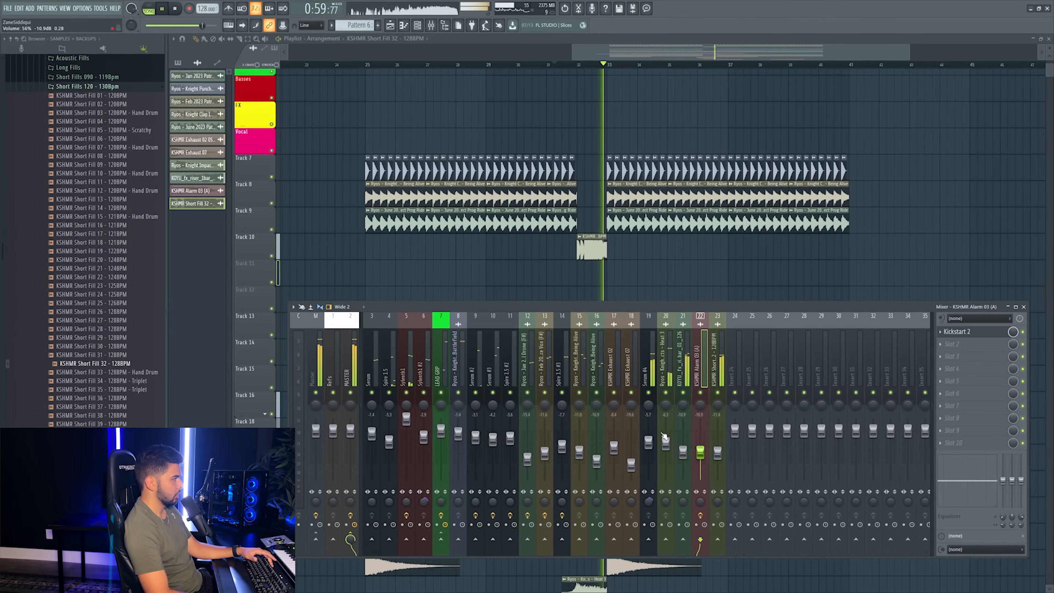
key("F9")
left_click(587, 65)
scroll(590, 69, "up", 10)
key("space")
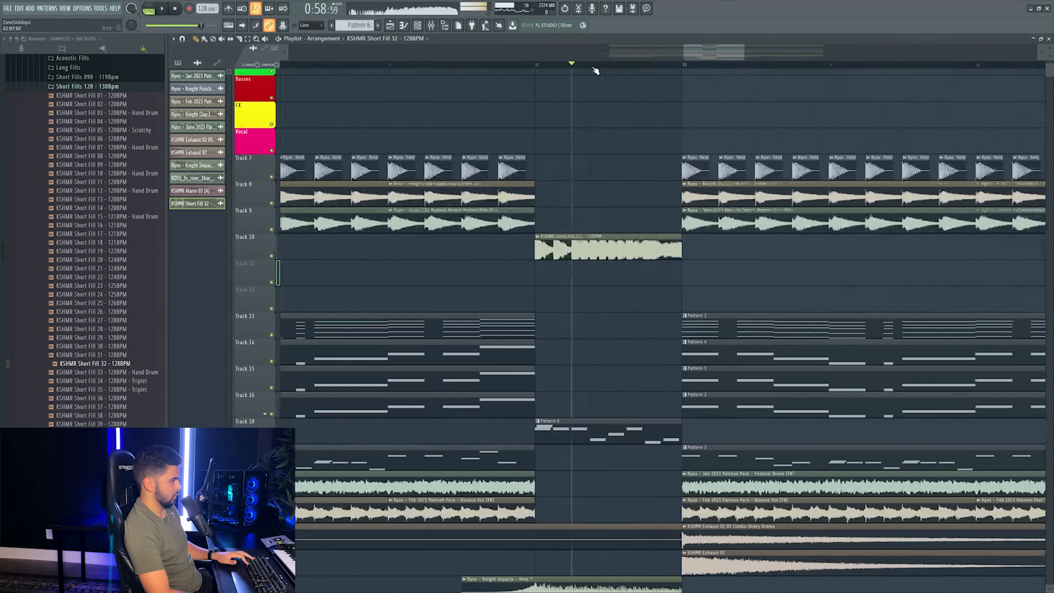
key("space")
scroll(607, 72, "up", 2)
key("space")
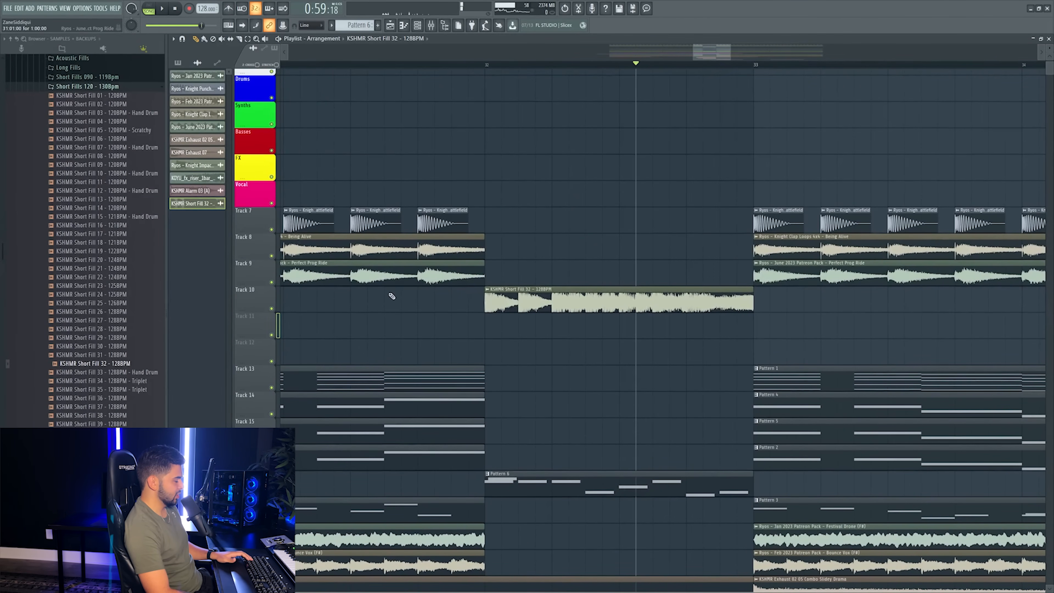
- Solo Track 10, listen to the drum fill from within bar 32, and restore the full mix
right_click(272, 309)
key("space")
key("space")
key("space")
key("space")
scroll(622, 69, "left", 1)
left_click(591, 66)
left_click(590, 66)
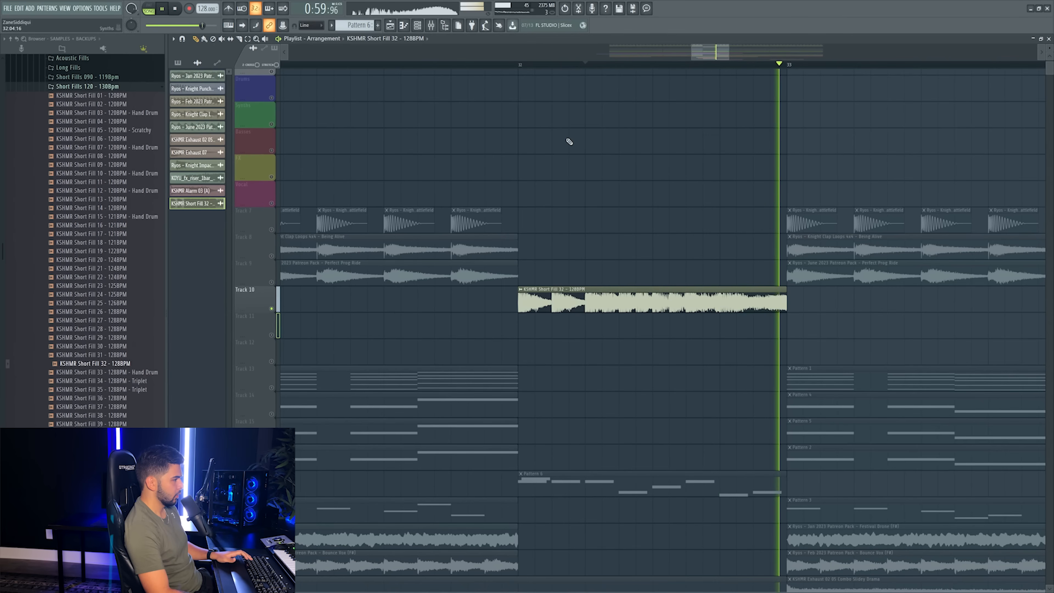
right_click(272, 309)
key("space")
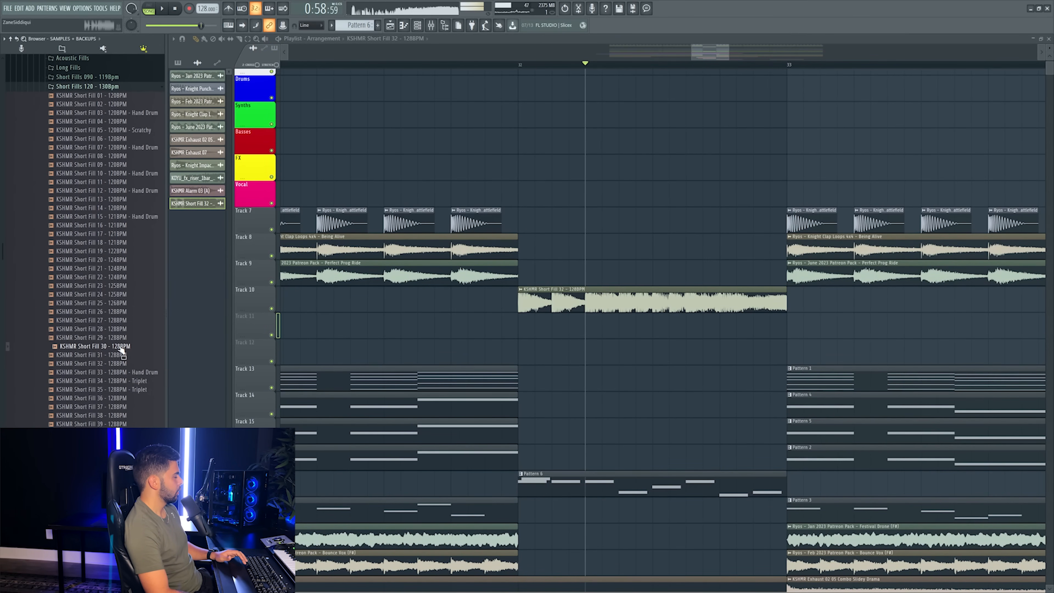
- Audition alternative KSHMR short fills, including numbers 25 to 29, 33, 36, 37 and 39
left_click(123, 338)
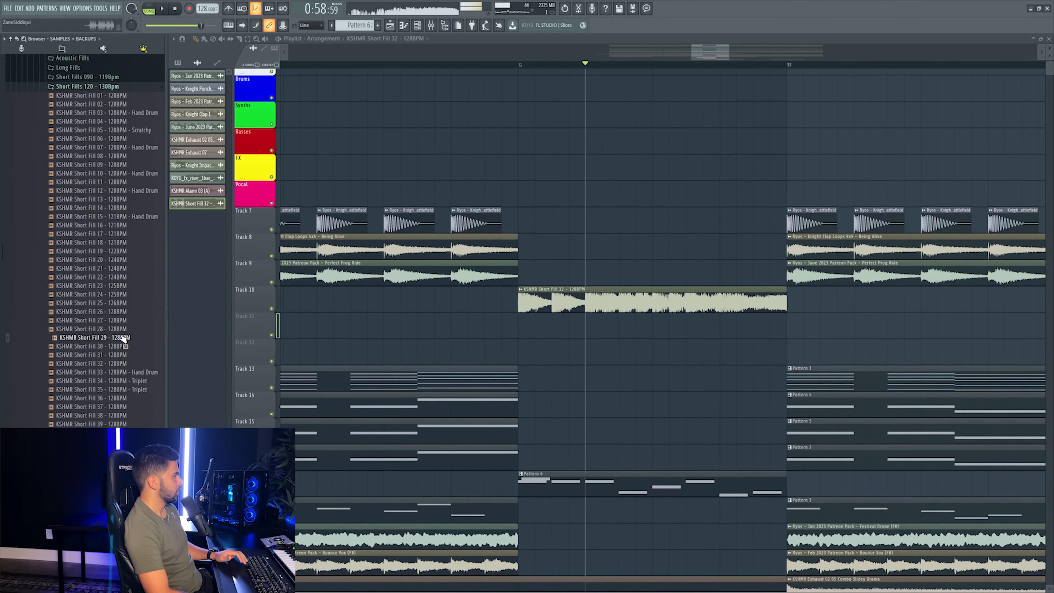
left_click(123, 329)
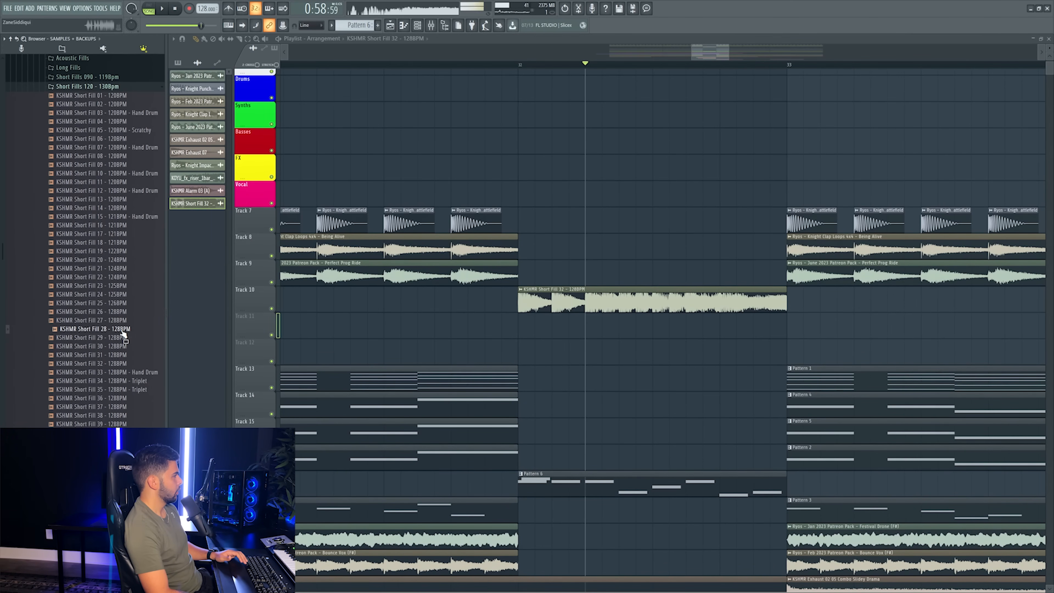
left_click(120, 322)
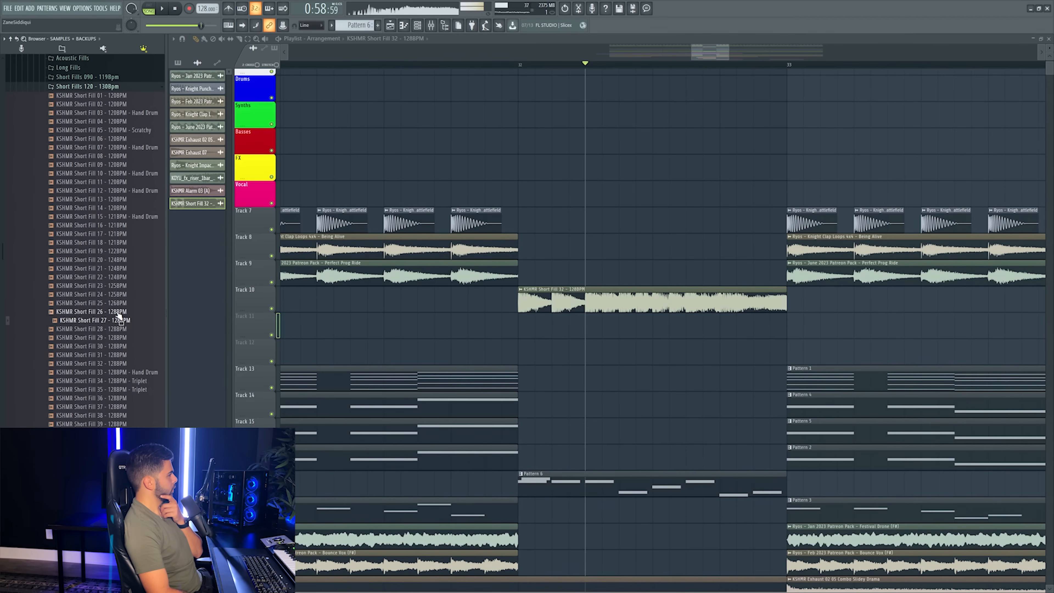
left_click(119, 314)
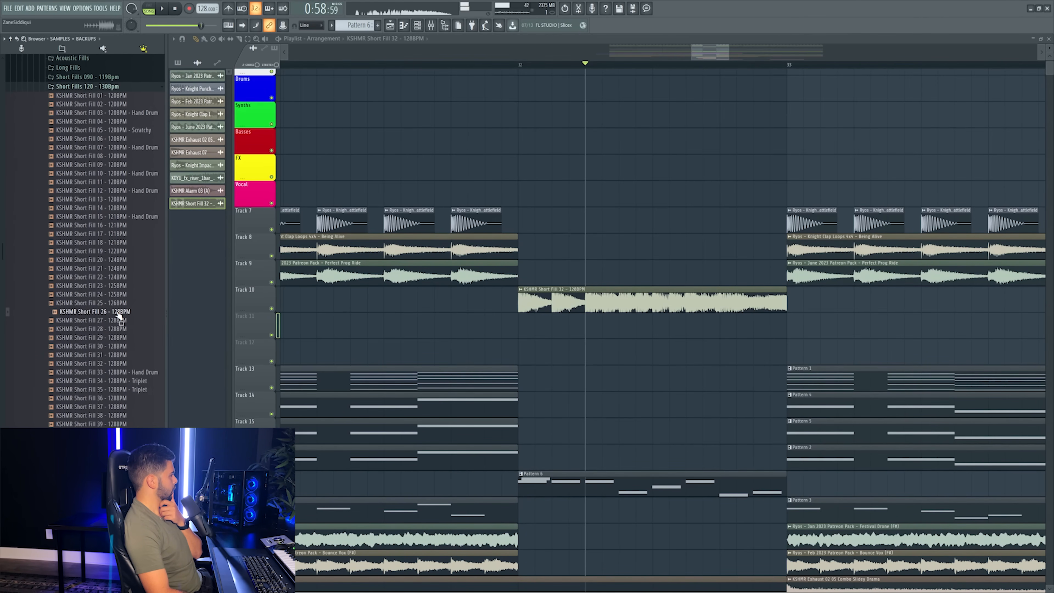
left_click(123, 305)
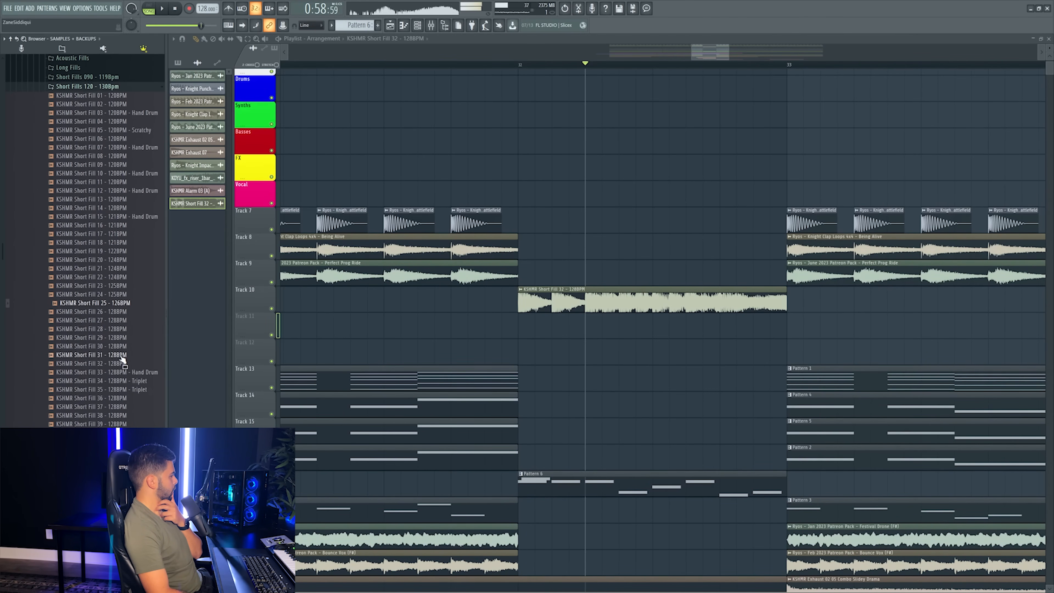
left_click(124, 372)
left_click(128, 407)
left_click(127, 399)
left_click(130, 424)
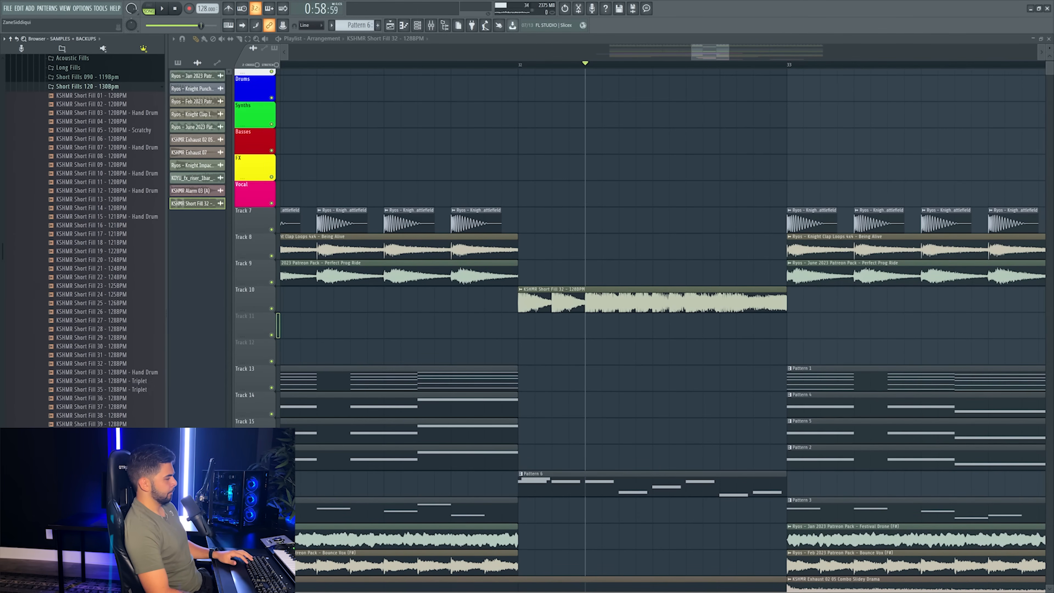
- Play the transition from before bar 32 and slightly raise the volume of mixer track 19
key("space")
left_click(446, 69)
scroll(443, 69, "down", 3)
scroll(444, 70, "down", 2)
key("F9")
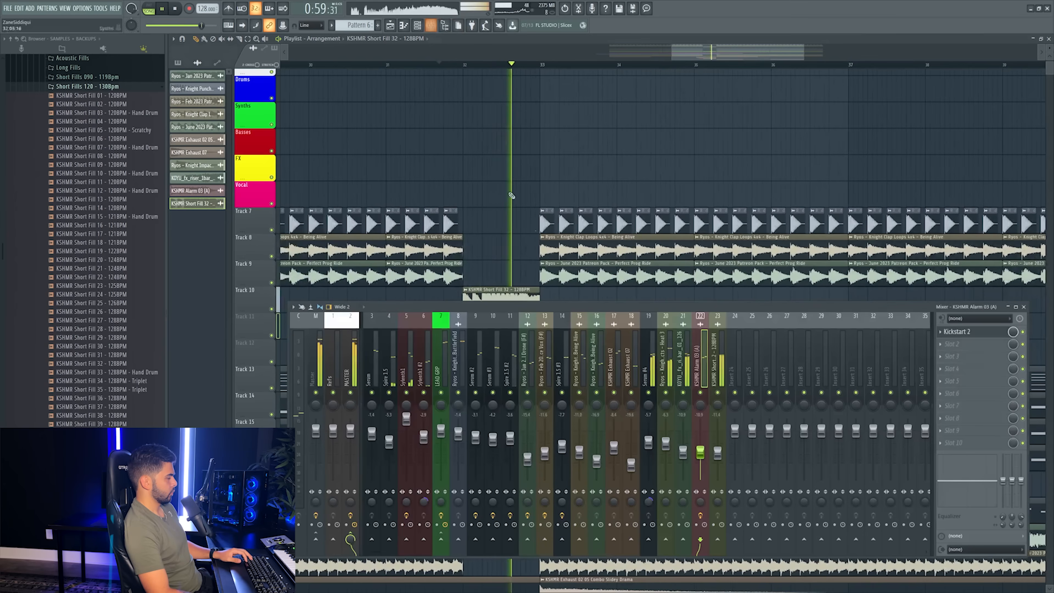
left_click_drag(648, 443, 649, 441)
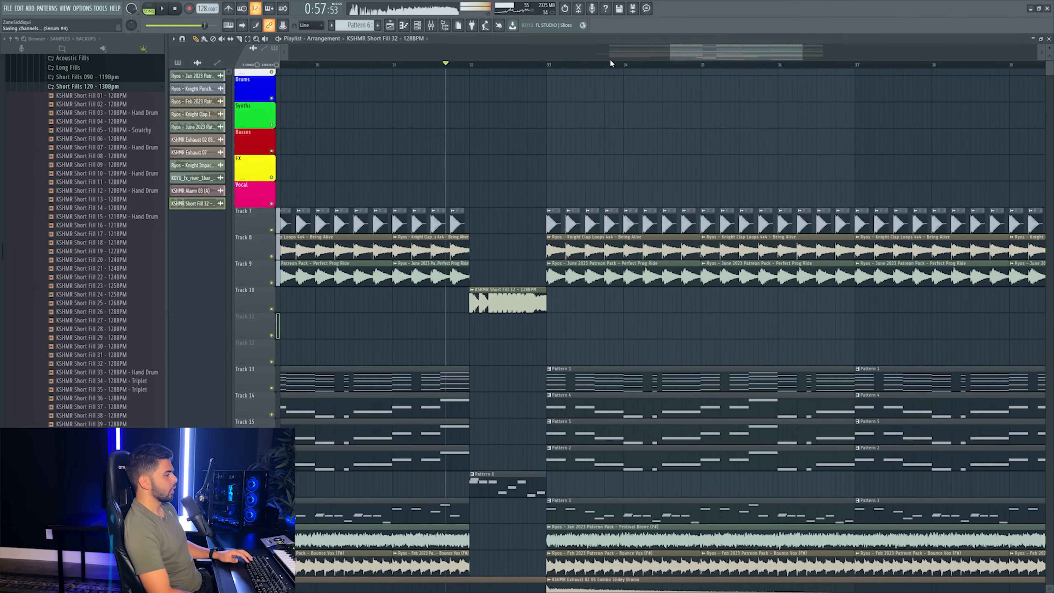
- Cue playback just before bar 25 and insert an empty playlist track at Track 11
scroll(610, 58, "down", 5)
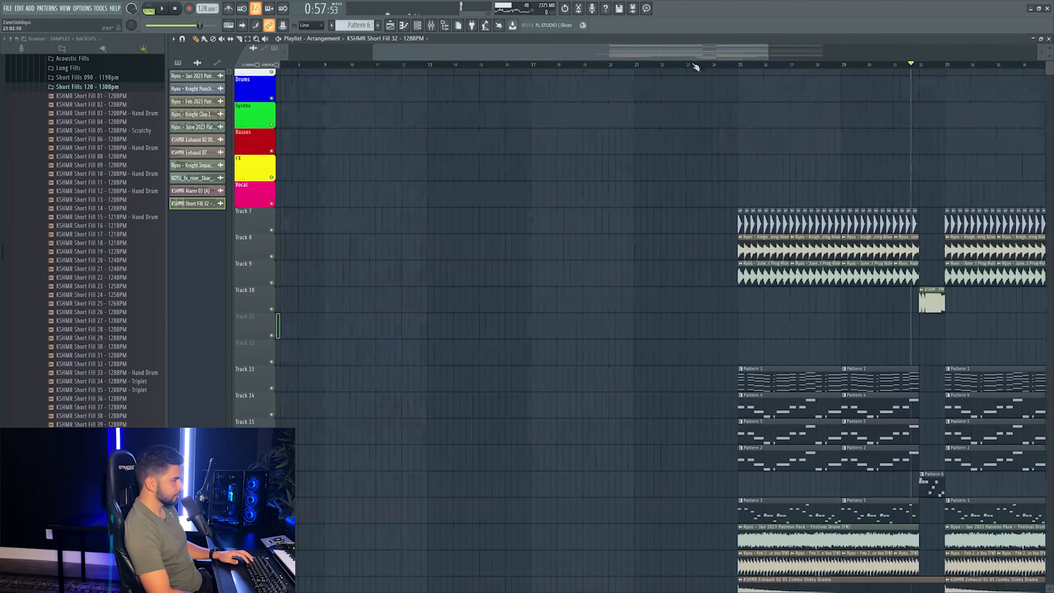
left_click_drag(696, 63, 845, 46)
scroll(727, 199, "down", 5)
scroll(724, 200, "down", 1)
scroll(697, 207, "up", 1)
scroll(665, 218, "up", 4)
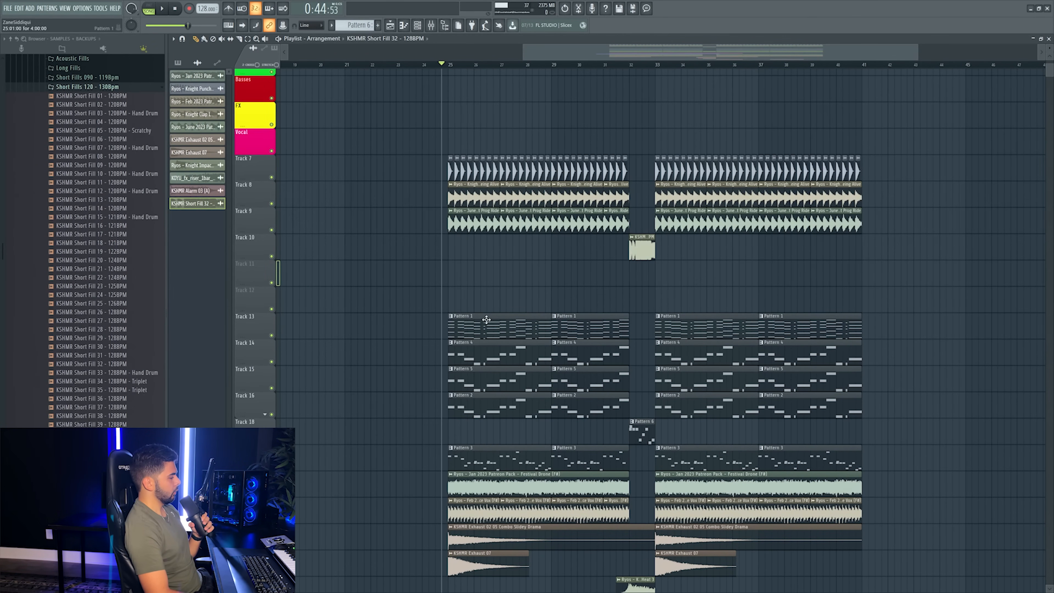
scroll(670, 297, "down", 2)
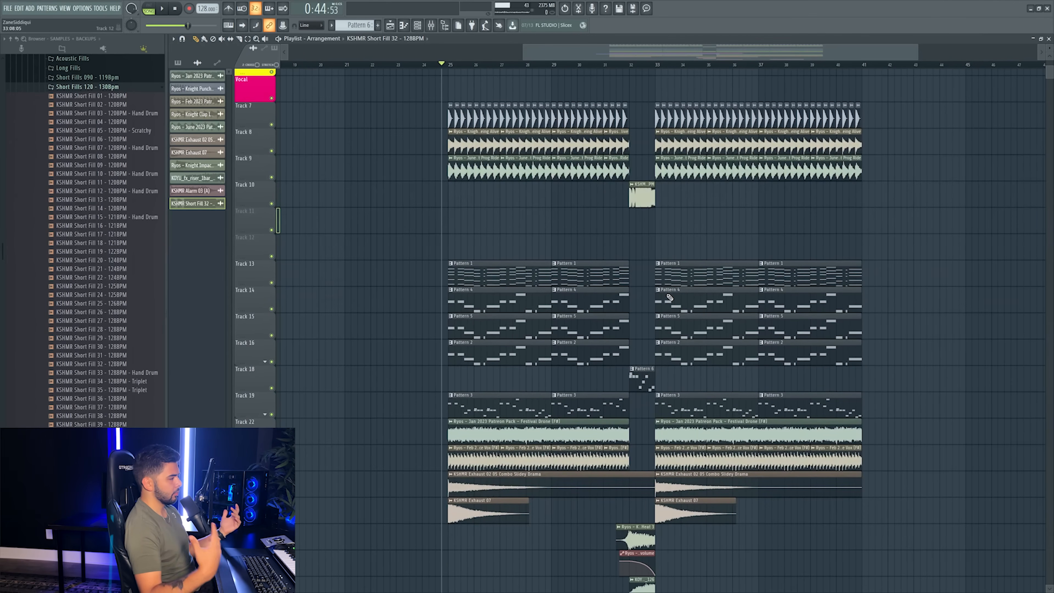
right_click(251, 209)
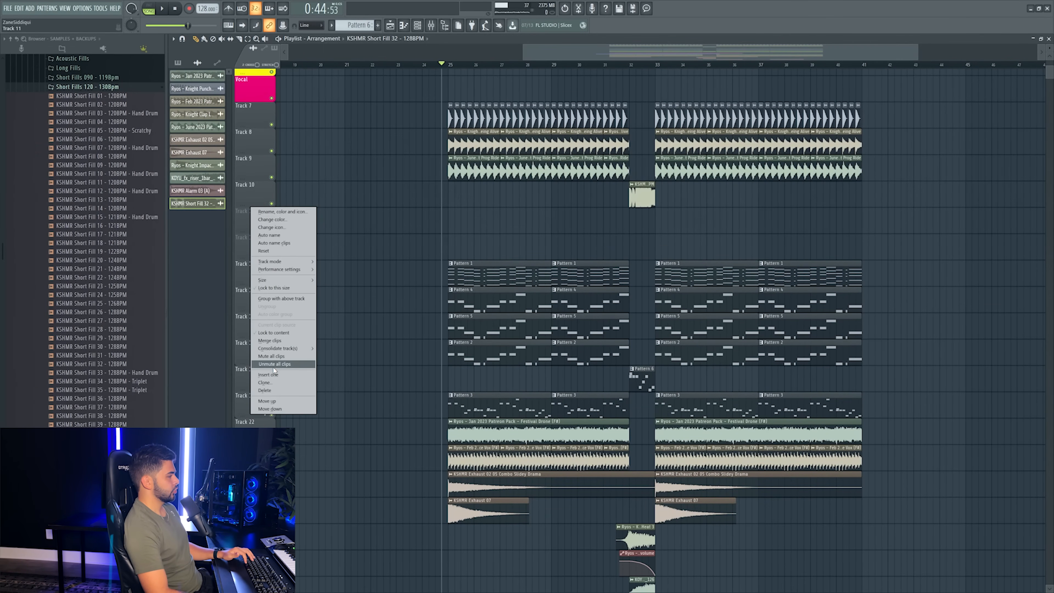
left_click(273, 375)
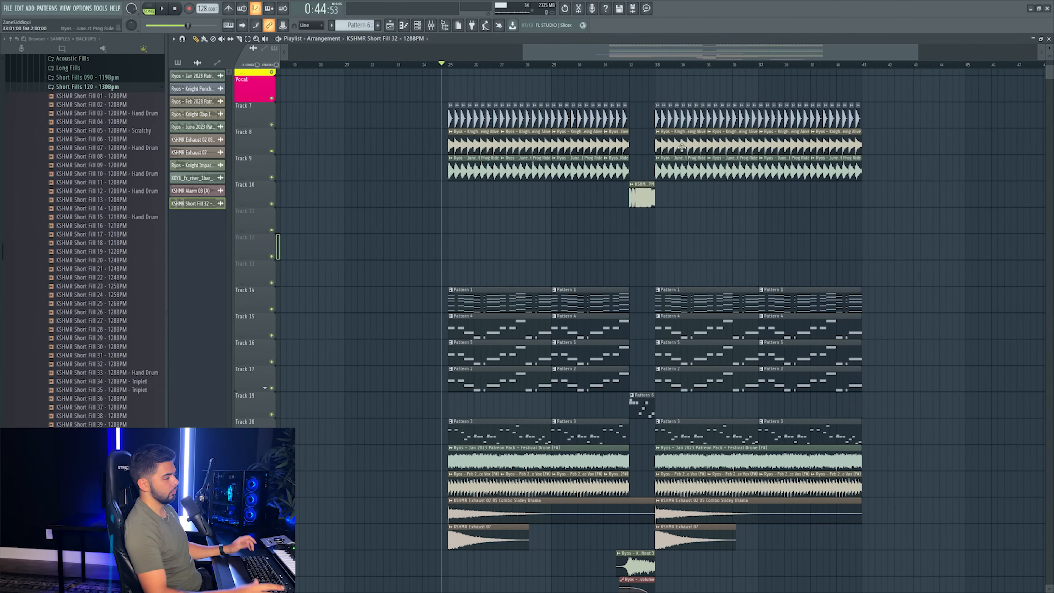
- Look over the arrangement's drum, melody and FX tracks and the KSHMR sample folders for possible additions
scroll(577, 365, "down", 1)
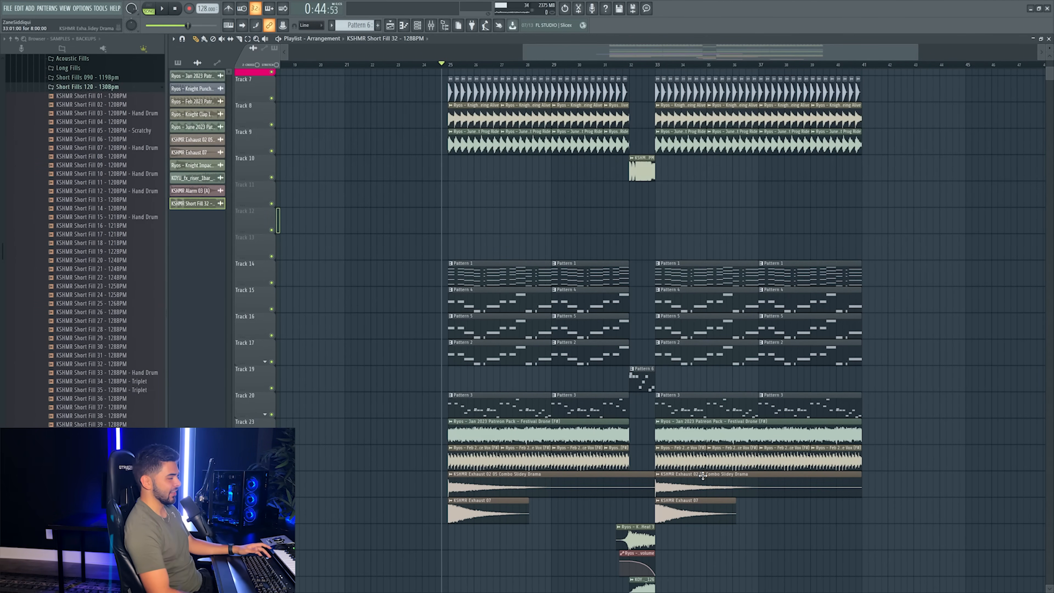
scroll(703, 476, "up", 1)
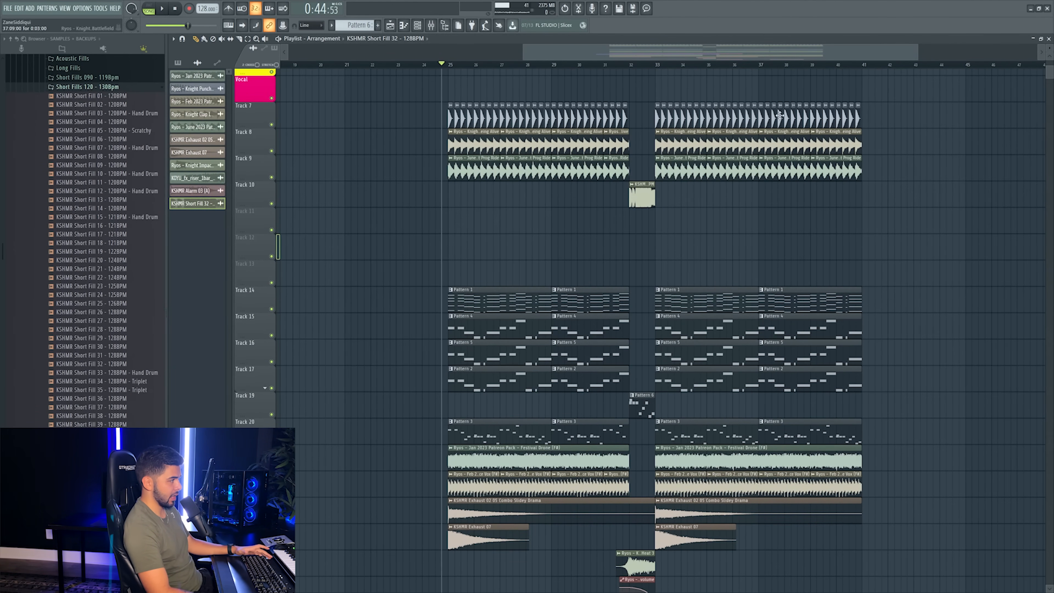
scroll(524, 332, "down", 2)
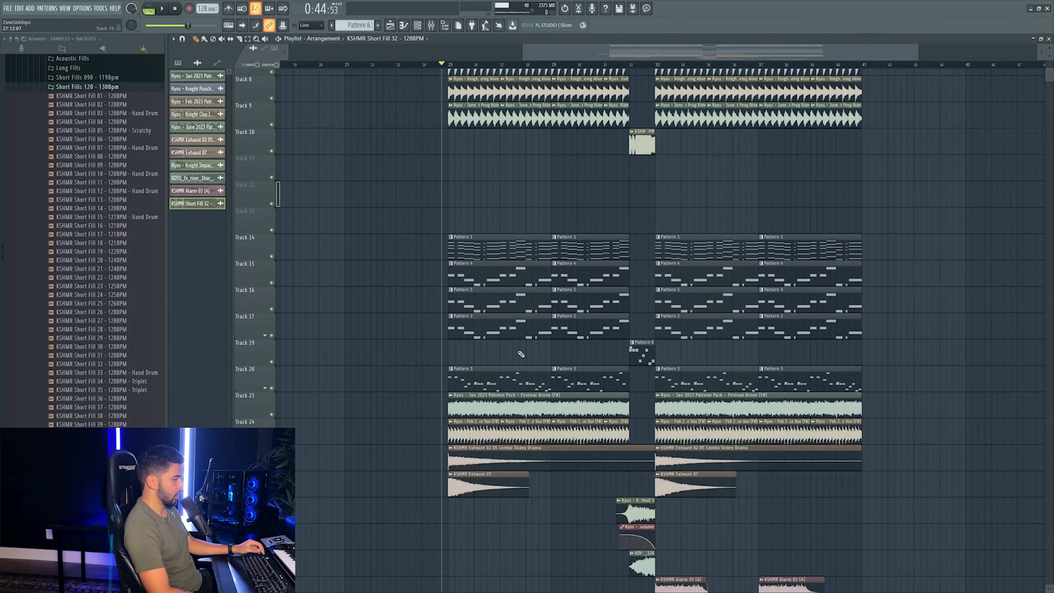
scroll(517, 347, "up", 3)
scroll(480, 325, "up", 1)
scroll(743, 402, "down", 4)
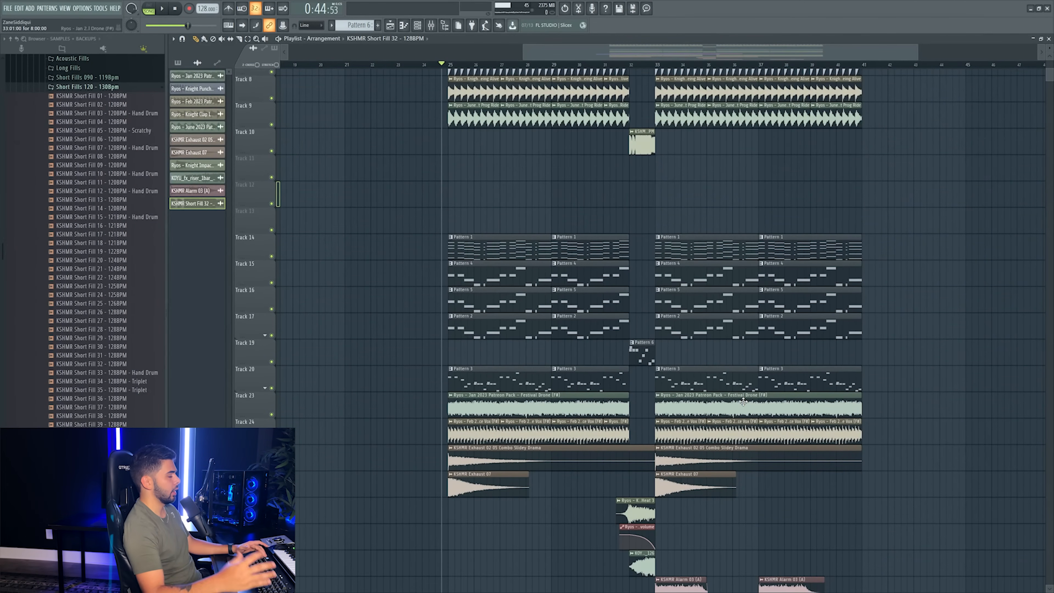
scroll(128, 373, "up", 6)
scroll(647, 160, "up", 3)
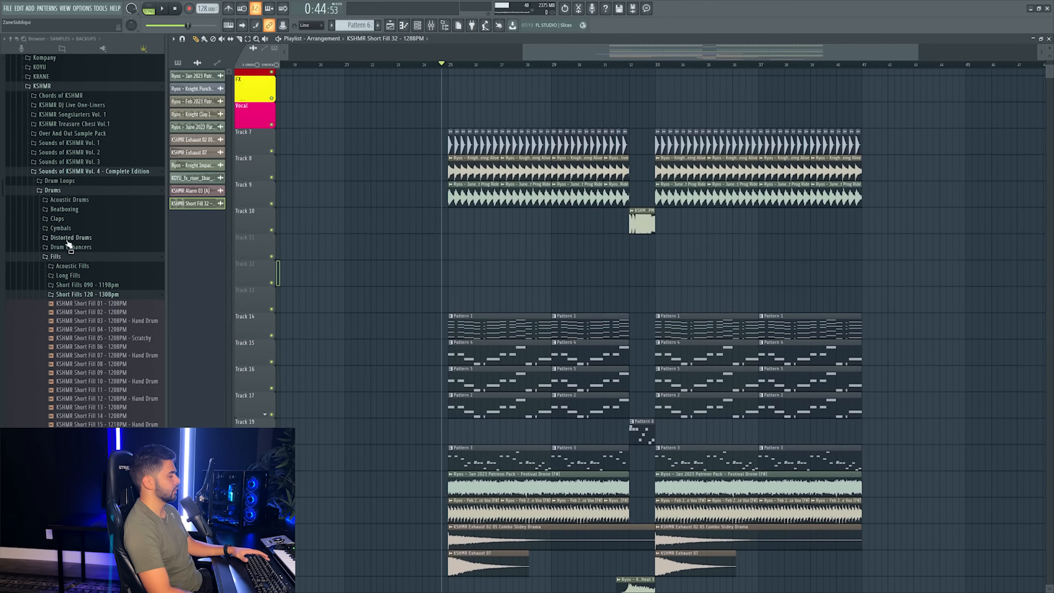
scroll(75, 258, "up", 3)
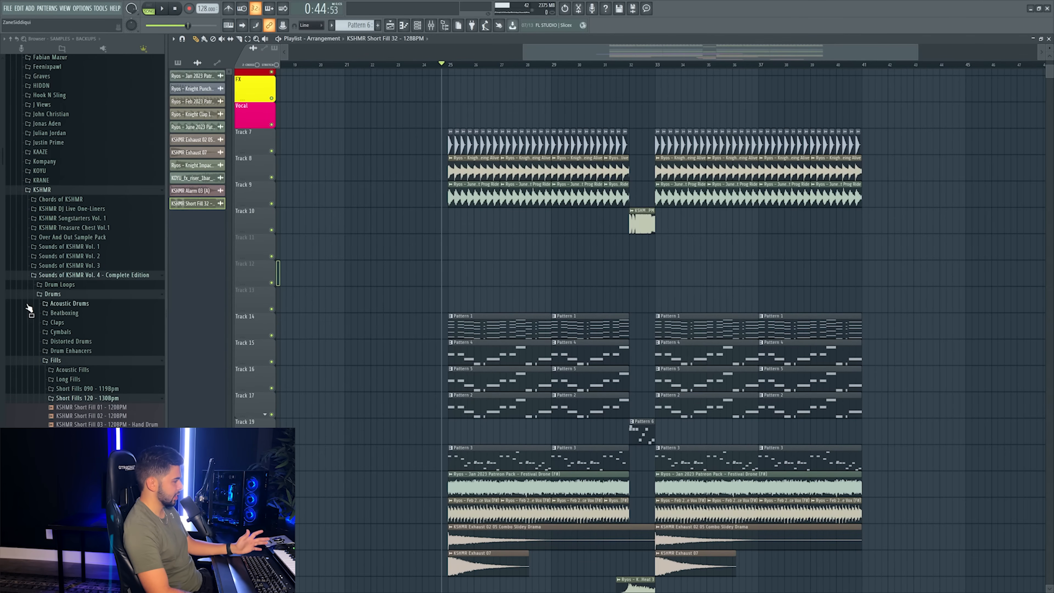
scroll(79, 332, "down", 4)
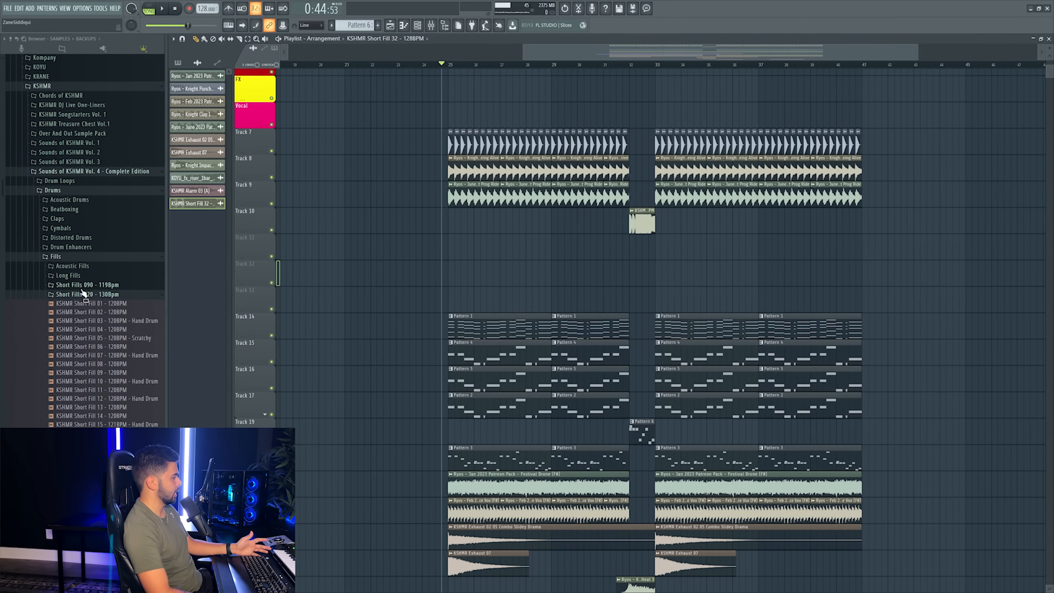
scroll(89, 309, "down", 4)
- Insert another empty playlist track at Track 11, below the drum fill
scroll(675, 66, "up", 3)
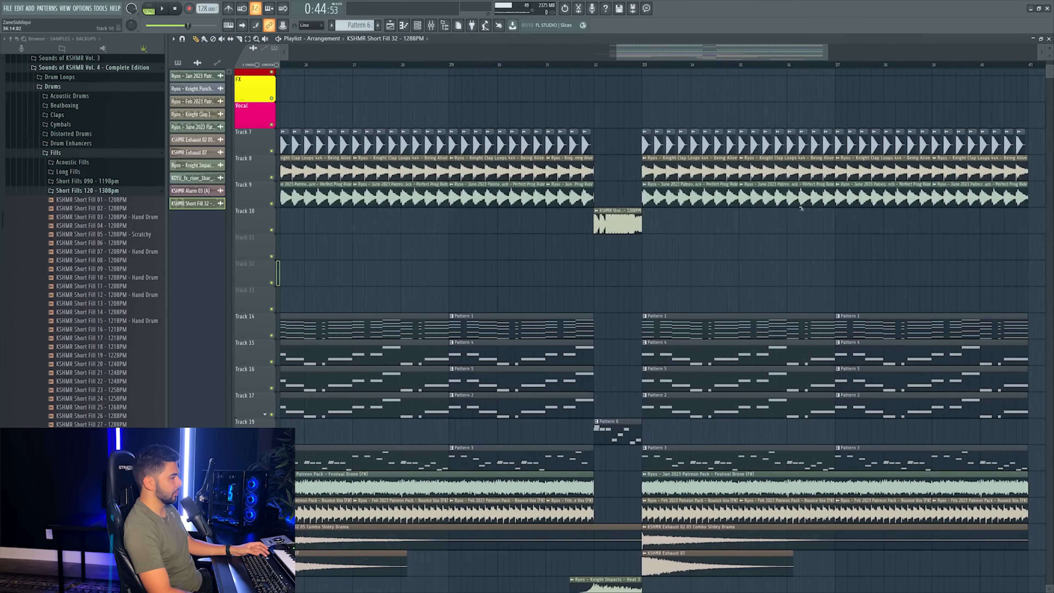
left_click_drag(785, 56, 760, 56)
right_click(255, 249)
left_click(286, 400)
- Audition the 120 BPM short fills, place KSHMR Short Fill 02 - 120BPM on Track 12 at bar 25, and fit it to one bar
left_click(110, 278)
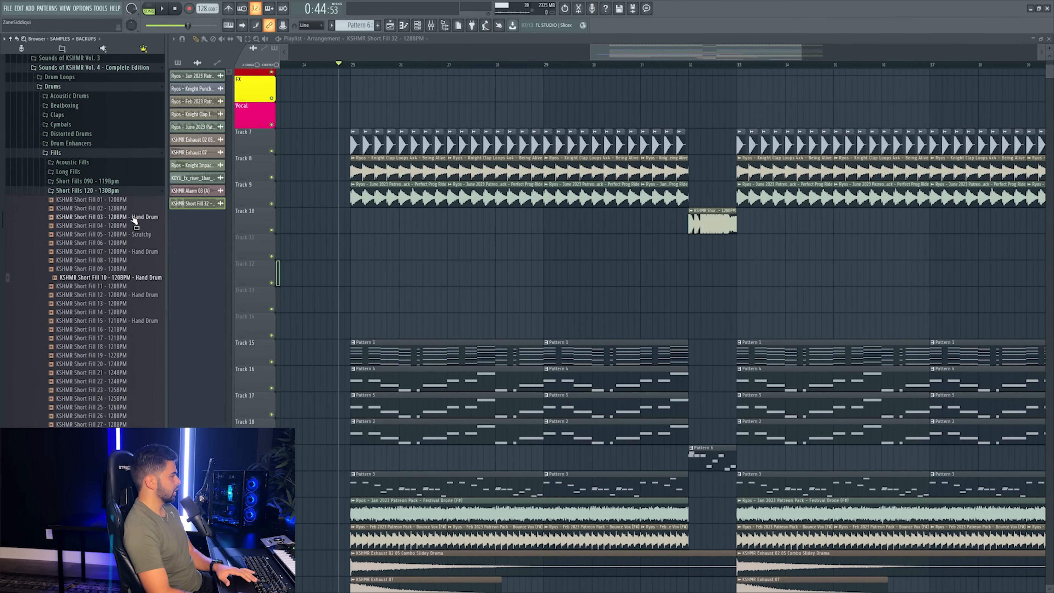
left_click(125, 200)
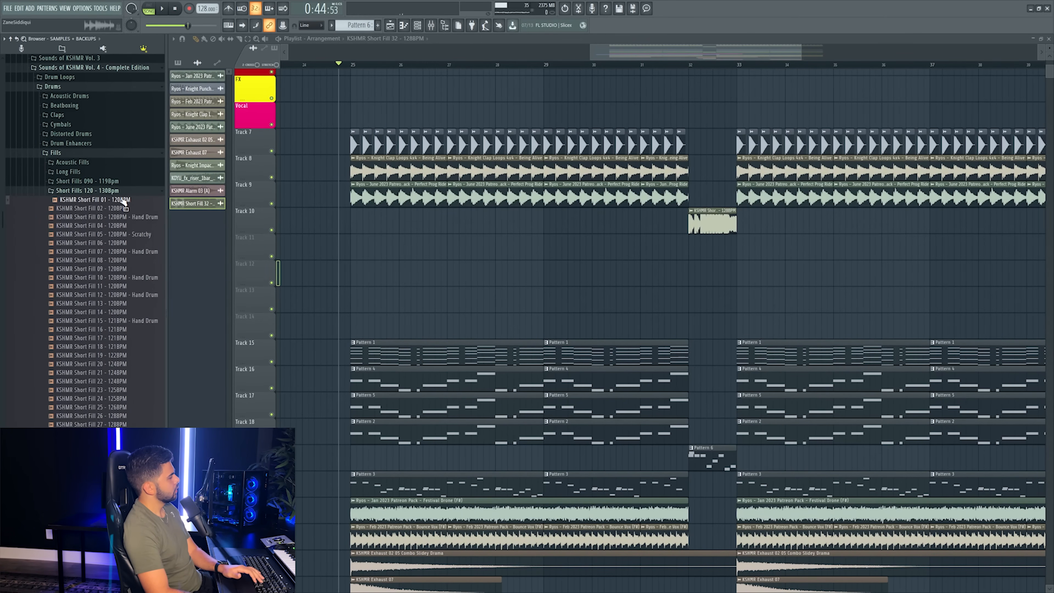
key("Down")
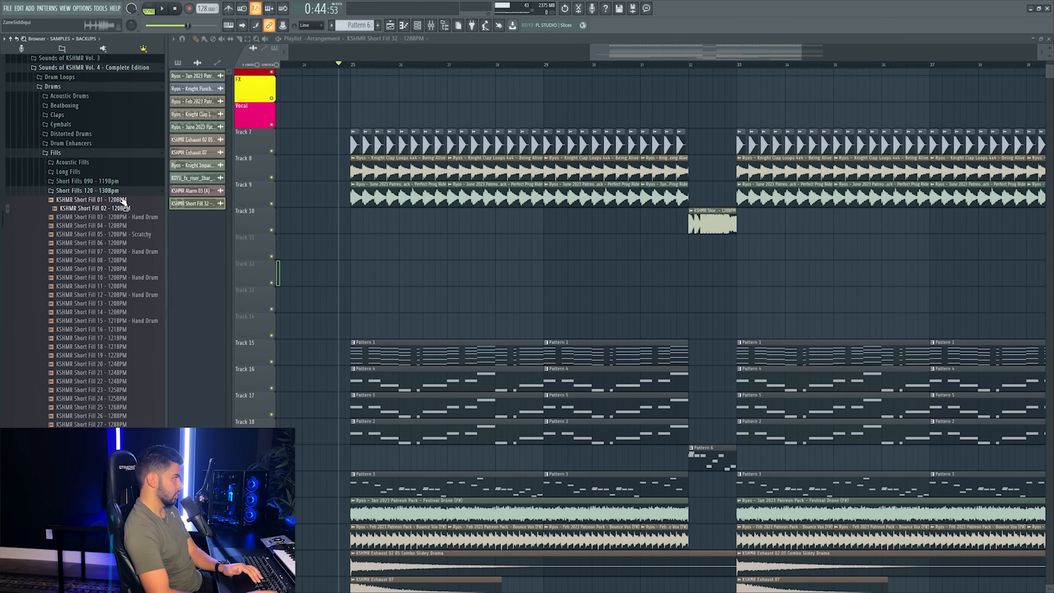
left_click_drag(130, 212, 370, 280)
left_click(355, 263)
left_click(415, 318)
left_click(545, 304)
- Slice Short Fill 02 at its last beat, delete the first part, and move the remaining piece to the last beat of bar 26
scroll(388, 67, "up", 3)
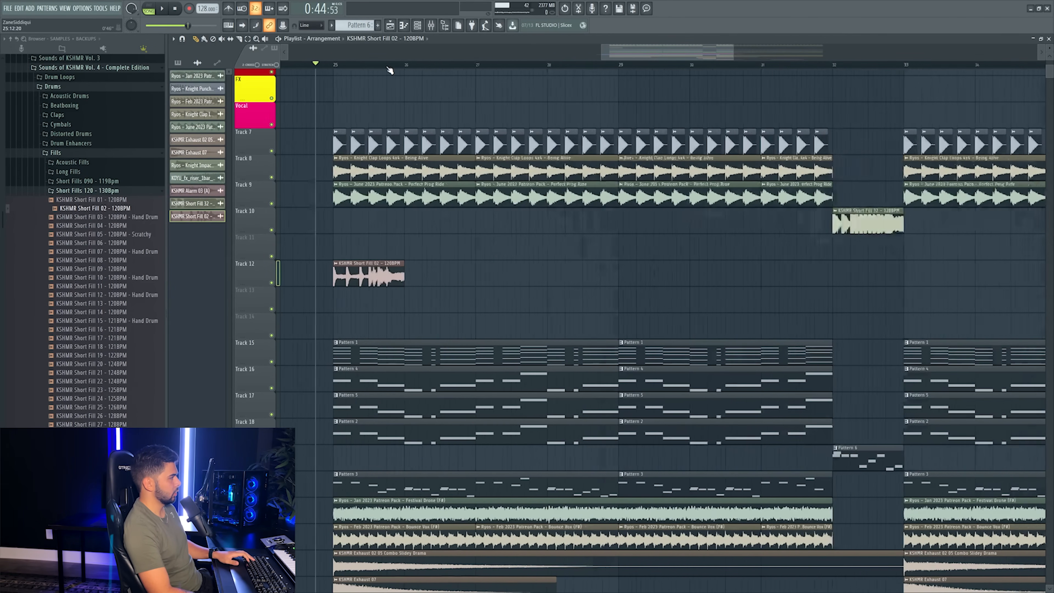
left_click(387, 65)
key("space")
key("space")
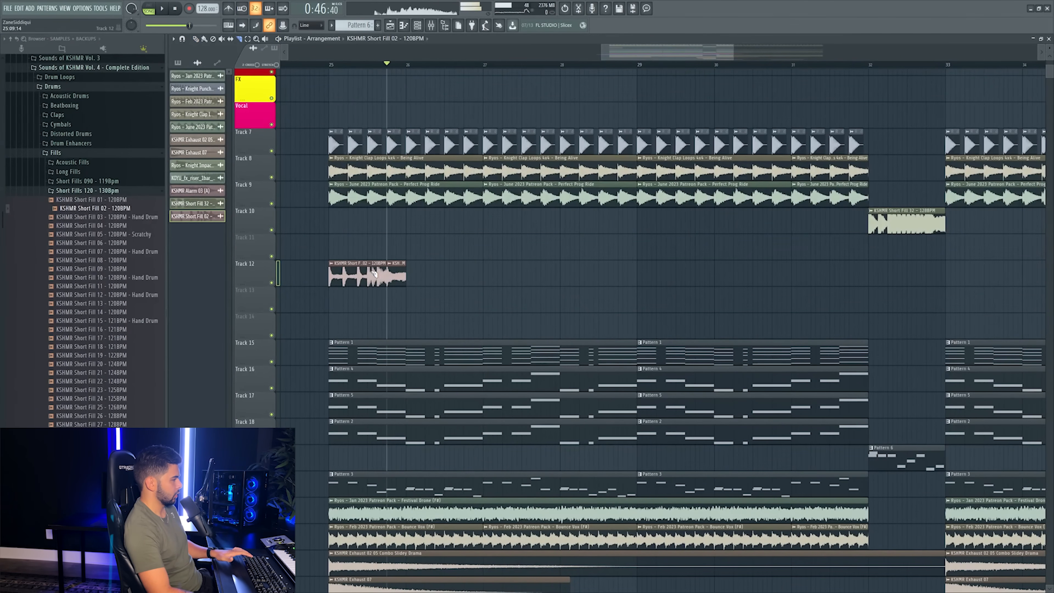
key("p")
right_click(360, 278)
left_click_drag(393, 278, 469, 278)
key("space")
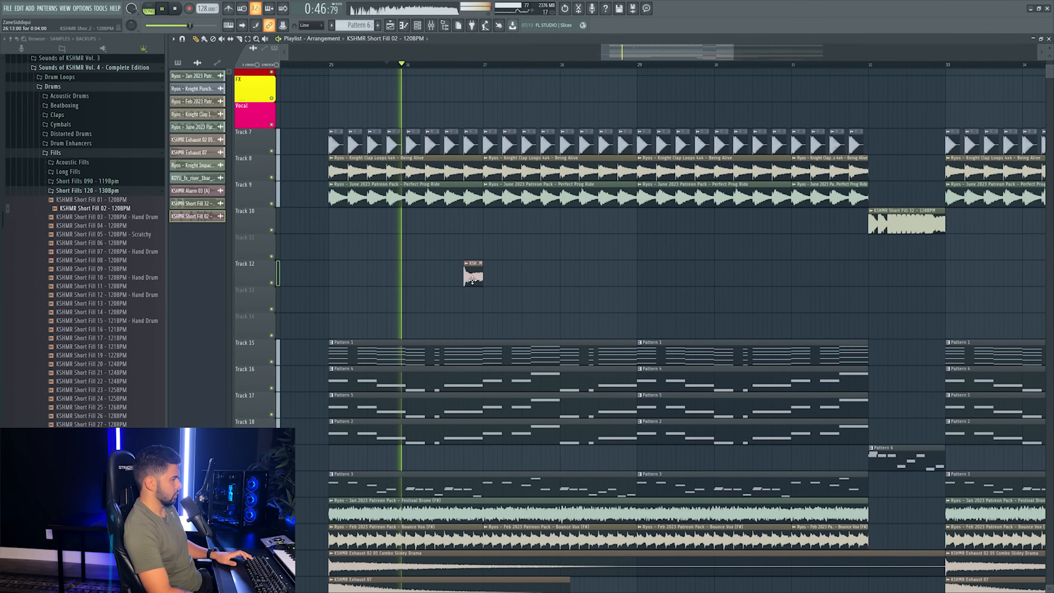
- Assign the Short Fill 02 clip on Track 12 to mixer track 24 and lower that mixer track's level slightly during playback
double_click(467, 278)
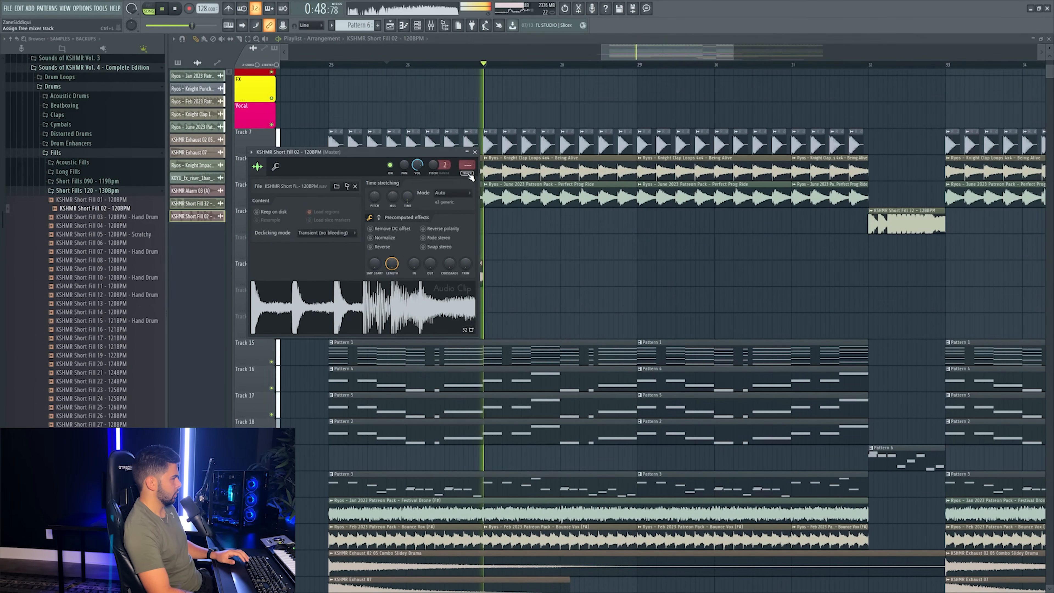
key("ctrl+l")
key("space")
key("space")
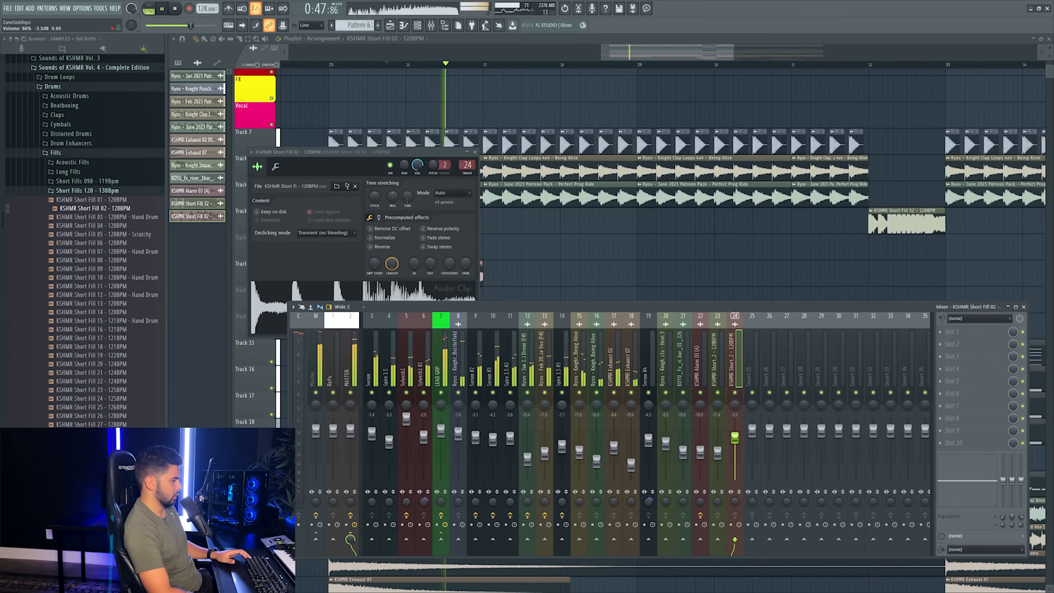
left_click_drag(735, 430, 737, 439)
key("space")
key("space")
- Audition the next short fills and place KSHMR Short Fill 05 - 120BPM - Scratchy on Track 11 at bar 26's last beat, accepting the estimated 240 BPM tempo
left_click(695, 251)
right_click(700, 254)
key("space")
key("Down")
key("Down")
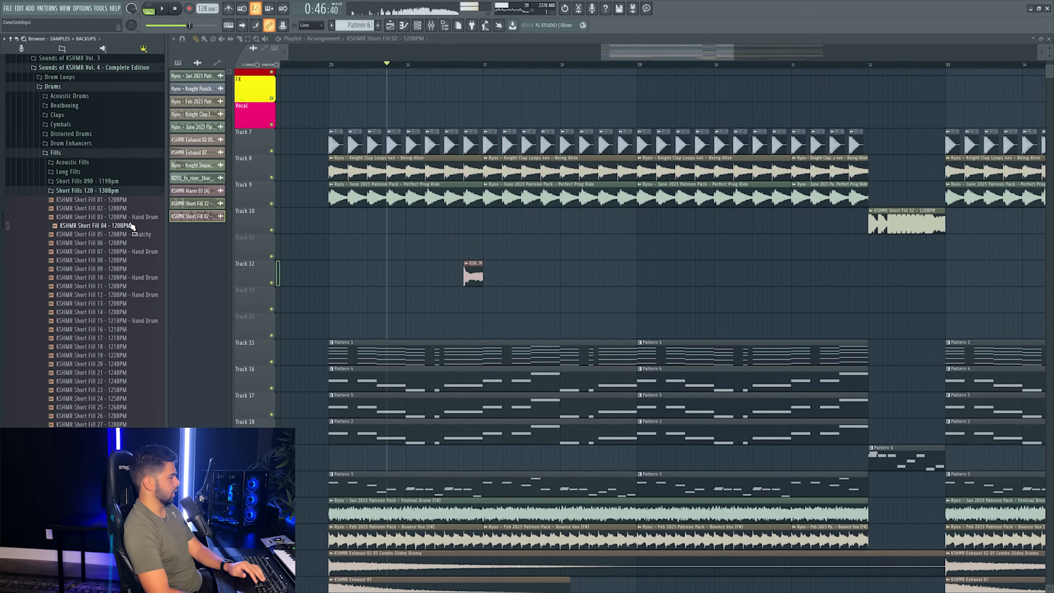
key("Down")
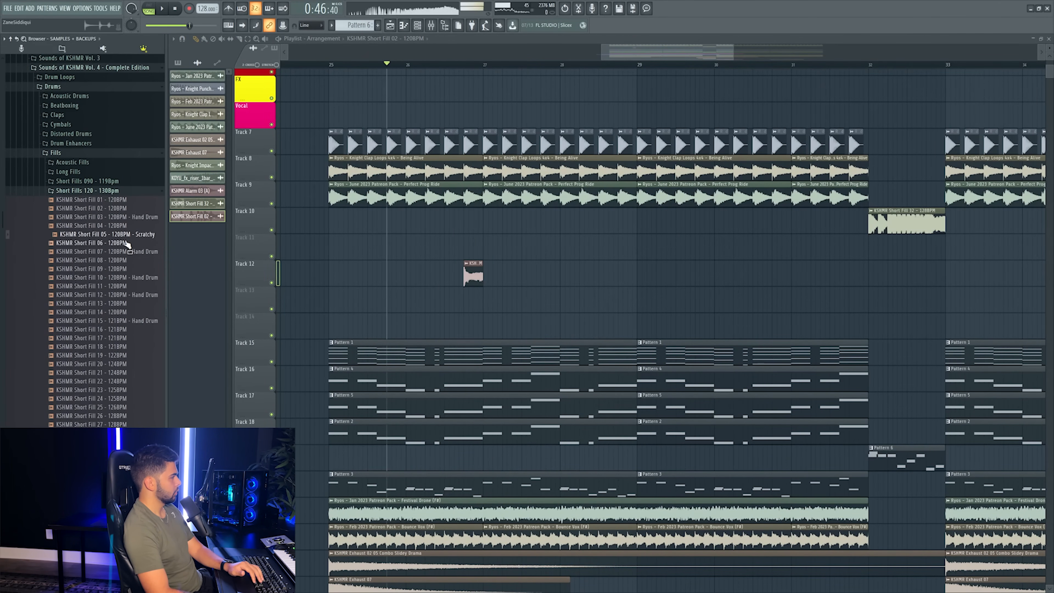
left_click_drag(261, 234, 468, 249)
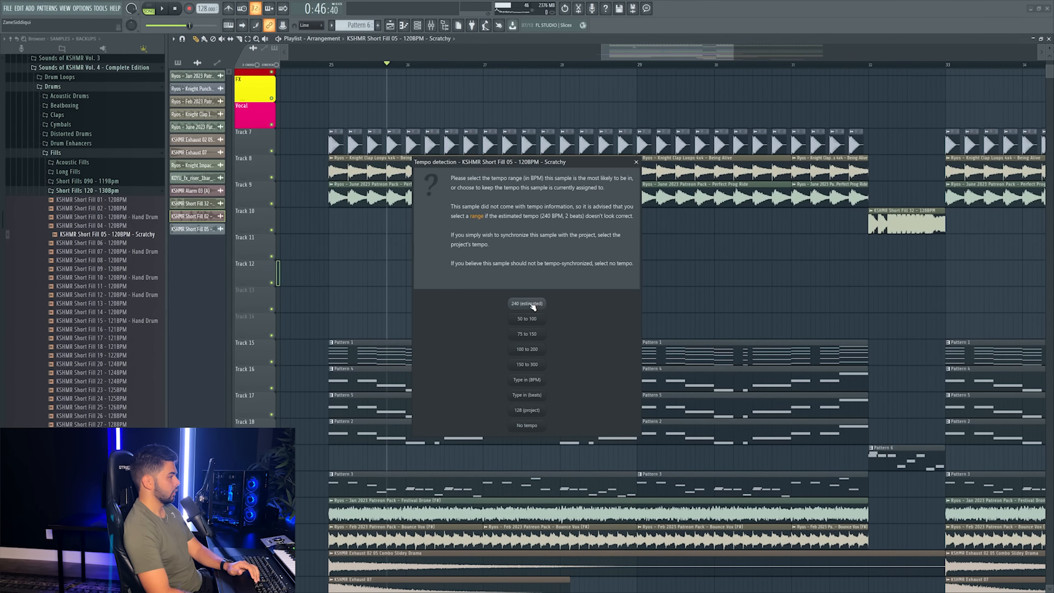
left_click(533, 305)
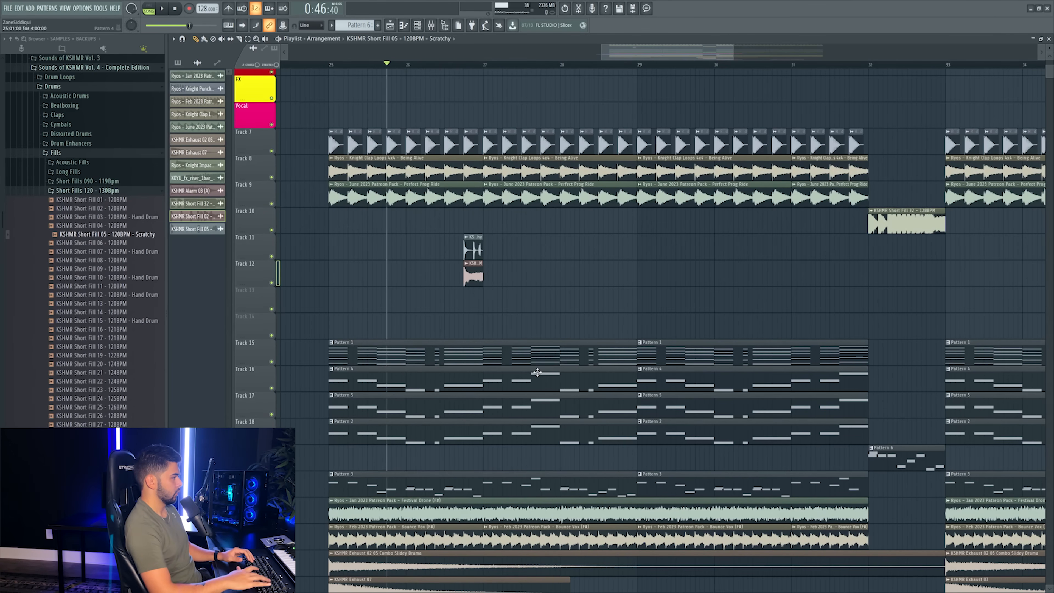
- Play from bar 25 and move the Short Fill 05 clip on Track 11 to the last beat of bar 25
key("space")
left_click(326, 64)
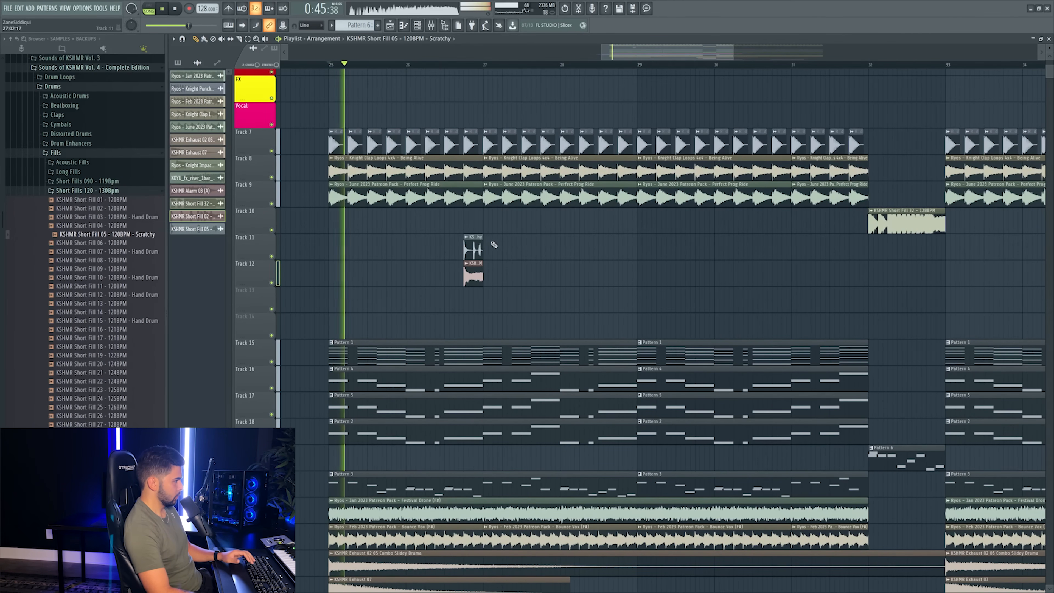
left_click_drag(473, 240, 395, 240)
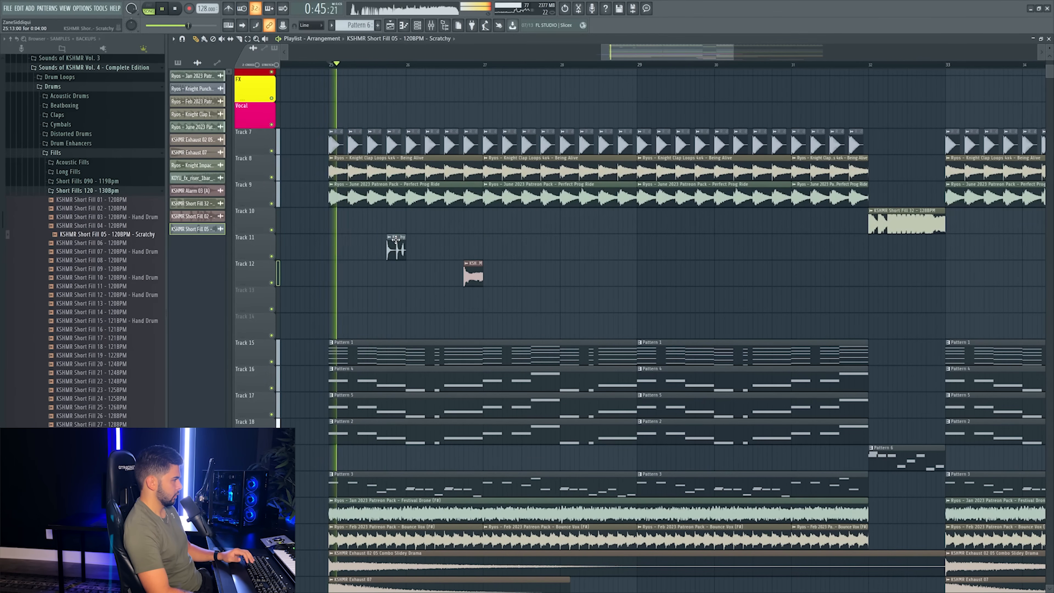
- Assign Short Fill 05 to mixer track 25 and lower its level to about -6.1 dB
double_click(395, 240)
key("F9")
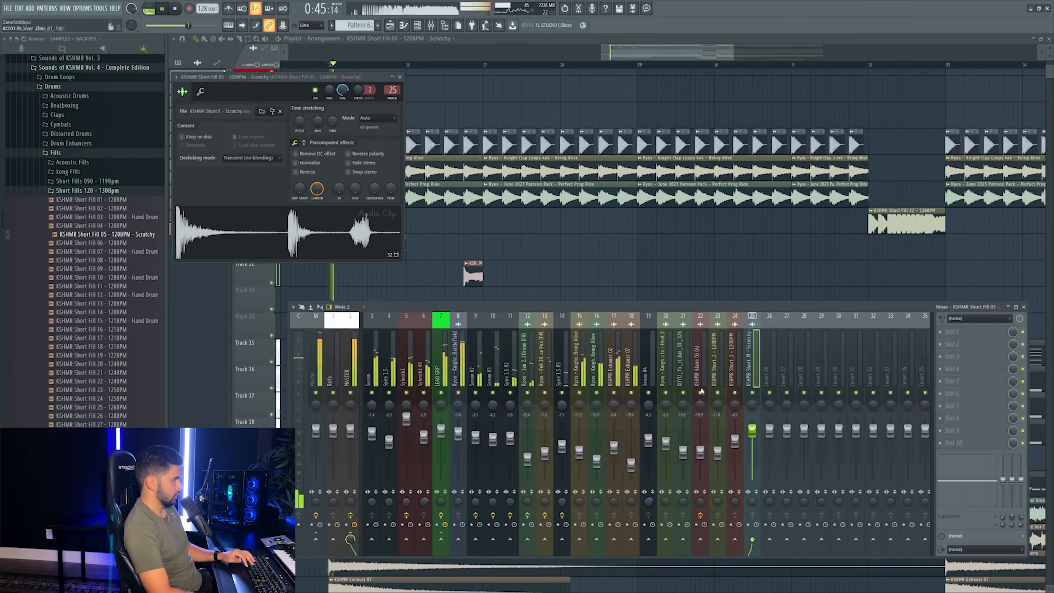
left_click_drag(753, 431, 755, 447)
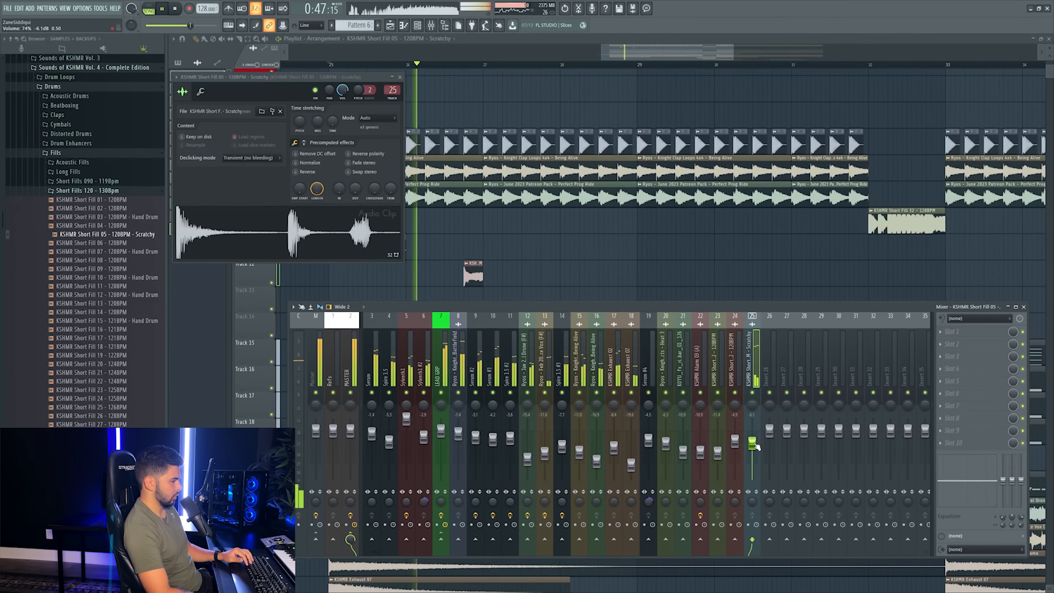
key("F12")
key("space")
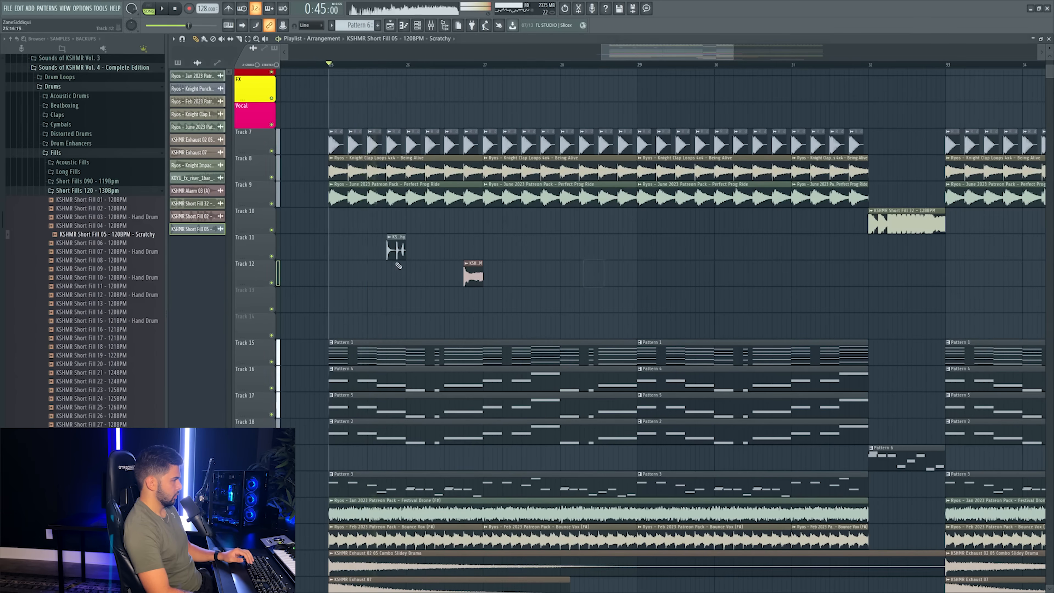
- Trim the Short Fill 05 clip to the last half beat of bar 25 and lower its mixer level to about -10.6 dB
scroll(376, 66, "up", 2)
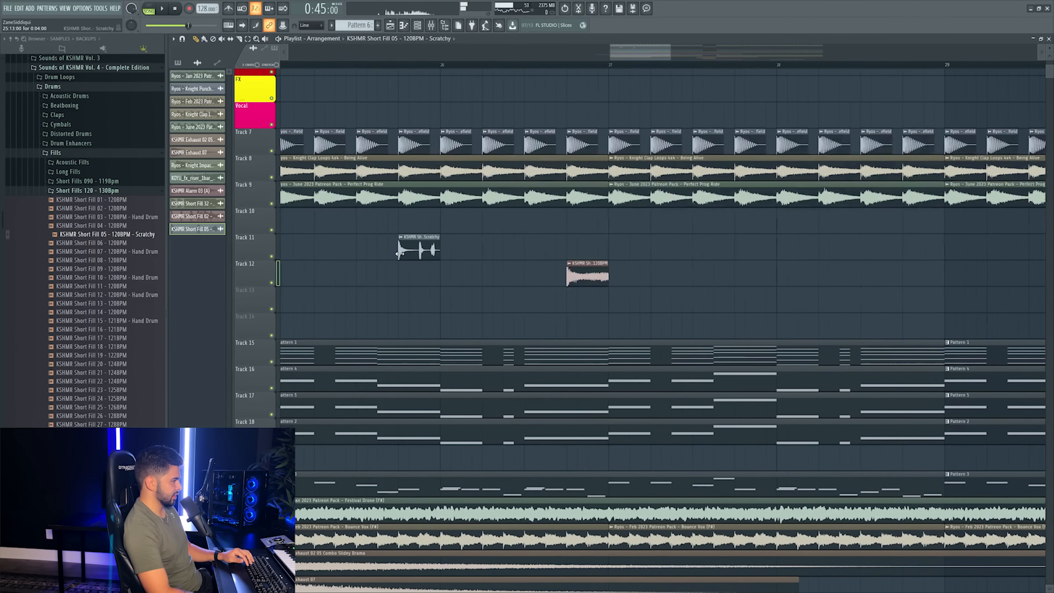
key("space")
scroll(442, 64, "down", 3)
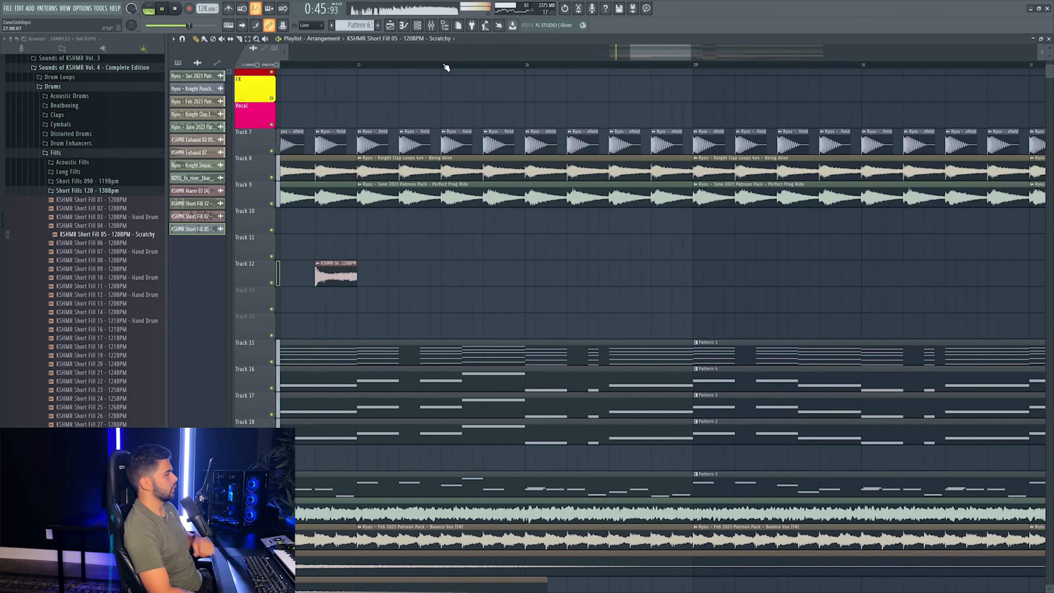
left_click_drag(615, 58, 589, 58)
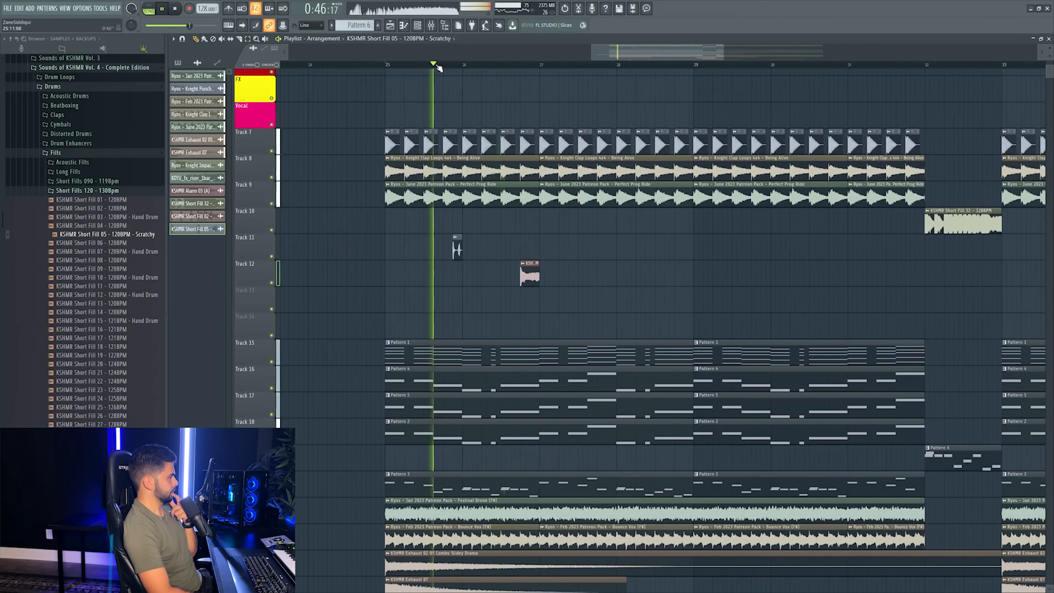
key("F9")
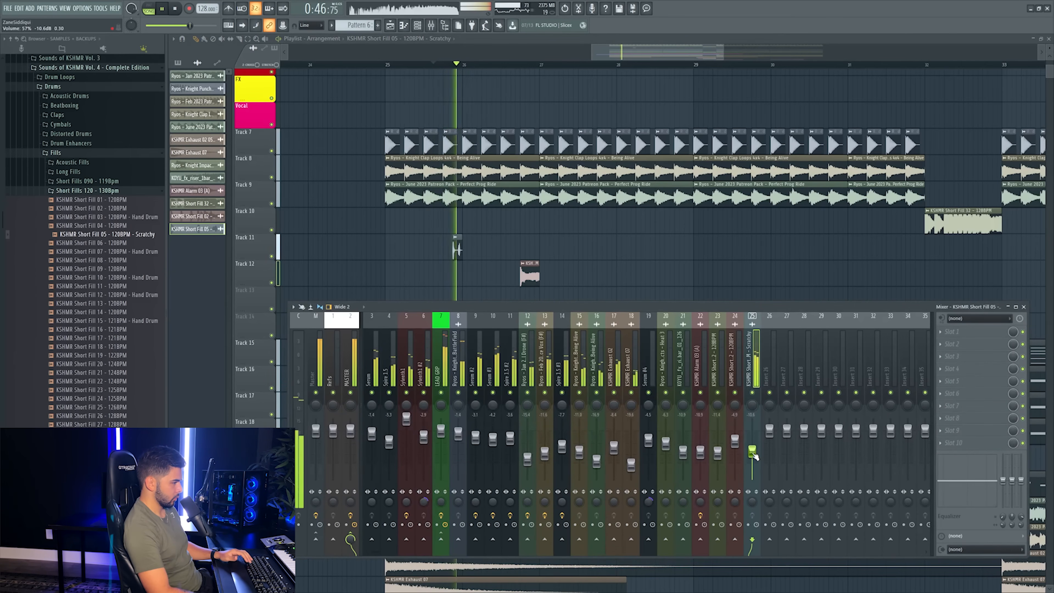
- Move the trimmed Short Fill 05 clip to the last beat of bar 26 on Track 11 and mute it
key("space")
key("F9")
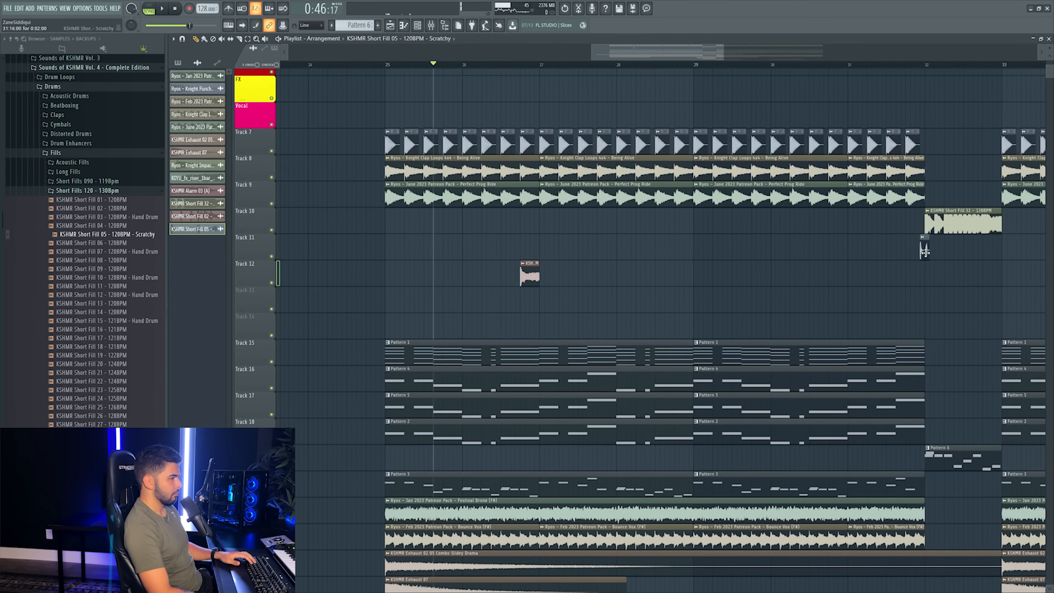
key("p")
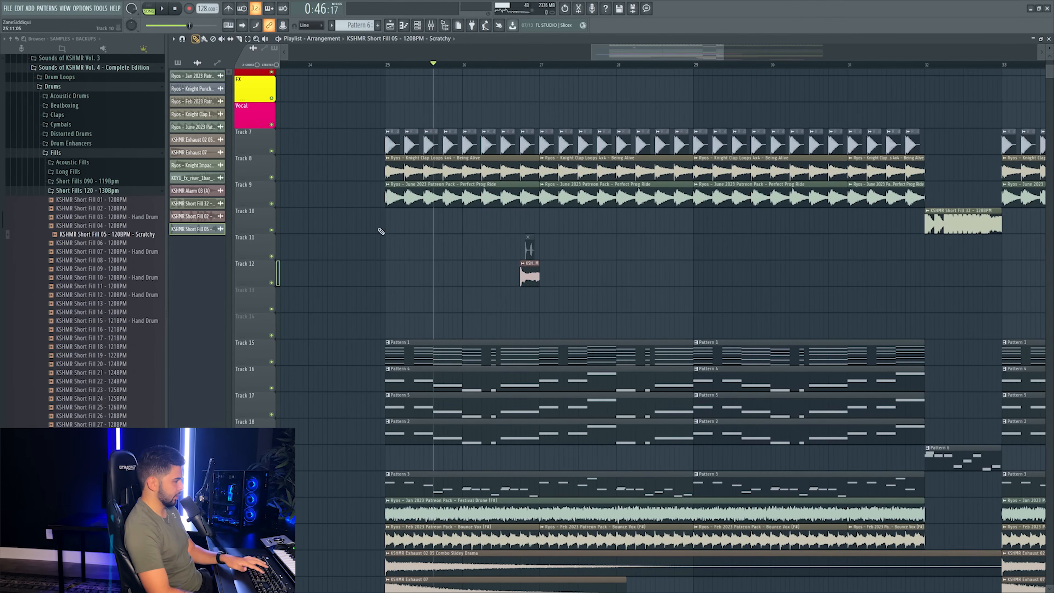
- Add KSHMR Short Fill 06 - 120BPM on Track 13 with its tempo set to 120 BPM, and position it at the last beat of bar 28
key("Down")
key("Down")
key("Down")
left_click_drag(100, 243, 529, 291)
right_click(529, 292)
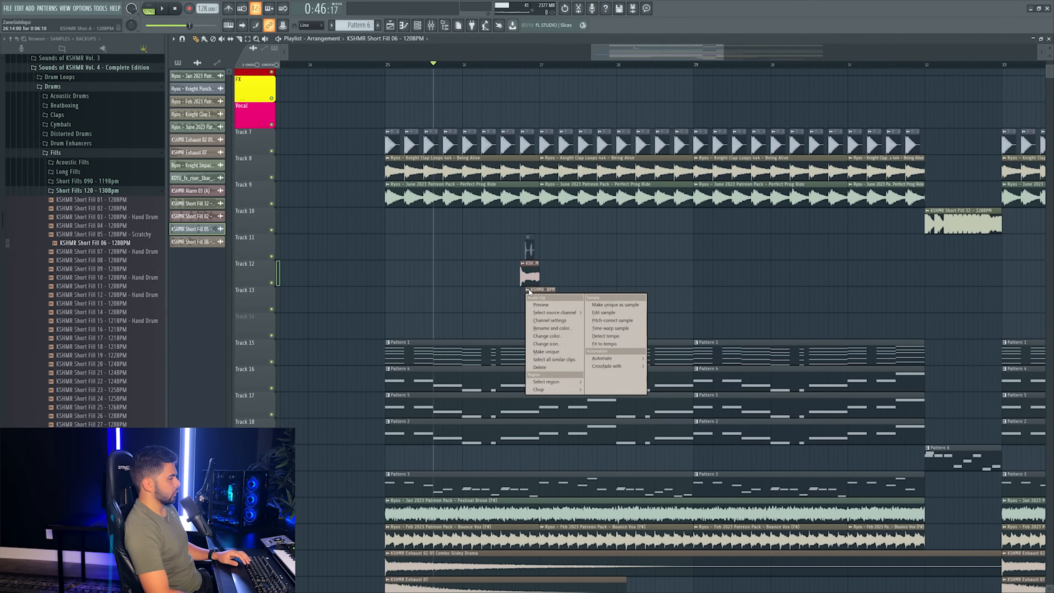
left_click(614, 336)
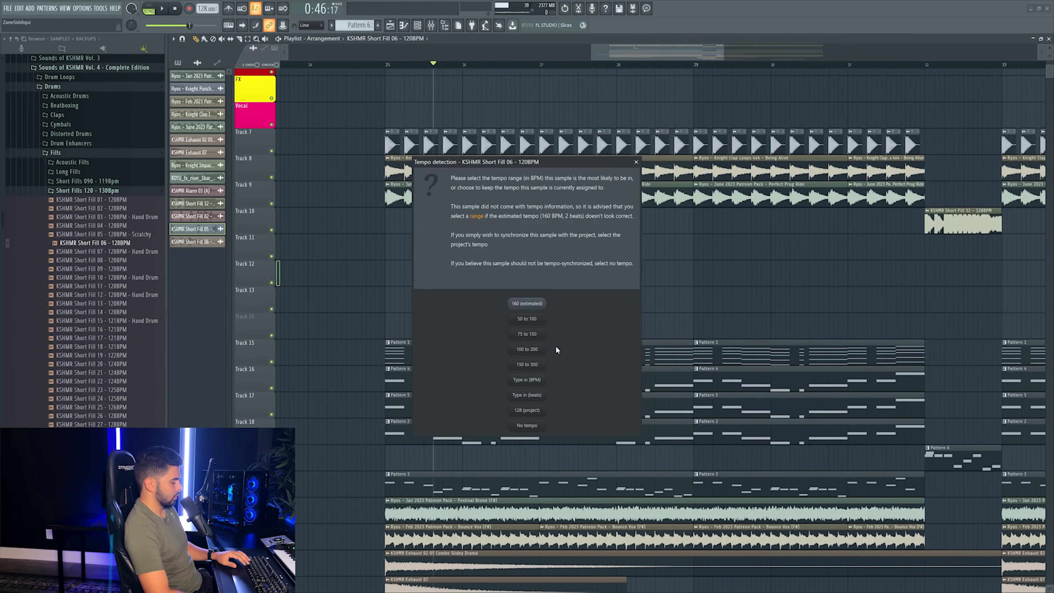
left_click(530, 379)
type("120")
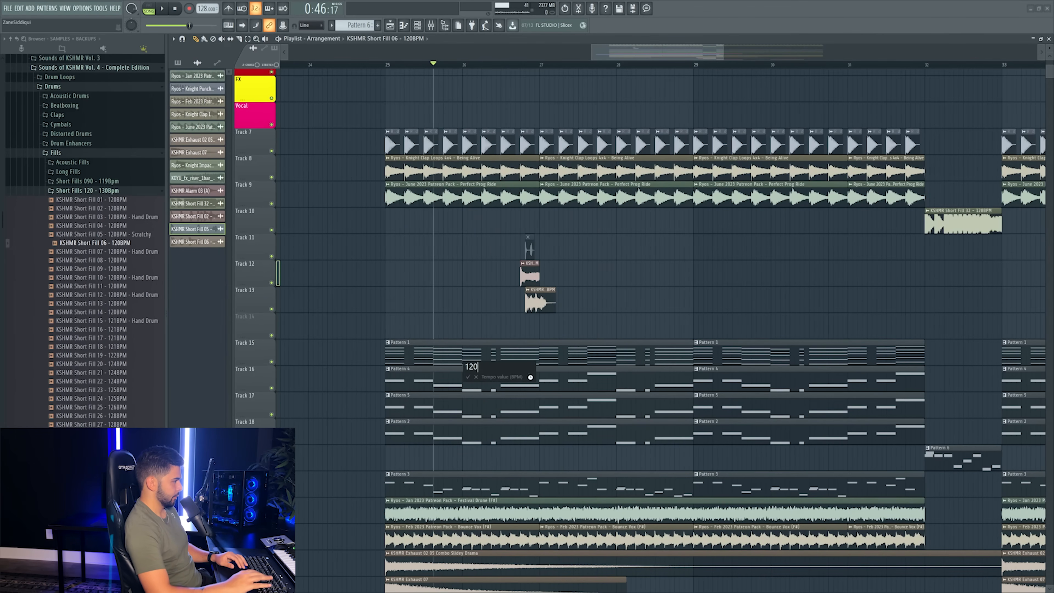
key("Return")
key("space")
left_click_drag(536, 302, 683, 304)
- Assign Short Fill 06 to mixer track 26 and lower its level to about -6.3 dB
double_click(683, 304)
key("F9")
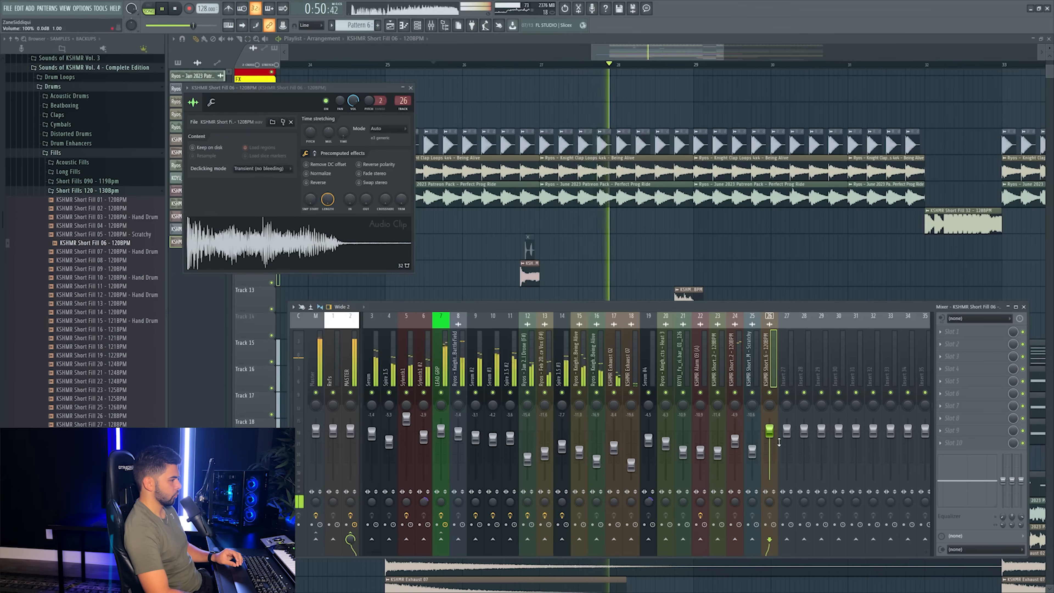
left_click_drag(769, 431, 770, 446)
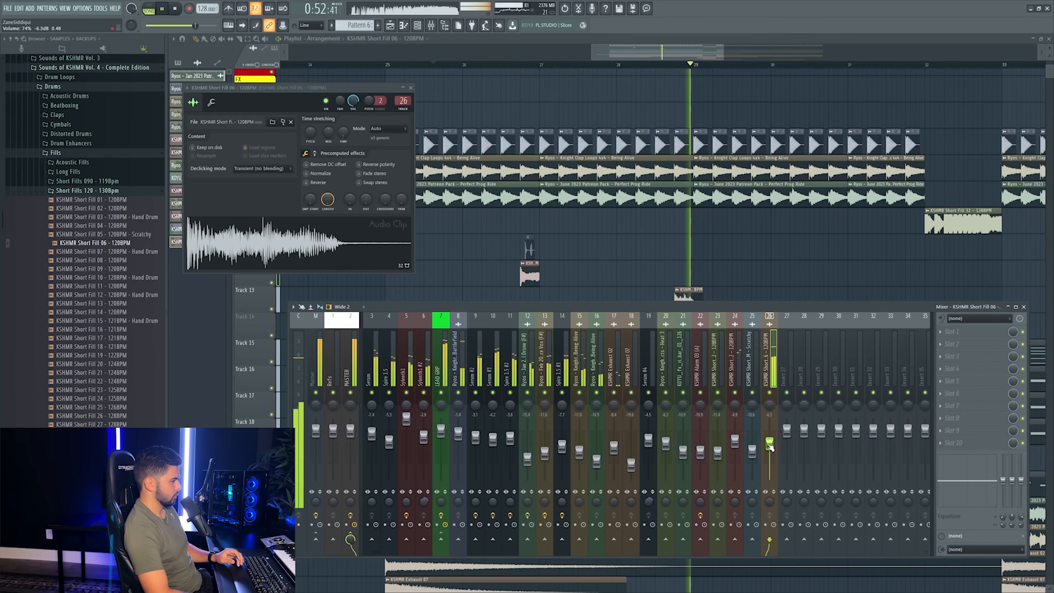
- Delete the kick on Track 7 at the last beat of bar 28, where the fill plays
left_click(432, 26)
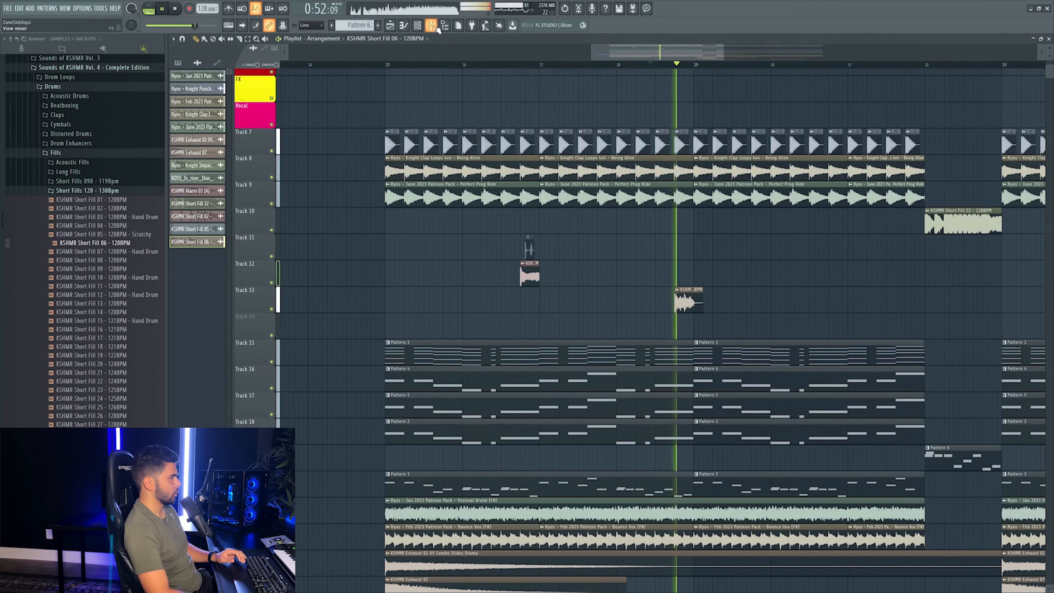
left_click(432, 26)
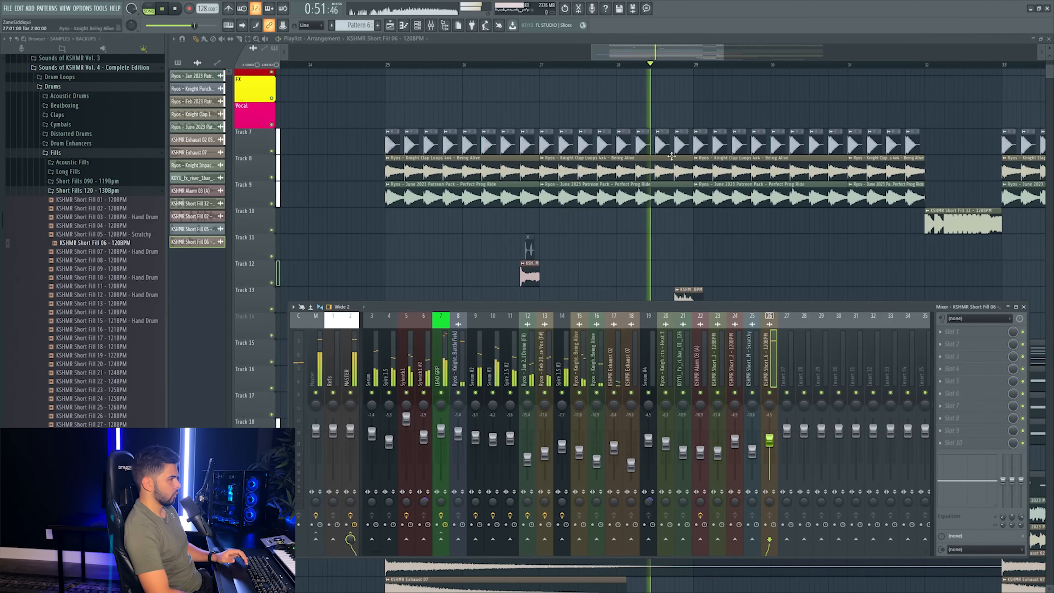
key("F9")
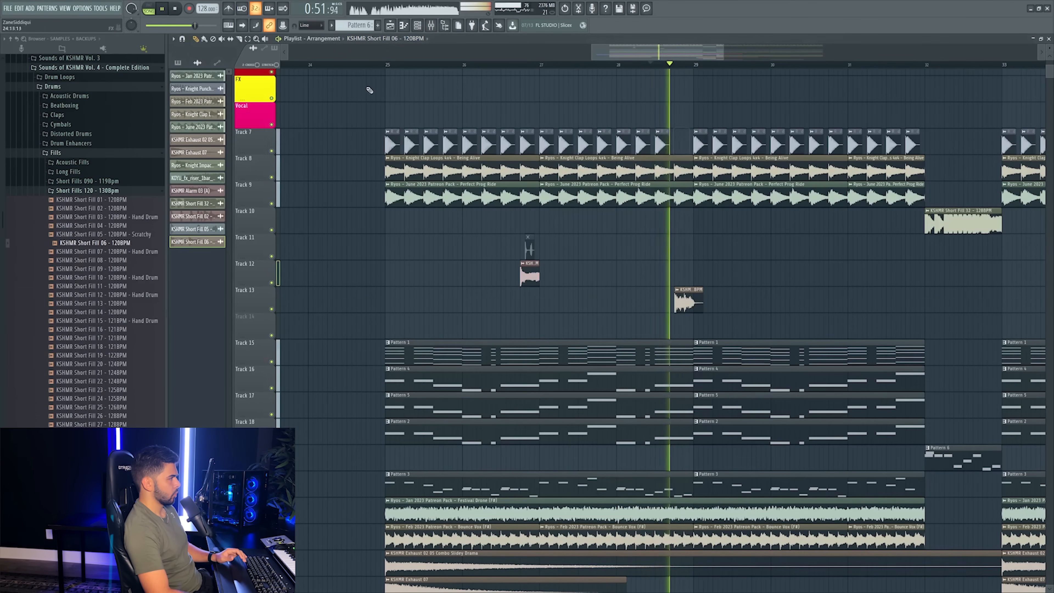
- Replay the end of bar 28 several times, soloing mixer track 26, to judge how Short Fill 06 sounds
key("F9")
left_click(668, 72)
right_click(675, 78)
left_click(669, 64)
left_click(654, 58)
left_click(648, 64)
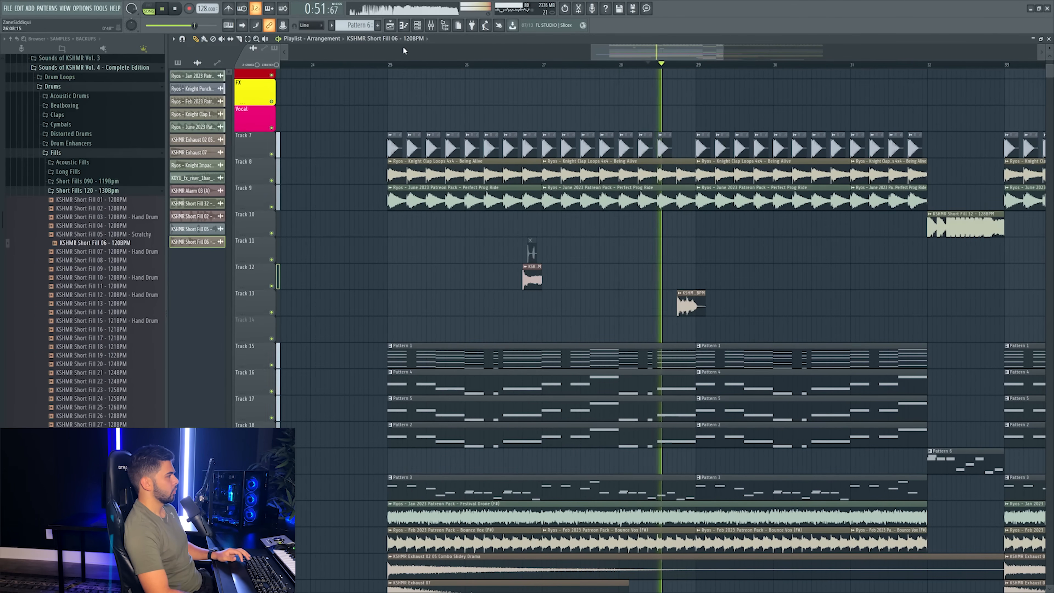
key("F9")
key("space")
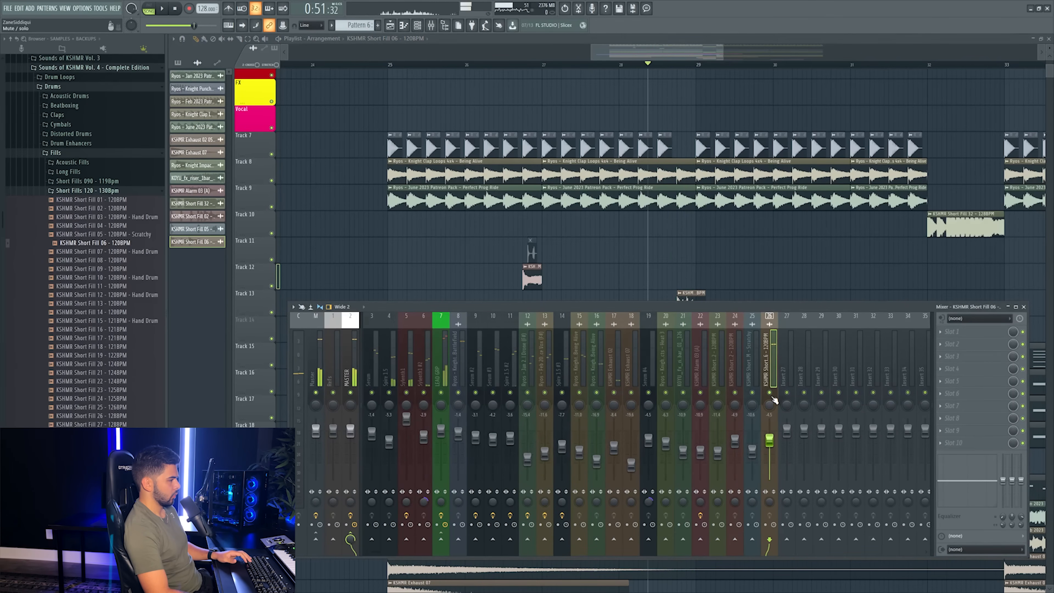
left_click(673, 64)
key("space")
scroll(694, 68, "up", 3)
key("space")
- Replace the fill on Track 13 with KSHMR Short Fill 08 - 120BPM across bar 28 and play it
left_click(110, 260)
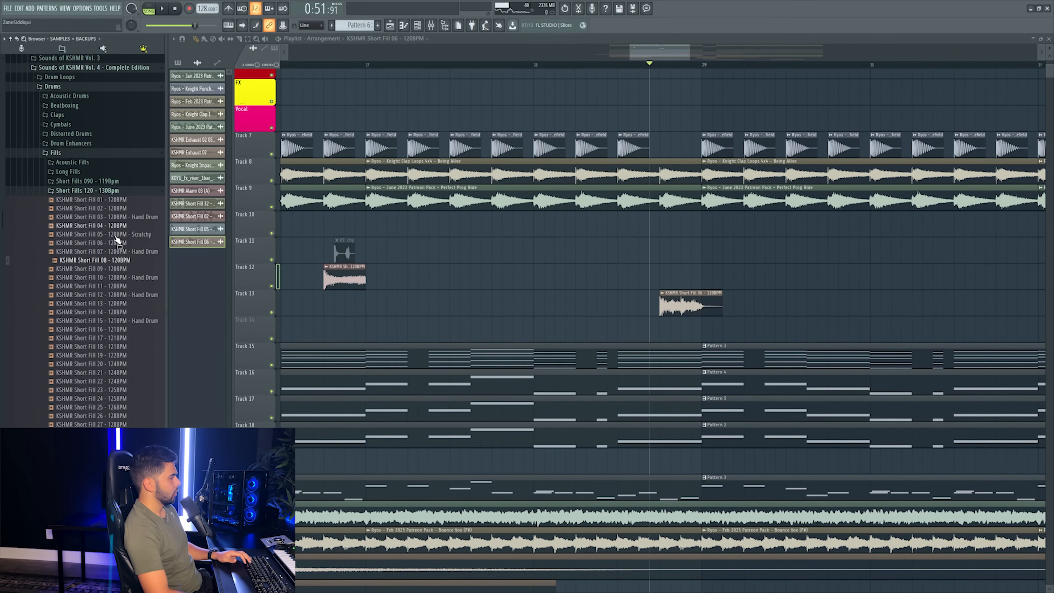
left_click_drag(103, 260, 545, 306)
key("space")
left_click(628, 65)
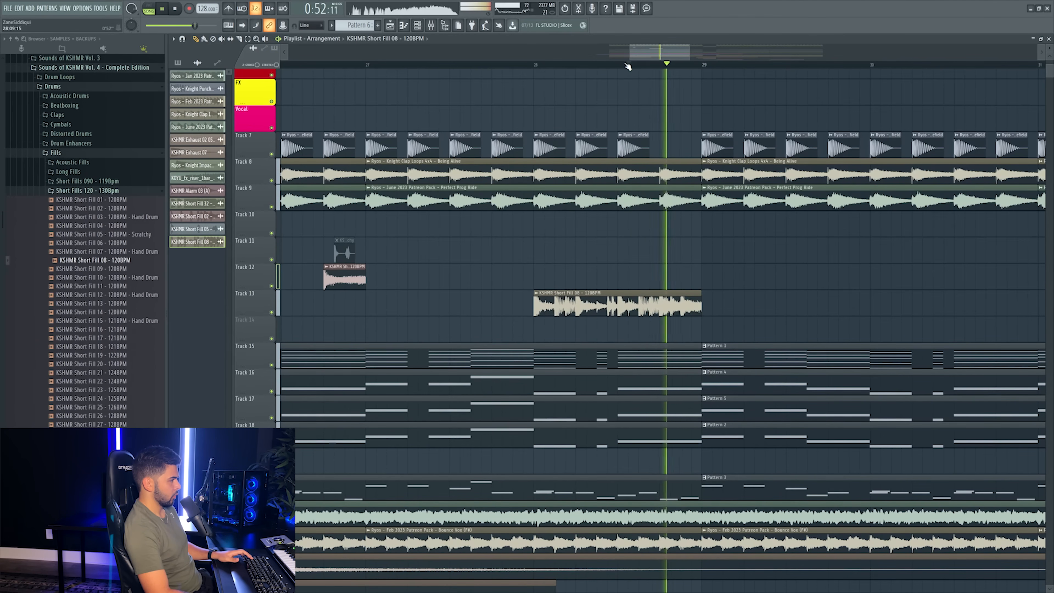
- Cut the first part off the Short Fill 08 clip, keeping only the last beat and a half of bar 28
key("space")
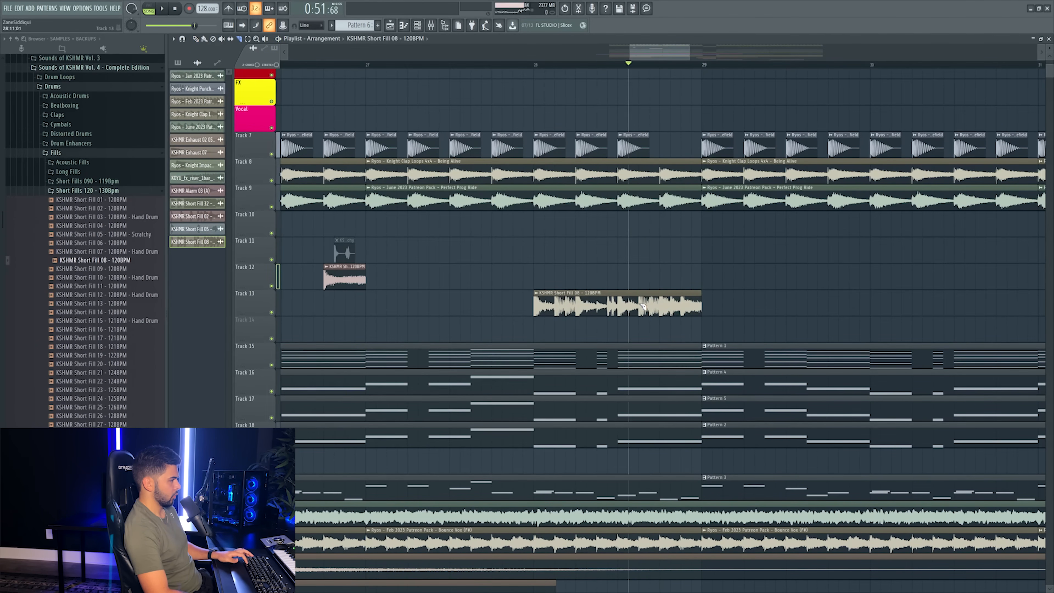
right_click(616, 312)
key("space")
- Restore all mixer tracks from solo and lower the bar 28 fill's level on mixer track 26 to about -9.0 dB
key("F9")
right_click(682, 402)
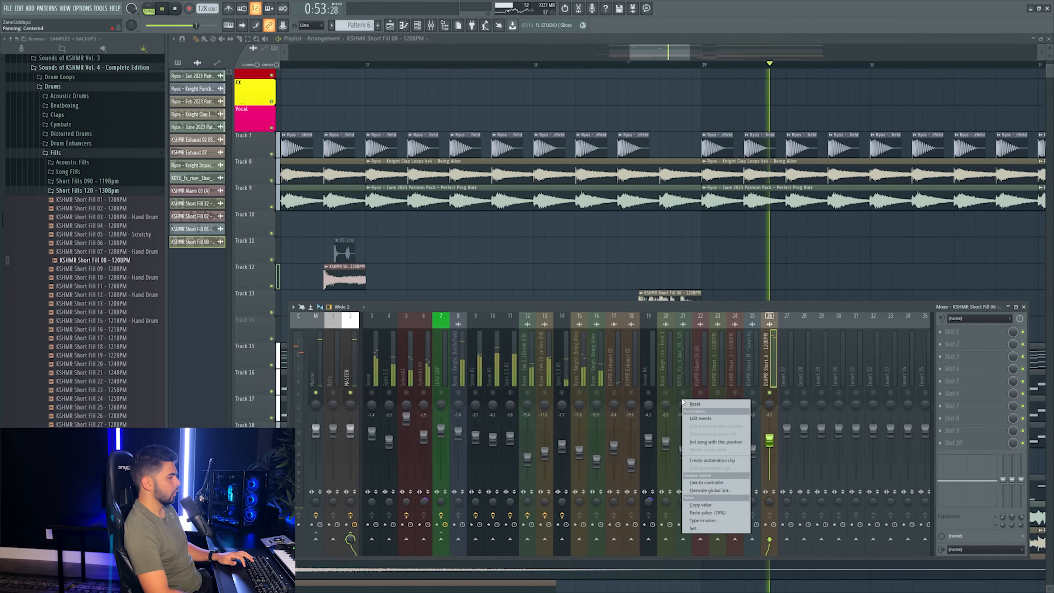
right_click(683, 392)
right_click(682, 392)
key("space")
key("space")
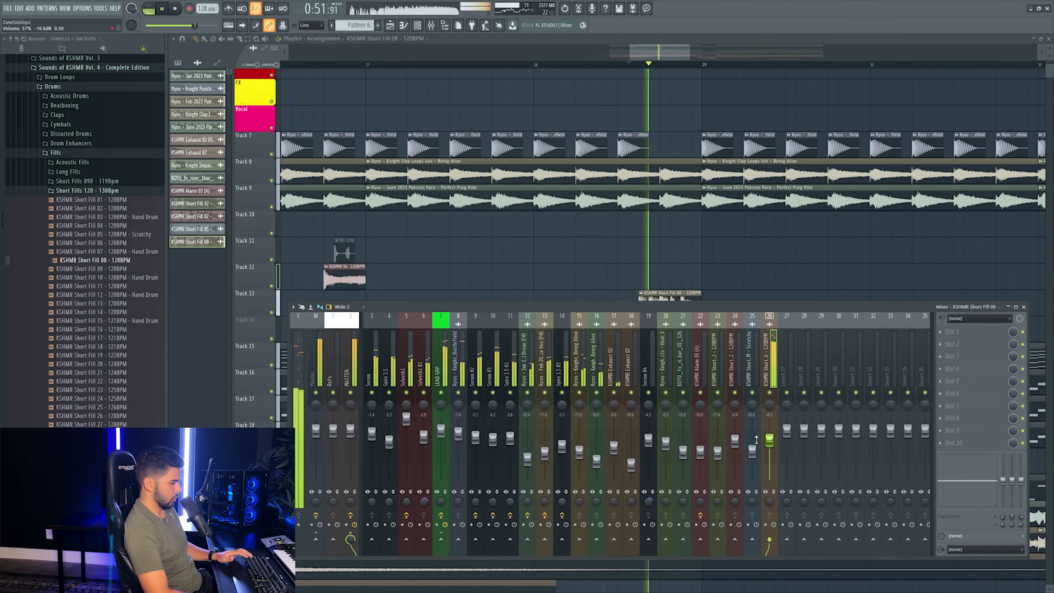
left_click(540, 67)
scroll(539, 67, "down", 5)
key("F9")
left_click_drag(769, 440, 770, 452)
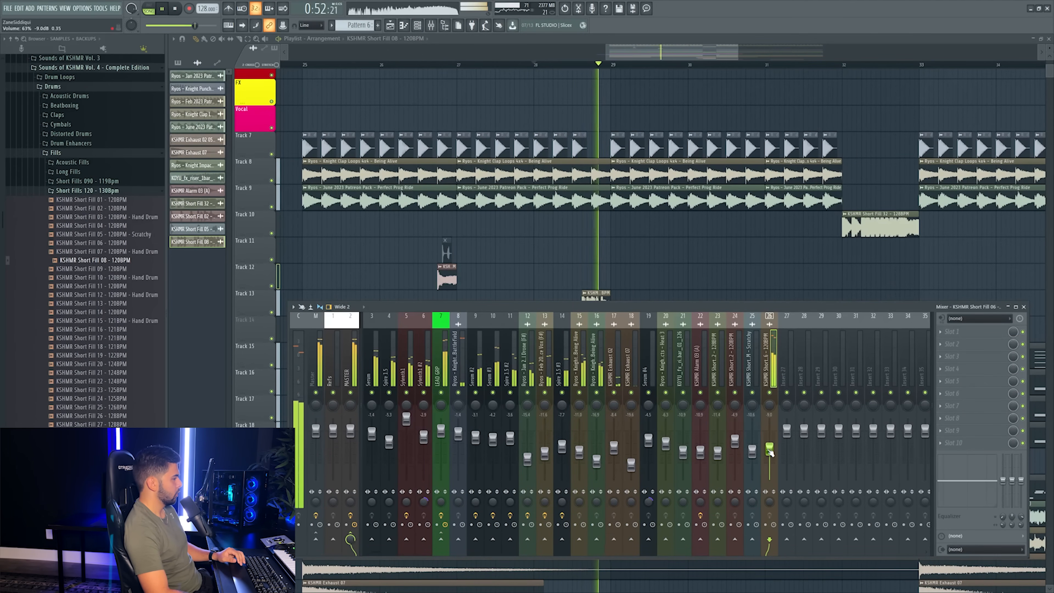
- Play the arrangement from just before bar 25 to check the added fills in context
left_click_drag(665, 51, 625, 53)
left_click(529, 66)
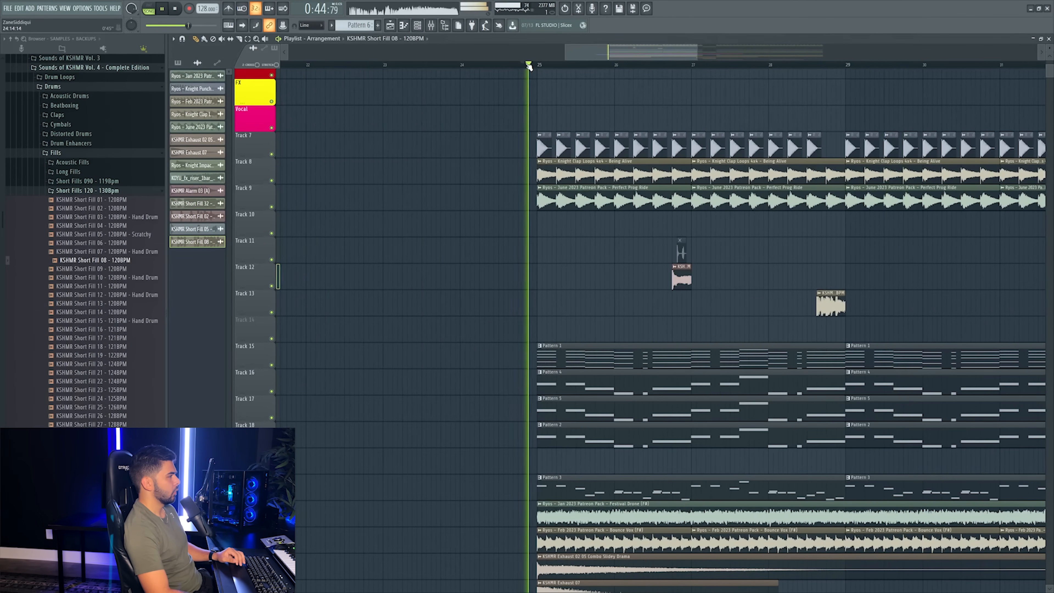
scroll(528, 66, "down", 4)
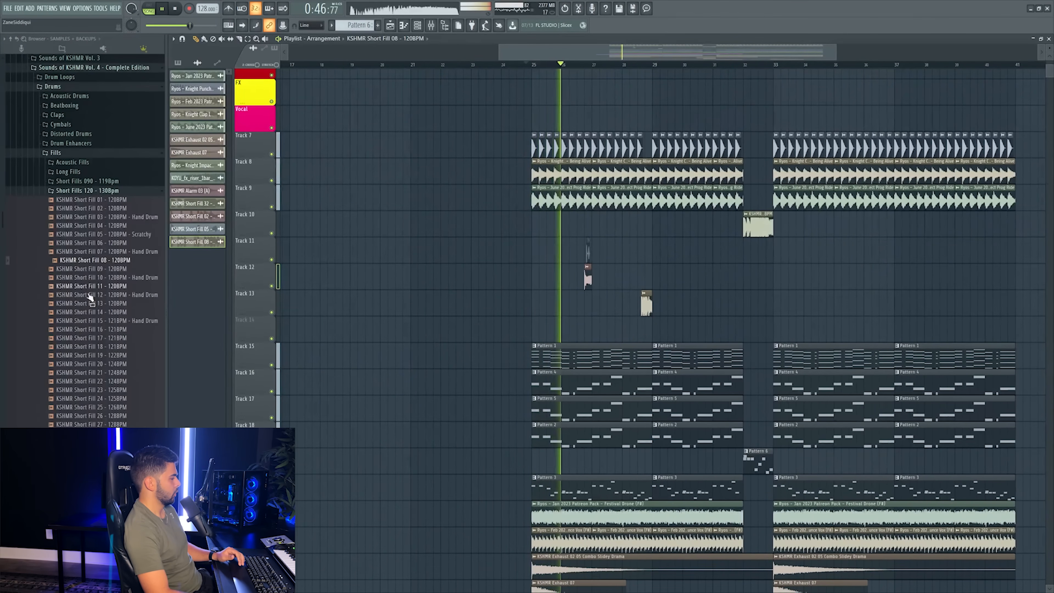
- Copy the bar 26 Short Fill 02 clip and the bar 28 Short Fill 08 clip to bars 30 and 32
scroll(89, 296, "down", 8)
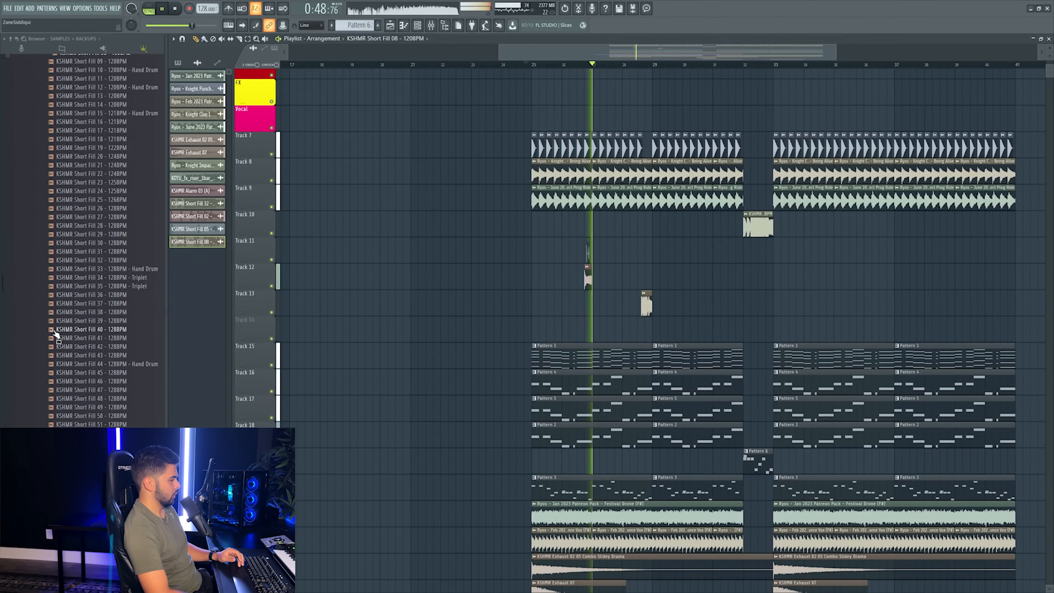
scroll(57, 334, "down", 6)
left_click_drag(558, 278, 709, 318)
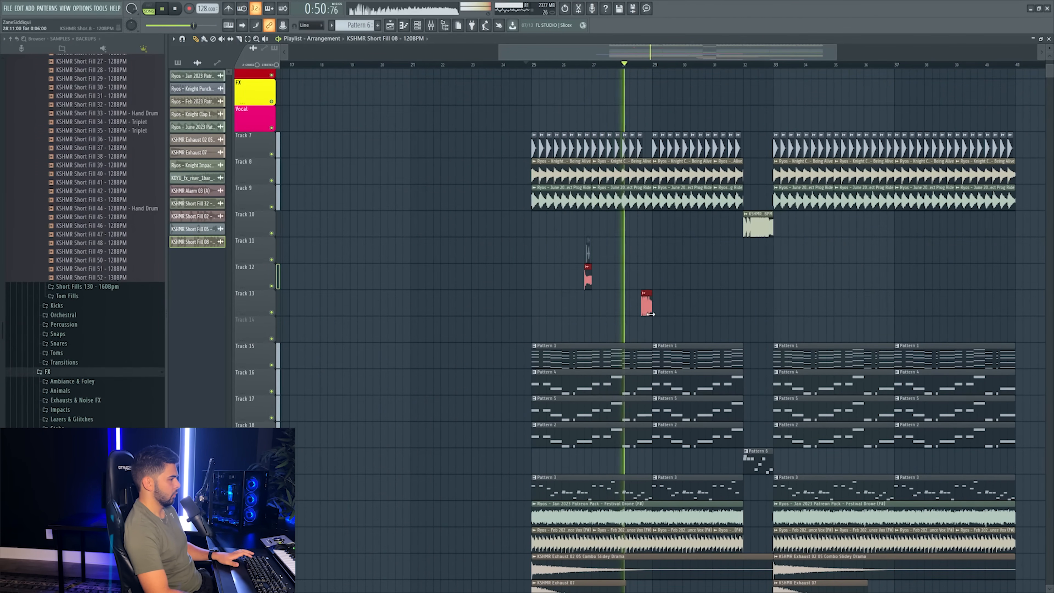
left_click_drag(641, 308, 763, 308)
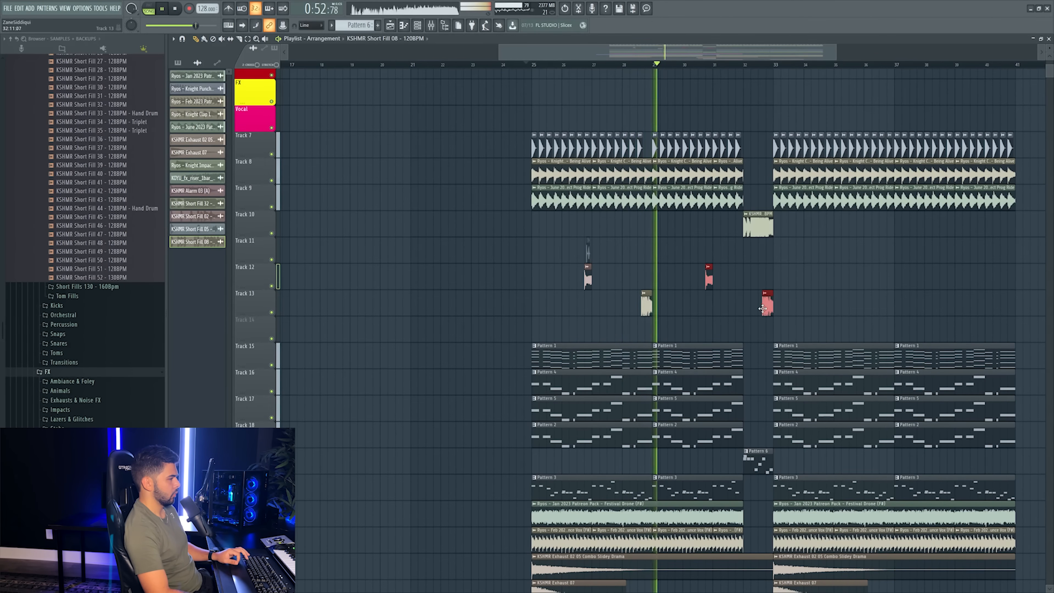
- Insert an empty playlist track between Track 25 and the KSHMR Exhaust 02 clips
left_click(431, 25)
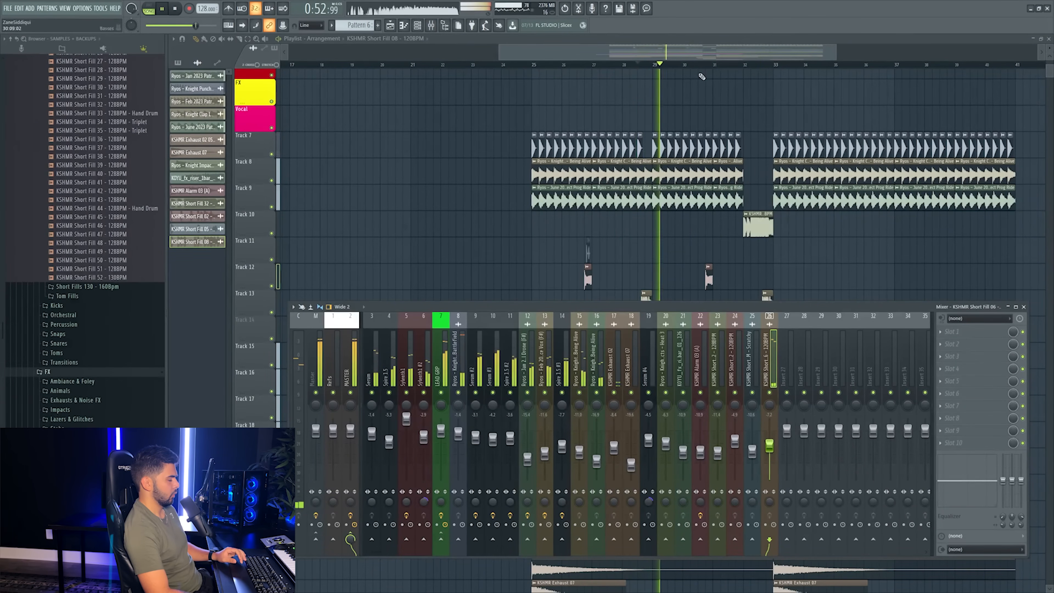
key("F9")
scroll(697, 83, "down", 4)
right_click(250, 354)
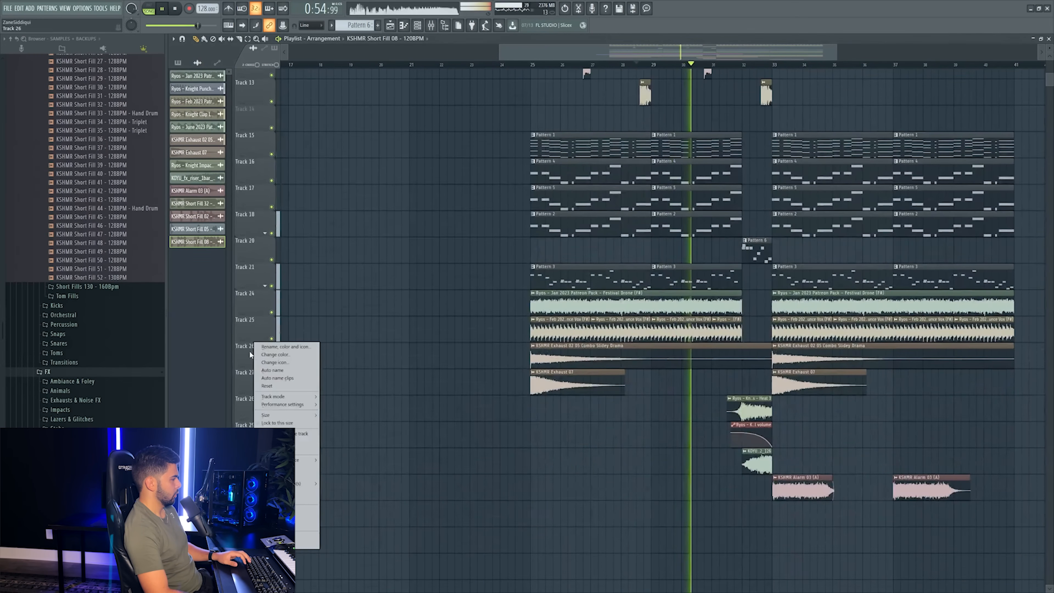
left_click(278, 517)
scroll(679, 260, "up", 3)
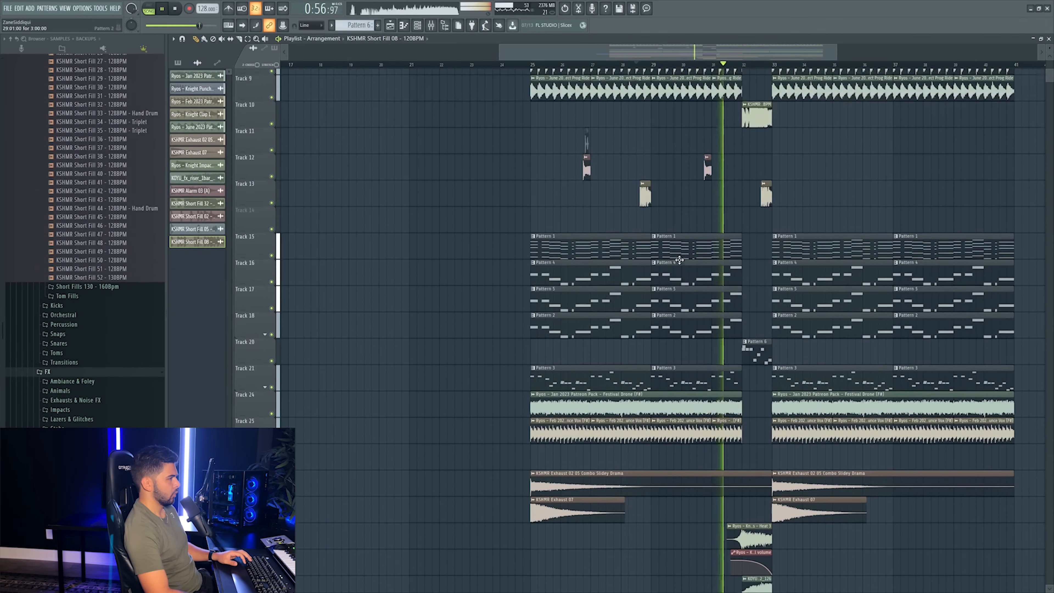
- Delete the copied Short Fill 08 clip at the end of bar 32 and stop playback
left_click(193, 216)
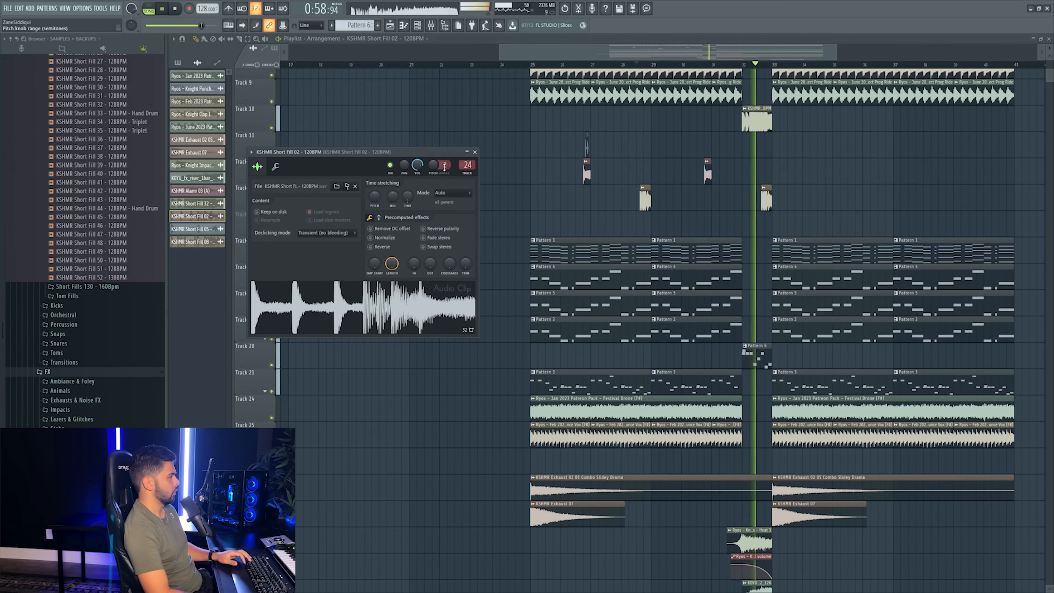
right_click(770, 188)
key("space")
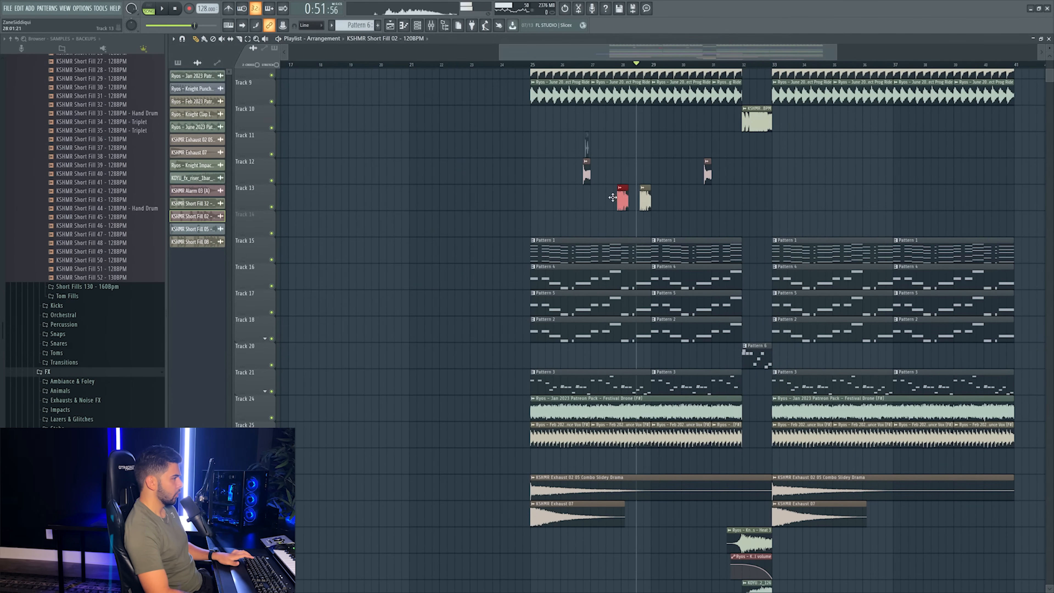
- Place a full-length copy of Short Fill 08 on Track 13, starting at the last beat of bar 26 under Short Fill 02
scroll(588, 171, "up", 6, "ctrl")
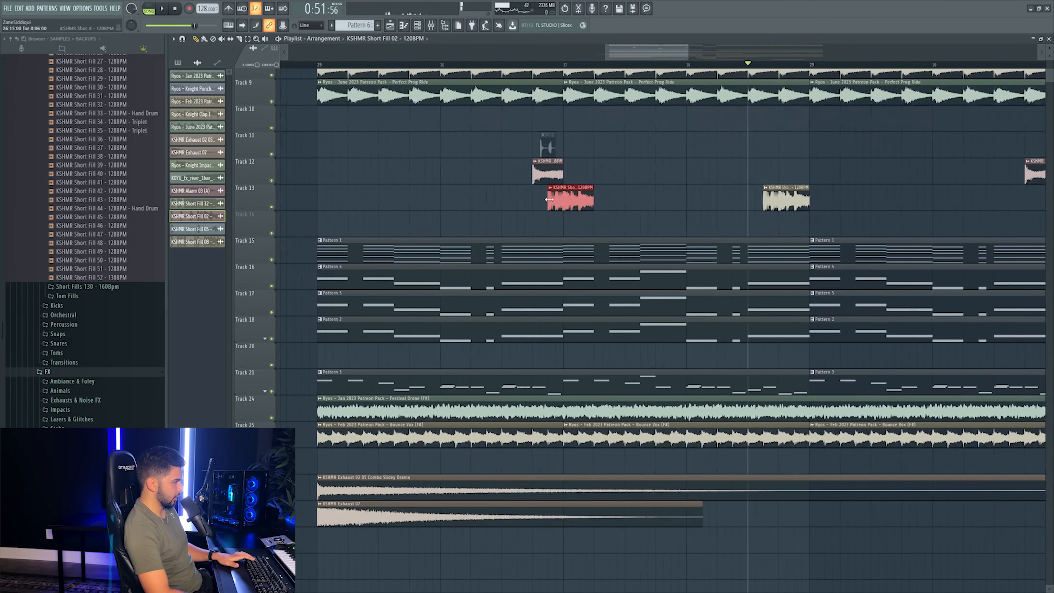
scroll(540, 199, "left", 2)
left_click_drag(578, 197, 641, 197)
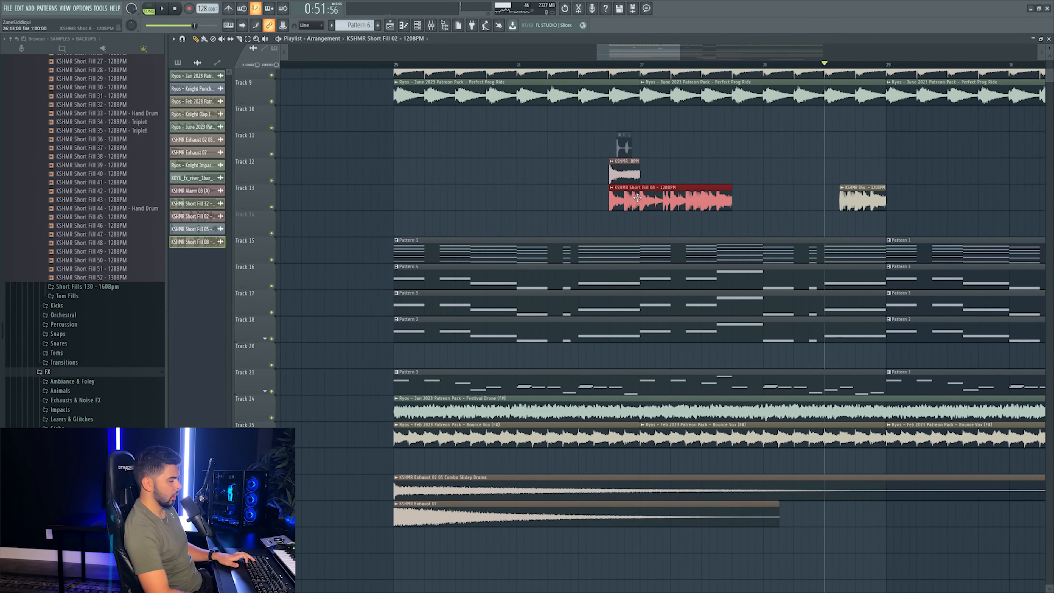
scroll(640, 55, "up", 3)
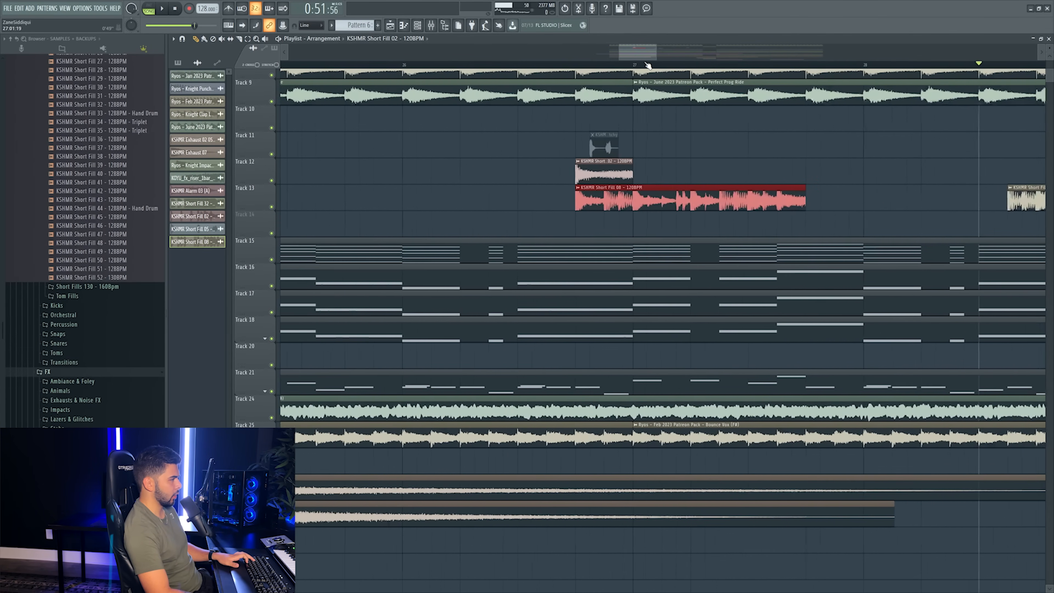
scroll(686, 57, "down", 5)
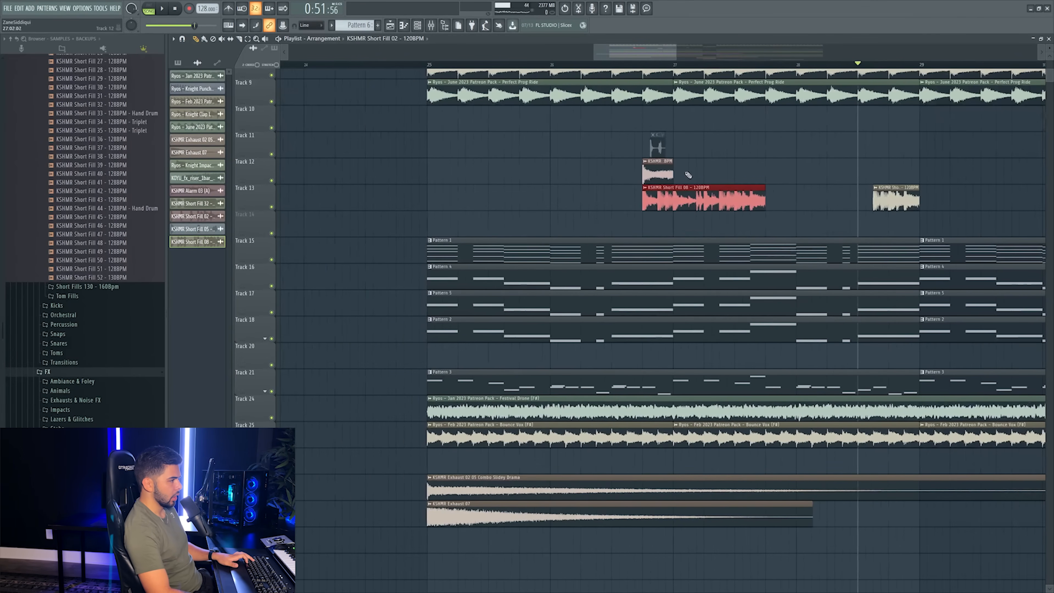
- Solo Tracks 12 and 13 and set the playback position to the last beat of bar 26
left_click(272, 181, "ctrl")
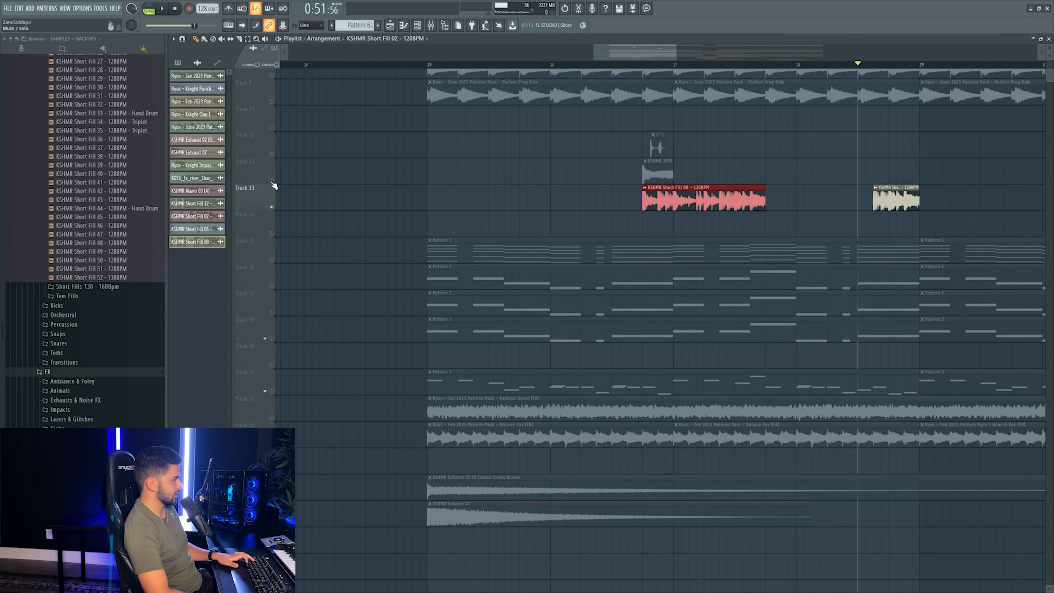
scroll(686, 57, "left", 5)
scroll(738, 65, "up", 6)
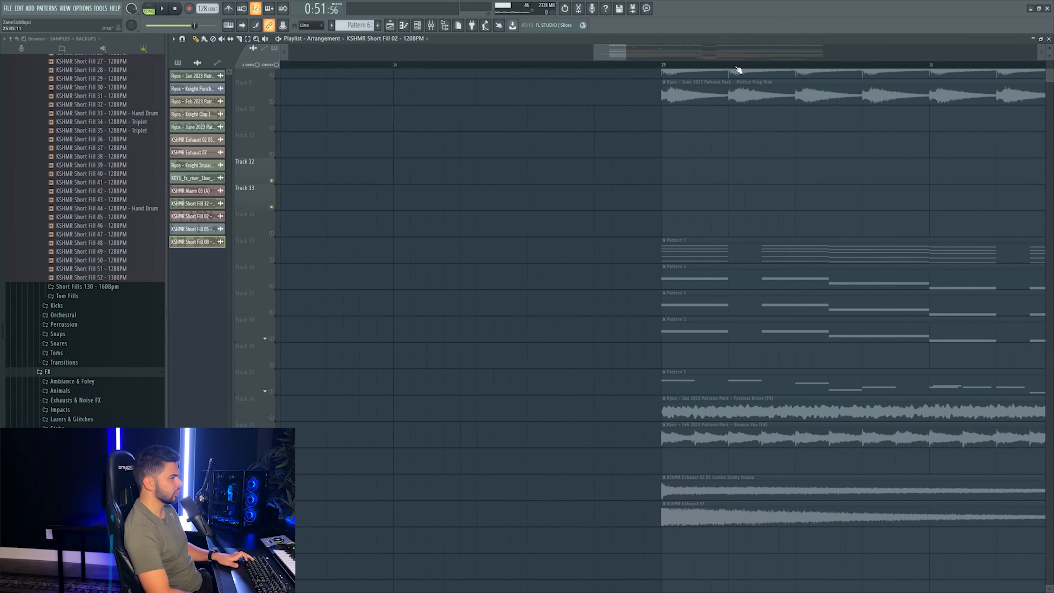
left_click_drag(605, 55, 639, 71)
left_click(659, 71)
left_click(667, 64)
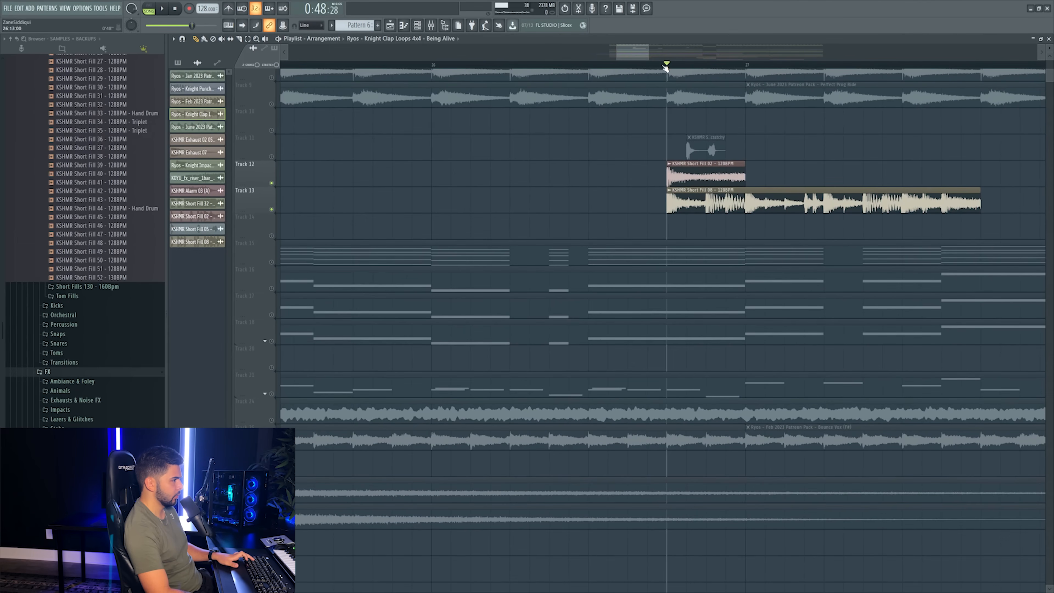
- Play the layered Short Fill 02 and Short Fill 08 clips repeatedly from the last beat of bar 26
key("space")
key("space")
key("space")
mouse_move(834, 203)
left_mouse_down()
mouse_move(696, 204)
mouse_move(843, 204)
left_mouse_up()
key("space")
key("space")
key("space")
key("space")
key("space")
key("space")
key("space")
key("space")
- Shorten the bar 26 Short Fill 08 clip on Track 13 to its first half beat and play the layered fills
left_click_drag(977, 203, 705, 204)
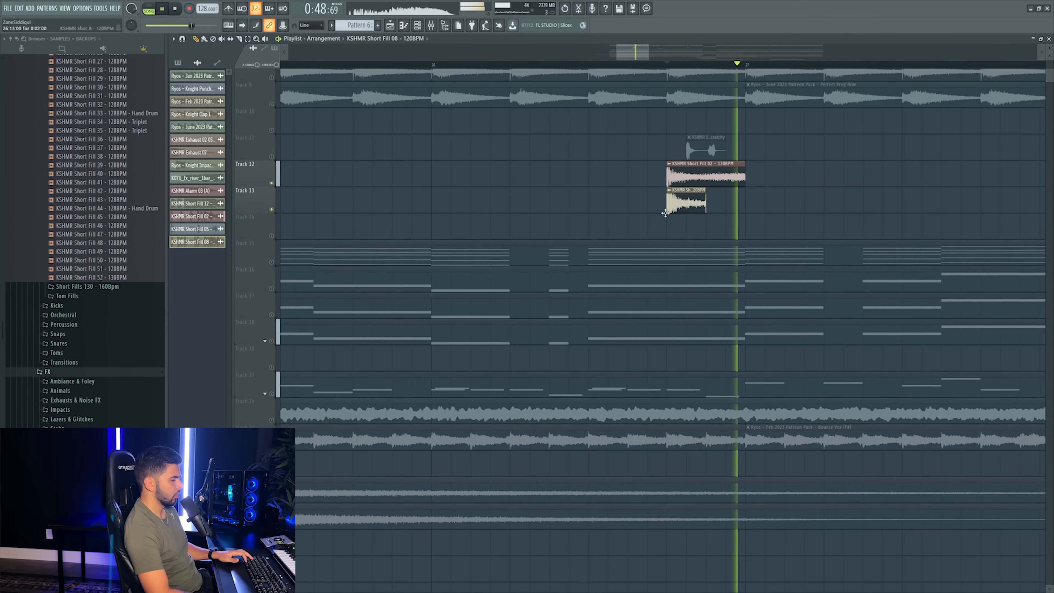
key("space")
key("space")
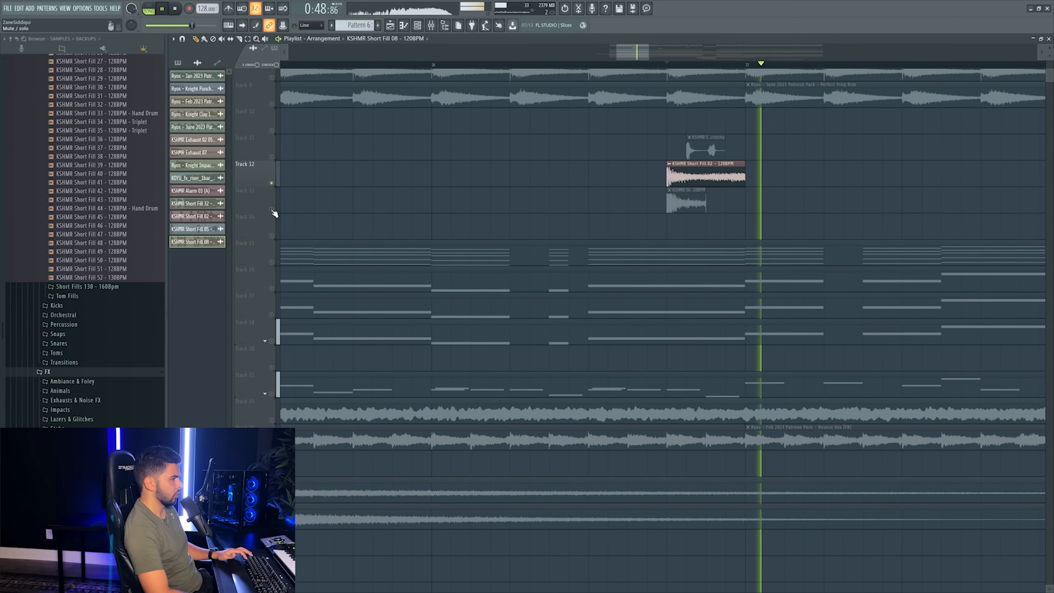
- Restore all playlist tracks from solo and play the arrangement from around the second beat of bar 26
key("space")
right_click(277, 186)
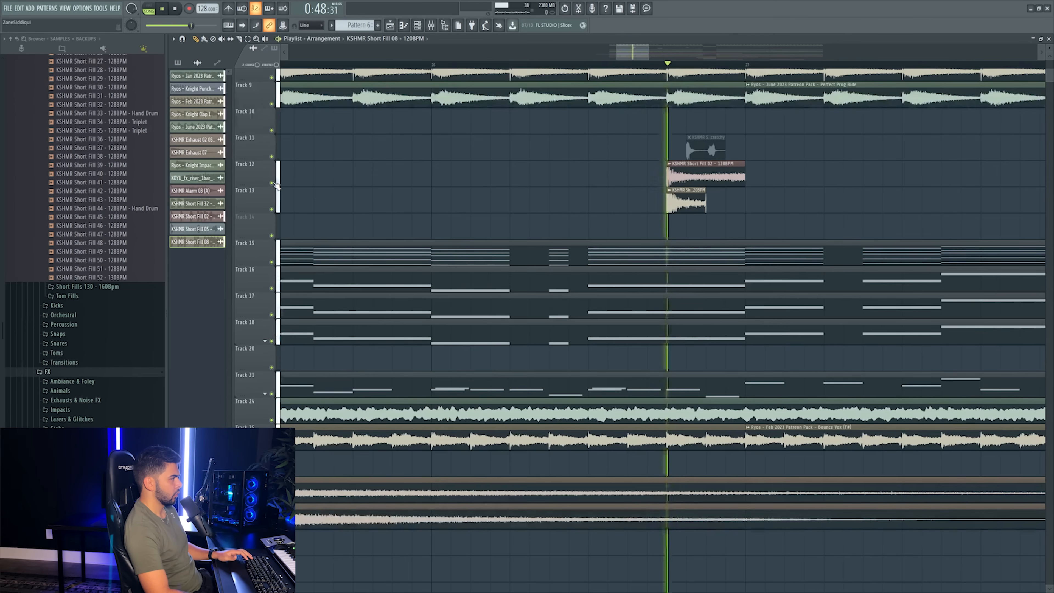
left_click(551, 65)
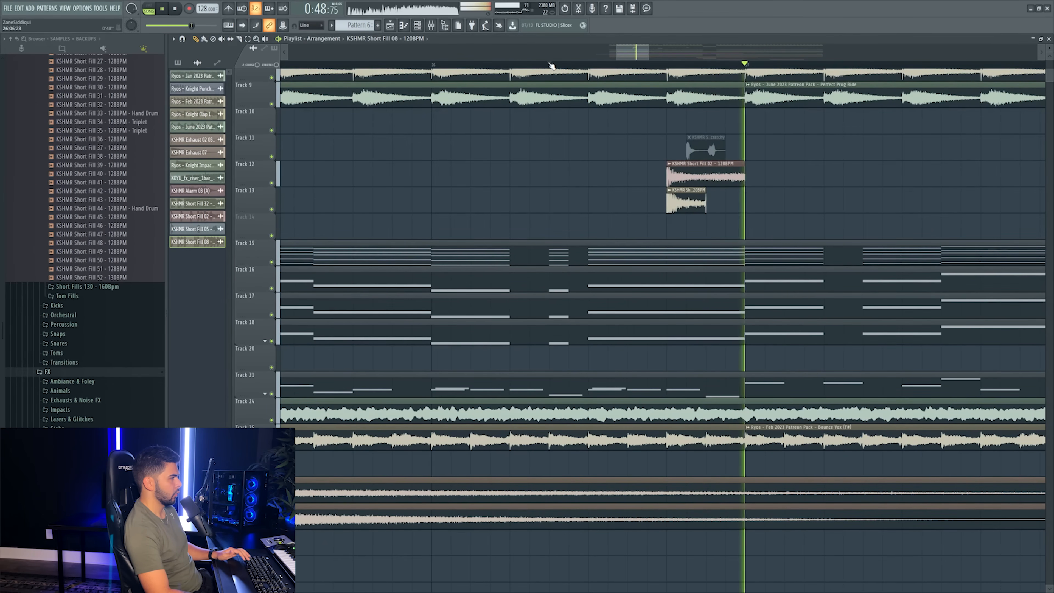
- Copy the half-beat Short Fill 08 clip to the last beat of bar 30 on Track 13, under the Short Fill 02 clip
scroll(551, 66, "down", 3)
scroll(551, 66, "down", 1)
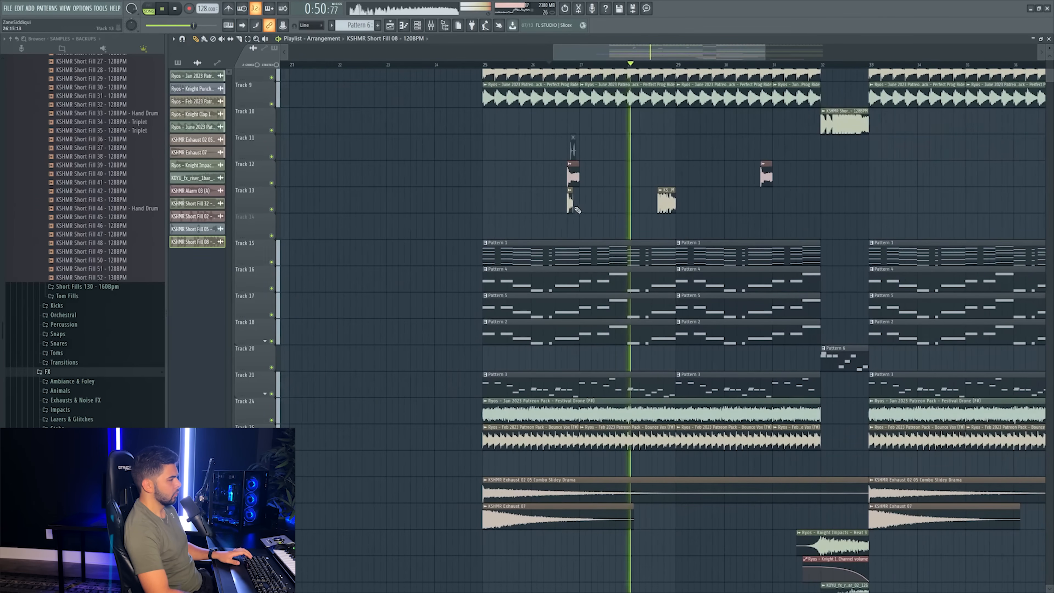
left_click(798, 207)
left_click_drag(798, 210, 763, 210)
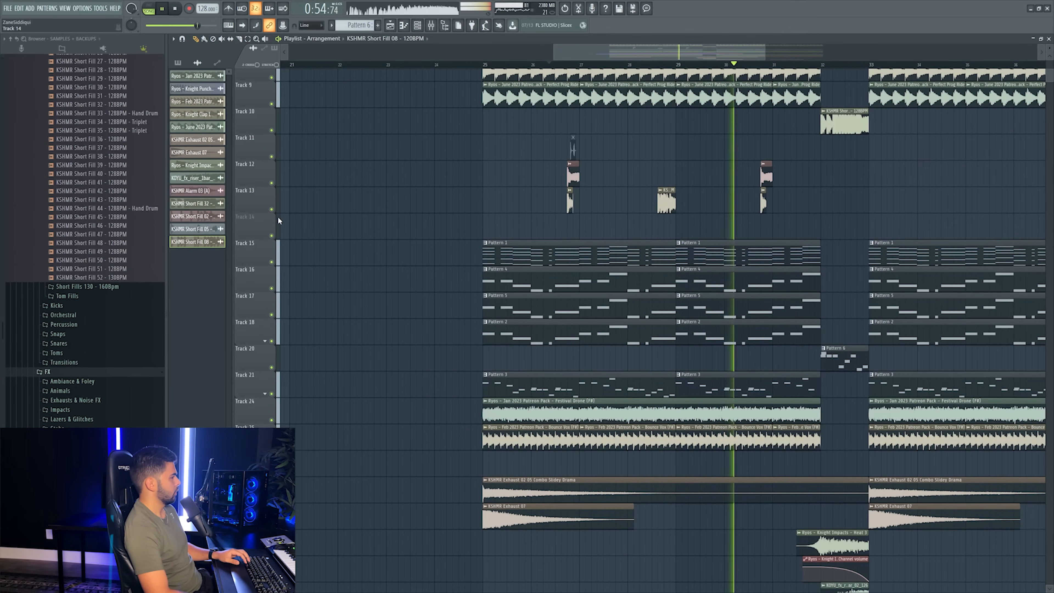
- Solo Track 13 and play it from the middle of bar 26, then stop playback
scroll(290, 215, "up", 3)
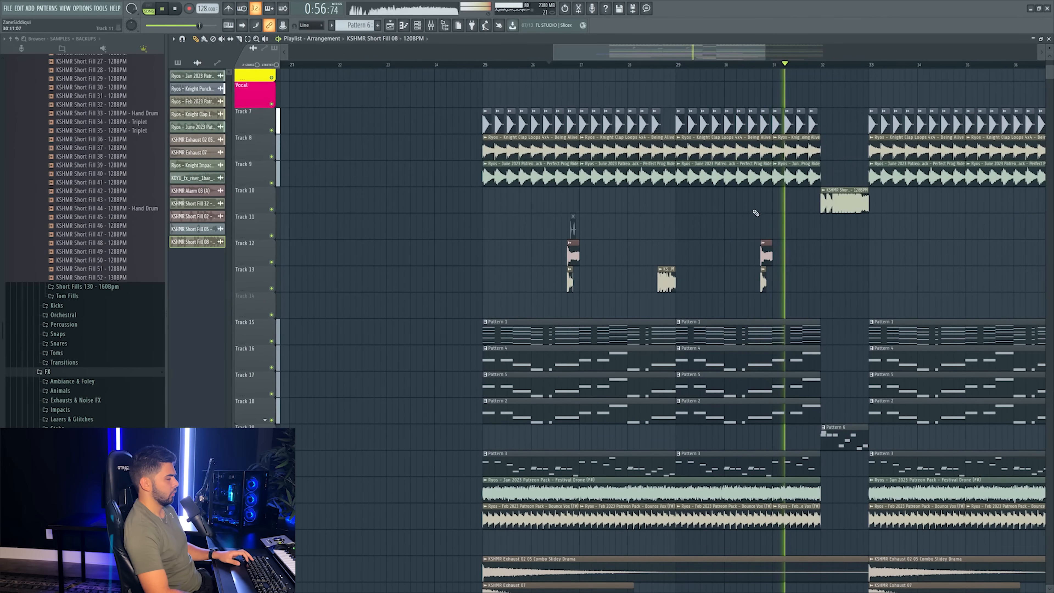
left_click(558, 65)
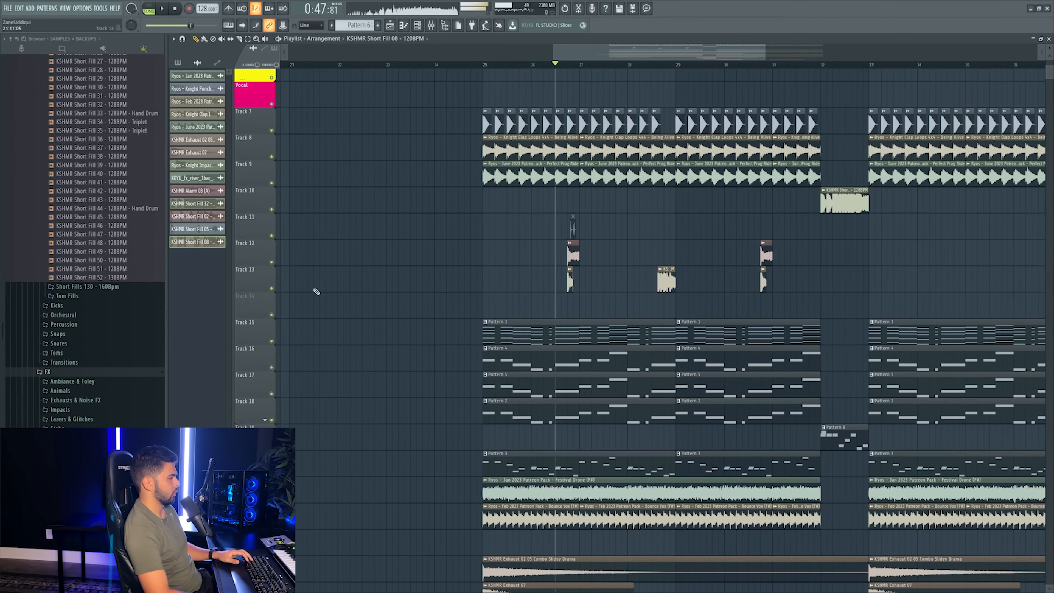
left_click(272, 289)
left_click(272, 289, "ctrl")
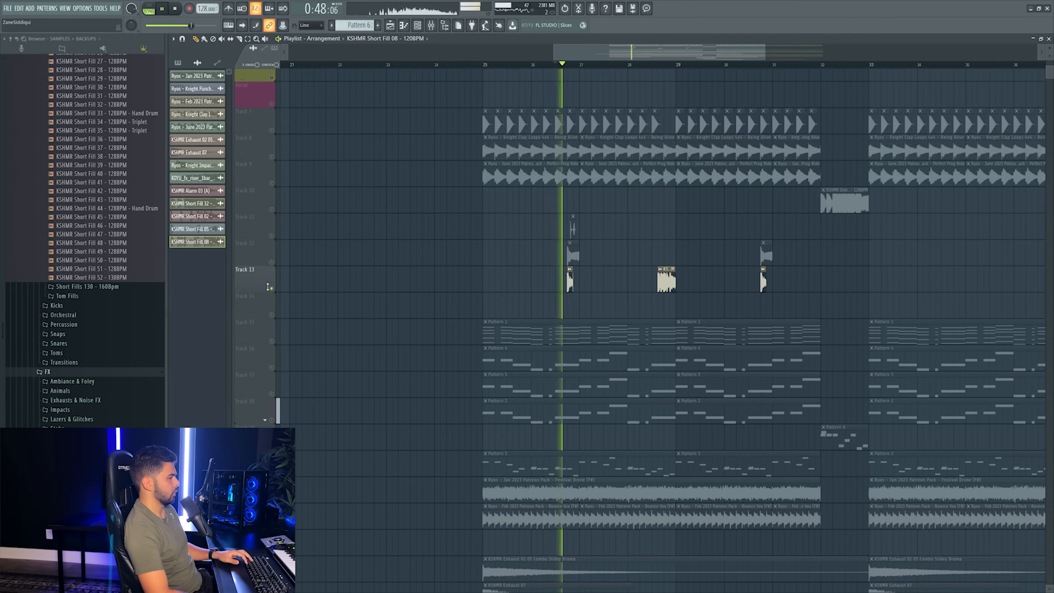
key("space")
- Make the bar 26 Short Fill 08 clip unique and extend it to one full beat
left_click_drag(564, 53, 524, 52)
scroll(661, 67, "up", 12)
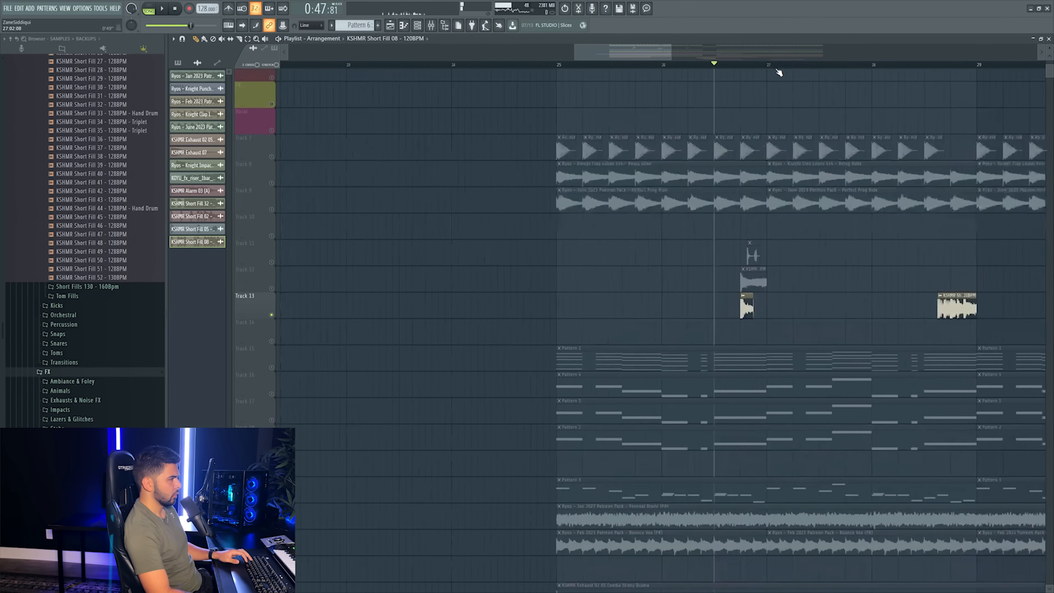
left_click(564, 298)
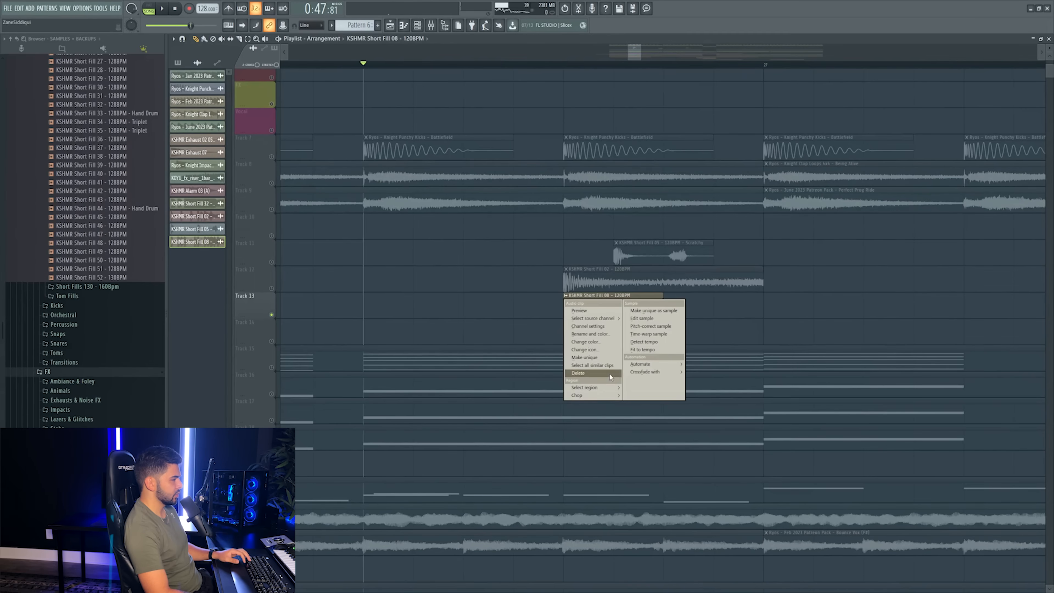
left_click(586, 357)
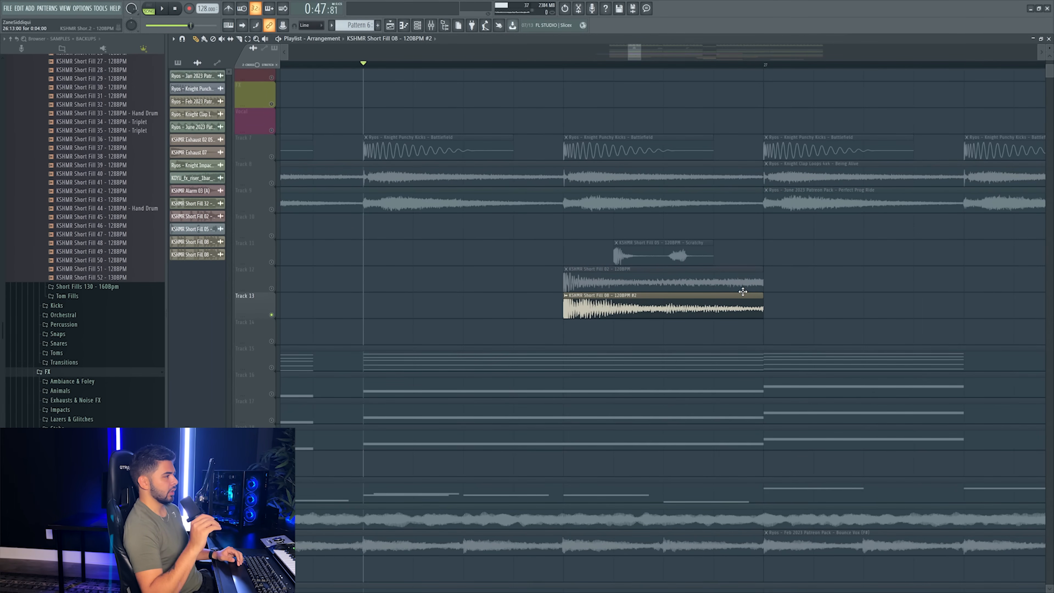
- Set the unique Short Fill 08 clip's declicking mode to Smooth (bleeding) and trim its start slightly
double_click(683, 297)
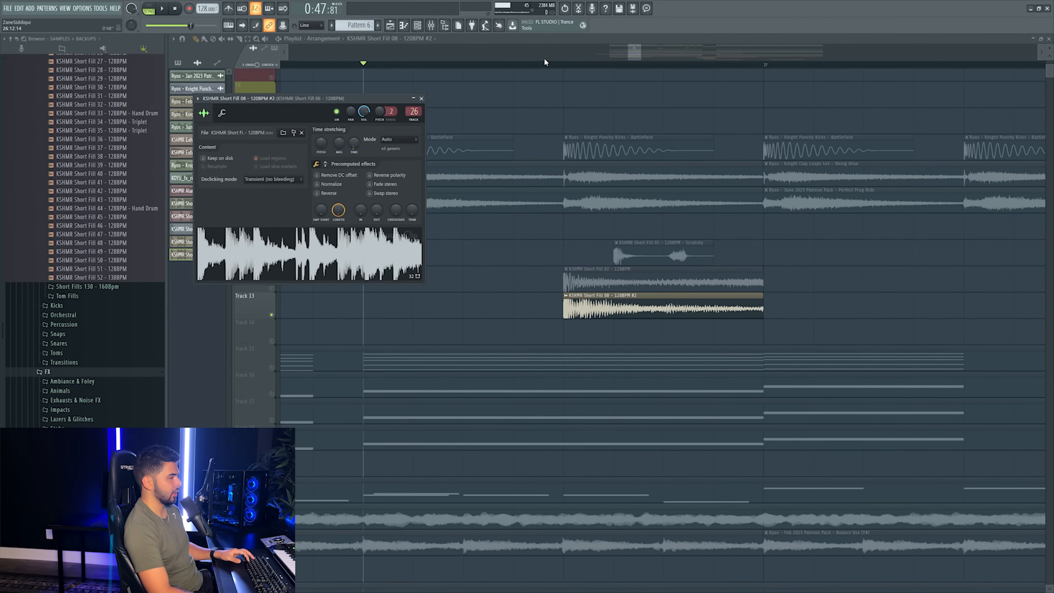
left_click(564, 63)
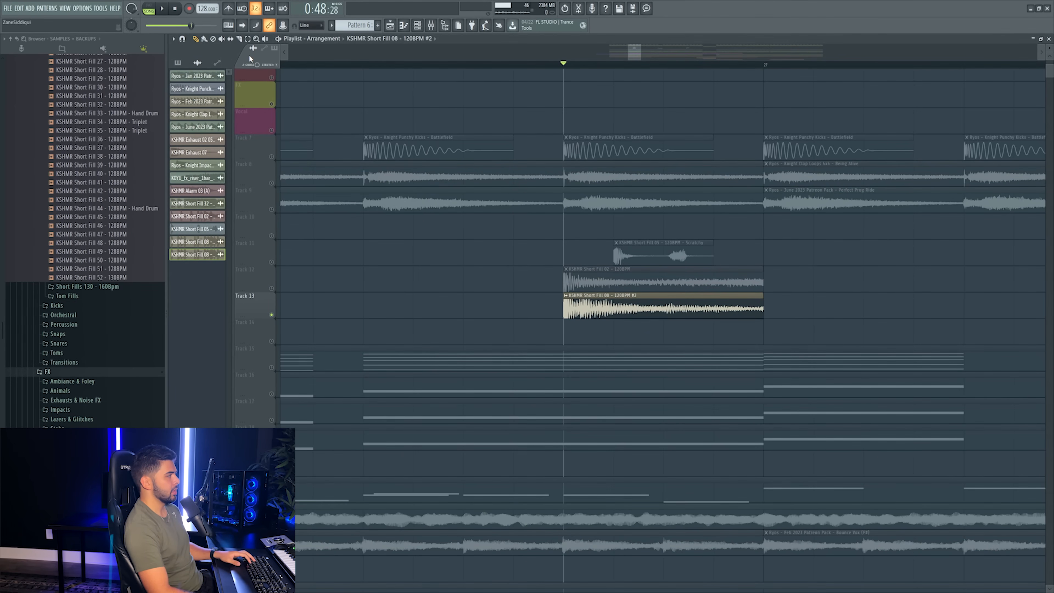
double_click(624, 298)
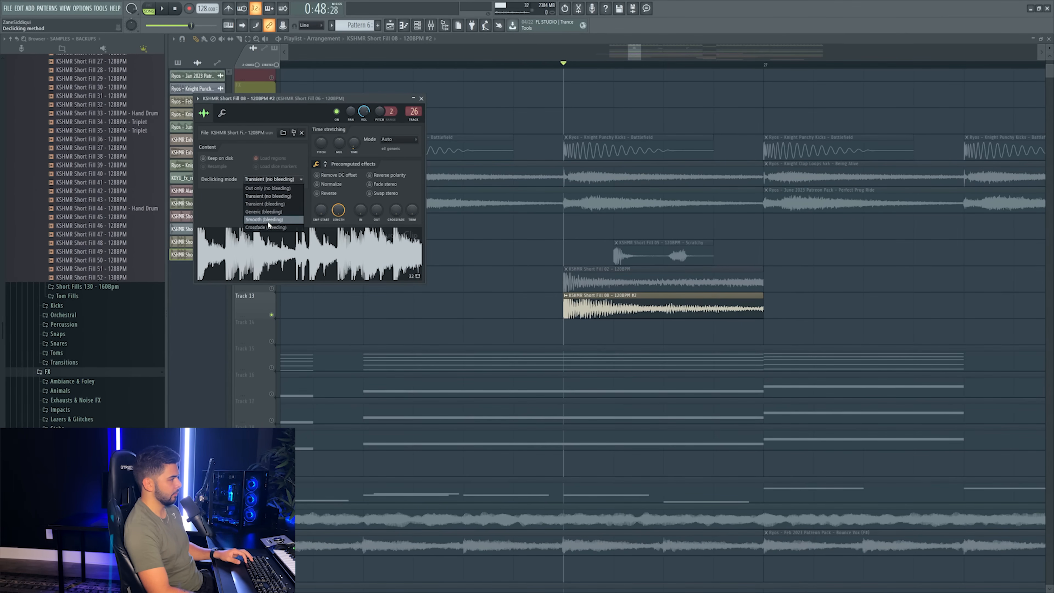
left_click(265, 219)
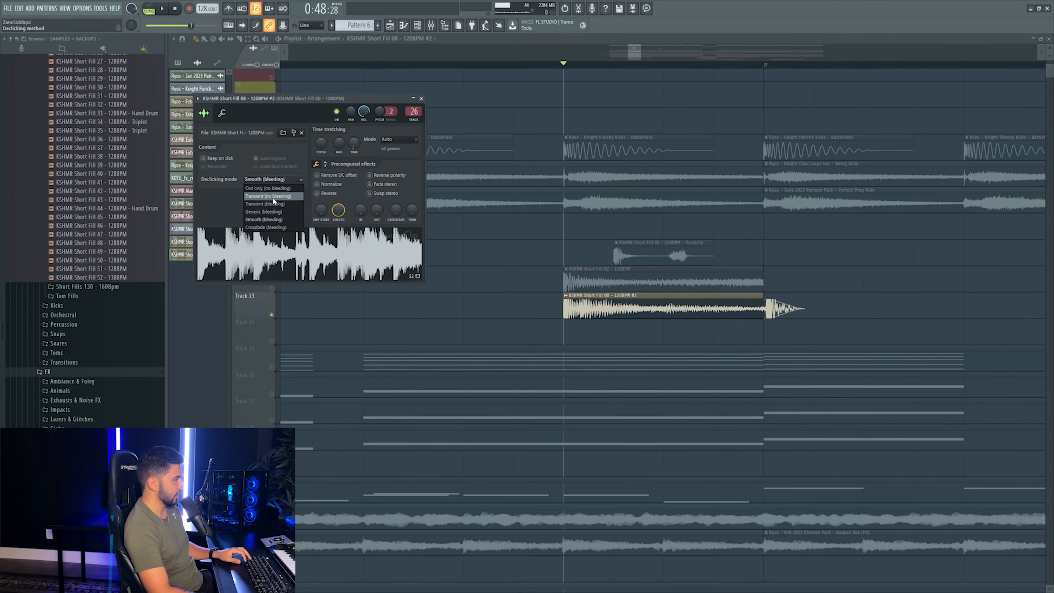
left_click(274, 219)
key("Escape")
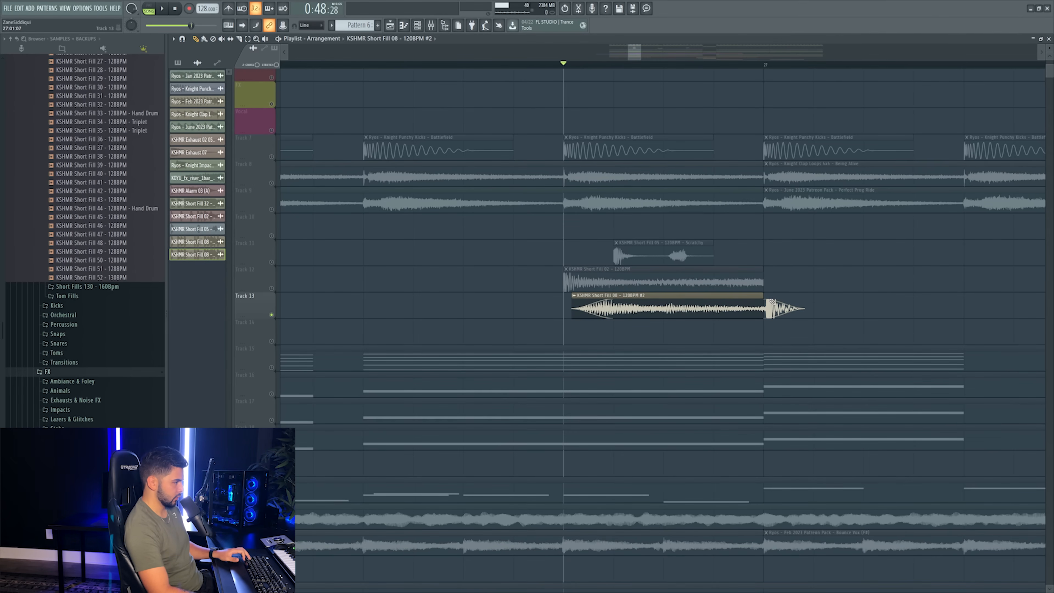
- Shorten the end of the bar 26 Short Fill 08 clip so its fade finishes at bar 27, and play it alone and with Track 12
key("space")
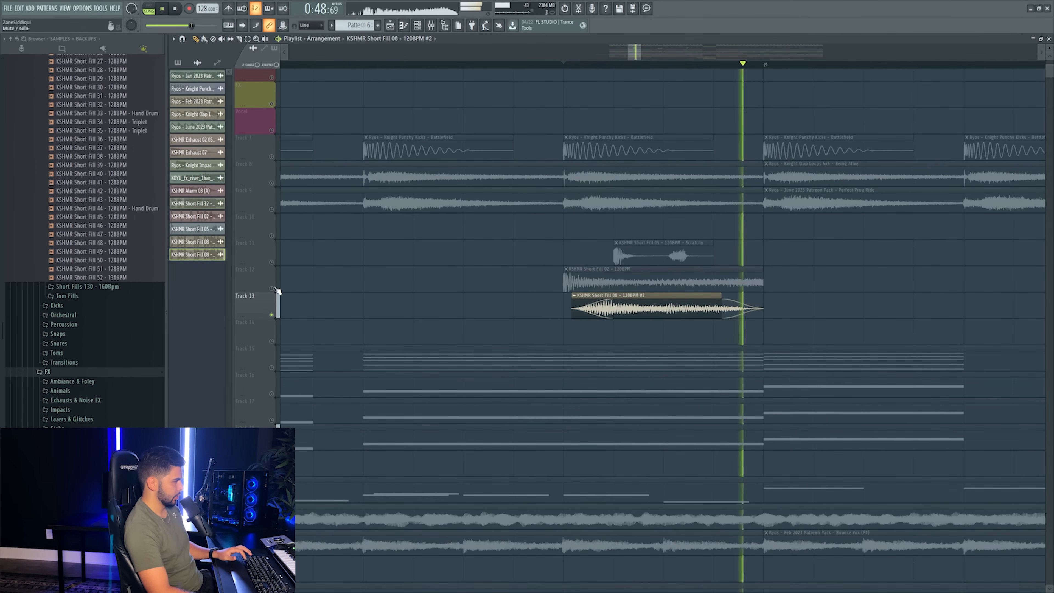
key("space")
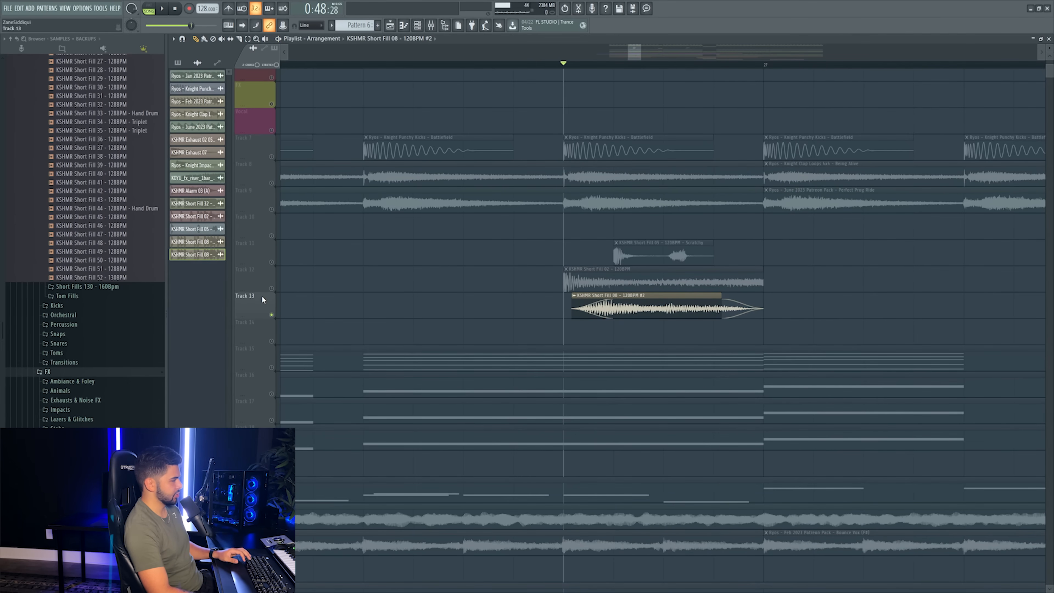
left_click(272, 288)
key("space")
key("space")
scroll(481, 70, "down", 4)
key("space")
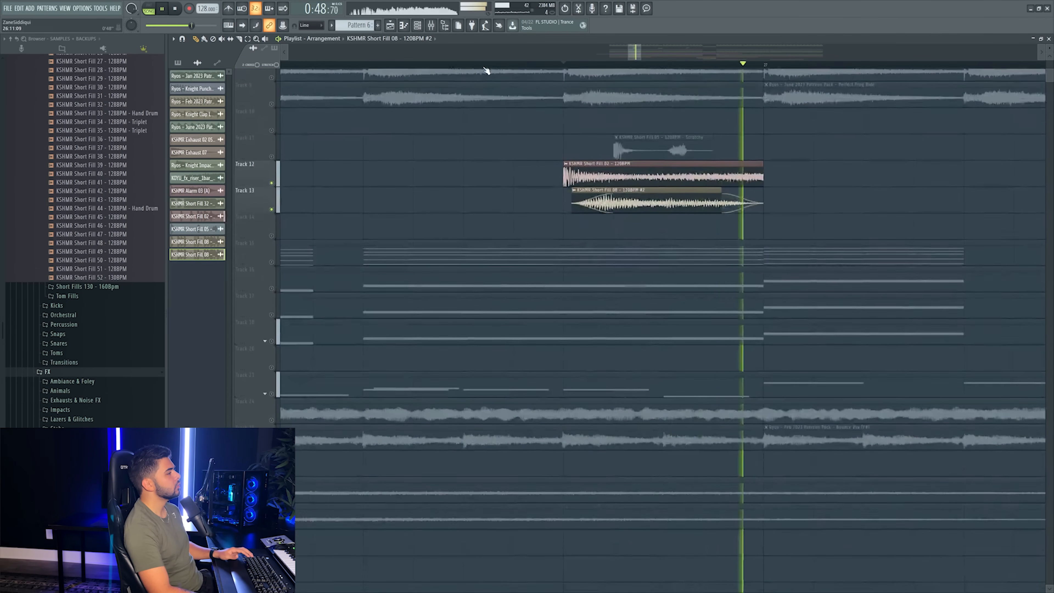
- Stop playback and clear the track soloing so the whole arrangement sounds again
key("space")
scroll(486, 68, "down", 10)
right_click(272, 157)
left_click(273, 157)
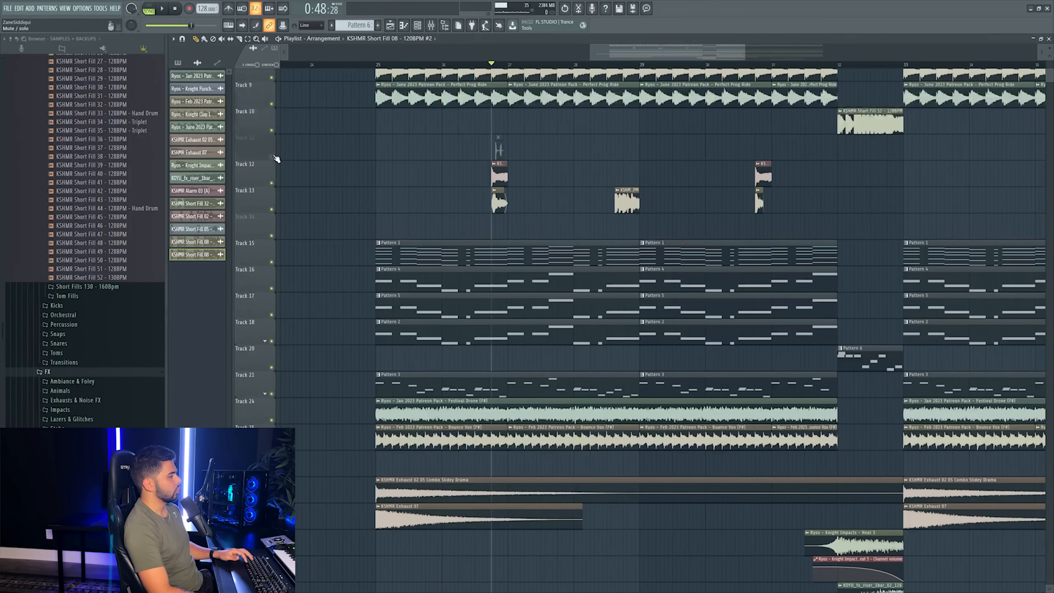
right_click(274, 157)
right_click(271, 130)
- Play the bar 26 fill in the full mix and replace the bar 30 Short Fill 08 clip with a copy of the unique version
key("space")
key("space")
left_click_drag(517, 92, 525, 94)
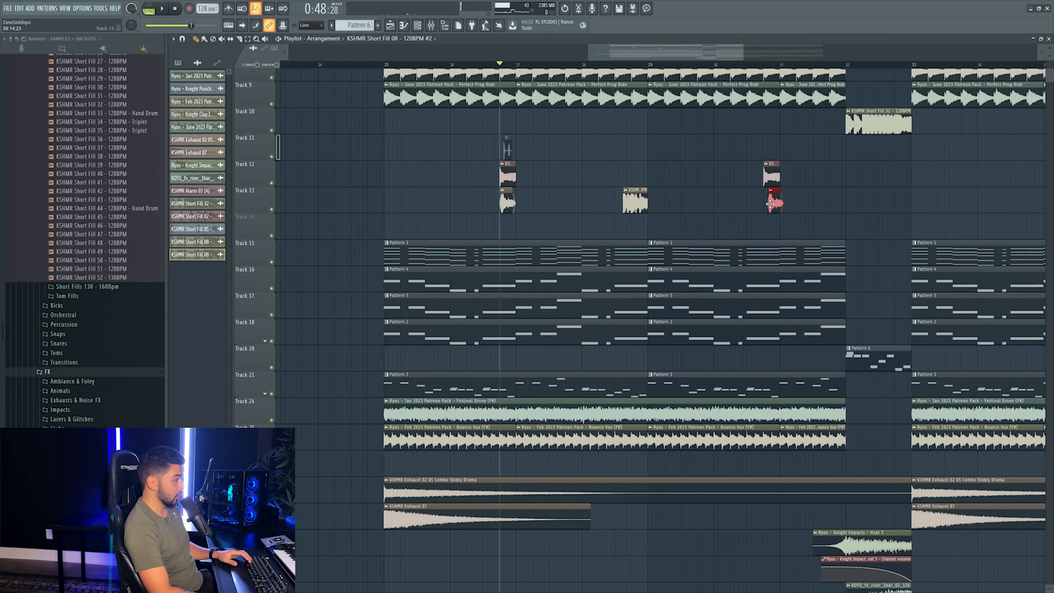
- Insert an empty track directly above the track holding the muted bar 26 fill clip
scroll(313, 214, "up", 3)
right_click(260, 230)
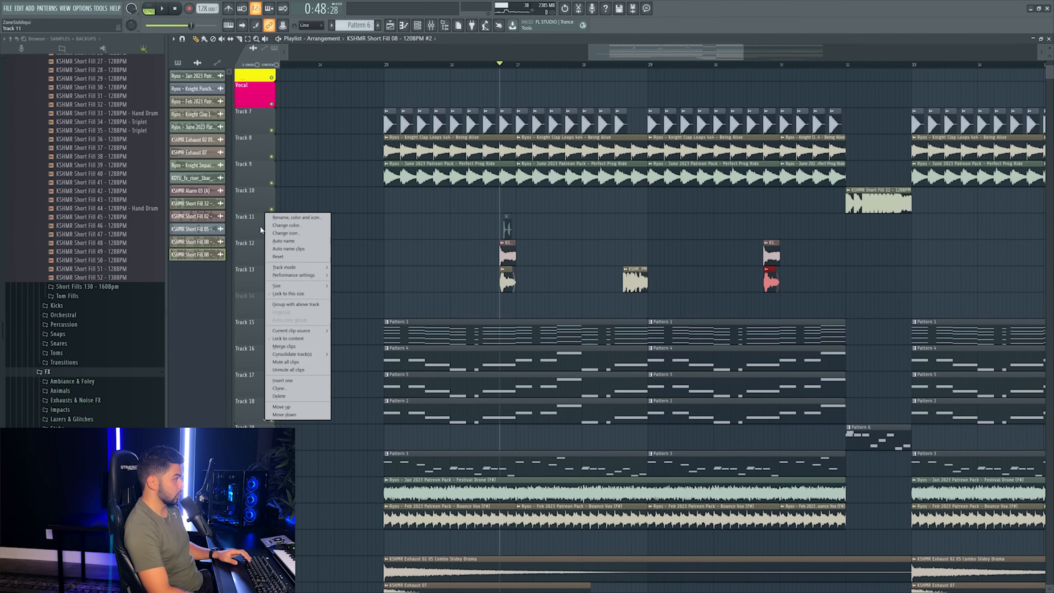
left_click(287, 389)
- Find the Ryos Ultimate Collection Vol. 1 folder in the sample browser and expand its Drums folder
scroll(62, 365, "down", 10)
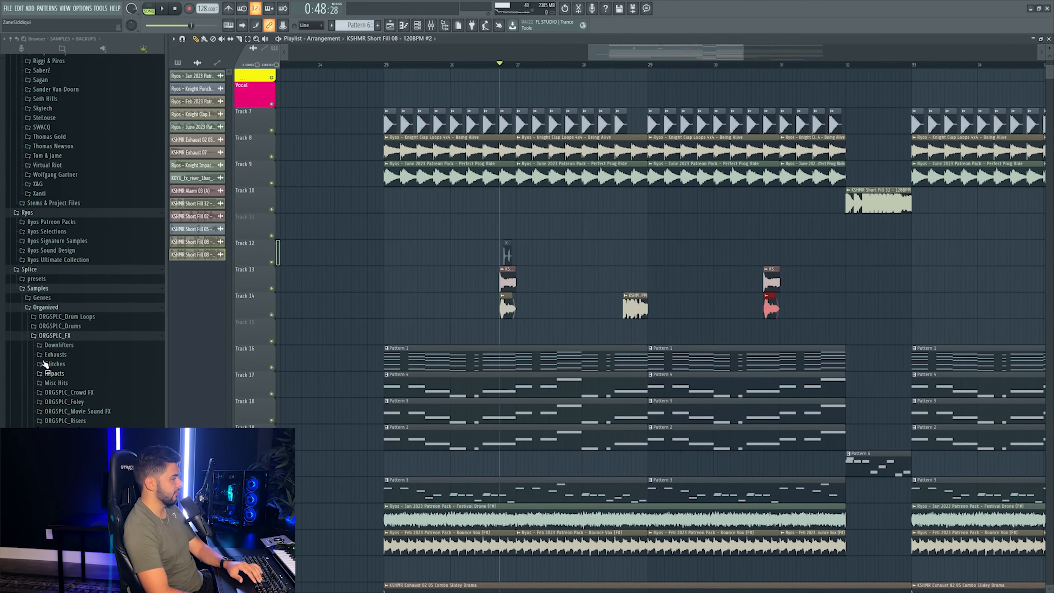
left_click(58, 260)
left_click(62, 269)
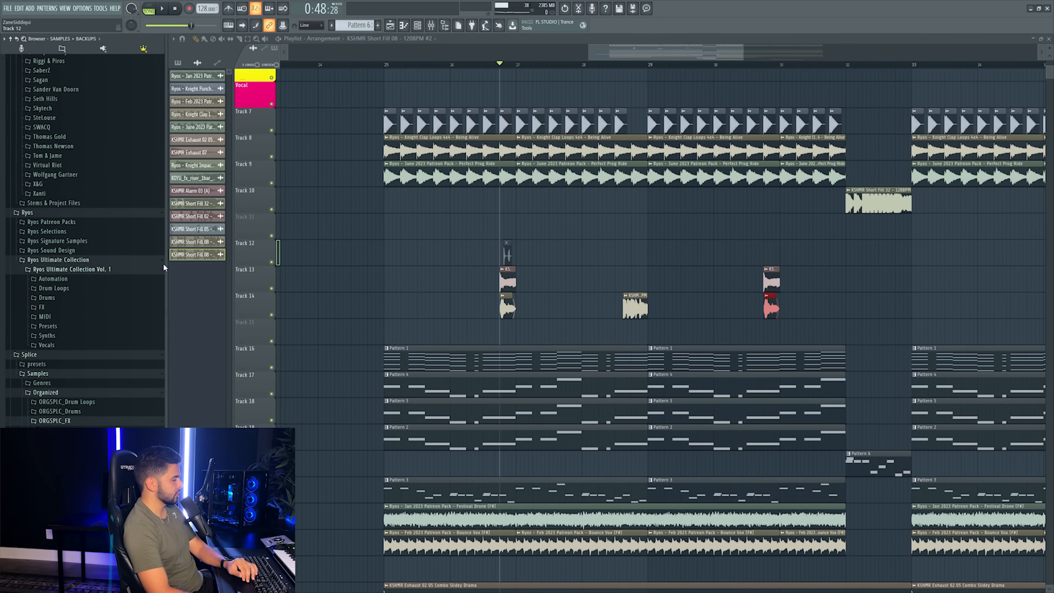
left_click(46, 297)
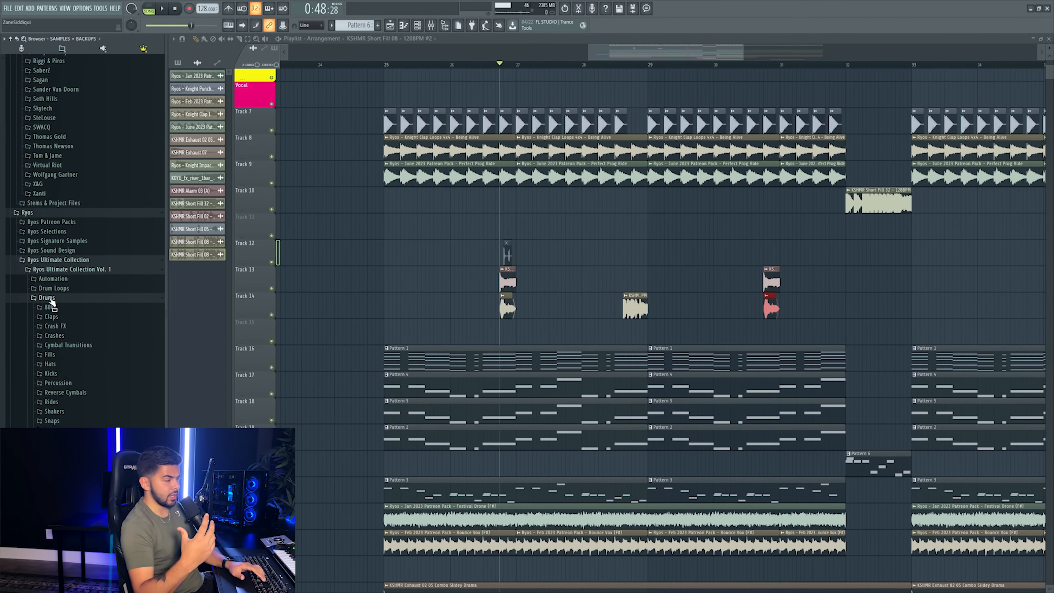
scroll(296, 265, "down", 3)
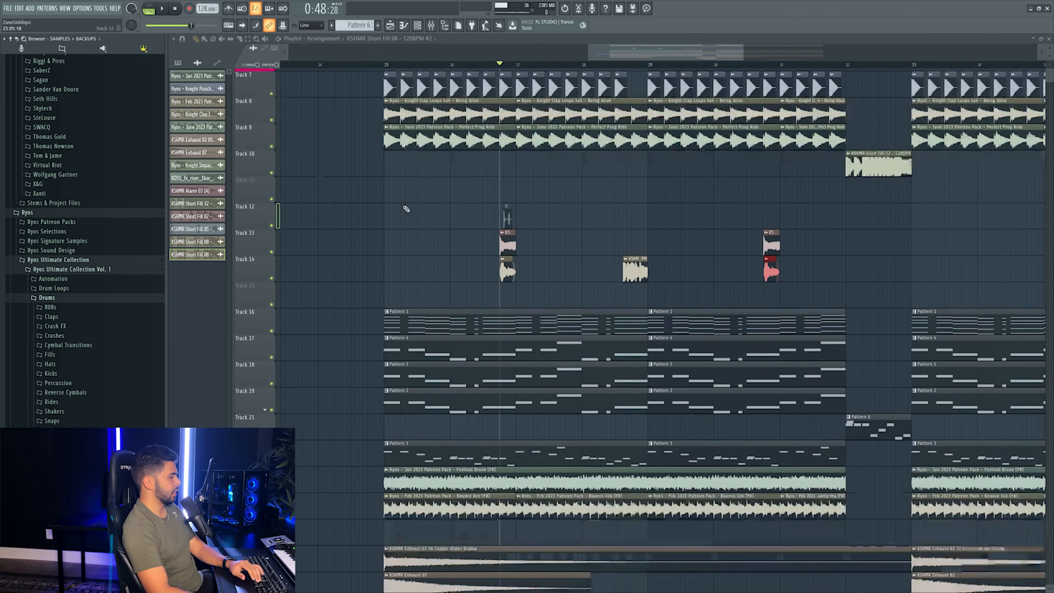
- Play the arrangement from just before the bar 26 fills and stop playback
left_click(389, 64)
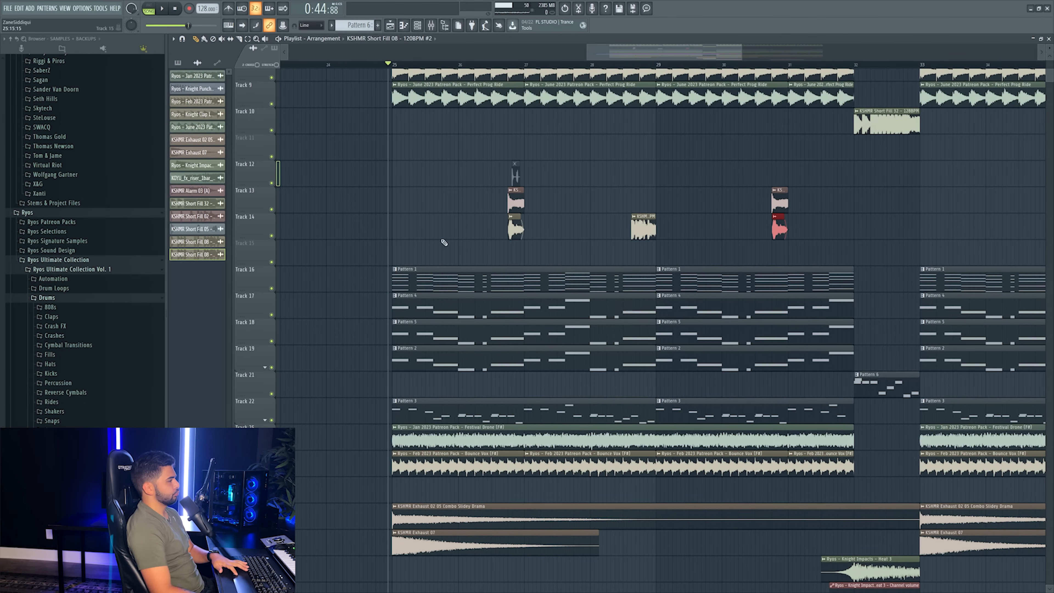
left_click(501, 64)
key("space")
key("space")
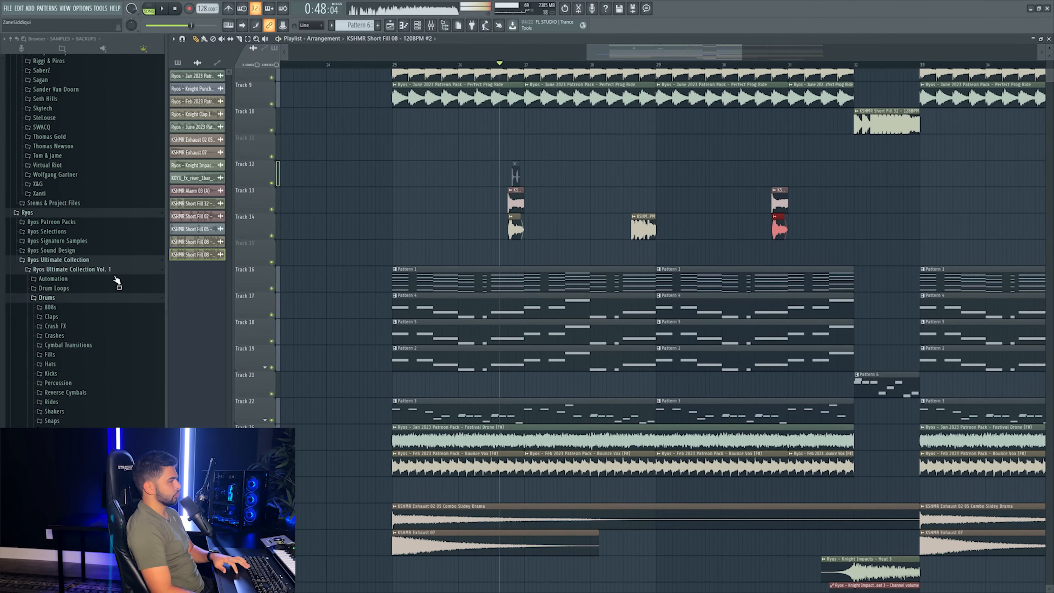
- Place the Knight Clap Fills - Battlefield sample on Track 11 late in bar 25 and play from just before bar 25
left_click(63, 371)
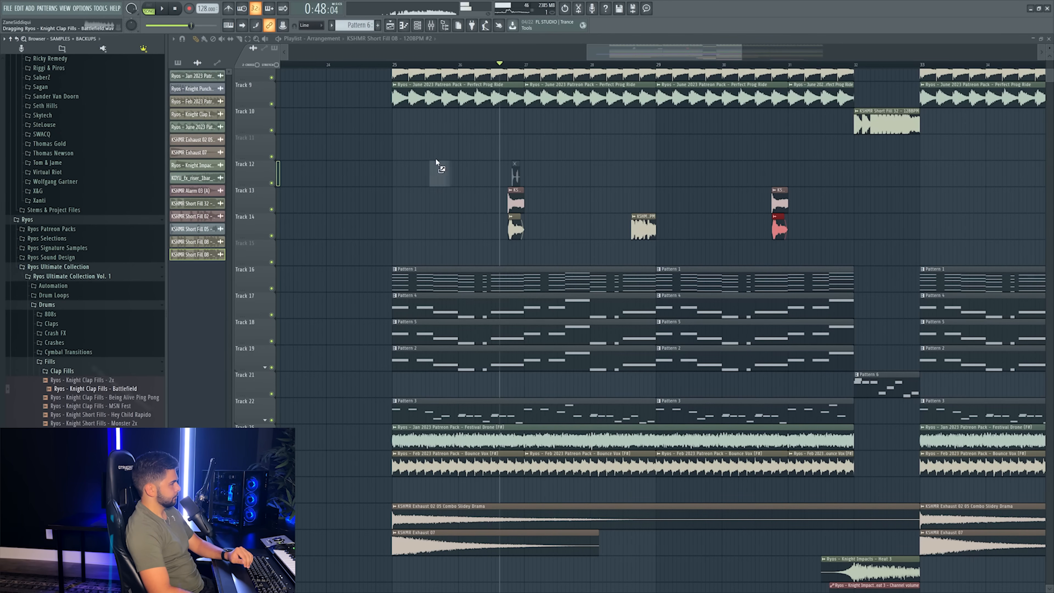
left_click(378, 61)
key("space")
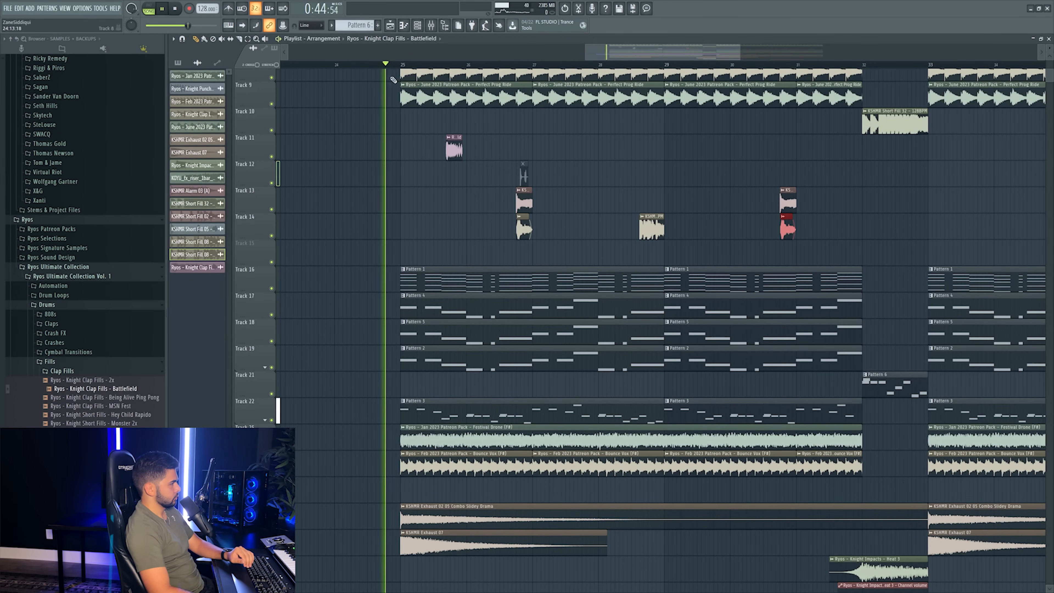
- Route the Battlefield clap fill to mixer track 27 and lower its volume to about -7.4 dB while listening
double_click(459, 151)
key("space")
key("ctrl+l")
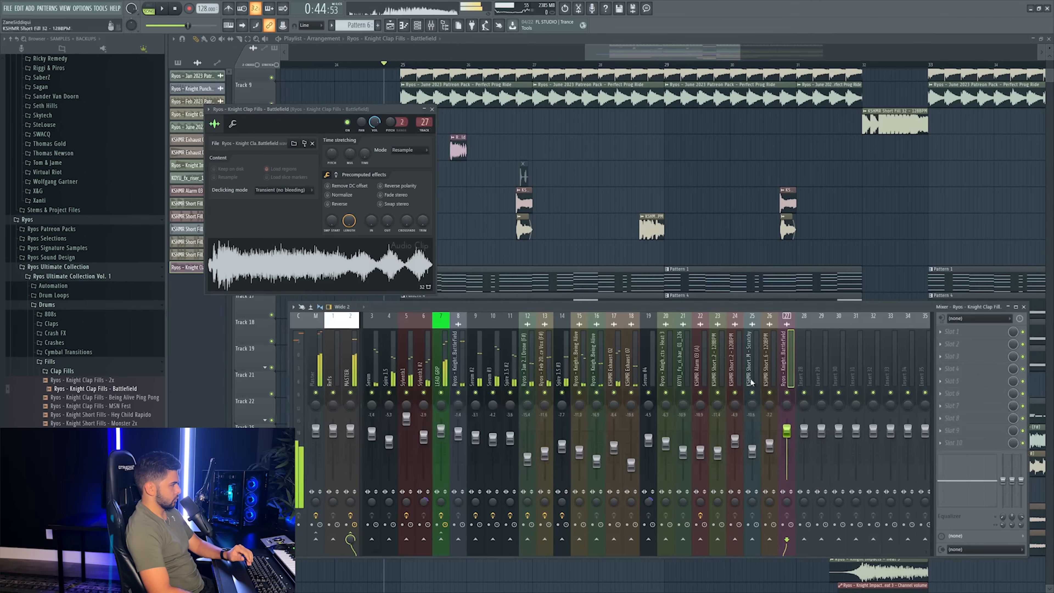
left_click_drag(792, 436, 791, 450)
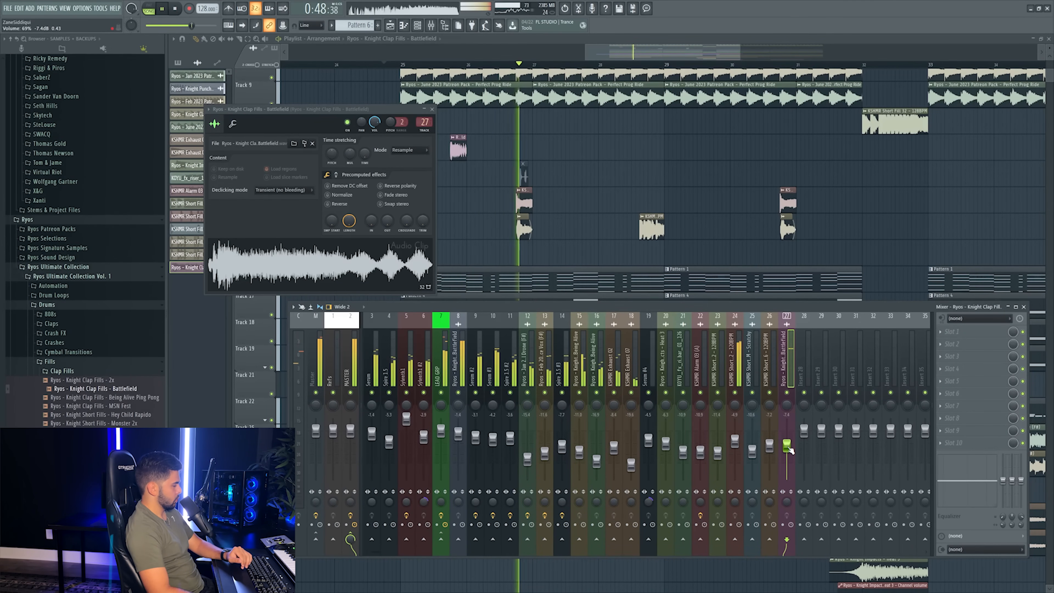
key("space")
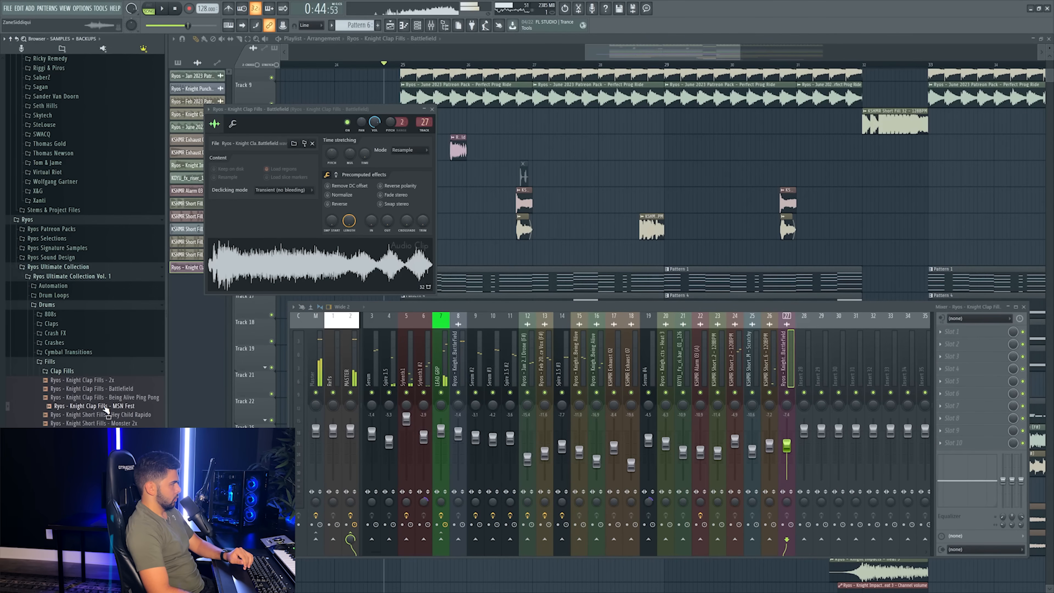
- Swap the Battlefield sample for Knight Clap Fills - MSN Fest and move its Track 11 clip one beat earlier to end at bar 26
left_click_drag(287, 267, 288, 268)
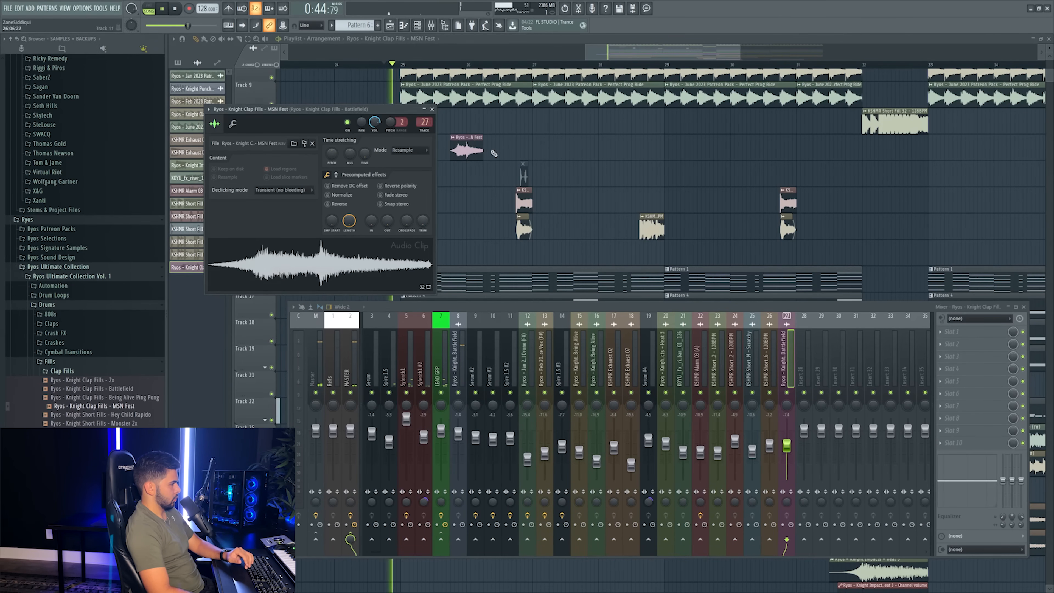
left_click_drag(475, 152, 459, 152)
key("space")
left_click(433, 29)
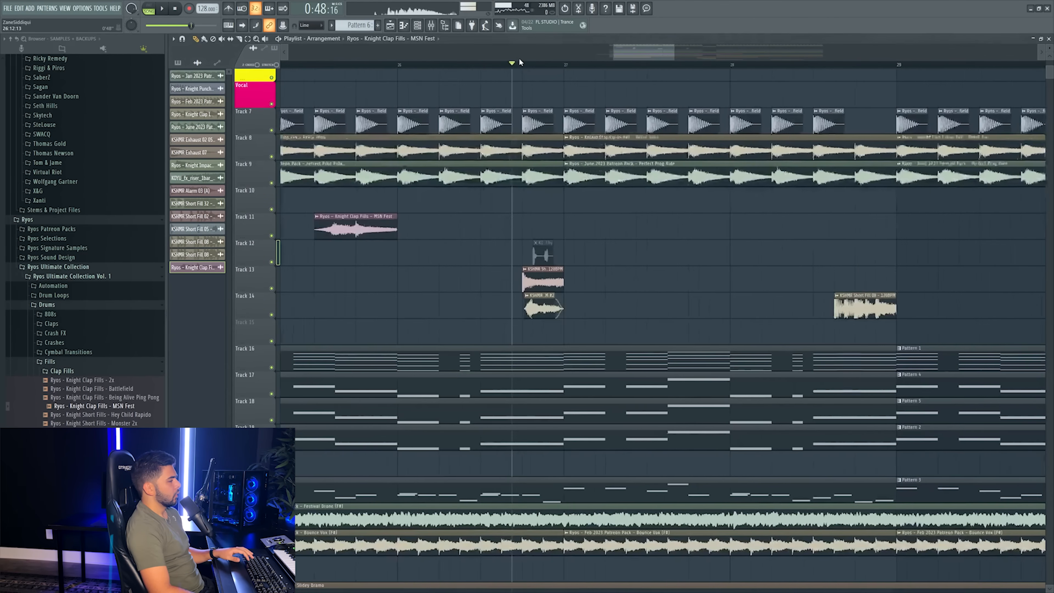
- Open the bar 26 Short Fill 02 clip on Track 13 and inspect its settings and starting point
left_click_drag(521, 63, 767, 86)
scroll(777, 68, "up", 5)
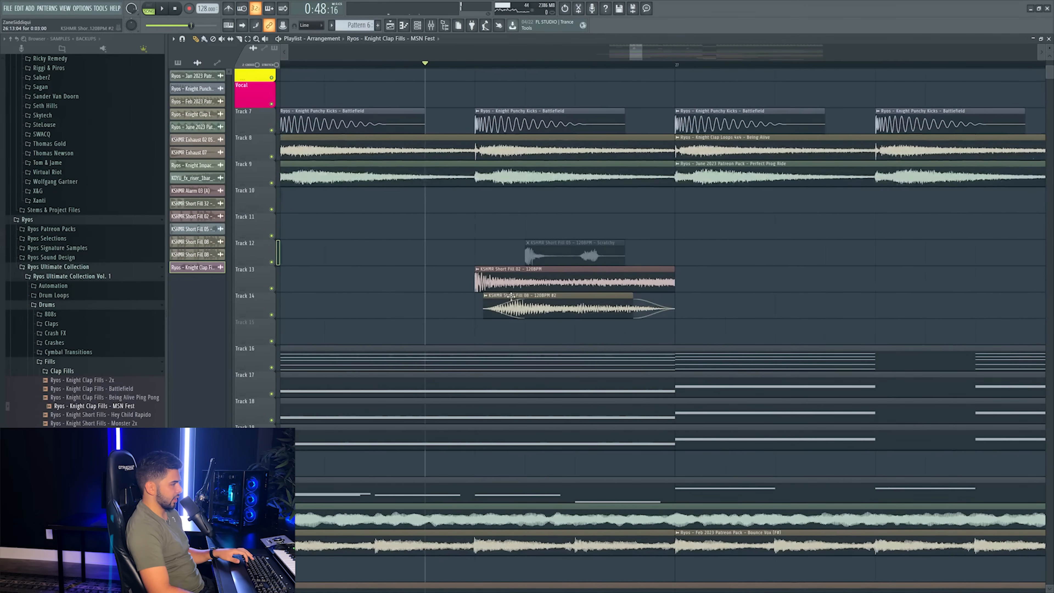
double_click(515, 277)
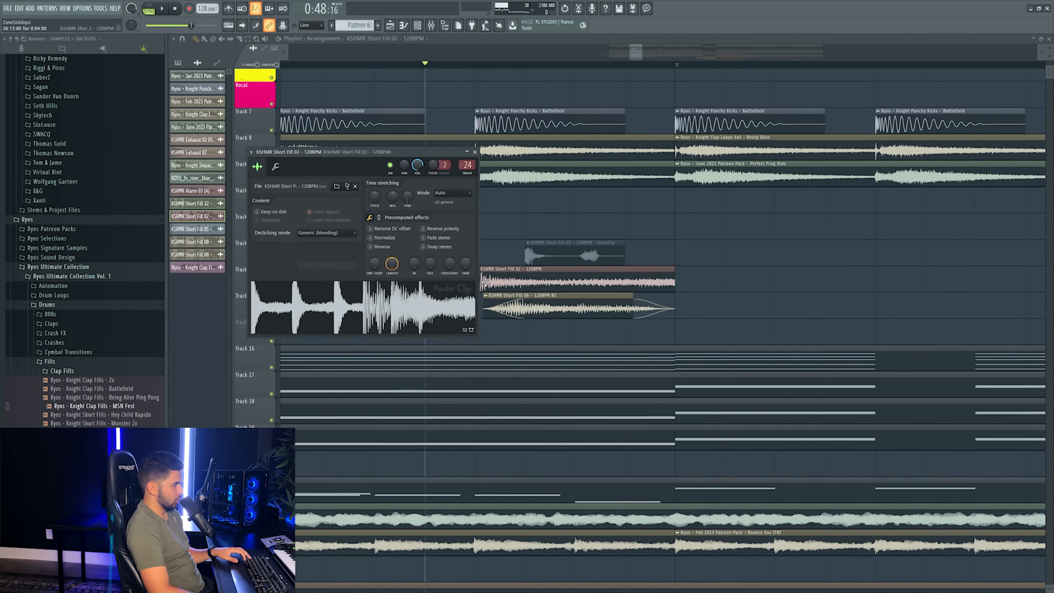
left_click_drag(484, 282, 474, 281)
- Play the bar 26 fills in the full mix, replay the section from the middle of bar 25, and stop
key("space")
left_click(440, 65)
scroll(441, 65, "down", 5)
left_click(426, 66)
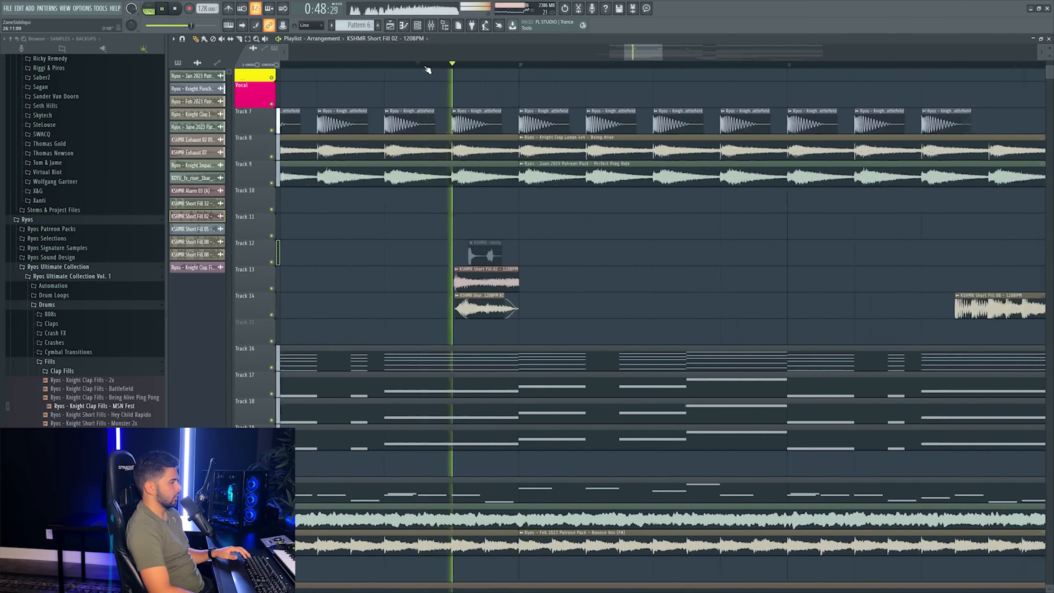
scroll(427, 68, "down", 4)
left_click(310, 66)
scroll(311, 67, "down", 2)
key("space")
- Replace the MSN Fest fill on Track 11 with Knight Short Fills - Monster 2x and play it in the mix
left_click_drag(649, 54, 622, 54)
scroll(448, 67, "up", 4)
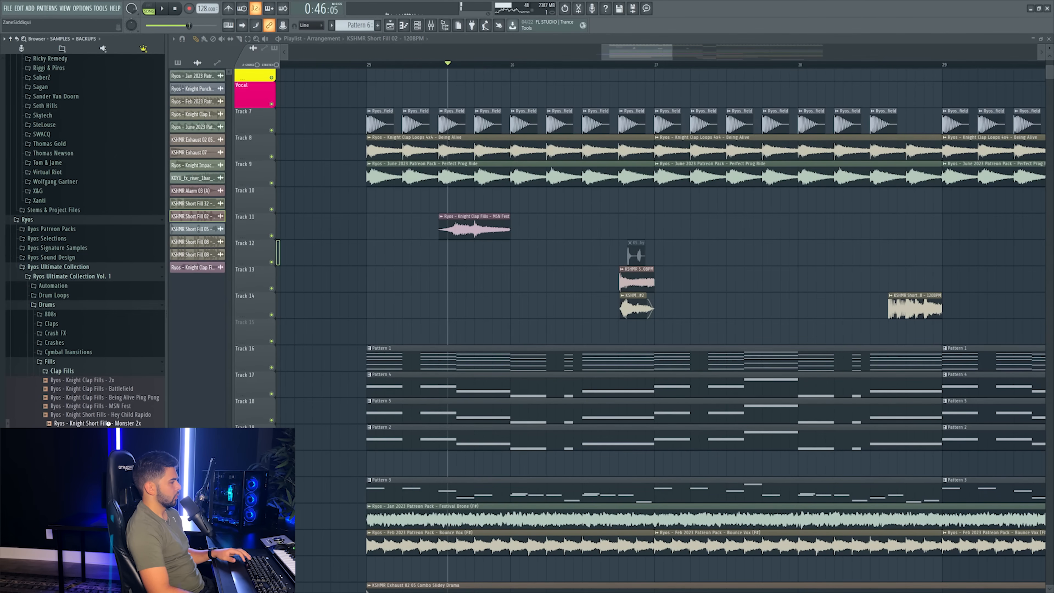
left_click_drag(129, 422, 456, 227)
key("space")
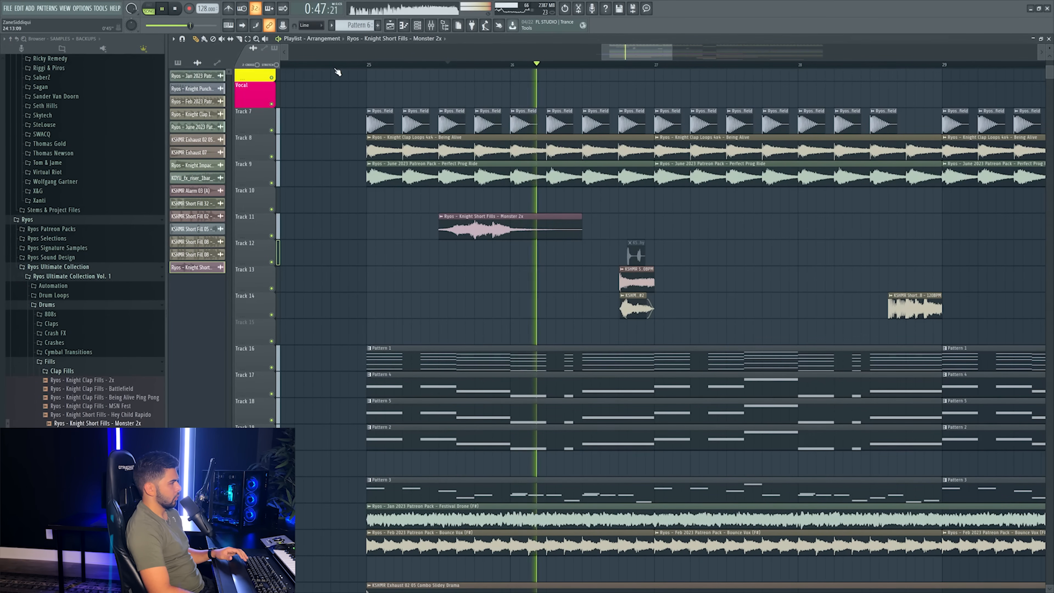
- Remove the Monster 2x fill clip from Track 11 and stop playback
scroll(353, 66, "down", 4)
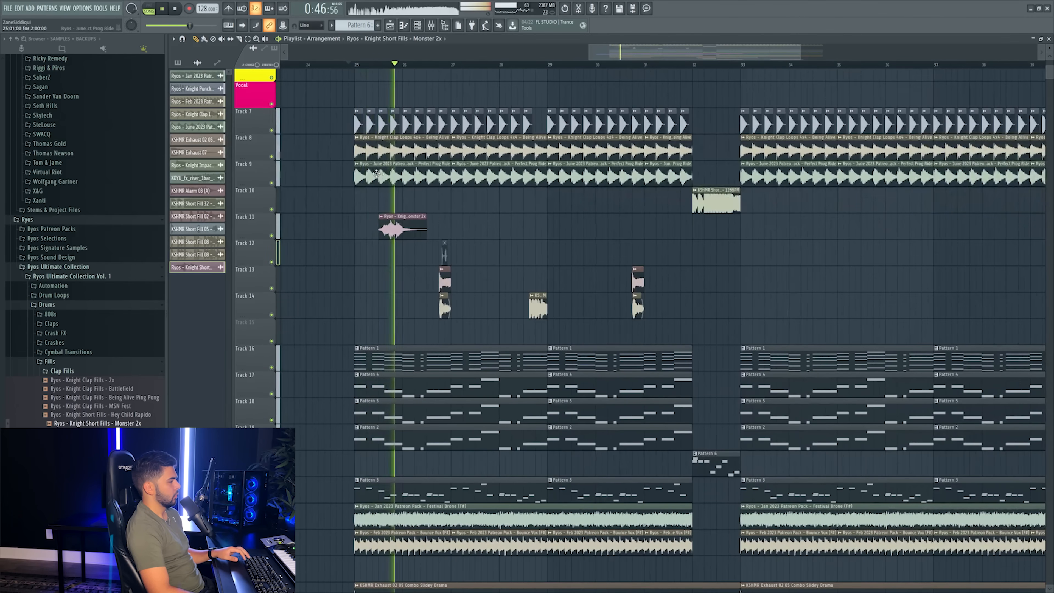
left_click(390, 228)
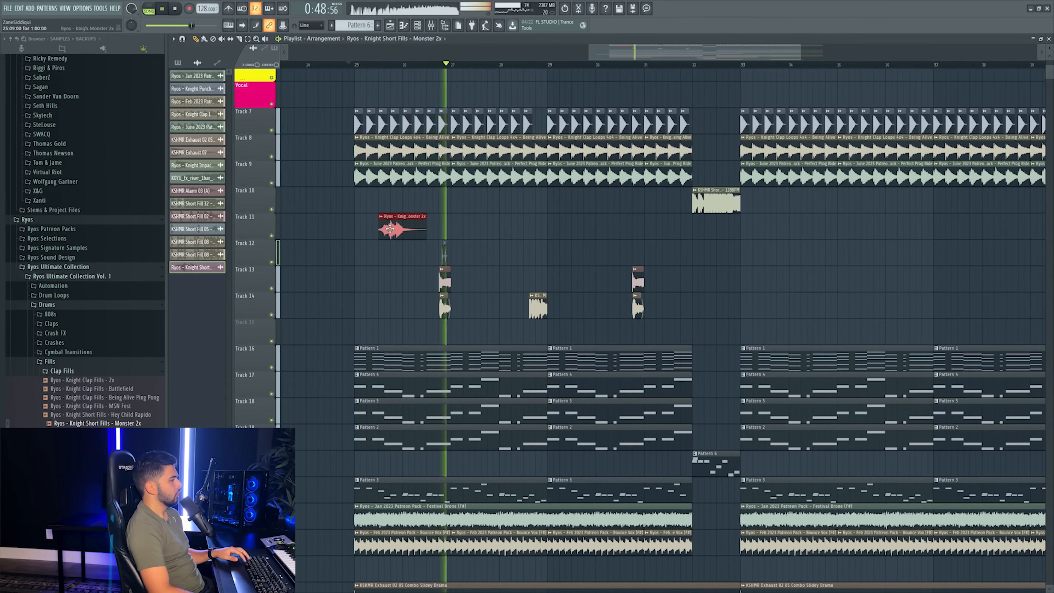
left_click_drag(477, 232, 495, 225)
key("space")
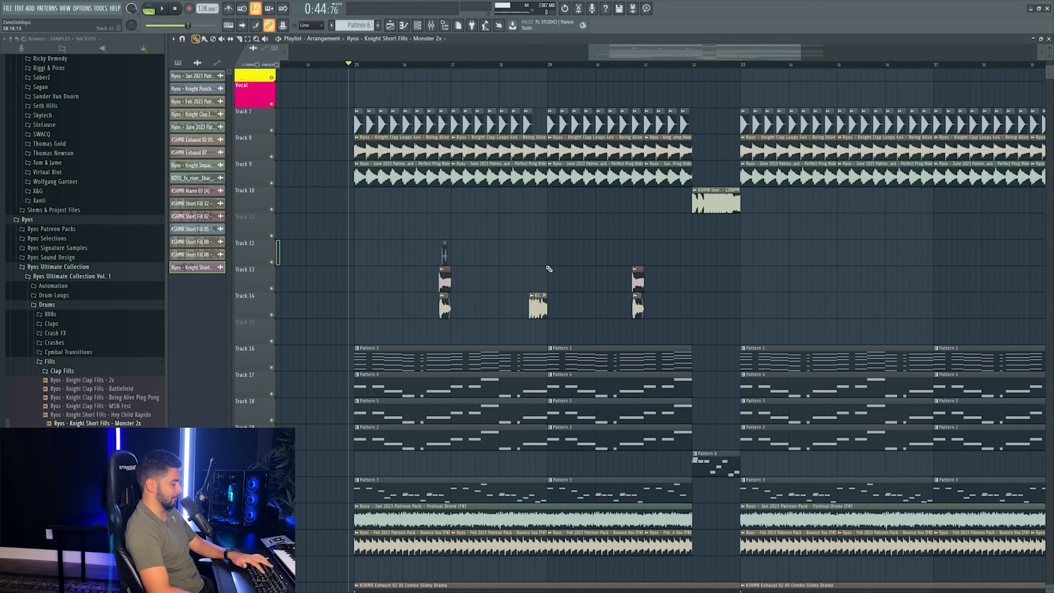
- Place the LVL Stabs - TOU VIP Brass (Gmin) sample from the Synths Stabs folder on Track 11 at bar 25 and play it soloed
scroll(549, 269, "down", 1)
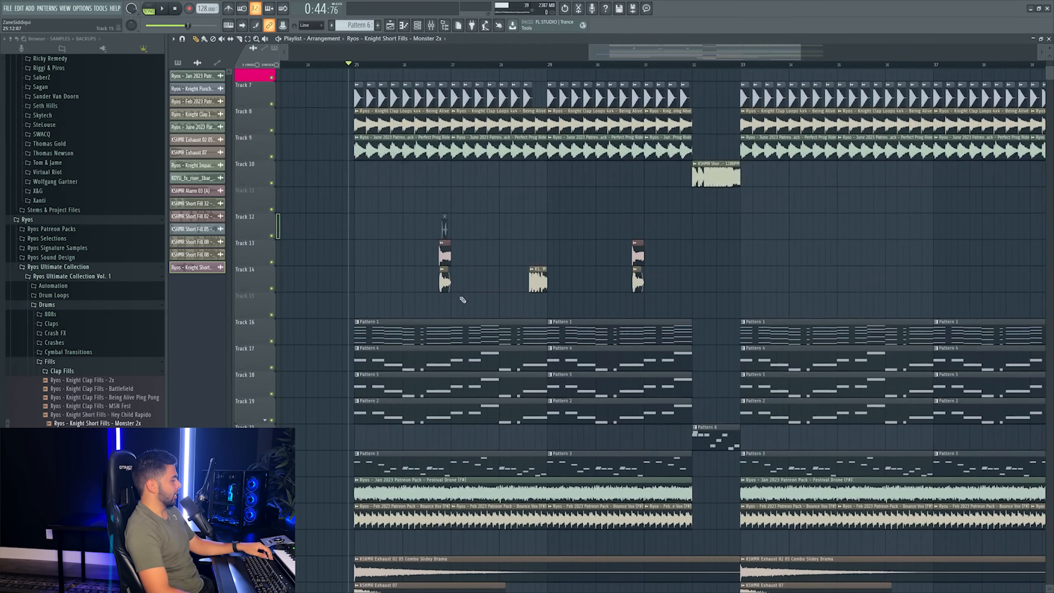
scroll(1, 388, "down", 4)
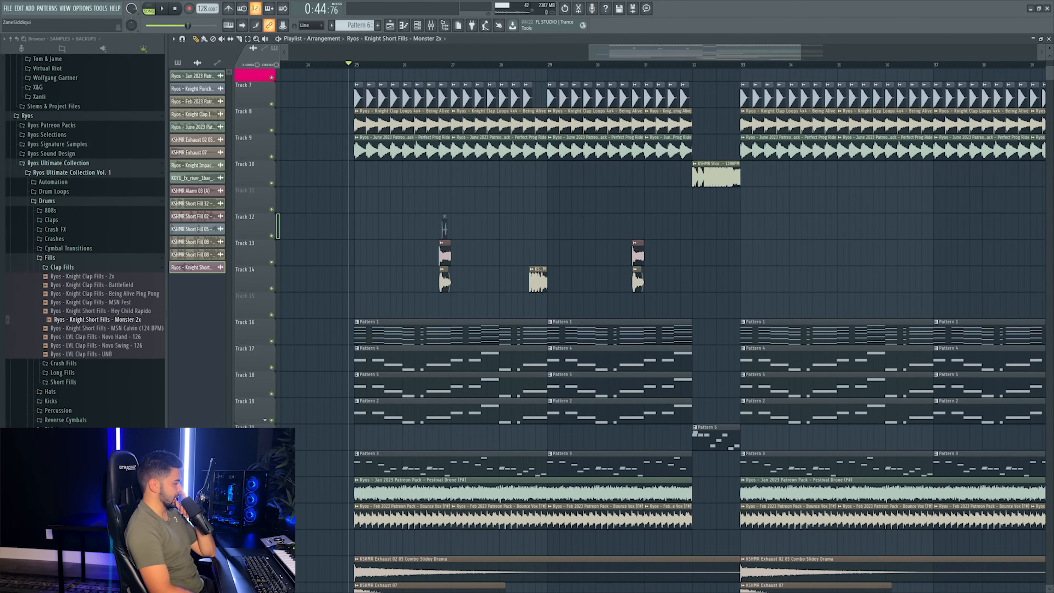
scroll(84, 240, "down", 2)
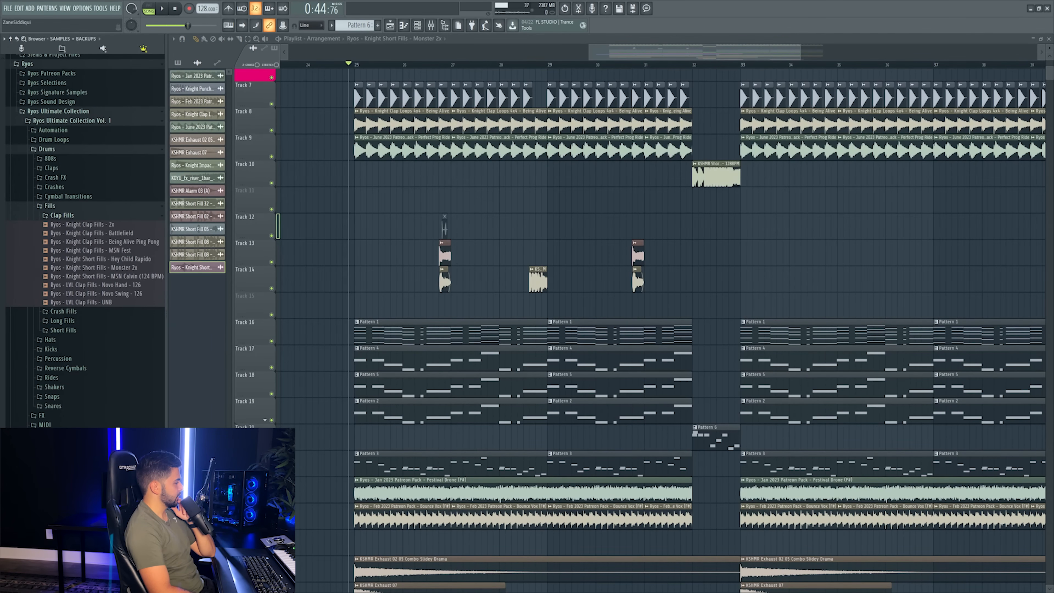
scroll(108, 328, "down", 8)
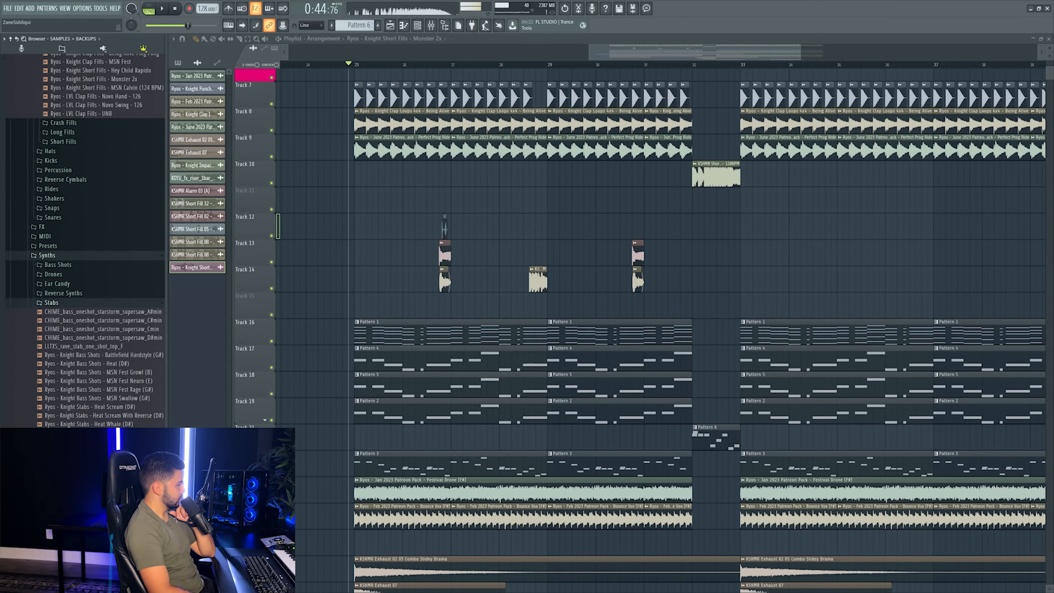
left_click_drag(319, 332, 357, 203)
right_click(271, 209)
key("space")
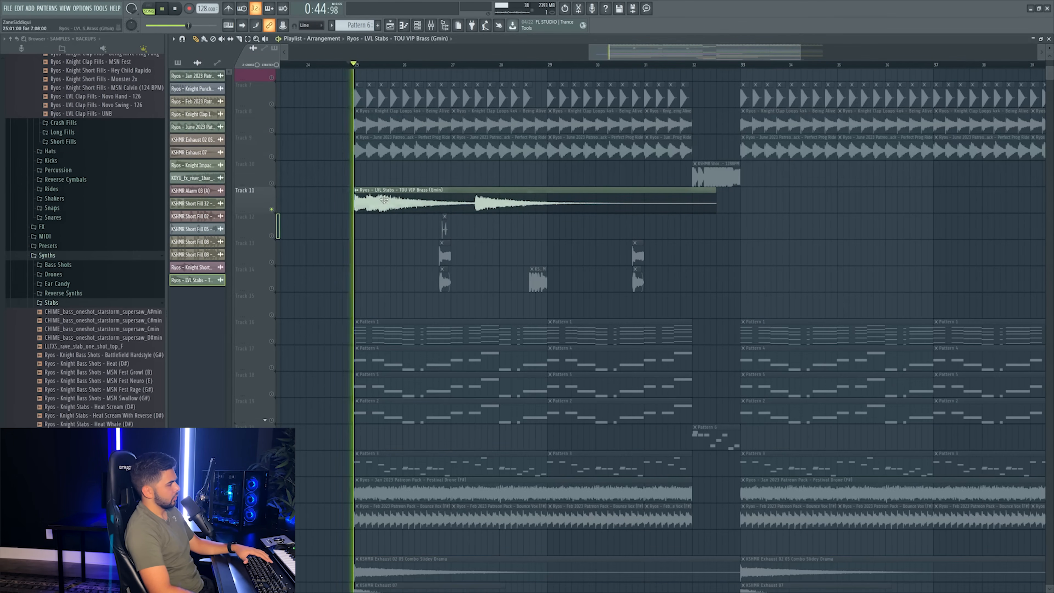
- Route the TOU VIP Brass stab to mixer track 28, add Tuner to its first effect slot, and check its pitch
double_click(374, 197)
key("ctrl+l")
left_click(972, 337)
mouse_move(954, 343)
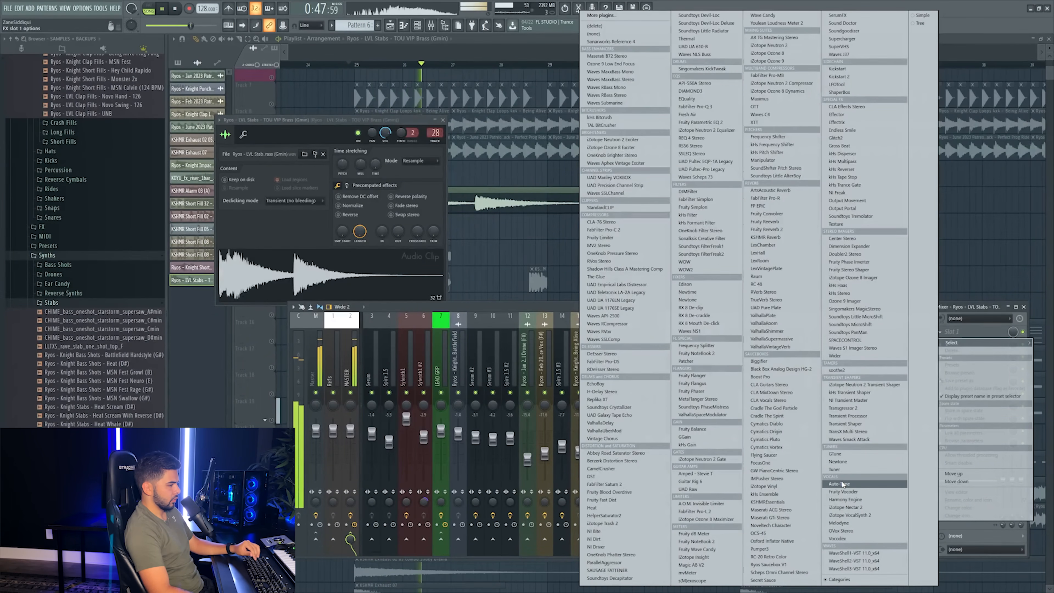
left_click(842, 468)
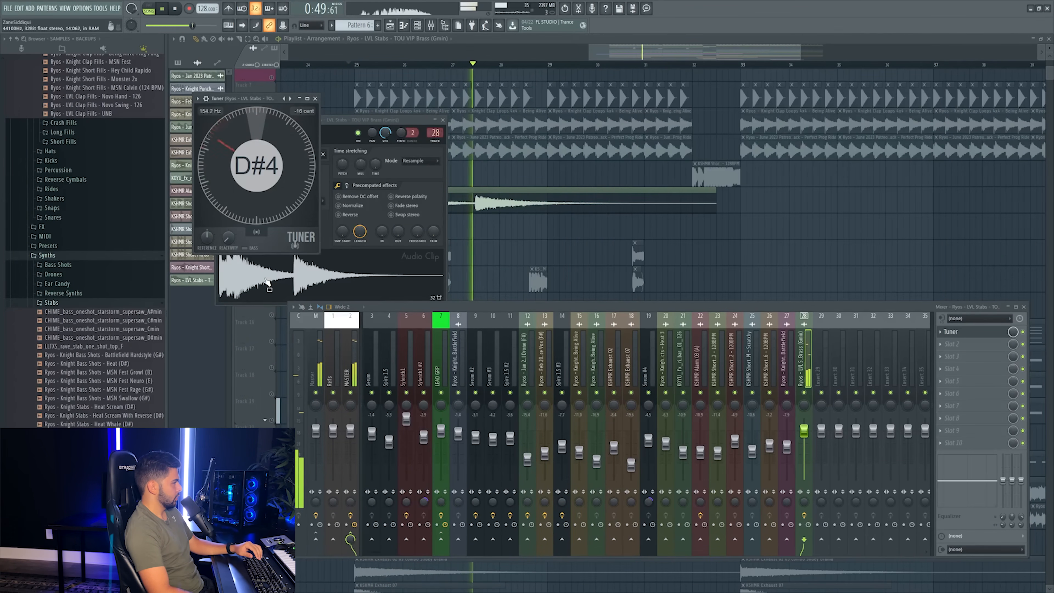
key("space")
- Cut away the brass clip's first stab and move the remaining second stab to start at bar 25
key("F12")
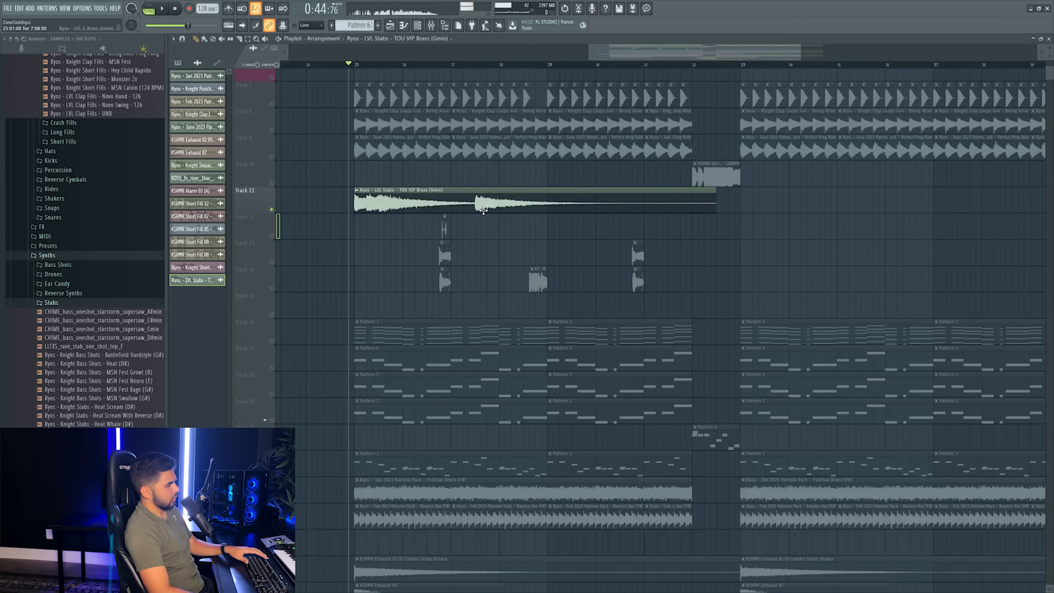
right_click(458, 203)
left_click_drag(533, 202, 431, 203)
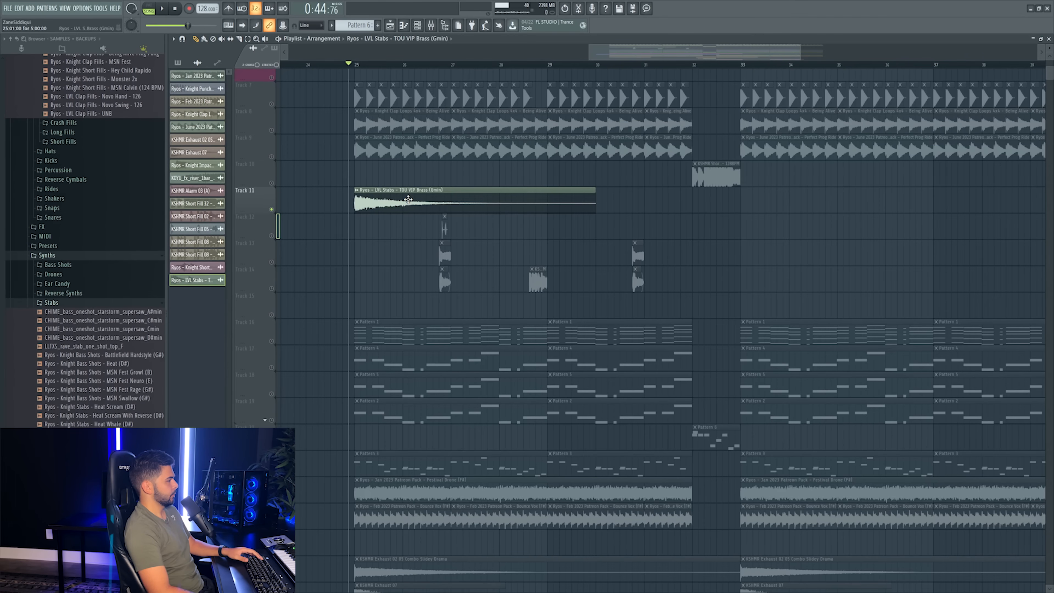
- Set the brass stab's time stretching mode to Auto, add Kickstart 2 after Tuner on its mixer track, and start playback
double_click(409, 199)
key("F9")
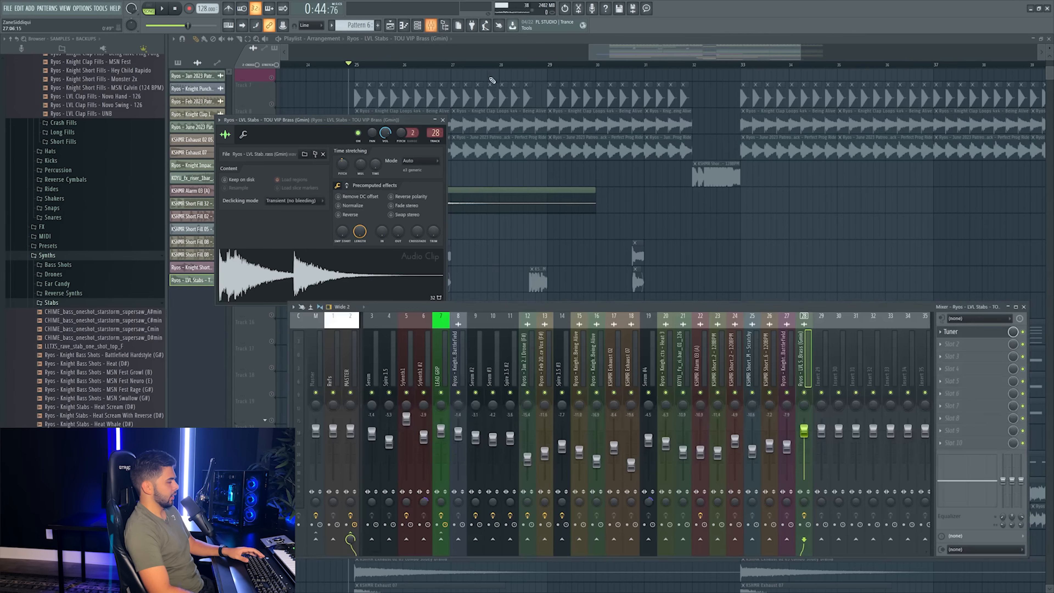
left_click(956, 350)
left_click(861, 79)
key("space")
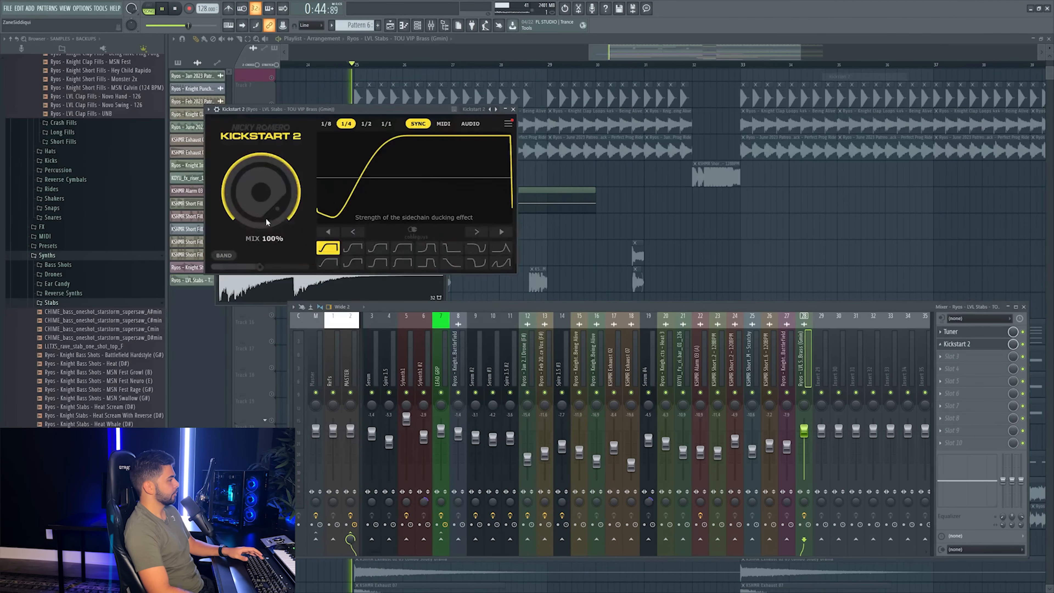
- Set the brass stab's Kickstart 2 mix to 74% and check the sidechained stab in playback
left_click_drag(266, 219, 265, 238)
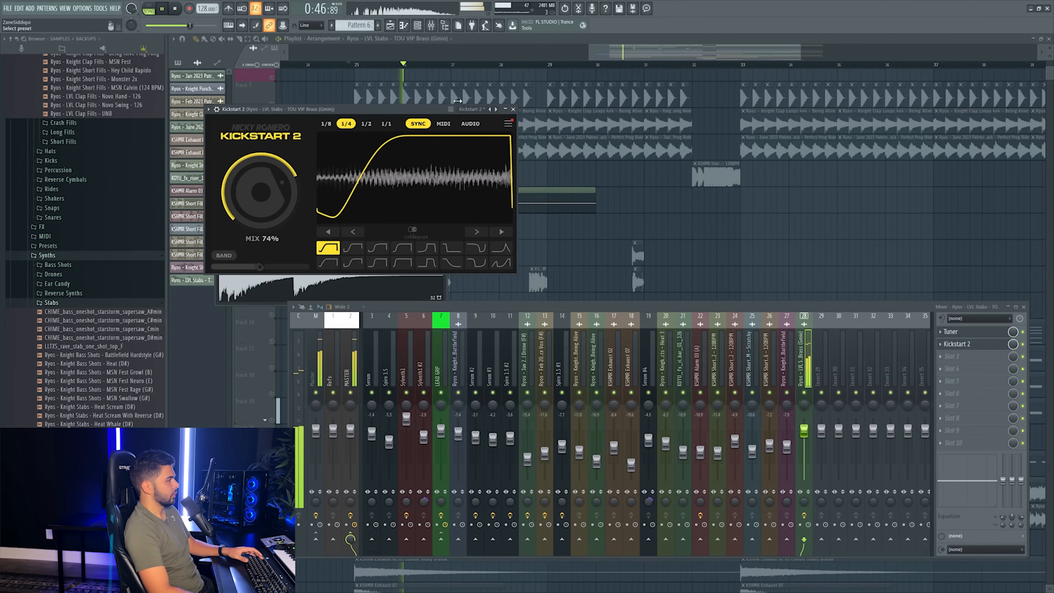
key("F12")
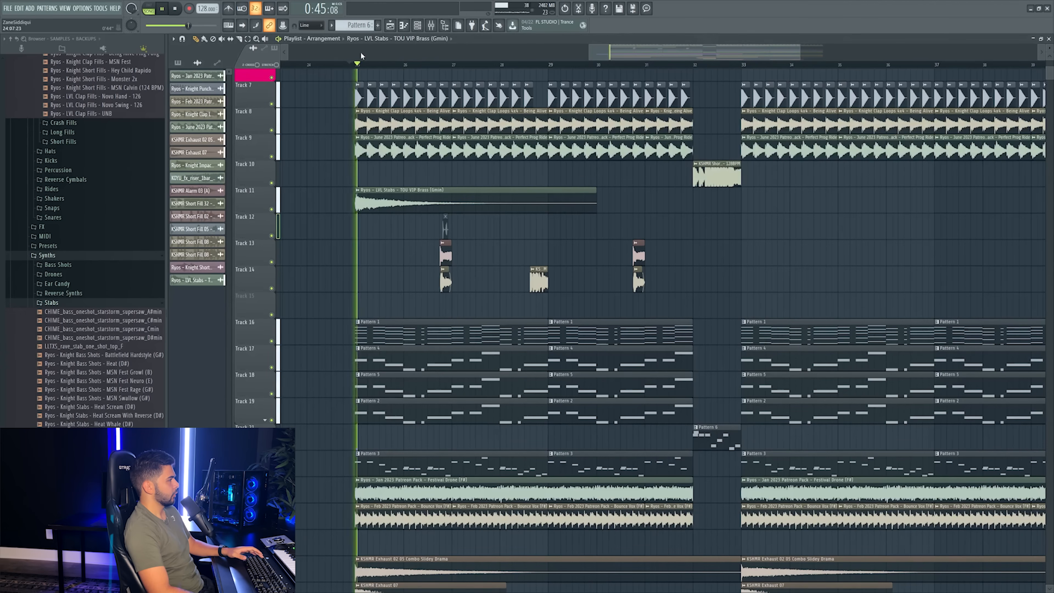
left_click(438, 23)
key("space")
key("F9")
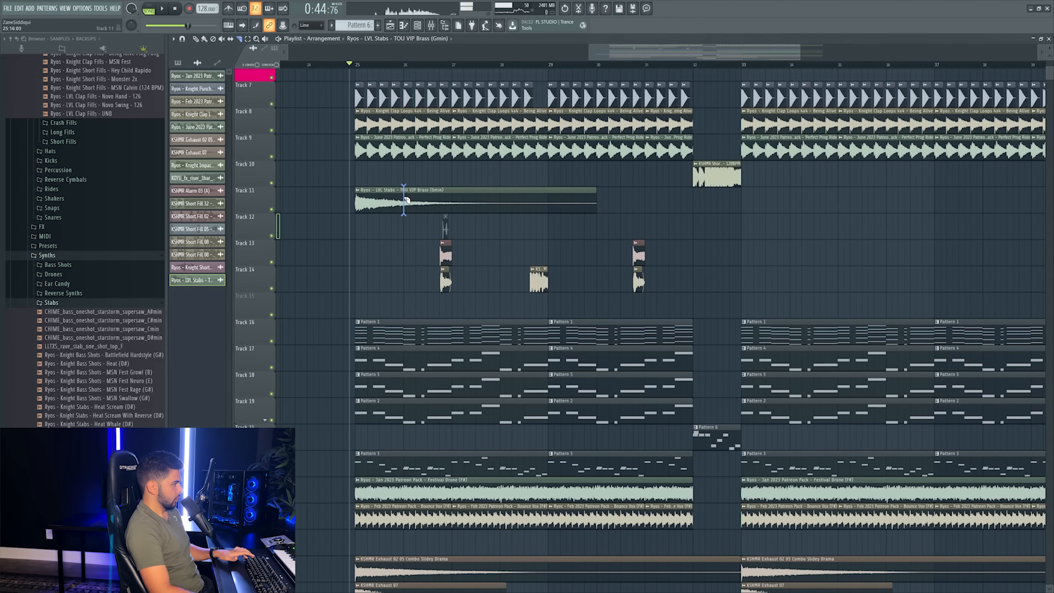
- Trim the brass clip on Track 11 to end at bar 26, and lower its mixer track 28 level against the full mix
right_click(430, 208)
key("space")
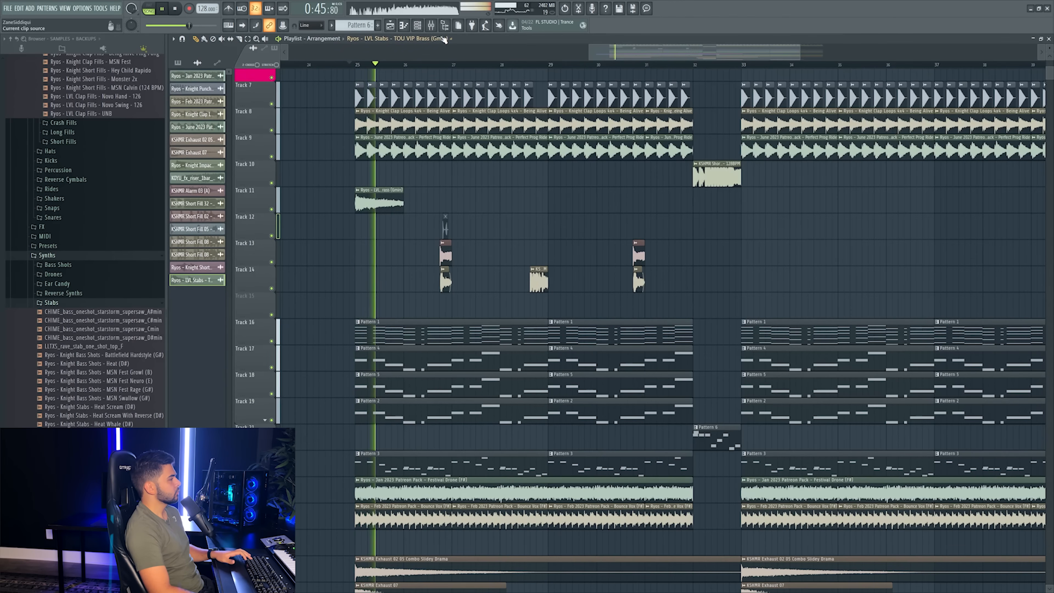
left_click(431, 25)
key("space")
key("space")
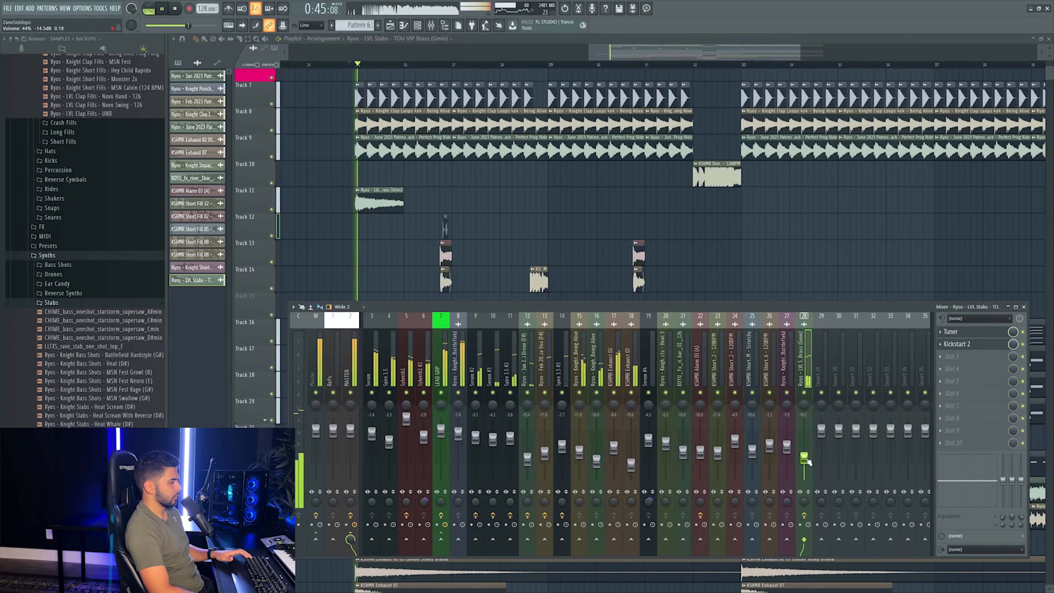
left_click_drag(809, 459, 809, 446)
key("space")
key("space")
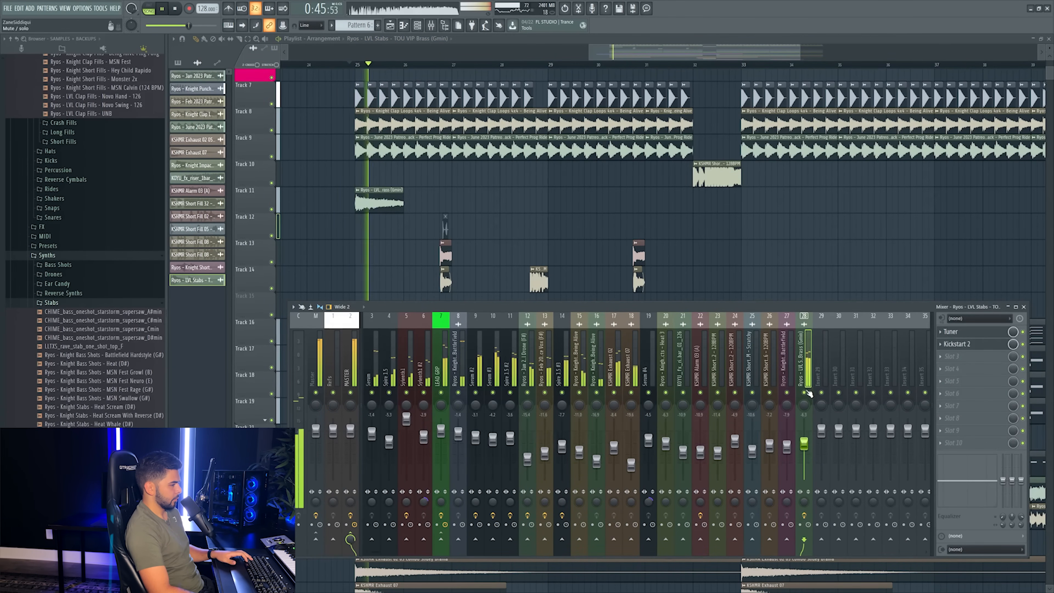
key("space")
key("space")
key("space")
- Move the brass stab down to Track 17, solo that track, and insert an empty track directly beneath it
right_click(244, 191)
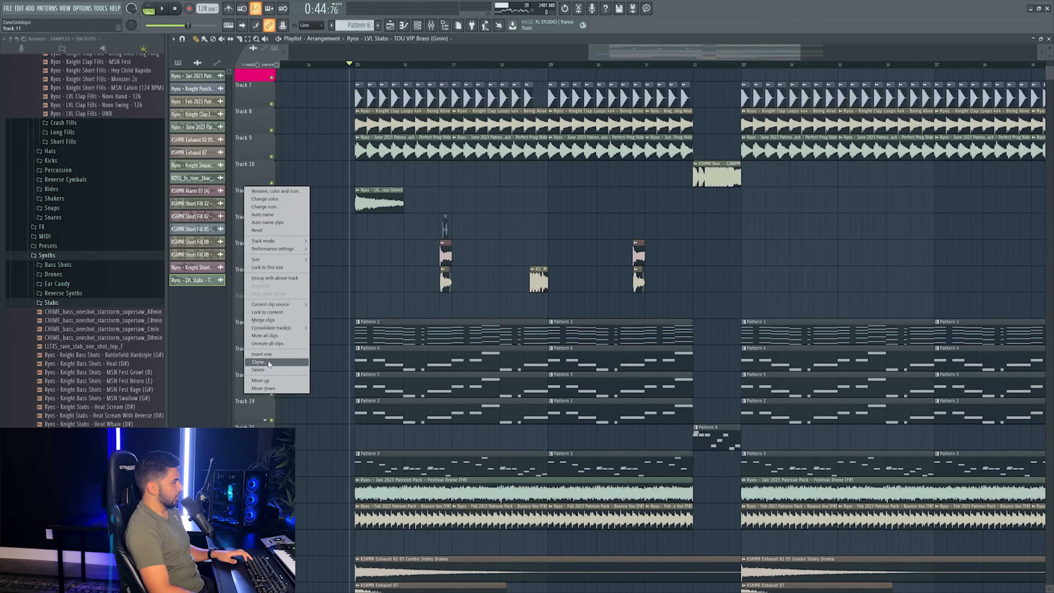
left_click(264, 354)
left_click_drag(260, 221, 261, 359)
right_click(272, 368)
right_click(261, 348)
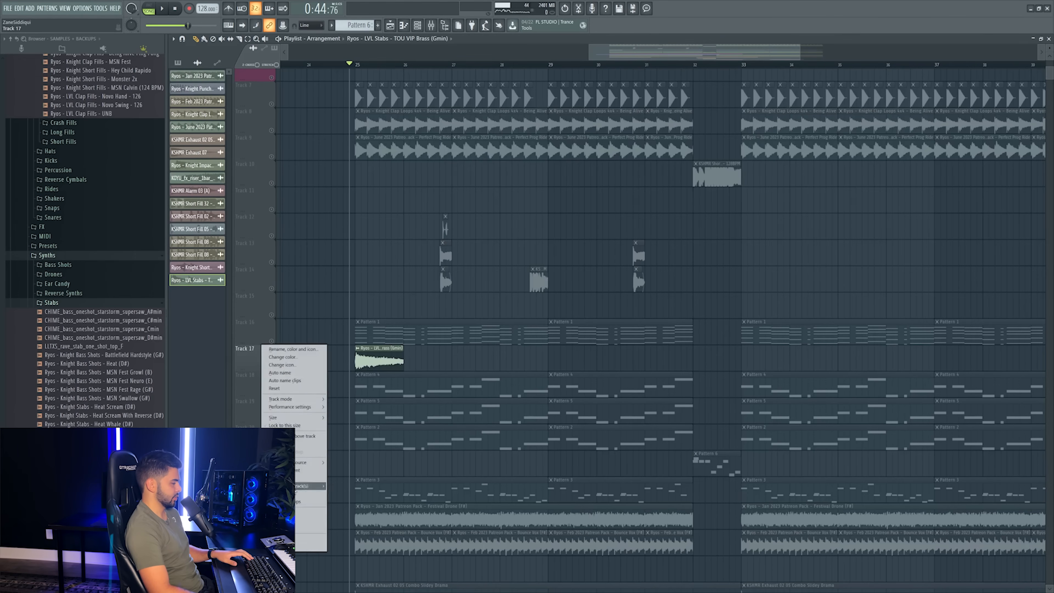
left_click(281, 513)
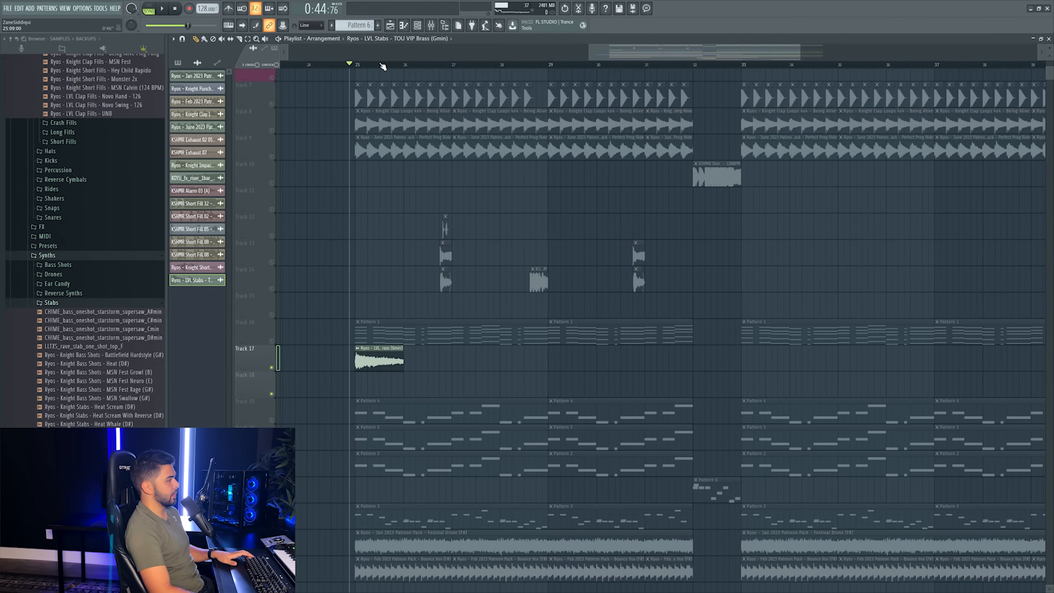
- Select the time range from bar 25 to 26 and add FabFilter Pro-Q 3 after Kickstart 2 on mixer track 28
scroll(382, 66, "up", 3)
left_click_drag(336, 68, 390, 77)
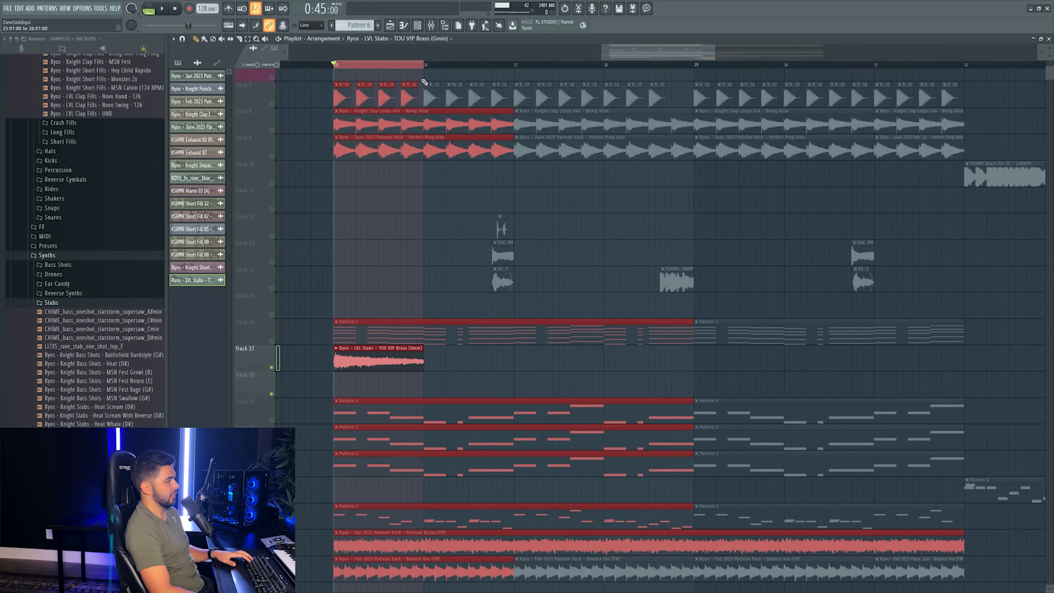
left_click(430, 26)
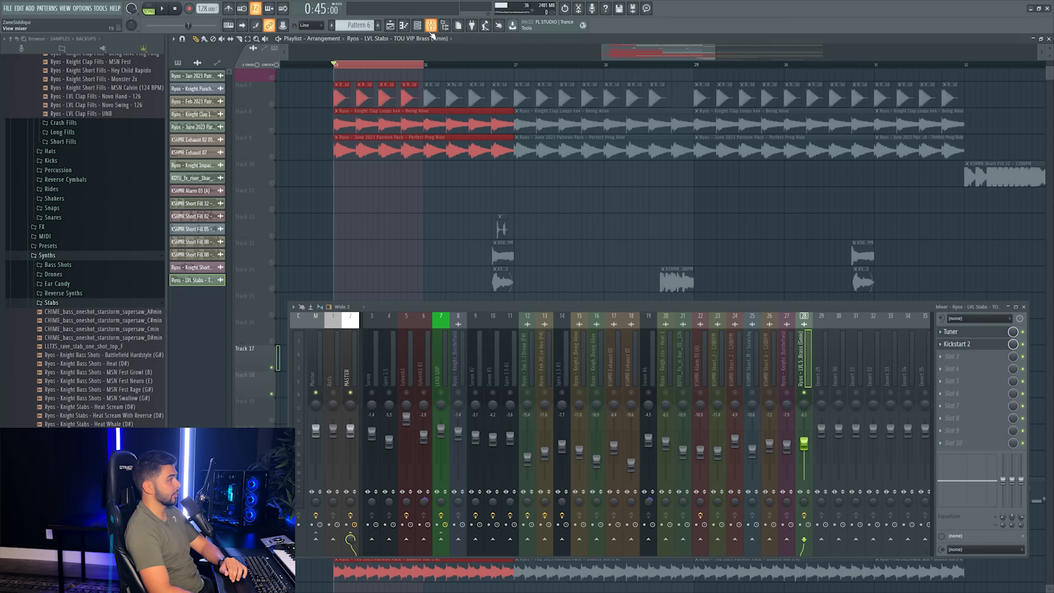
left_click(949, 373)
left_click(684, 107)
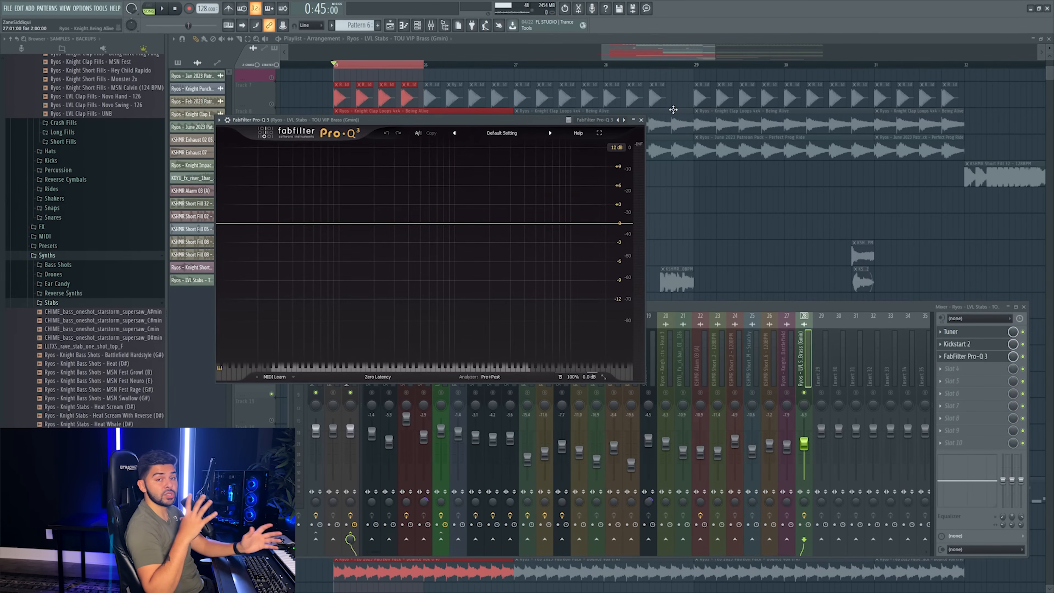
- Add a low cut in Pro-Q 3 with a 24 dB/oct slope at about 231 Hz, adjusting it by ear
left_click(377, 231)
left_click(307, 276)
left_click(304, 350)
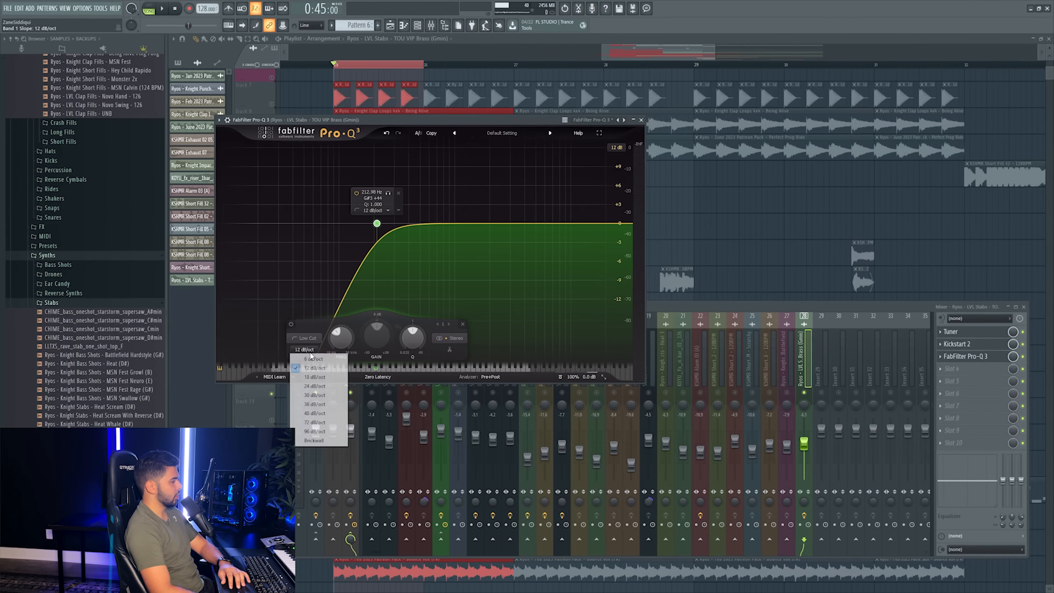
left_click(314, 386)
key("space")
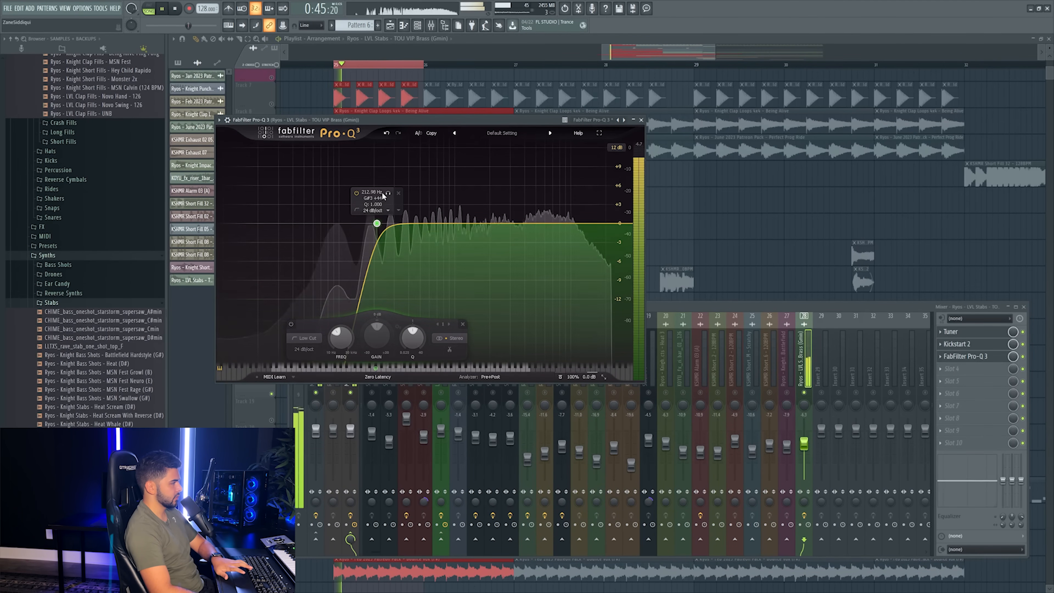
key("space")
left_click_drag(388, 191, 392, 193)
key("space")
key("space")
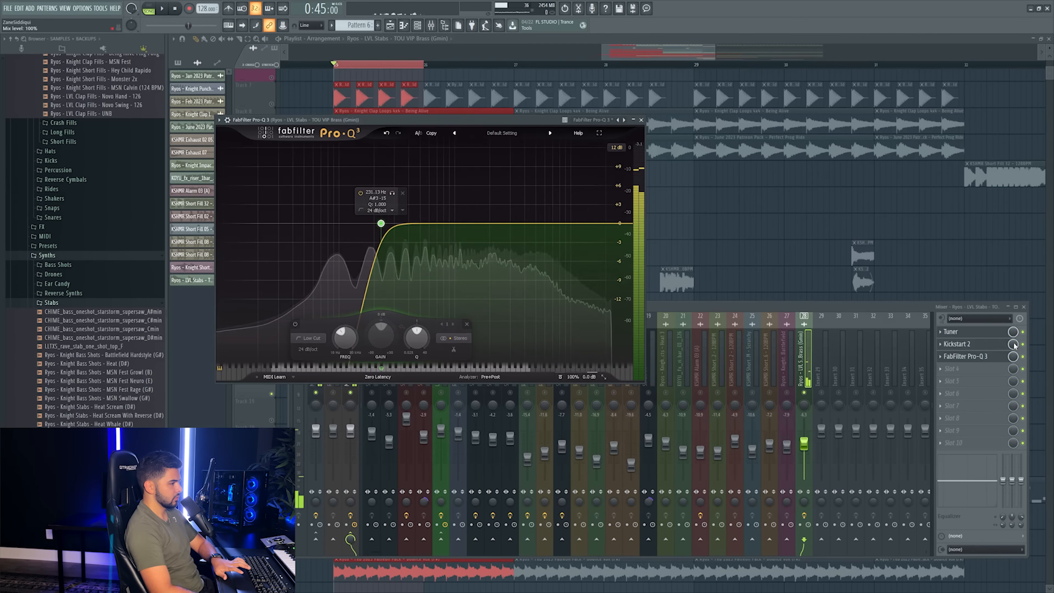
- Turn down Pro-Q 3's mix level, create an automation clip for it at bar 25, and place the clip on Track 18
left_click_drag(1013, 357, 1013, 399)
right_click(1012, 357)
left_click(1033, 419)
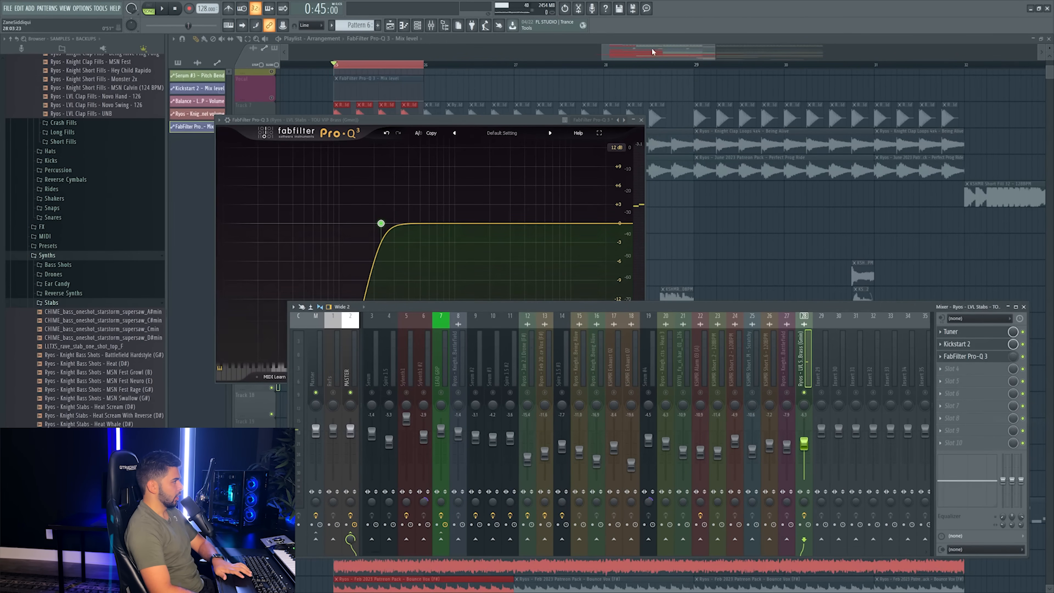
left_click(381, 92)
left_click_drag(380, 81, 372, 393)
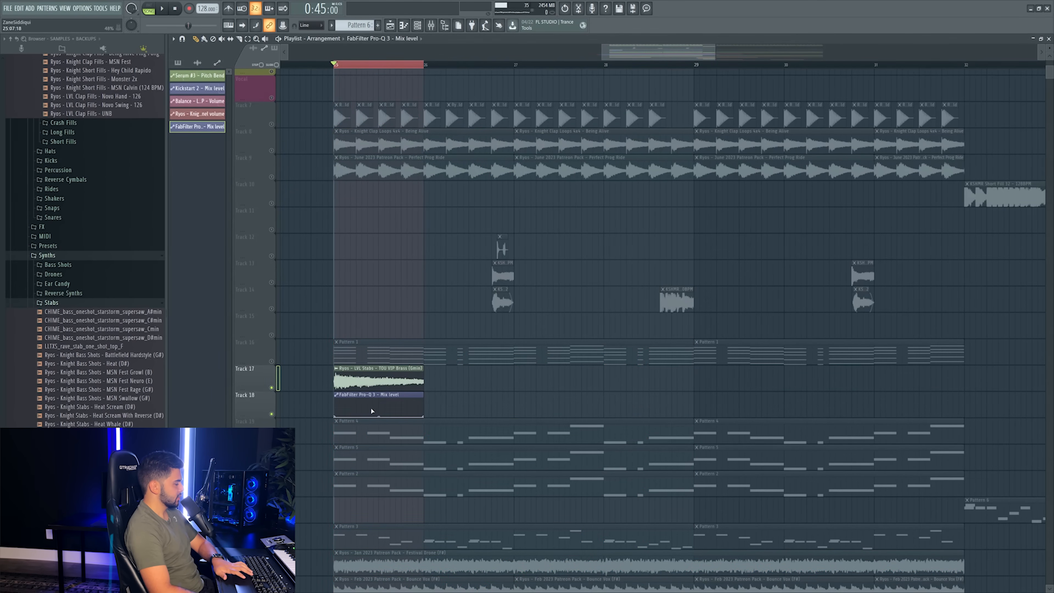
- Make the Pro-Q 3 mix level automation jump from low to high about ten steps into bar 25, and preview it soloed
scroll(347, 66, "up", 3)
scroll(306, 358, "down", 2)
key("space")
key("space")
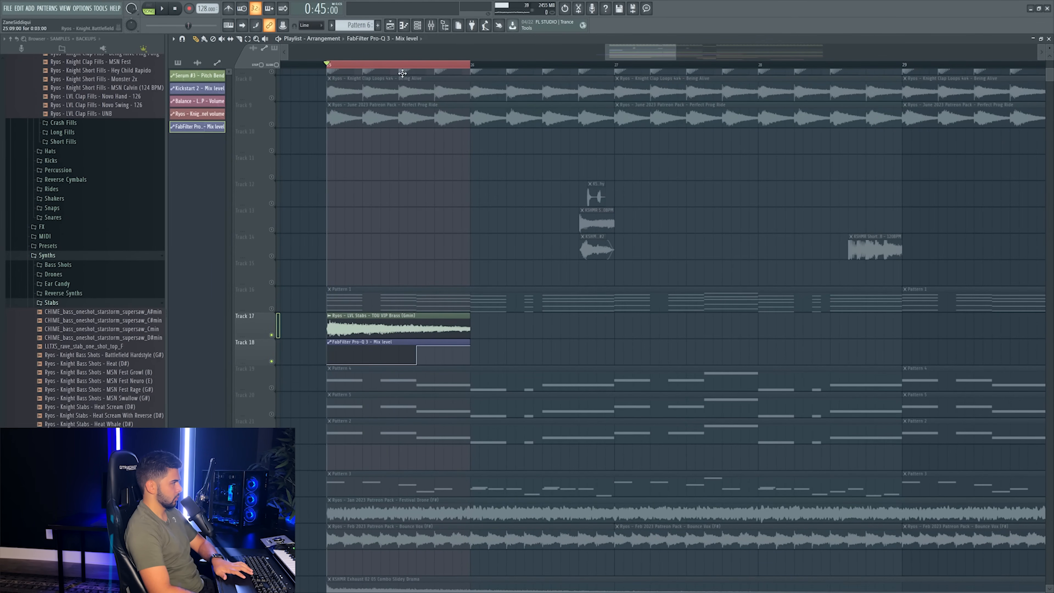
left_click(390, 65)
left_click(390, 65)
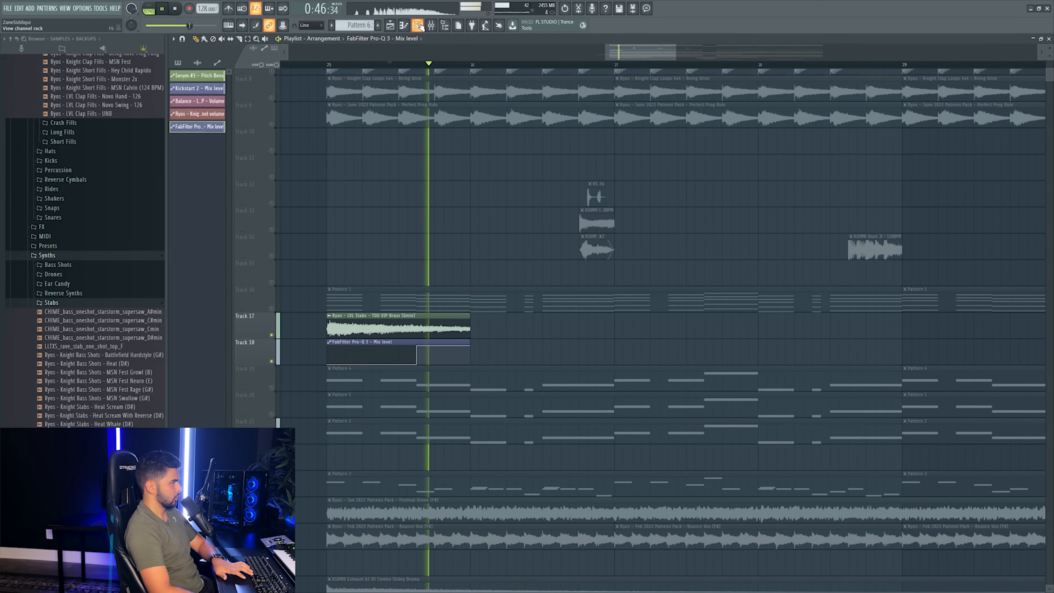
left_click(431, 26)
key("space")
scroll(668, 205, "down", 3)
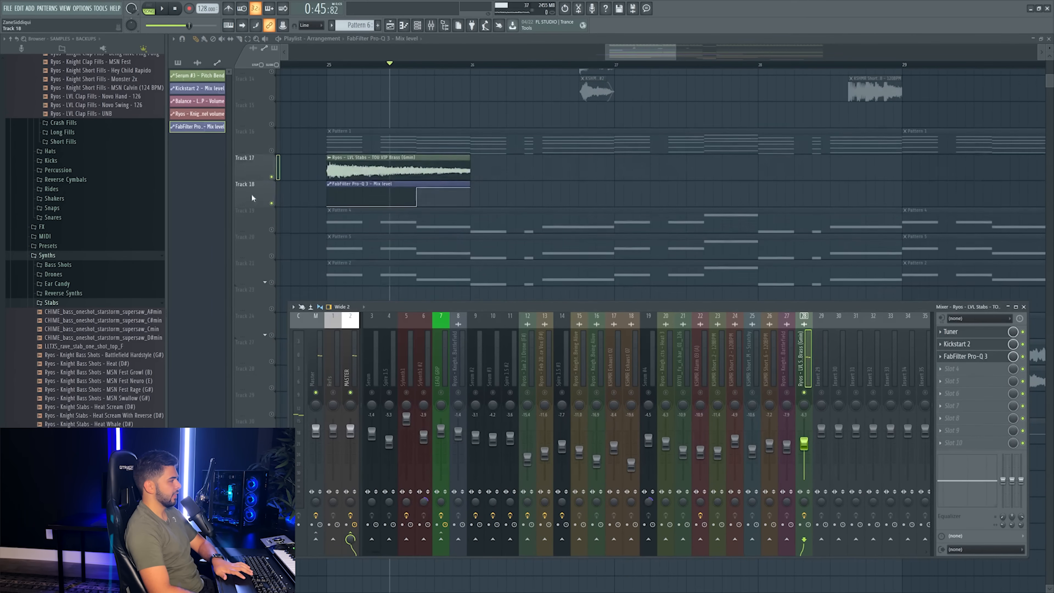
- Unsolo the brass track, lengthen the brass clip from bar 25 to 2 bars 8 steps, and play it with the full mix
right_click(271, 151)
right_click(271, 151)
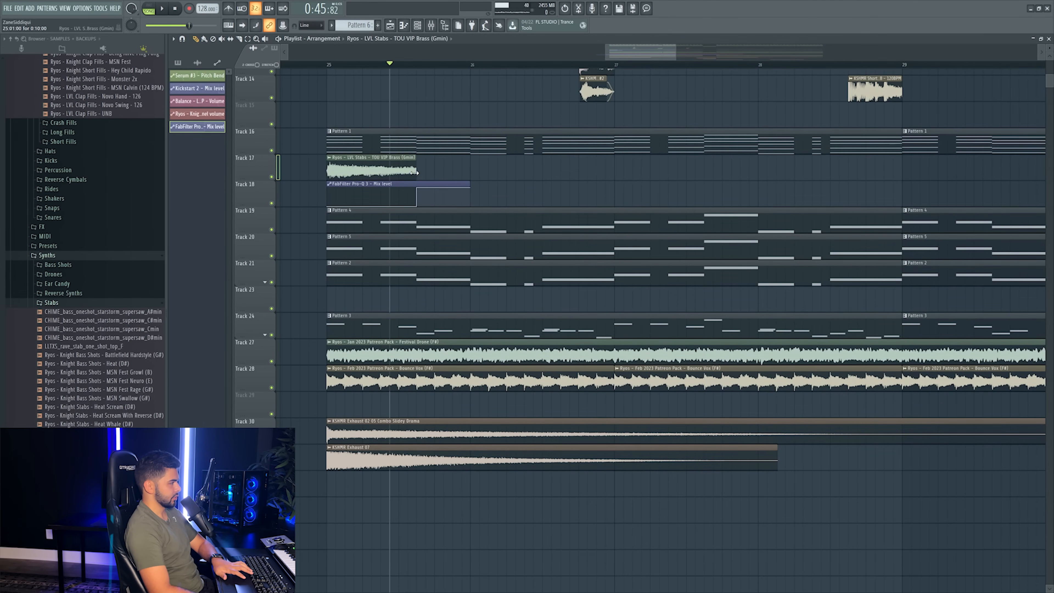
left_click_drag(425, 172, 685, 173)
key("space")
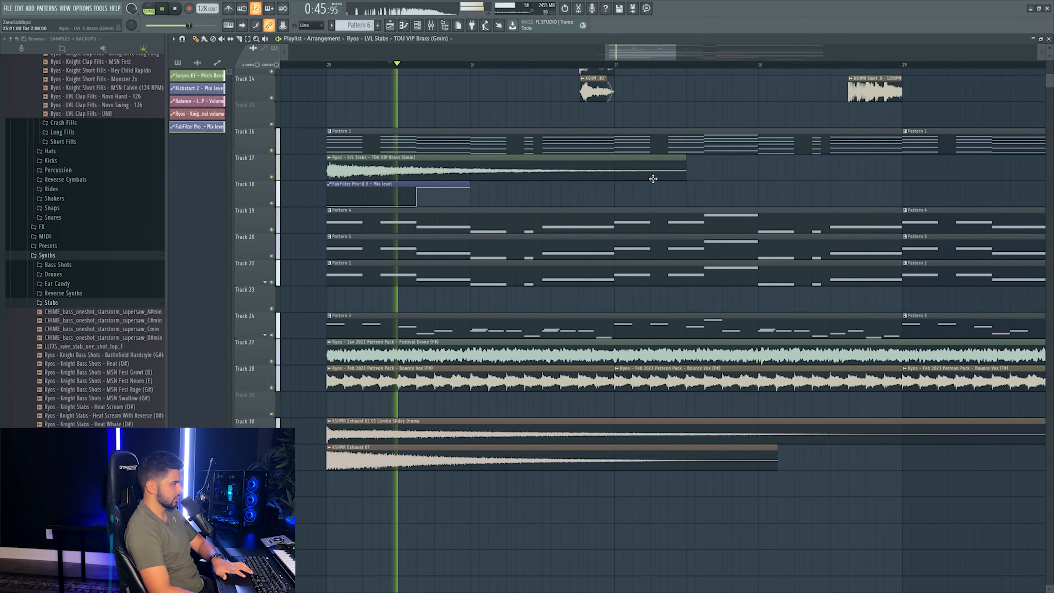
left_click(426, 27)
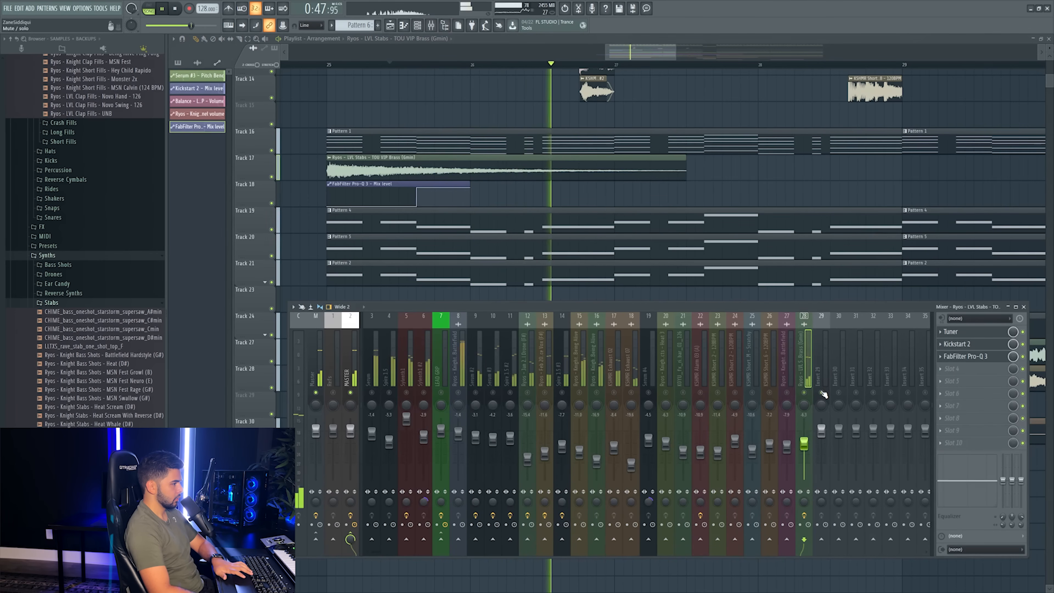
left_click(320, 67)
- Trim the brass clip to end at bar 27 and copy it together with its mix level automation to bar 27
scroll(319, 68, "down", 3)
key("c")
left_click(454, 173)
key("p")
right_click(470, 178)
left_click_drag(396, 195, 361, 173)
left_click_drag(361, 173, 494, 174)
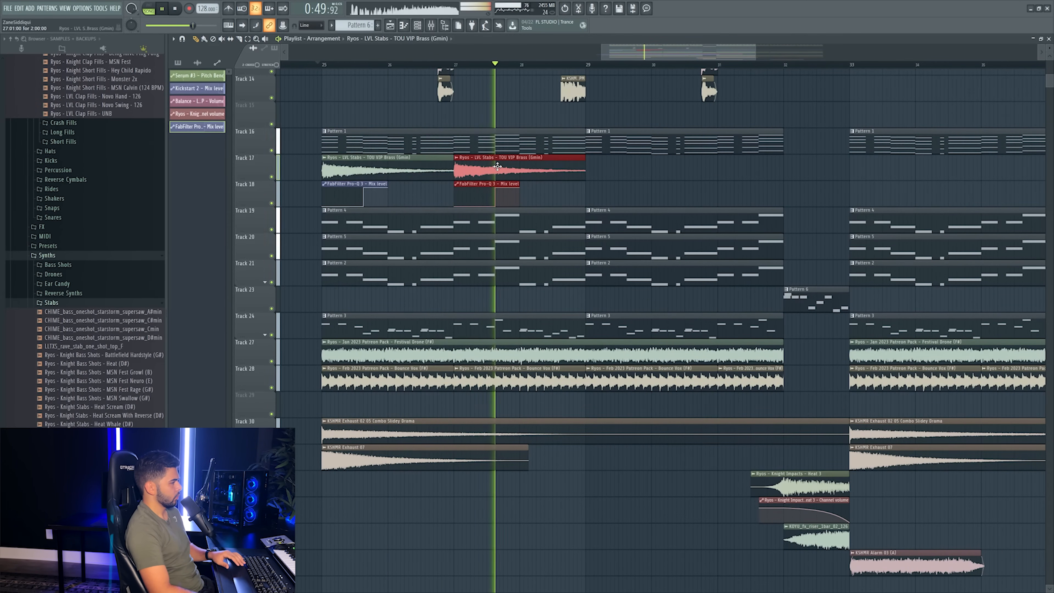
- Duplicate both brass clips and their automation clips to start at bar 29, and play the drop
key("space")
left_click(463, 230)
double_click(463, 231)
left_click_drag(455, 54, 249, 56)
key("Escape")
left_click_drag(317, 178, 583, 196)
key("ctrl+b")
key("space")
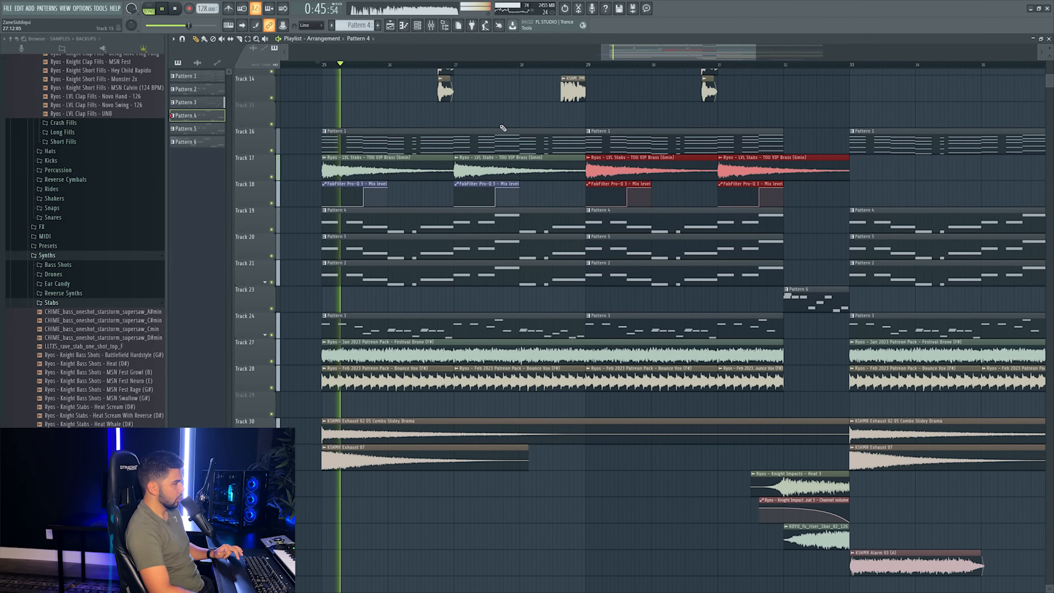
- Set the brass stab's volume on mixer track 28 to -8.6 dB while the drop plays
left_click(431, 25)
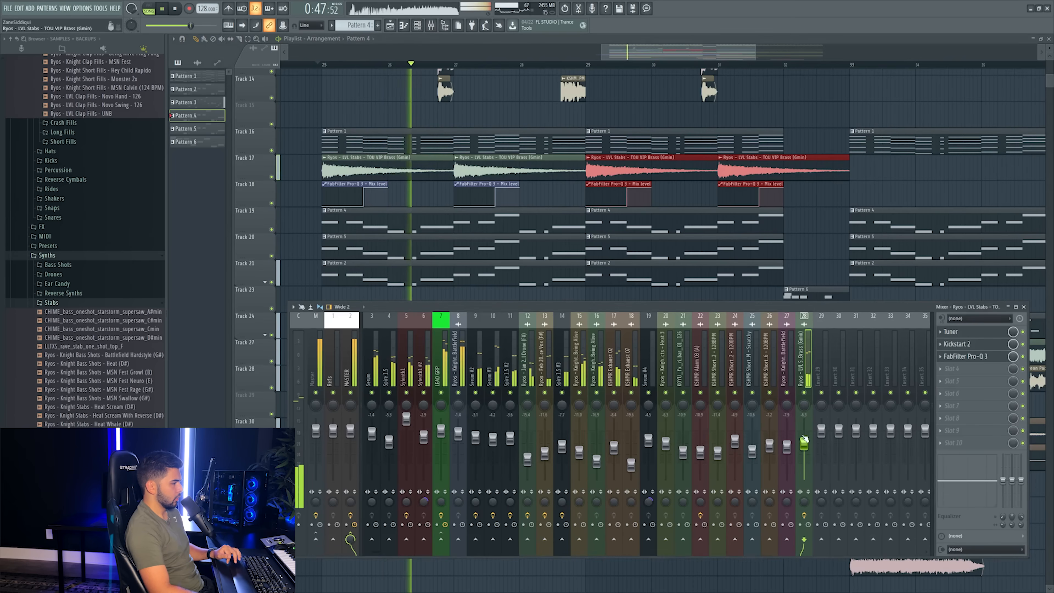
left_click_drag(805, 444, 806, 447)
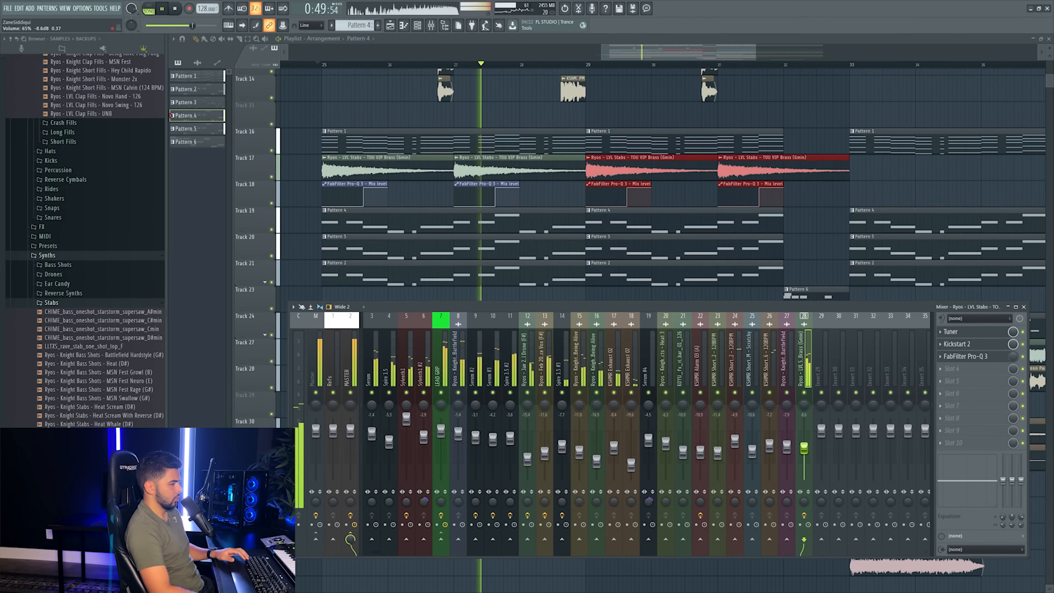
key("F9")
scroll(624, 61, "down", 4)
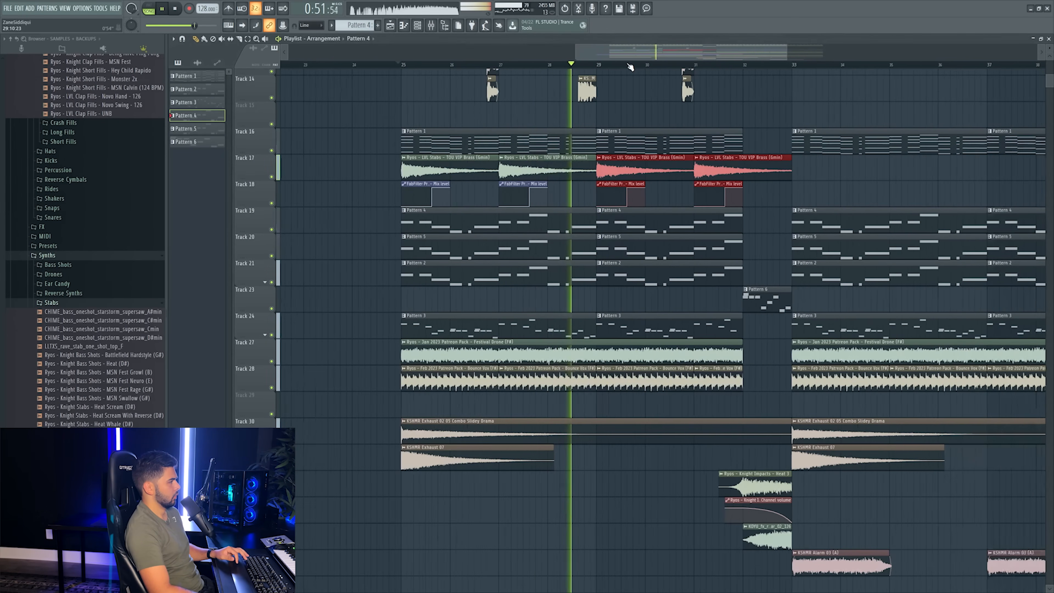
- Move the bar 32 KSHMR short fill from Track 10 down to Track 15, and delete the small fill clip on Track 12
left_click(586, 58)
scroll(654, 158, "up", 8)
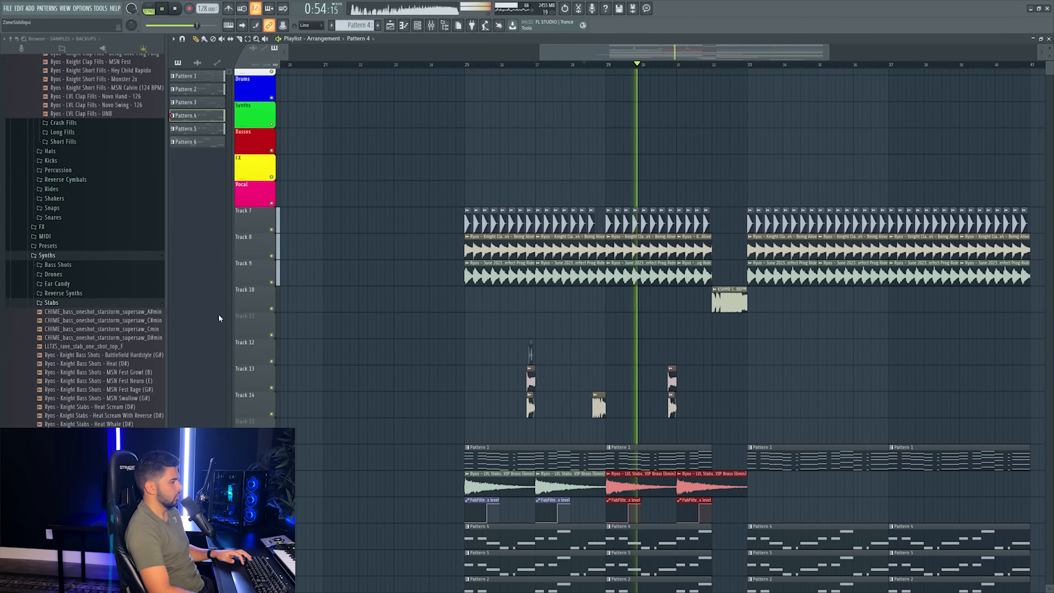
right_click(251, 291)
left_click(276, 453)
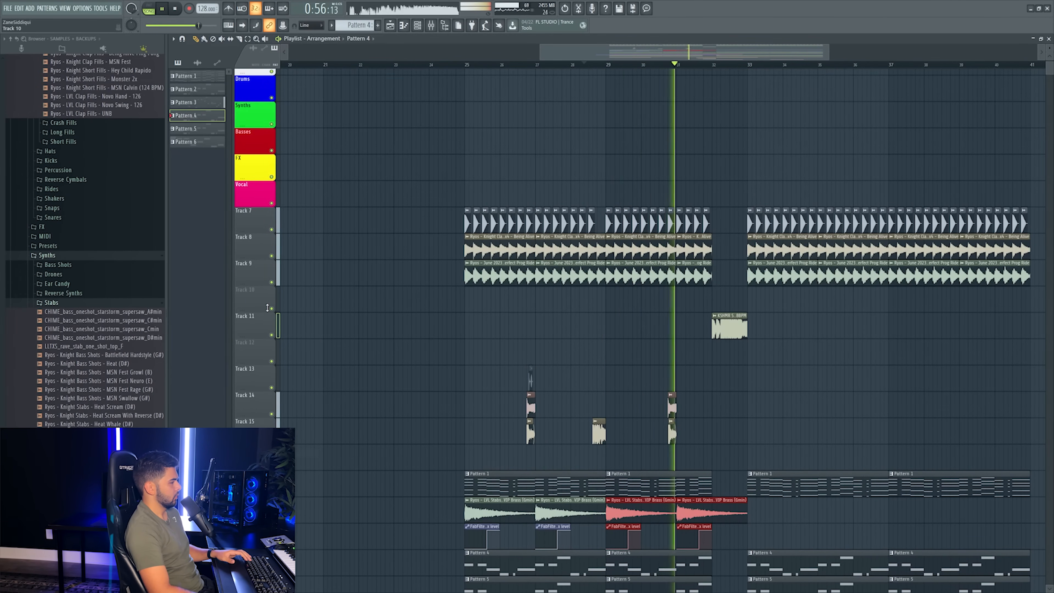
scroll(259, 325, "up", 1)
scroll(259, 301, "down", 5)
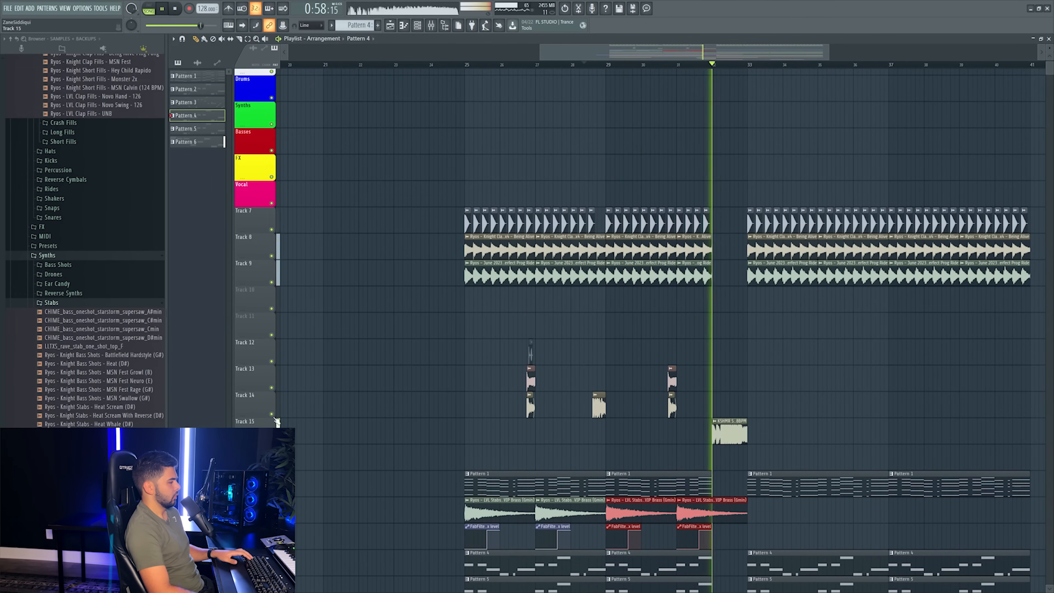
right_click(530, 353)
- Play the transition from bar 32, solo mixer track 19 (Serum #4), and select that track
key("F9")
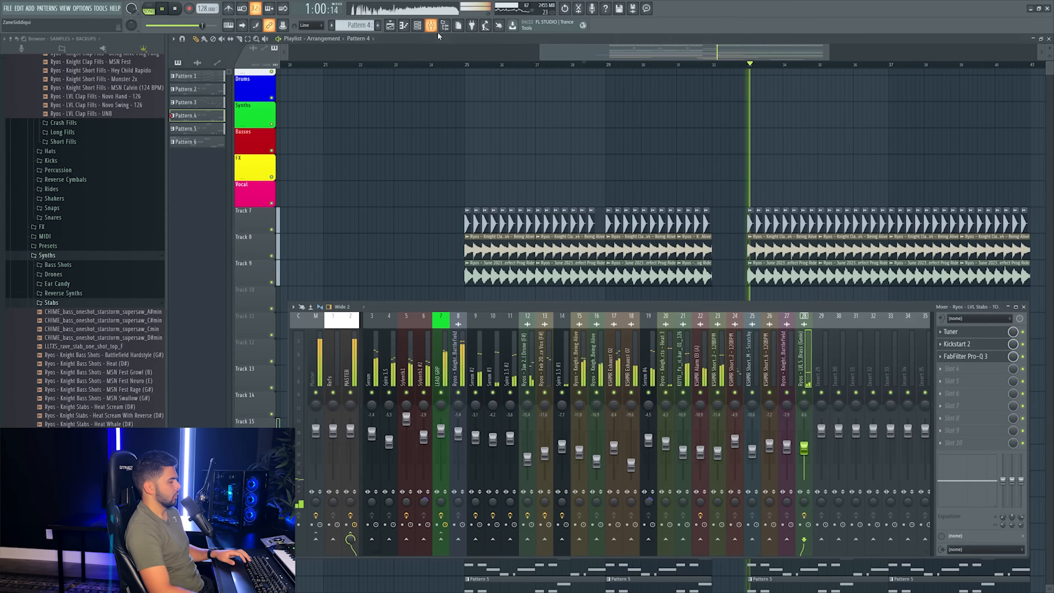
left_click(712, 64)
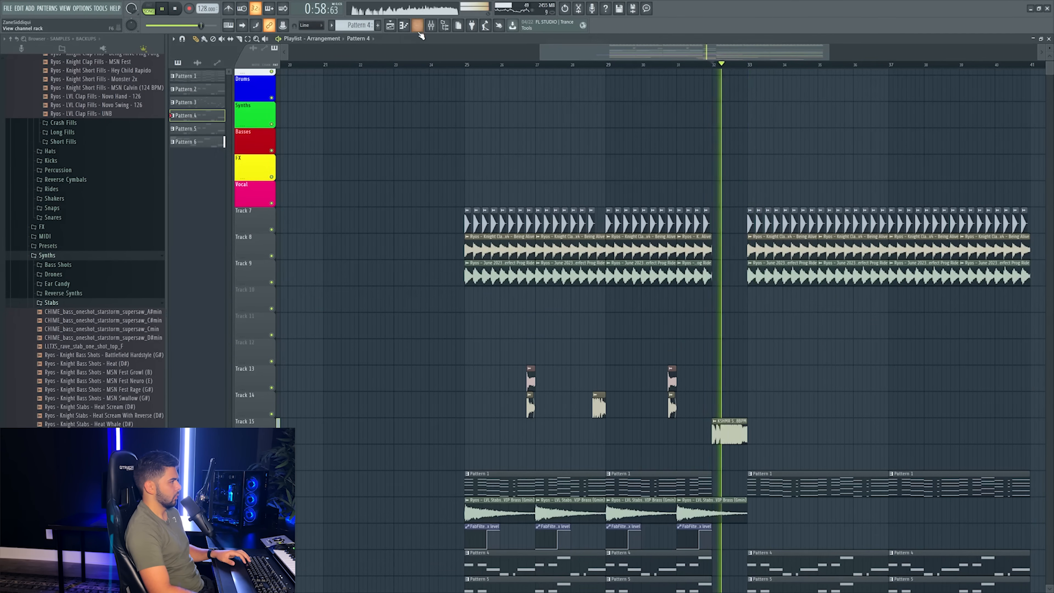
key("F9")
key("space")
key("space")
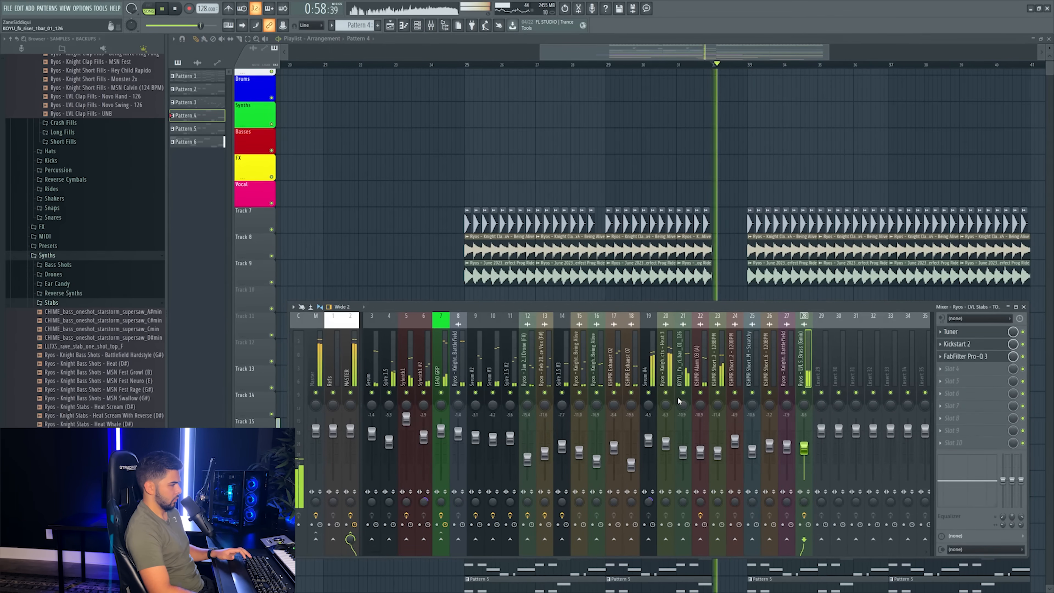
left_click_drag(683, 451, 683, 454)
right_click(665, 392)
key("space")
right_click(648, 392)
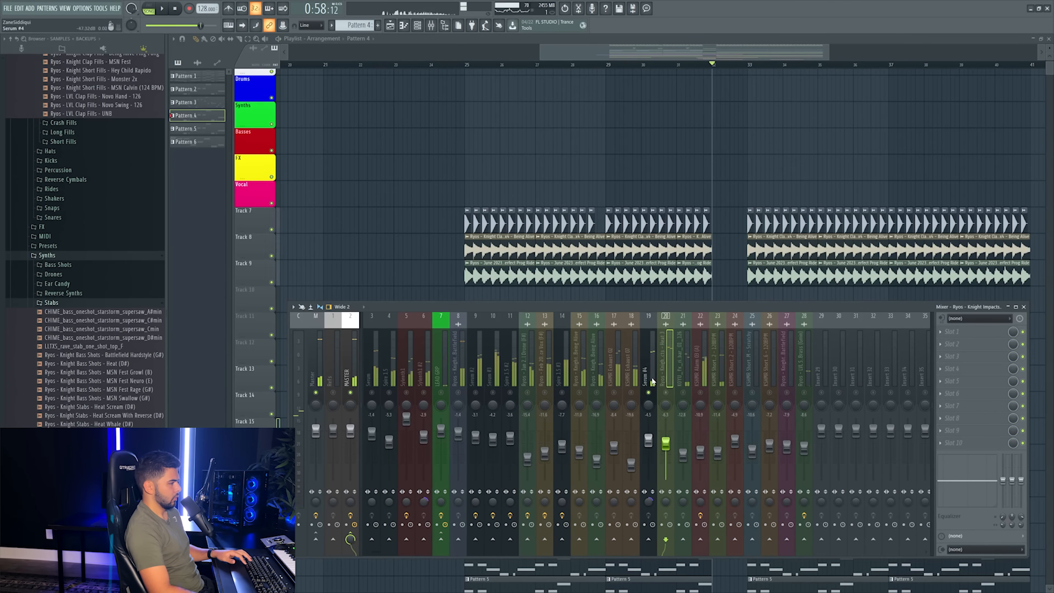
left_click(649, 379)
- Load CamelCrusher into the first effect slot of Serum #4, choose the British Clean patch, and play the soloed fill
key("space")
key("space")
left_click(976, 332)
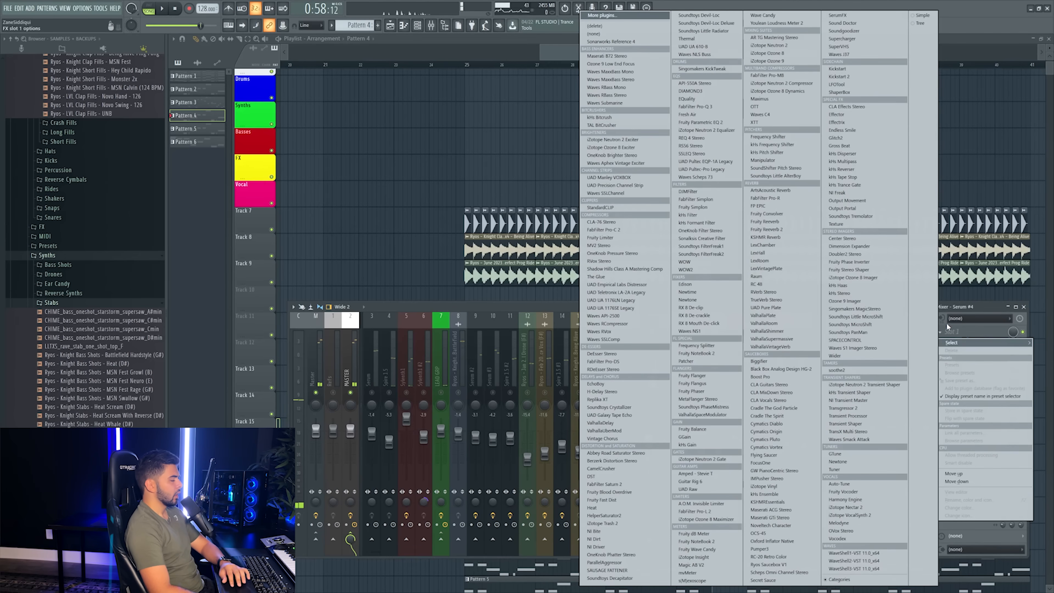
left_click(646, 470)
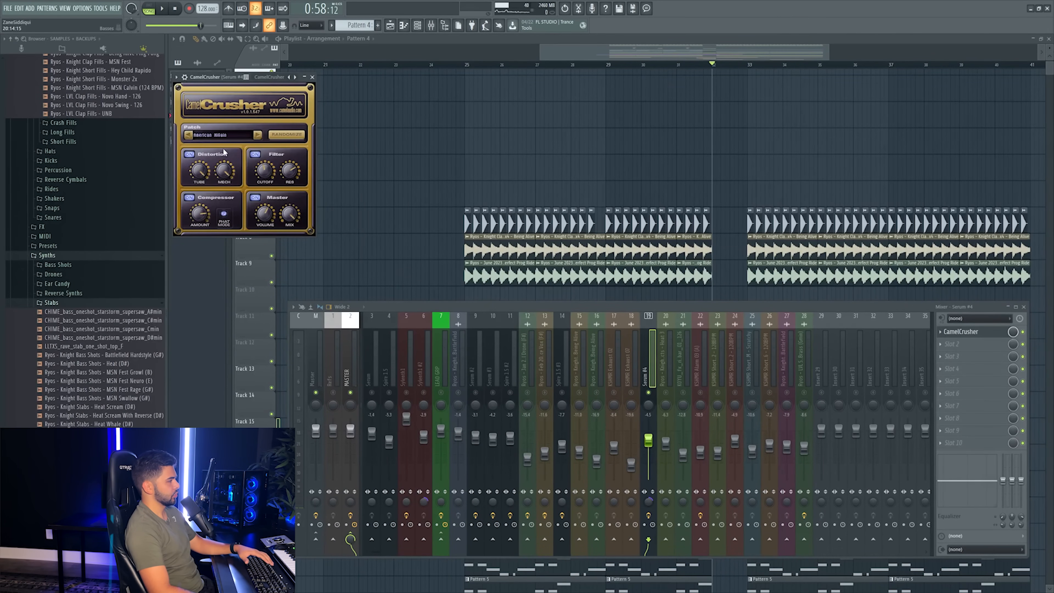
key("space")
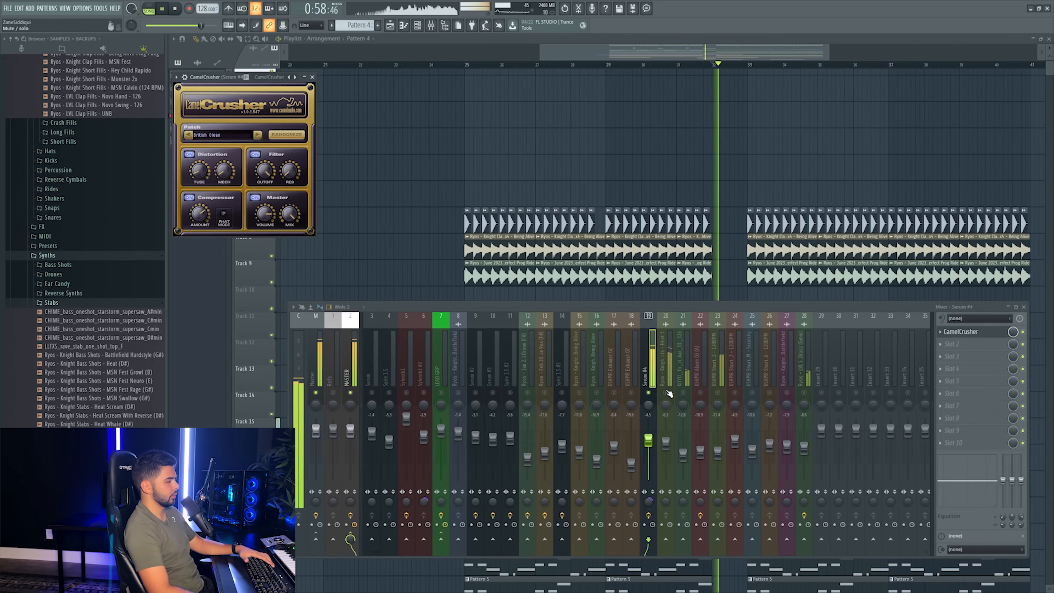
- Unsolo Serum #4 and lower its mixer volume slightly while the transition into the second drop half plays
right_click(648, 392)
left_click_drag(653, 440, 653, 444)
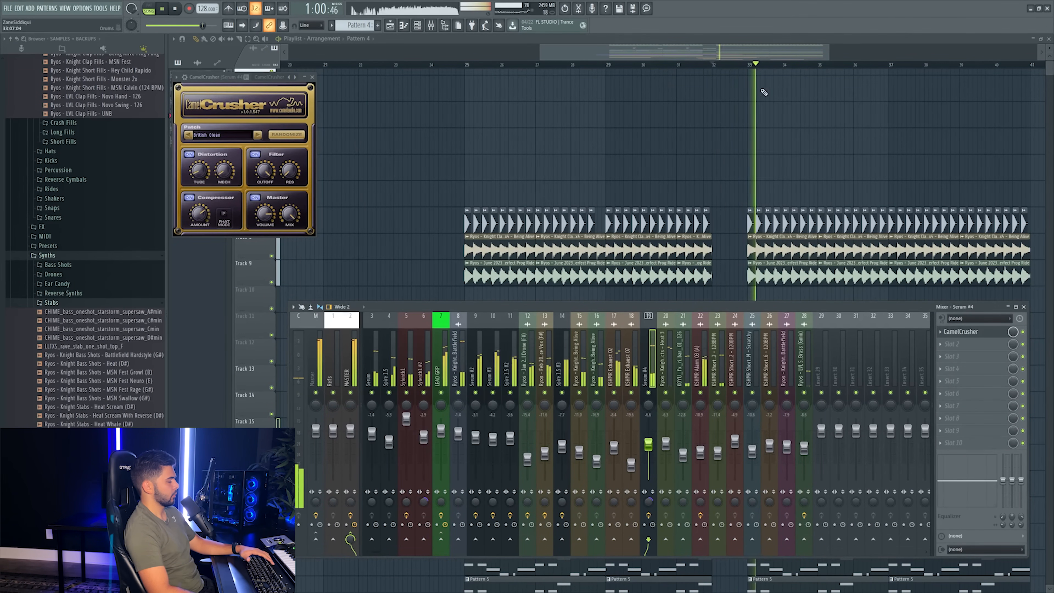
left_click(700, 65)
left_click(430, 26)
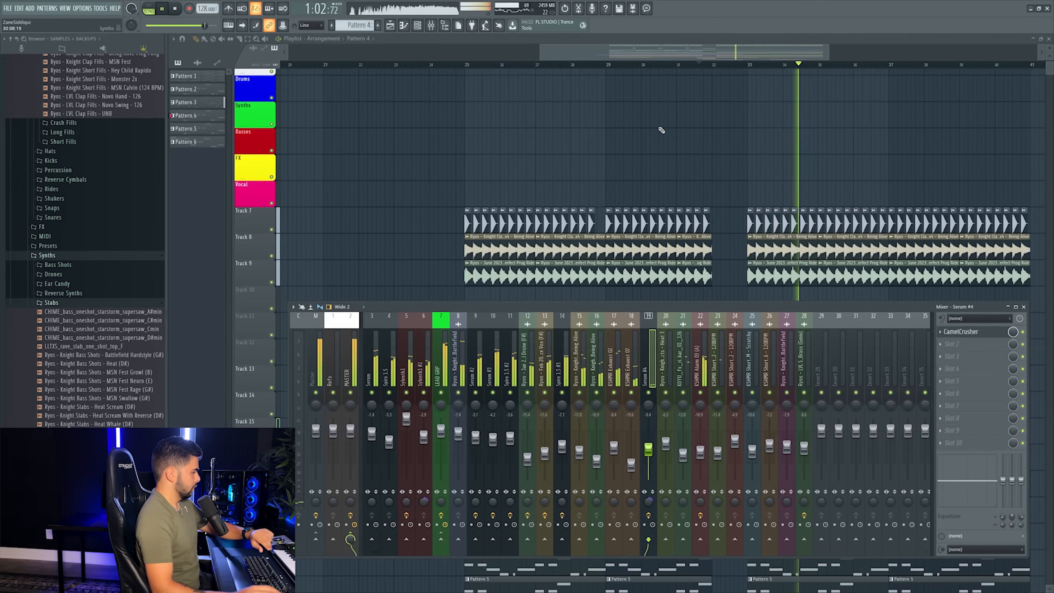
key("space")
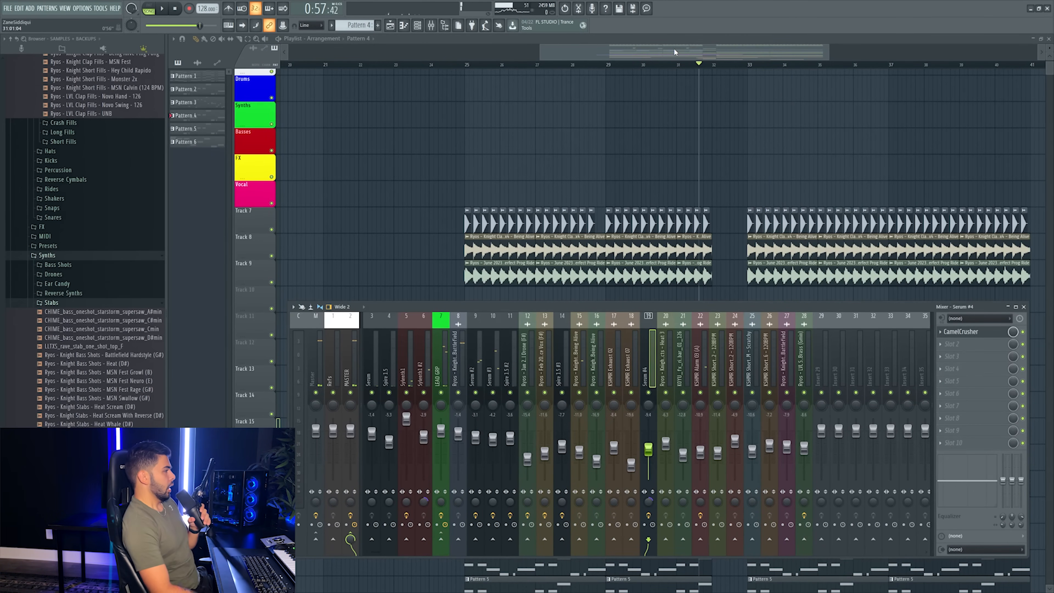
- Duplicate the four brass stab clips and their automation clips from bars 25 to 32 so the copies start at bar 33
key("F9")
scroll(668, 72, "down", 2)
scroll(670, 65, "down", 3)
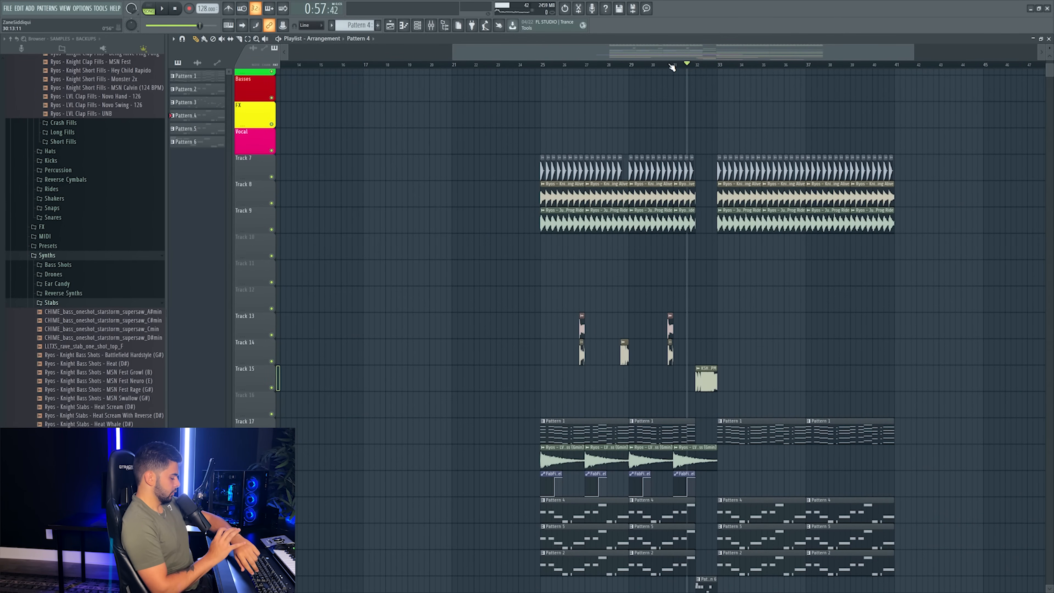
scroll(701, 207, "down", 10)
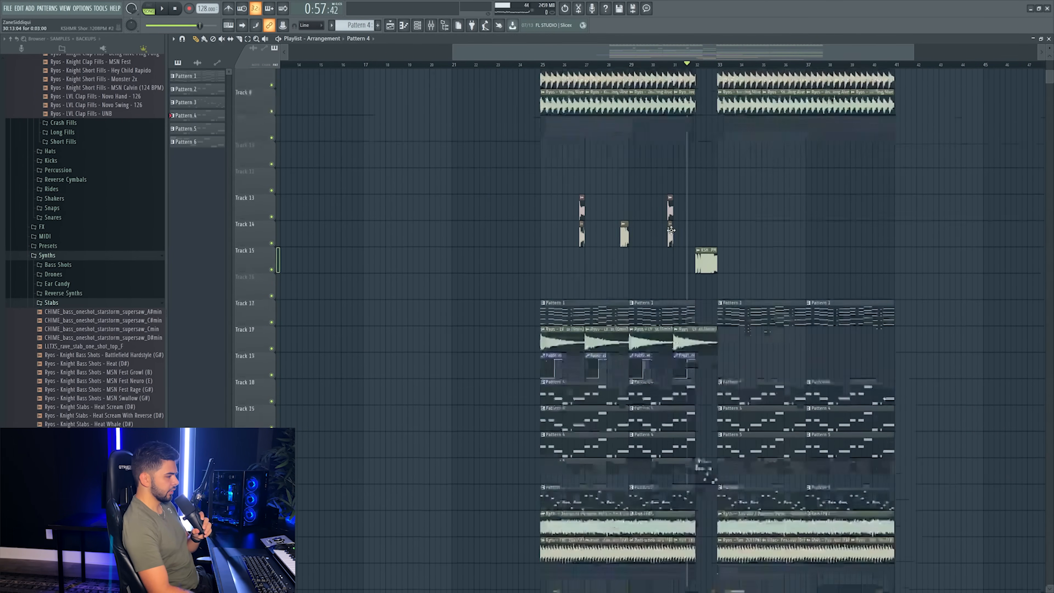
scroll(657, 237, "up", 3)
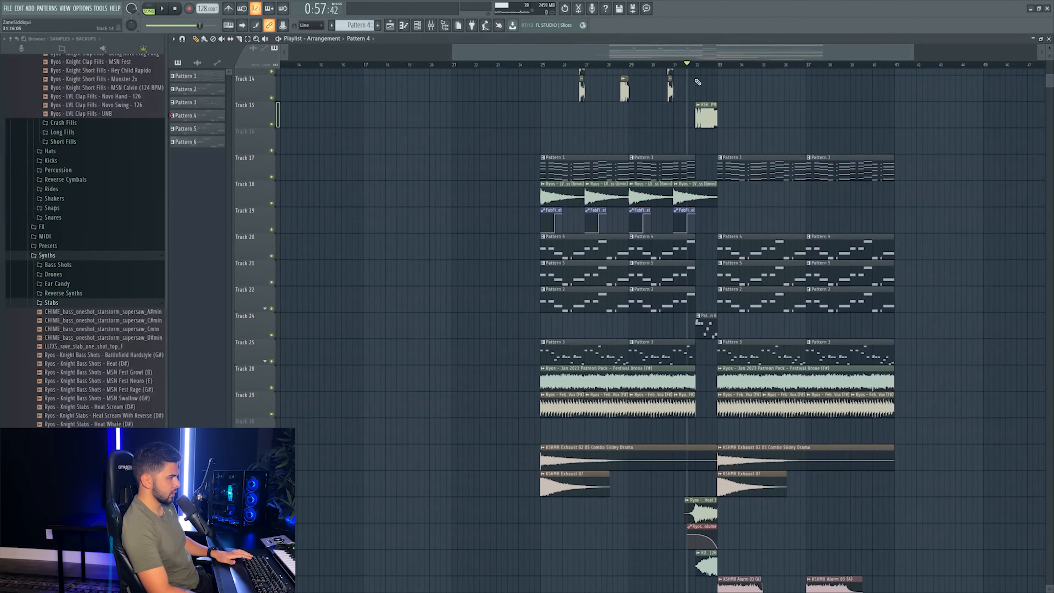
left_click_drag(431, 224, 794, 226)
key("ctrl+b")
mouse_move(765, 217)
left_mouse_down()
mouse_move(515, 220)
mouse_move(772, 220)
left_mouse_up()
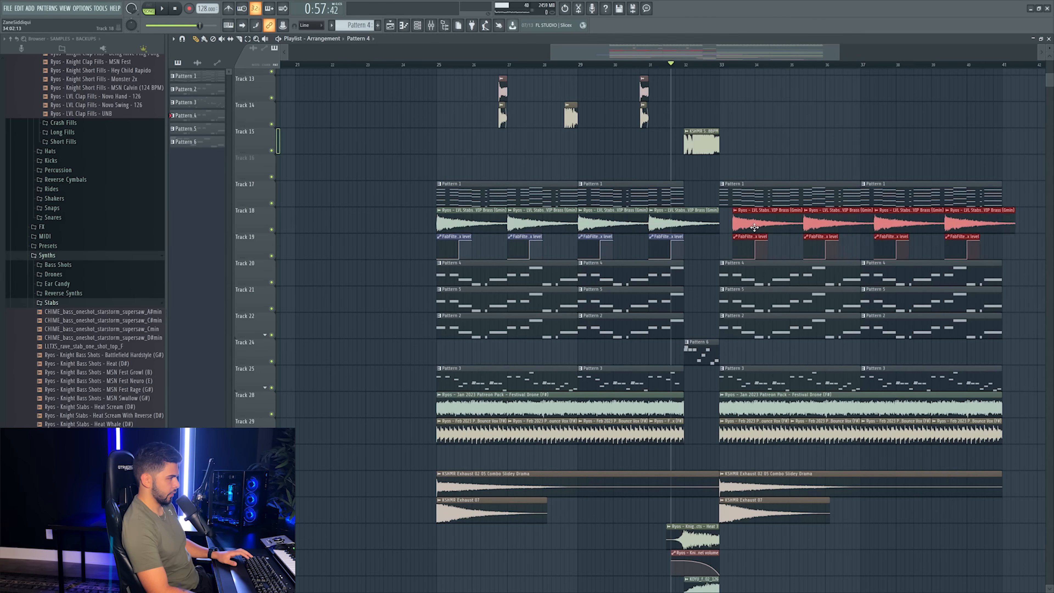
- Duplicate the drum fill clips on Tracks 13 to 15 from bars 25 to 32 into bars 33 to 40
scroll(606, 243, "up", 7)
left_click_drag(452, 259, 758, 337)
key("ctrl+b")
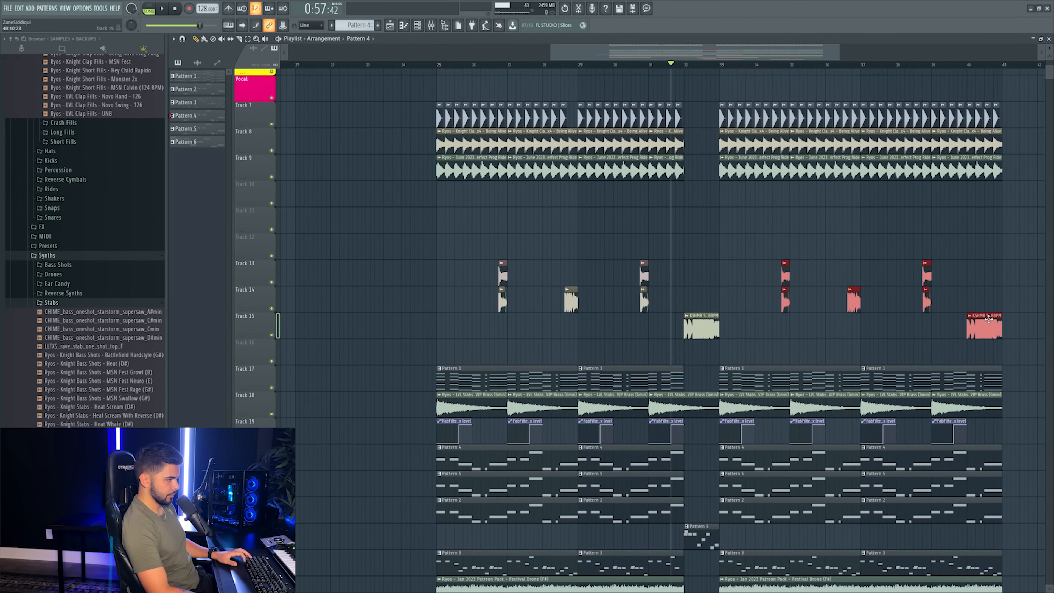
- Audition the Pacer Hat Loops samples and place Ryos - LVL Pacer Hat Loops - UNB DRP on Track 10 at bar 25
scroll(588, 282, "up", 2)
scroll(32, 324, "up", 5)
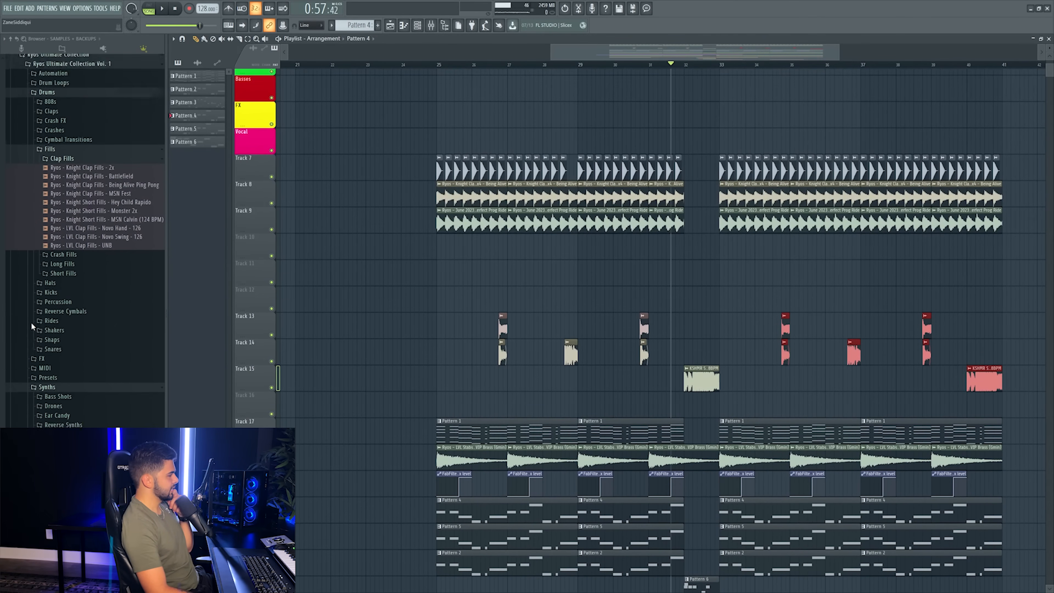
scroll(33, 326, "up", 4)
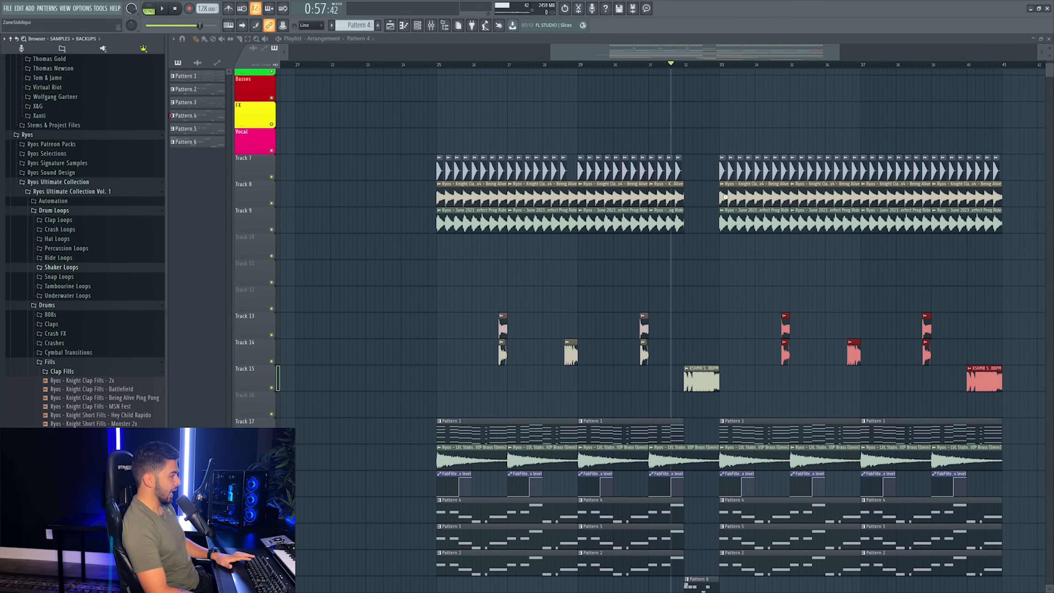
left_click(61, 267)
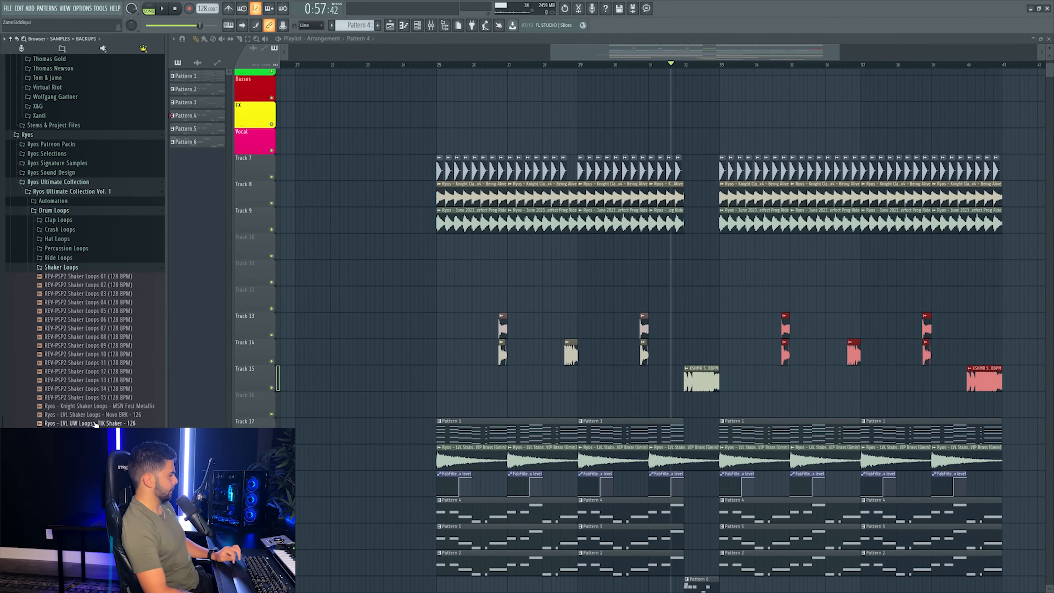
left_click(58, 239)
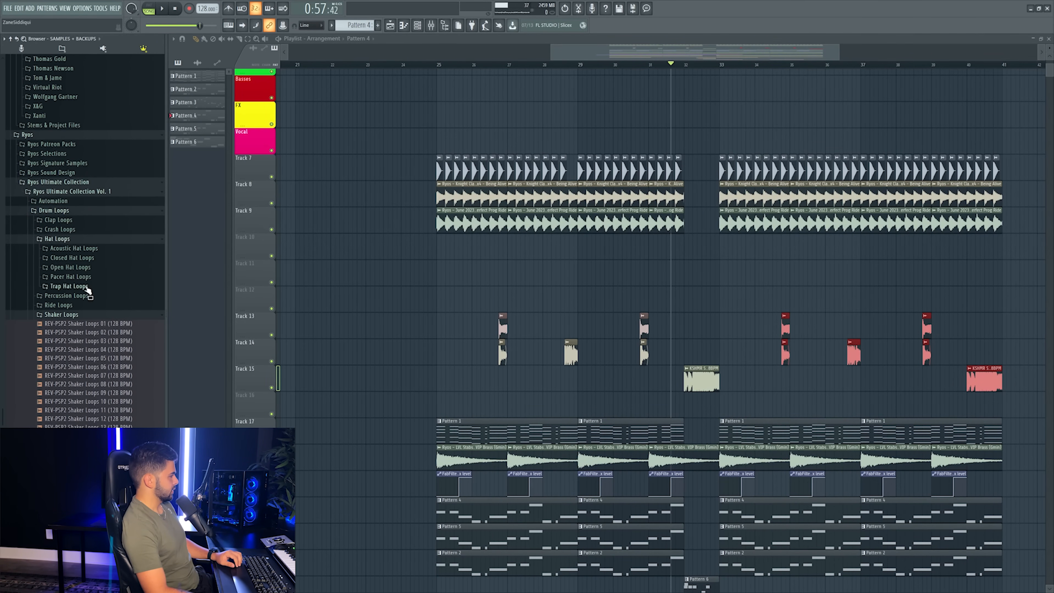
left_click(71, 276)
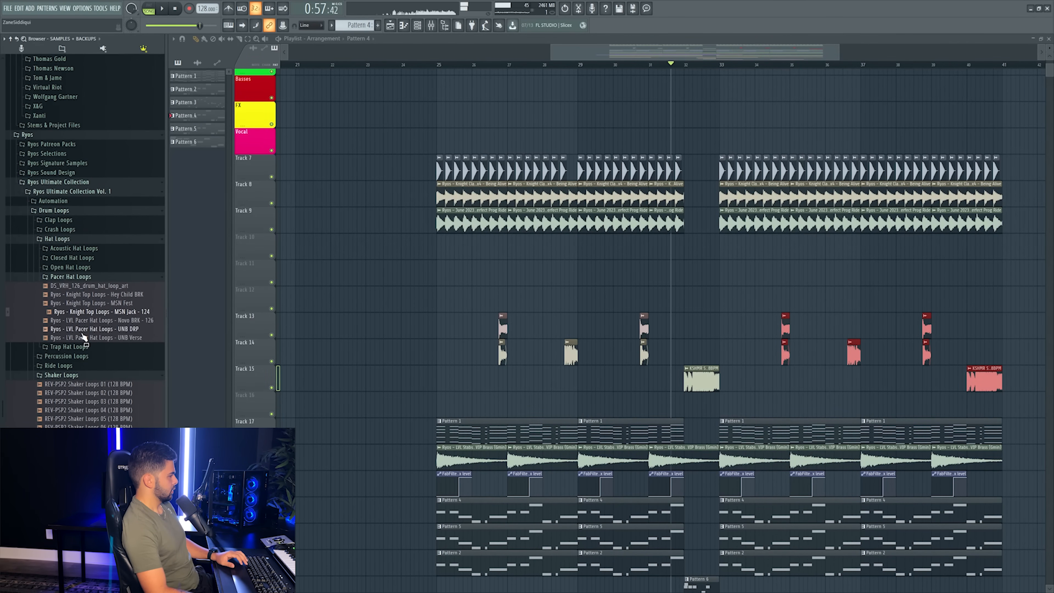
left_click_drag(82, 335, 466, 248)
double_click(466, 249)
- Route the pacer hat loop to mixer track 29 and lower its volume while the drop plays from bar 25
left_click(463, 163)
left_click(431, 65)
key("space")
left_click(430, 26)
key("space")
key("space")
left_click_drag(822, 434, 820, 447)
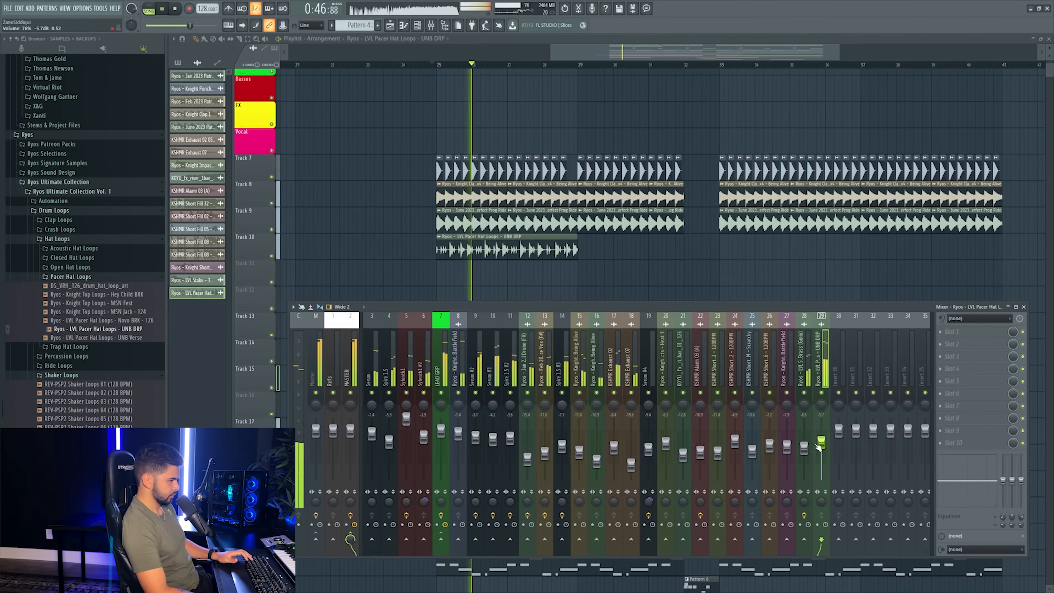
- Repeat the hat loop at bar 29, trim it to end at bar 32, and copy both clips to bar 33
key("F9")
left_click(589, 249)
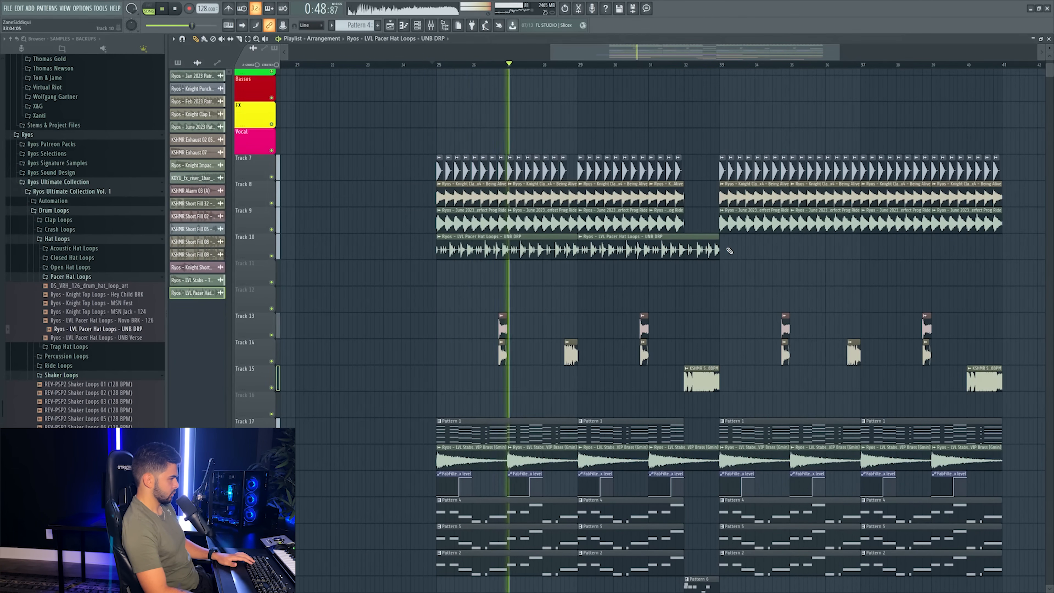
left_click_drag(718, 251, 683, 251)
left_click_drag(767, 249, 504, 256)
key("ctrl+b")
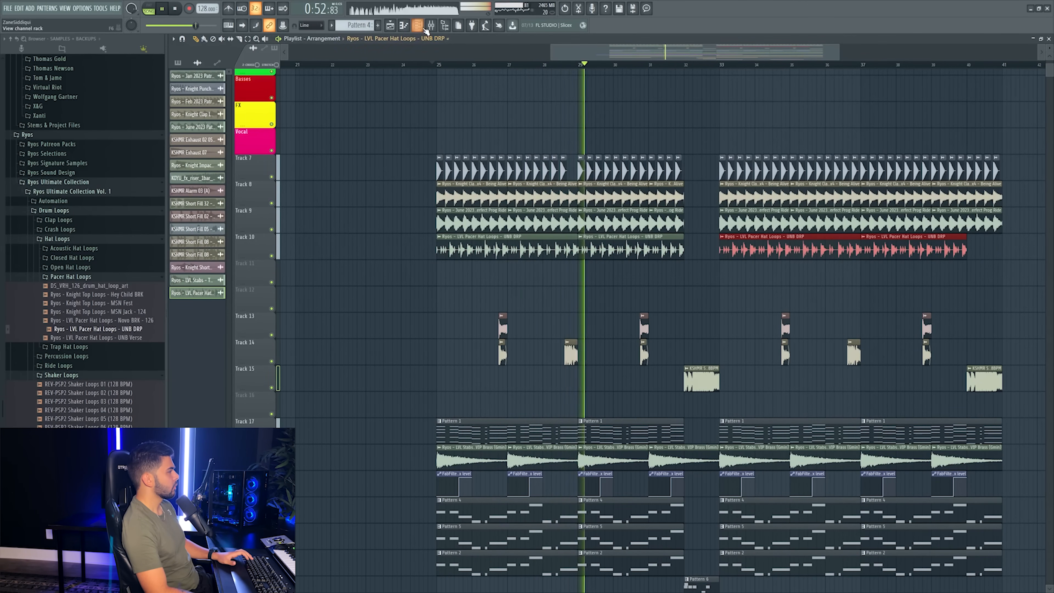
- Add Frequency Shifter to the hat loop's mixer track and shift it by about -2414 Hz in the 20 kHz range
key("F9")
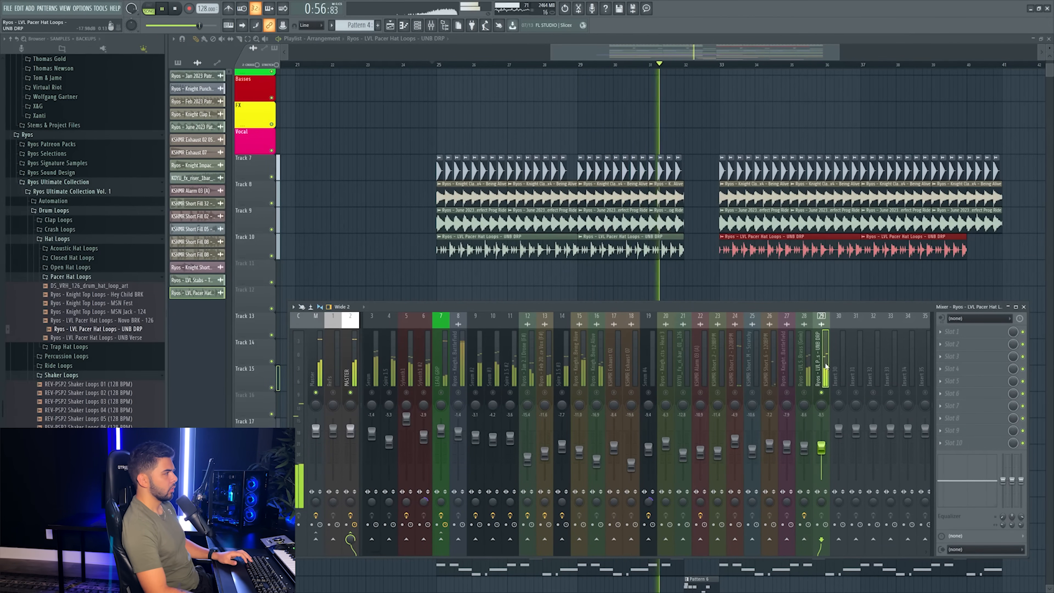
key("space")
left_click(953, 331)
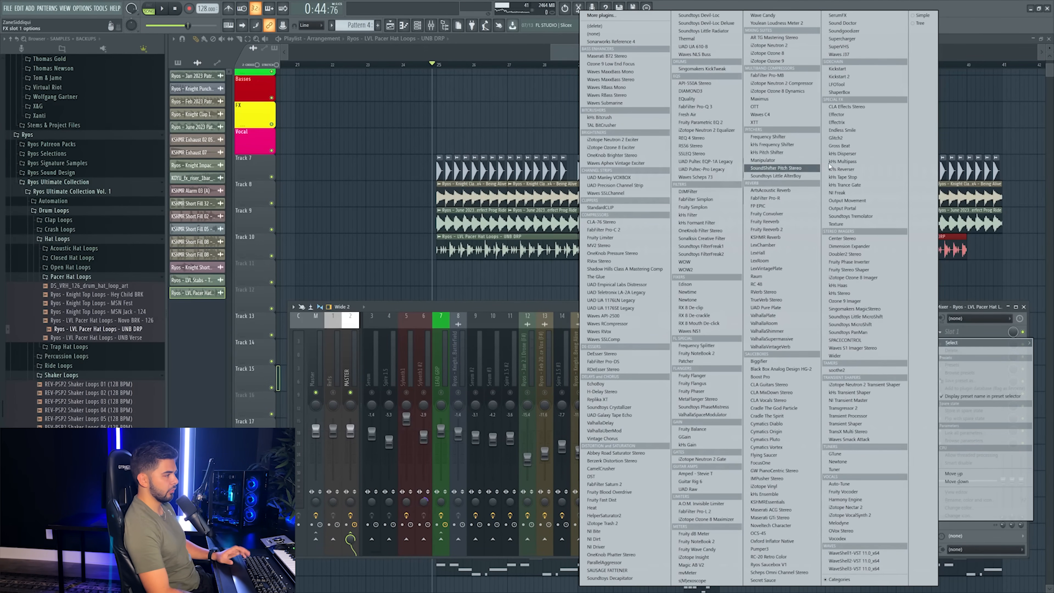
left_click(771, 137)
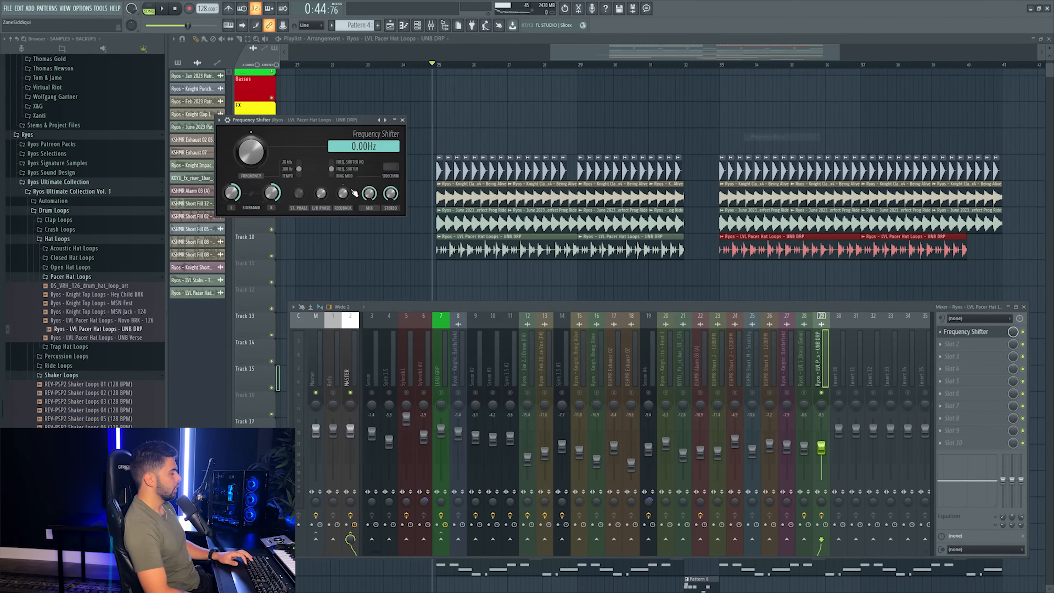
left_click_drag(330, 118, 601, 169)
key("space")
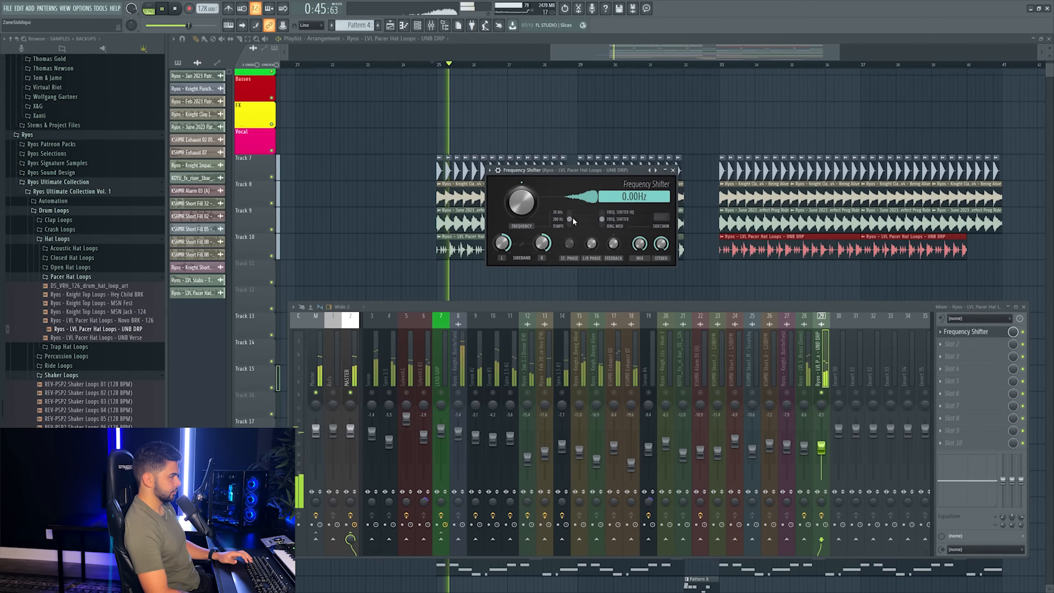
left_click_drag(521, 202, 521, 205)
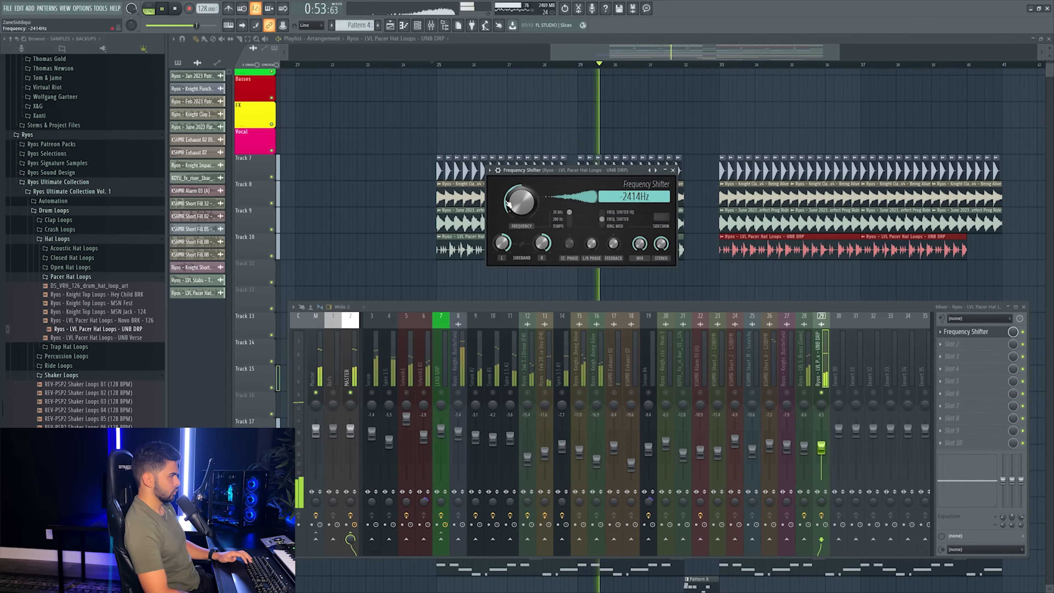
- Add FabFilter Pro-Q 3 after Frequency Shifter and low-cut the hat loop at about 1872 Hz with a 24 dB/oct slope
left_click(955, 343)
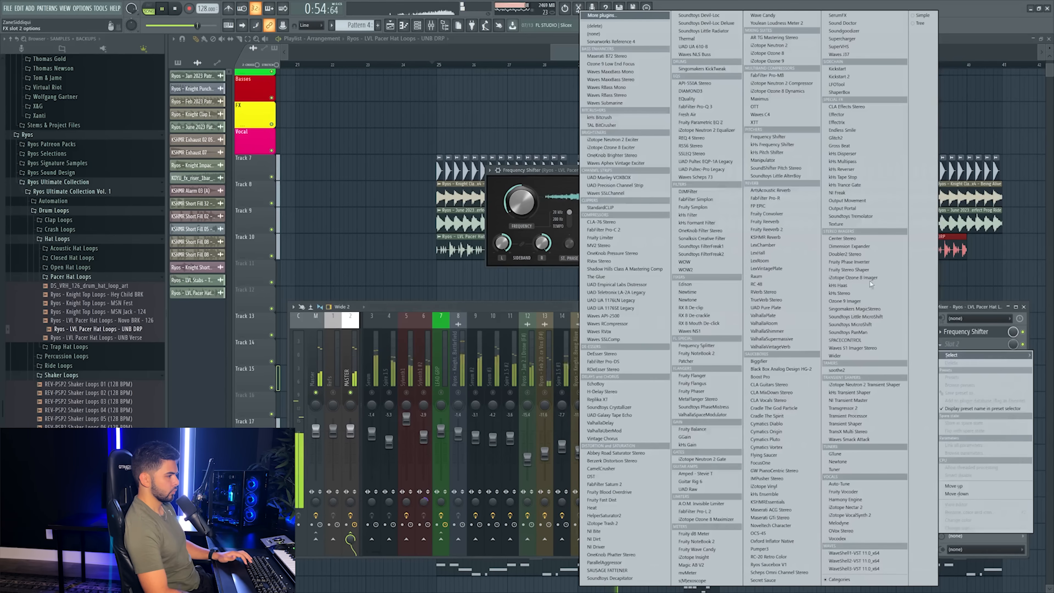
left_click(705, 107)
key("space")
left_click_drag(463, 234, 462, 244)
left_click(391, 288)
left_click(388, 360)
left_click(398, 397)
key("space")
left_click_drag(463, 234, 492, 240)
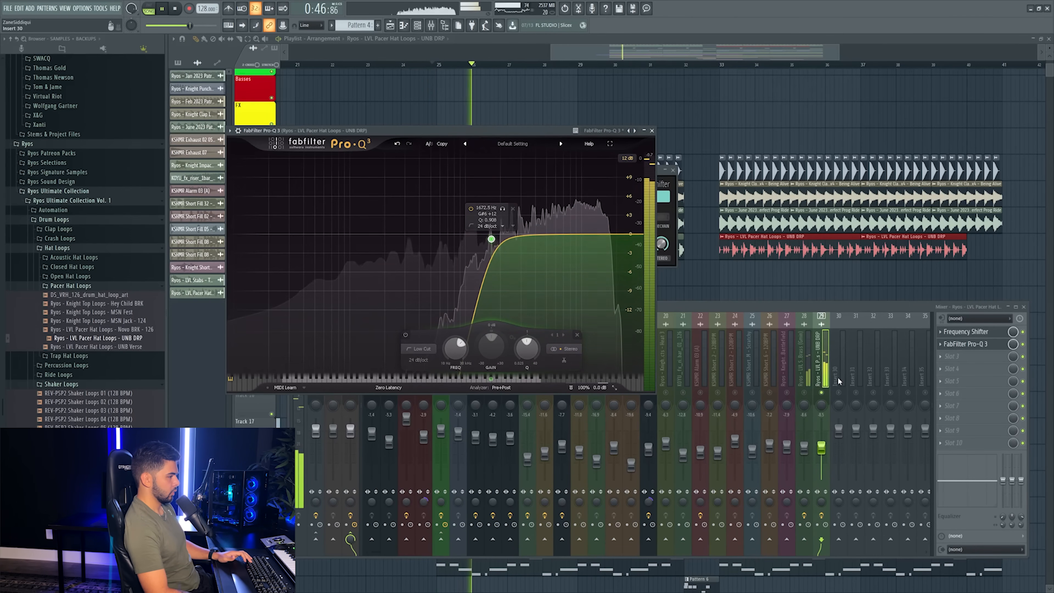
- Unsolo the hat loop, set its mixer volume to -6.7 dB, close both plugin windows, and stop playback
right_click(822, 392)
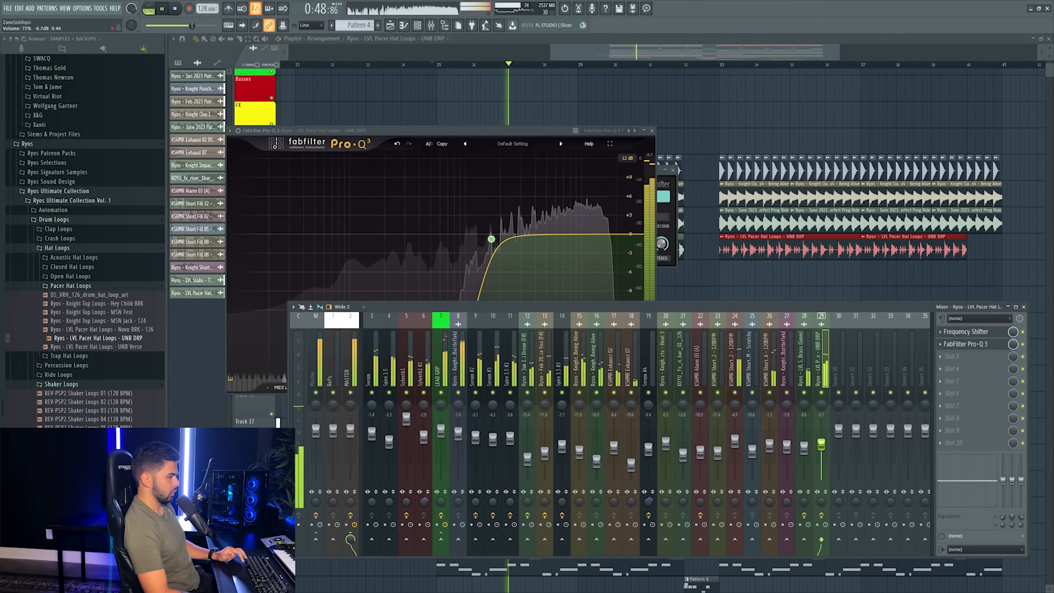
left_click(652, 130)
left_click(672, 170)
key("F9")
left_click_drag(595, 56, 577, 58)
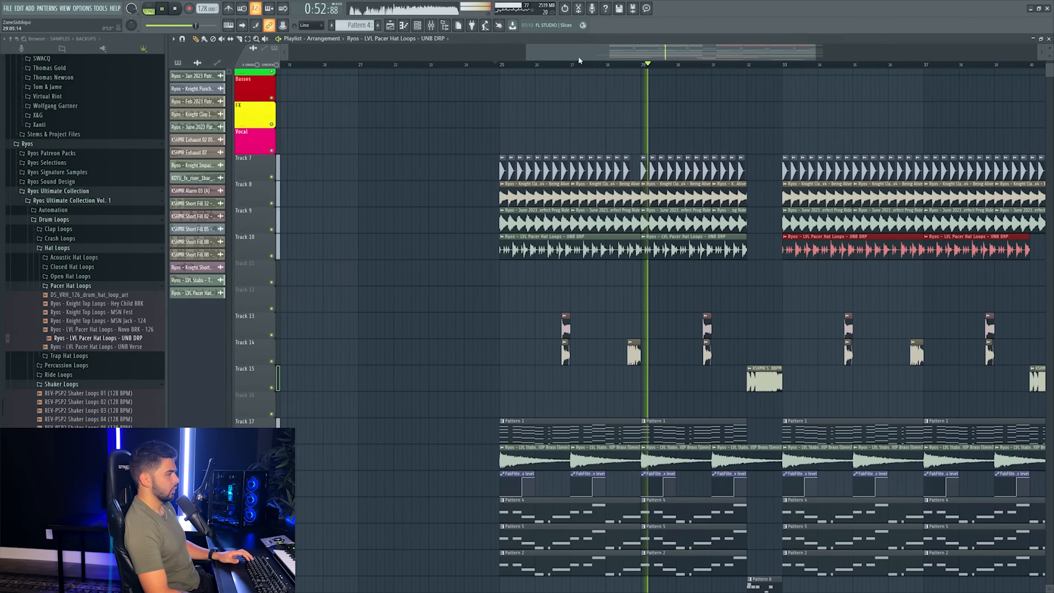
key("space")
scroll(706, 199, "down", 7)
scroll(697, 189, "up", 7)
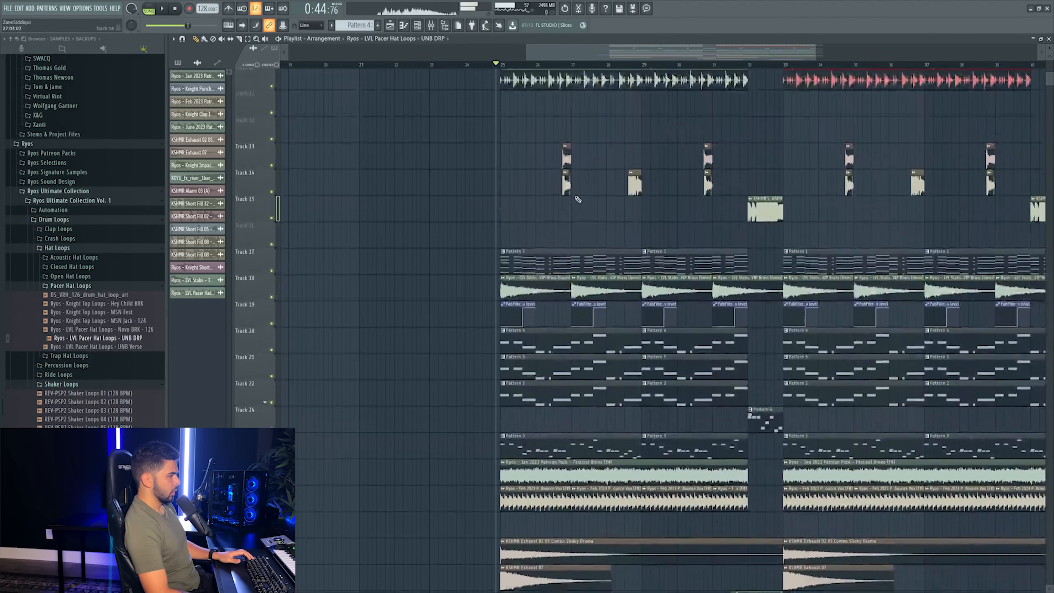
scroll(559, 181, "down", 1)
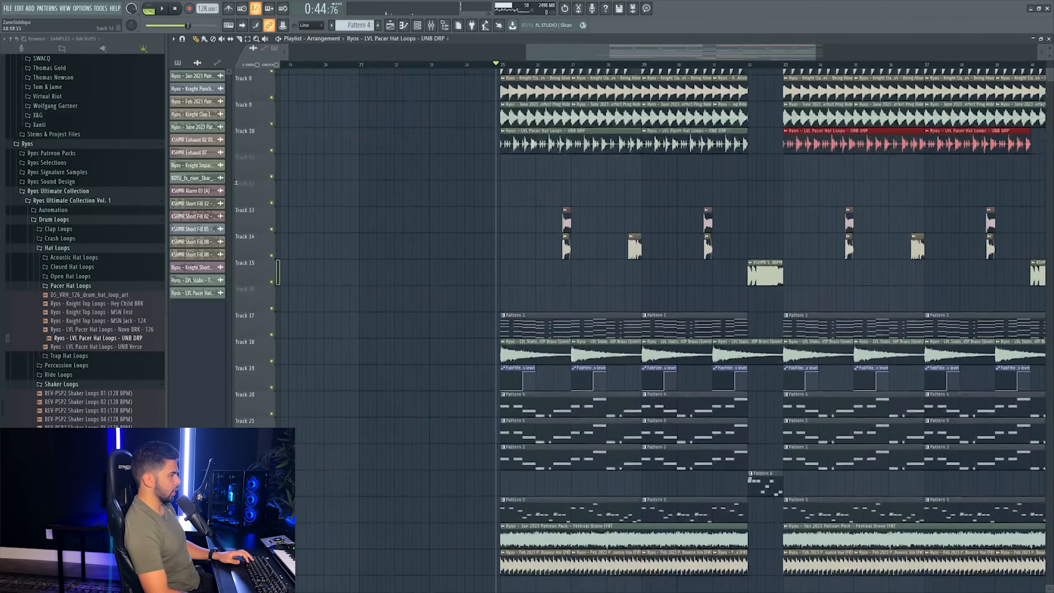
scroll(63, 189, "up", 4)
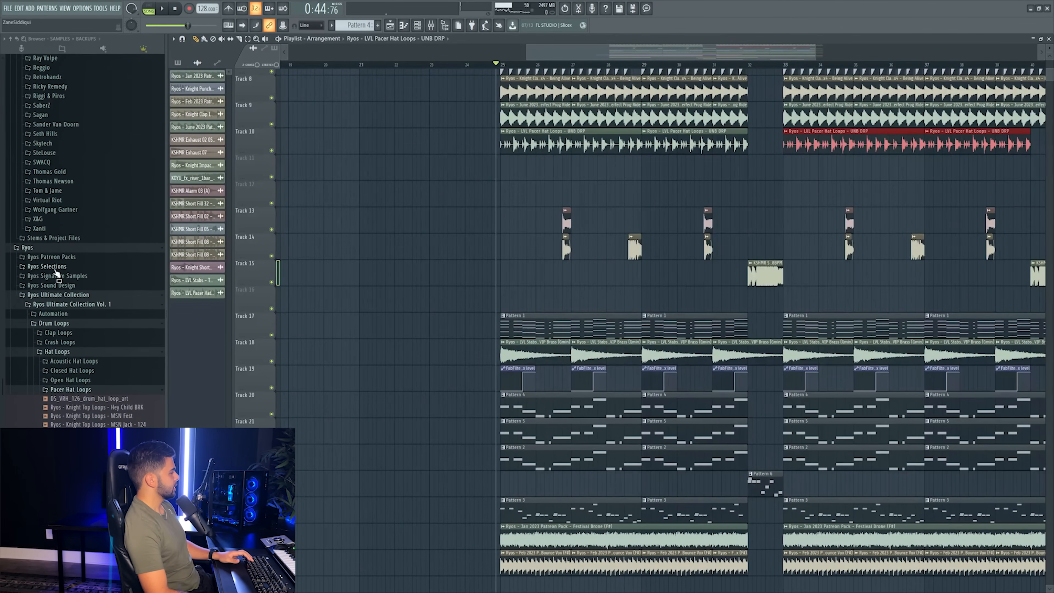
- Find Ryos - Knight Crash FX - Hey Child among the Crash FX samples and place it on Track 11 at bar 29
scroll(546, 320, "down", 4)
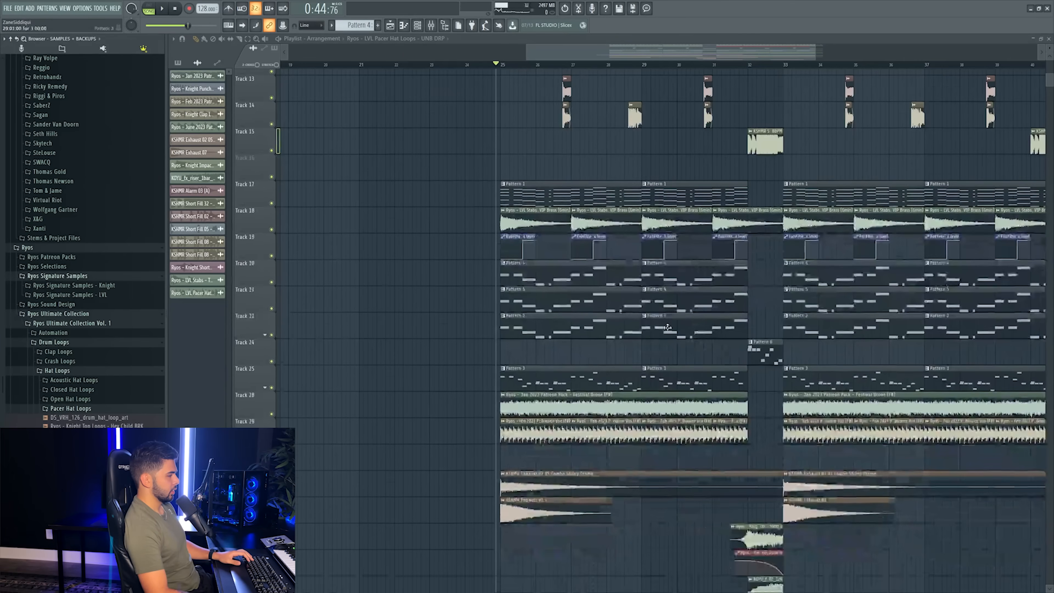
scroll(651, 224, "up", 5)
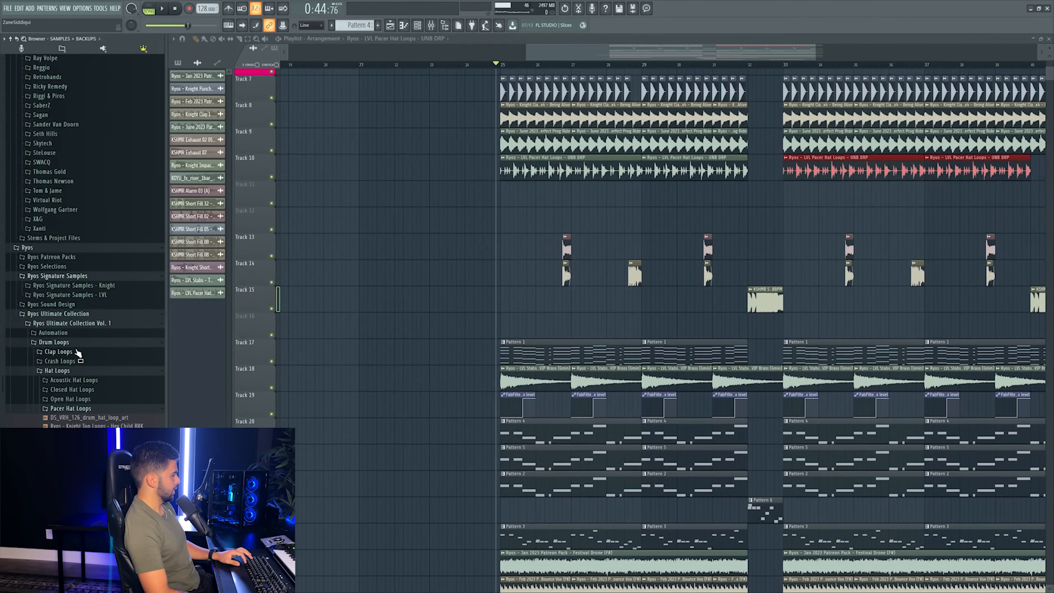
scroll(77, 316, "down", 4)
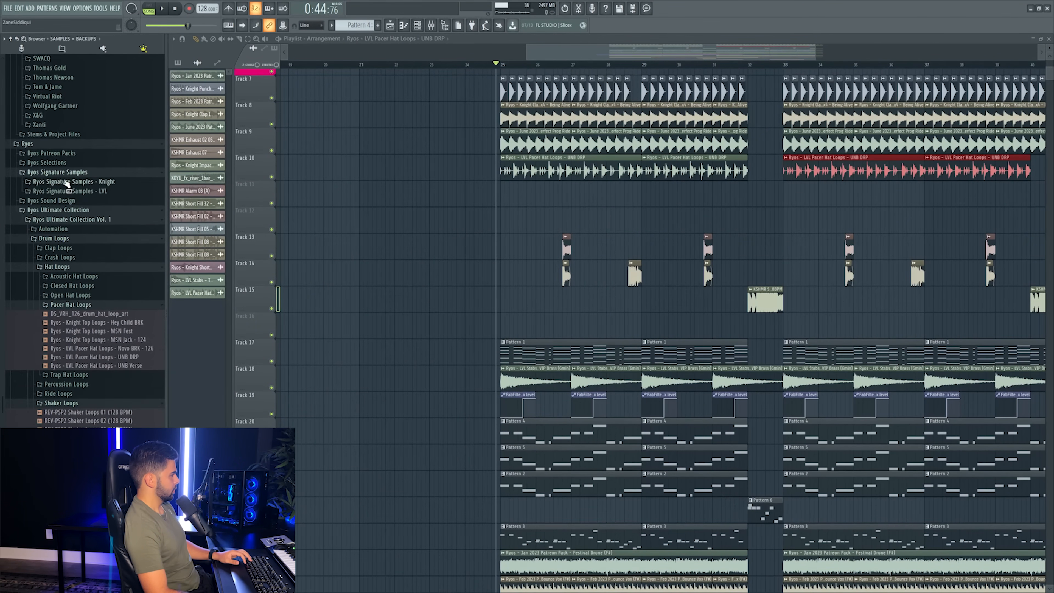
left_click(65, 266)
left_click(62, 298)
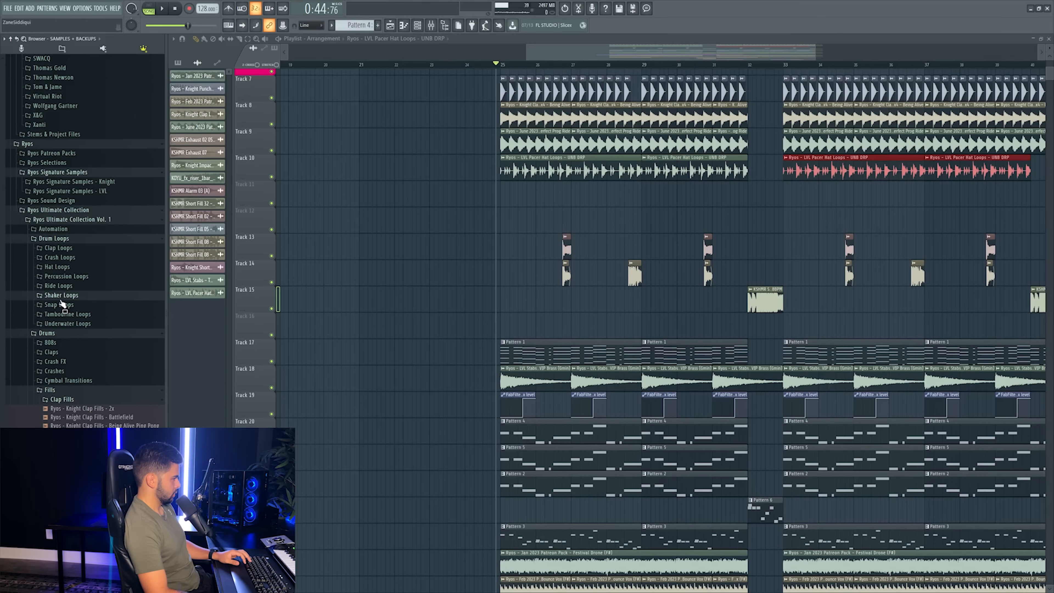
left_click(55, 361)
scroll(107, 288, "down", 4)
left_click_drag(526, 254, 648, 195)
left_click_drag(113, 277, 664, 198)
left_click_drag(664, 198, 659, 198)
- Route the Hey Child crash to free mixer track 30 and lower its volume during playback
key("space")
double_click(658, 197)
key("ctrl+l")
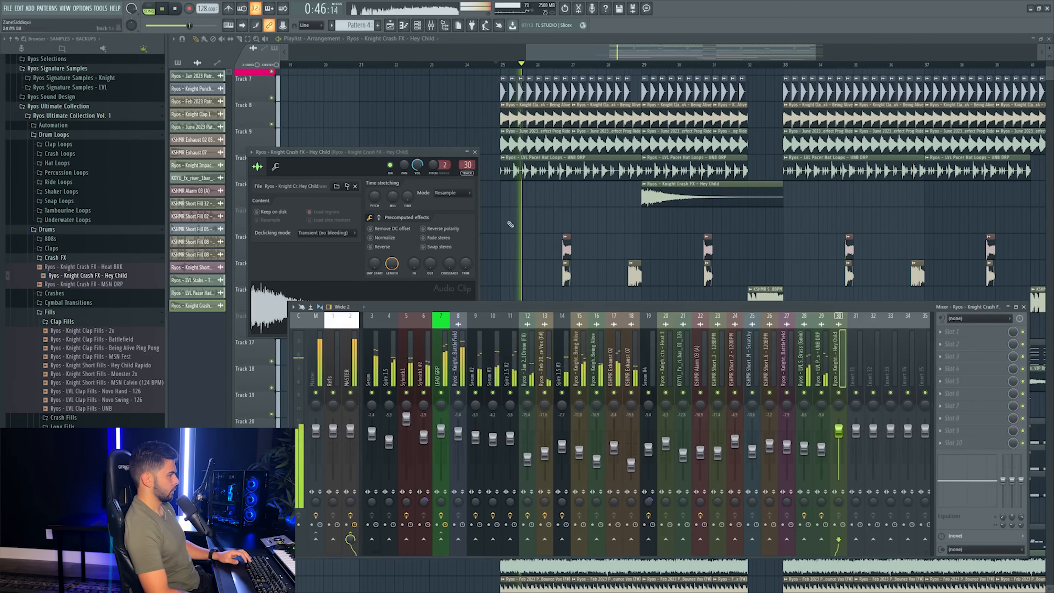
left_click_drag(840, 433, 844, 445)
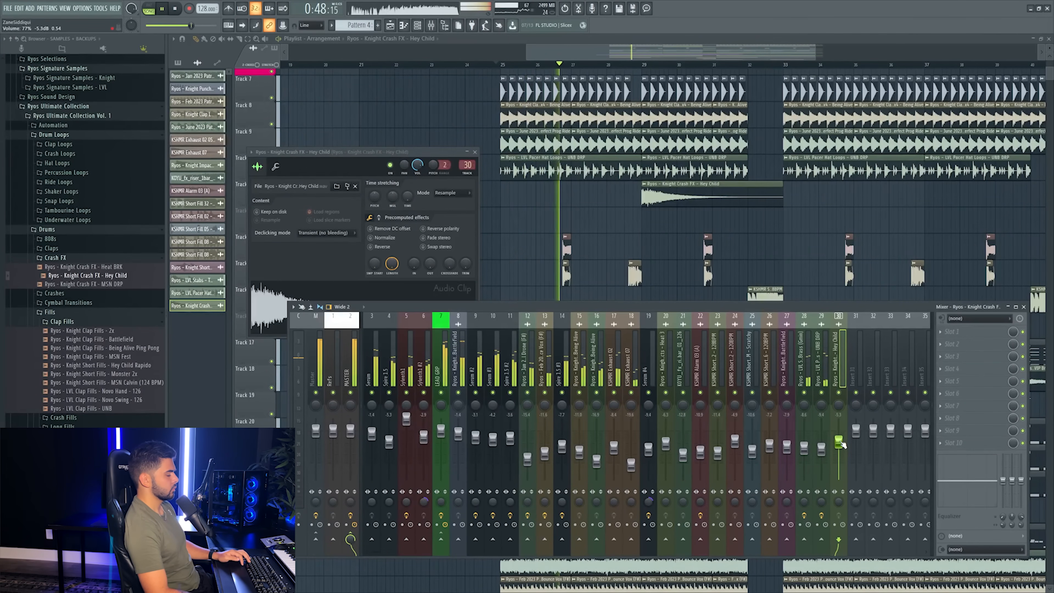
left_click_drag(839, 442, 839, 447)
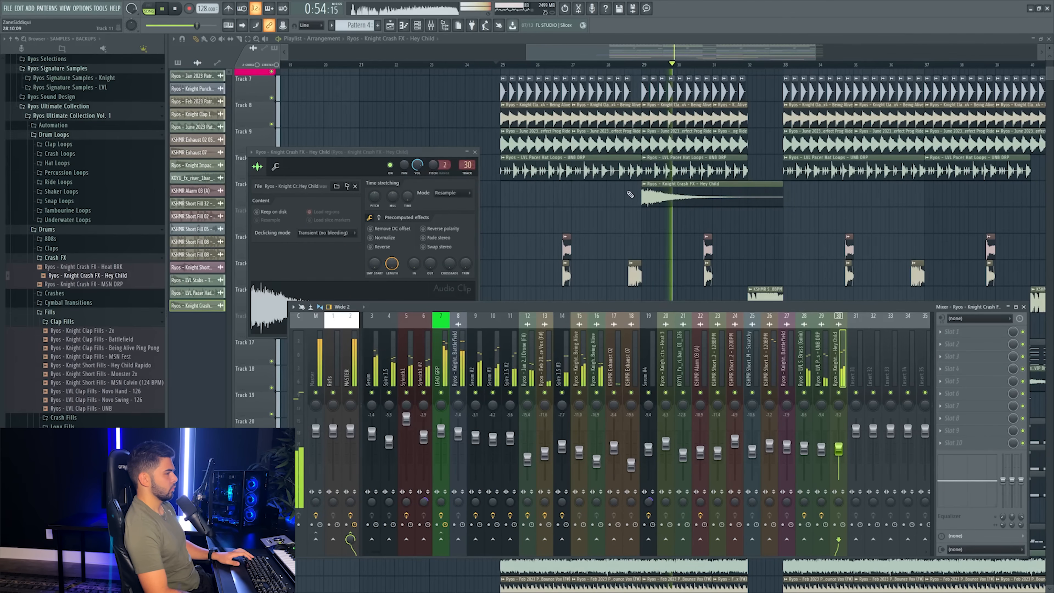
- Copy the crash clip on Track 11 to bars 25, 33 and 37, and stop playback
left_click(823, 207)
left_click_drag(823, 207, 955, 190)
mouse_move(976, 194)
left_mouse_down()
mouse_move(543, 202)
mouse_move(553, 200)
left_mouse_up()
scroll(766, 66, "down", 4)
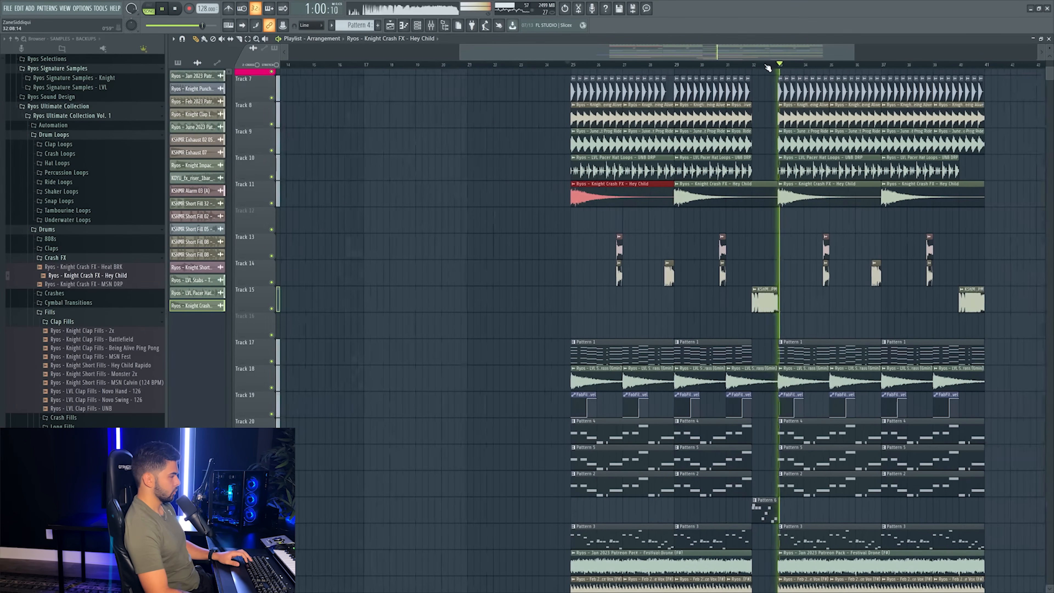
key("space")
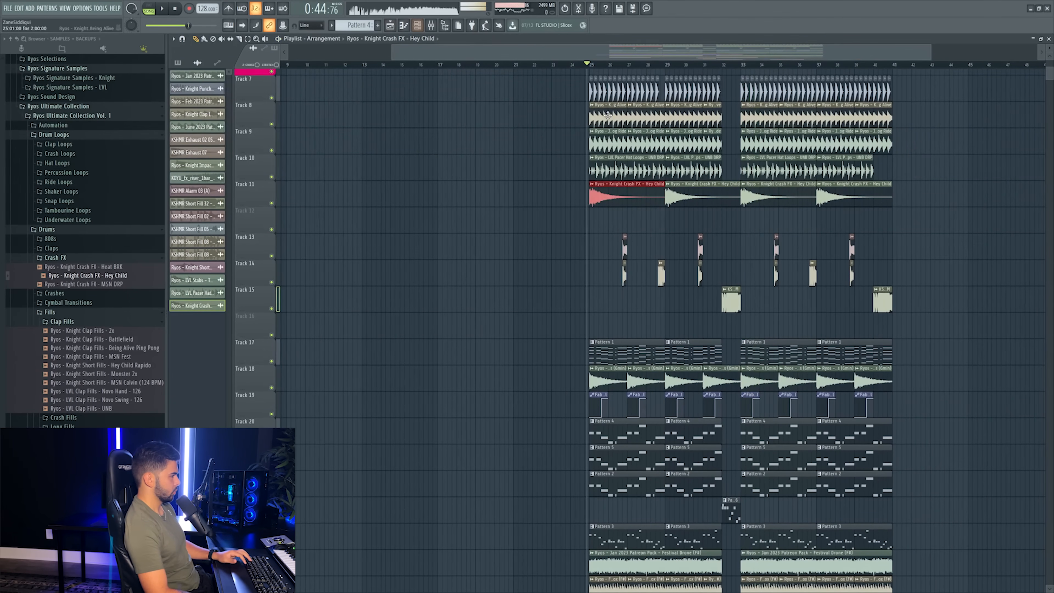
- Solo the pacer hat loop's mixer track and audition it from the start of the drop
scroll(680, 66, "up", 4)
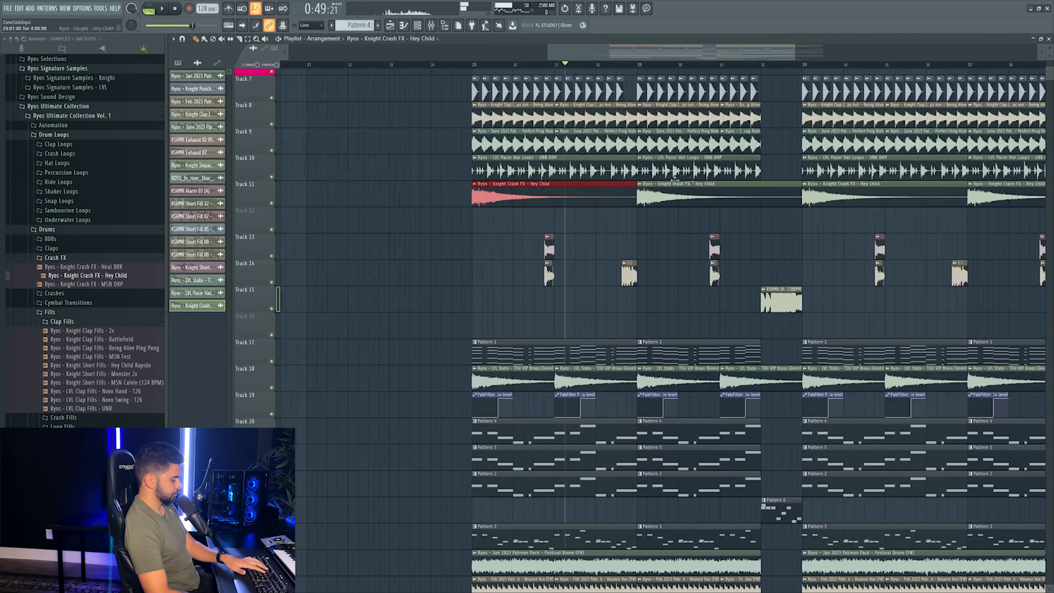
scroll(467, 235, "down", 5)
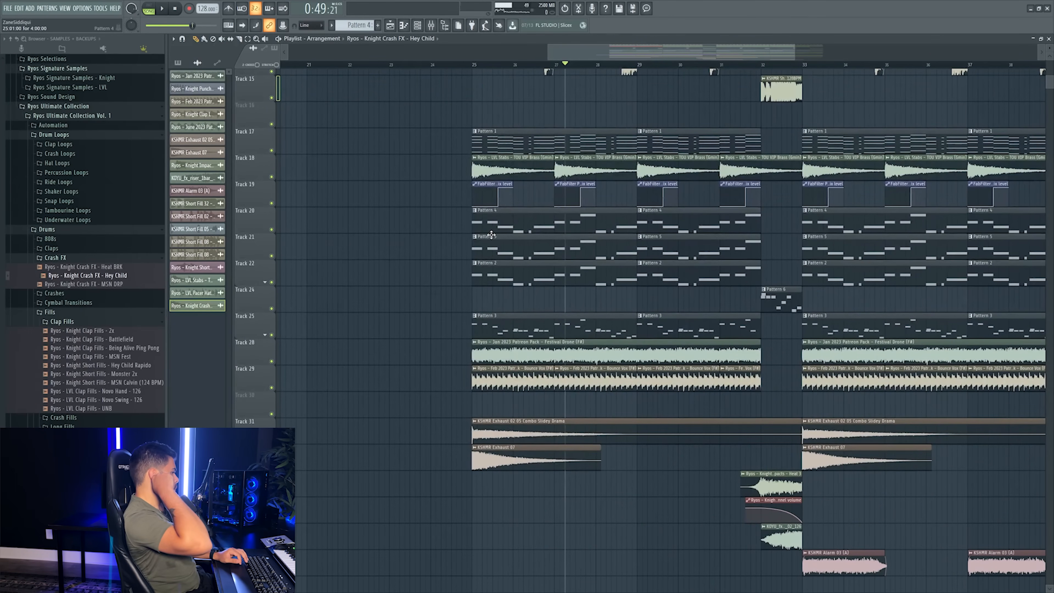
scroll(491, 235, "up", 7)
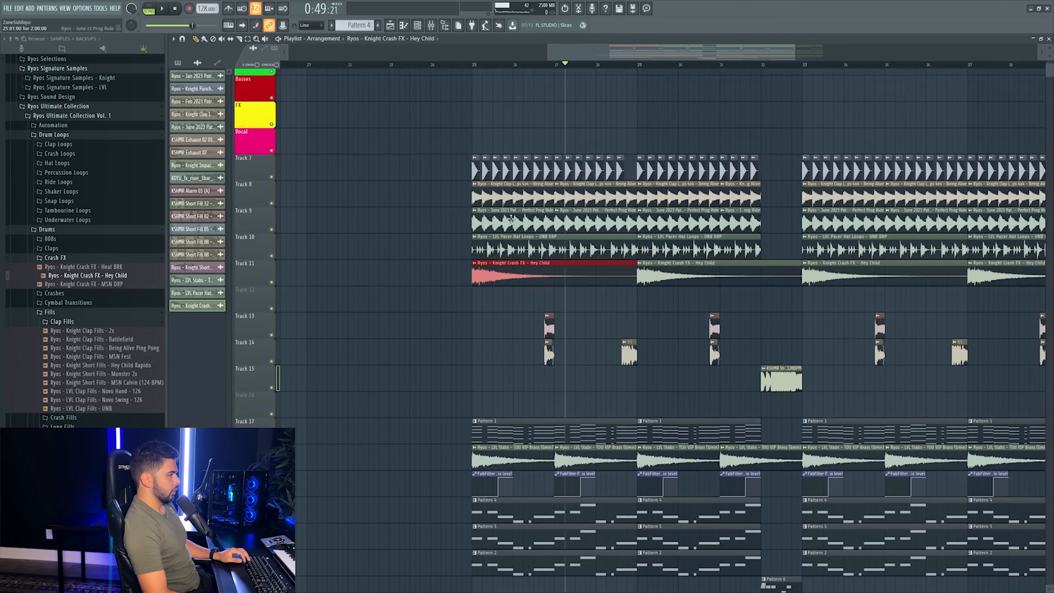
left_click(433, 25)
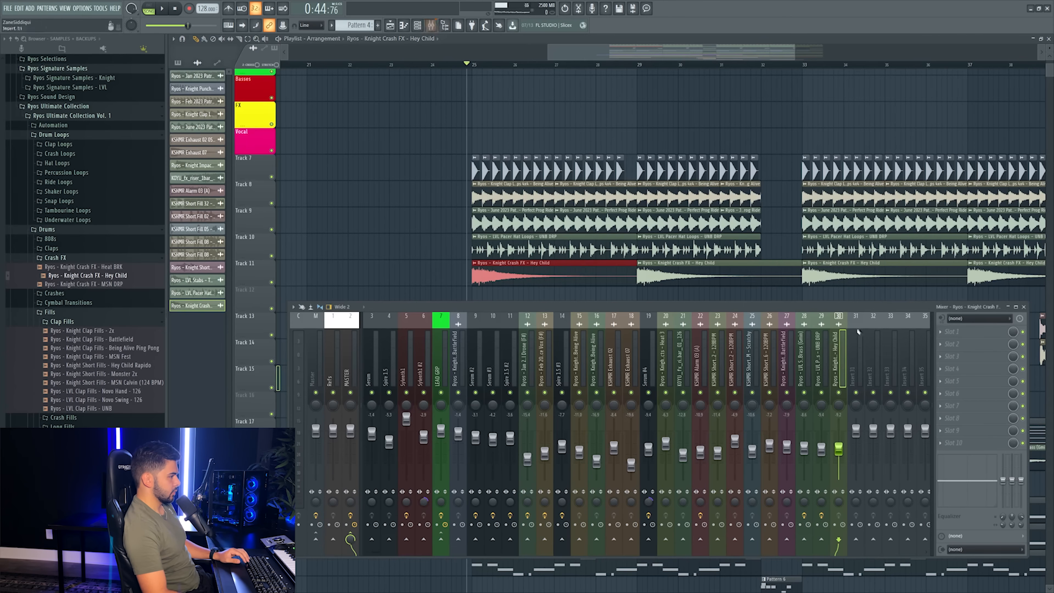
left_click(821, 392)
key("space")
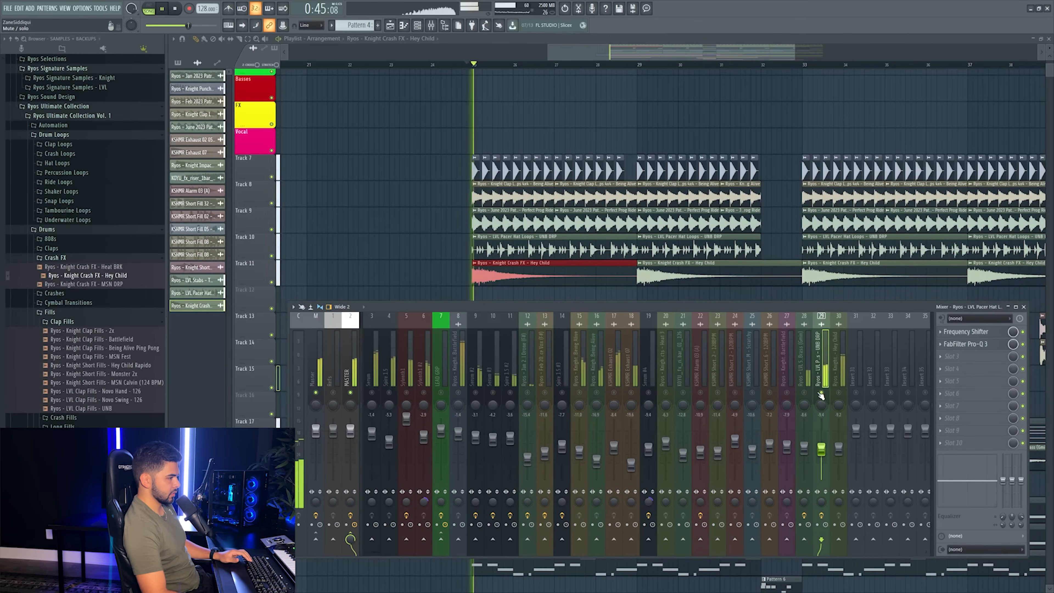
key("space")
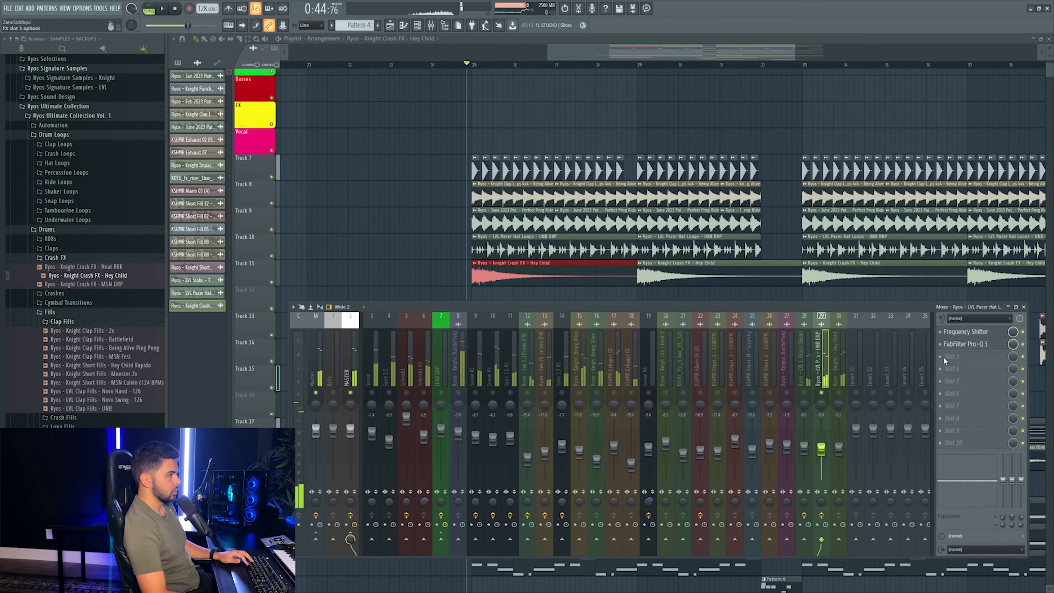
- Add Kickstart 2 after Pro-Q 3 on the hat loop's mixer track, set its mix to 80%, and unsolo the track
left_click(945, 356)
left_click(839, 77)
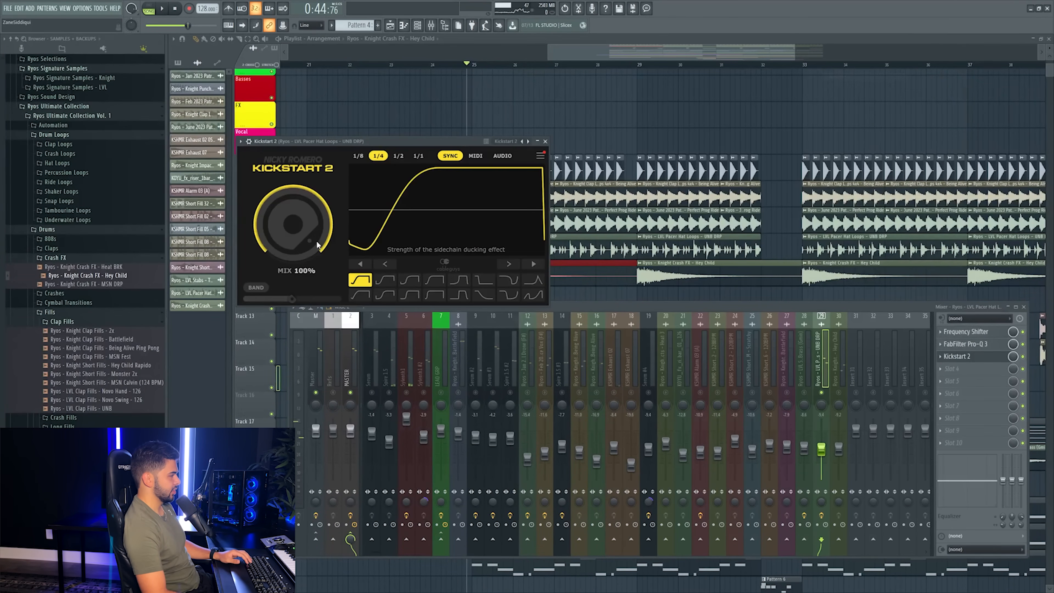
left_click_drag(348, 141, 721, 155)
key("space")
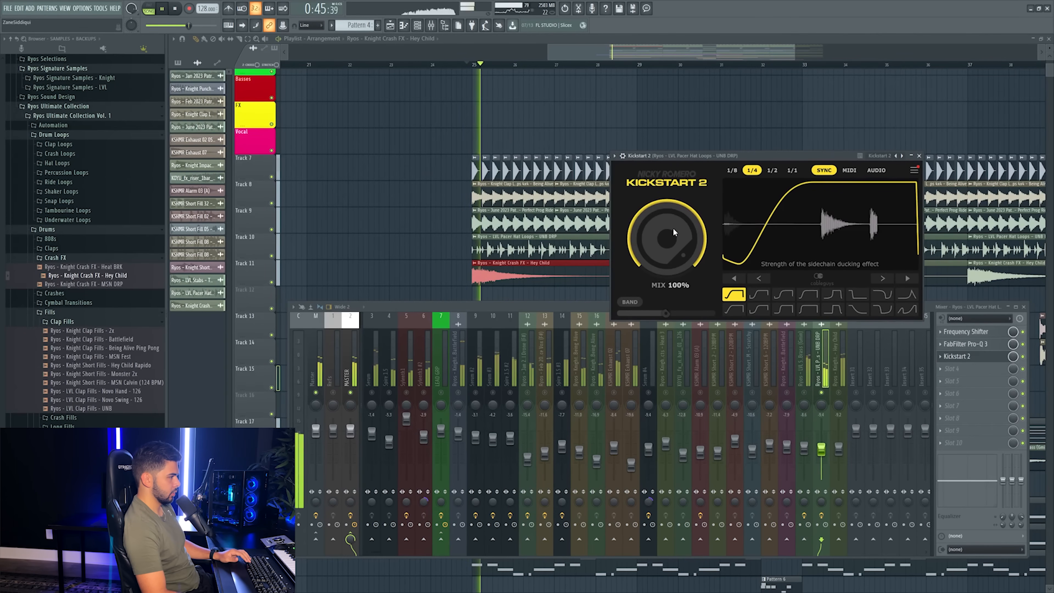
left_click_drag(673, 227, 673, 238)
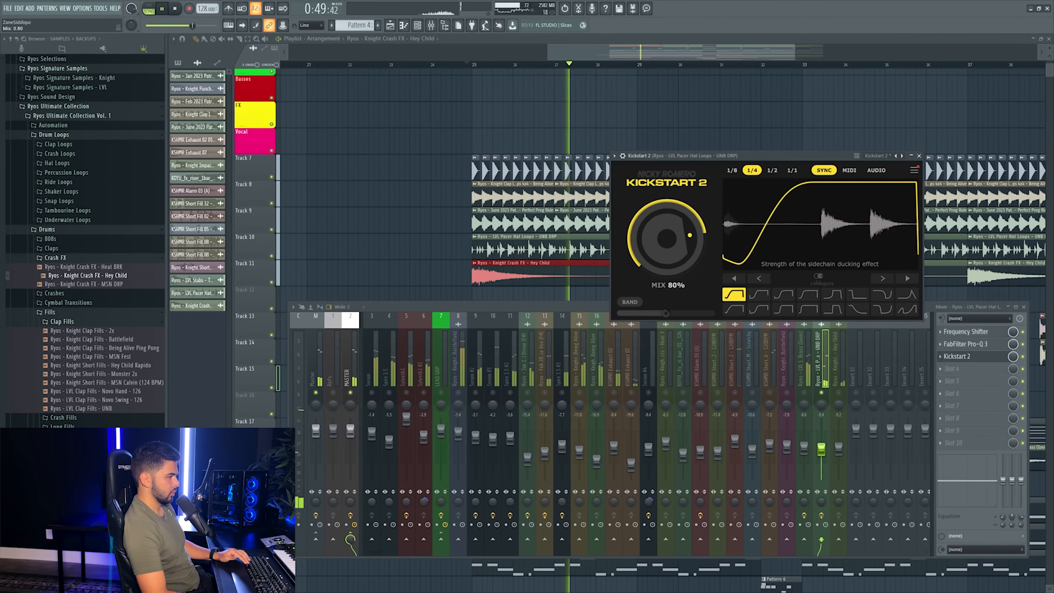
left_click(815, 380)
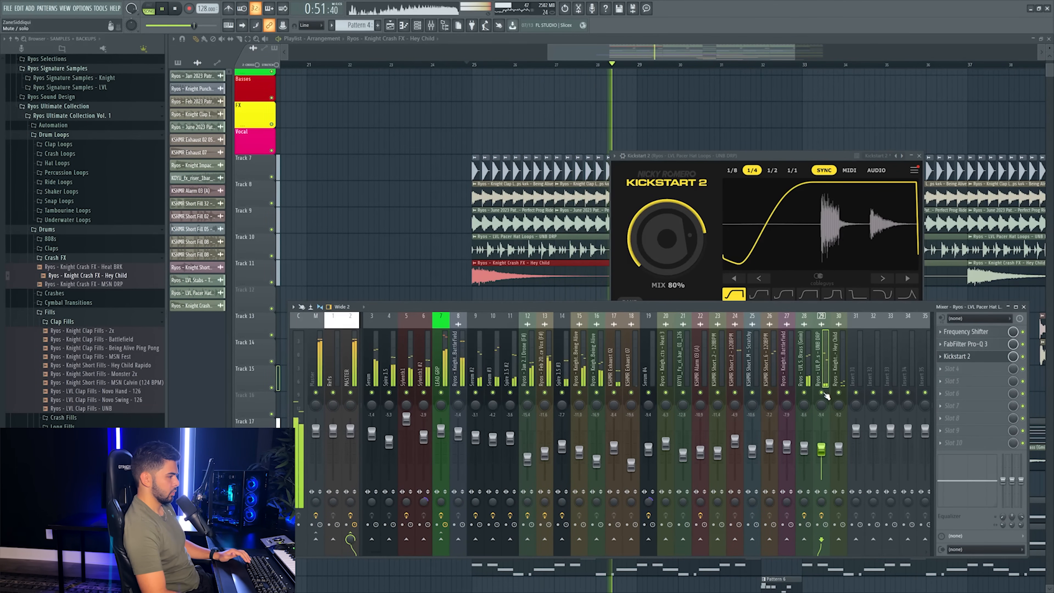
left_click(958, 355)
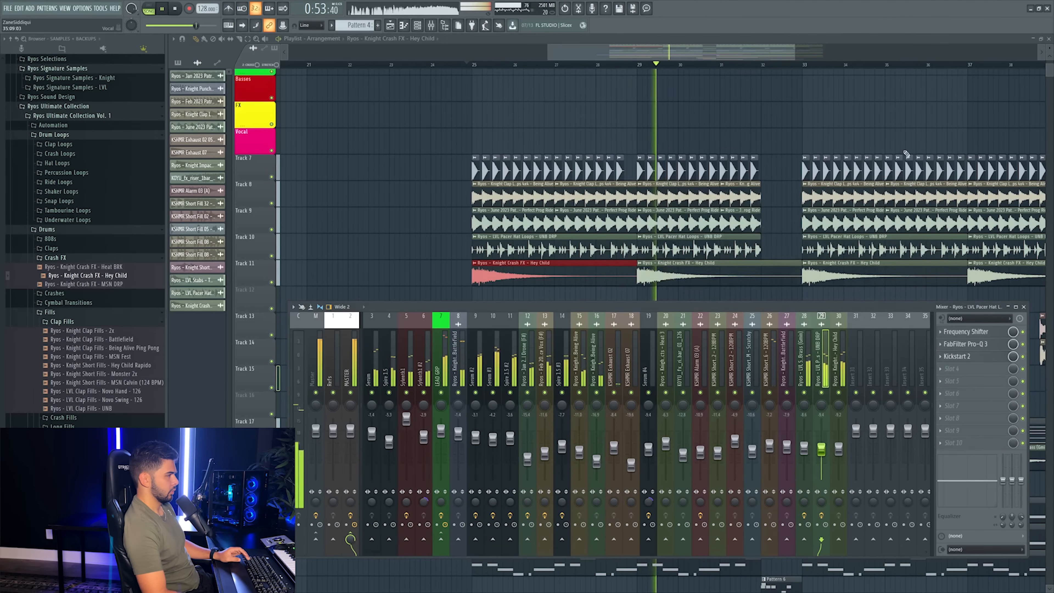
- Review the full drop arrangement during playback, then return to the mixer and stop playback
left_click(639, 39)
scroll(639, 43, "down", 4)
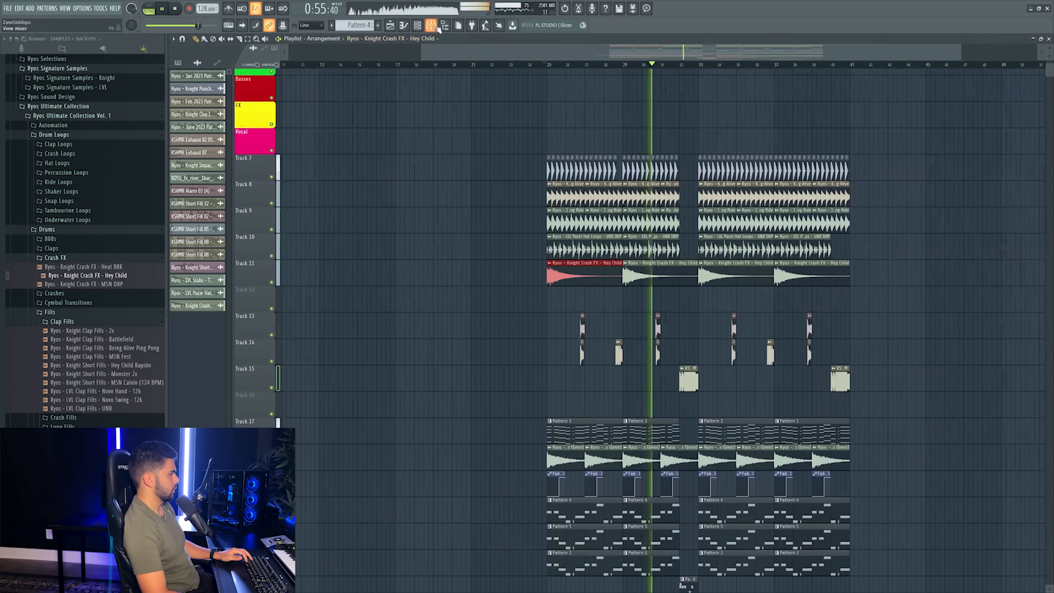
scroll(502, 110, "down", 6)
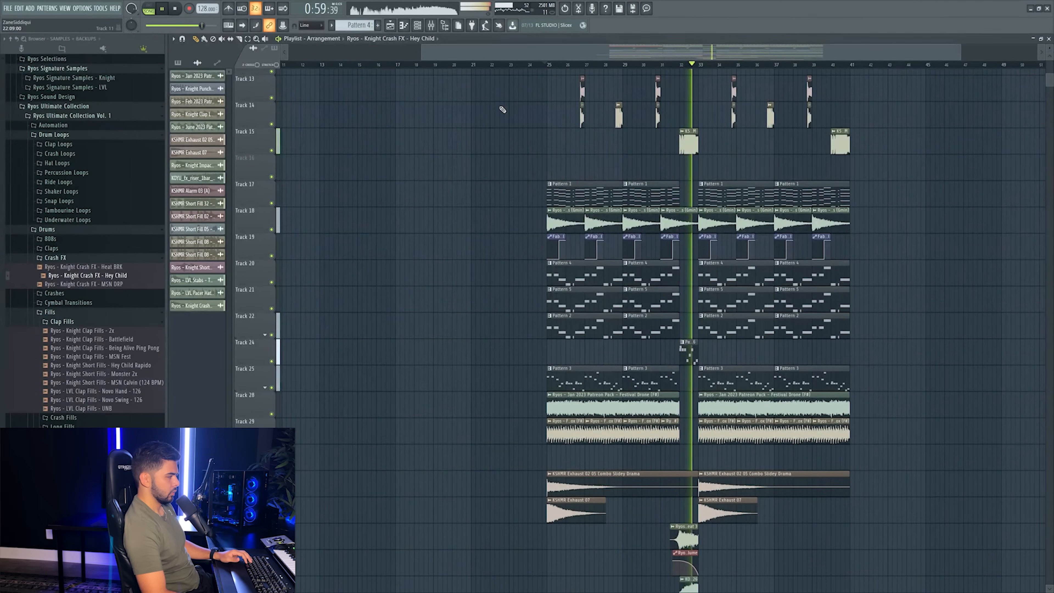
scroll(697, 65, "up", 3)
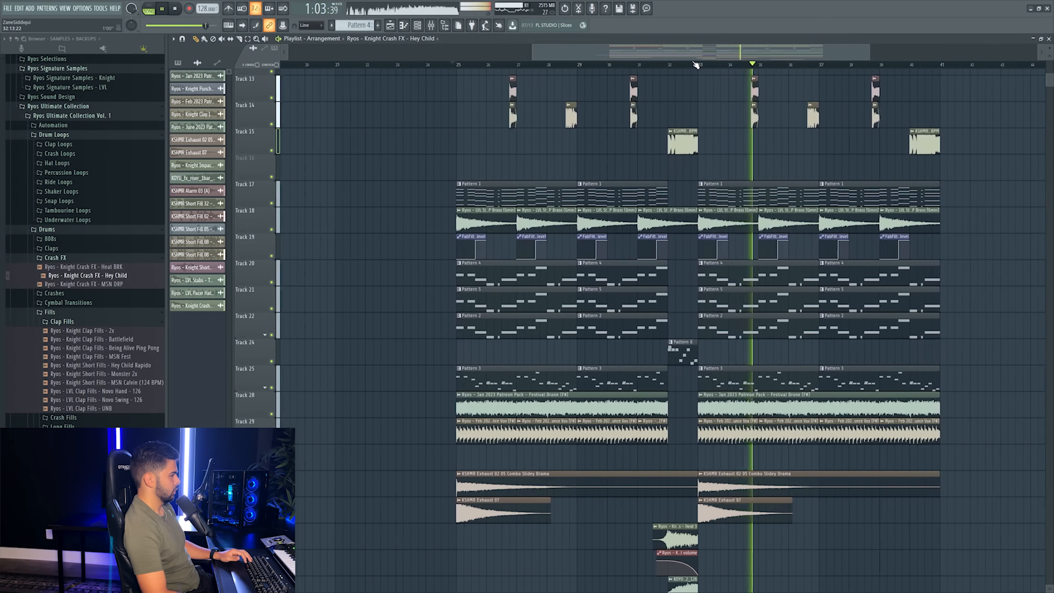
scroll(696, 65, "down", 3)
scroll(702, 153, "up", 3)
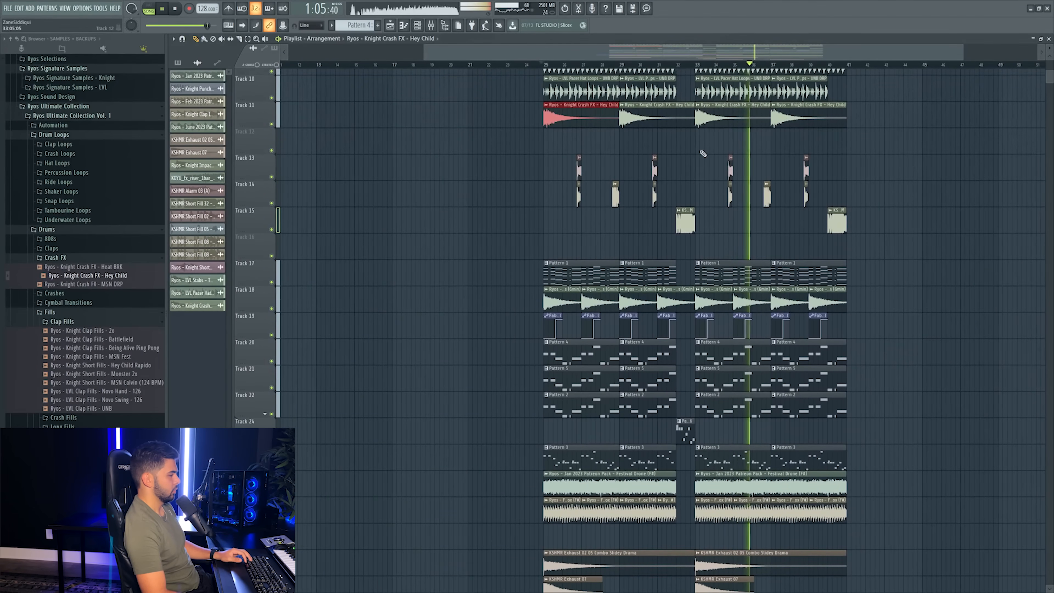
left_click(431, 26)
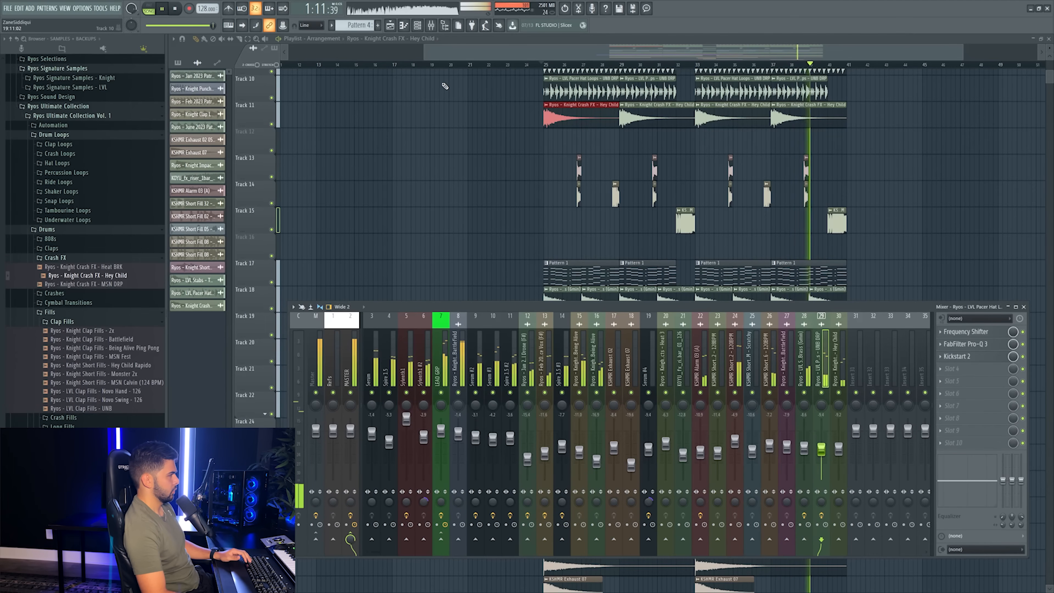
key("space")
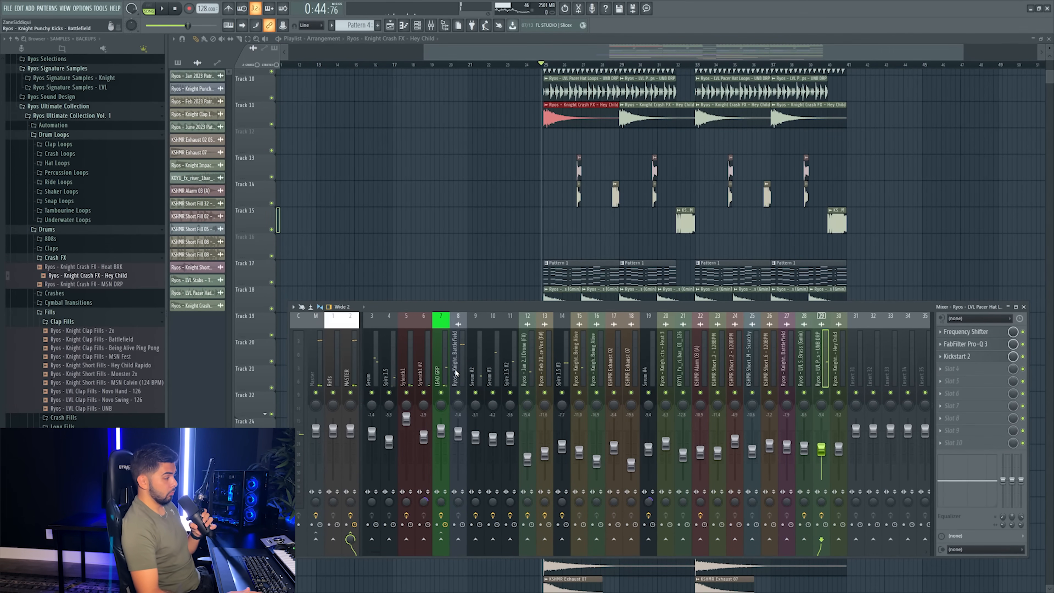
- Move the empty mixer insert 31 to position 12, directly after the Spire 1.5 #2 track
left_click(849, 362)
key("alt+Left")
key("alt+Left")
key("alt+Left")
key("alt+Left")
key("alt+Left")
key("alt+Left")
key("alt+Left")
key("alt+Left")
key("alt+Left")
key("alt+Left")
key("alt+Left")
key("alt+Left")
key("alt+Left")
key("alt+Left")
key("alt+Left")
key("alt+Left")
key("alt+Left")
key("alt+Left")
key("alt+Left")
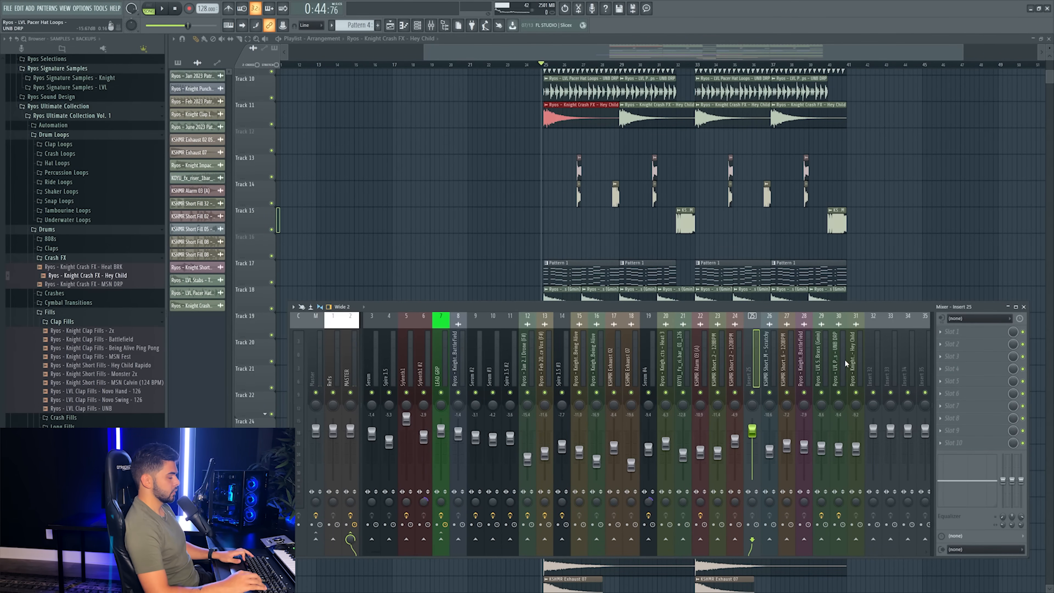
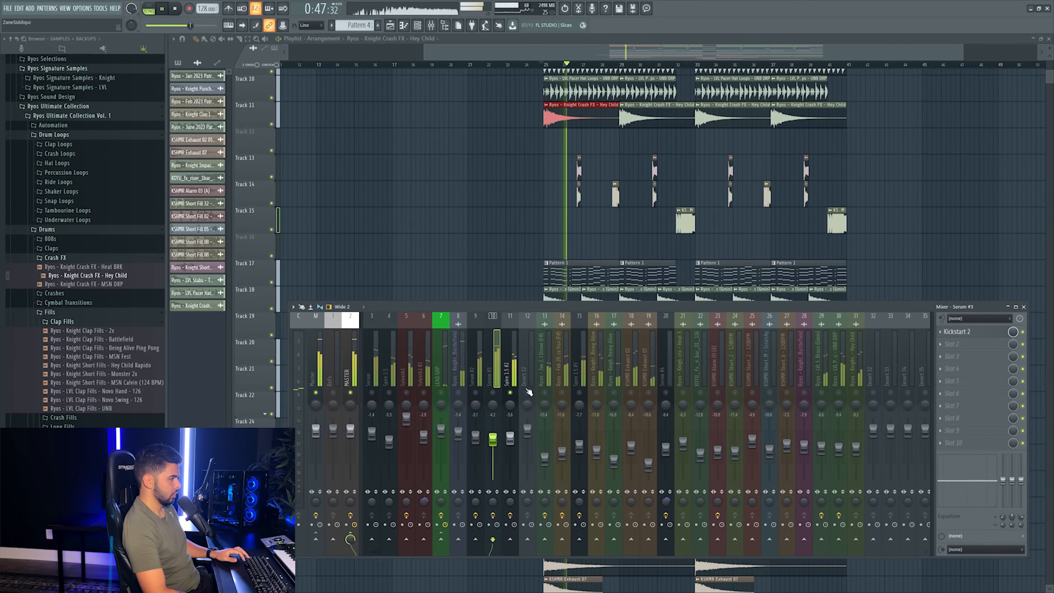
- Stop playback and move the Spire 1.5 #3 mixer track to position 12, directly after Spire 1.5 #2
left_click(580, 383)
key("space")
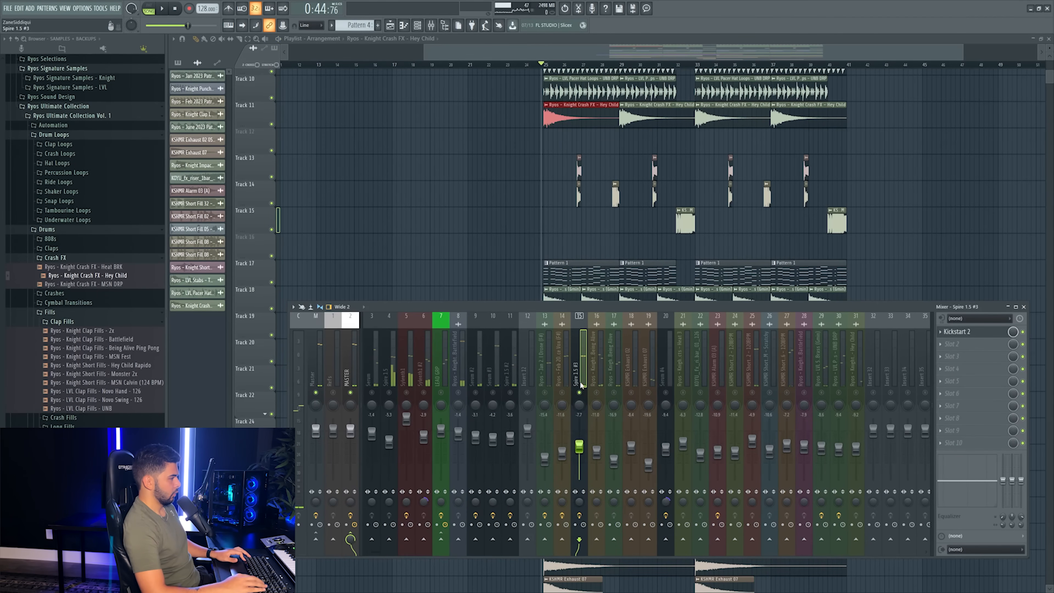
scroll(581, 384, "up", 3)
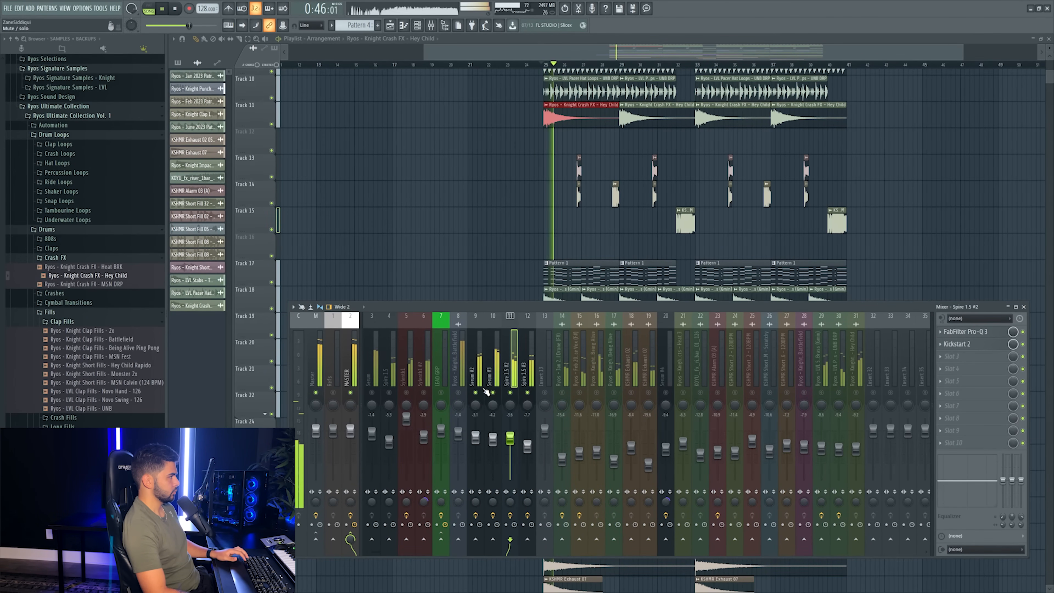
- Route the Serum #3, Spire 1.5 #2 and Spire 1.5 #3 mixer tracks to the empty insert 13
left_click_drag(493, 376, 527, 378)
key("space")
left_click(558, 547)
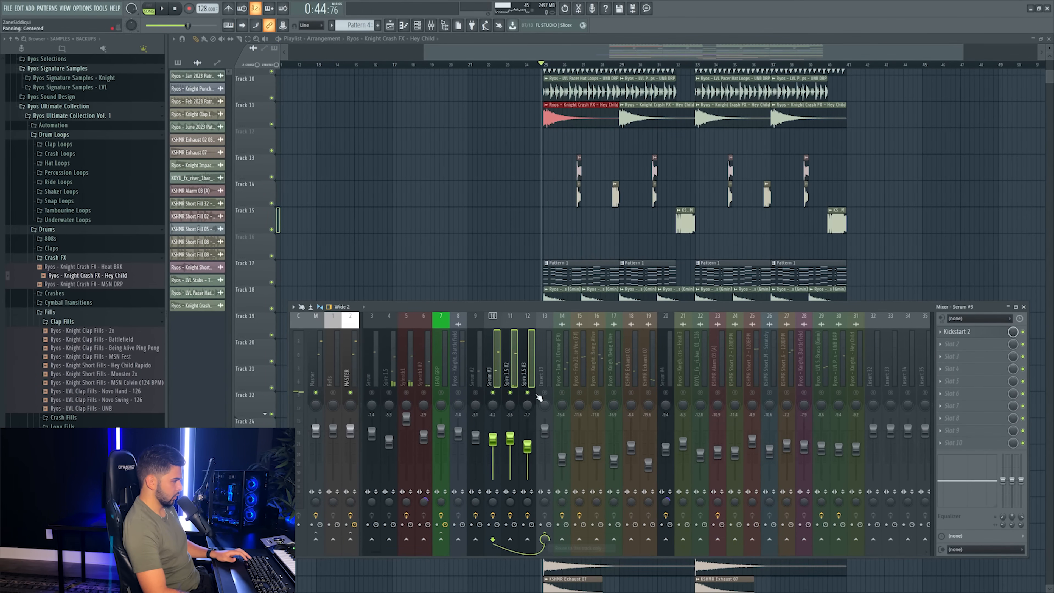
- Name mixer insert 13 BASS GRP and colour it Fire Brick red (#B20016)
right_click(543, 394)
left_click(591, 325)
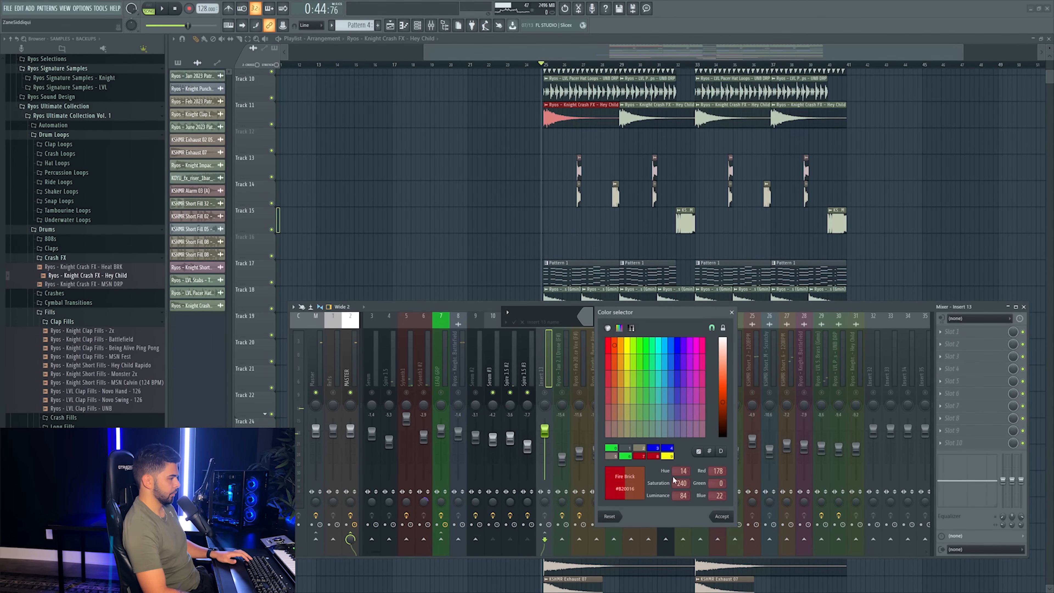
left_click(727, 516)
type("BASS GR")
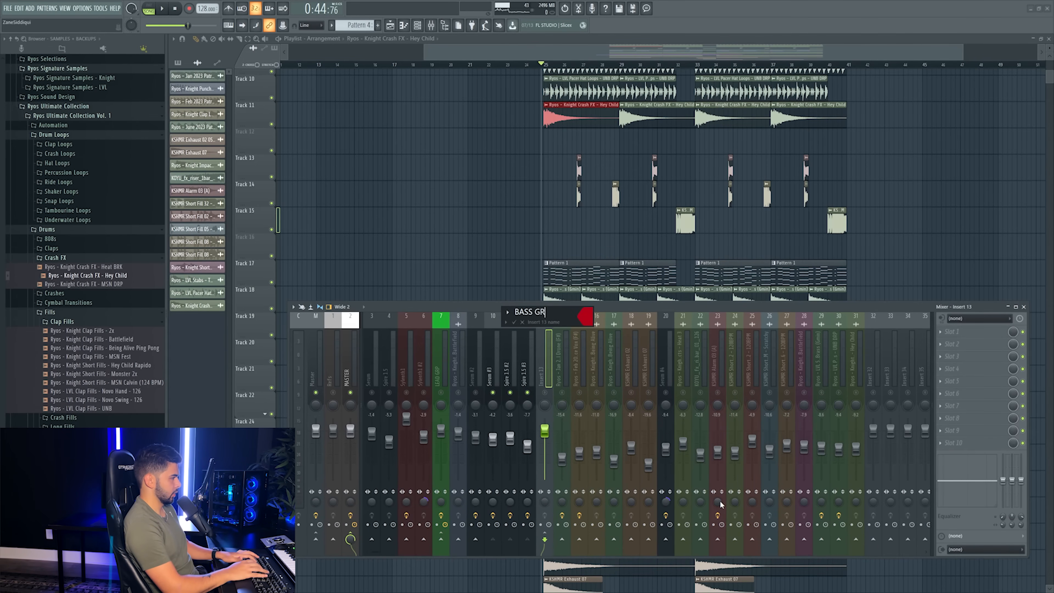
type("P")
key("Return")
- Insert FabFilter Pro-Q 3 in slot 1 of BASS GRP and add a bell cut of about 2.2 dB around 274 Hz
key("space")
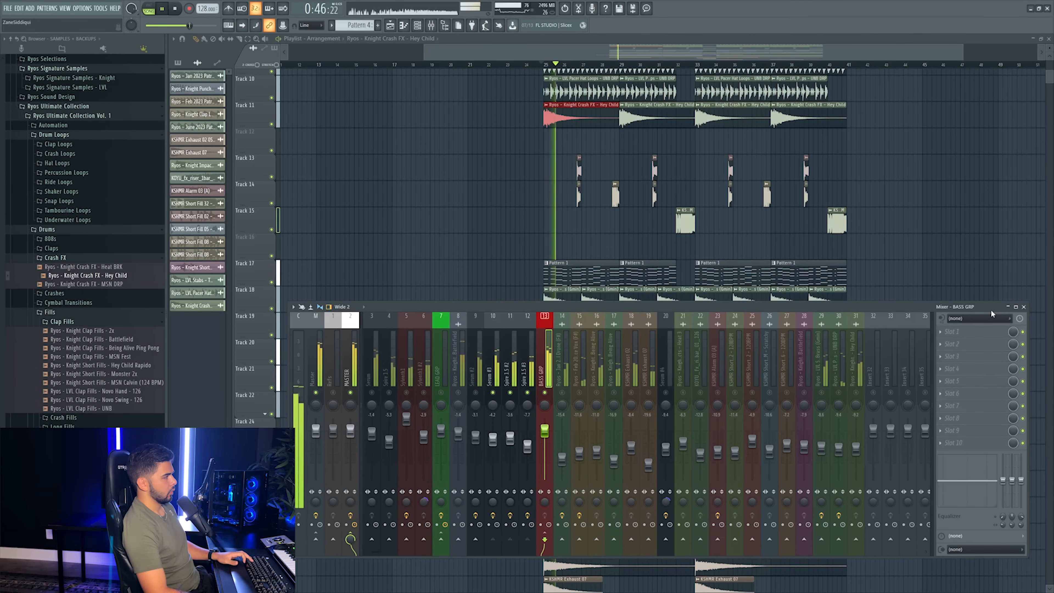
left_click(959, 333)
left_click(710, 106)
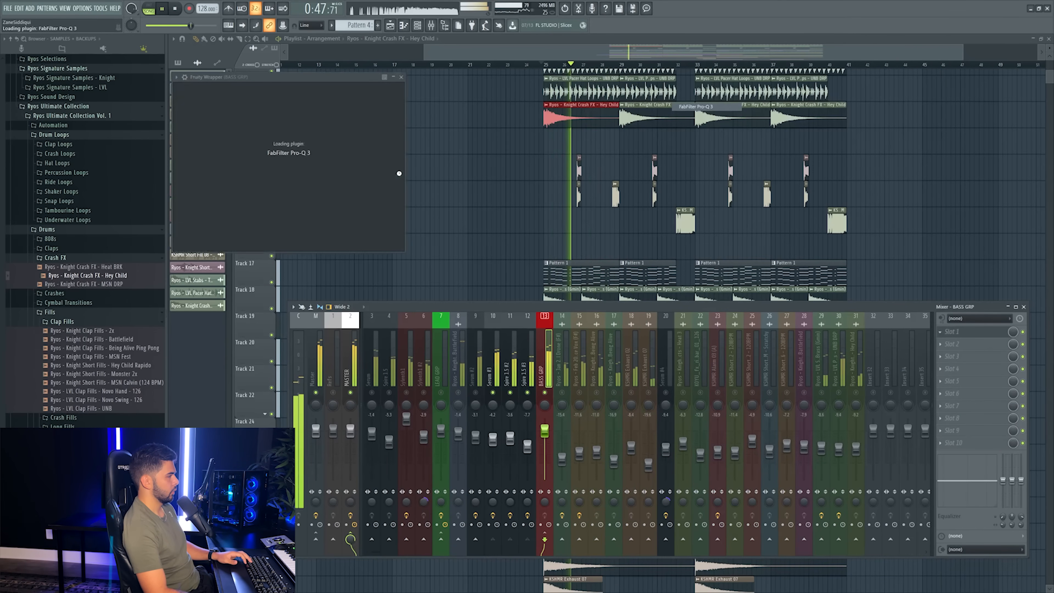
double_click(356, 194)
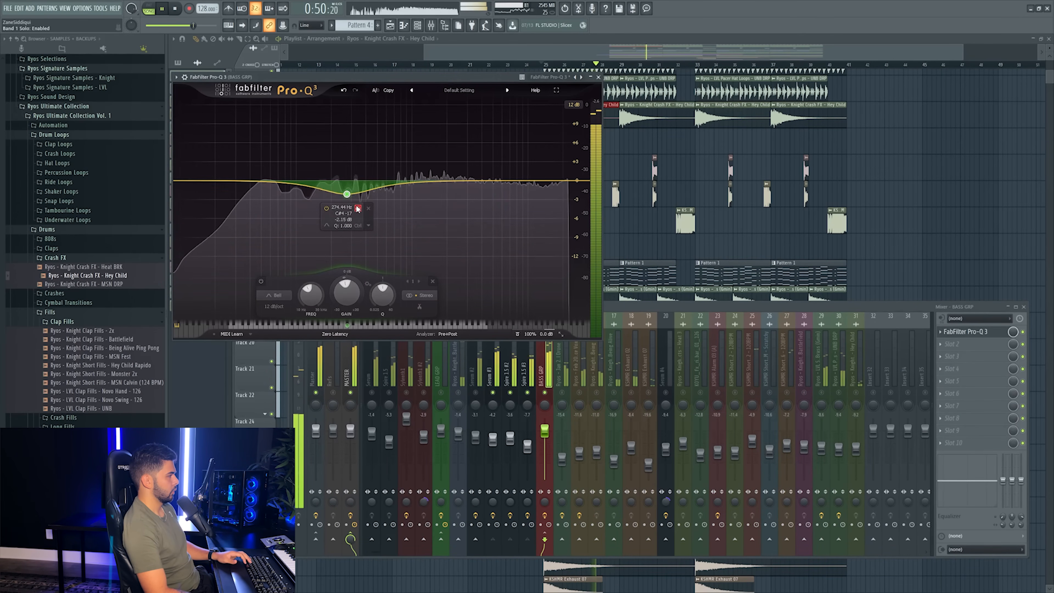
- Sweep the BASS GRP EQ band during playback, settling it slightly higher in frequency with a shallower cut
left_click_drag(368, 209, 371, 208)
key("space")
key("space")
key("space")
left_click_drag(363, 292, 376, 210)
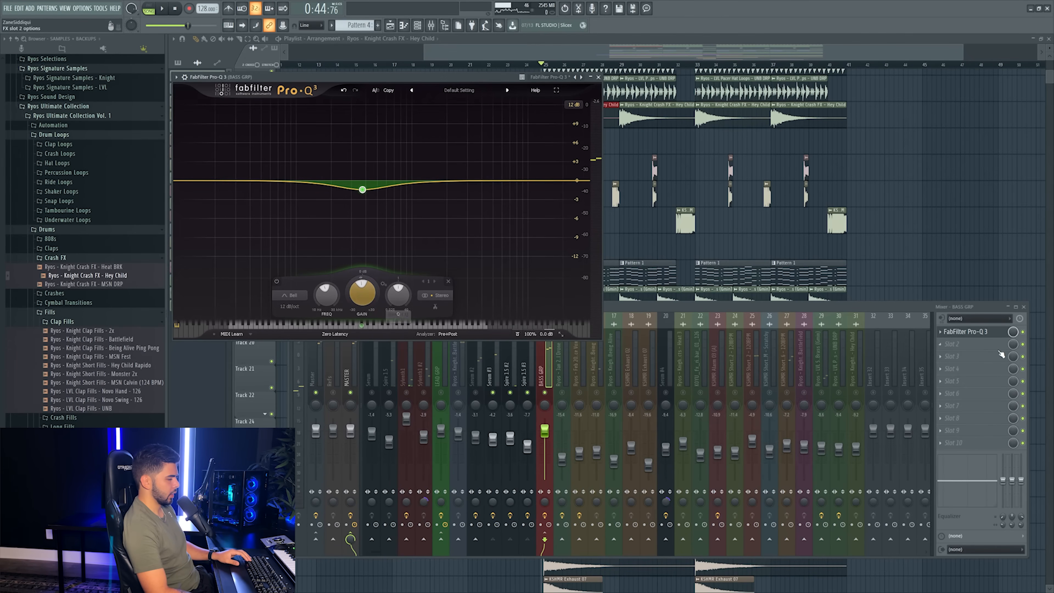
- Insert XTT in slot 2 of BASS GRP and lower its mix to about 33% during playback
left_click(982, 344)
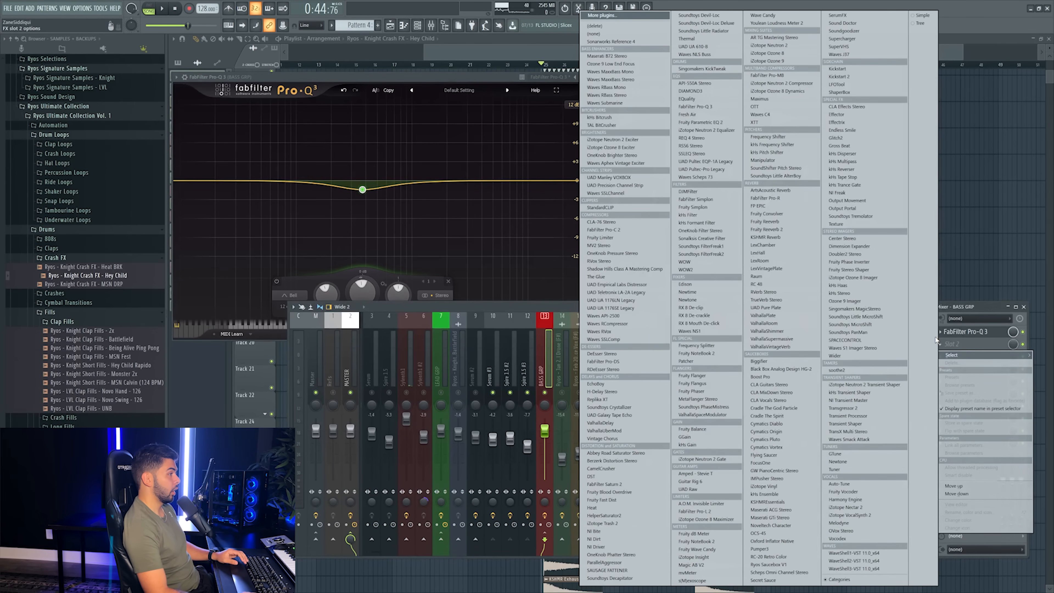
left_click(747, 123)
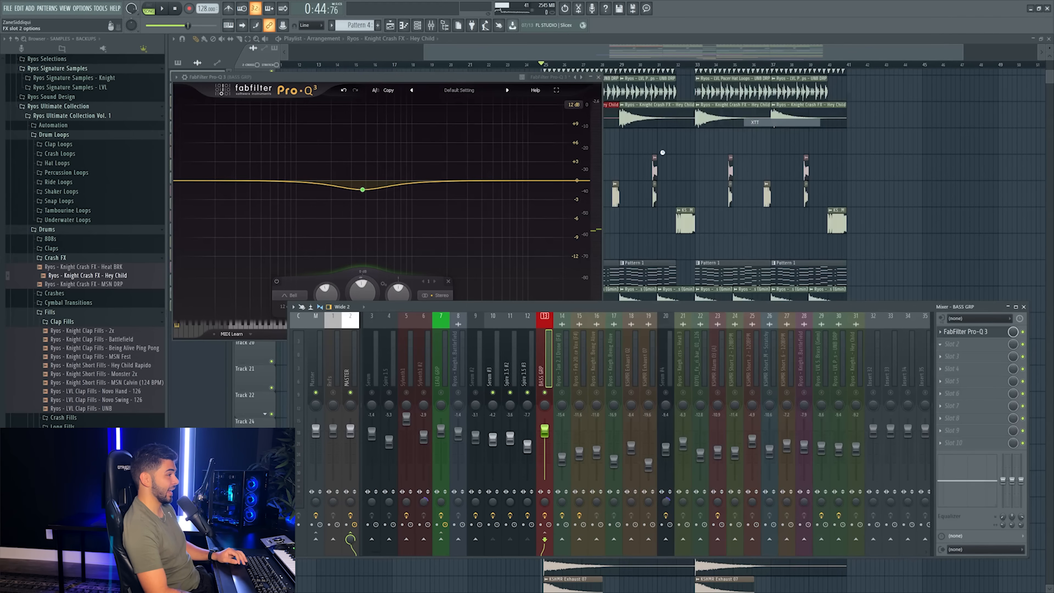
left_click_drag(263, 83, 363, 100)
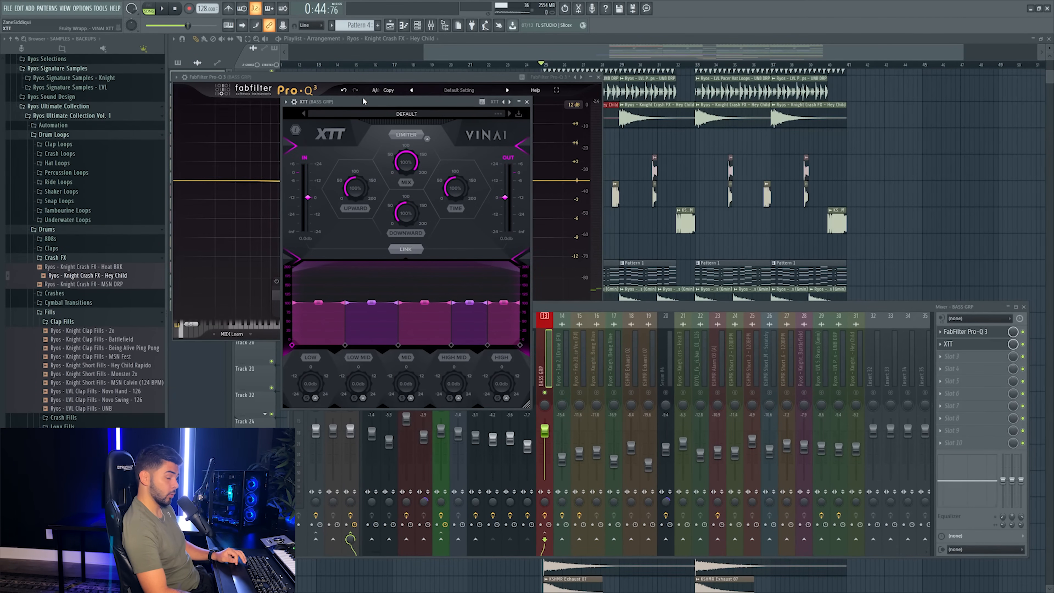
key("space")
left_click_drag(406, 163, 394, 221)
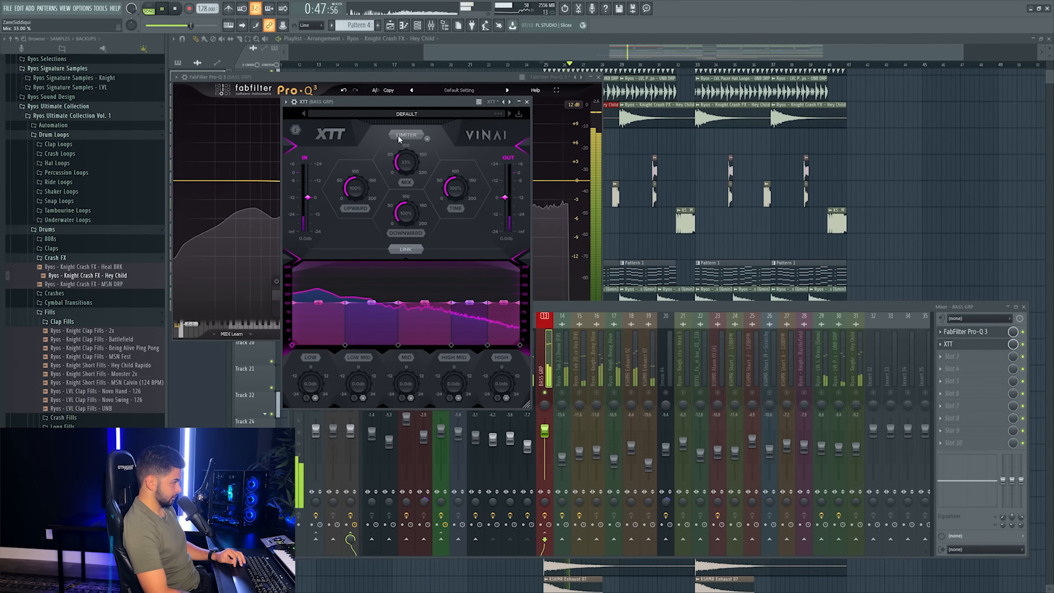
- Compare the bass group with XTT bypassed and active, setting the plugin's output gain to about 1.8 dB
left_click(1027, 352)
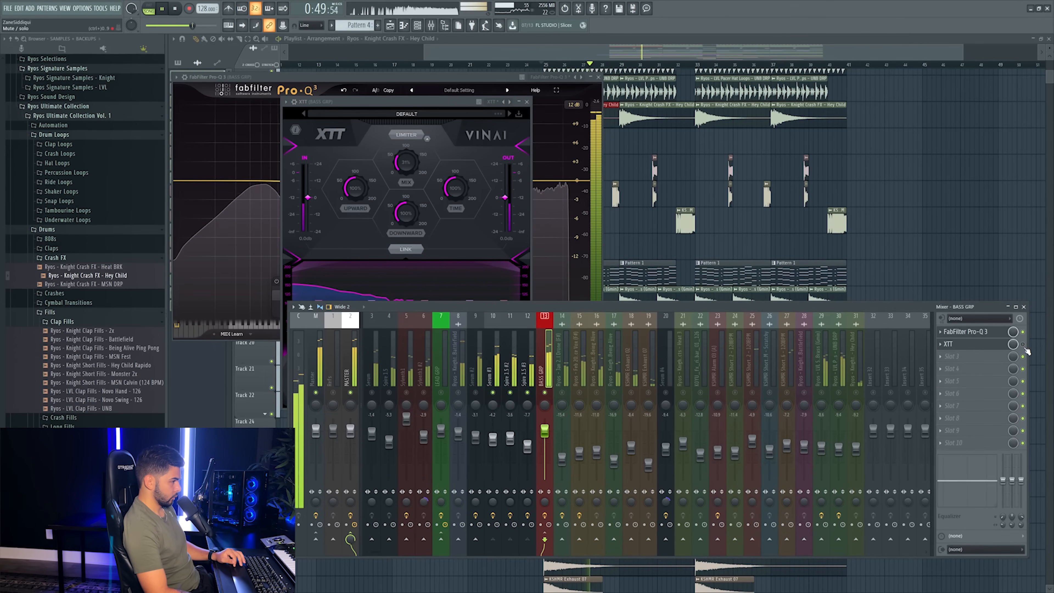
left_click_drag(505, 200, 507, 196)
left_click(1025, 344)
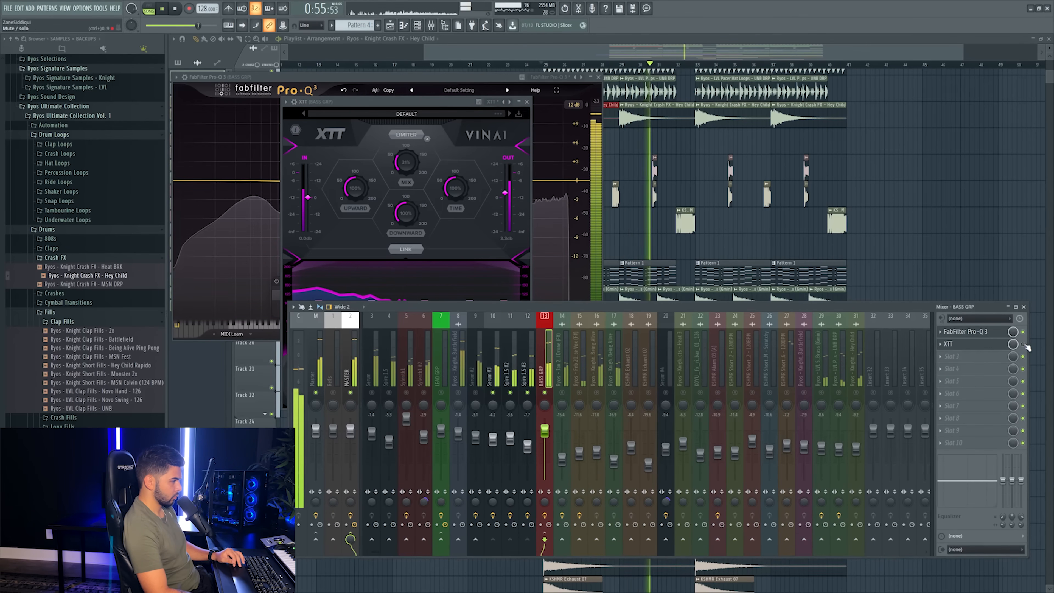
left_click_drag(505, 196, 505, 198)
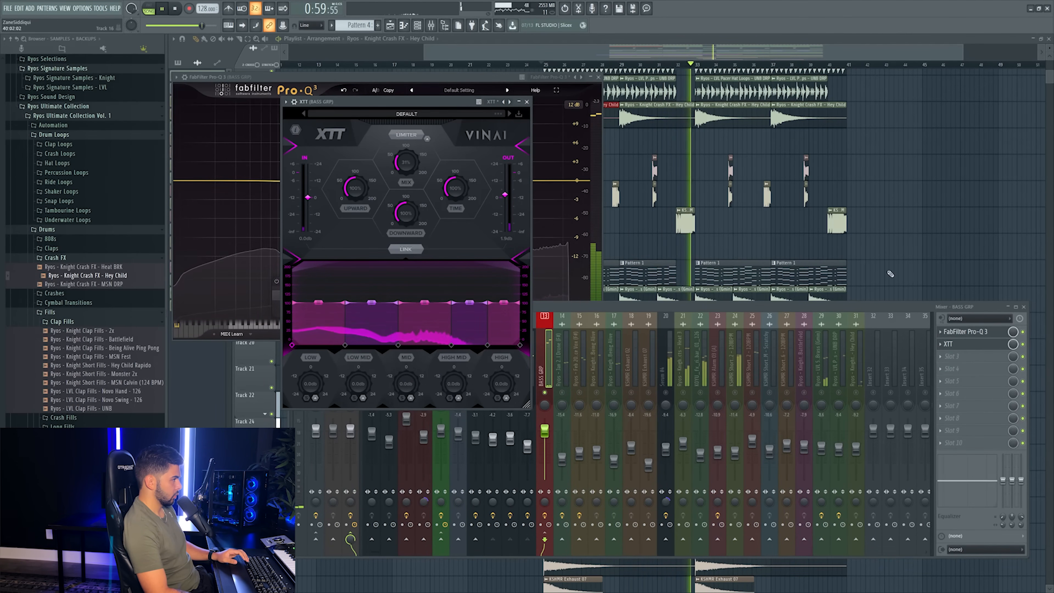
left_click(1025, 345)
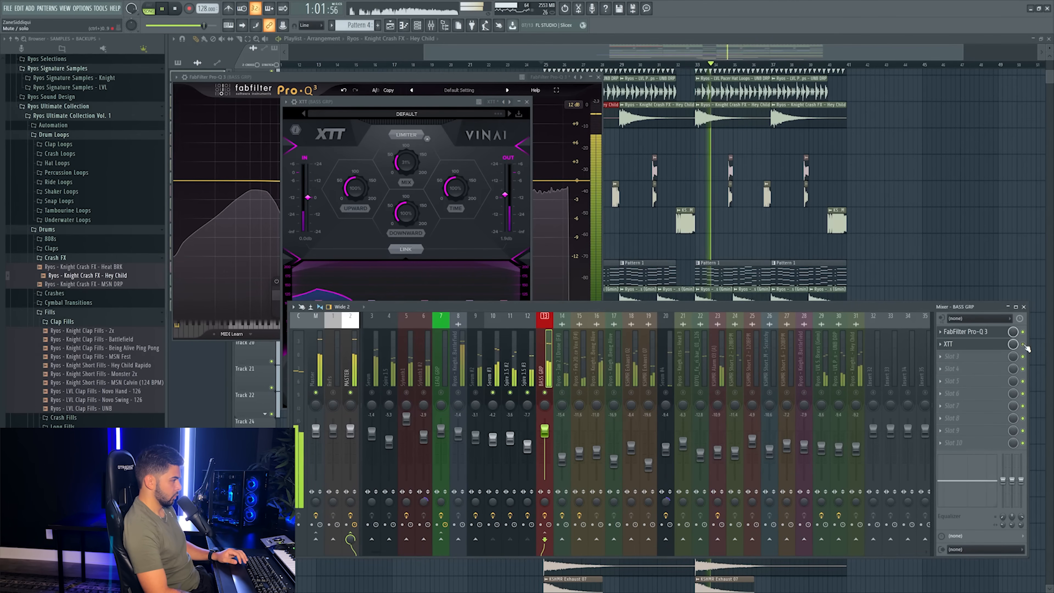
- Route Spire 1.5 #3 only to the MASTER track instead of BASS GRP, and move BASS GRP one place ahead of it
left_click(523, 368)
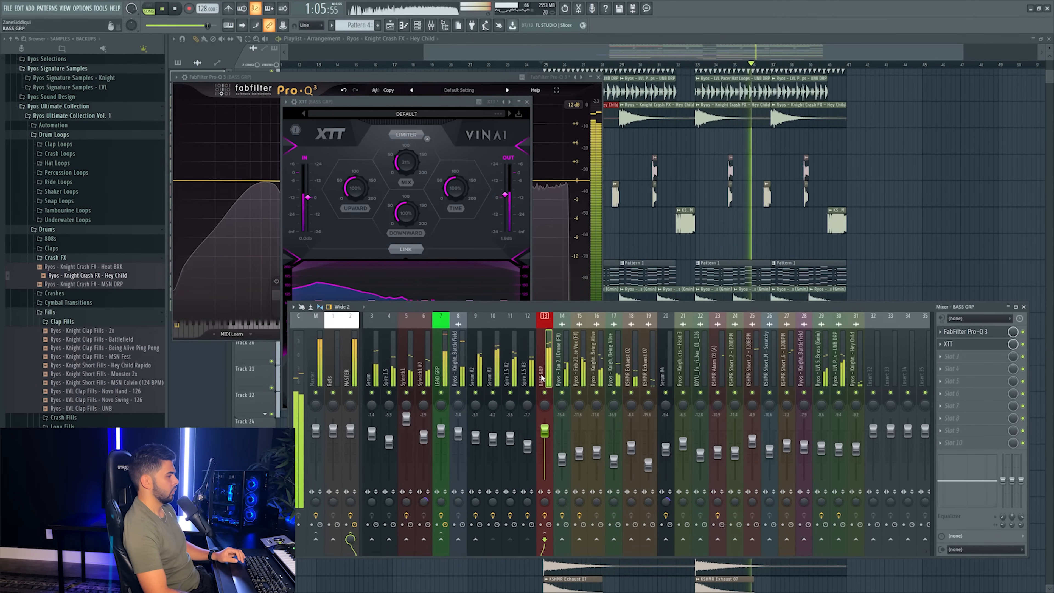
key("space")
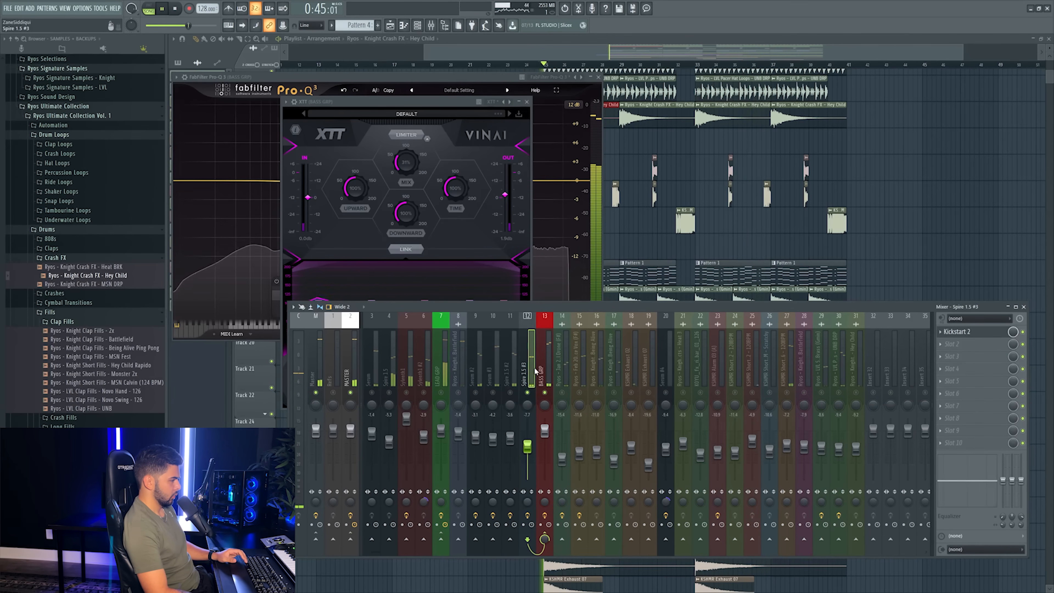
left_click(350, 538)
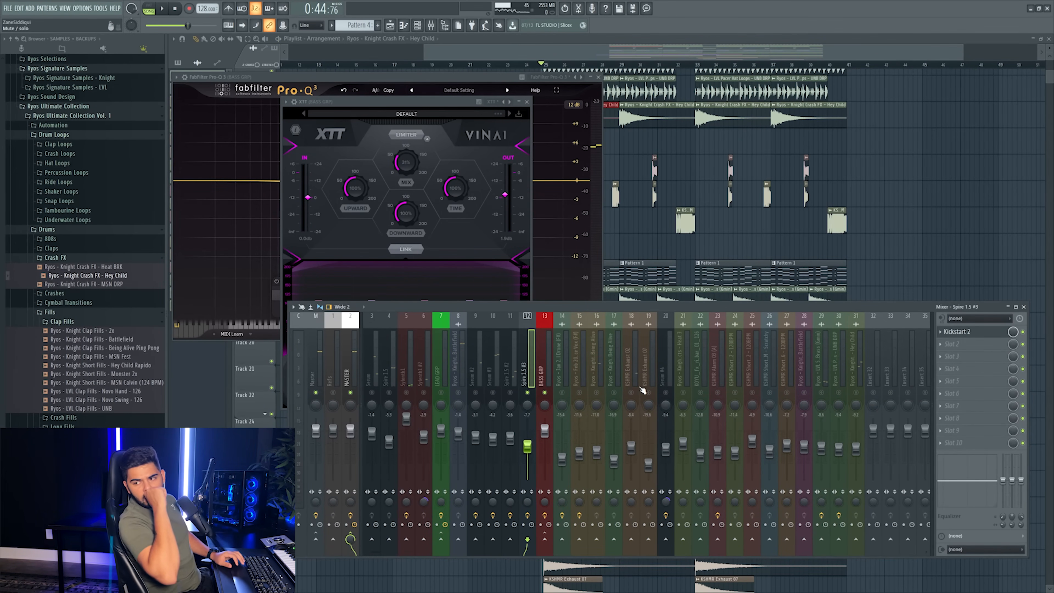
left_click(537, 350)
key("alt+Left")
- Listen to the Spire 1.5 #3 bass against the bass group and in the full drop
left_click(493, 365)
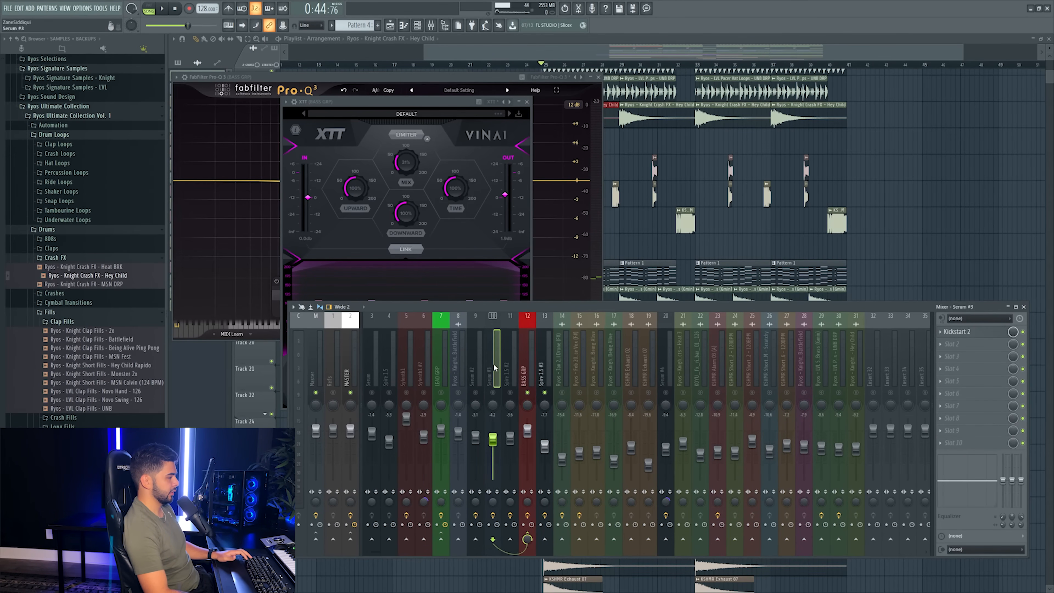
key("space")
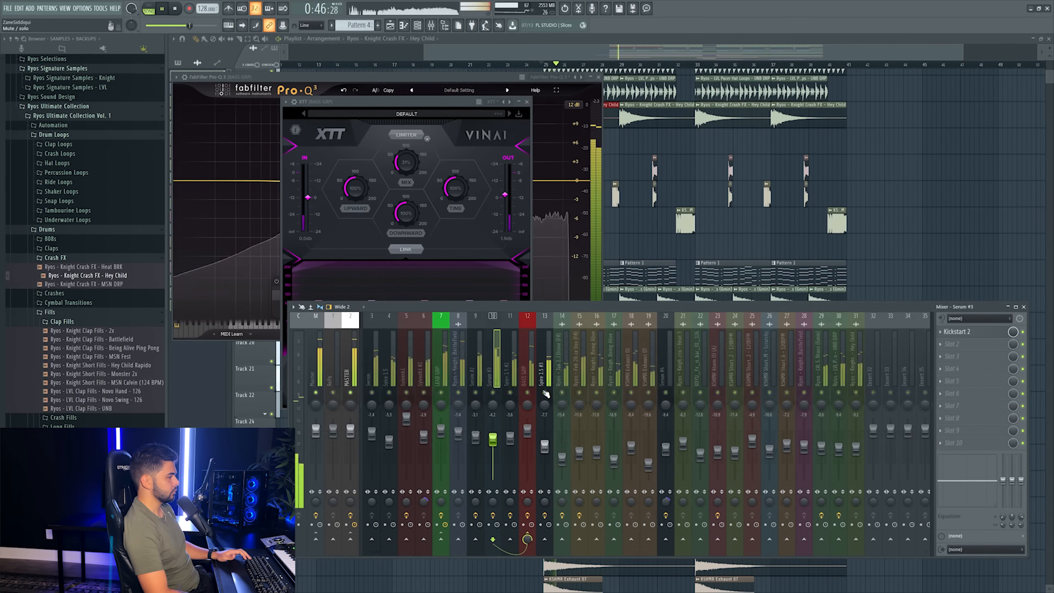
left_click_drag(544, 447, 552, 451)
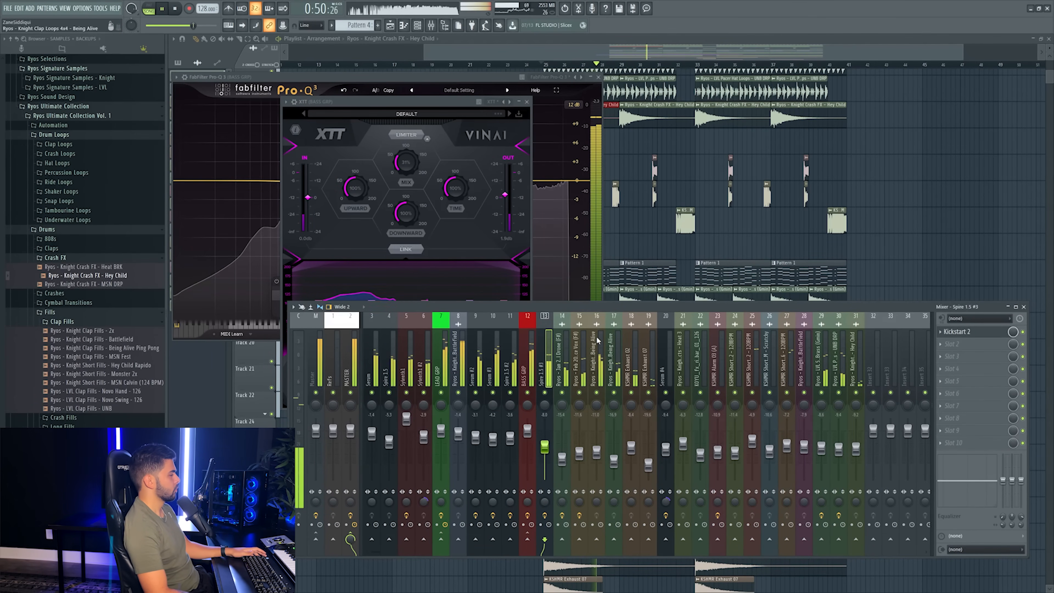
key("F12")
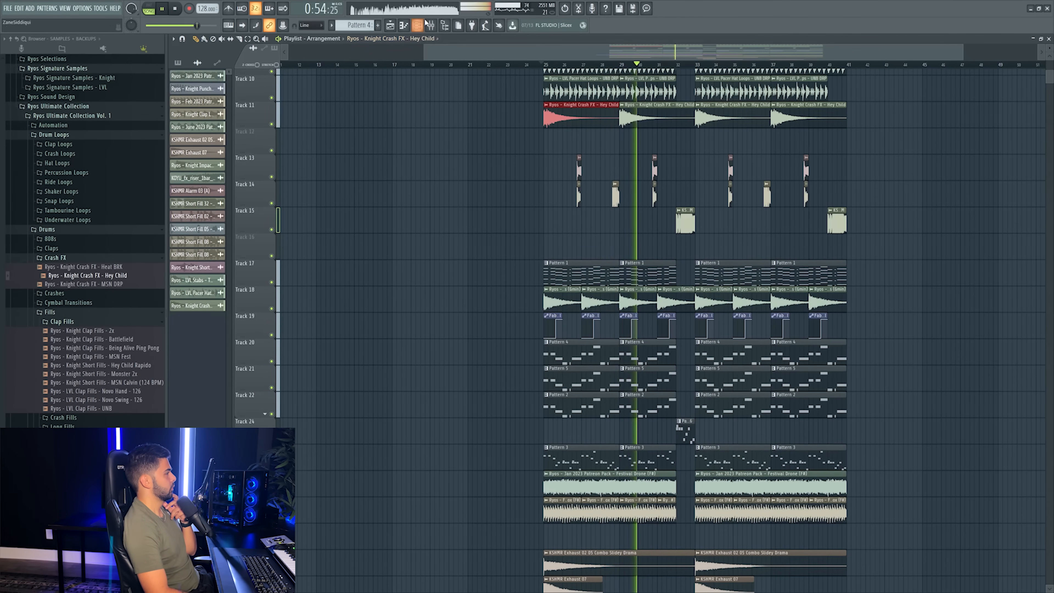
key("F9")
- Solo the Serum #2 mixer track and insert a second FabFilter Pro-Q 3 in its slot 2
left_click(475, 395)
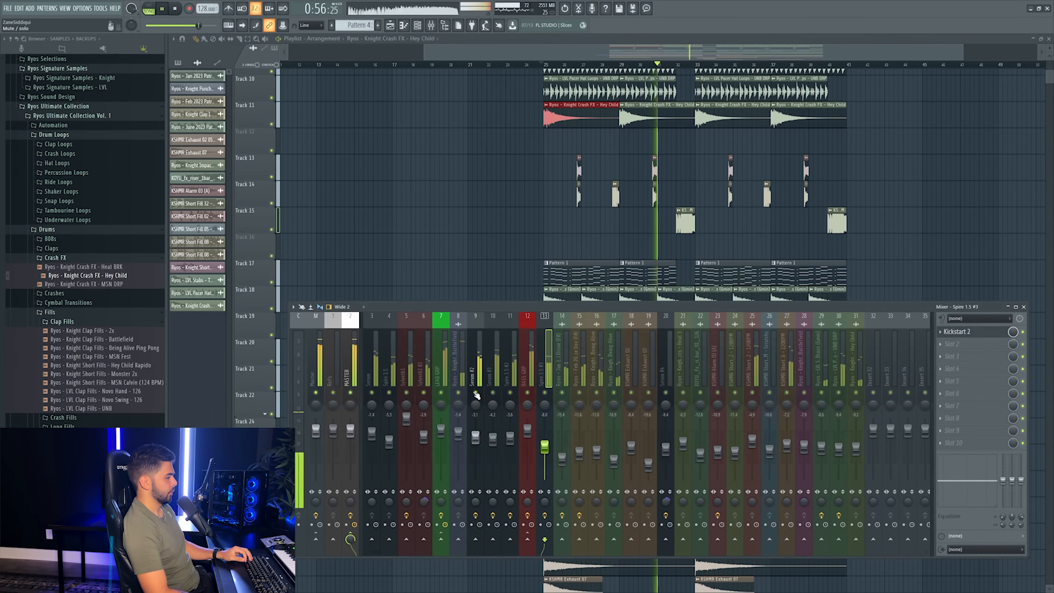
key("space")
left_click(970, 332)
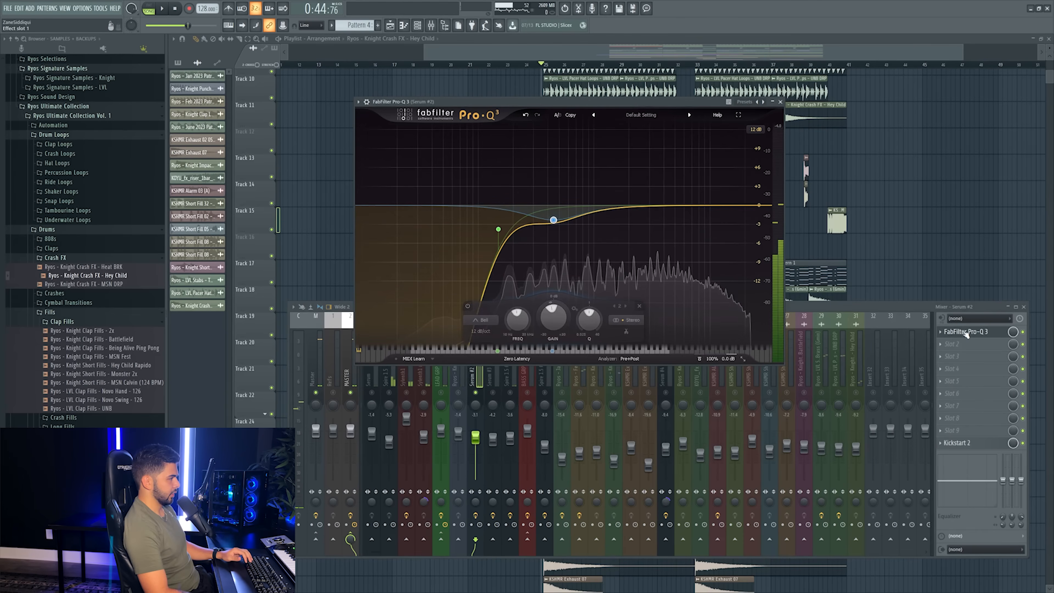
left_click(953, 345)
left_click(695, 106)
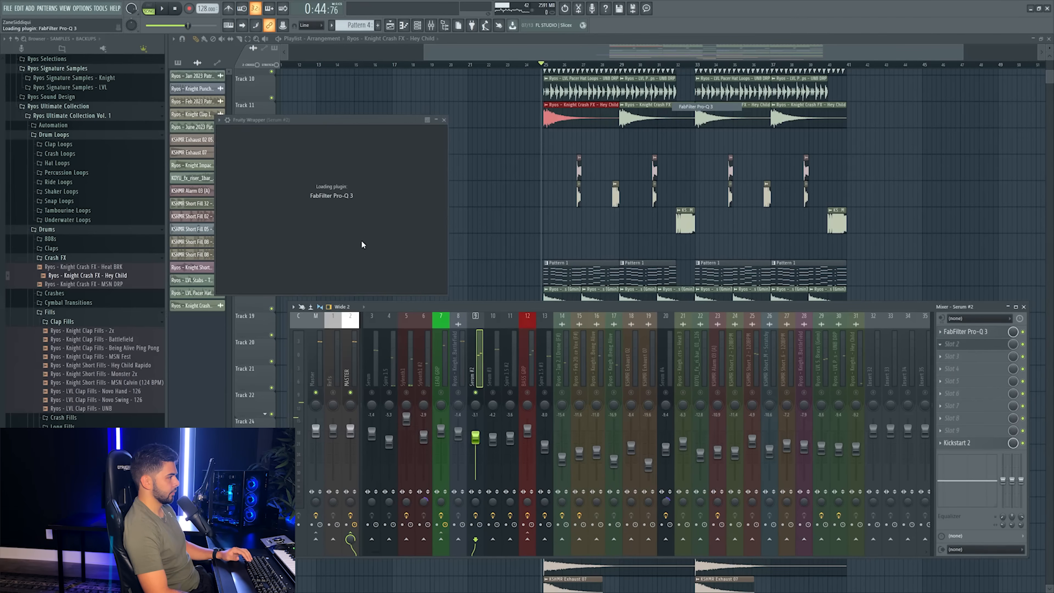
- On the new Serum #2 EQ, cut about 2.2 dB around 471 Hz and boost about 1.9 dB near 1.27 kHz
key("space")
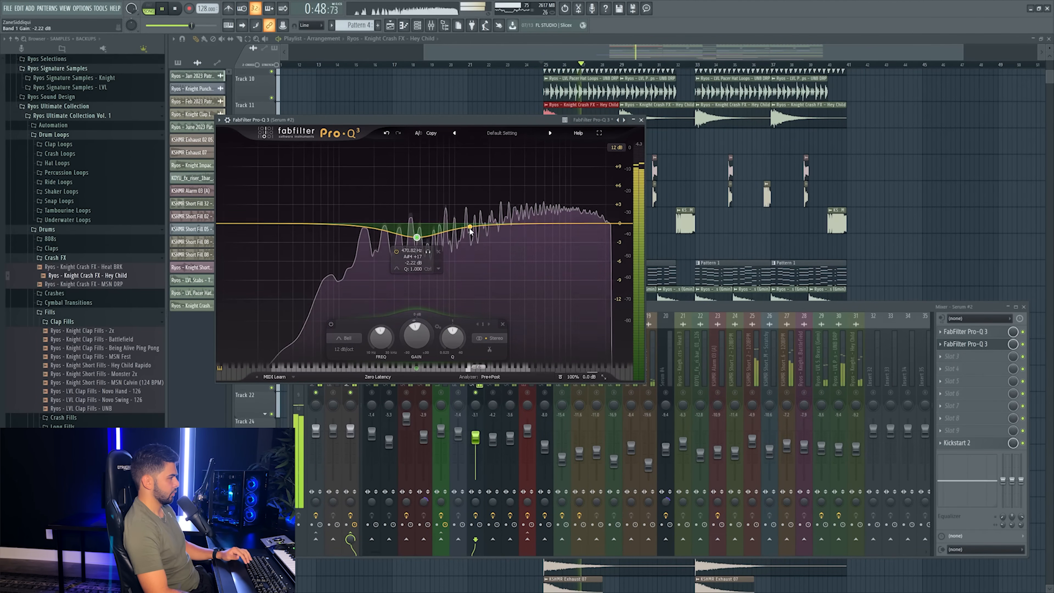
left_click_drag(470, 231, 470, 217)
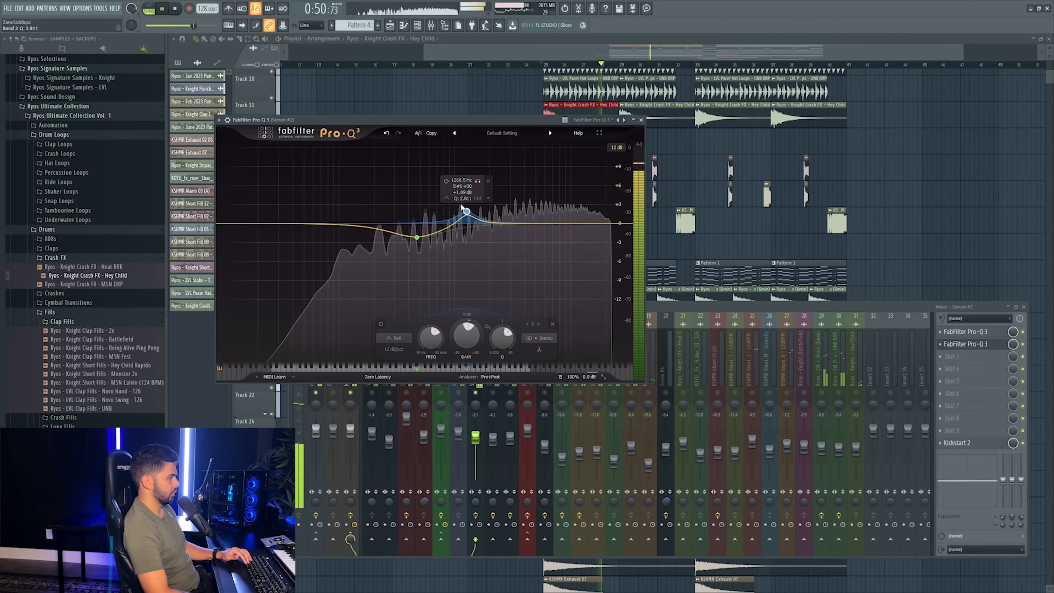
mouse_move(478, 182)
left_mouse_down()
mouse_move(487, 182)
mouse_move(472, 183)
left_mouse_up()
- Unsolo the mixer tracks, replay the full drop, and close the Serum #2 EQ and the mixer
right_click(701, 391)
right_click(701, 391)
key("space")
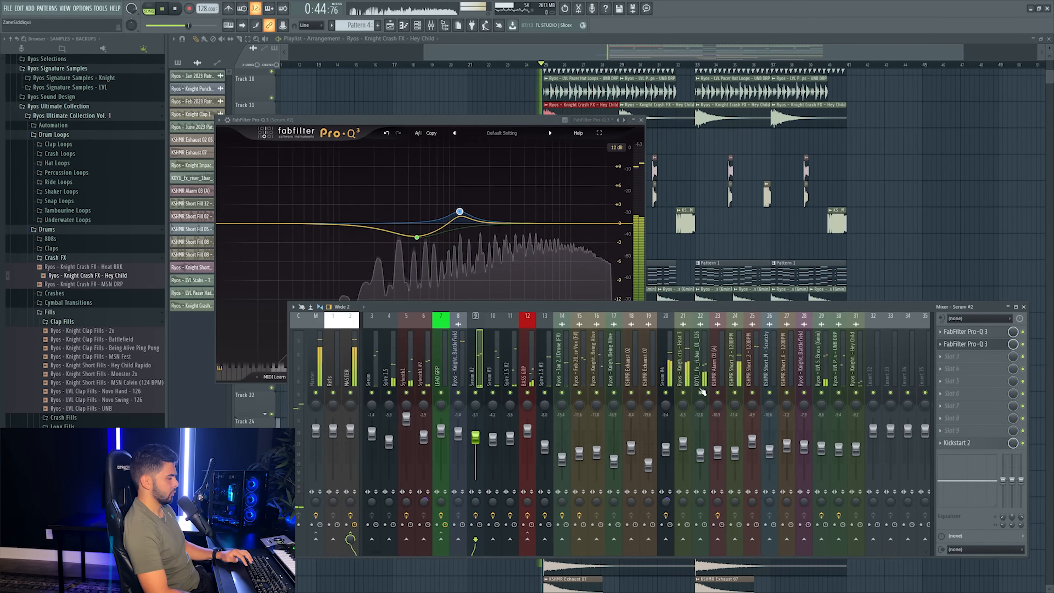
key("space")
left_click(641, 120)
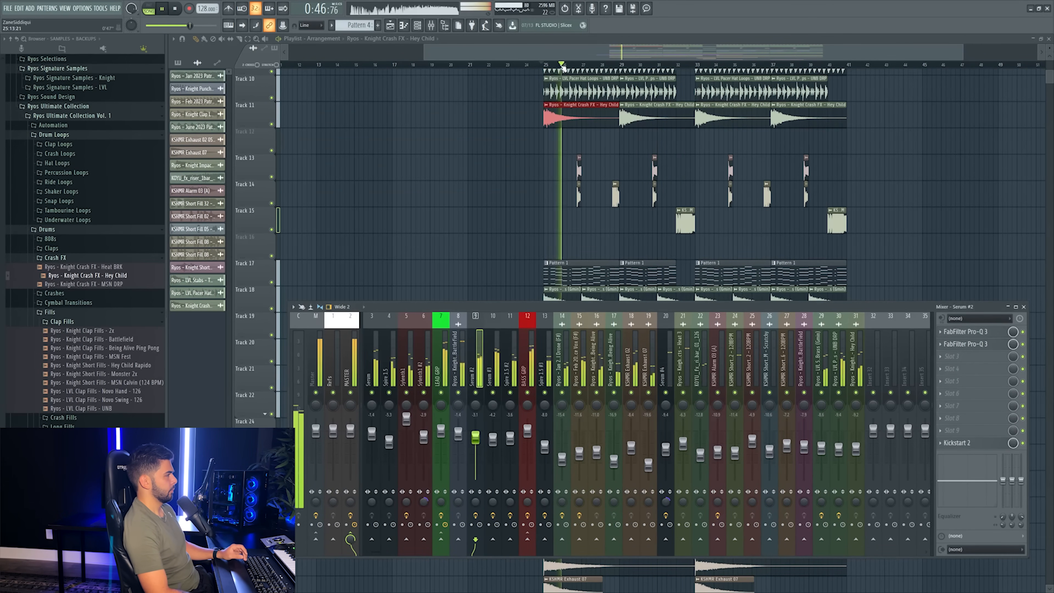
left_click_drag(573, 54, 589, 54)
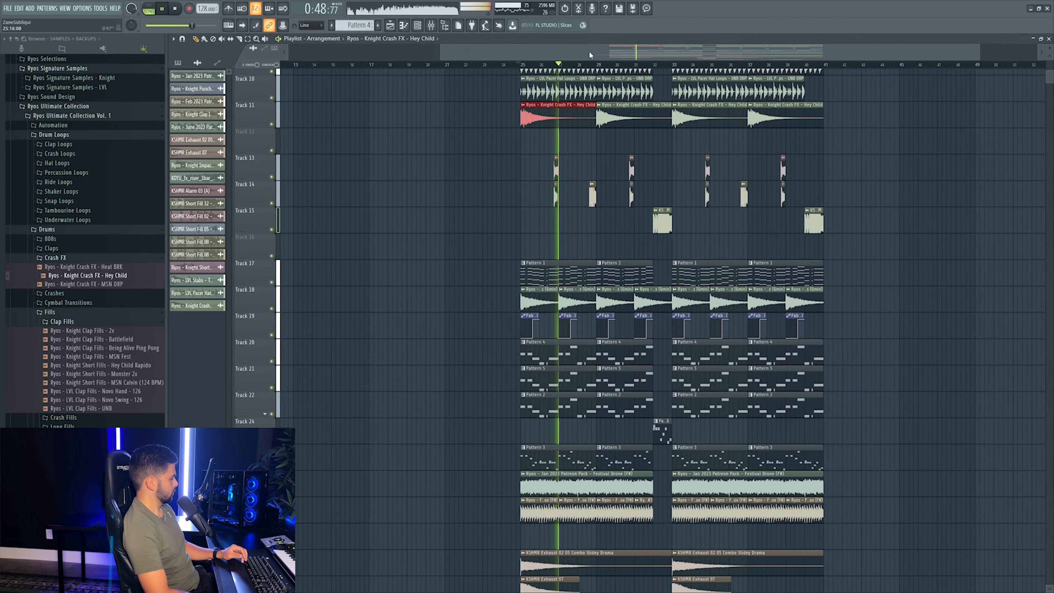
key("F9")
- Place a four-bar Pattern 3 clip on Track 25 at bar 21, ahead of the drop, and expand that track's automation lanes
scroll(664, 178, "up", 2)
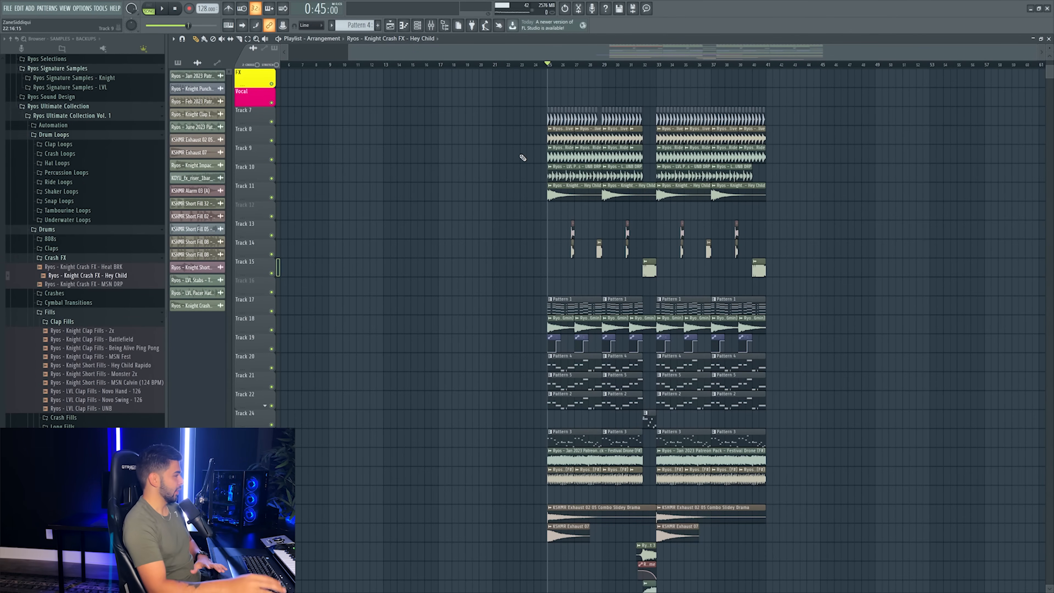
scroll(68, 307, "down", 3)
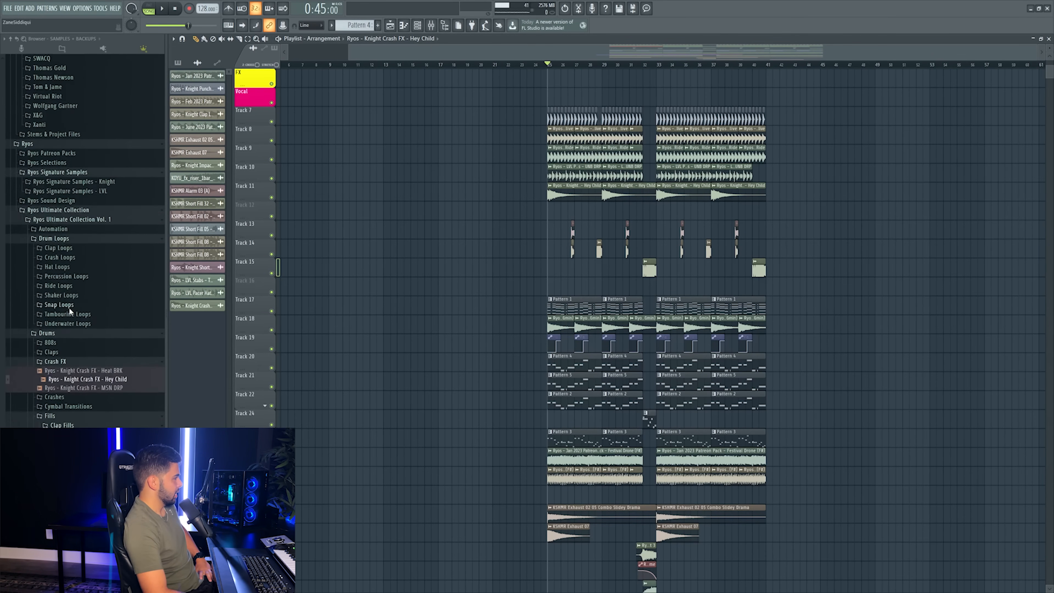
scroll(71, 311, "down", 6)
scroll(517, 379, "down", 4)
left_click_drag(543, 361, 482, 361)
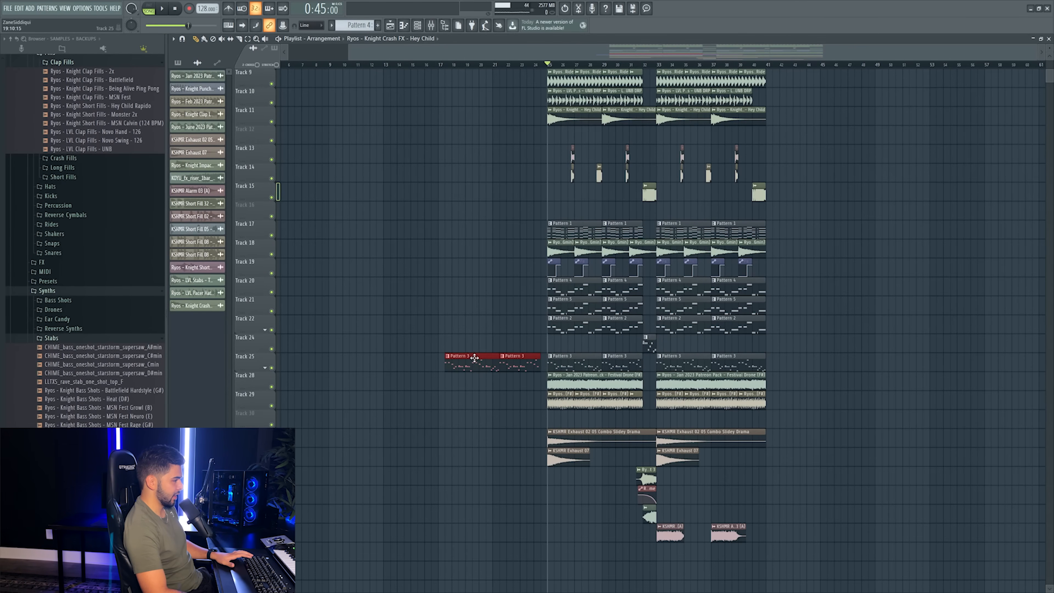
left_click_drag(468, 367, 401, 392)
left_click(265, 367)
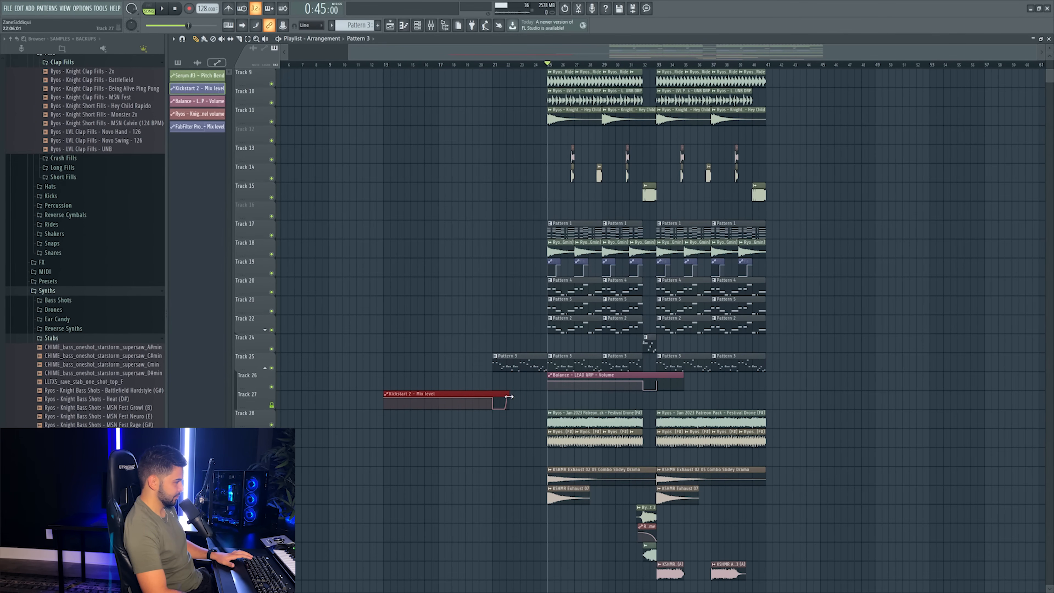
- Trim the Kickstart 2 mix-level automation just past bar 21 and arrange copies on Track 27 from shortly before bar 25 across the drop
scroll(526, 71, "up", 3)
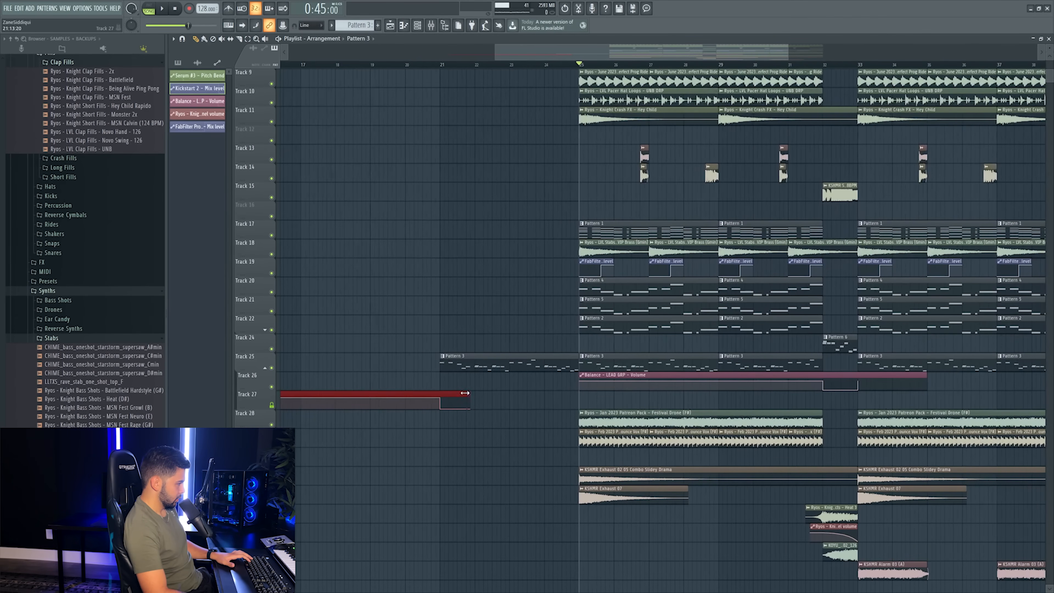
left_click(450, 401)
left_click_drag(454, 393, 499, 397)
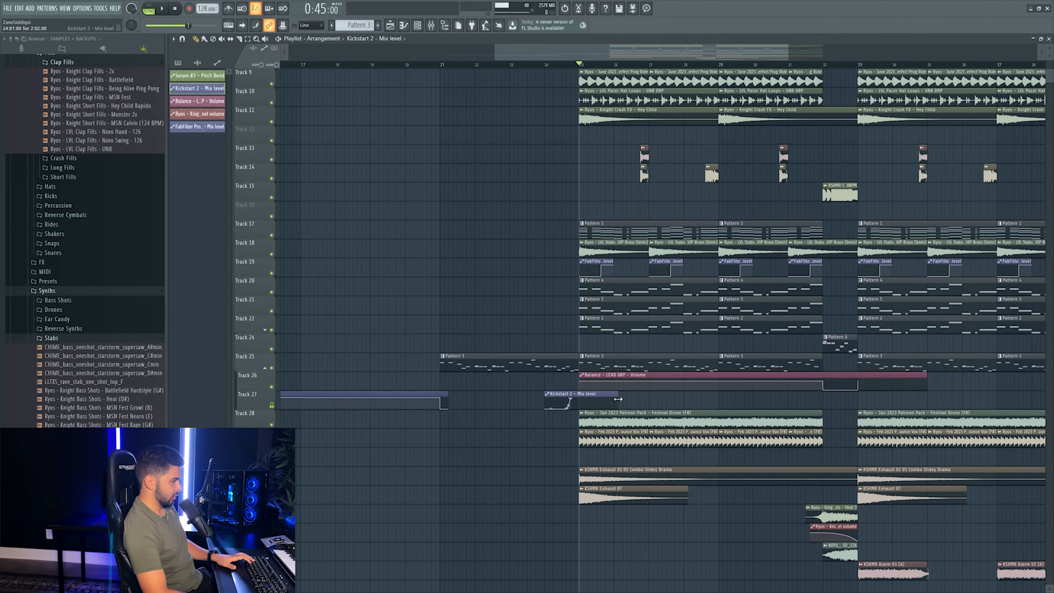
left_click_drag(417, 392, 881, 392)
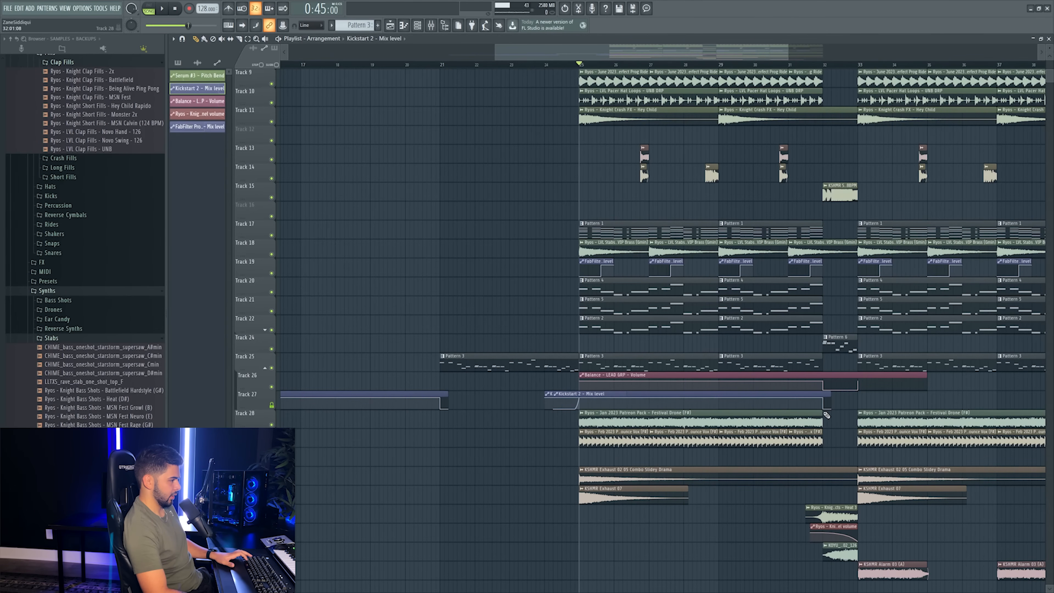
left_click_drag(828, 396, 993, 394)
left_click_drag(666, 396, 670, 398)
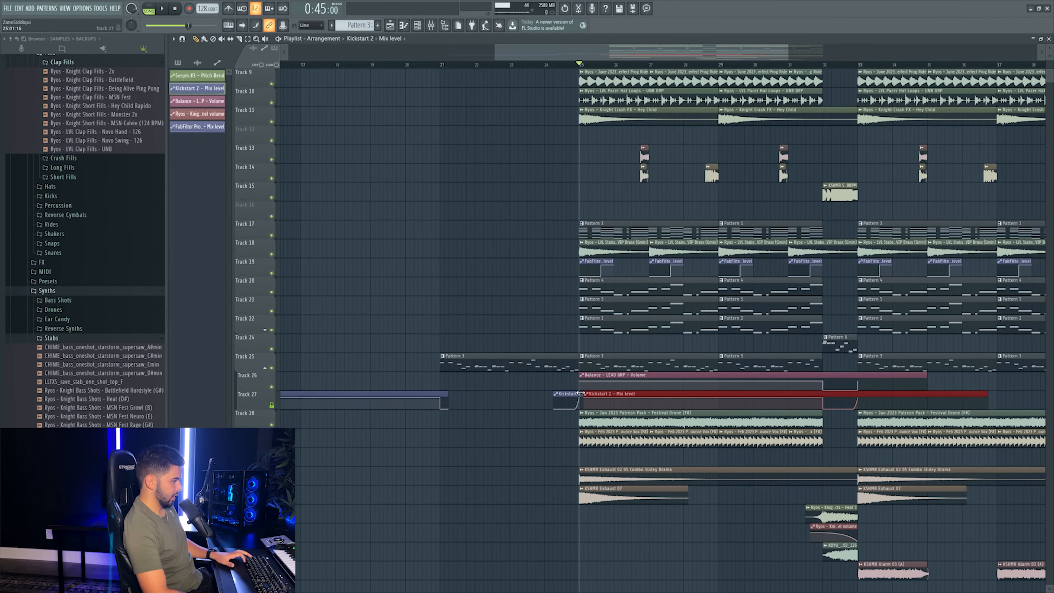
- Select bars 21 to 25, preview the section, and insert OneKnob Filter Stereo in slot 9 of the LEAD GRP mixer track
left_click_drag(443, 67, 580, 80)
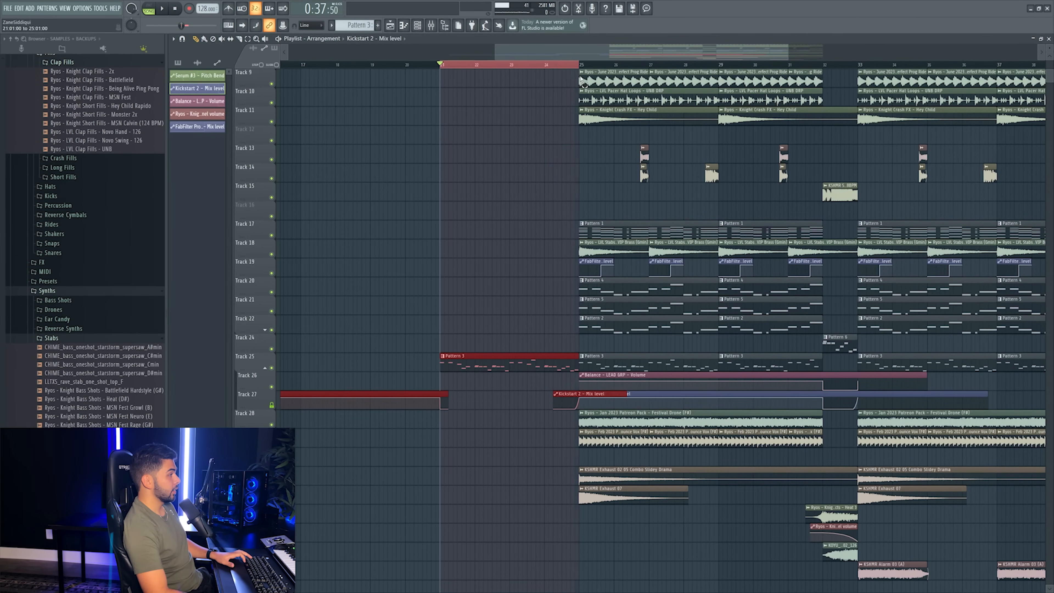
left_click_drag(444, 67, 577, 74)
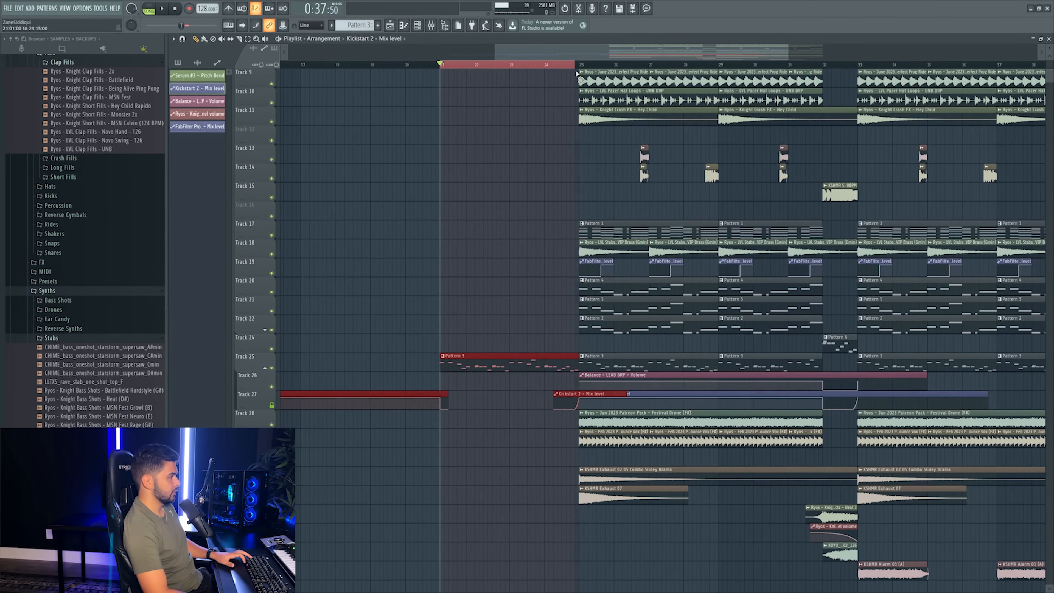
left_click(431, 28)
key("space")
left_click(346, 371)
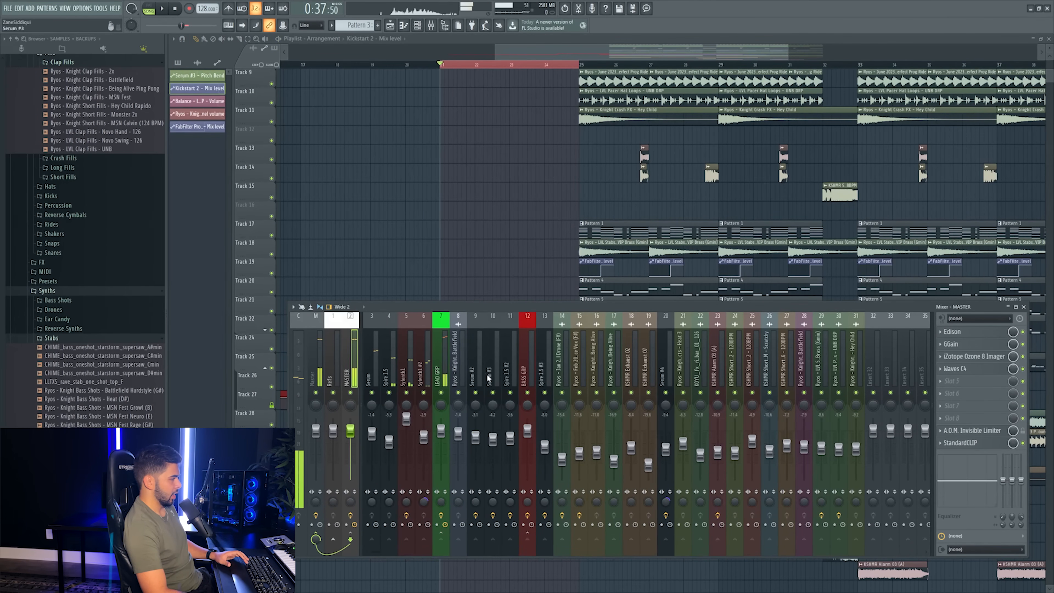
left_click(443, 371)
left_click(961, 434)
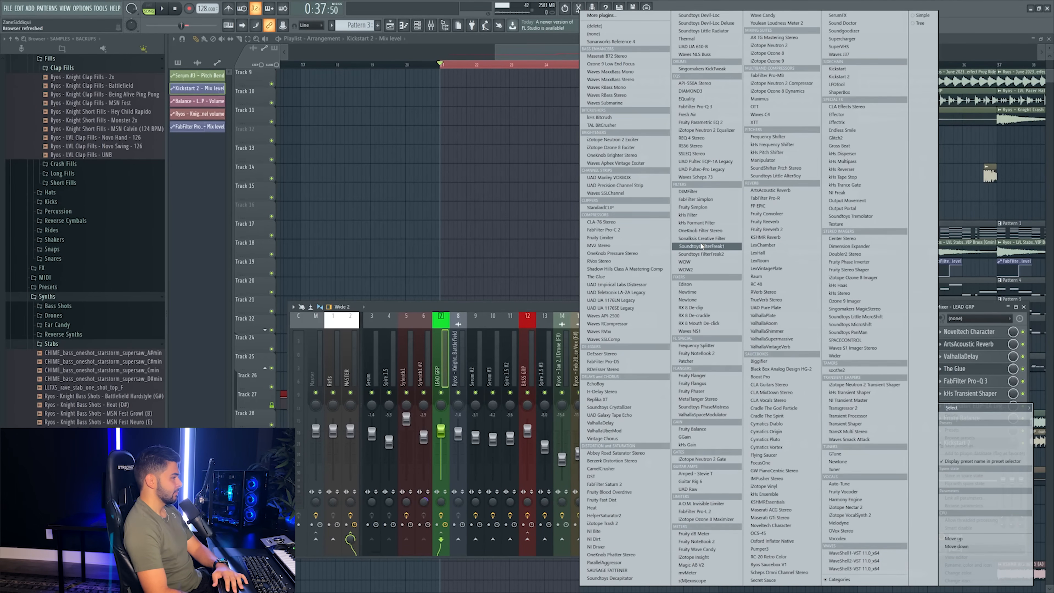
left_click(700, 231)
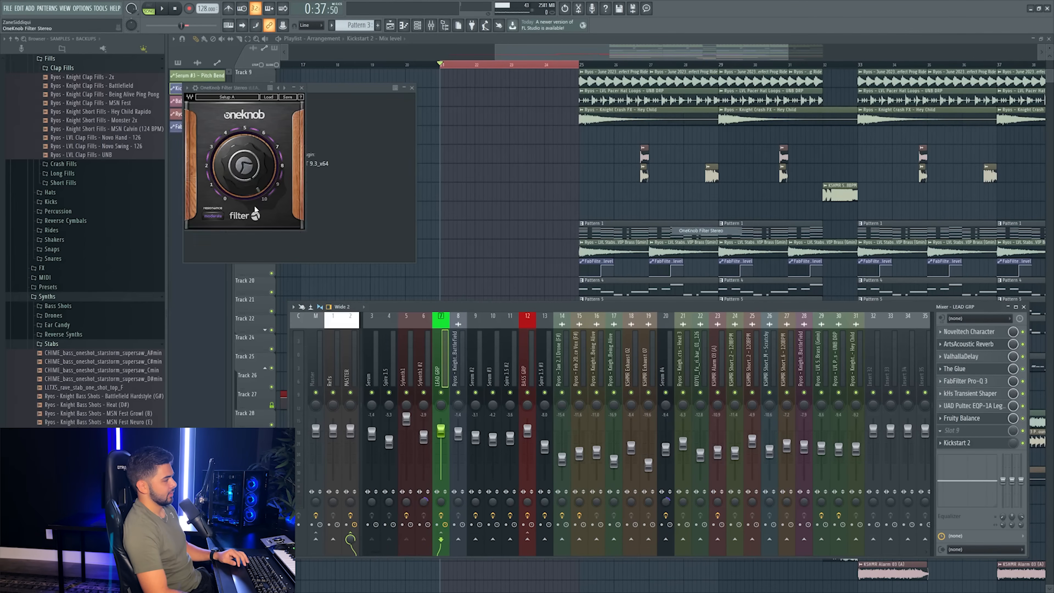
- Create an automation clip for the OneKnob filter, place it on Track 26 over bars 21 to 25, and shape it as a rising ramp
key("space")
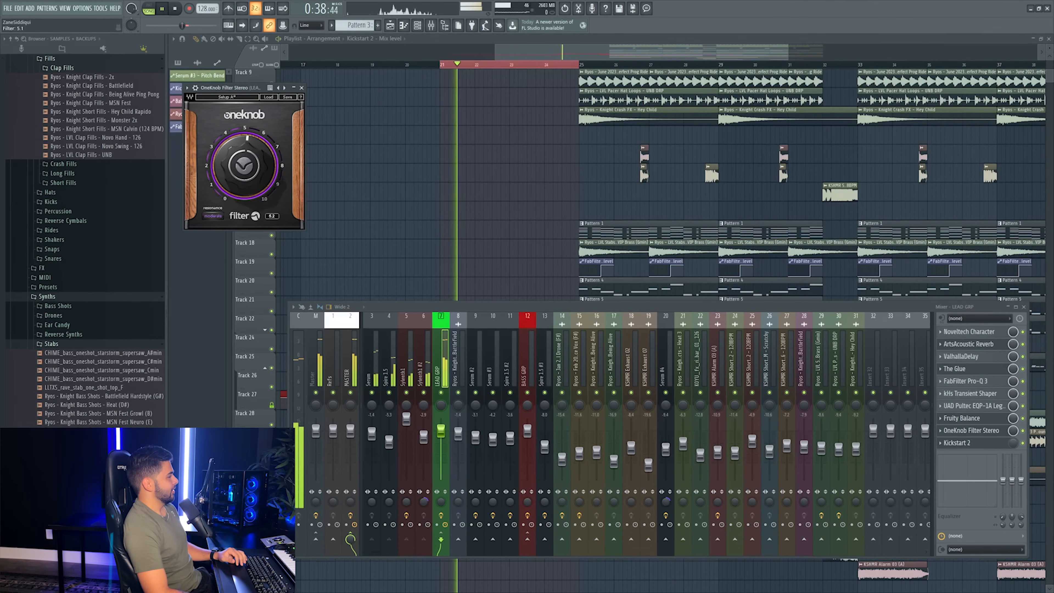
left_click(102, 9)
mouse_move(125, 111)
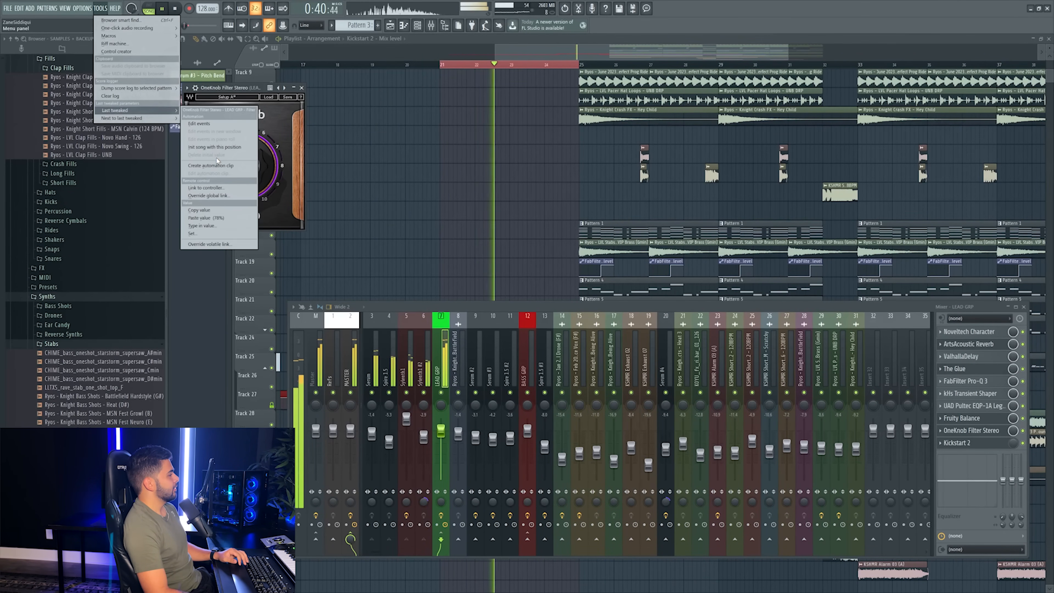
left_click(215, 165)
key("space")
left_click_drag(510, 85, 505, 400)
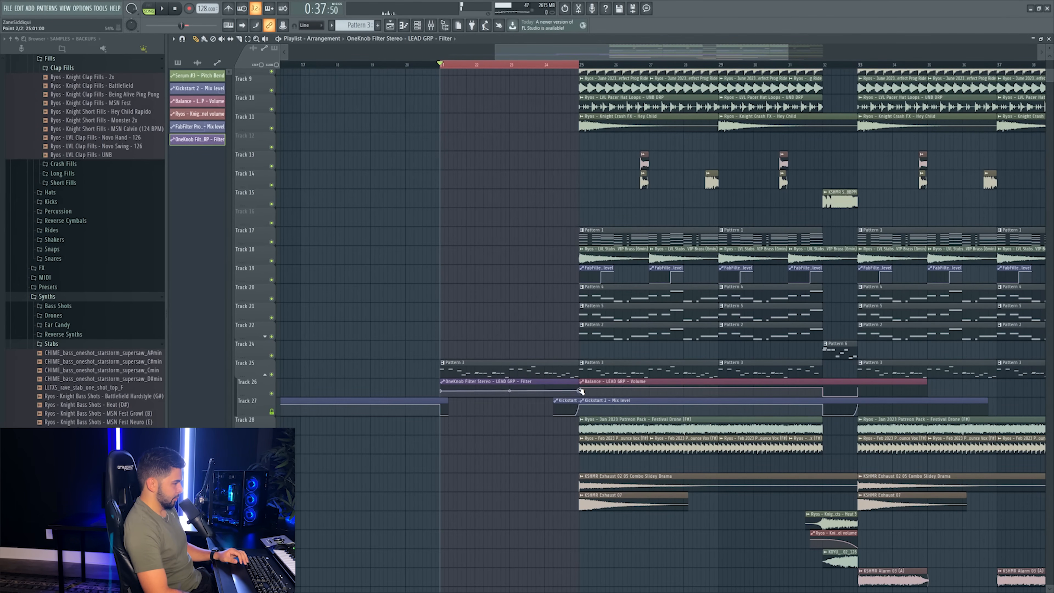
left_click(418, 64)
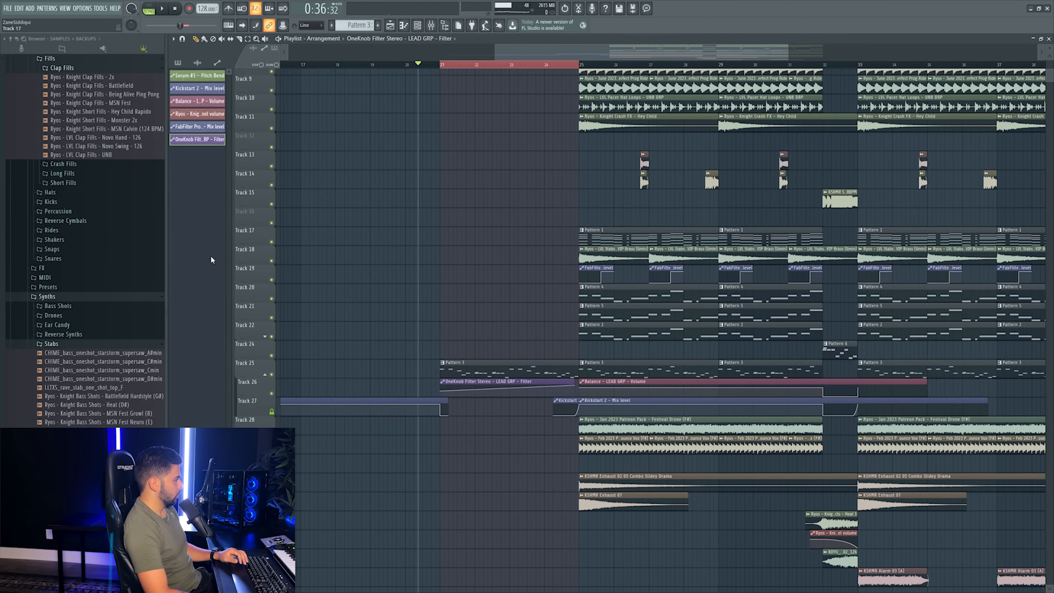
- Place the long main fill "Ryos - LVL Long Fills - TIK Main - 126" on Track 24 at bar 21, using the estimated 126 BPM tempo
scroll(65, 315, "up", 8)
scroll(64, 313, "up", 1)
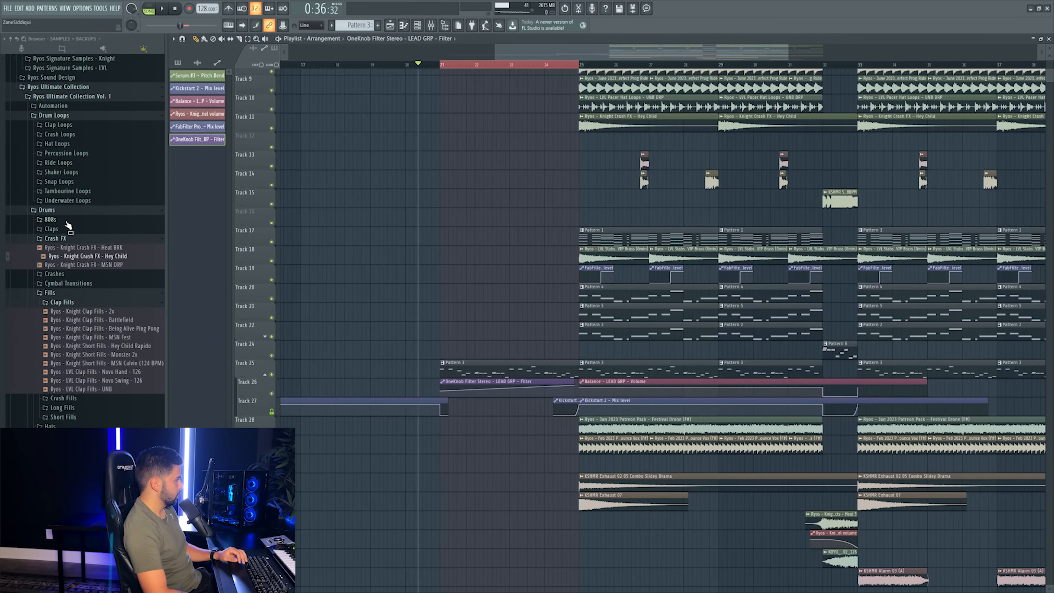
left_click(61, 300)
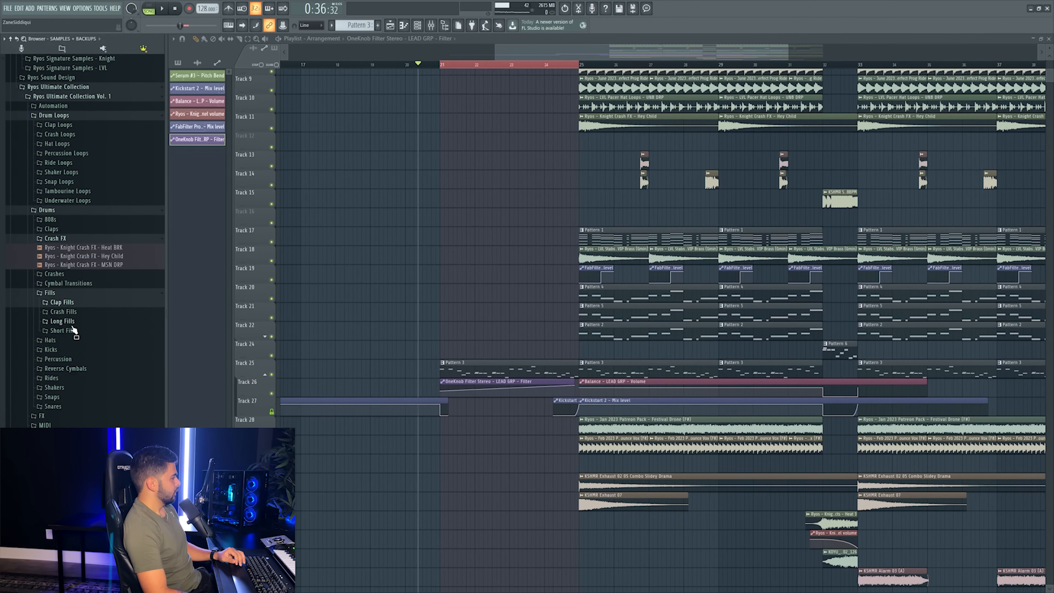
left_click(73, 323)
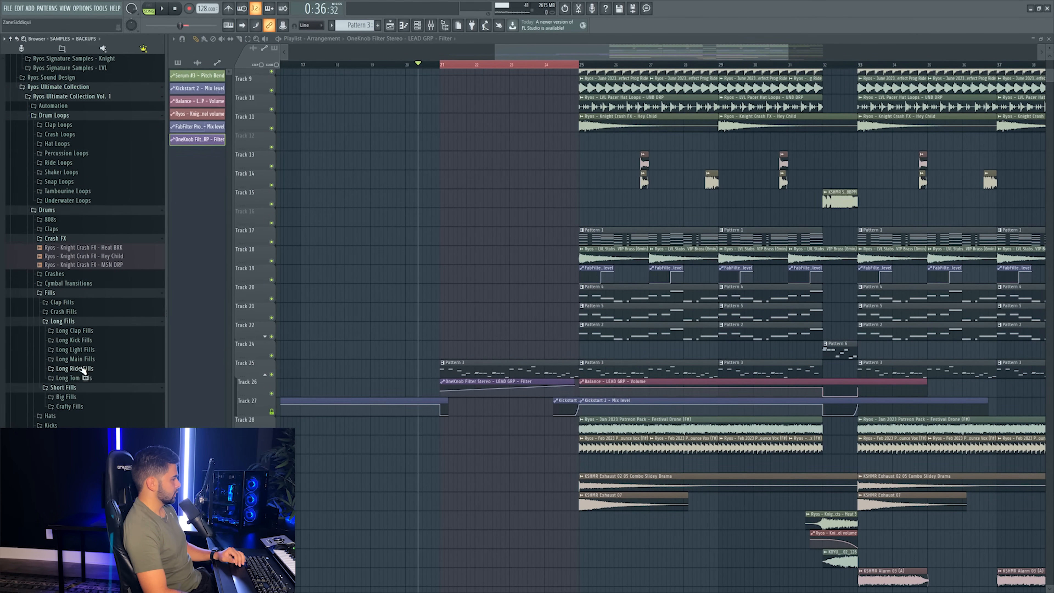
left_click(82, 360)
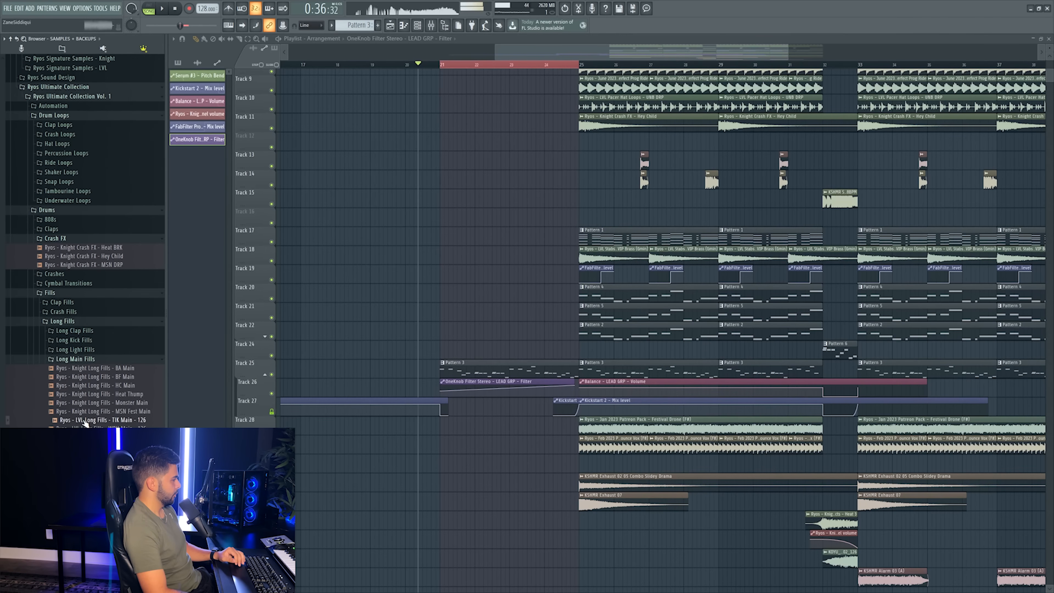
left_click_drag(87, 423, 445, 350)
left_click(443, 344)
left_click(555, 400)
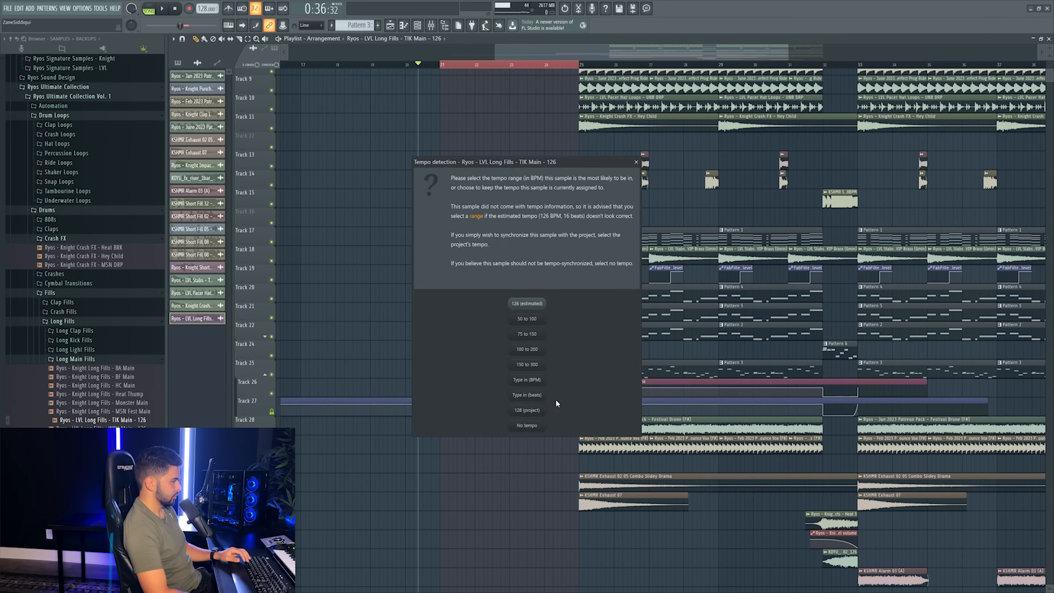
left_click(543, 307)
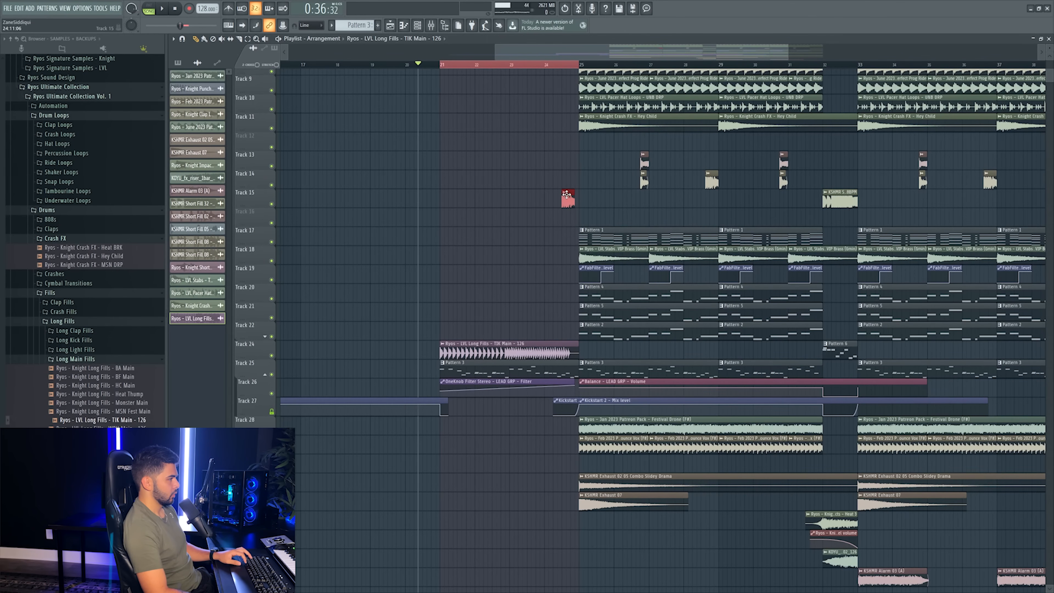
- Insert an empty playlist track above the TIK Main fill and browse to the Big Snares samples in the Drums folder
right_click(250, 348)
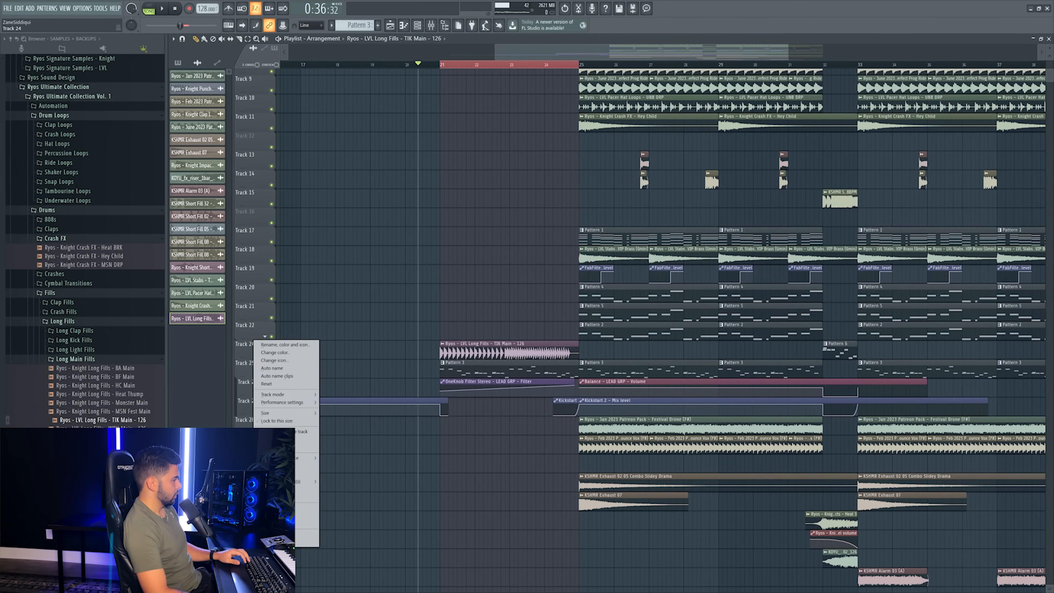
left_click(278, 508)
scroll(106, 372, "up", 7)
scroll(94, 379, "down", 3)
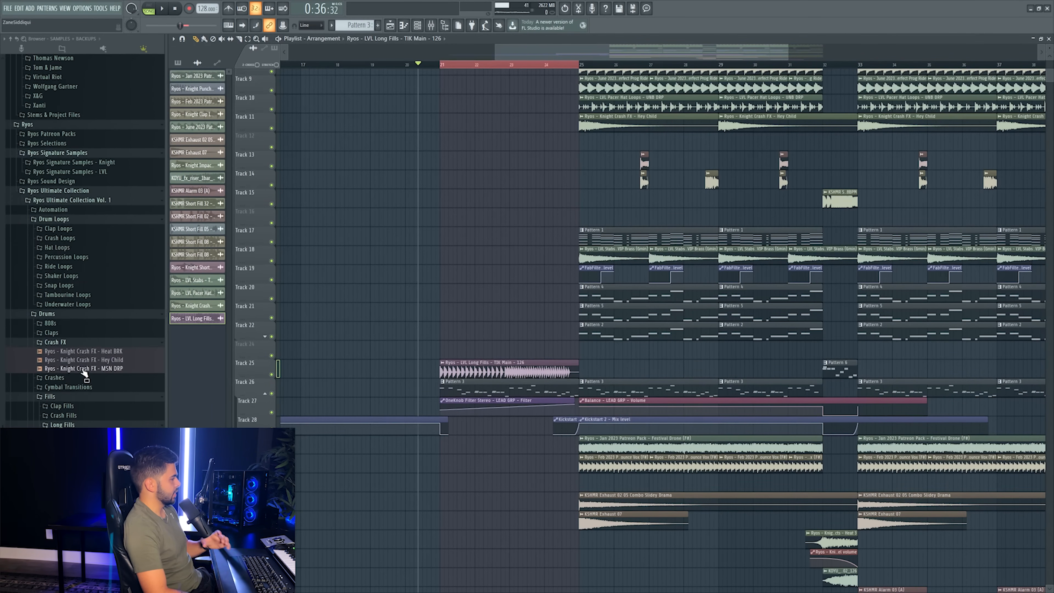
scroll(82, 398, "down", 5)
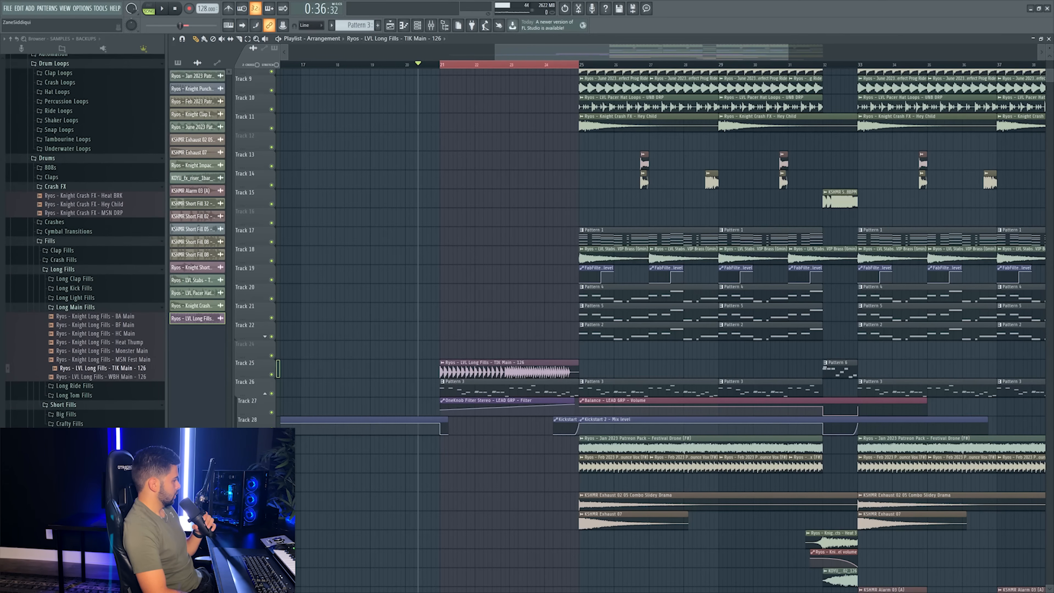
left_click(101, 409)
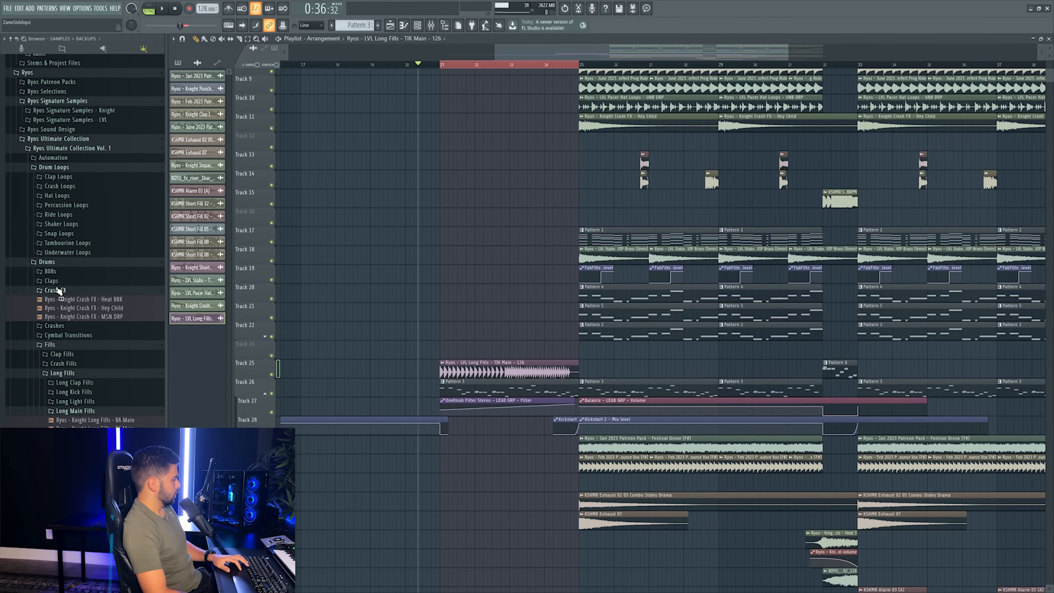
left_click(56, 290)
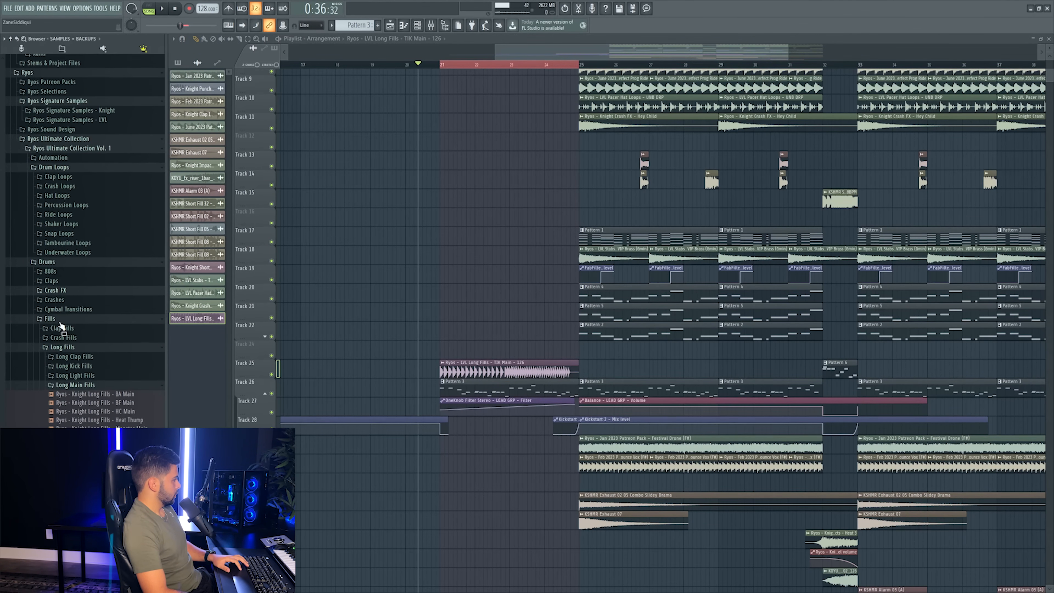
left_click(50, 319)
left_click(61, 394)
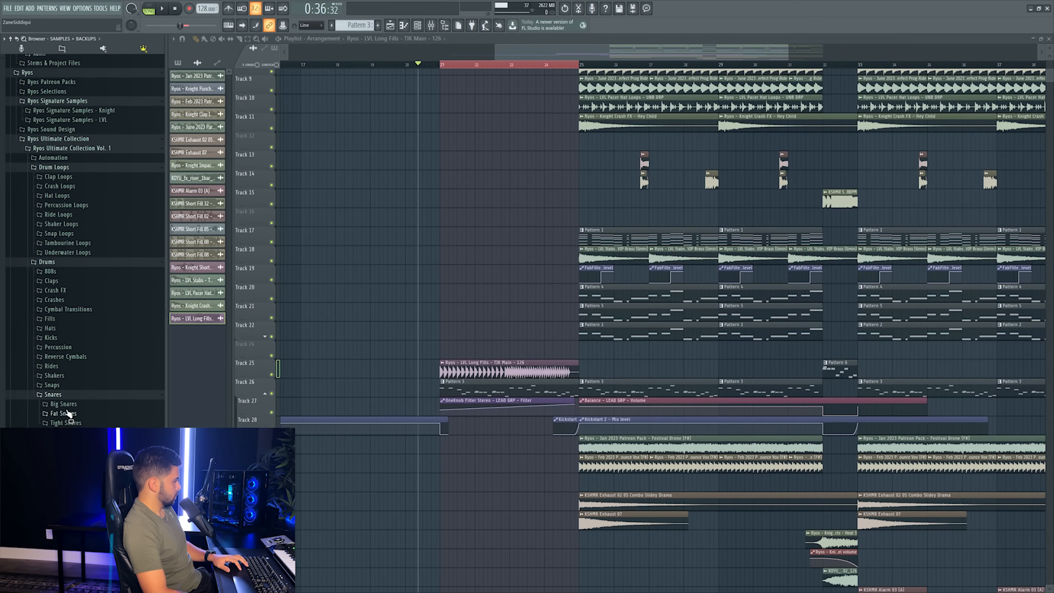
left_click(66, 405)
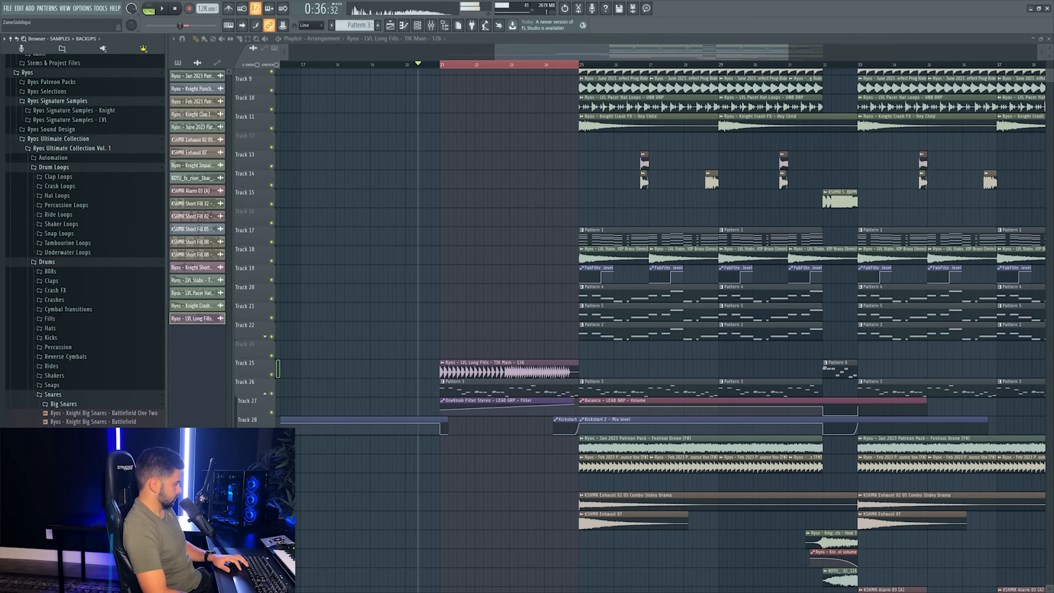
- Place "Ryos - Knight Short Fills - Deep Dive" on Track 24 just before bar 25 and route it to mixer track 32
left_click_drag(125, 456, 570, 353)
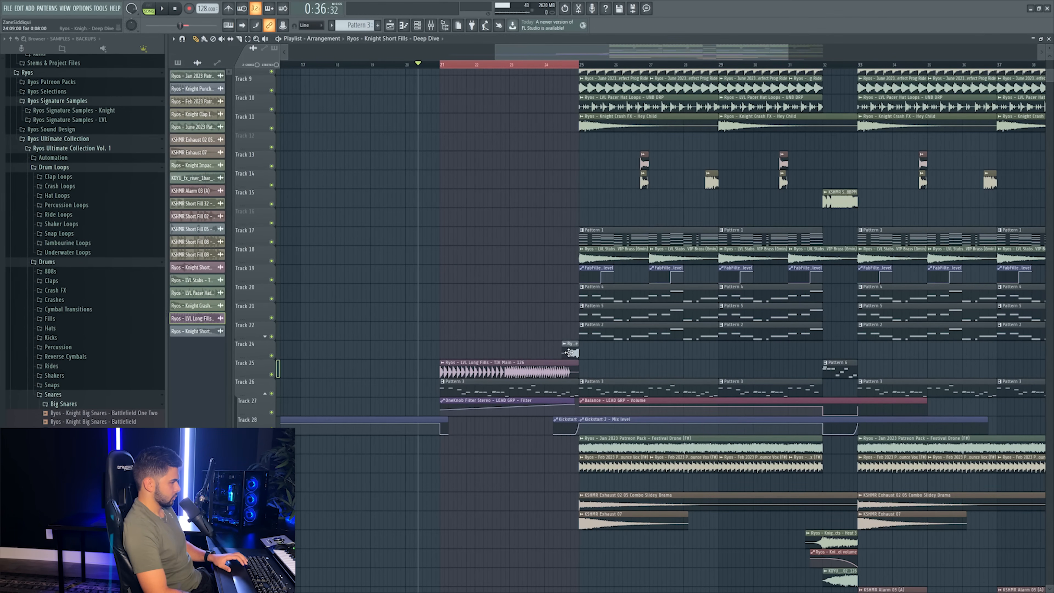
double_click(570, 353)
key("F9")
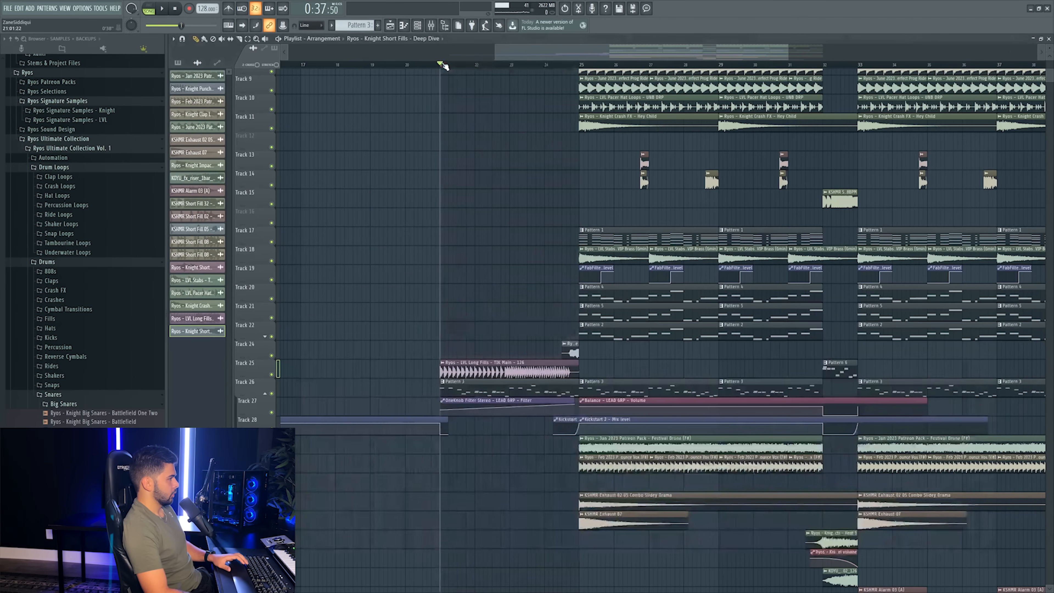
- Insert another empty playlist track above the Deep Dive fill and browse to the Risers samples in the FX folder
scroll(444, 66, "down", 3)
right_click(254, 342)
left_click(290, 508)
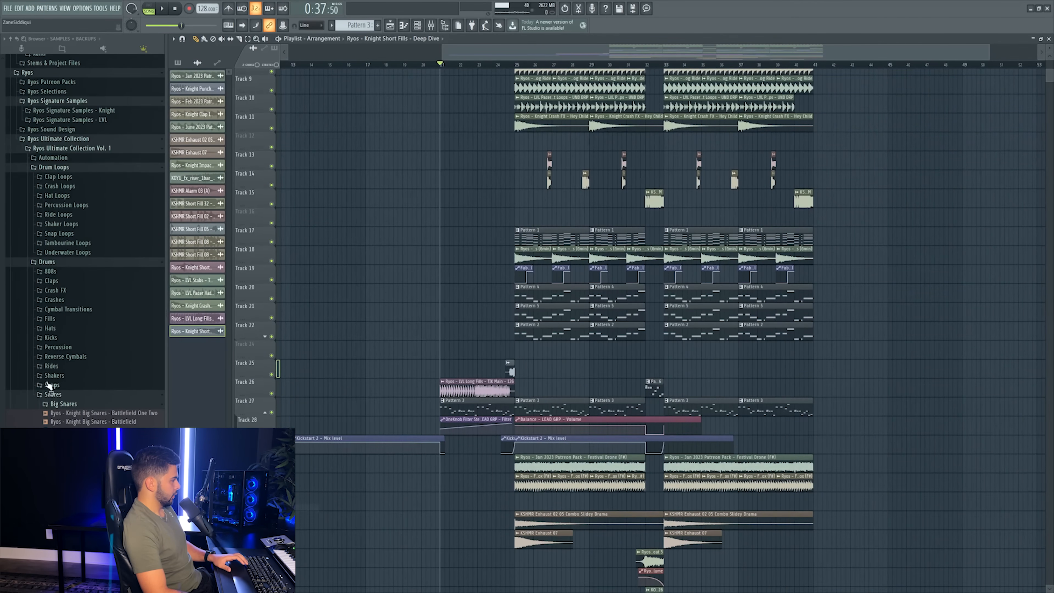
scroll(49, 384, "down", 5)
left_click(42, 363)
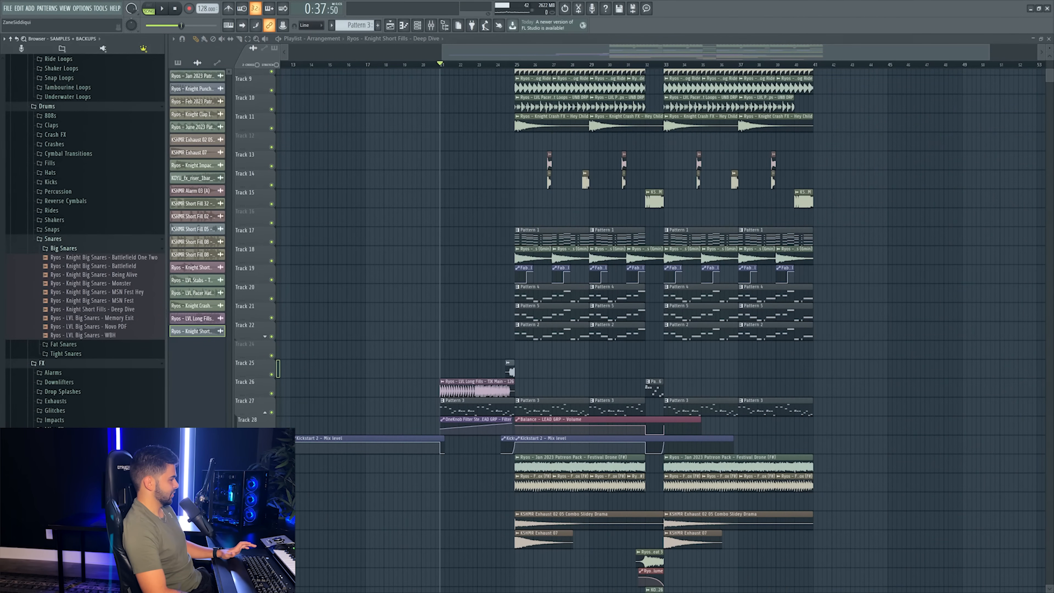
scroll(83, 240, "down", 5)
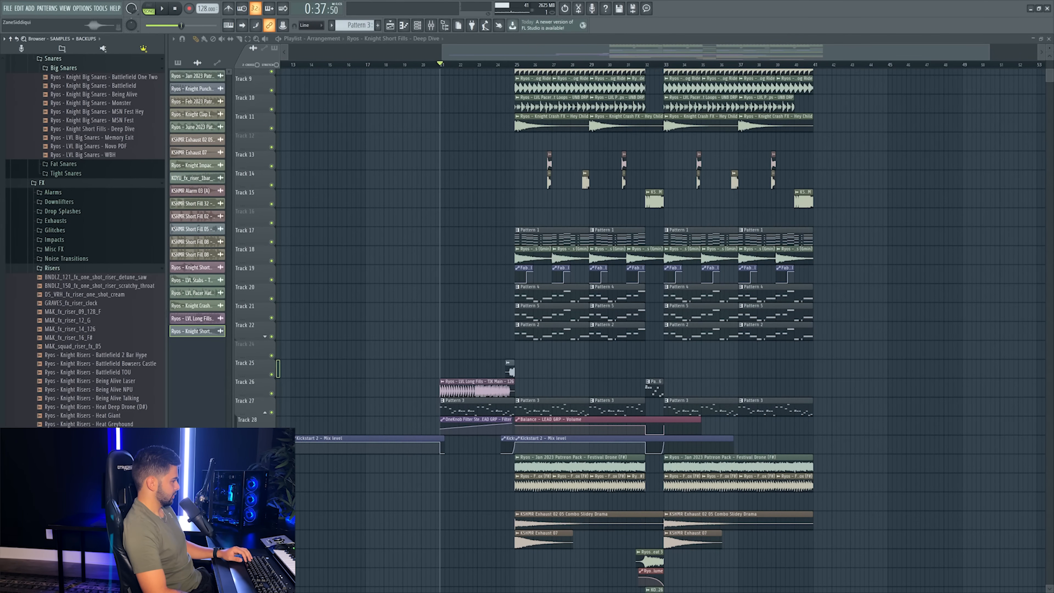
scroll(112, 417, "down", 3)
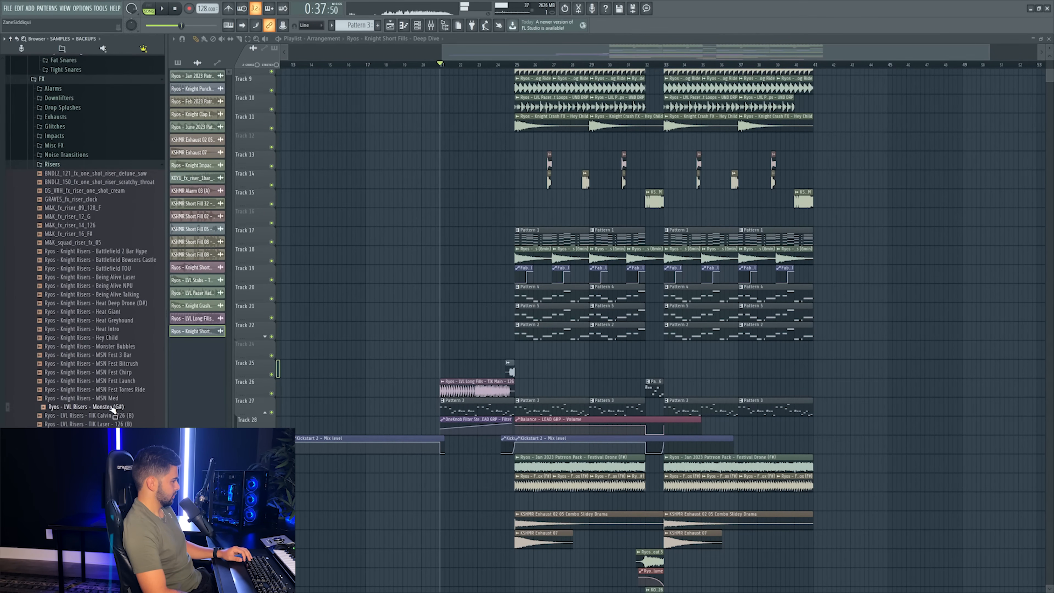
- Place "Ryos - LVL Risers - Monster (G#)" on Track 24, pitch it down 200 cents, and trim it to span bar 21 to just before bar 25
left_click_drag(115, 408, 460, 342)
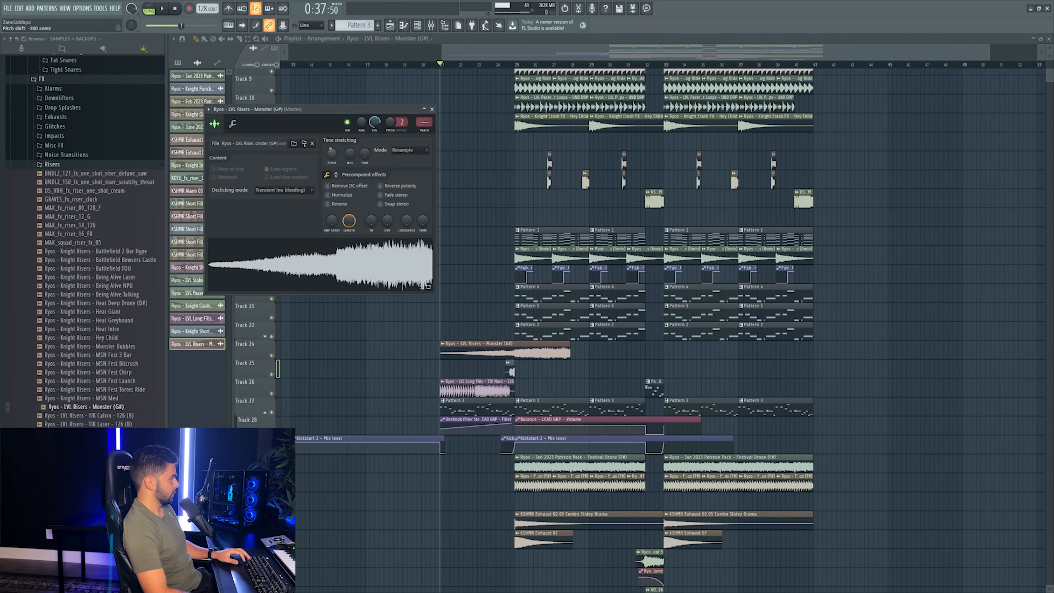
left_click_drag(505, 352, 440, 351)
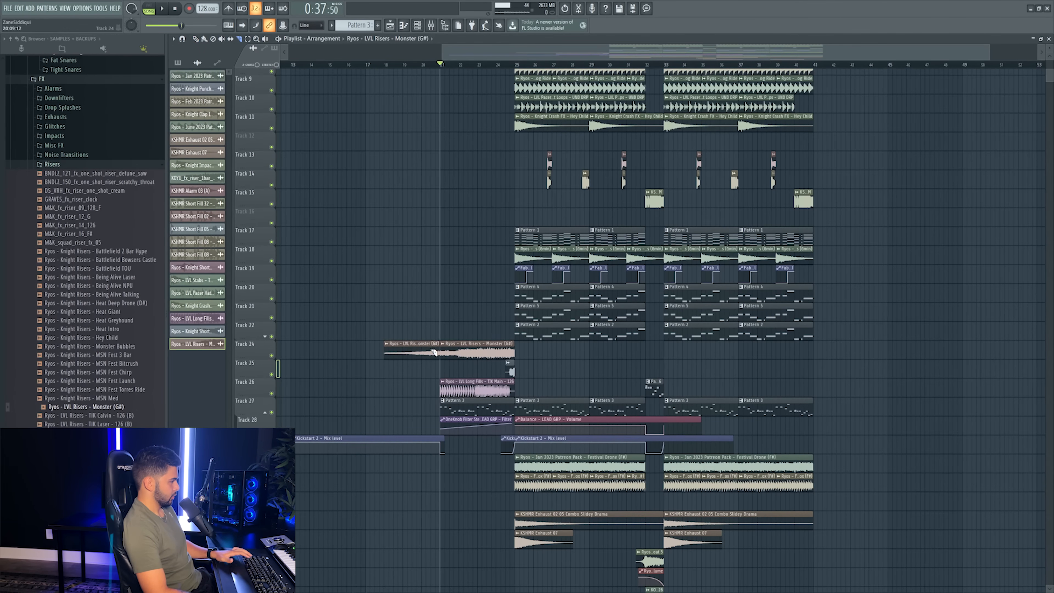
right_click(434, 352)
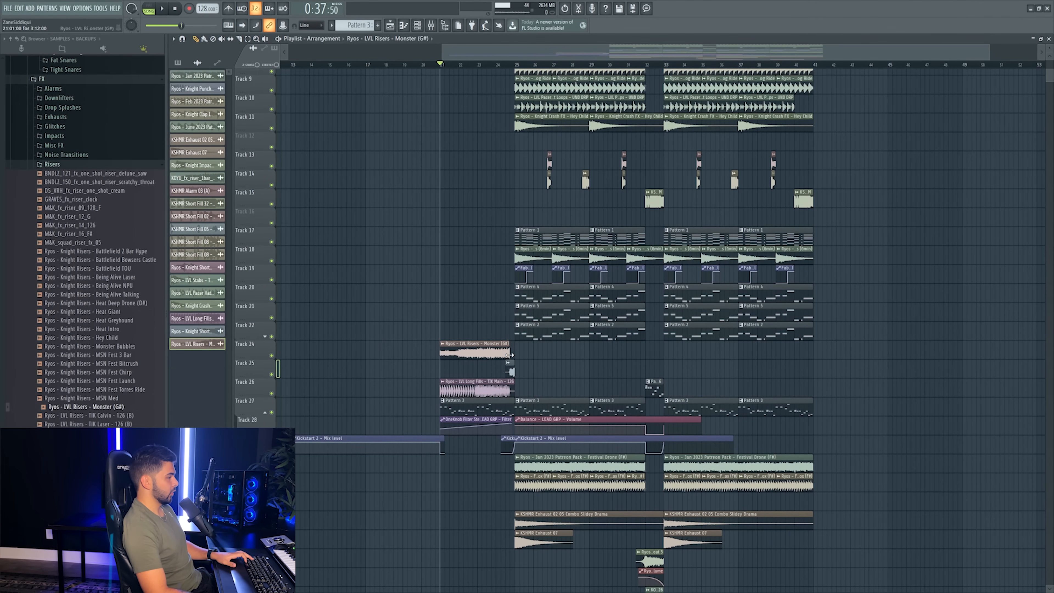
- Lower the Monster riser's mixer track 33 to about -3.3 dB and play back the build-up into the drop
scroll(565, 67, "down", 2)
scroll(565, 66, "down", 3)
scroll(938, 195, "up", 5)
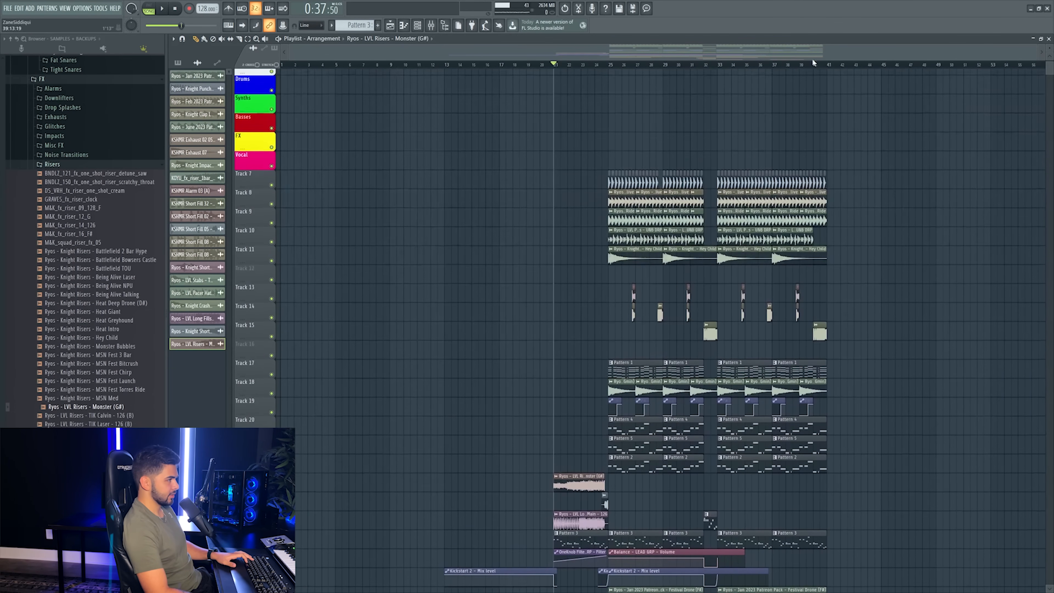
scroll(820, 63, "down", 4)
scroll(822, 62, "down", 1)
scroll(840, 231, "down", 4)
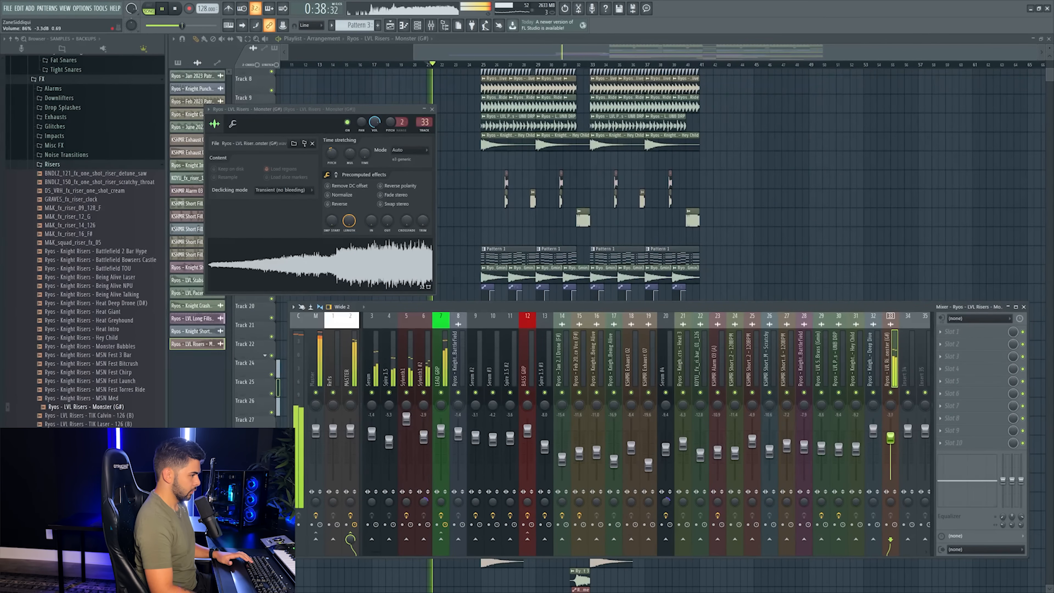
key("F5")
scroll(659, 68, "up", 3)
scroll(954, 273, "up", 5)
scroll(948, 270, "down", 4)
scroll(973, 199, "down", 4)
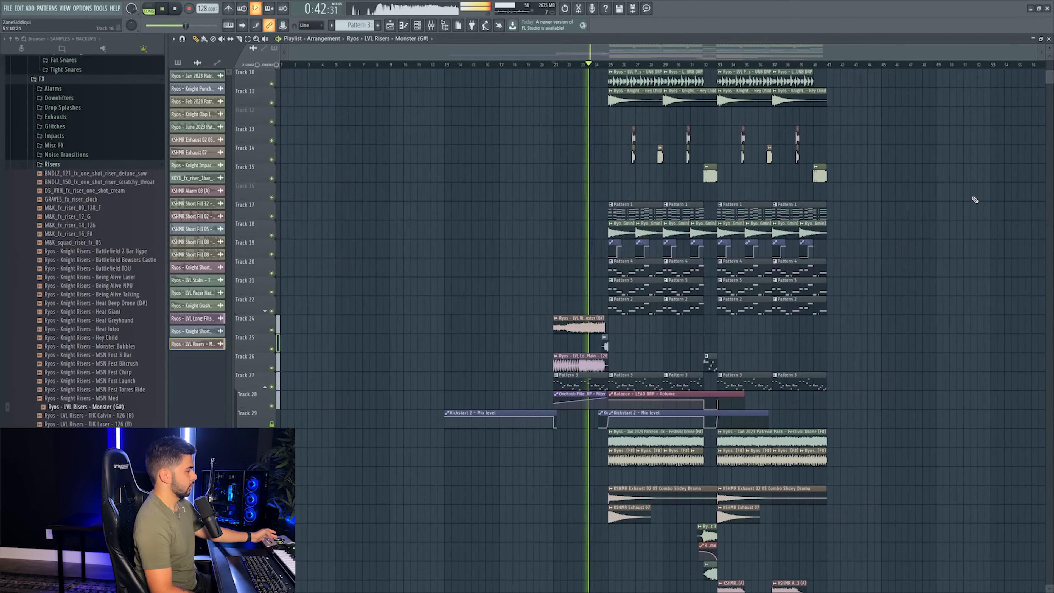